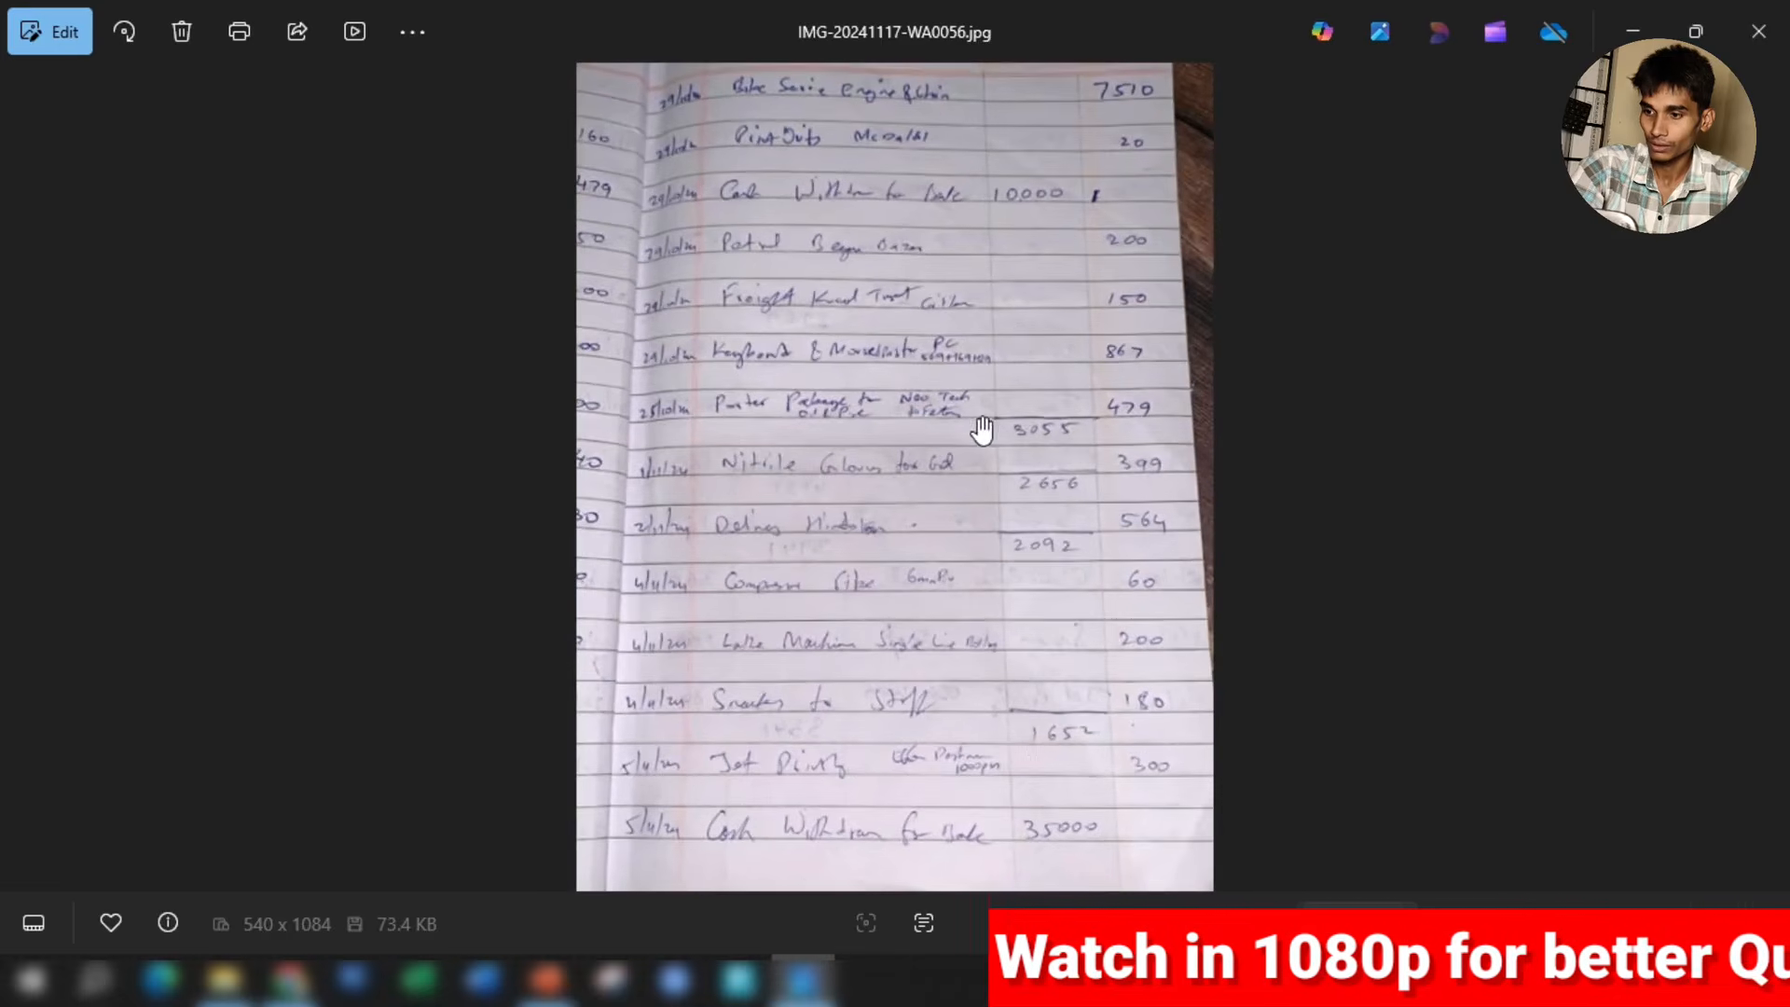
# Examine the handwritten petty cash entries in the photo, reading their dates, particulars and amounts from the first line down.
pyautogui.moveTo(983, 430); pyautogui.dragTo(915, 503)
pyautogui.scroll(-1, 894, 335)
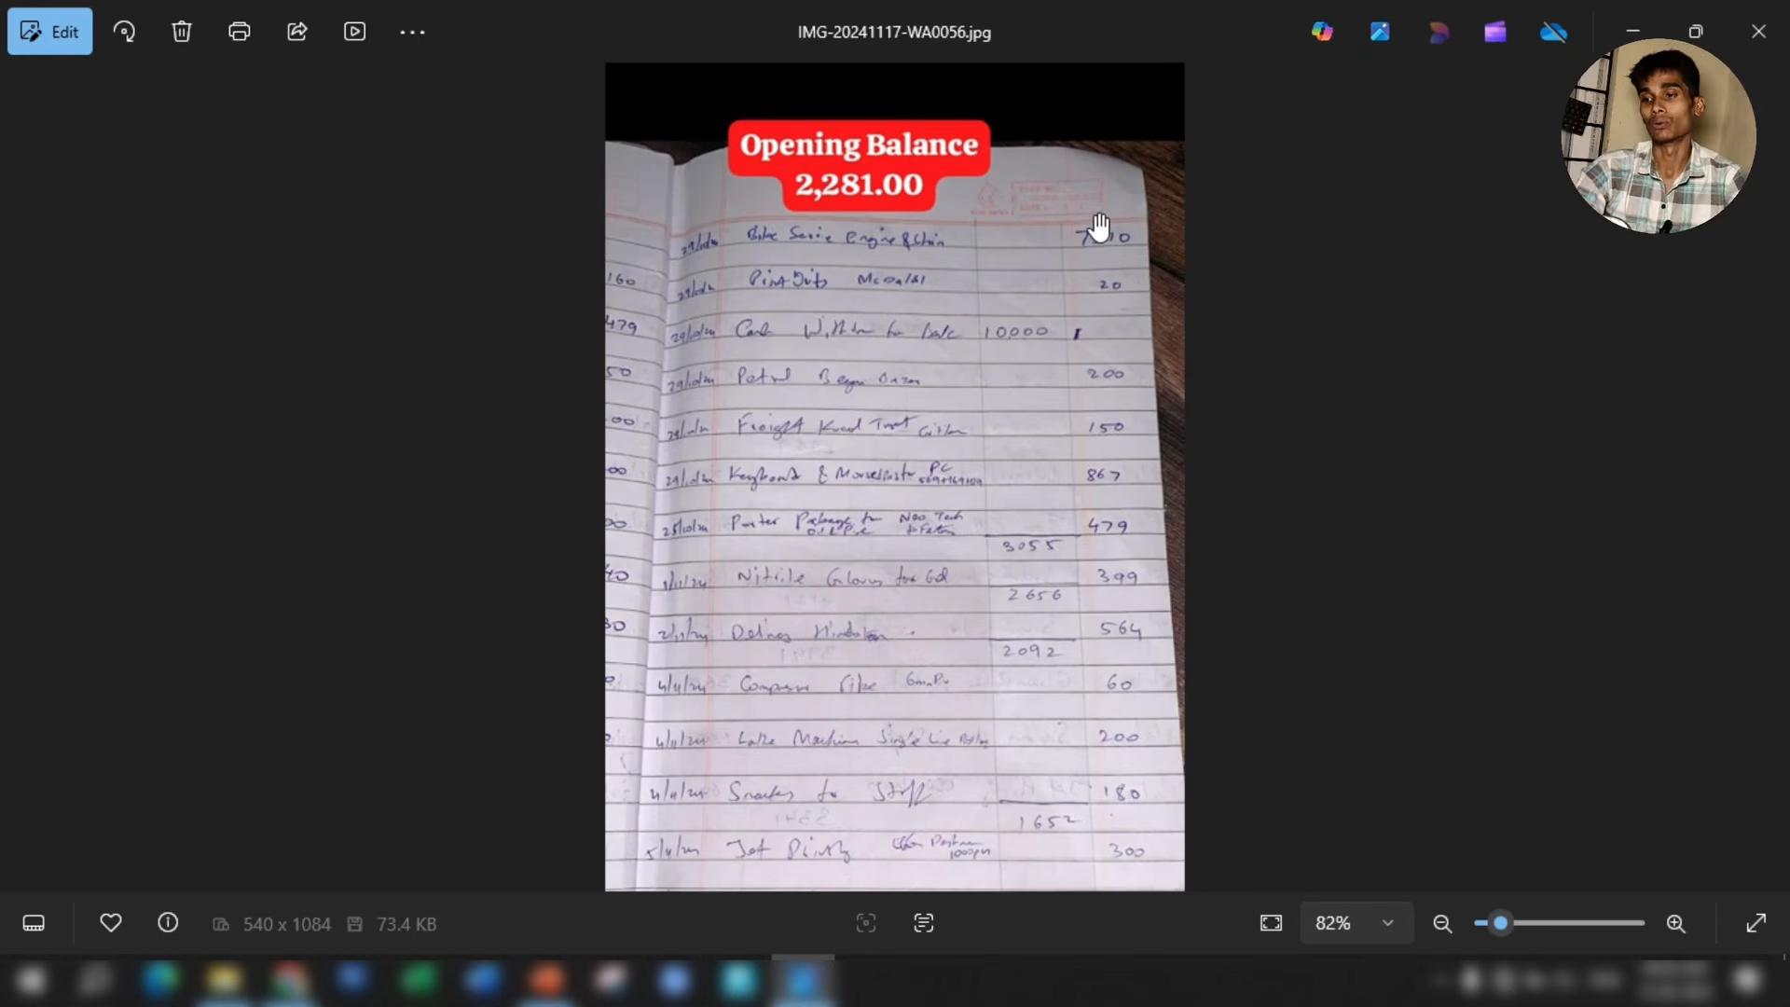
pyautogui.scroll(2, 743, 295)
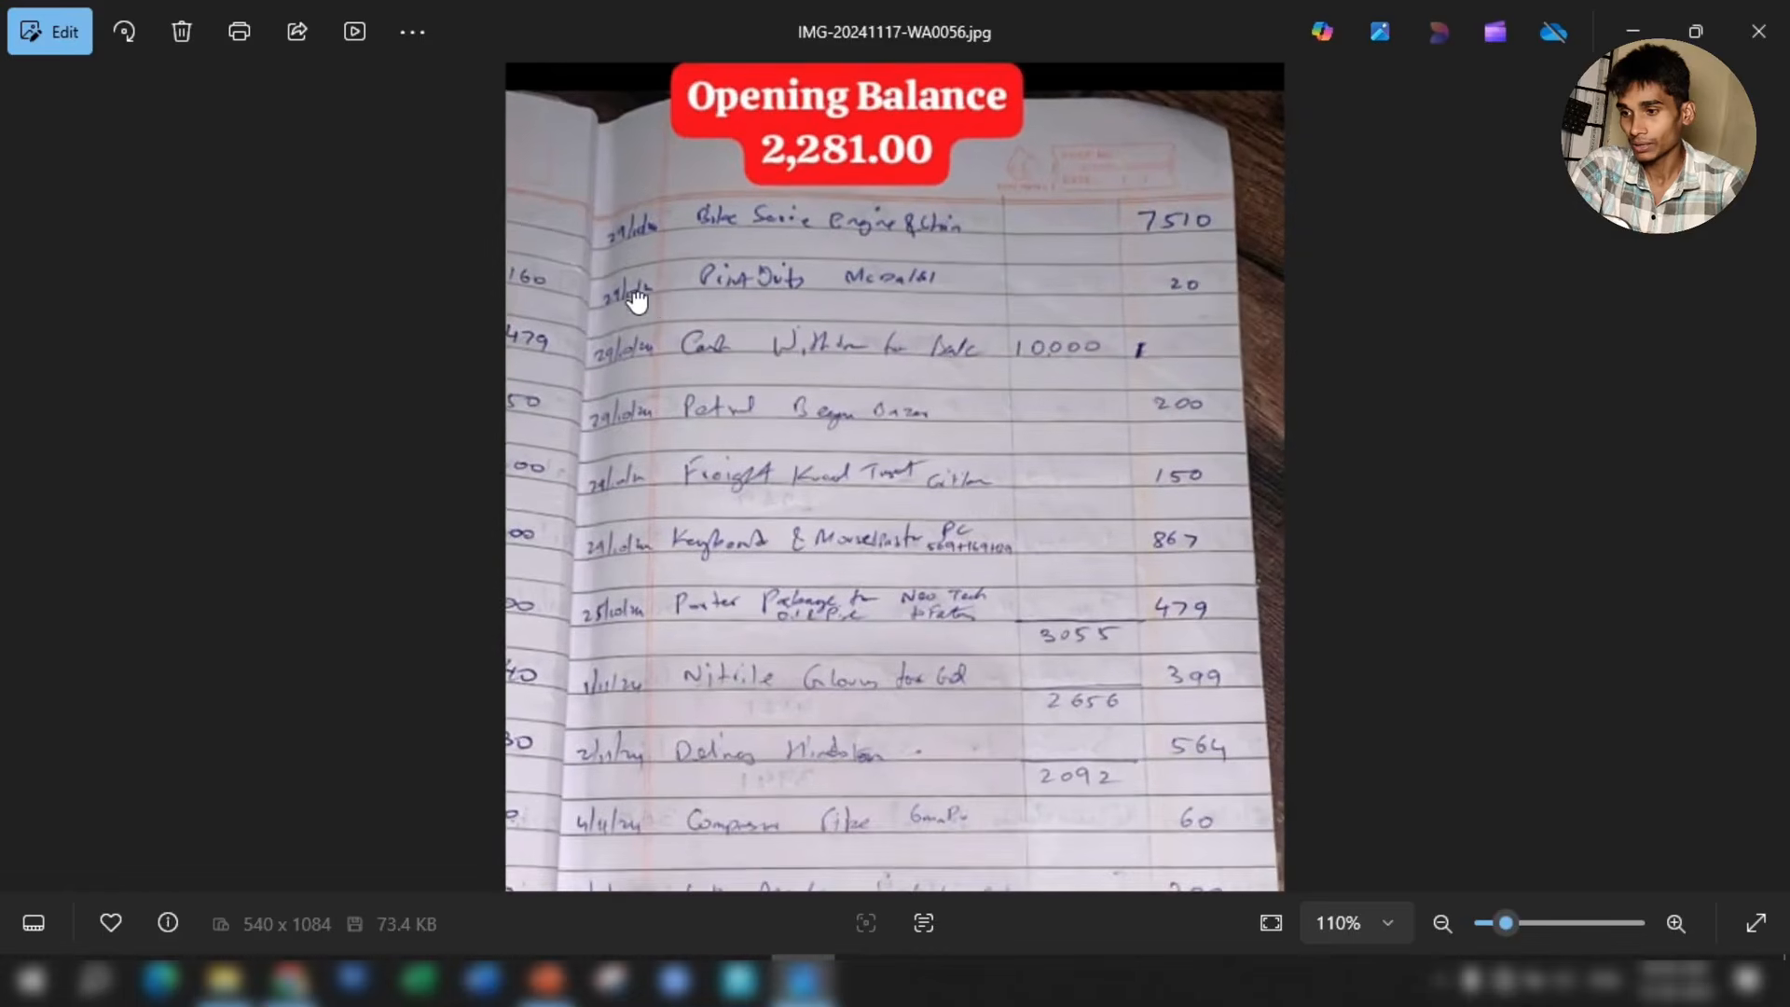
pyautogui.moveTo(631, 299)
pyautogui.mouseDown()
pyautogui.moveTo(652, 354)
pyautogui.moveTo(630, 313)
pyautogui.mouseUp()
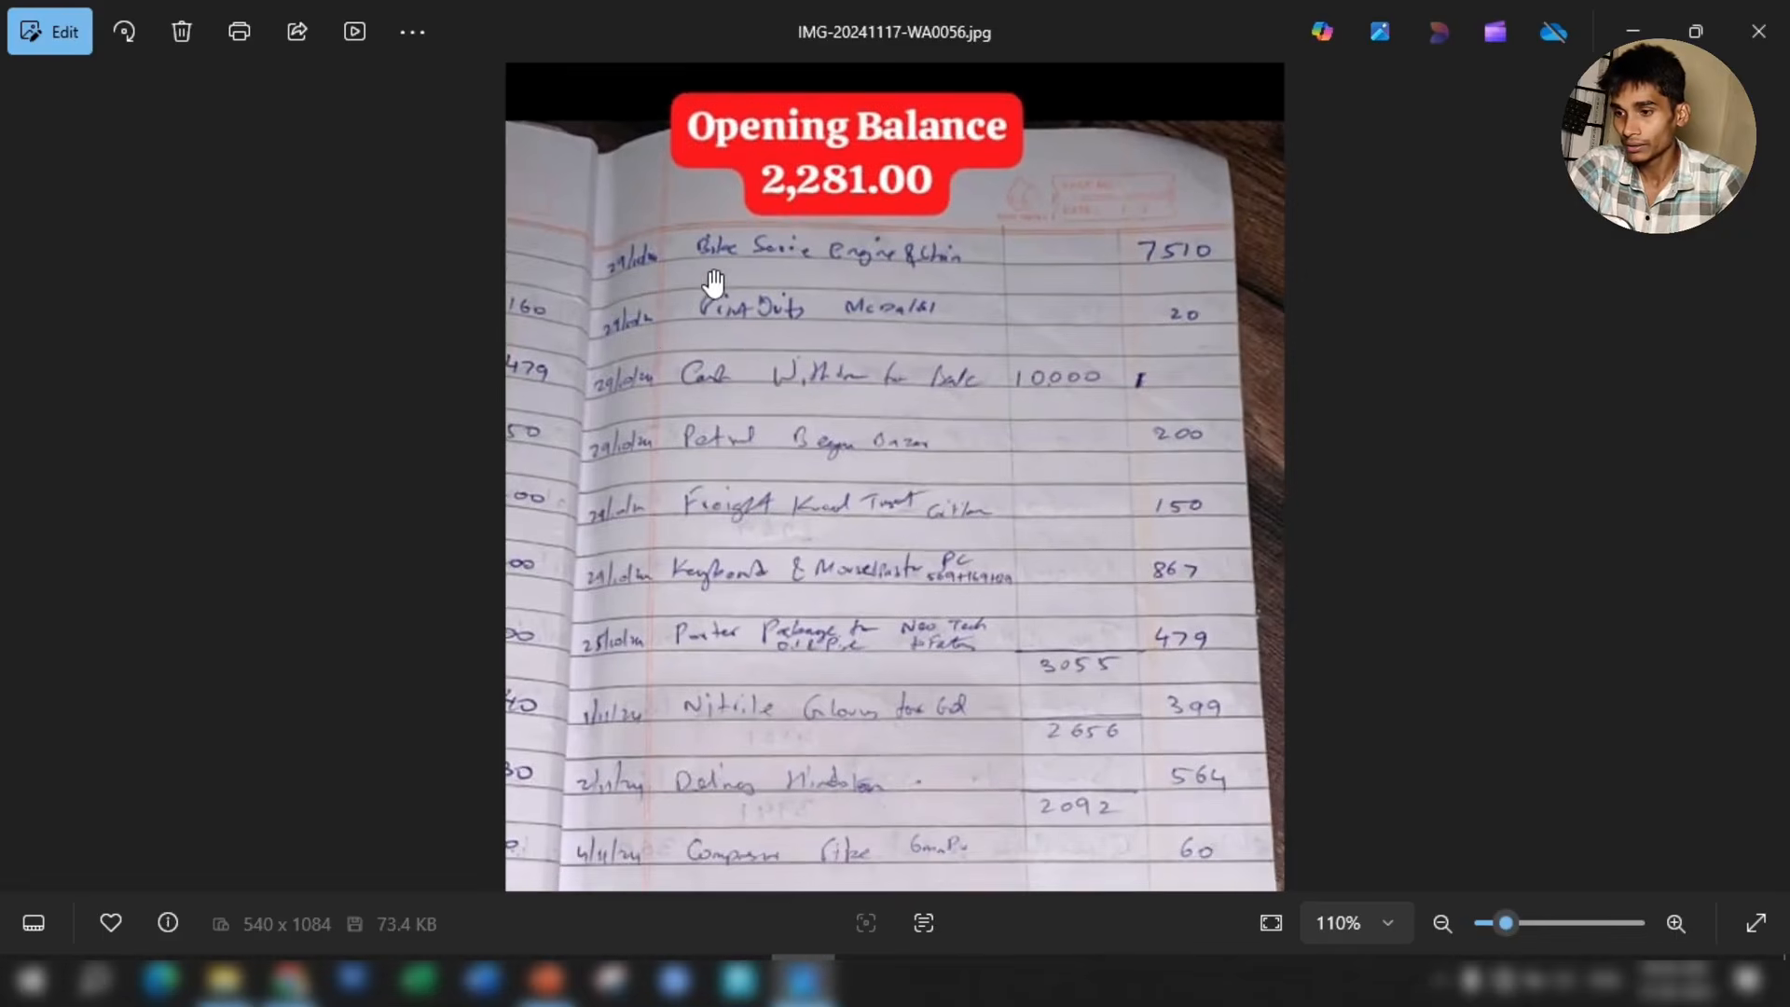
pyautogui.moveTo(745, 429); pyautogui.dragTo(743, 381)
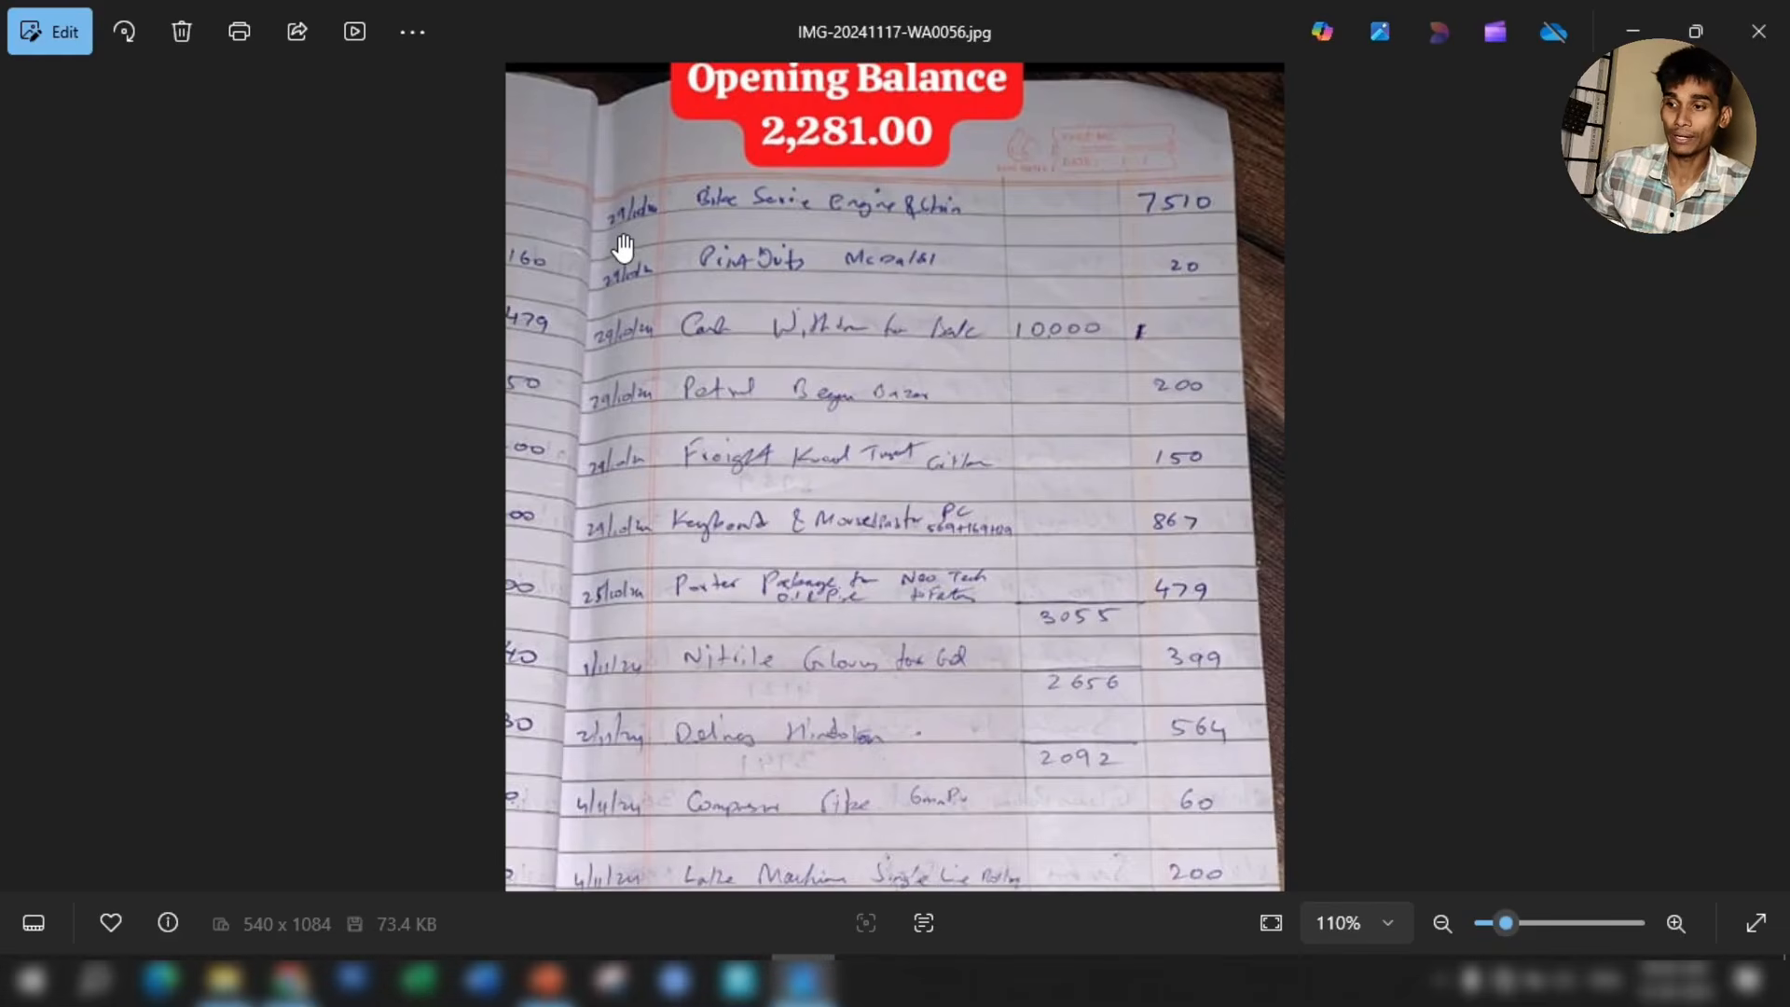
pyautogui.scroll(2, 886, 143)
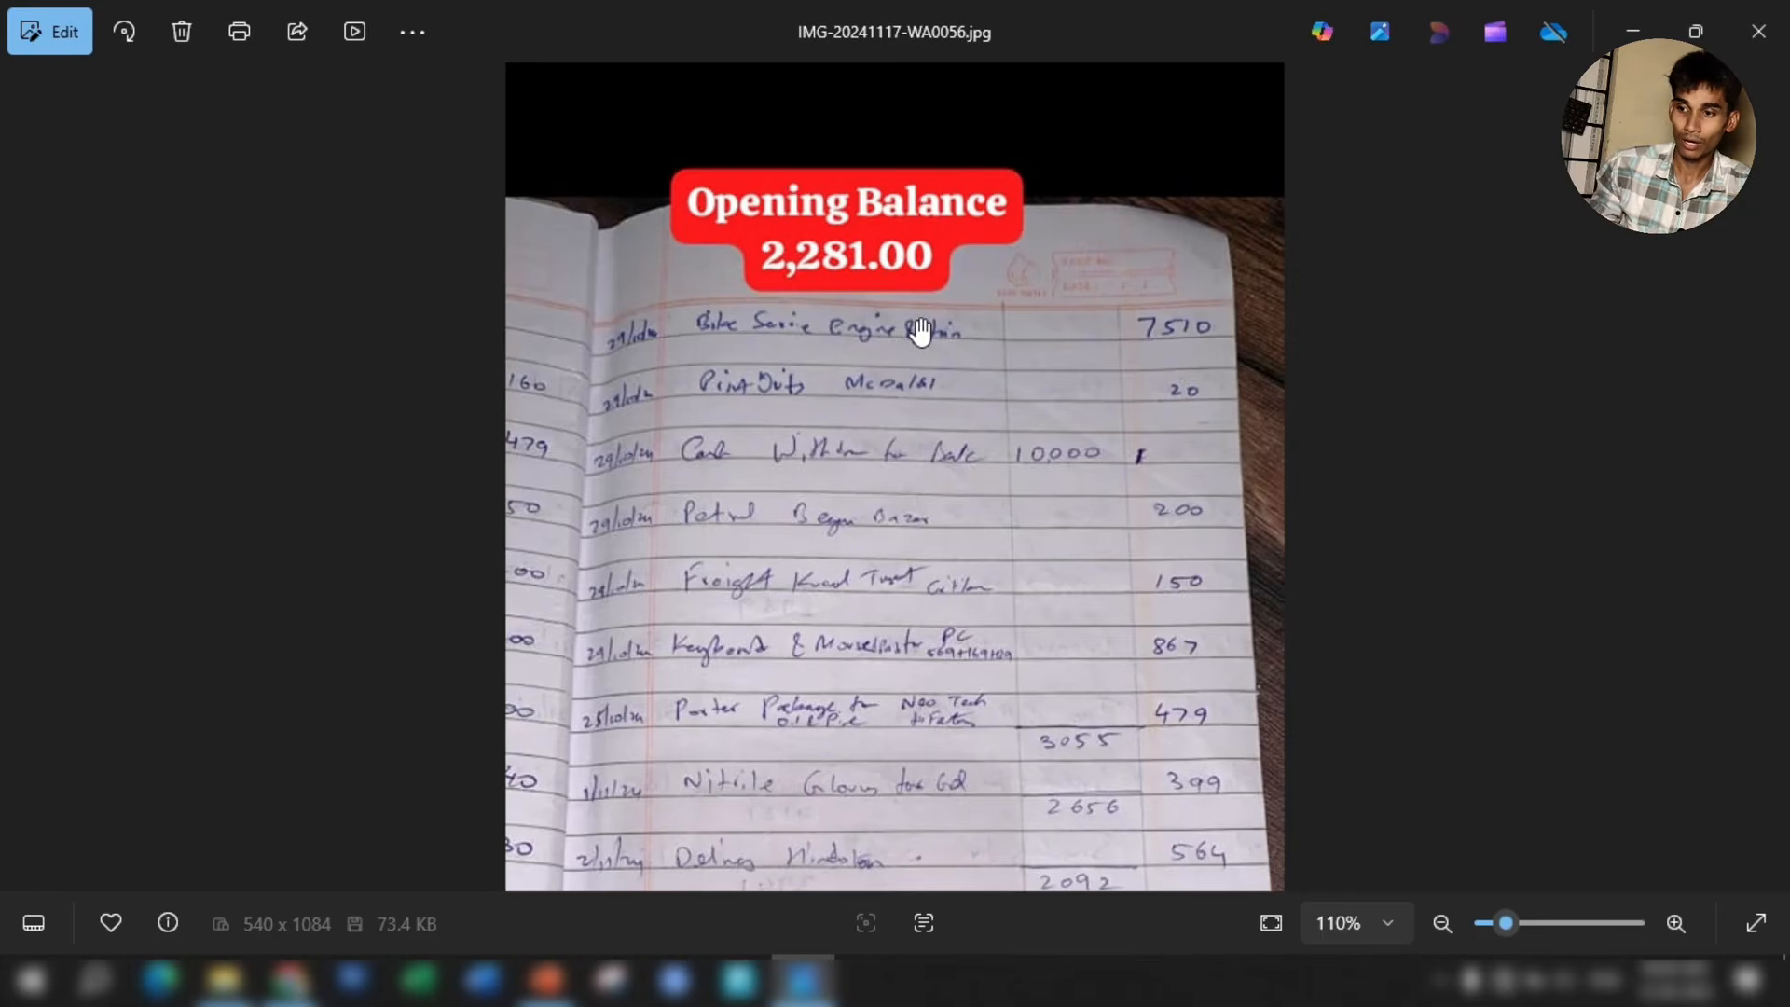
pyautogui.scroll(-2, 1031, 332)
pyautogui.scroll(1, 1019, 355)
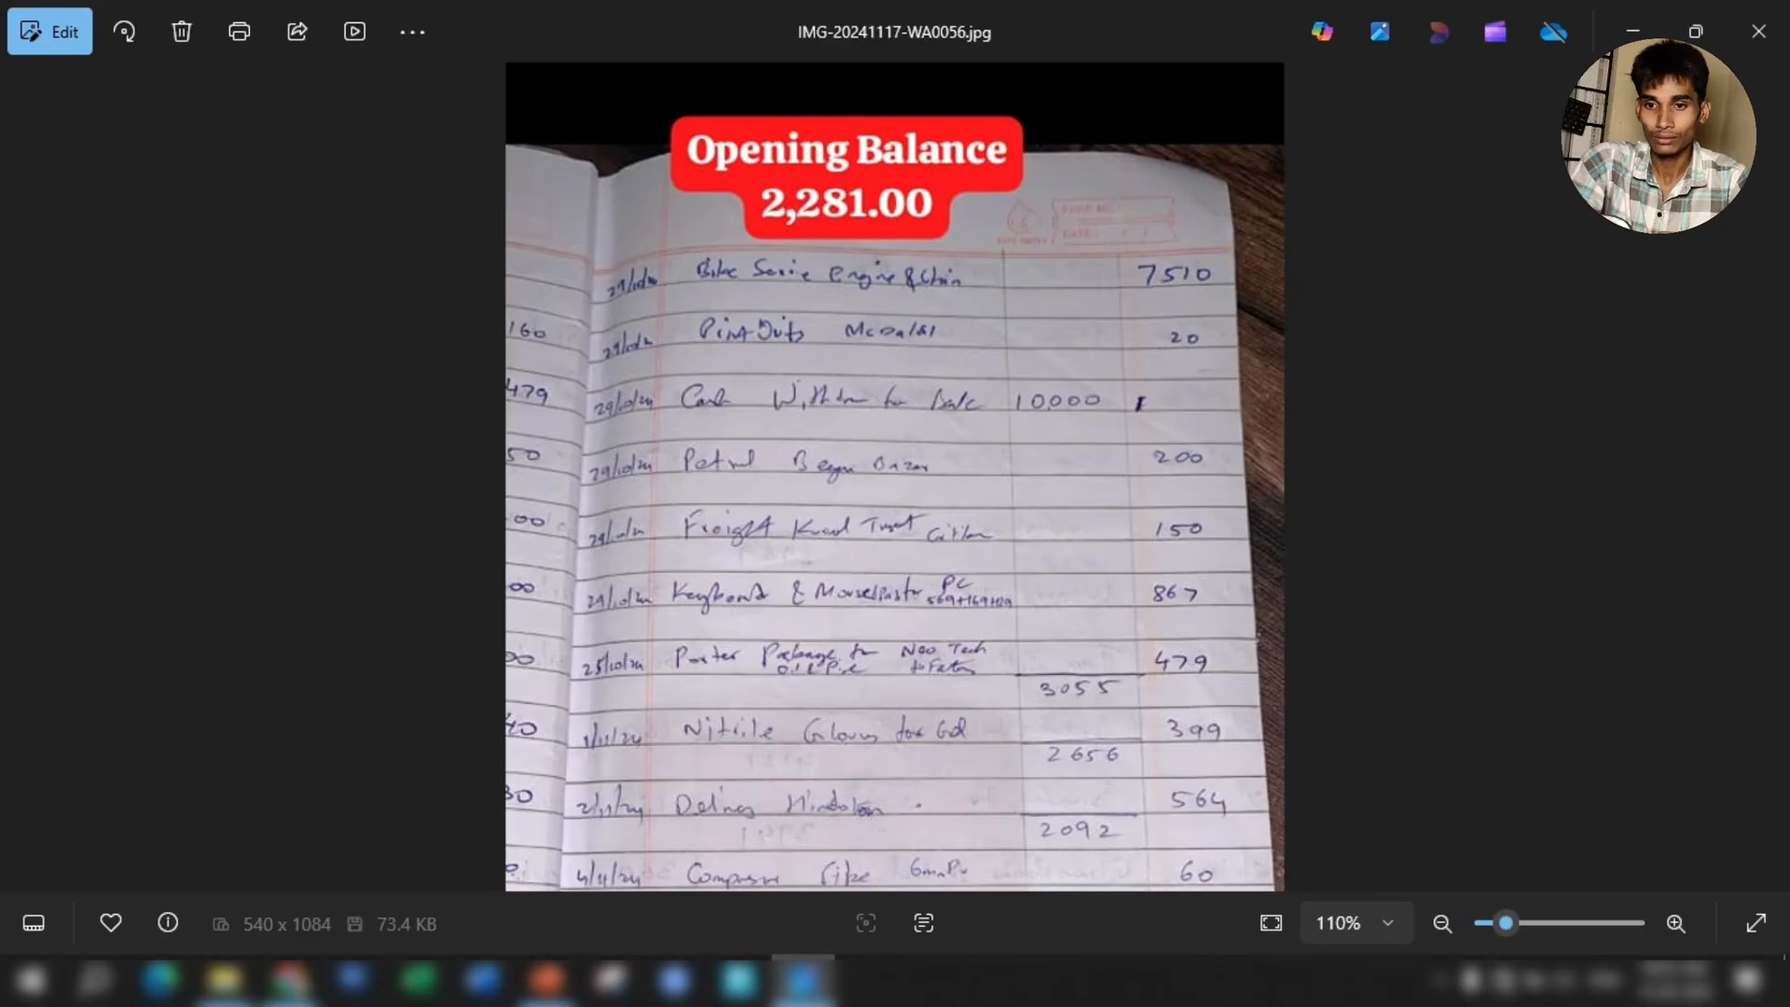
# Switch to the Petty Exp..xlsx workbook in Excel and review the sheet title, opening balance and cash withdrawal entry.
pyautogui.click(1630, 31)
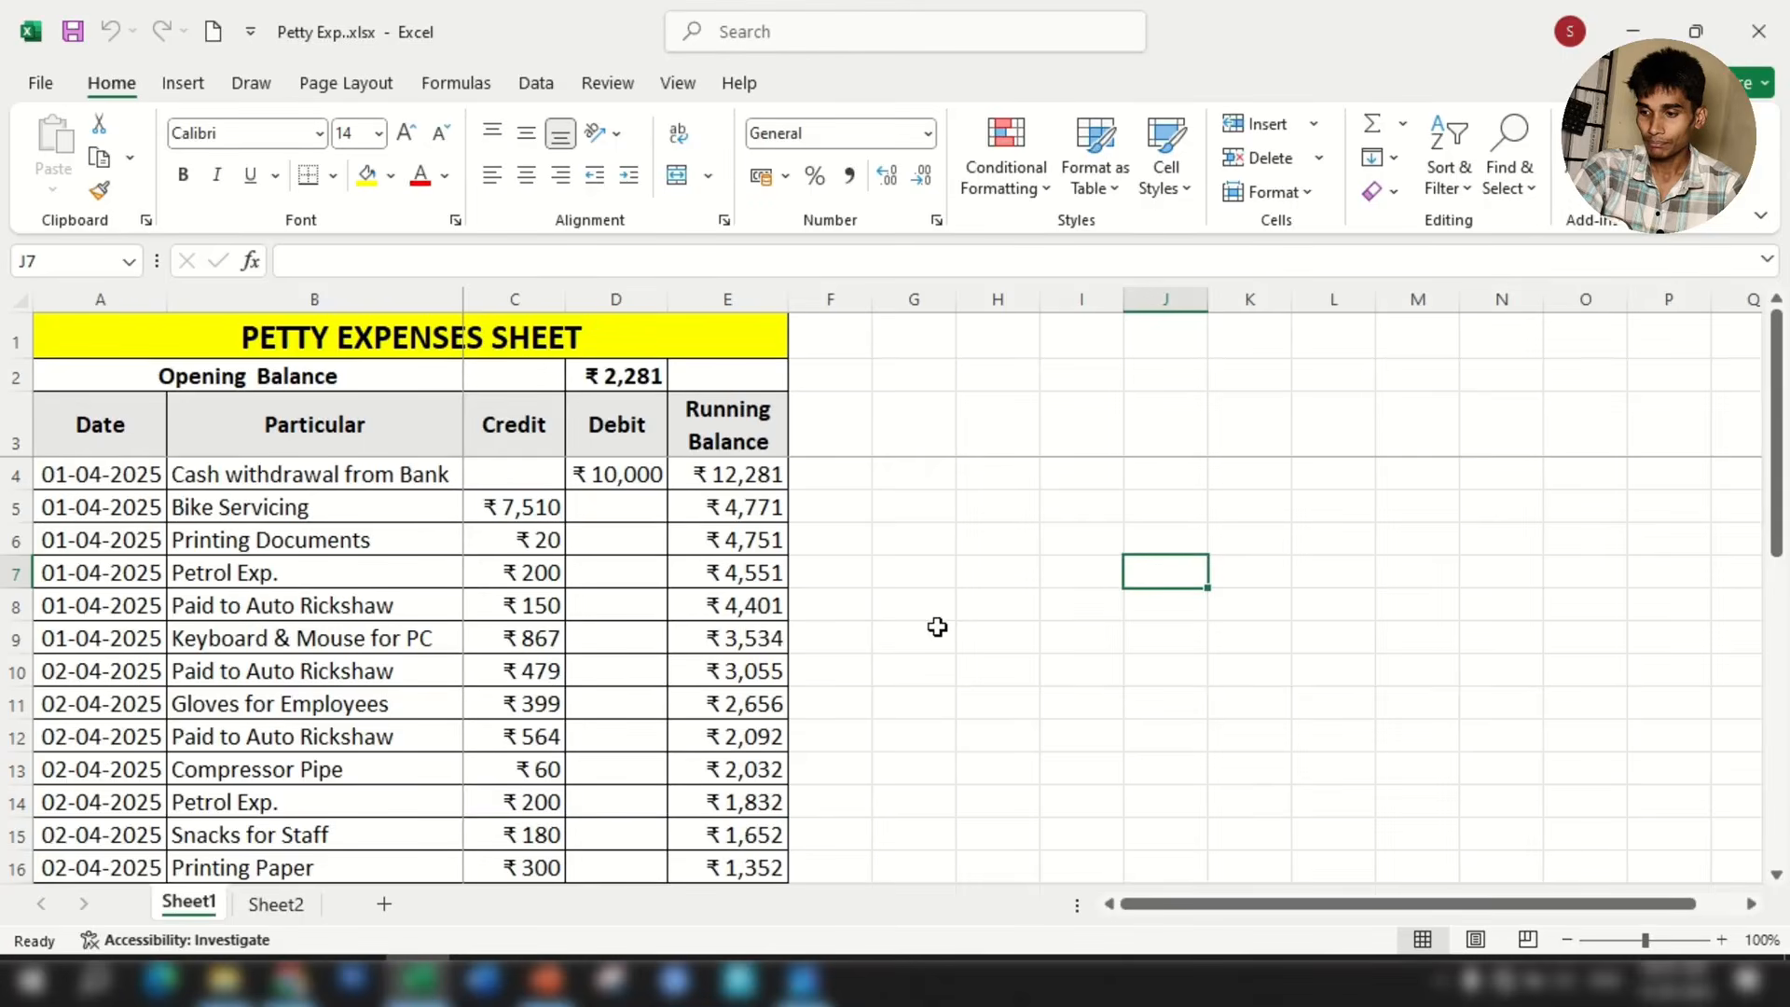
pyautogui.click(347, 343)
pyautogui.click(272, 384)
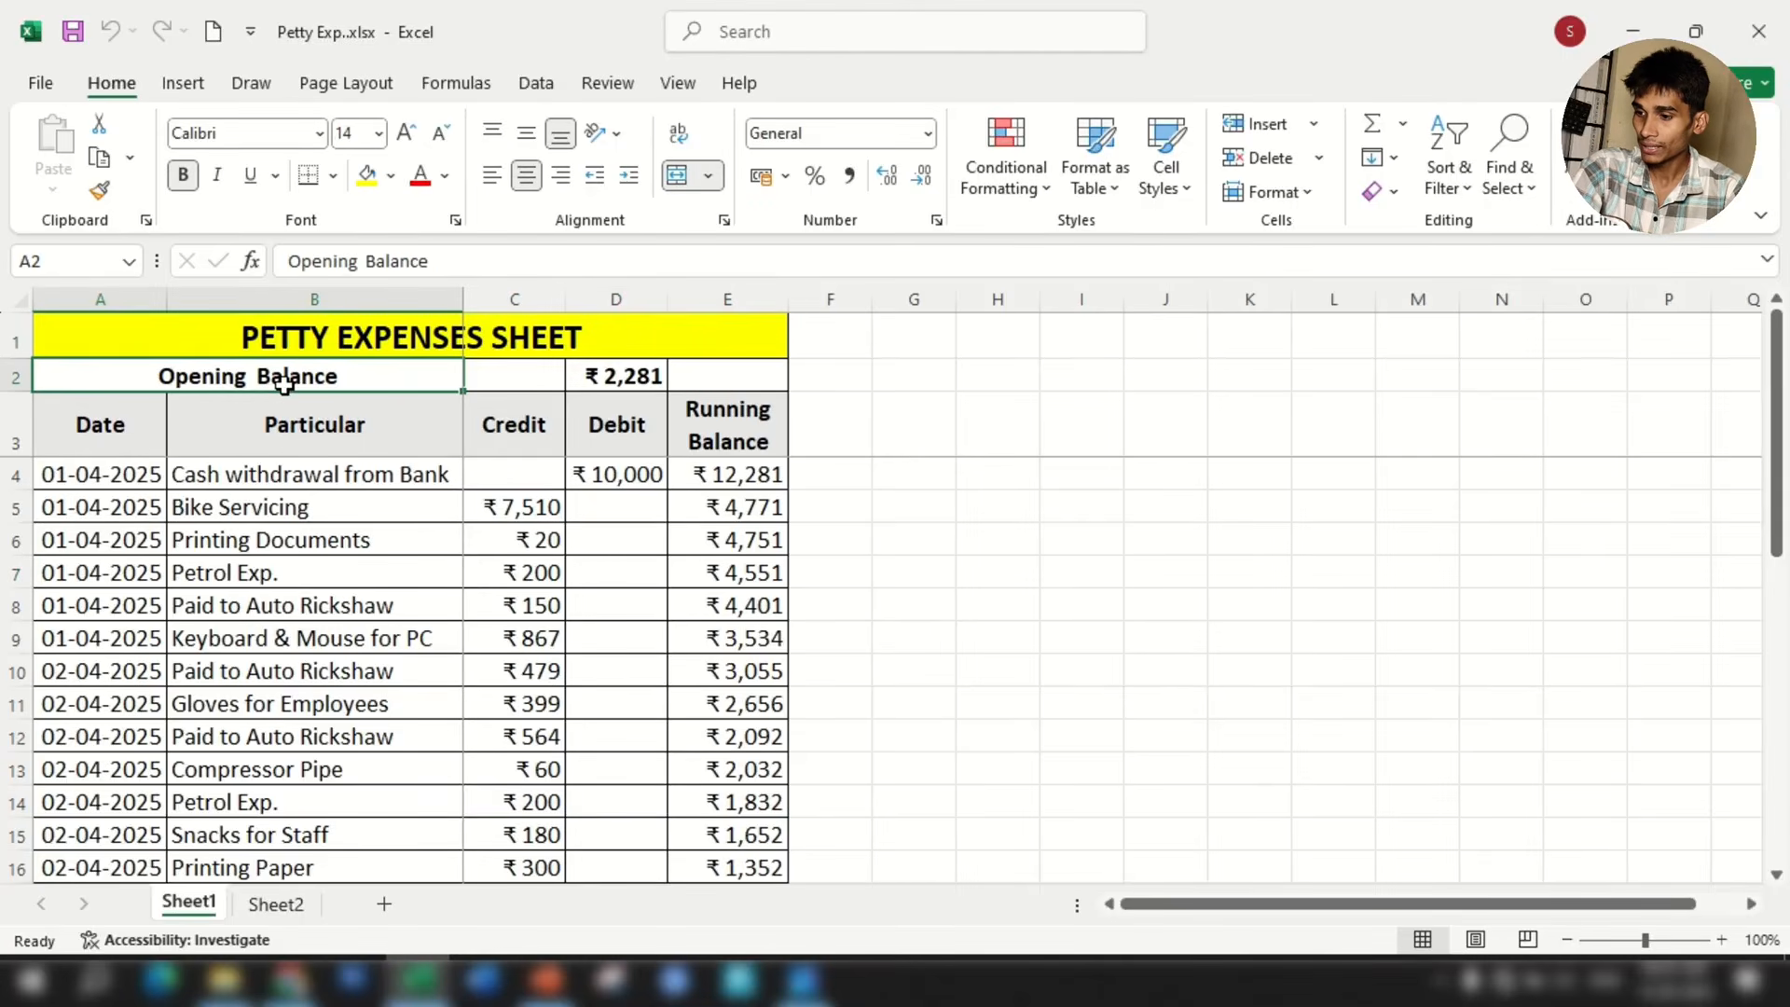
pyautogui.click(612, 390)
pyautogui.click(350, 478)
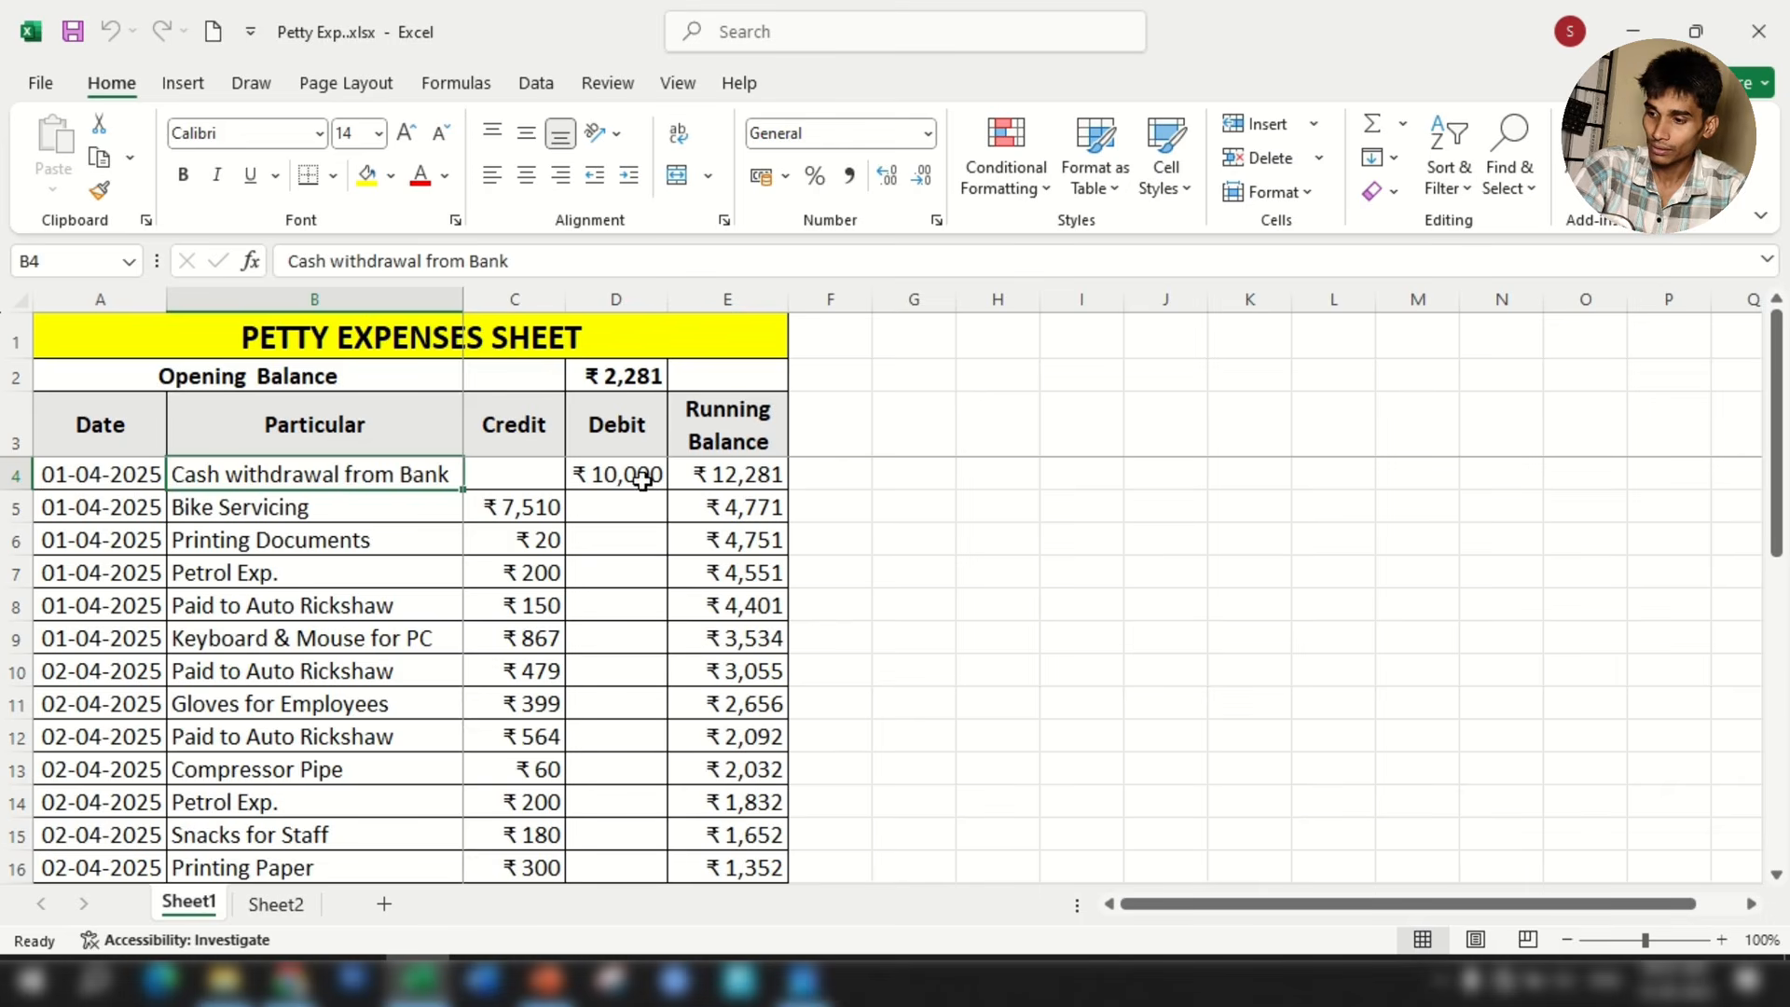
# Examine the Credit and Debit columns of the petty expenses sheet, including the debit amount for the cash withdrawal.
pyautogui.click(518, 430)
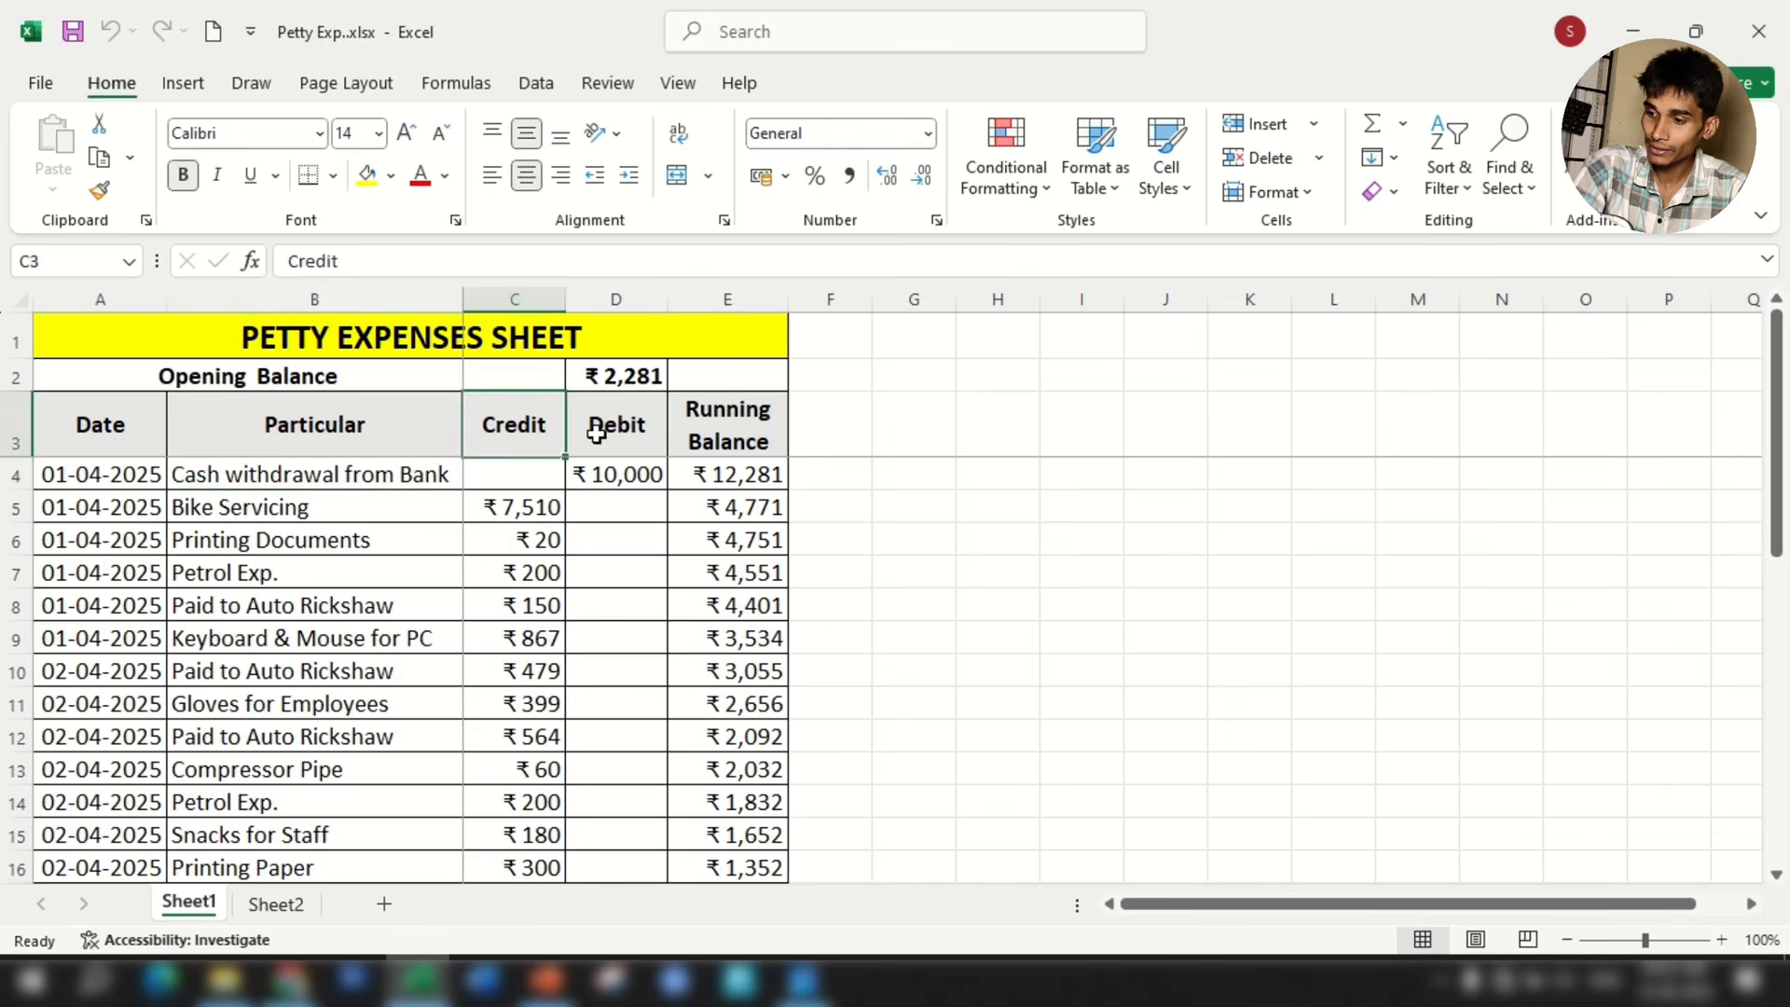
pyautogui.click(604, 433)
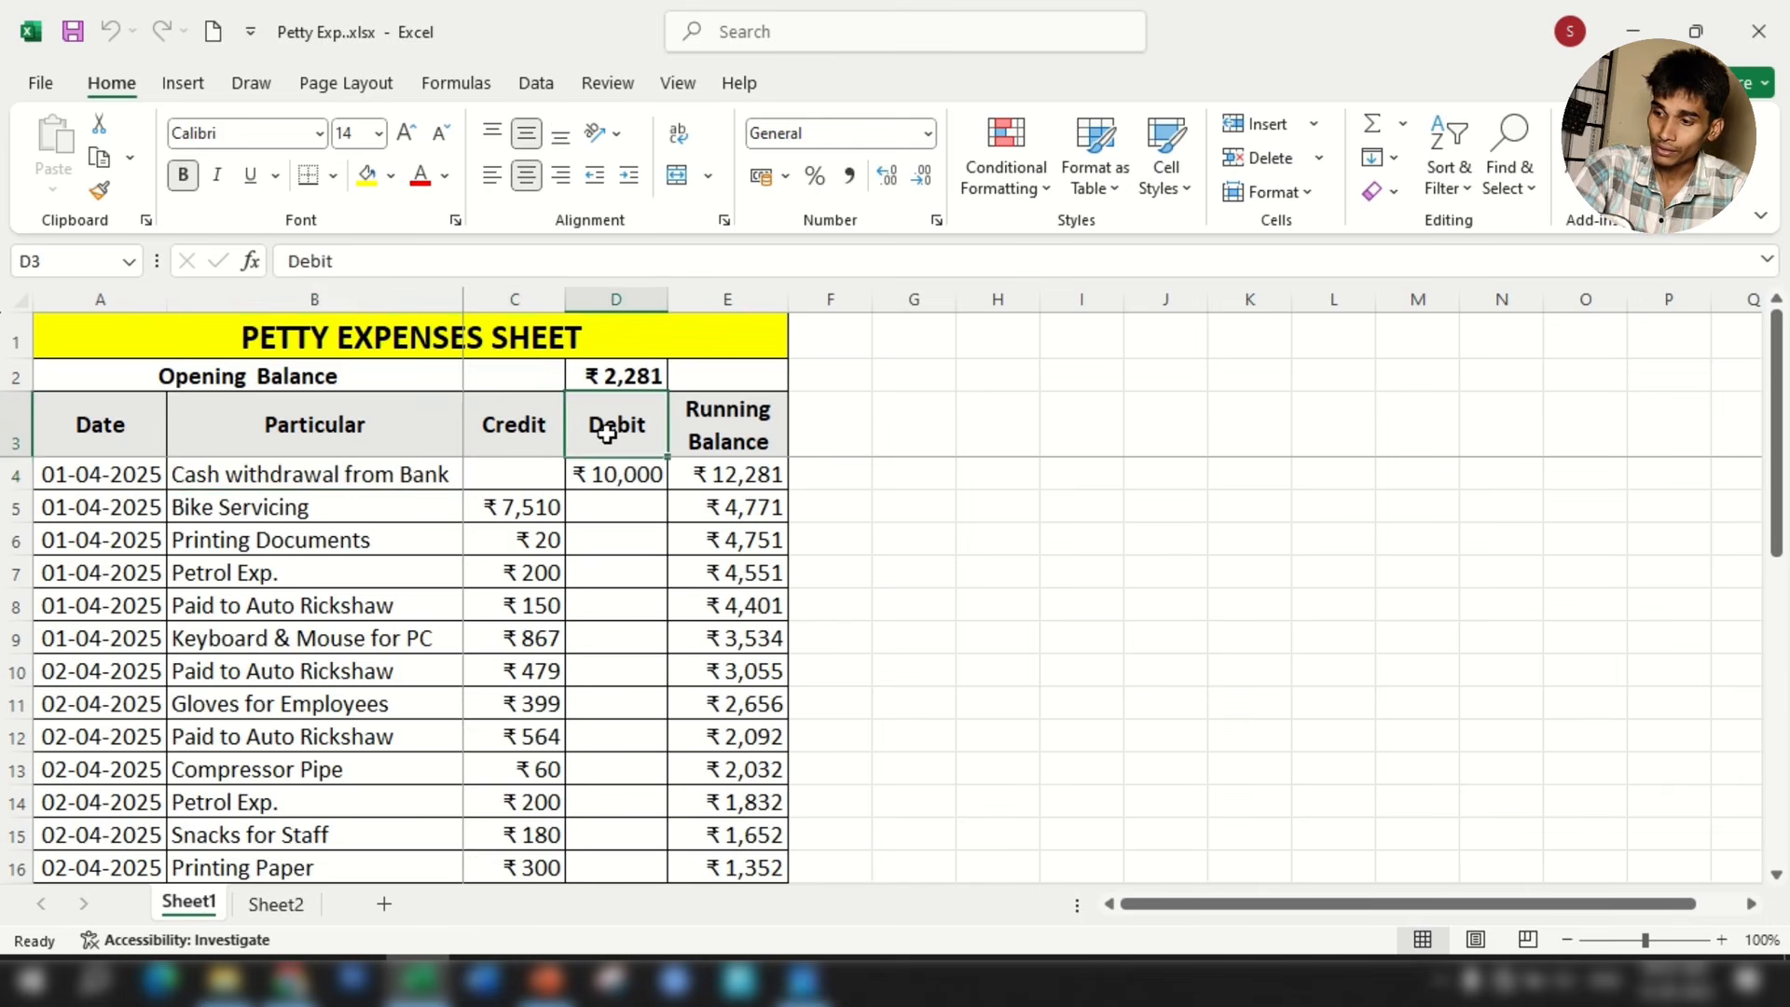
pyautogui.click(518, 429)
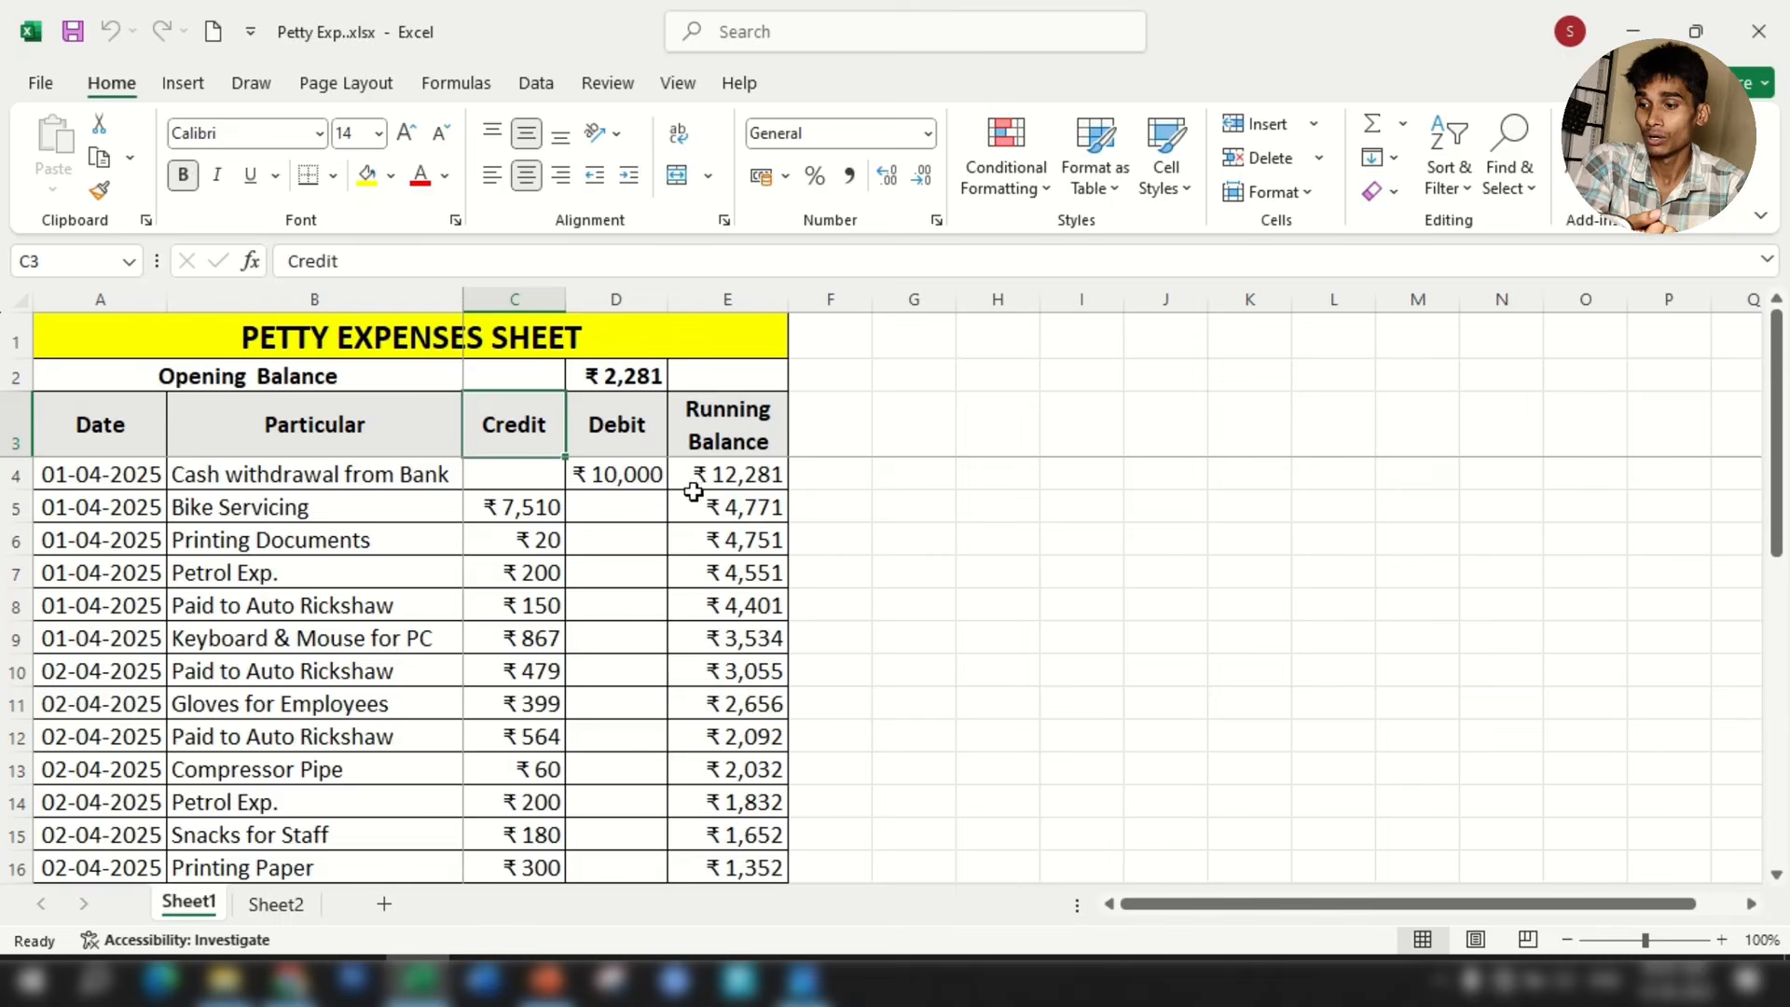
pyautogui.click(617, 415)
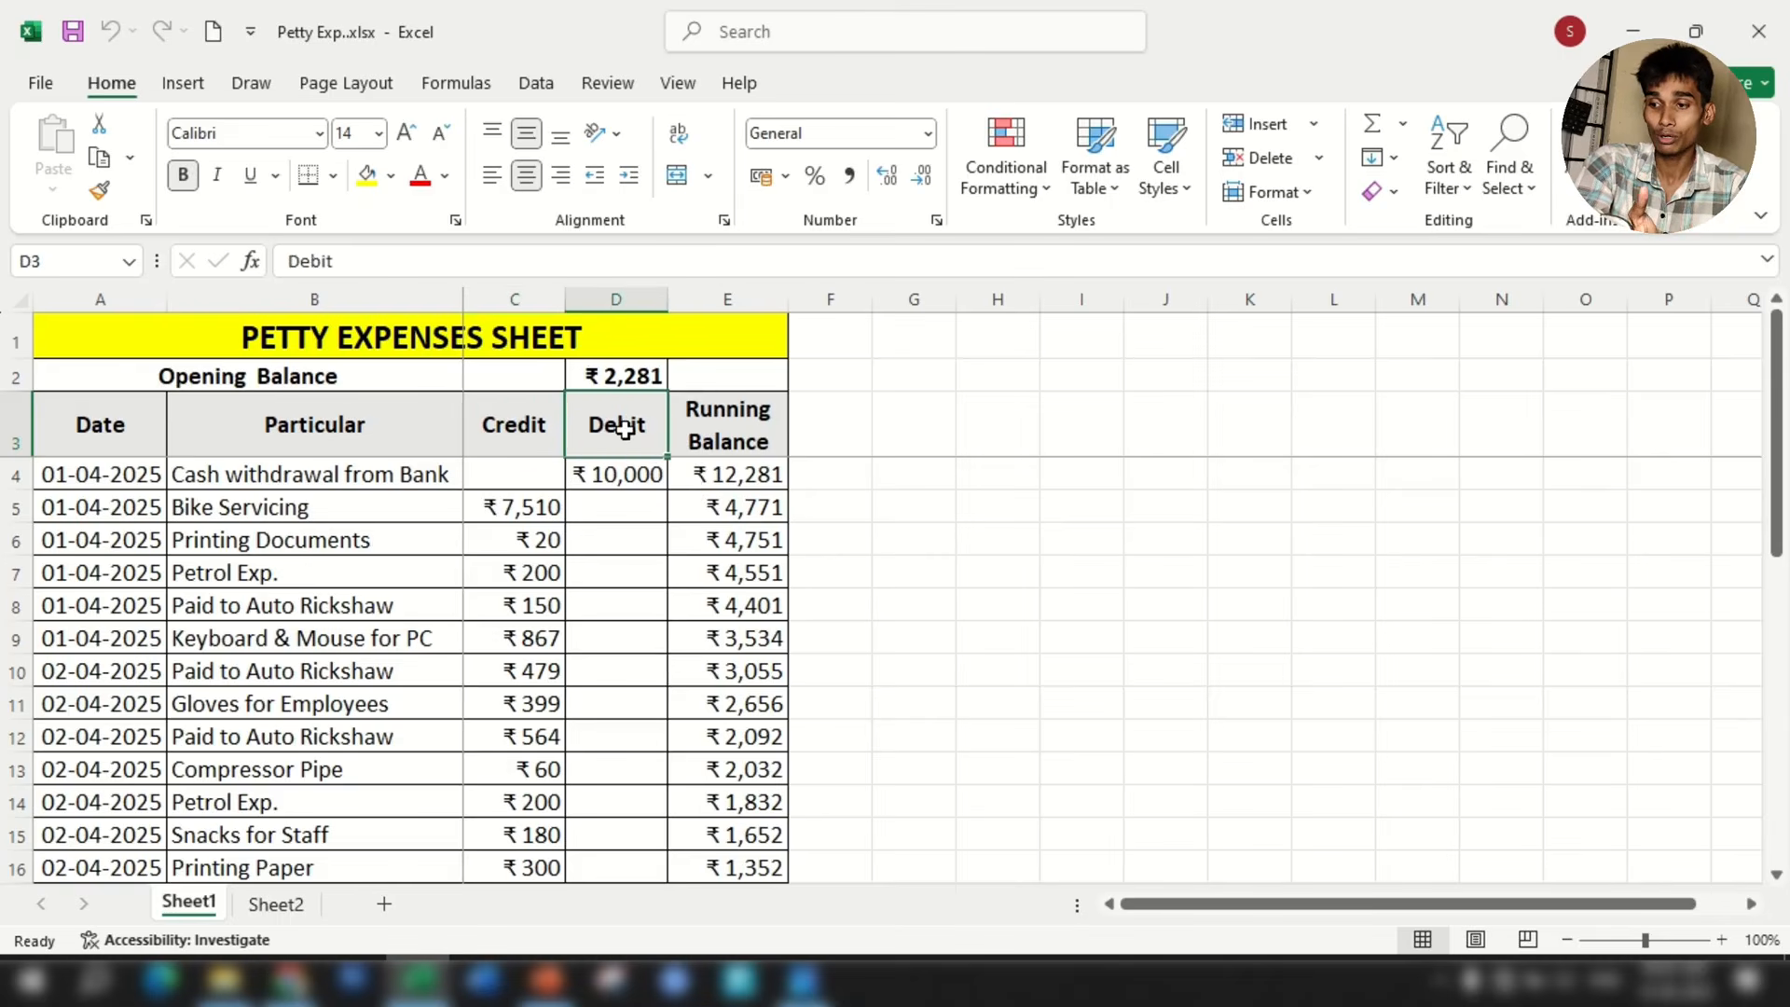
pyautogui.click(630, 475)
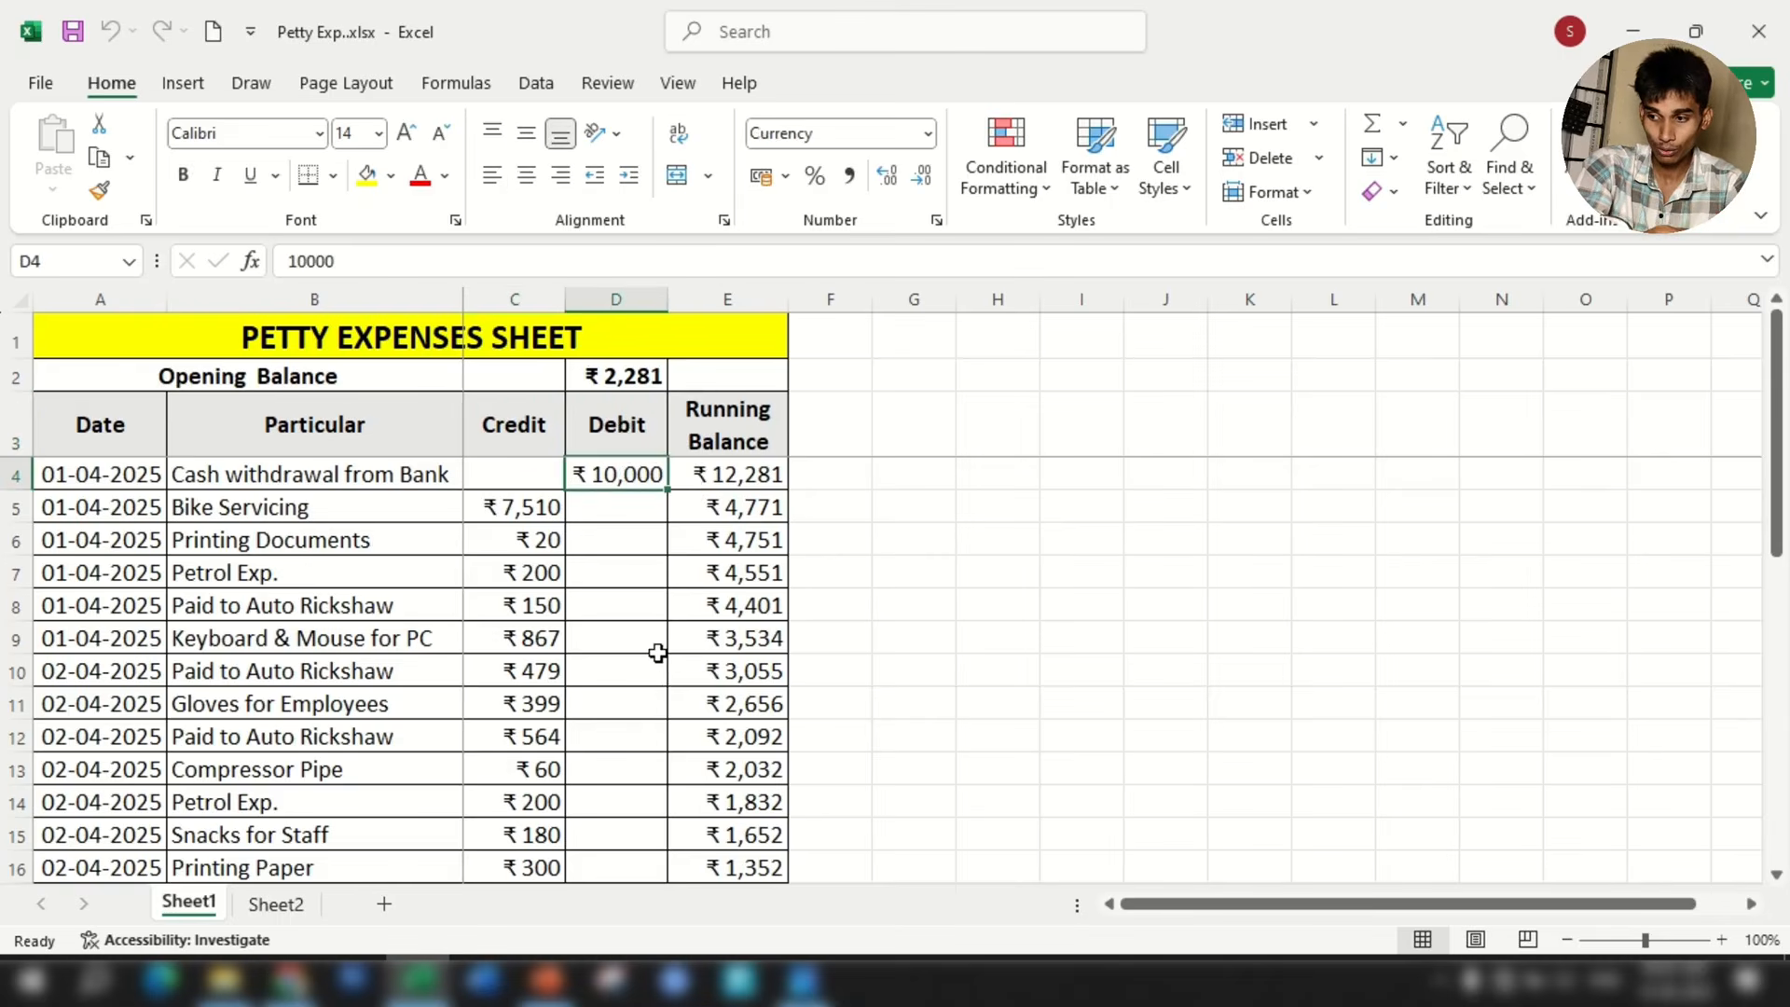
pyautogui.click(523, 422)
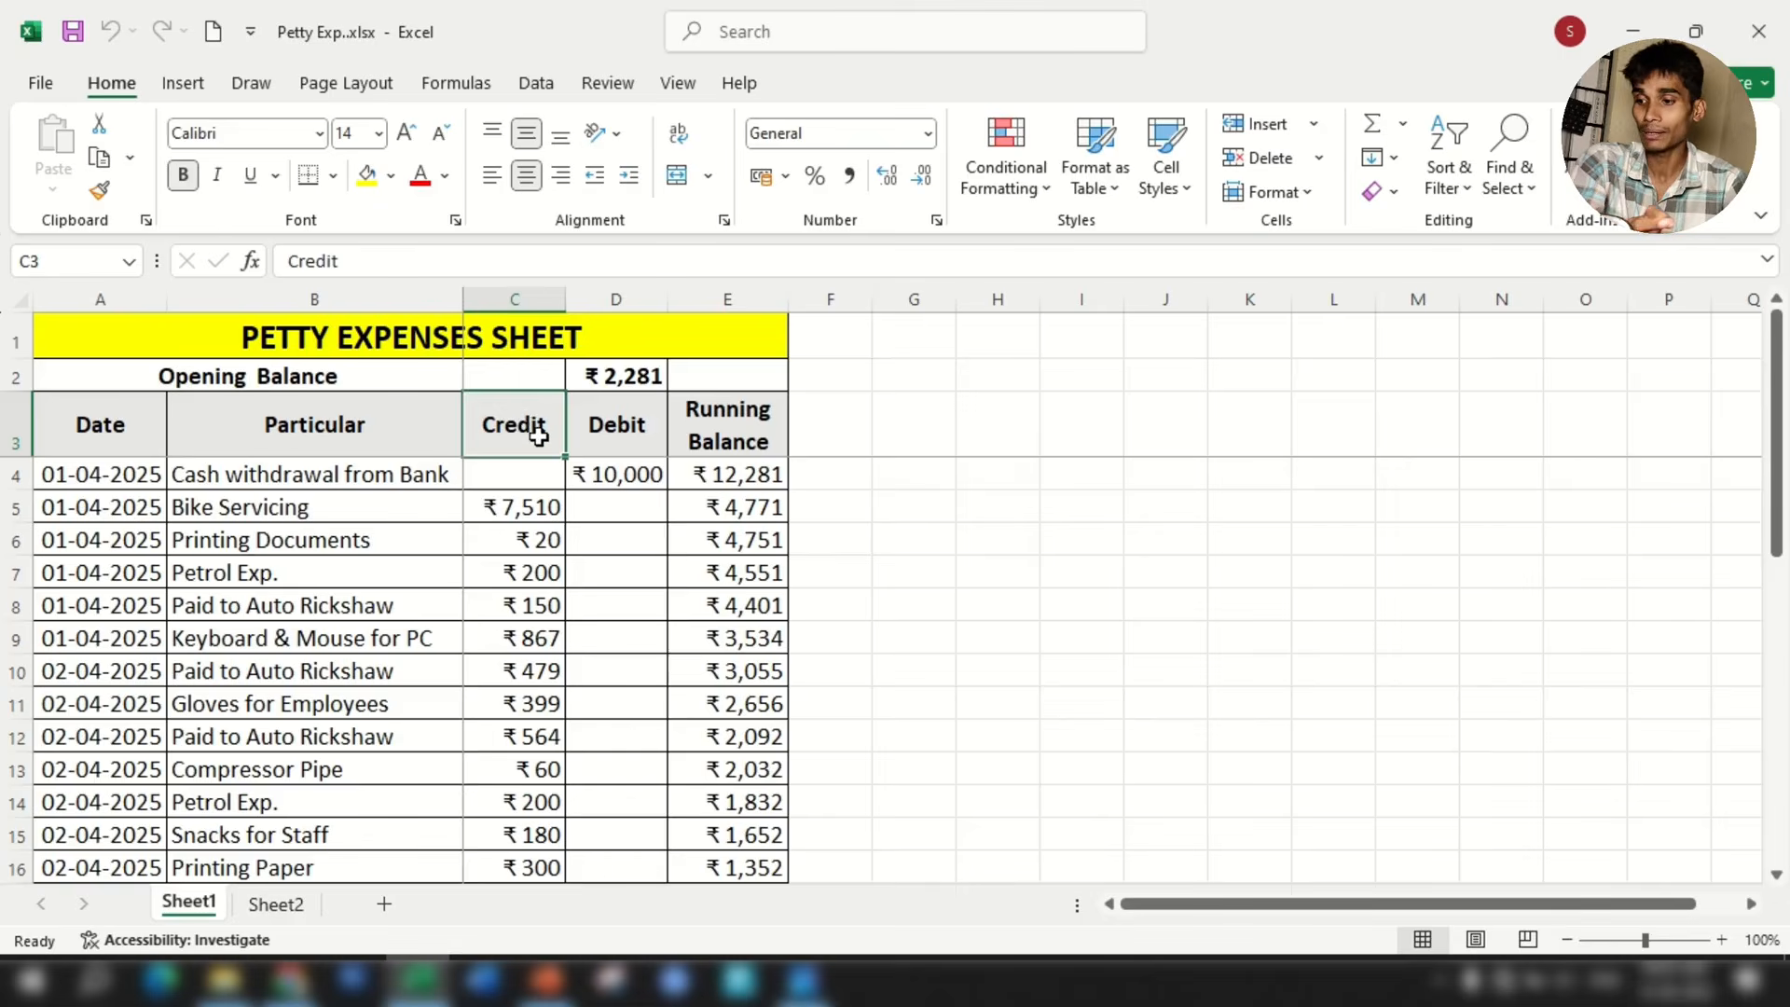
pyautogui.click(619, 433)
pyautogui.click(544, 438)
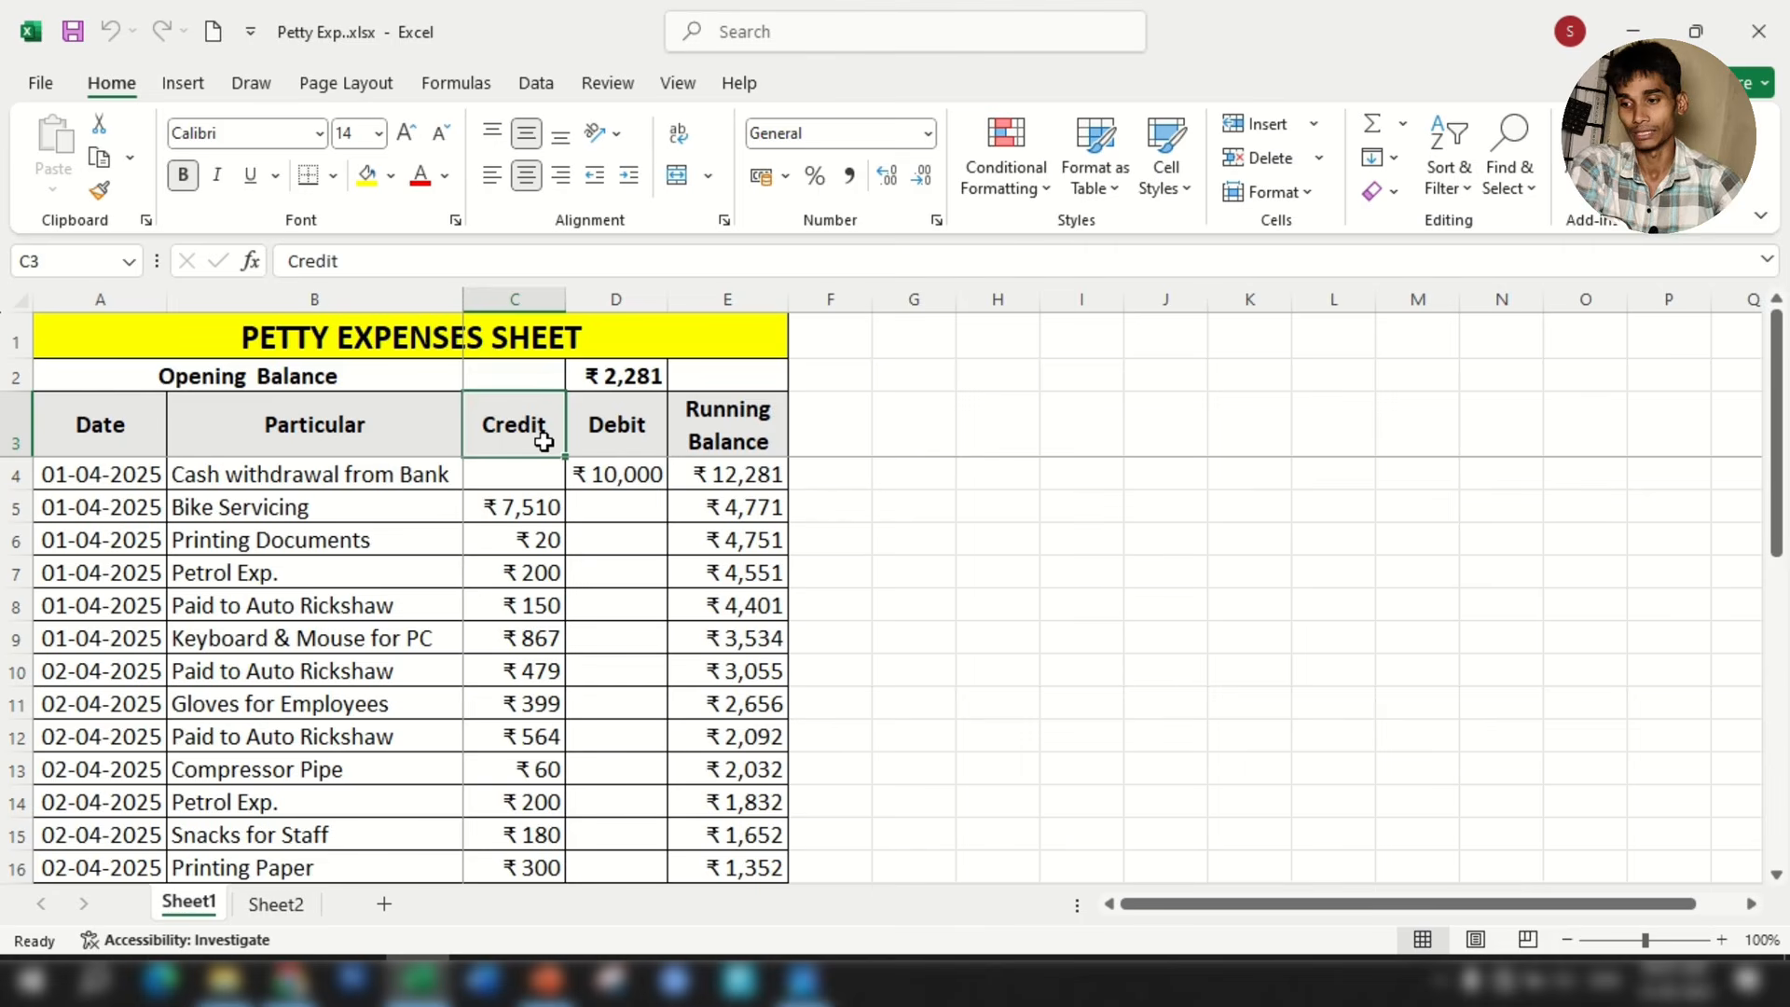
pyautogui.click(617, 438)
pyautogui.click(511, 431)
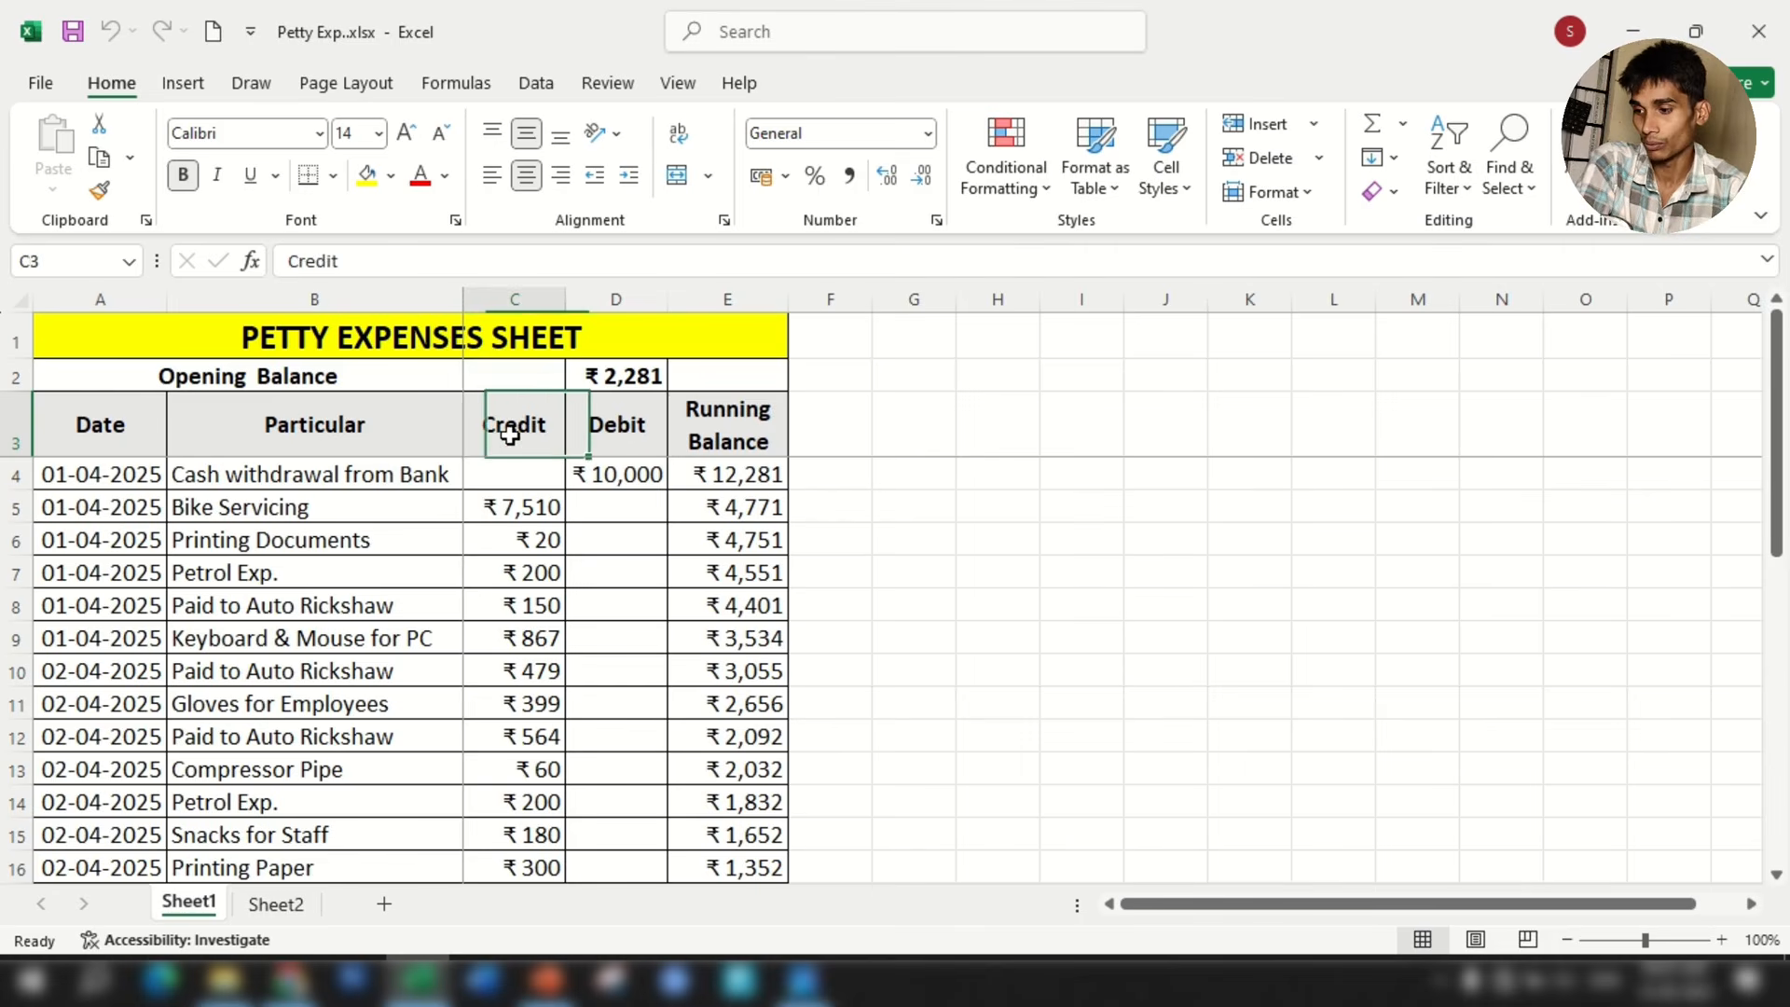
# Examine how the opening balance, the cash withdrawal debit and the credit expenses feed the Running Balance formulas.
pyautogui.click(644, 479)
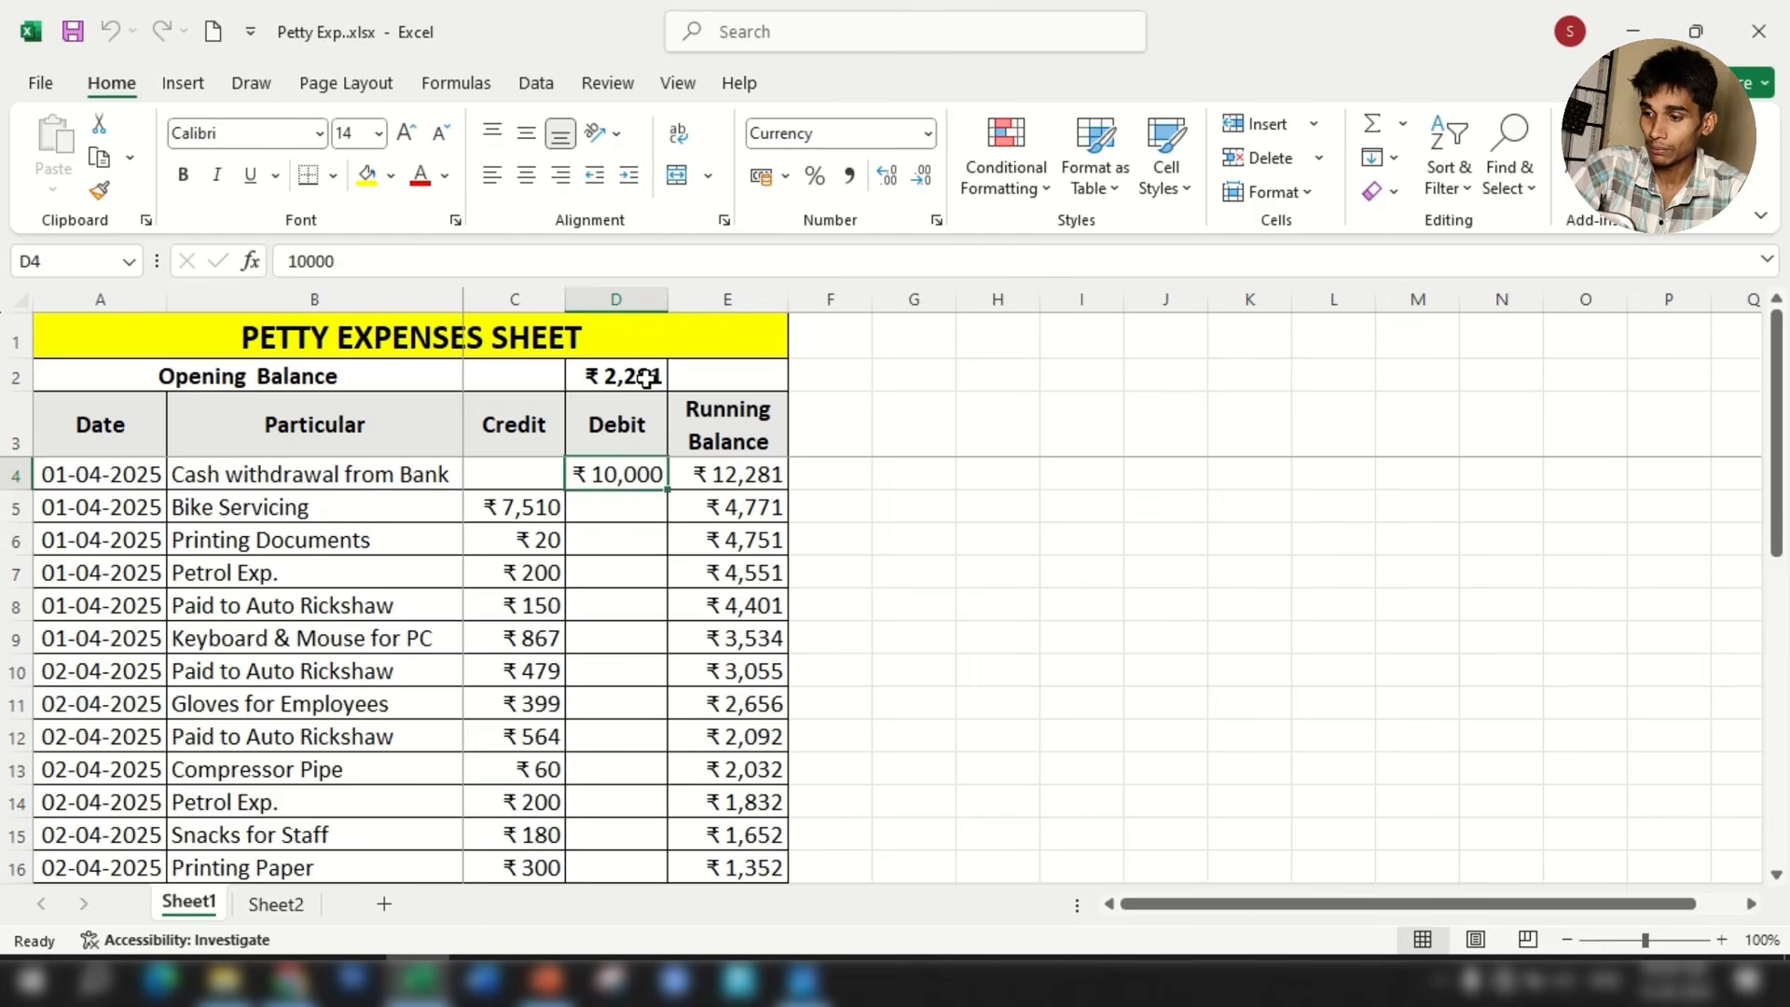
pyautogui.click(645, 379)
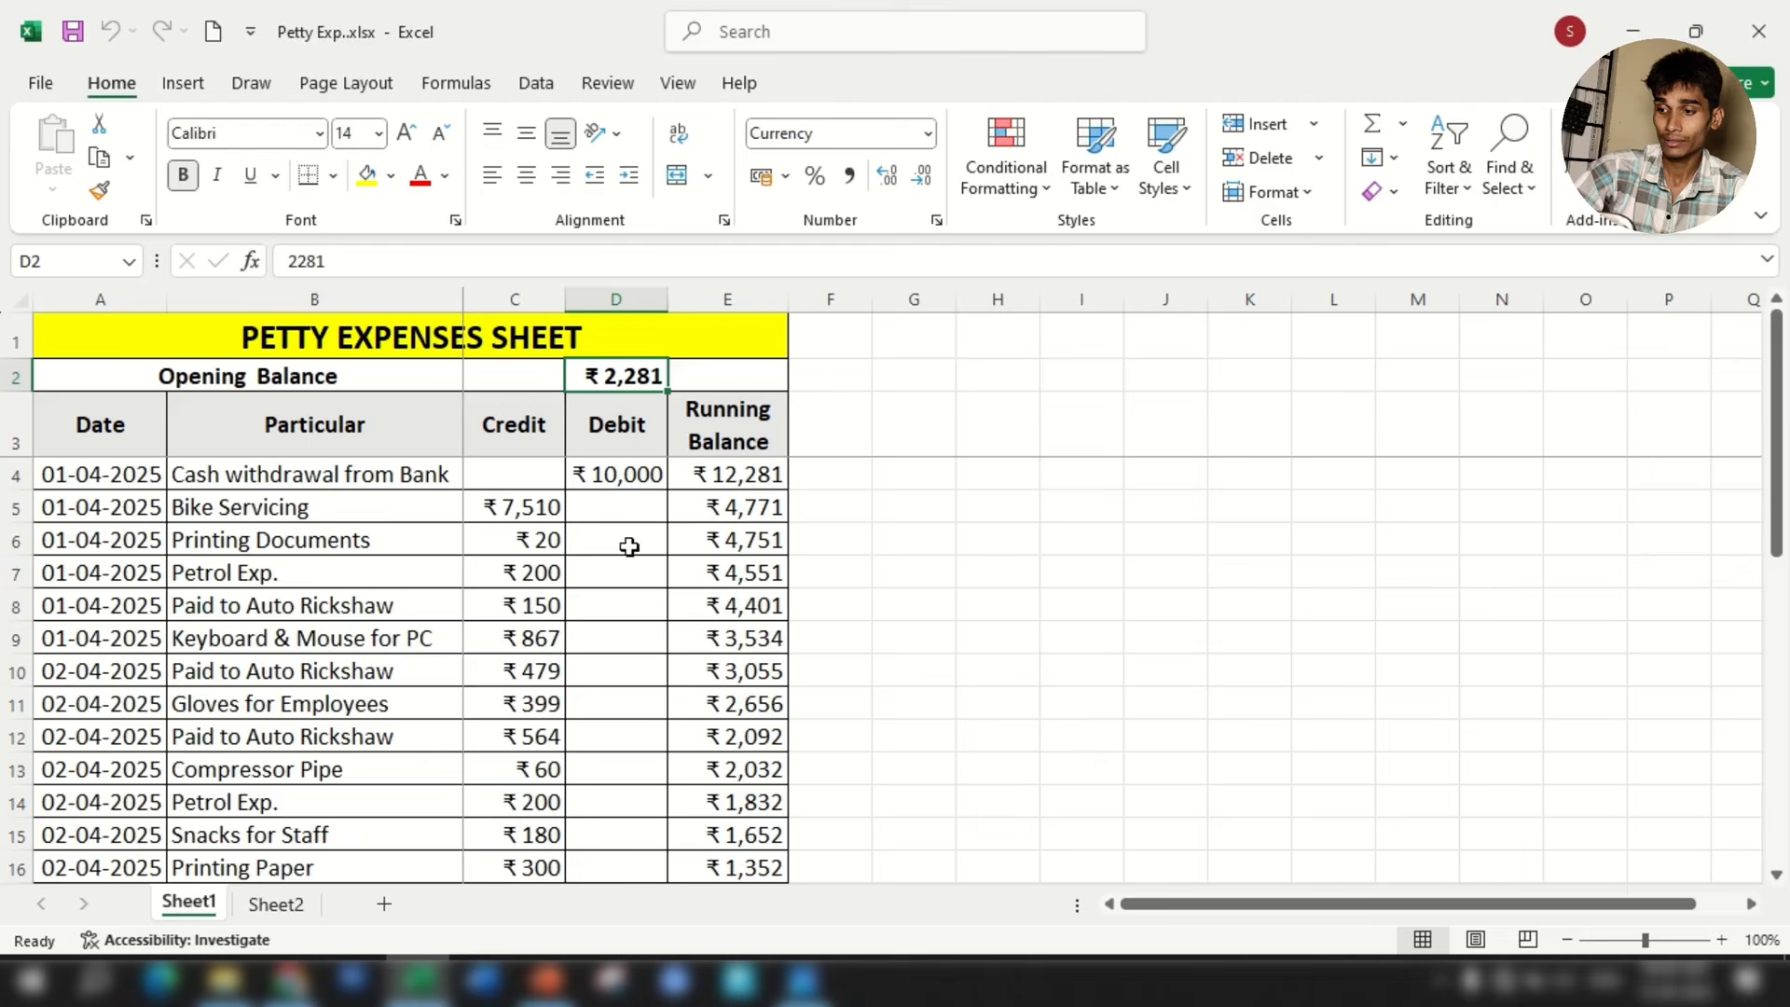
pyautogui.click(625, 476)
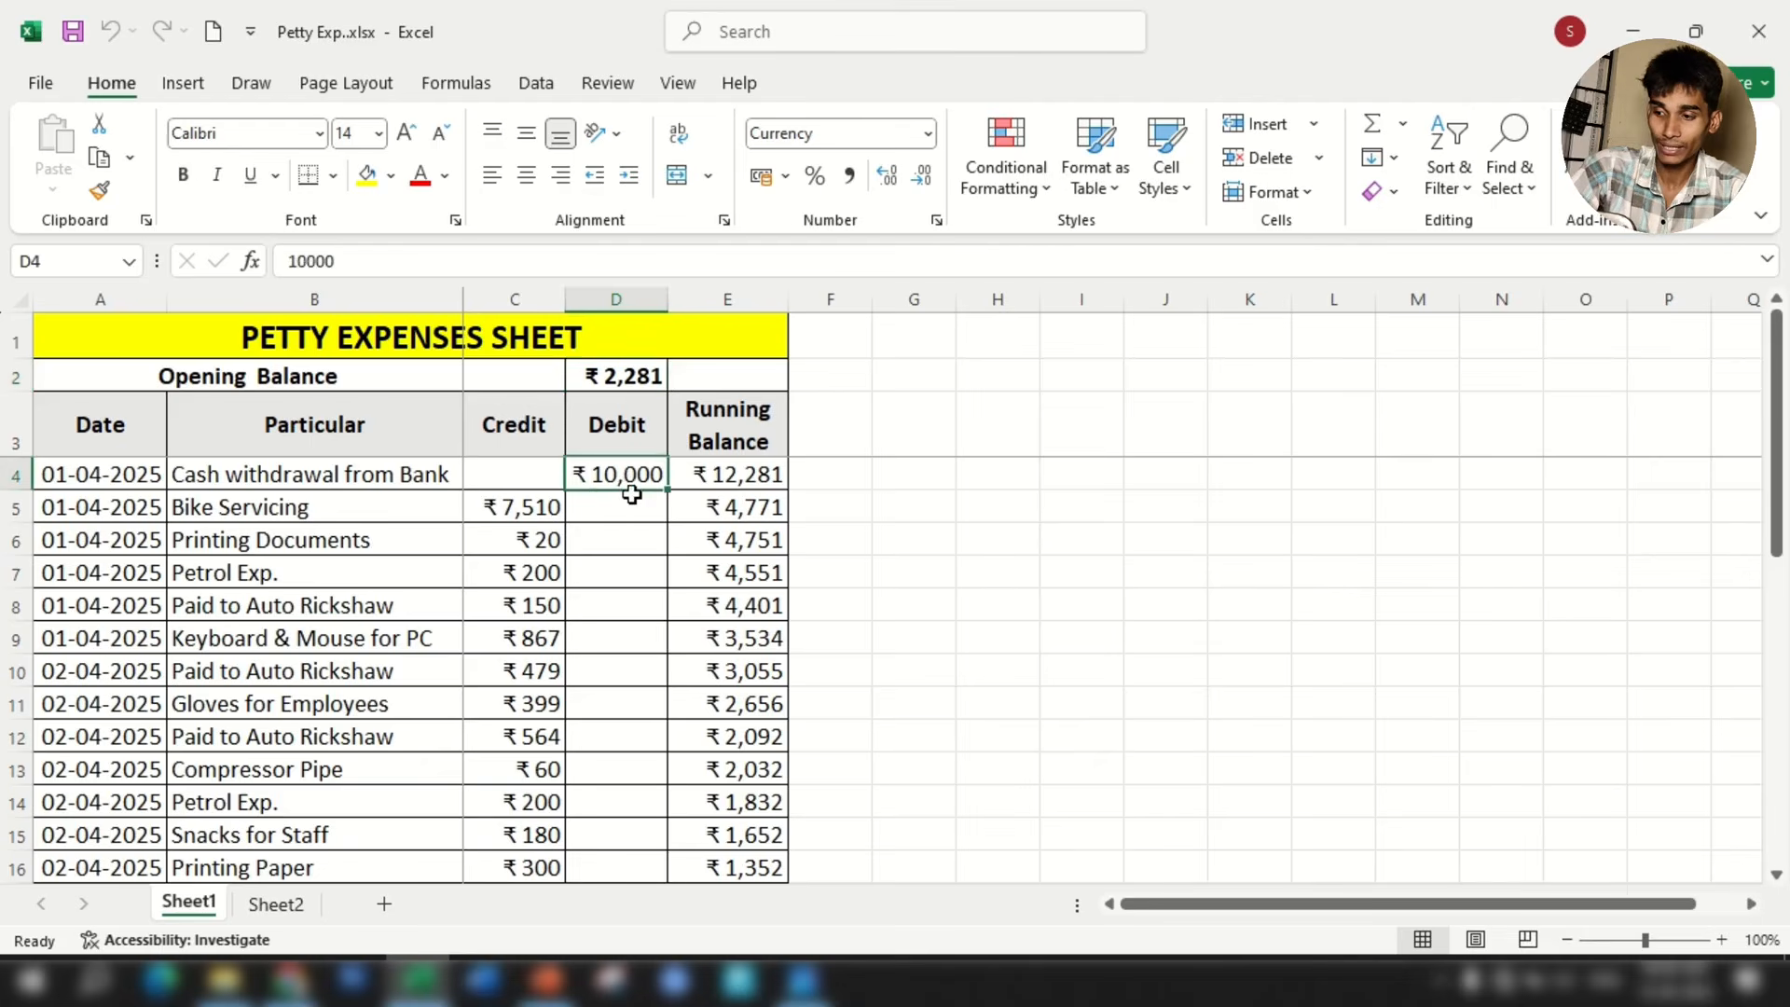
pyautogui.click(747, 479)
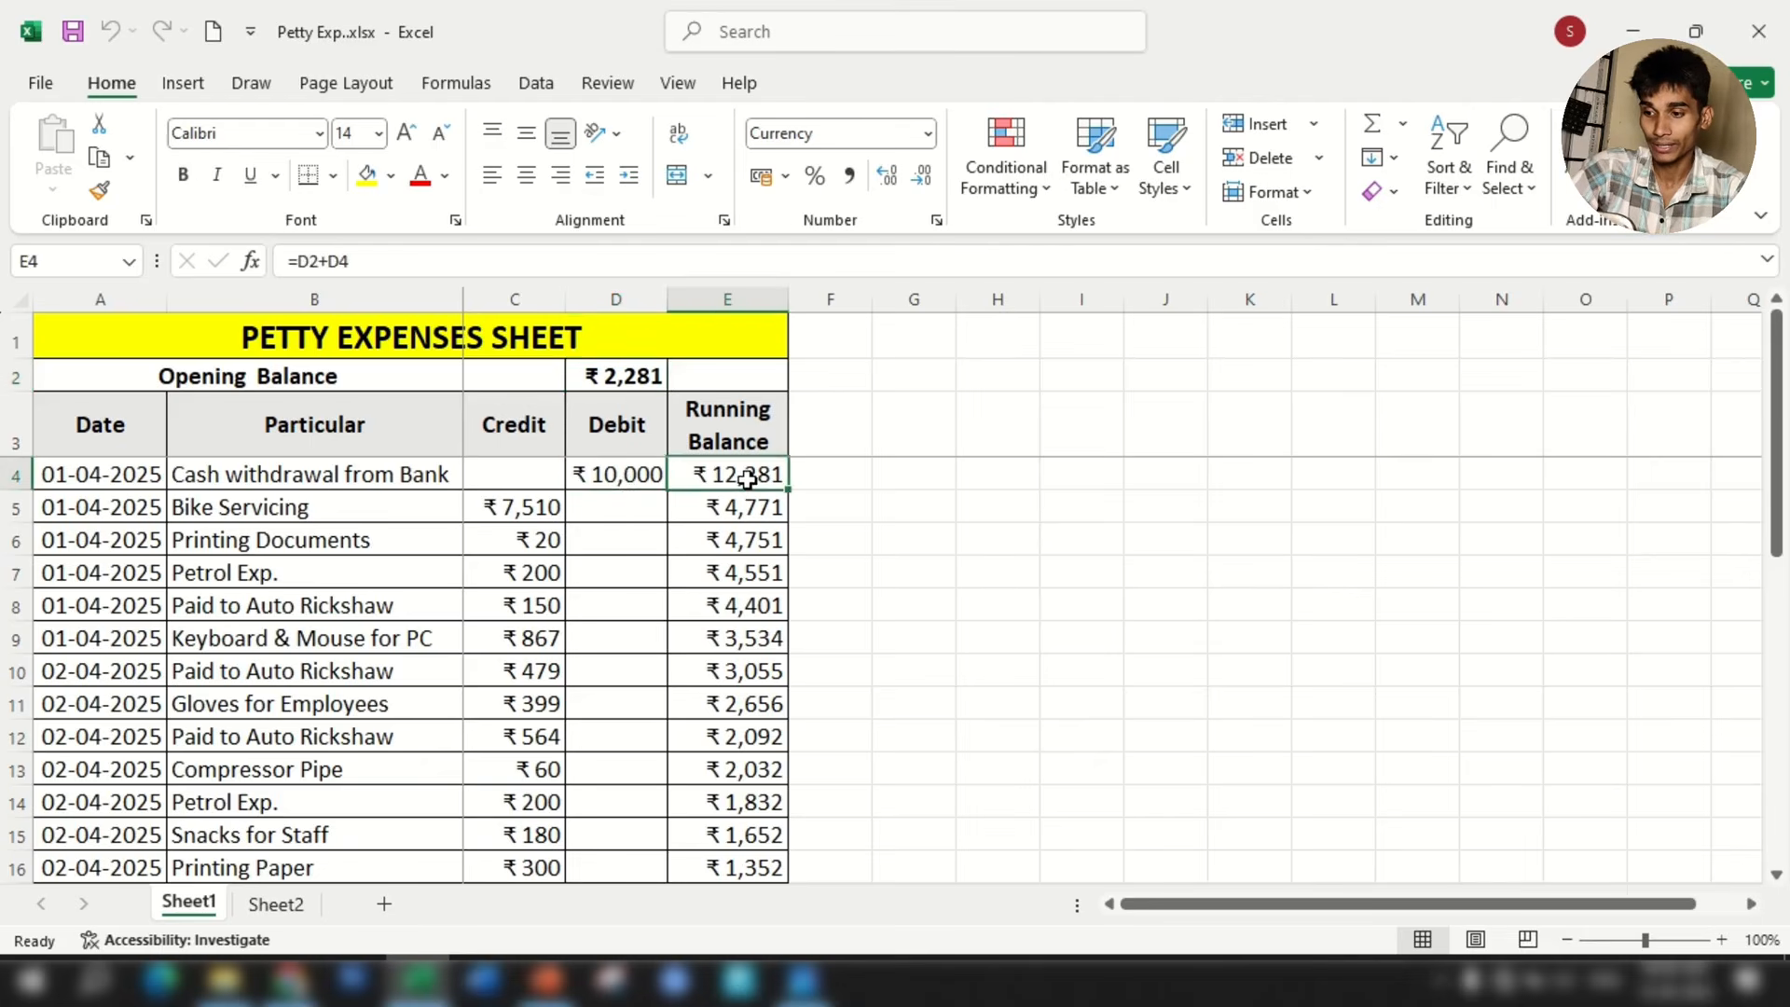
pyautogui.click(546, 509)
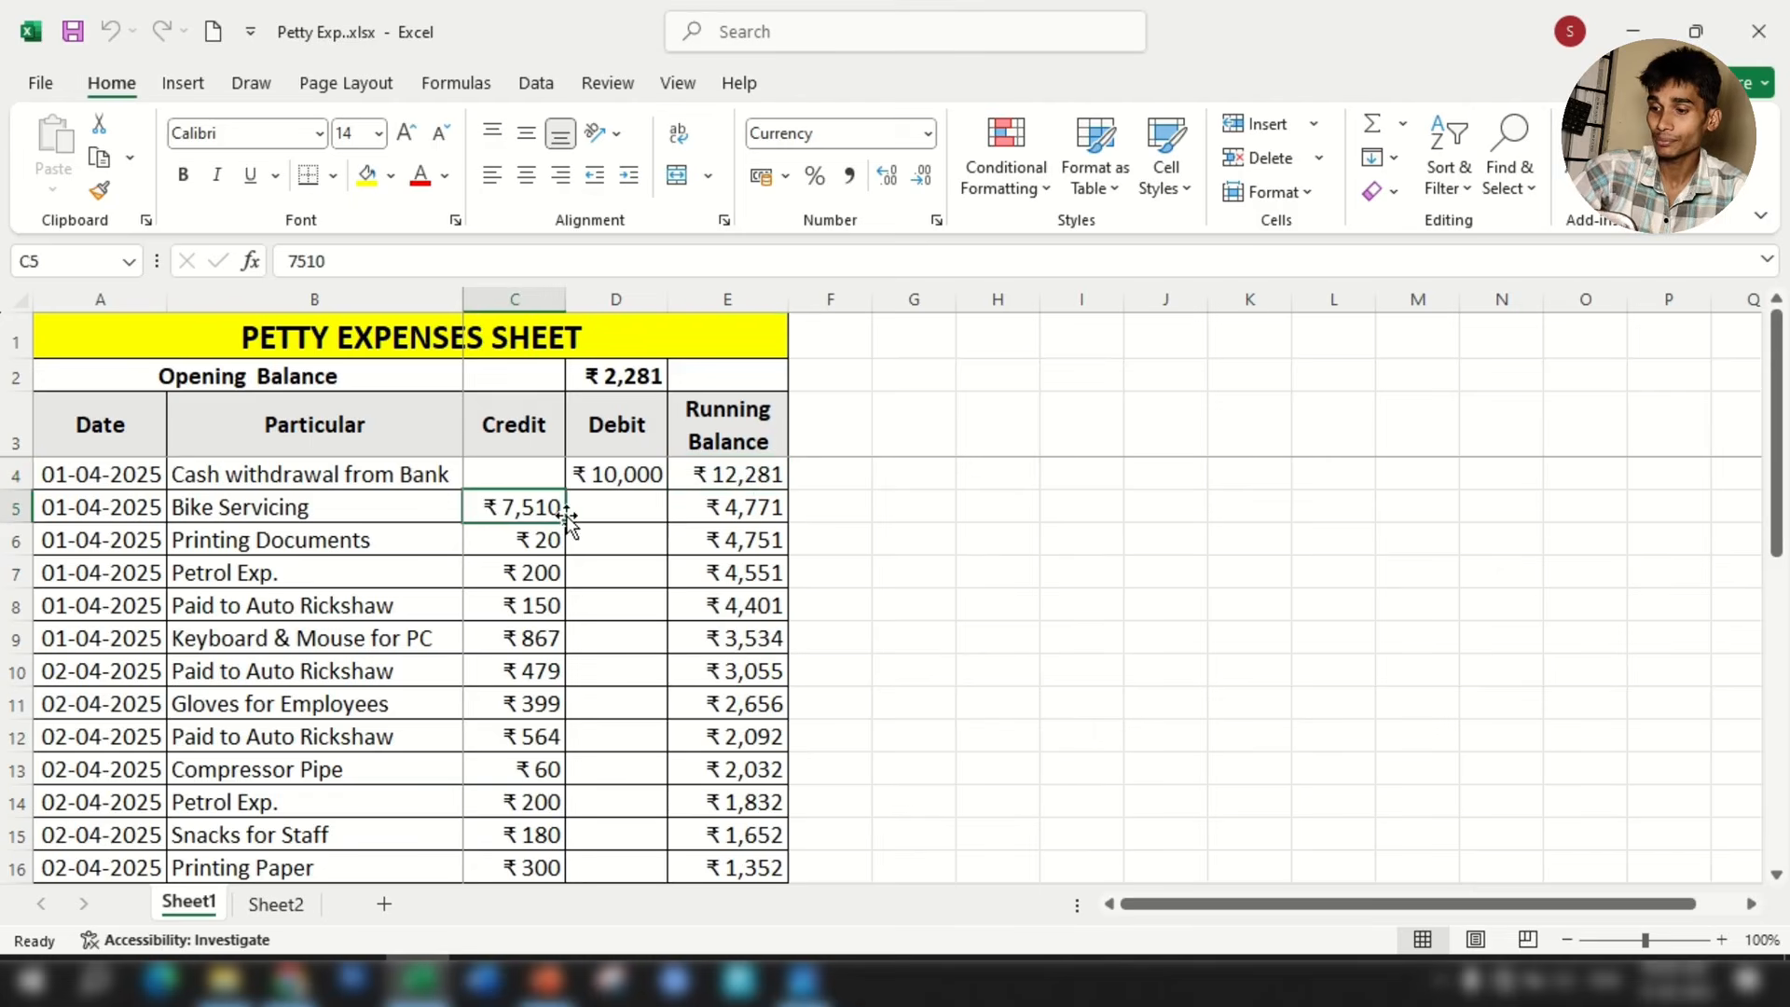
pyautogui.click(774, 511)
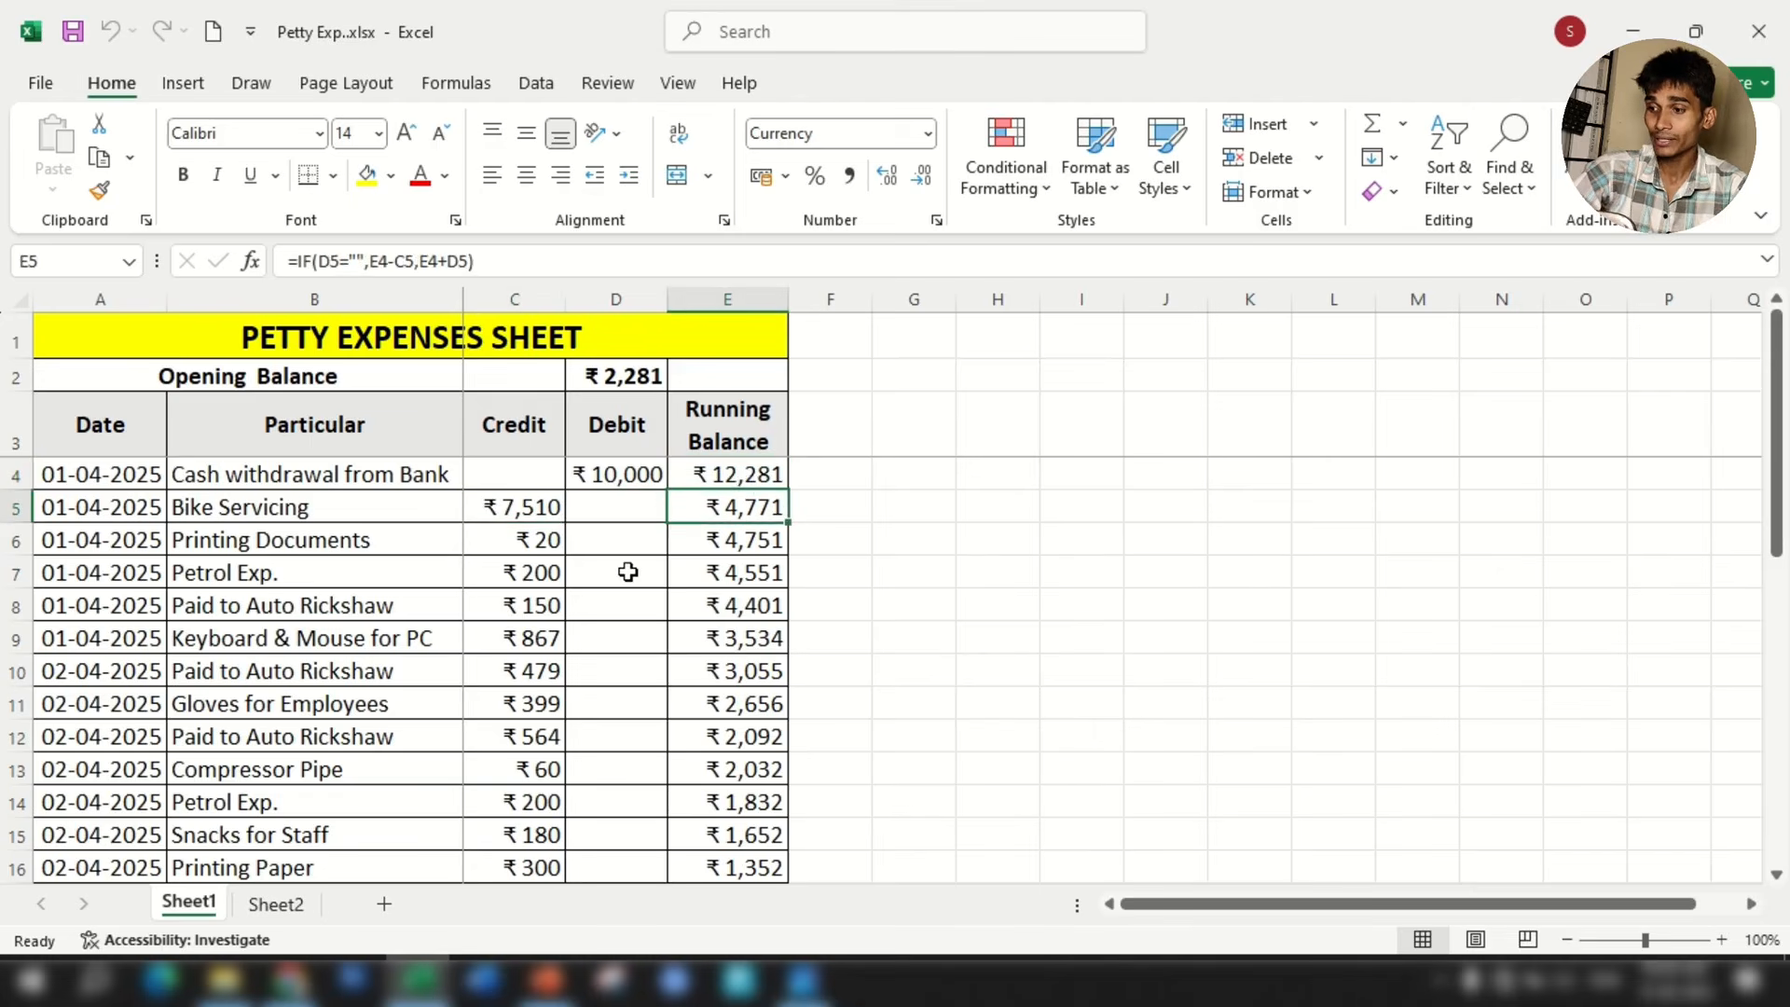
pyautogui.moveTo(540, 478); pyautogui.dragTo(536, 643)
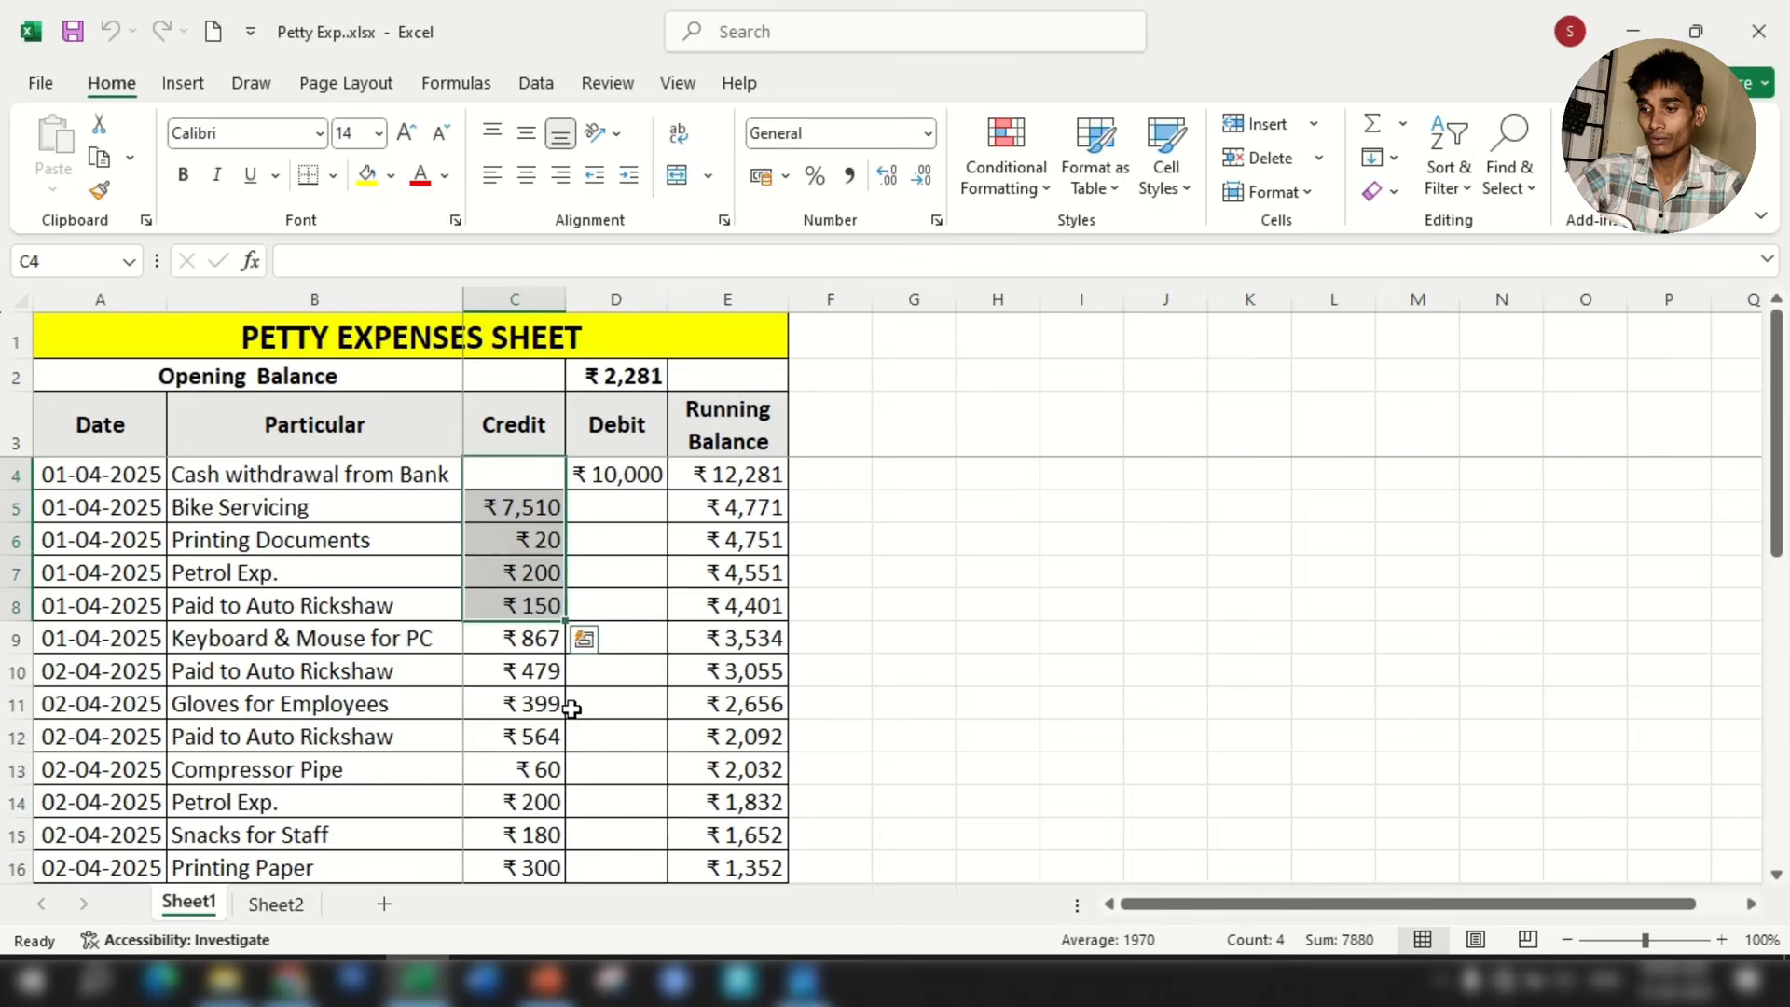
pyautogui.click(622, 705)
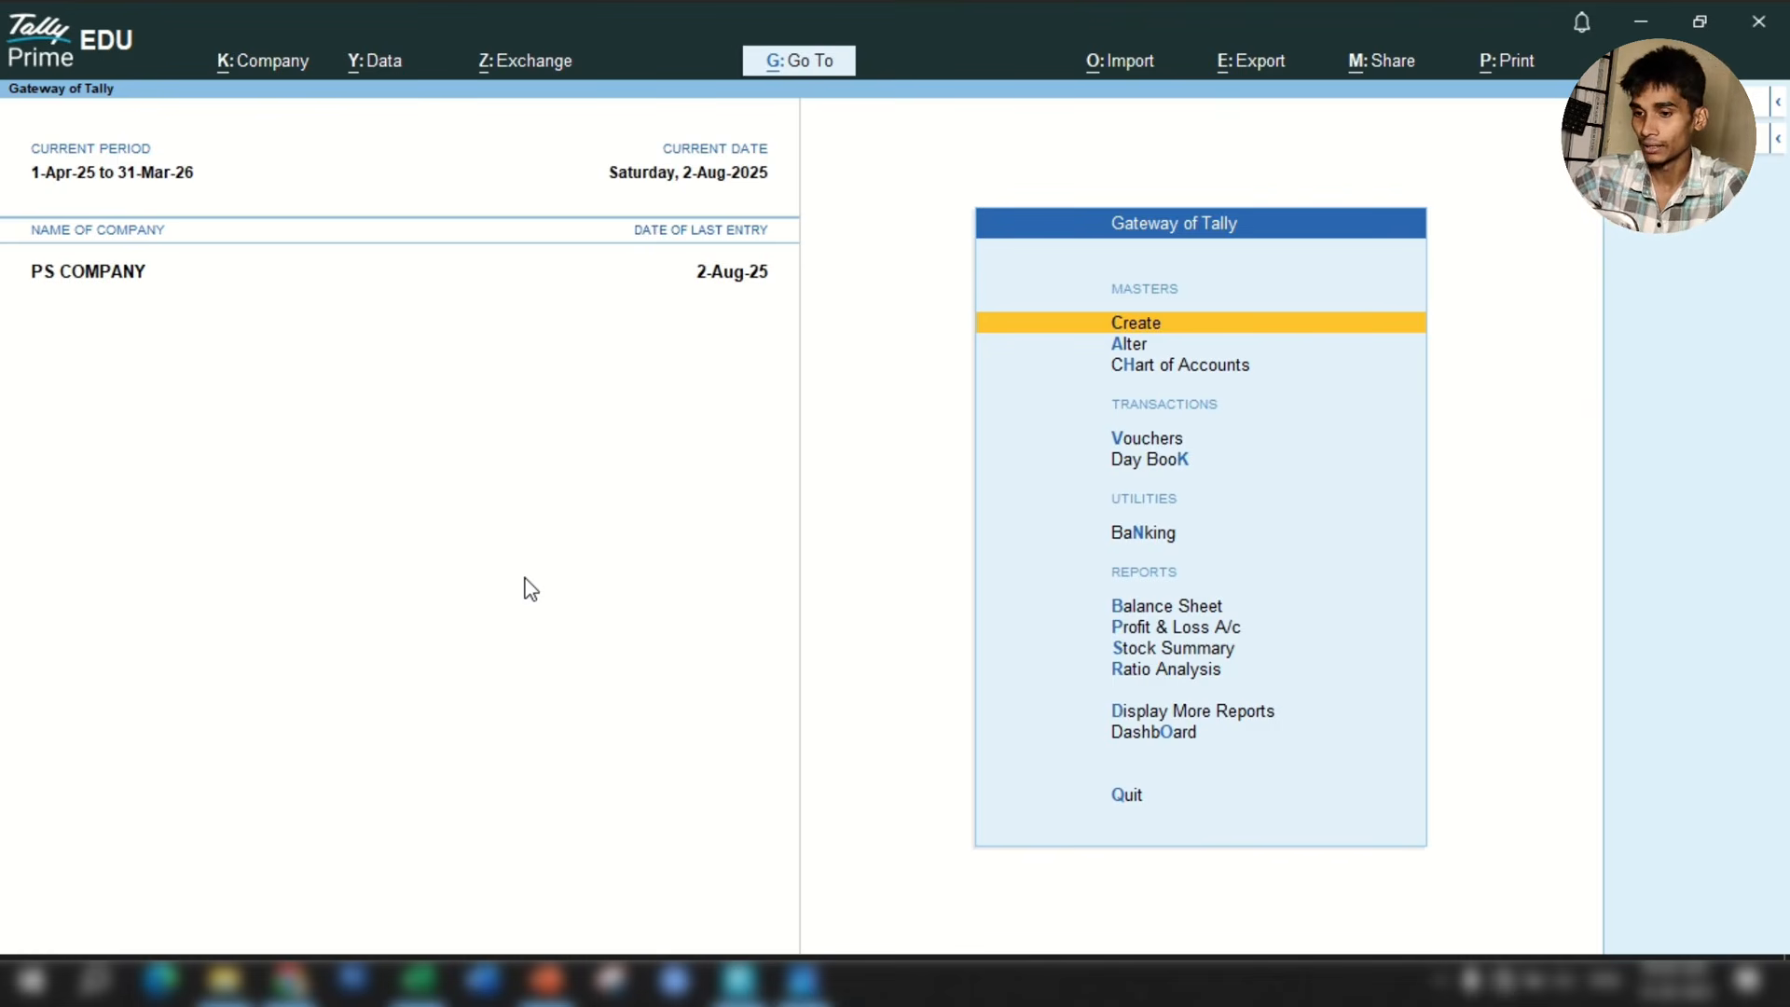
# In TallyPrime, look up the PETTY CASH ledger and open it for alteration to check its group and opening balance.
pyautogui.press('Down')
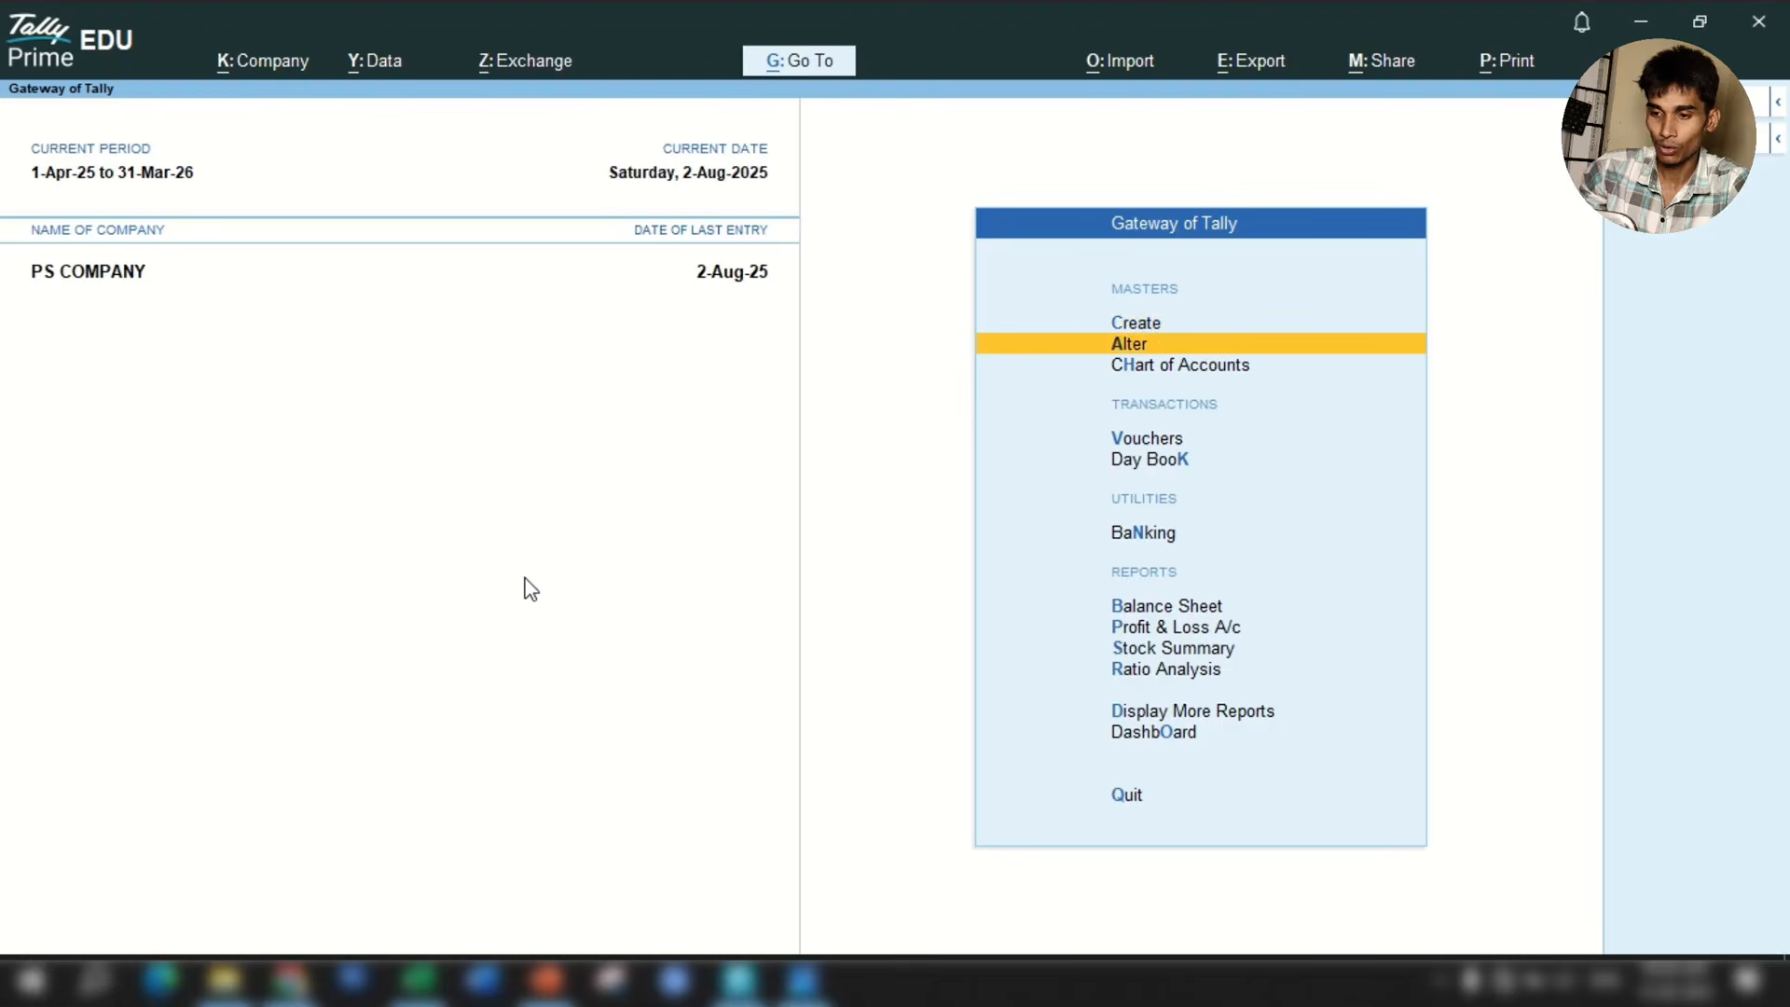
pyautogui.press('Return')
pyautogui.press('Down')
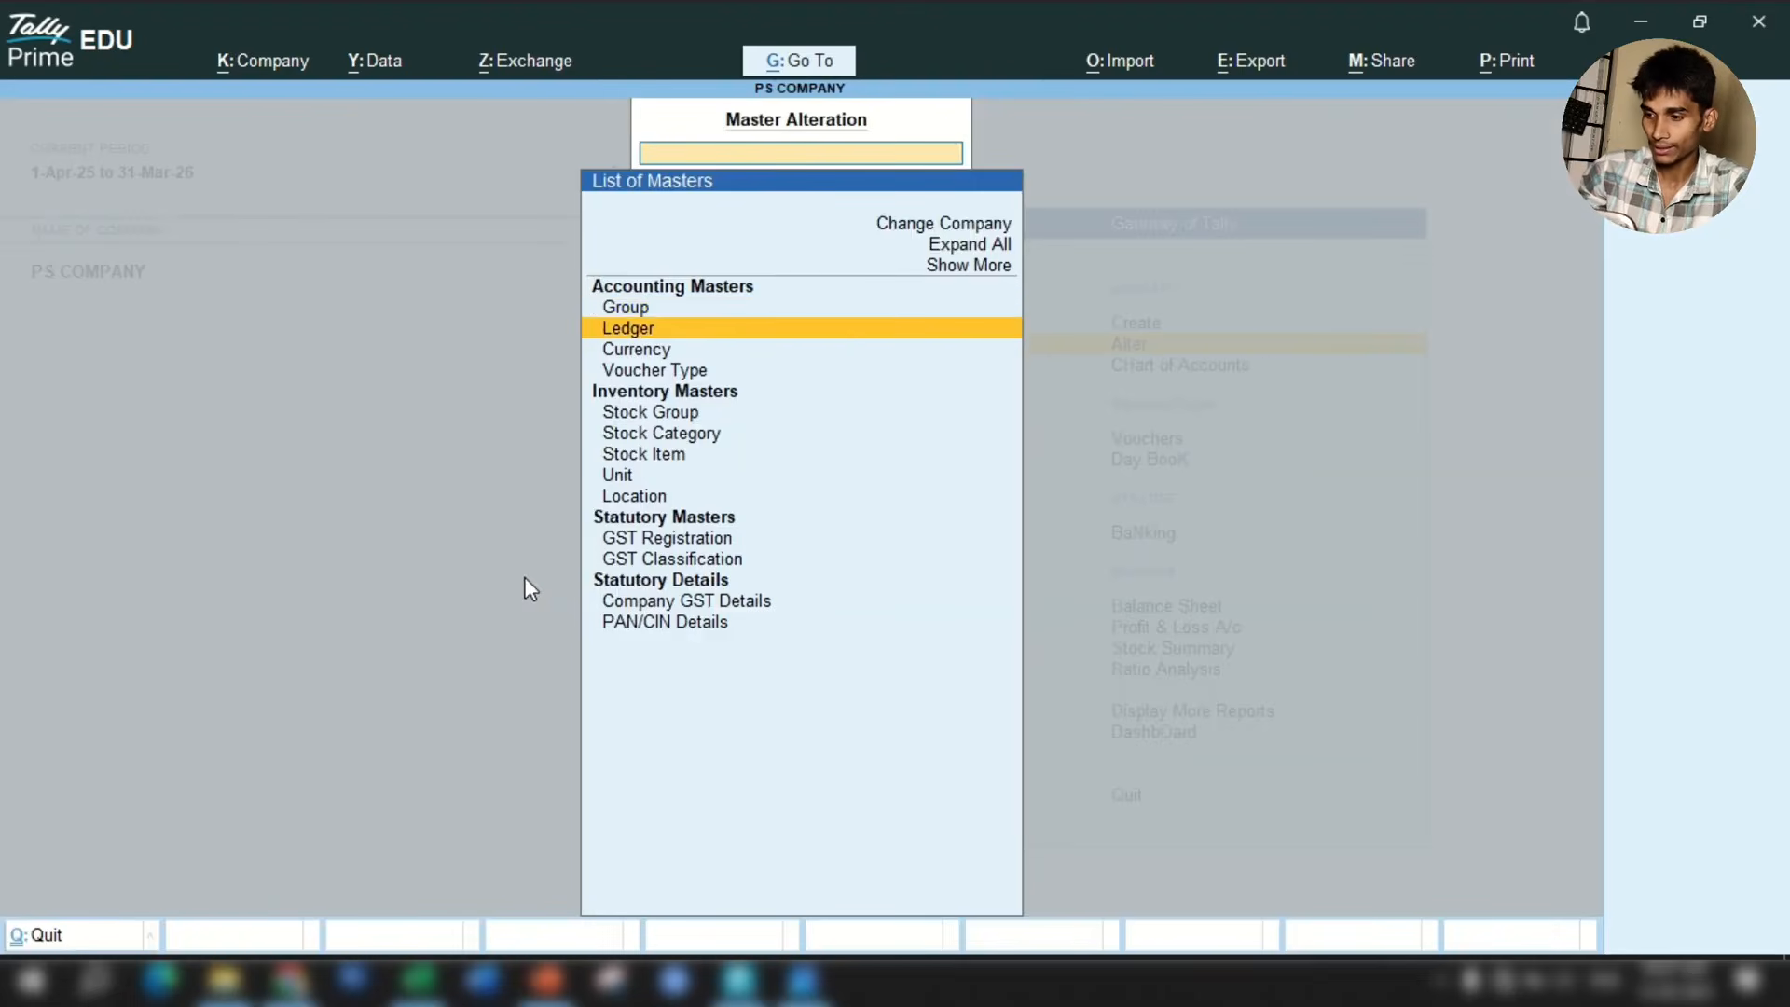
pyautogui.press('Return')
pyautogui.write('Pet')
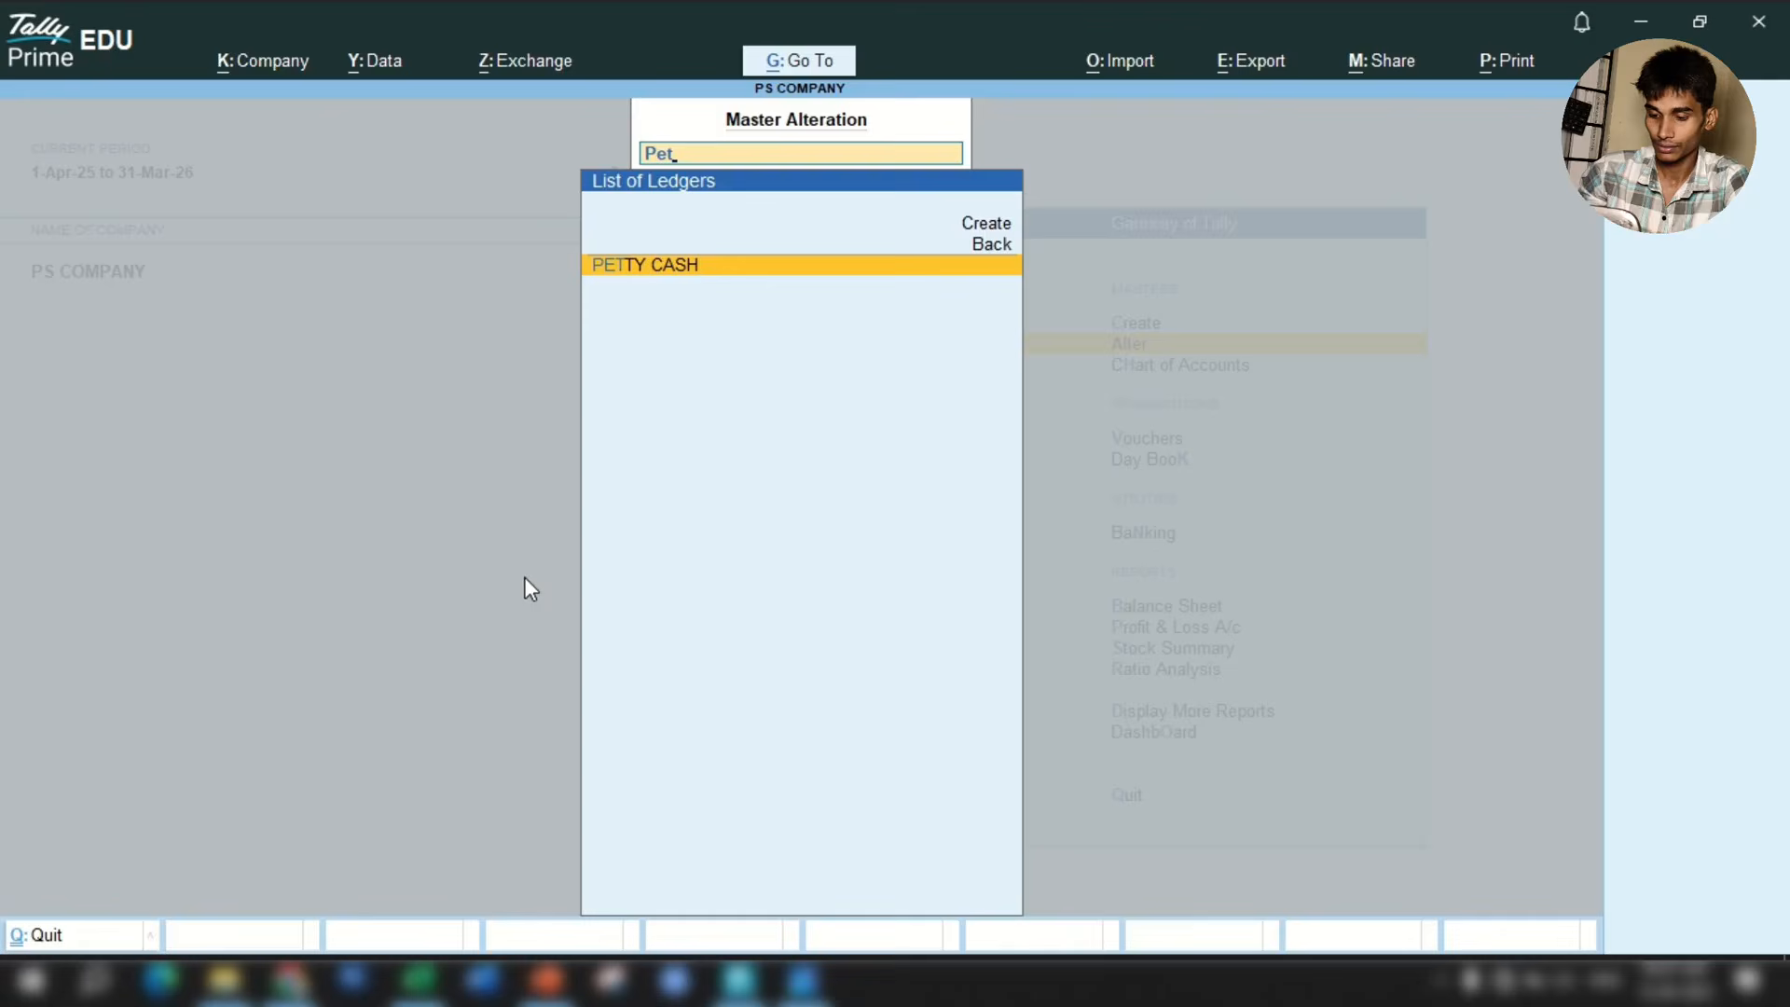
pyautogui.press('BackSpace')
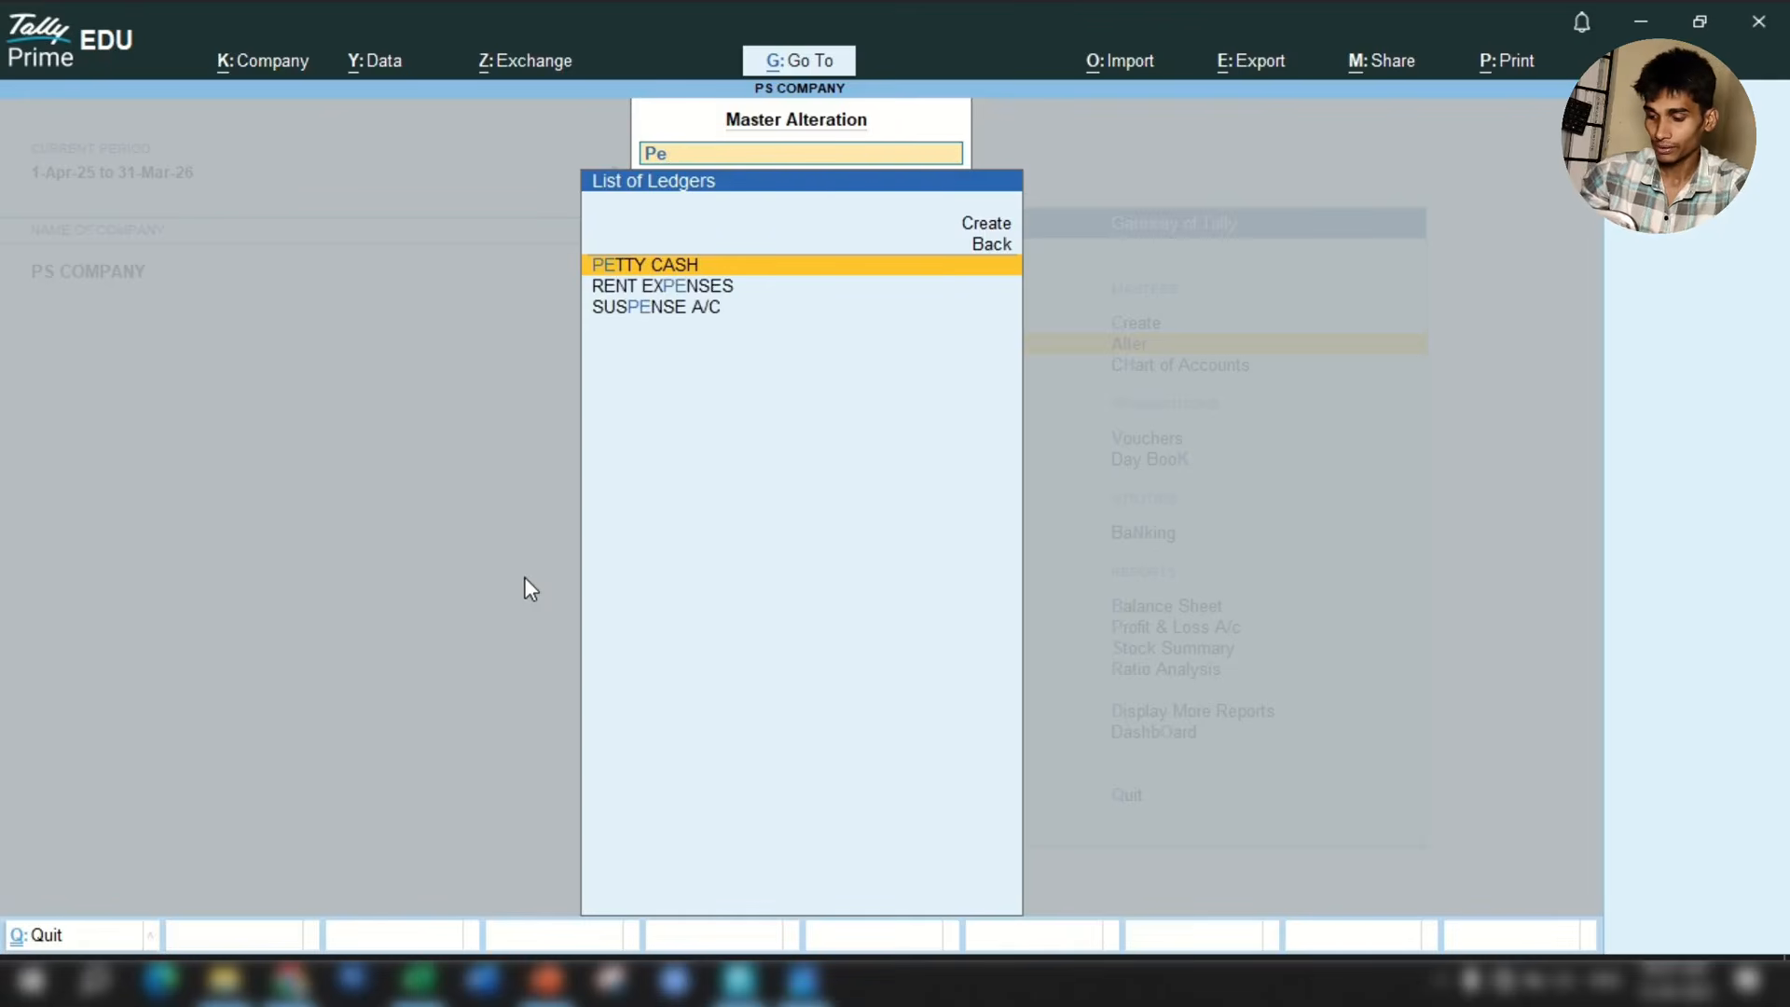
pyautogui.write('tt')
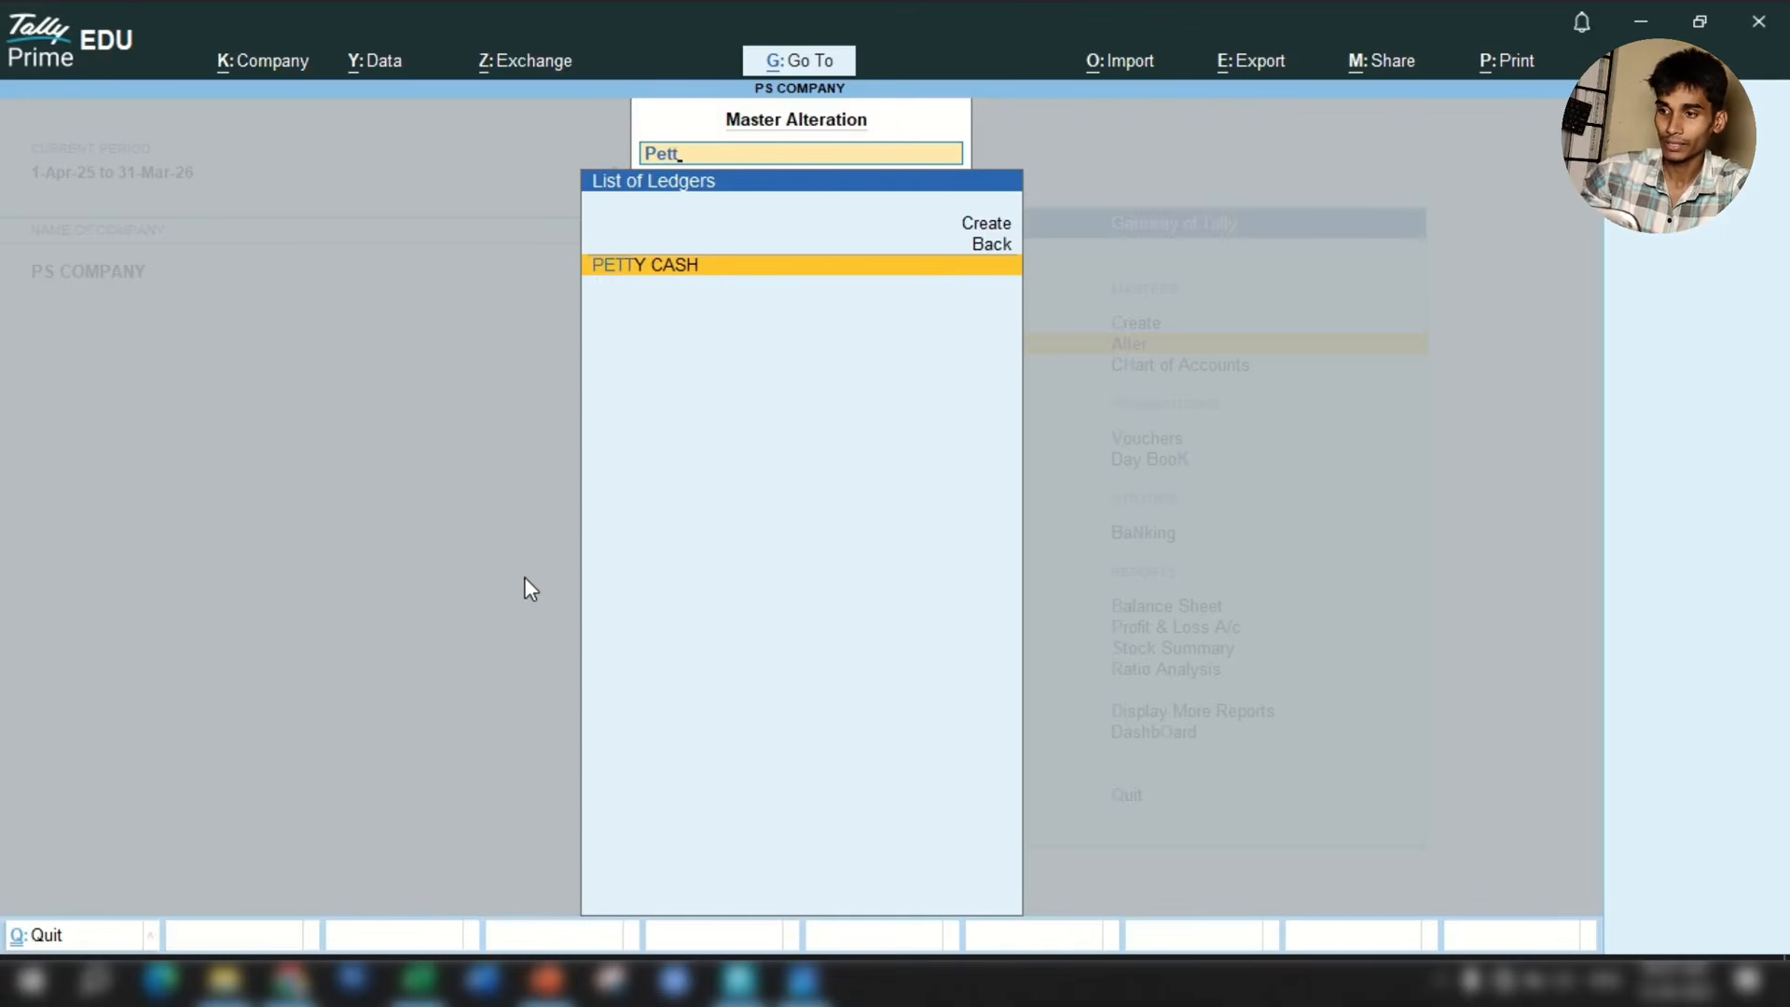
pyautogui.press('BackSpace')
pyautogui.press('BackSpace')
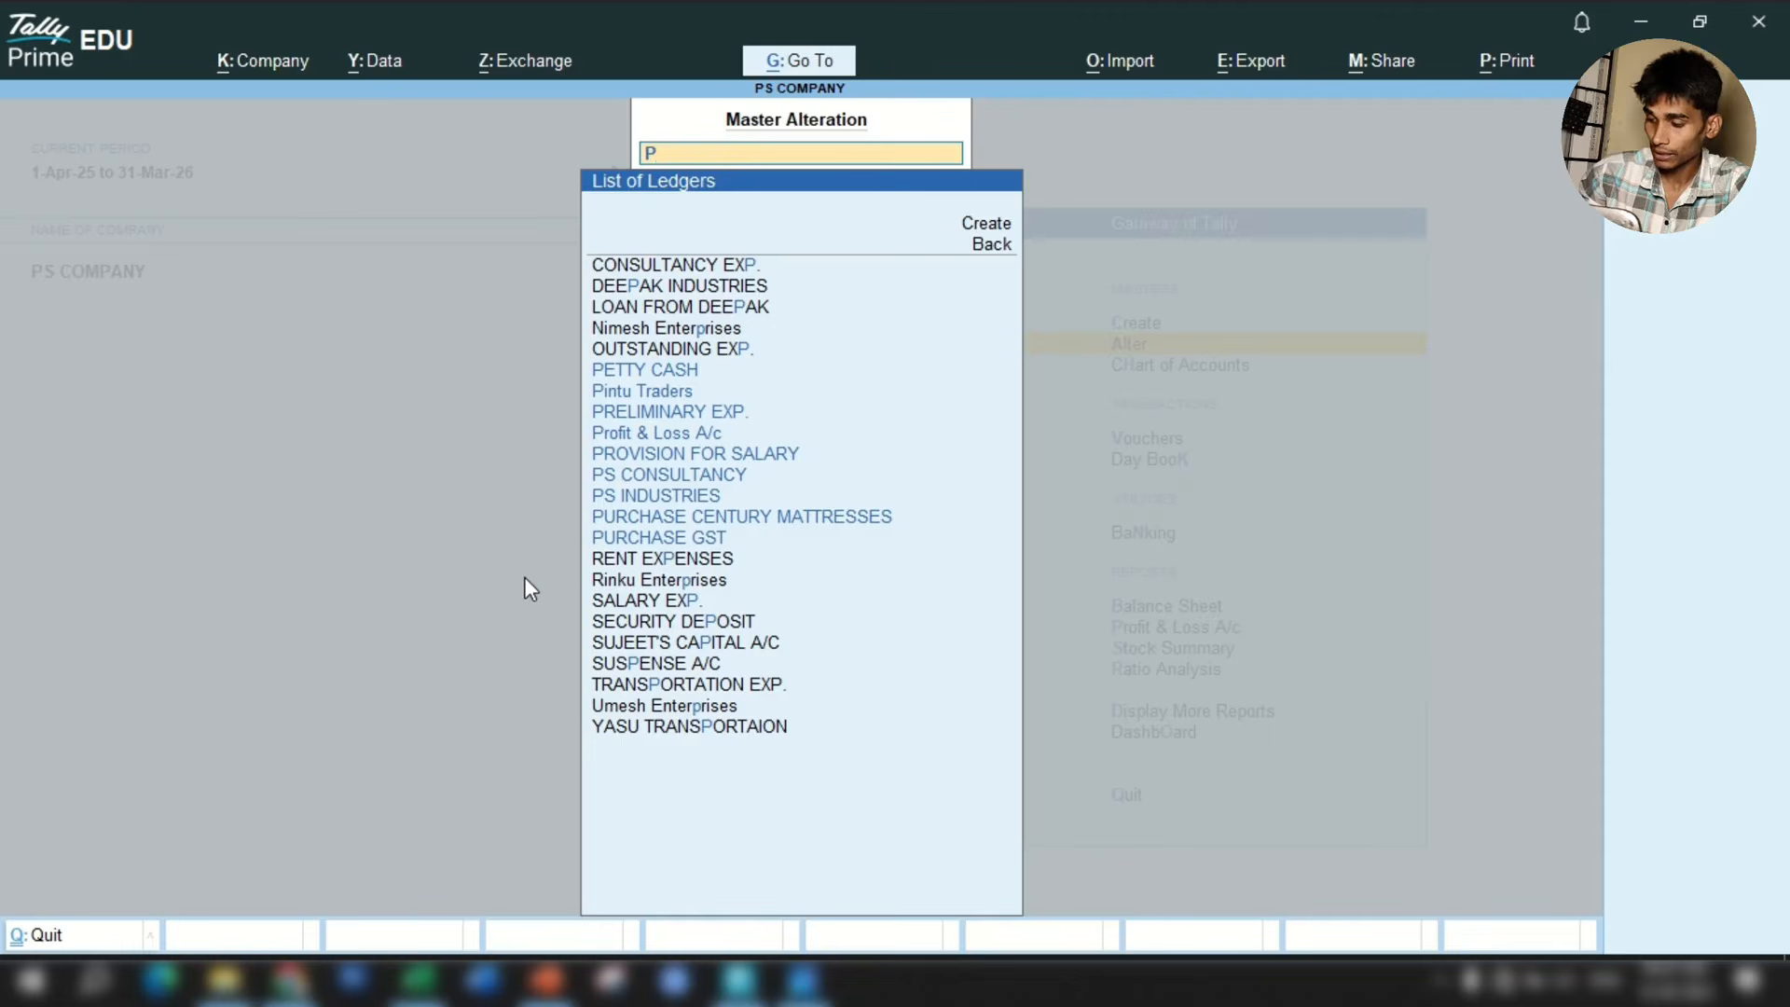
pyautogui.write('ett')
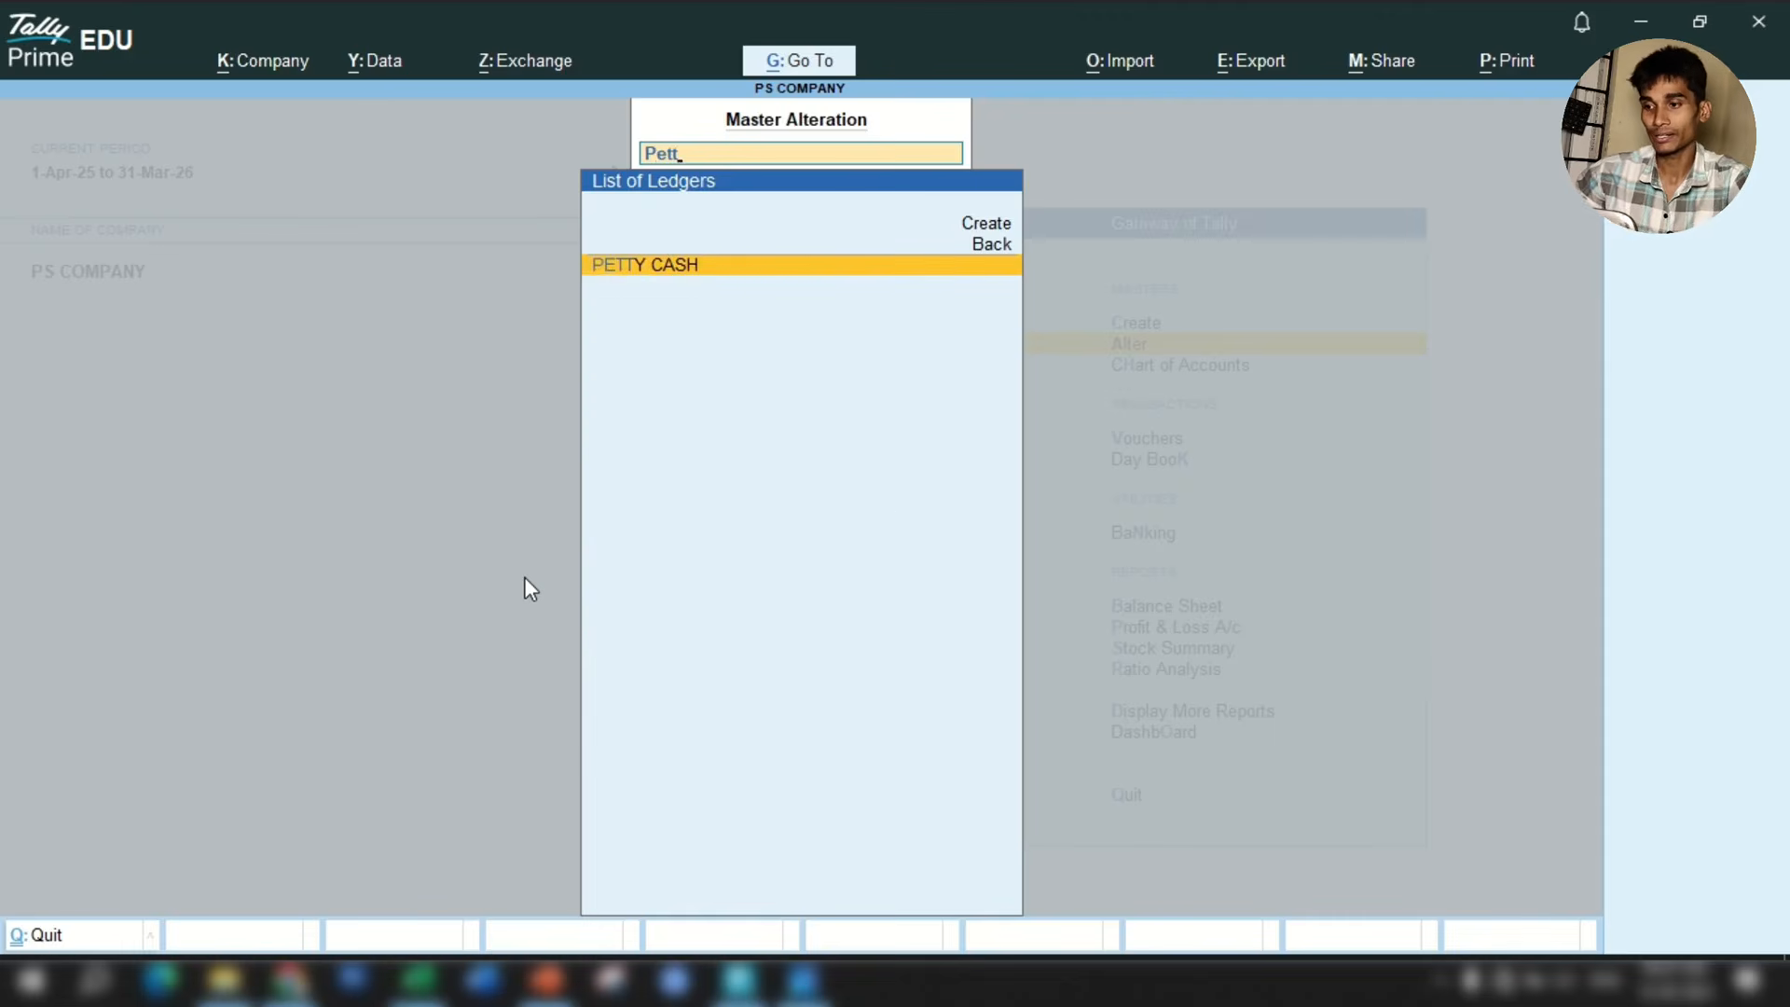
pyautogui.press('Return')
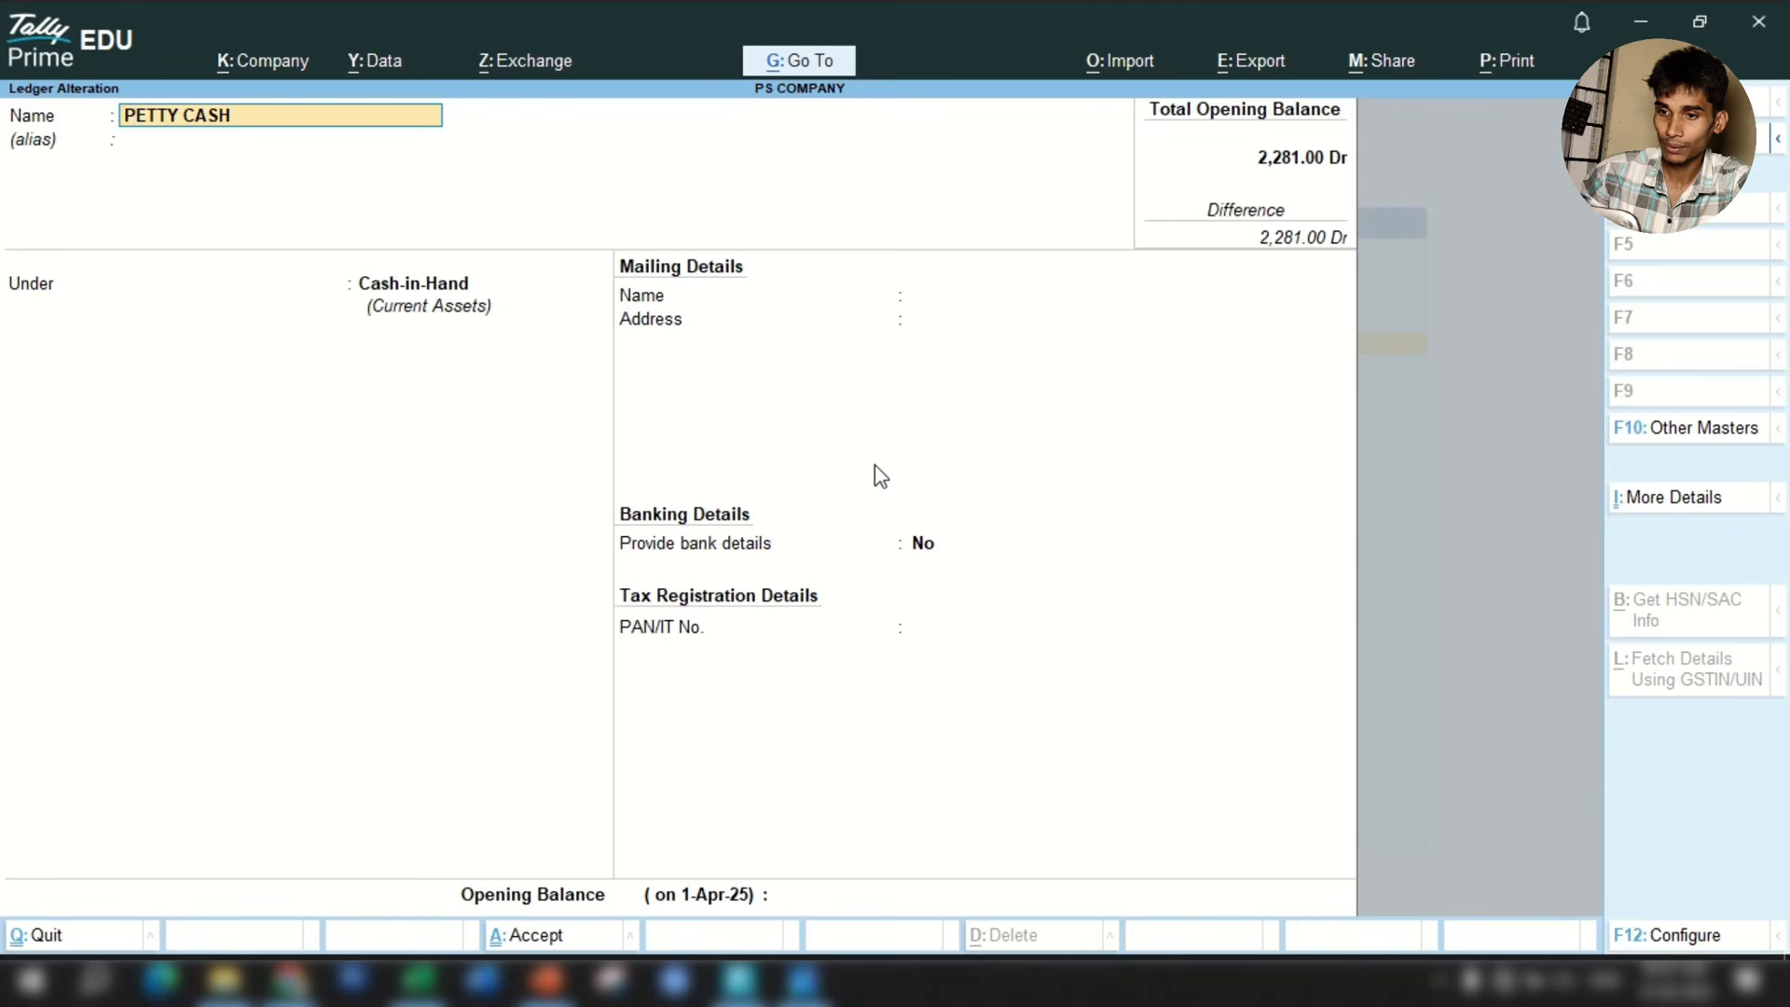
# Close the PETTY CASH ledger without changes and return to the Gateway of Tally.
pyautogui.press('Escape')
pyautogui.press('Escape')
pyautogui.press('Escape')
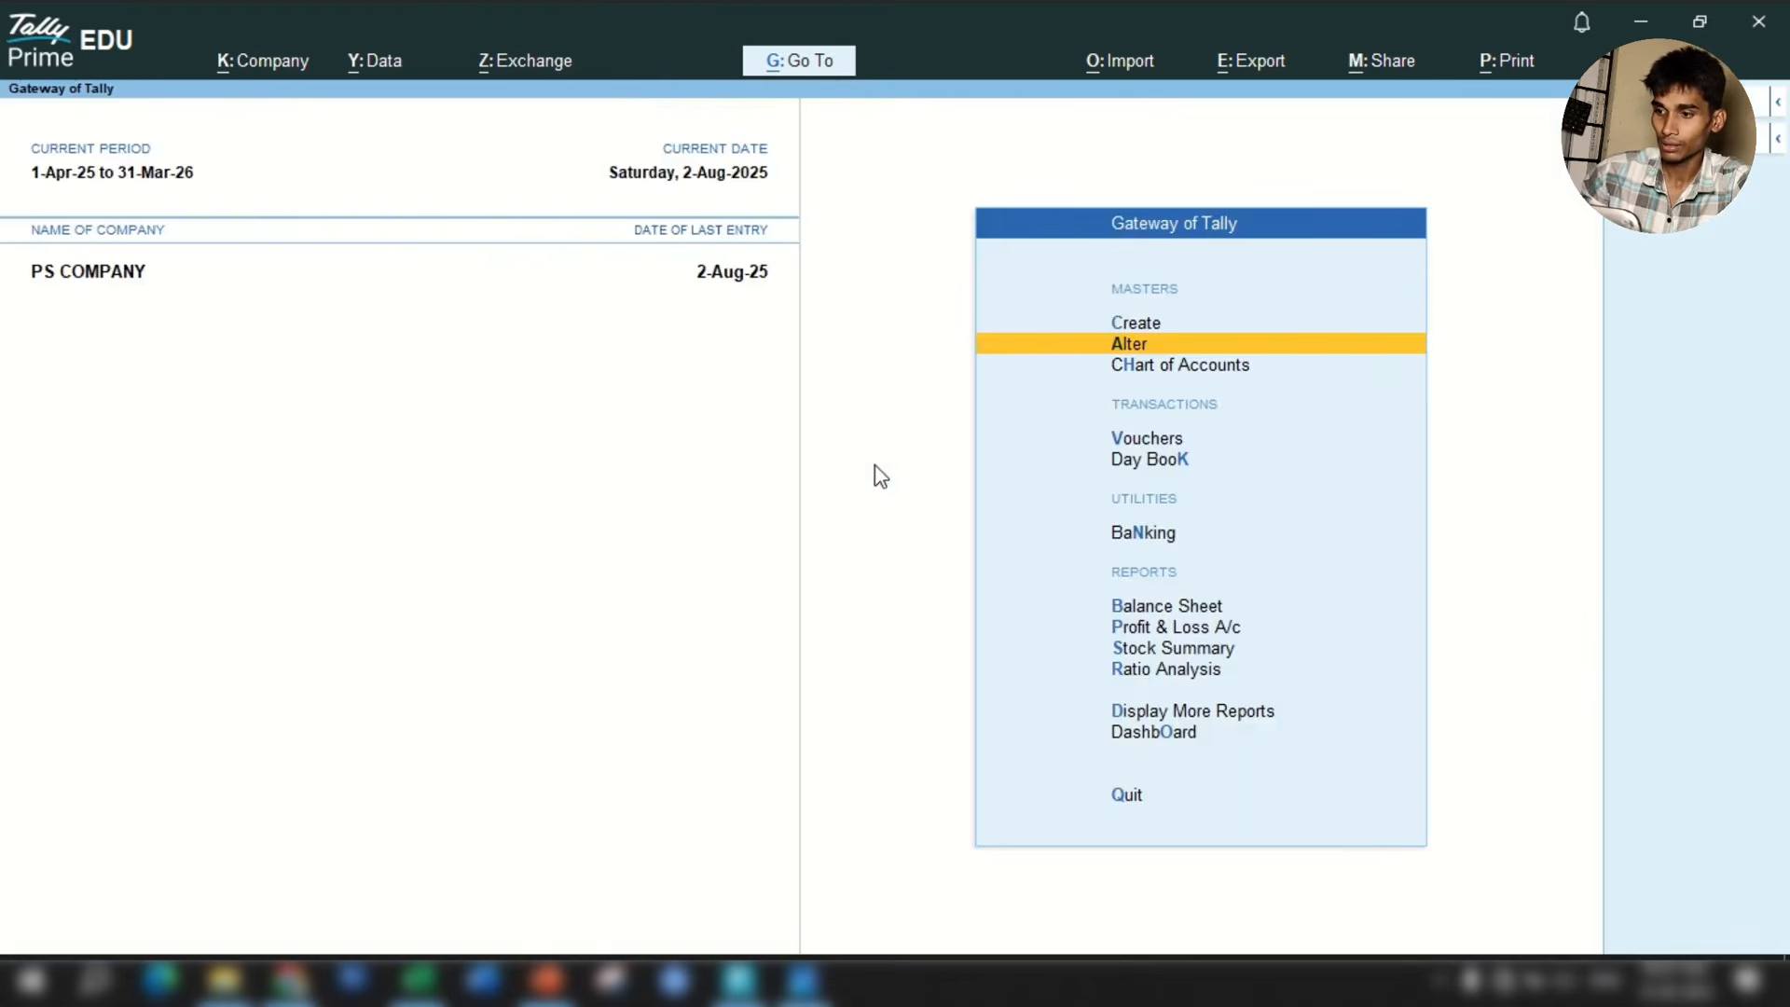
pyautogui.press('Escape')
pyautogui.press('Escape')
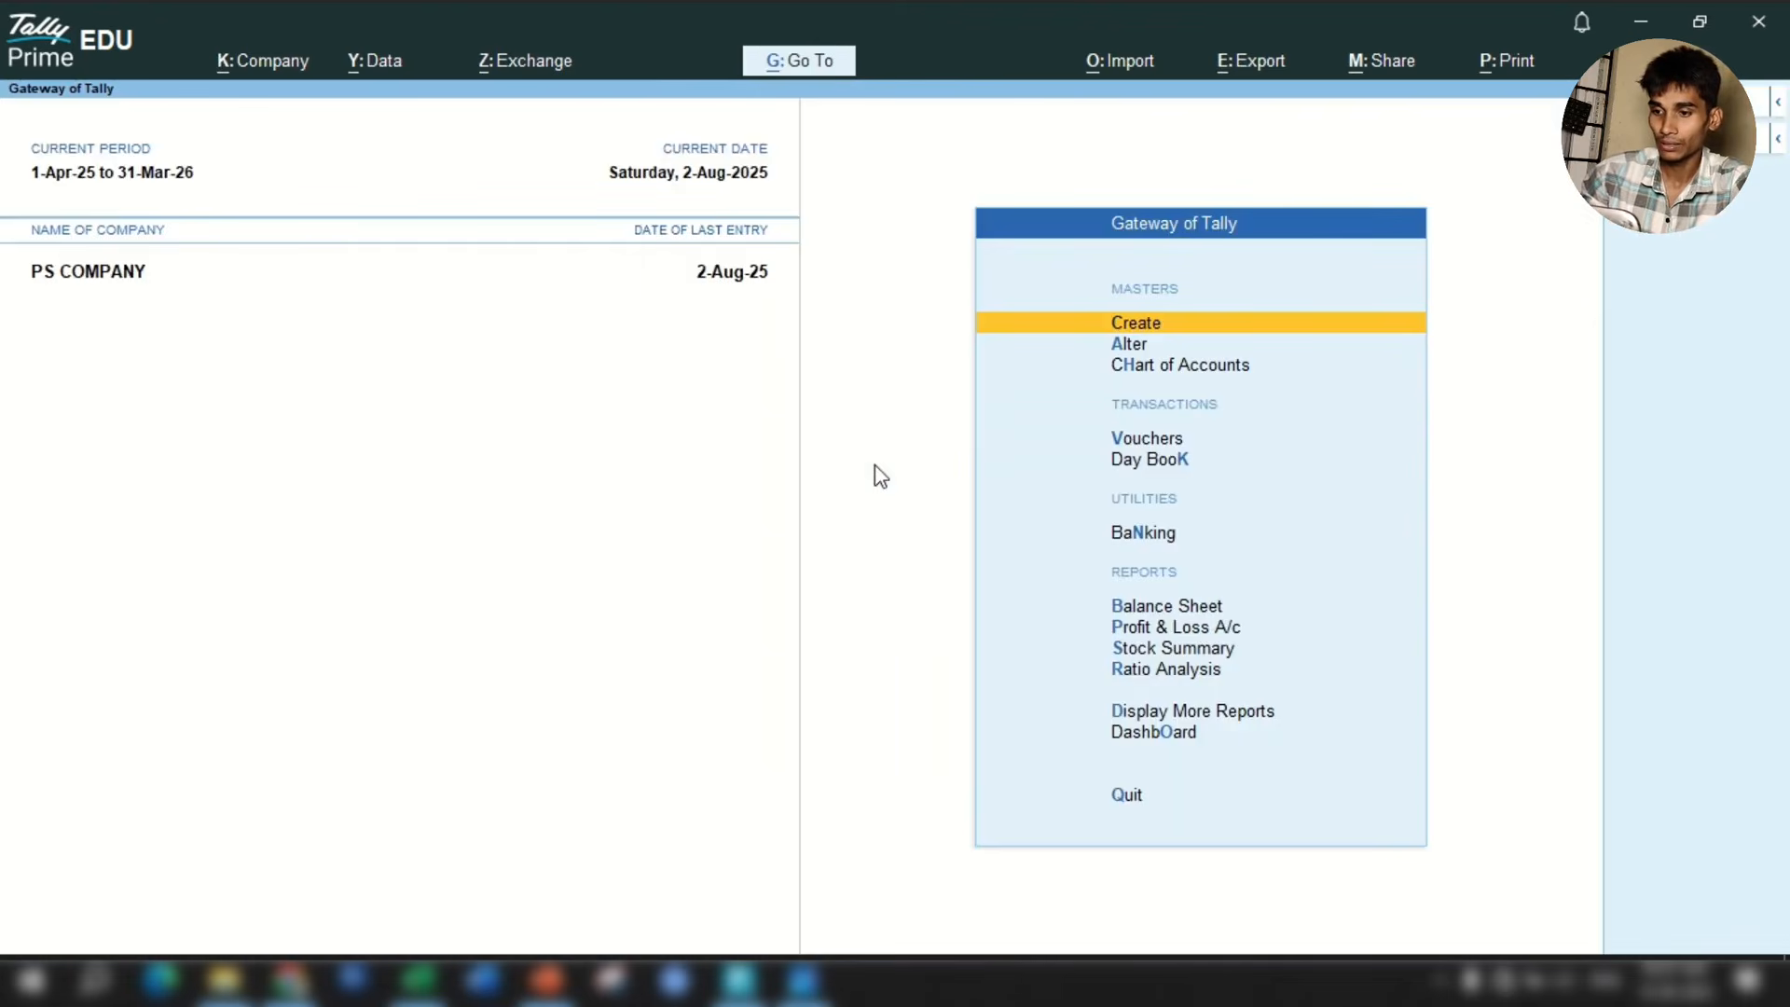
# Open the ledger voucher report for PETTY CASH from the account books, review its entries, and close it.
pyautogui.write('dal')
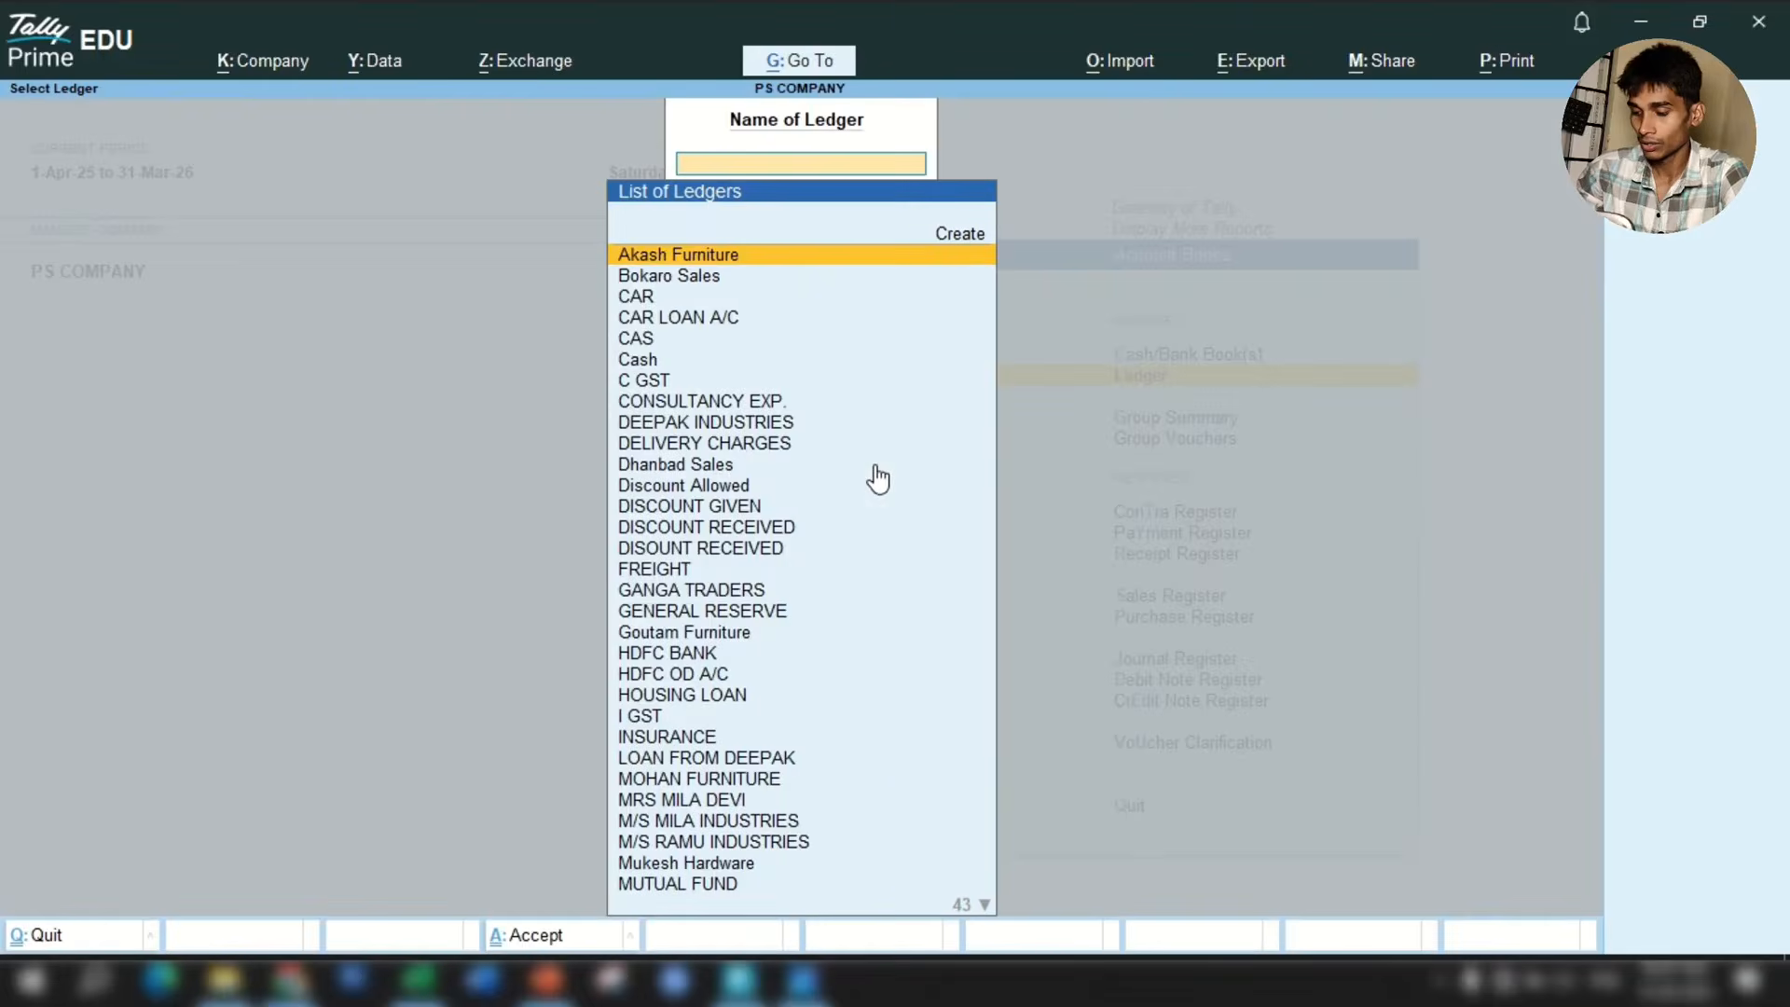
pyautogui.write('Pe')
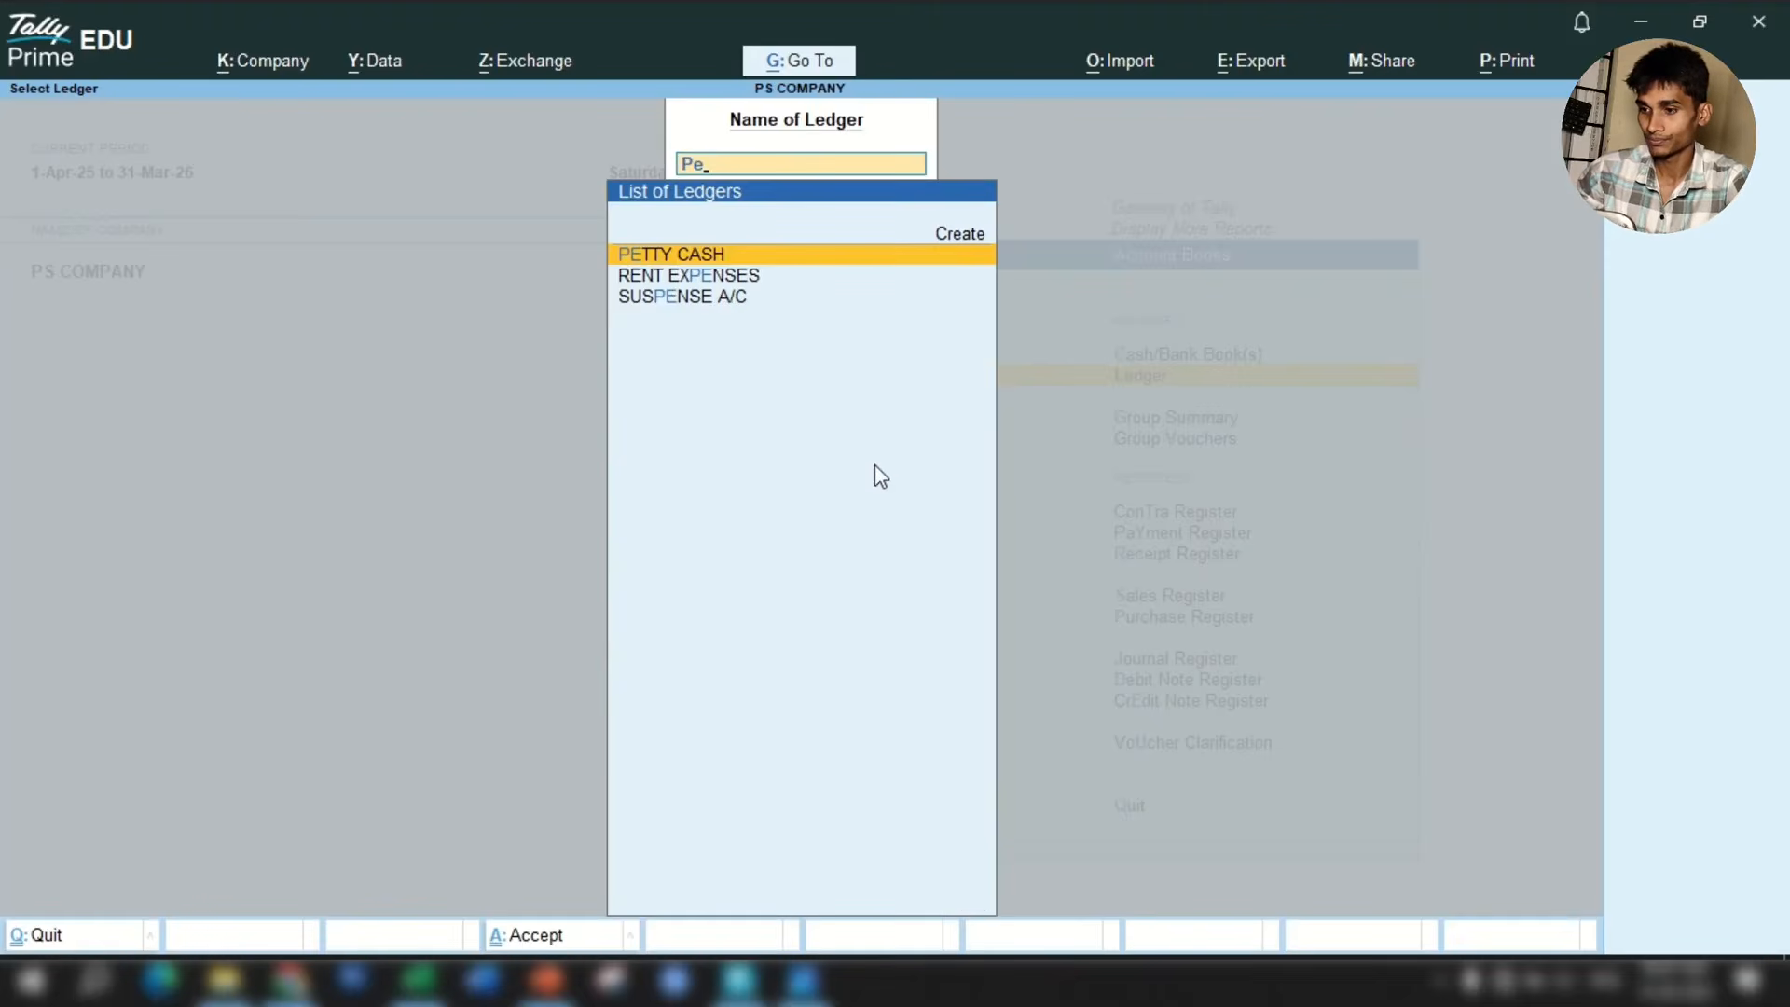
pyautogui.press('Return')
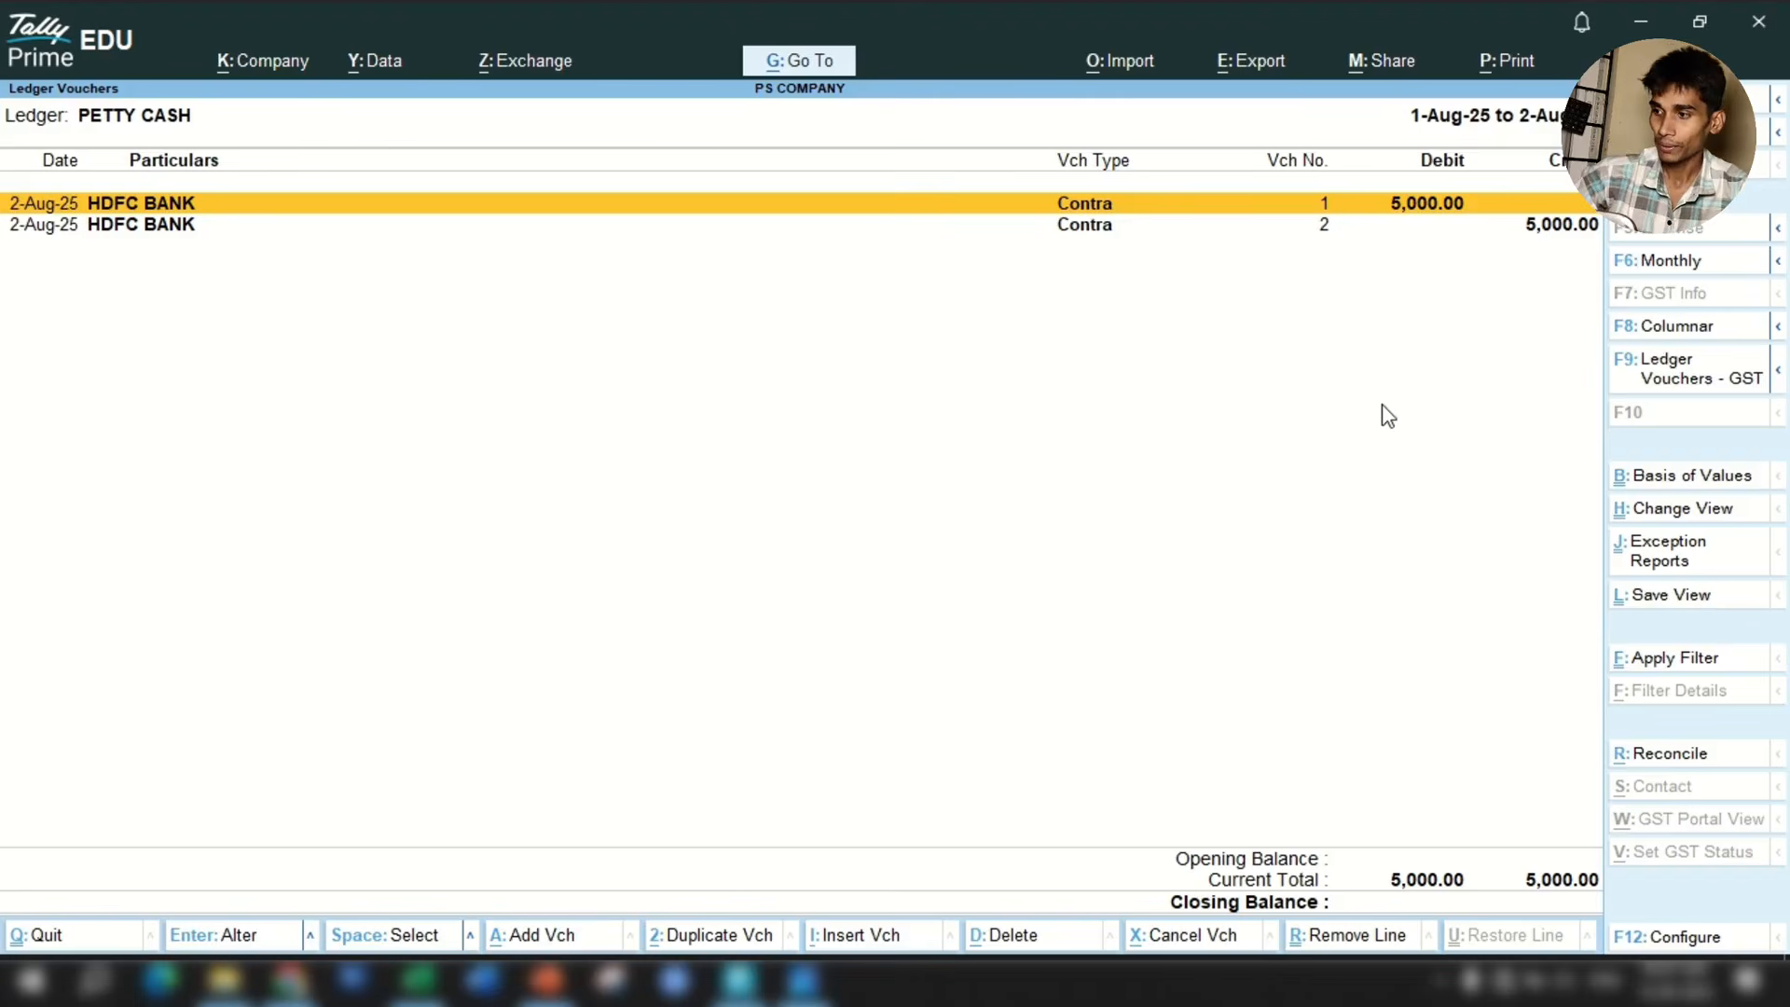
pyautogui.press('Escape')
# Begin creating a new ledger from the ledger selection list and name it Petty Cash 2.
pyautogui.write('Pe')
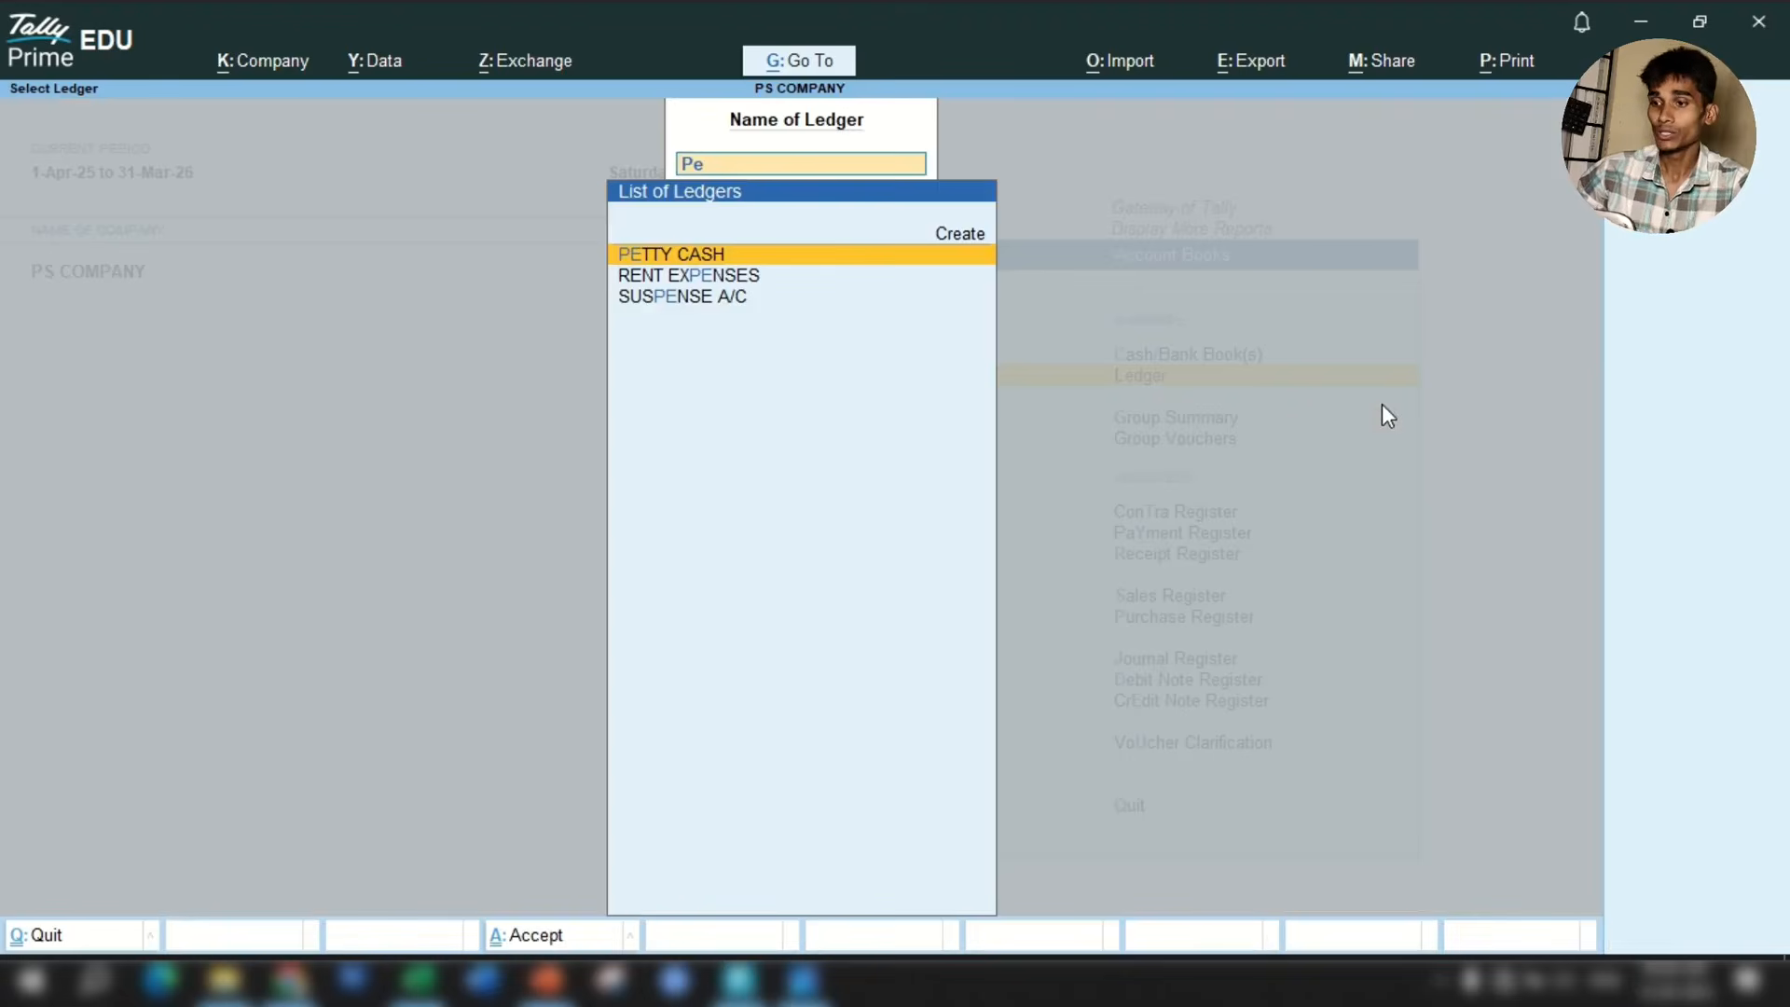
pyautogui.press('Up')
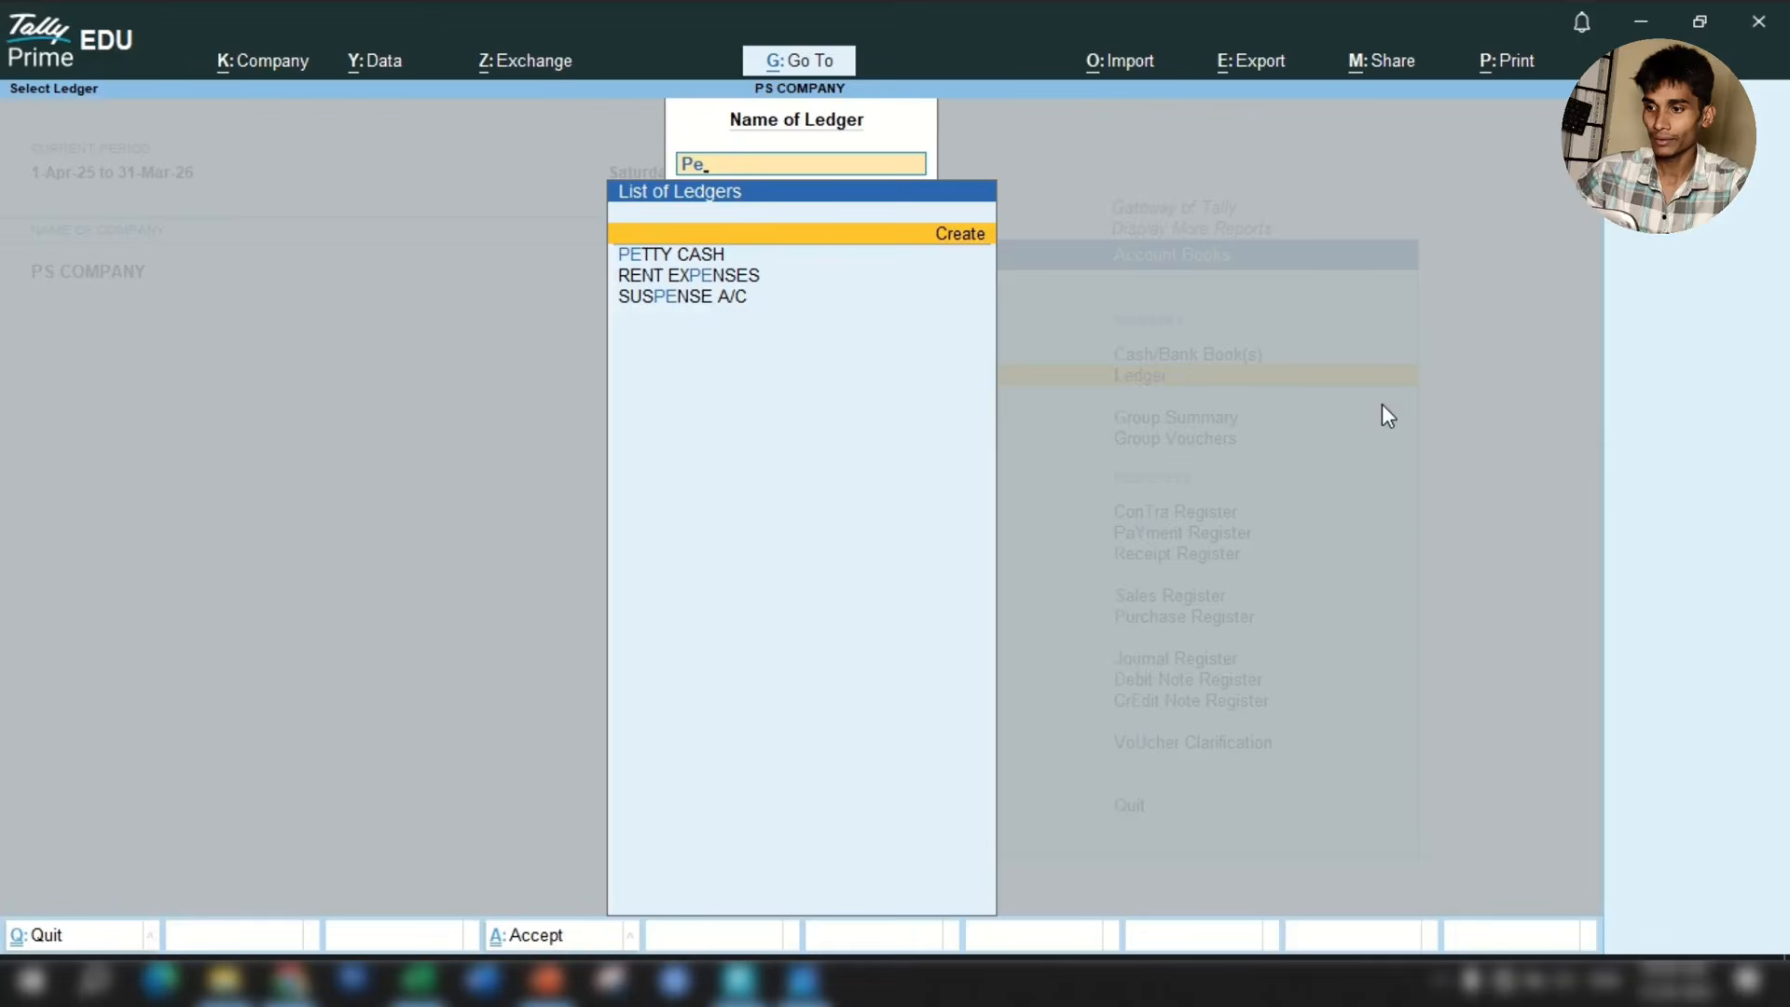
pyautogui.press('Return')
pyautogui.write('P')
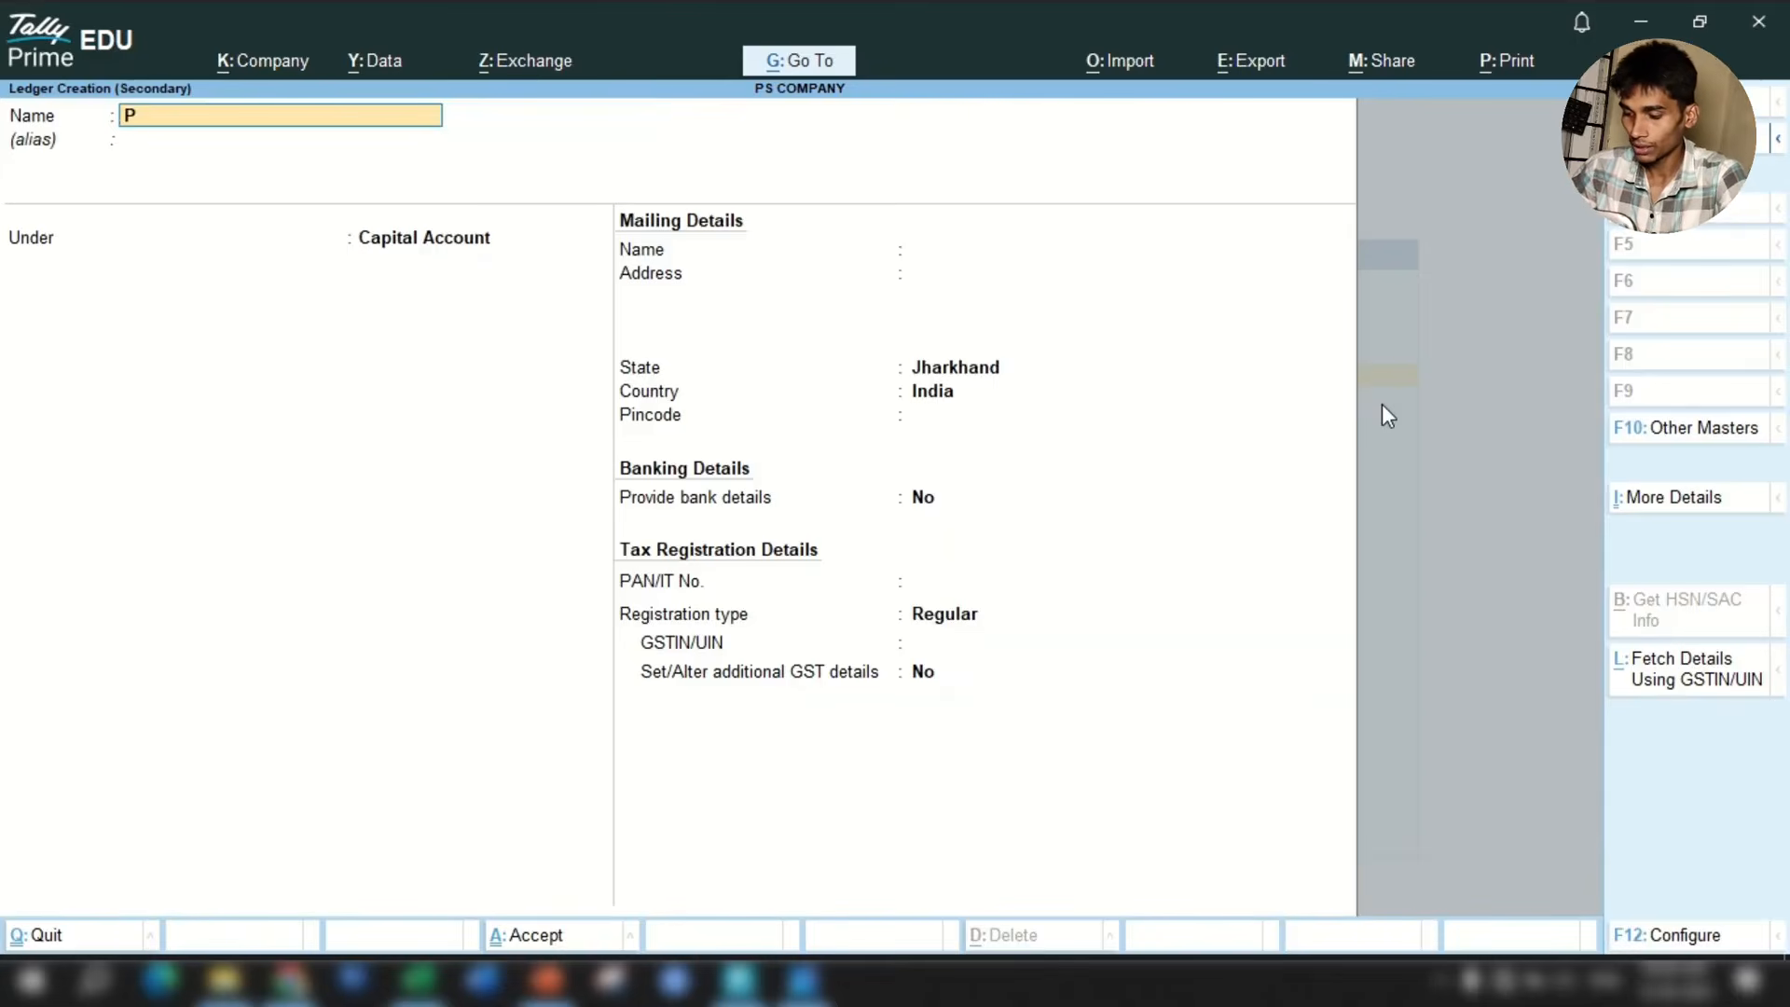
pyautogui.write('etty')
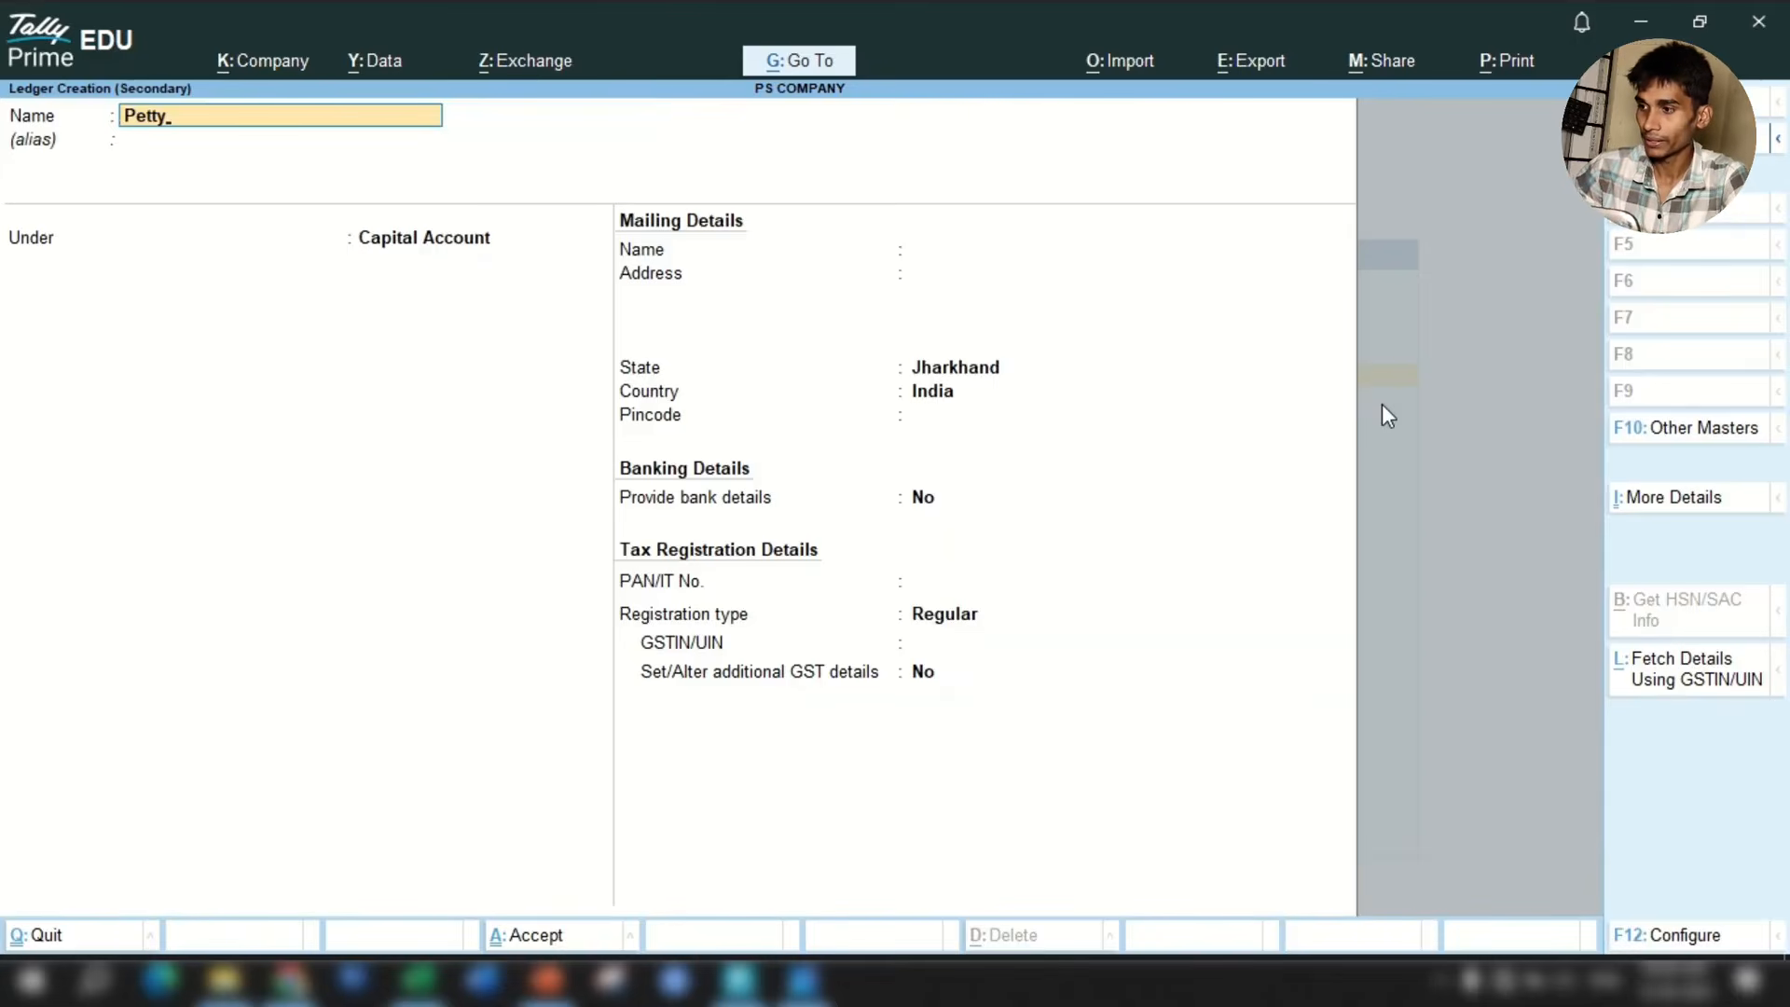
pyautogui.write(' Cas')
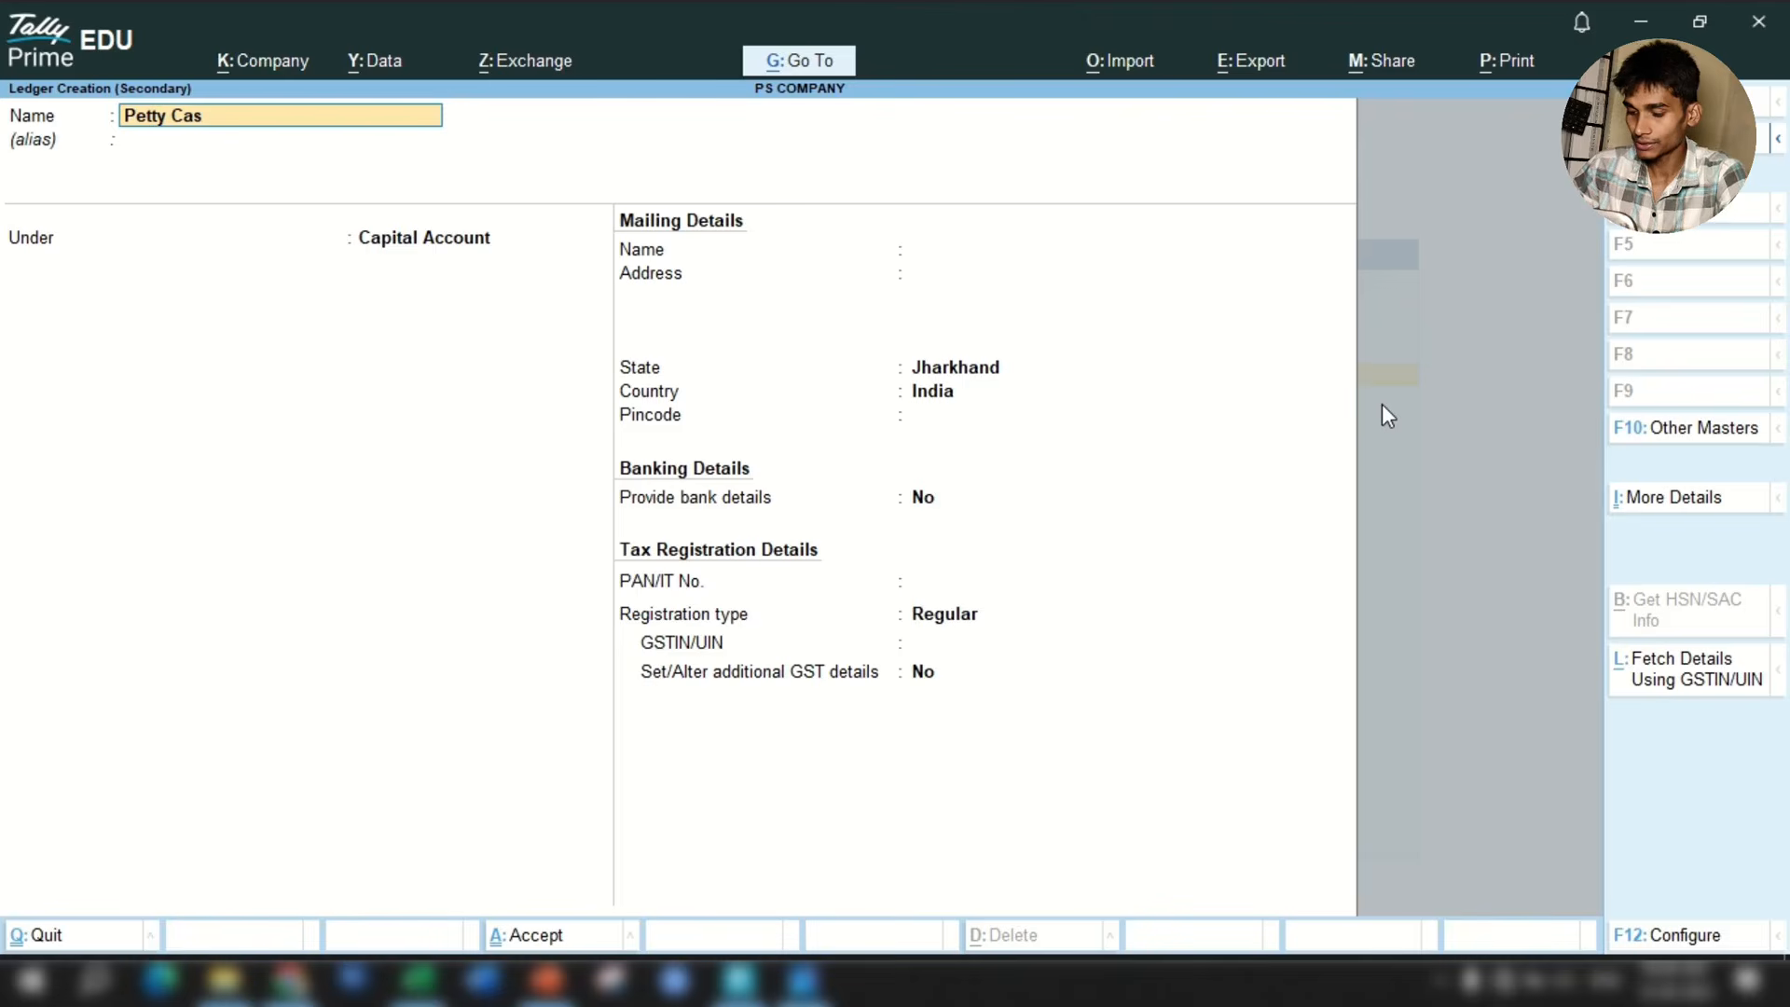
pyautogui.write('h')
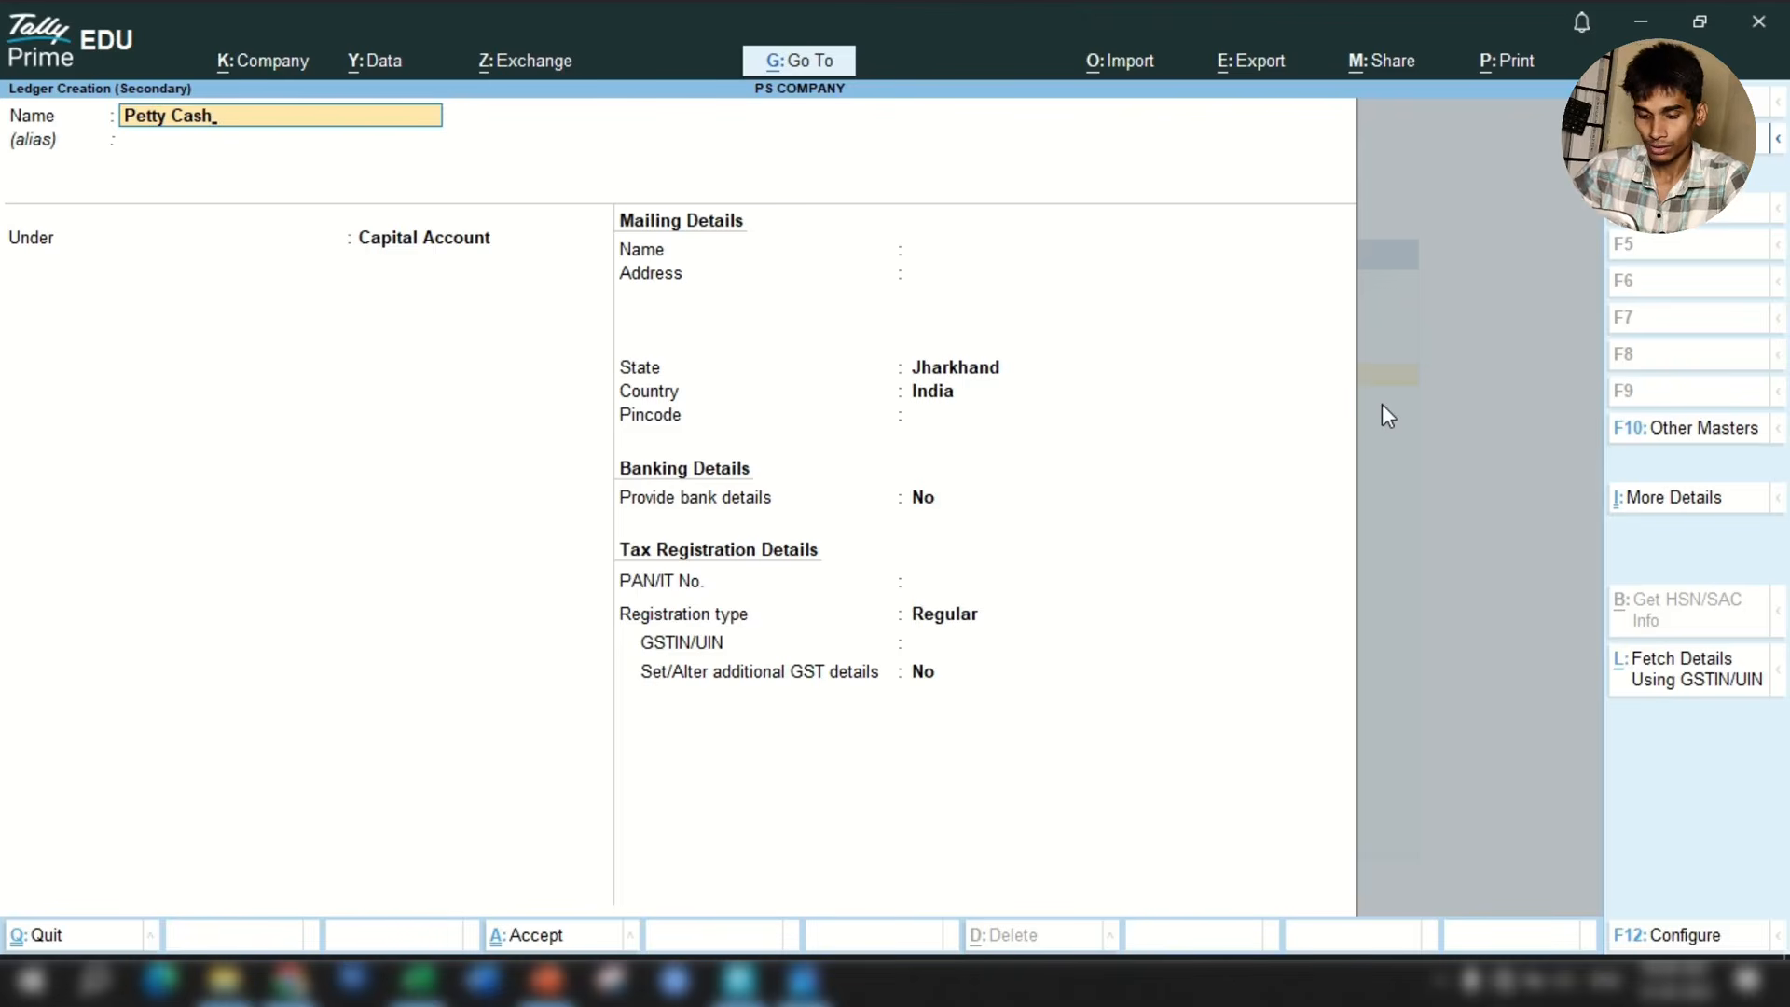
pyautogui.write(' 2')
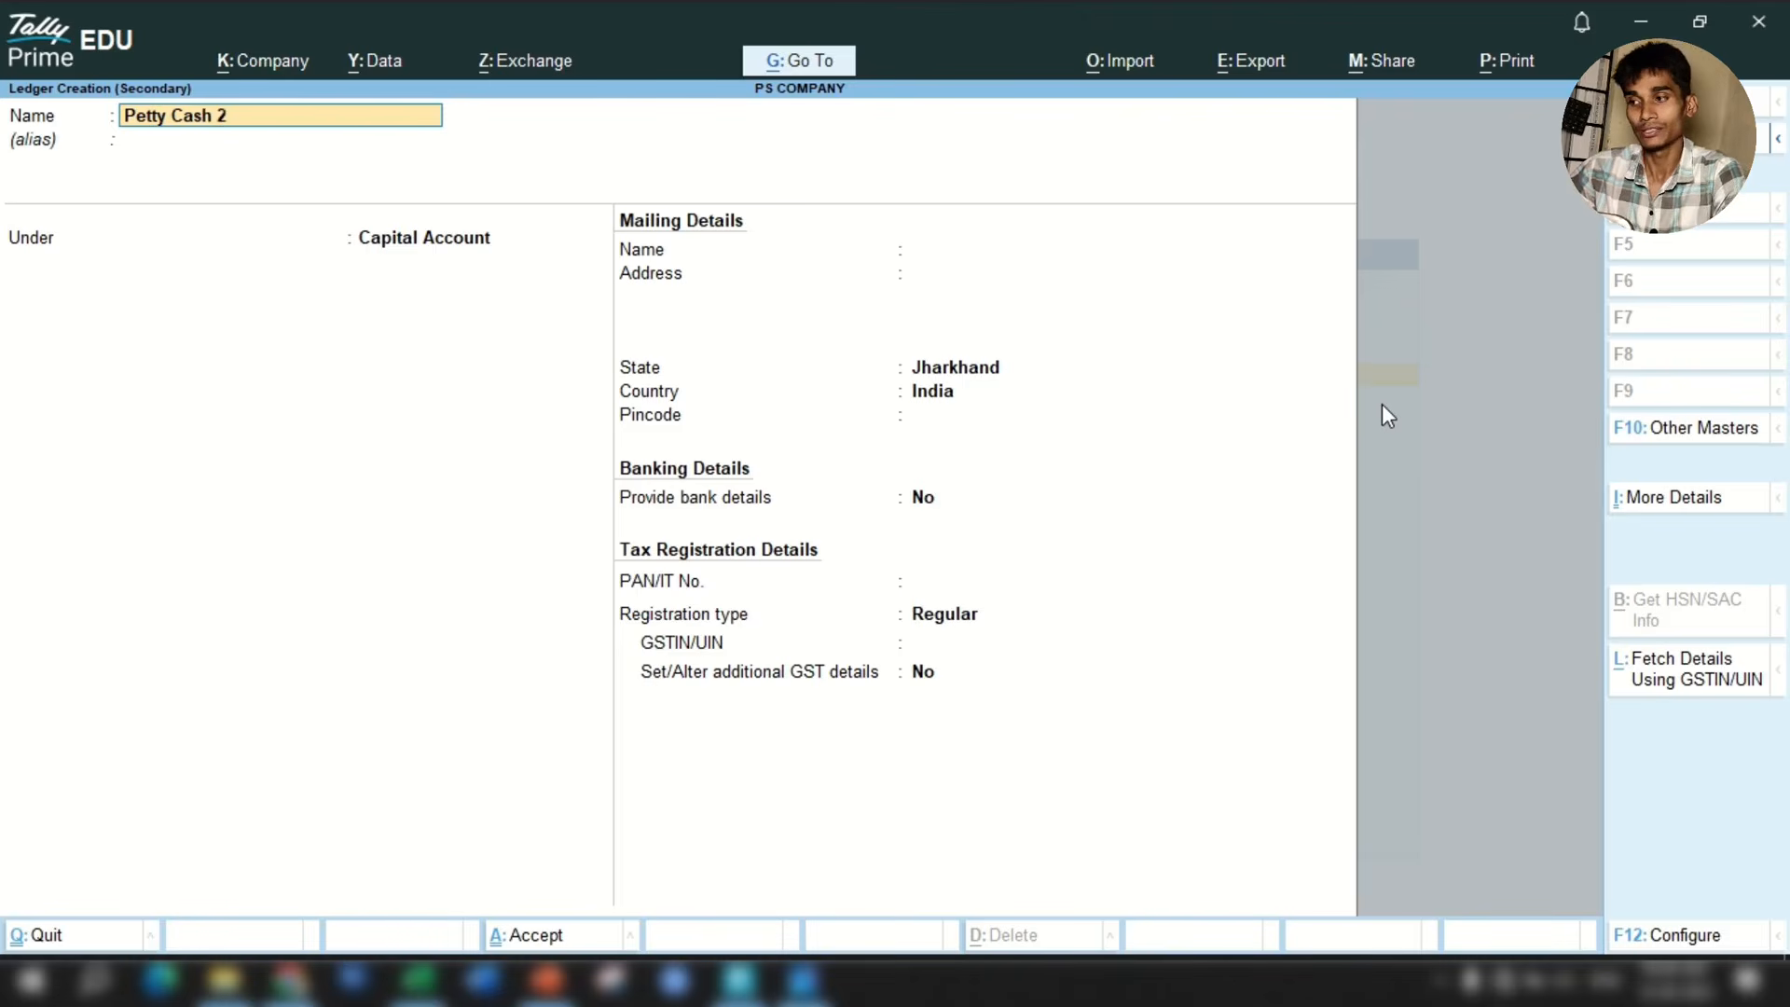
pyautogui.press('Return')
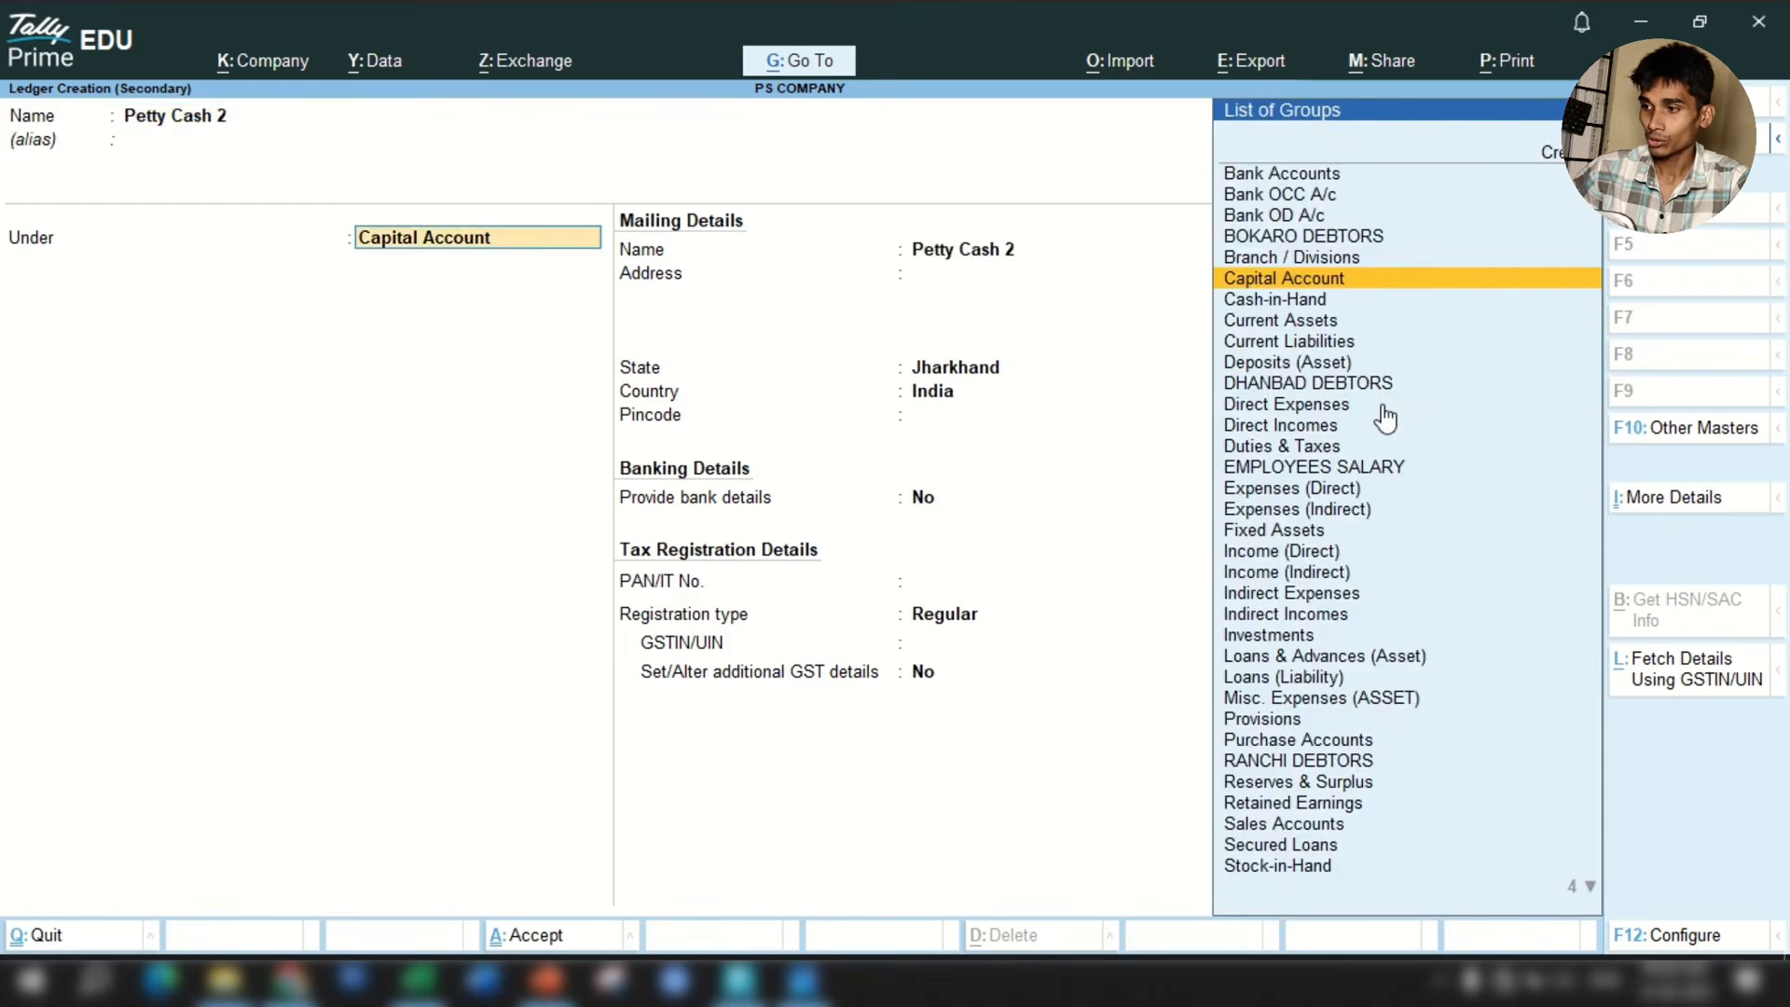
# Place the new ledger under Cash-in-Hand without bank details, save it, and return to the Gateway of Tally.
pyautogui.write('sh')
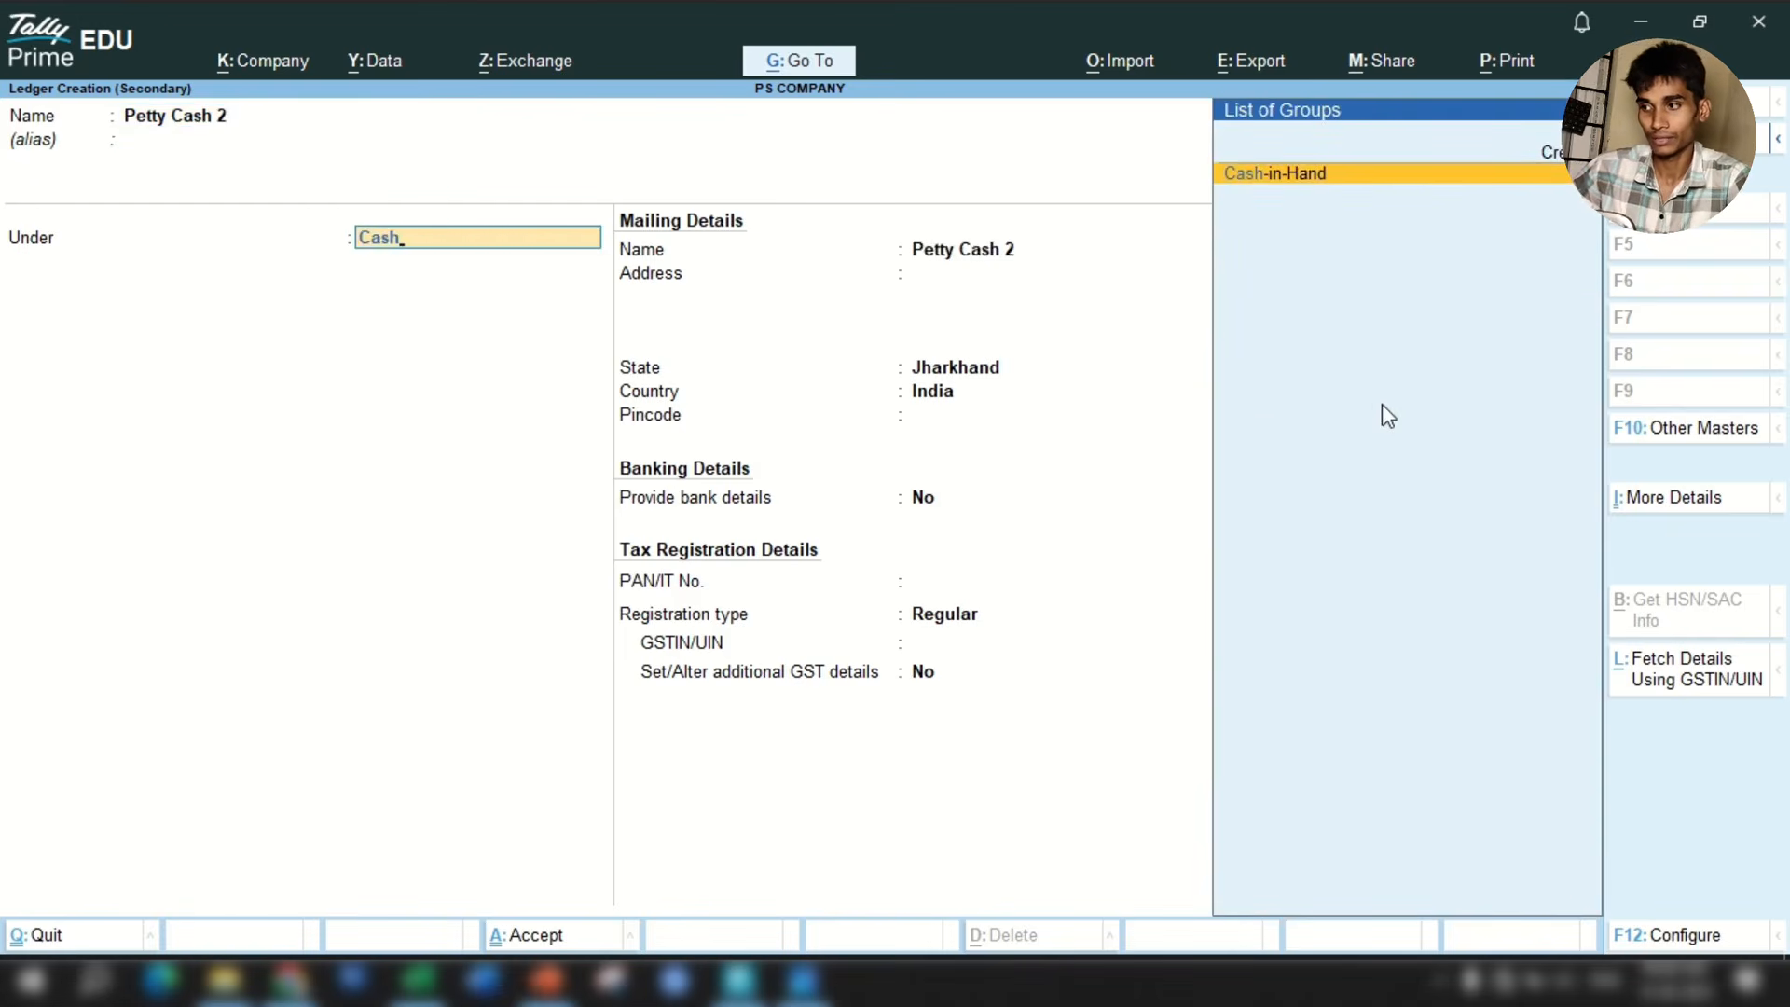
pyautogui.press('Return')
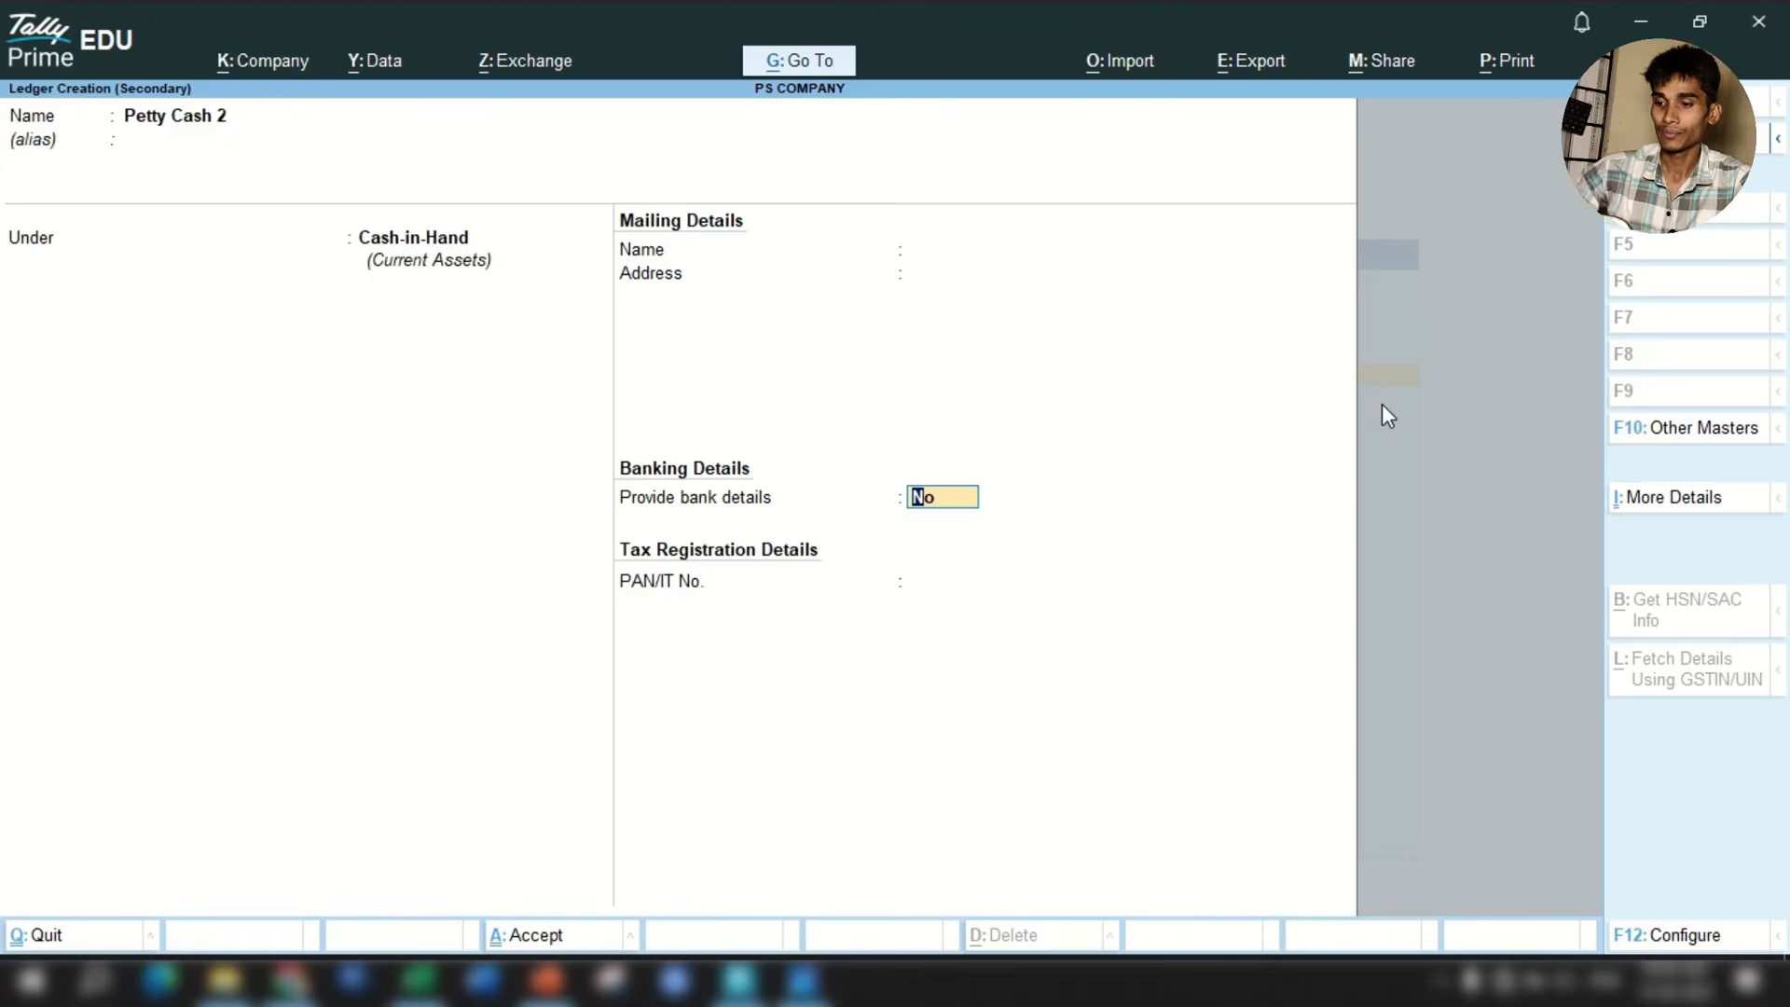
pyautogui.press('Return')
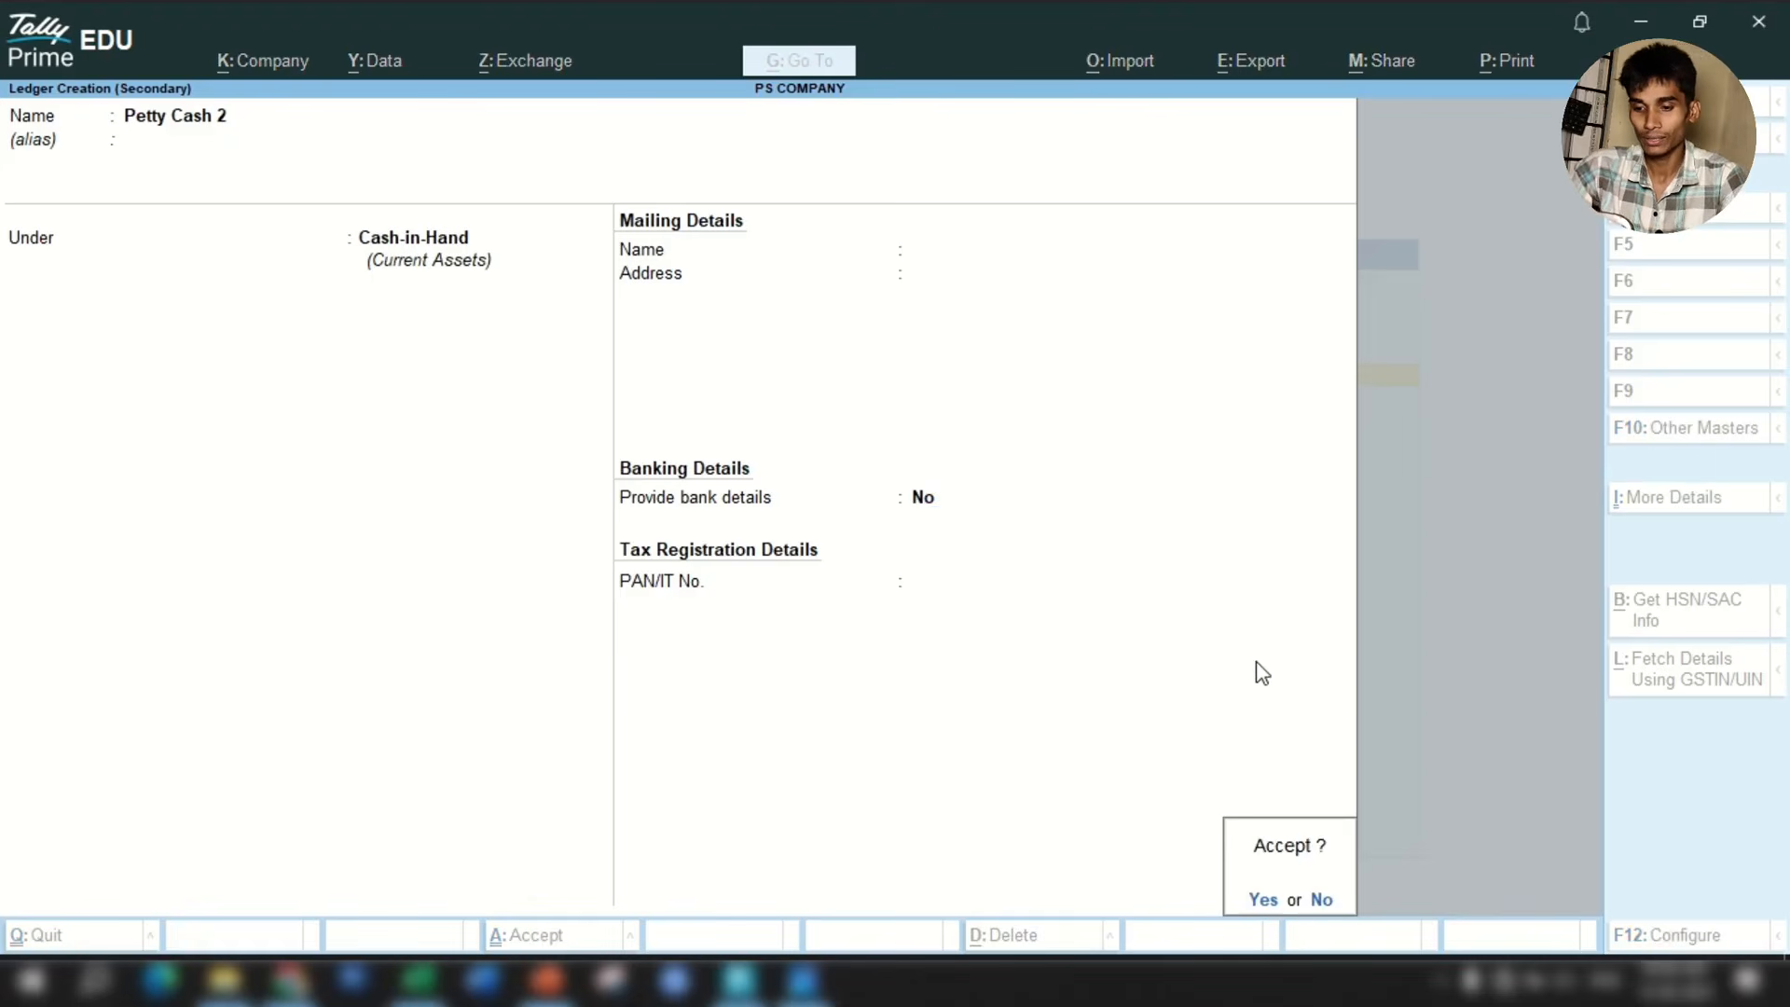
pyautogui.press('Return')
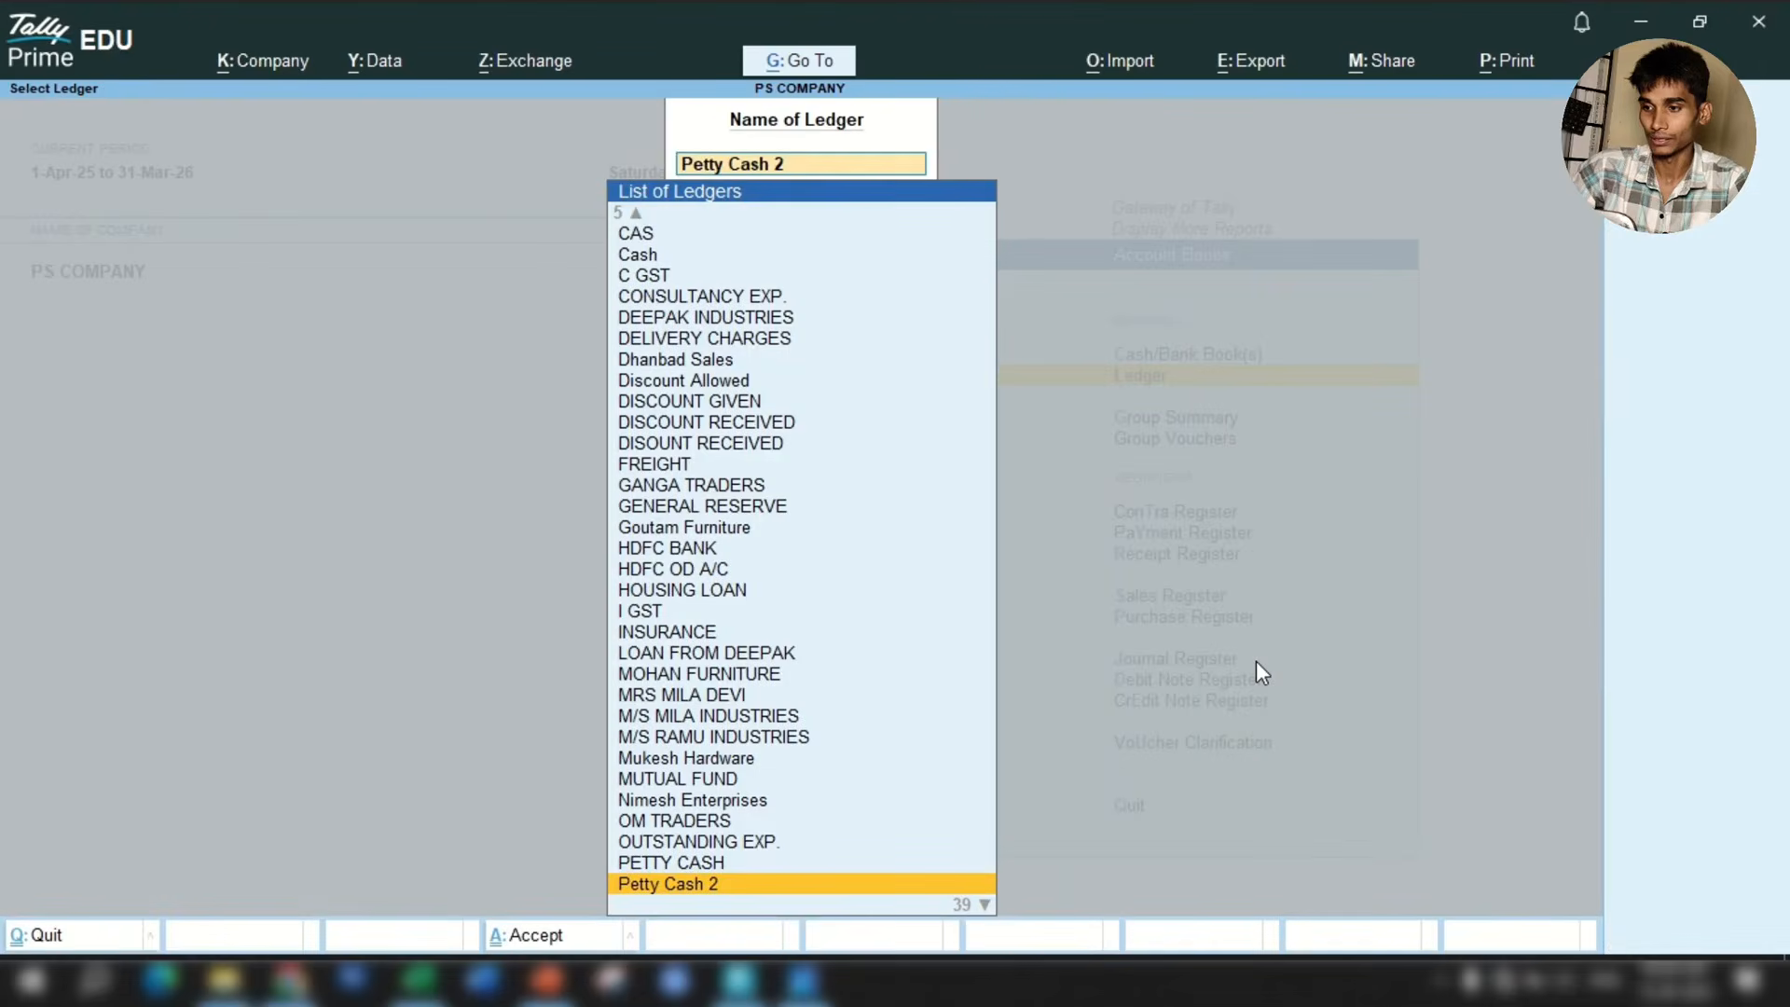
pyautogui.press('Escape')
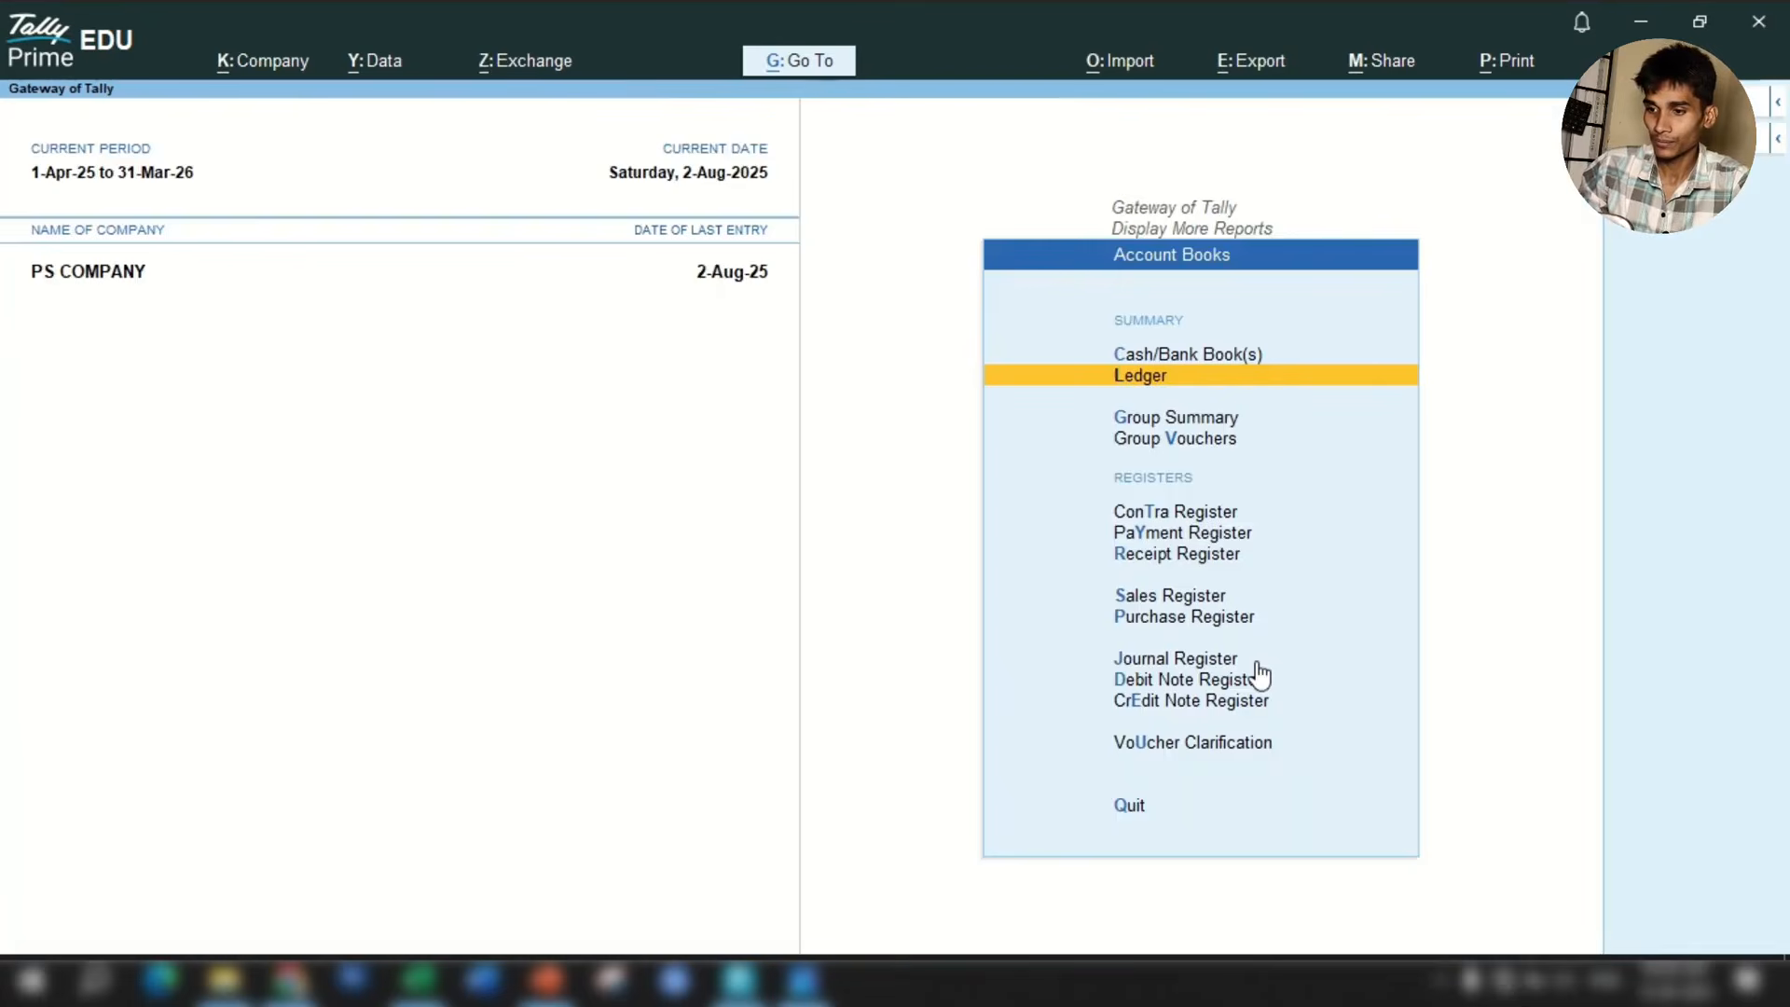
pyautogui.press('Escape')
pyautogui.press('Escape')
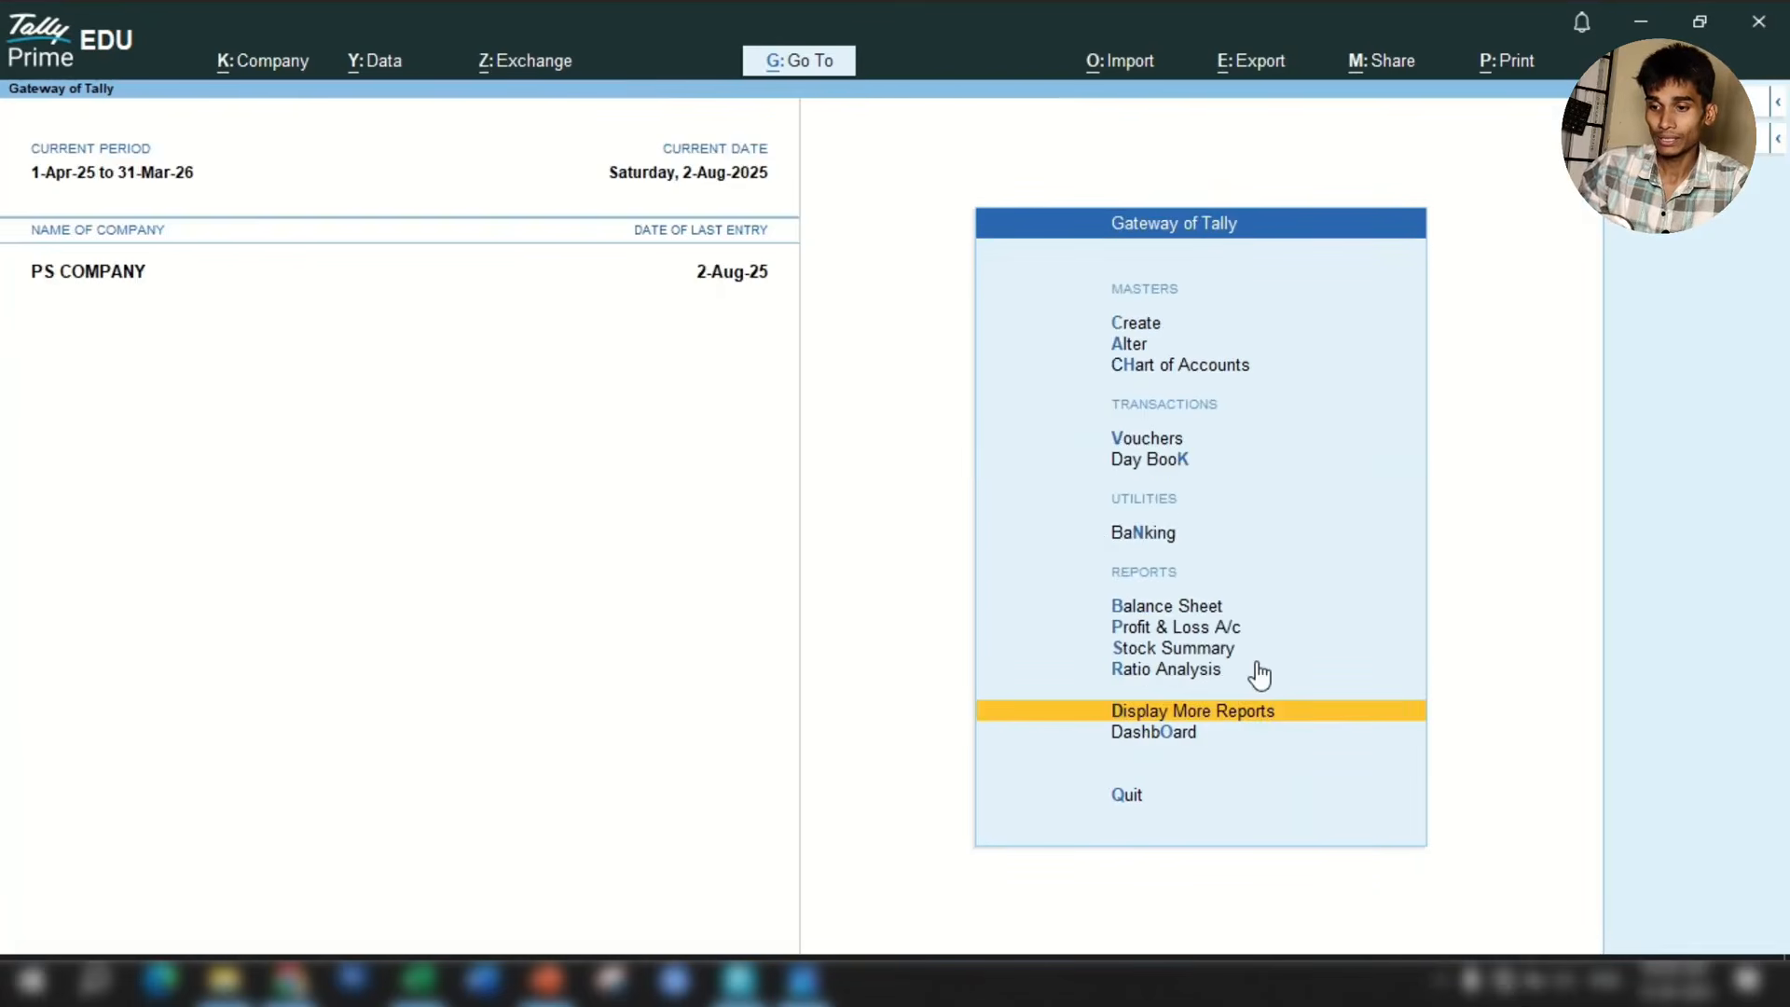
# Open the Petty Cash 2 ledger for alteration.
pyautogui.press('Up')
pyautogui.press('Up')
pyautogui.press('Up')
pyautogui.press('Up')
pyautogui.press('Up')
pyautogui.press('Up')
pyautogui.press('Up')
pyautogui.press('Up')
pyautogui.press('Up')
pyautogui.press('Up')
pyautogui.press('Up')
pyautogui.press('Up')
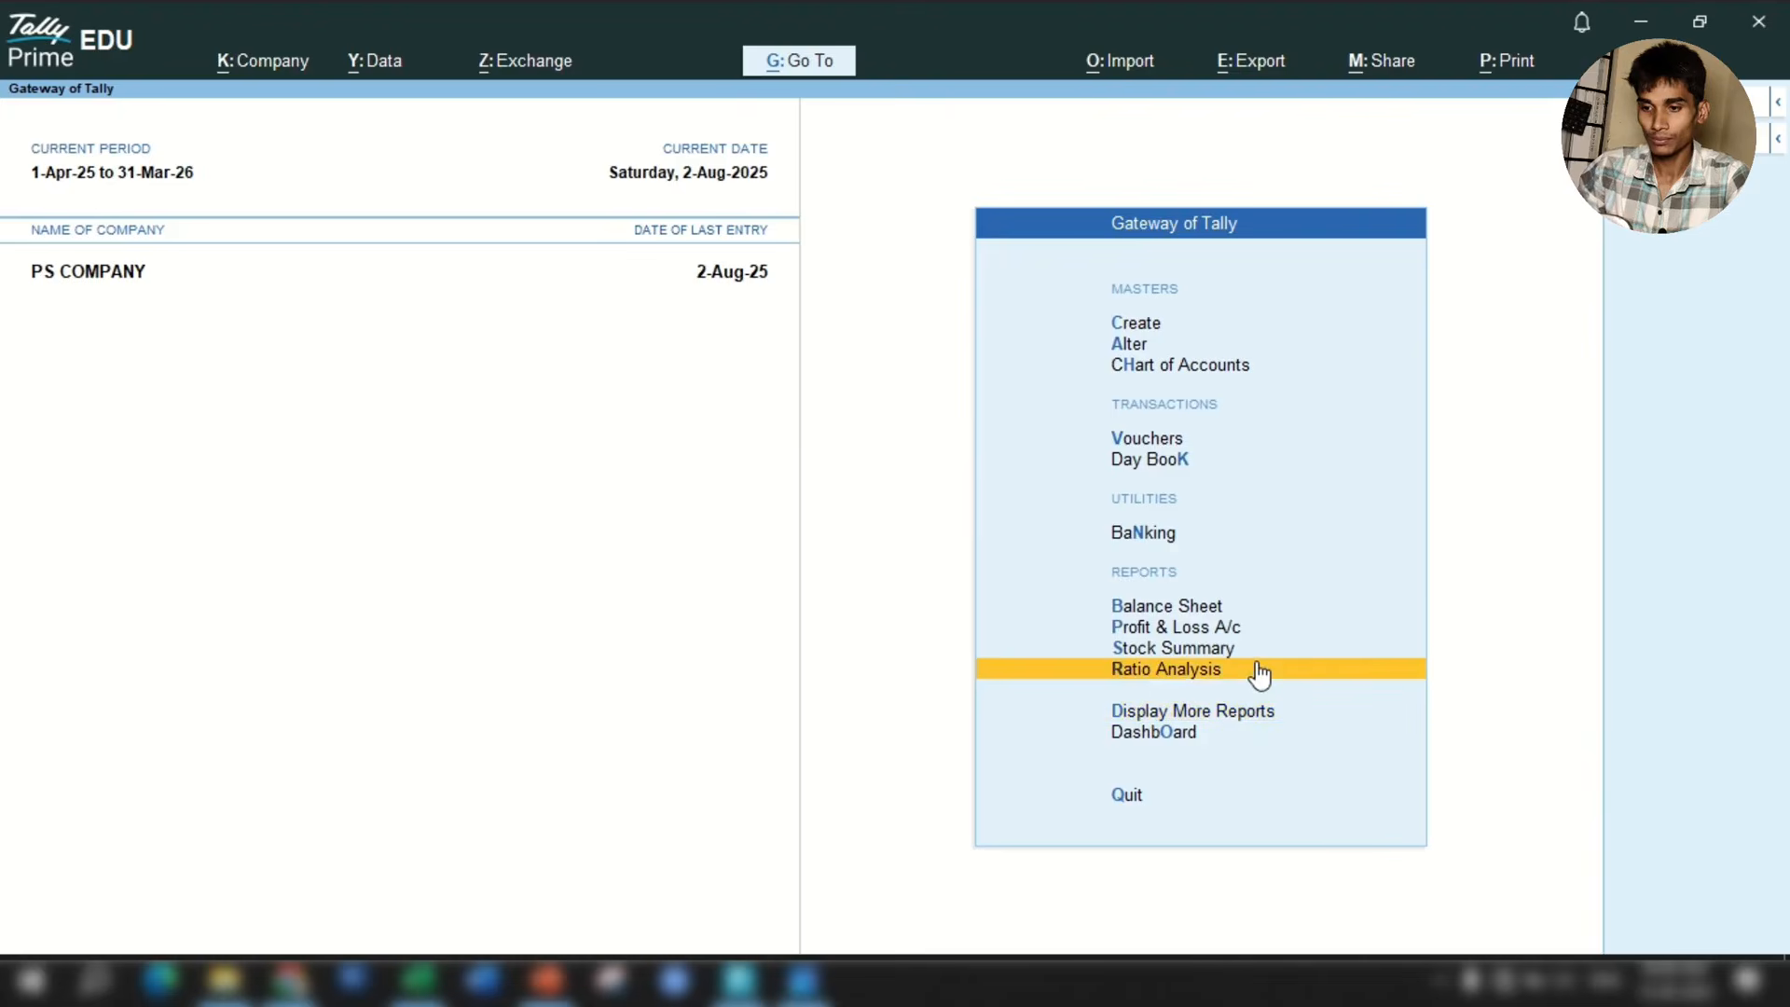
pyautogui.press('Down')
pyautogui.press('Down')
pyautogui.press('Down')
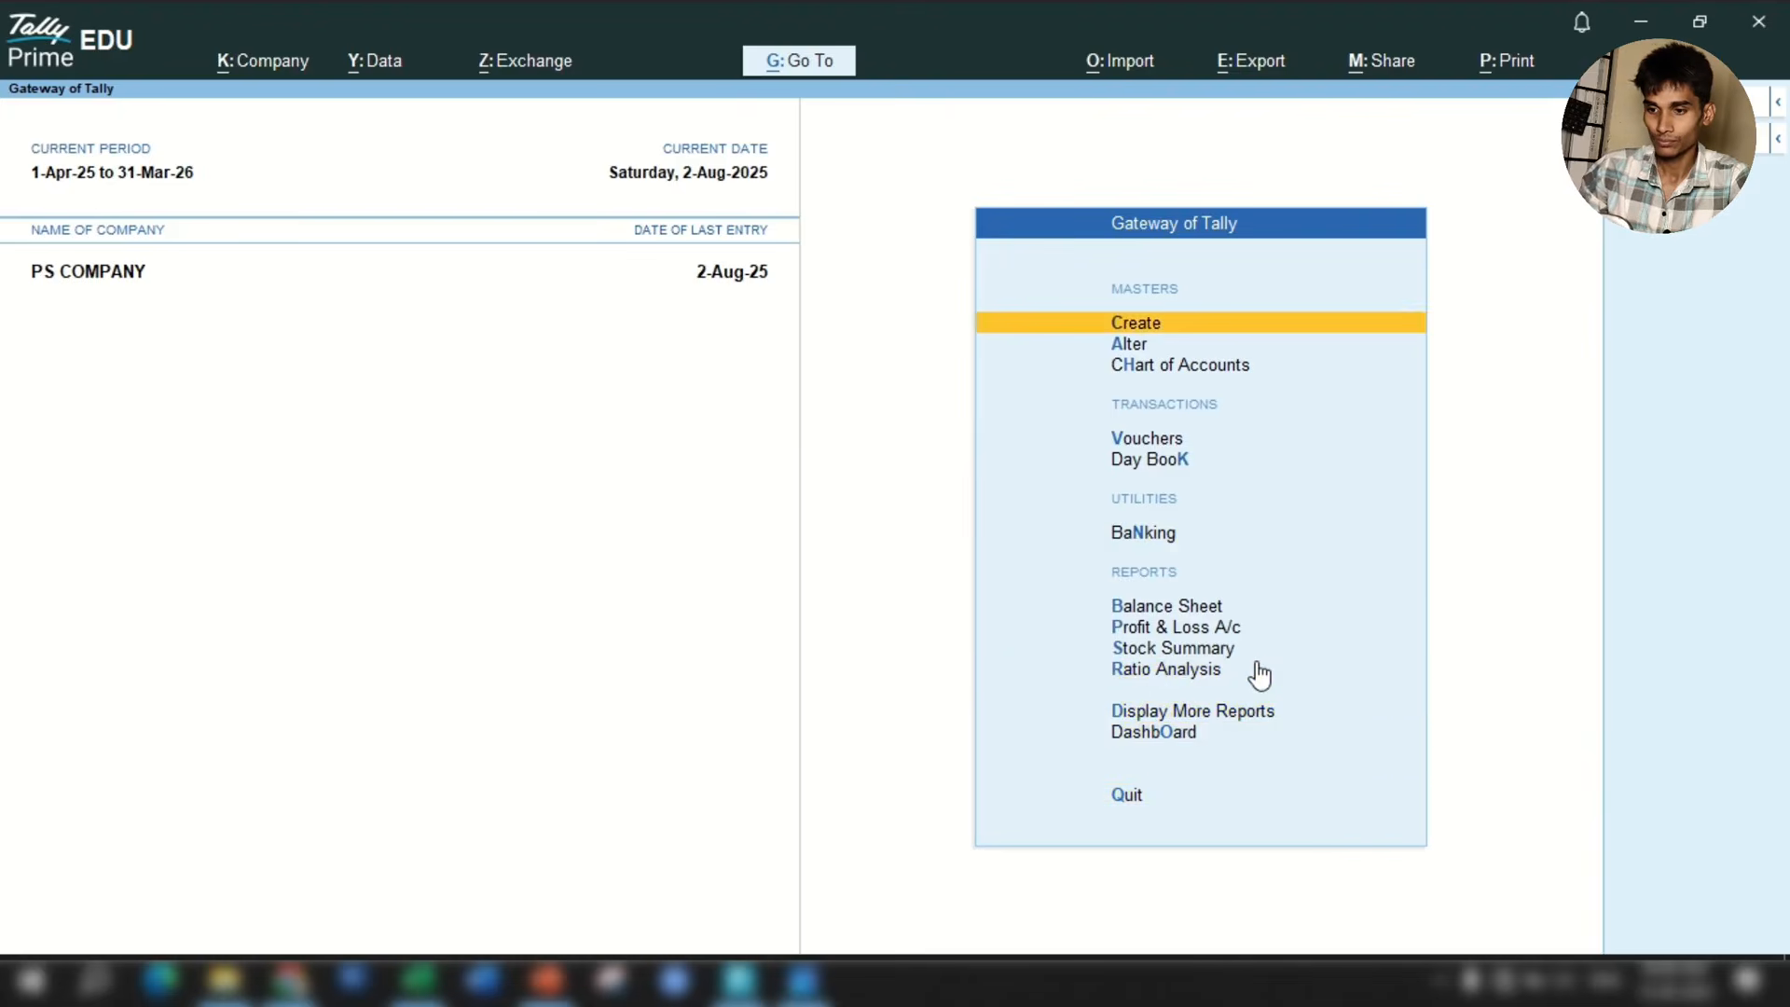
pyautogui.press('Return')
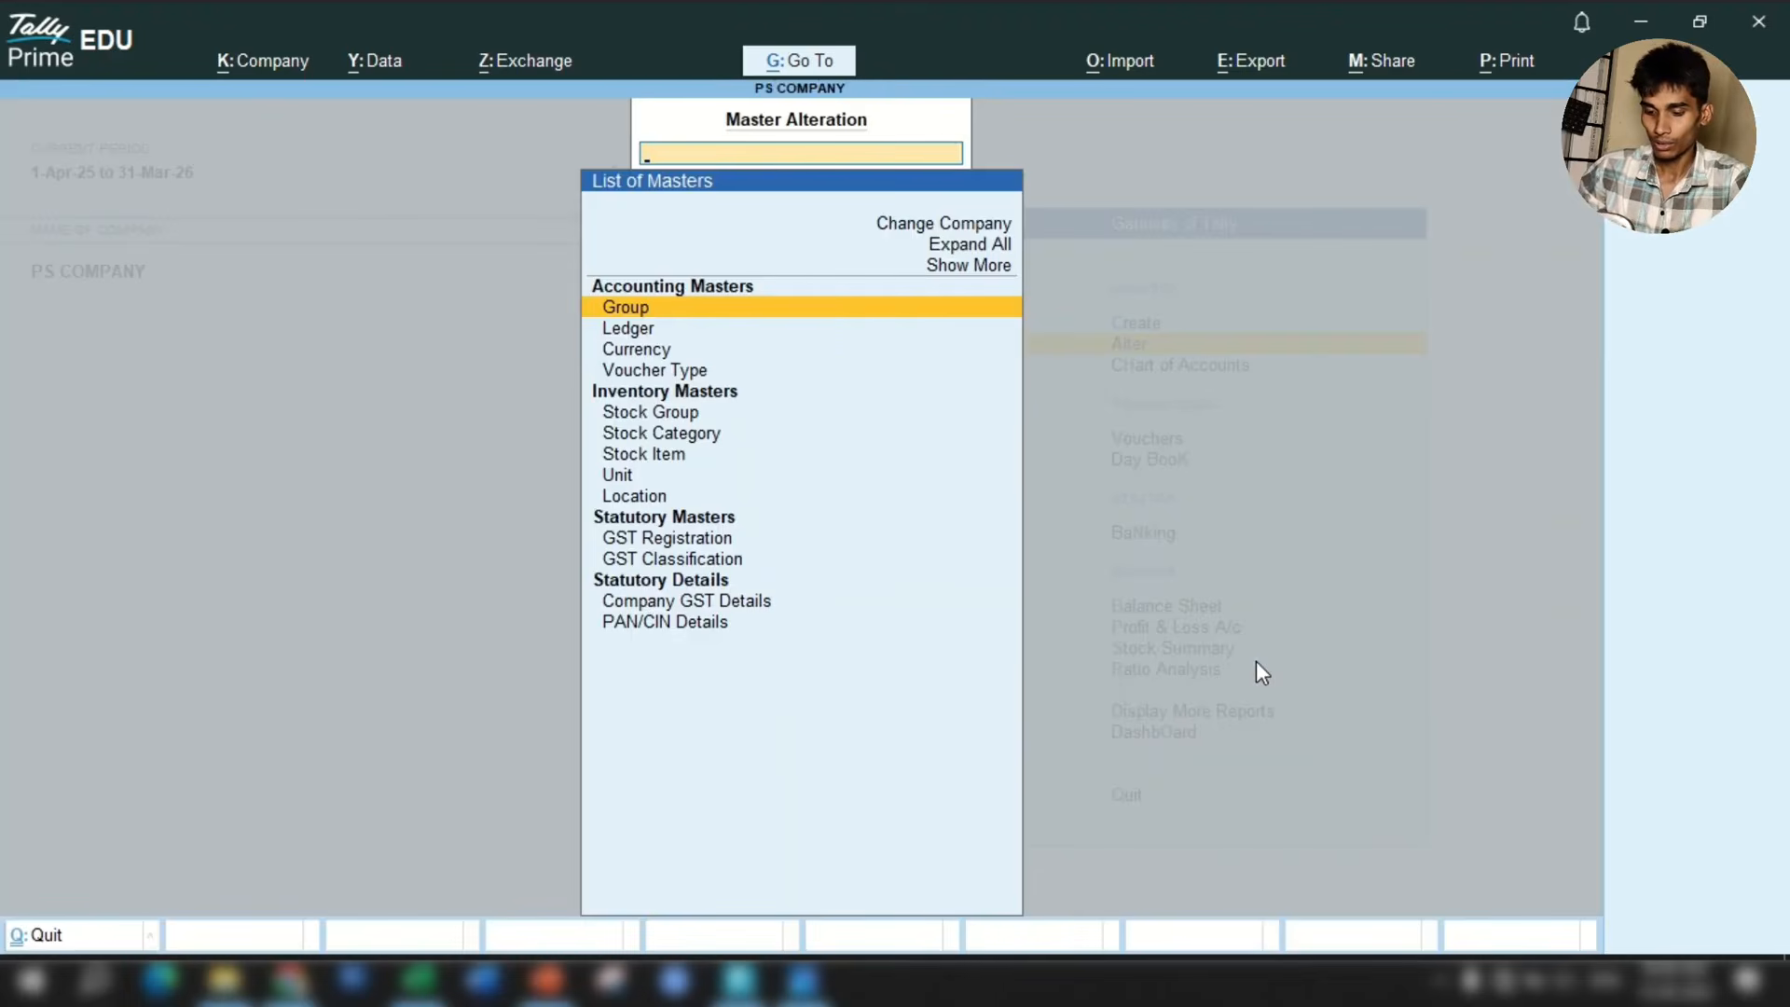
pyautogui.press('Down')
pyautogui.press('Return')
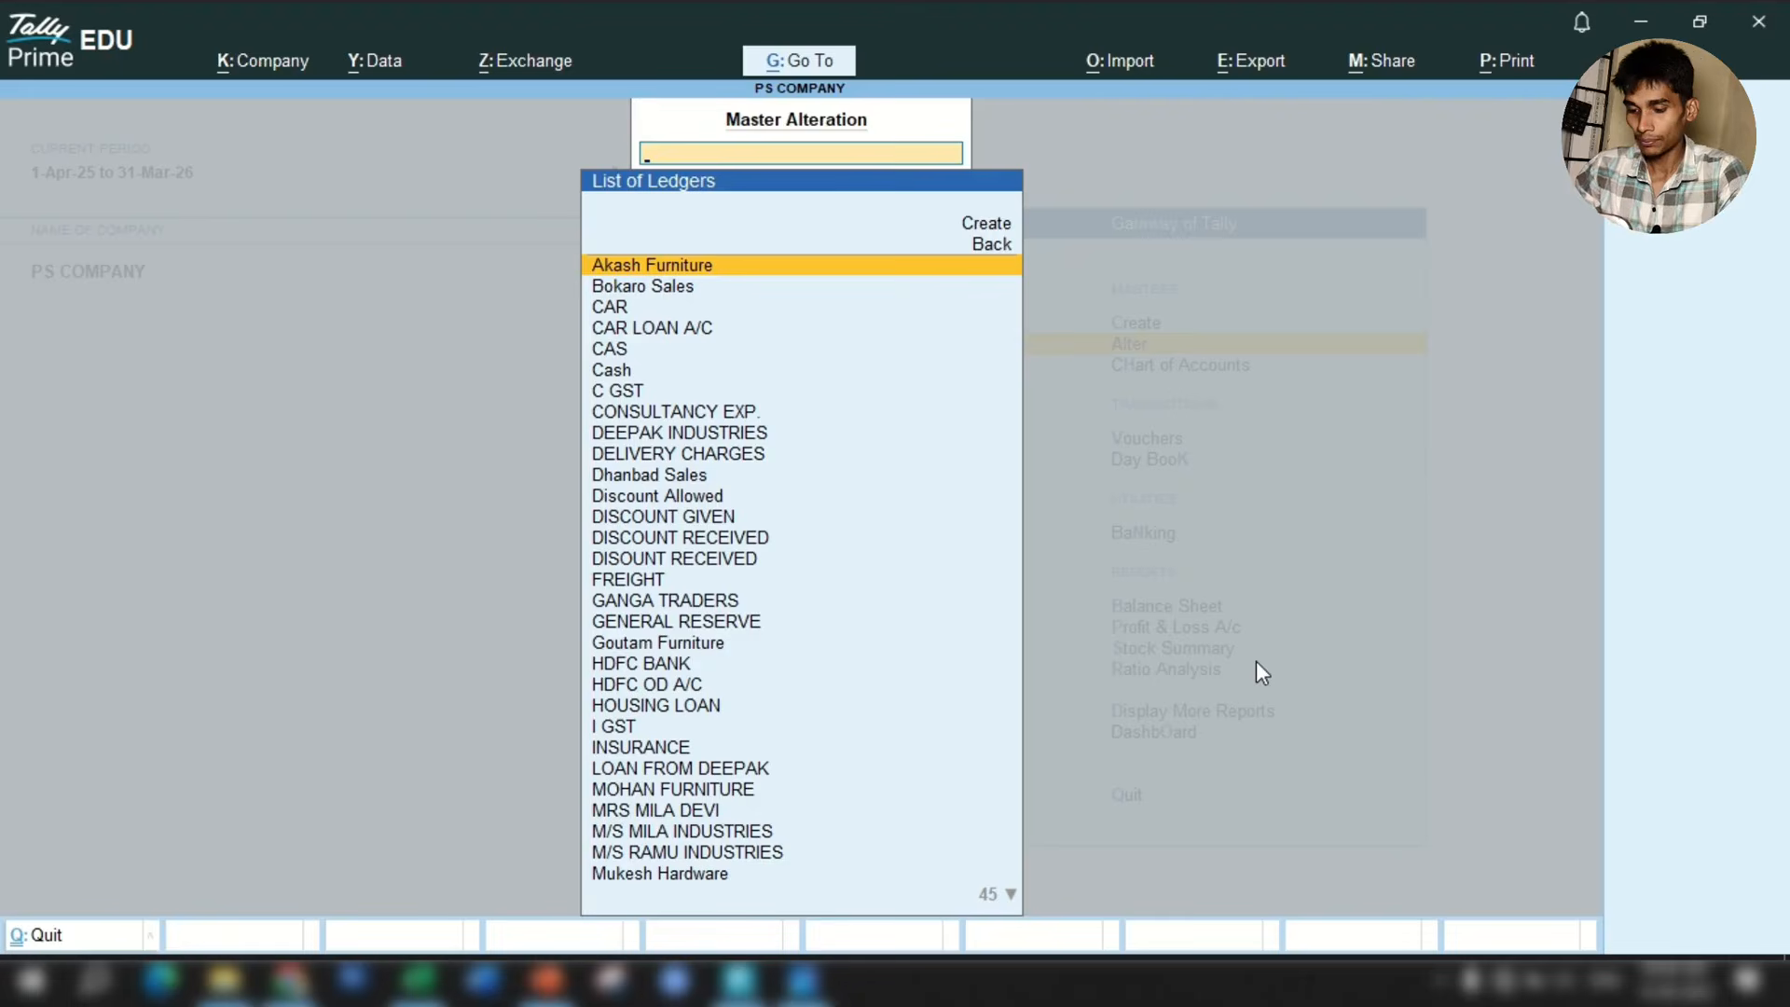
pyautogui.write('Pe')
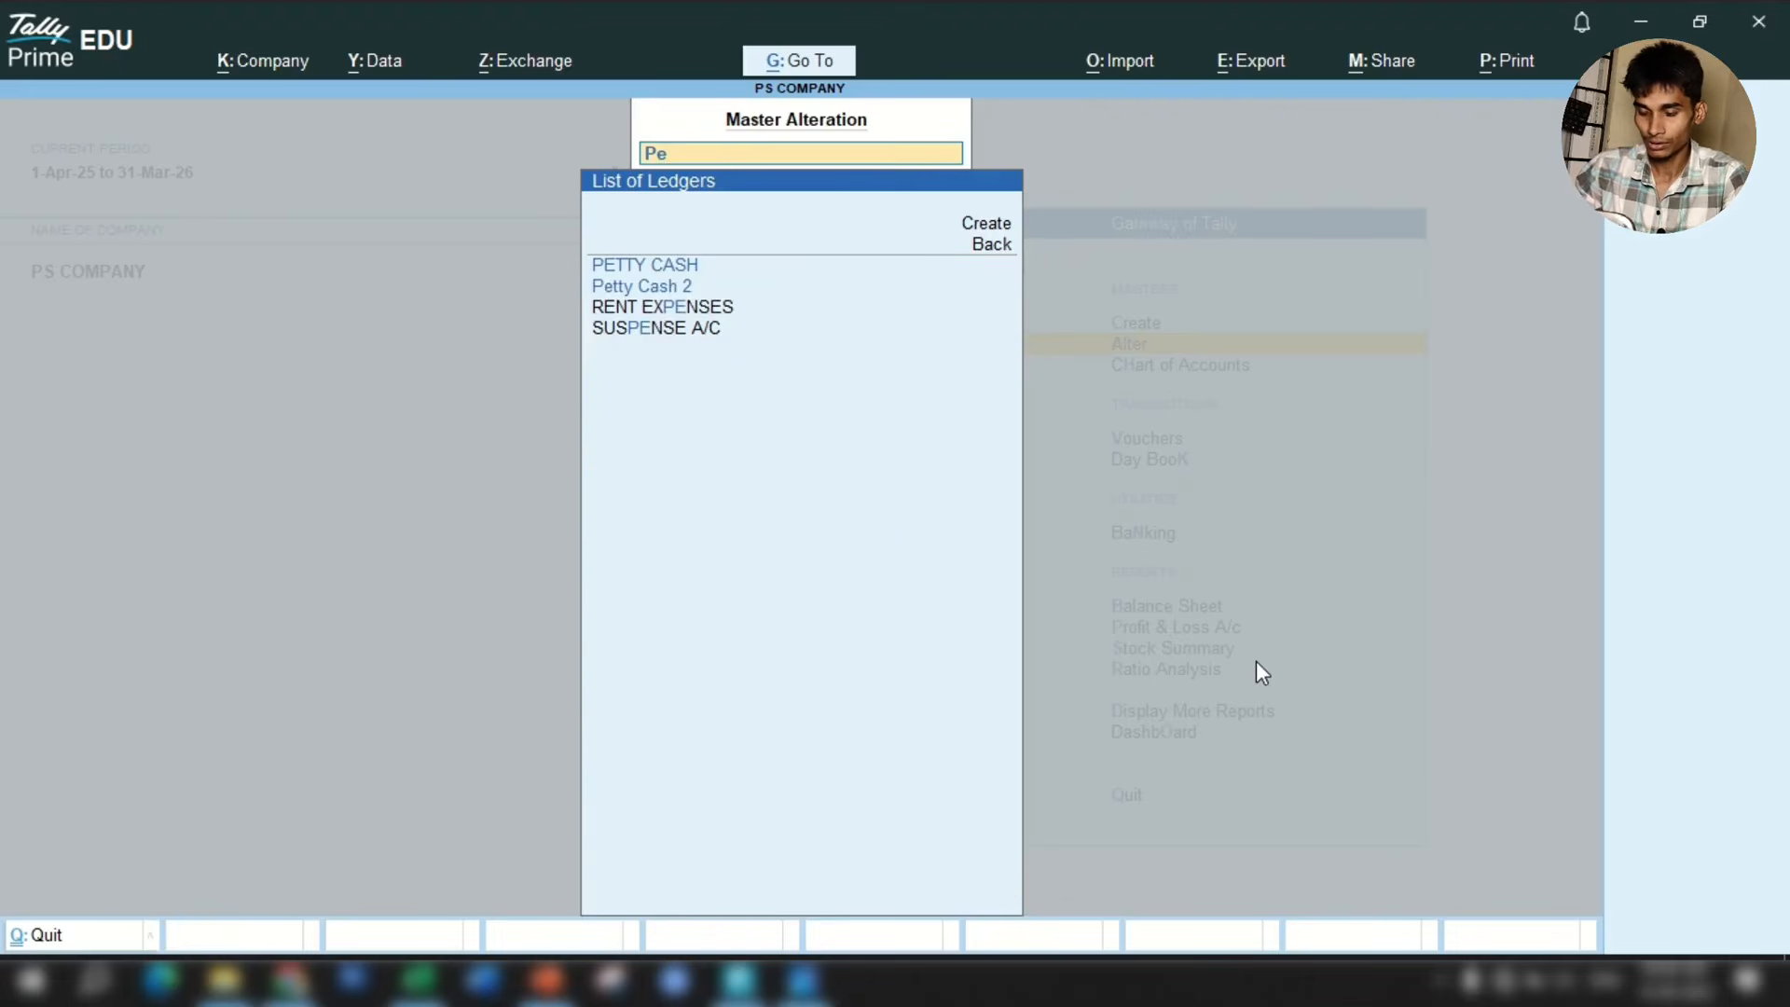
pyautogui.press('Down')
pyautogui.press('Return')
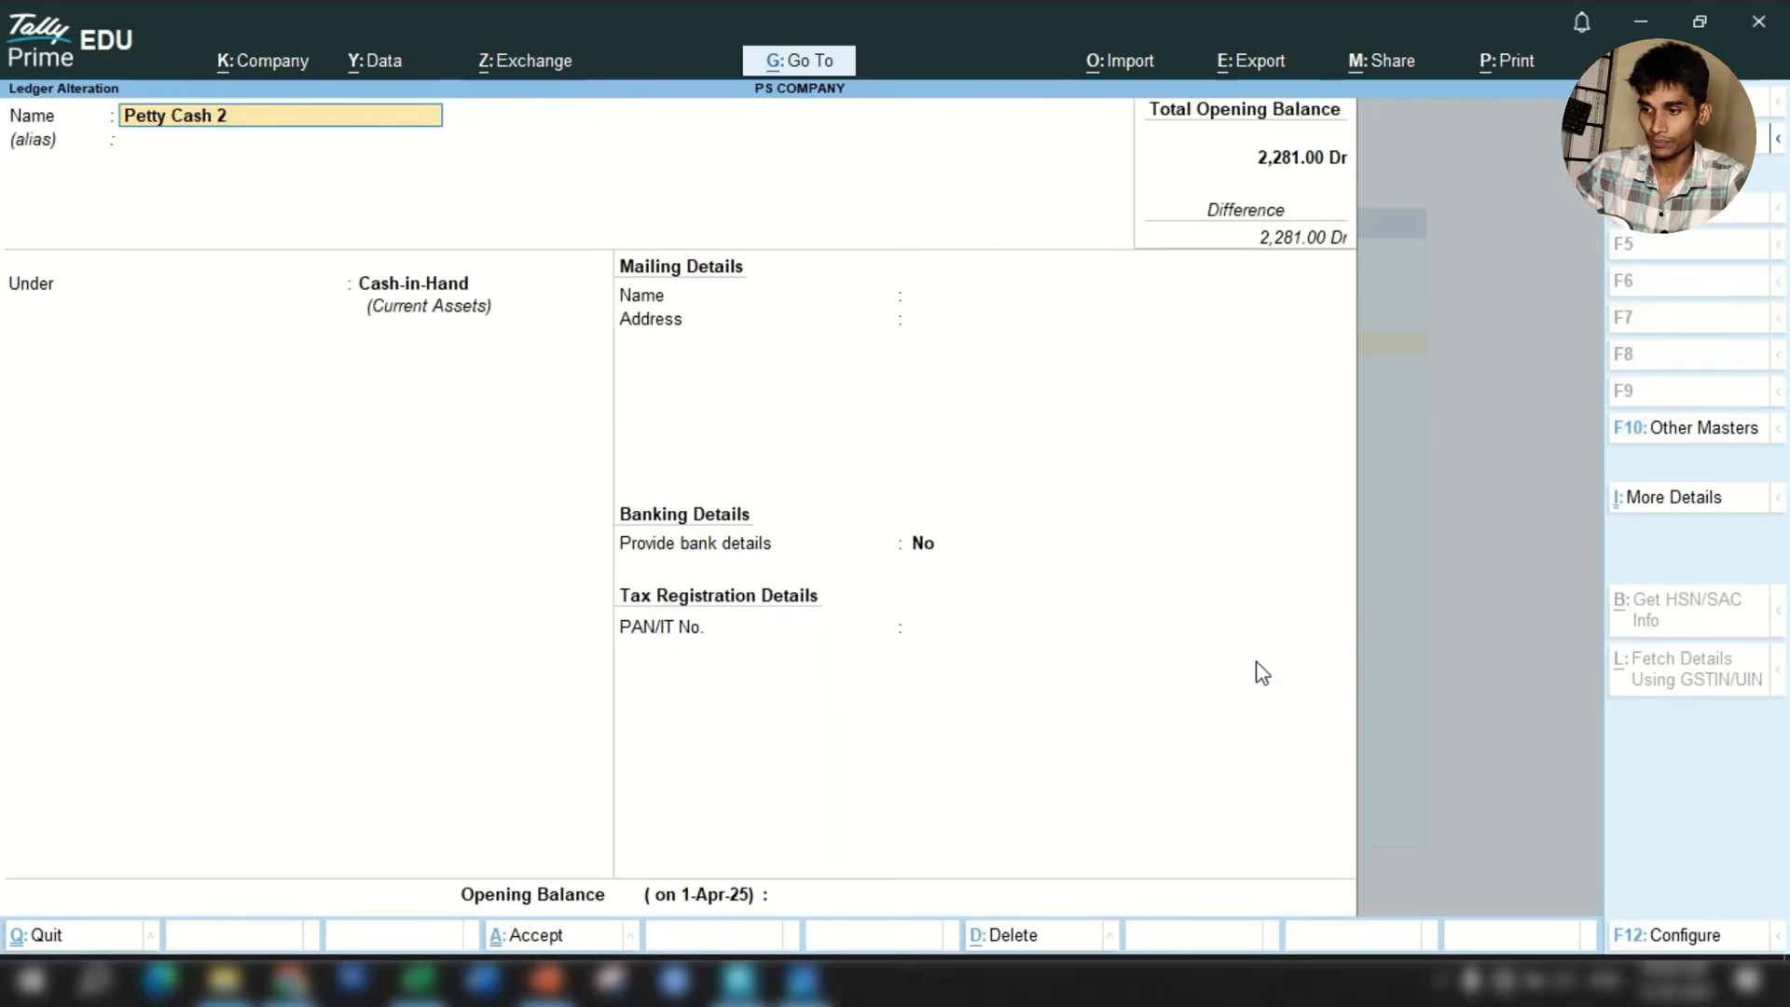
# Save an opening balance of 2,281 Dr on the Petty Cash 2 ledger and return to the Gateway of Tally.
pyautogui.click(802, 897)
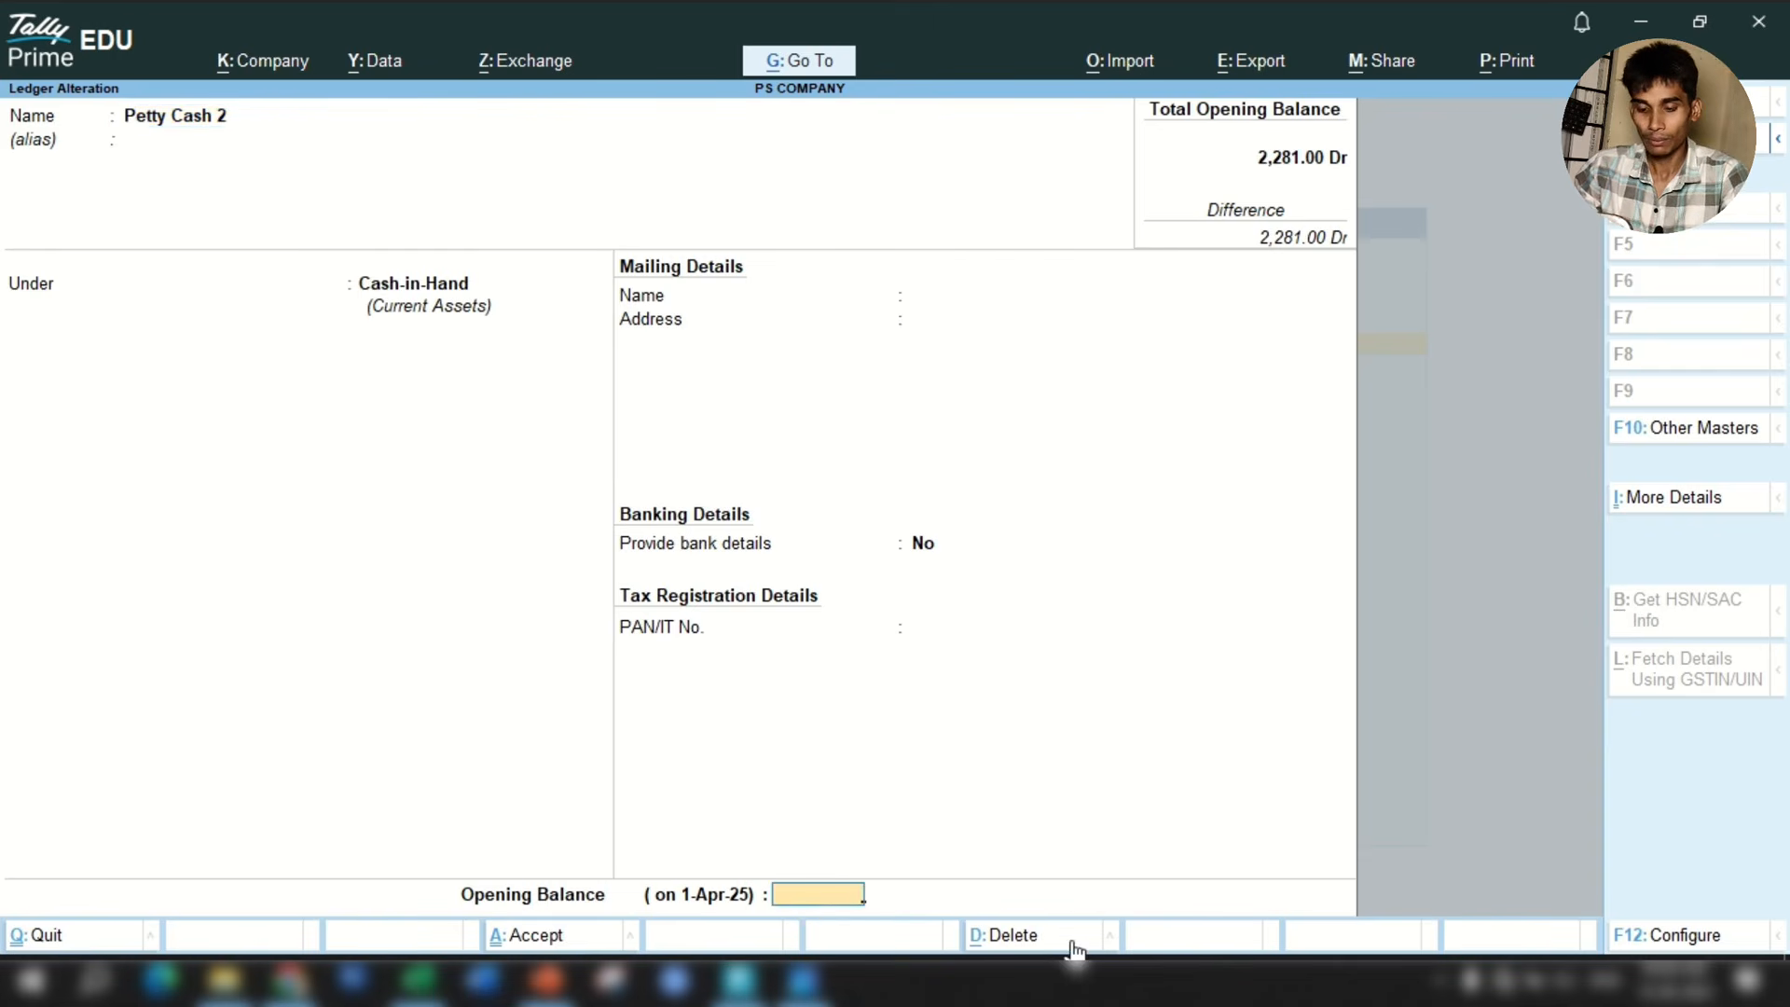
pyautogui.write('2281')
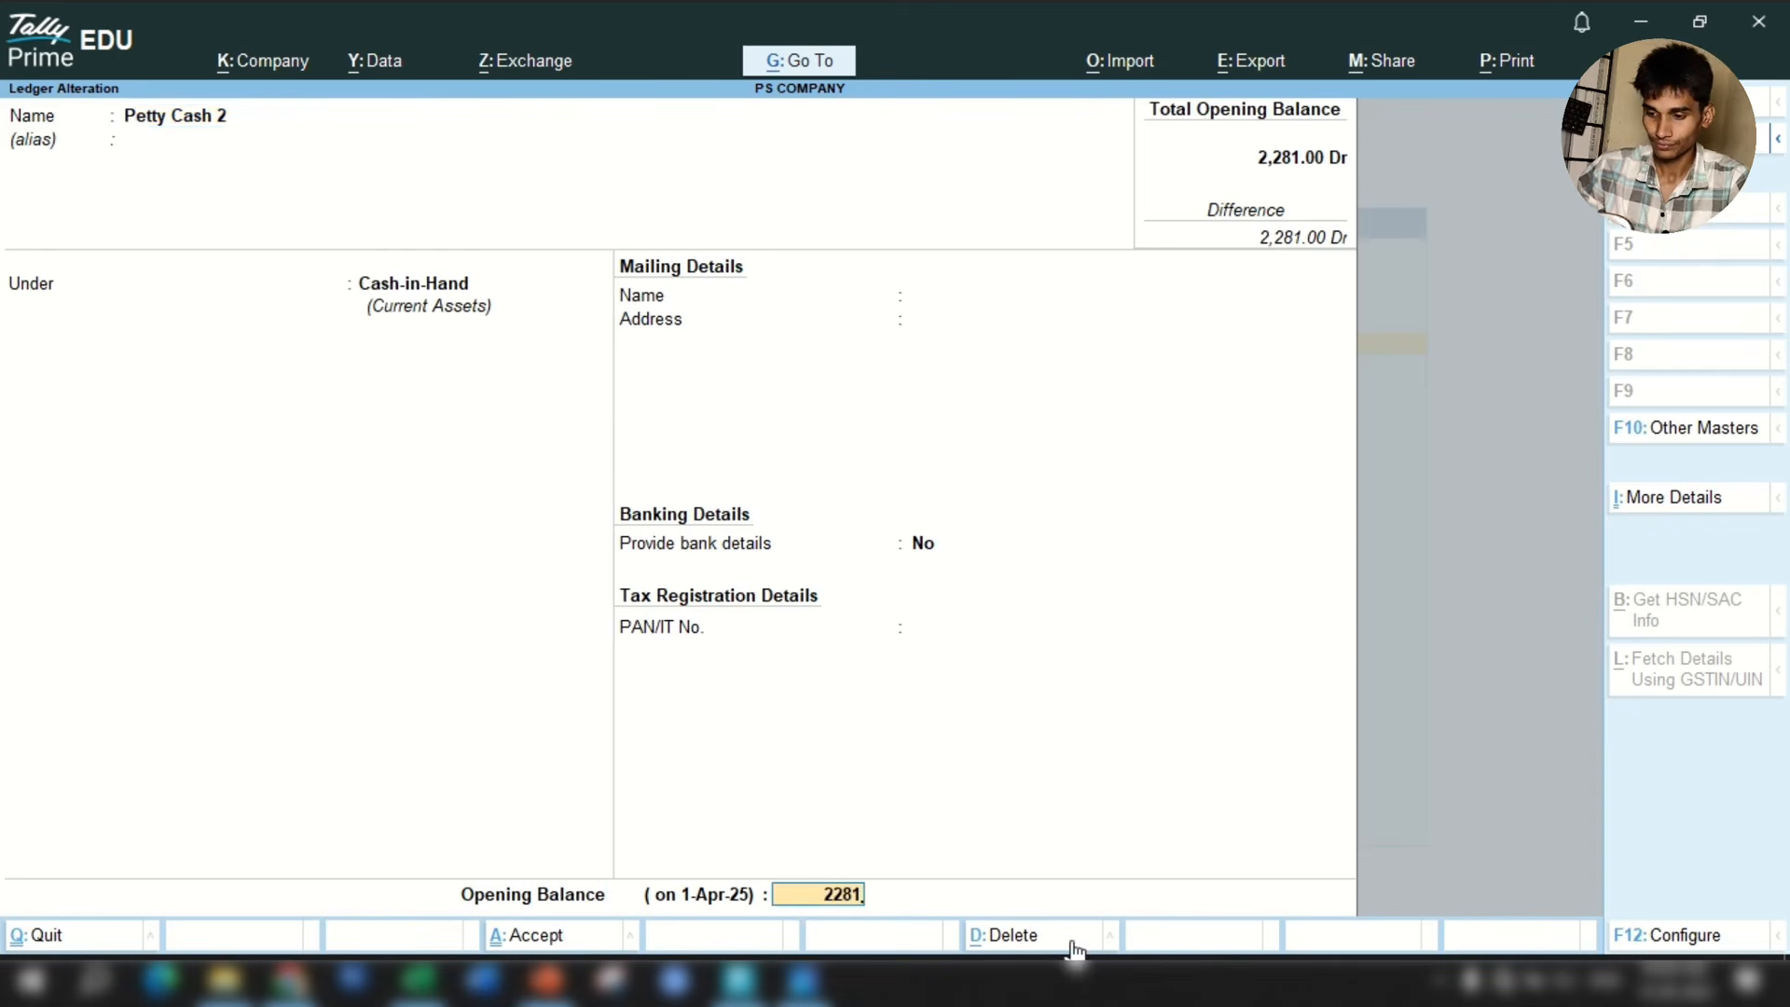
pyautogui.press('Return')
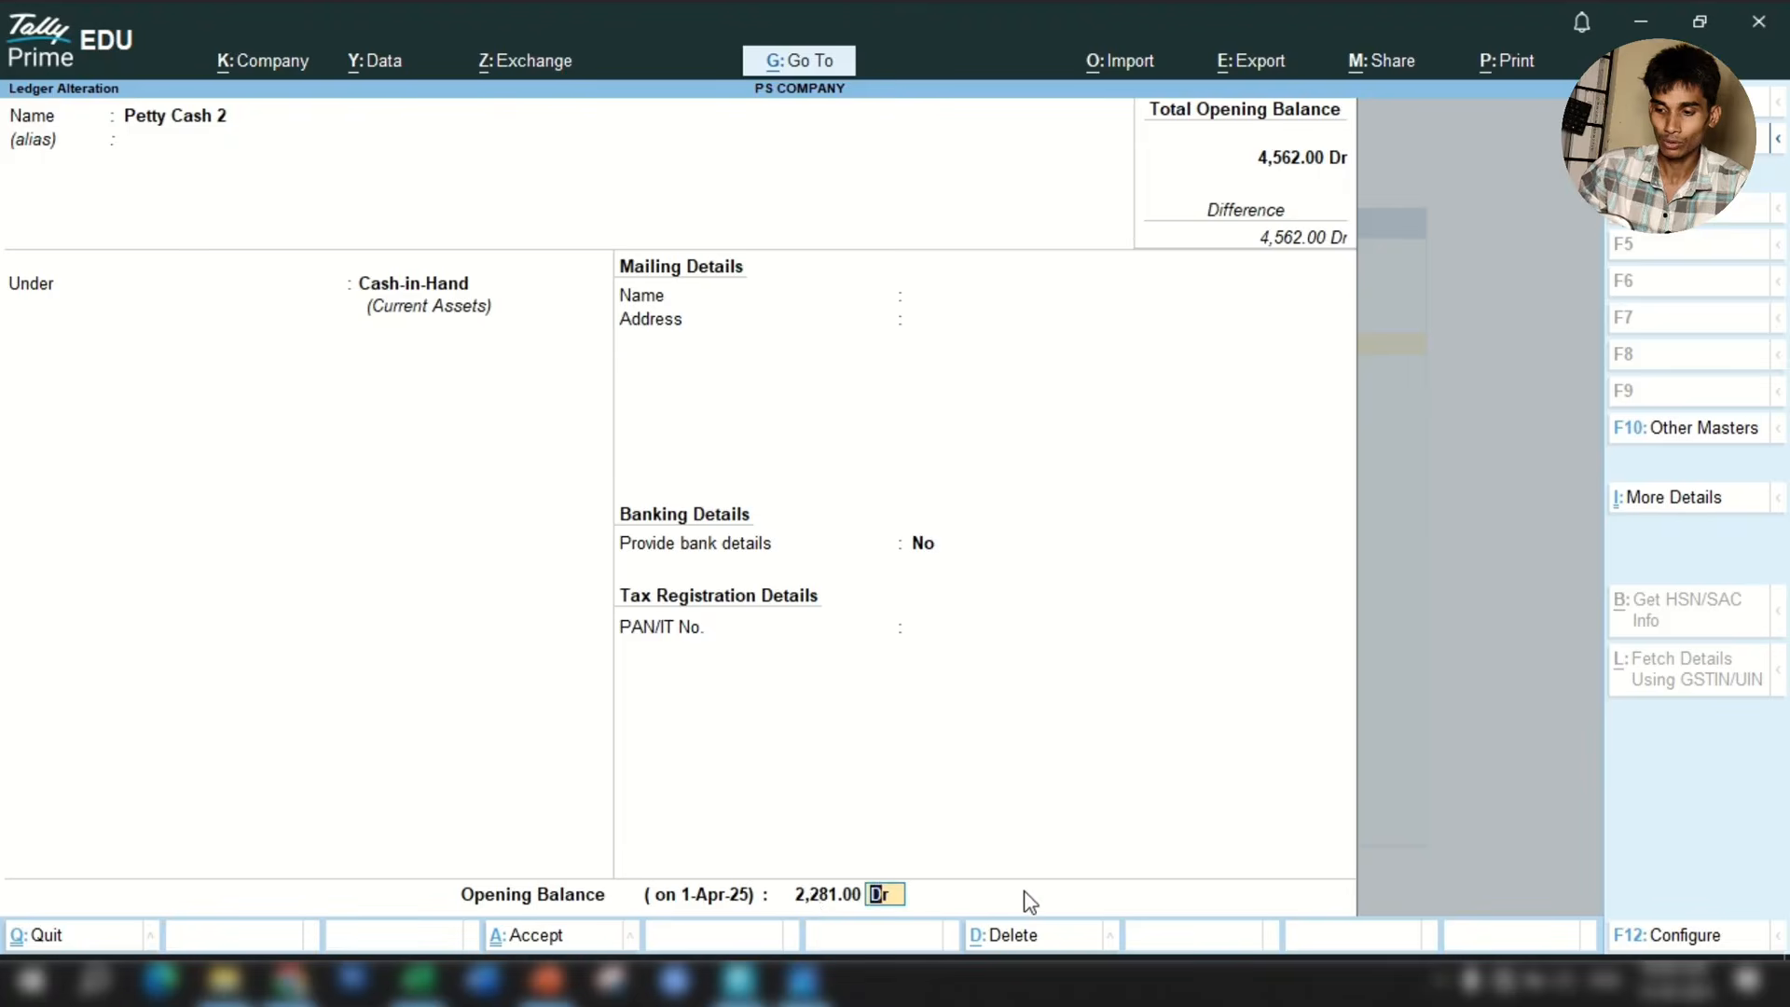
pyautogui.press('Return')
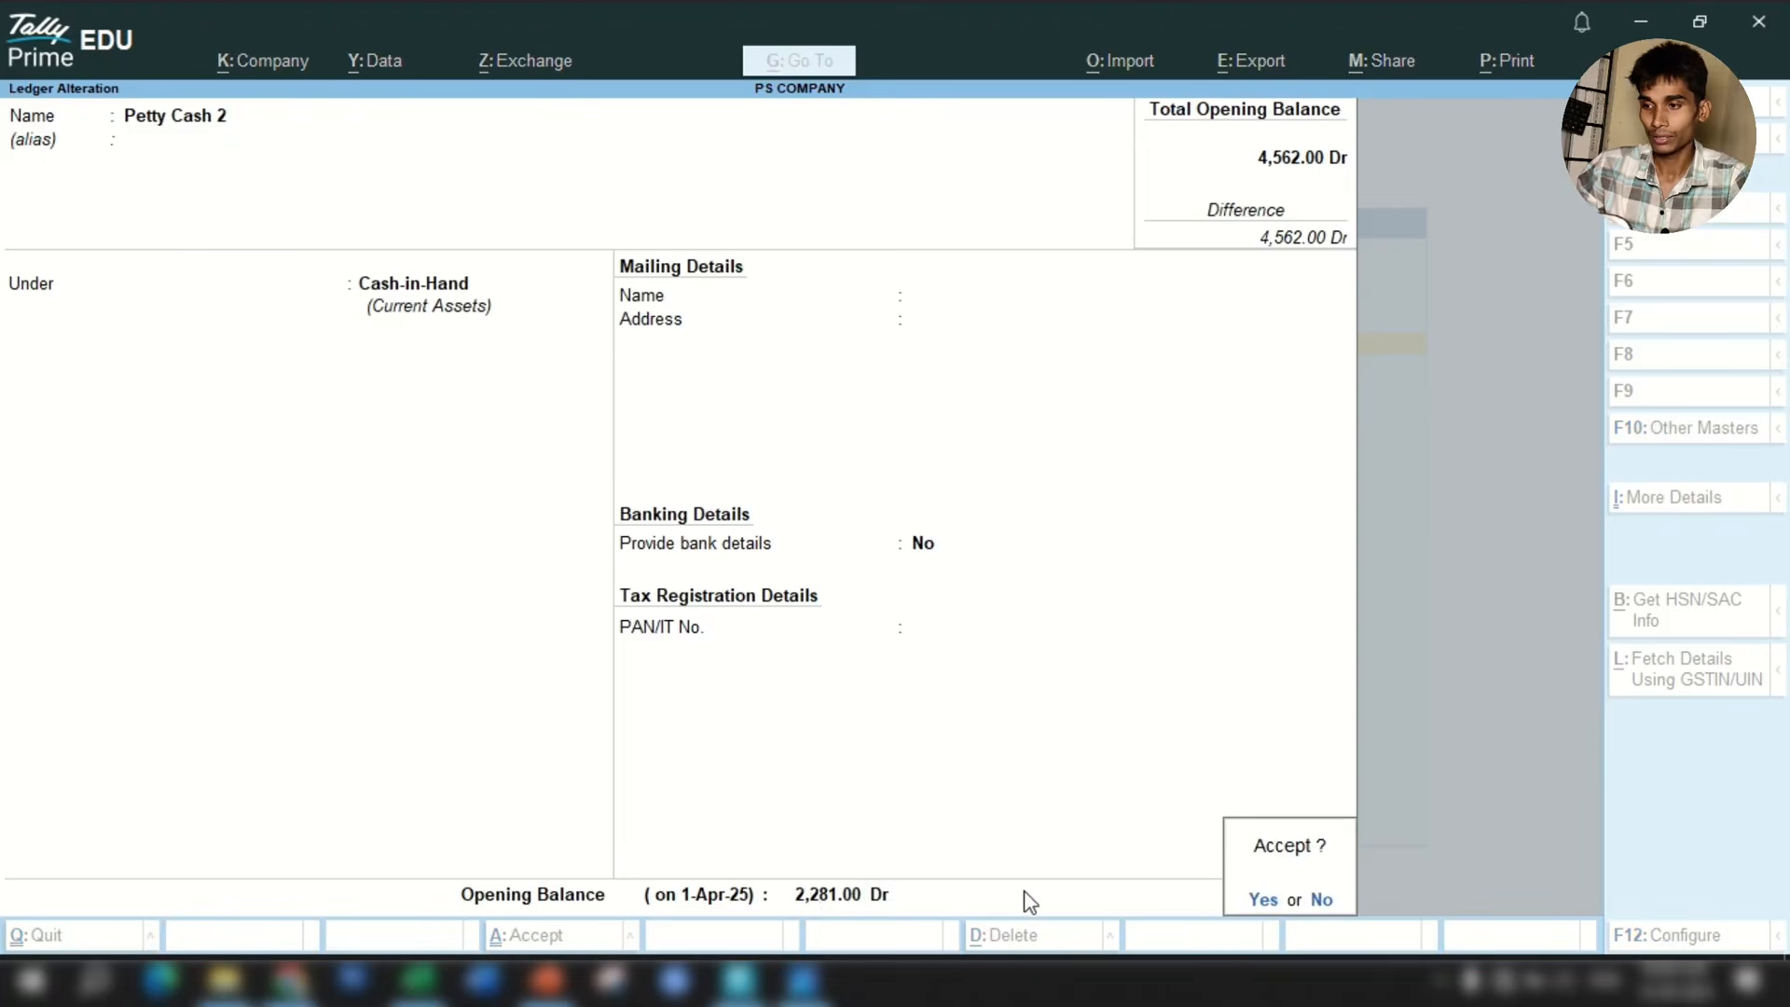
pyautogui.press('Return')
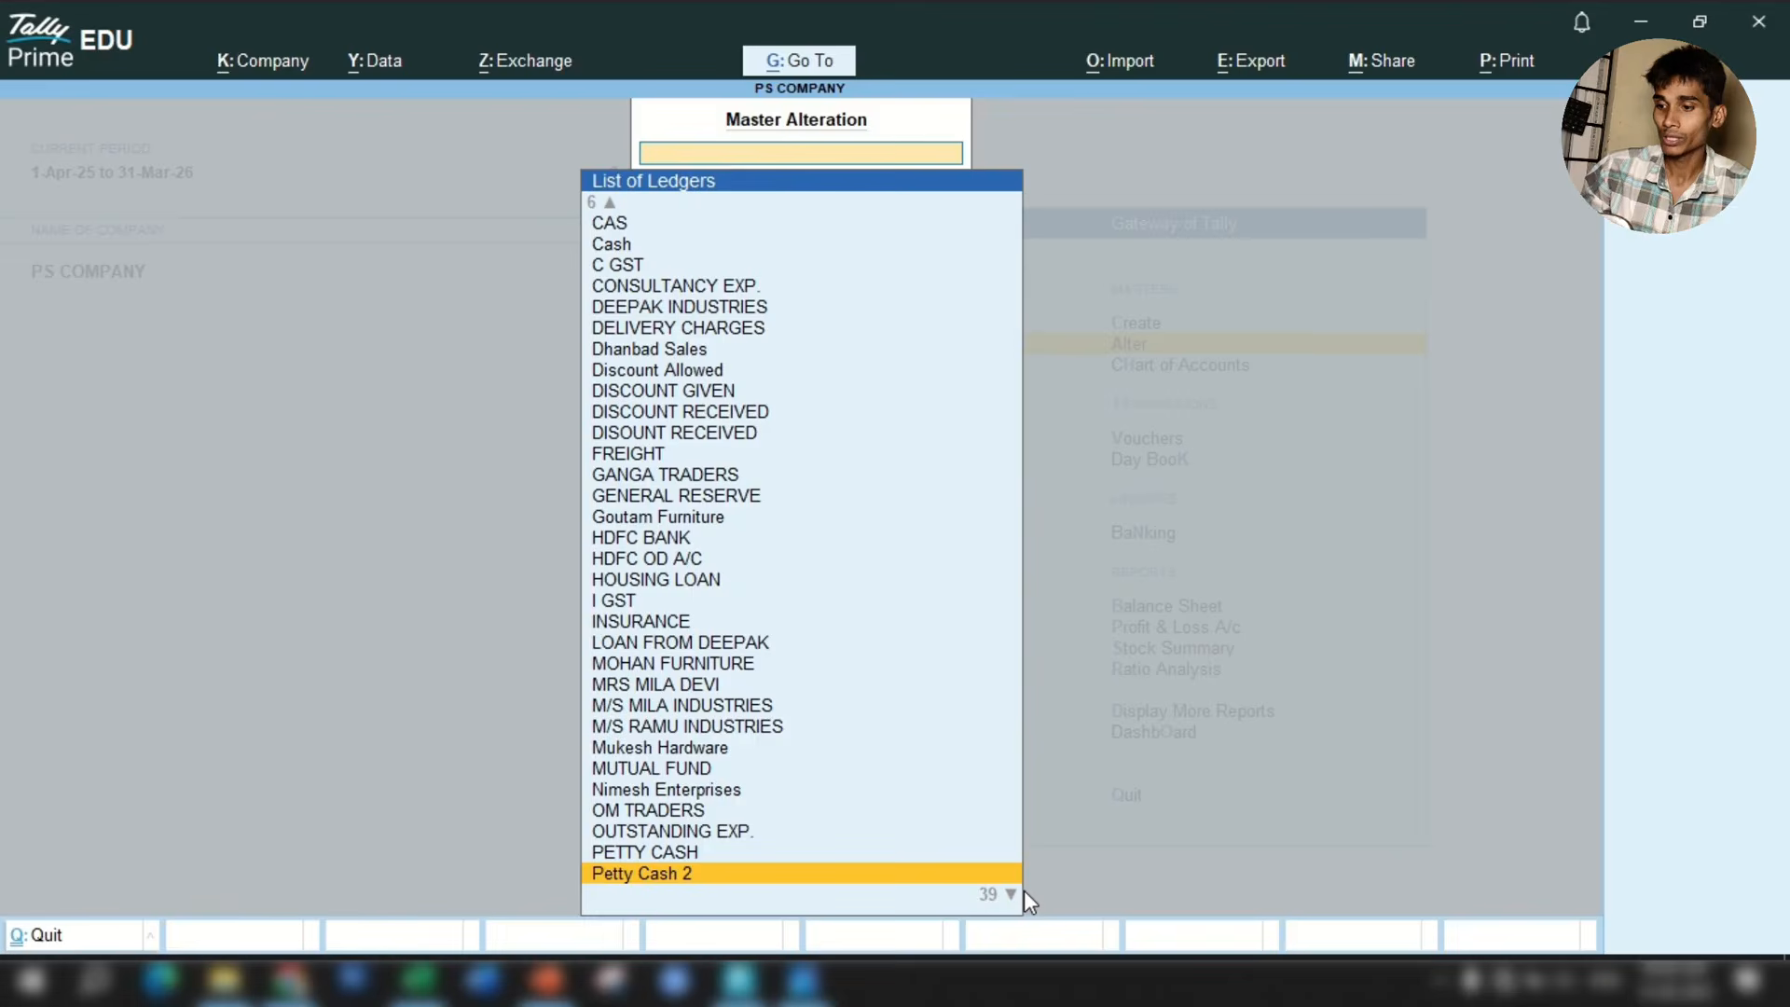
pyautogui.press('Escape')
pyautogui.press('Escape')
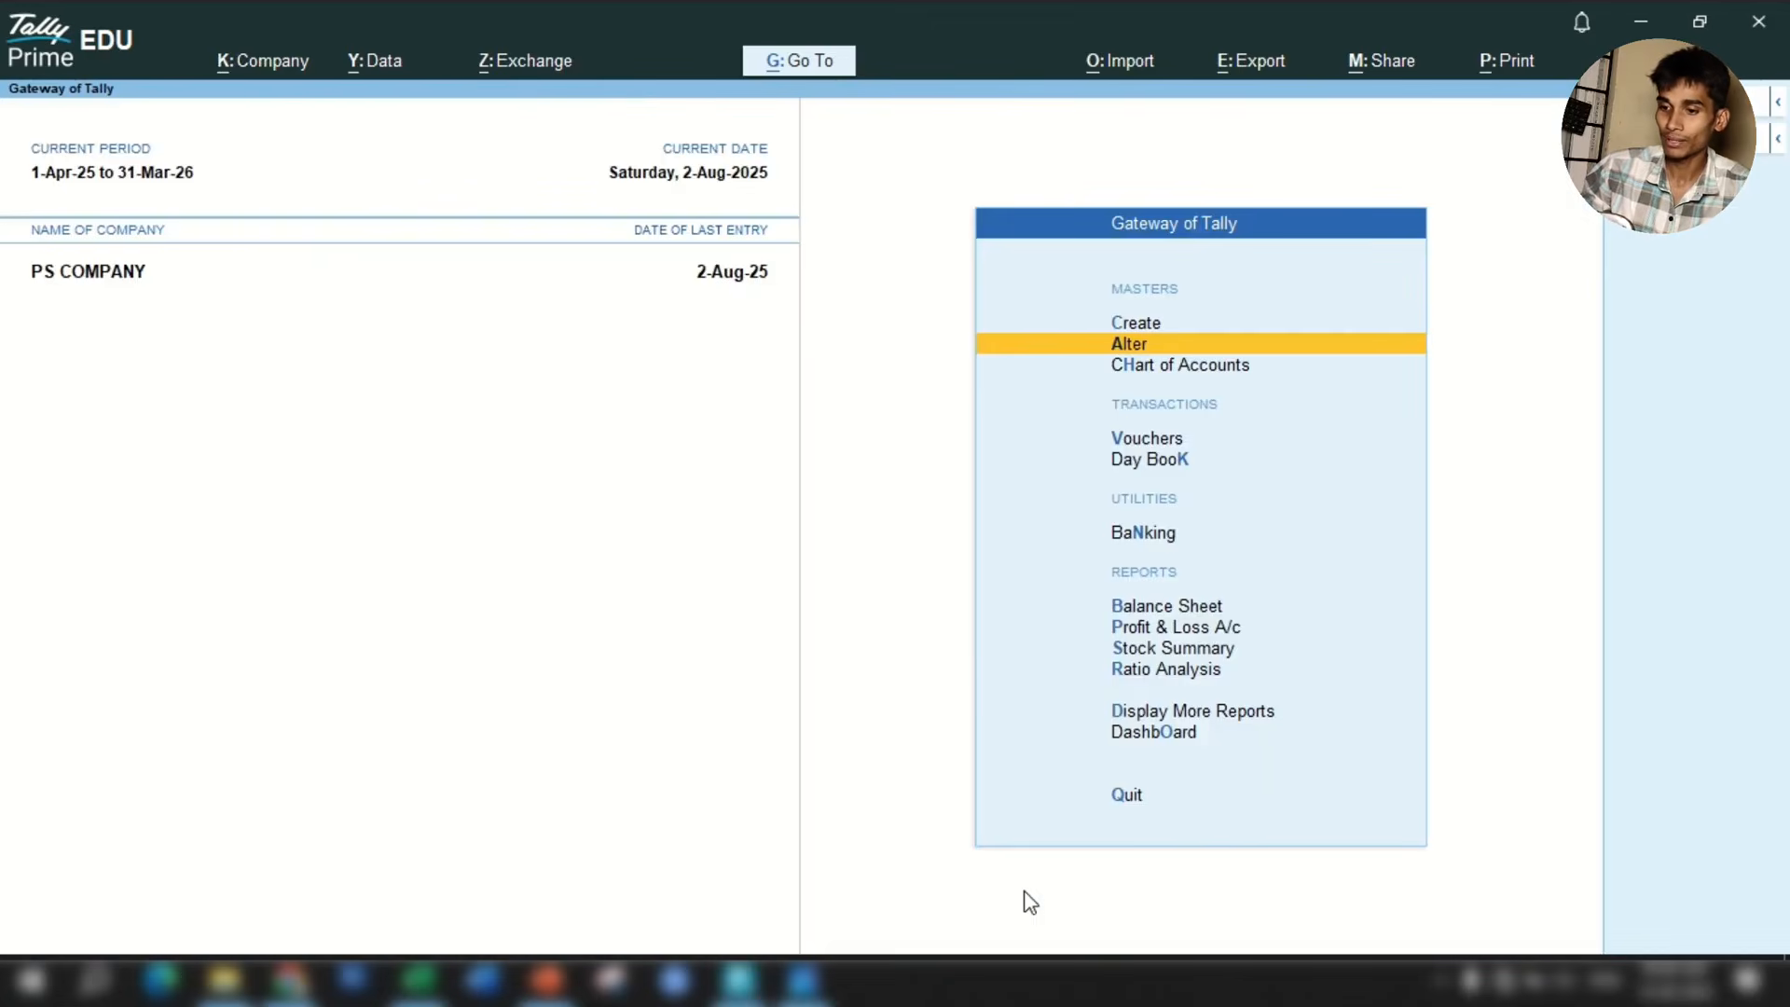
pyautogui.press('Escape')
pyautogui.press('Escape')
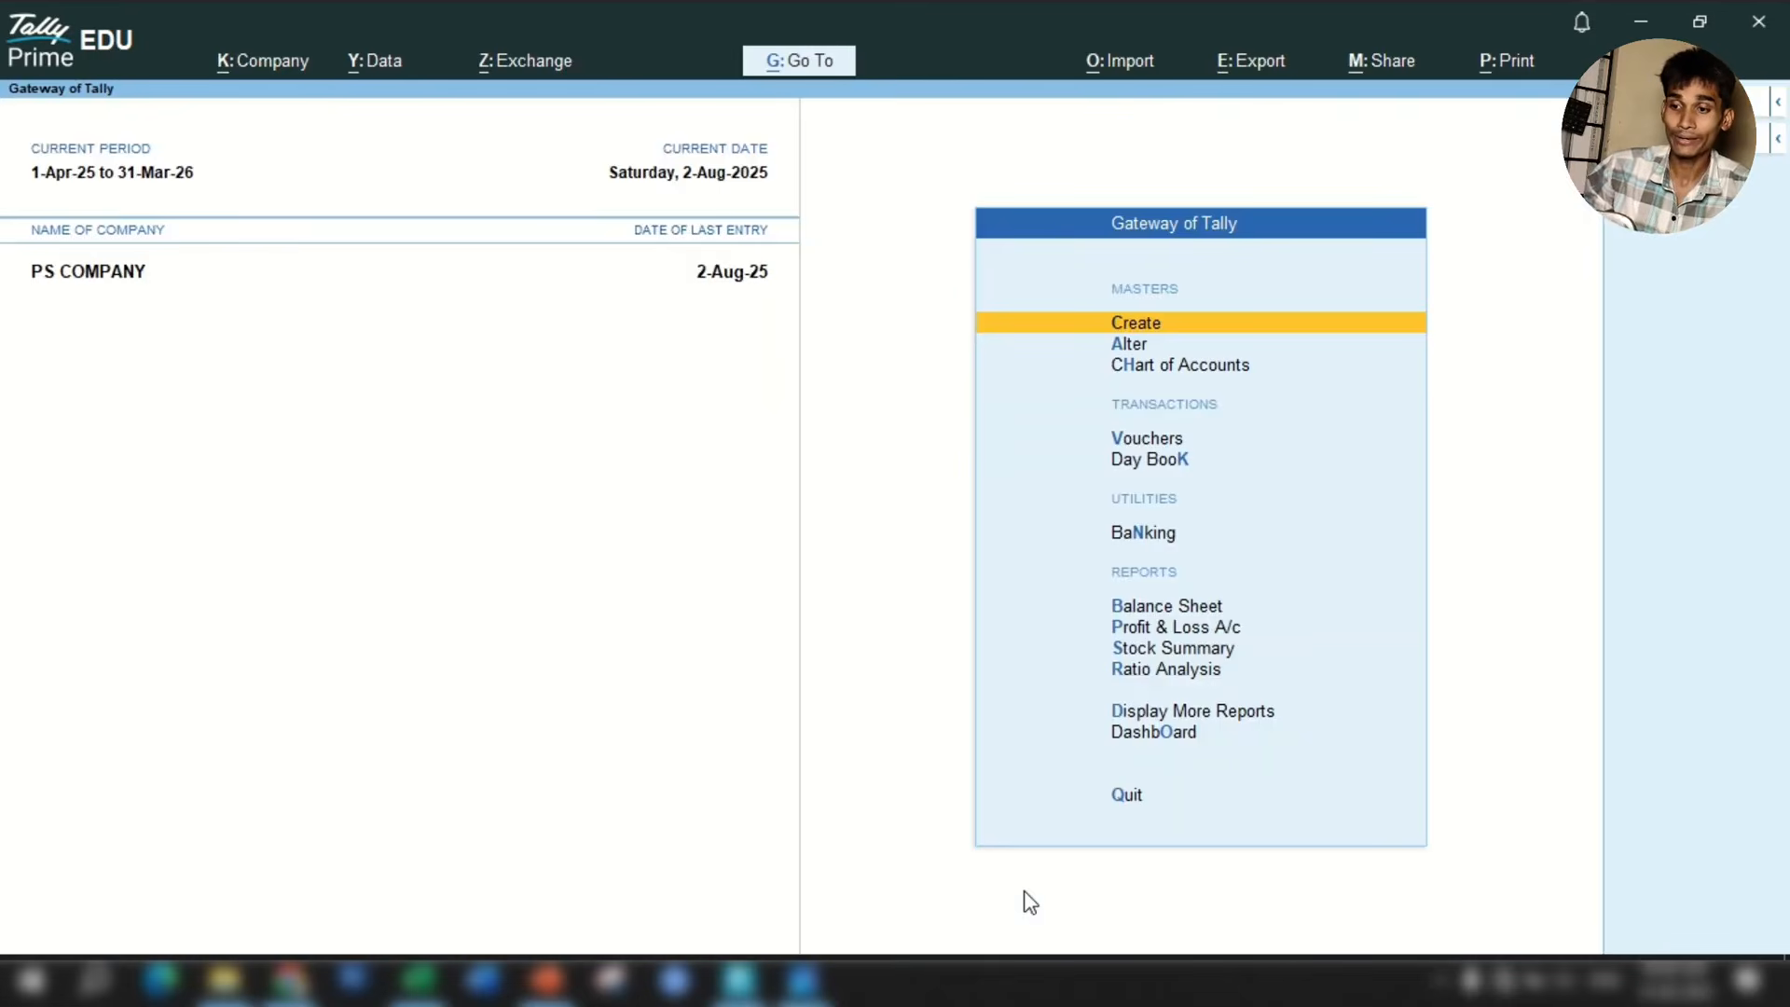
# Open accounting voucher creation from the Gateway of Tally.
pyautogui.press('Down')
pyautogui.press('Down')
pyautogui.press('Down')
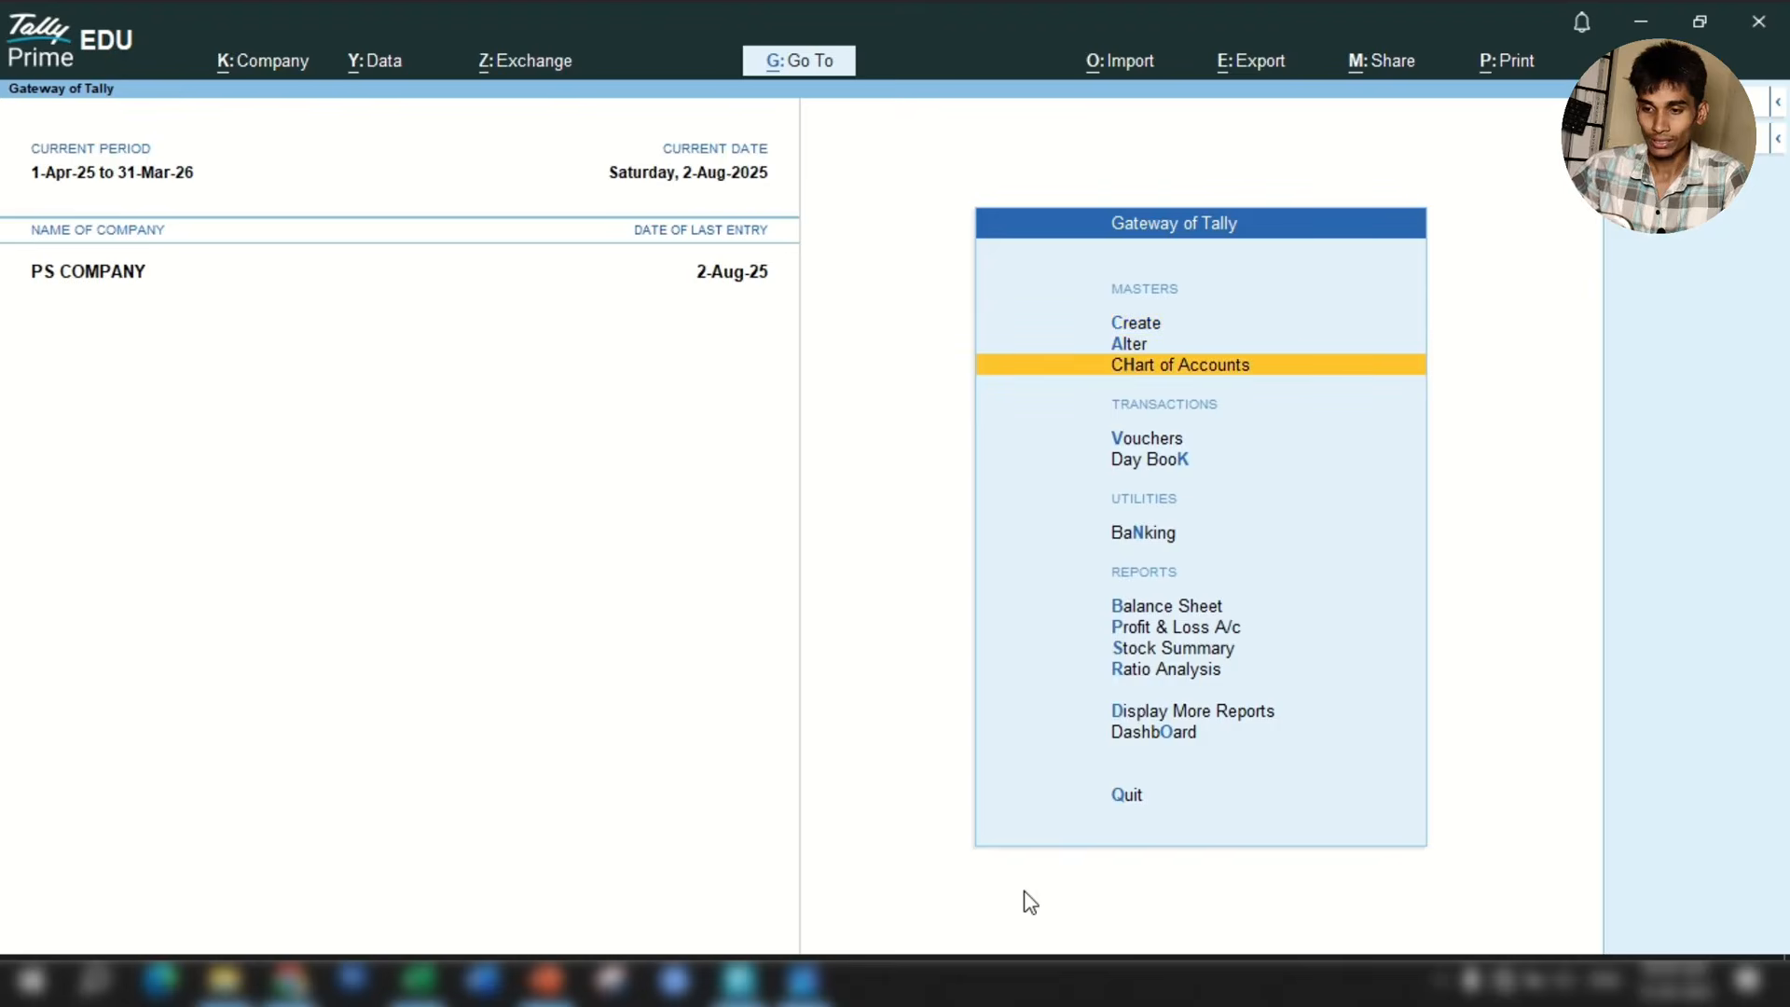
pyautogui.press('Return')
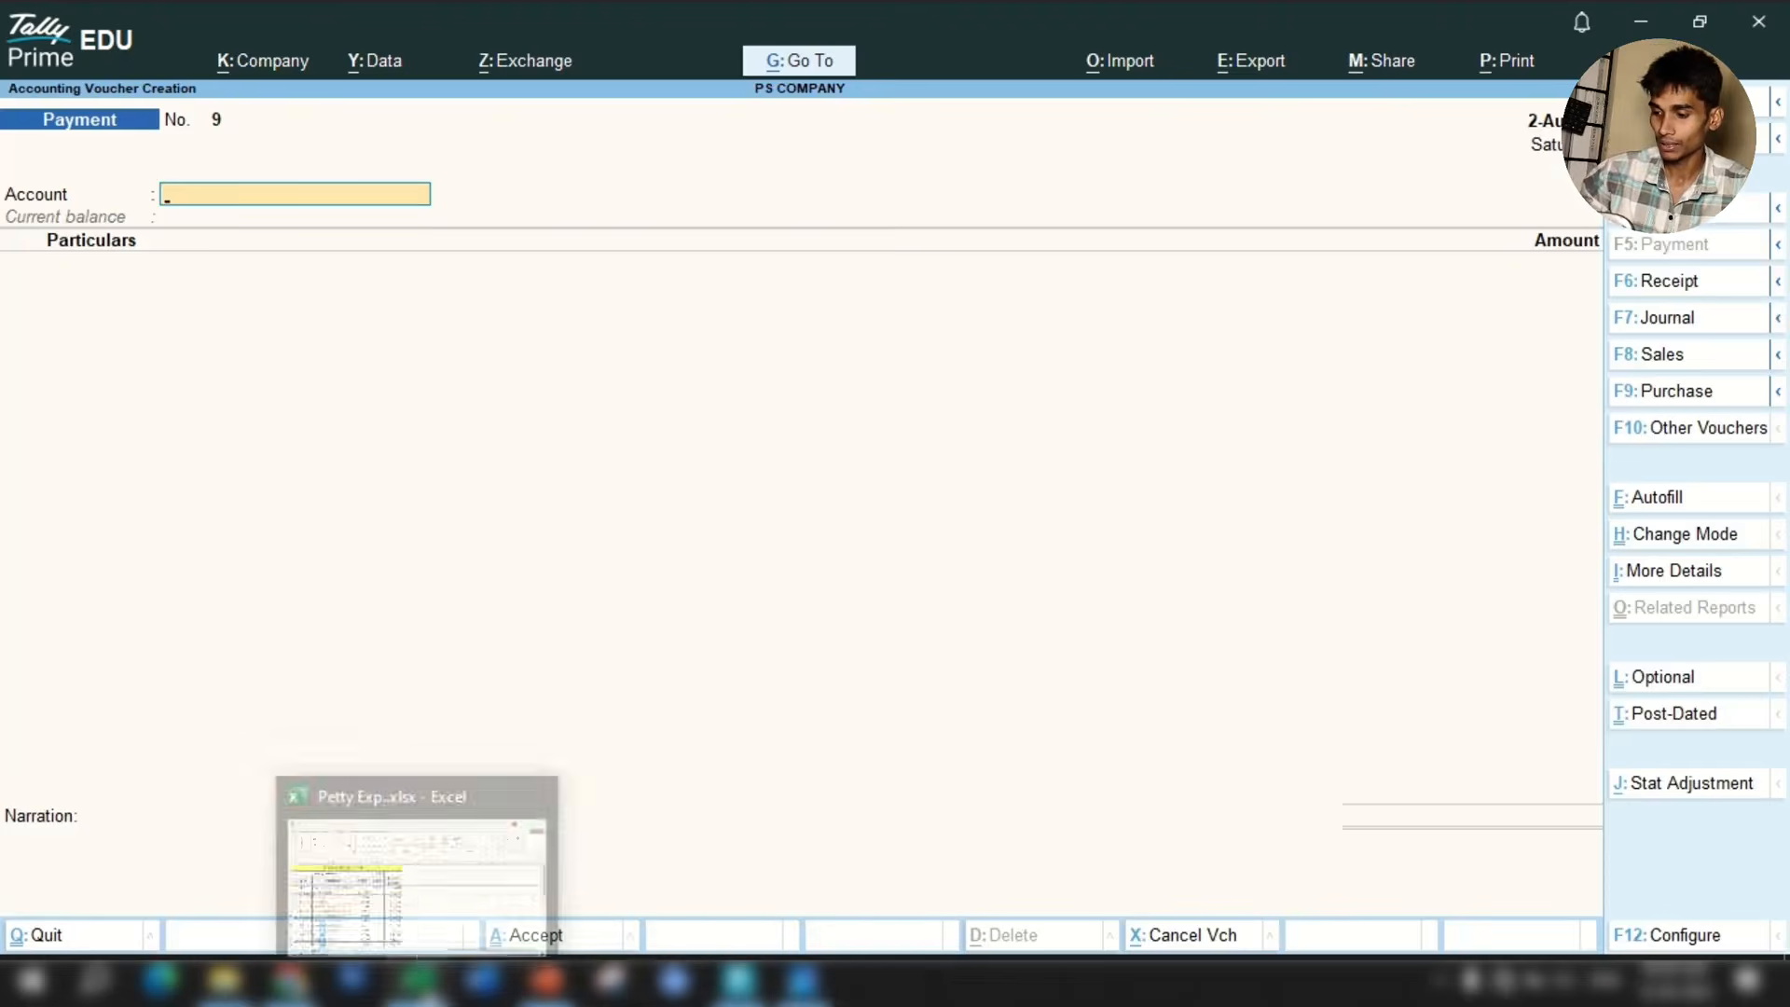
# Switch to the Petty Exp. workbook in Excel, check the date of the bank cash withdrawal entry, and return to TallyPrime.
pyautogui.click(417, 979)
pyautogui.click(232, 473)
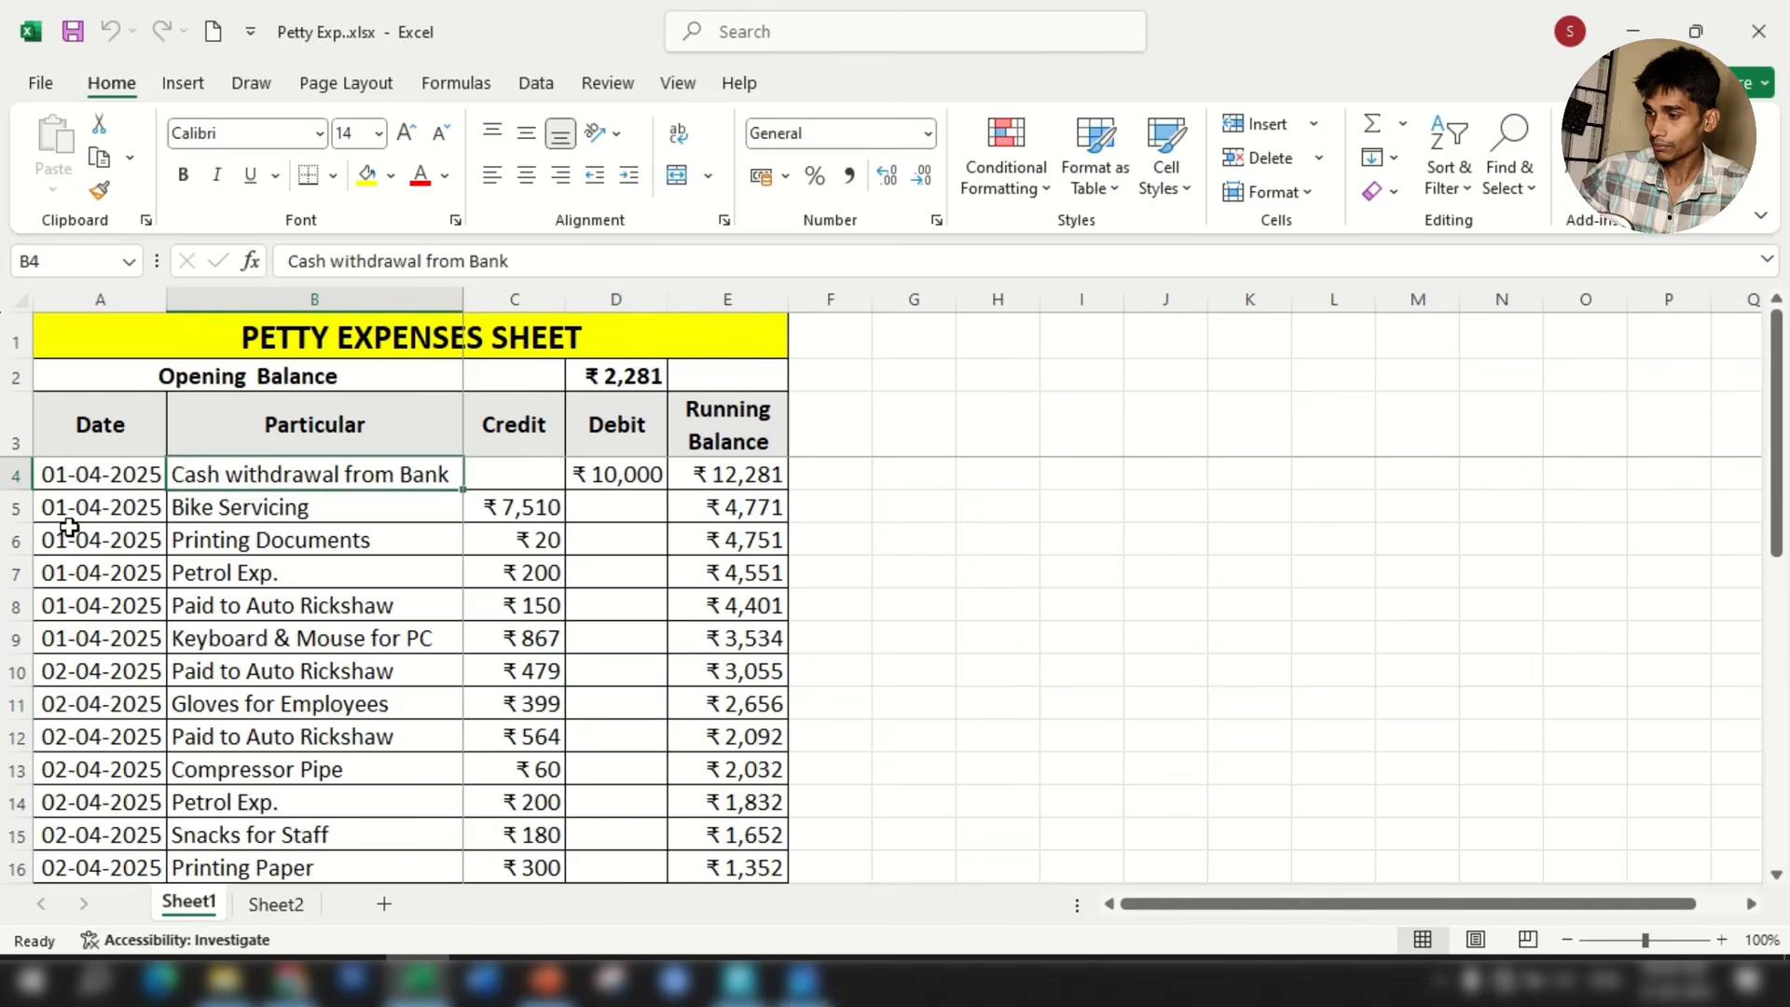
pyautogui.click(107, 478)
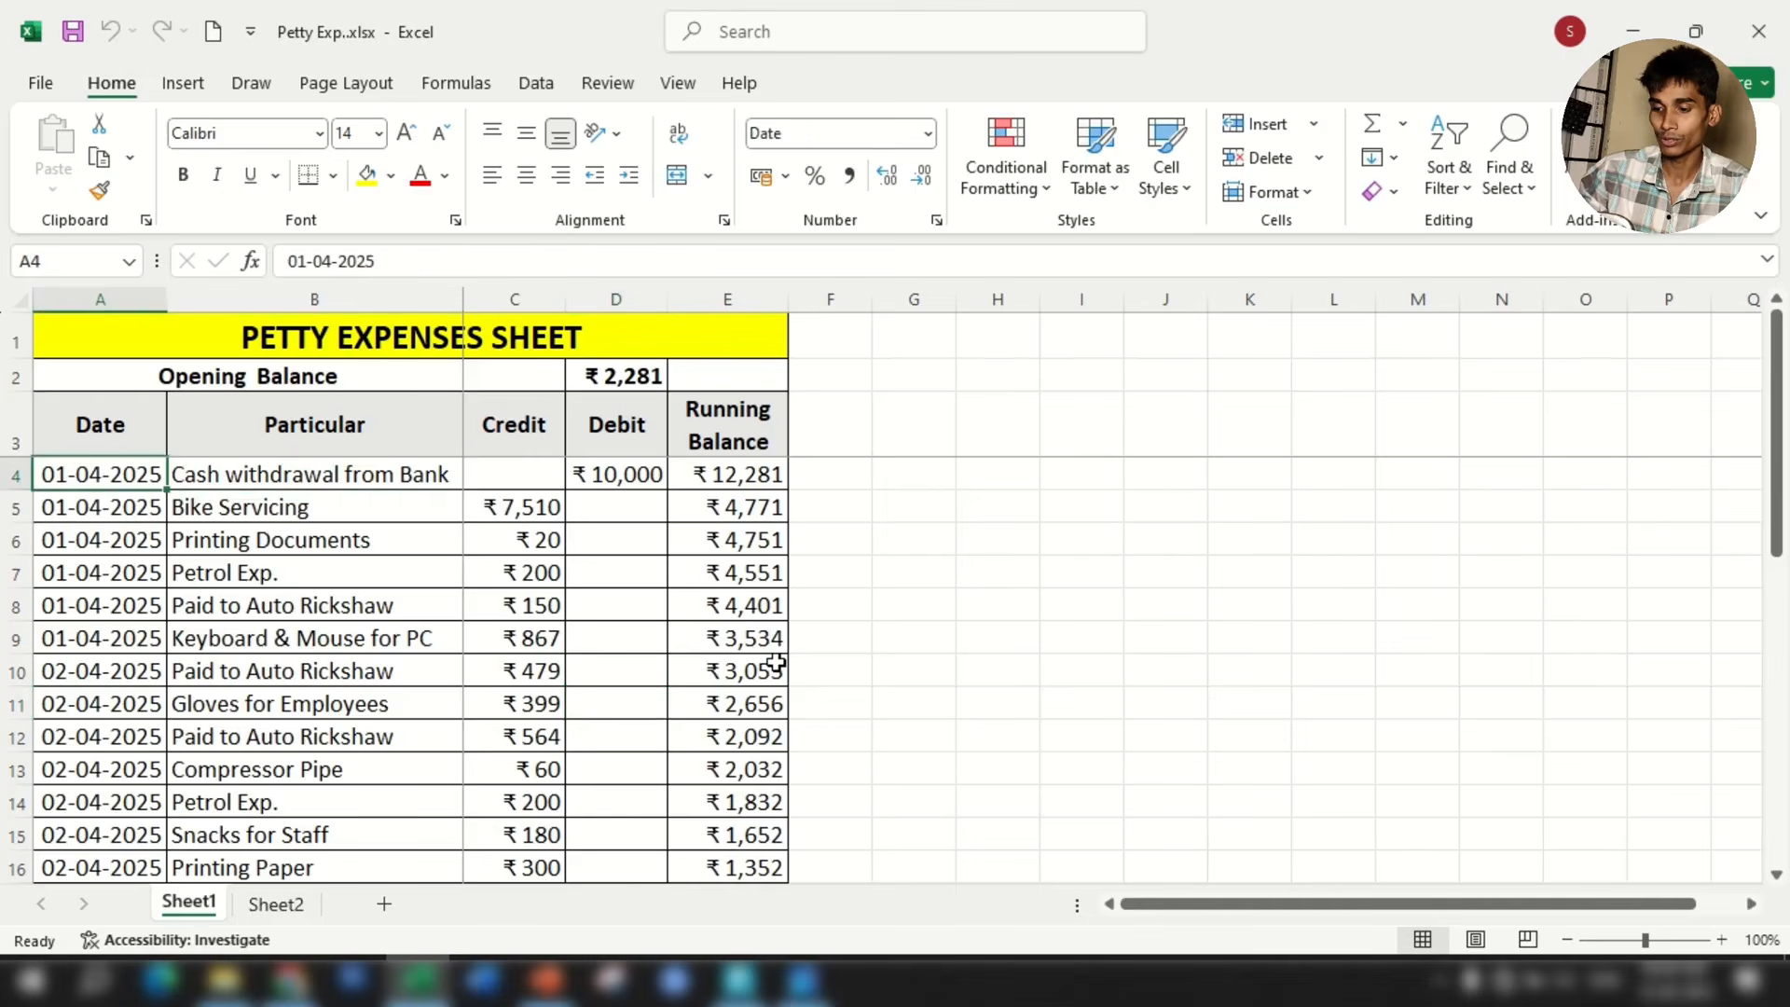
pyautogui.click(738, 978)
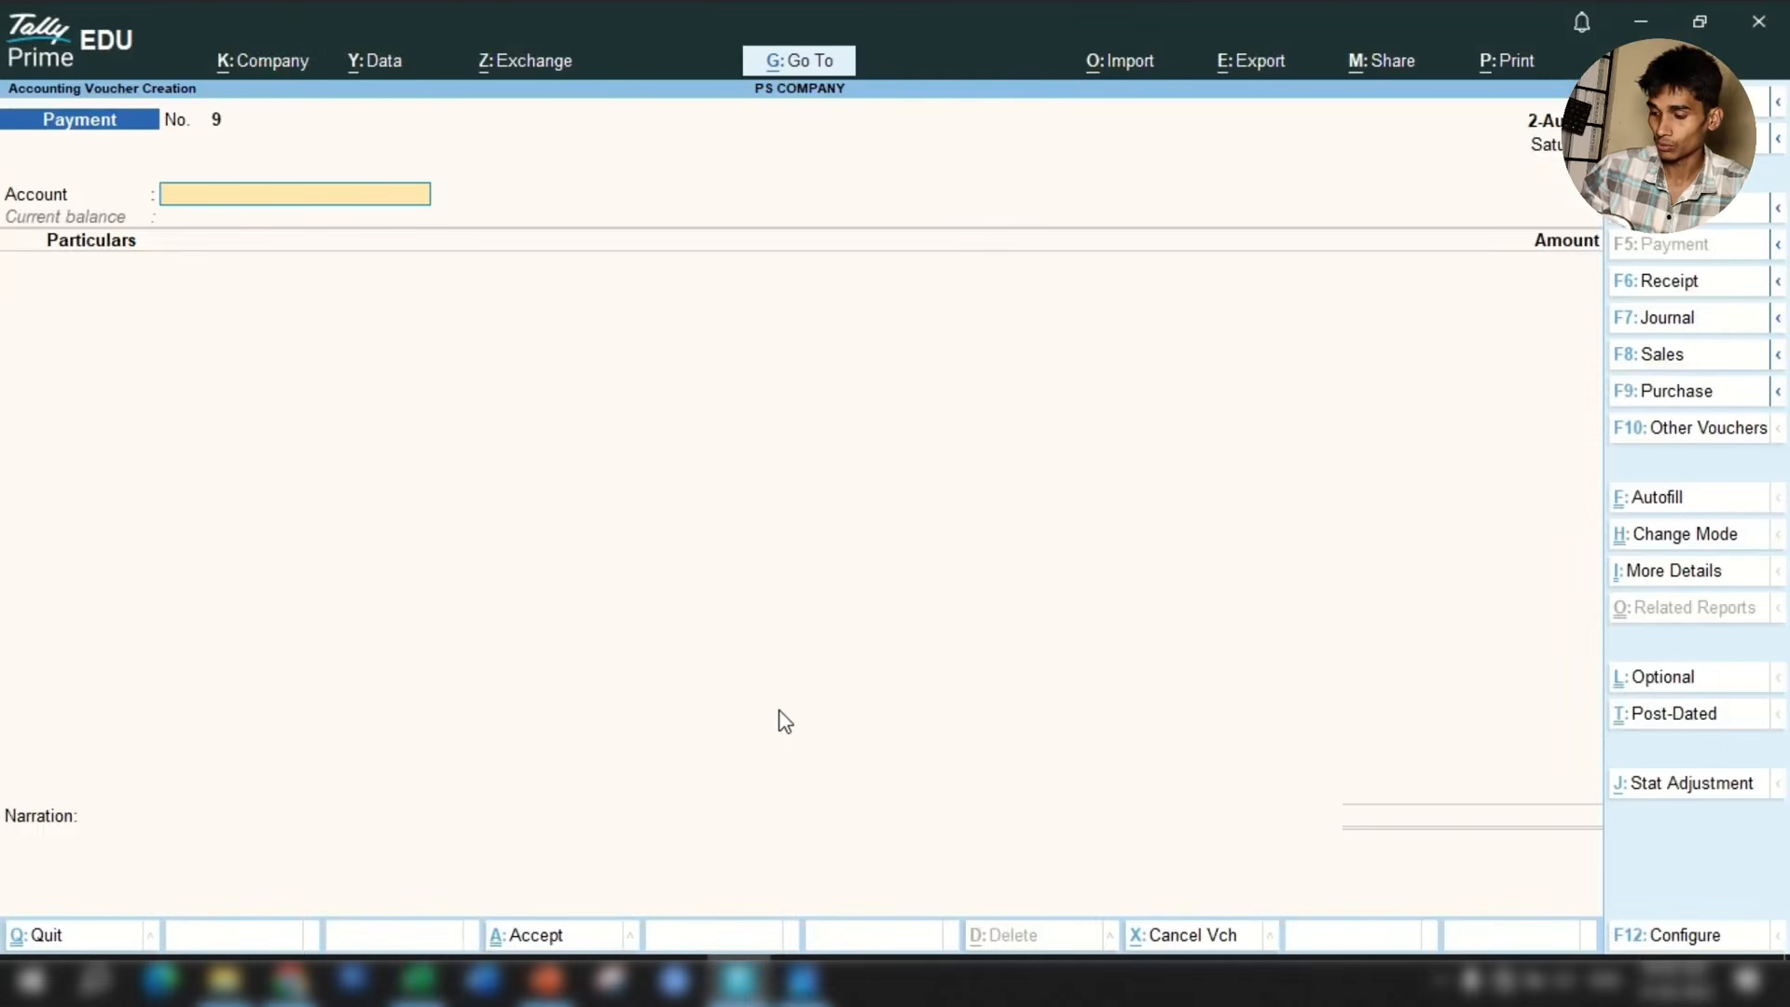
# Set the voucher date to 1-4.
pyautogui.press('F2')
pyautogui.write('1-4')
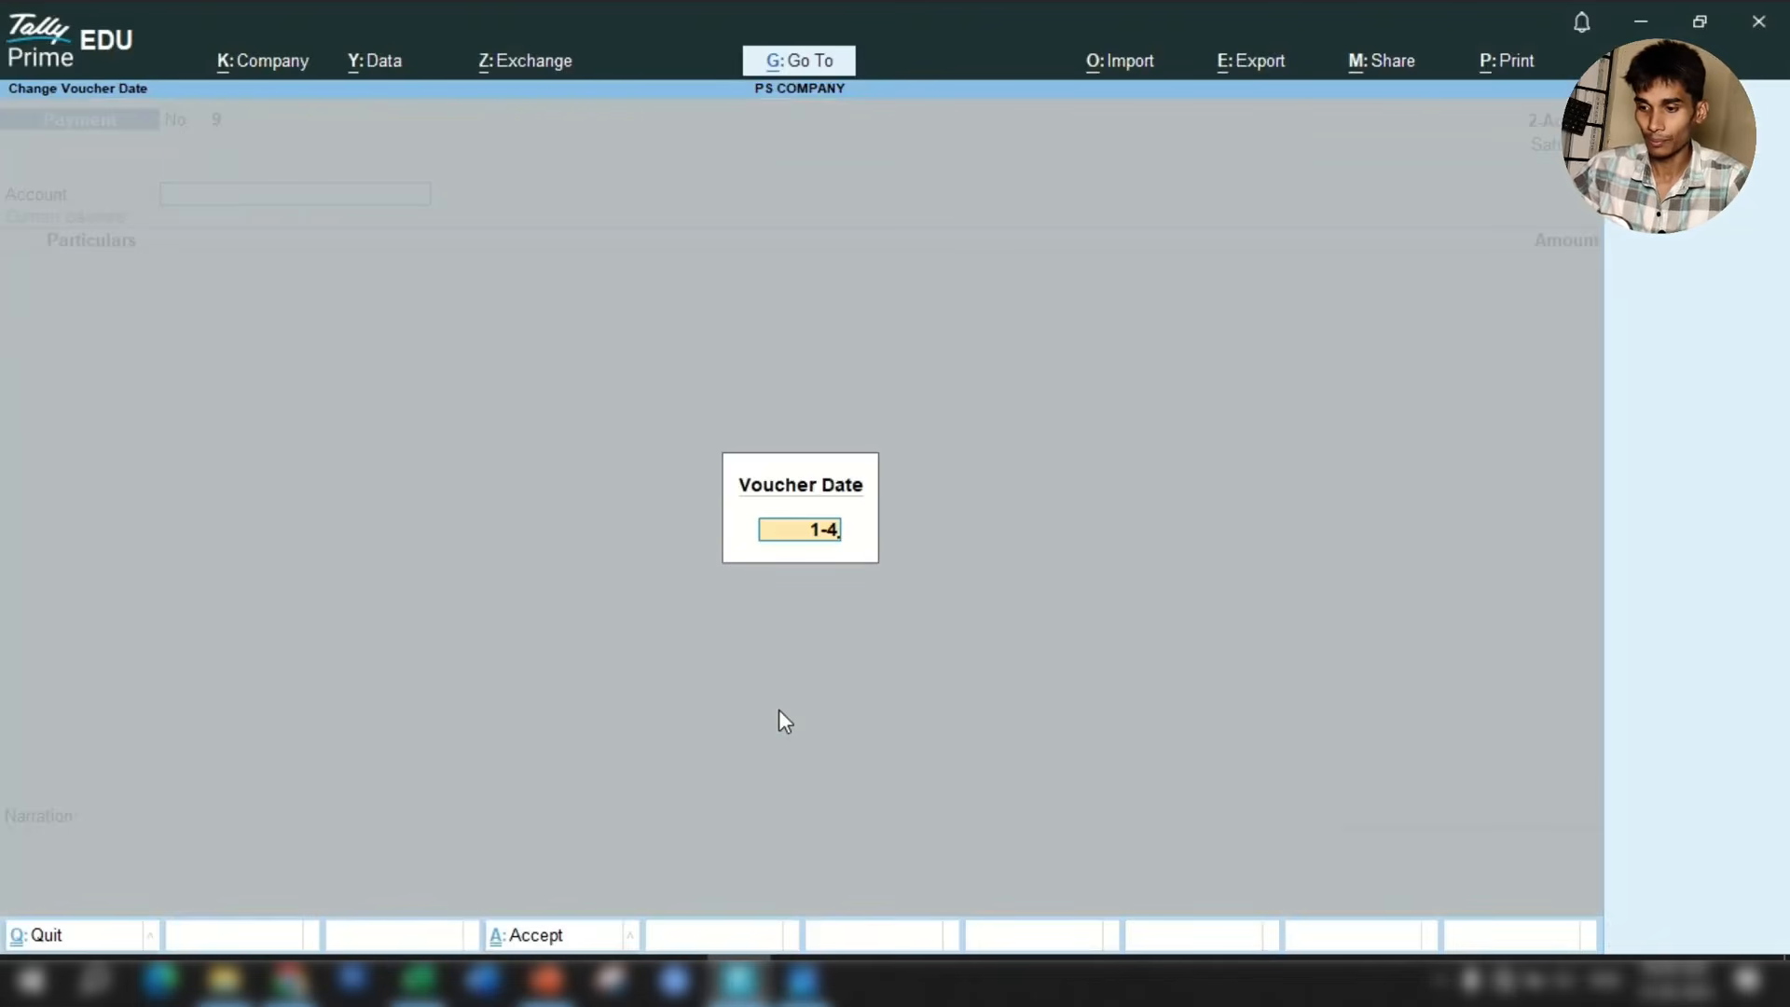
pyautogui.press('Return')
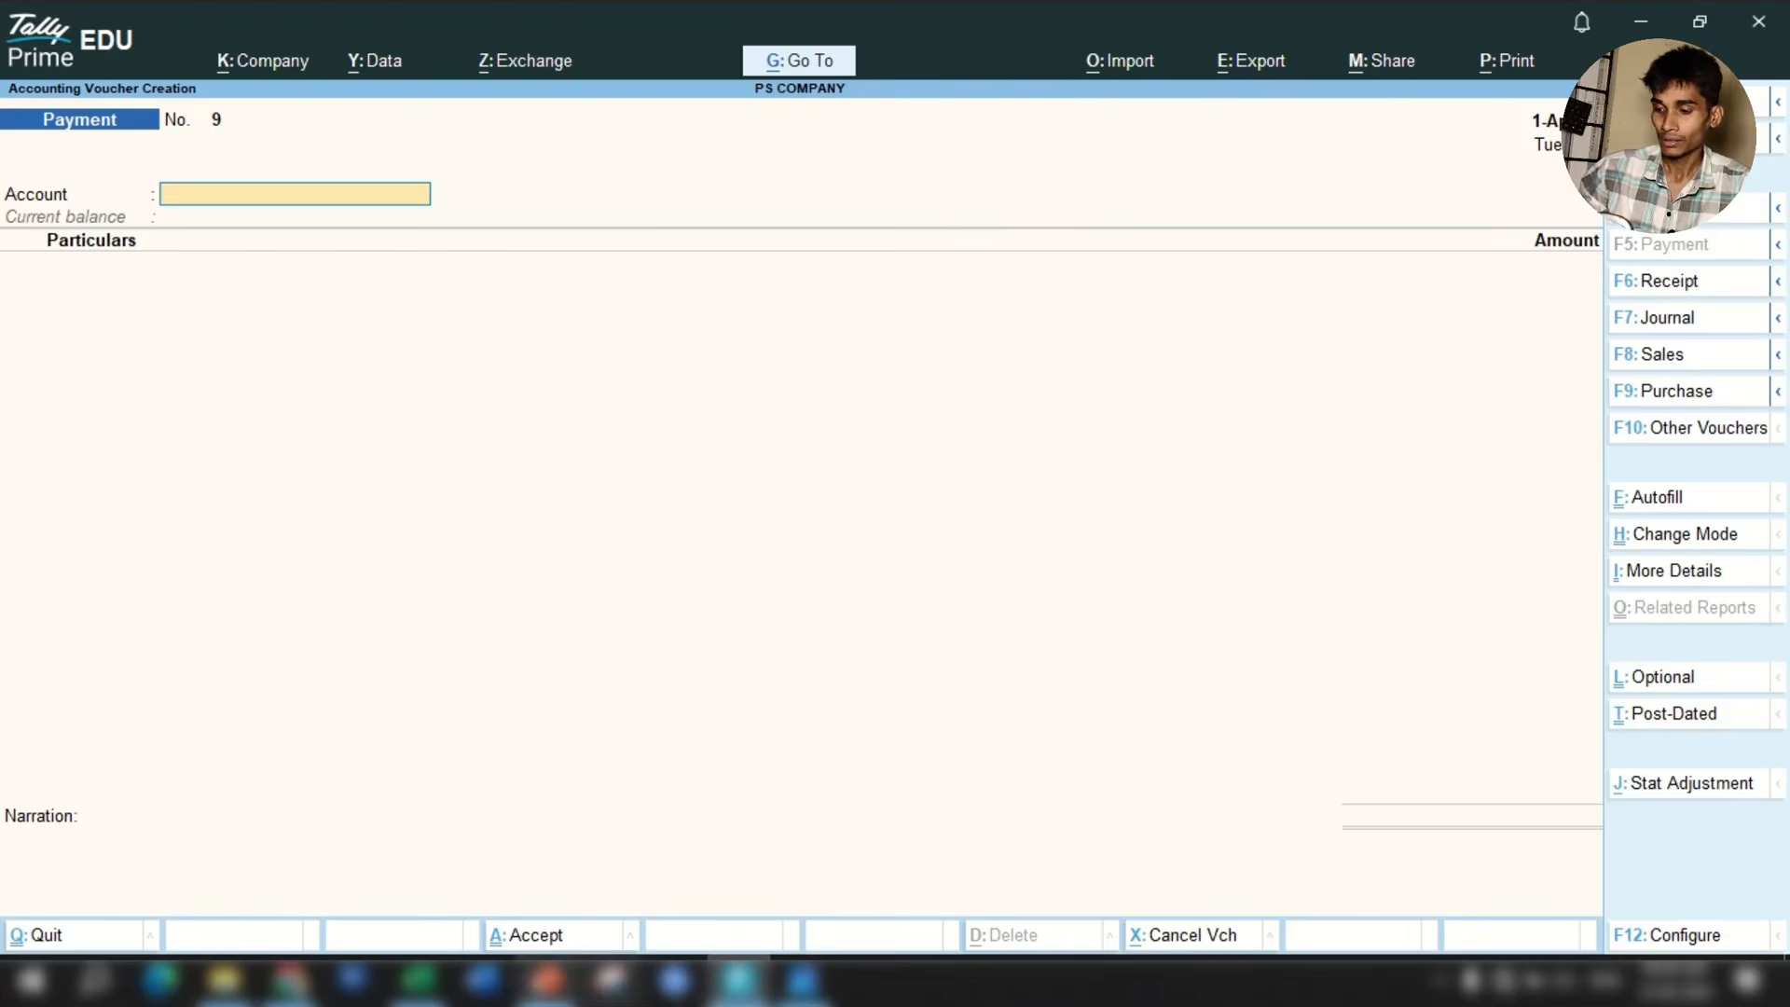
# Switch to the Petty Exp. workbook in Excel, check the cash withdrawal row's credit and debit columns, and return to TallyPrime.
pyautogui.hotkey('alt', 'Tab')
pyautogui.click(492, 475)
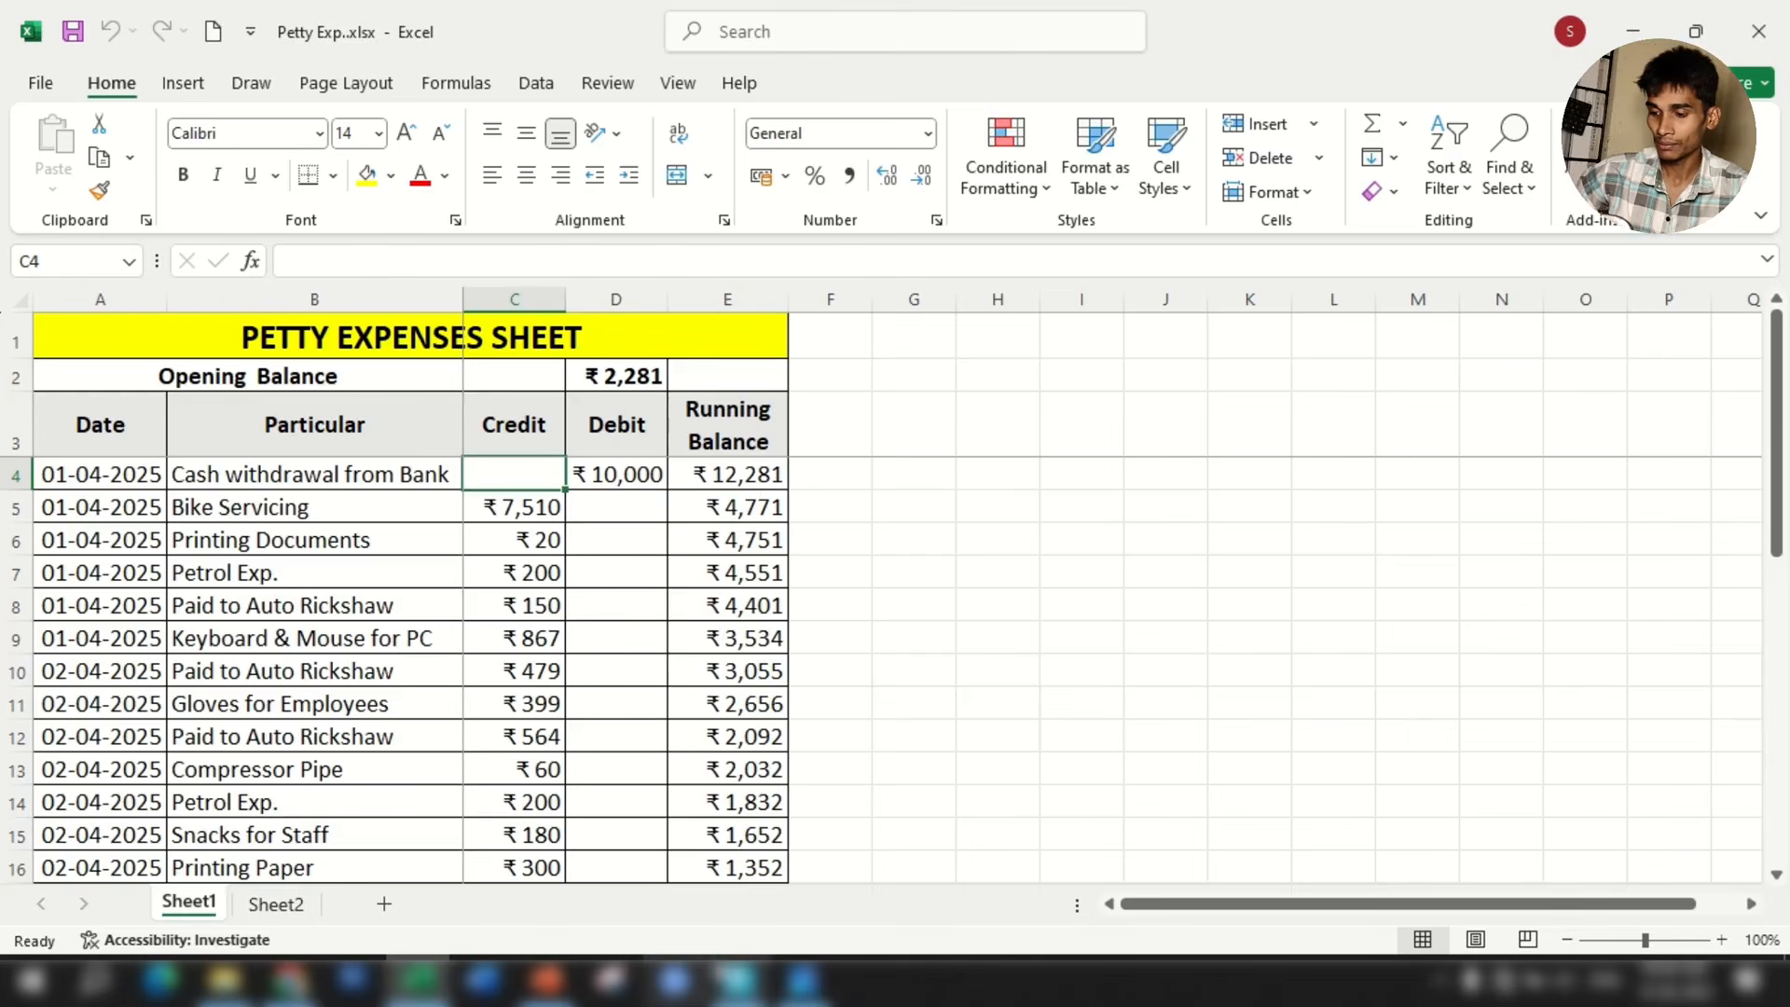
pyautogui.click(739, 981)
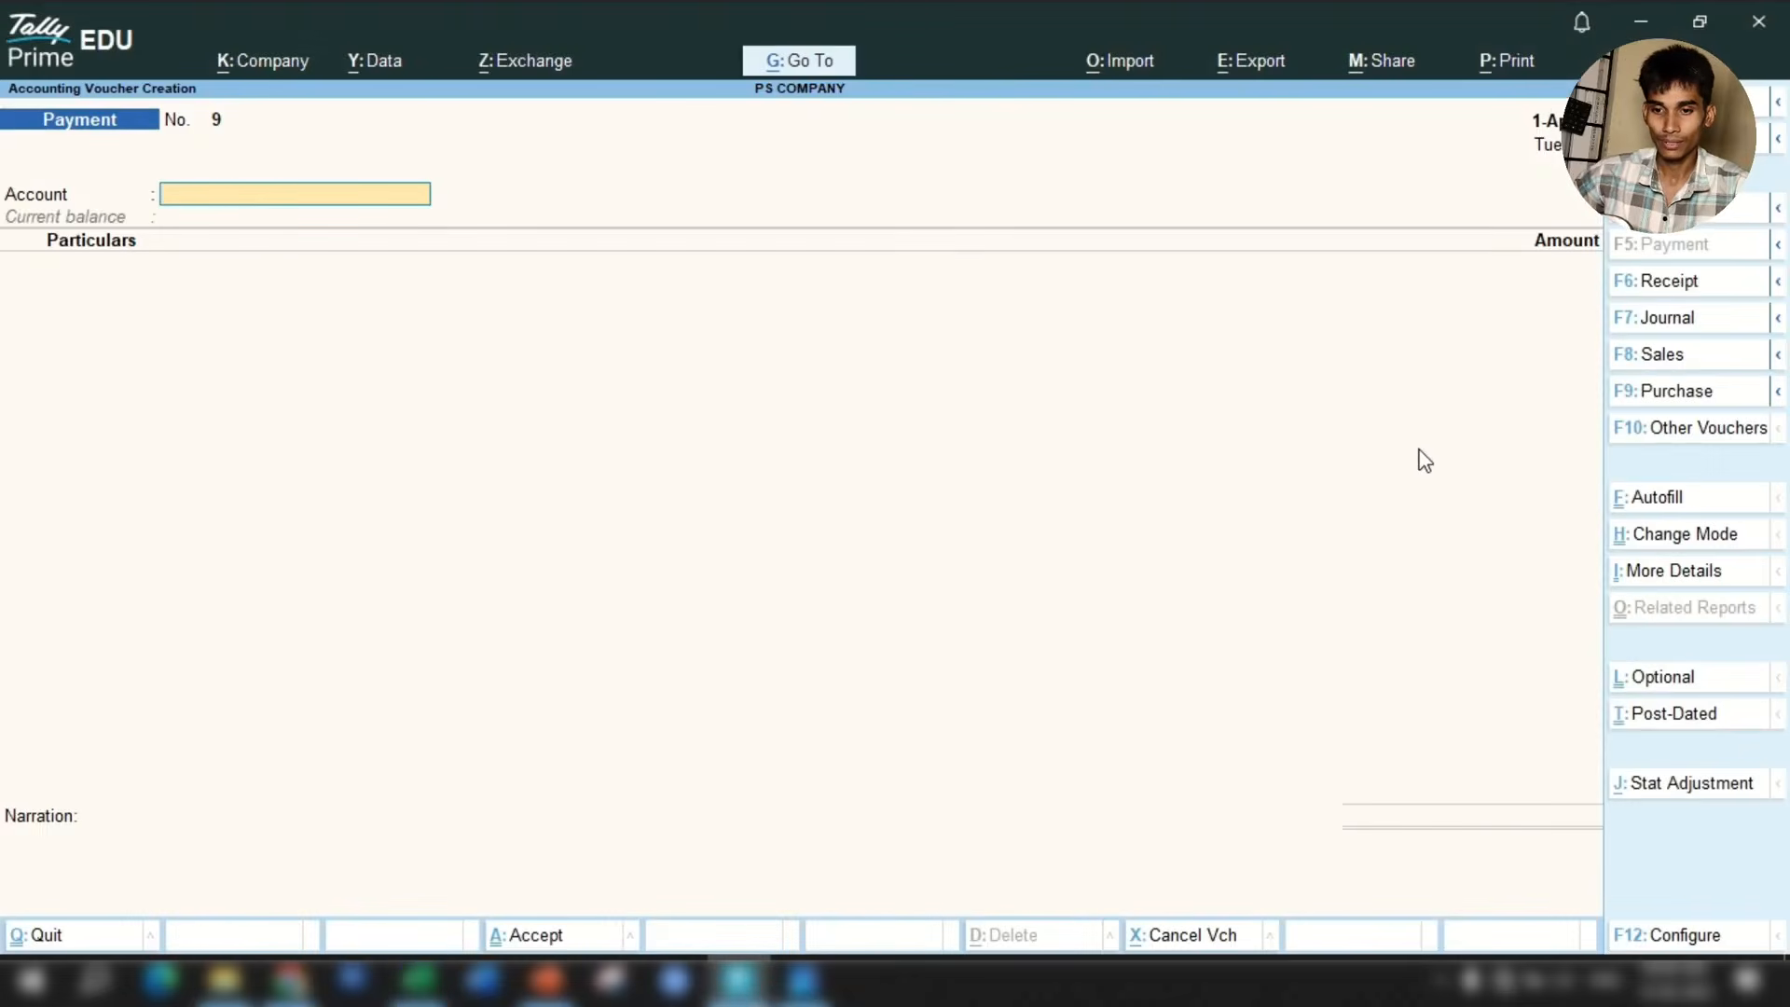
# Change the voucher type to Contra and choose Petty Cash 2 as its account.
pyautogui.press('F4')
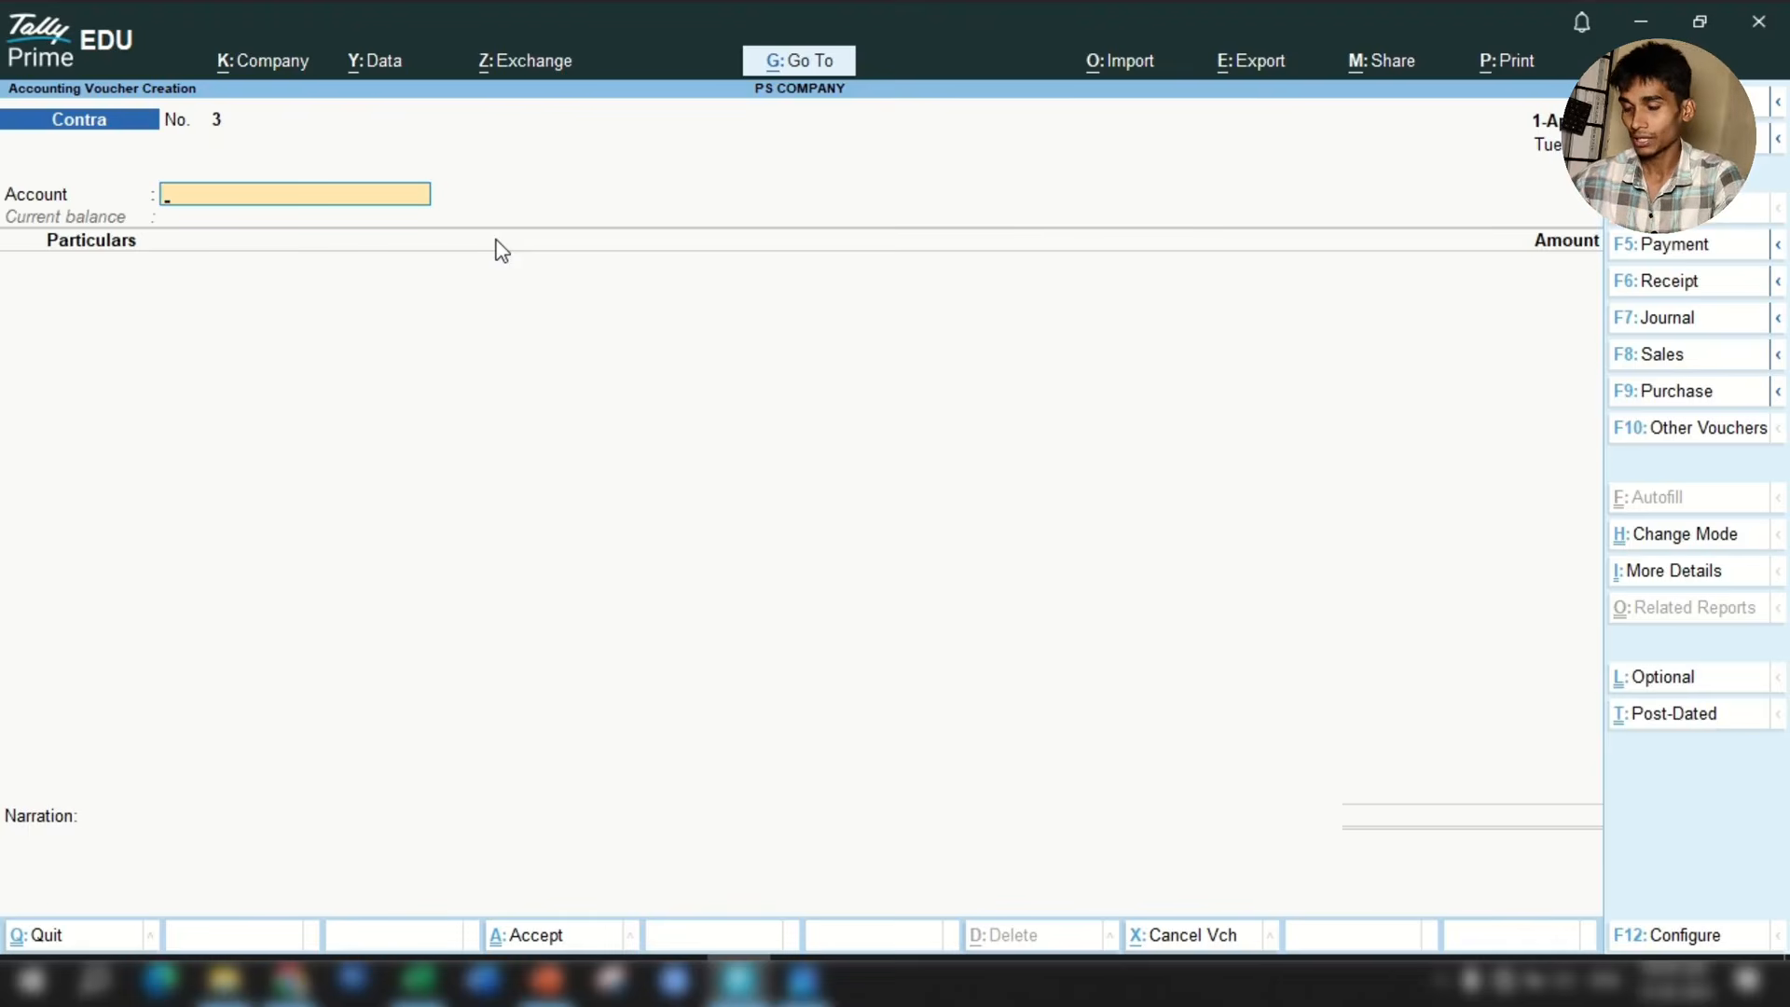
pyautogui.write('Cash')
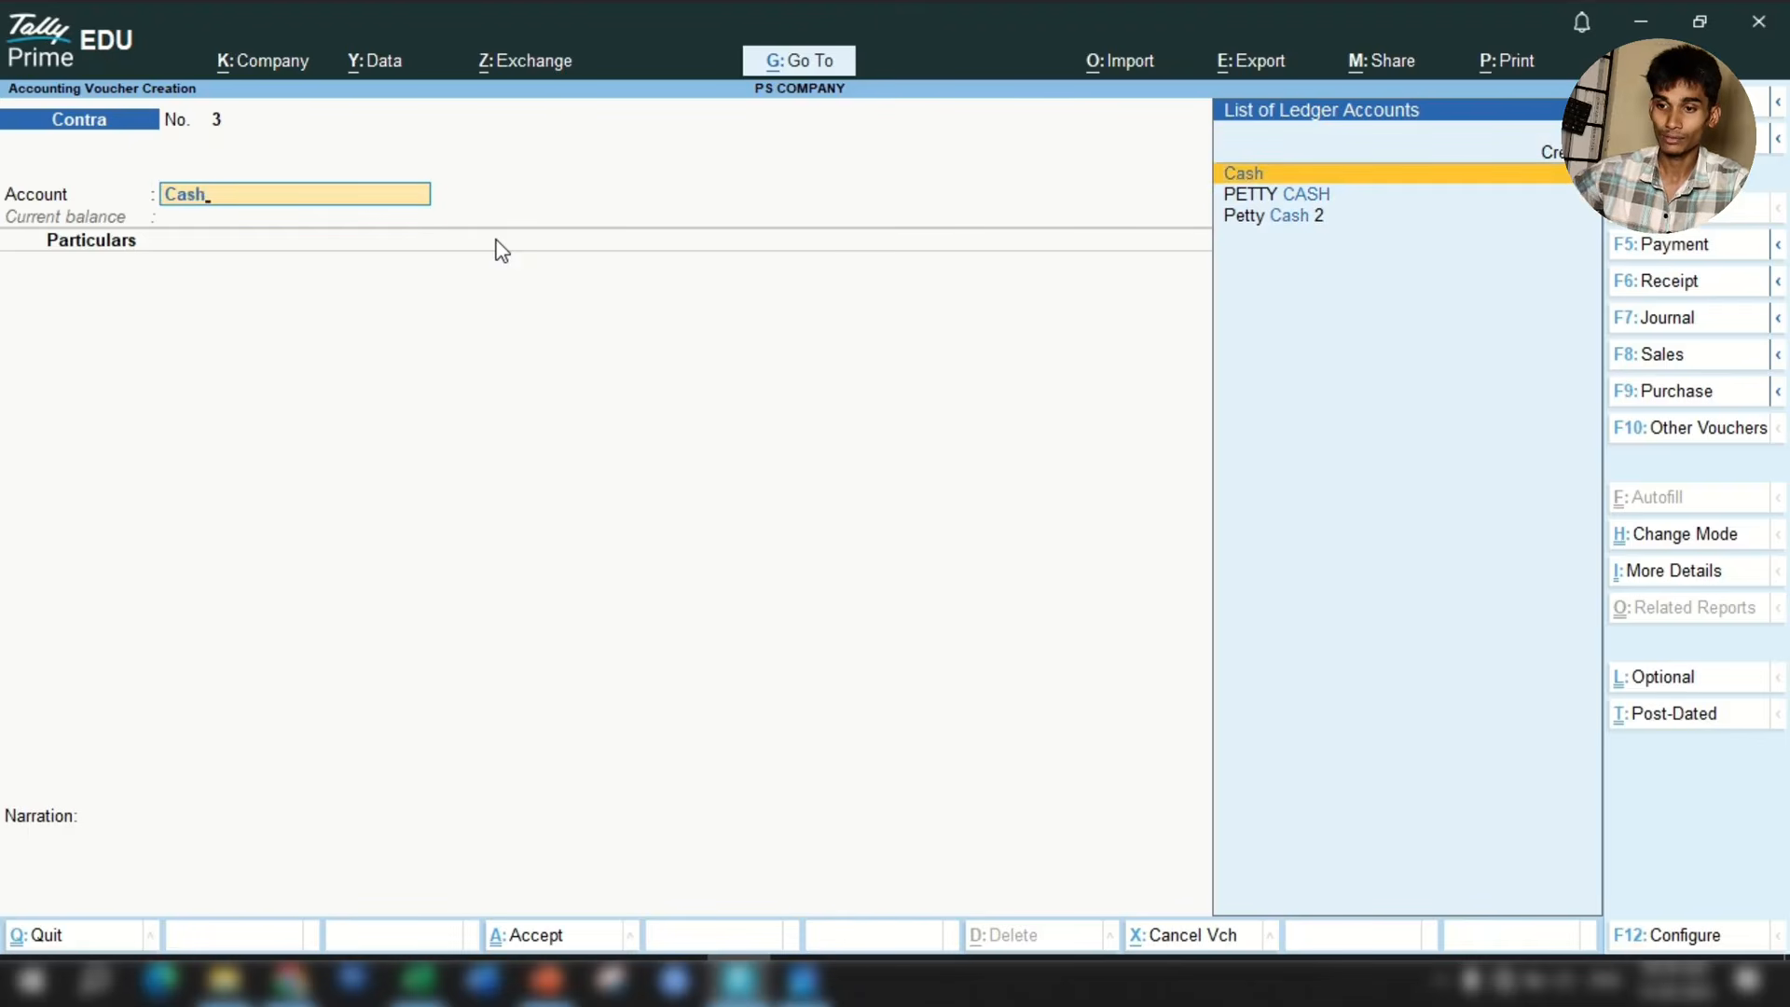
pyautogui.press('Down')
pyautogui.press('Down')
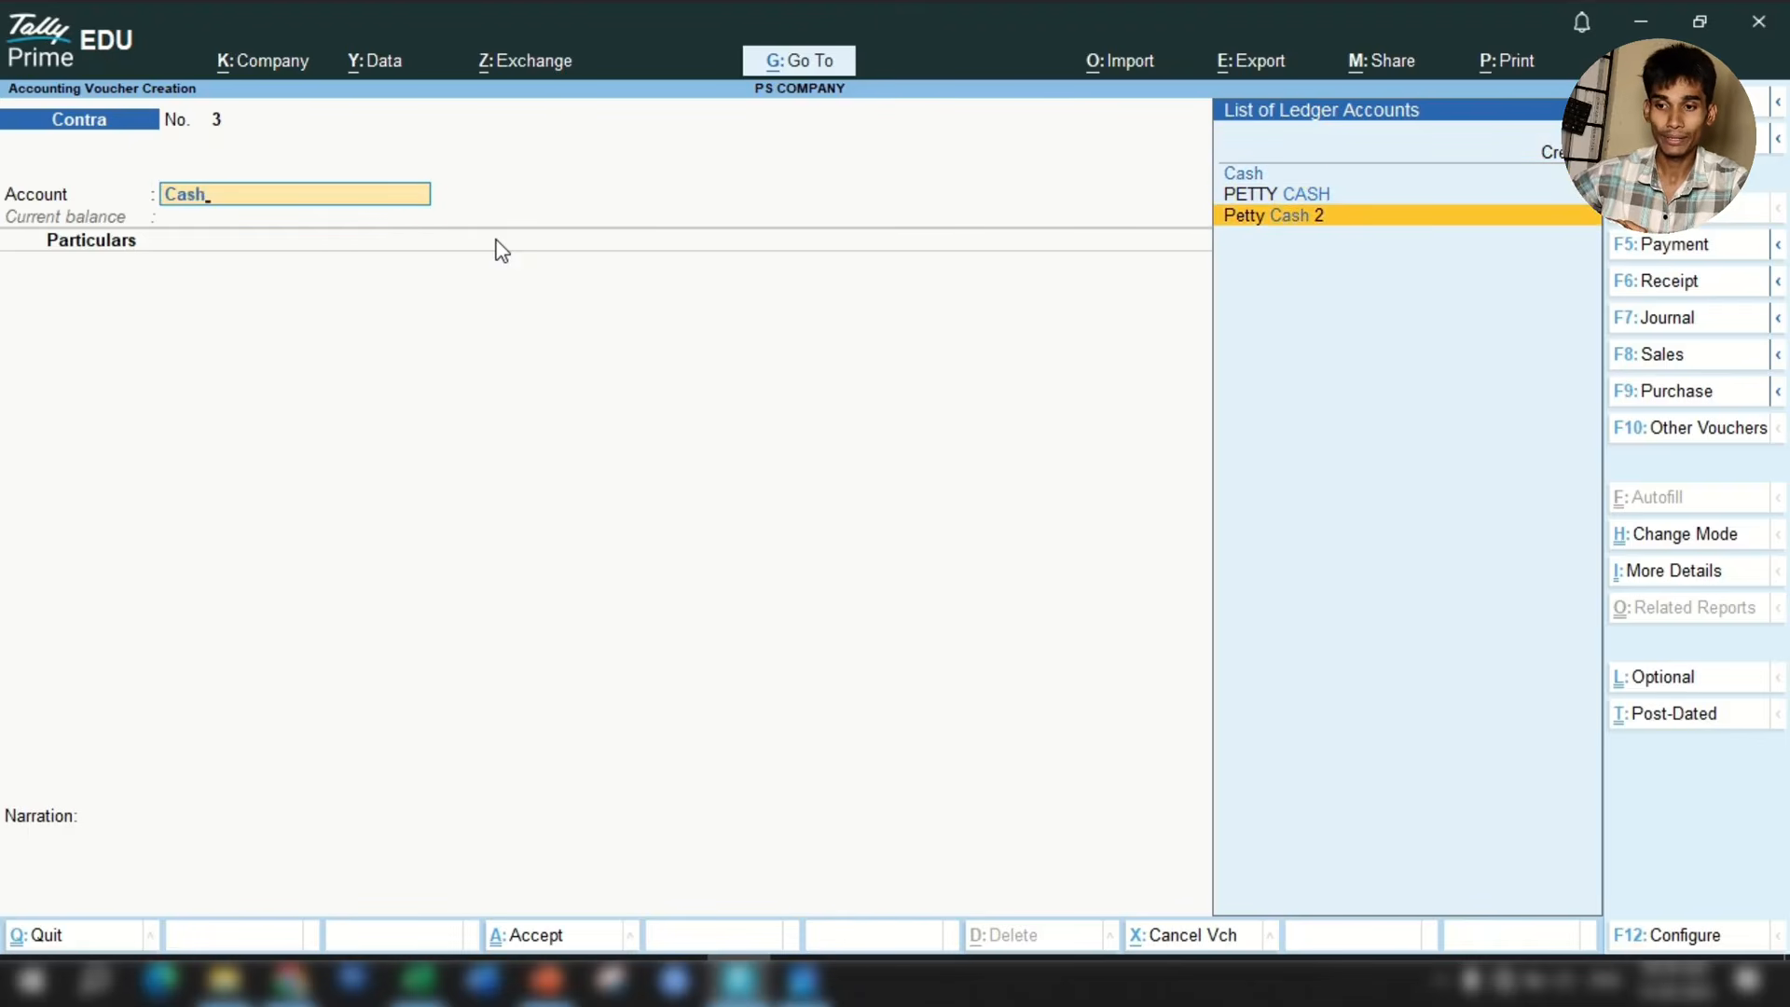
pyautogui.press('Return')
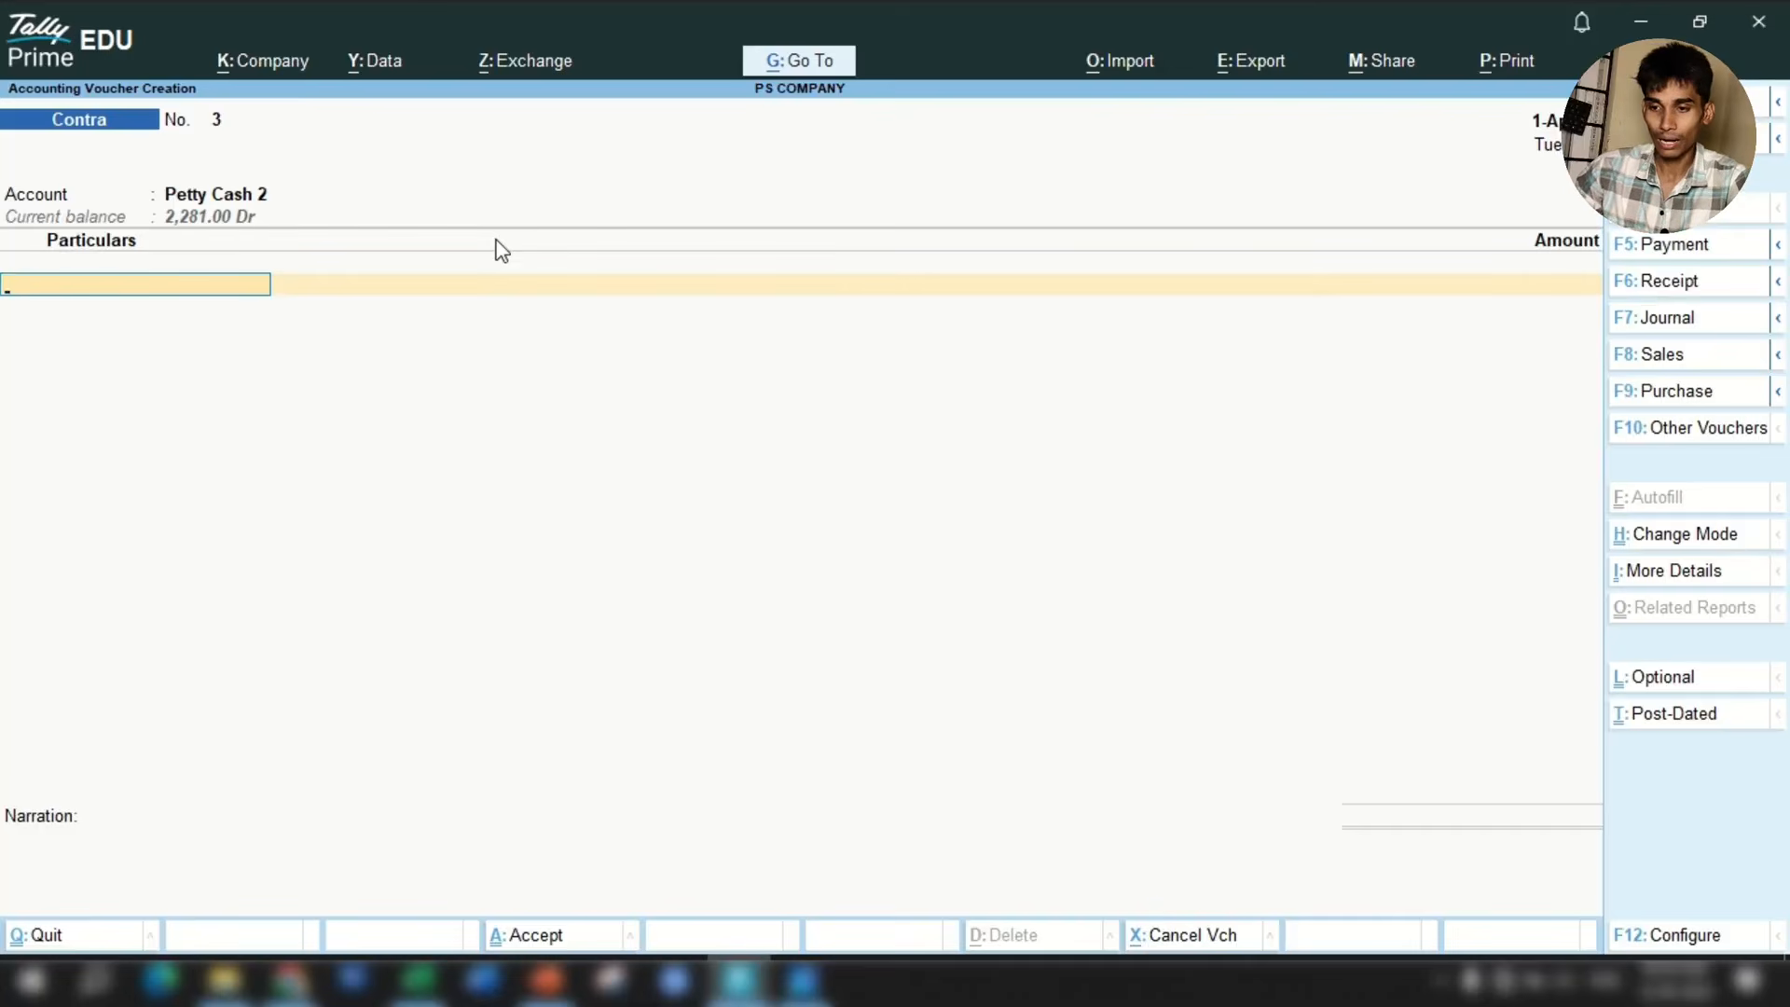
# Add HDFC BANK to the contra voucher's particulars with an amount of 10,000, checking the withdrawal amount in the Excel sheet.
pyautogui.write('Hdfc')
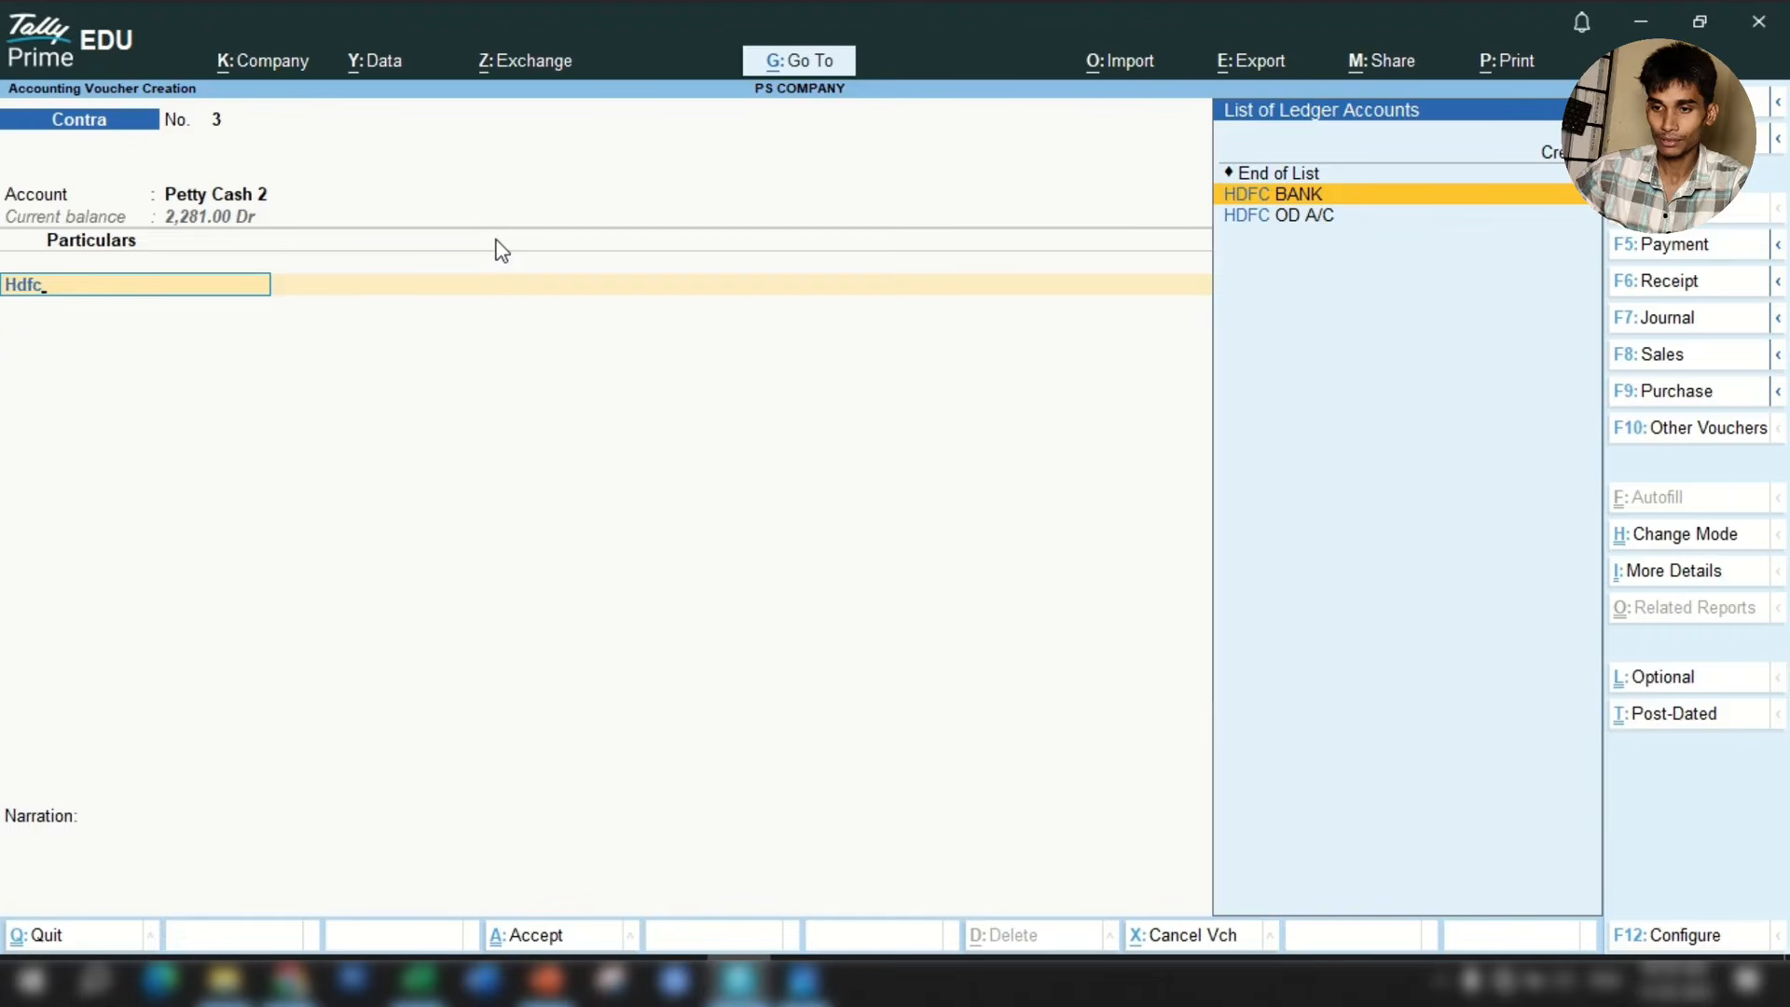
pyautogui.press('Return')
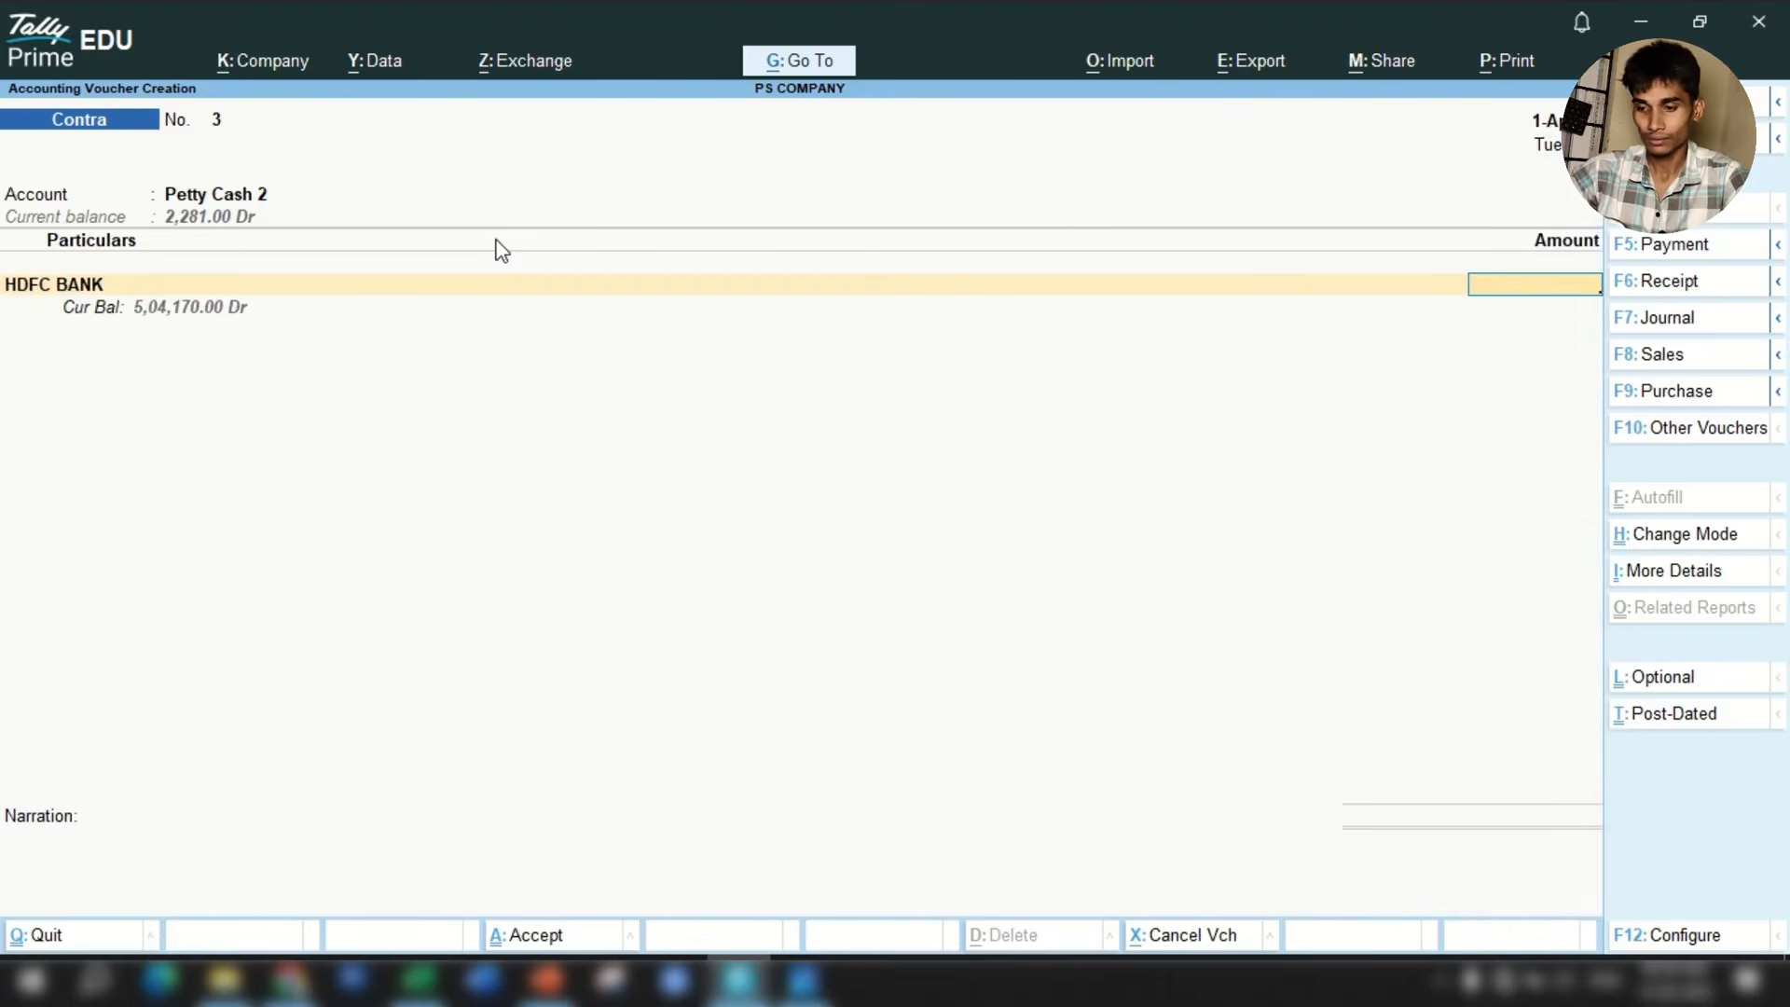
pyautogui.click(420, 981)
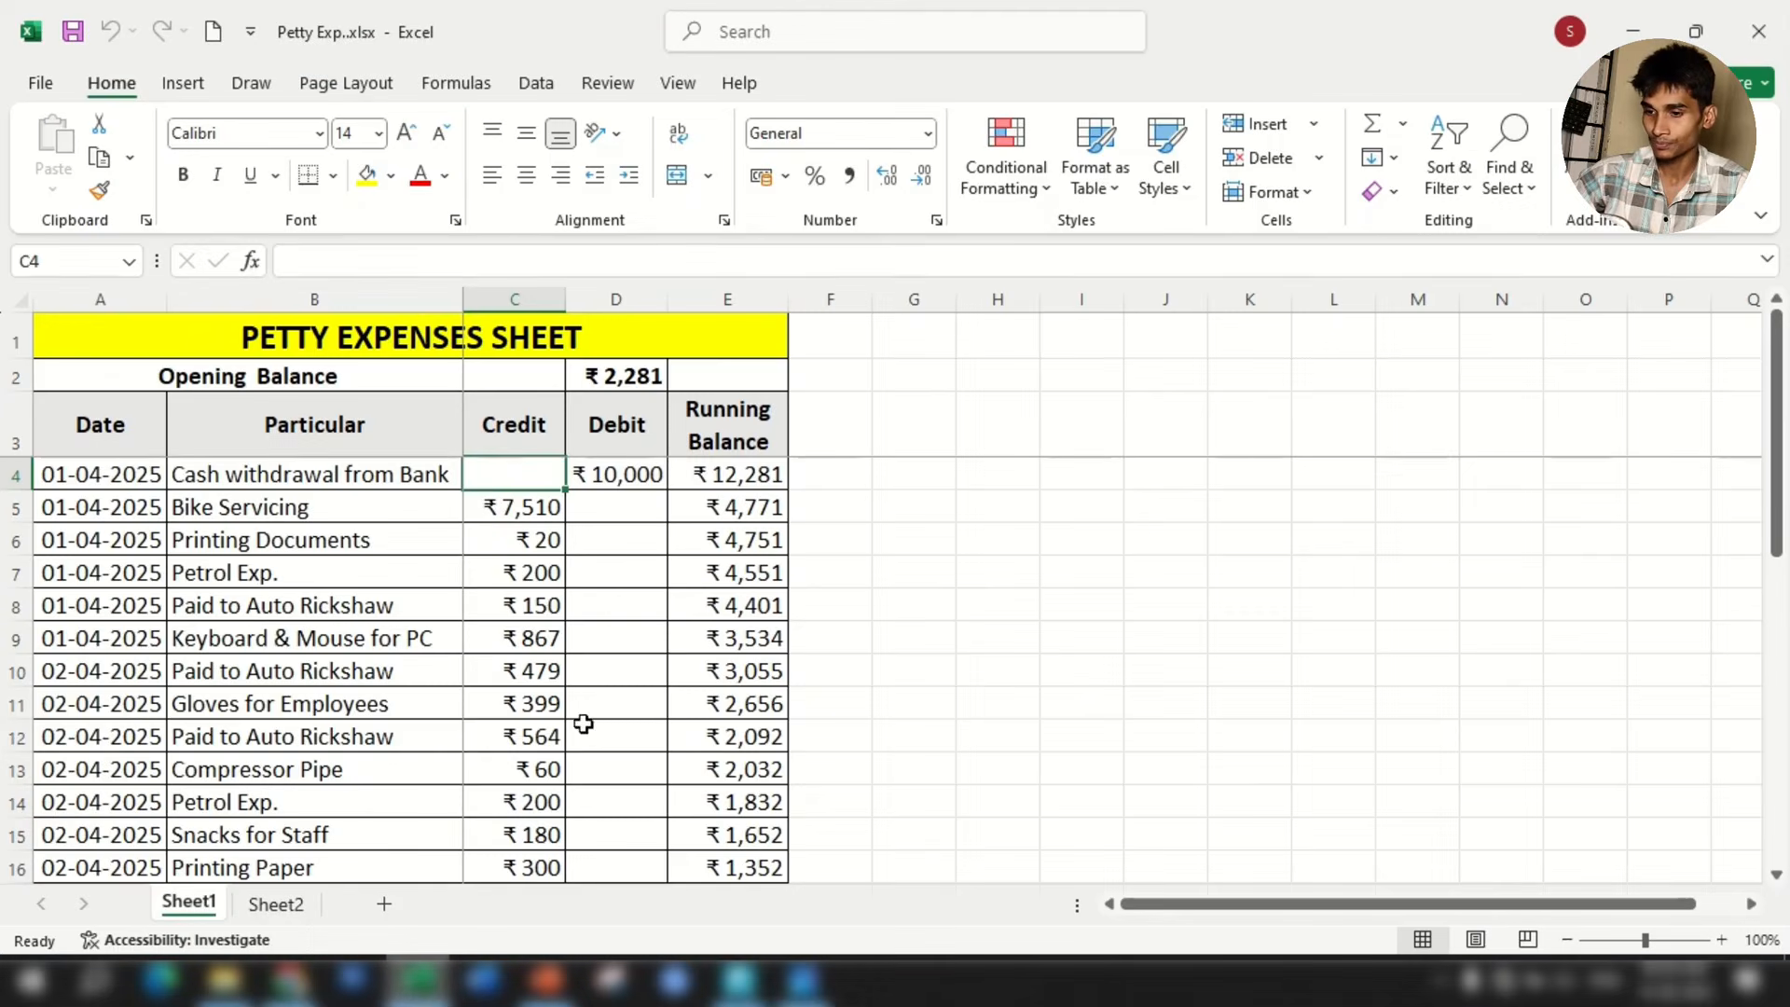
pyautogui.click(631, 473)
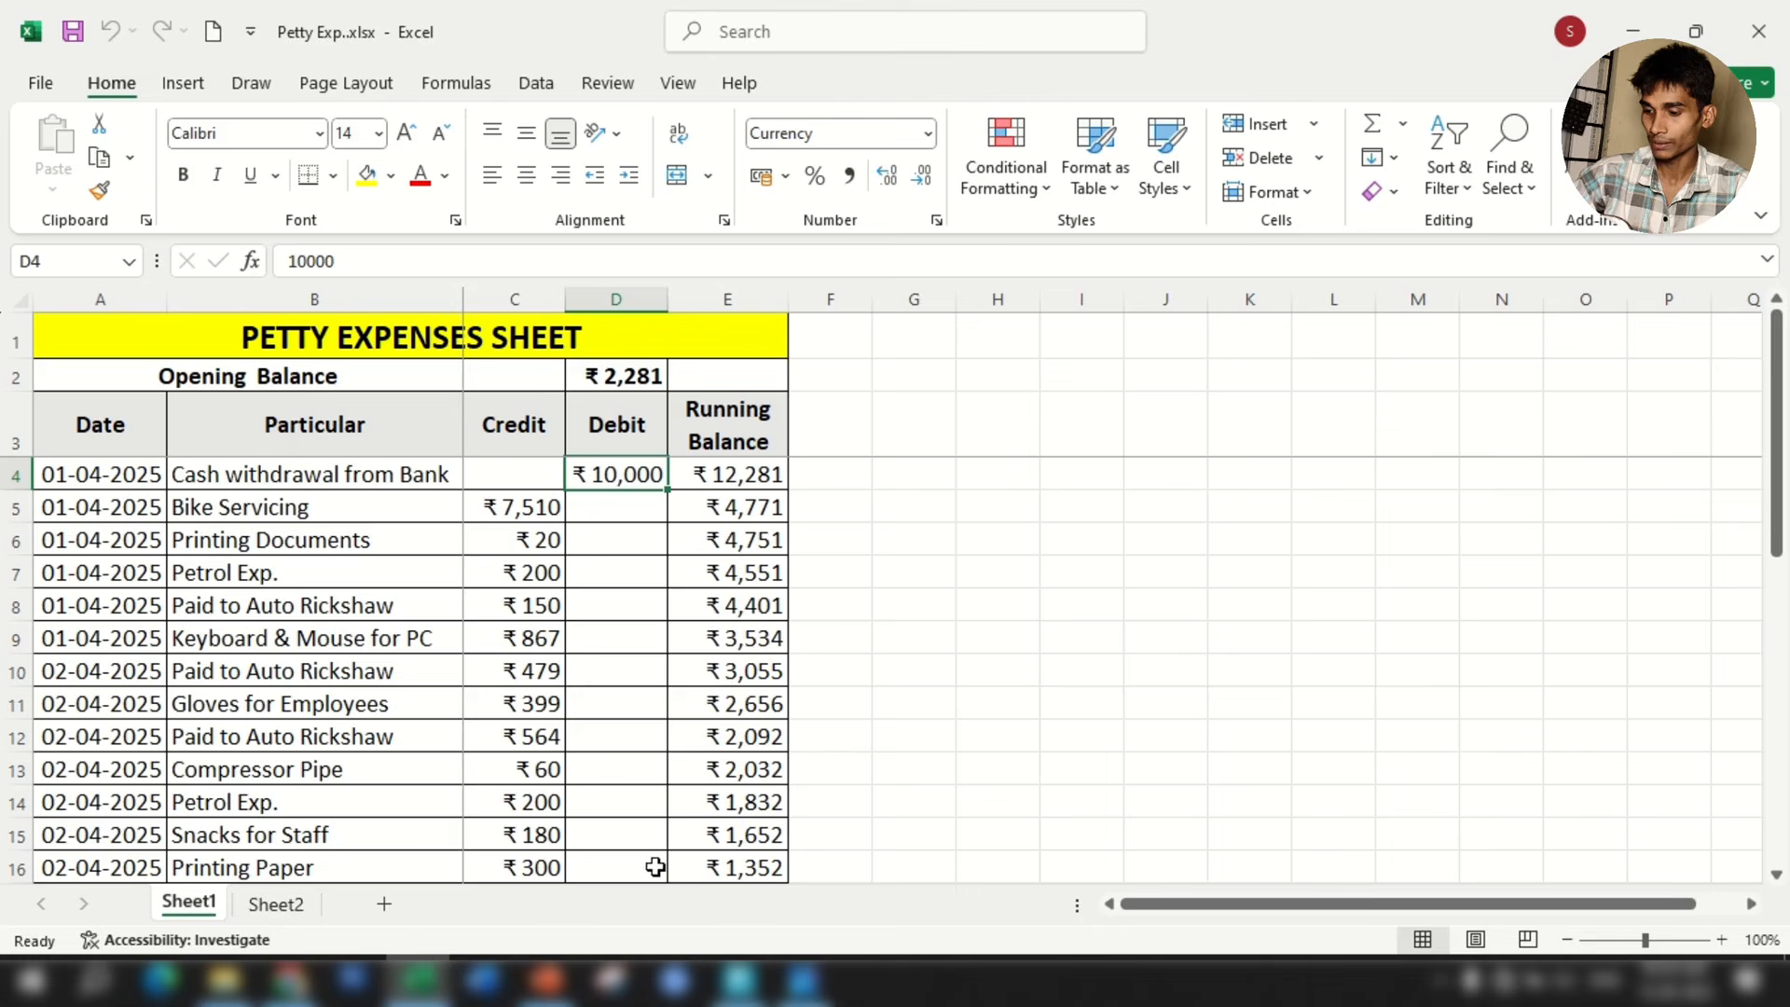
pyautogui.click(738, 981)
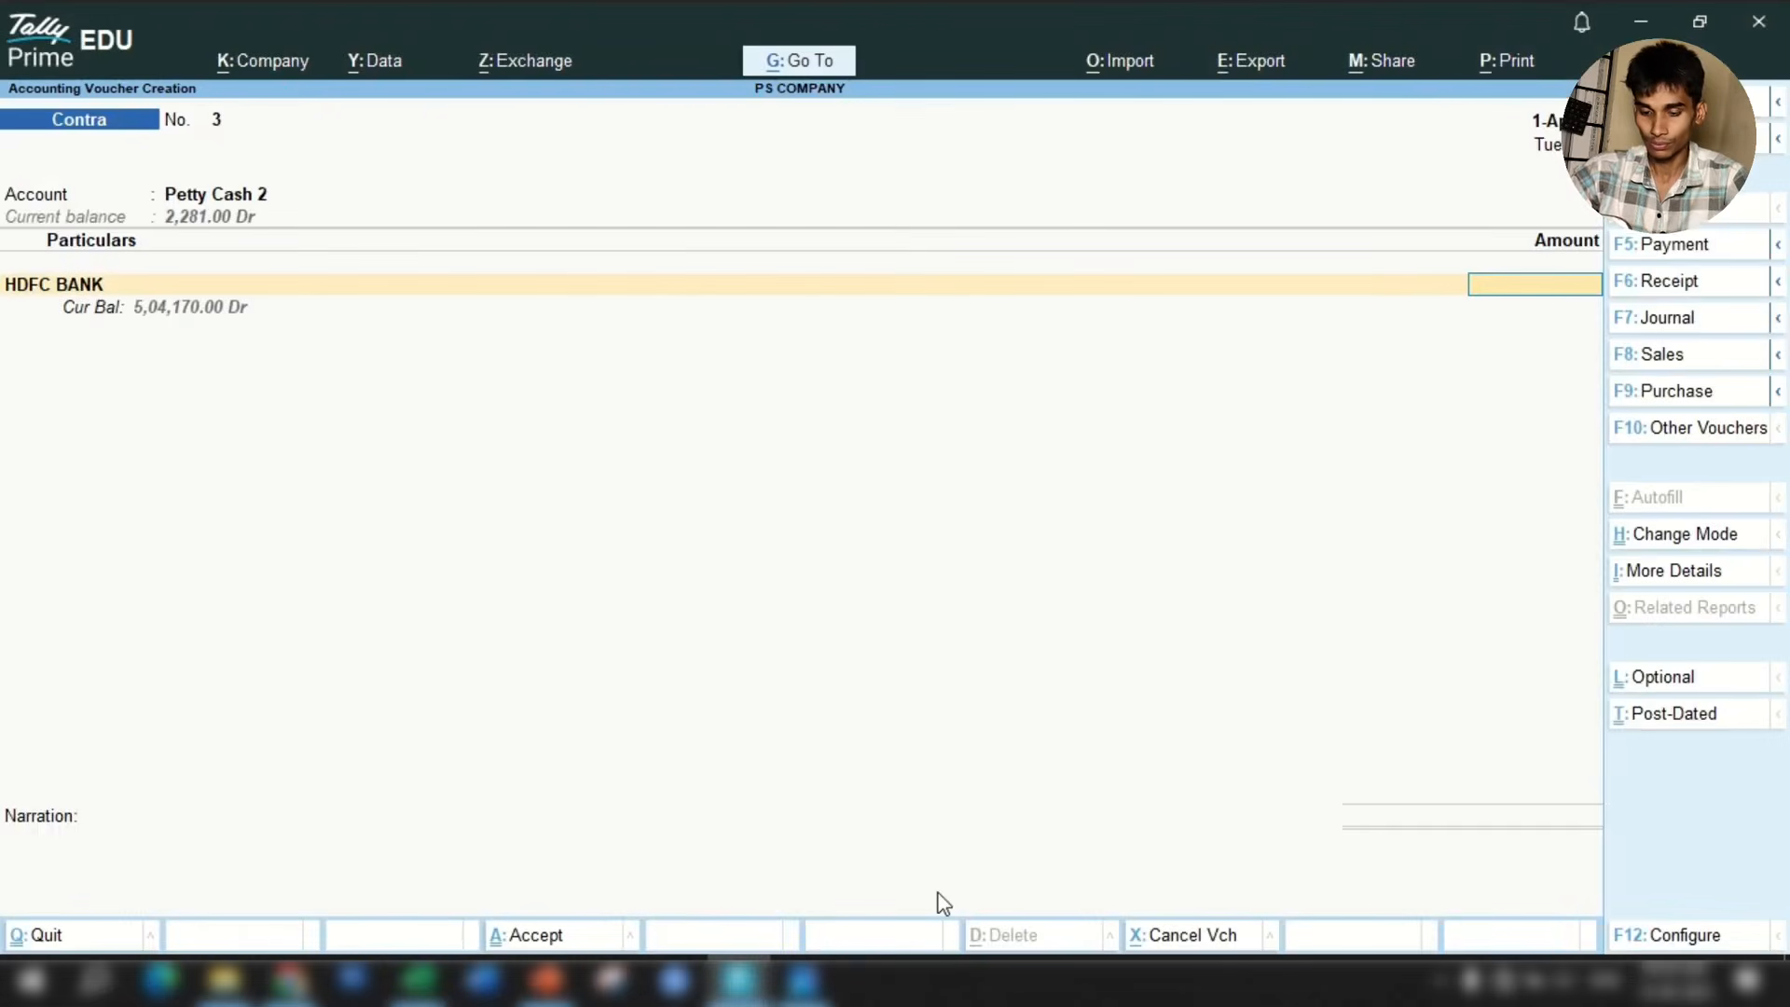
pyautogui.write('0000')
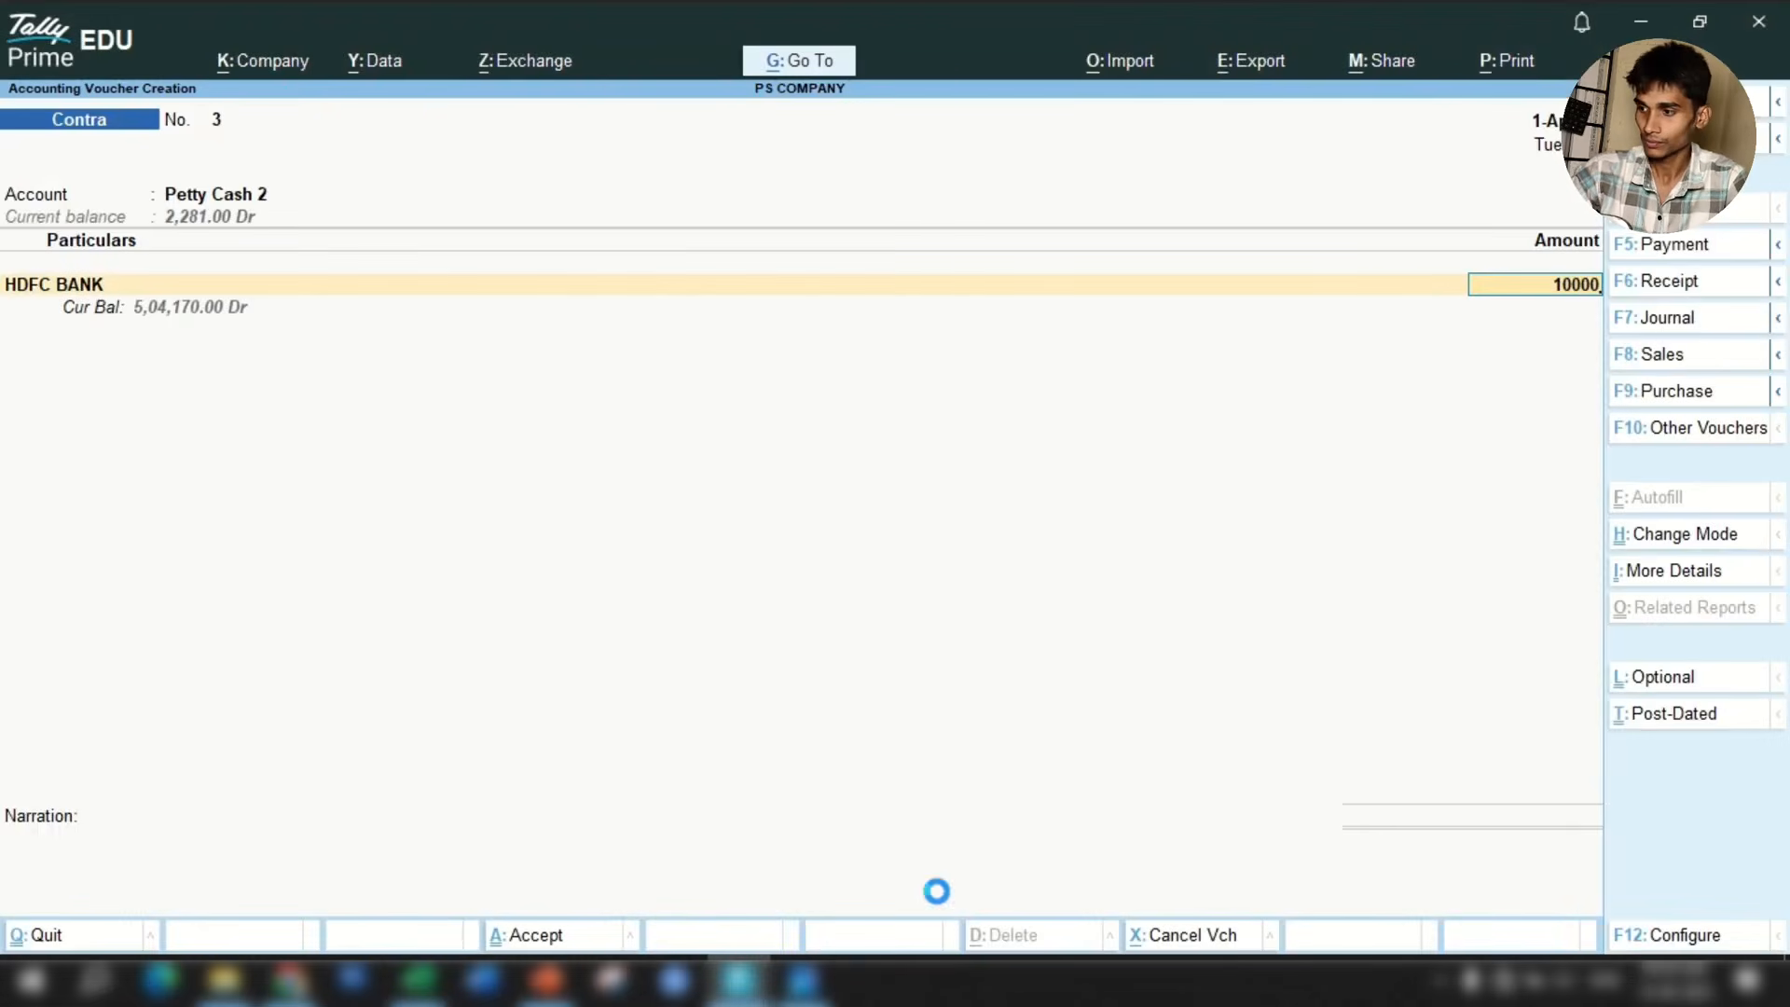
pyautogui.press('Return')
# Complete the HDFC BANK allocation as a Cheque with no instrument number and the instrument date 1-Apr-25.
pyautogui.press('Return')
pyautogui.press('Return')
pyautogui.press('Return')
pyautogui.press('Return')
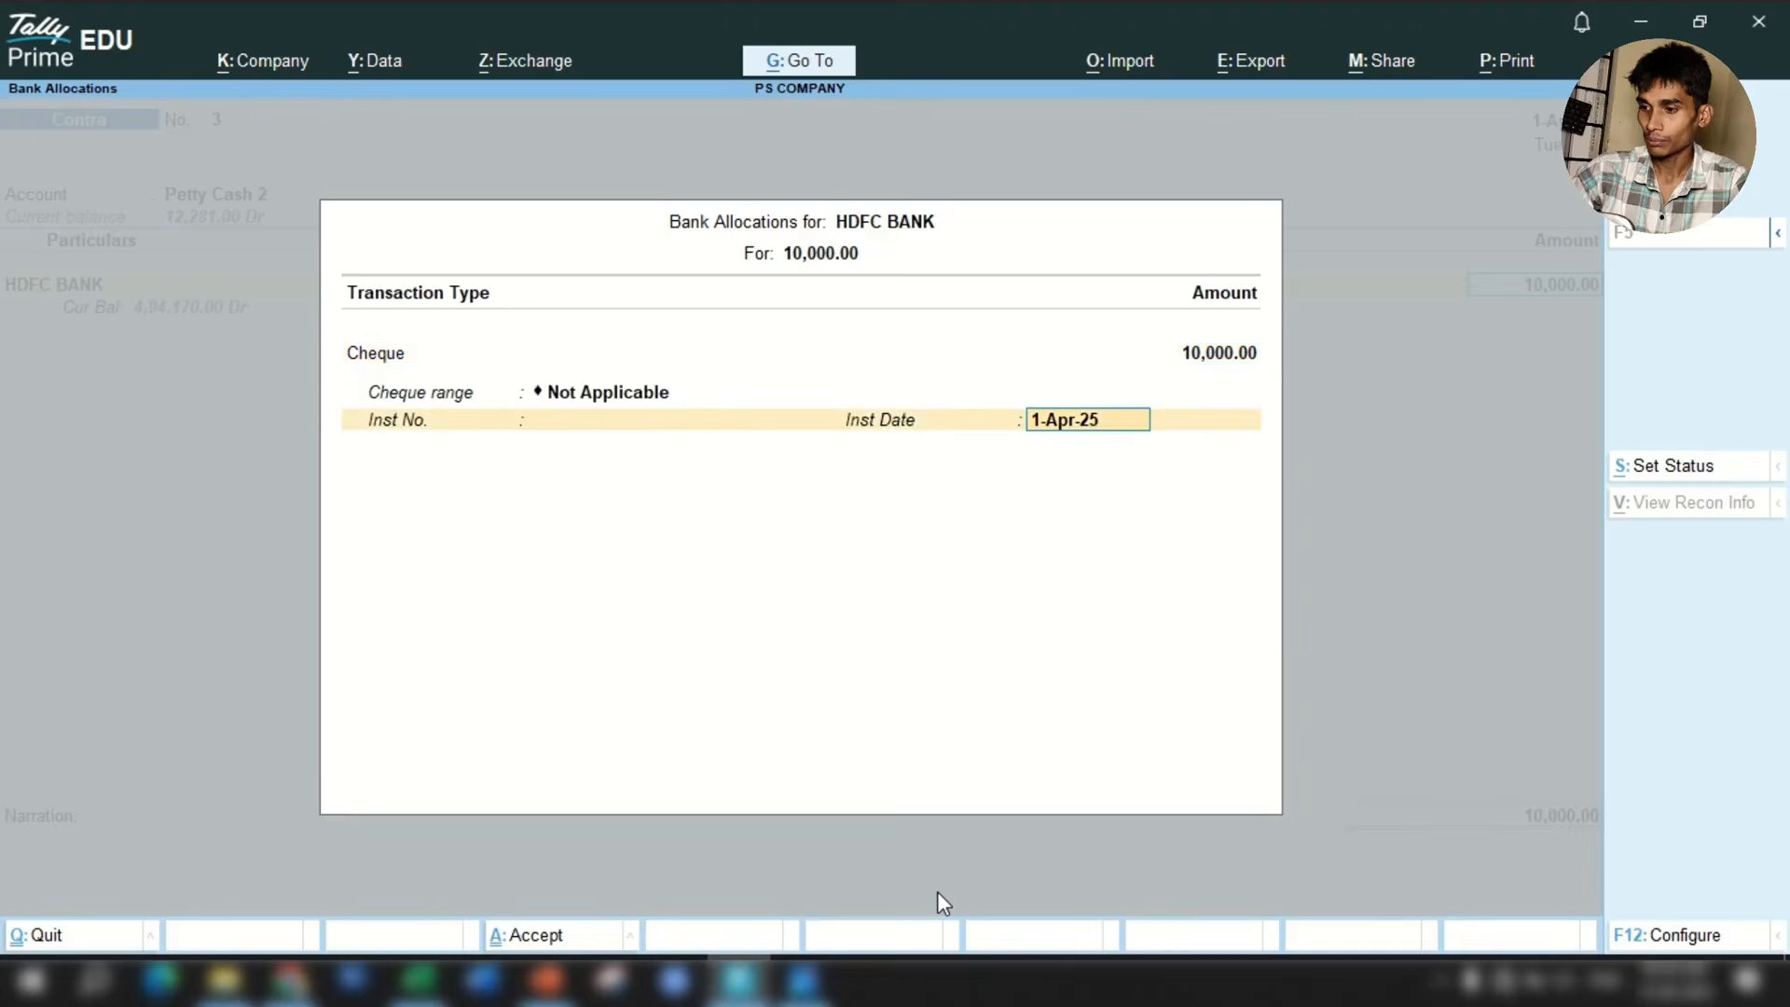
pyautogui.press('Return')
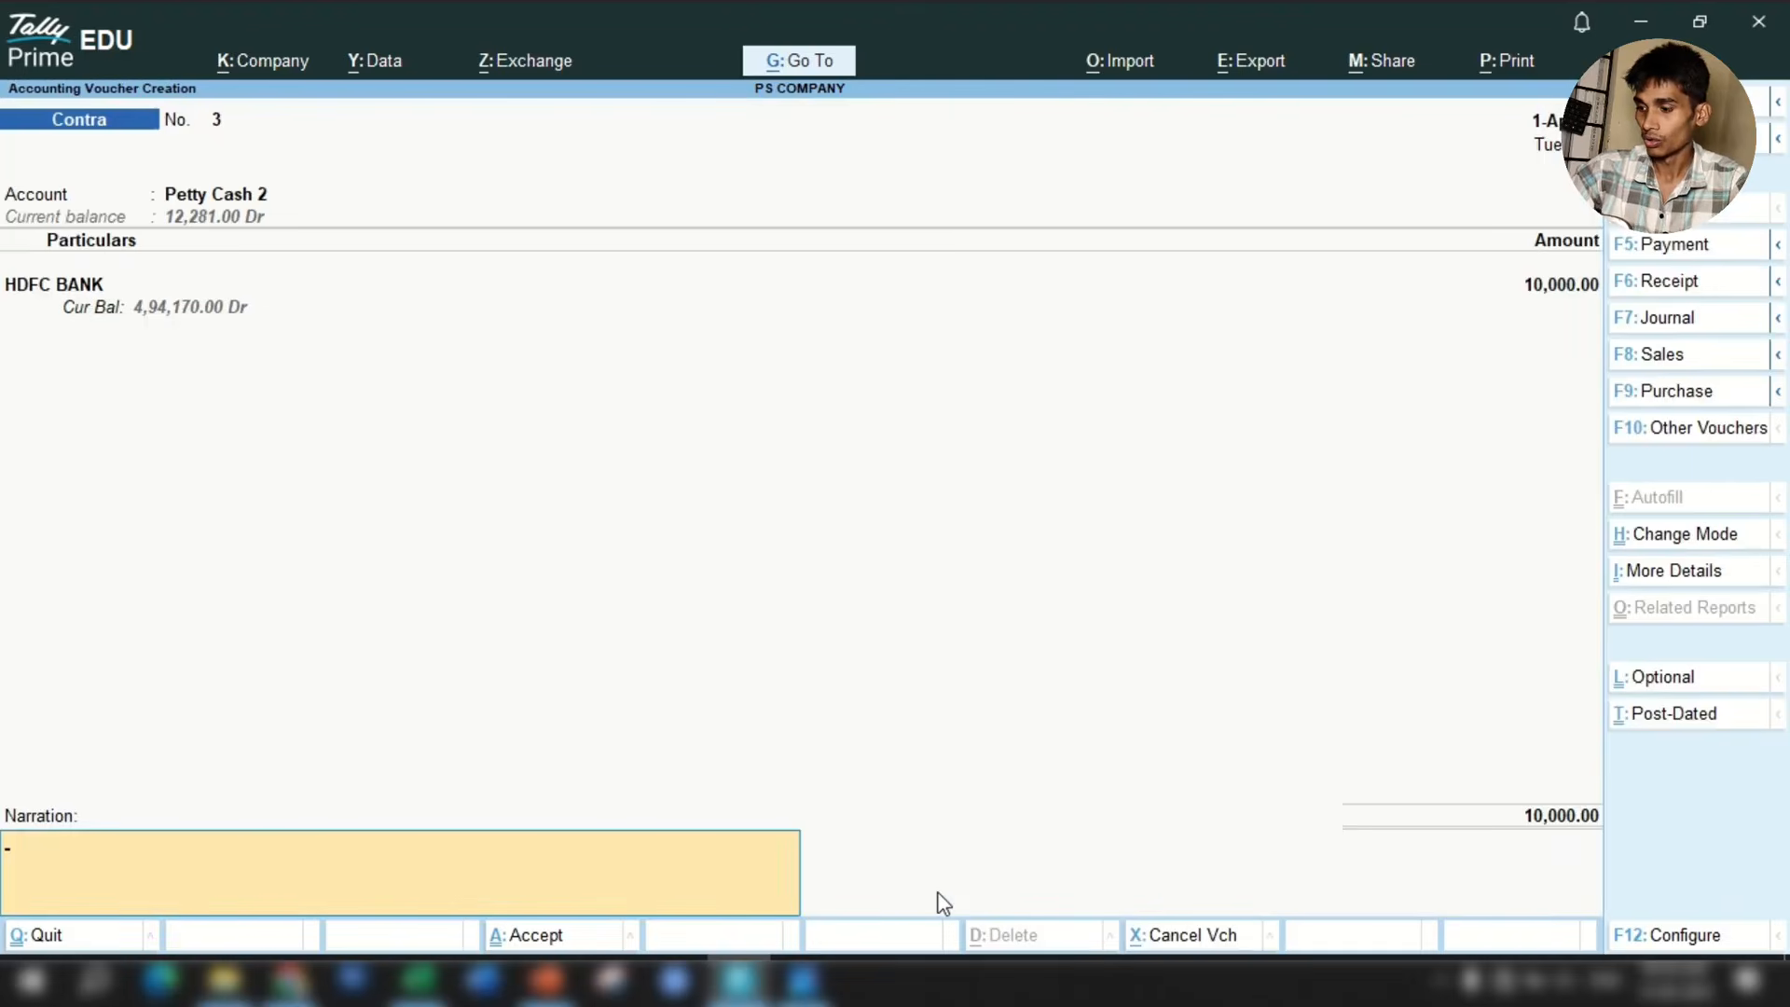
# Enter the narration "for petty expenses" on the contra voucher.
pyautogui.write('for')
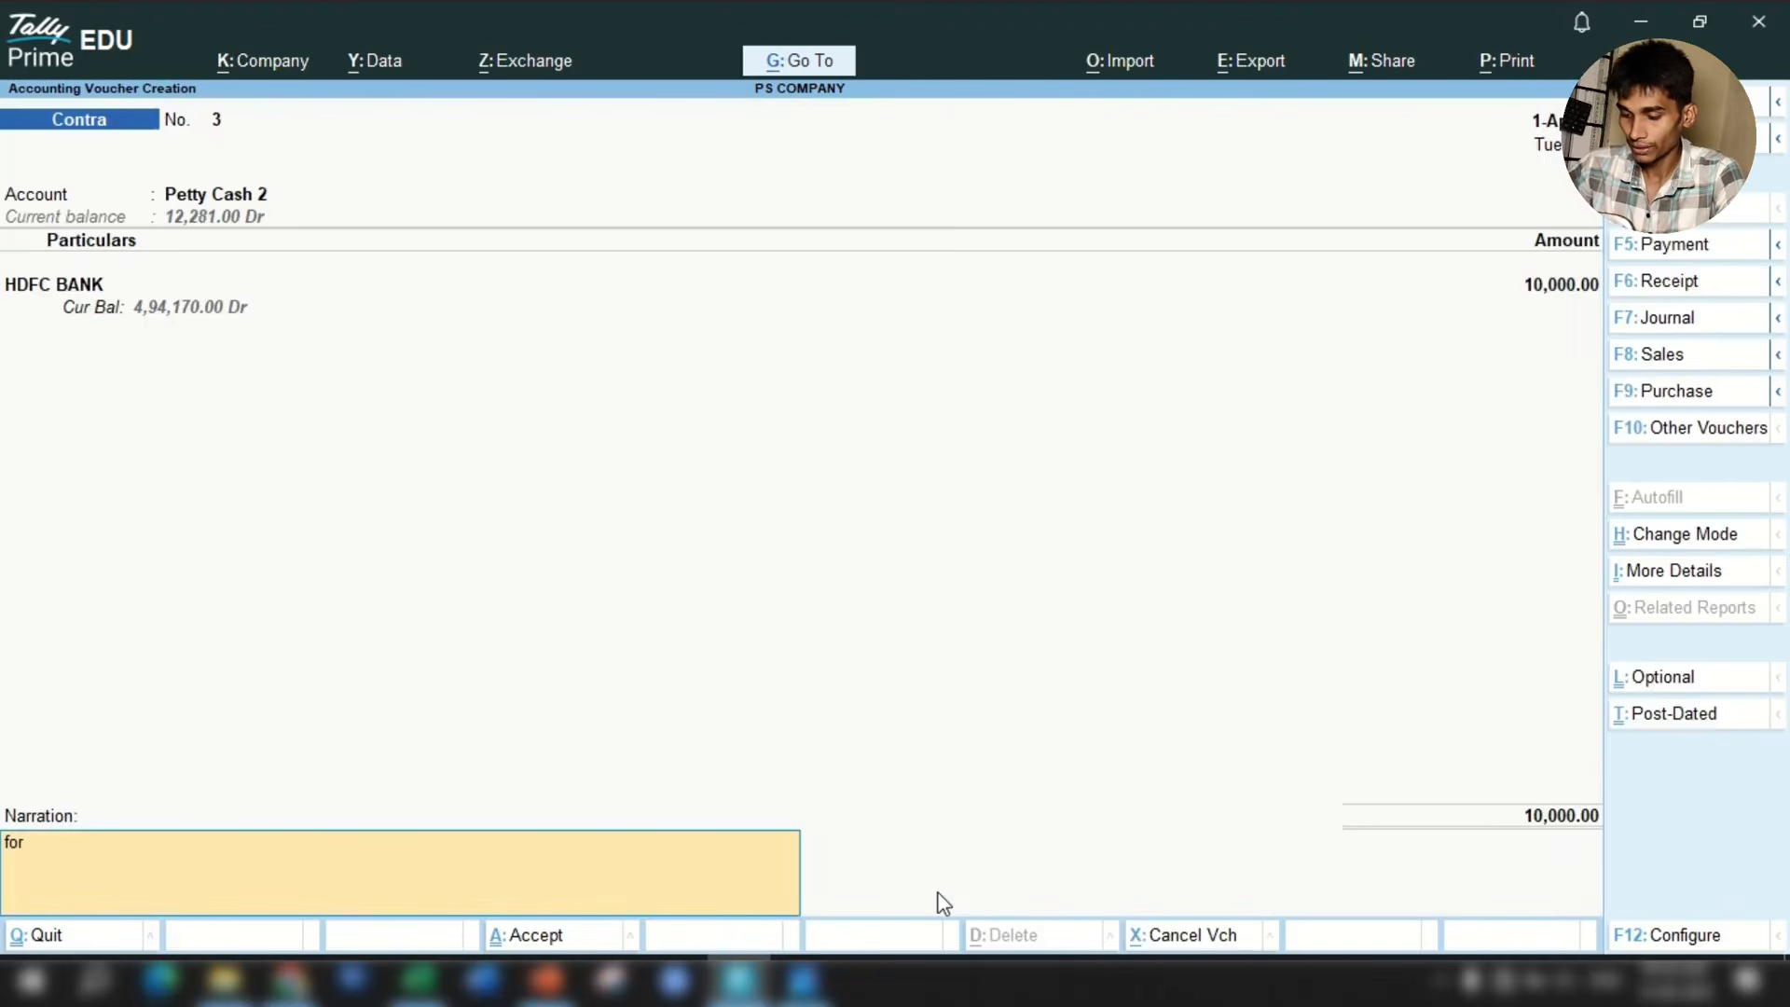
pyautogui.write(' petty e')
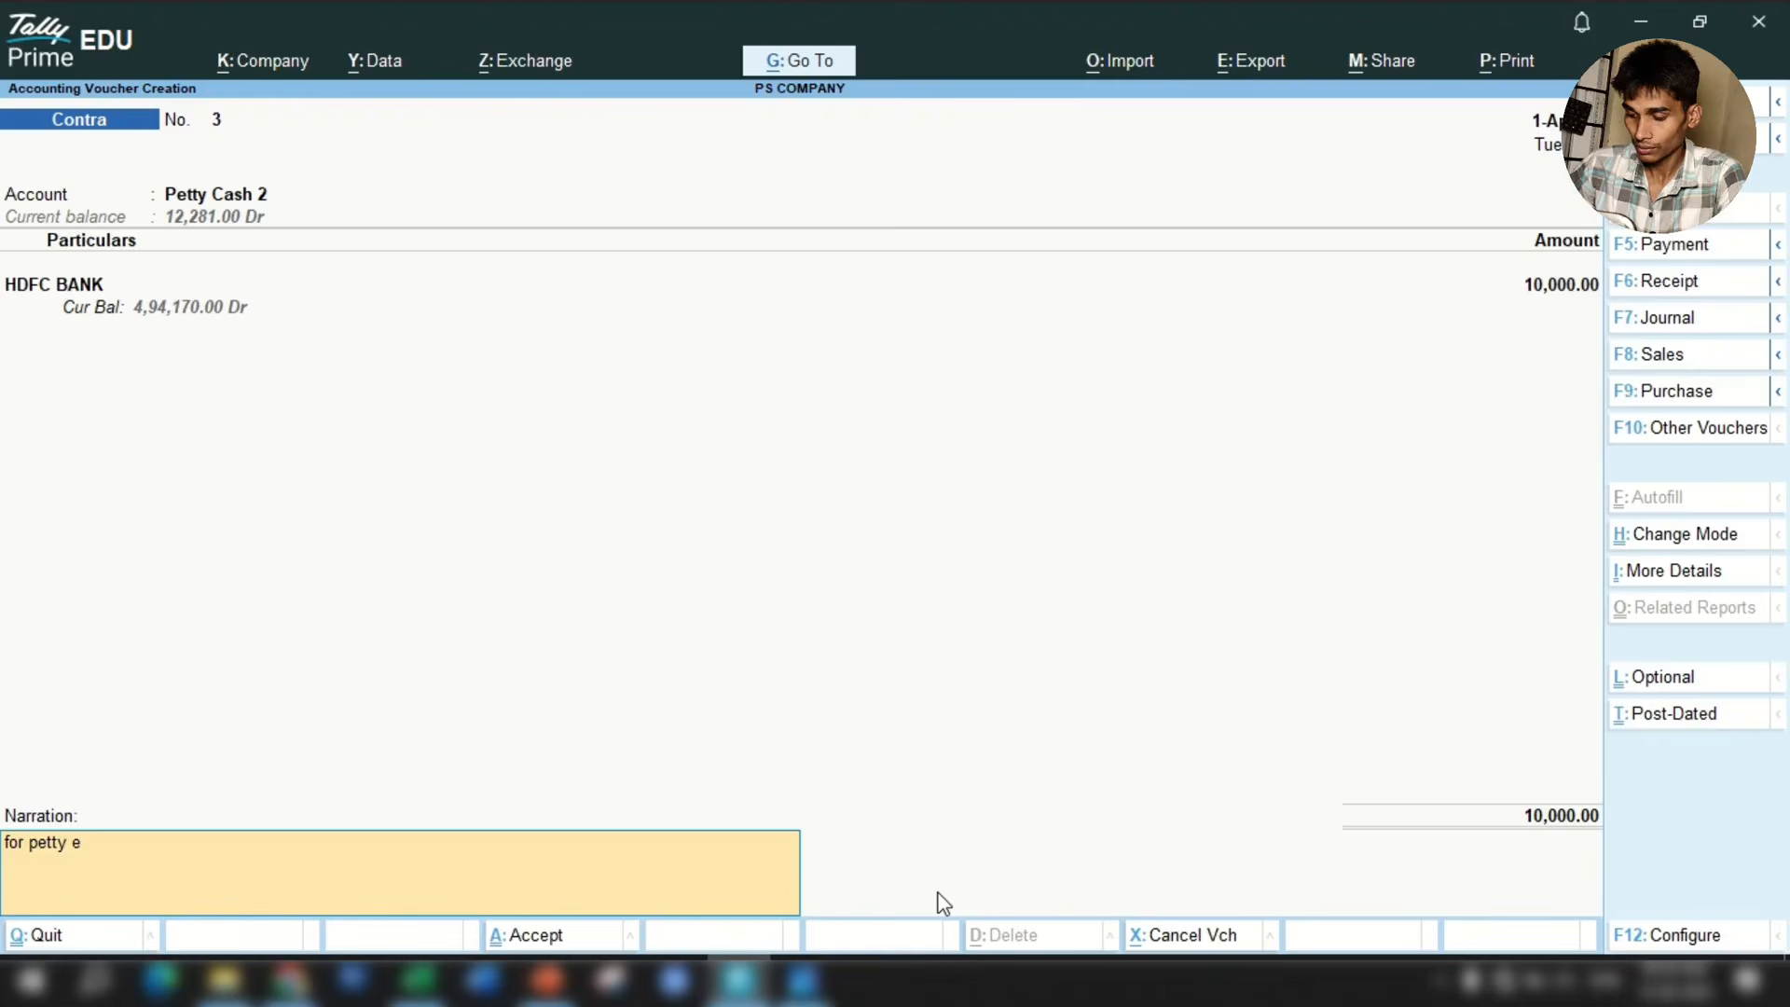
pyautogui.write('xpenses')
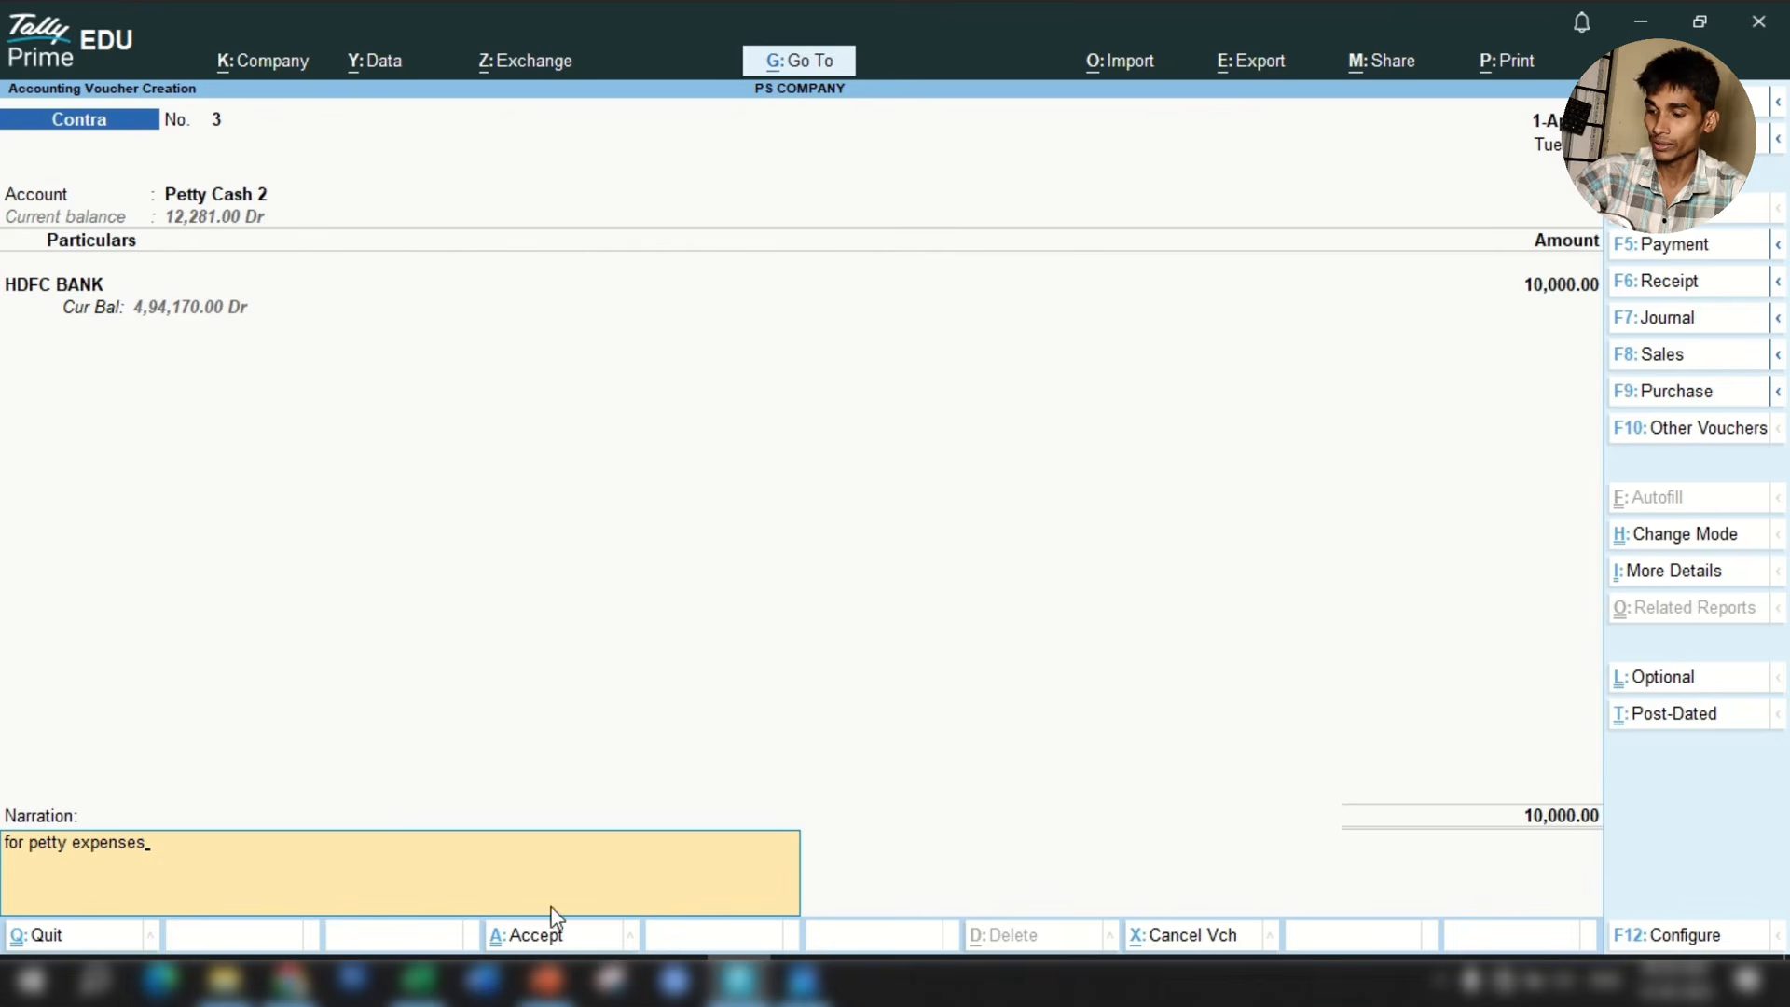
# Compare the Petty Cash 2 balance with the withdrawal row's running balance in Excel, and save the contra voucher in TallyPrime.
pyautogui.click(417, 980)
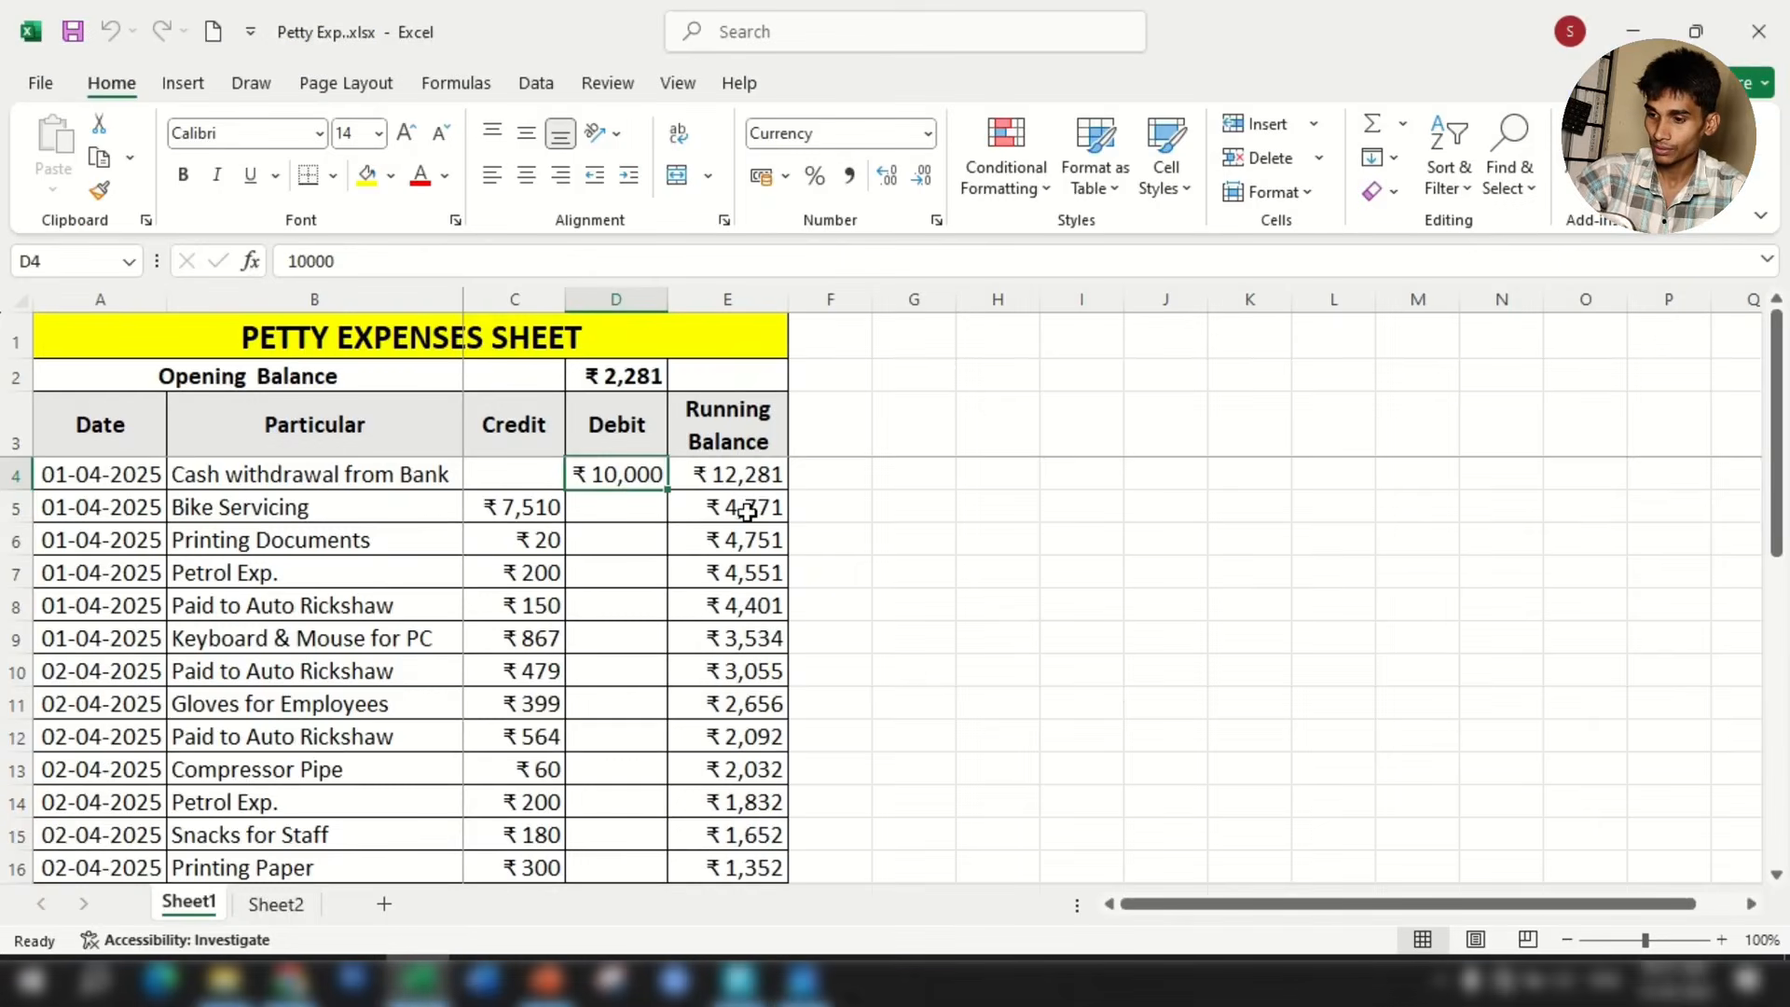
pyautogui.click(751, 478)
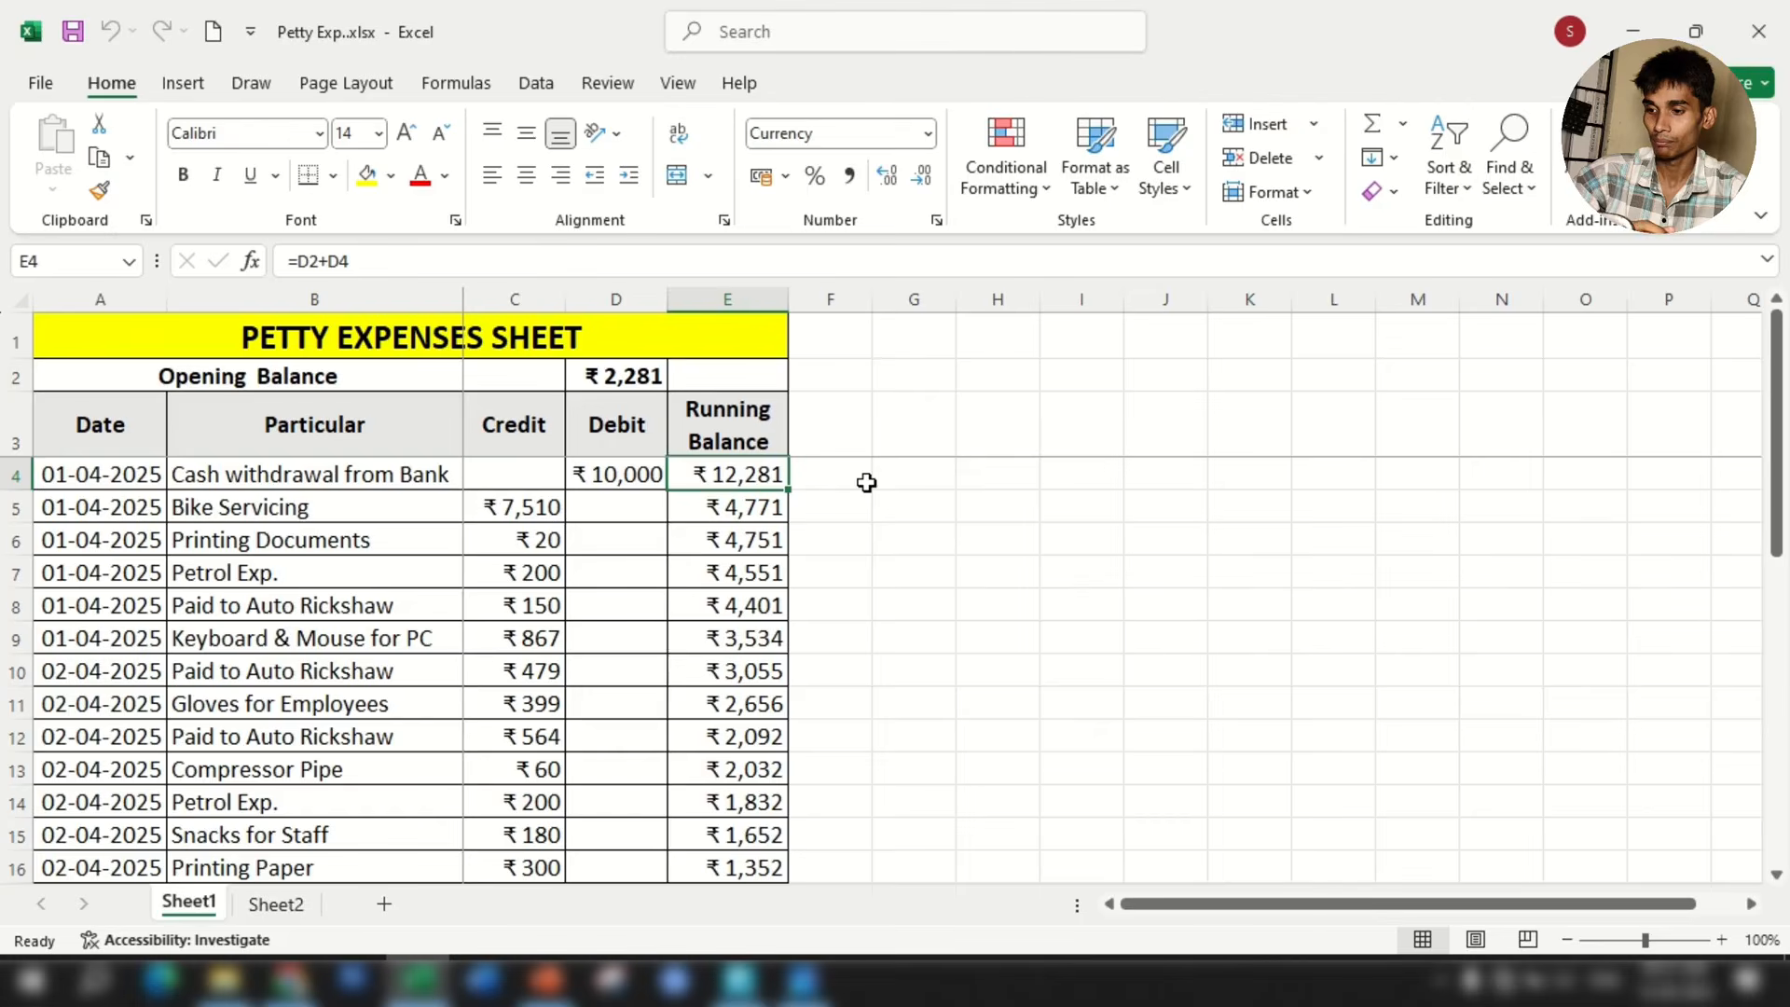
pyautogui.click(738, 980)
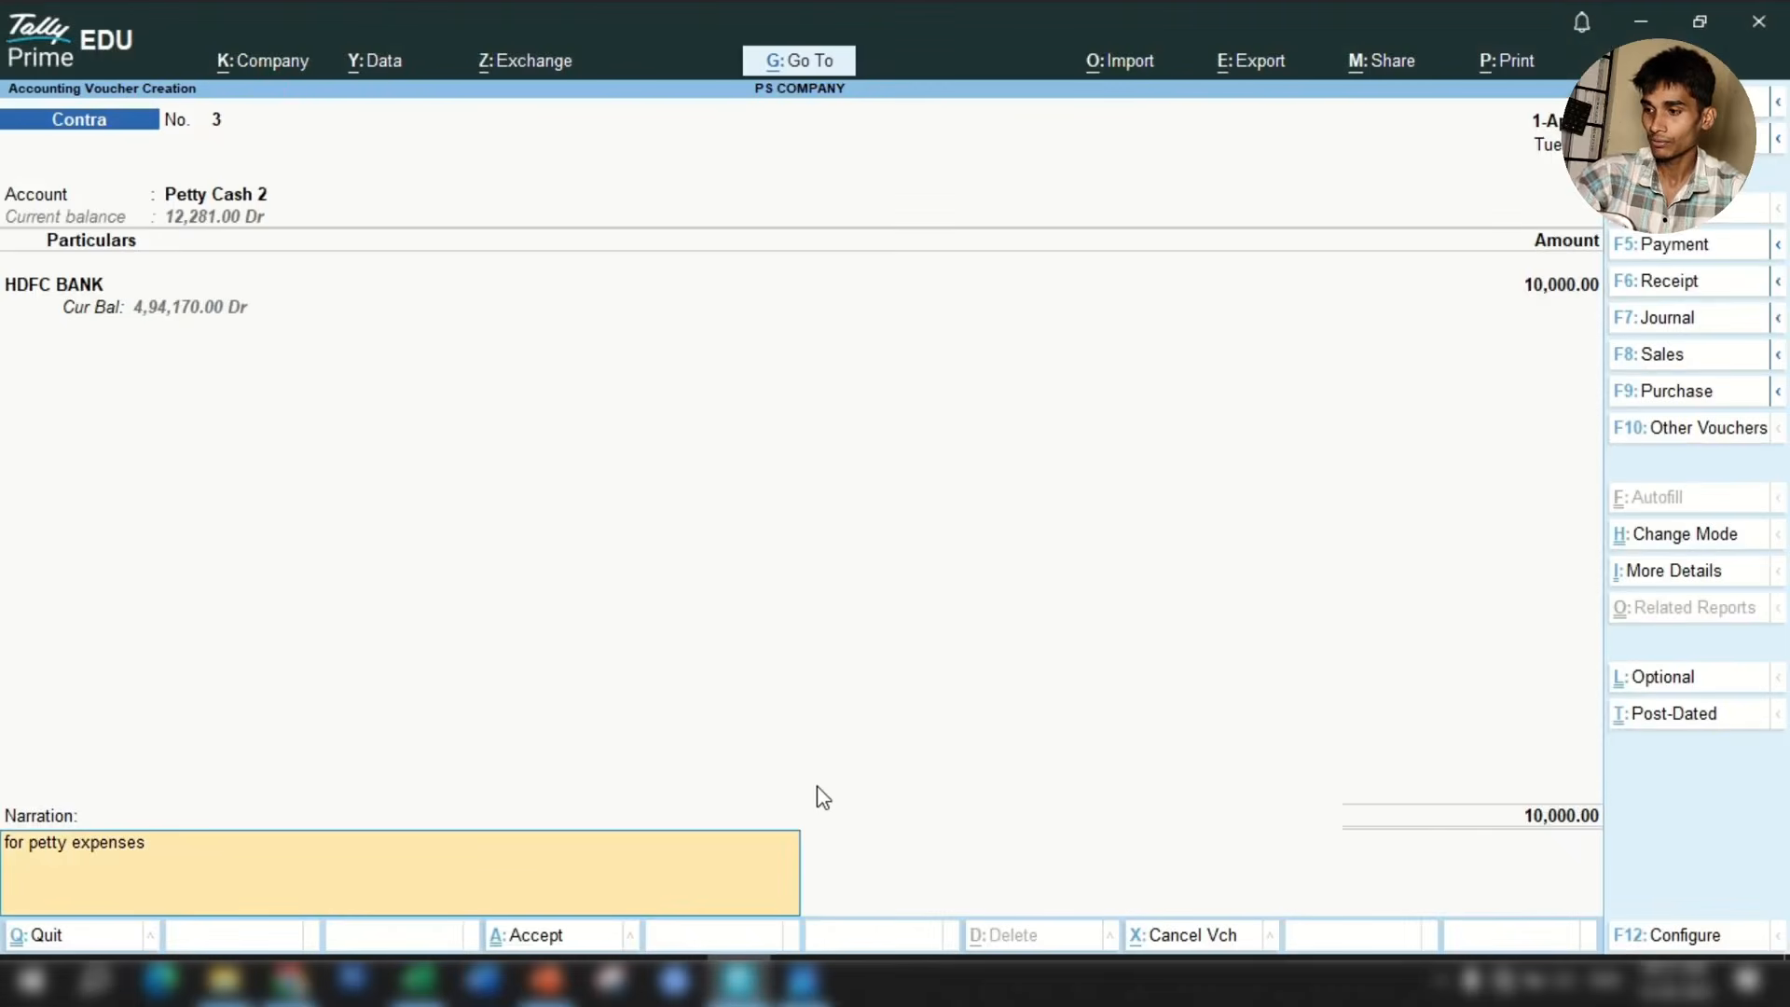
pyautogui.press('Return')
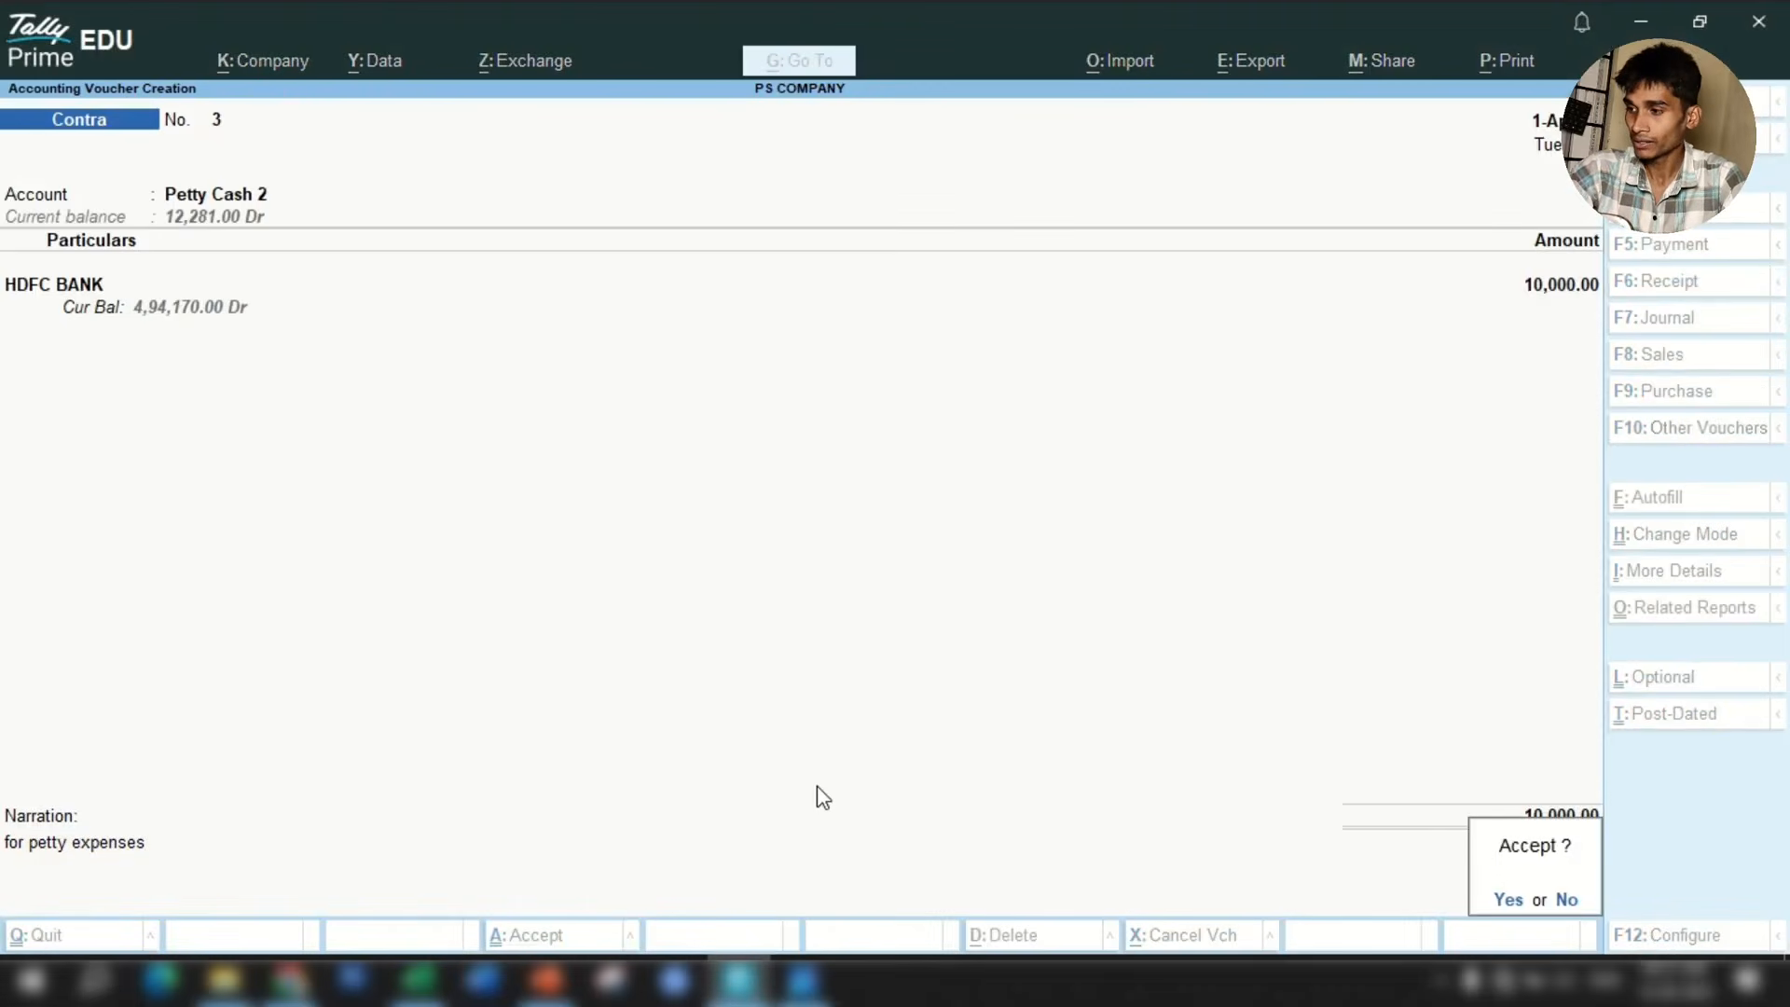
pyautogui.press('Return')
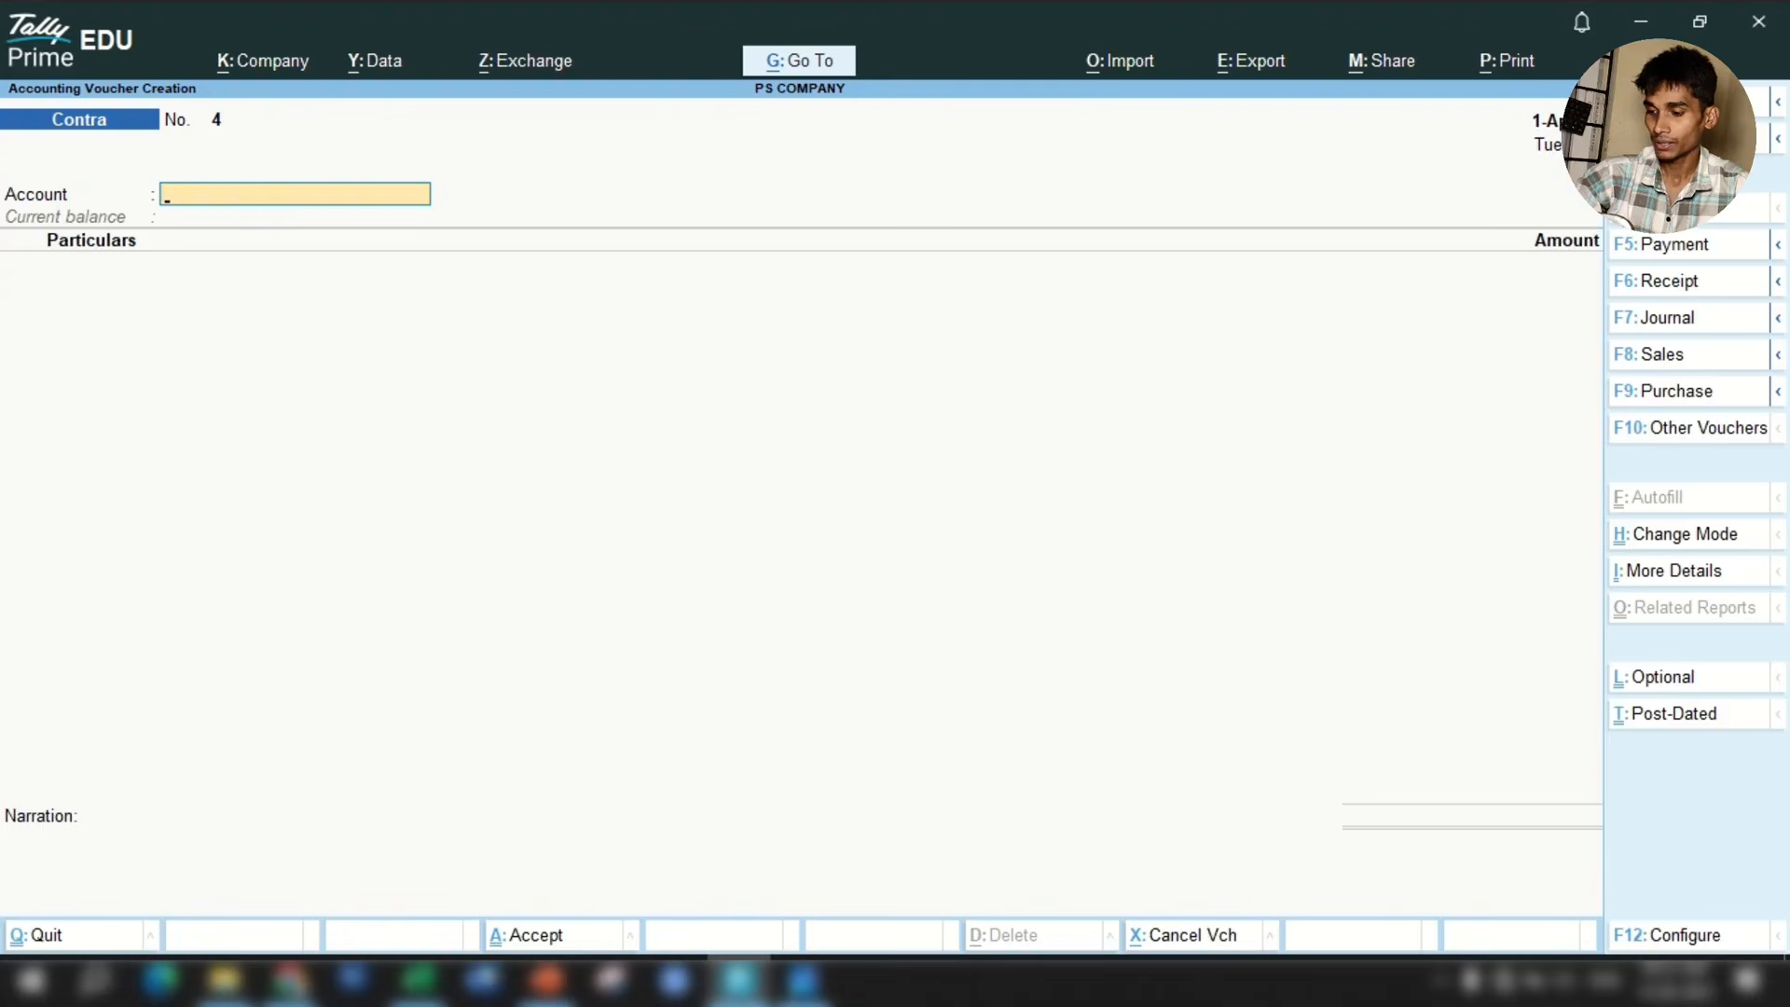
# Check the Bike Servicing entry and its credit amount in the Excel petty expenses sheet, and return to TallyPrime.
pyautogui.click(417, 980)
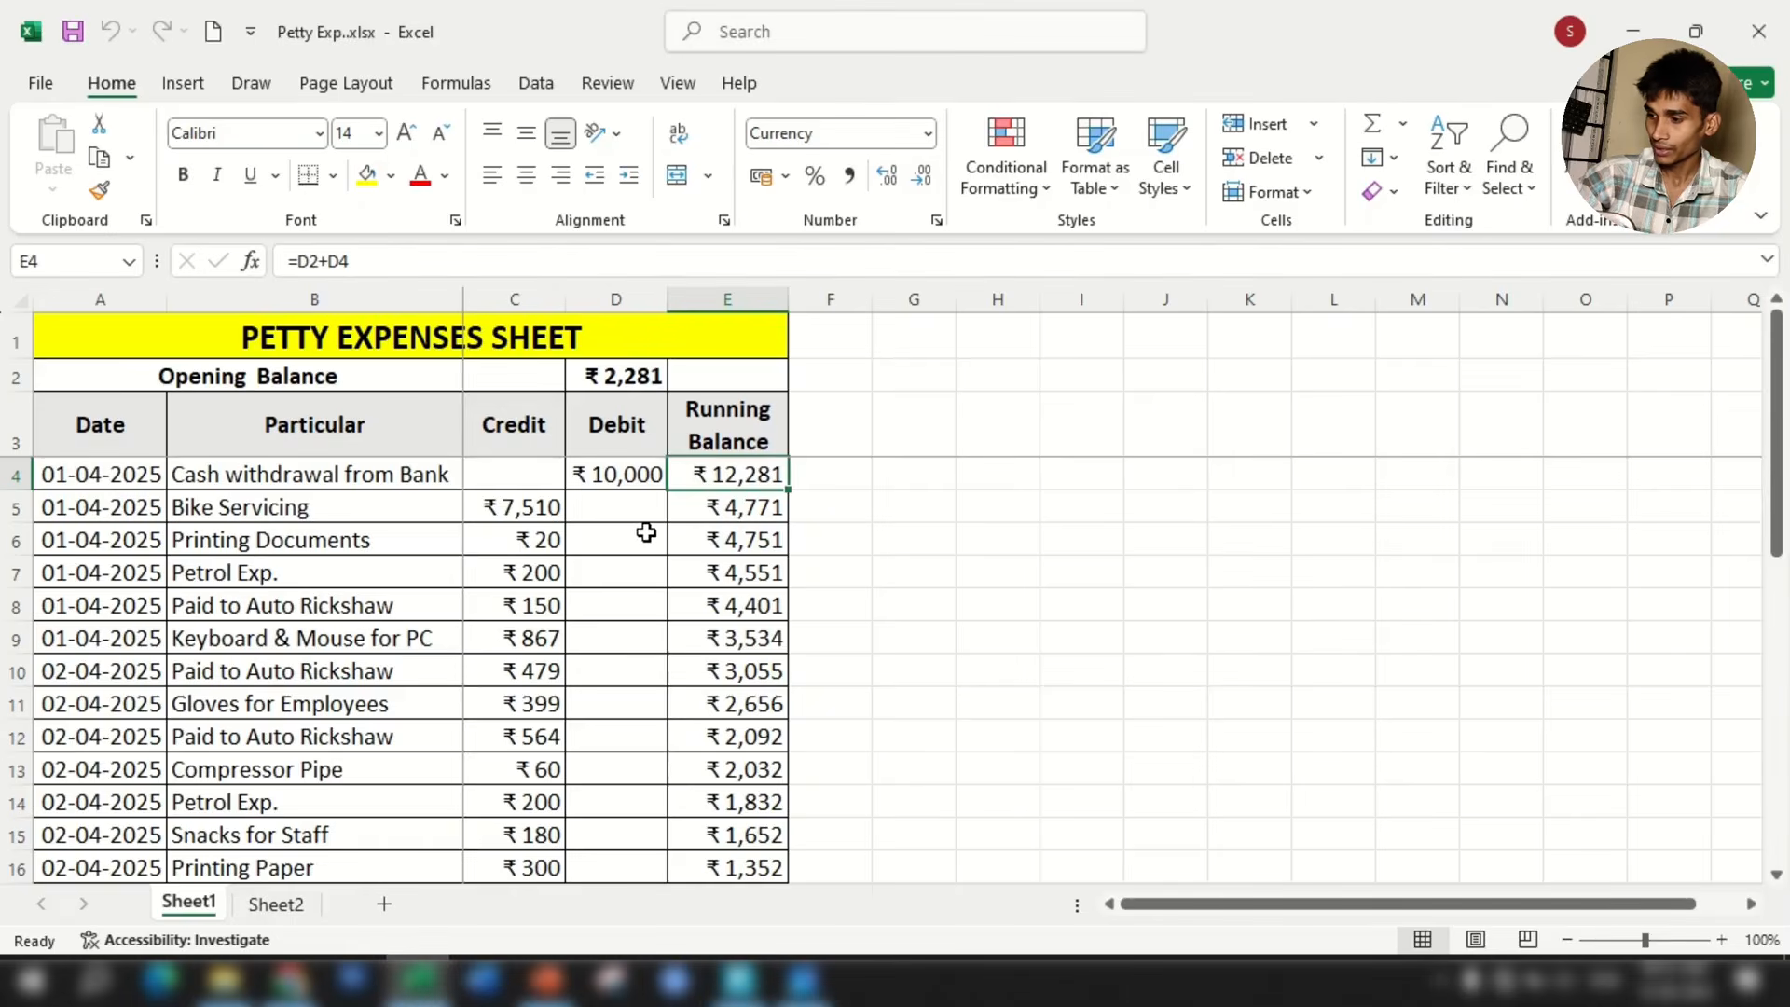
pyautogui.click(351, 515)
pyautogui.click(506, 510)
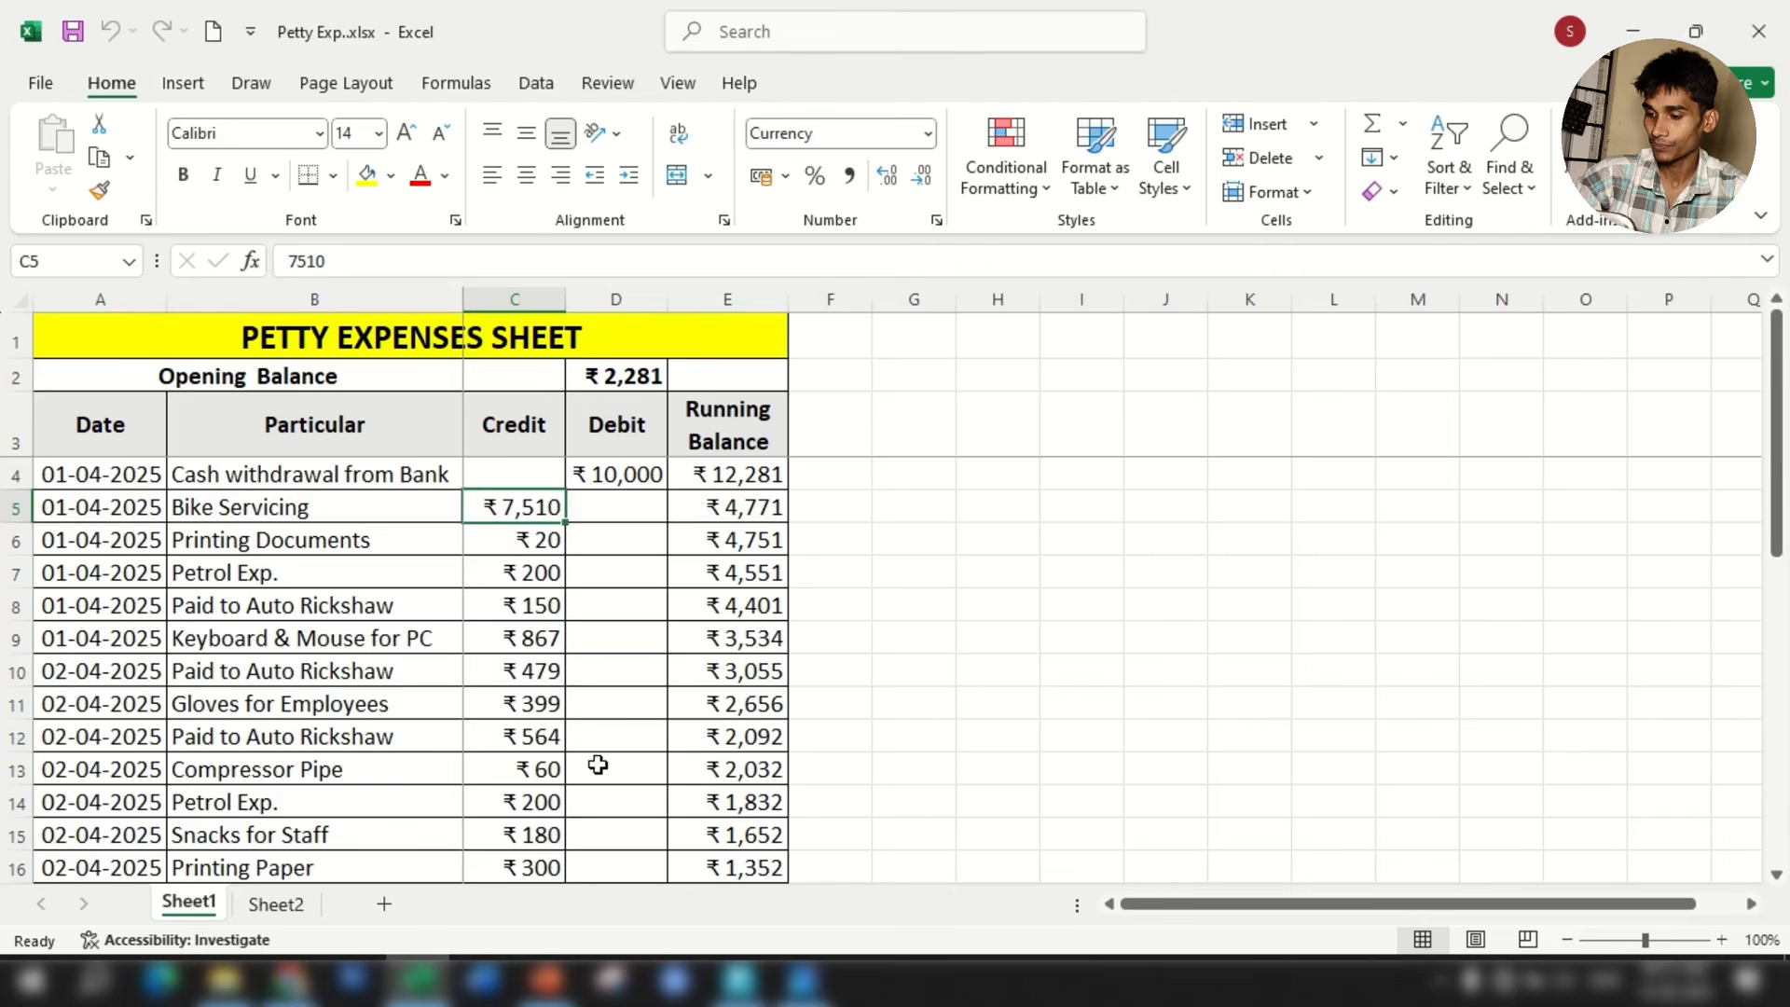
pyautogui.click(674, 979)
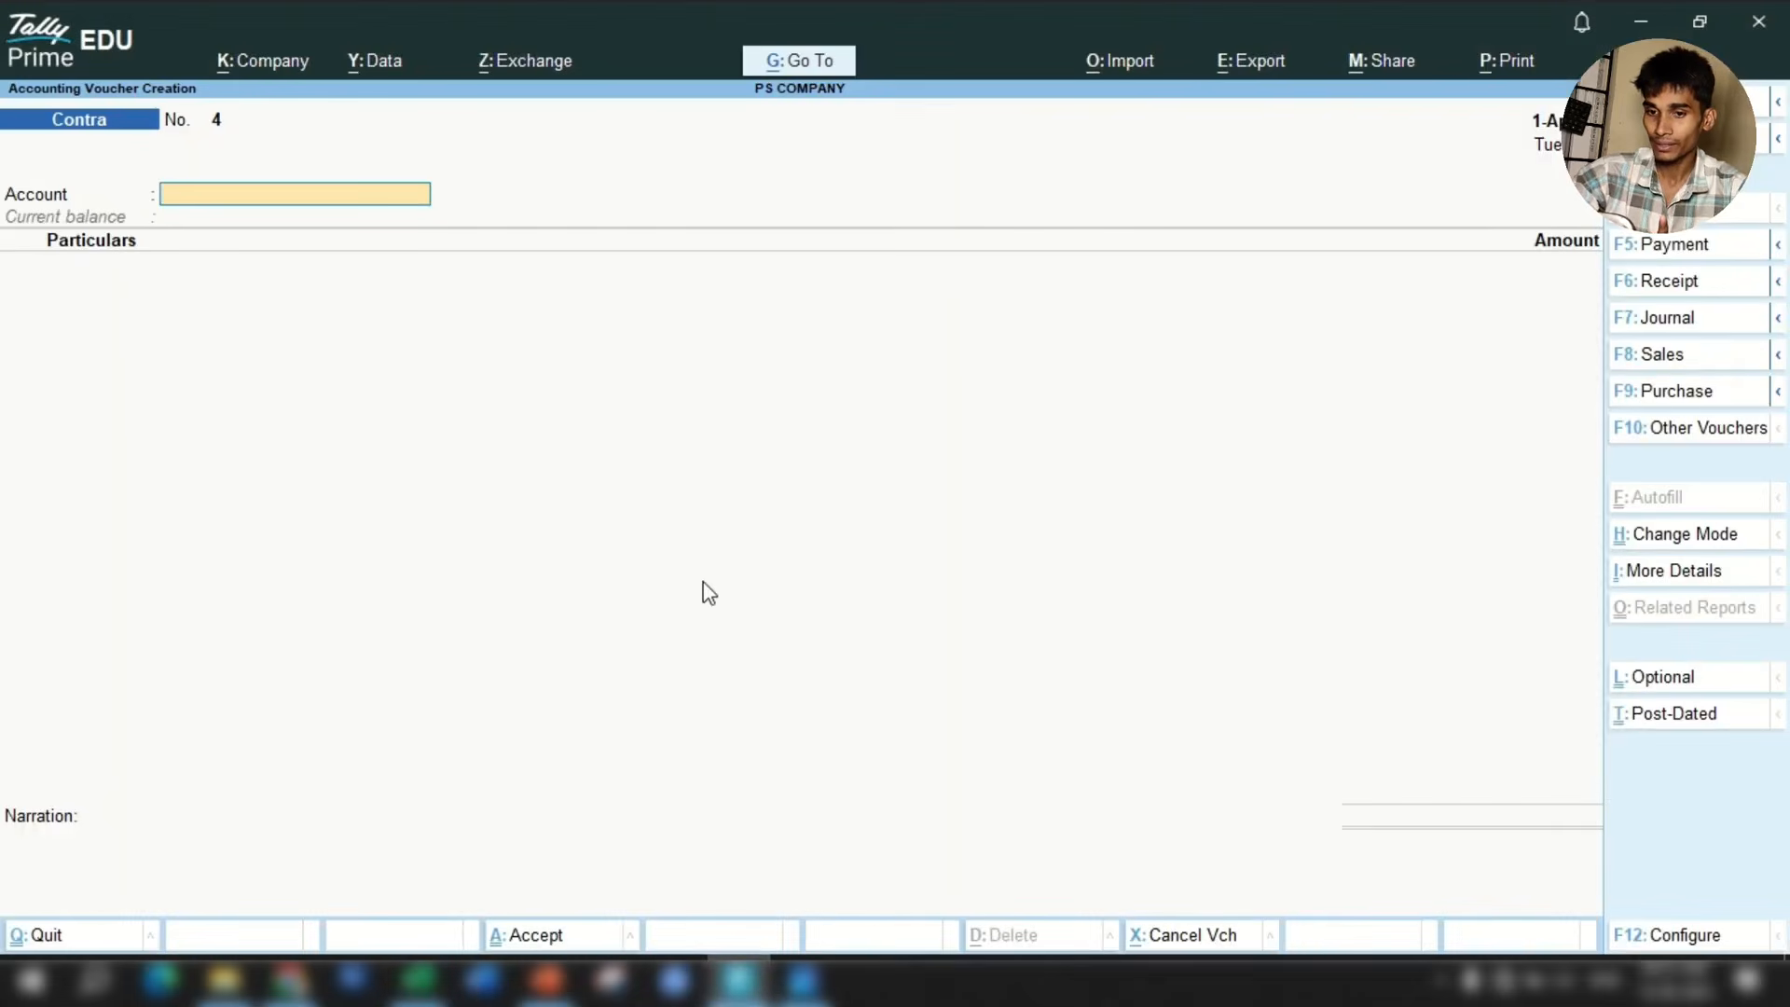
# Change the voucher type to Payment and choose Petty Cash 2 as its account.
pyautogui.click(1671, 251)
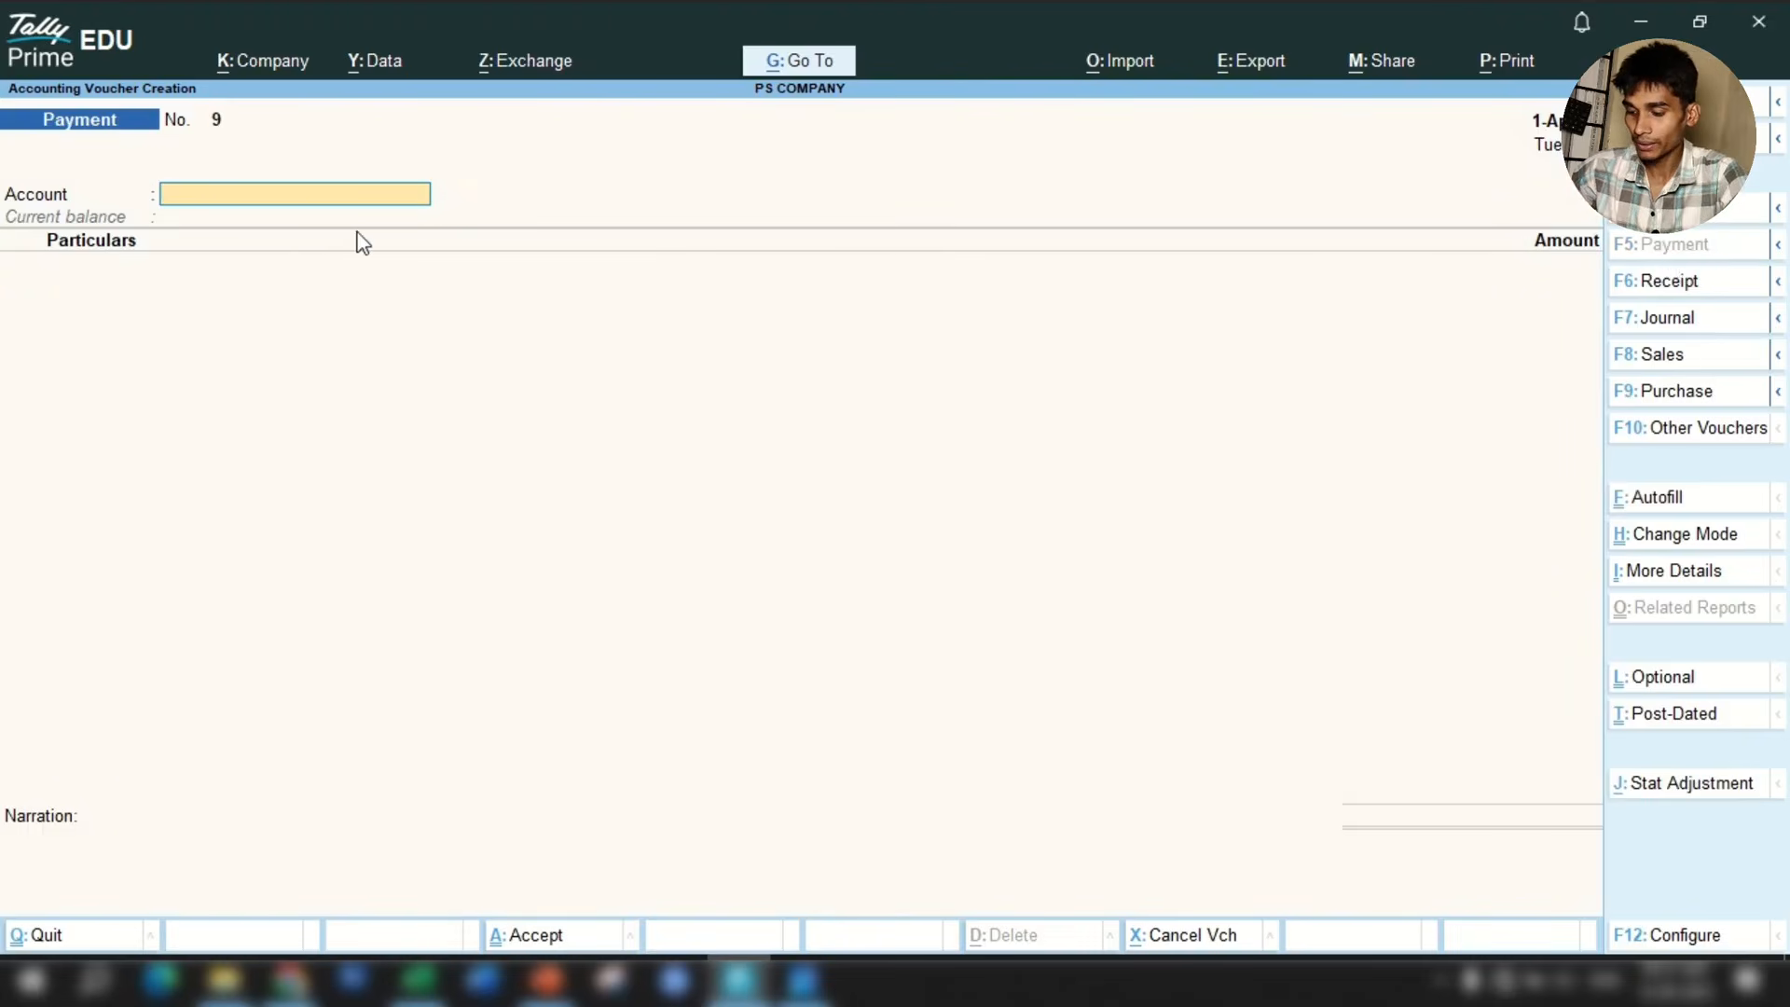
pyautogui.write('Ca')
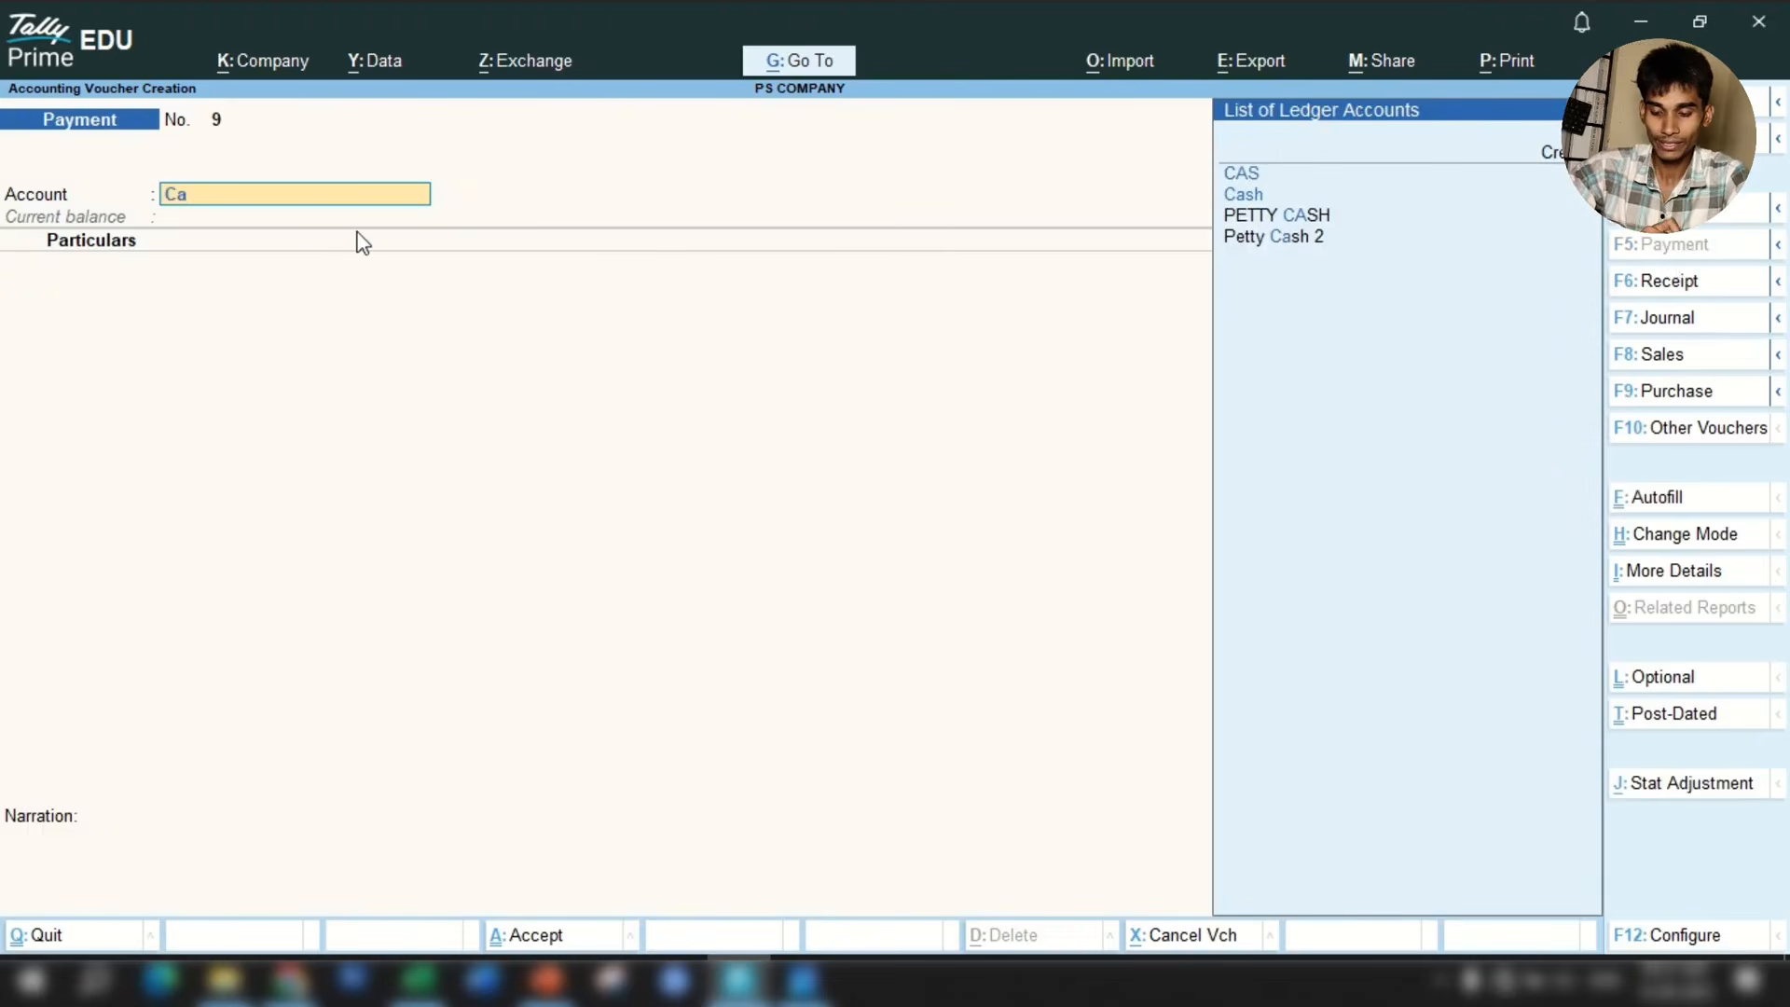
pyautogui.press('Down')
pyautogui.press('Down')
pyautogui.press('Down')
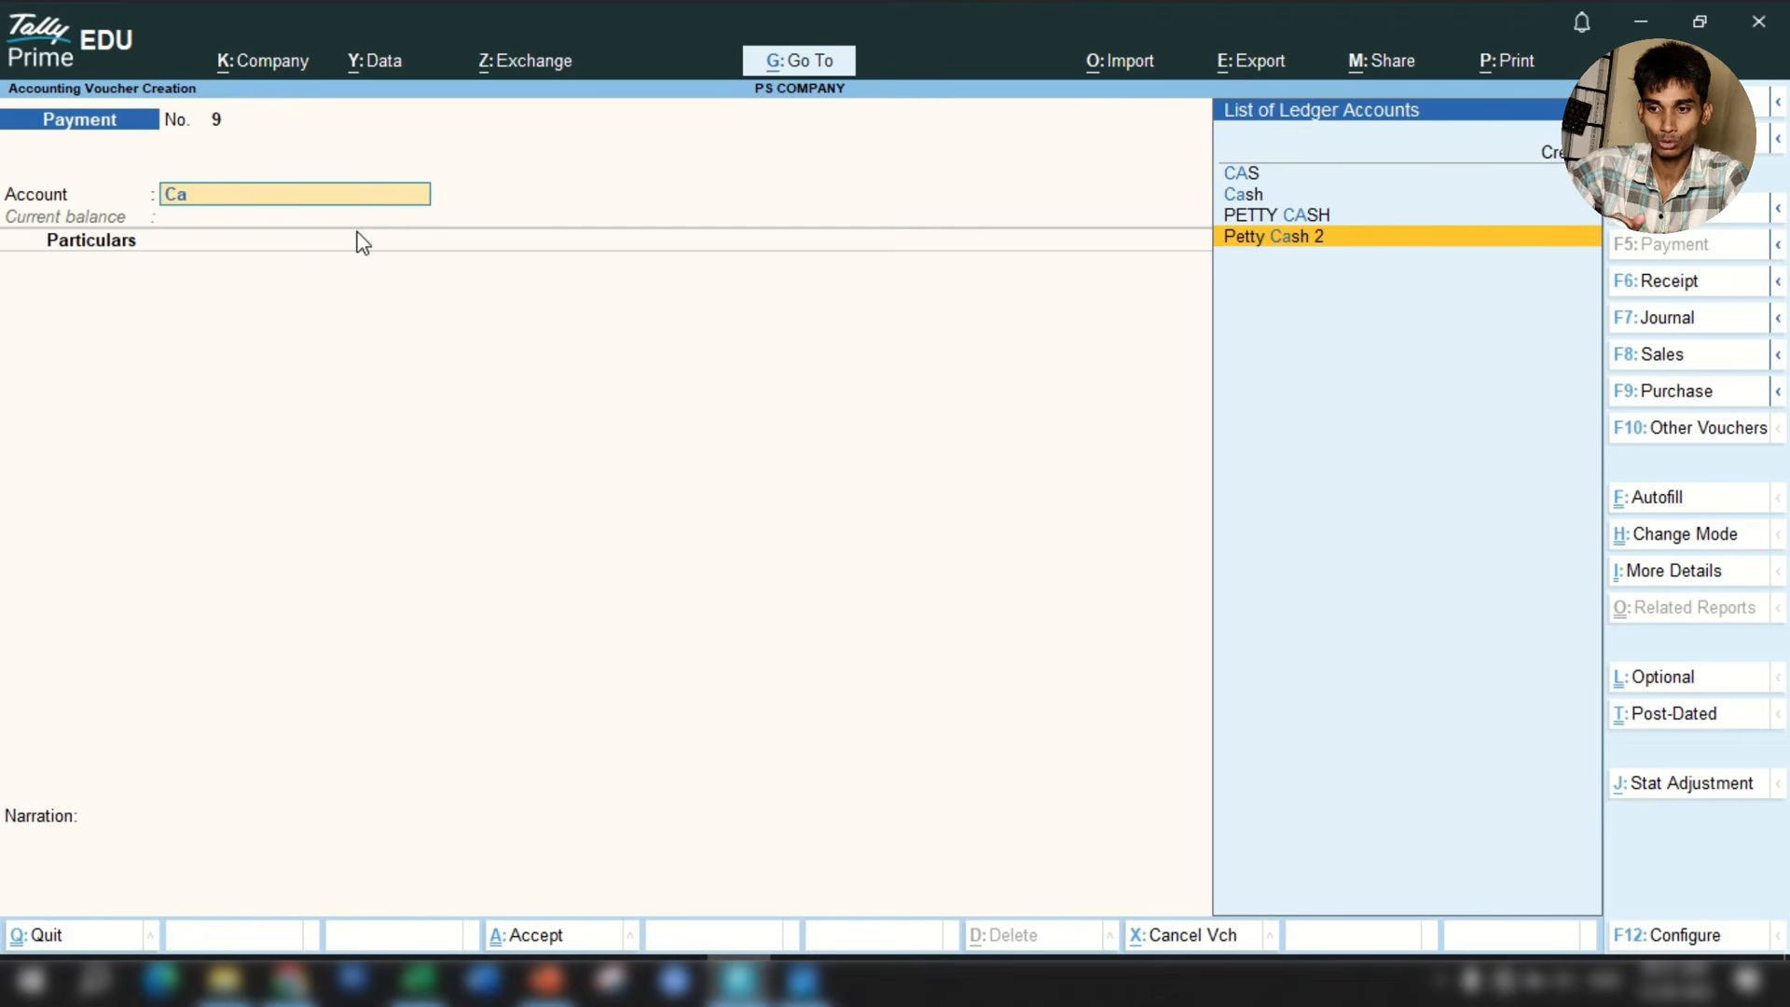
pyautogui.press('Return')
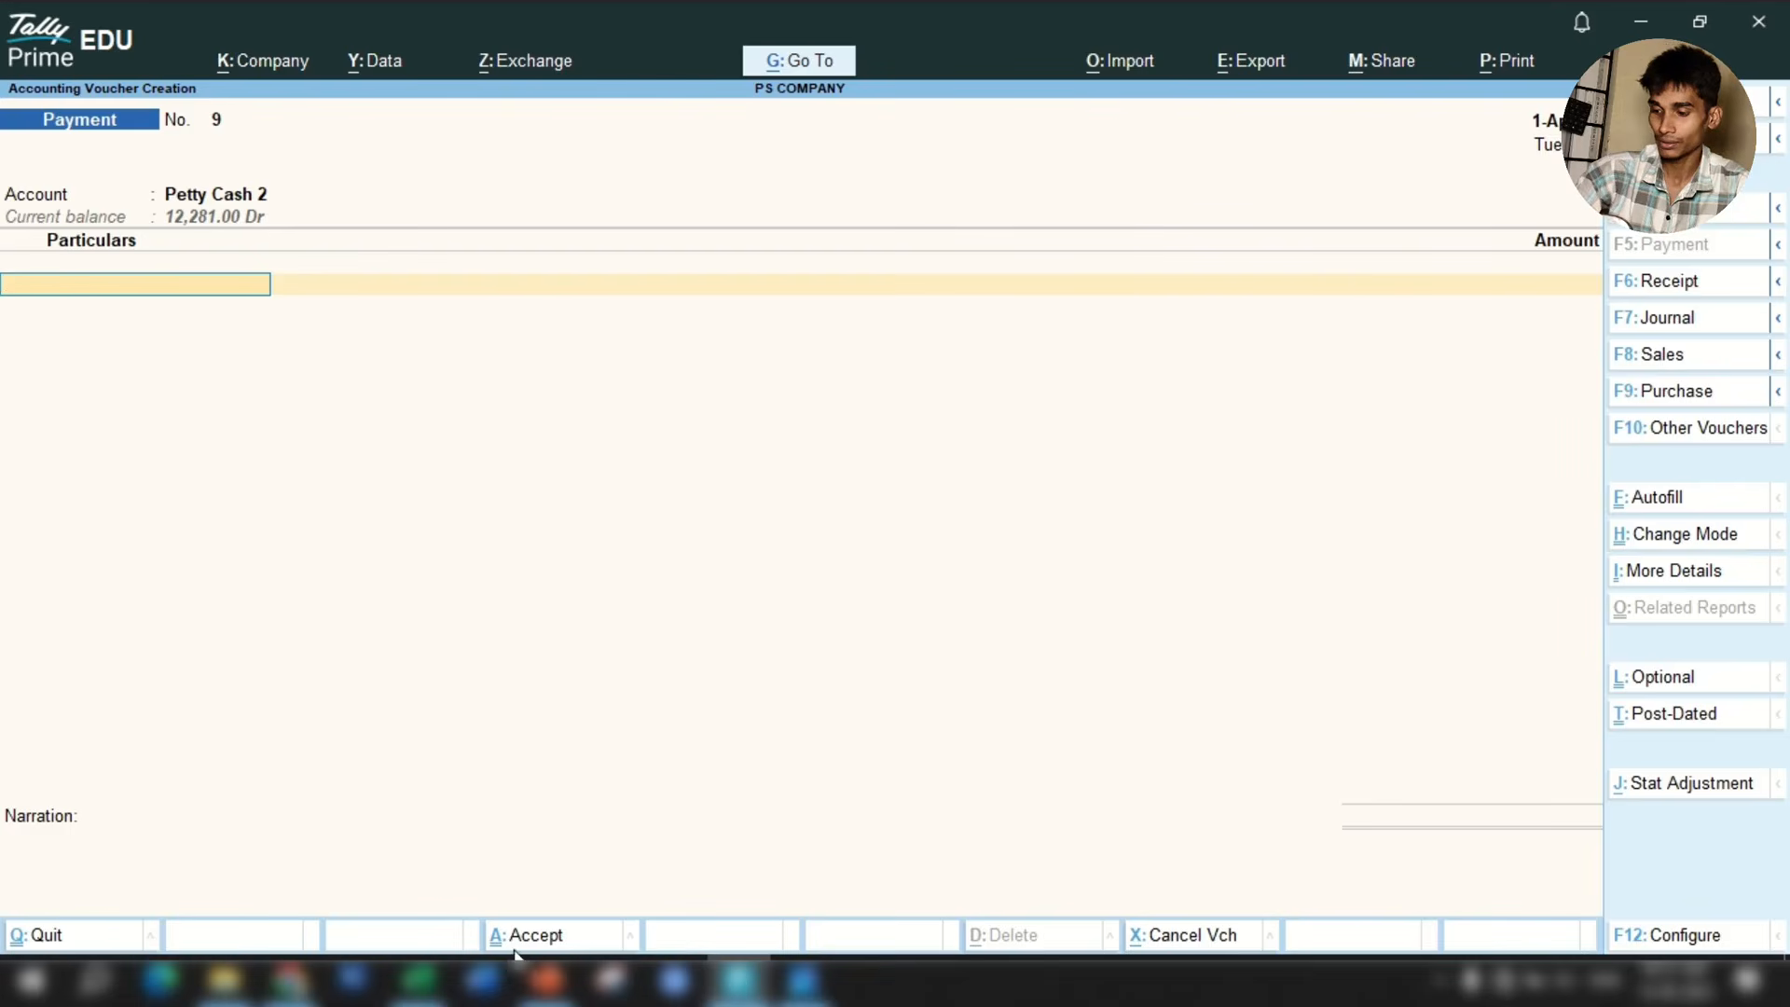
# Review the particular of the first expense row in the Excel petty expenses sheet, and return to the payment voucher in TallyPrime.
pyautogui.click(419, 979)
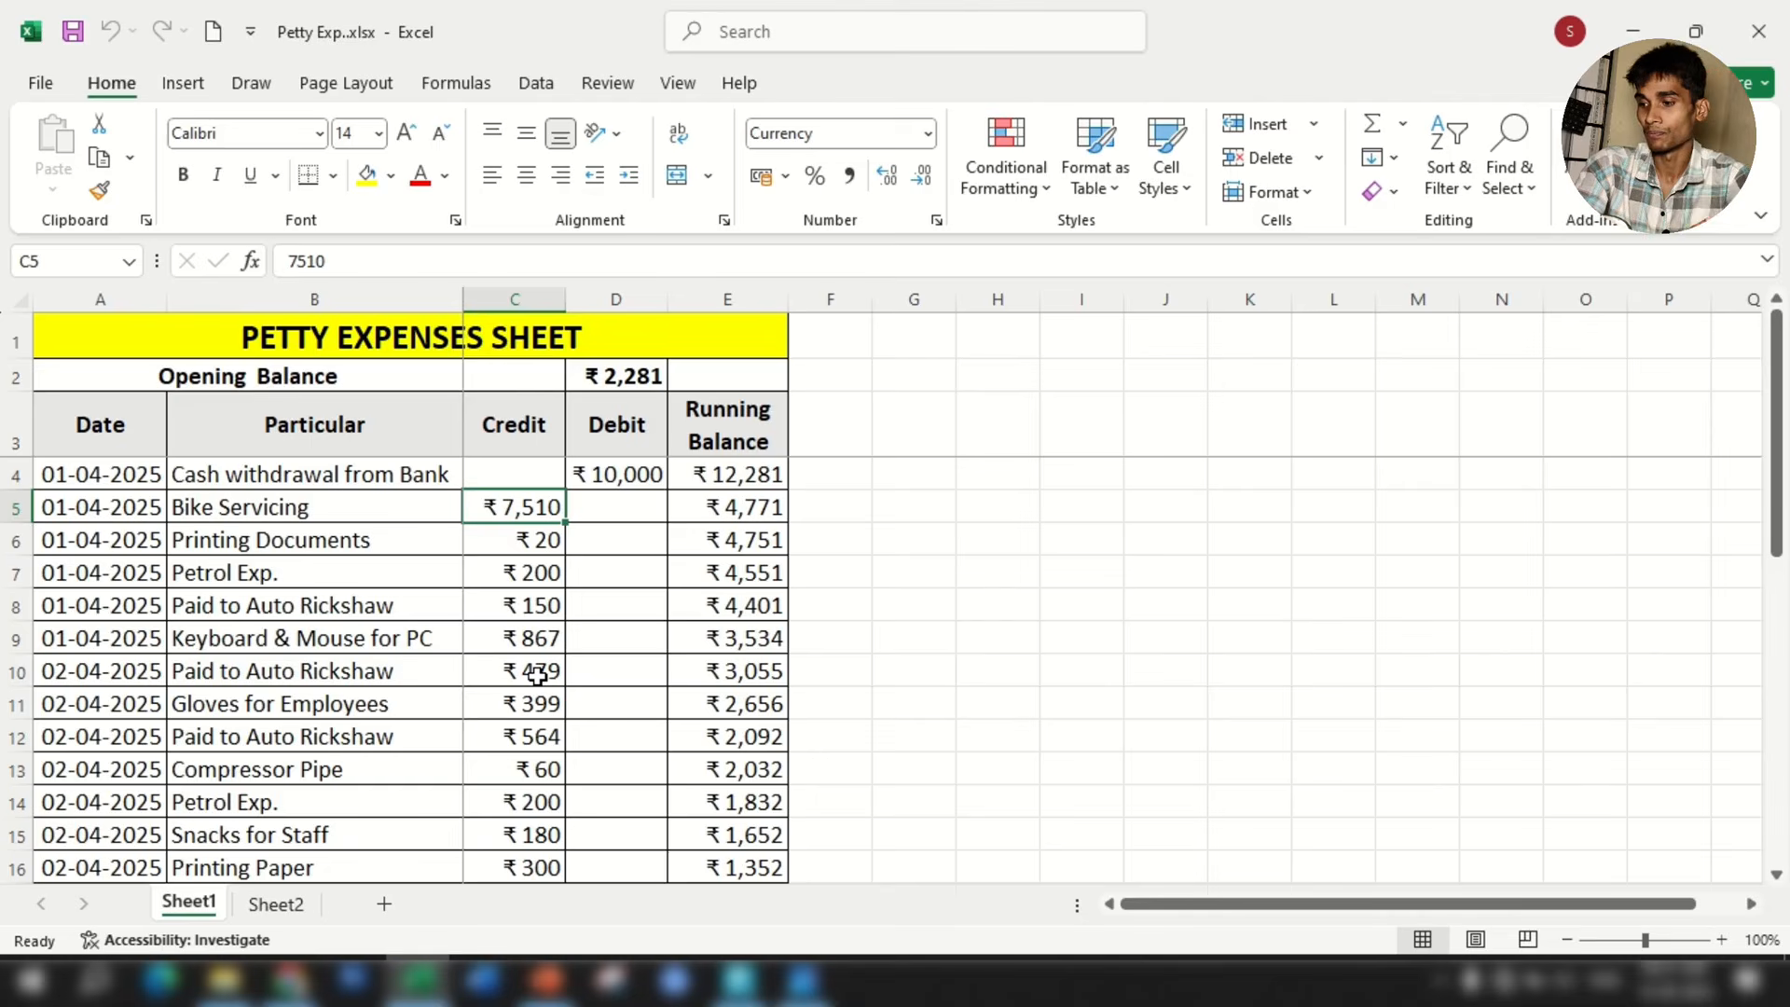
pyautogui.click(383, 509)
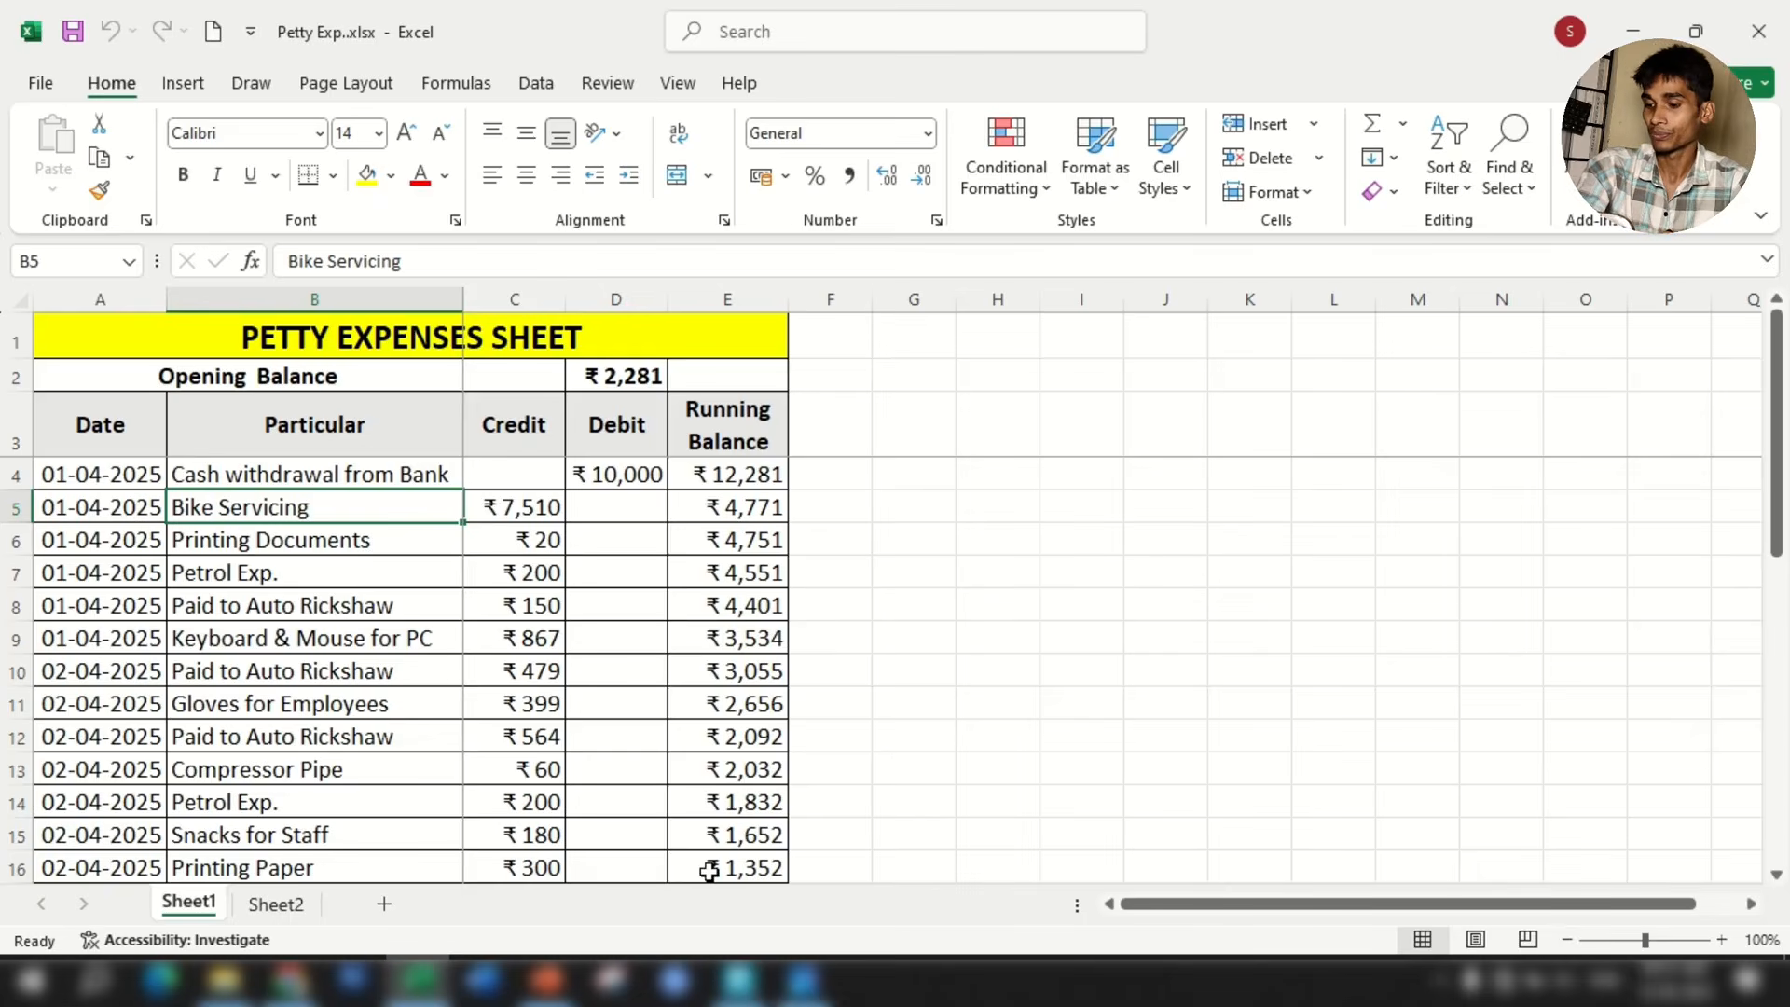
pyautogui.click(739, 978)
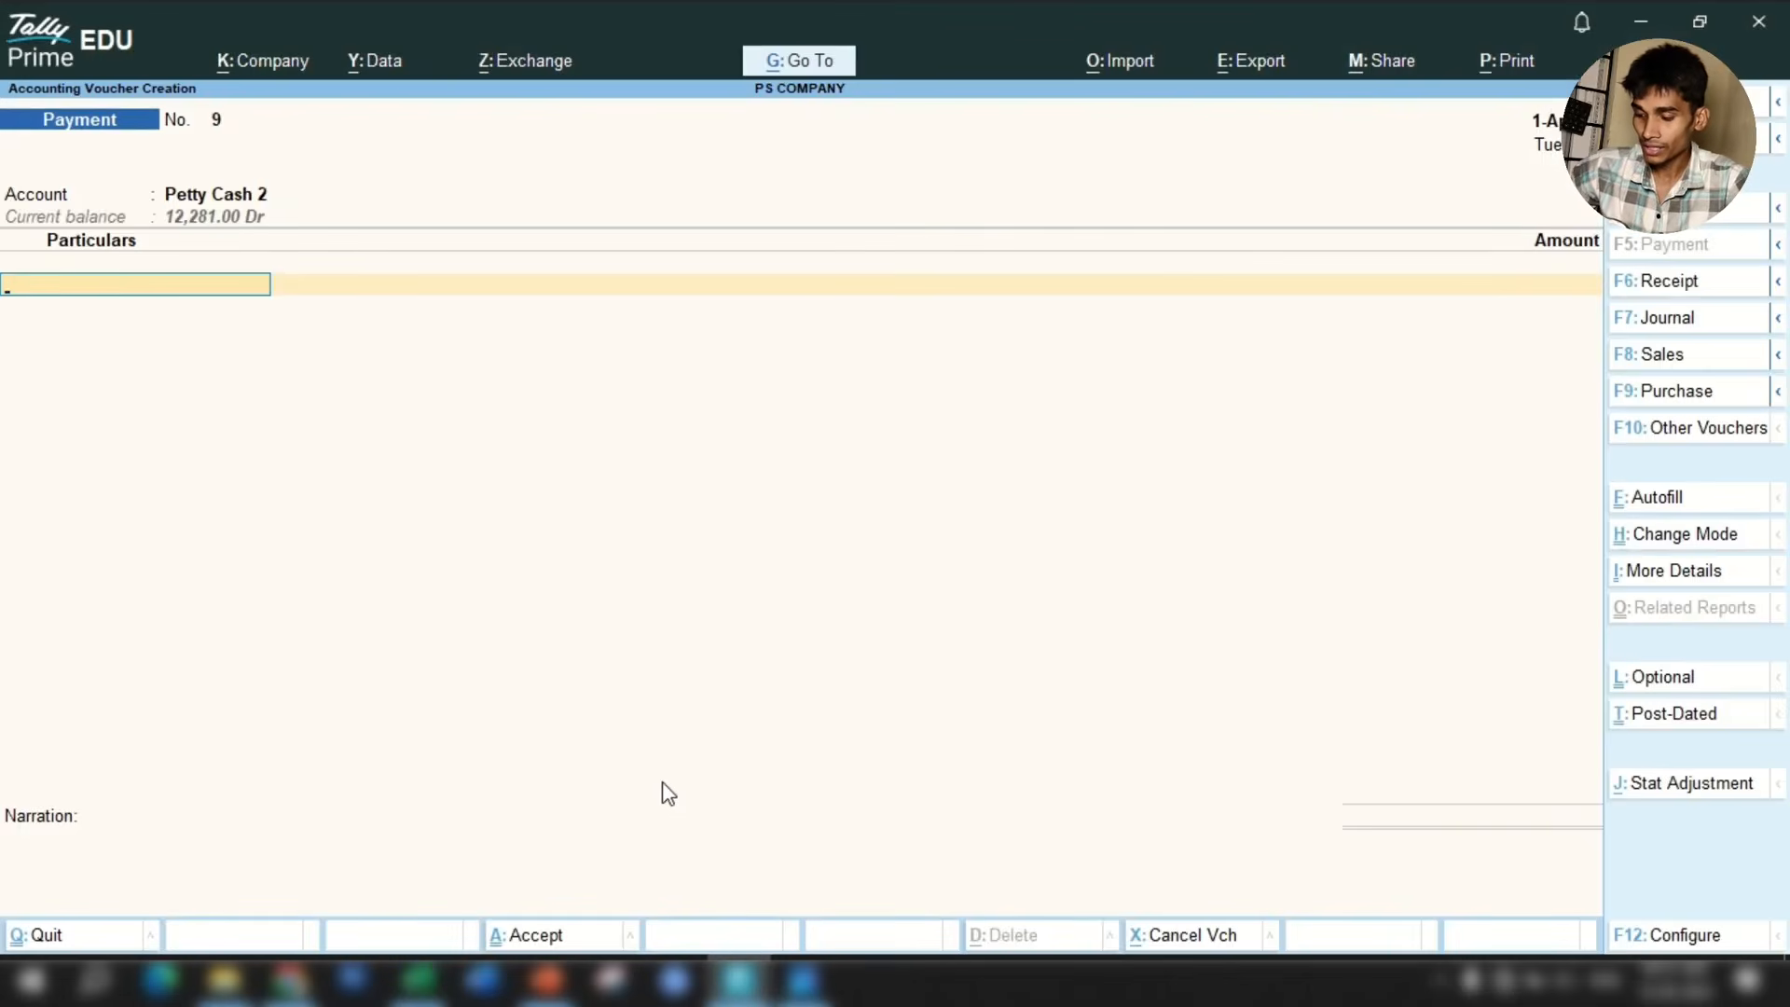
# Create a new expense ledger named Repair & Maintanance from the payment voucher and place it under Indirect Expenses.
pyautogui.hotkey('alt', 'c')
pyautogui.write('Re')
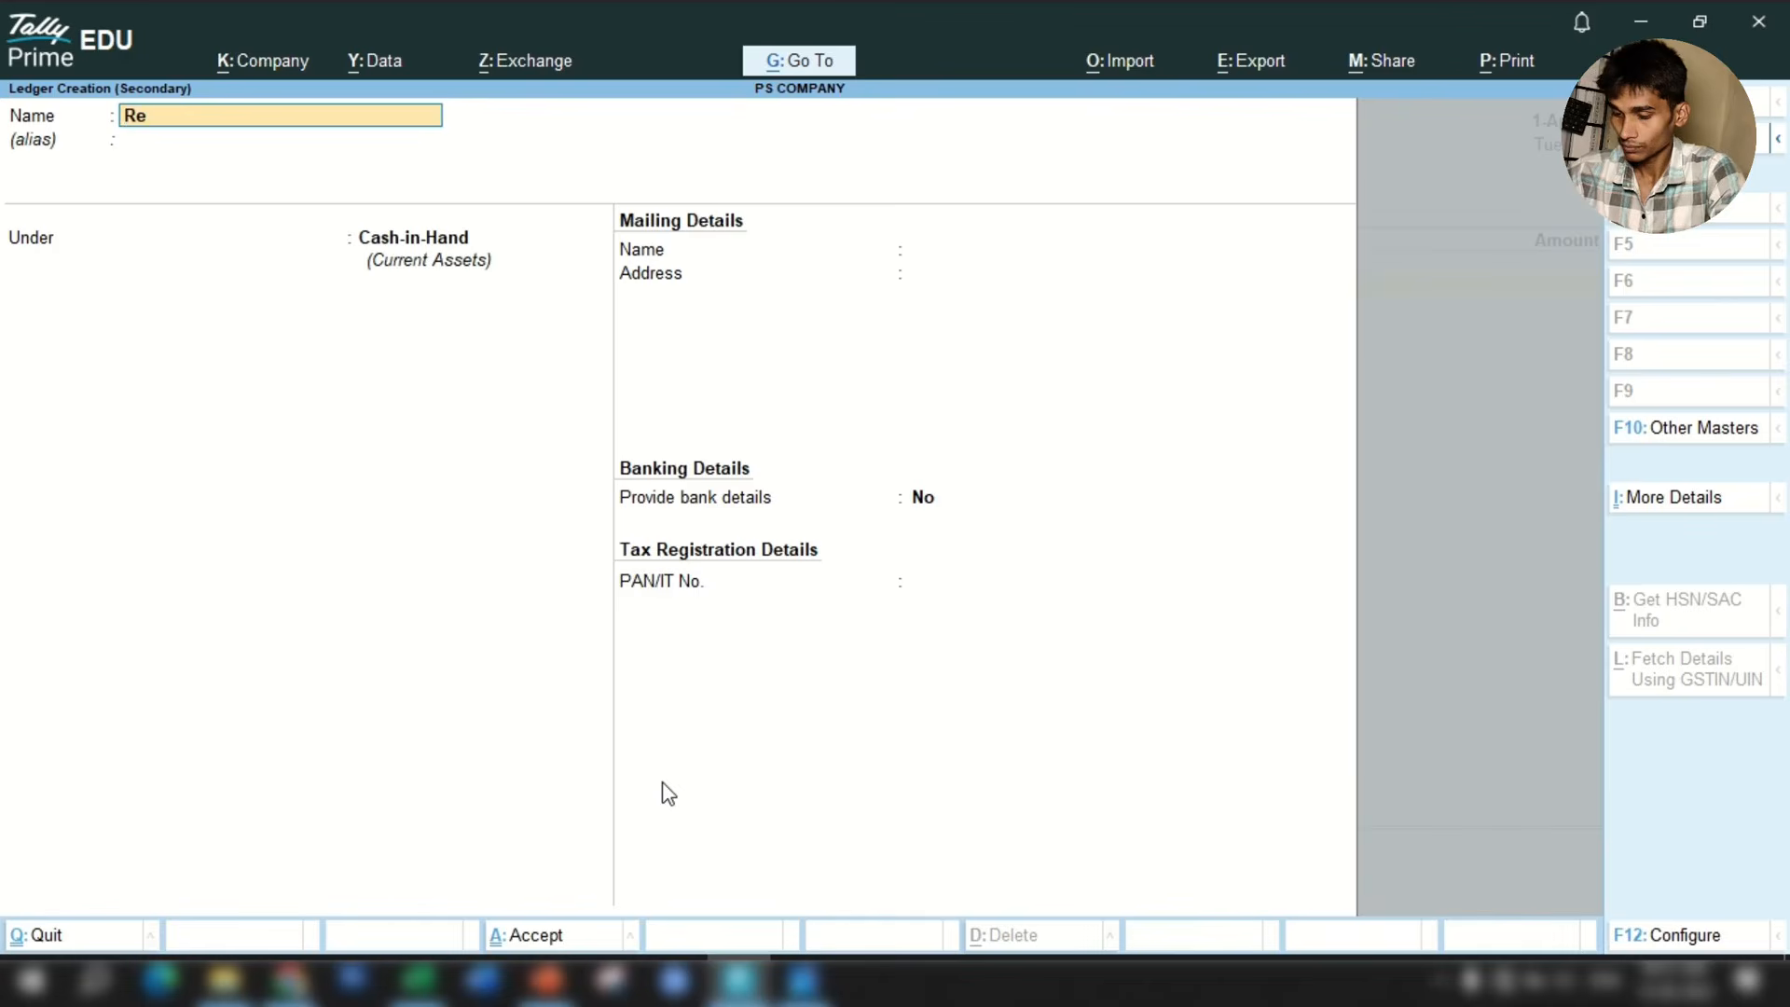
pyautogui.write('pair & Maintan')
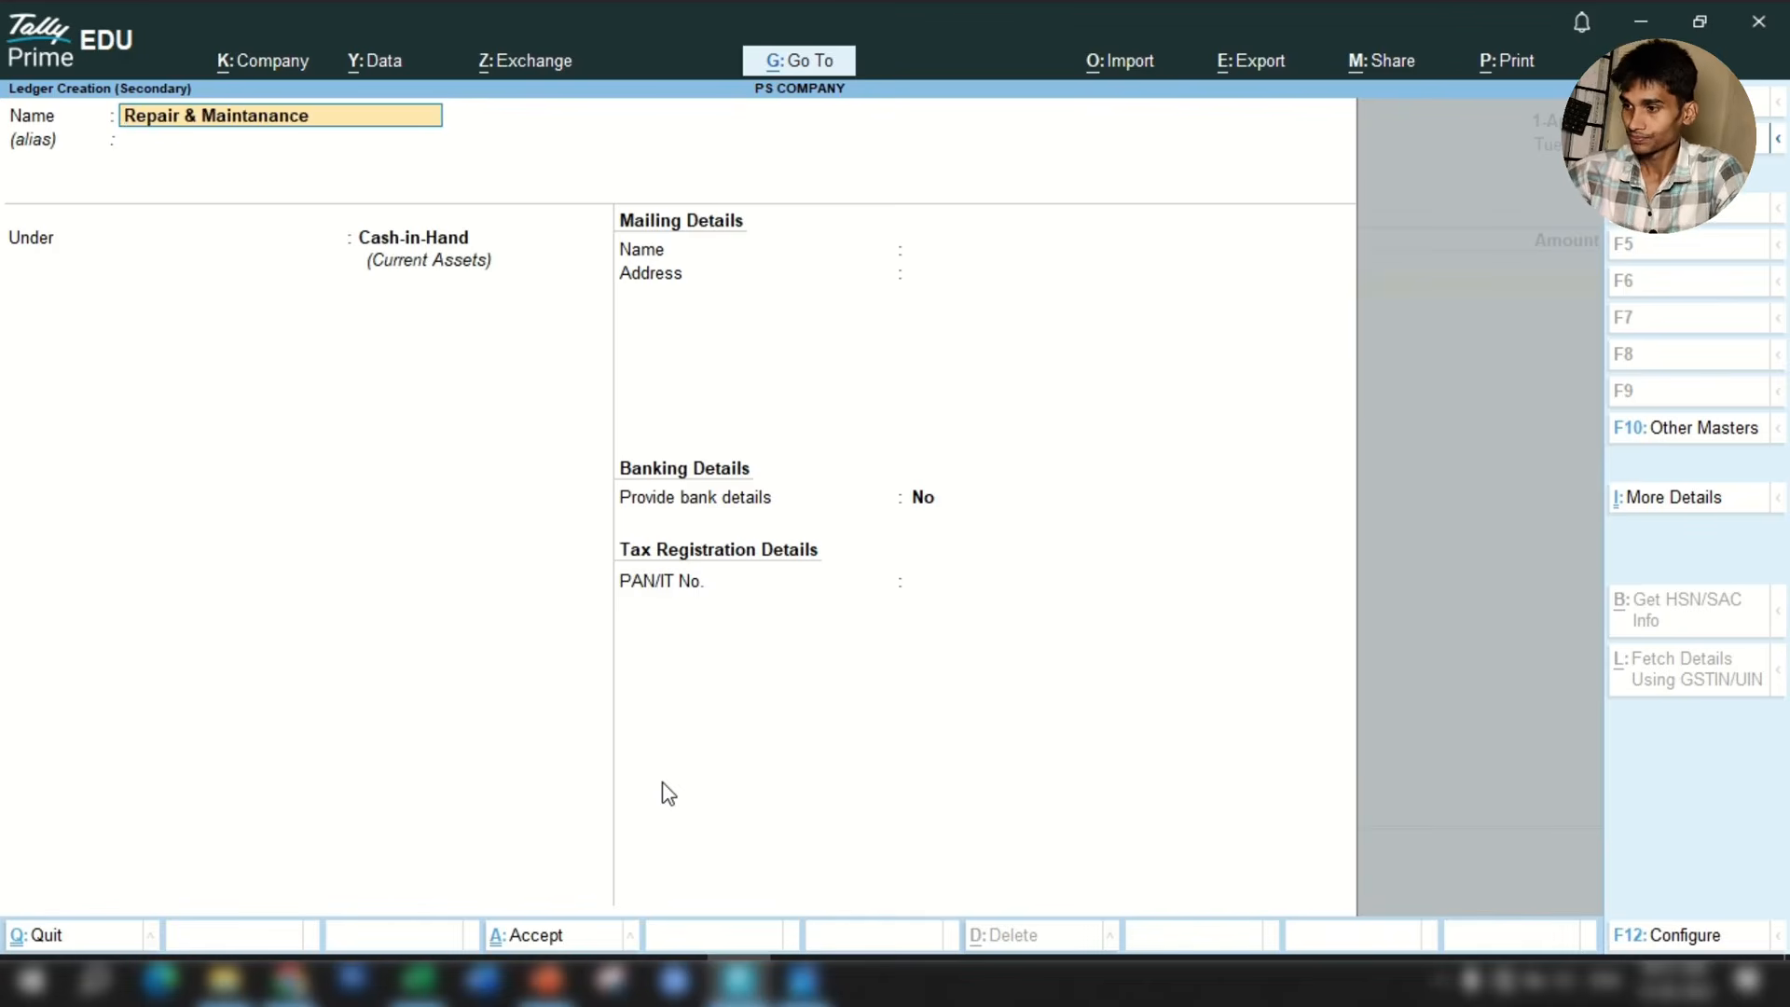
pyautogui.write('ance')
pyautogui.press('Return')
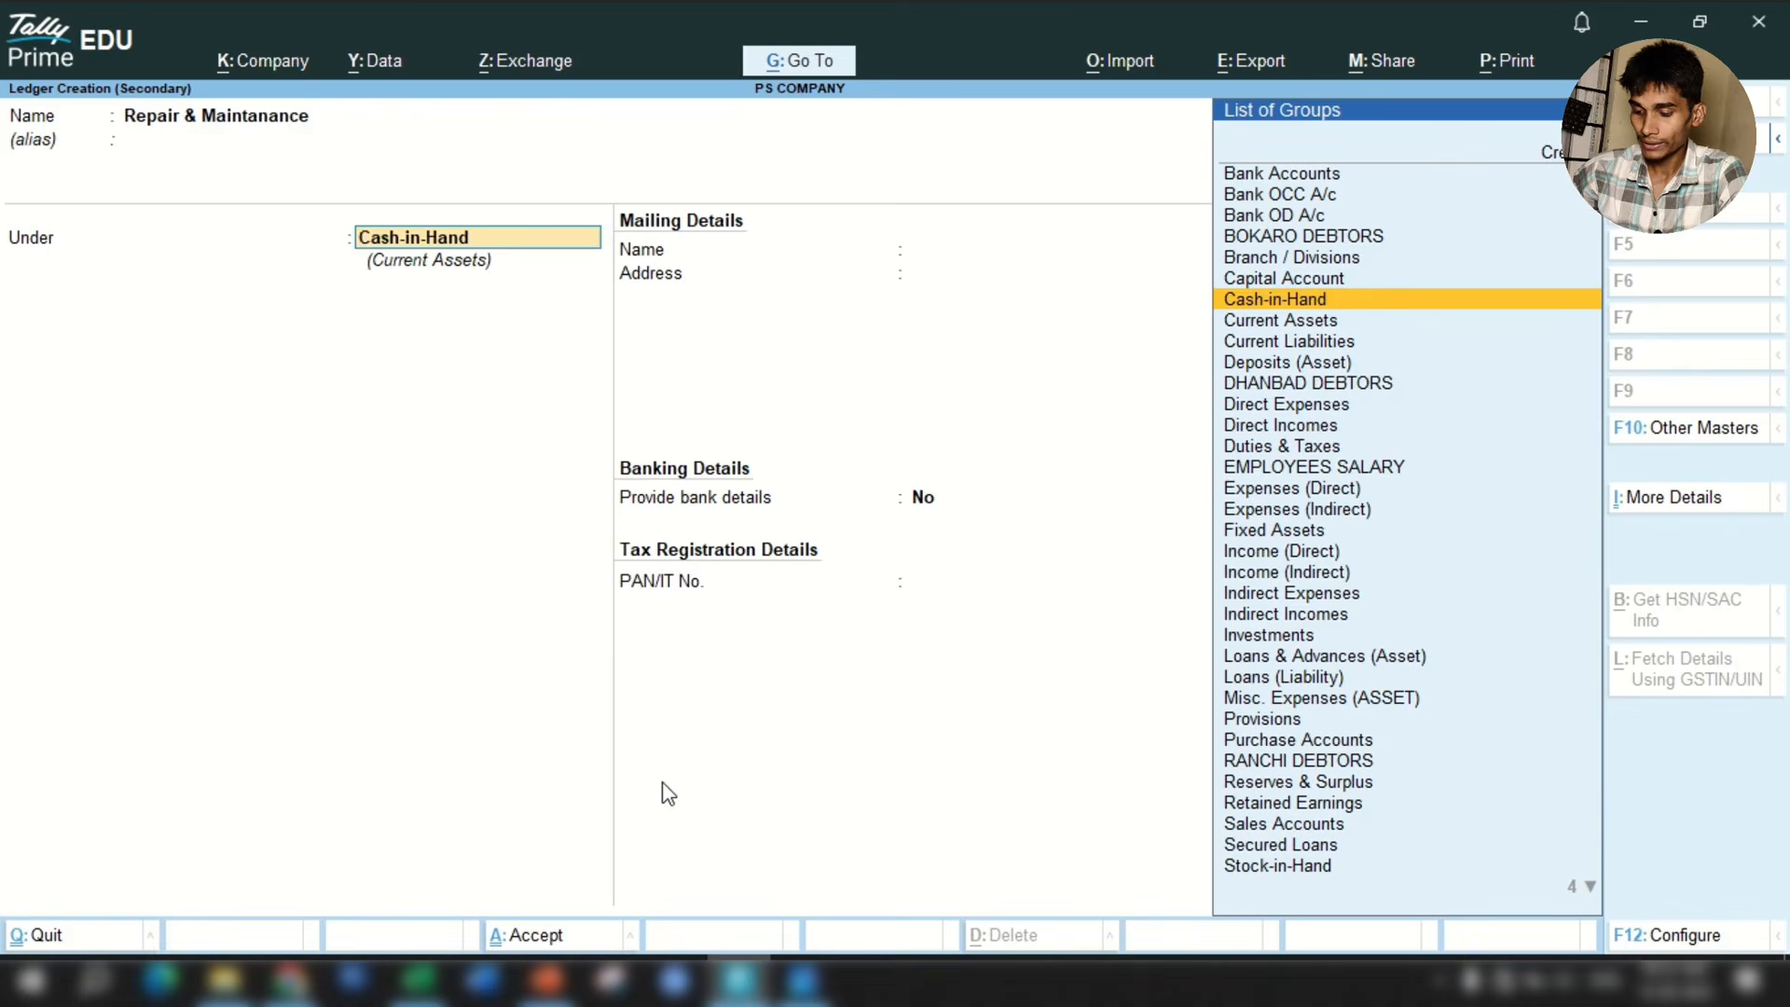
pyautogui.write('Indi')
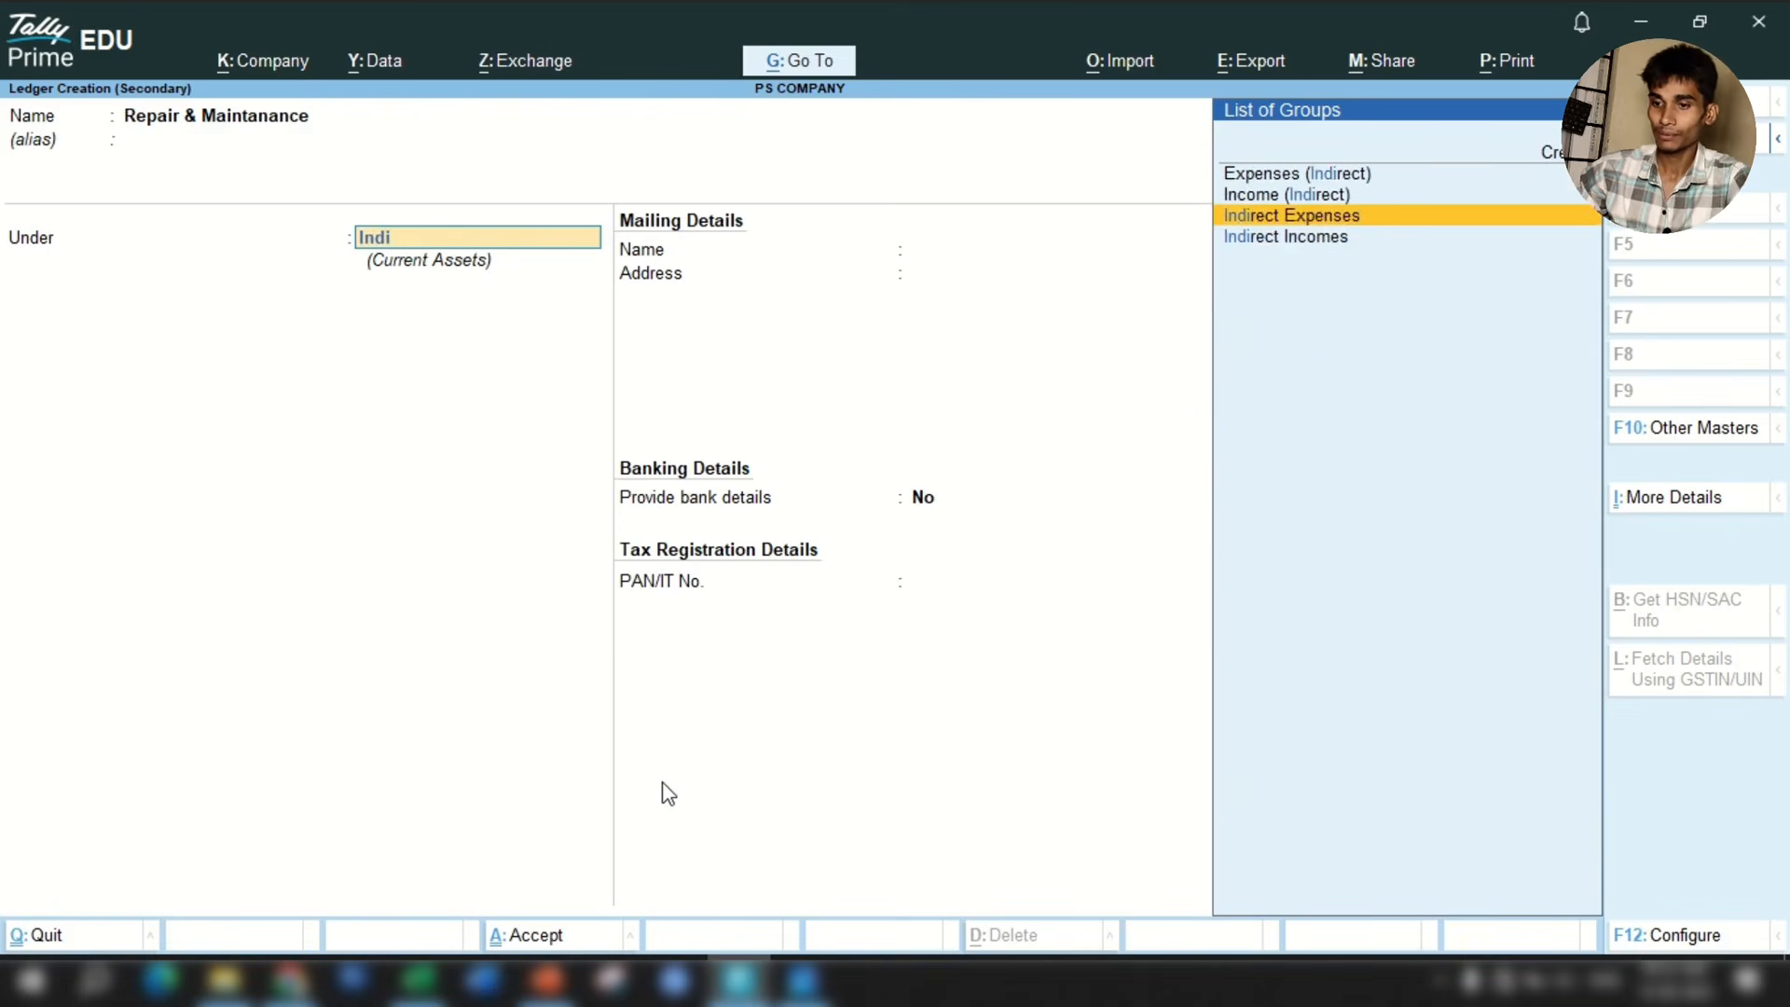
pyautogui.press('Return')
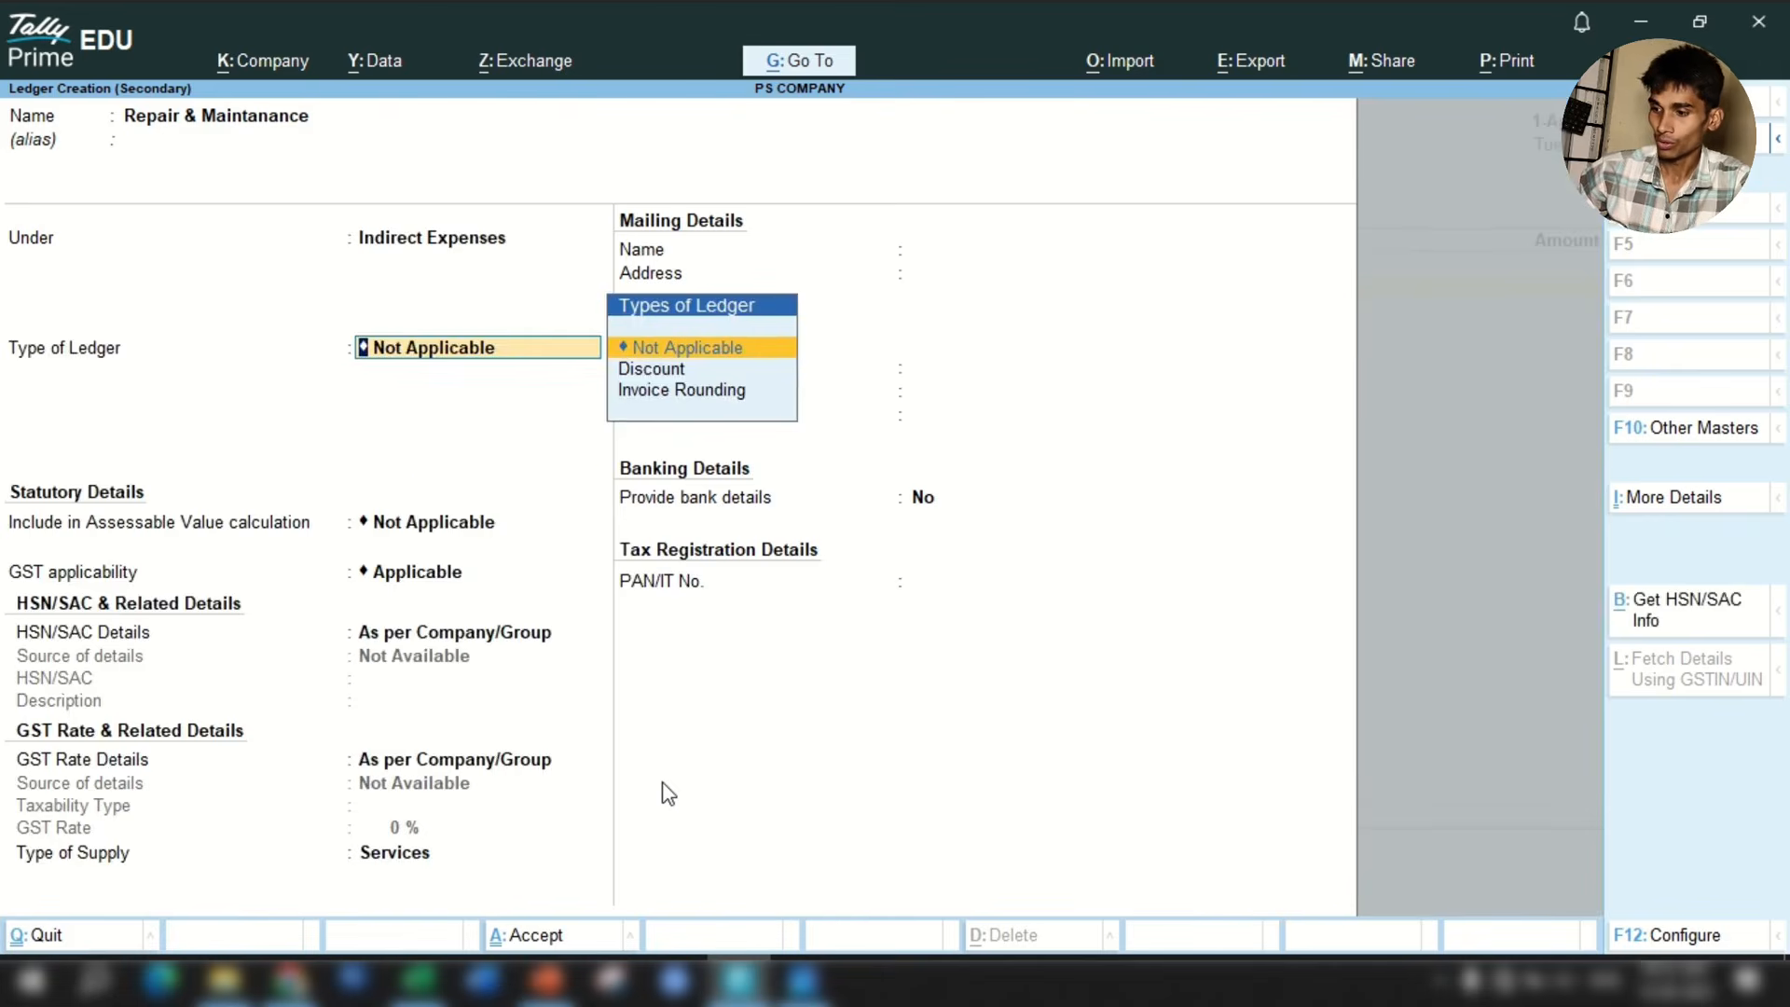
# Keep the ledger's default statutory and GST details, set its type of supply to Goods, and save the ledger.
pyautogui.press('Return')
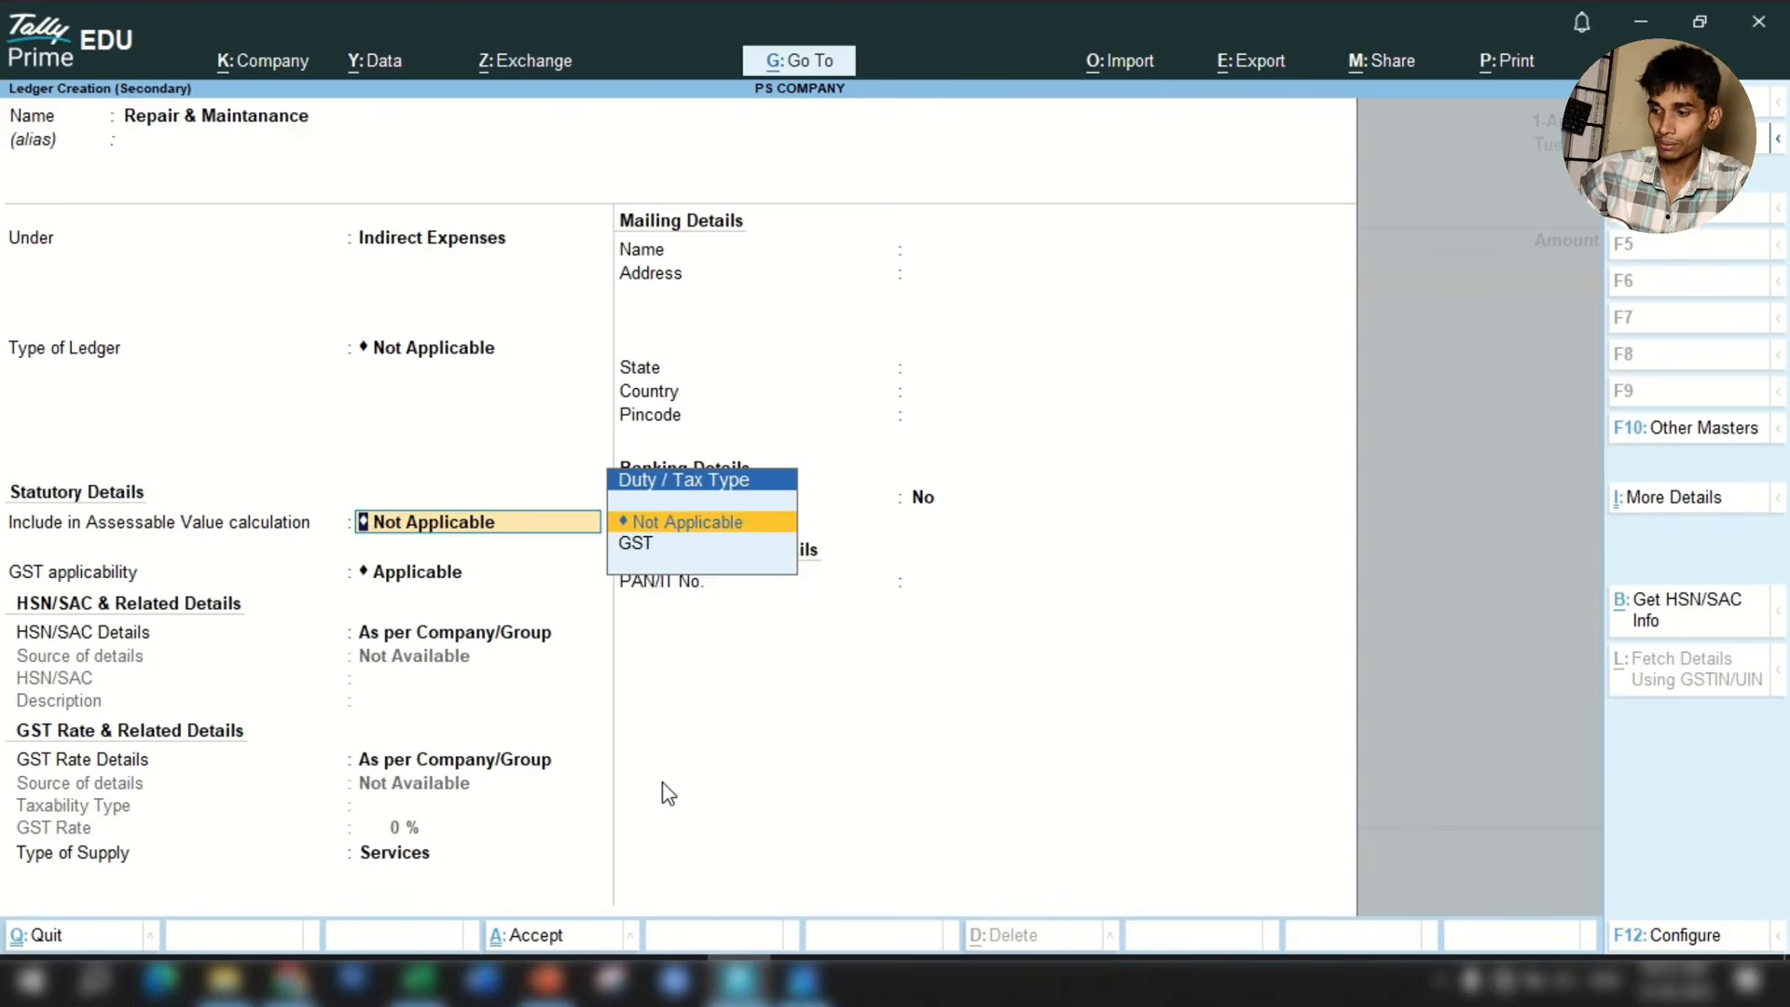
pyautogui.press('Return')
pyautogui.press('Return')
pyautogui.press('Return')
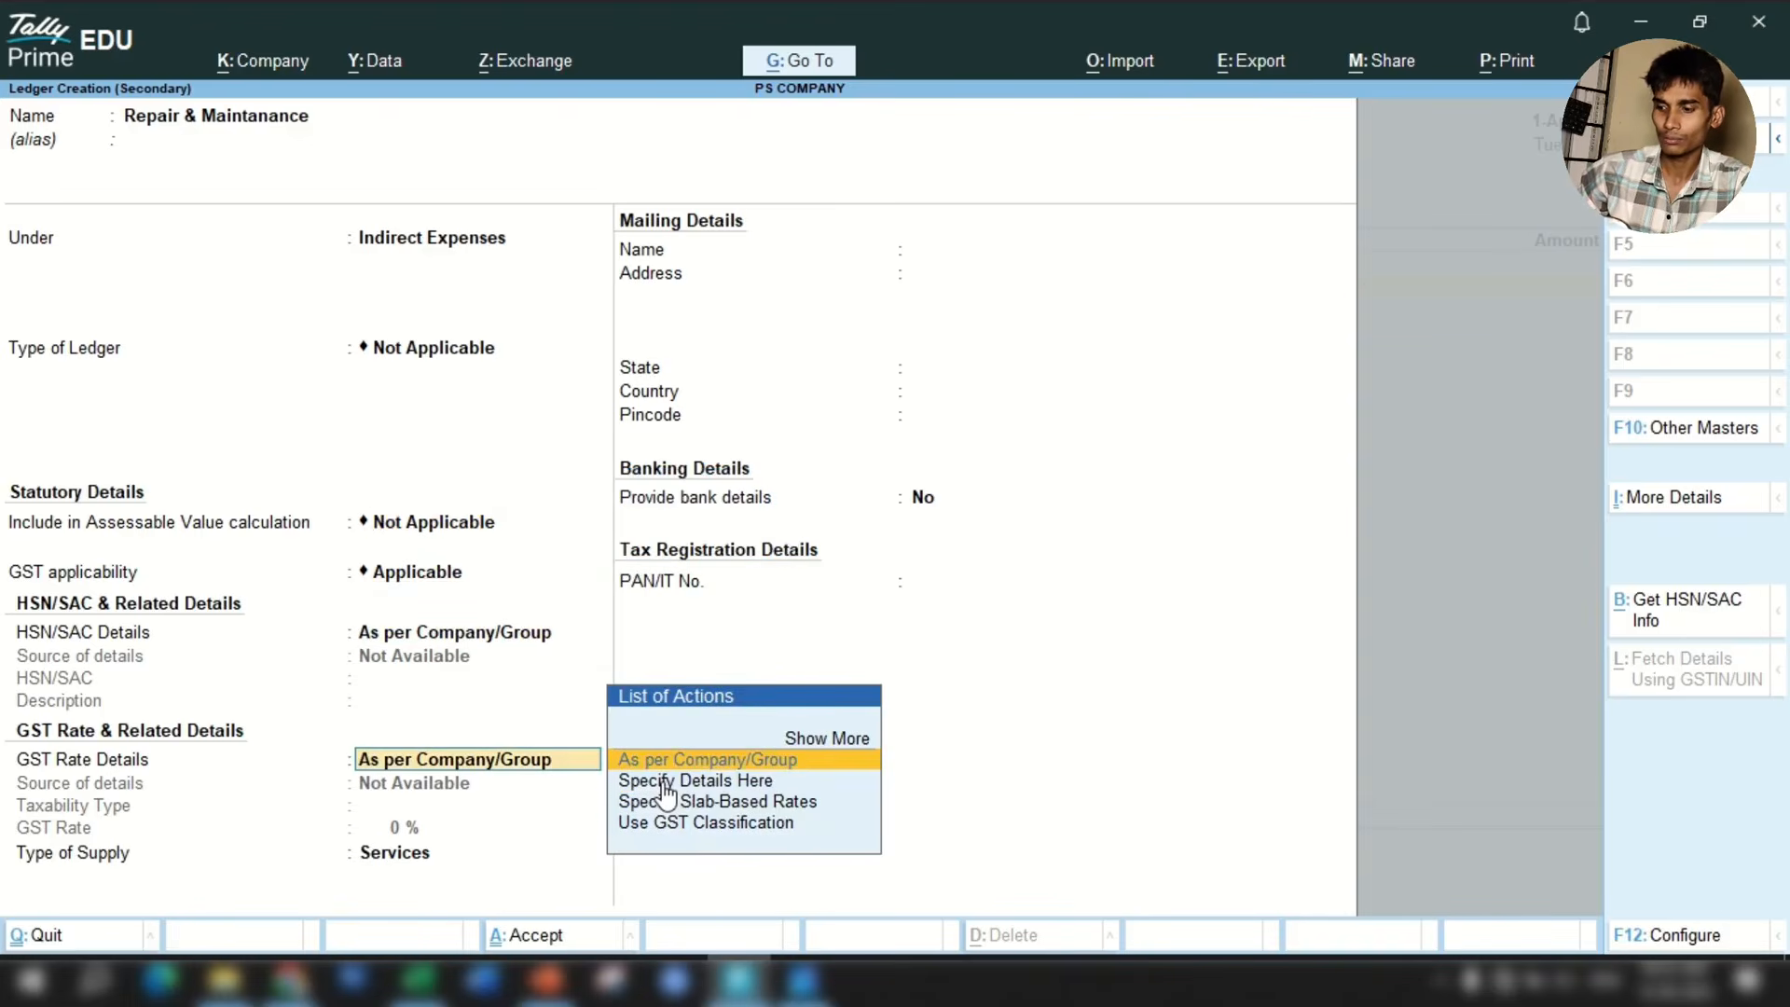
pyautogui.press('Return')
pyautogui.press('Up')
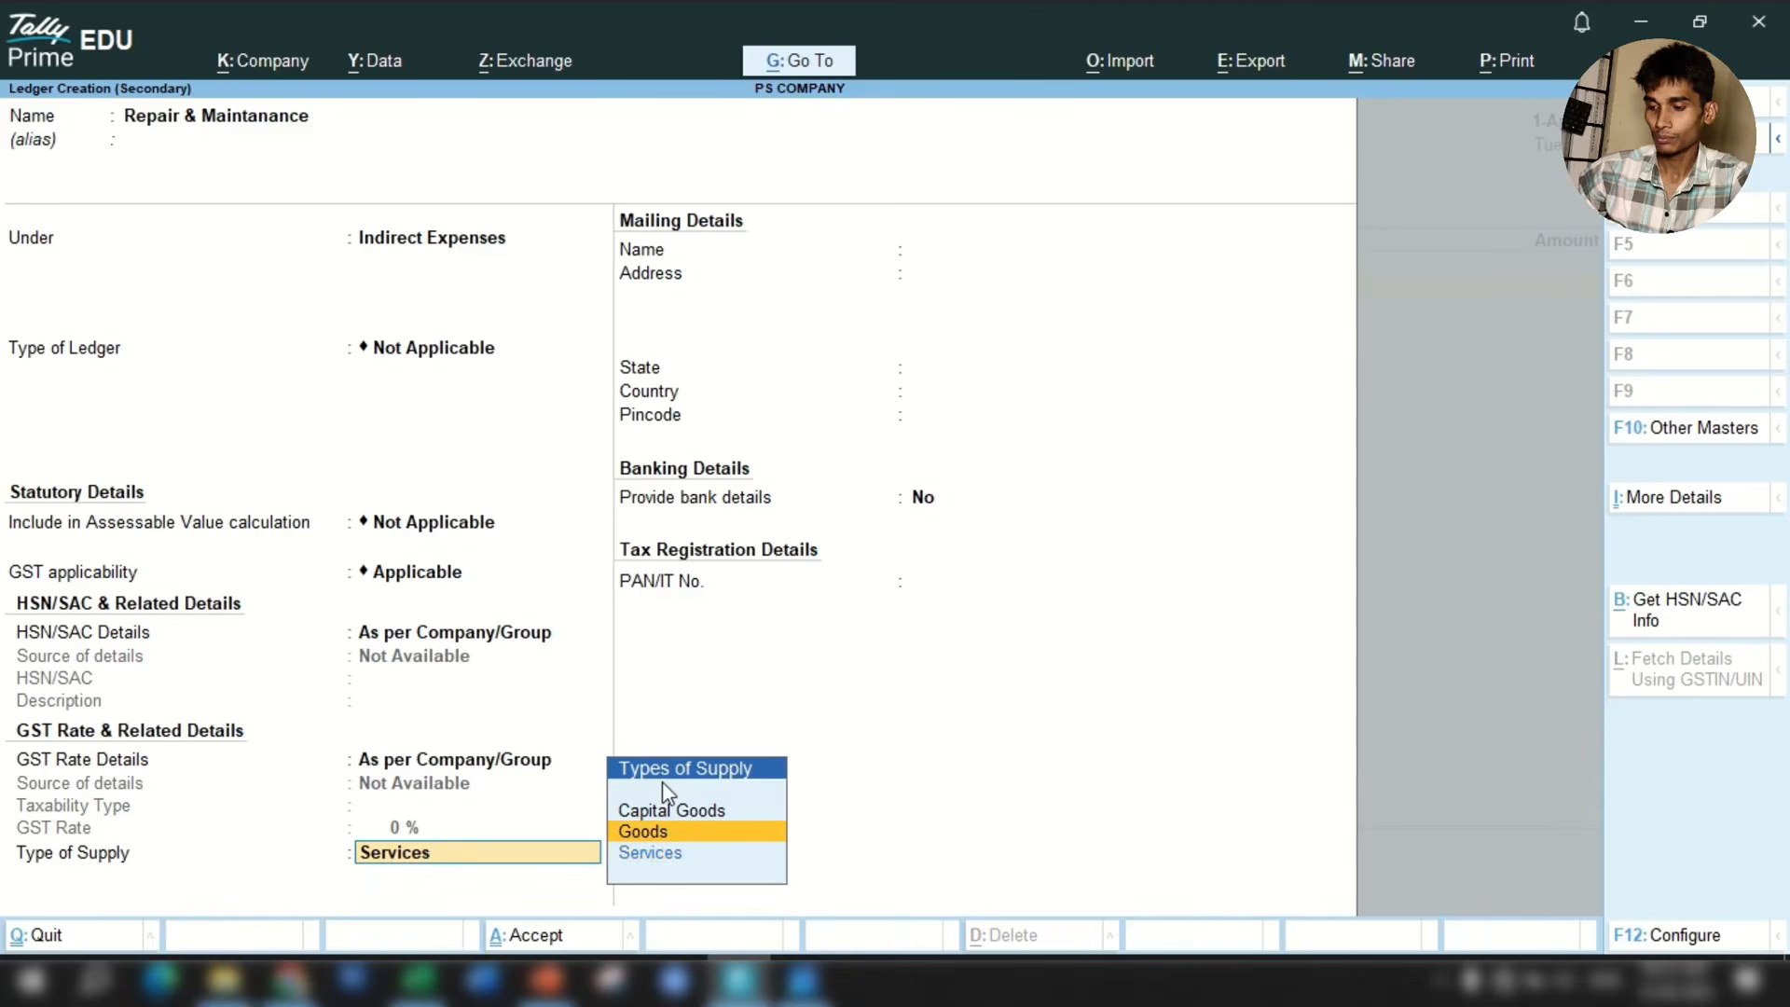
pyautogui.press('Return')
pyautogui.press('Return')
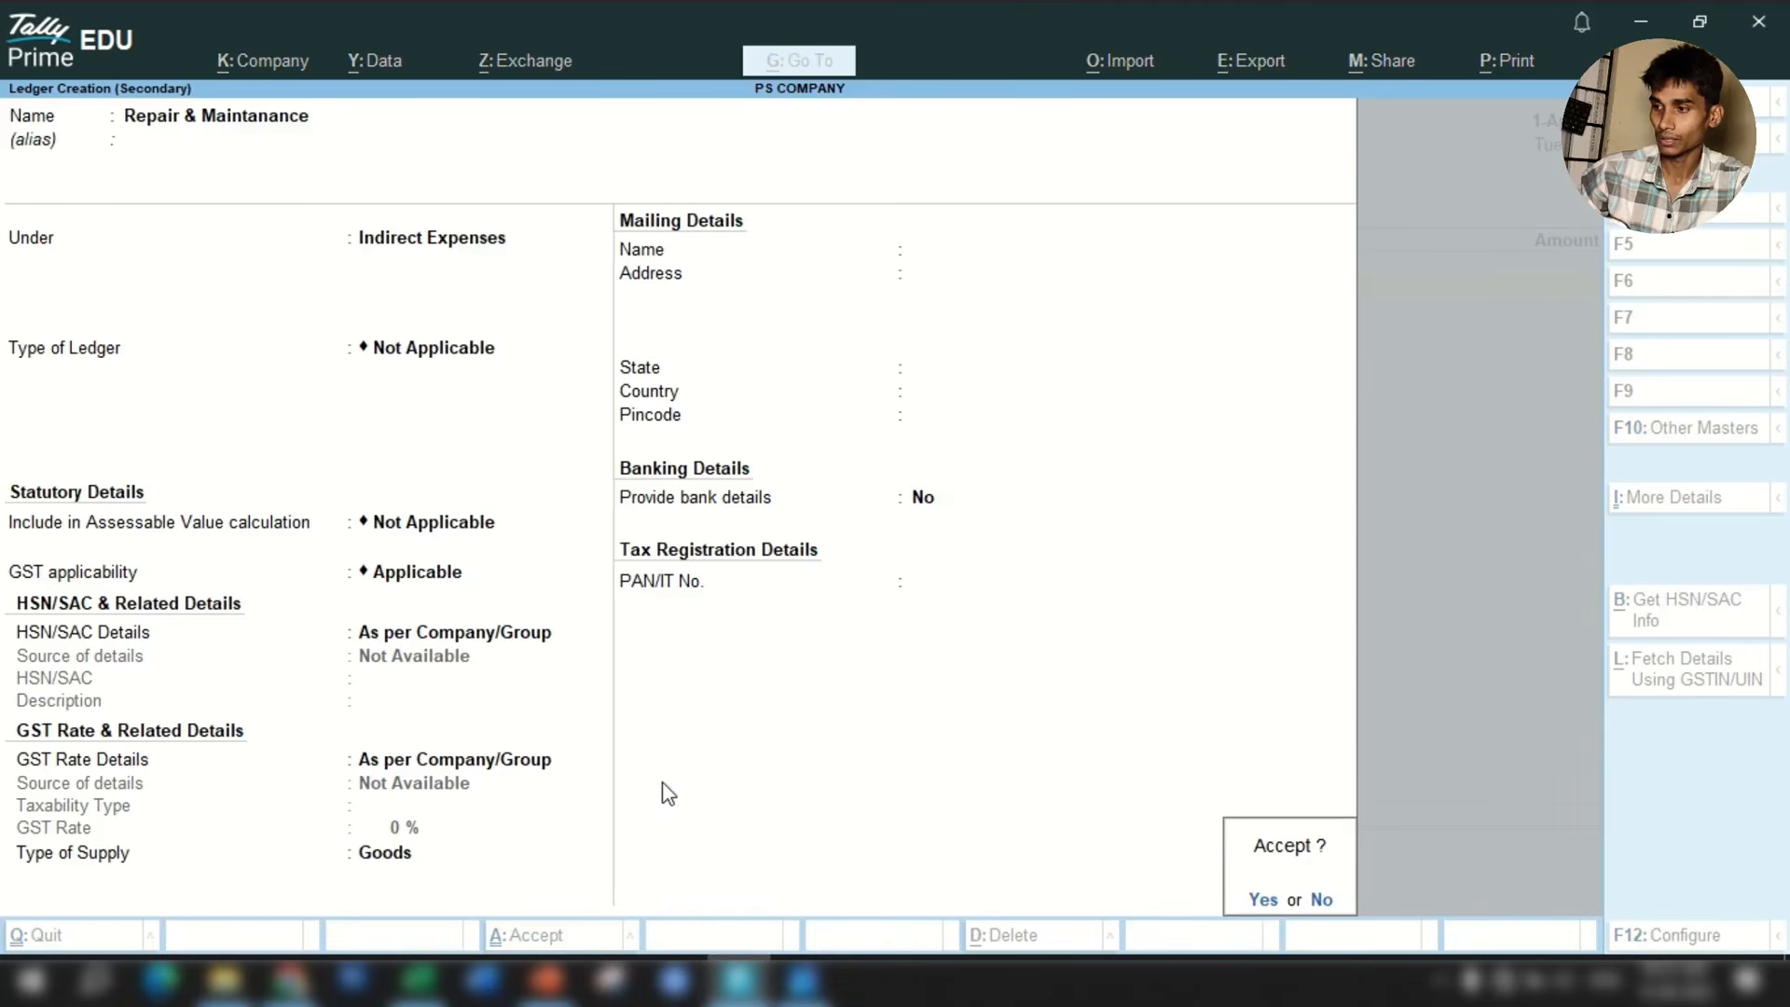
pyautogui.press('Return')
# Check the Bike Servicing credit in the Excel sheet and enter 7,510 as the Repair & Maintanance amount in the TallyPrime payment voucher.
pyautogui.click(418, 979)
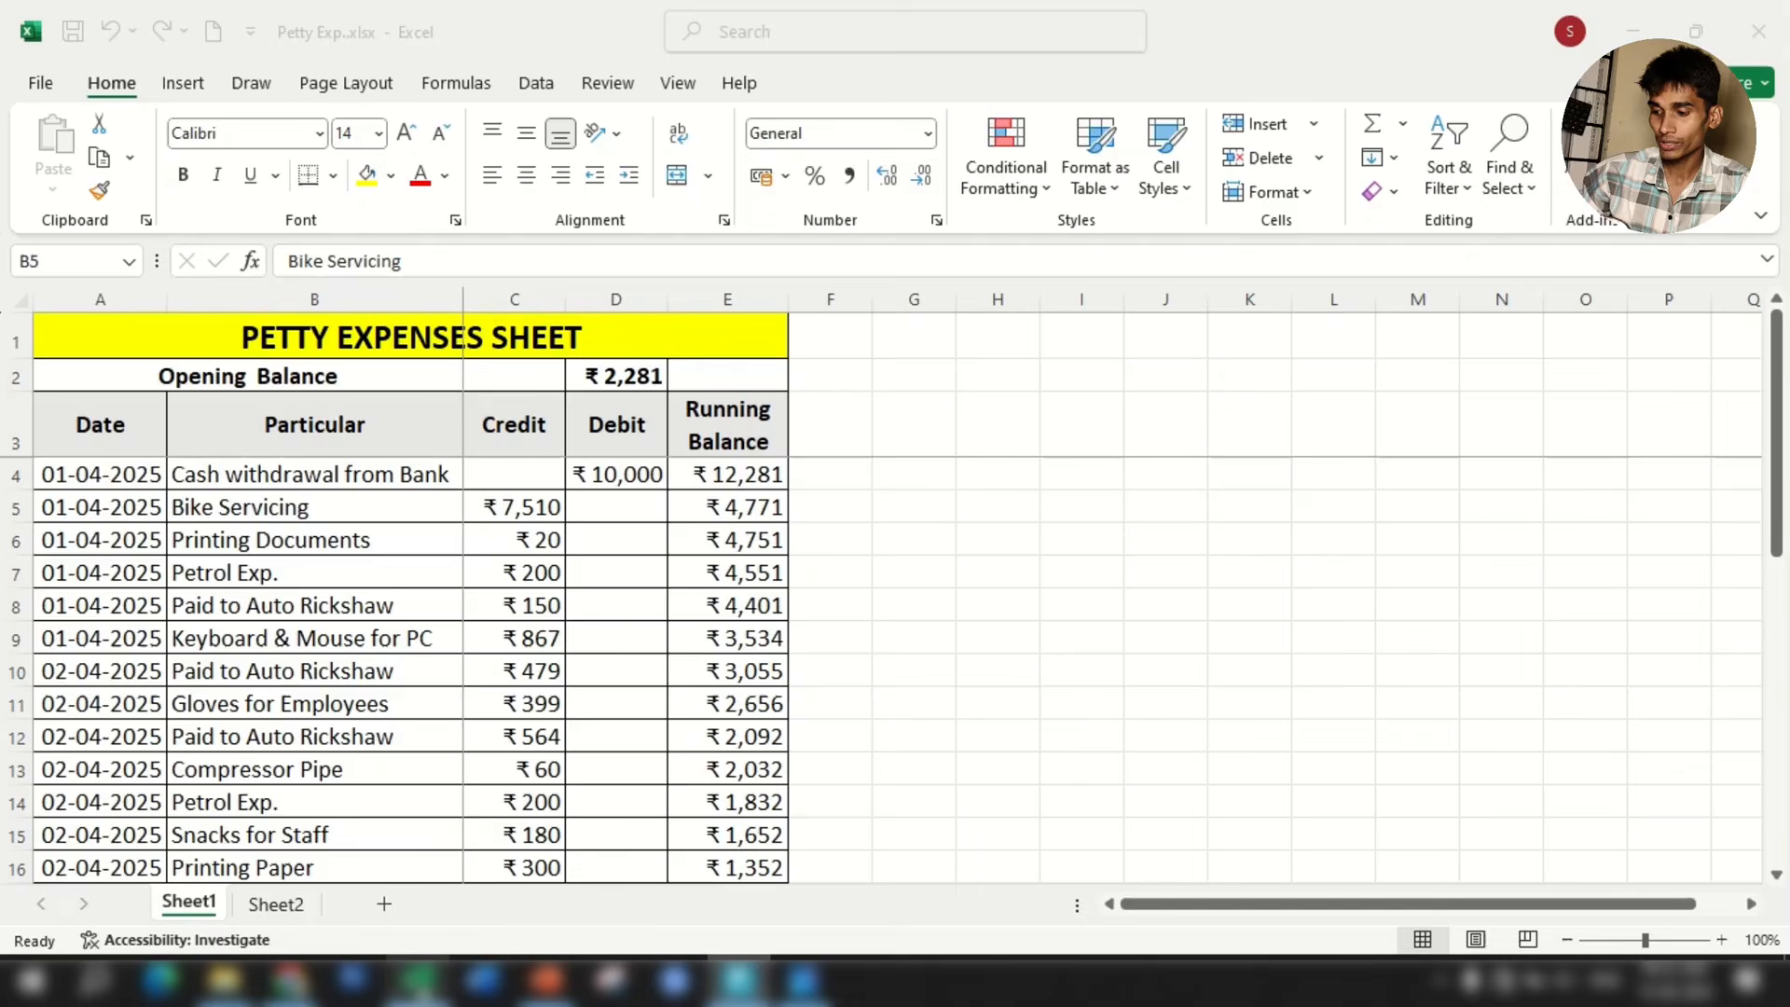
pyautogui.click(523, 508)
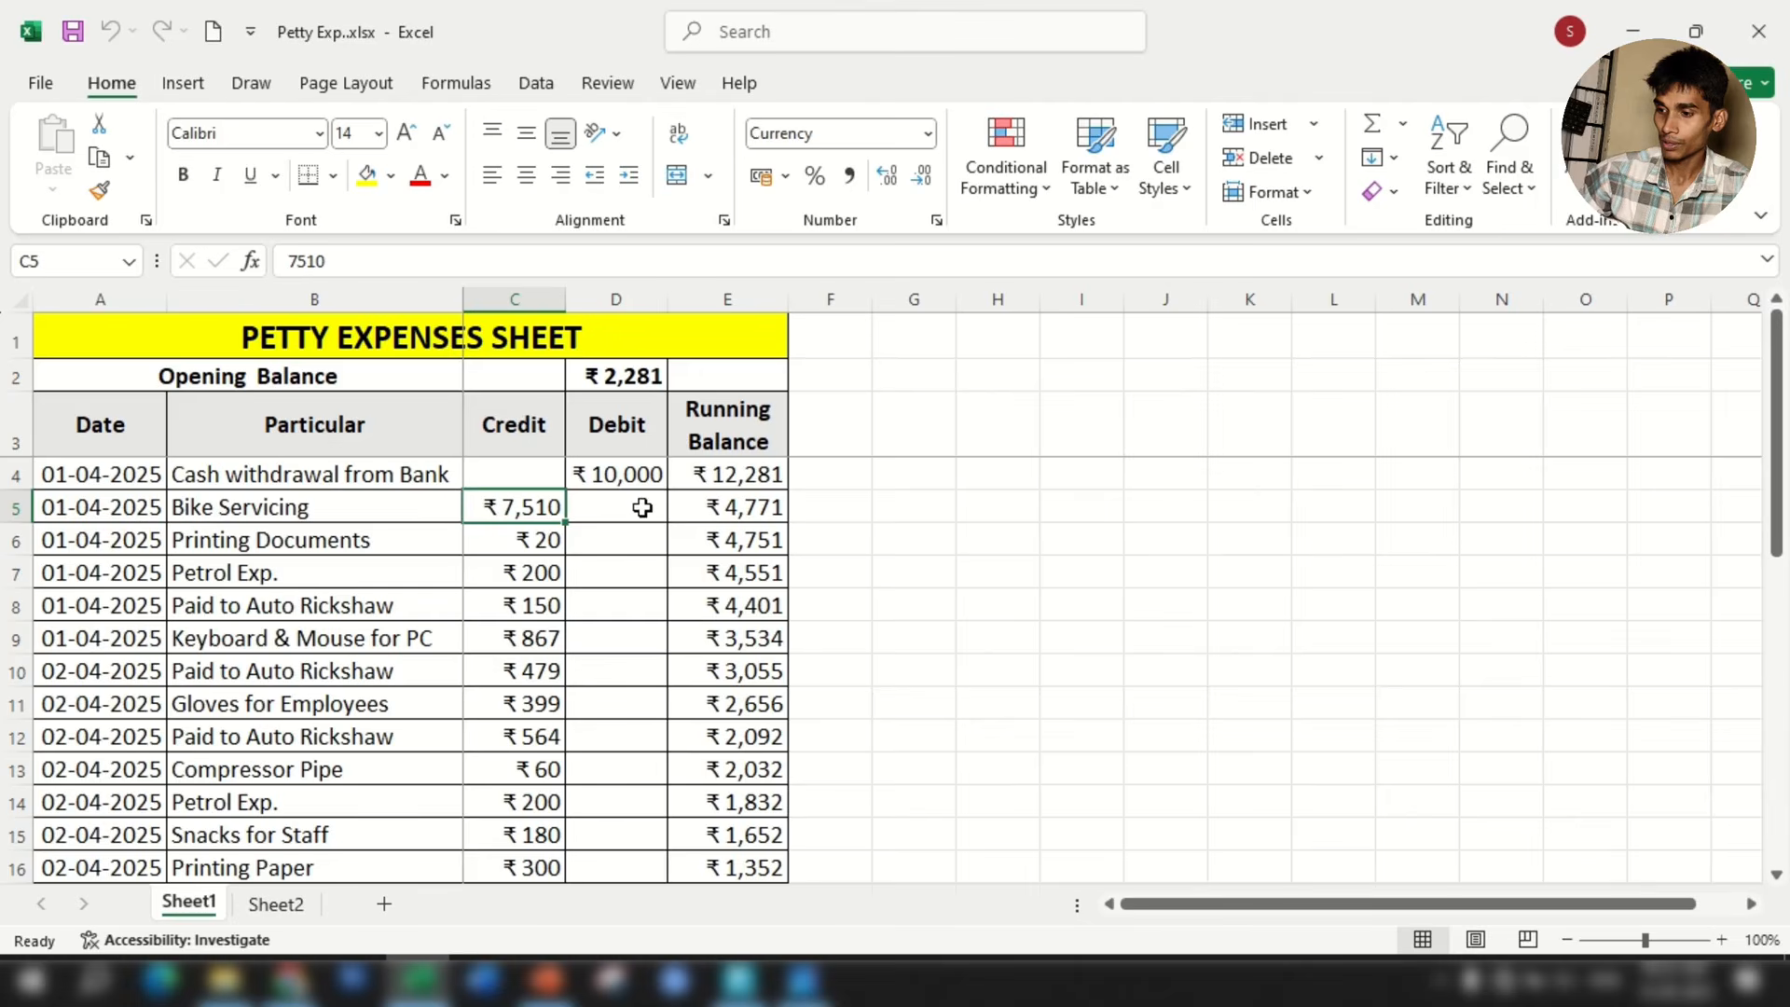
pyautogui.click(739, 978)
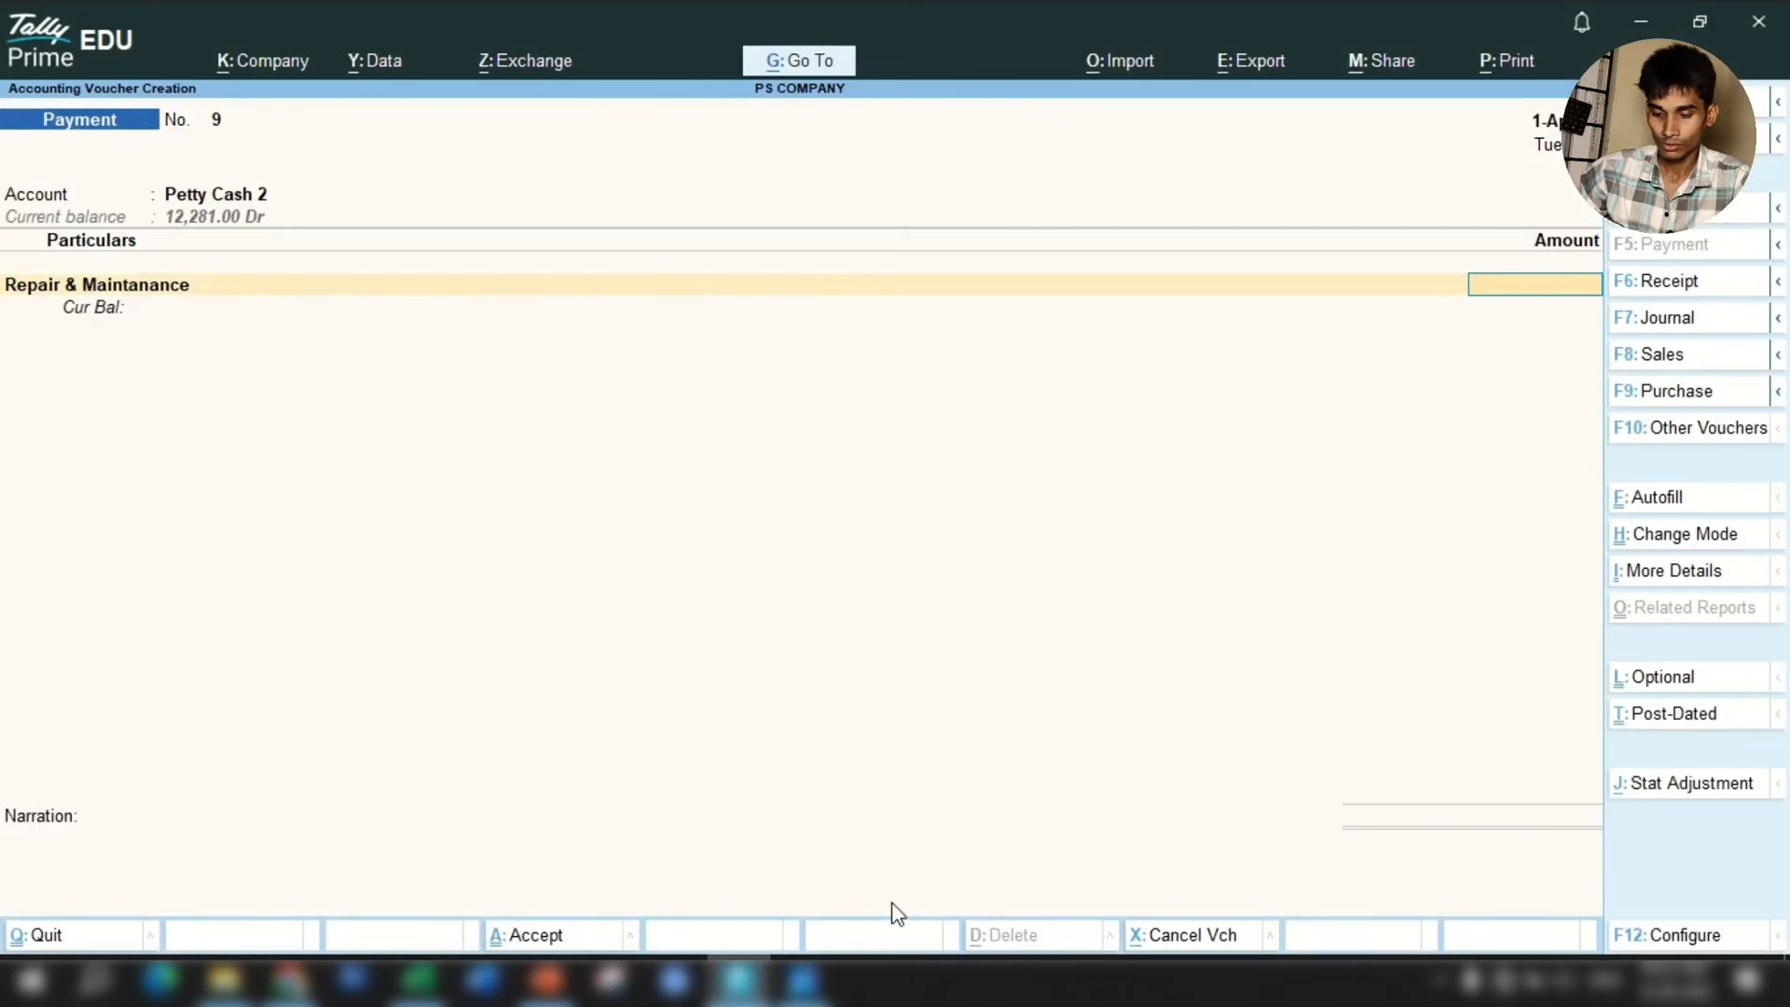
pyautogui.press('Return')
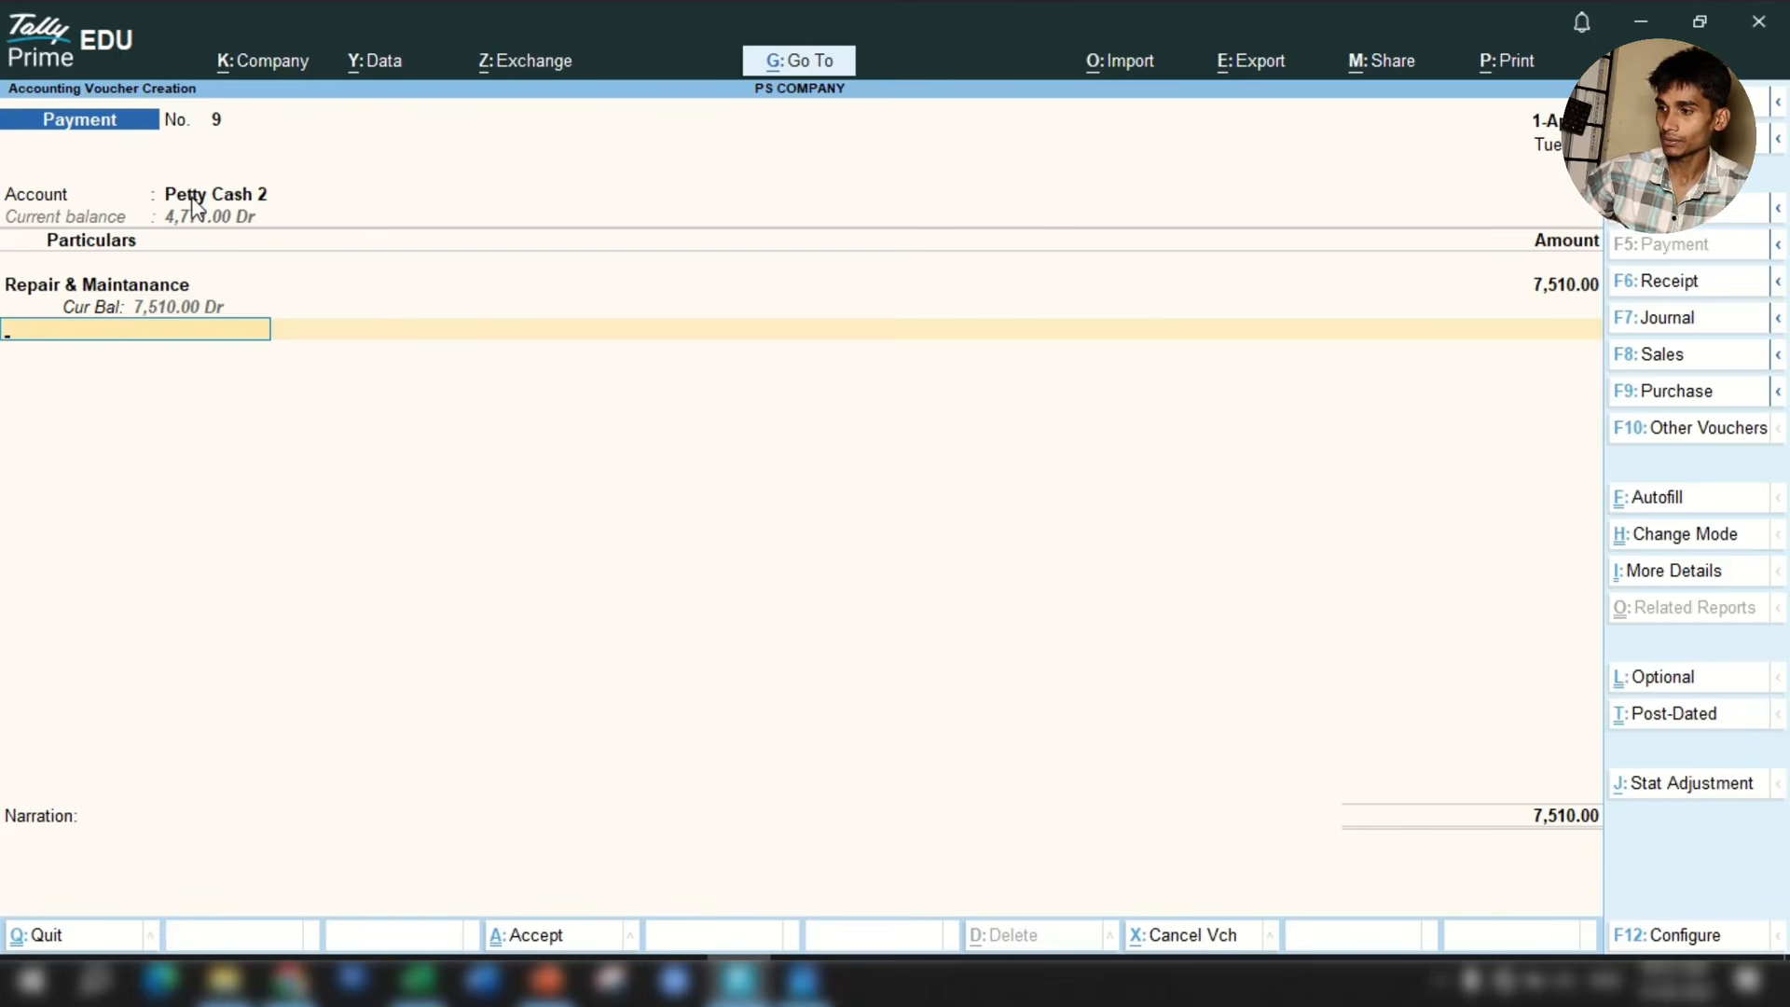
# Compare the Petty Cash 2 balance with the Bike Servicing row's running balance in Excel, and save the payment voucher in TallyPrime without narration.
pyautogui.click(418, 978)
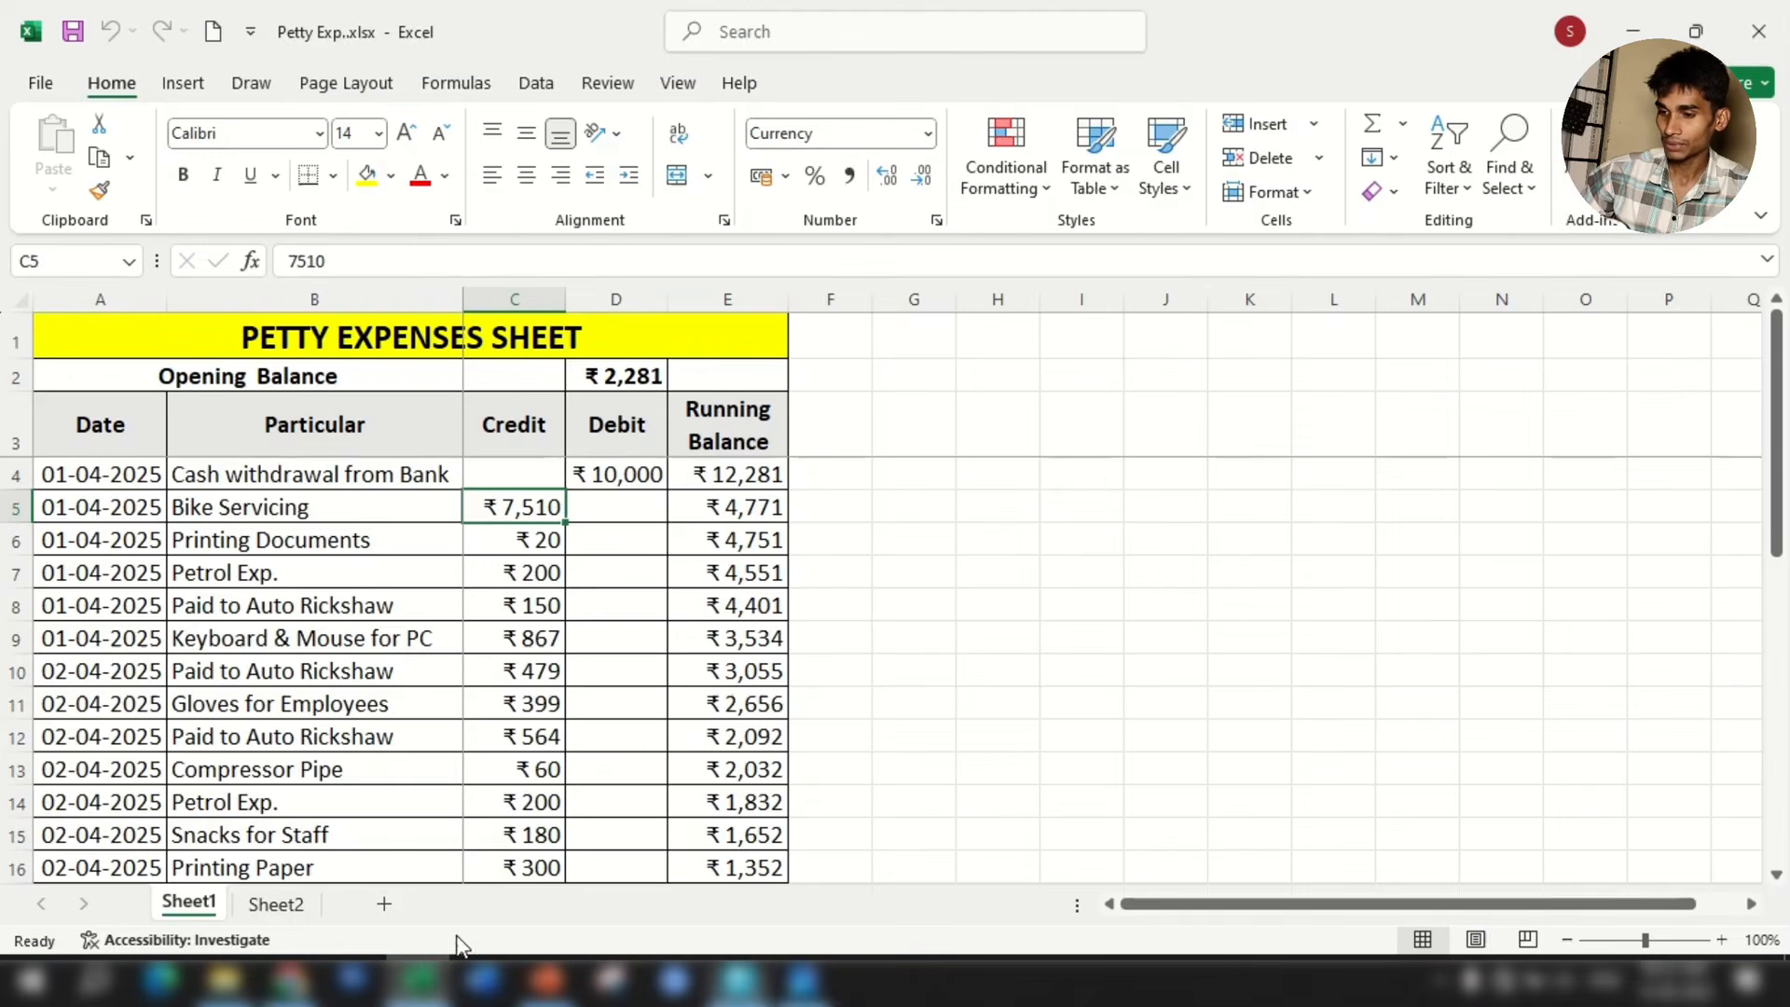
pyautogui.click(741, 511)
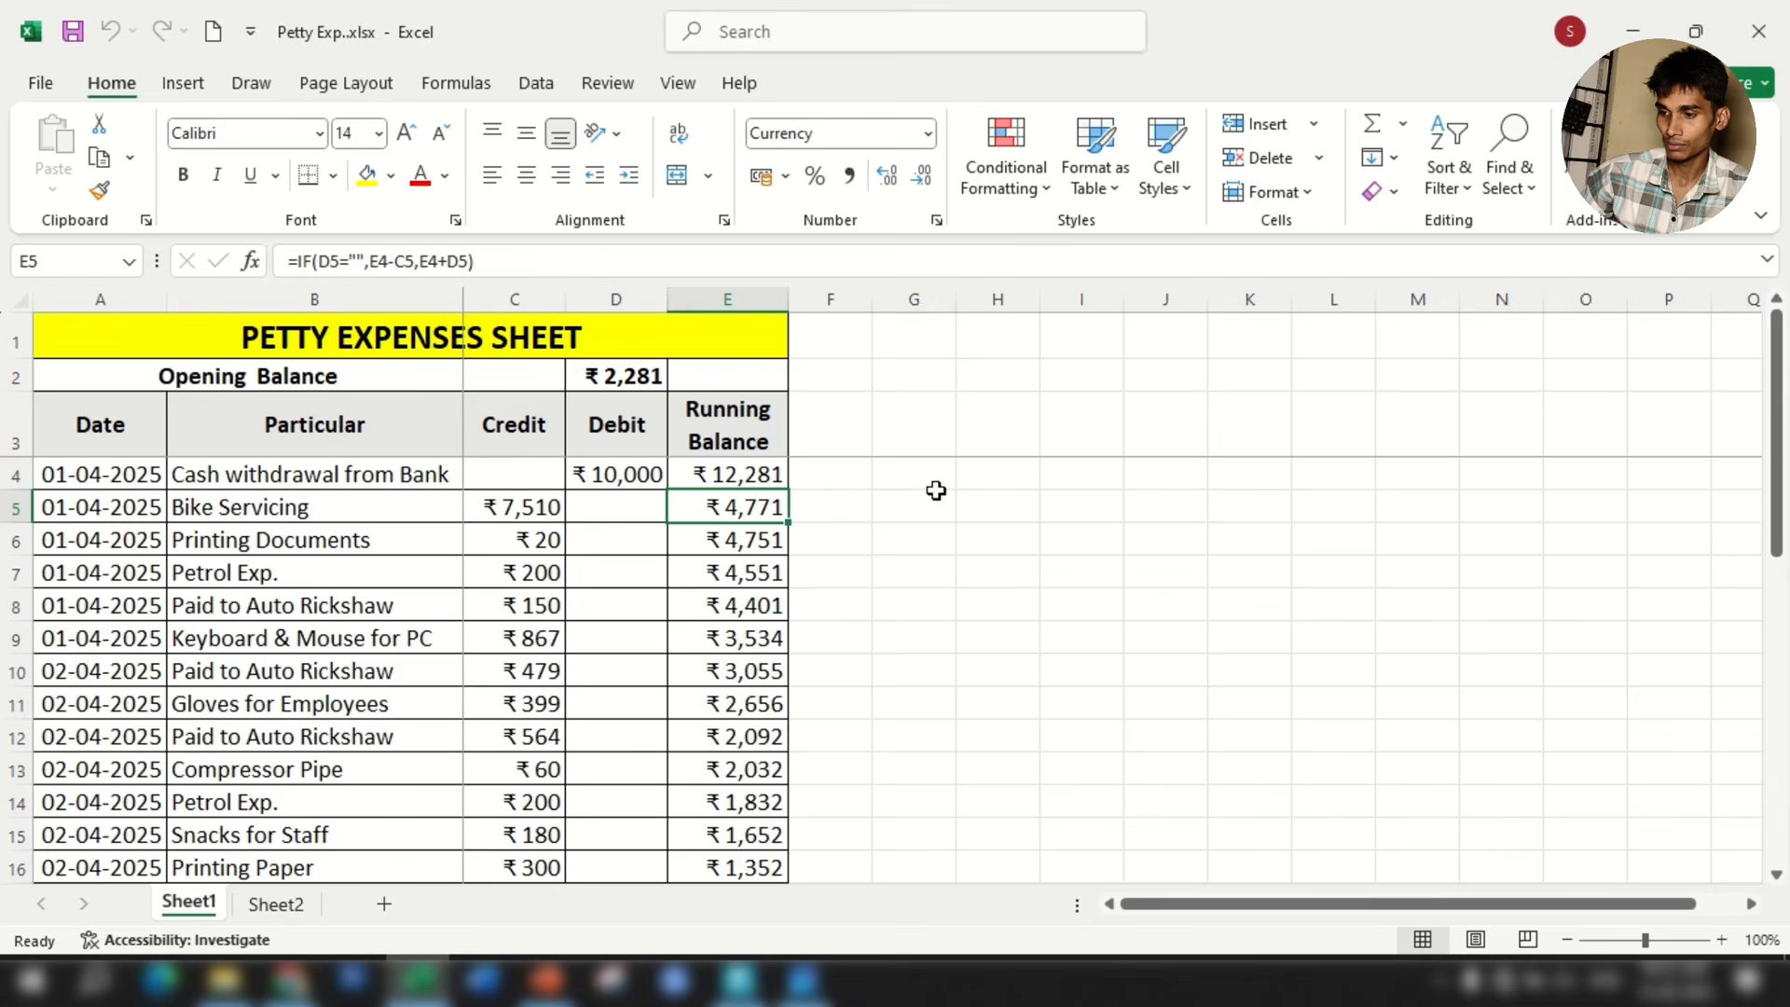
pyautogui.click(738, 978)
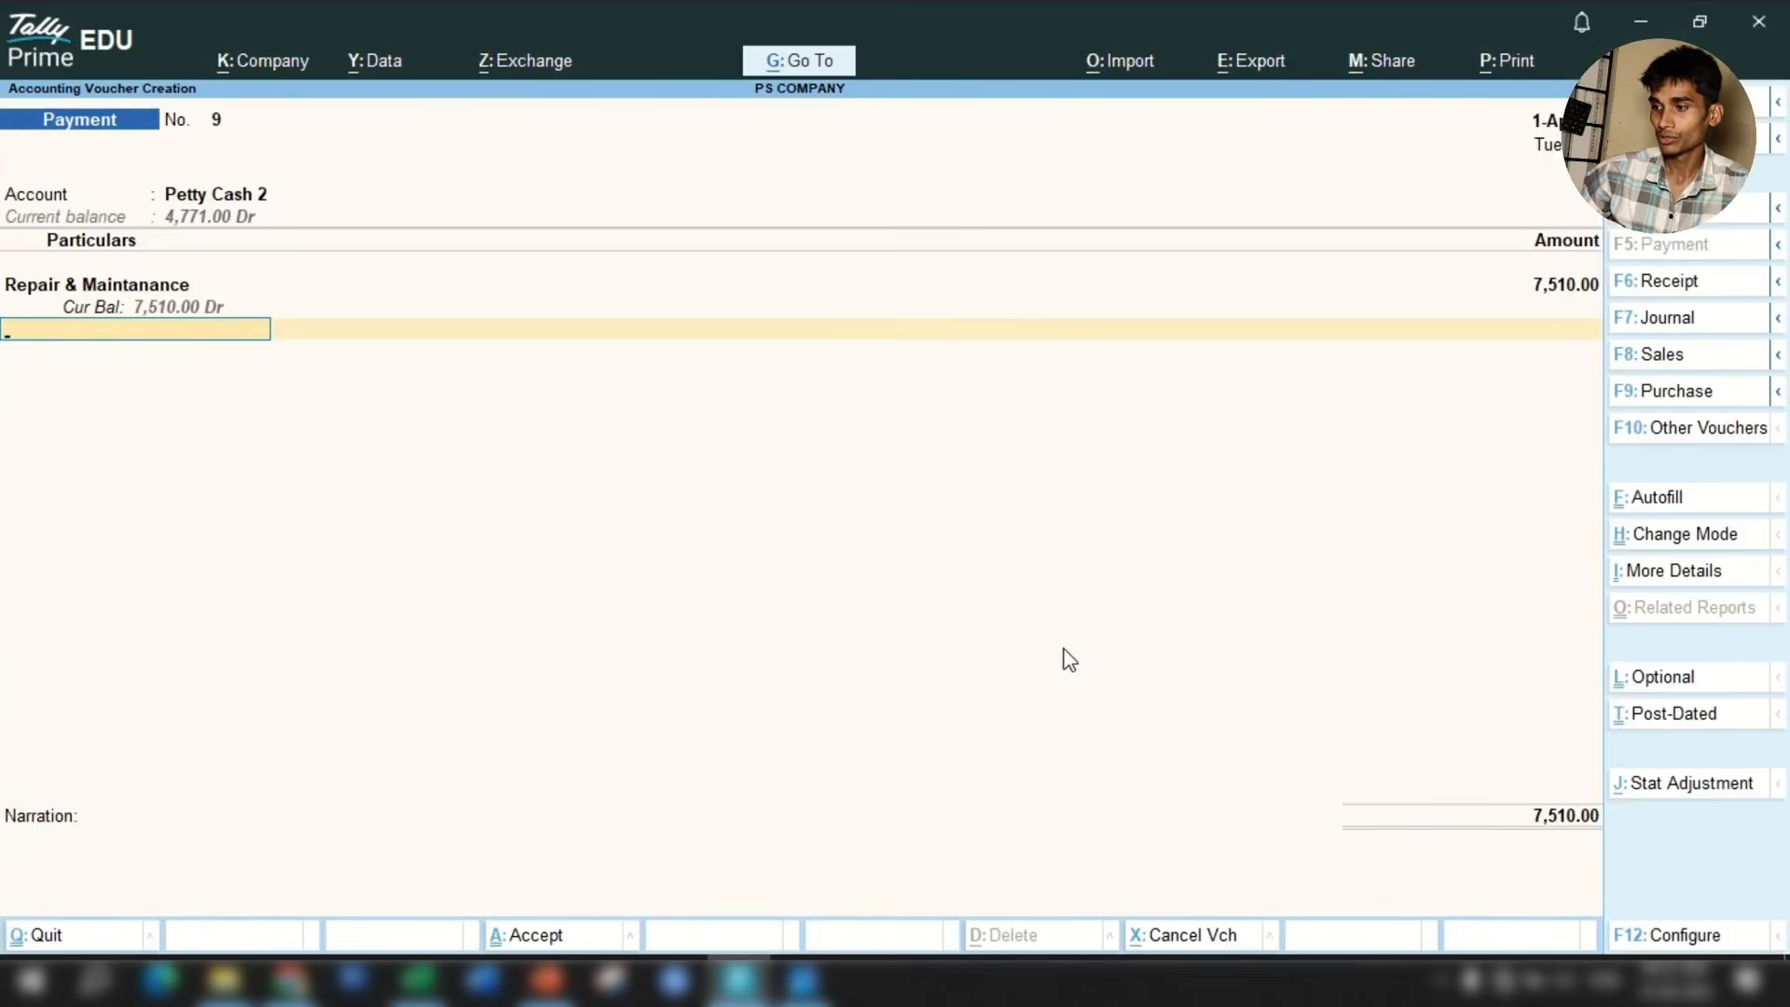
pyautogui.press('Return')
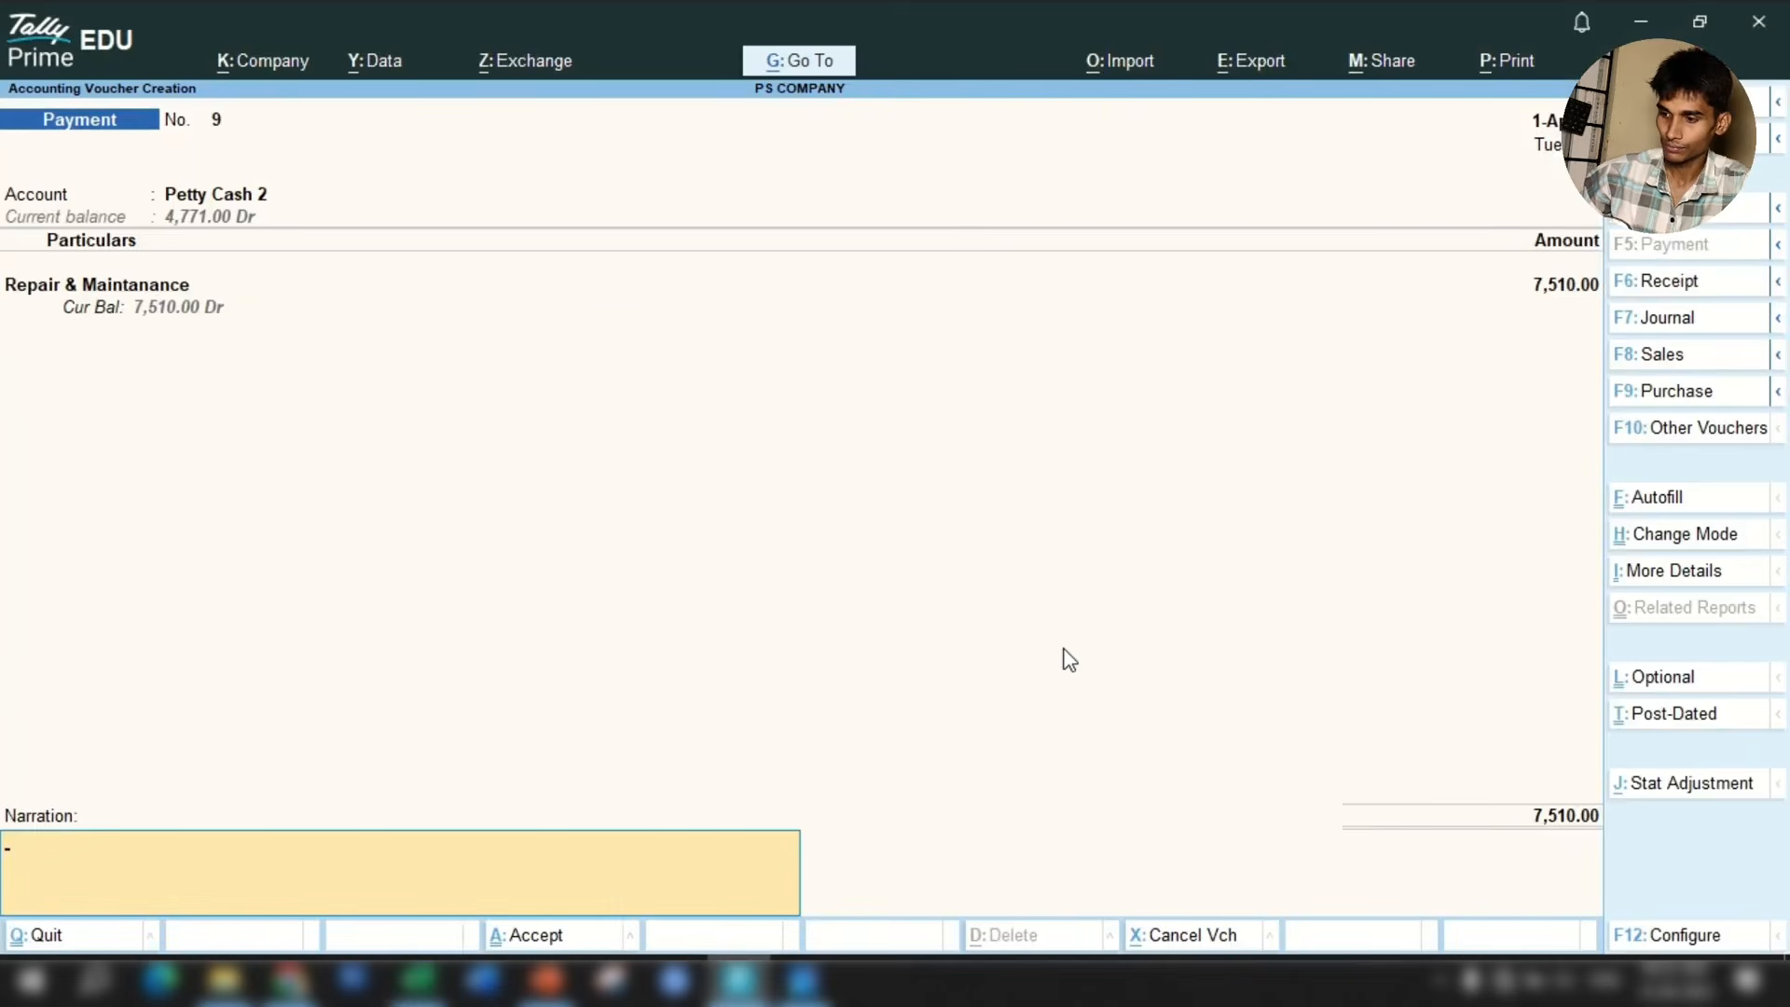
pyautogui.press('Return')
pyautogui.press('Return')
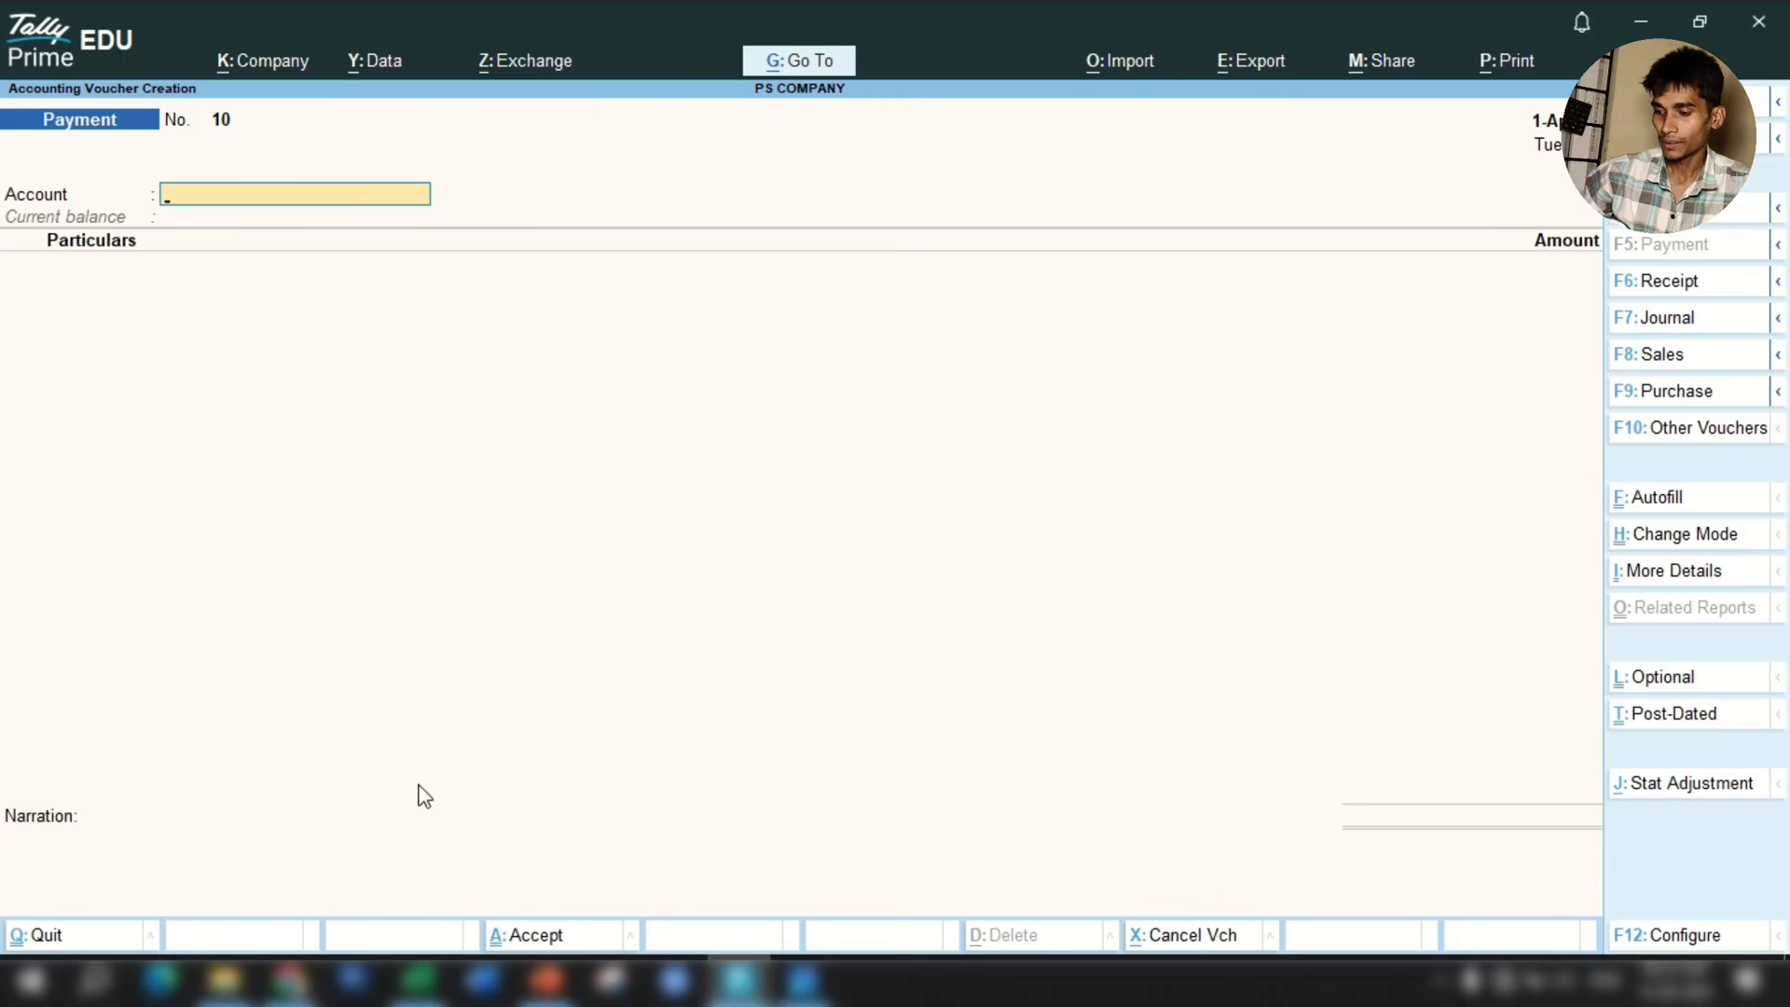
# Check the Printing Documents row's credit in the Excel sheet, and choose Petty Cash 2 as the account of the new TallyPrime payment voucher.
pyautogui.click(419, 979)
pyautogui.click(548, 536)
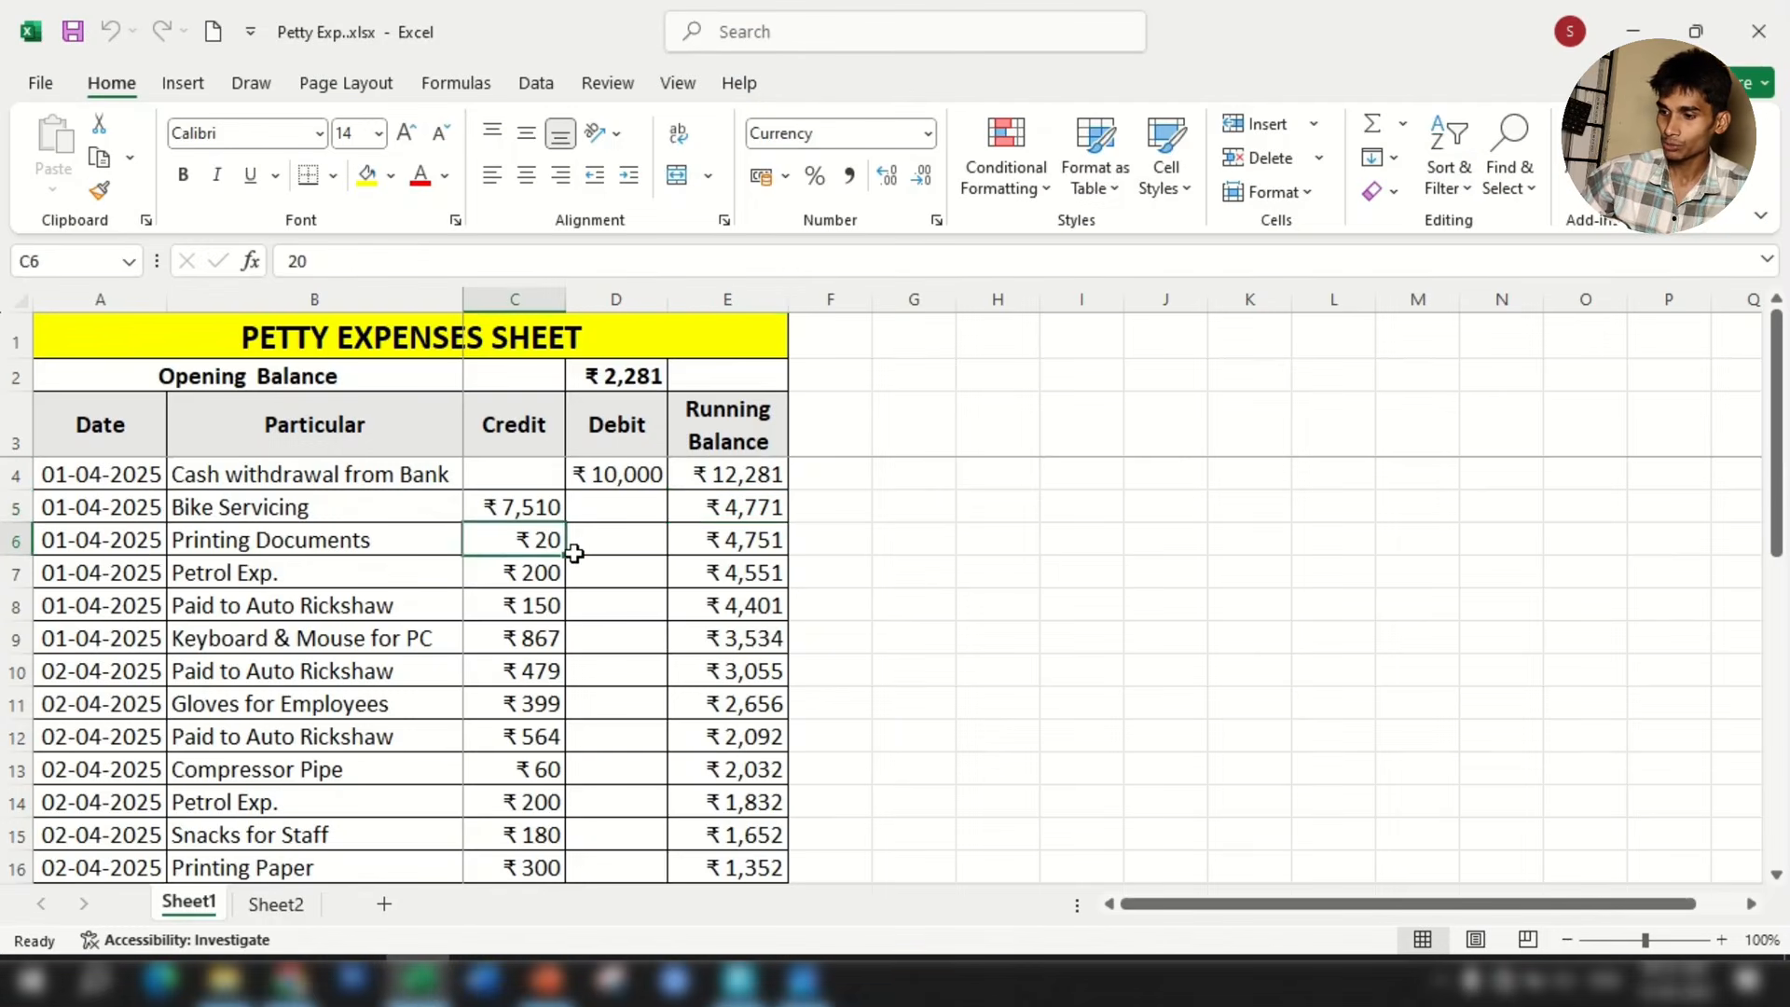
pyautogui.click(737, 978)
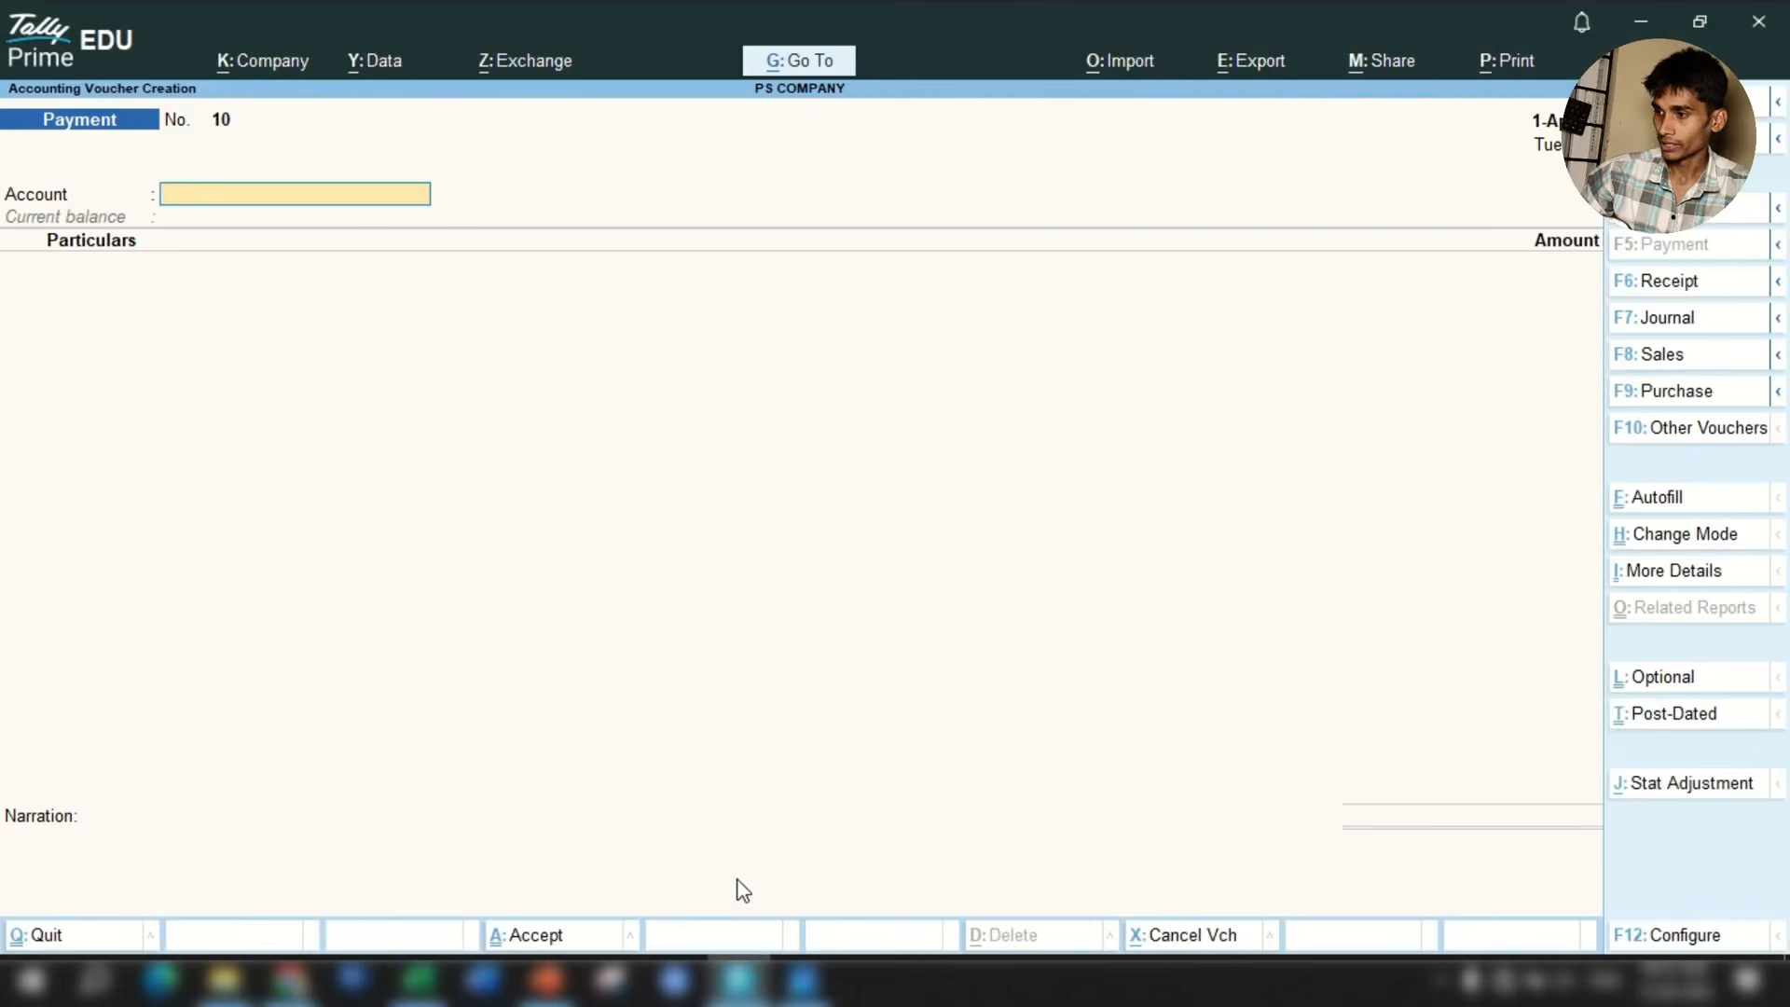
pyautogui.write('Cas')
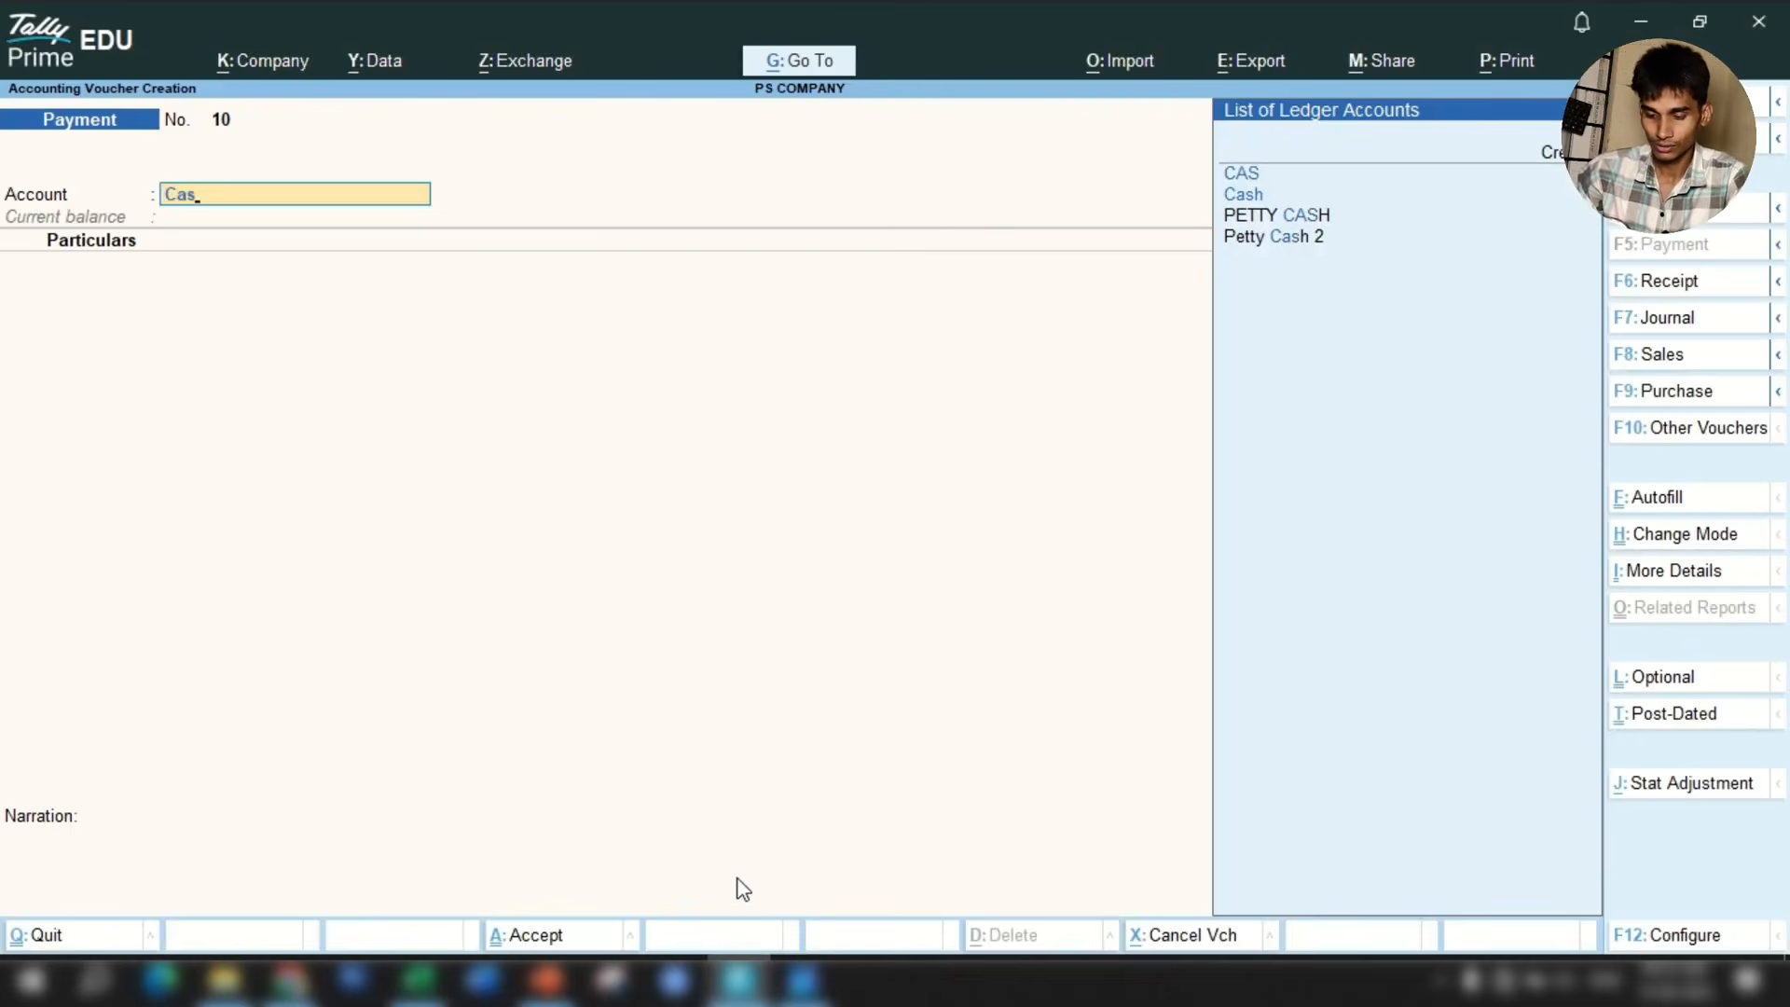
pyautogui.press('Down')
pyautogui.press('Down')
pyautogui.press('Down')
pyautogui.press('Return')
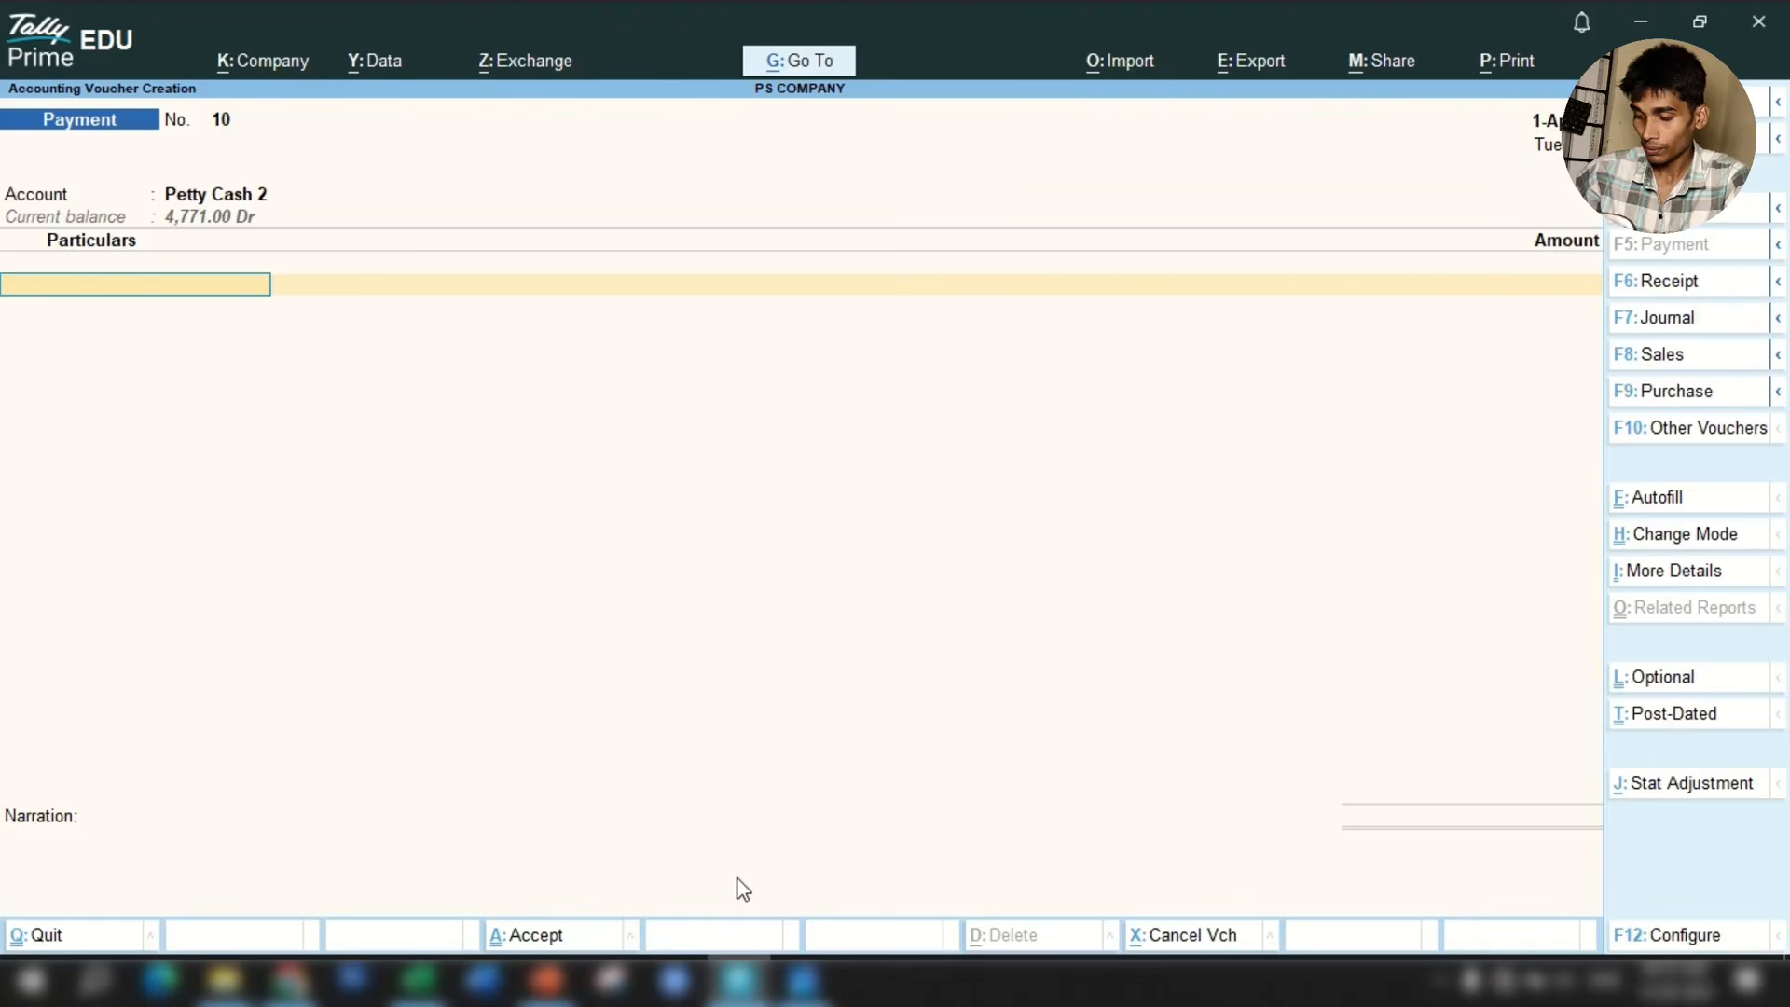
# Start a new ledger named Printing Exp. from the payment voucher, keeping it under Indirect Expenses.
pyautogui.hotkey('alt', 'c')
pyautogui.write('Printing')
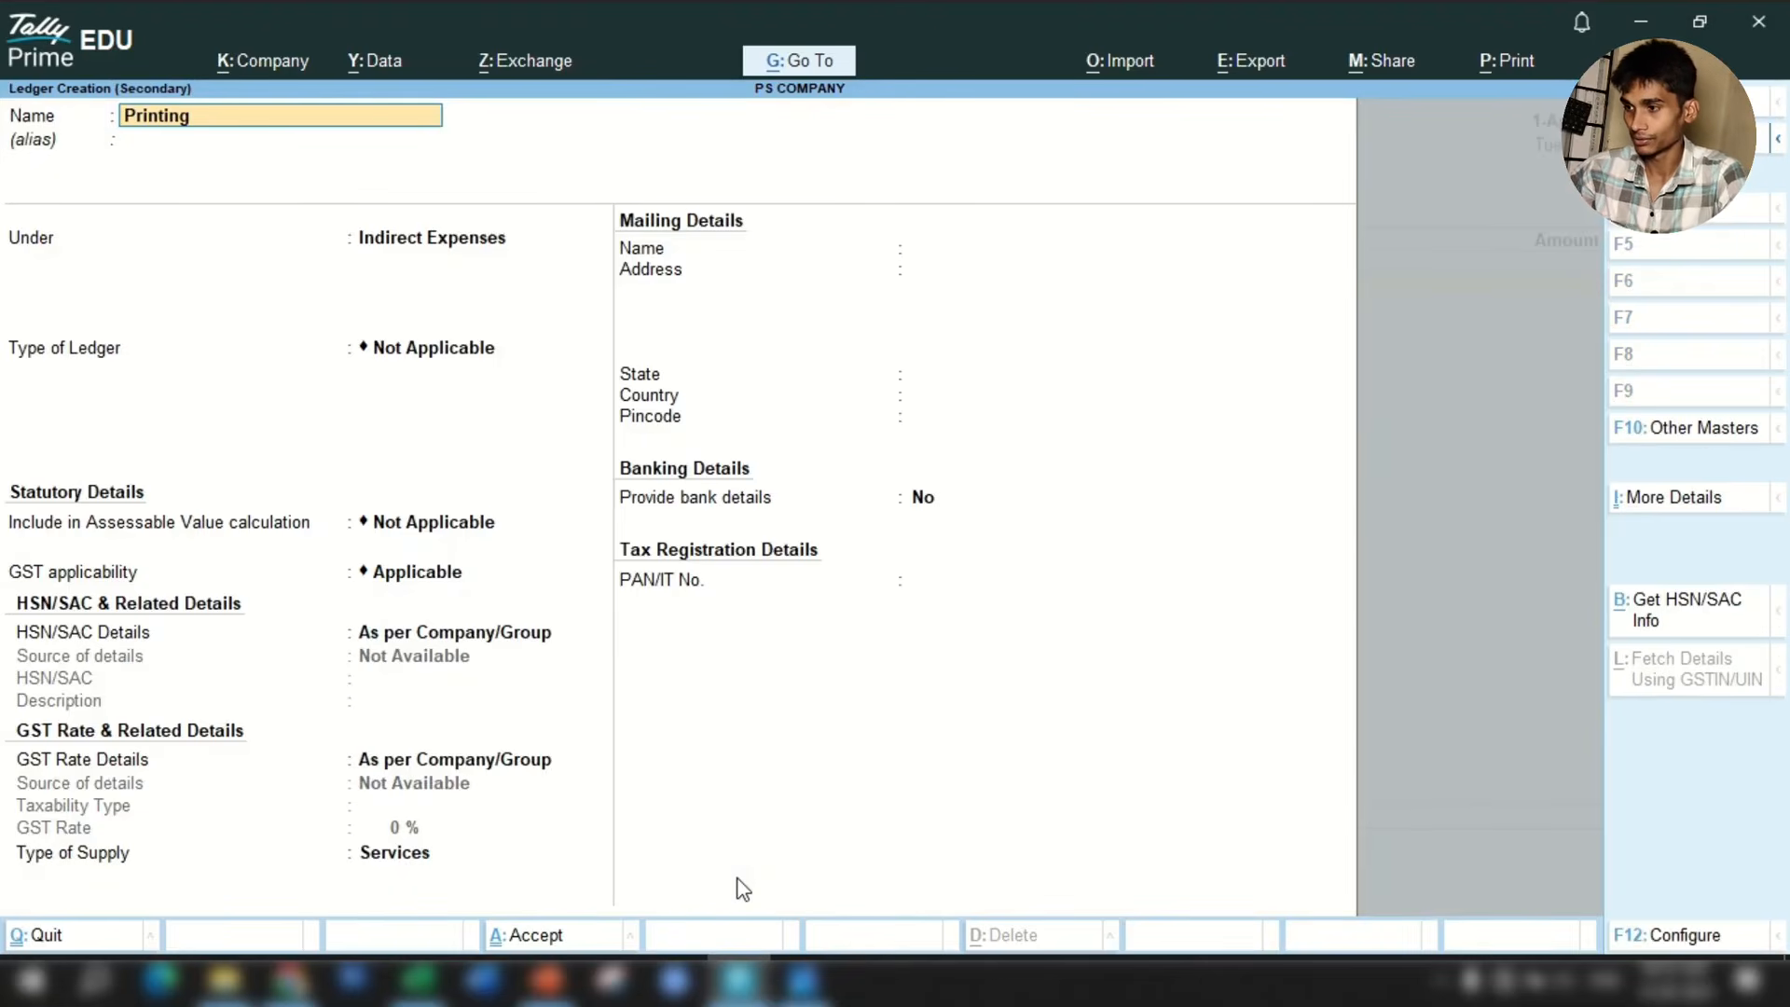
pyautogui.write(' Exp.')
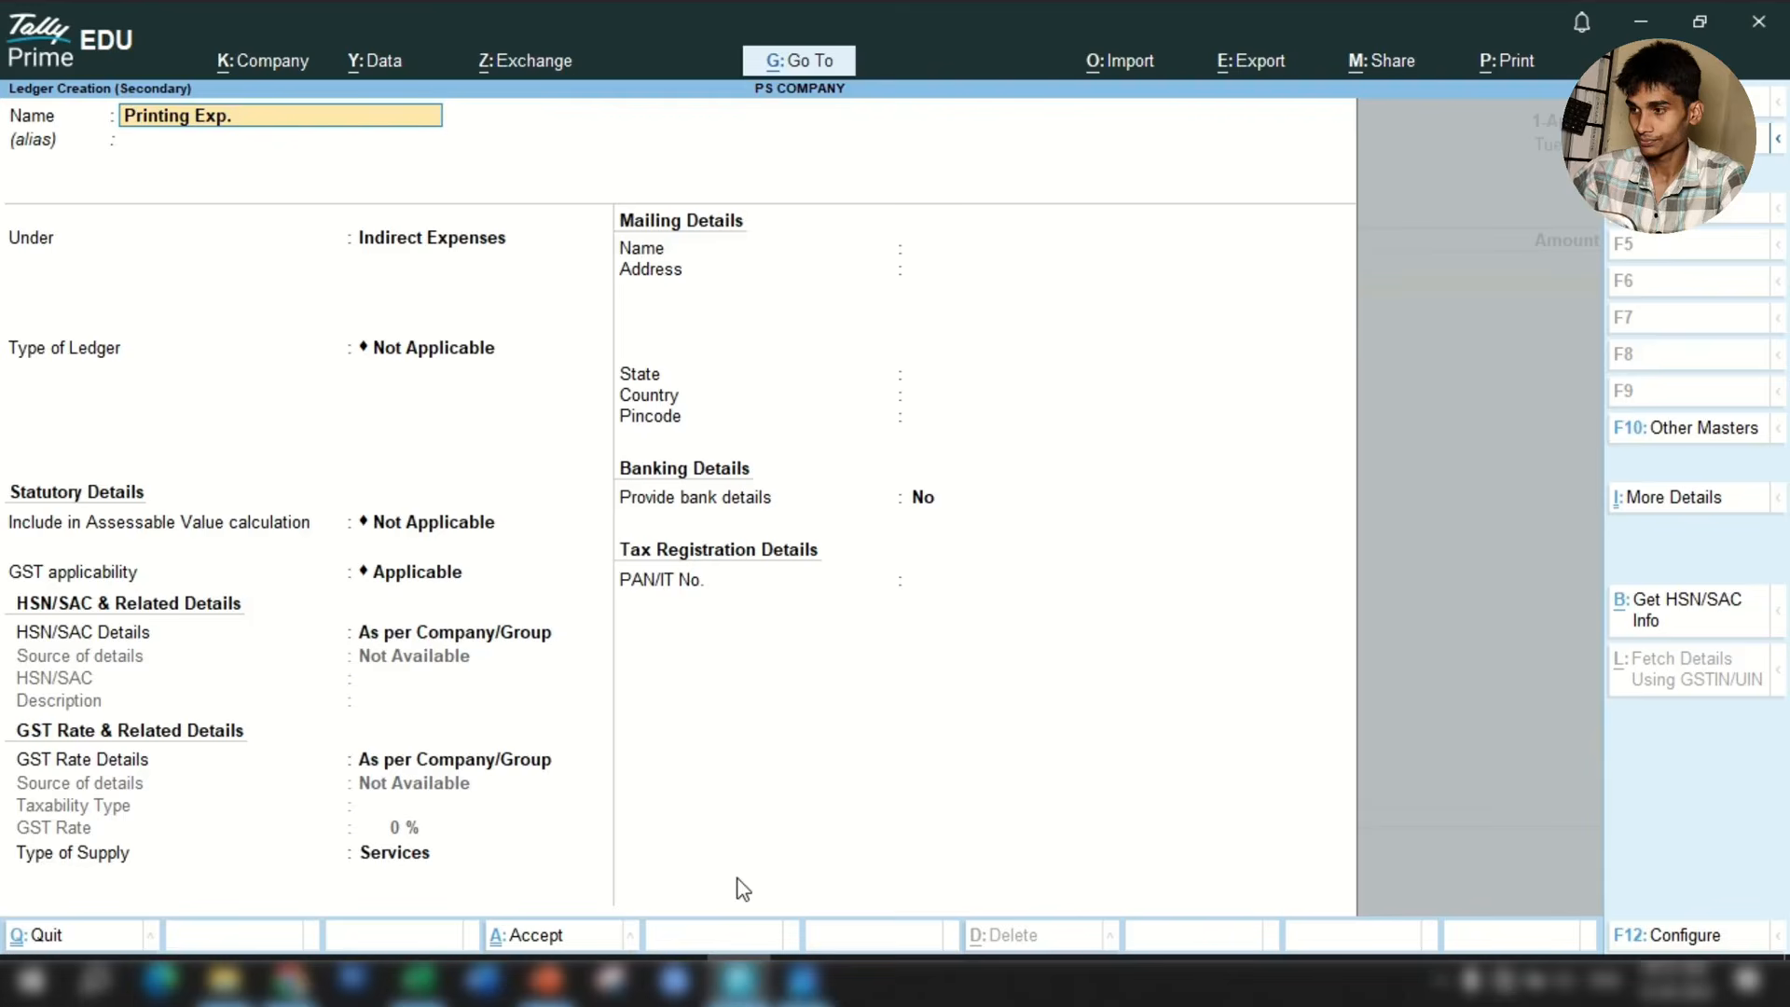
pyautogui.press('Return')
pyautogui.press('Return')
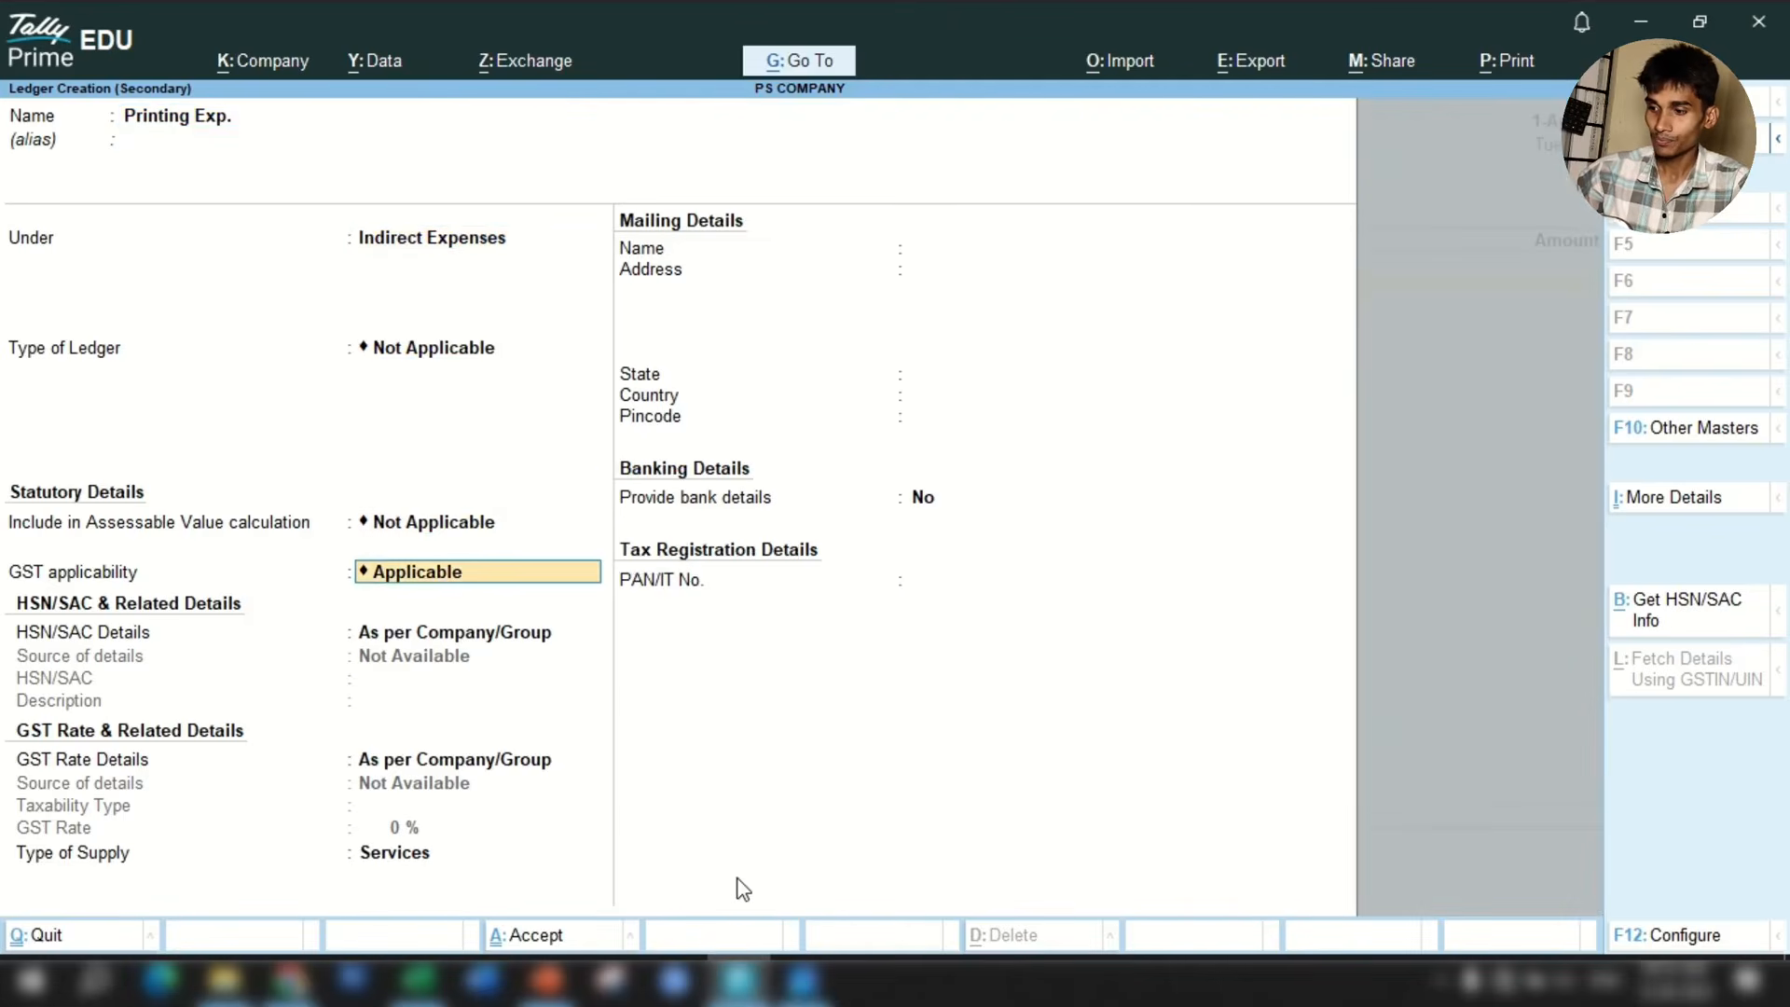
# Set the Printing Exp. ledger's GST applicability to Not Applicable and save the ledger into the payment voucher.
pyautogui.press('Up')
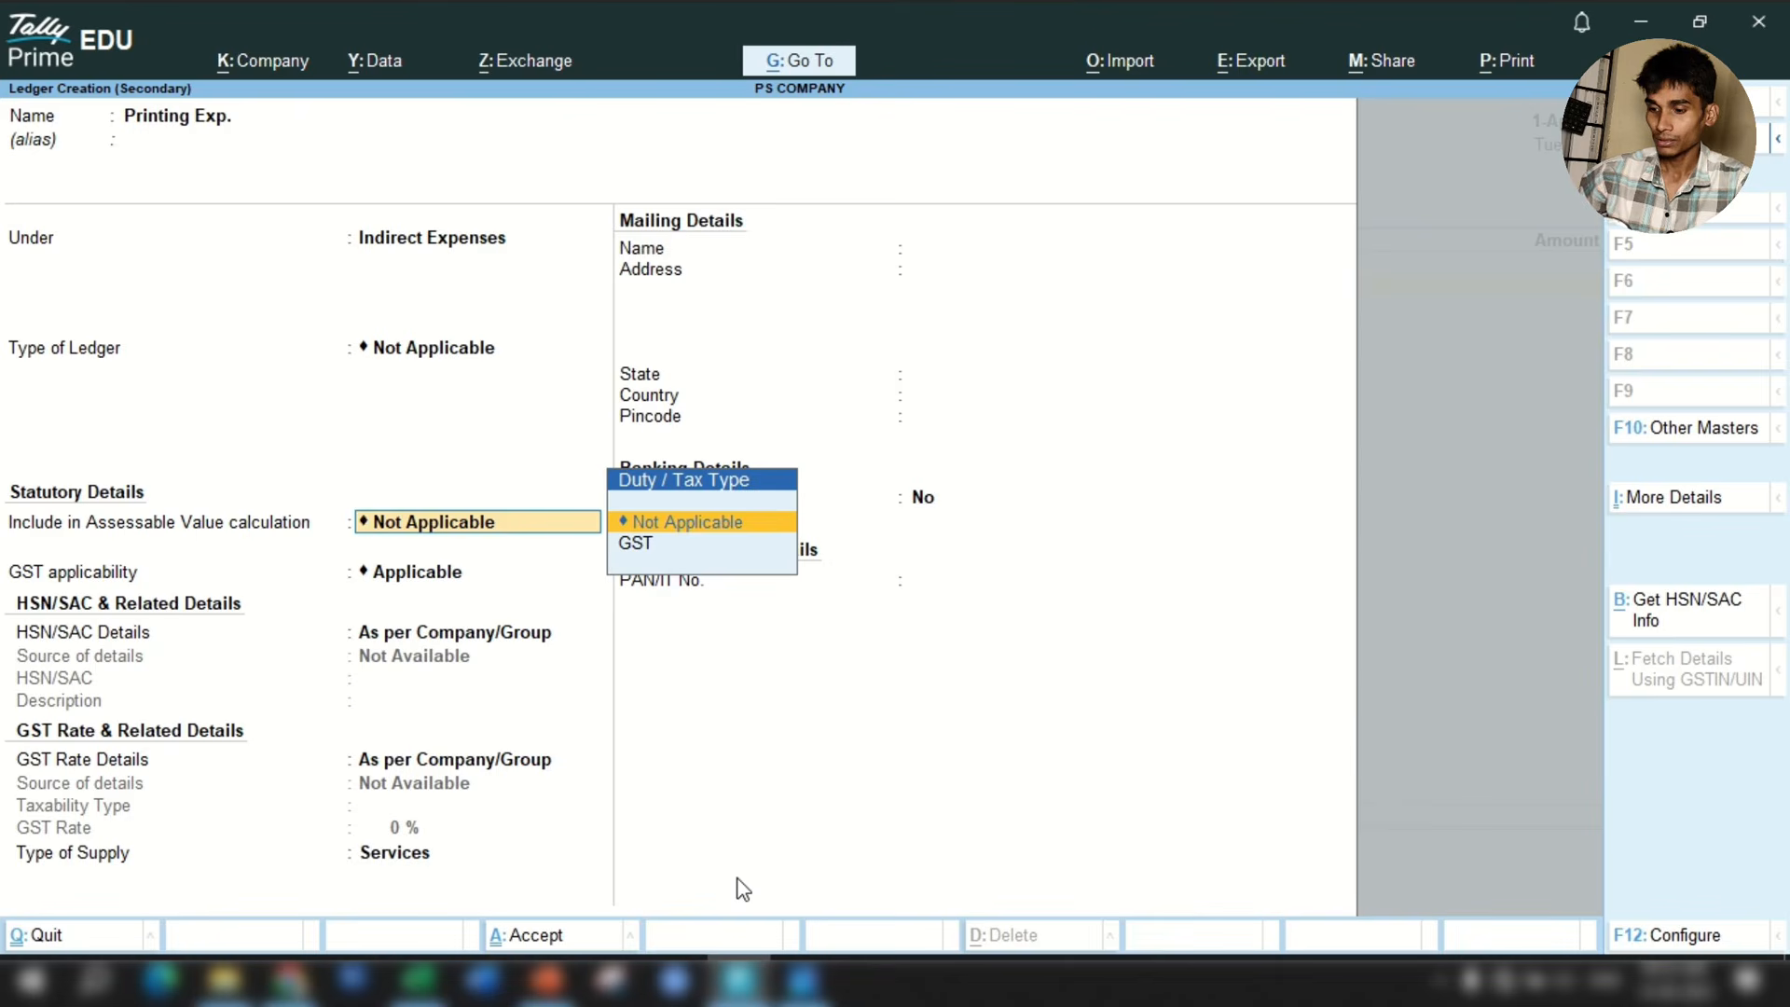
pyautogui.press('Return')
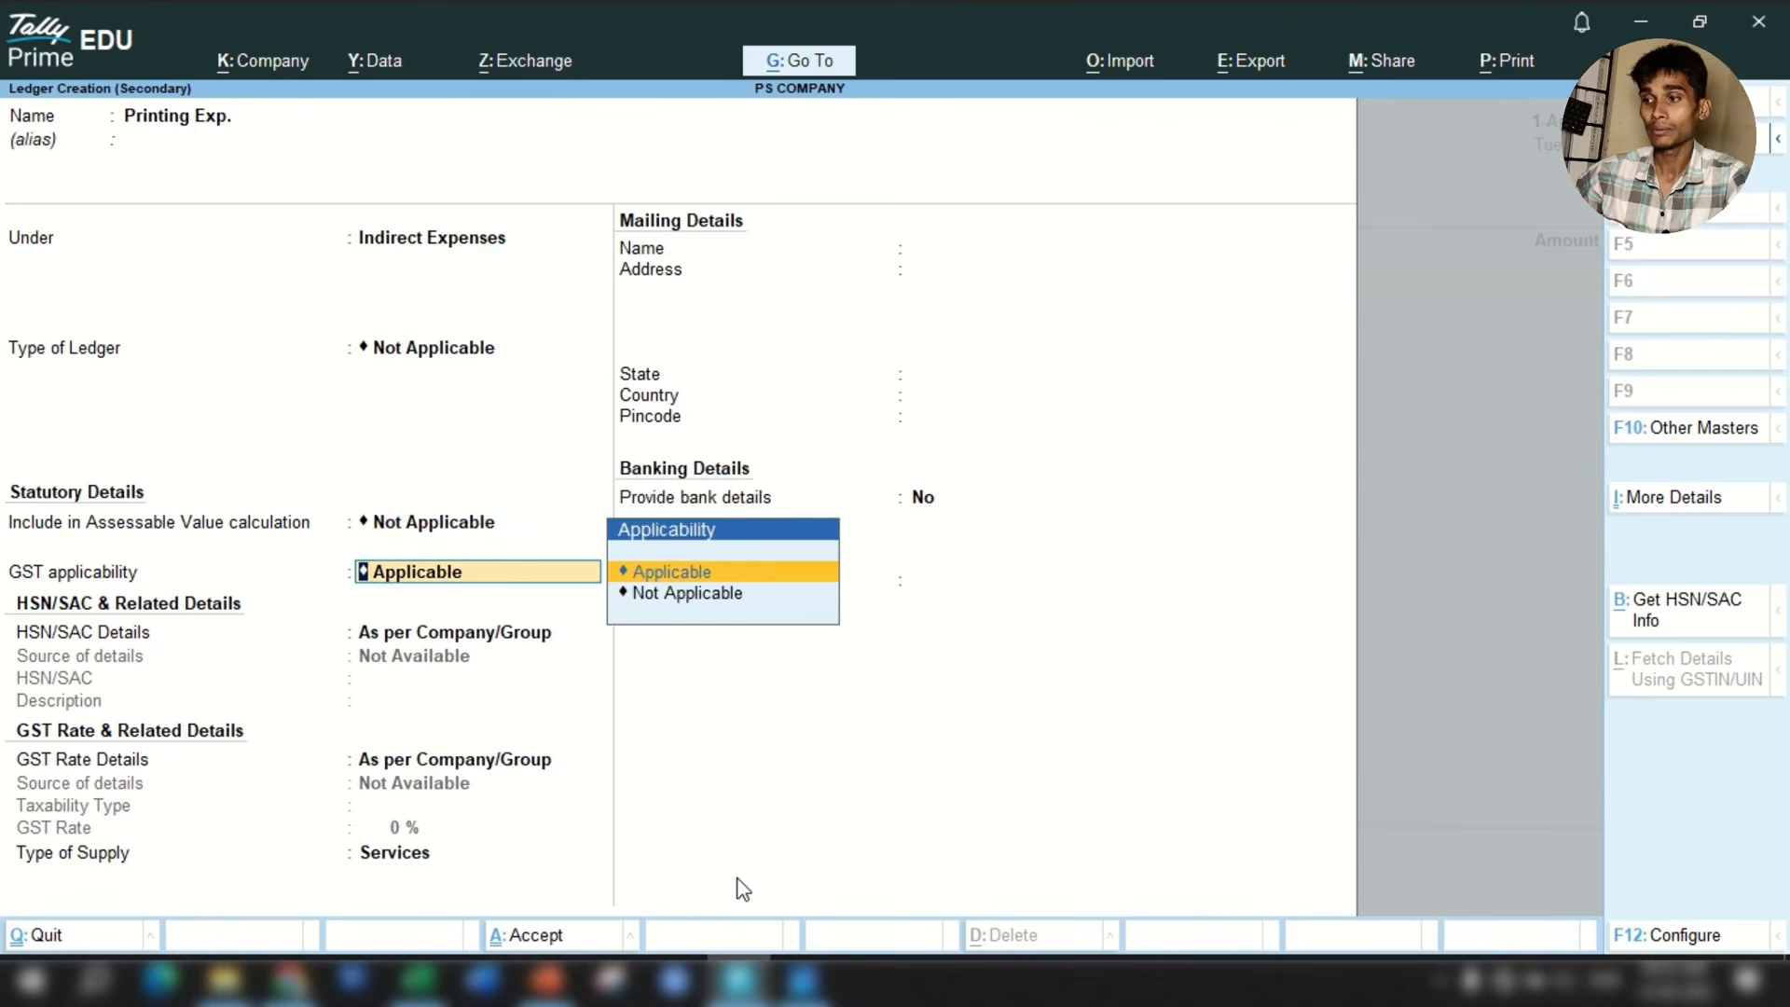
pyautogui.press('Down')
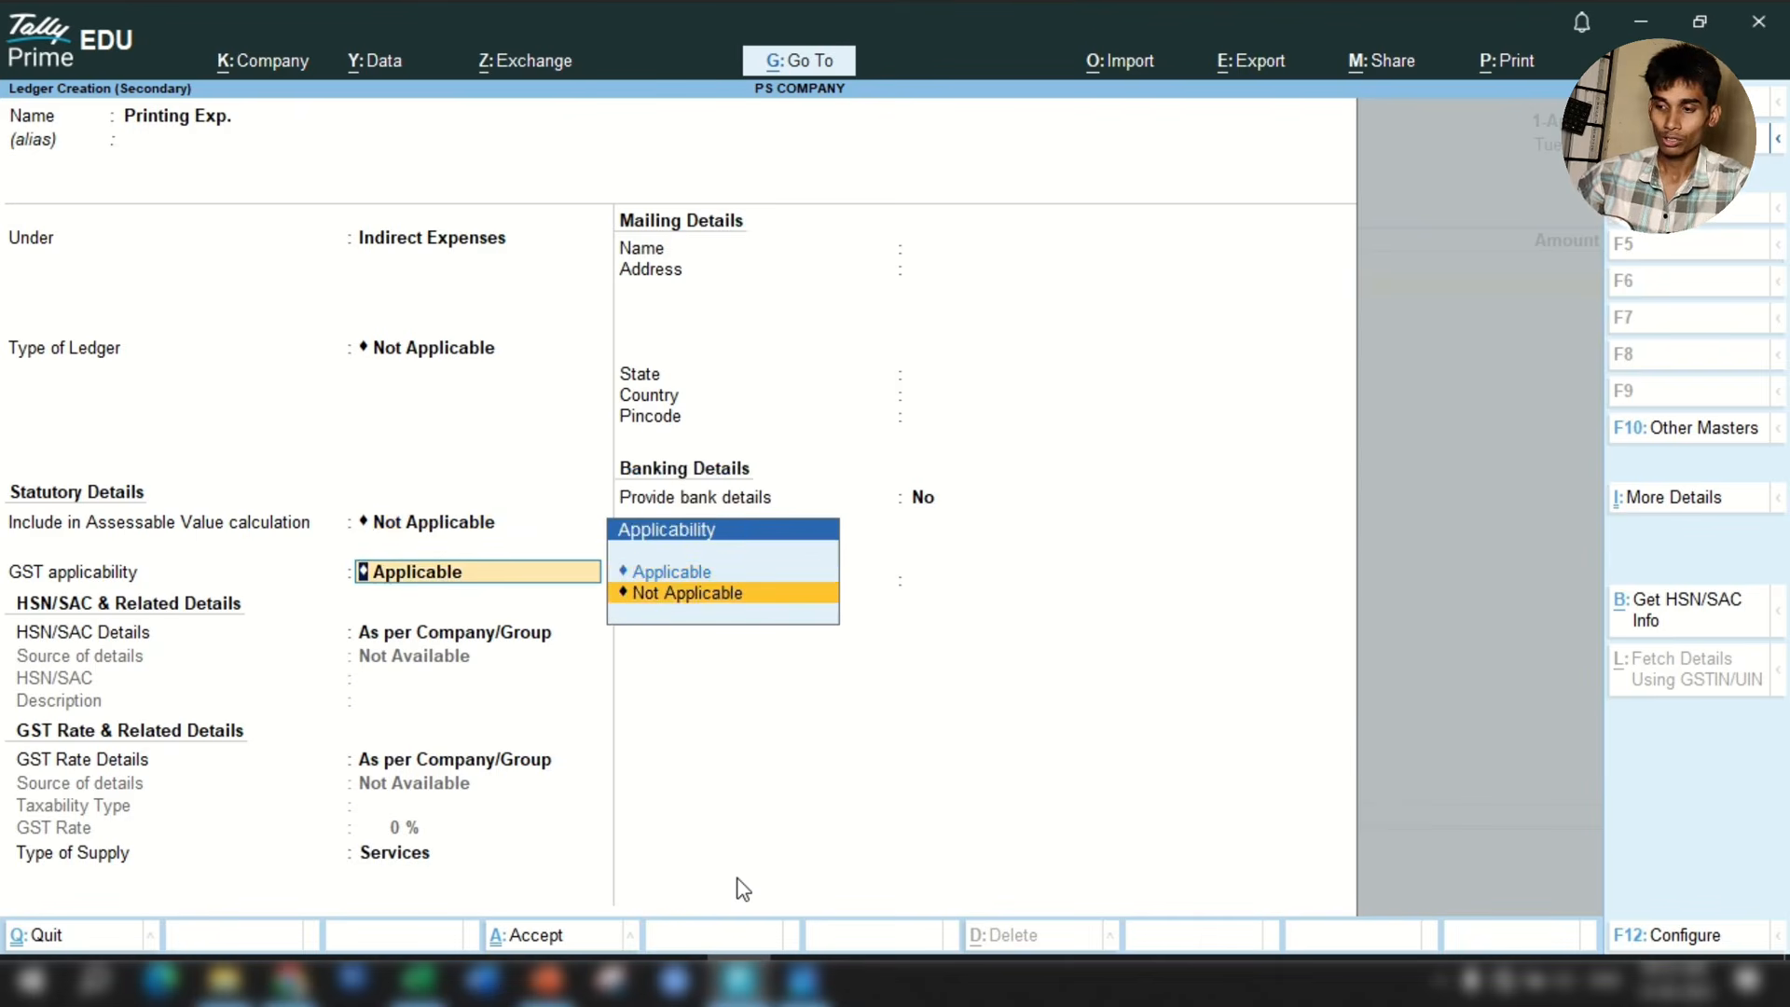
pyautogui.press('Return')
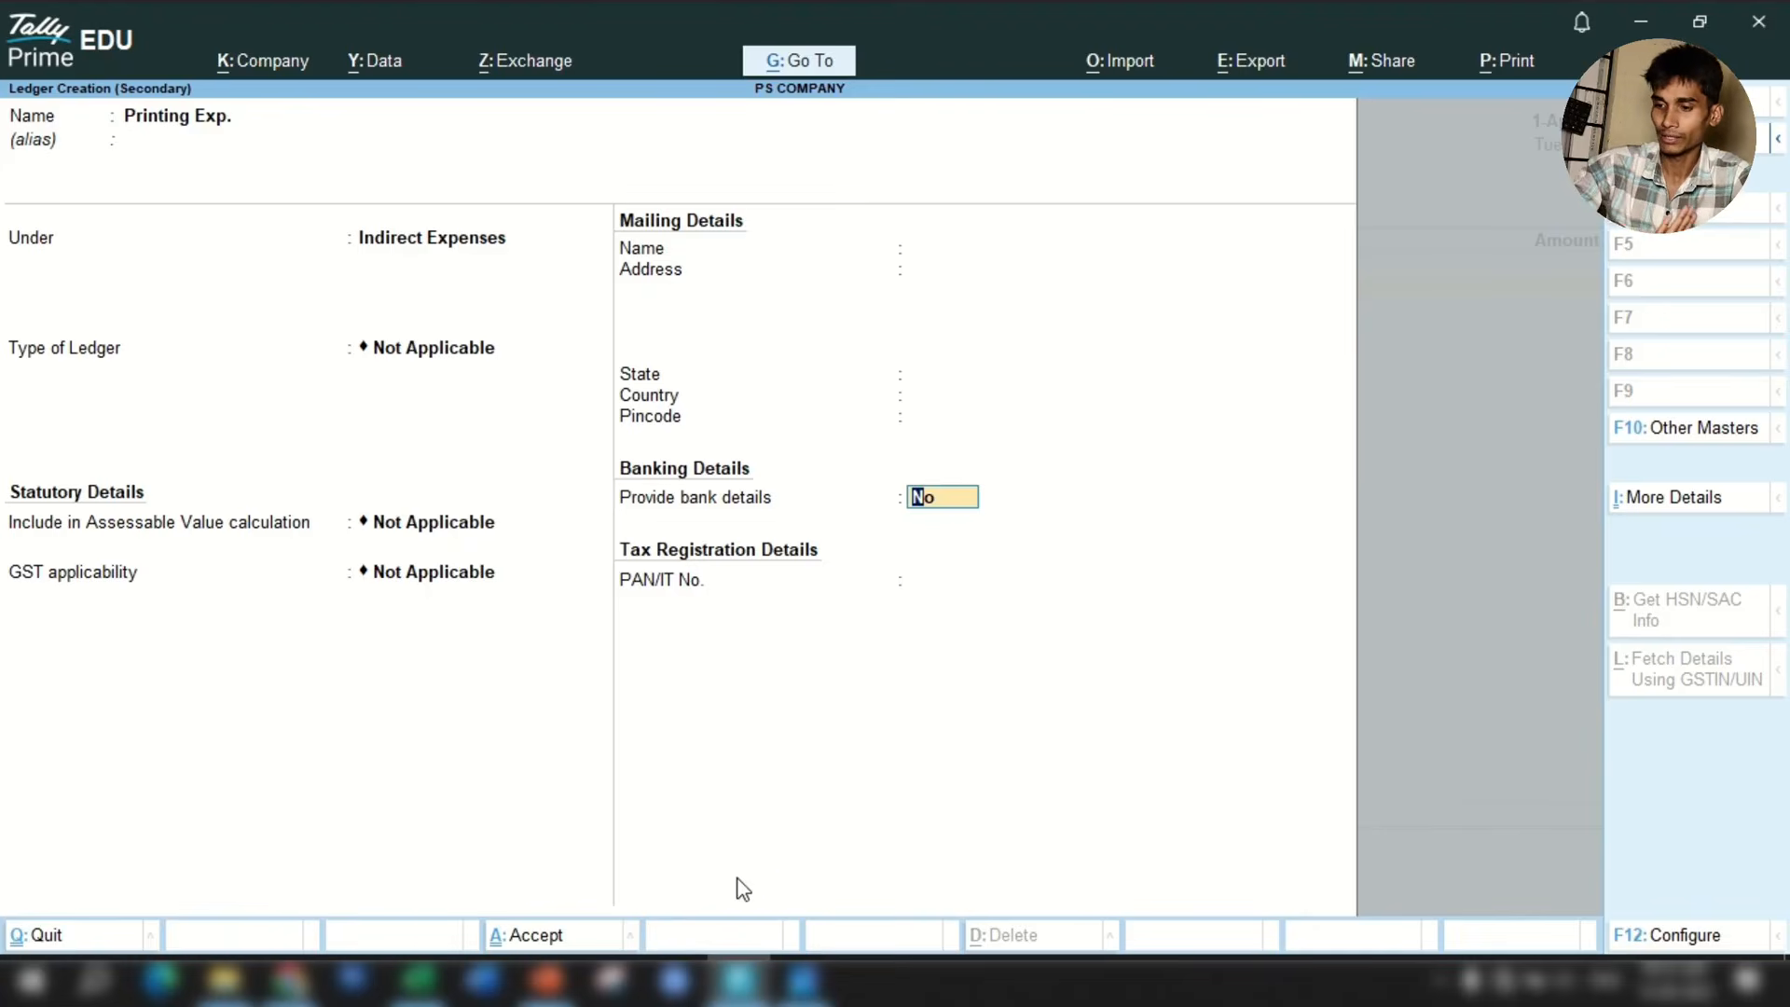
pyautogui.hotkey('ctrl', 'a')
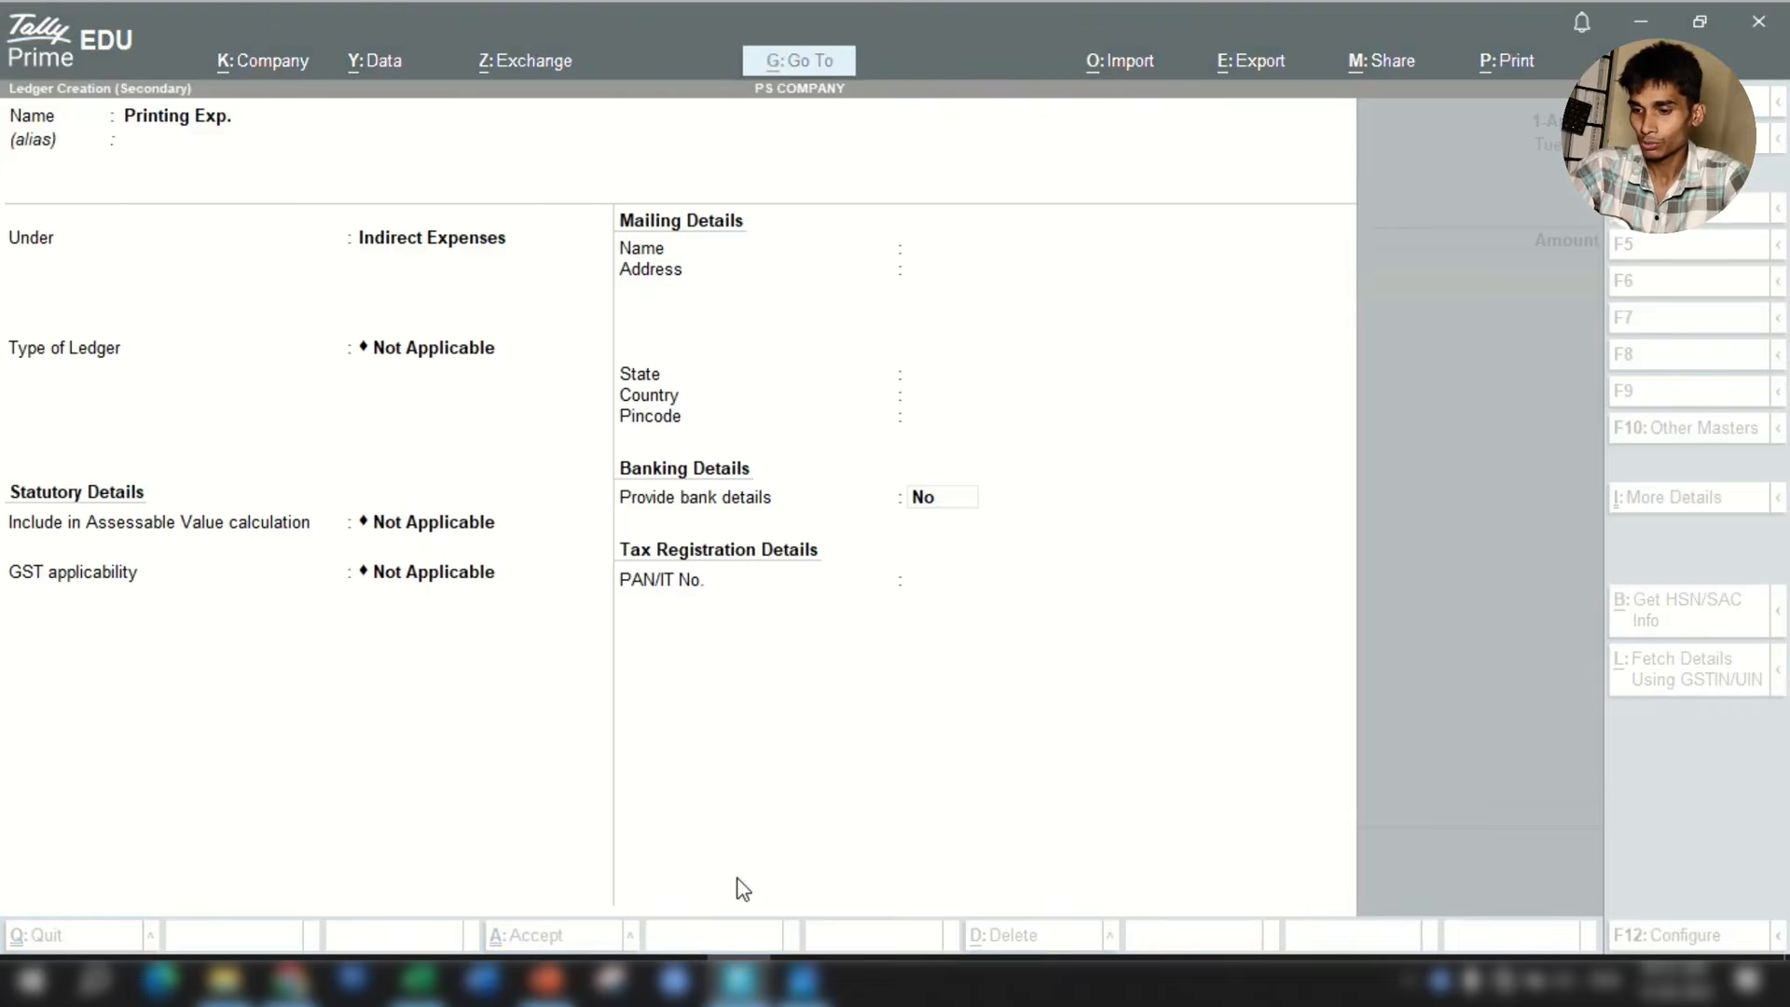
pyautogui.click(965, 550)
pyautogui.press('Return')
pyautogui.press('Return')
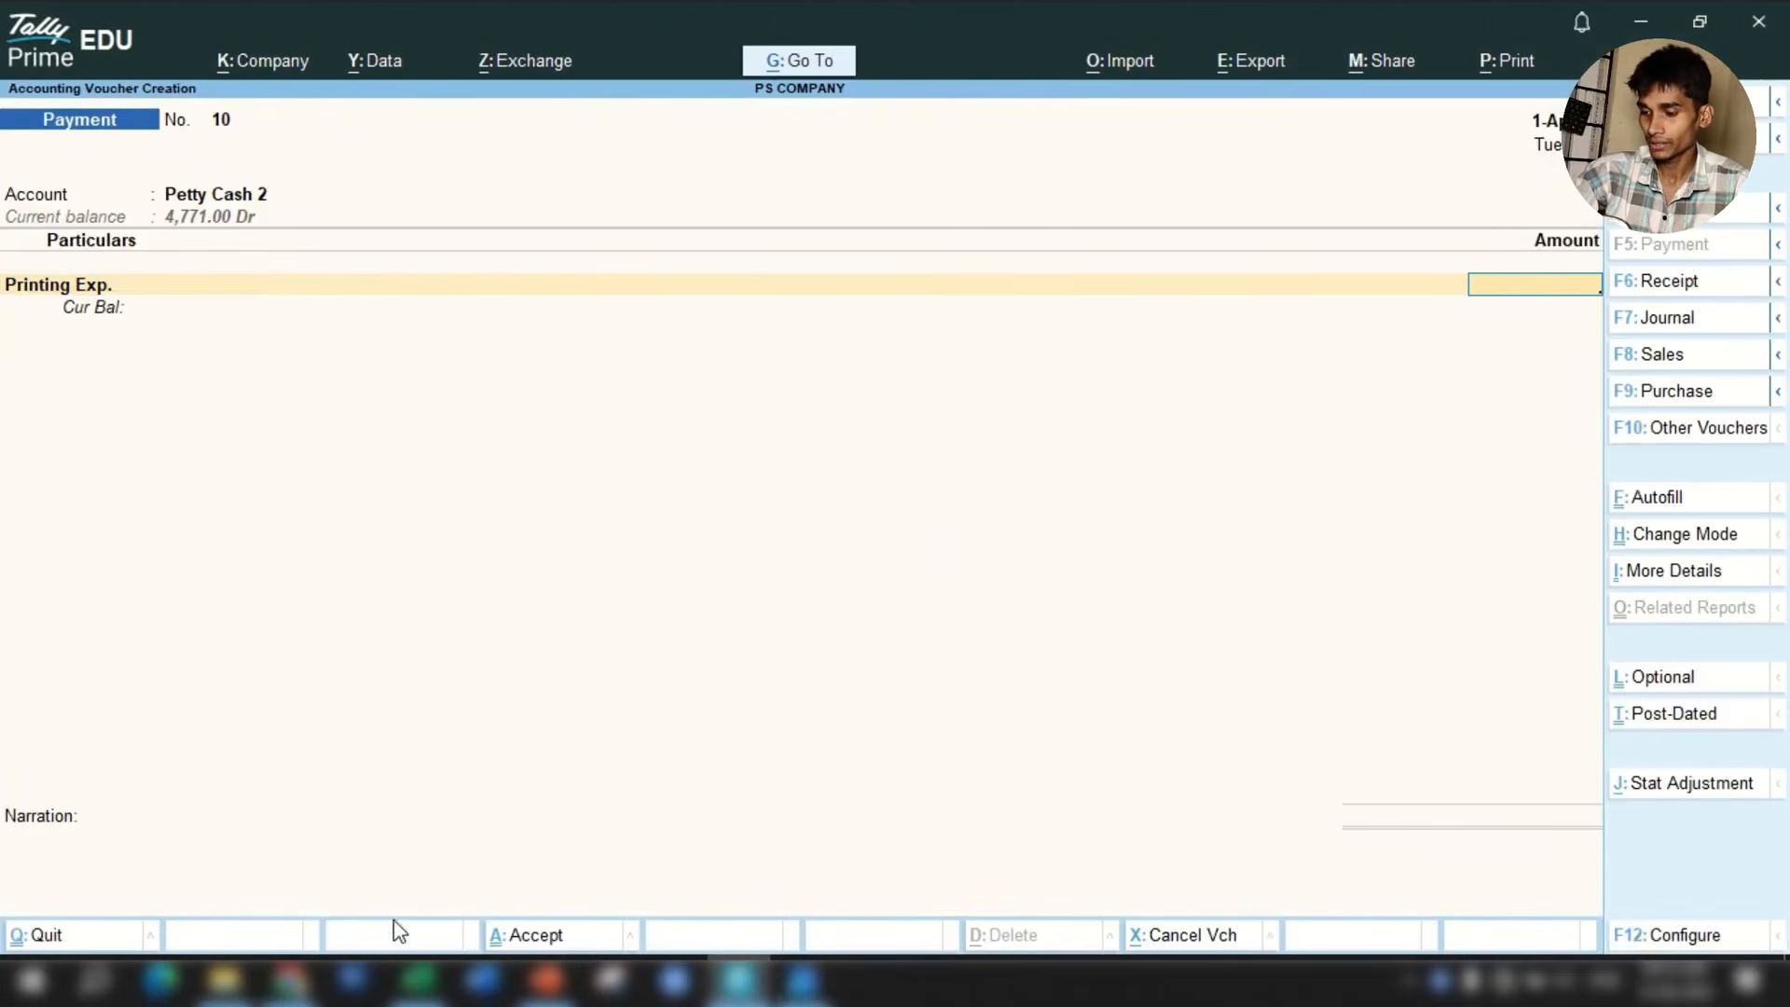
# Check the Printing Documents credit in Excel, enter 20 for Printing Exp. in TallyPrime, and save the payment voucher without narration.
pyautogui.click(418, 979)
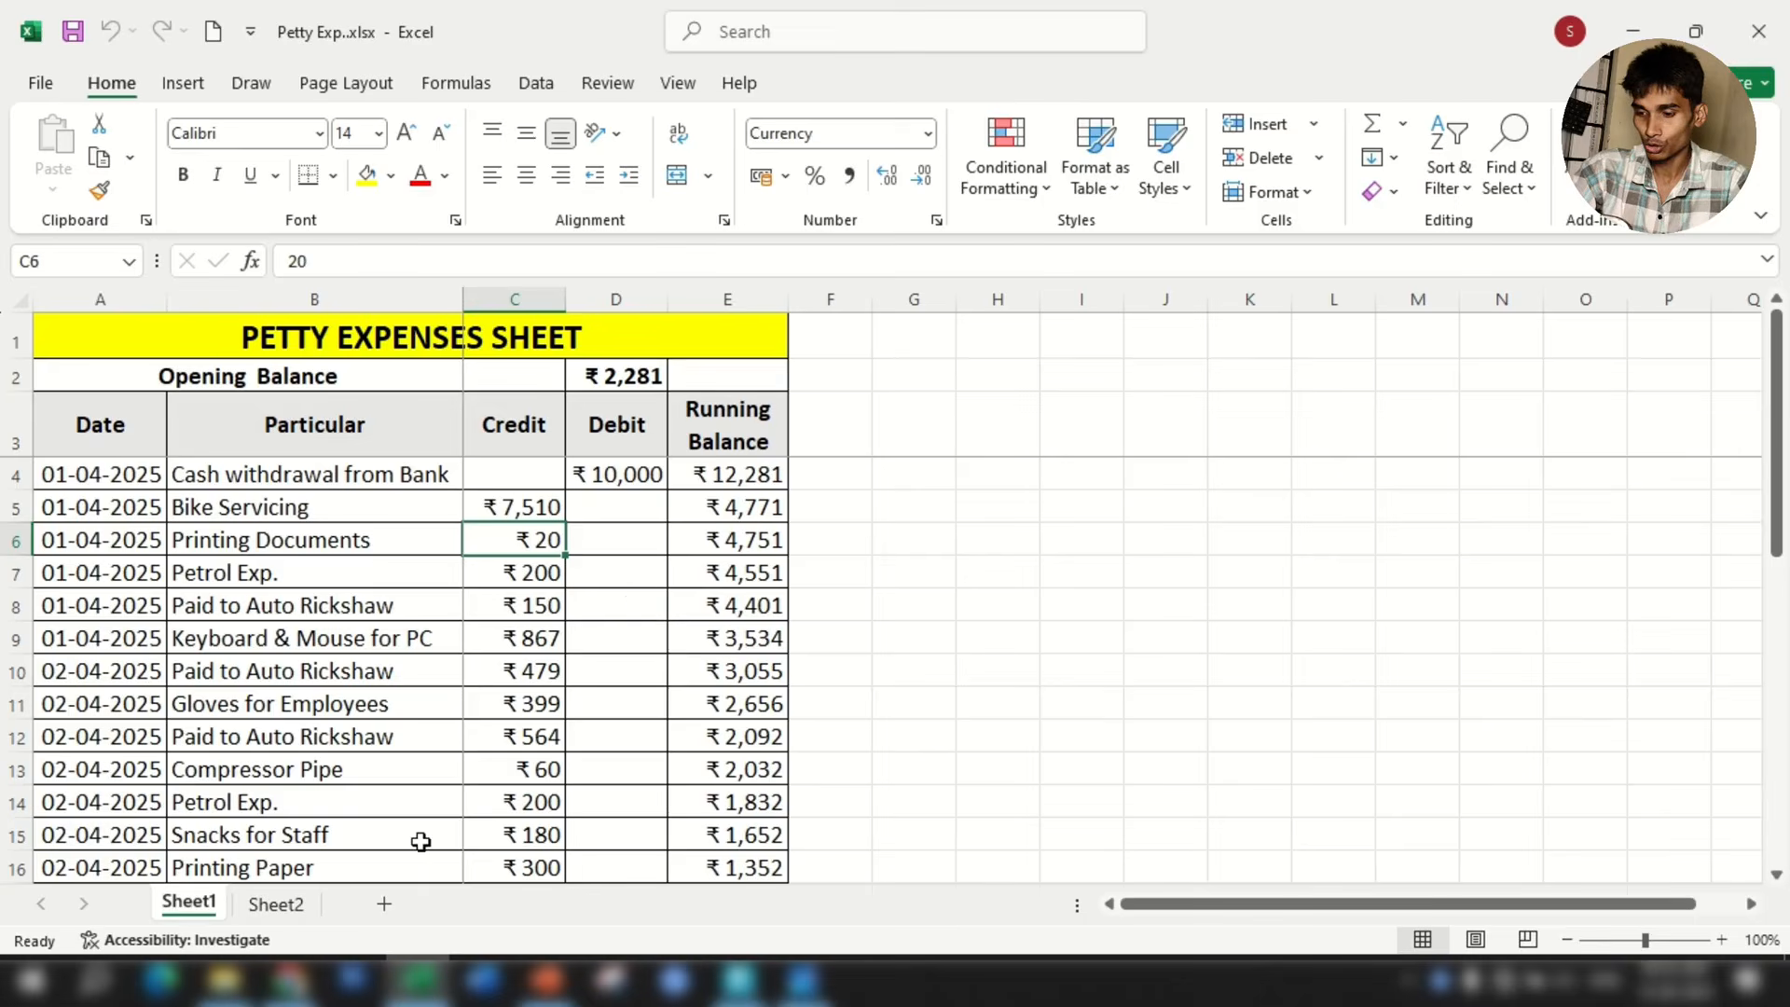
pyautogui.click(738, 979)
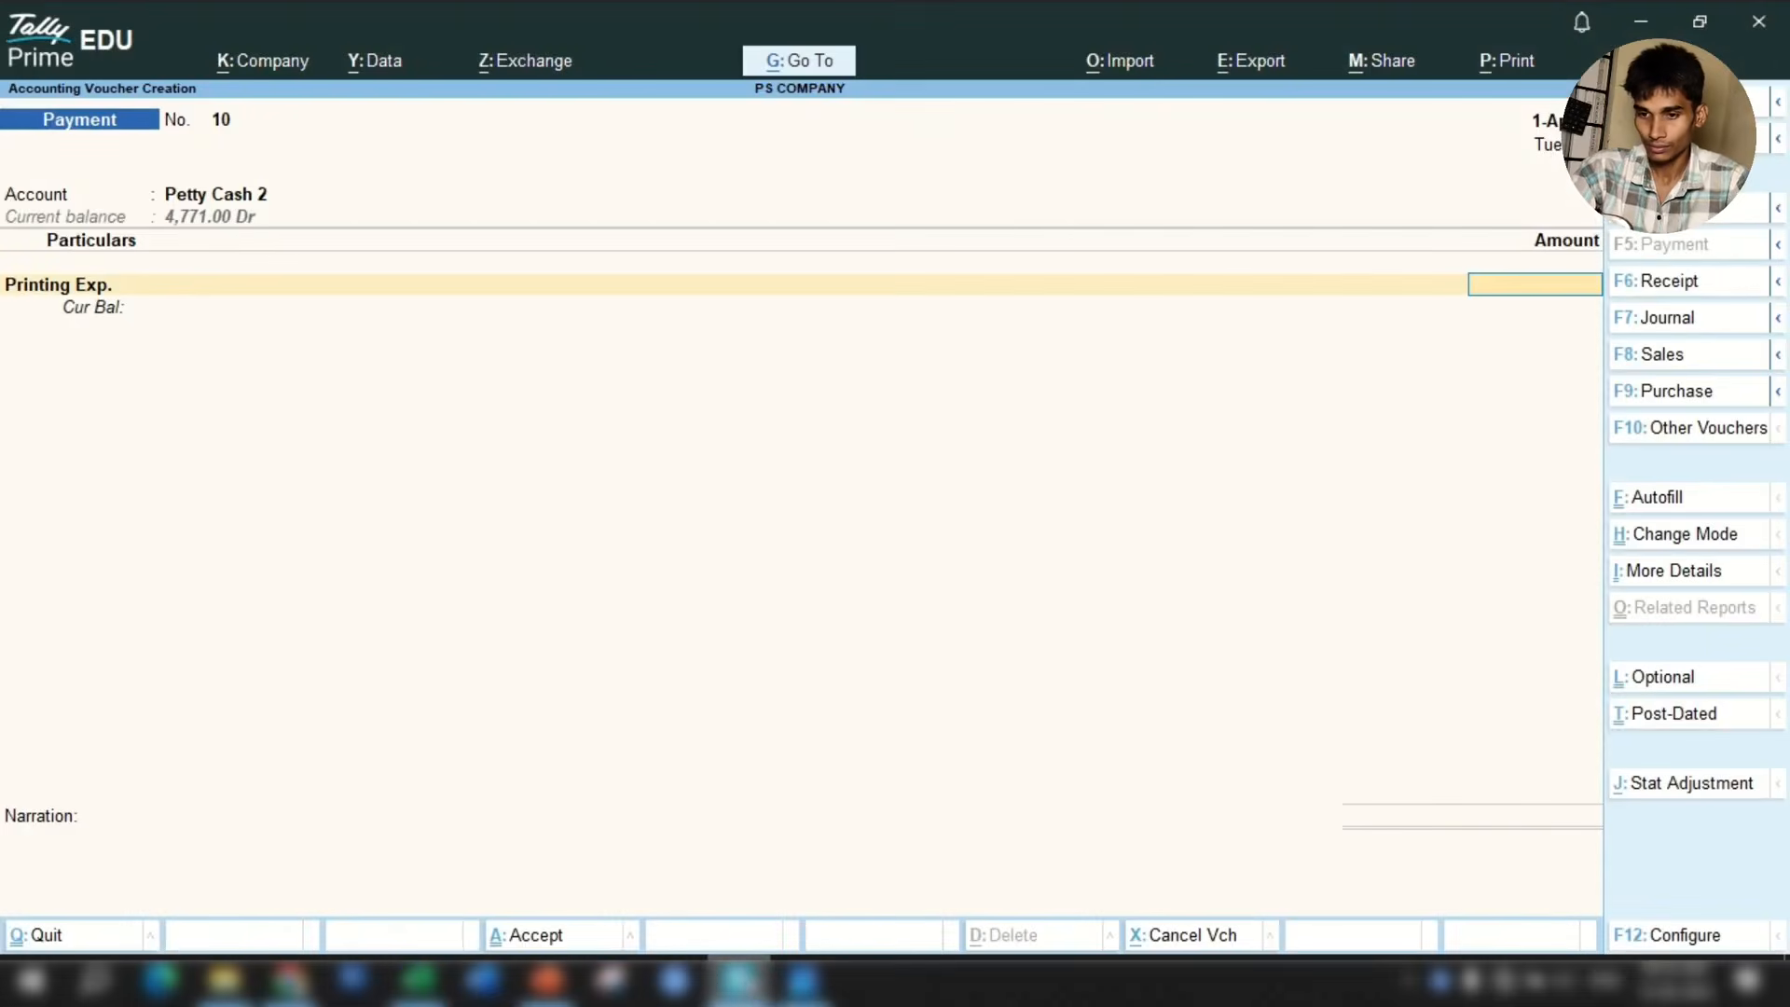
pyautogui.press('Return')
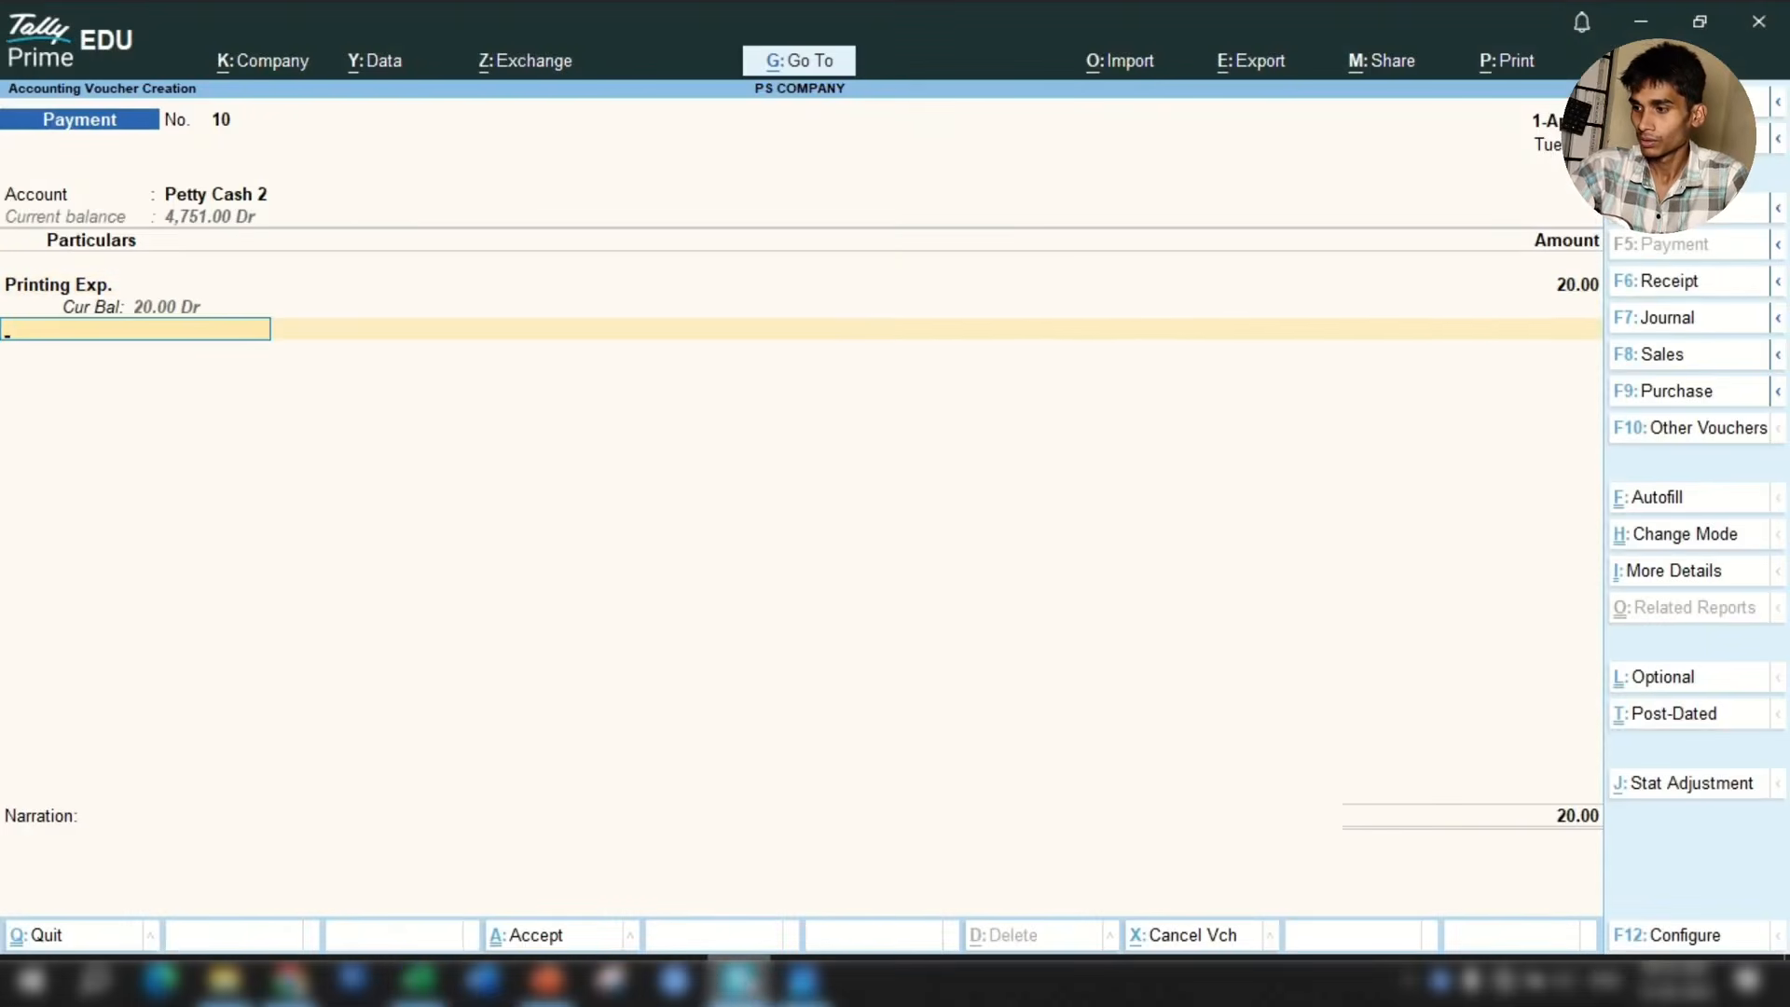
pyautogui.press('Return')
pyautogui.press('Return')
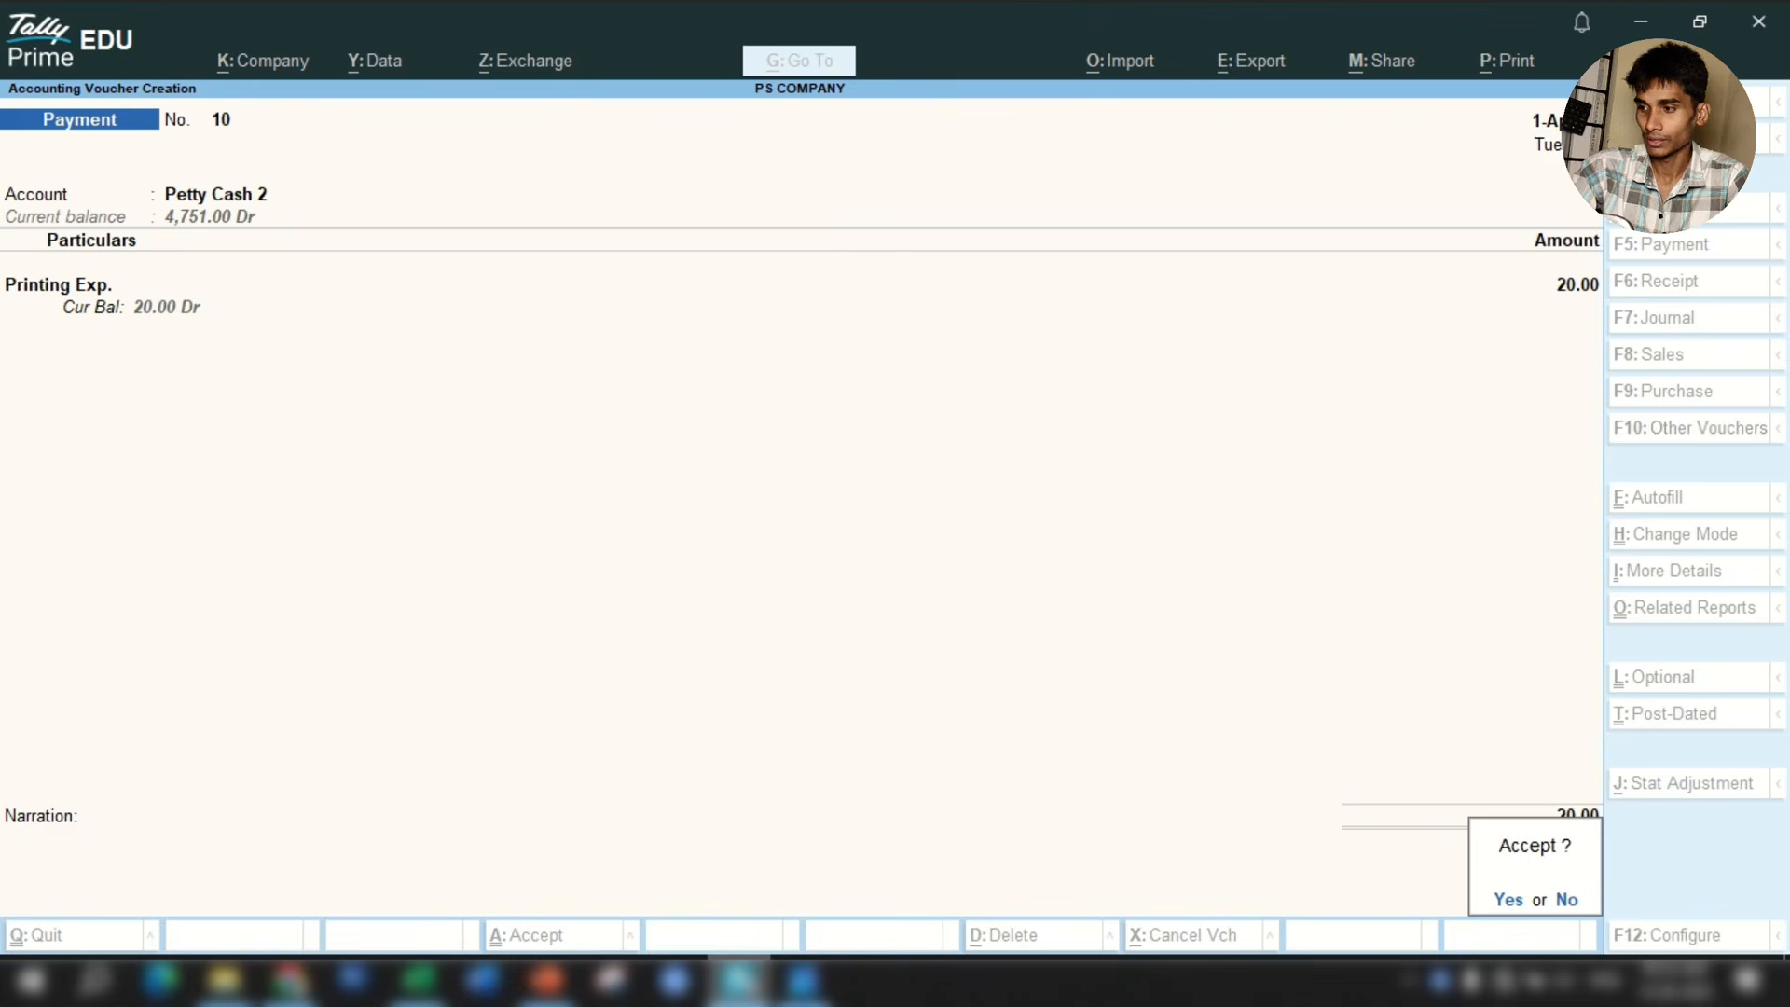
pyautogui.press('Return')
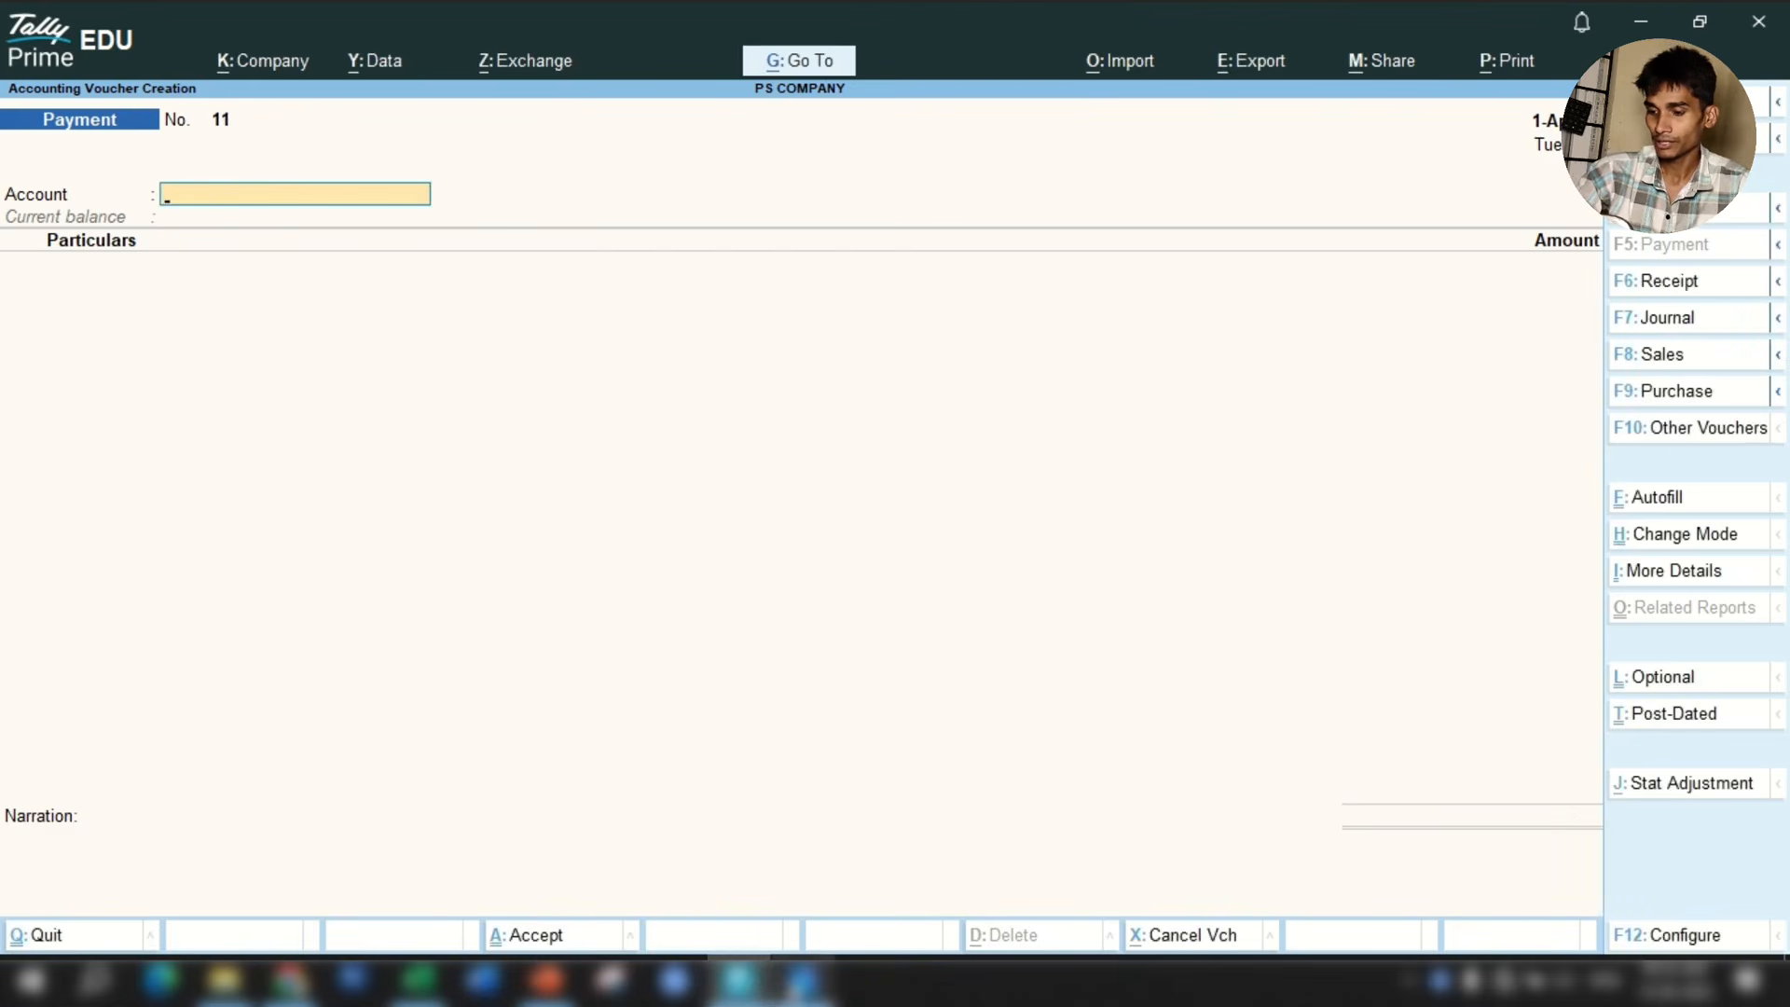
# Select the Petrol Exp. row's particular in the Excel sheet, and choose Petty Cash 2 as the account of the new TallyPrime payment voucher.
pyautogui.click(419, 979)
pyautogui.click(284, 573)
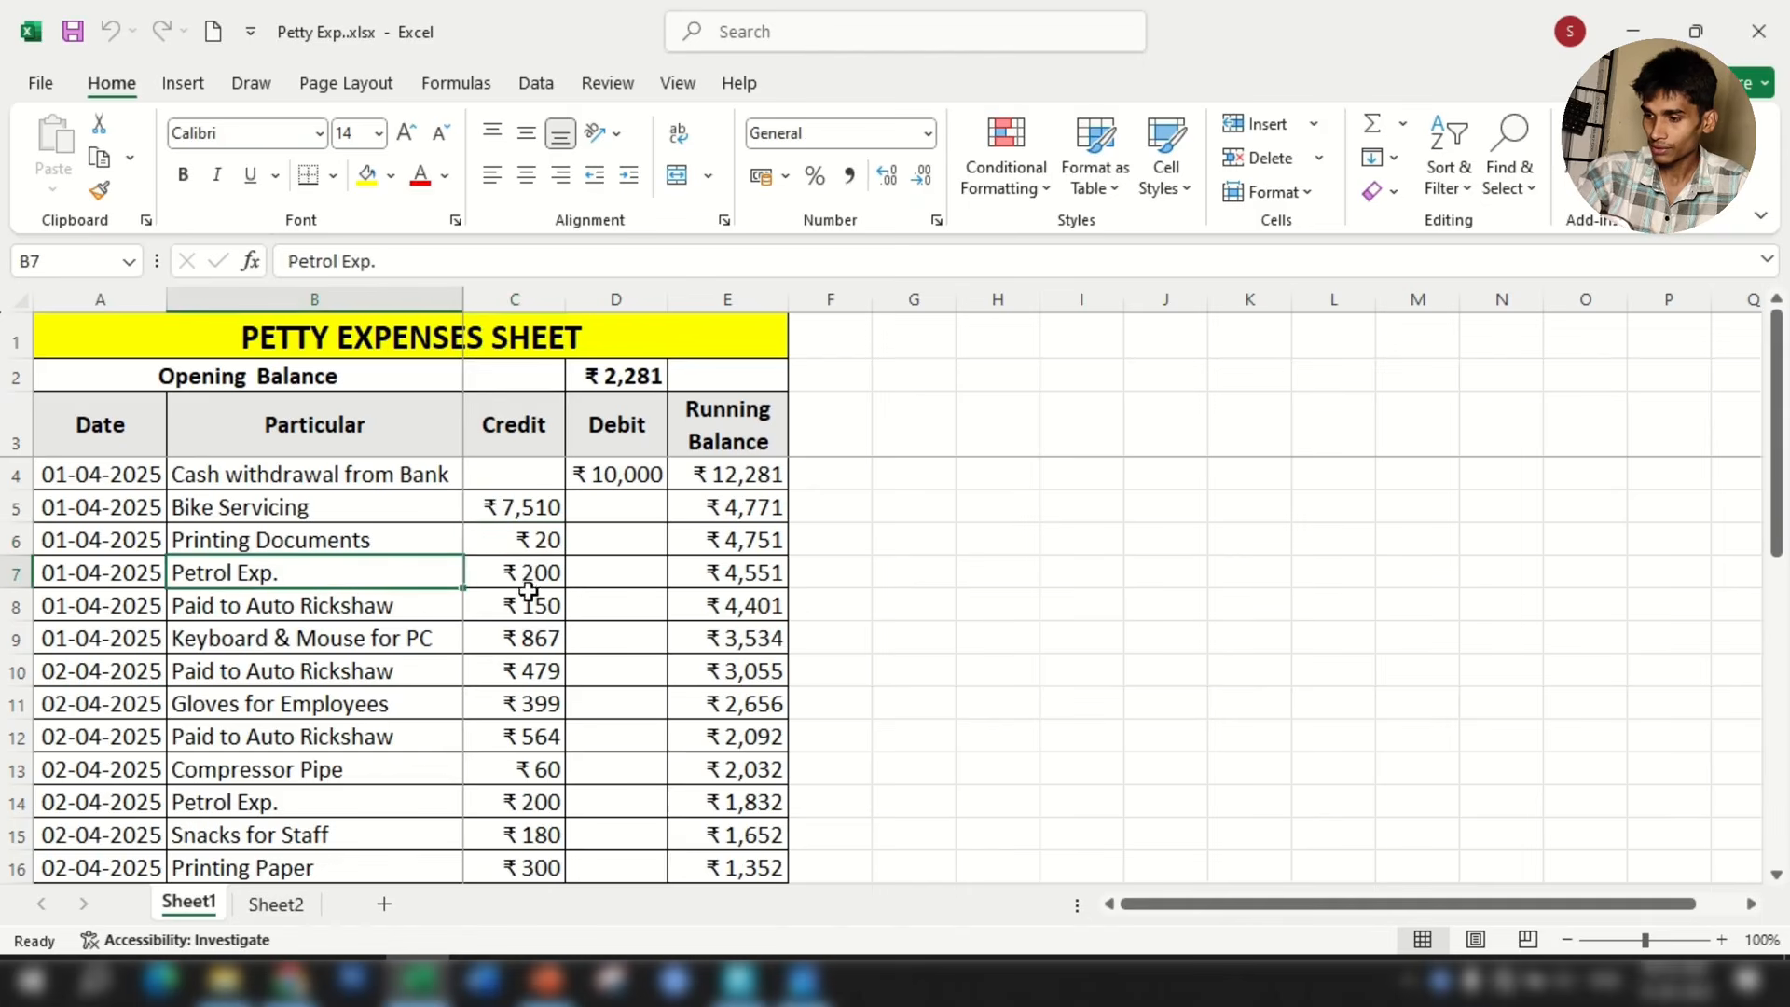
pyautogui.click(738, 978)
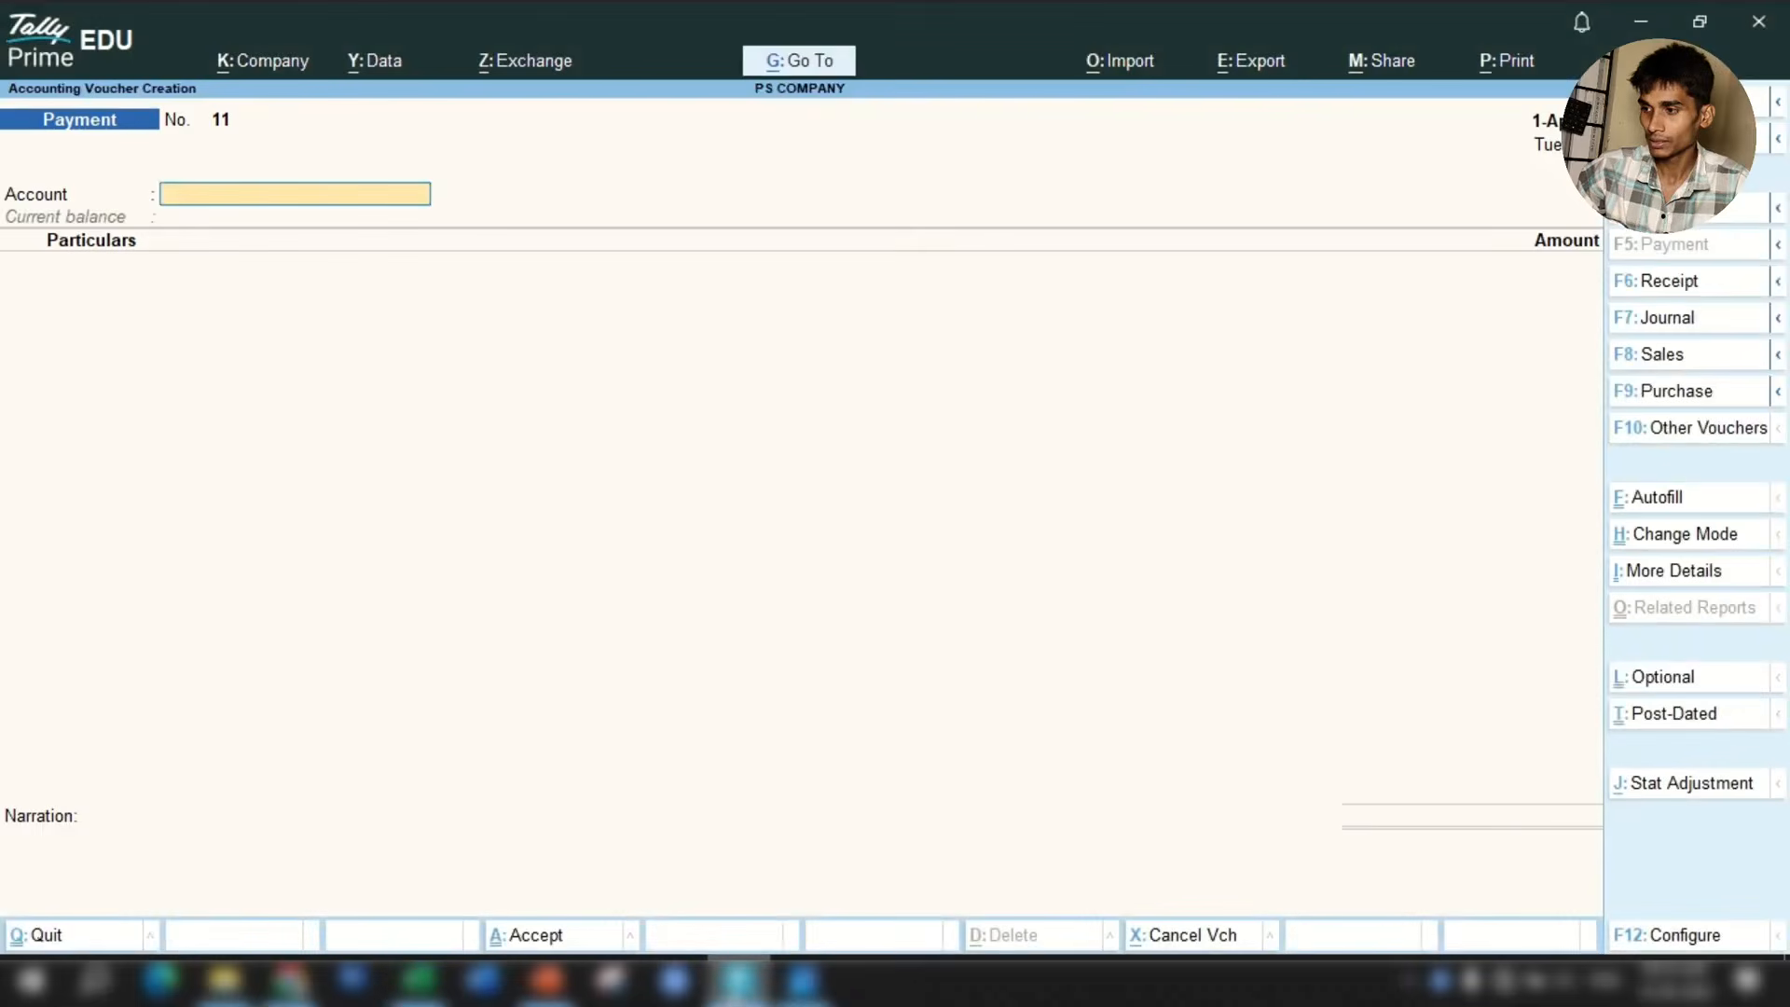
pyautogui.write('Cas')
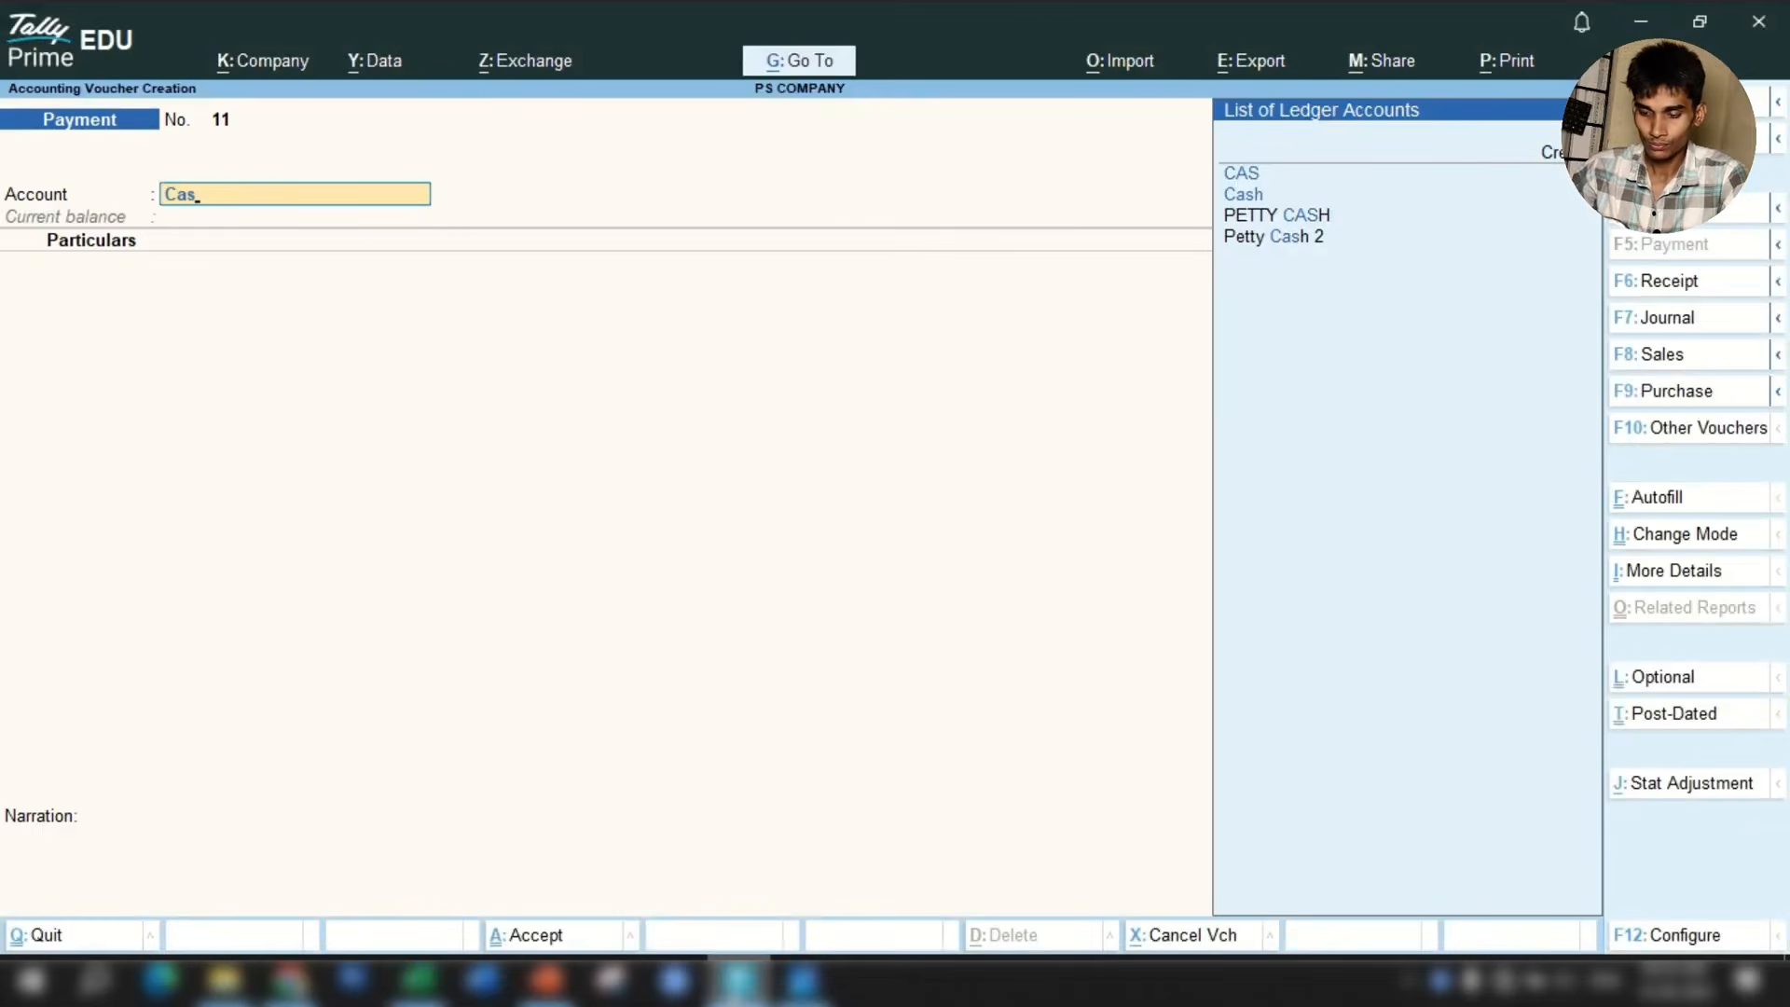
pyautogui.press('Down')
pyautogui.press('Down')
pyautogui.press('Down')
pyautogui.press('Return')
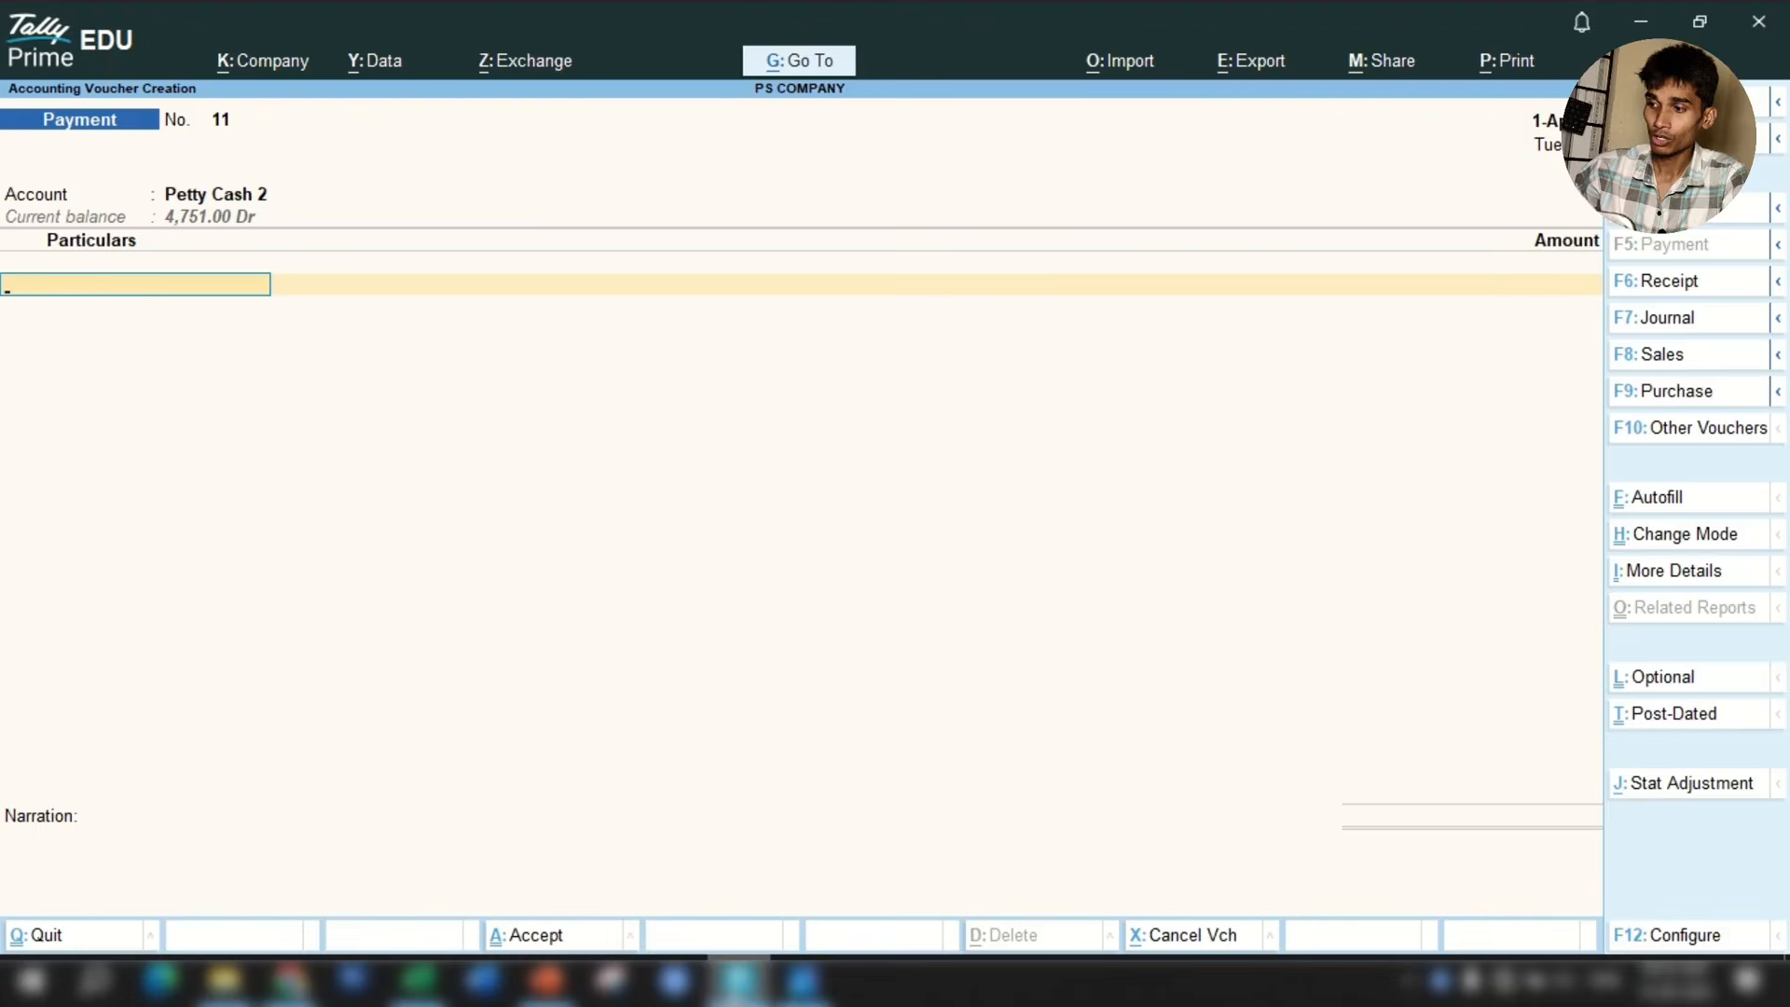
# Add Repair & Maintanance as the voucher's particular with an amount of 200, checking the Petrol Exp. credit in the Excel sheet.
pyautogui.write('Rep')
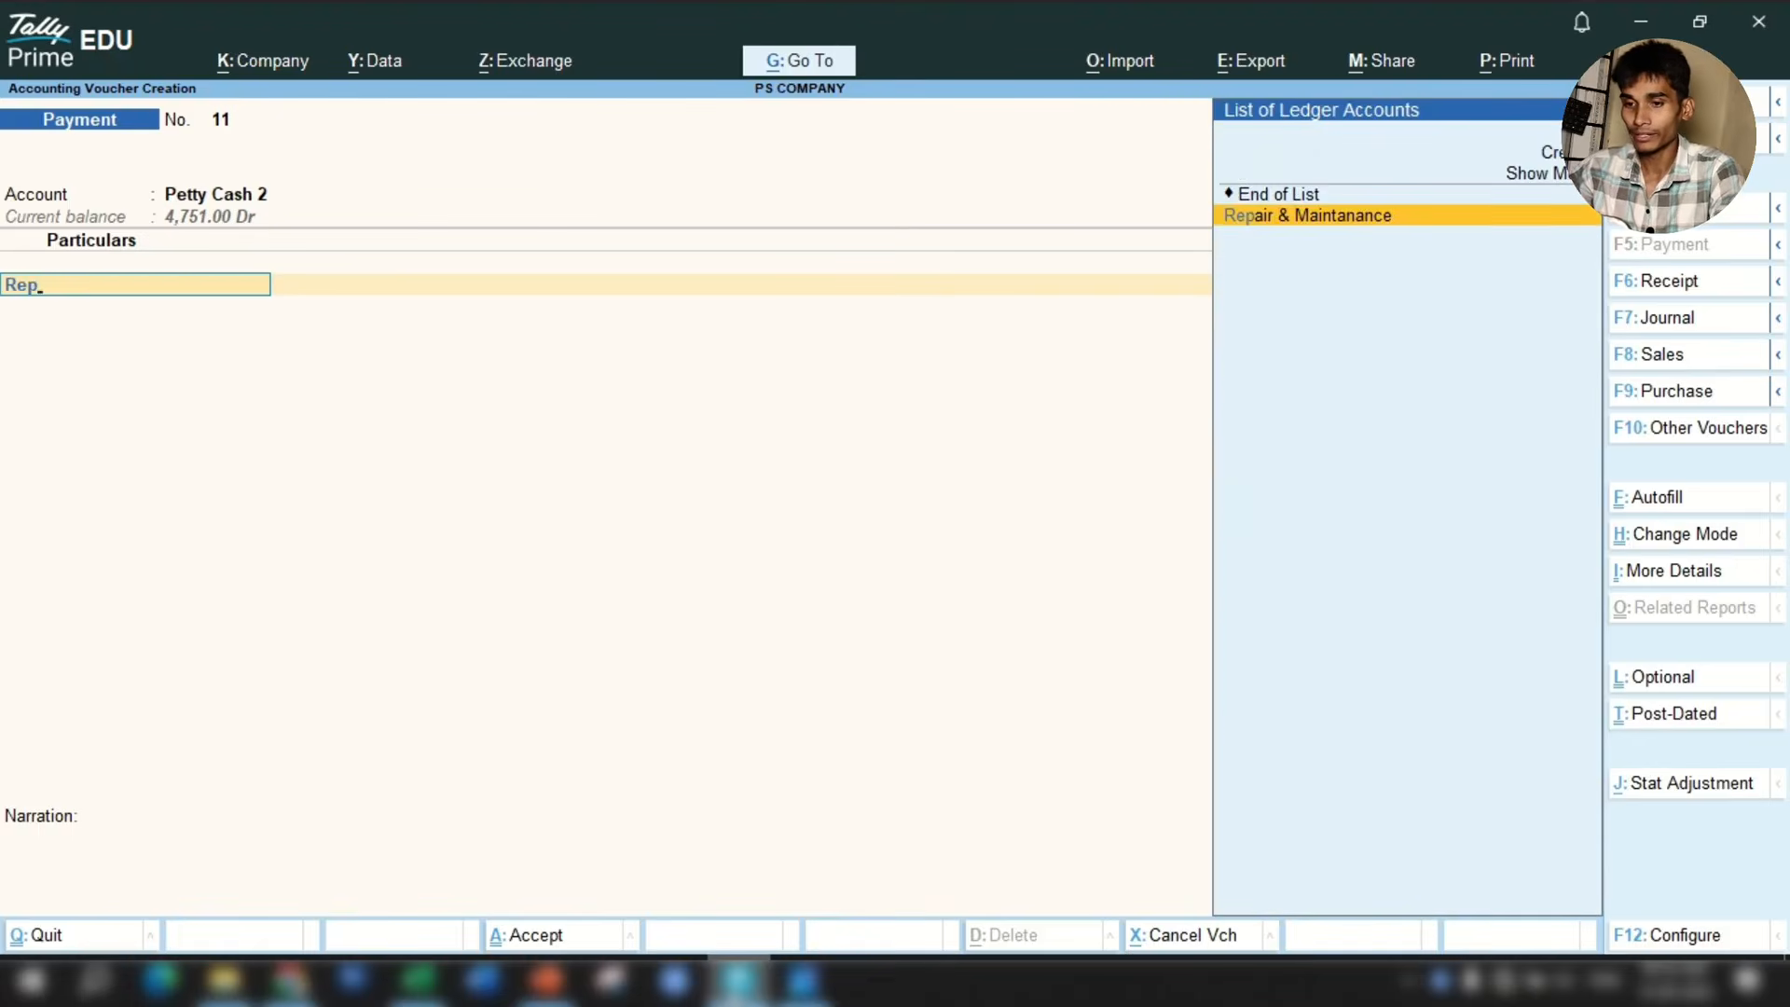
pyautogui.write('i')
pyautogui.press('Escape')
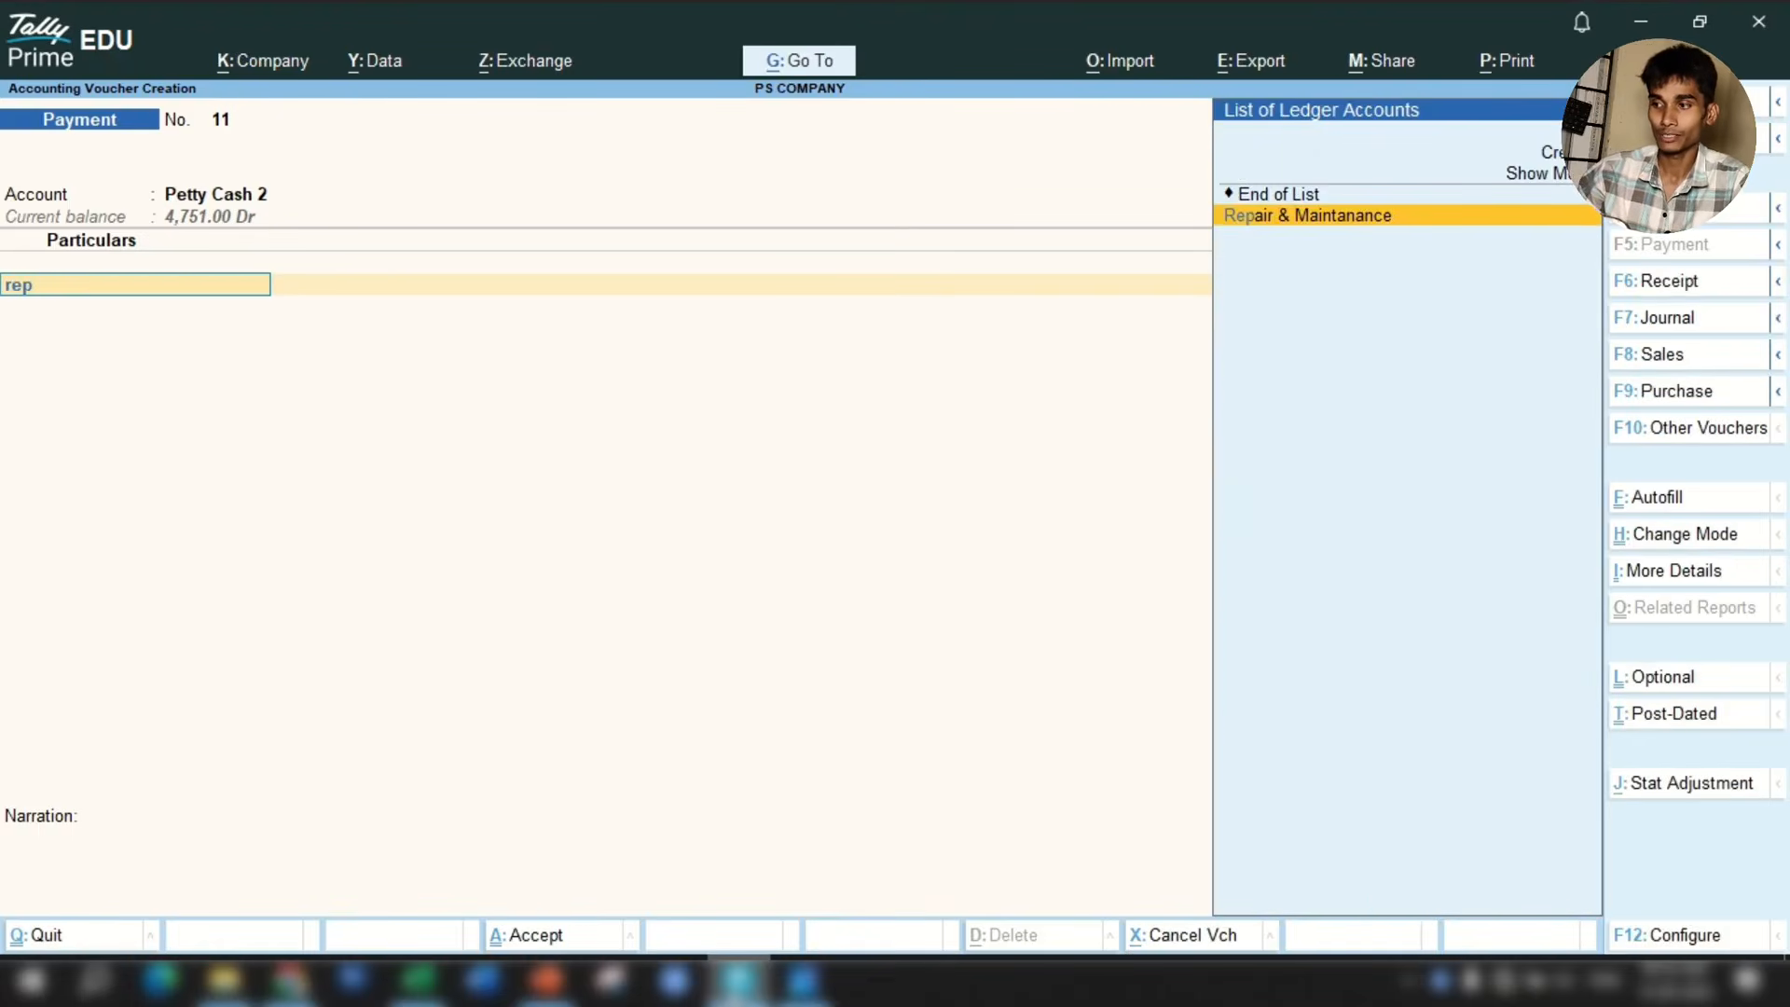
pyautogui.press('Return')
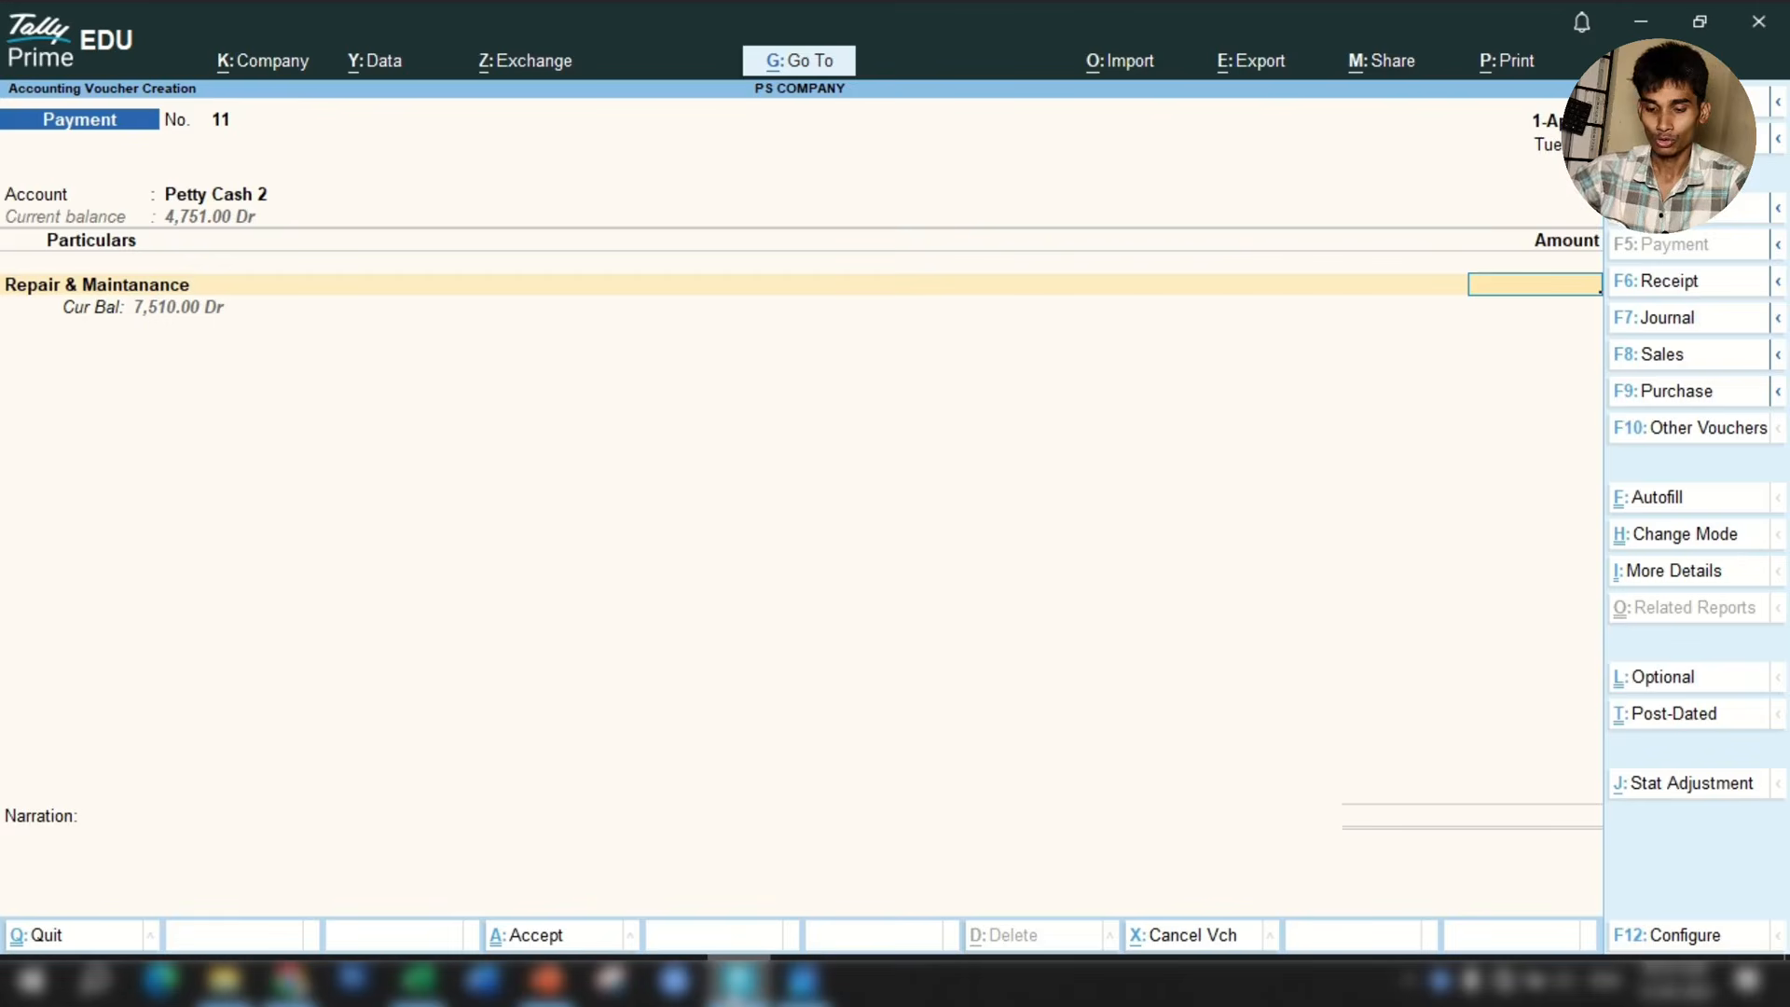
pyautogui.hotkey('alt', 'Tab')
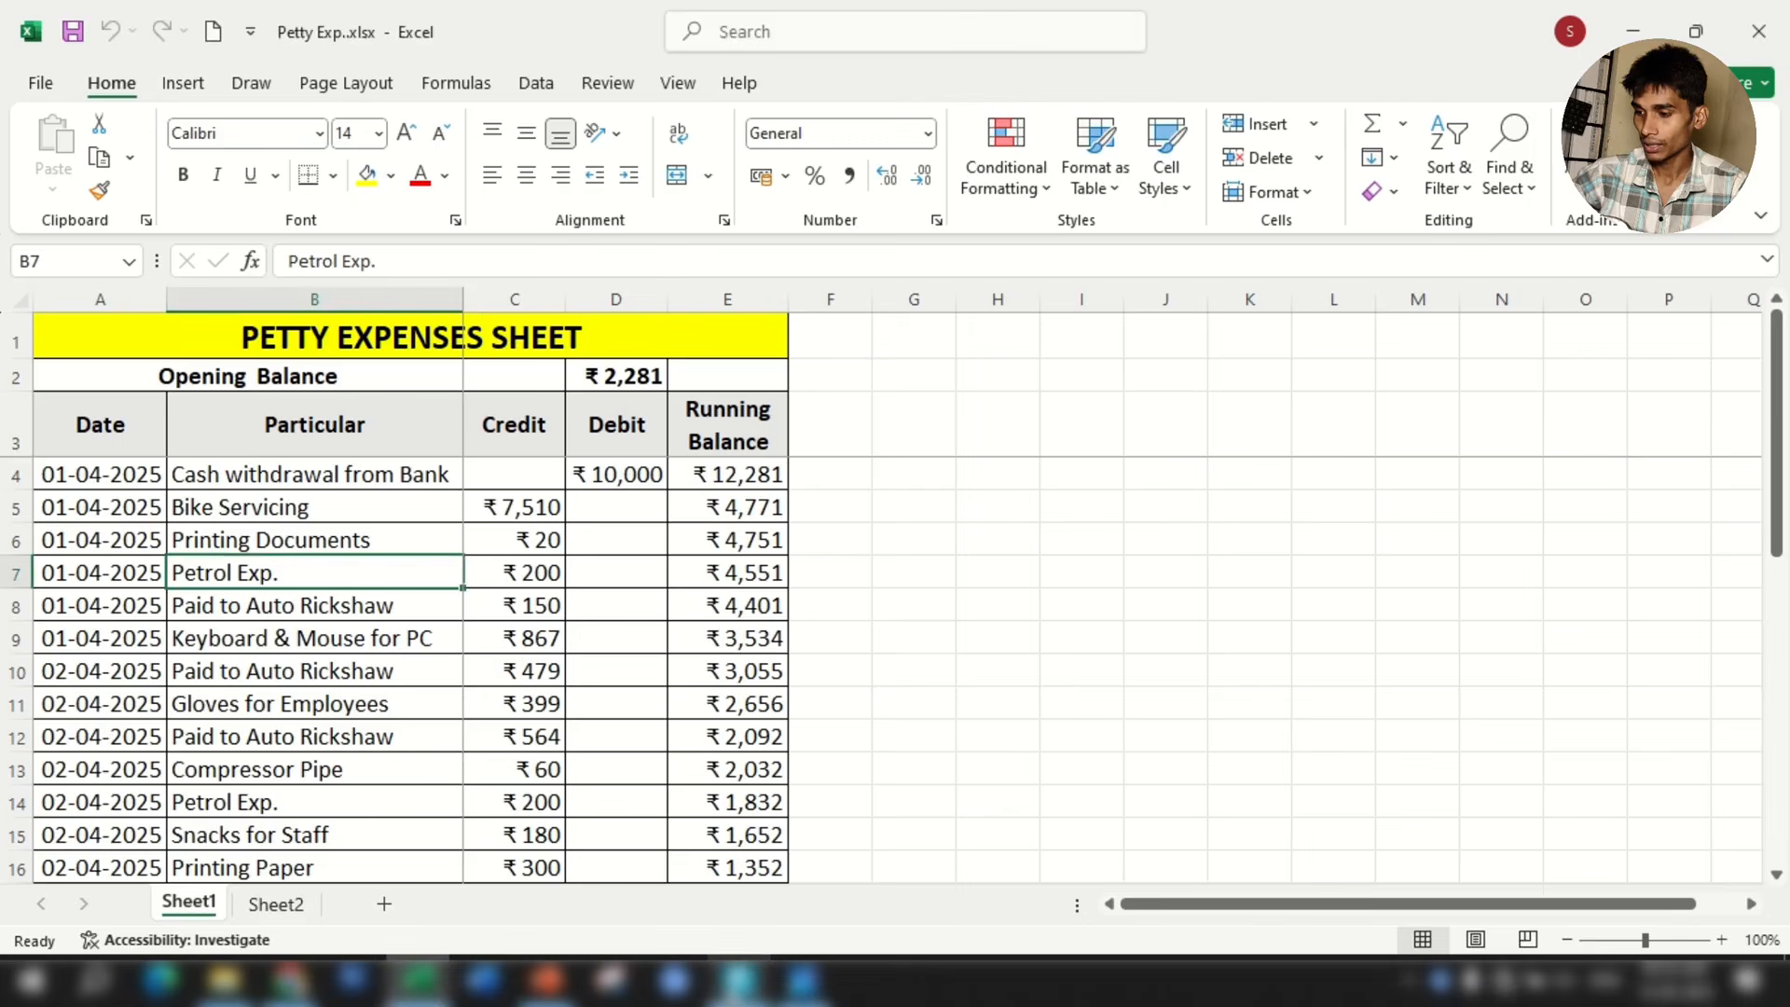
pyautogui.hotkey('alt', 'Tab')
pyautogui.write('200')
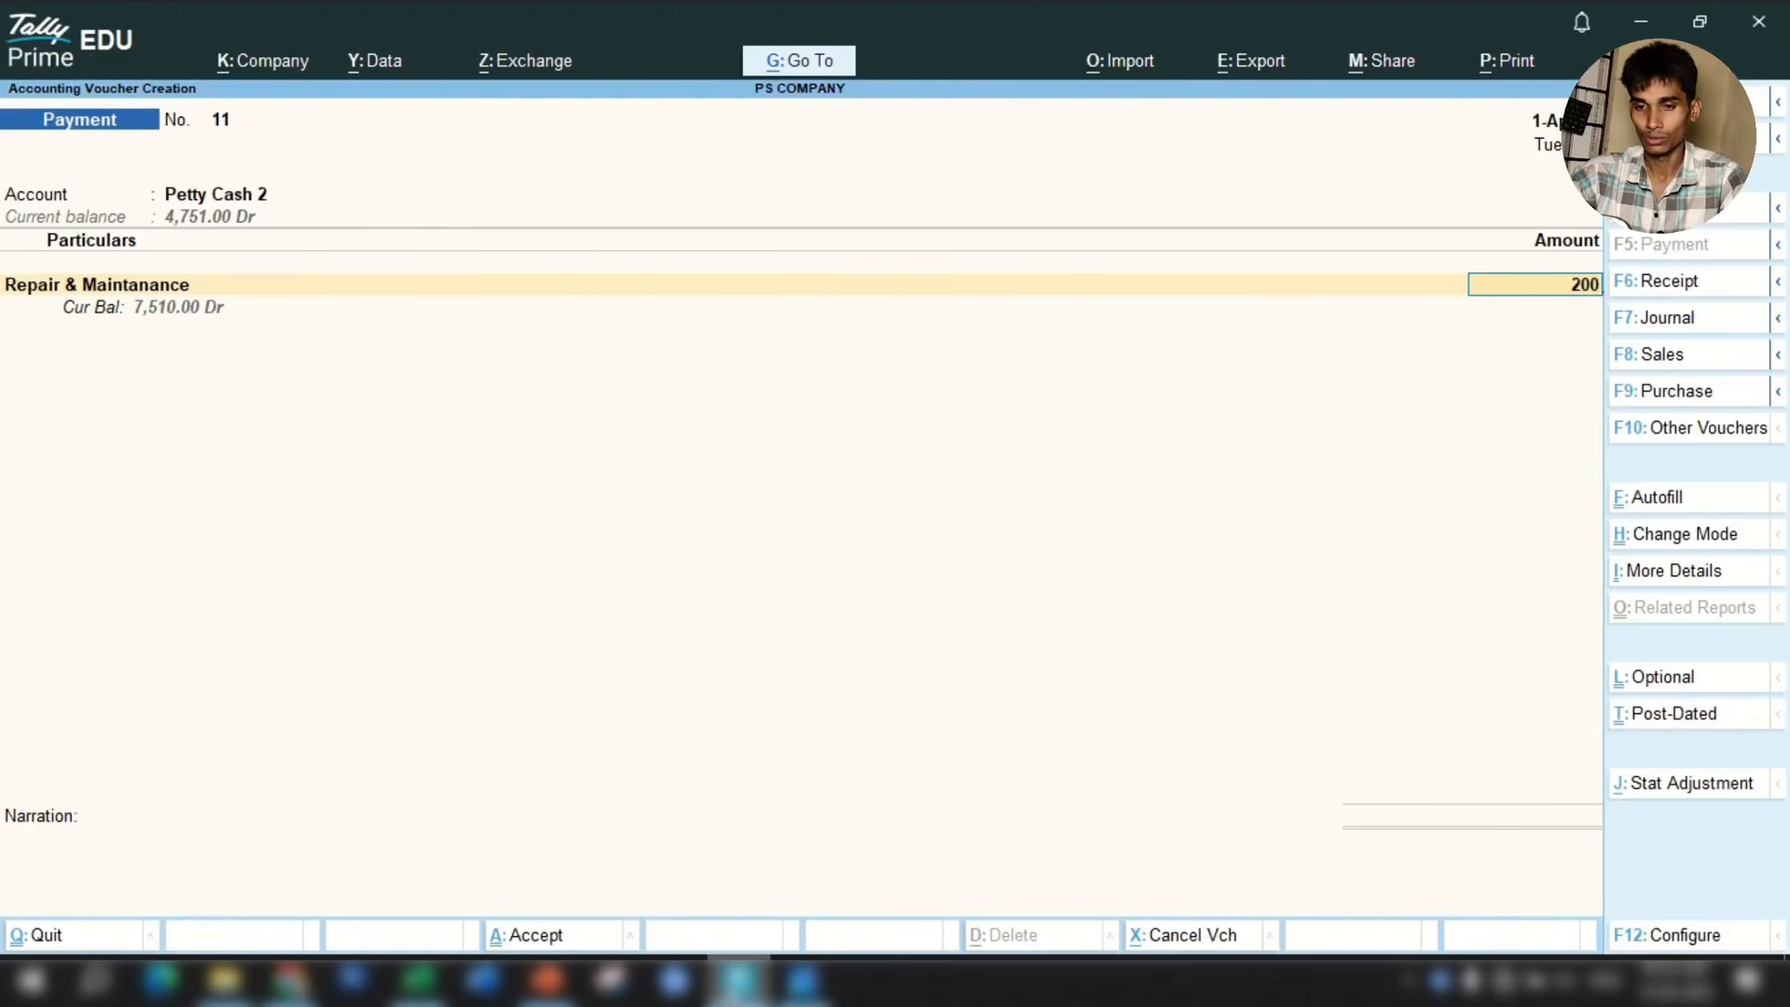
pyautogui.press('Return')
pyautogui.press('Return')
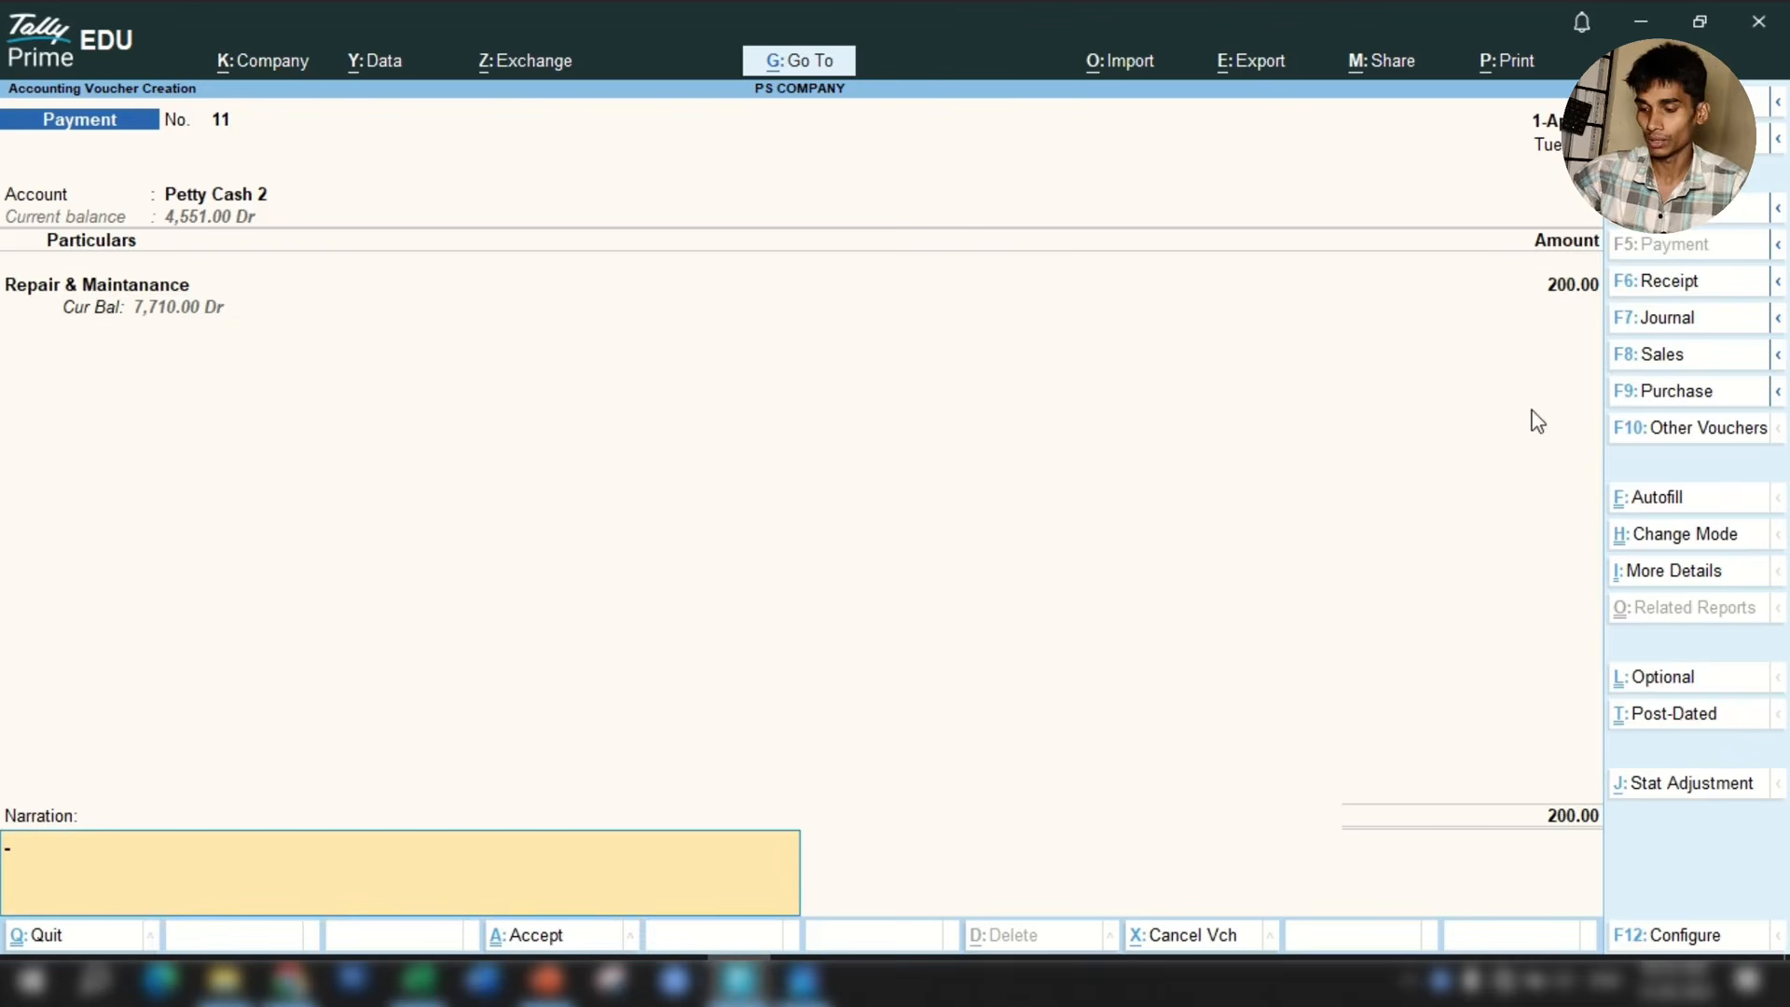
# Add the narration "for petrol exp." to the payment voucher and save it.
pyautogui.write('for pe')
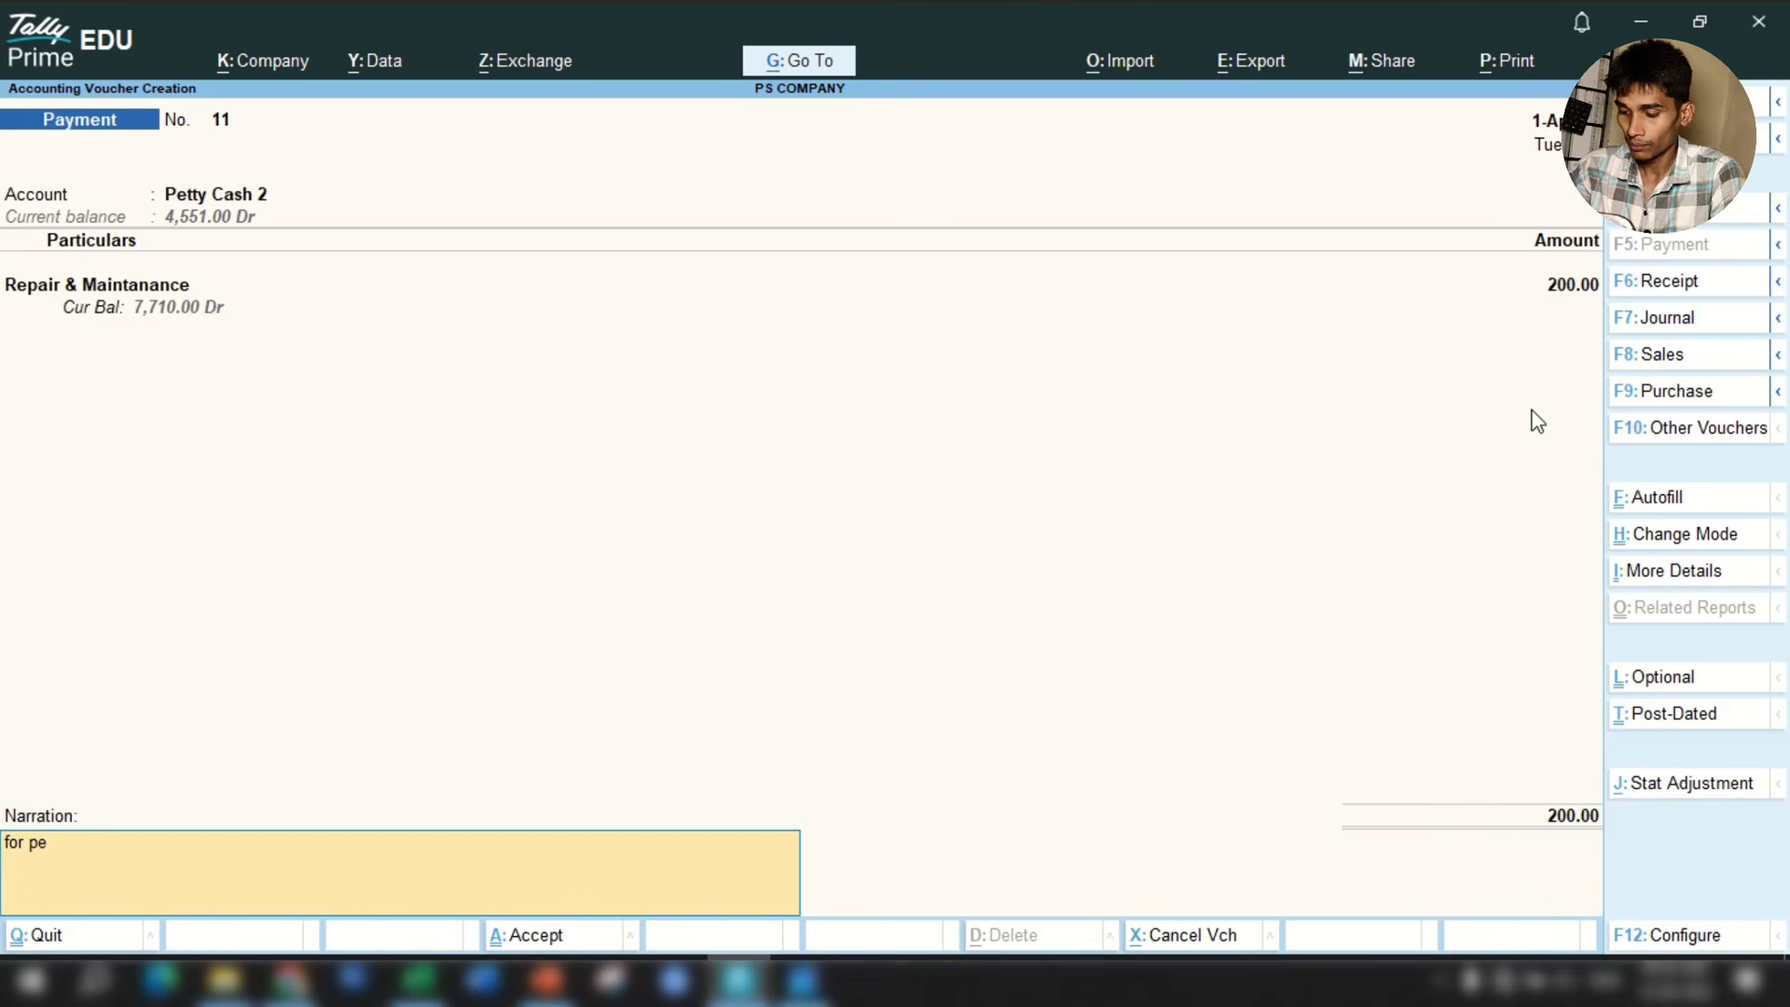
pyautogui.write('trol exp')
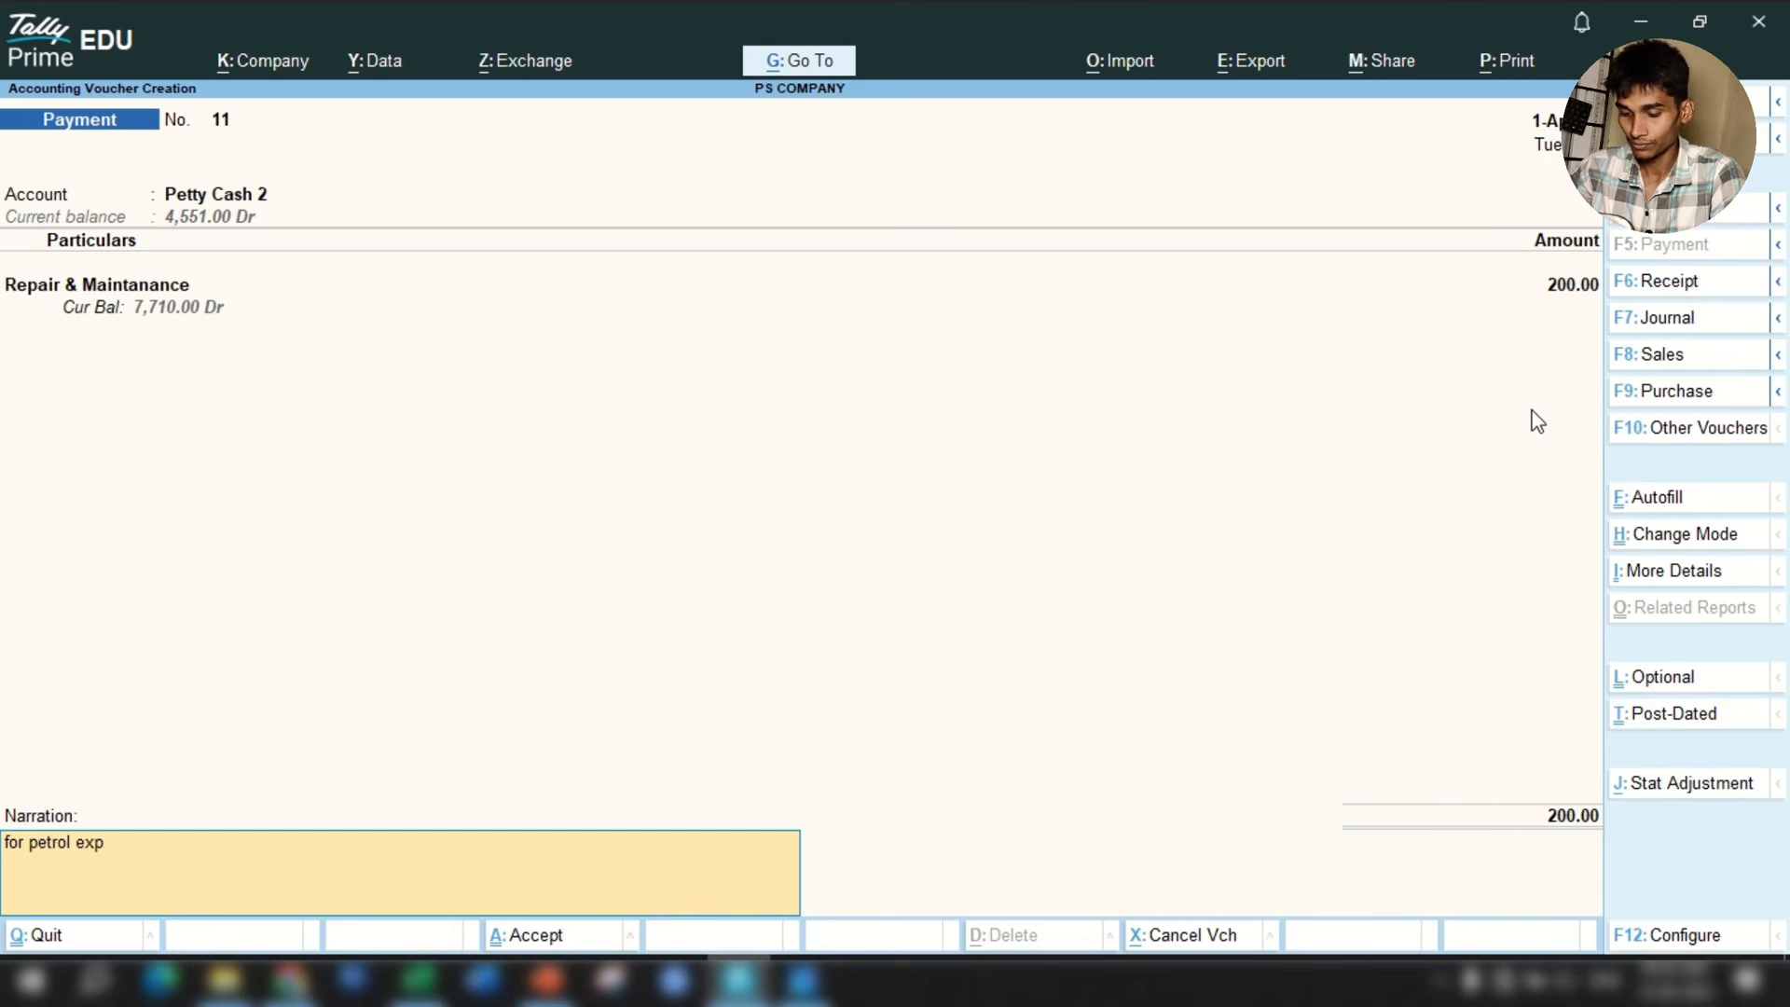
pyautogui.write('.')
pyautogui.press('Return')
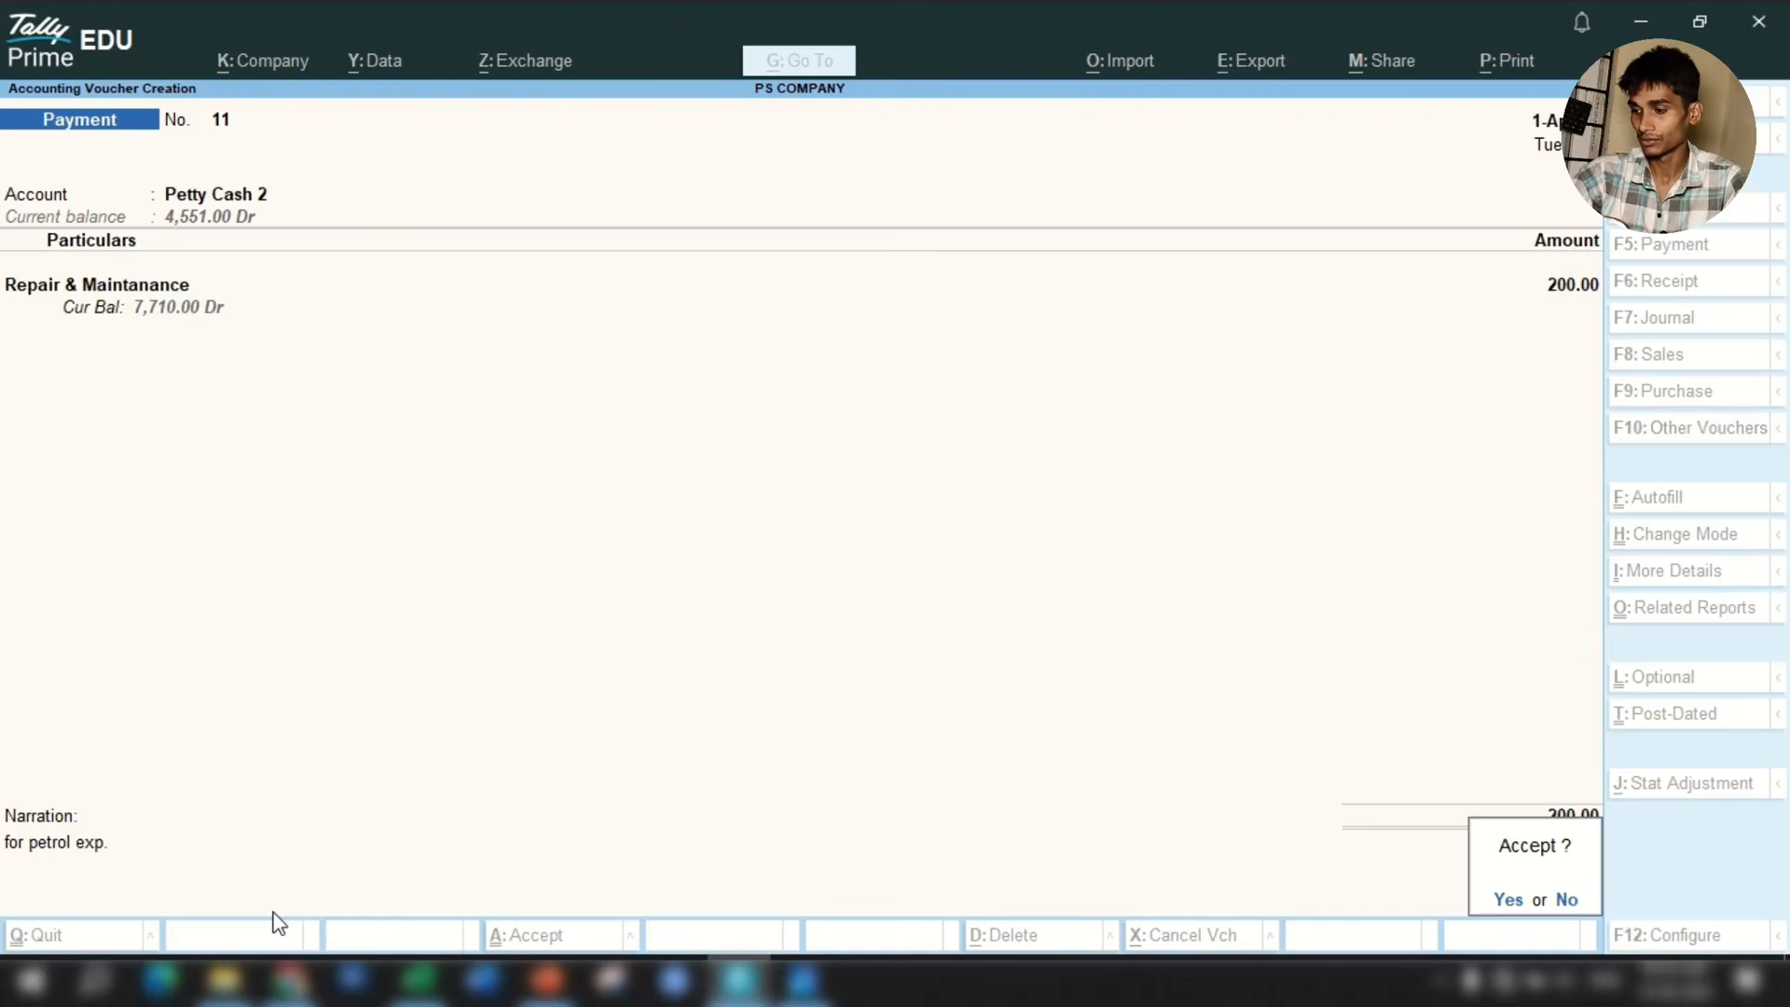
pyautogui.press('y')
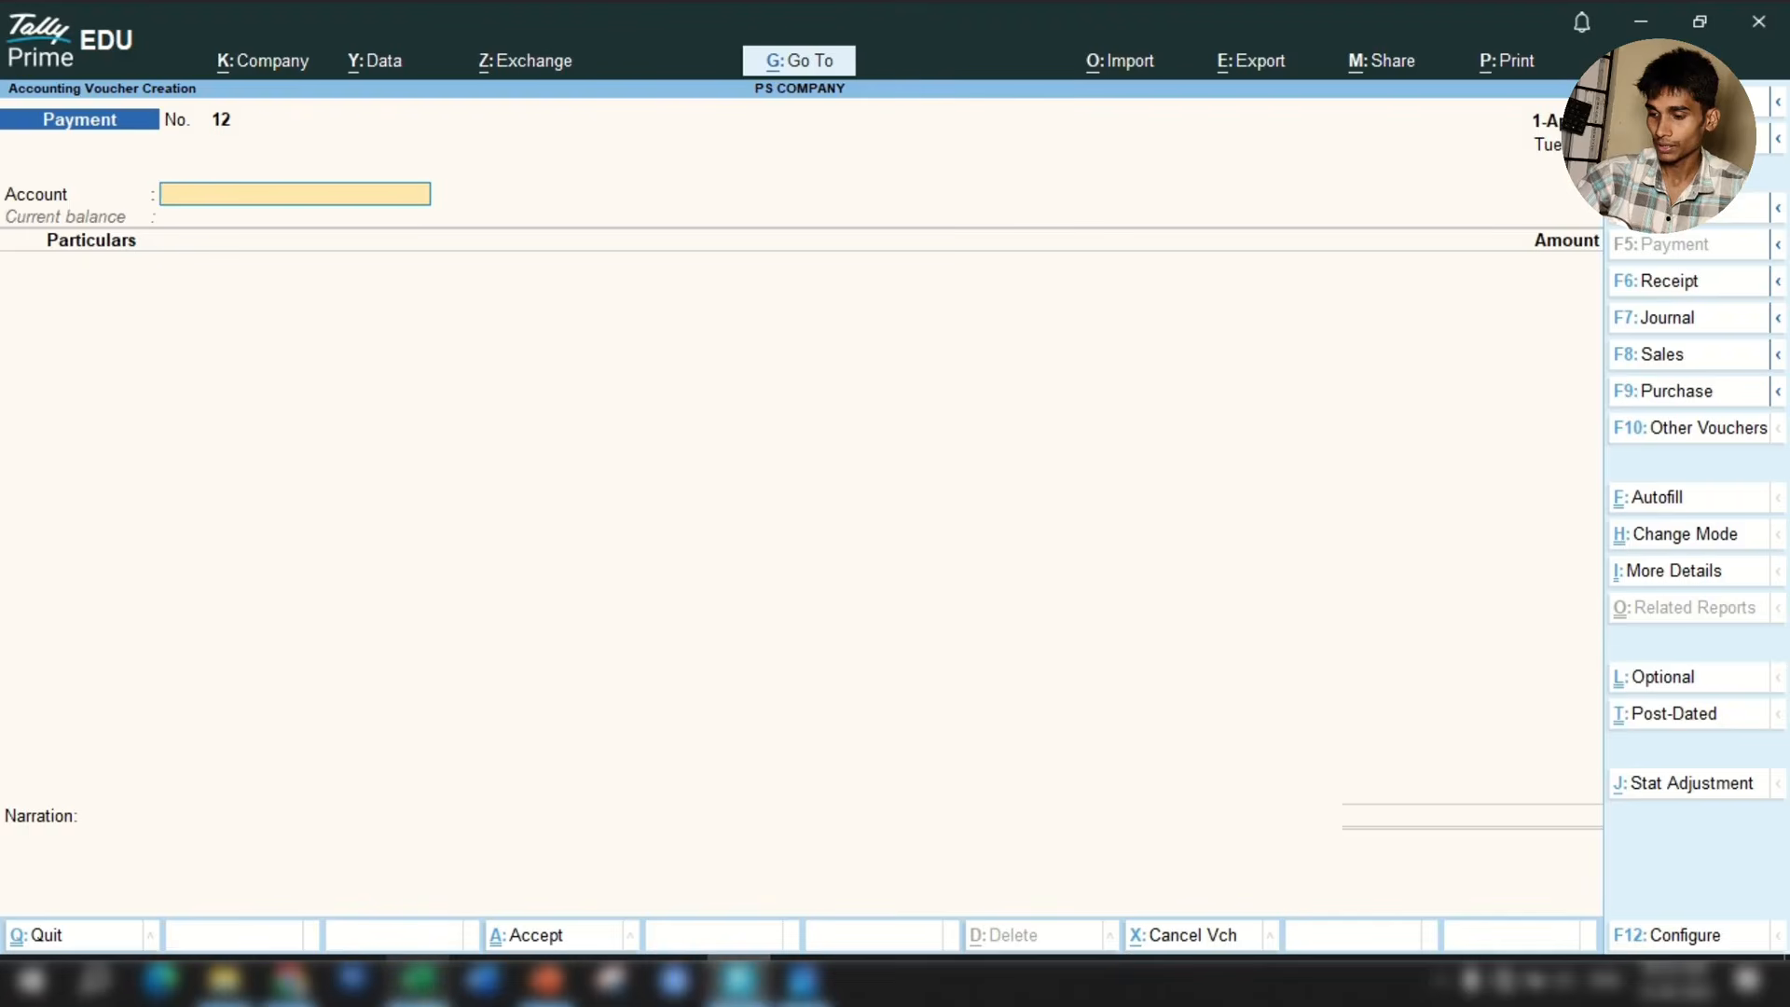
# Select the 01-04-2025 Paid to Auto Rickshaw entry in Excel, and choose Petty Cash 2 as the account of the new TallyPrime payment voucher.
pyautogui.moveTo(419, 979)
pyautogui.click(429, 835)
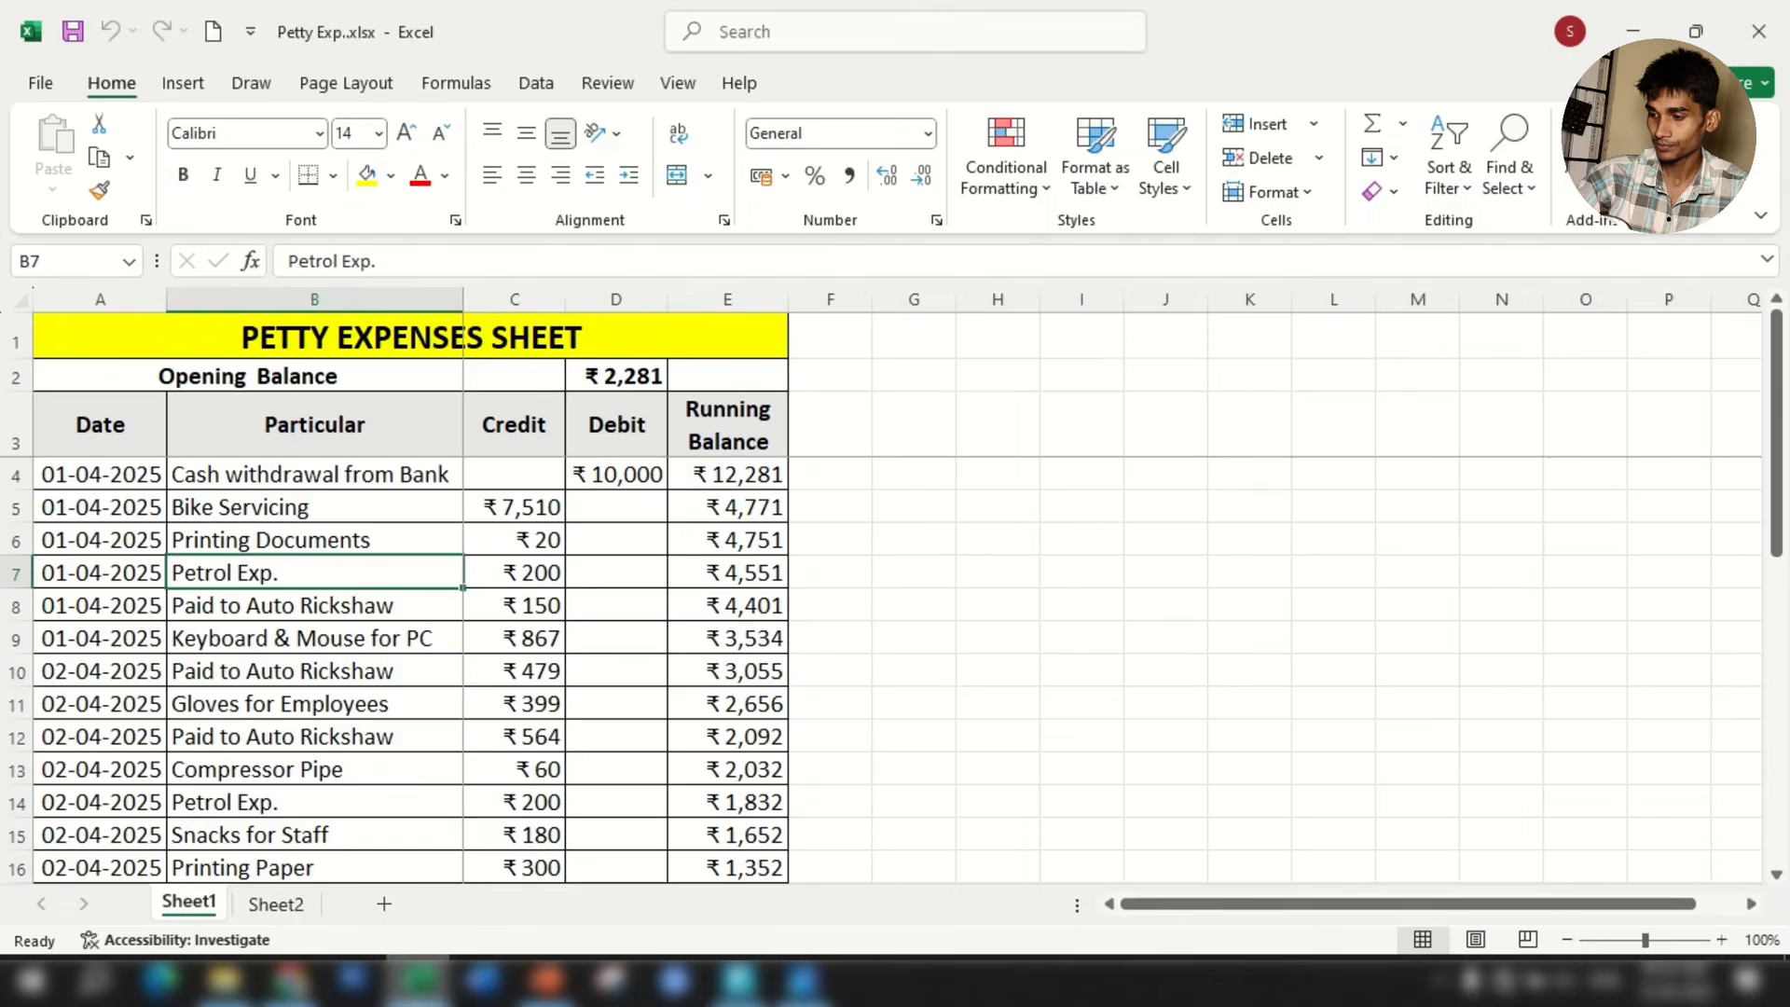
pyautogui.click(291, 607)
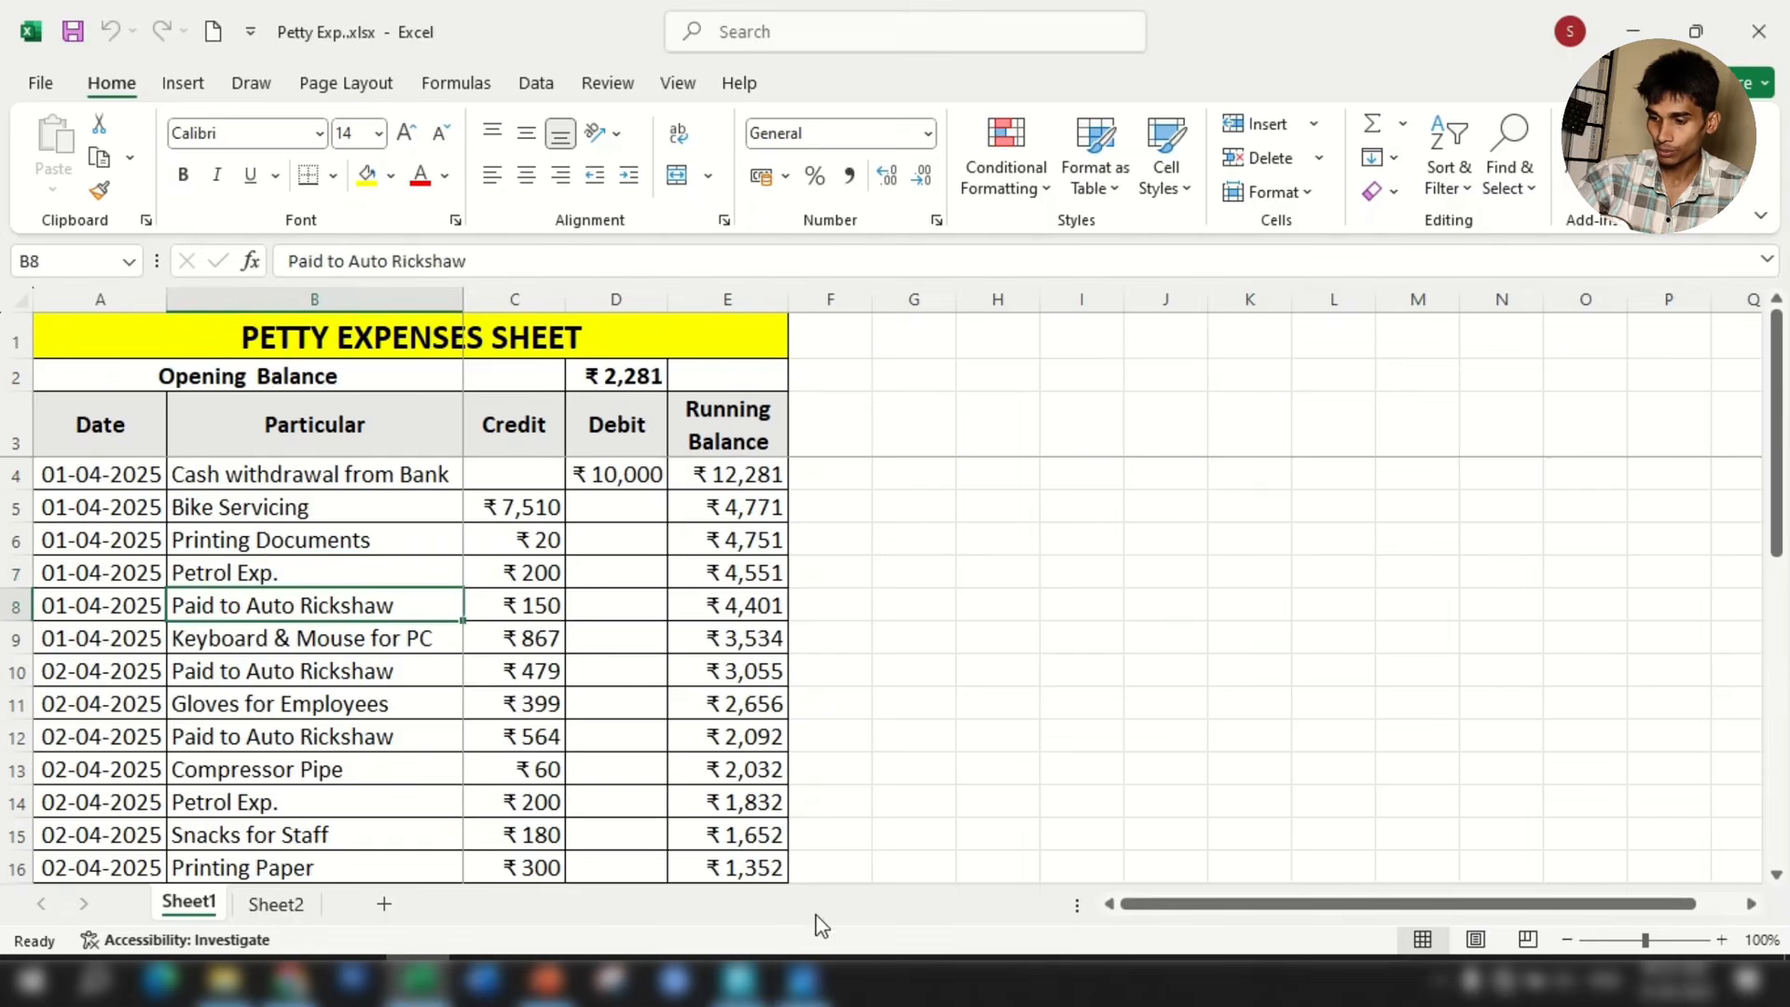
pyautogui.click(738, 979)
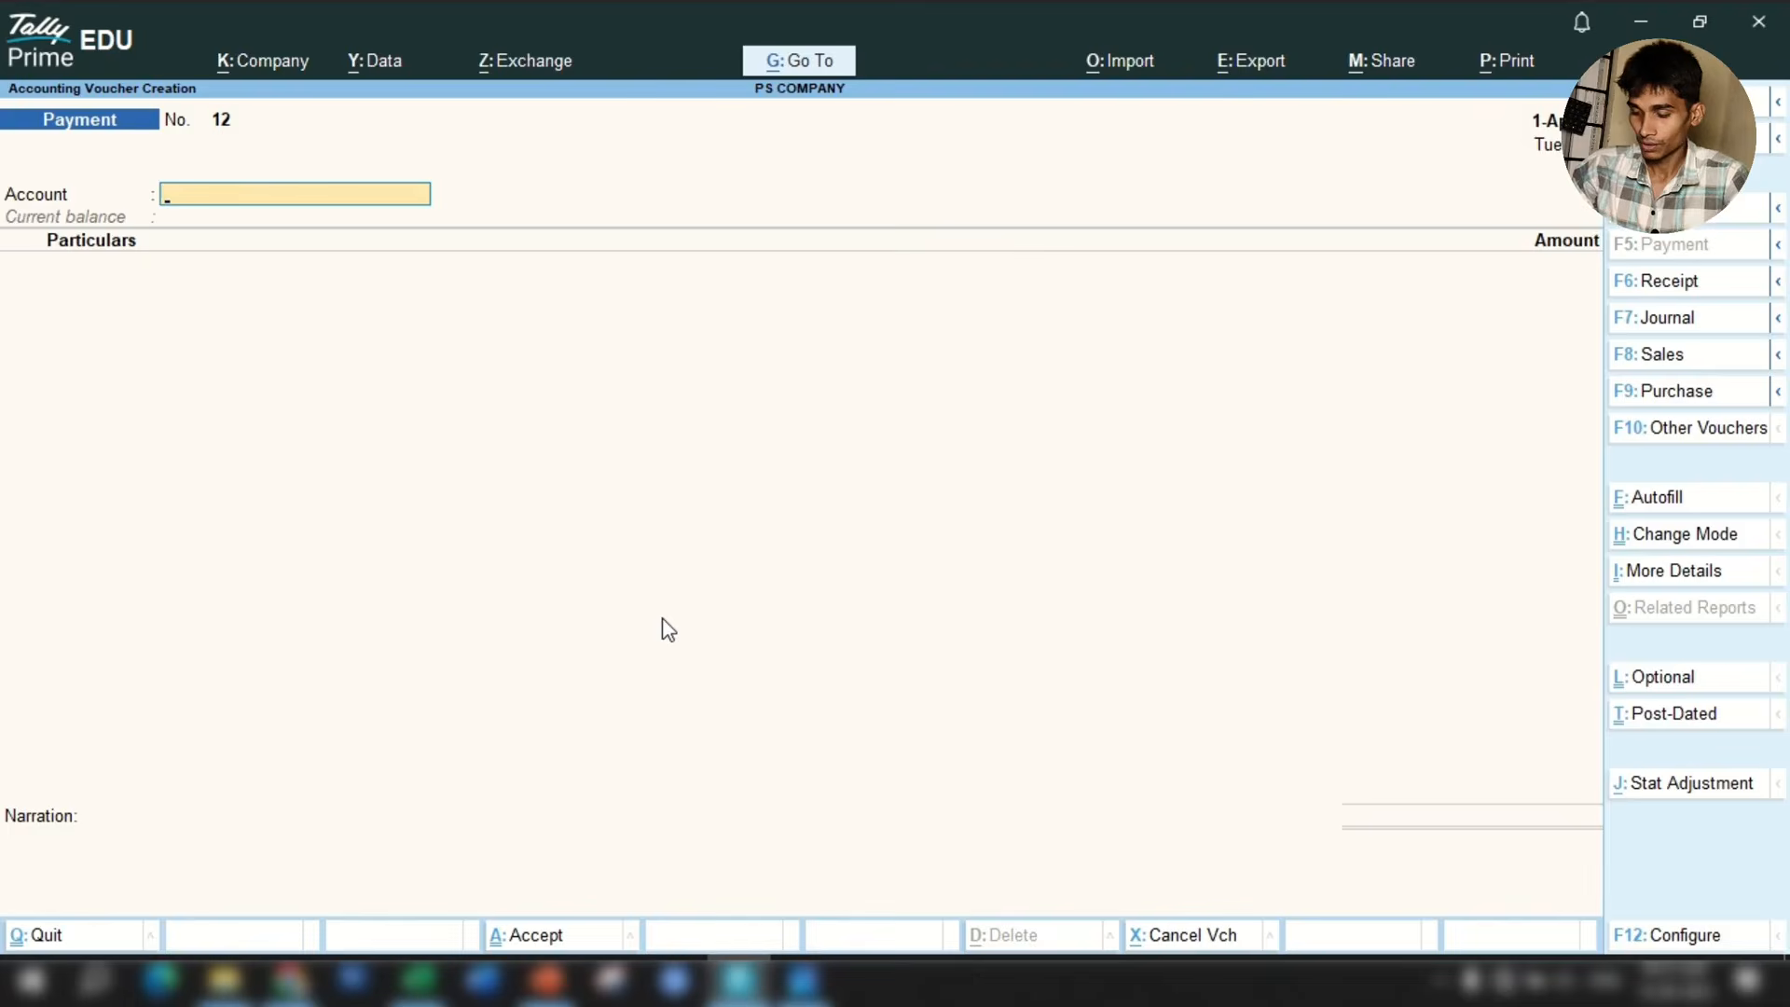
pyautogui.write('Cas')
pyautogui.press('Down')
pyautogui.press('Down')
pyautogui.press('Down')
pyautogui.press('Down')
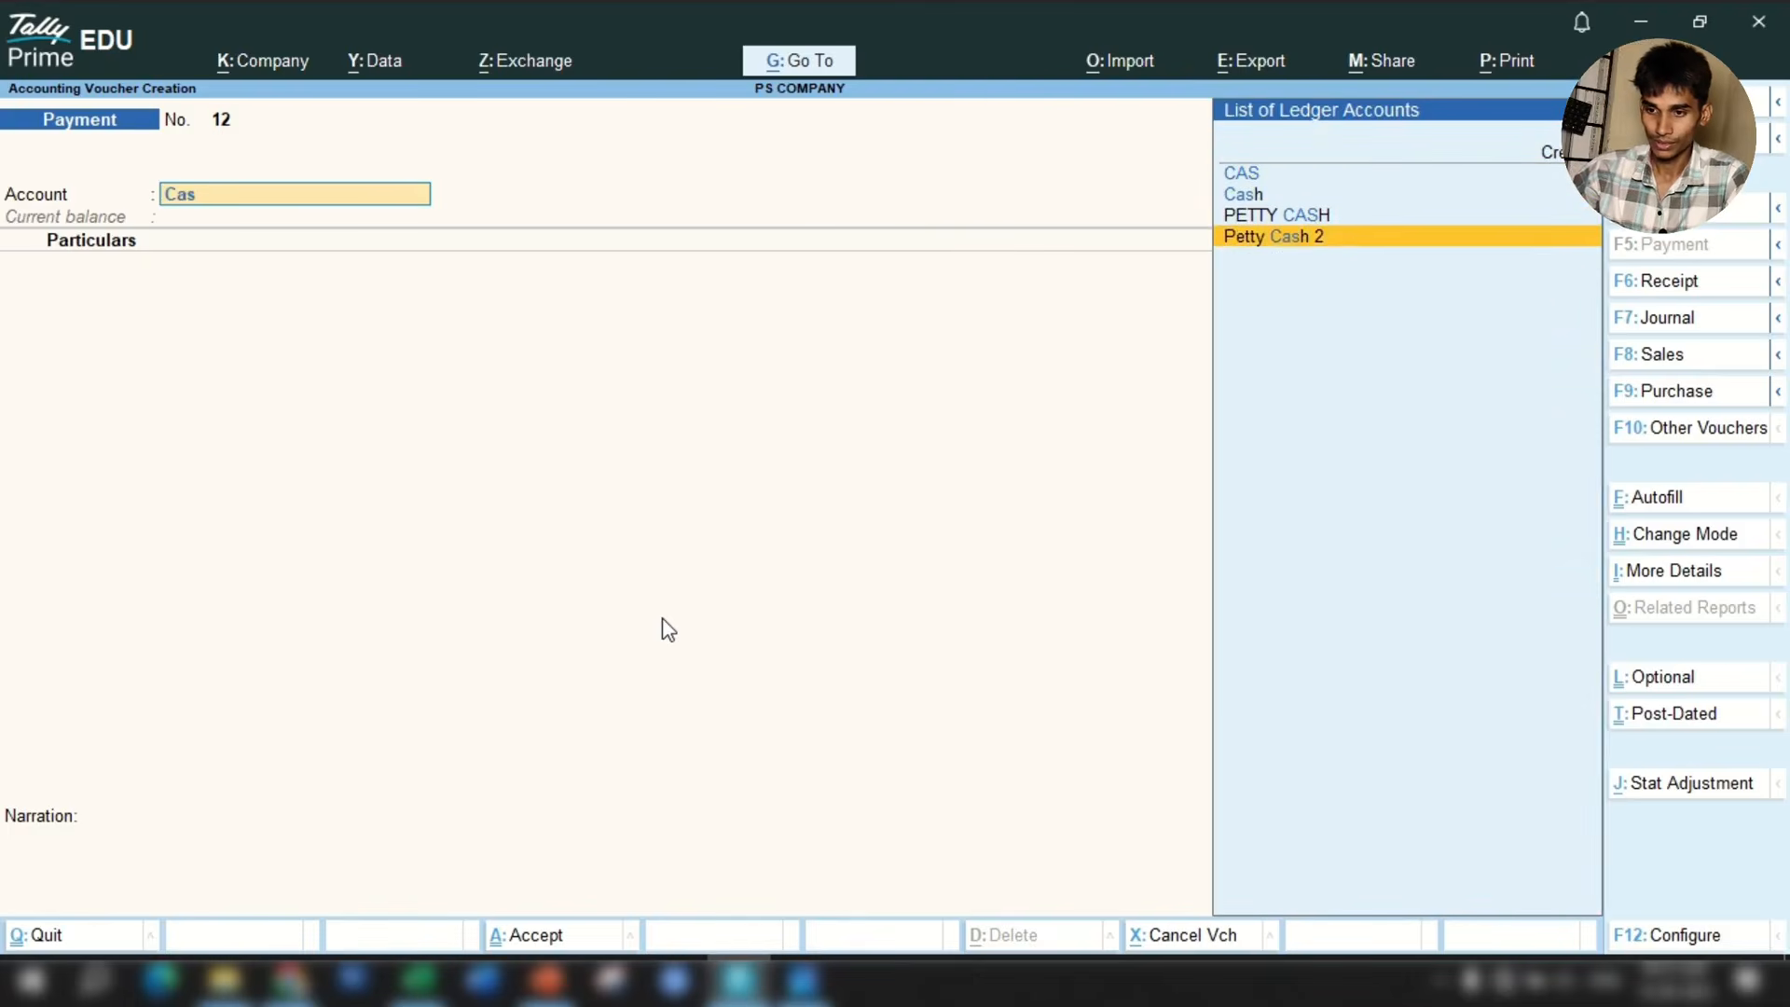
pyautogui.press('Return')
# Add DELIVERY CHARGES as the voucher's particular with an amount of 150, checking the auto rickshaw credit in the Excel sheet.
pyautogui.write('Deli')
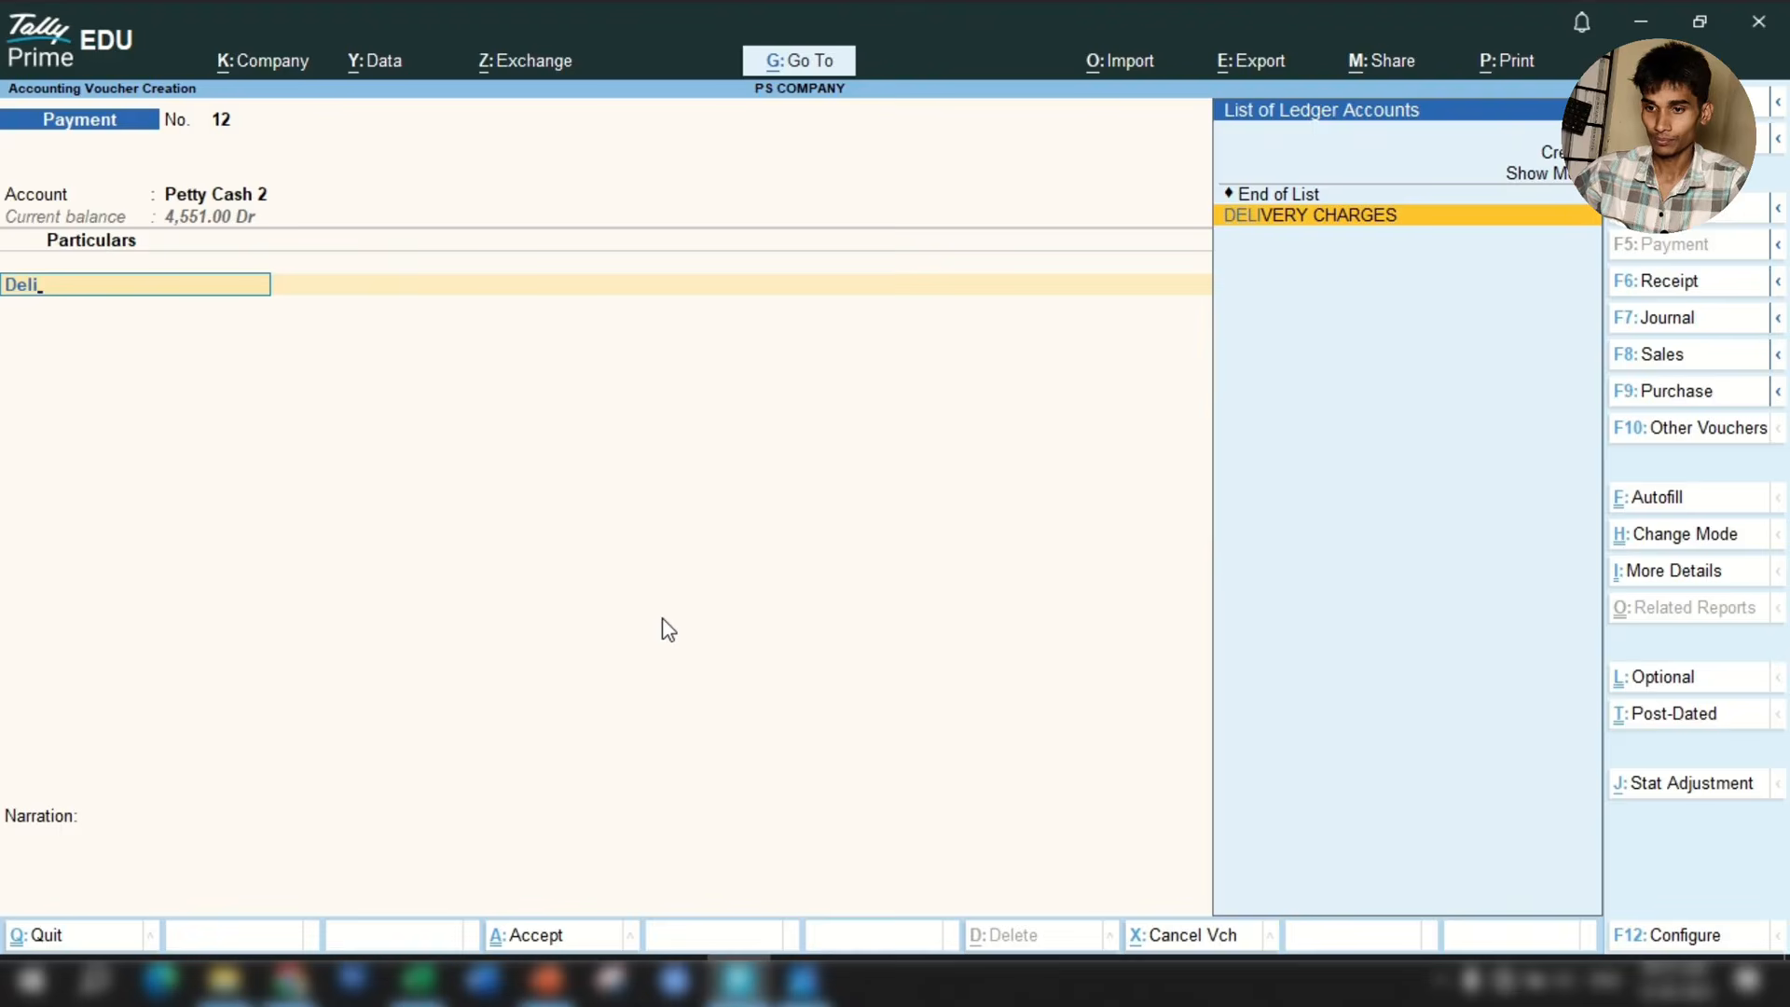
pyautogui.press('Return')
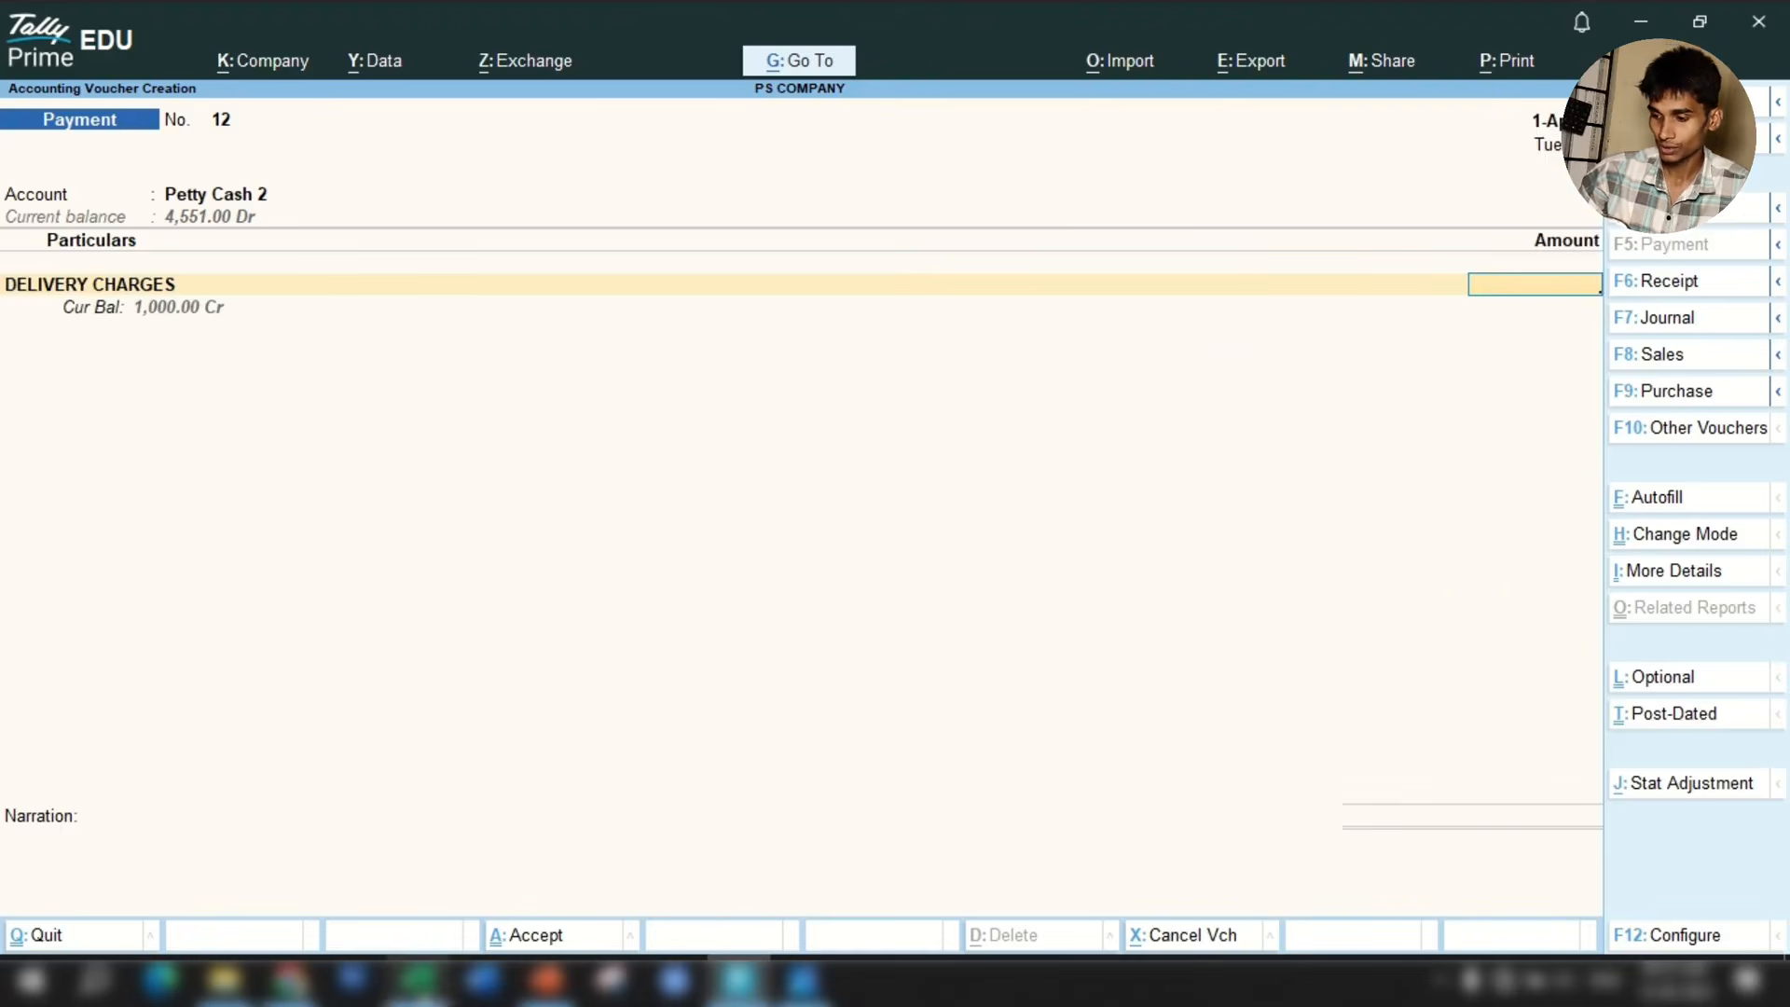
pyautogui.click(418, 979)
pyautogui.hotkey('alt', 'Tab')
pyautogui.write('1')
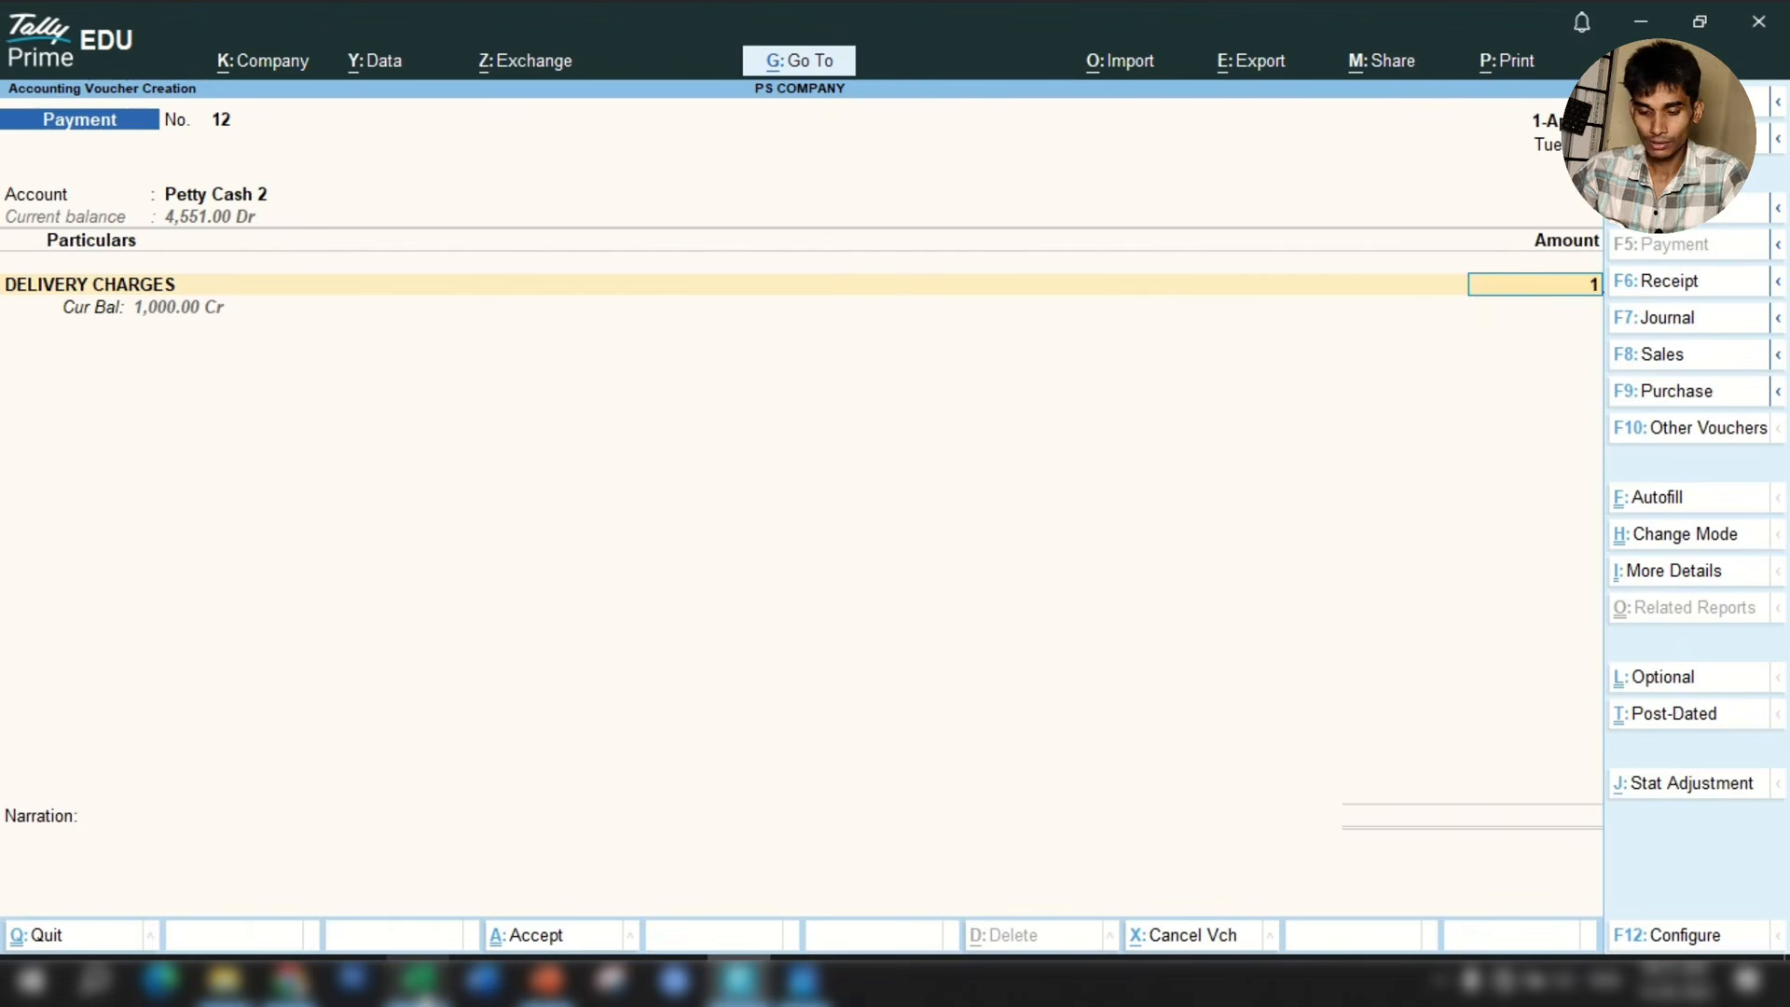
pyautogui.press('Return')
pyautogui.press('Return')
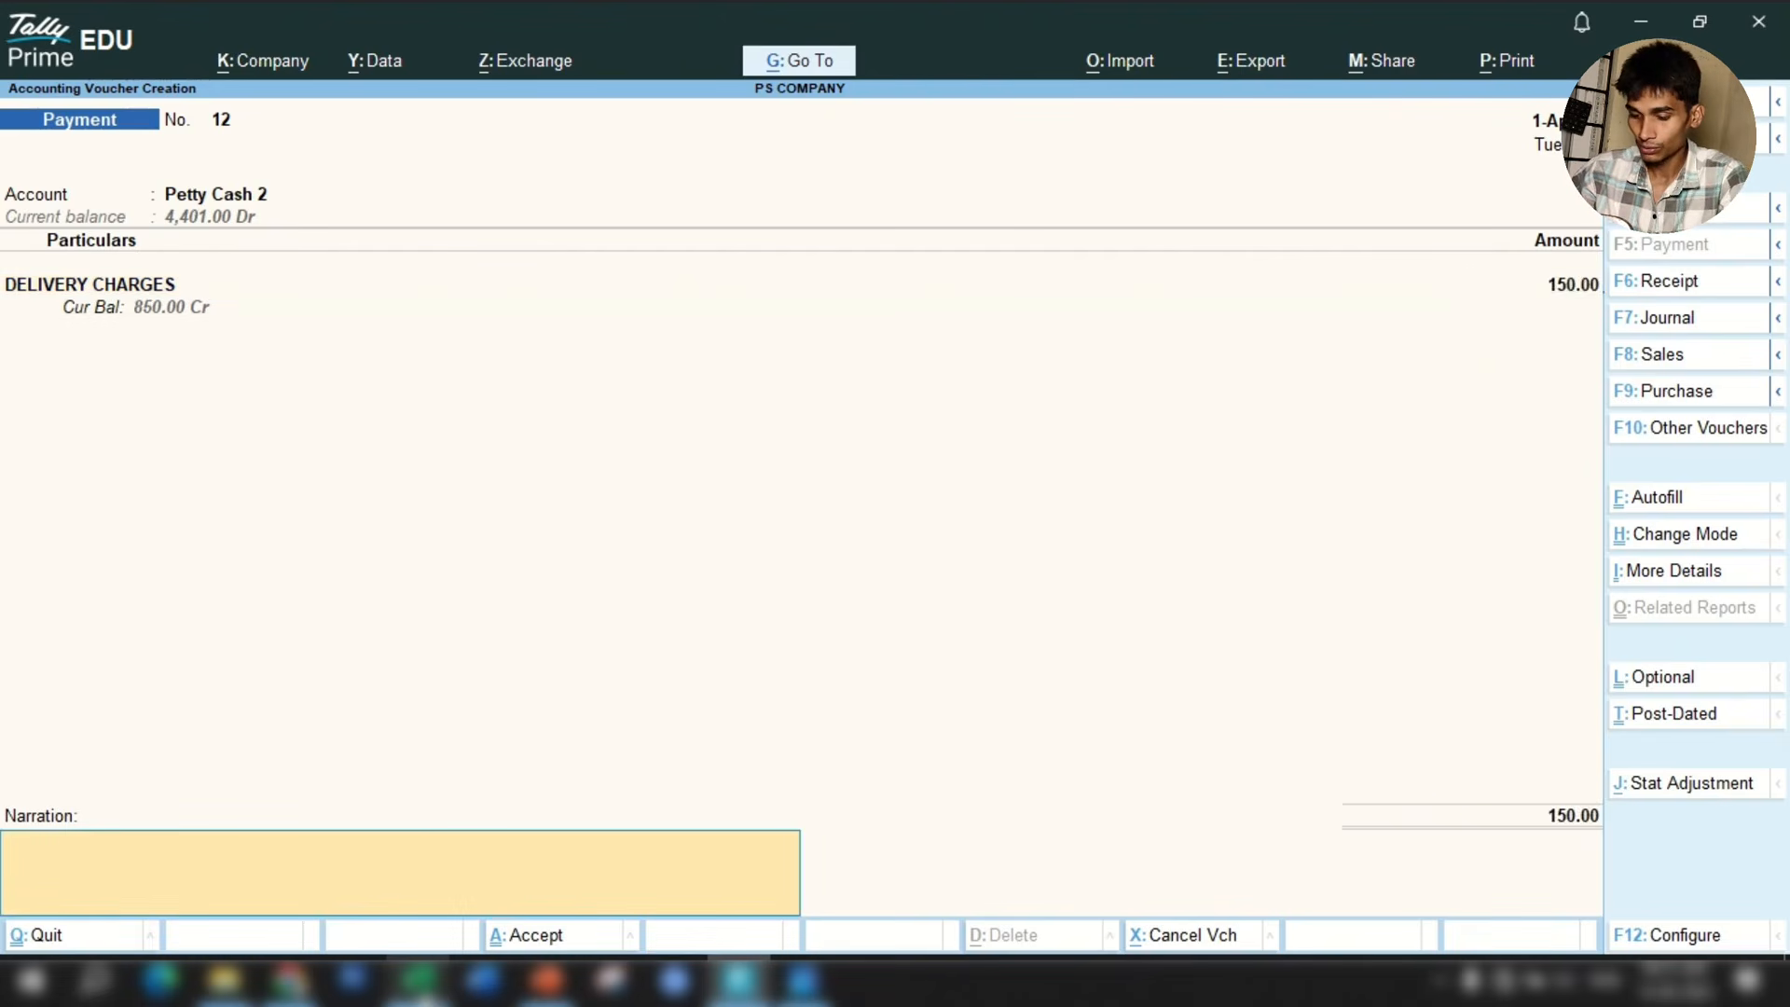
# Add the narration "paid to auto rickshaw" to the payment voucher and save it.
pyautogui.write('paid to auto rickshaw')
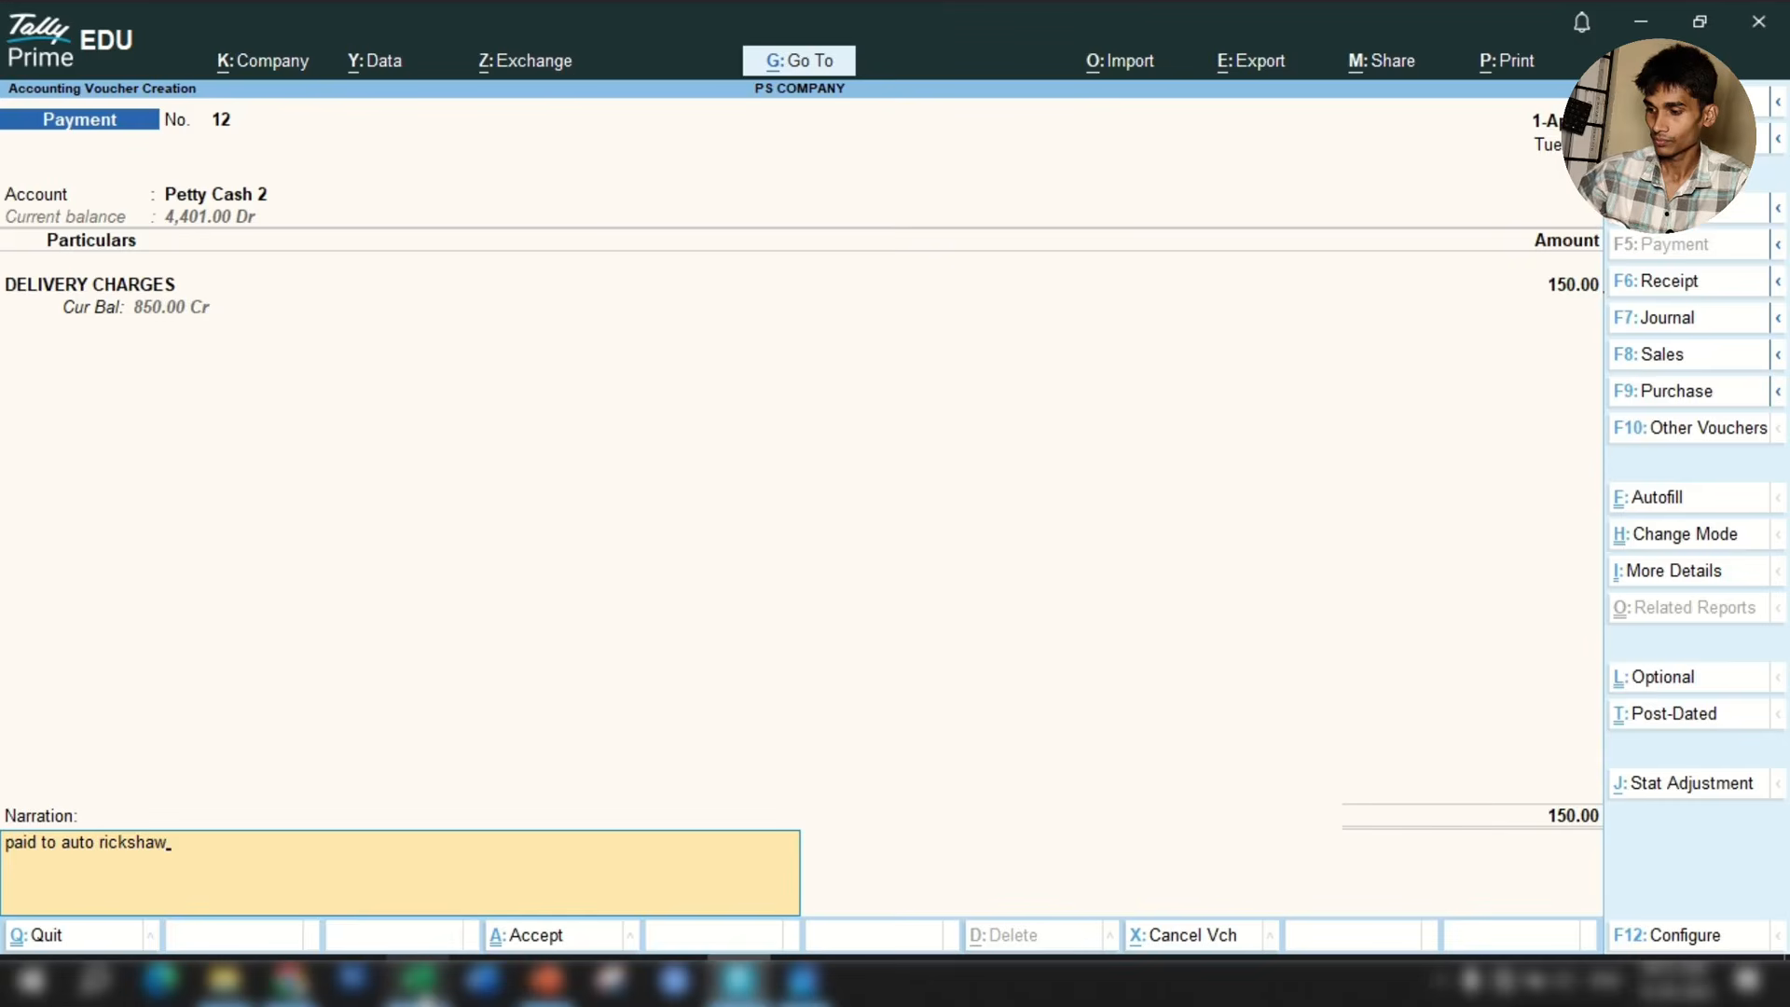
pyautogui.press('Return')
pyautogui.press('Return')
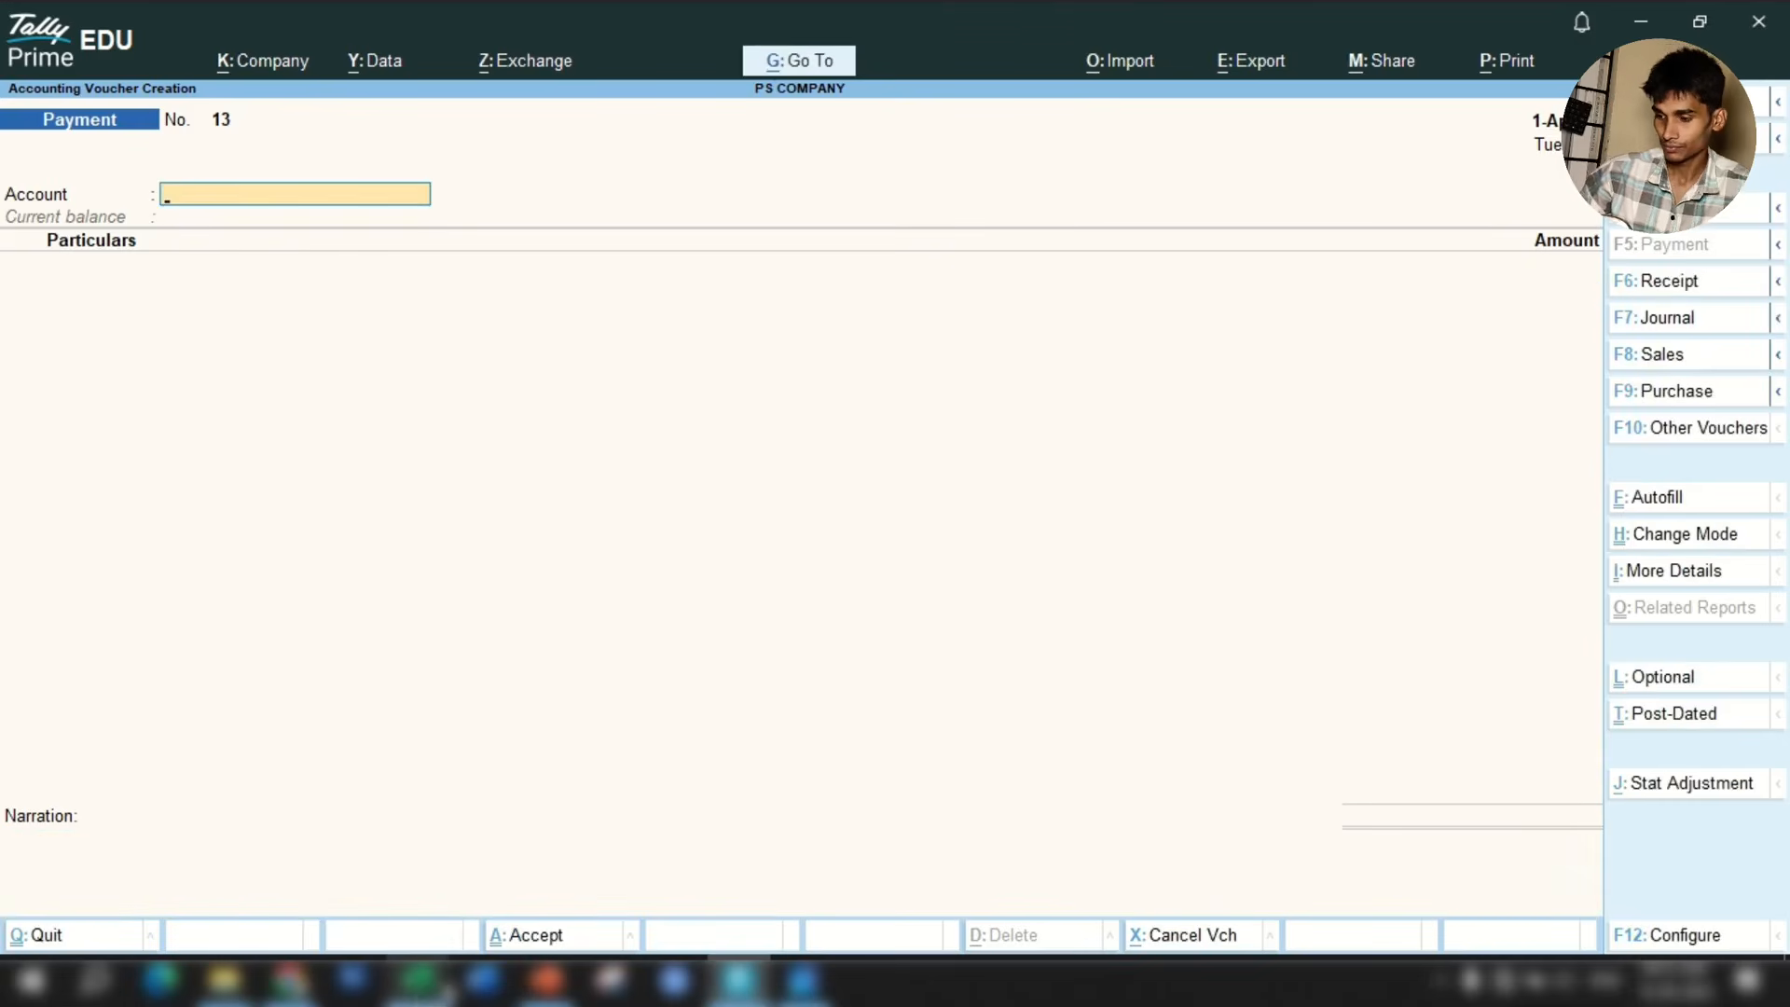
# Select the Keyboard & Mouse for PC entry in Excel, and choose Petty Cash 2 as the account of the new TallyPrime payment voucher.
pyautogui.click(418, 979)
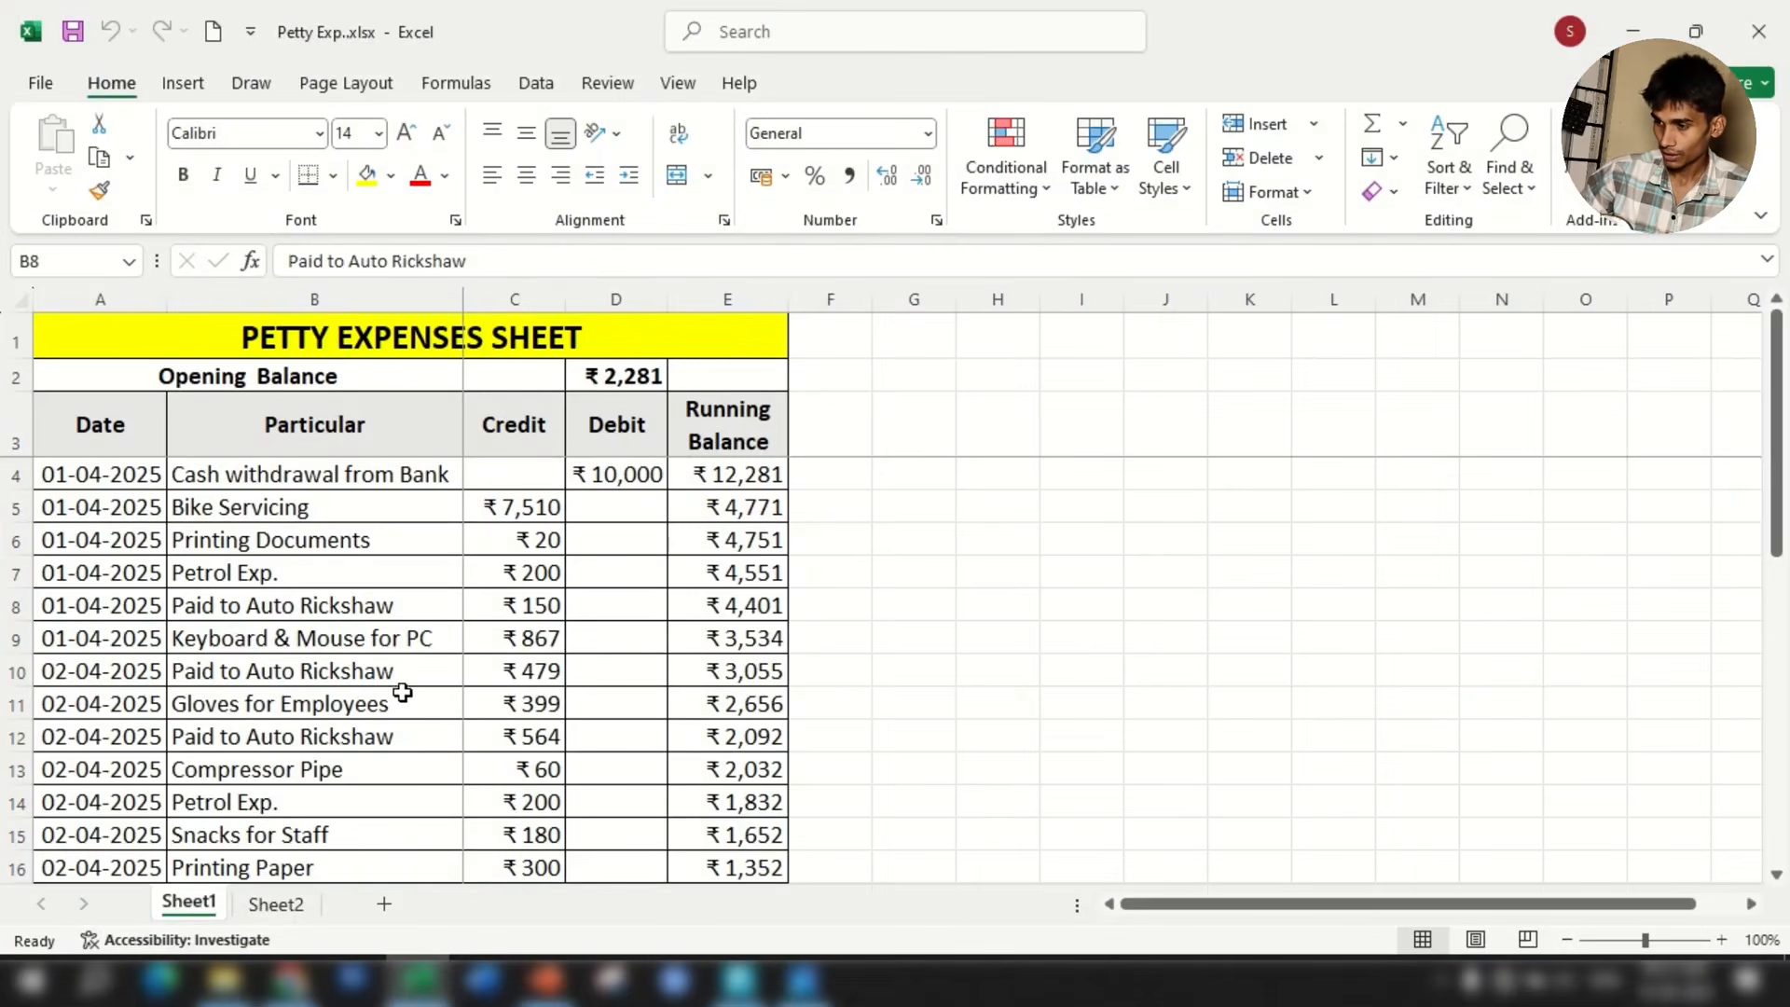
pyautogui.click(311, 643)
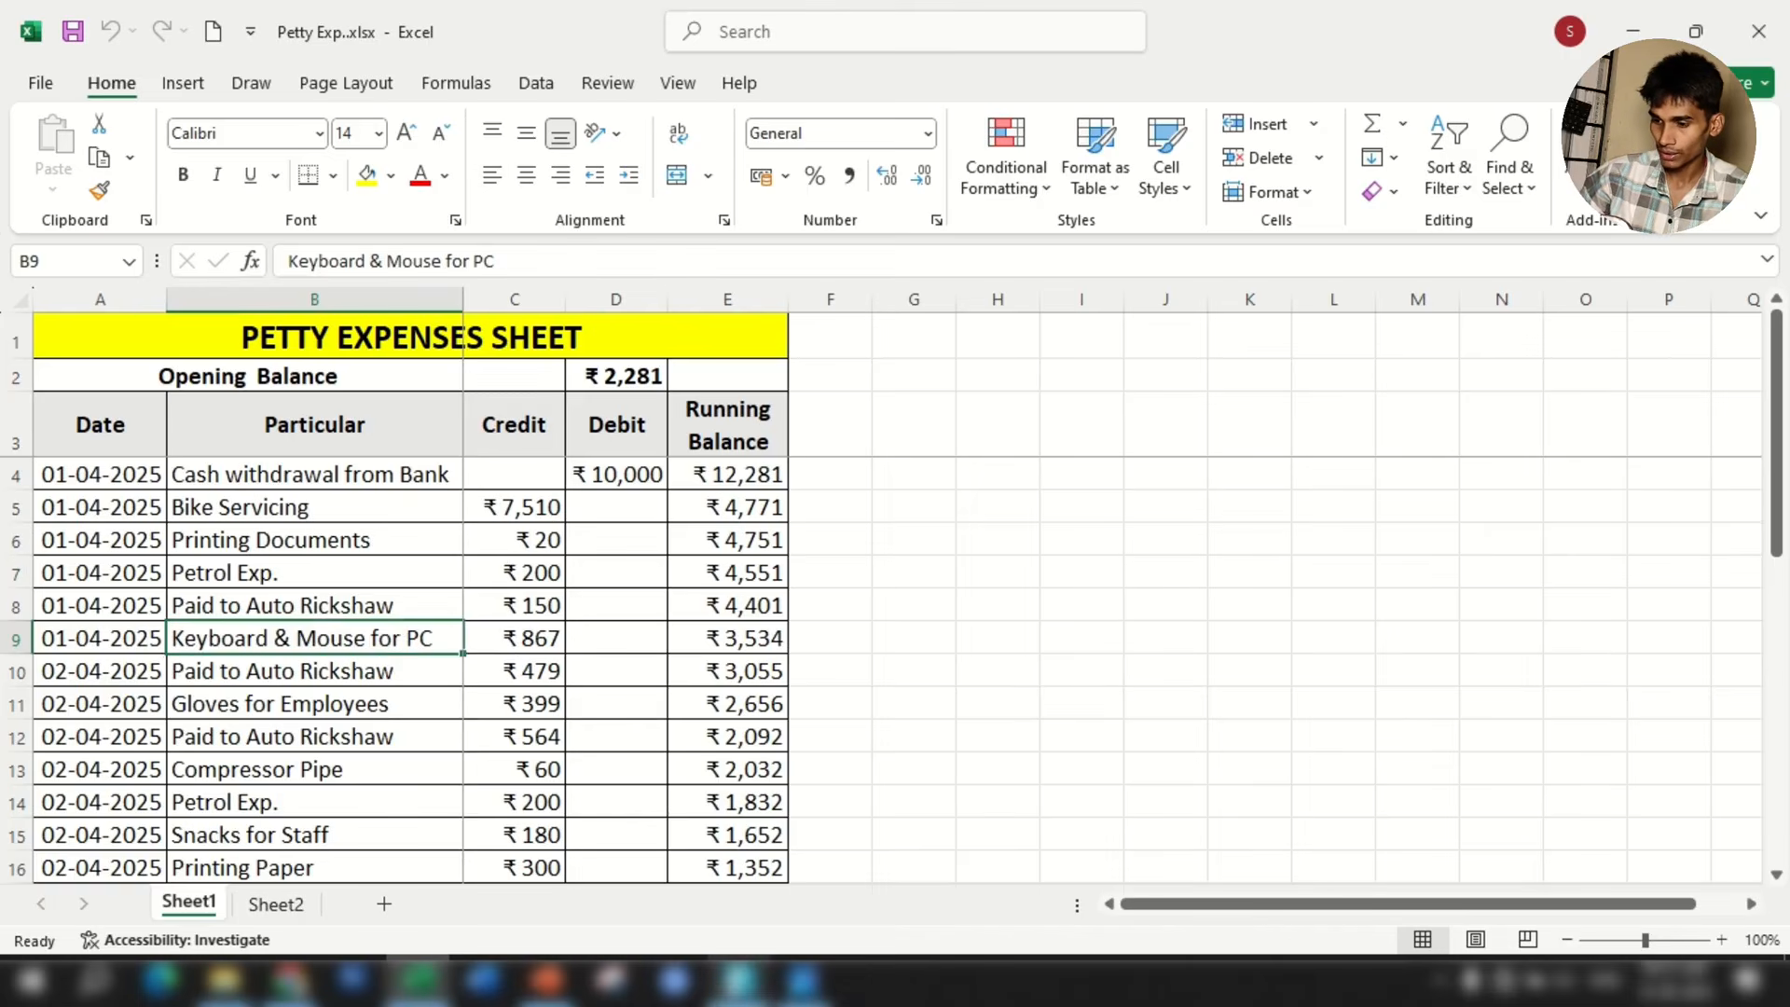
pyautogui.click(739, 980)
pyautogui.write('Cas')
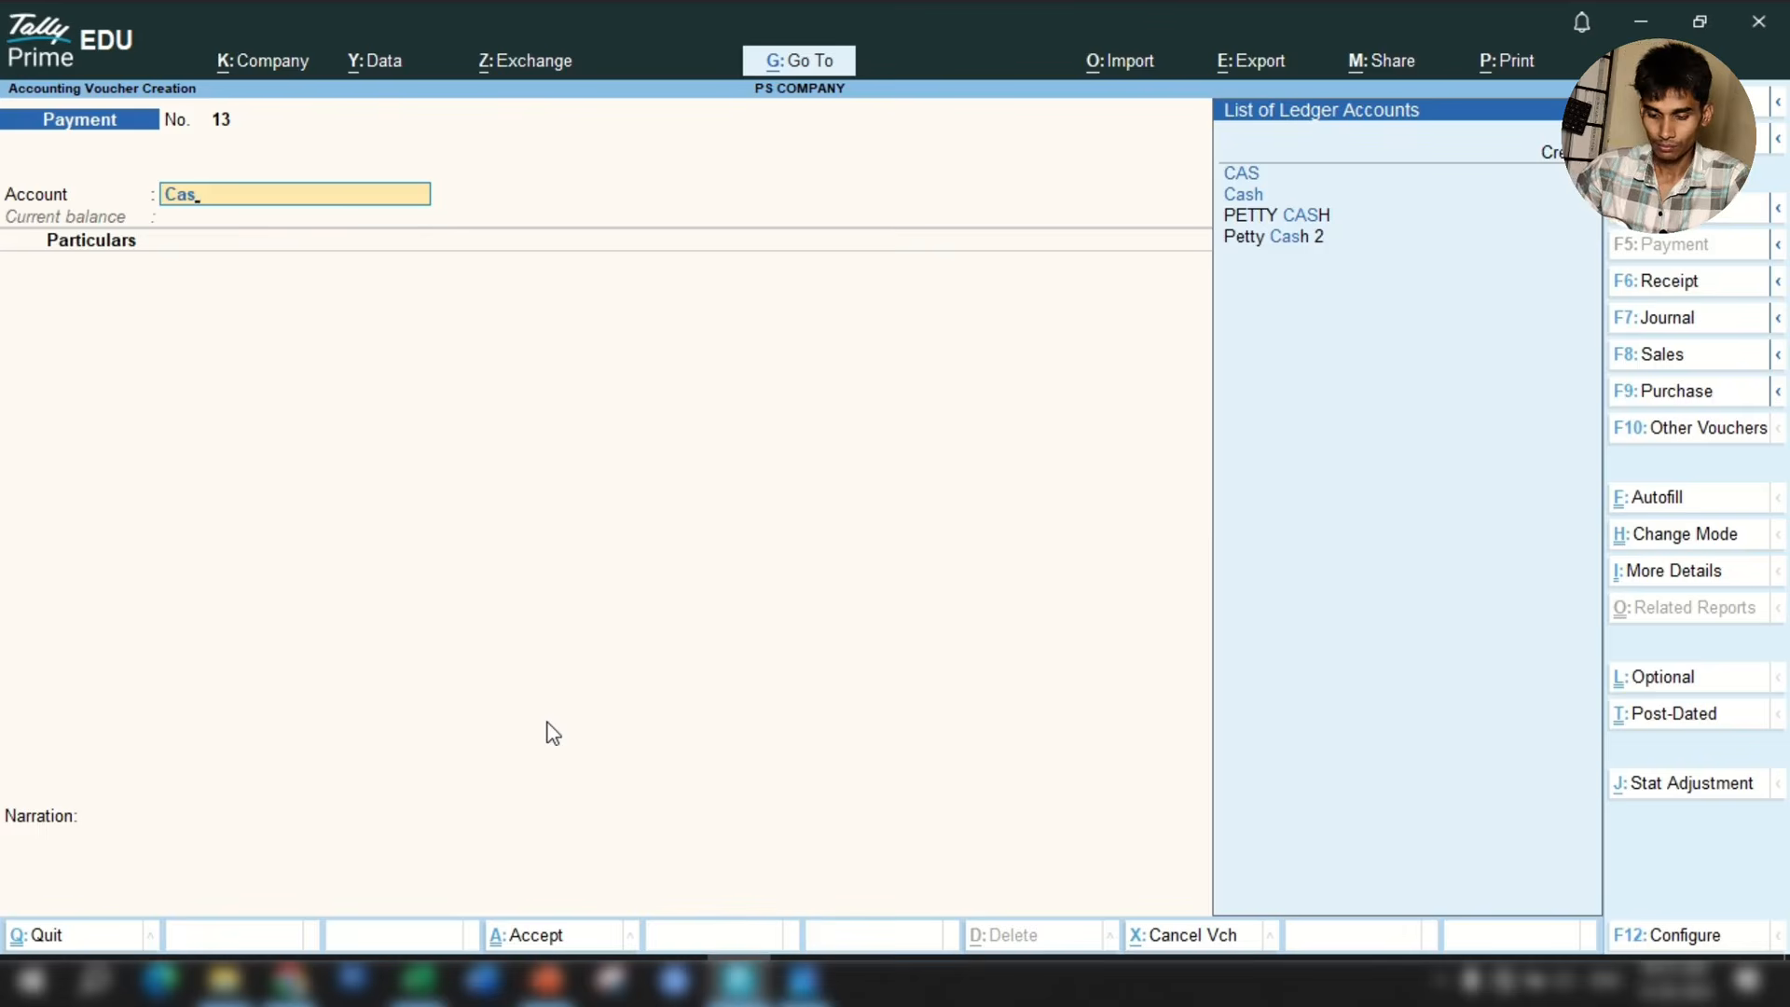
pyautogui.press('Down')
pyautogui.press('Down')
pyautogui.press('Return')
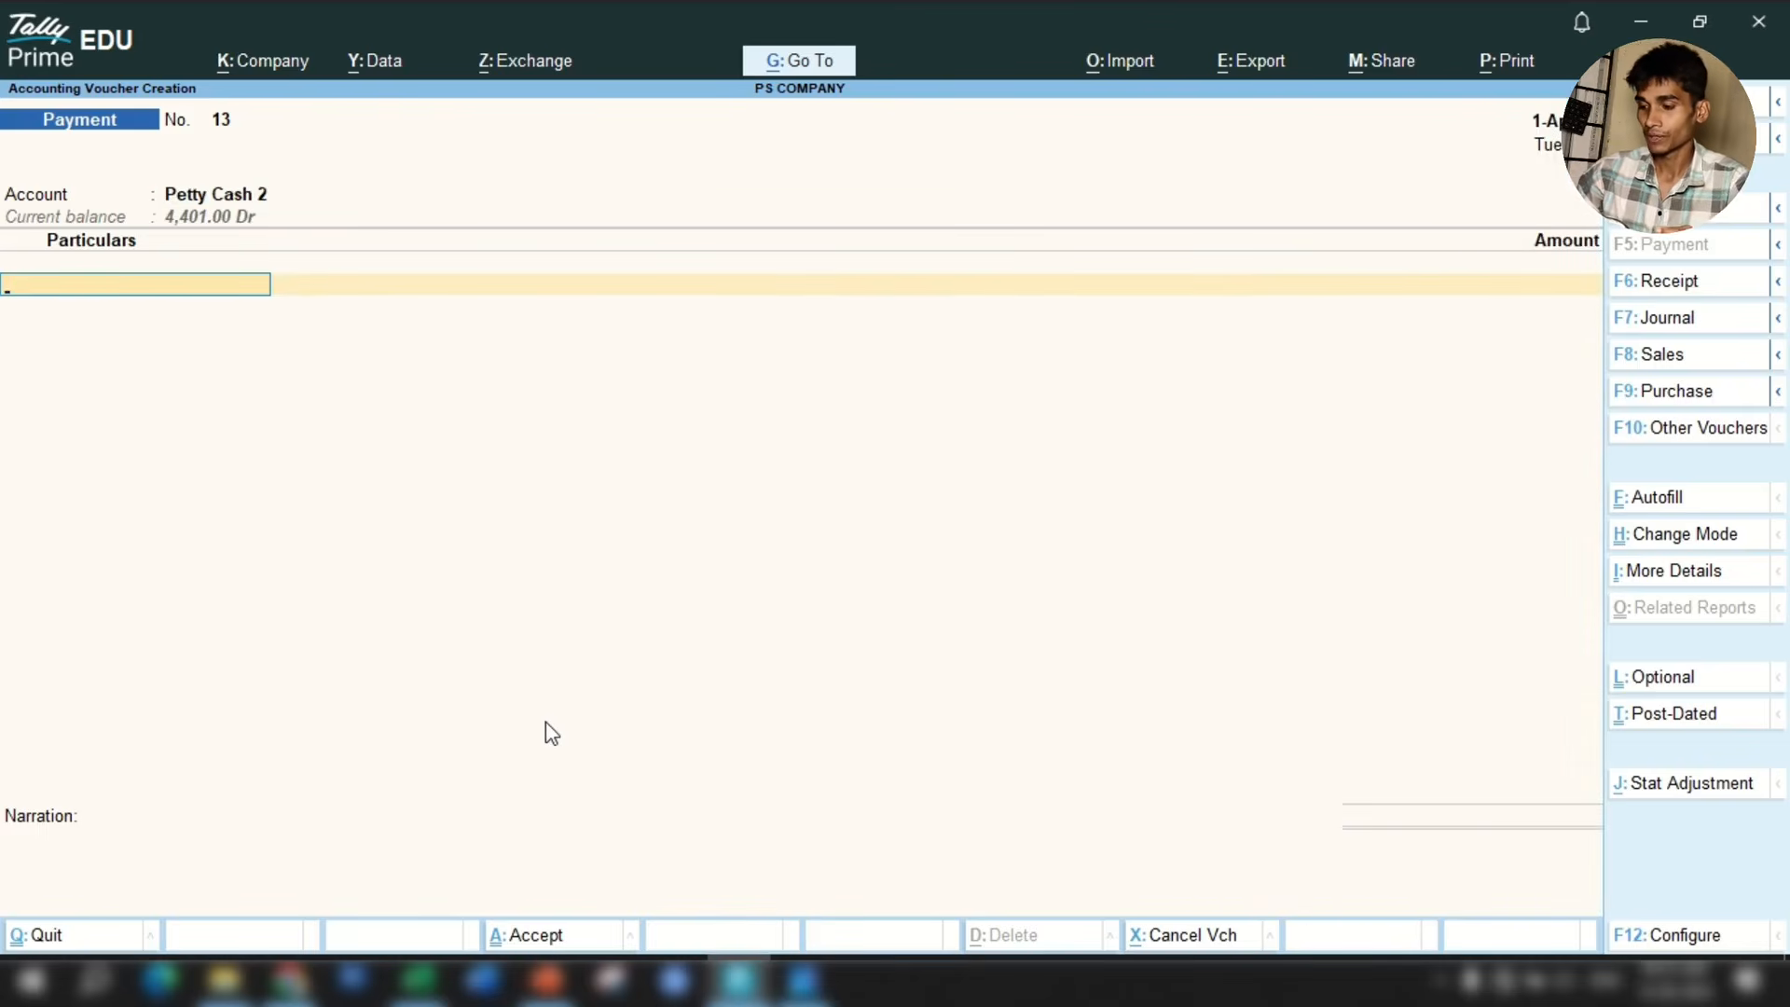
# Check the Keyboard & Mouse for PC entry in Excel, and start a new TallyPrime ledger named Computer under Fixed Assets from the voucher's particulars.
pyautogui.click(419, 978)
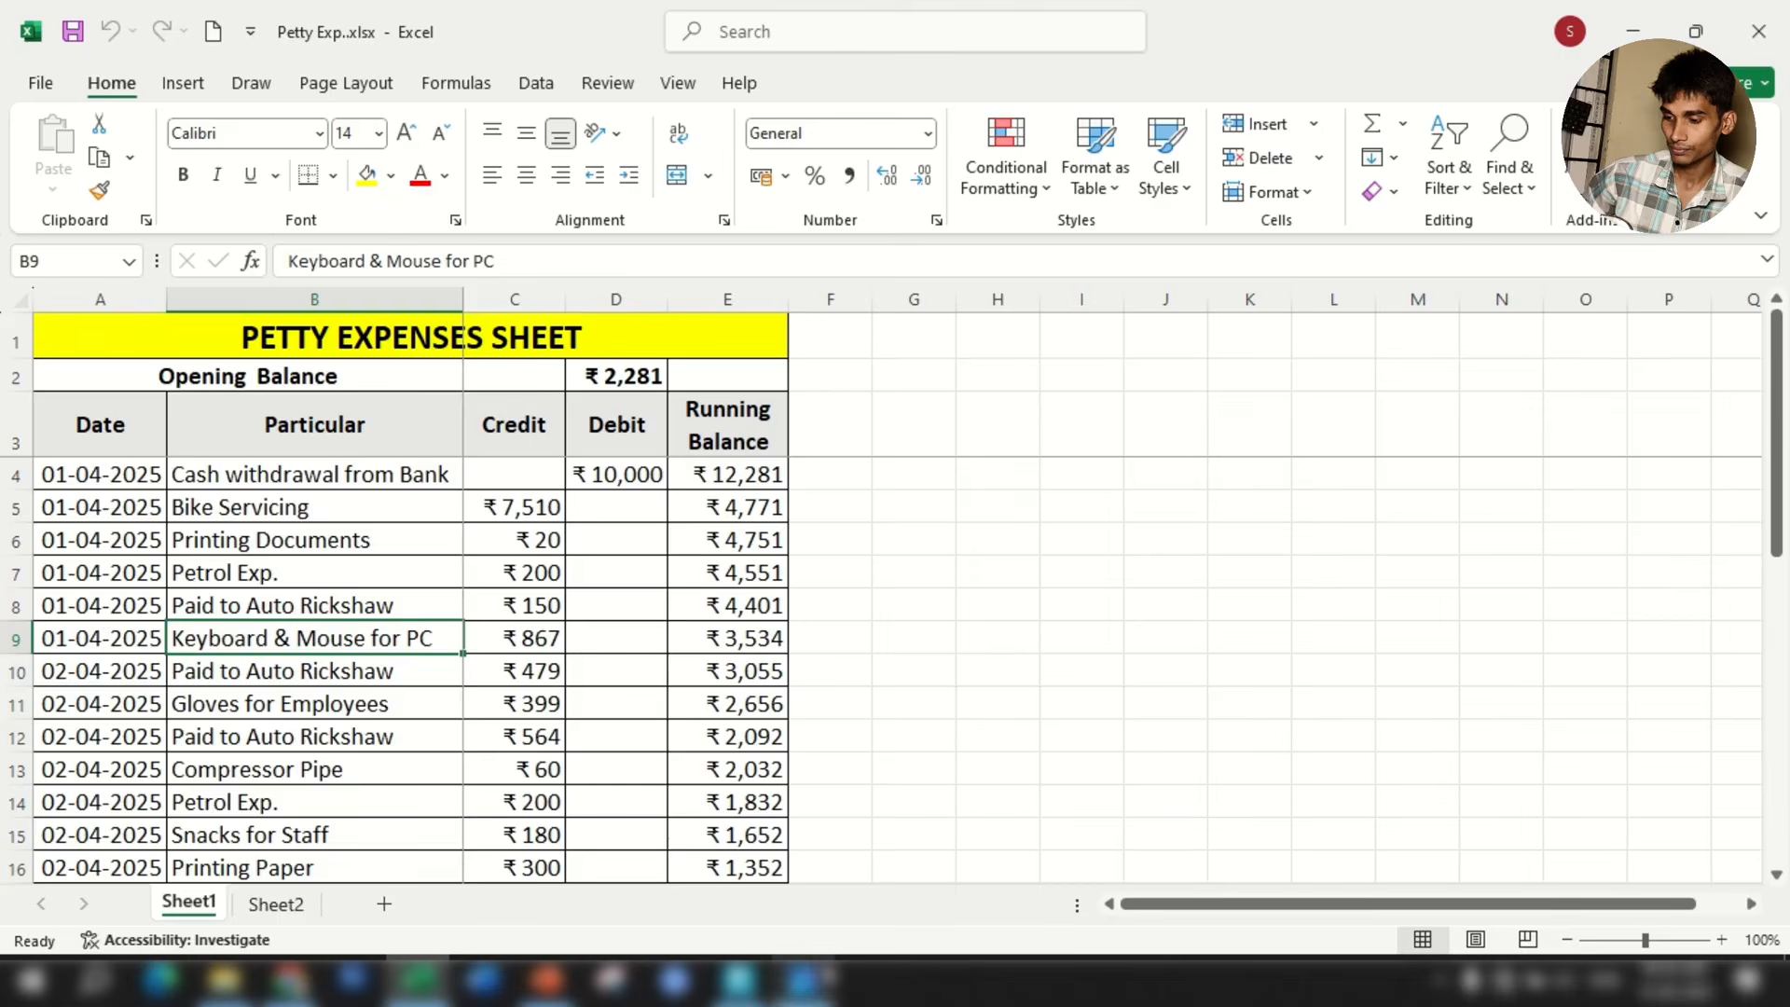
pyautogui.moveTo(546, 980)
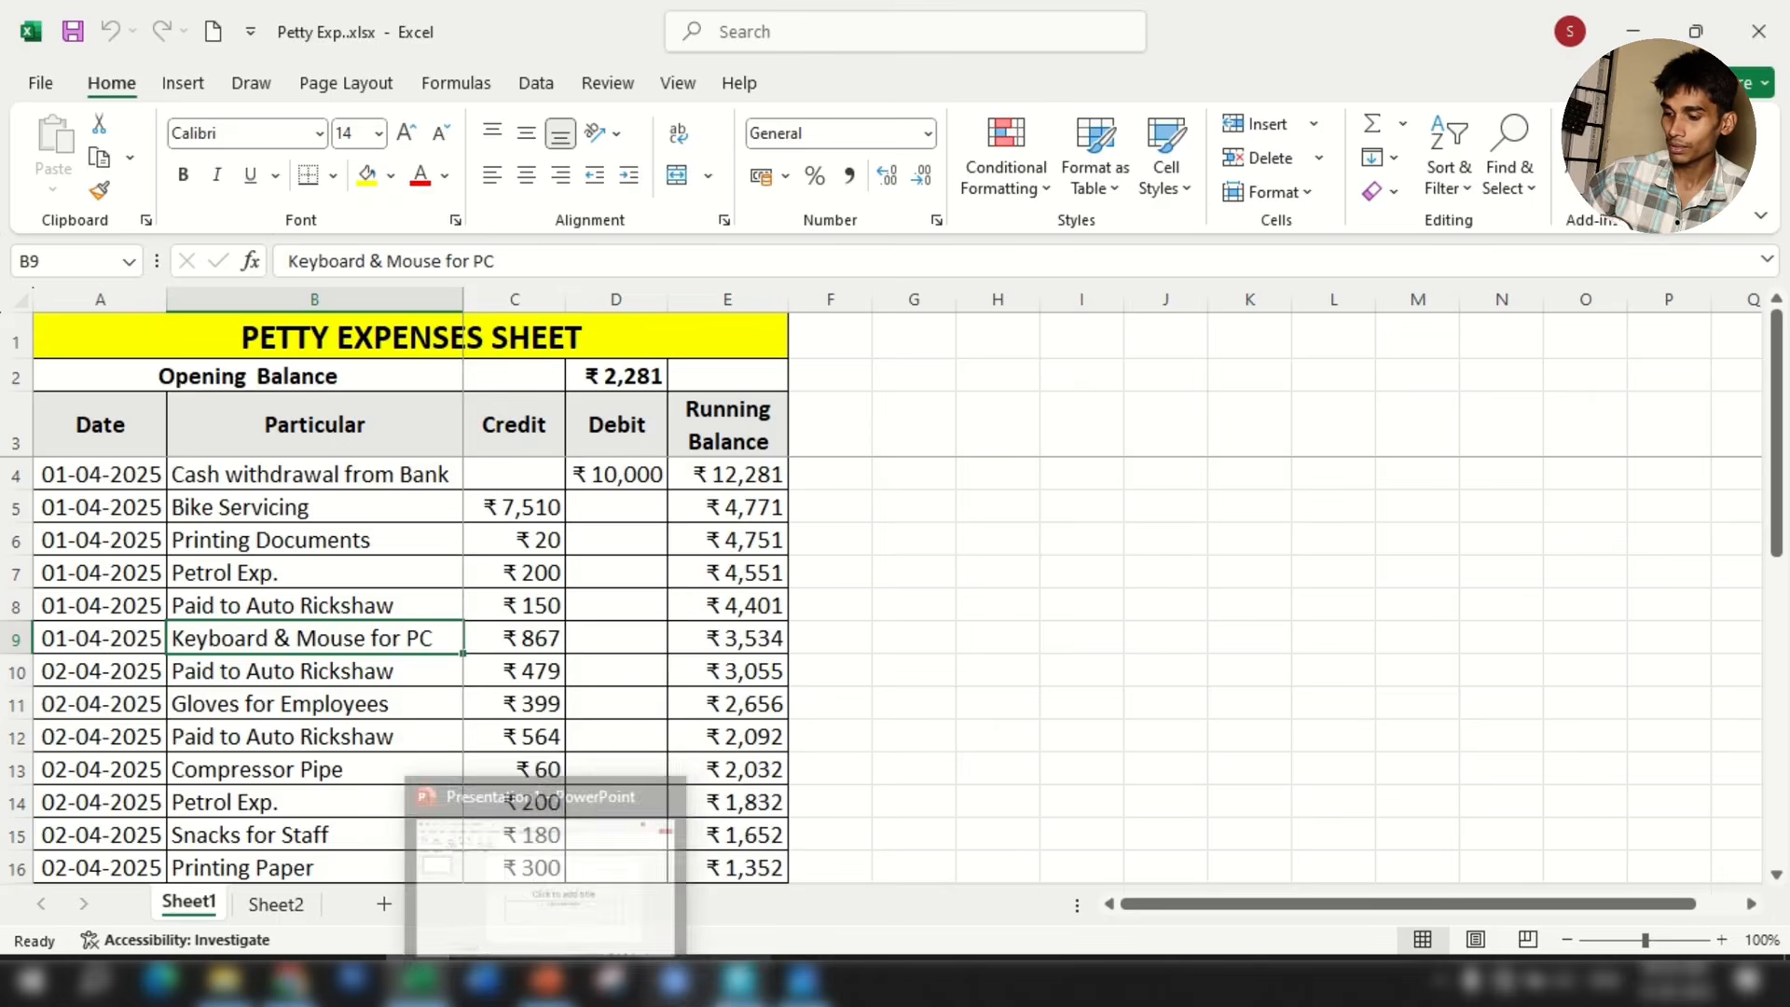
pyautogui.click(813, 802)
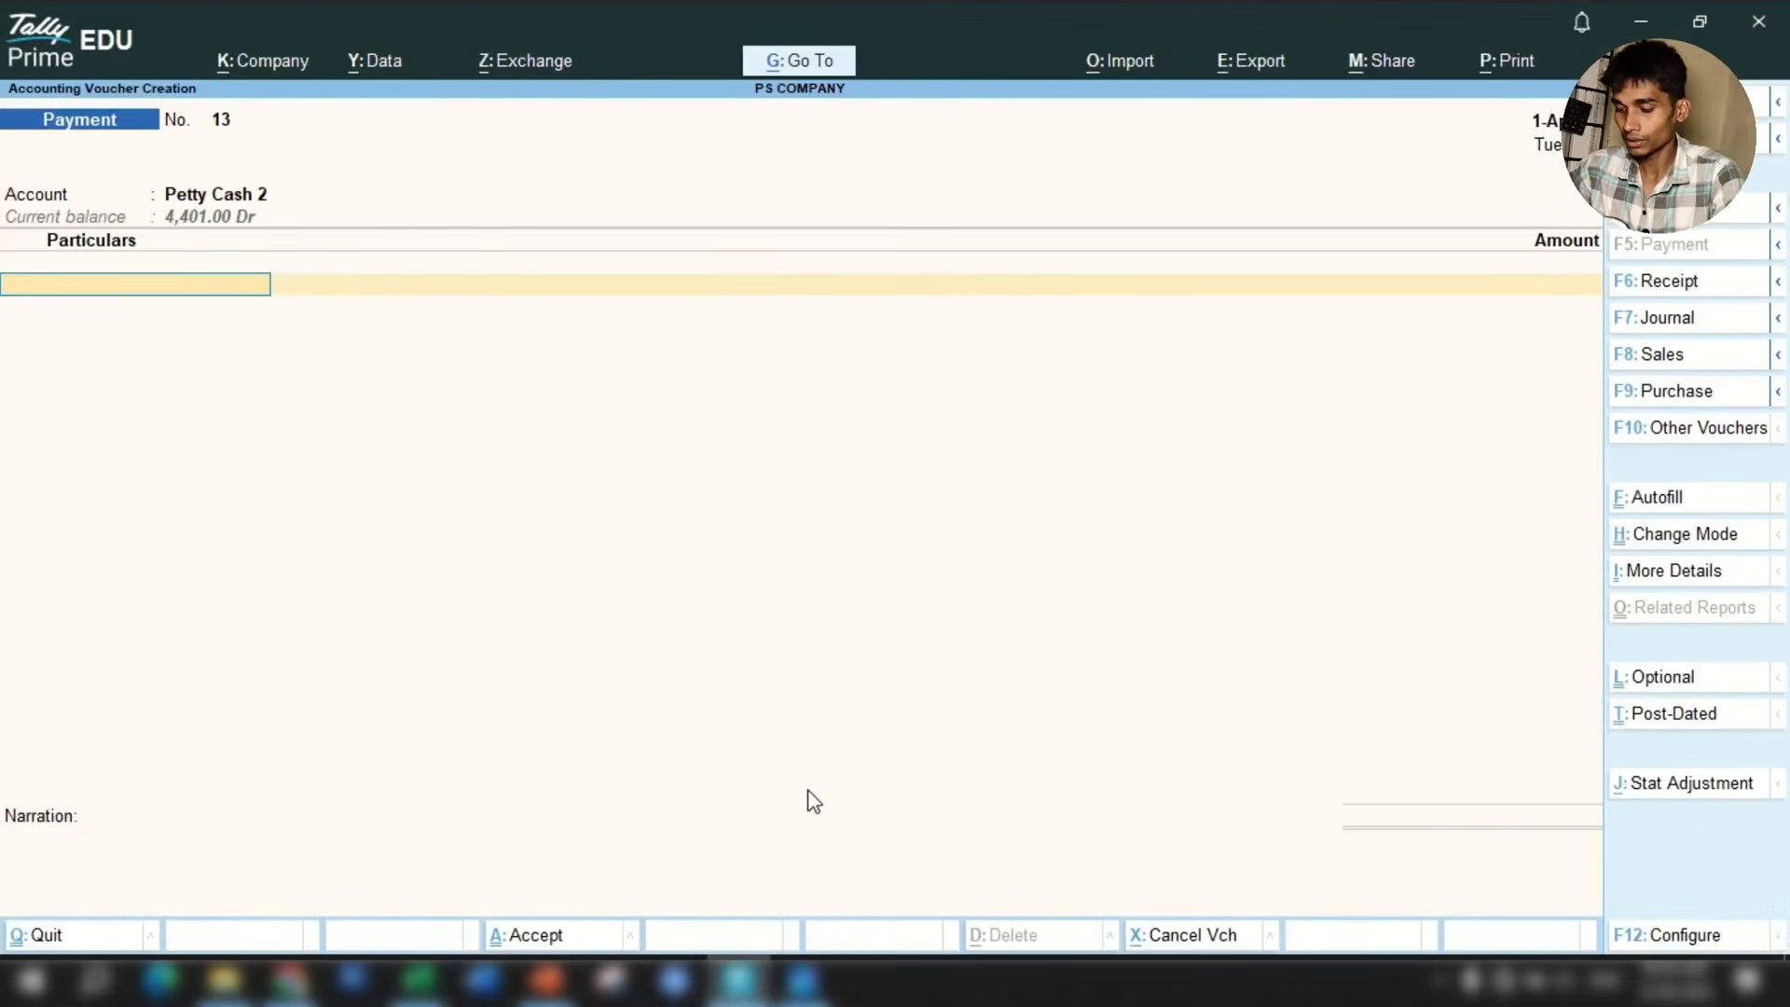
pyautogui.write('co')
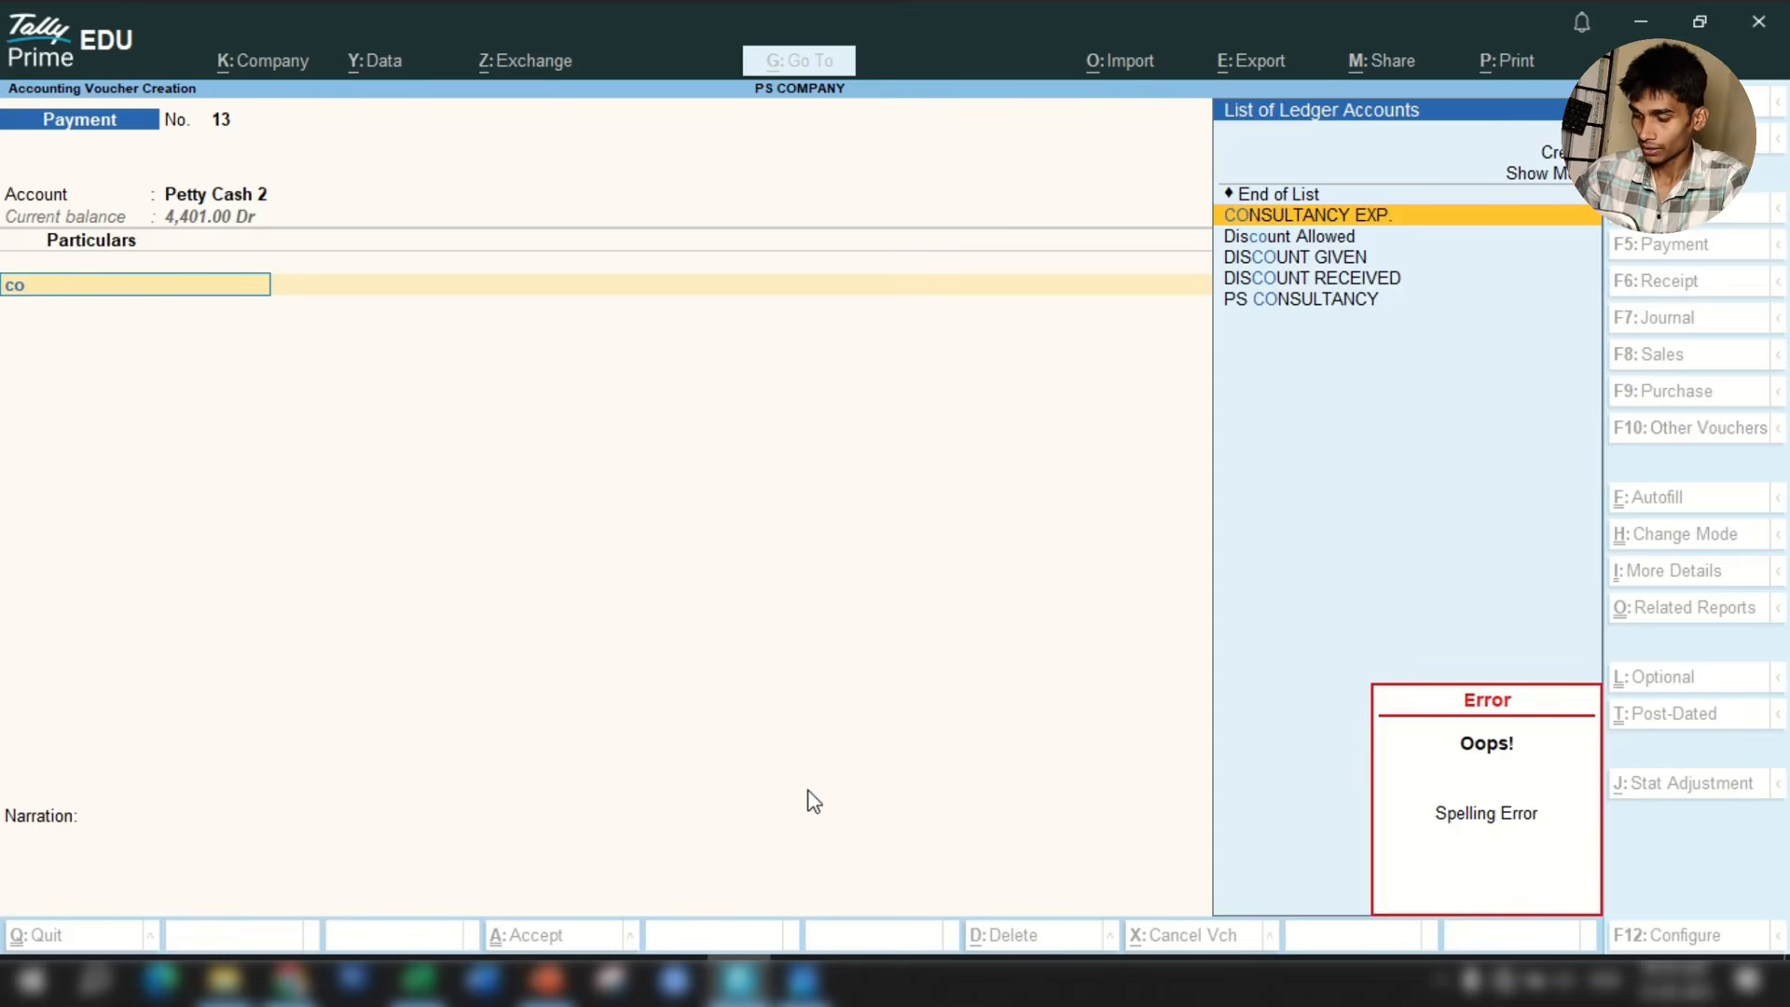
pyautogui.hotkey('alt', 'c')
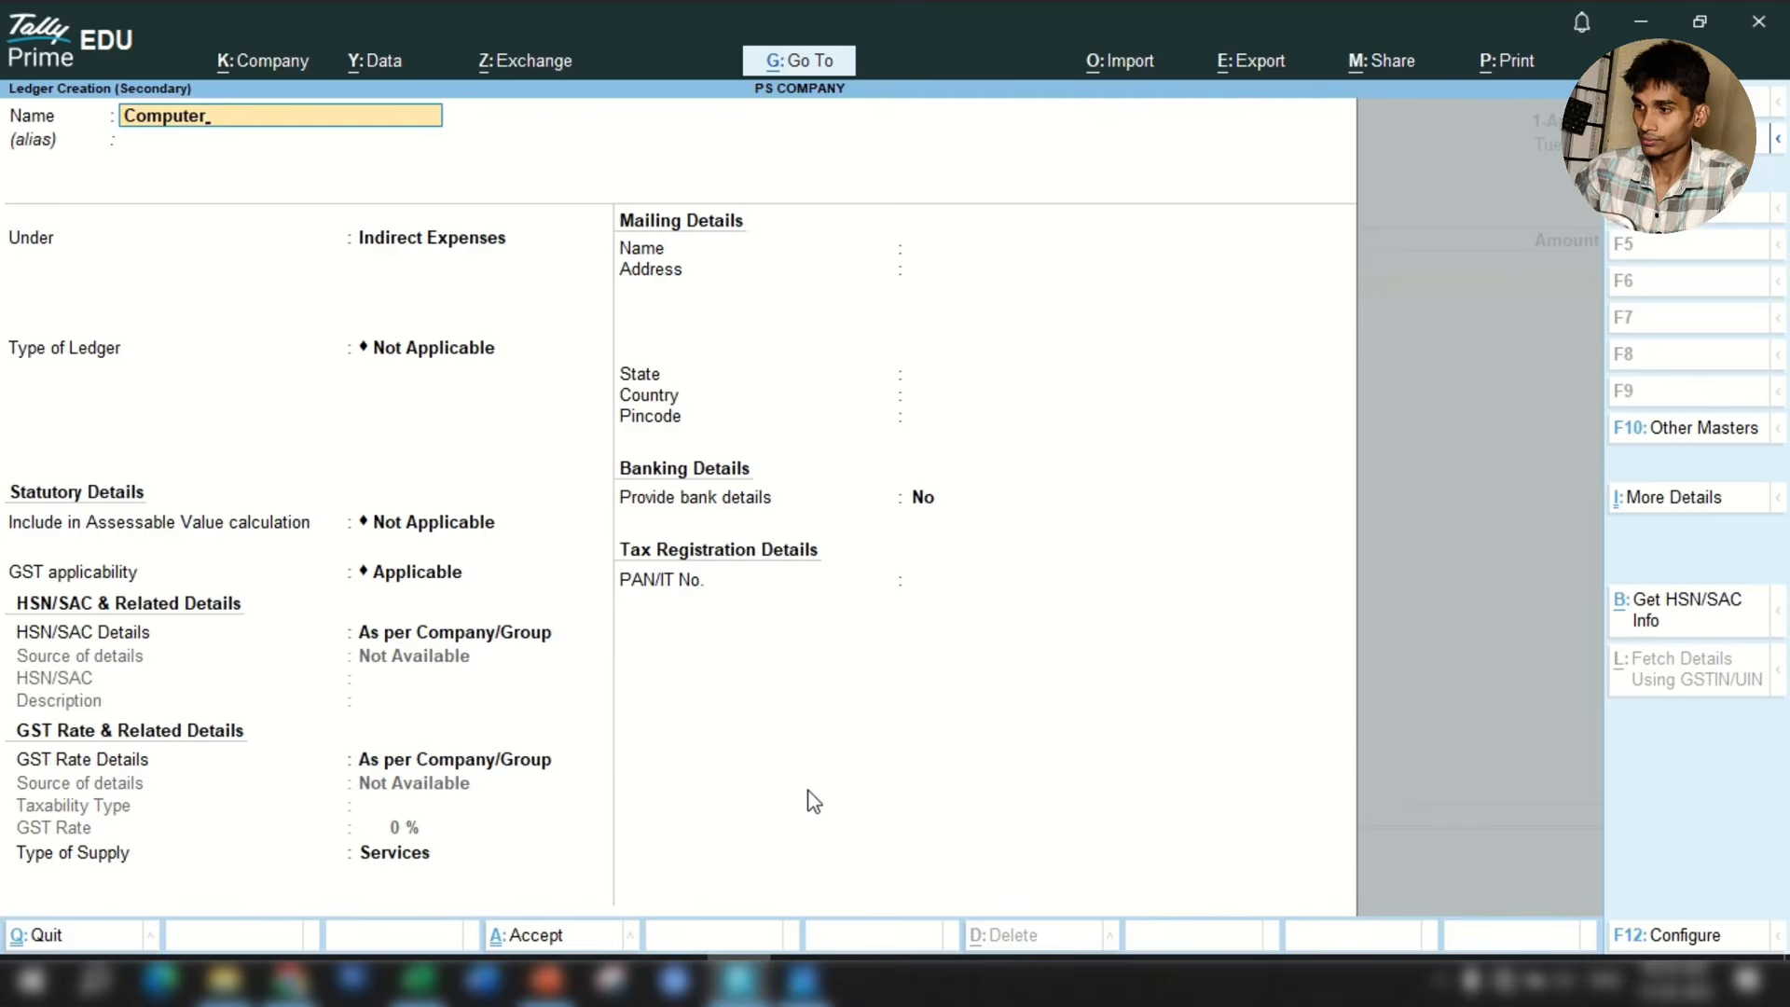
pyautogui.write('Computer')
pyautogui.press('Return')
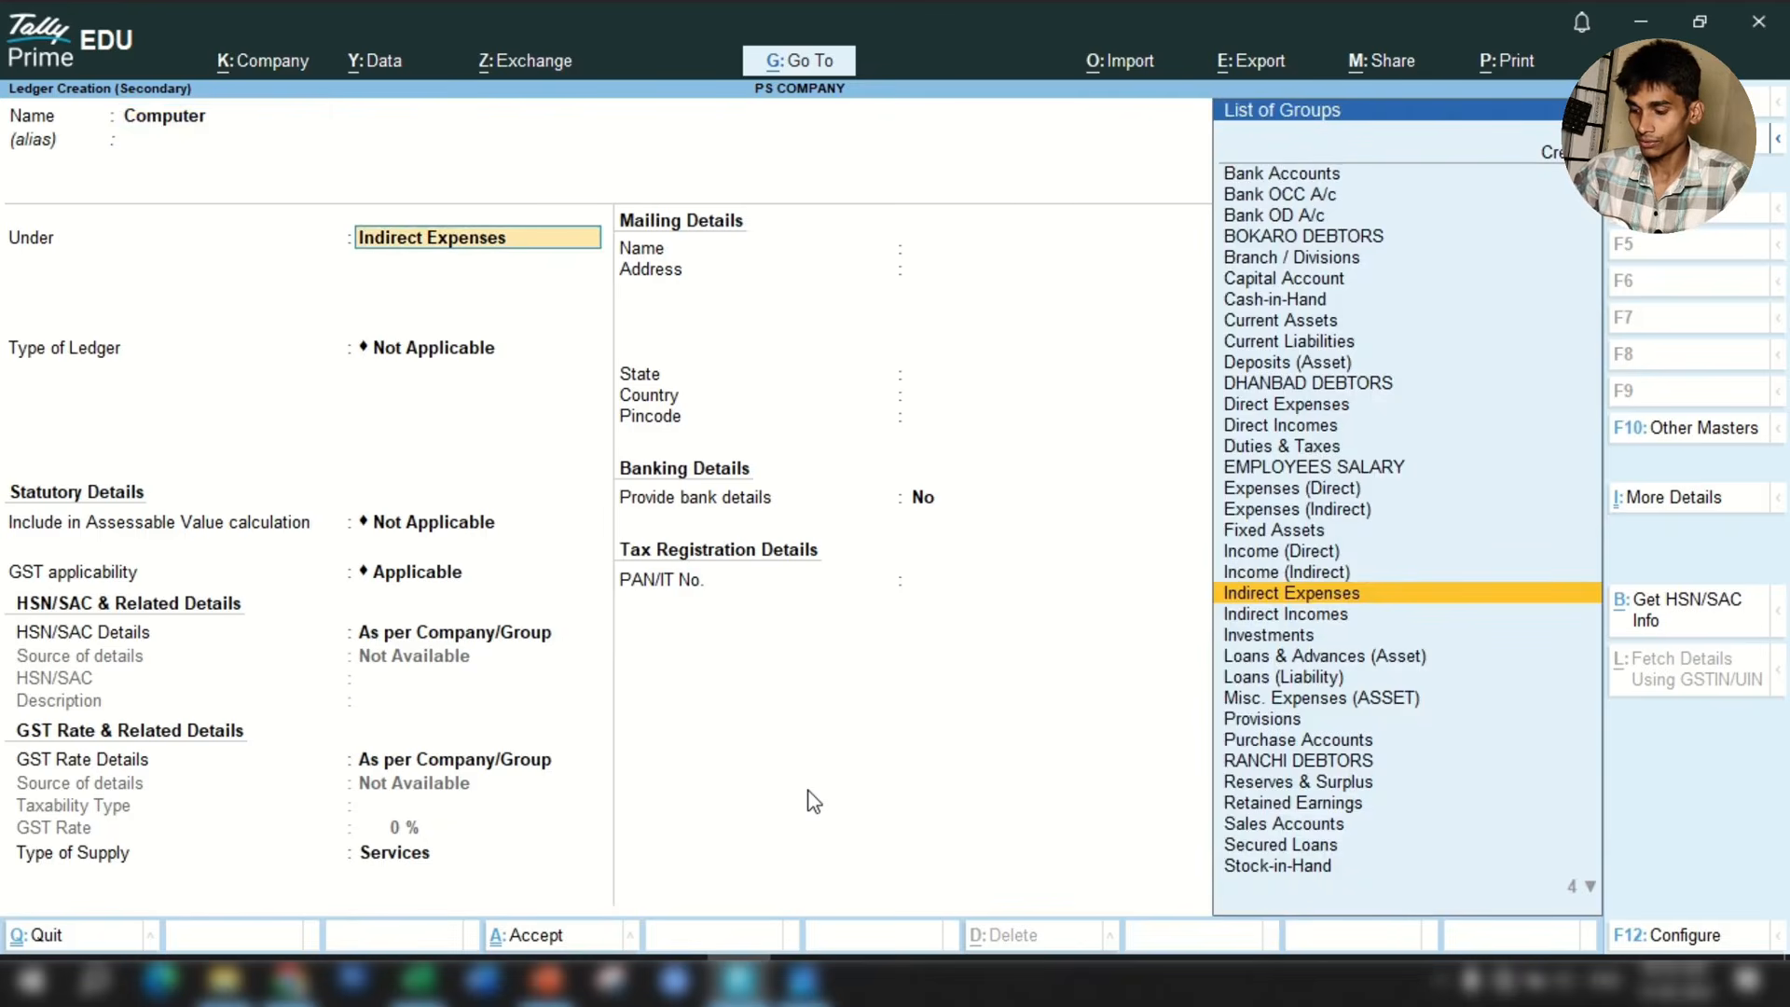
pyautogui.write('Fix')
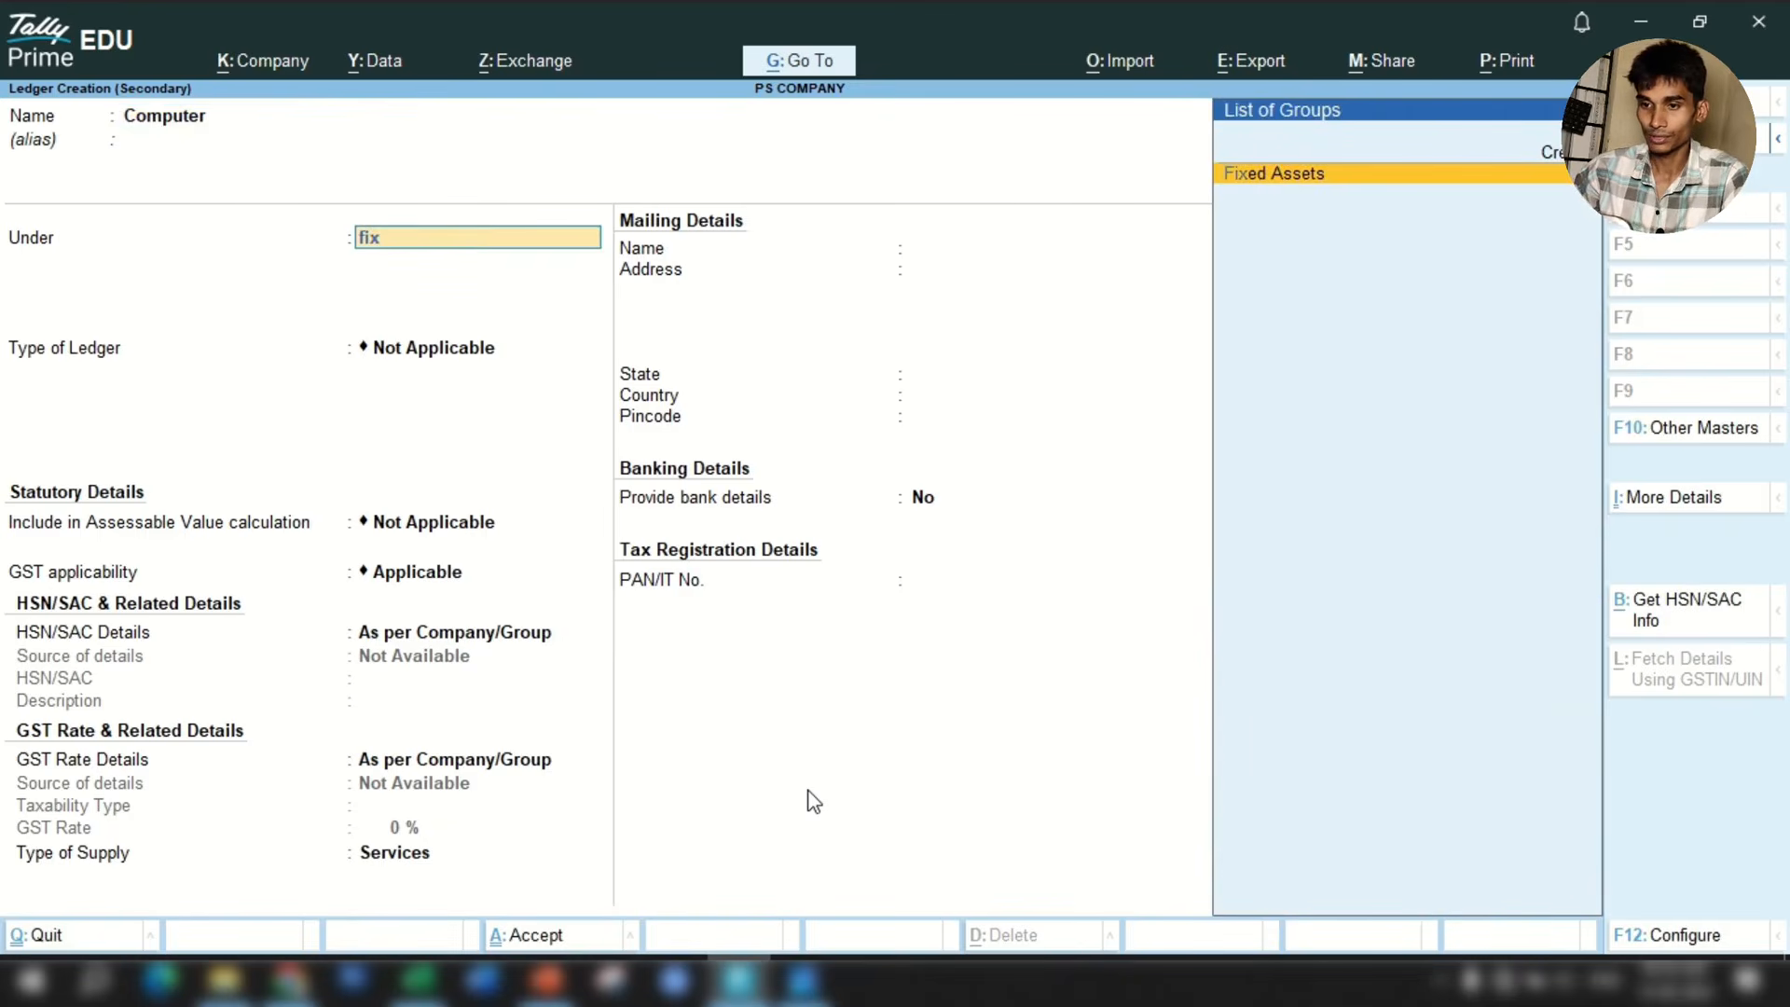
pyautogui.press('Return')
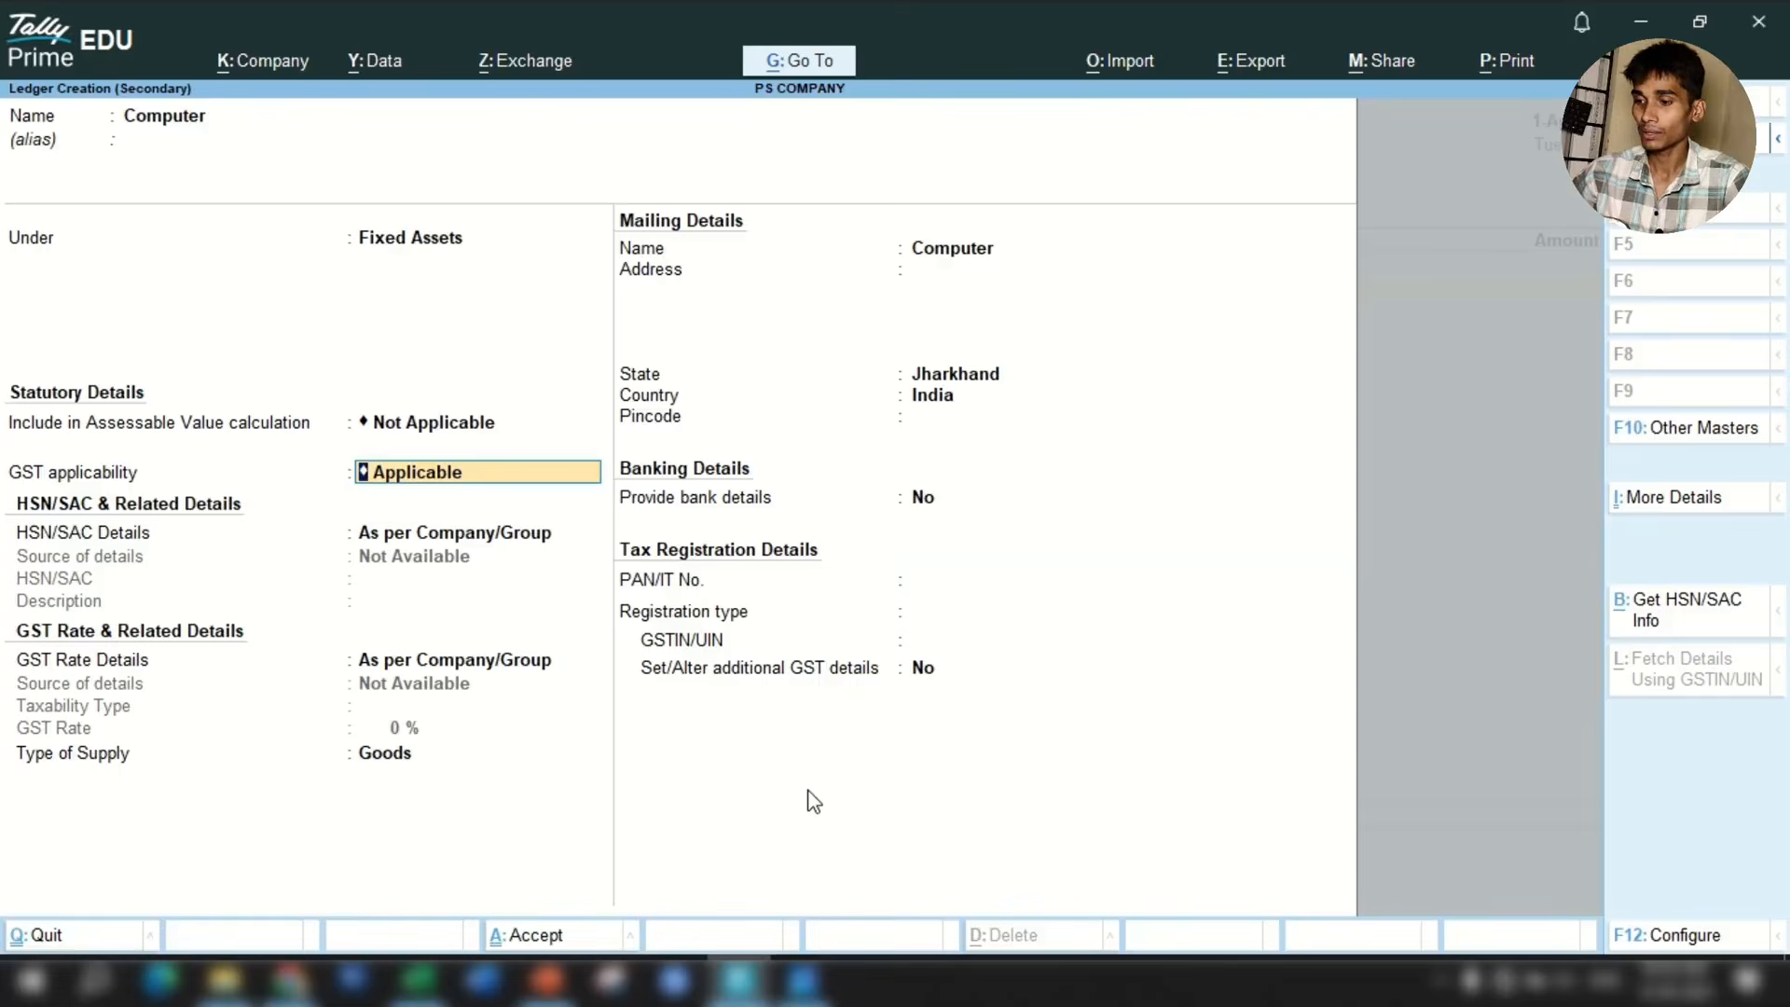
# Keep GST applicability as Applicable and the HSN/SAC and GST rate details As per Company/Group, and save the Computer ledger.
pyautogui.press('Return')
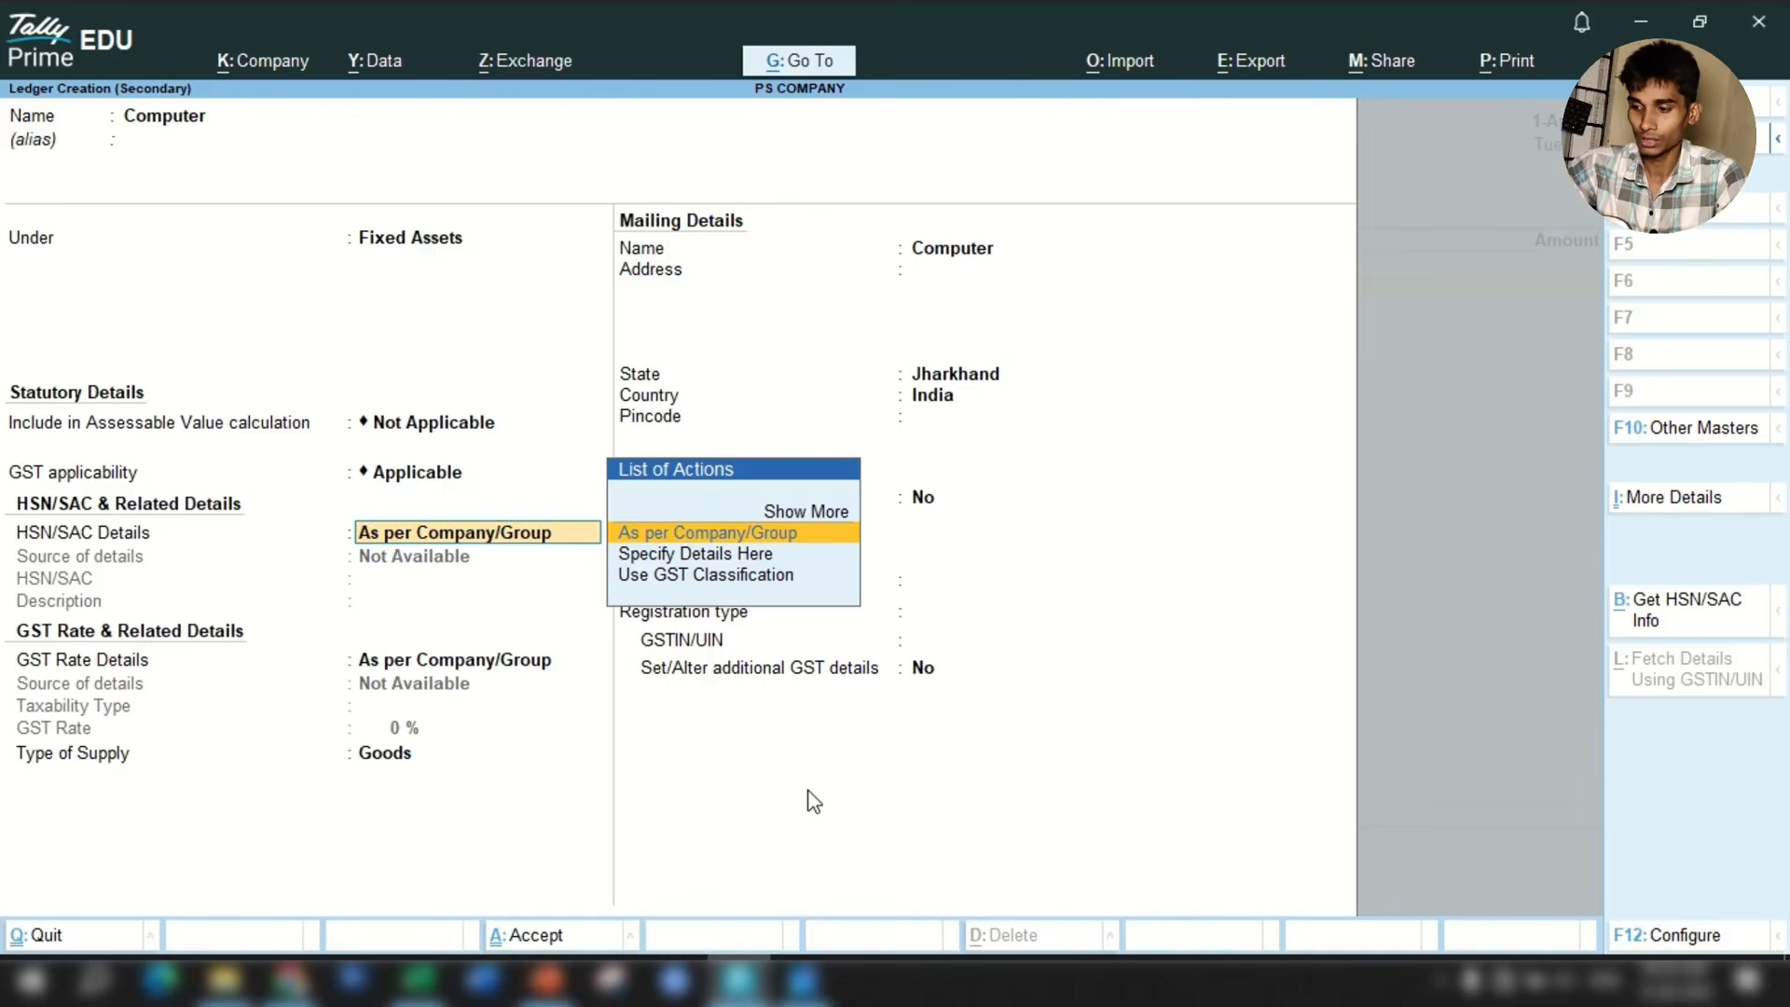
pyautogui.press('Return')
pyautogui.press('Return')
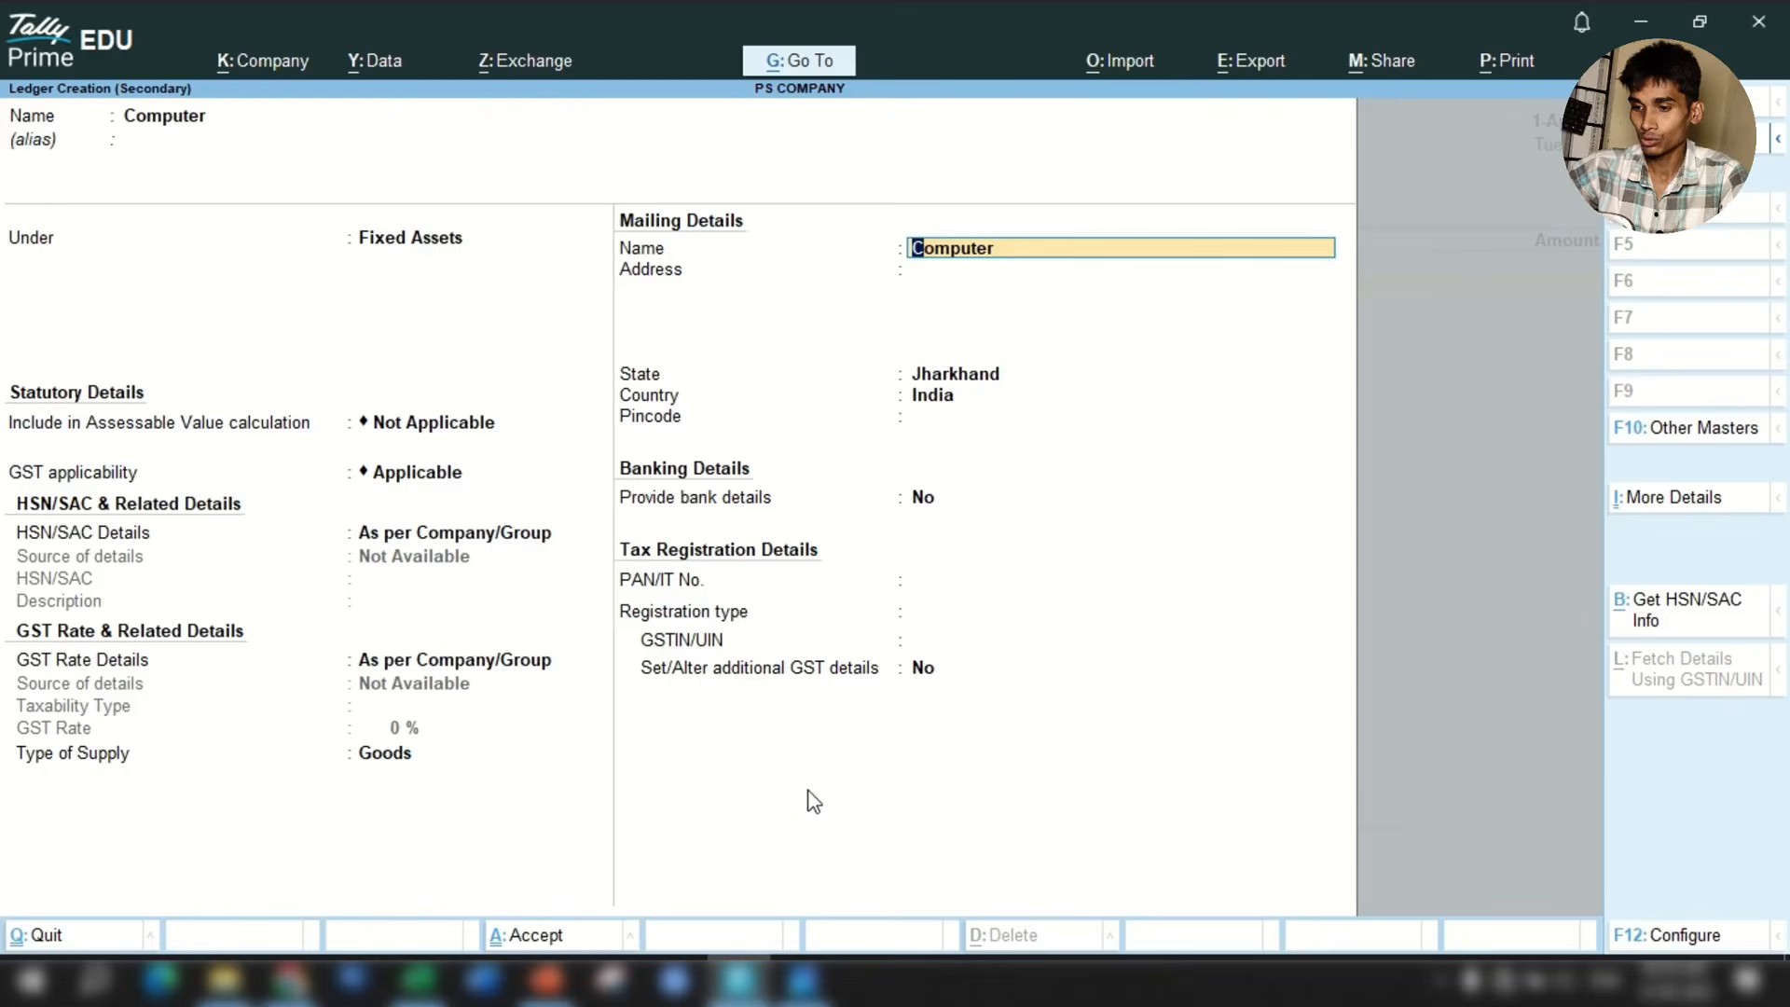
pyautogui.press('Return')
pyautogui.press('Return')
pyautogui.press('Return')
pyautogui.press('Return')
pyautogui.press('Return')
pyautogui.press('Return')
pyautogui.hotkey('ctrl', 'a')
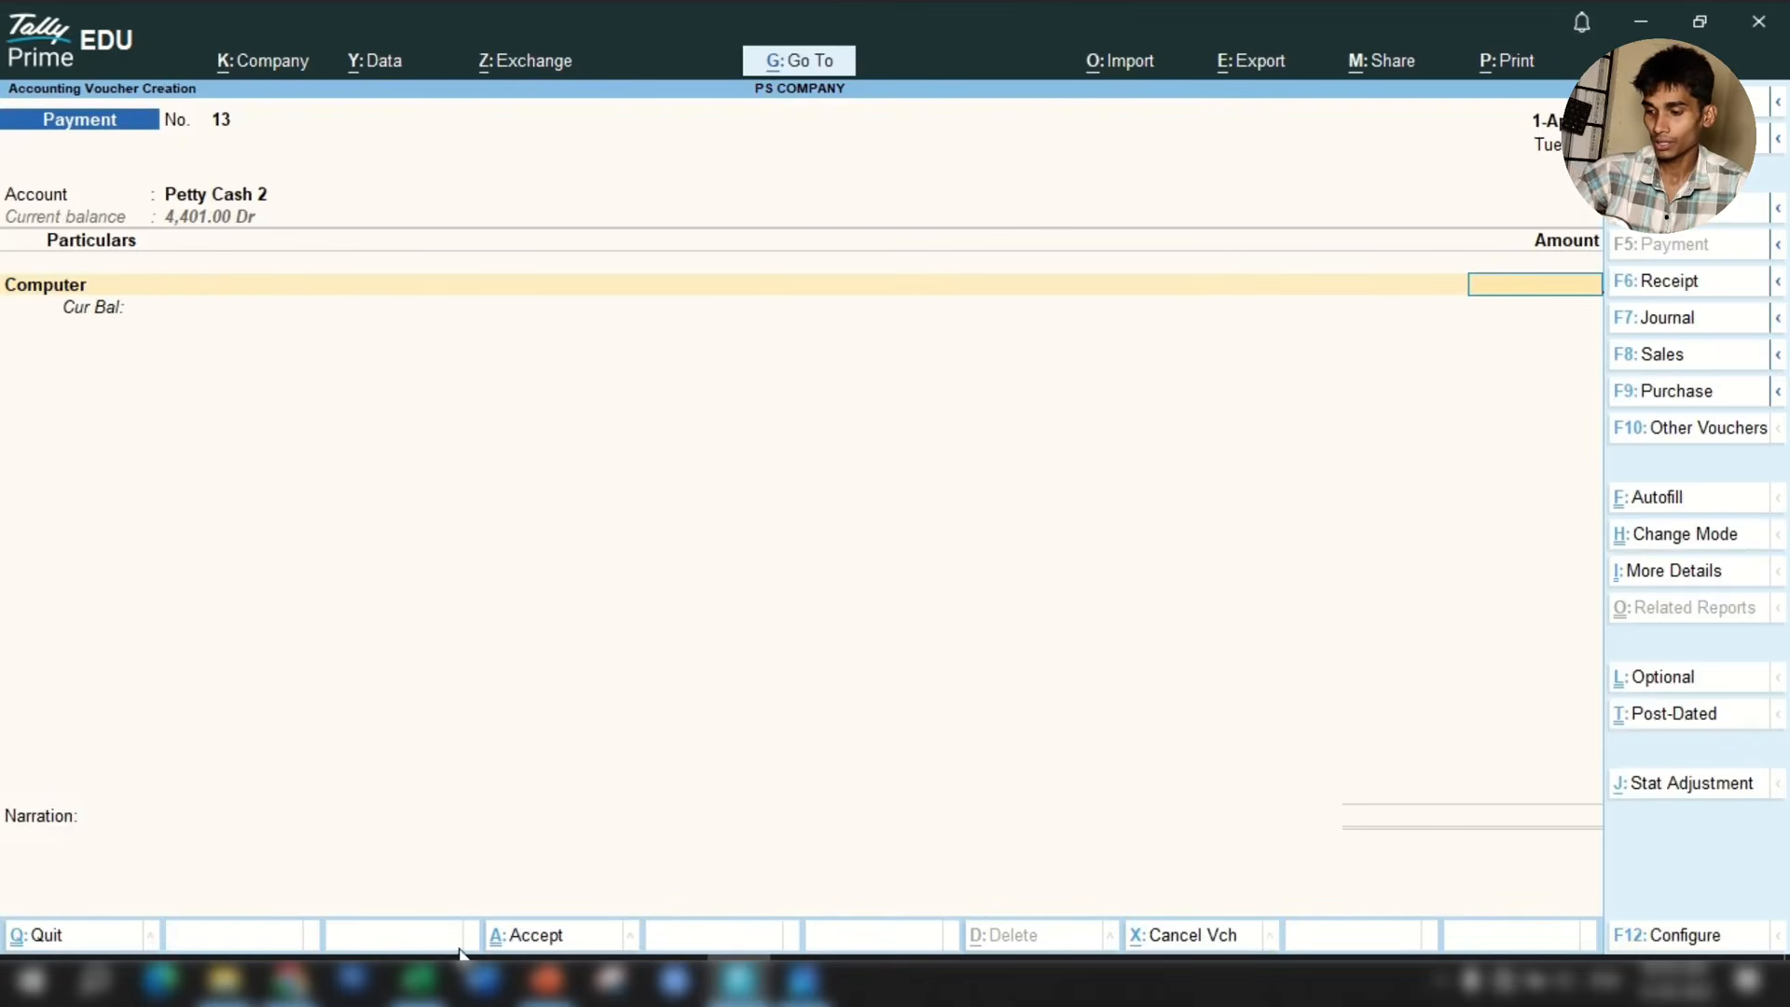
# Look up the Keyboard & Mouse for PC credit in Excel and enter 867 as the Computer amount in the TallyPrime voucher.
pyautogui.click(421, 979)
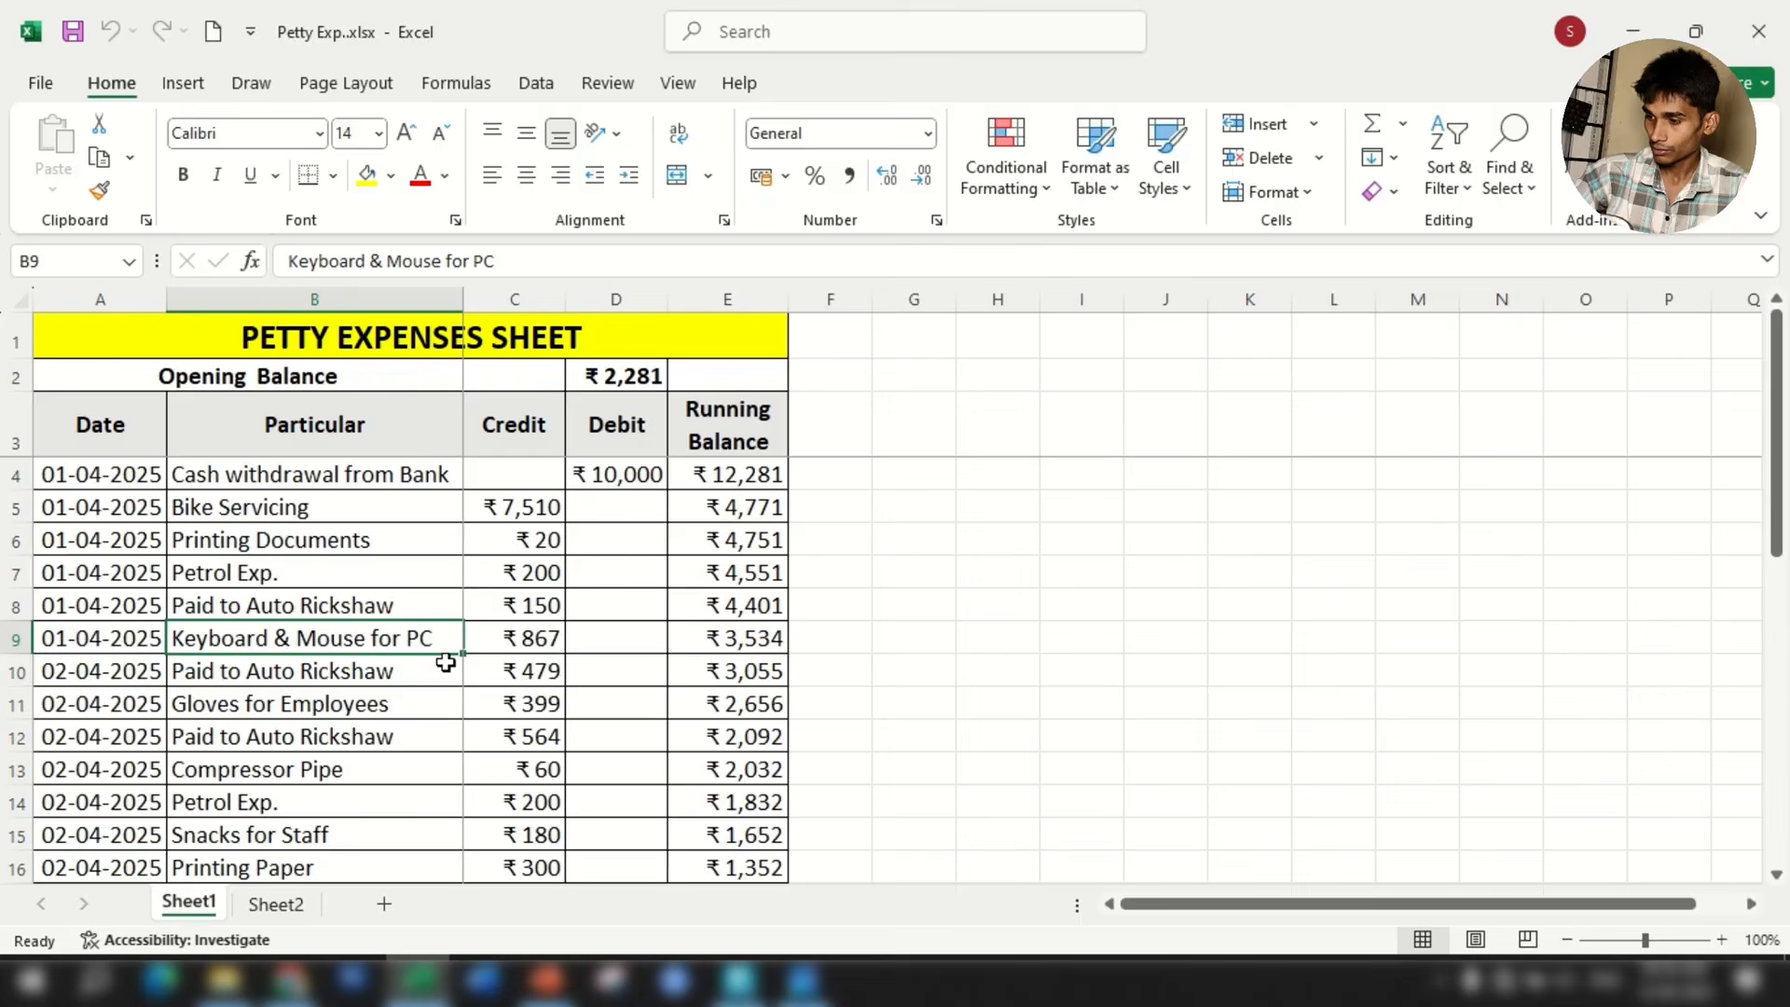
pyautogui.click(523, 638)
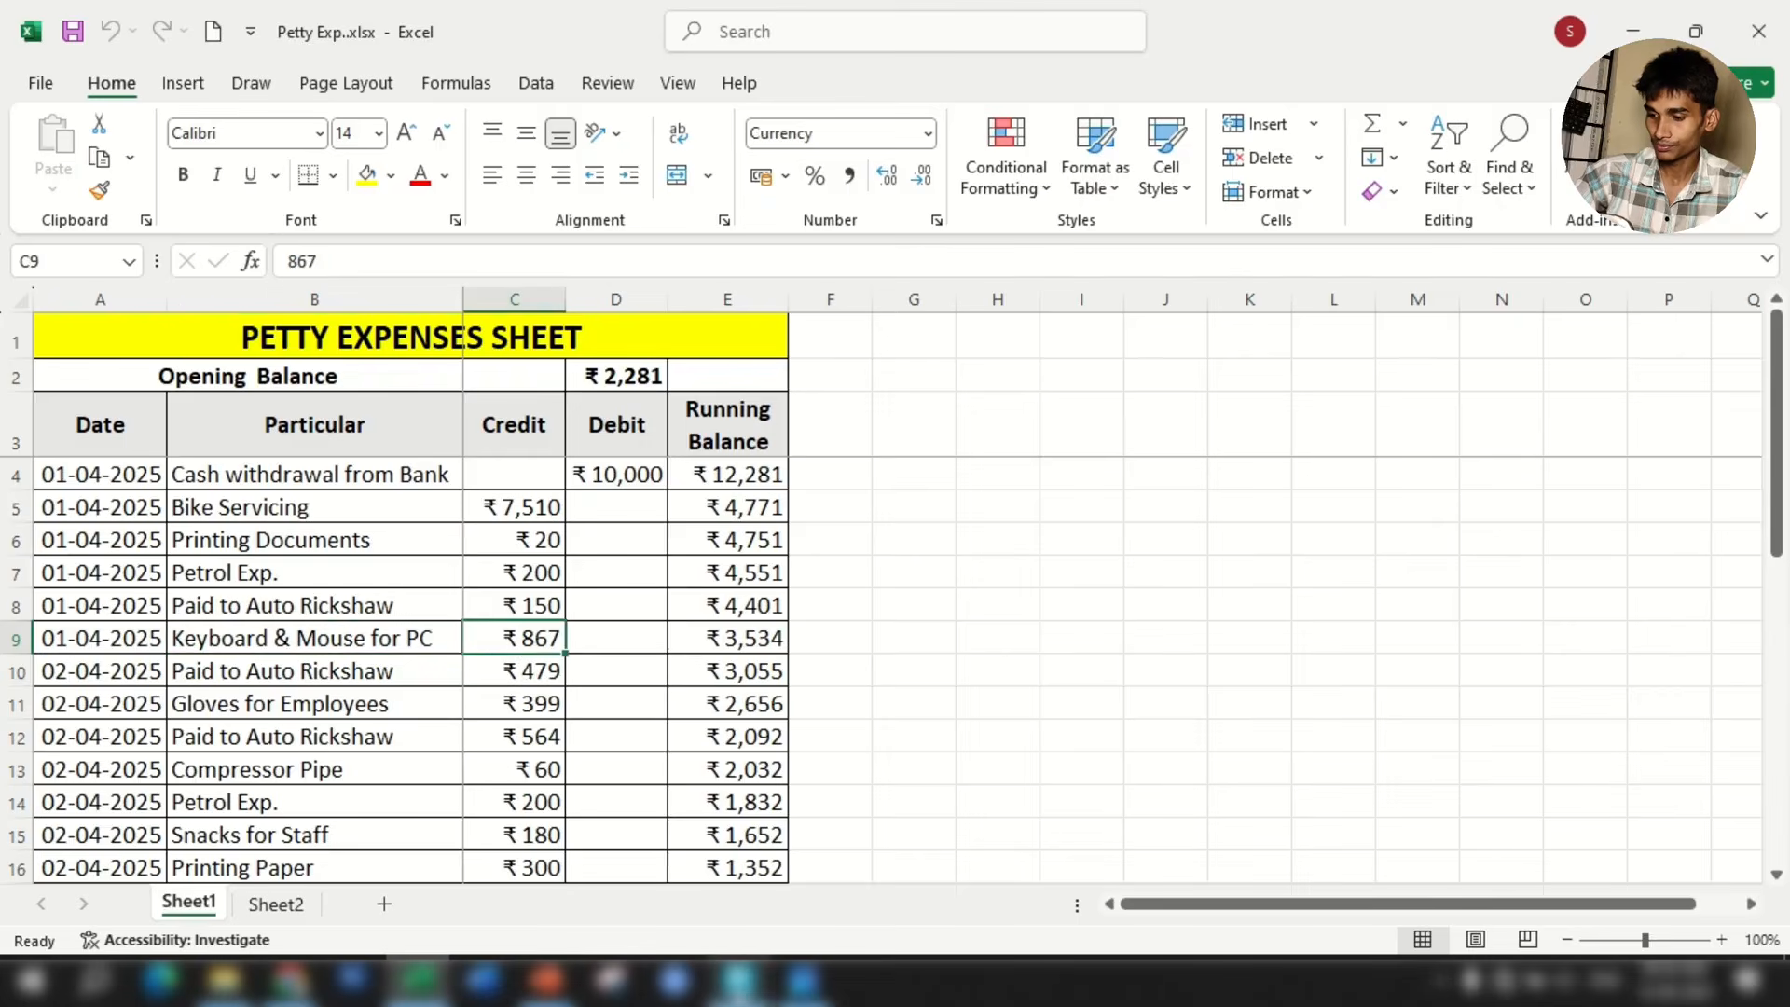
pyautogui.click(736, 979)
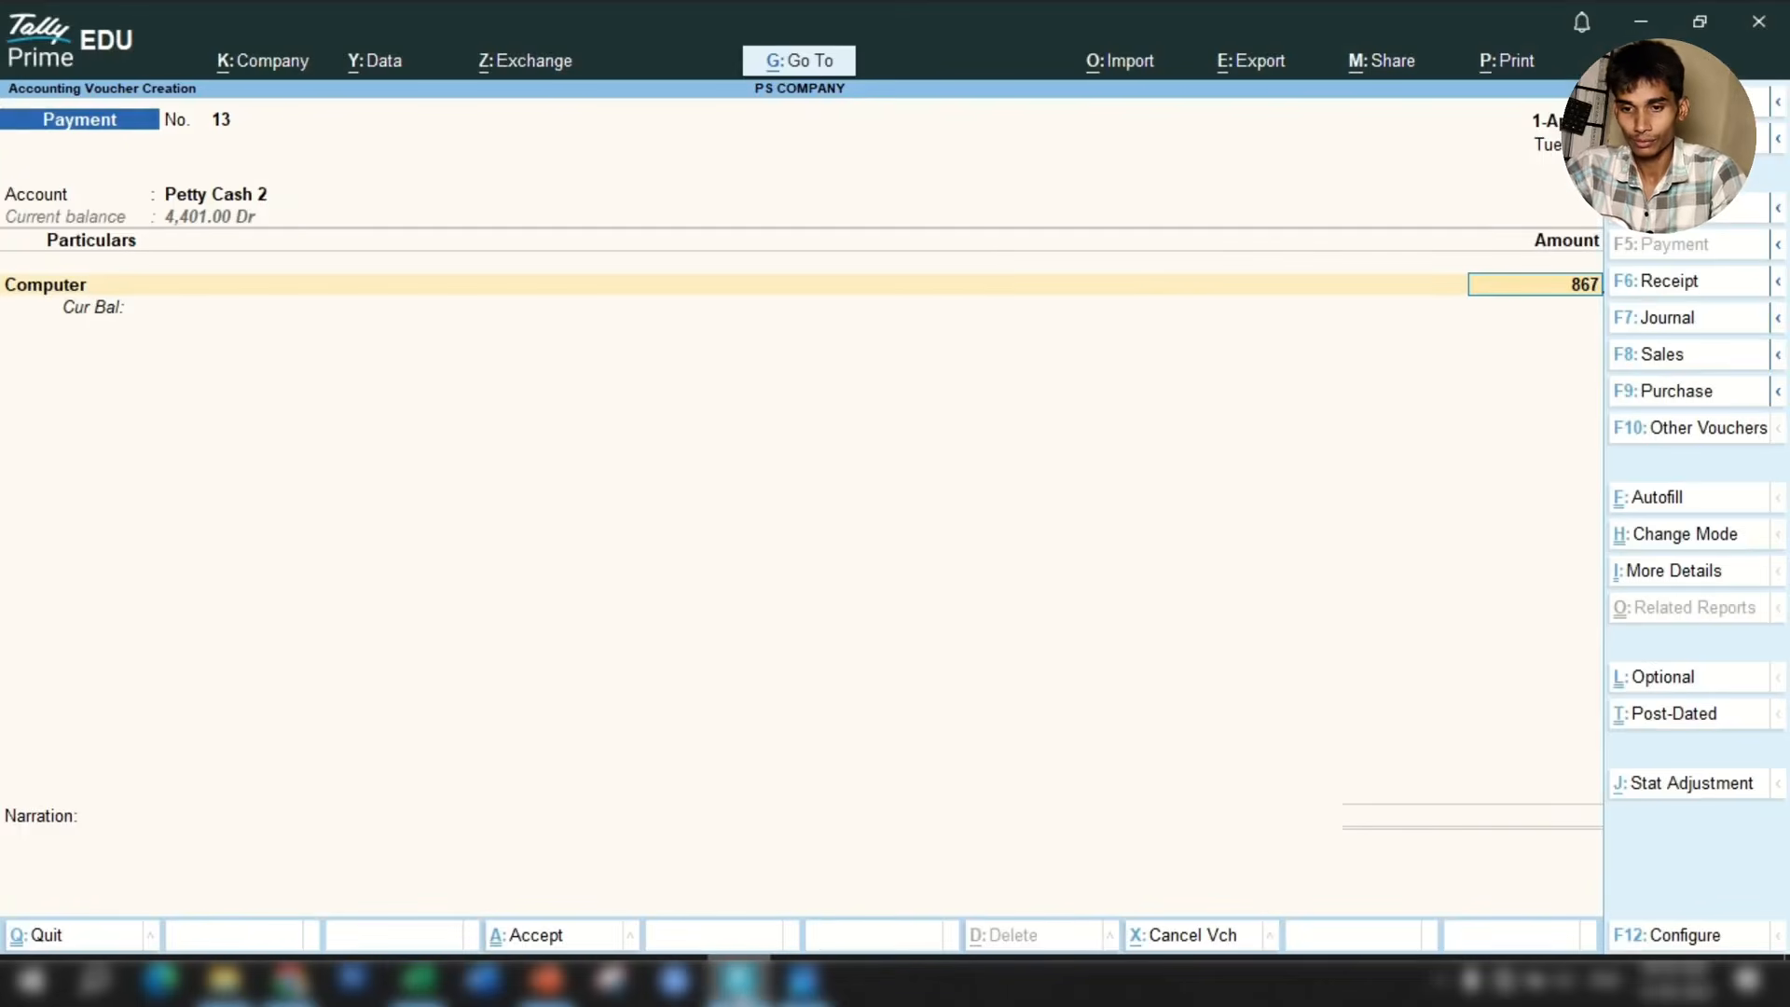
pyautogui.write('867')
pyautogui.press('Return')
pyautogui.press('Return')
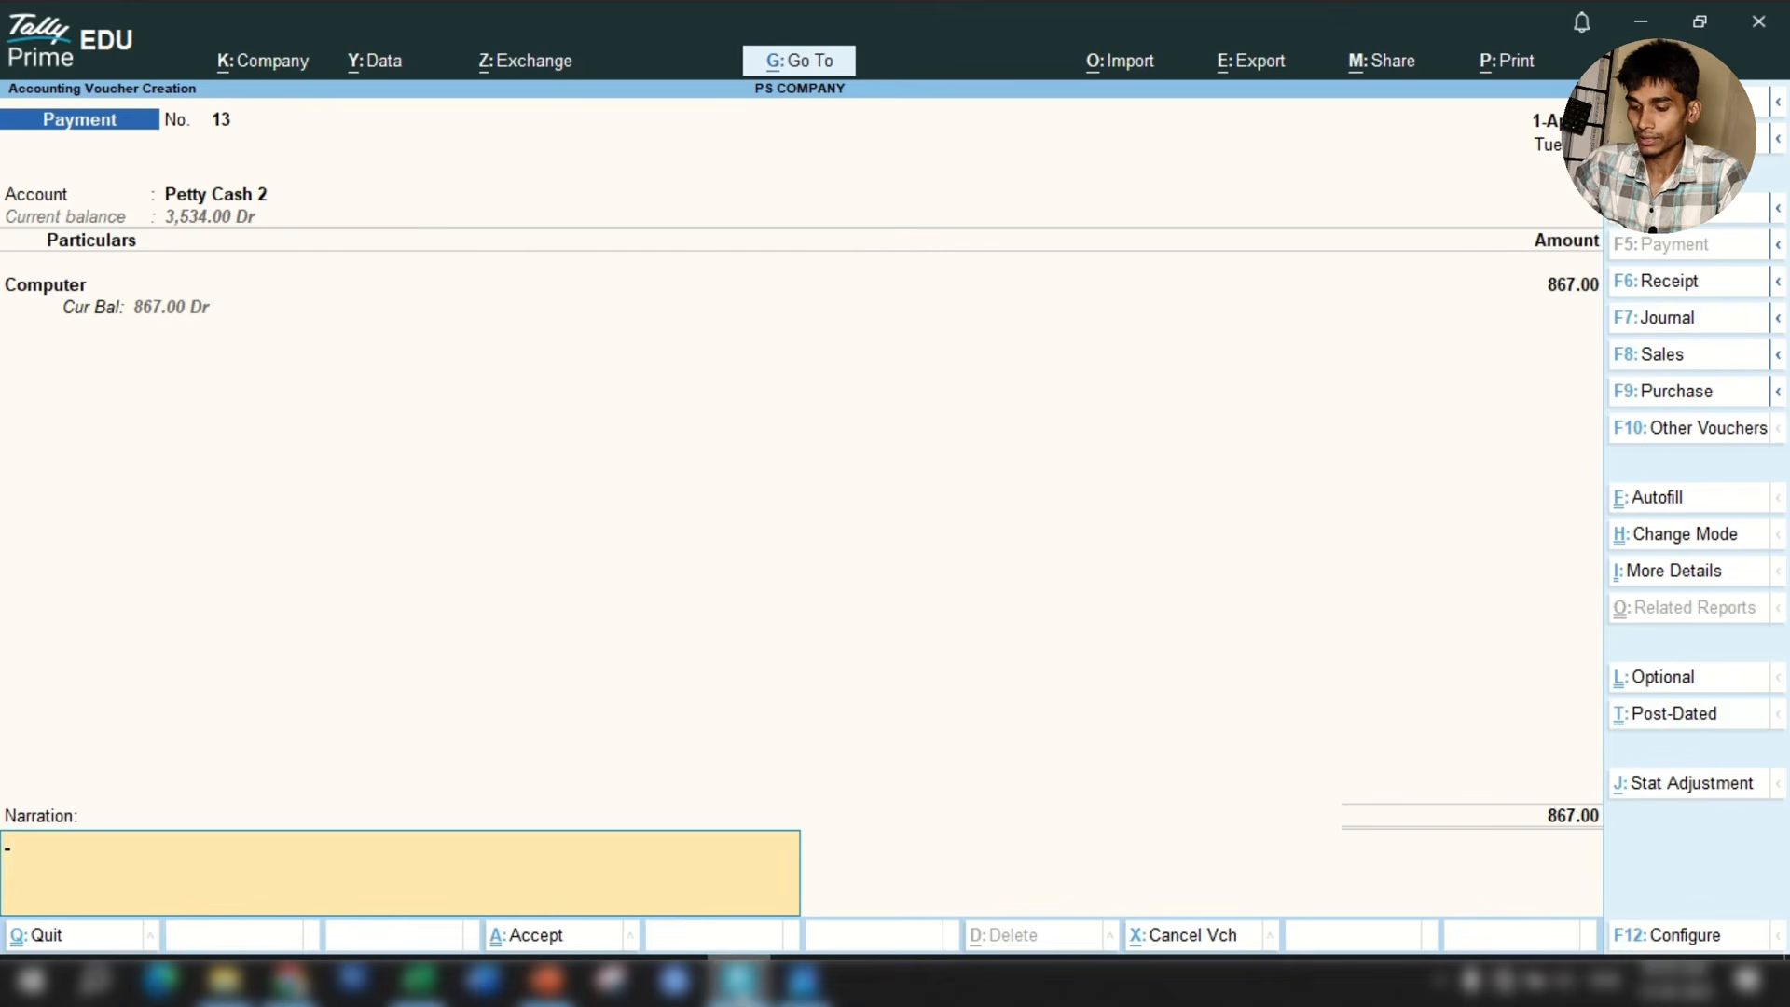
# Copy the text "Keyboard & Mouse for PC" from the Excel sheet into the payment voucher's narration and save the voucher.
pyautogui.click(419, 979)
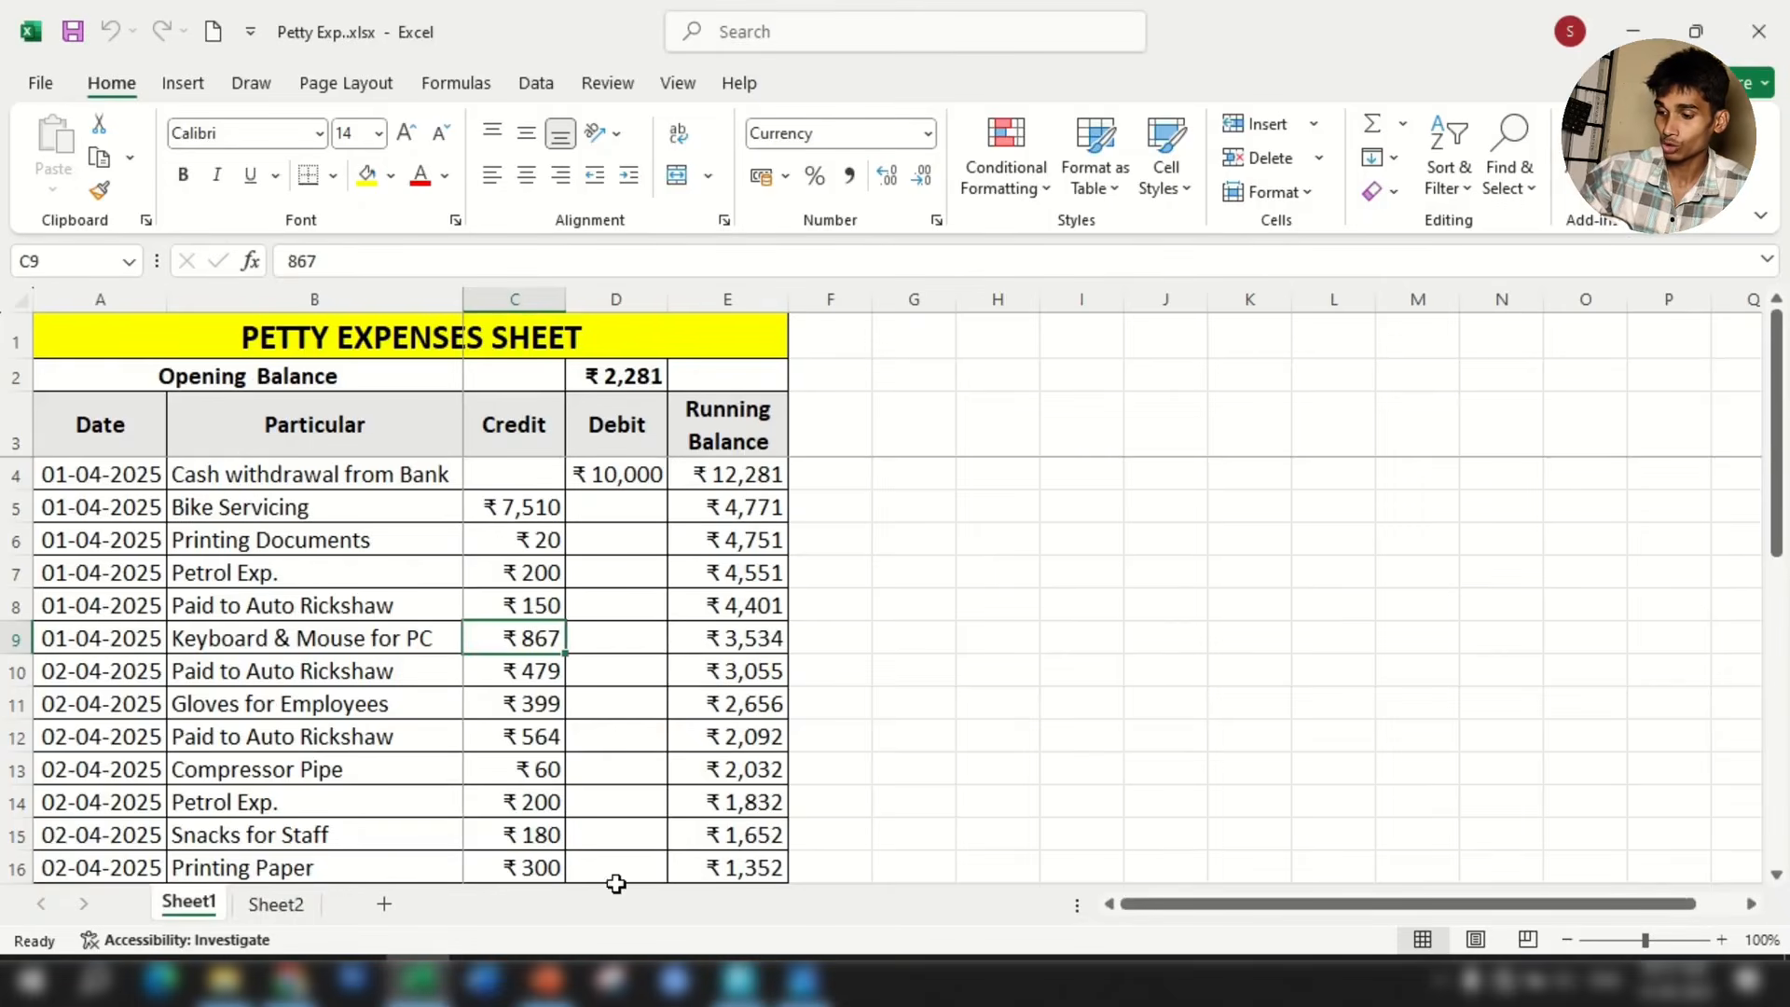
pyautogui.click(736, 978)
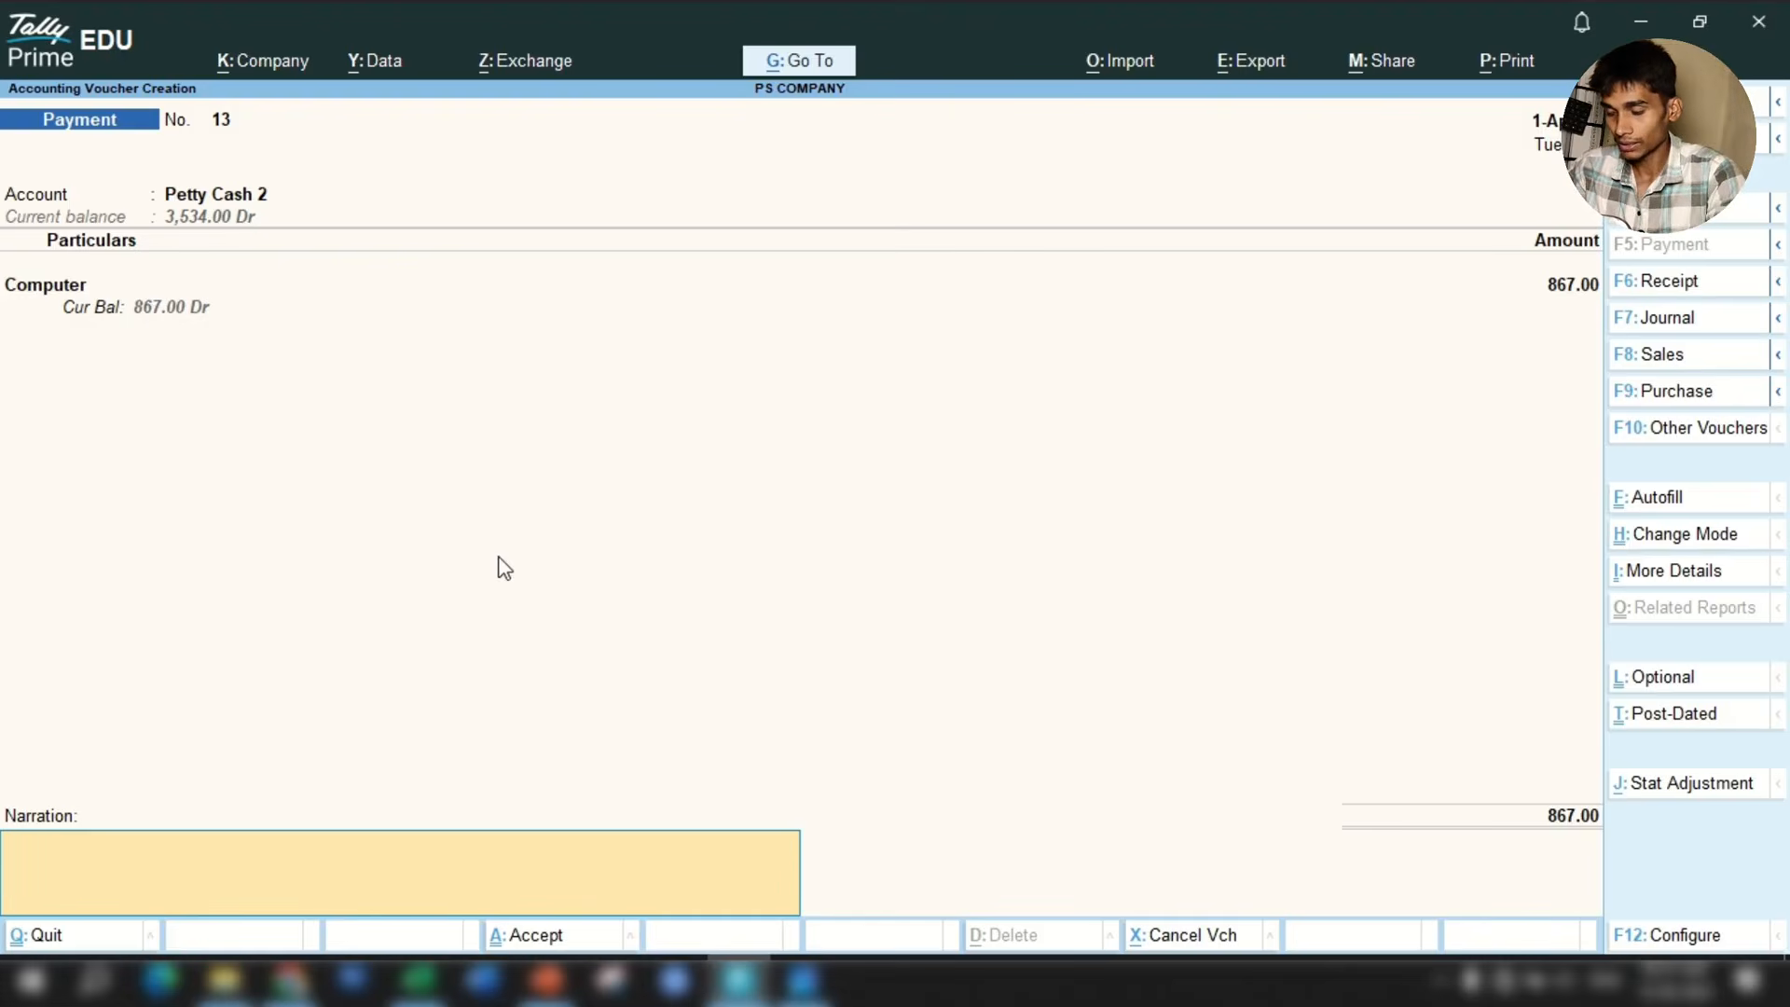
pyautogui.click(420, 976)
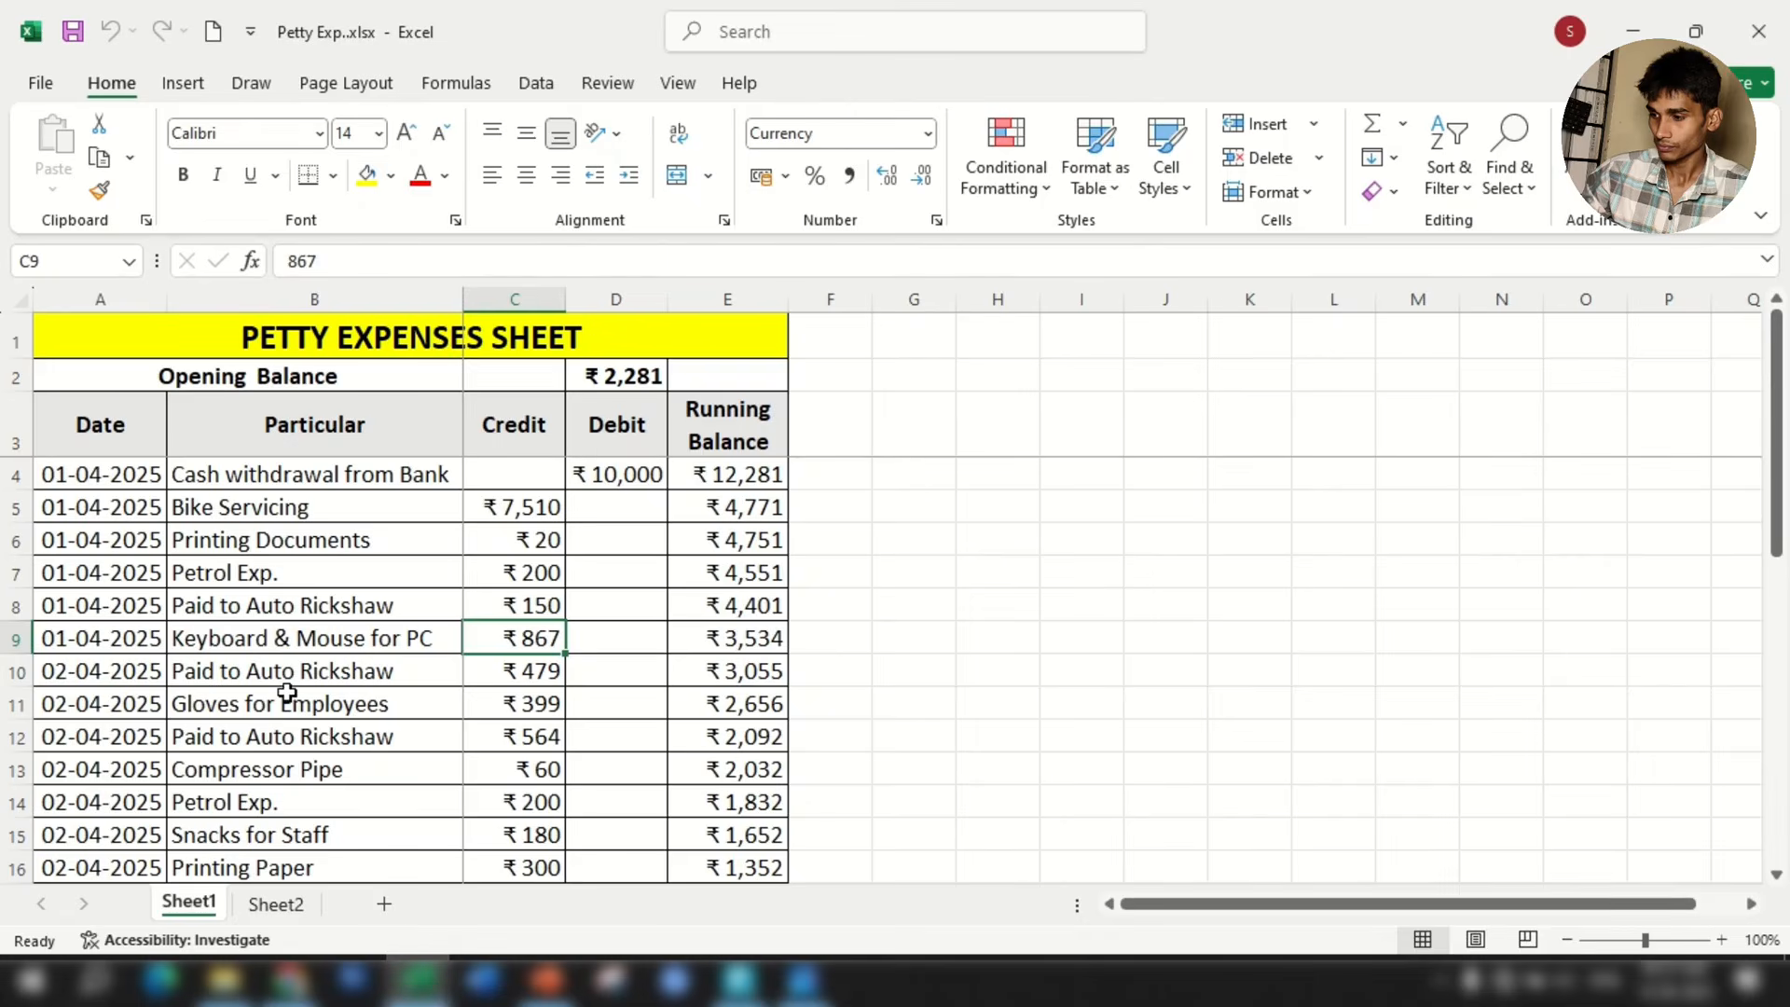
pyautogui.click(290, 647)
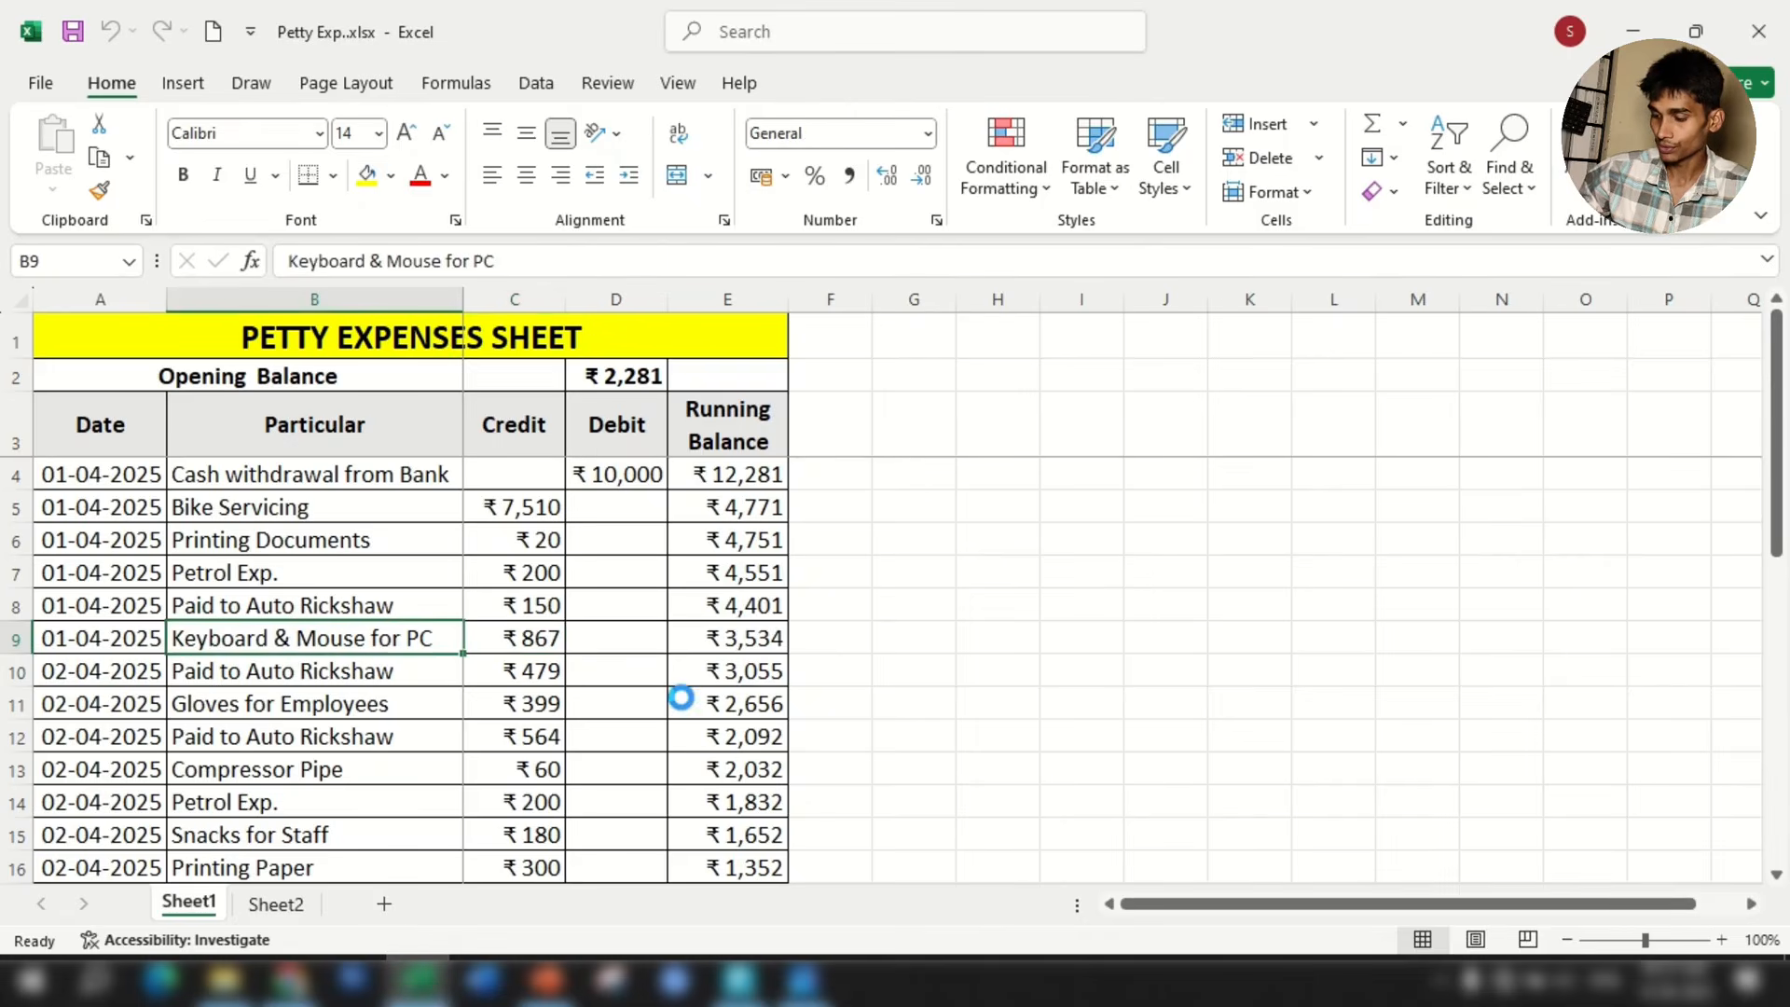
pyautogui.hotkey('ctrl', 'c')
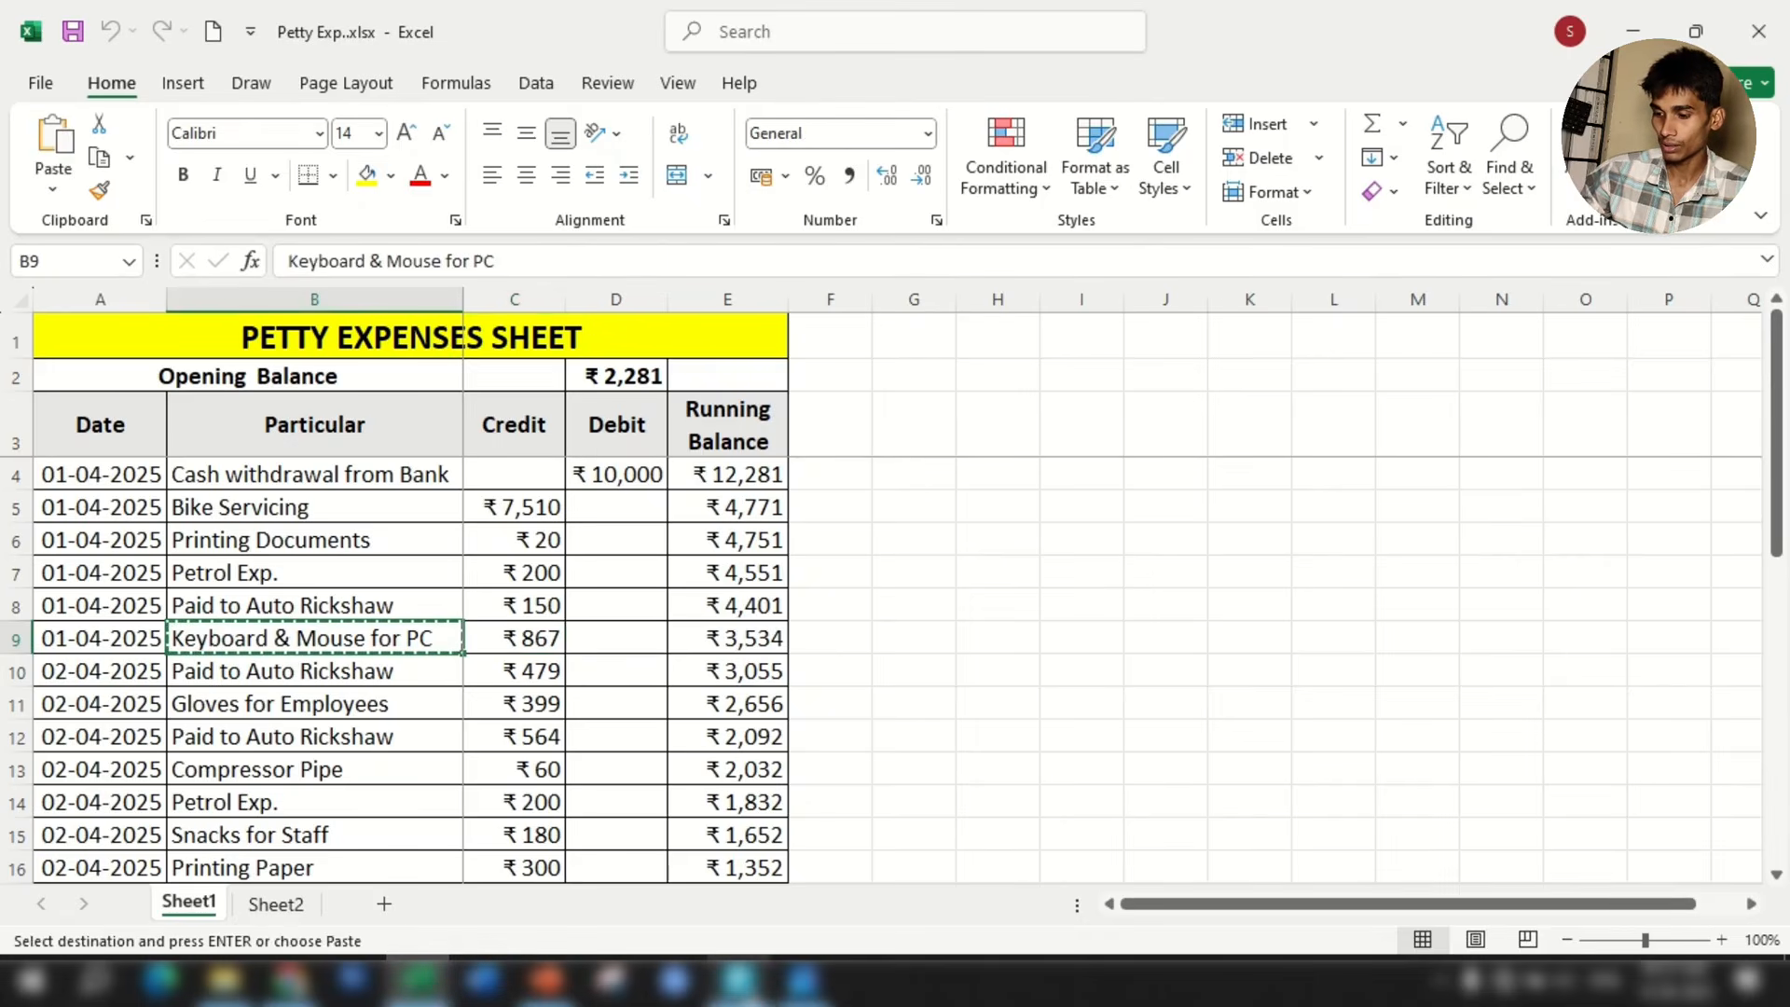
pyautogui.hotkey('alt', 'Tab')
pyautogui.hotkey('ctrl', 'alt', 'v')
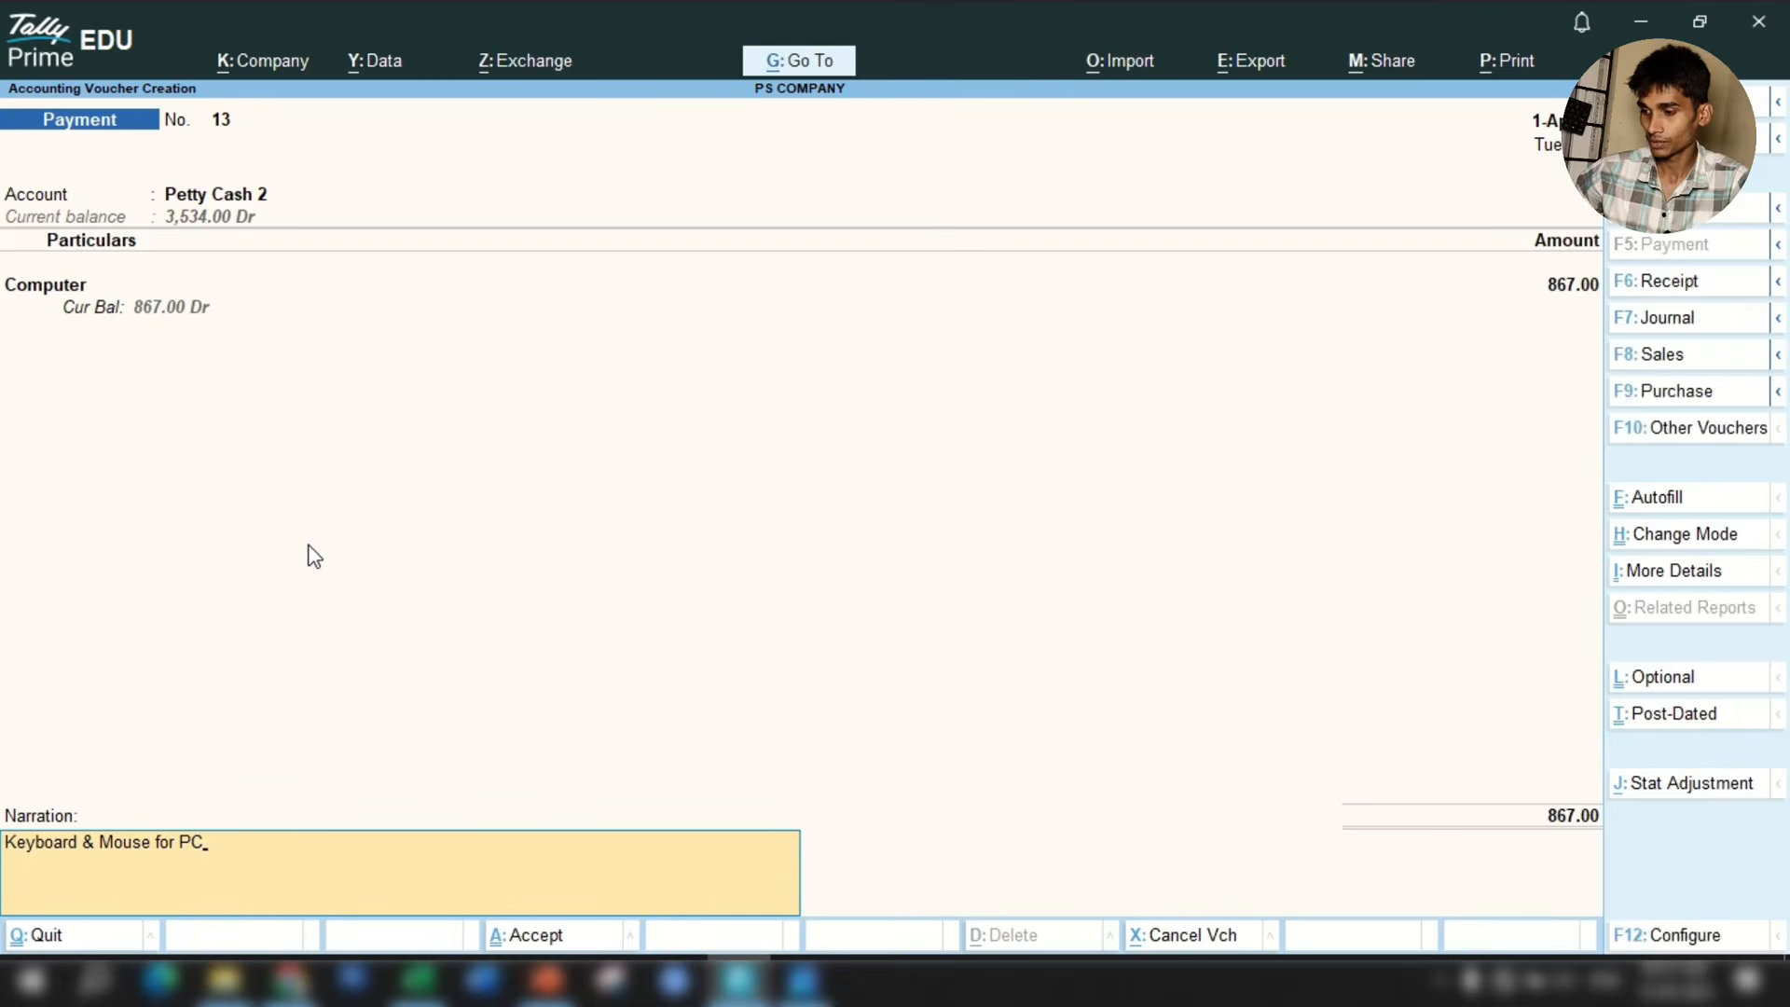
pyautogui.press('Return')
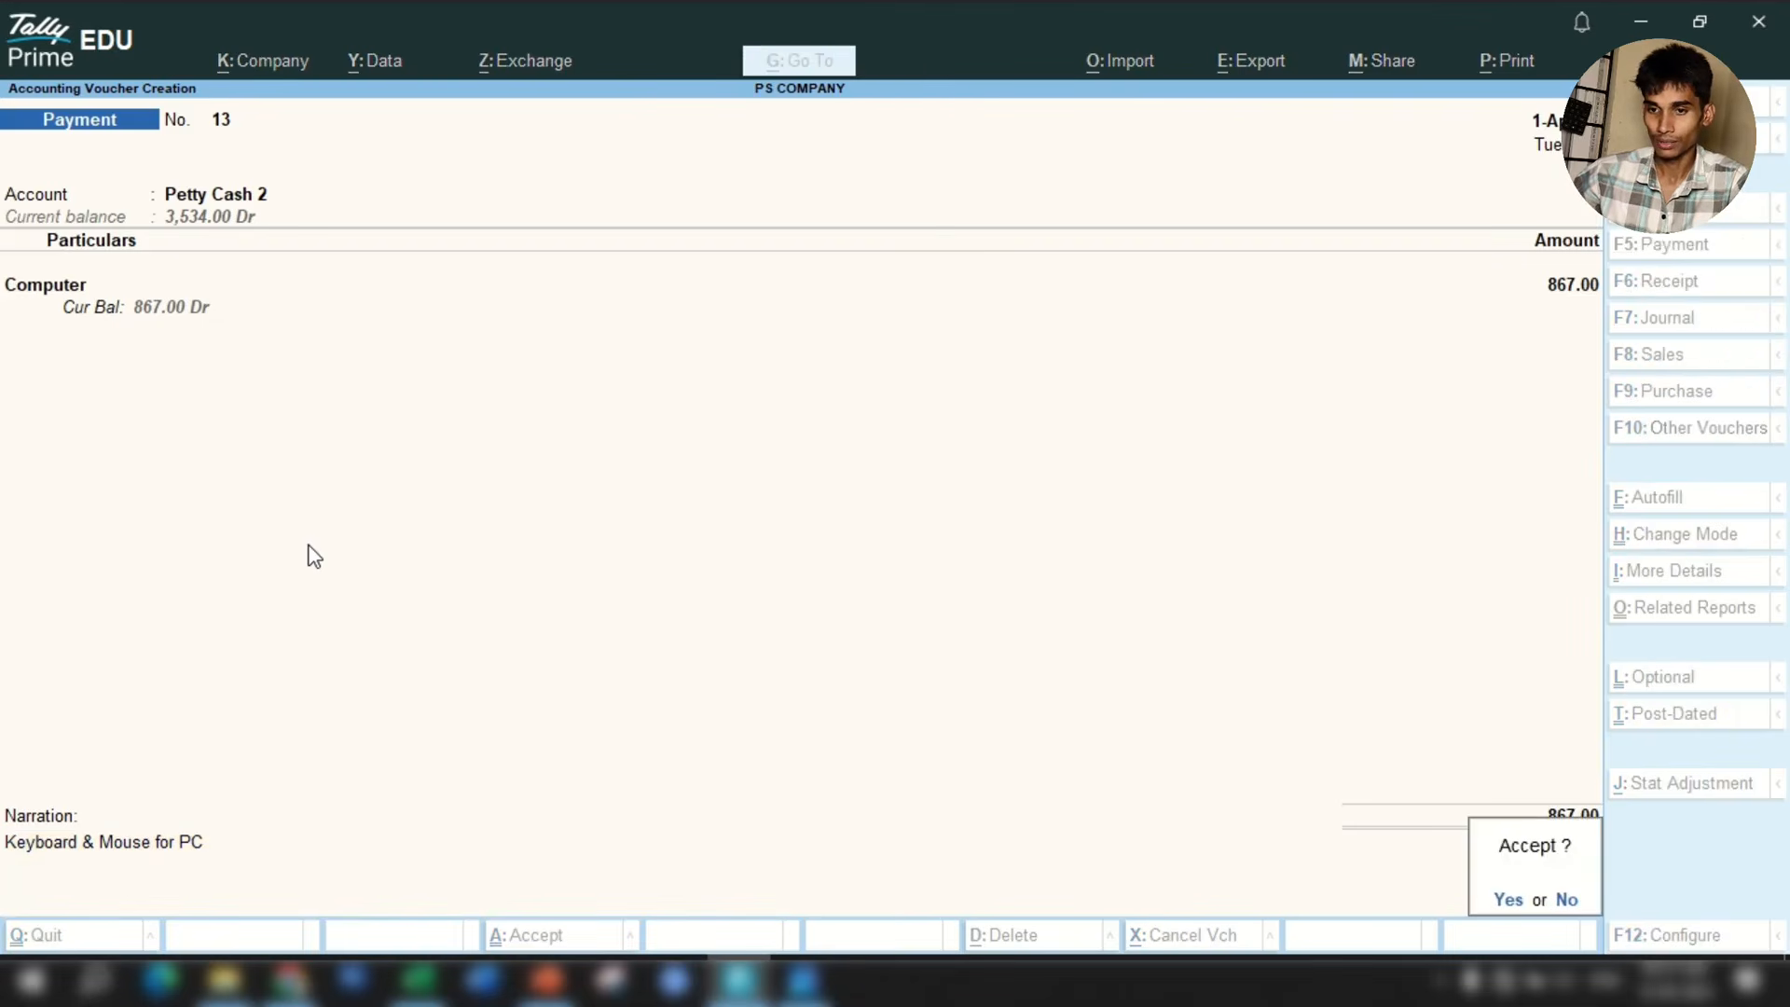
pyautogui.press('y')
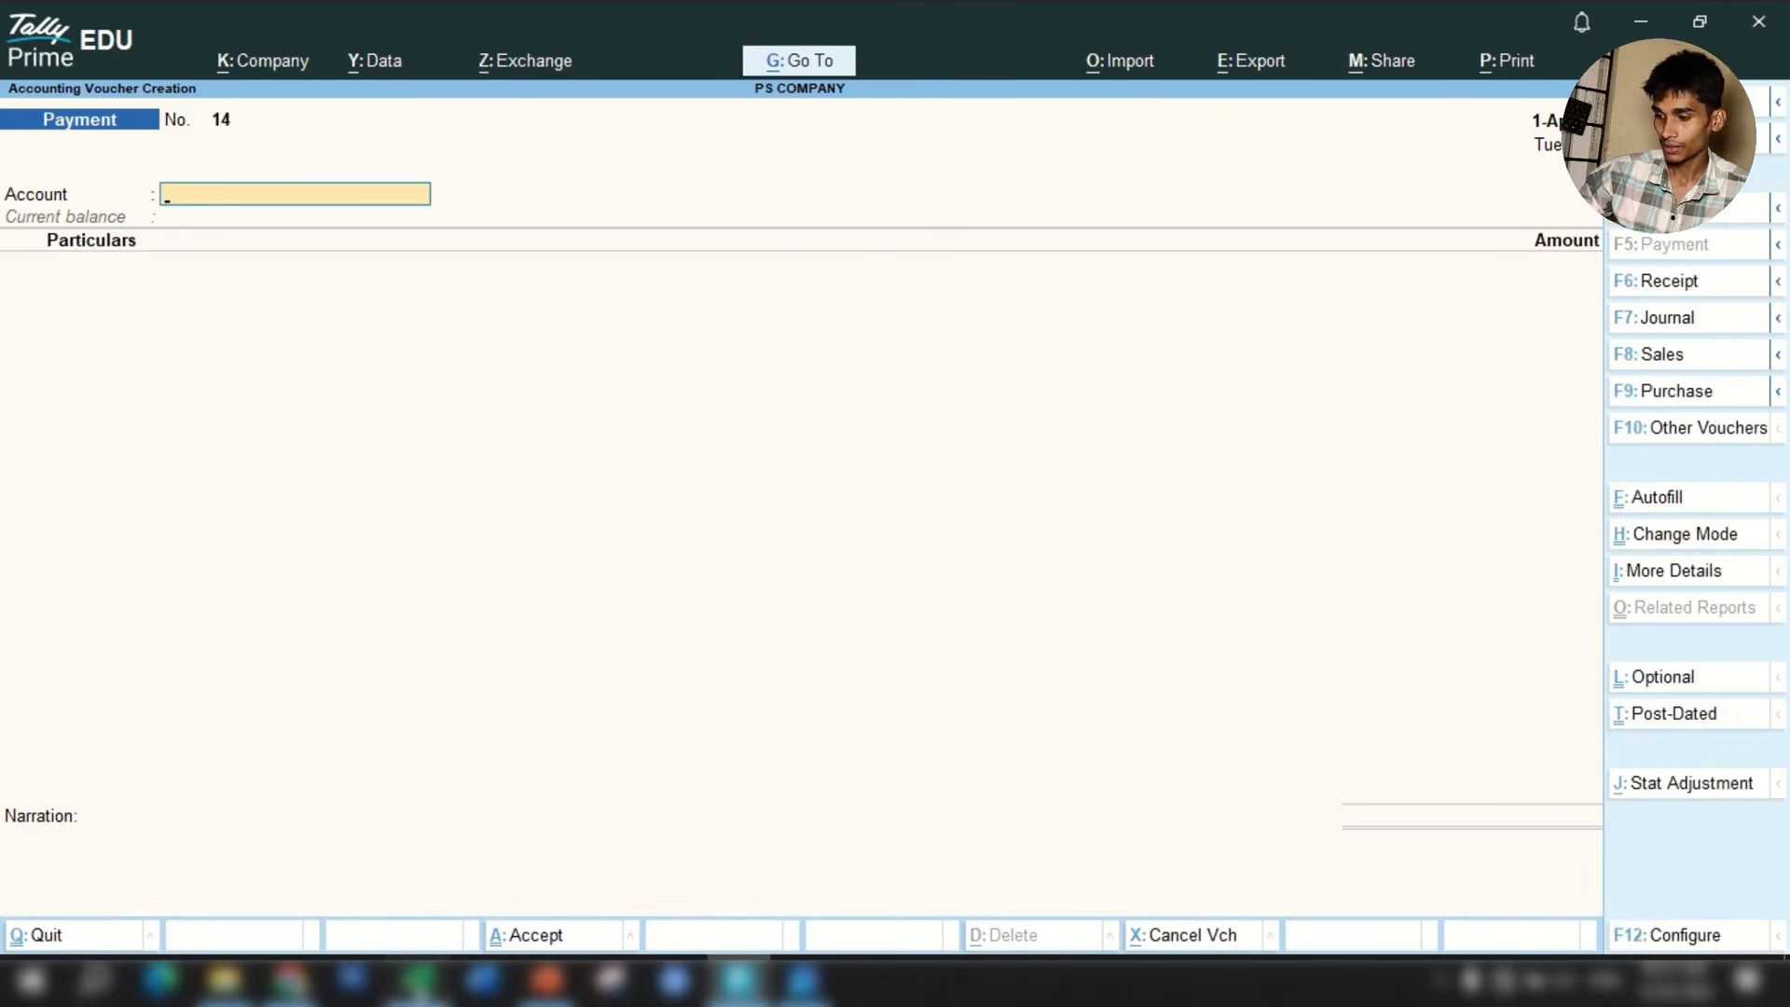
# Check the first 02-04-2025 Paid to Auto Rickshaw entry in Excel, and set the new TallyPrime payment voucher's date to 2 April.
pyautogui.click(410, 979)
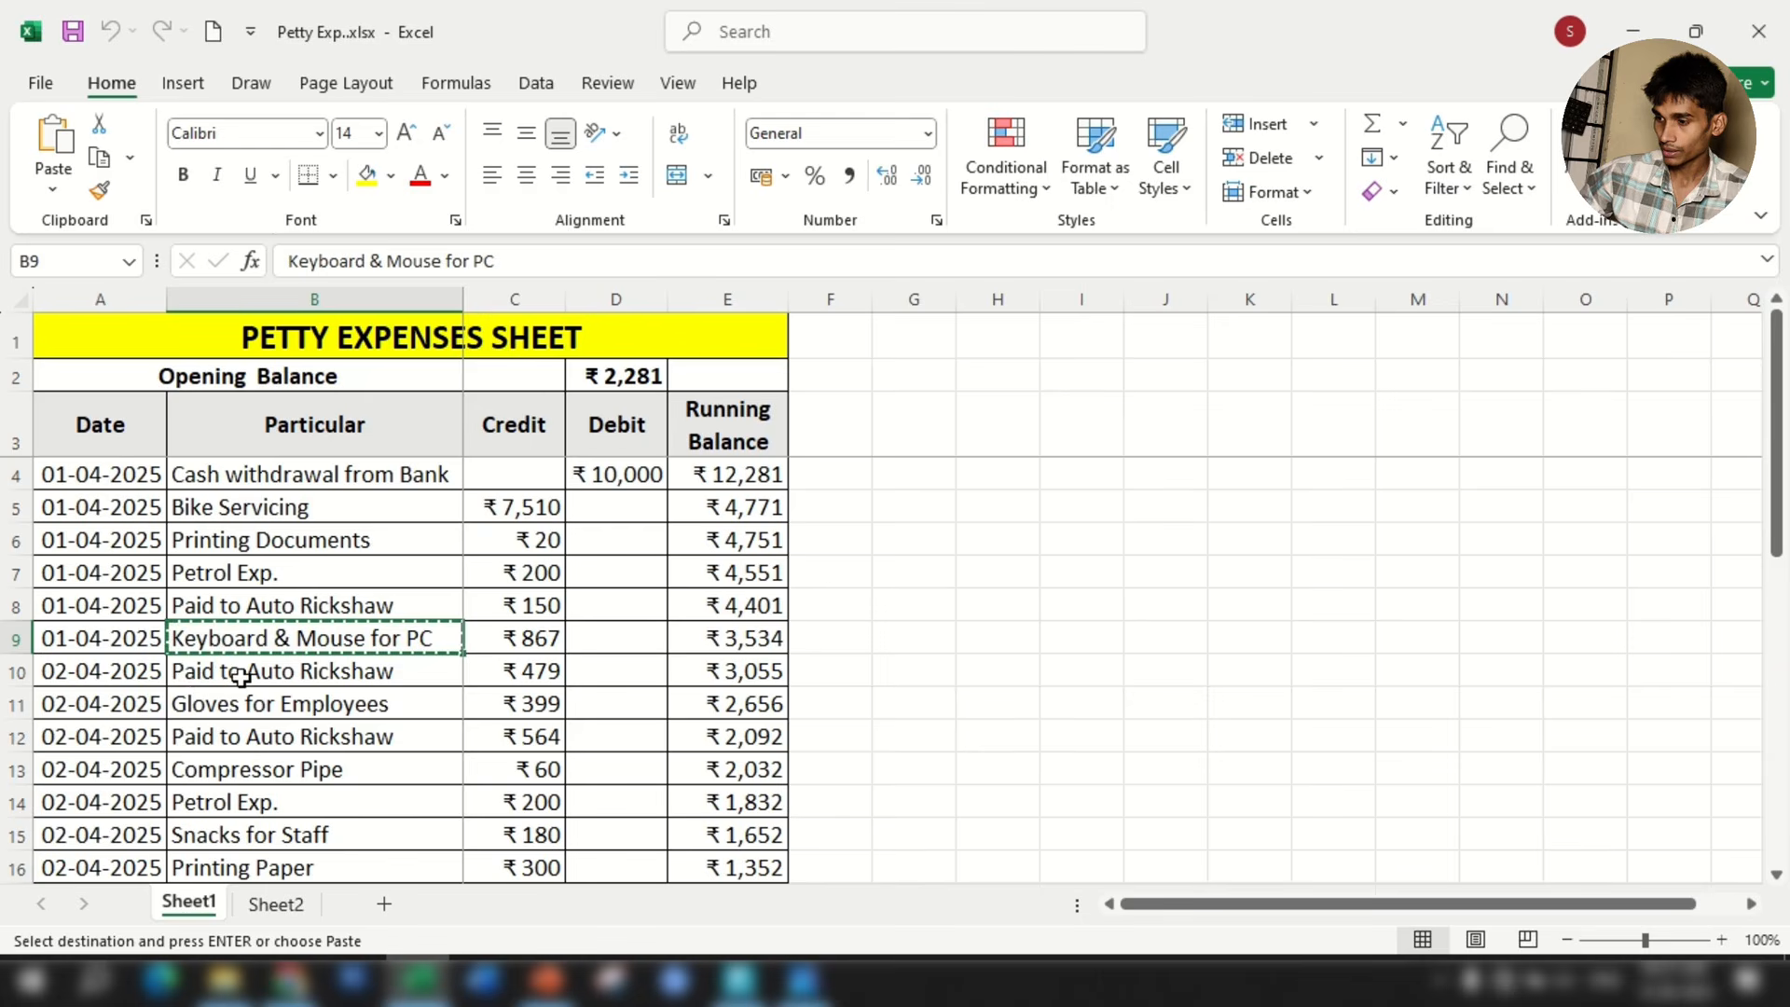
pyautogui.click(279, 675)
pyautogui.click(151, 669)
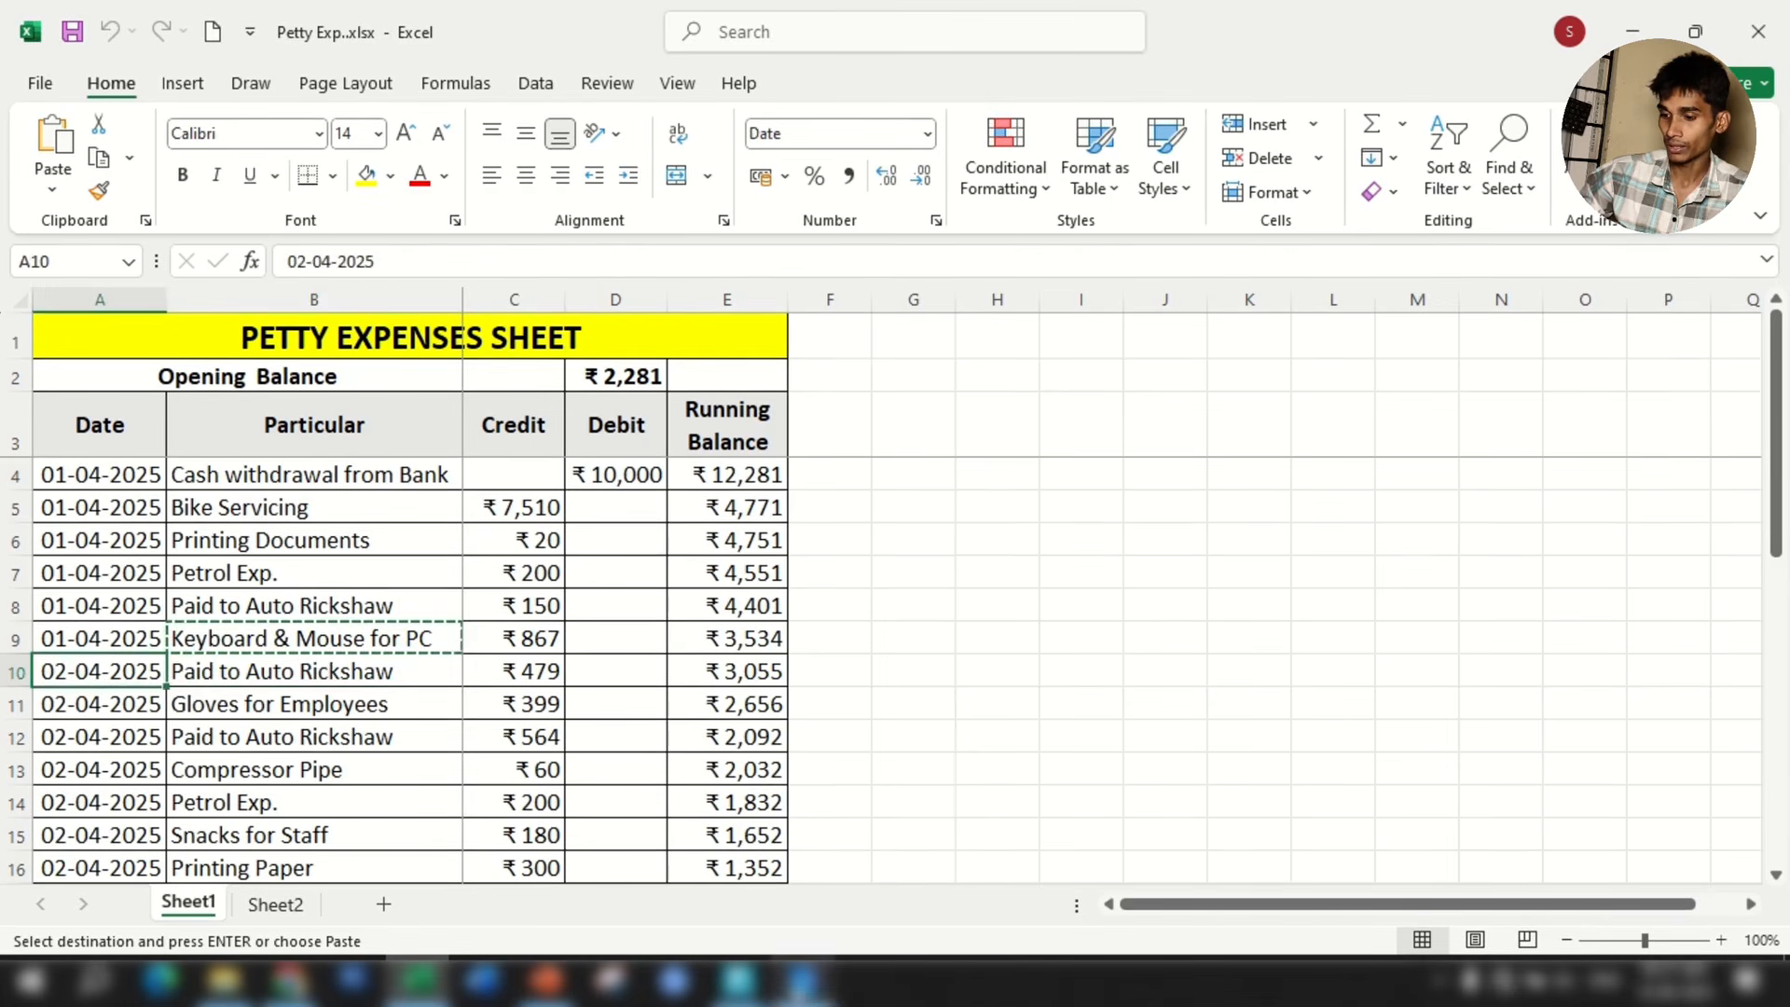
pyautogui.click(740, 990)
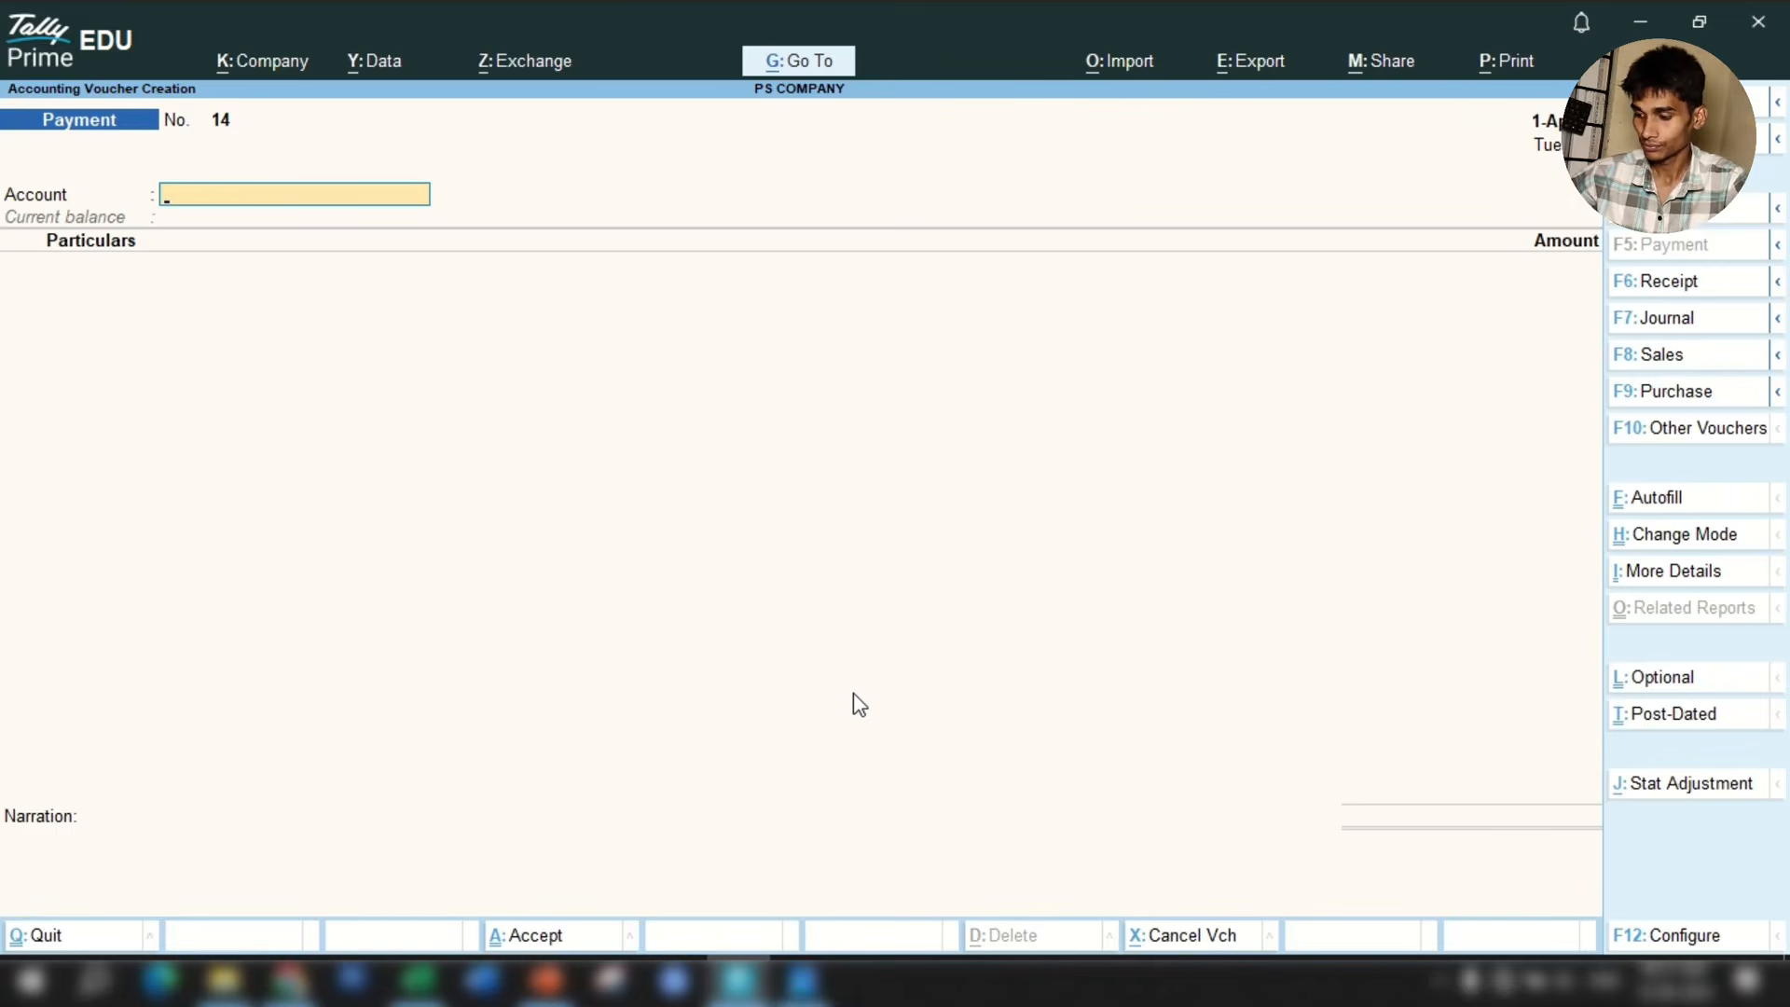
pyautogui.press('F2')
pyautogui.press('Return')
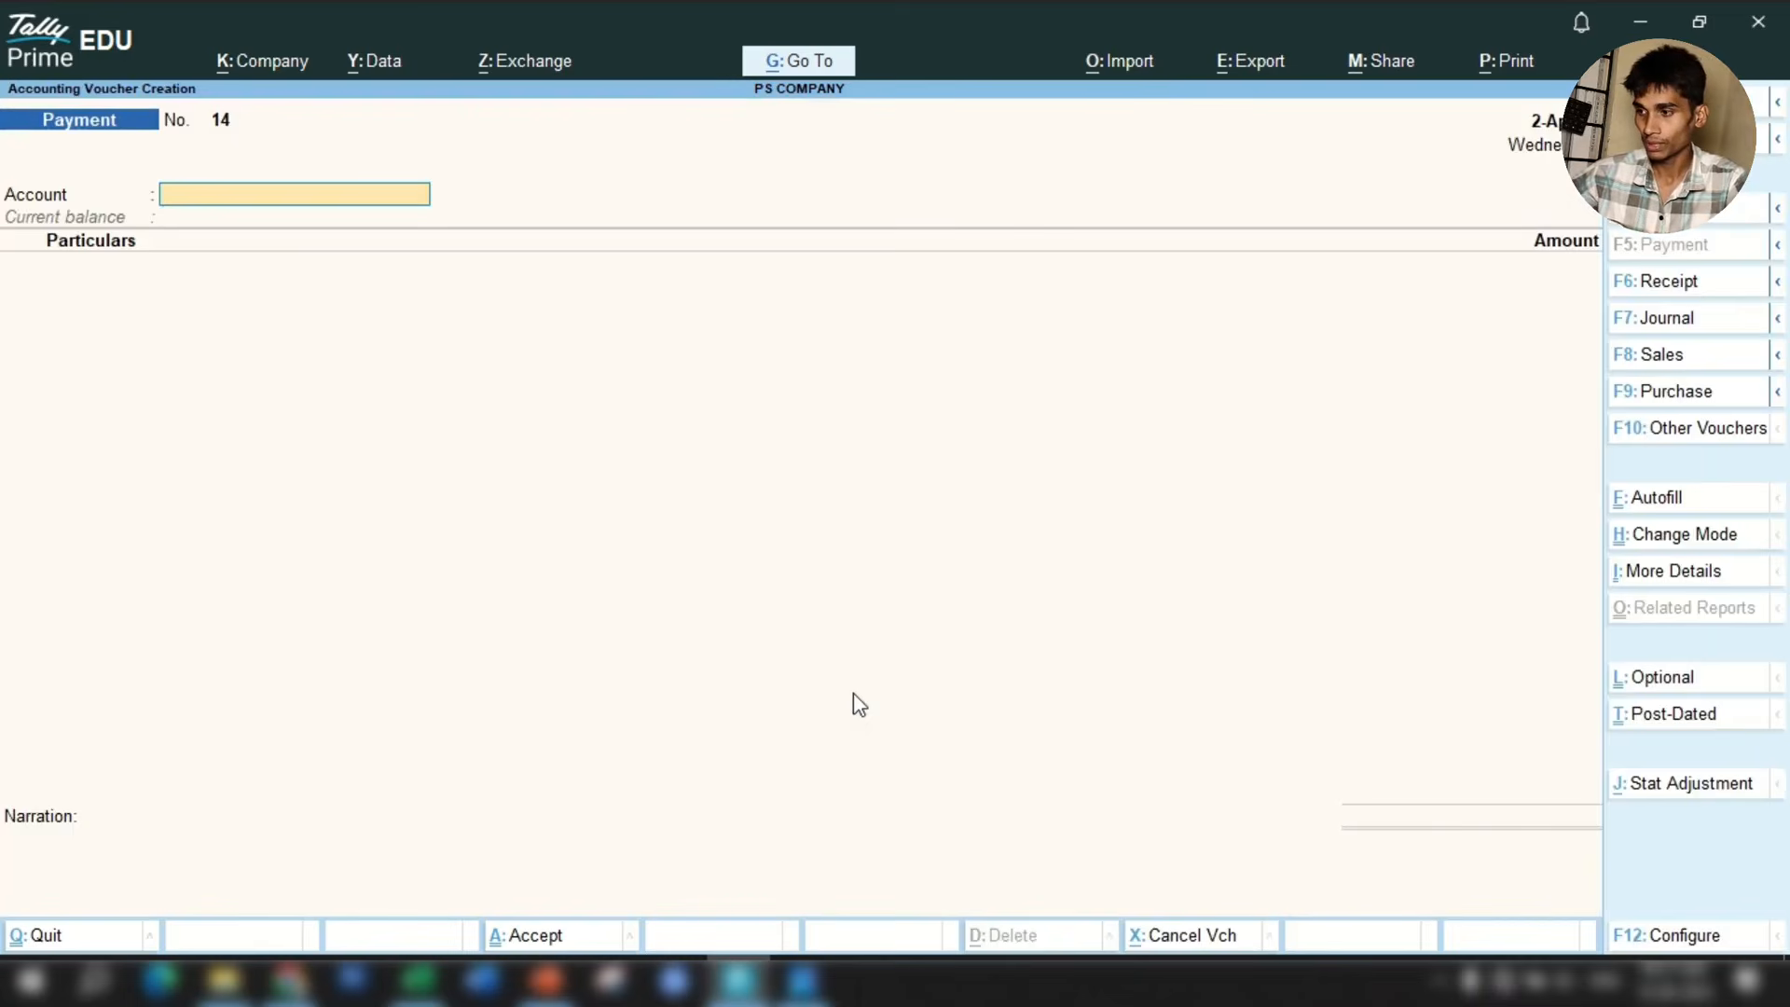
# Choose Petty Cash 2 as the account of the 2 April payment voucher.
pyautogui.write('Ca')
pyautogui.press('Down')
pyautogui.press('Down')
pyautogui.press('Down')
pyautogui.press('Down')
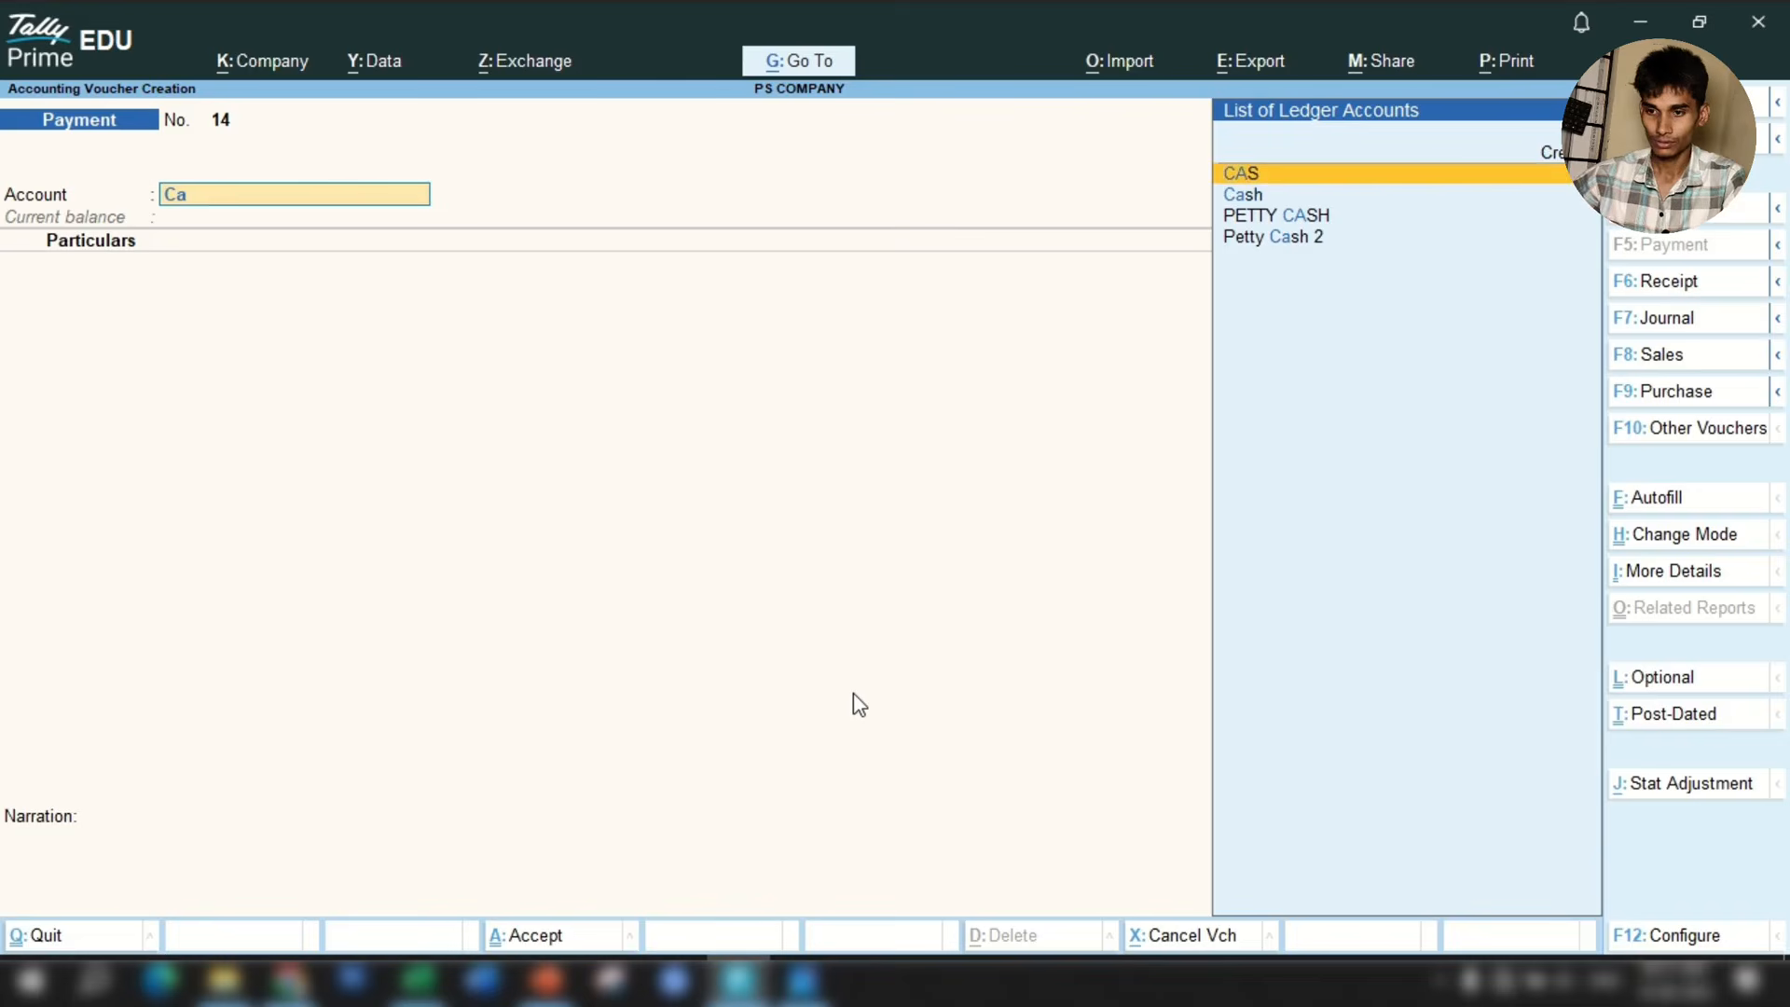
pyautogui.press('Return')
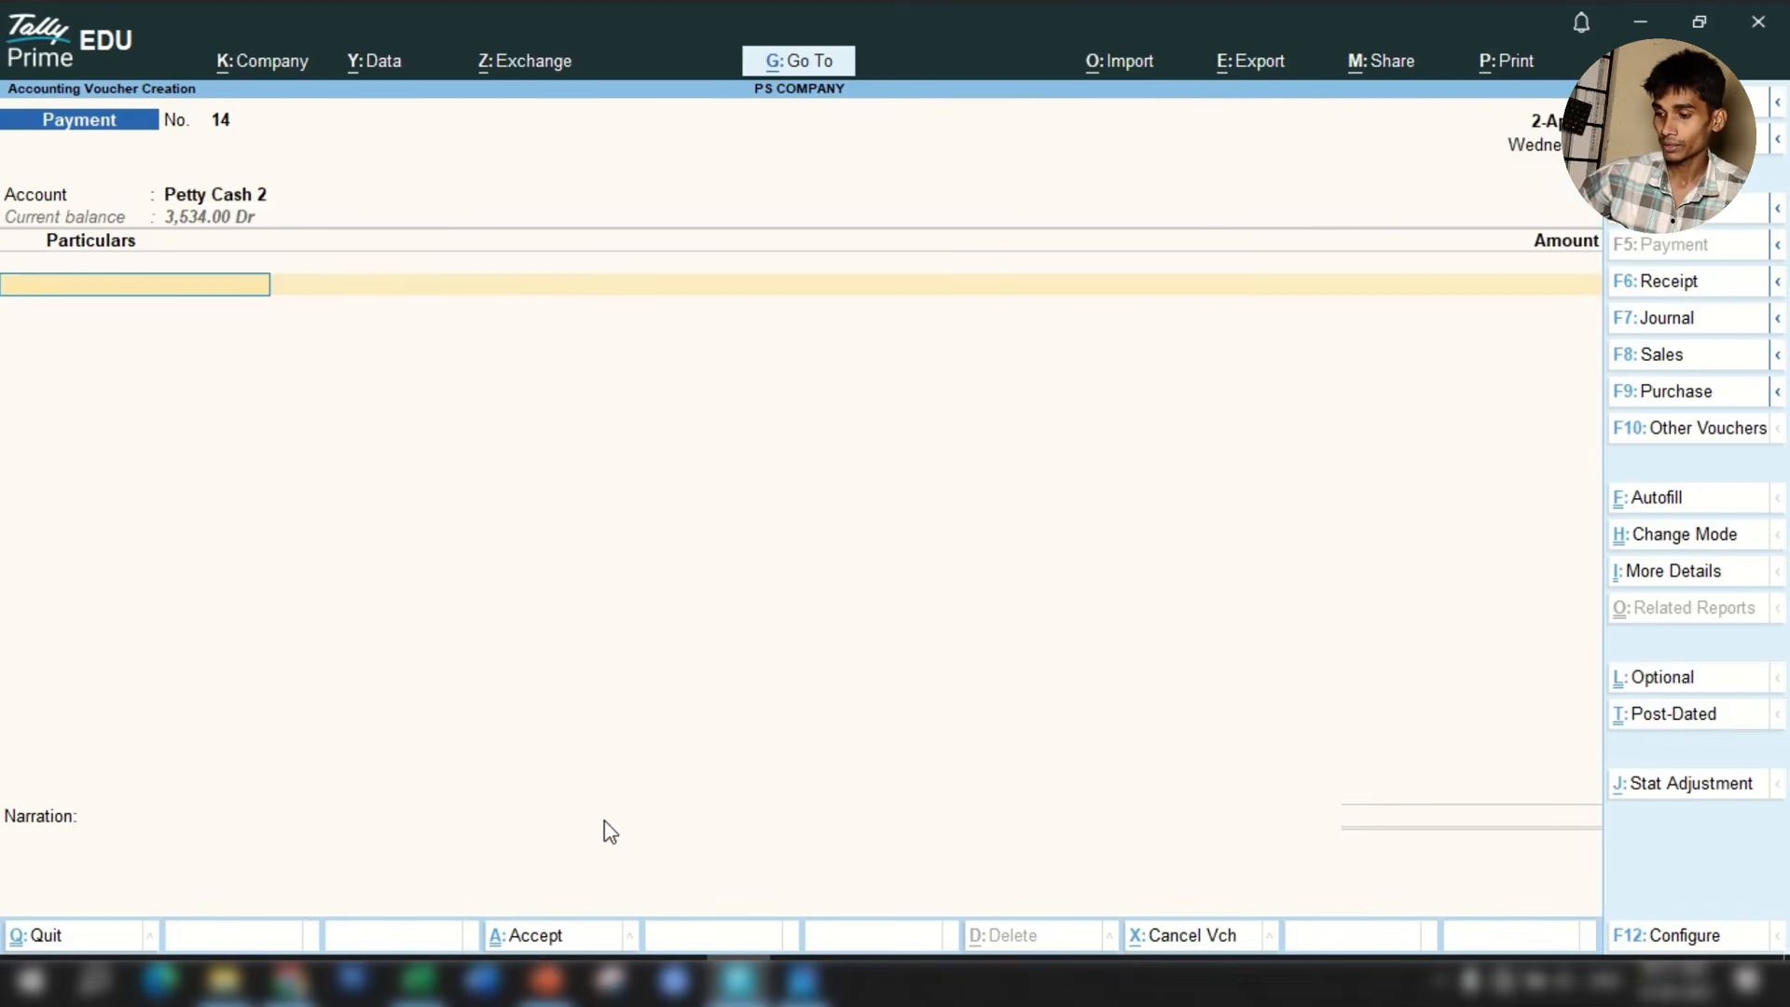
# Add DELIVERY CHARGES as the voucher's particular with an amount of 479, checking the auto rickshaw credit in the Excel sheet.
pyautogui.write('Del')
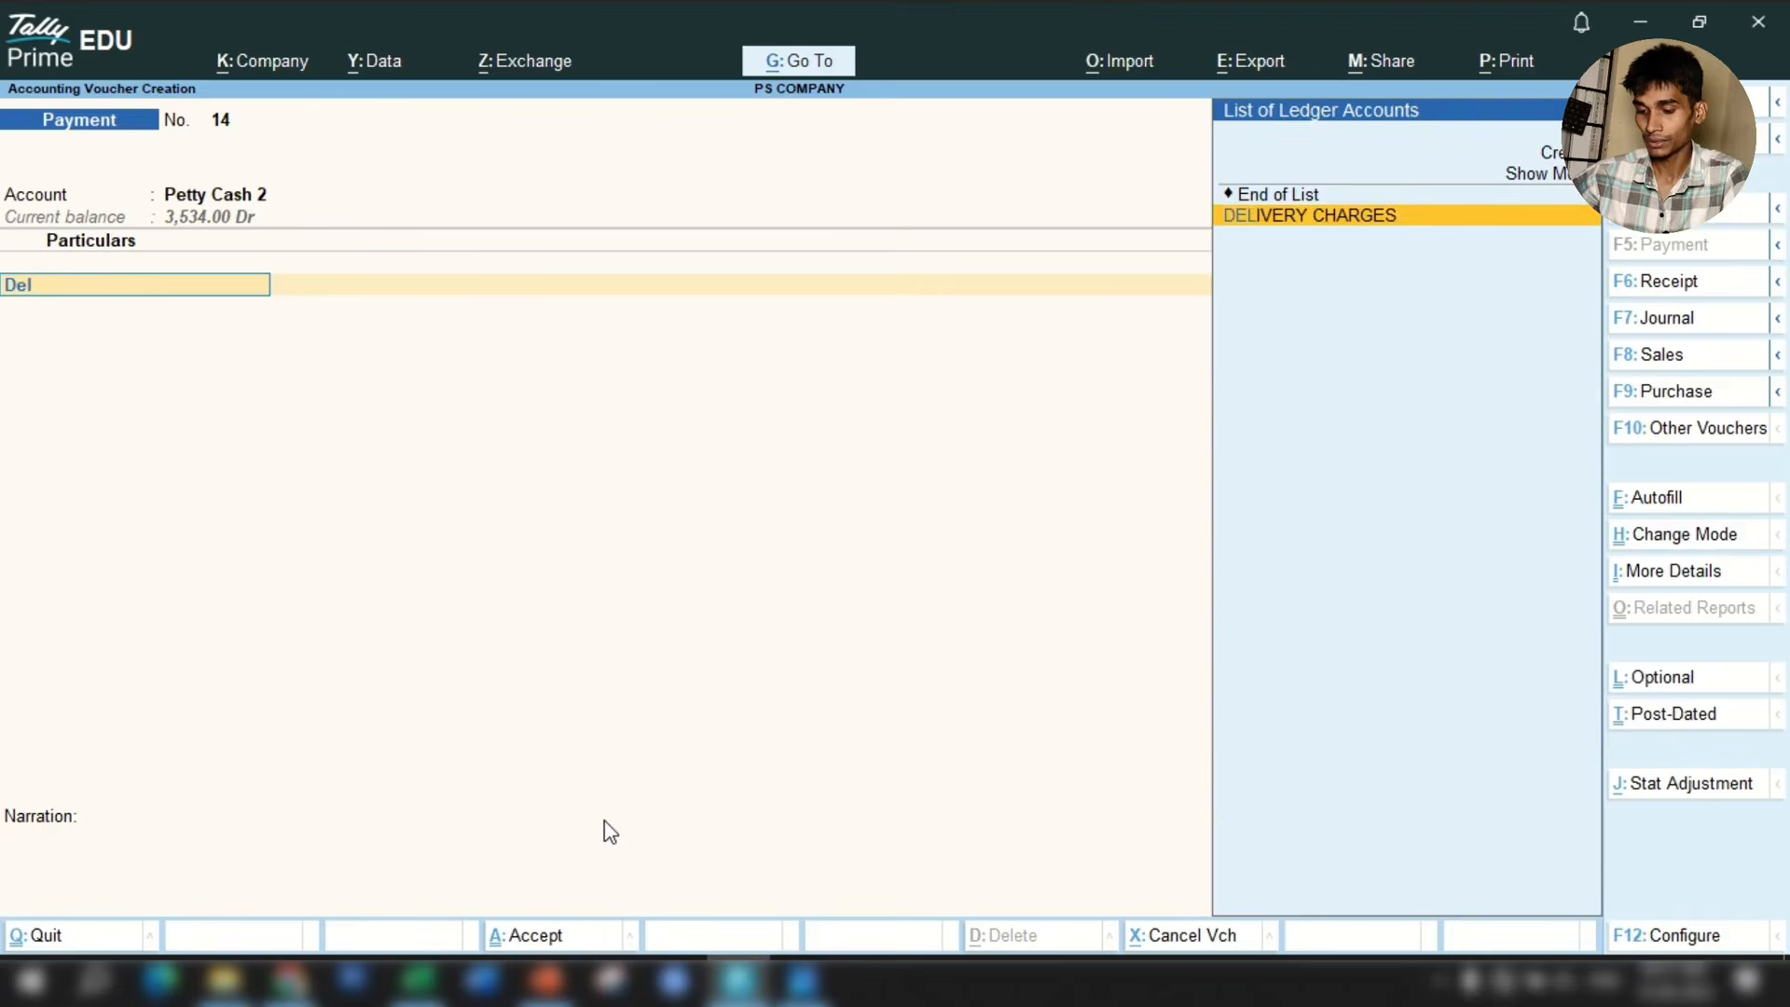
pyautogui.press('Return')
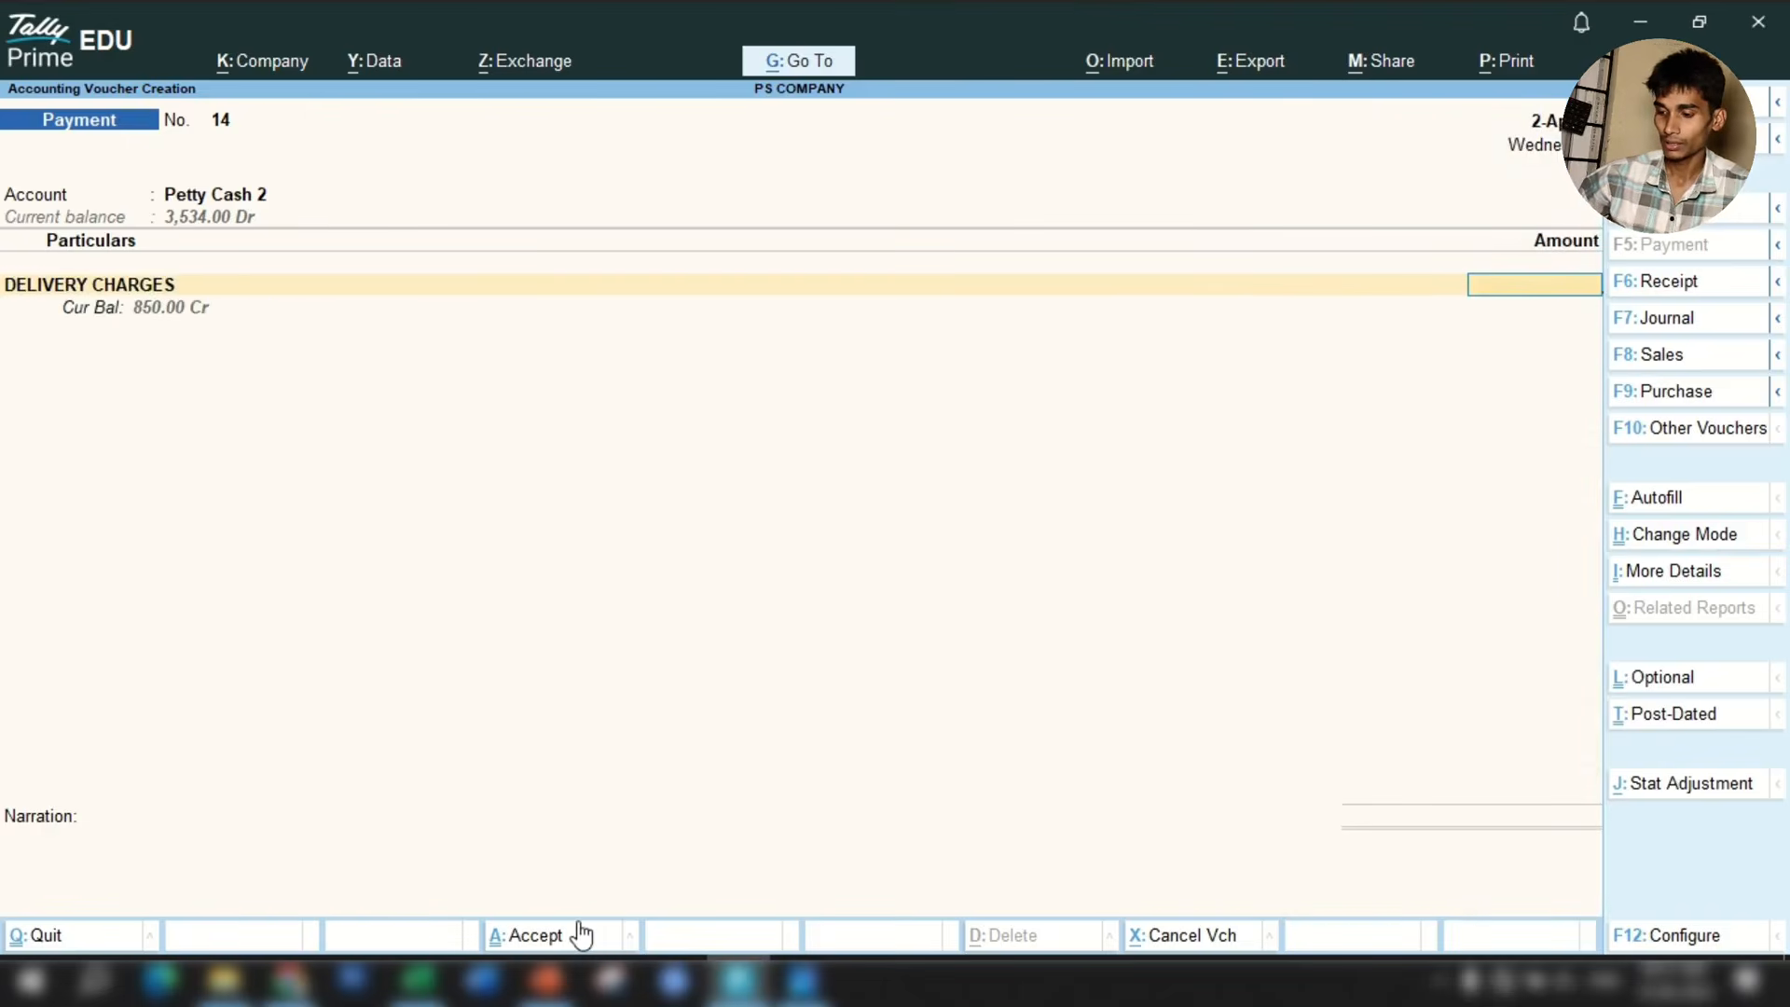
pyautogui.click(419, 978)
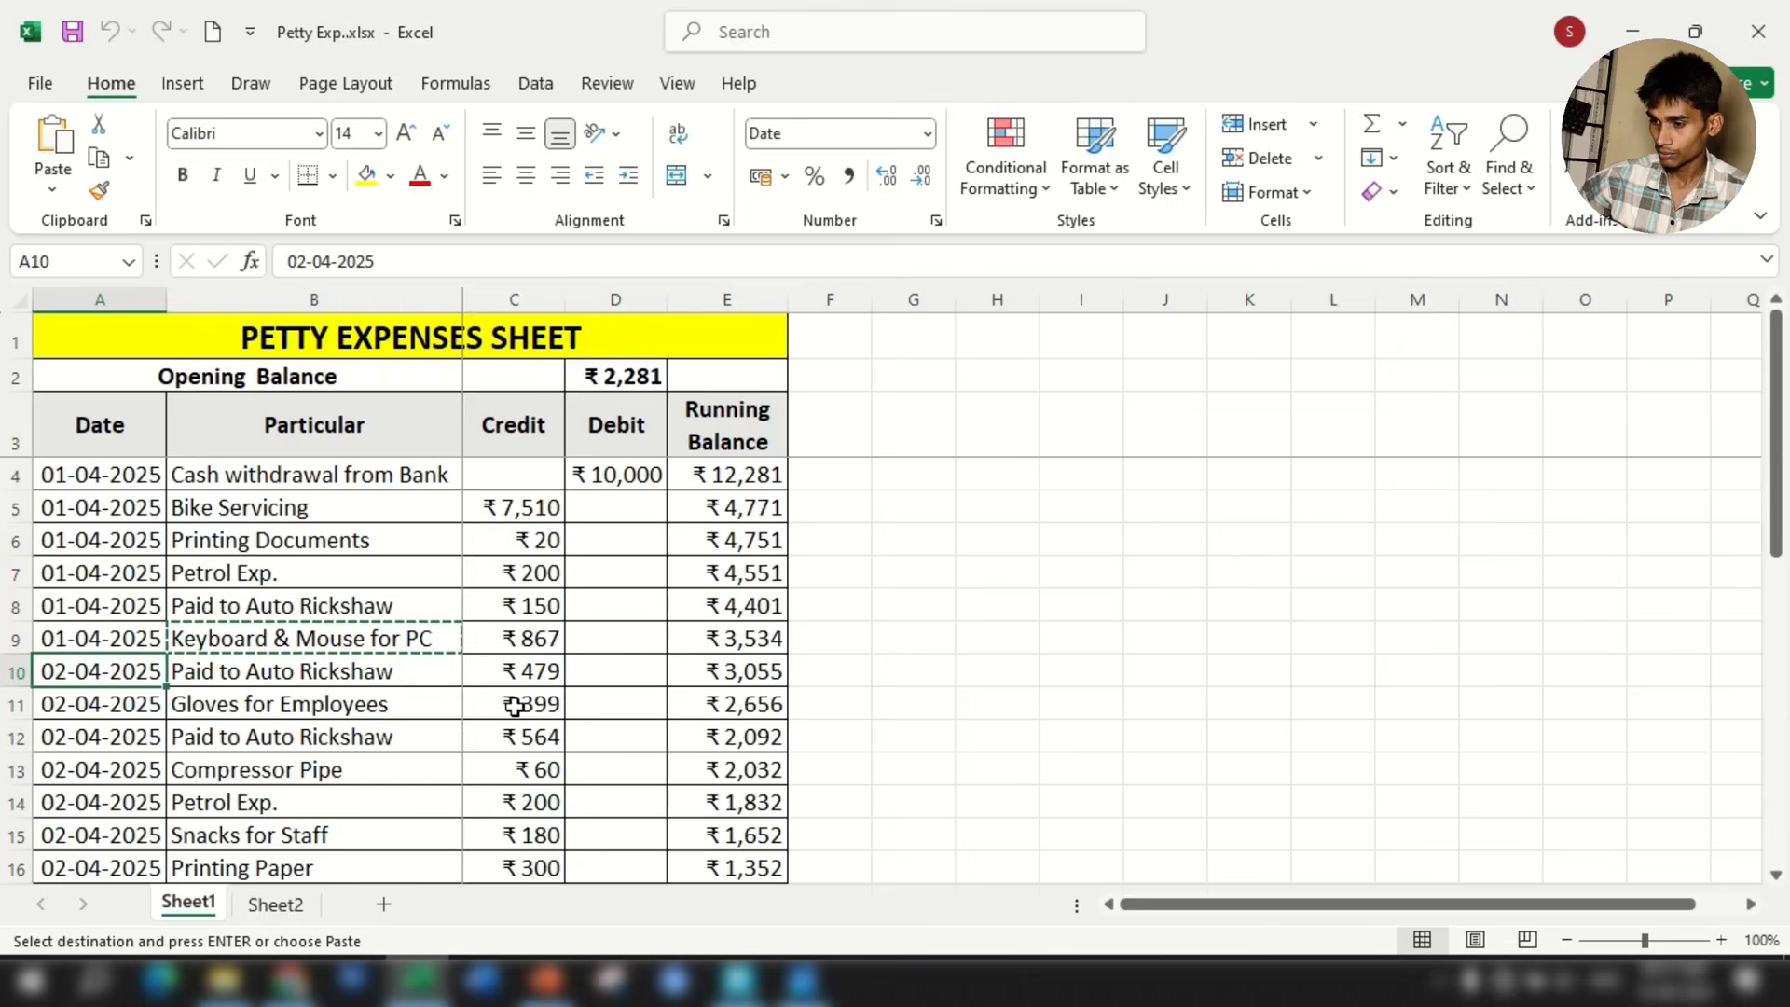
pyautogui.click(737, 978)
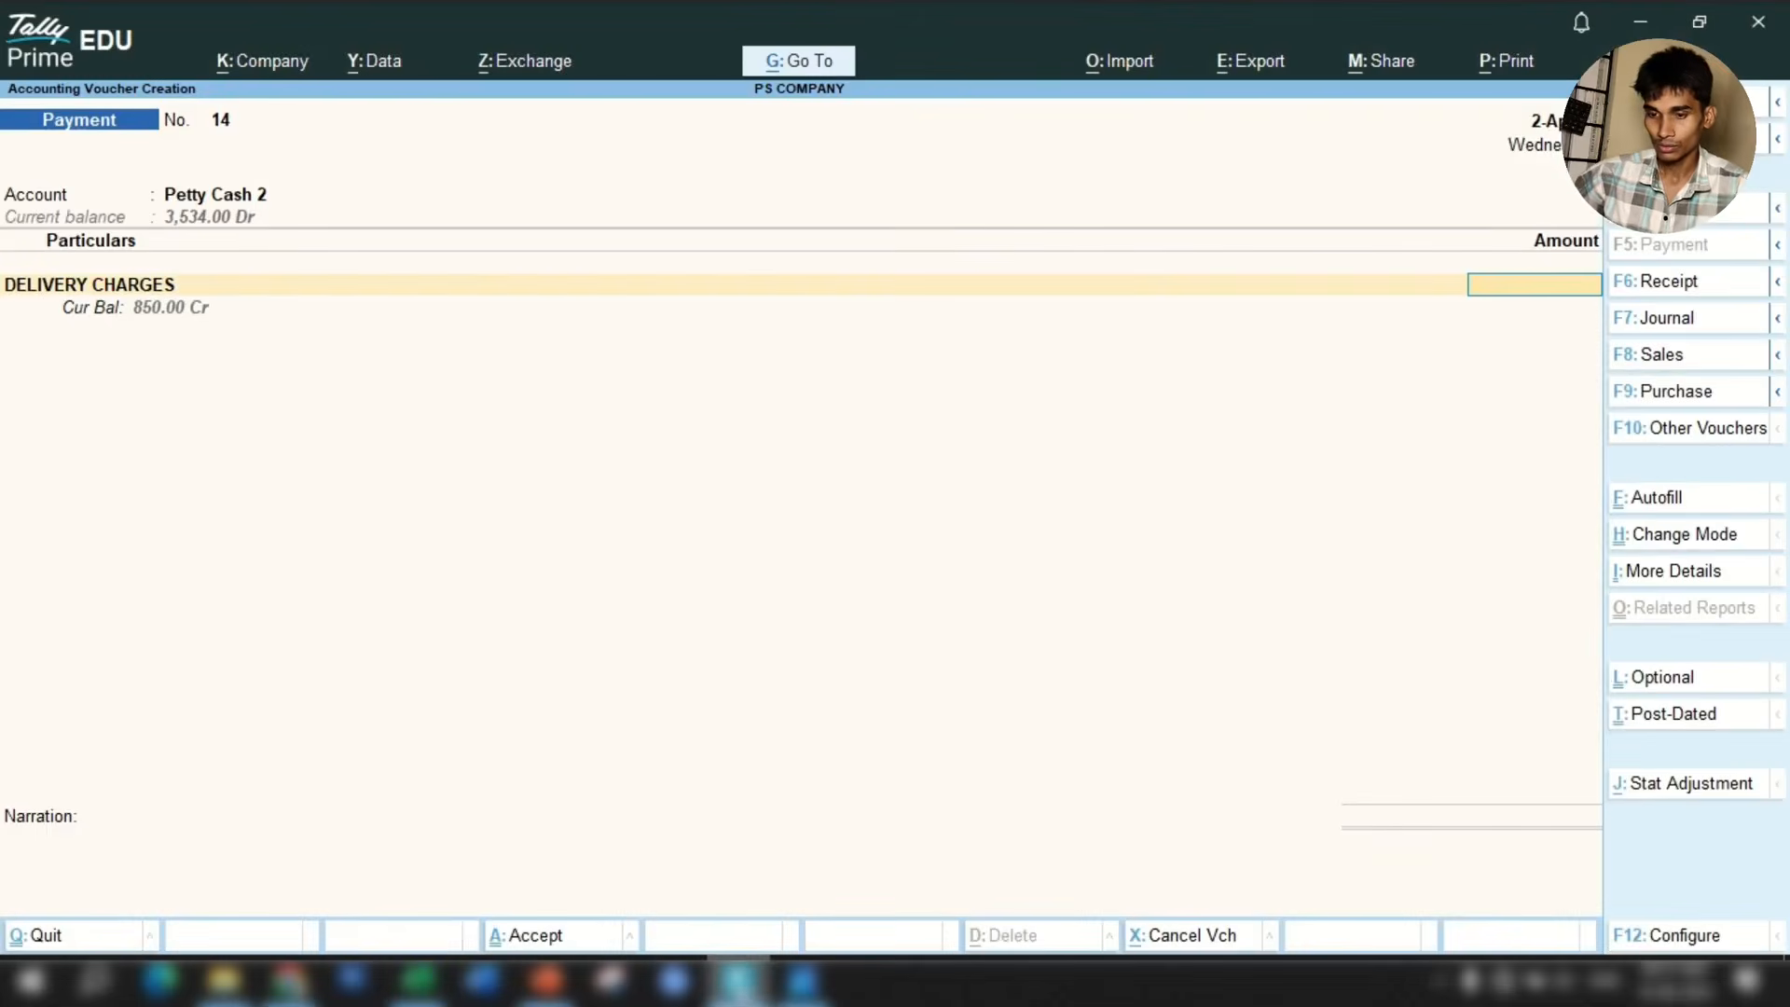
pyautogui.press('Return')
pyautogui.press('Return')
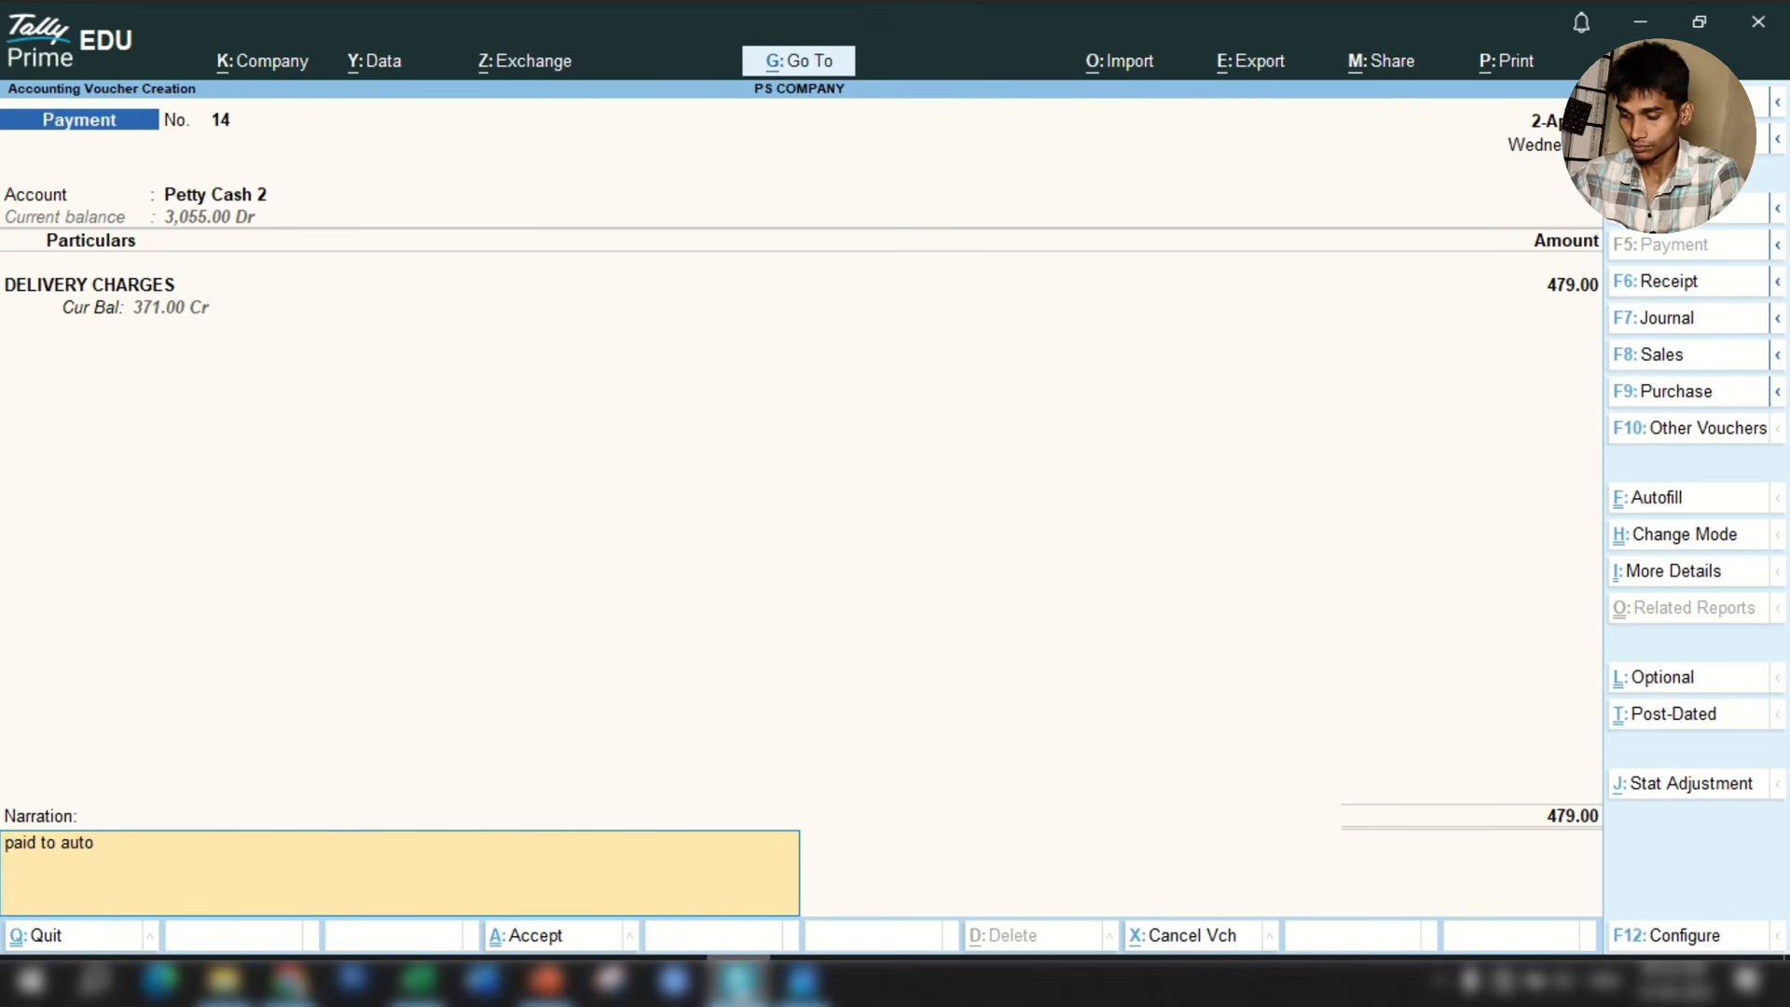
# Add the narration "paid to autorikshaw" to the 479 delivery charges payment voucher and save it.
pyautogui.write('paid to autorikshaw')
pyautogui.press('Return')
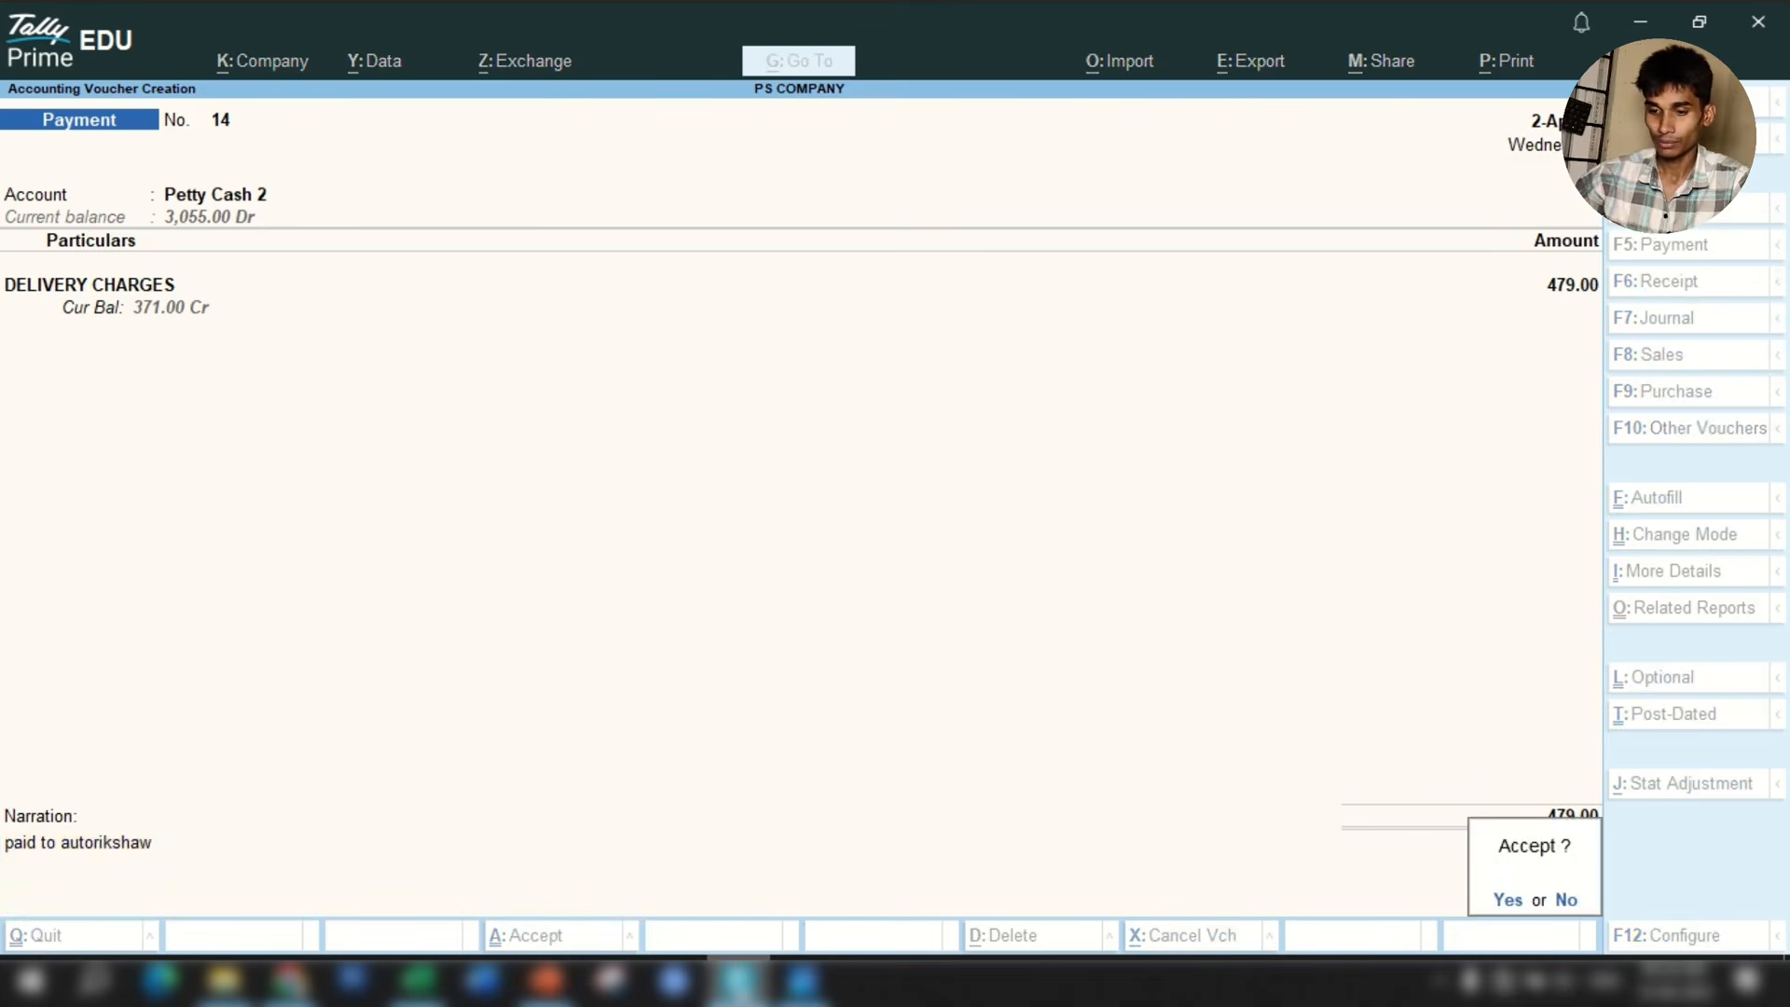
pyautogui.press('Return')
# Check the Gloves for Employees entry in Excel, and choose Petty Cash 2 as the account of the new TallyPrime payment voucher.
pyautogui.click(419, 979)
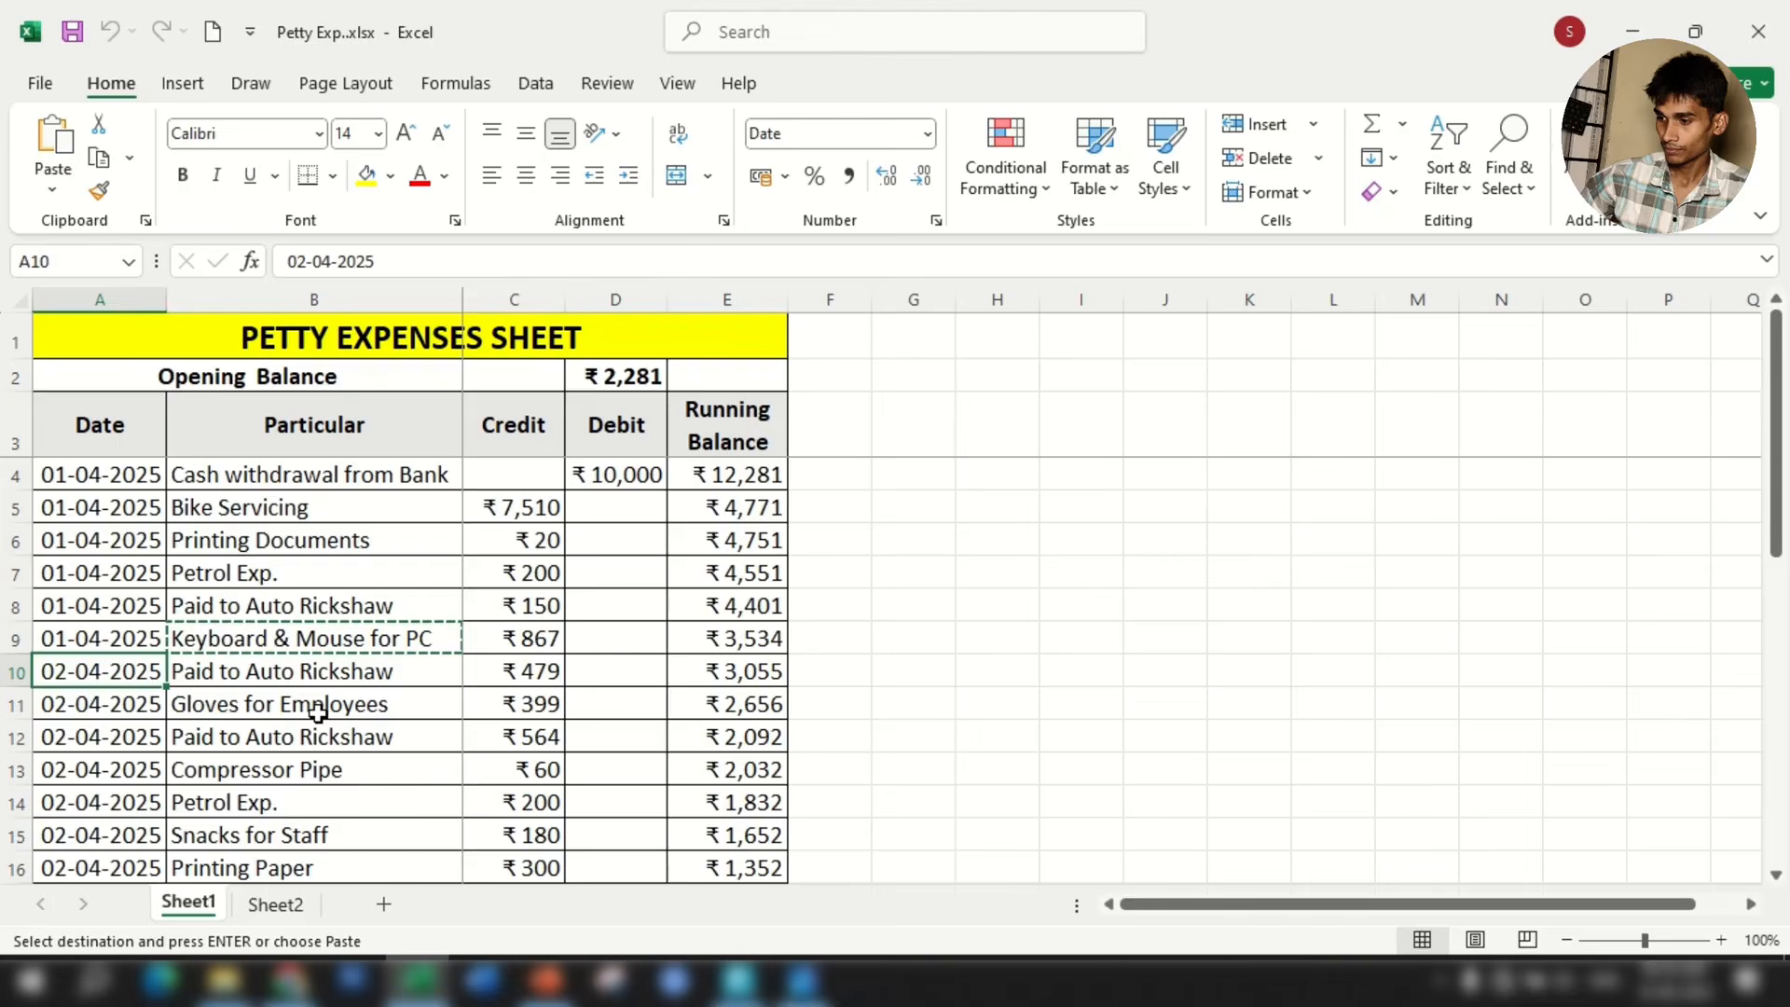
pyautogui.click(287, 675)
pyautogui.click(352, 703)
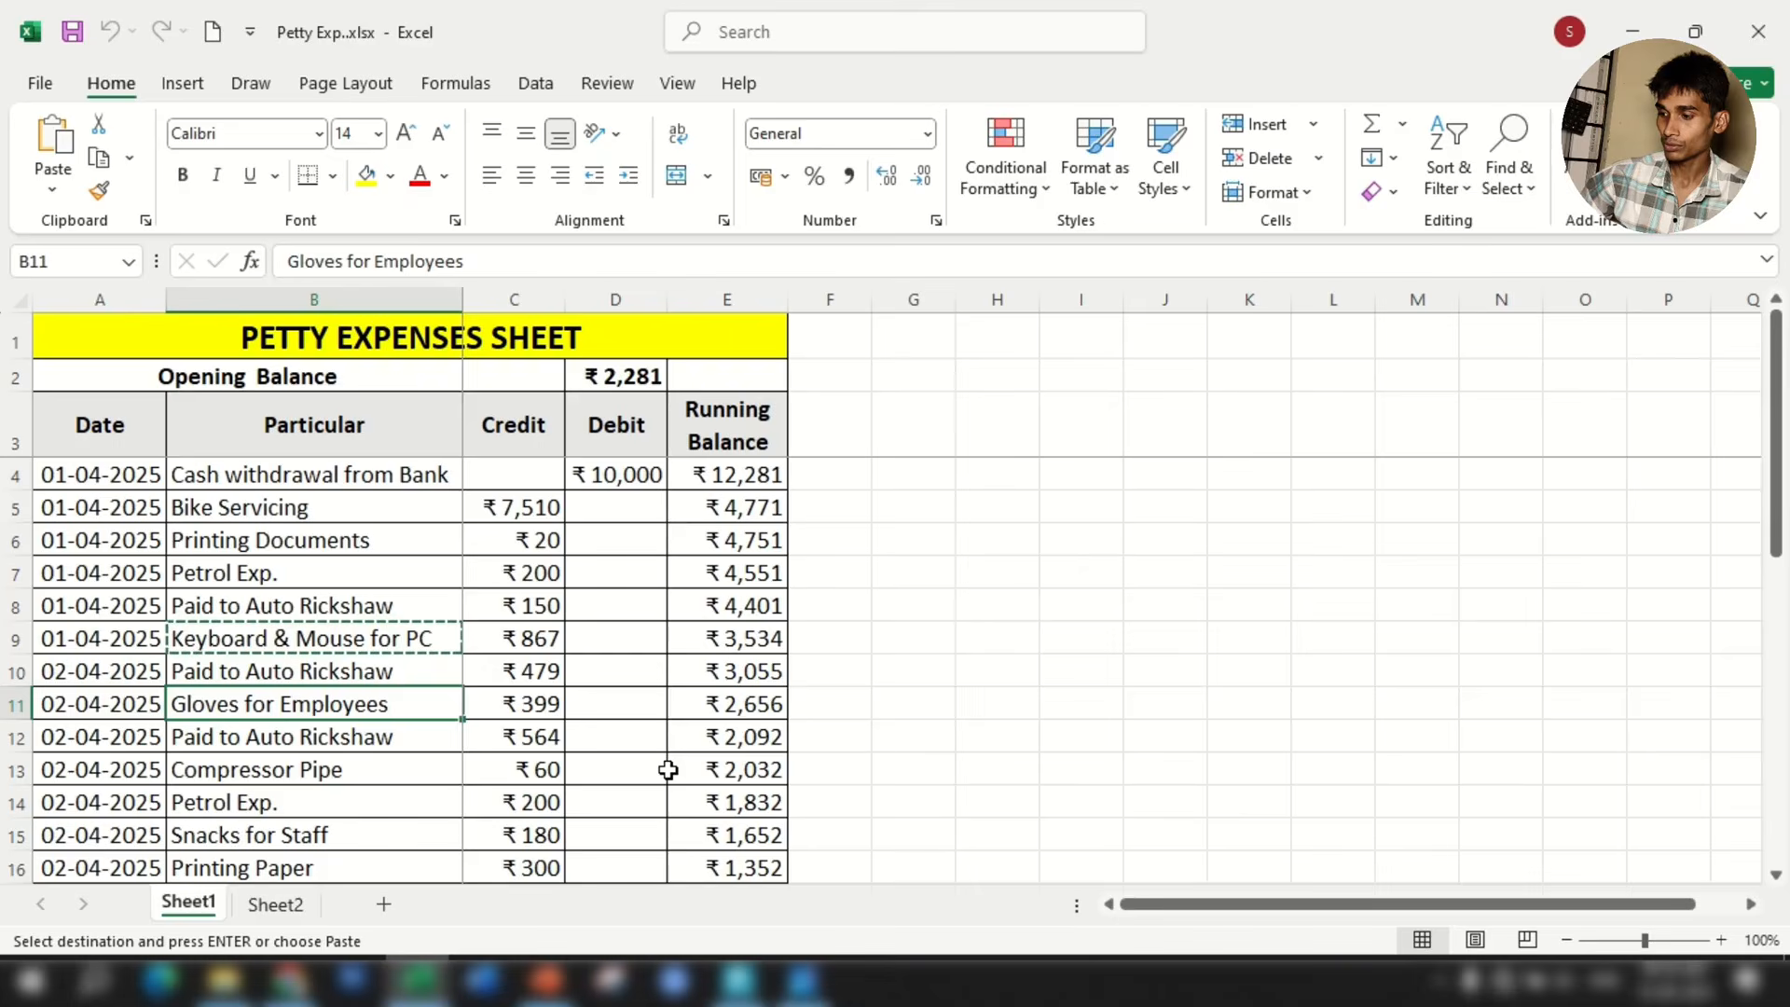
pyautogui.click(736, 979)
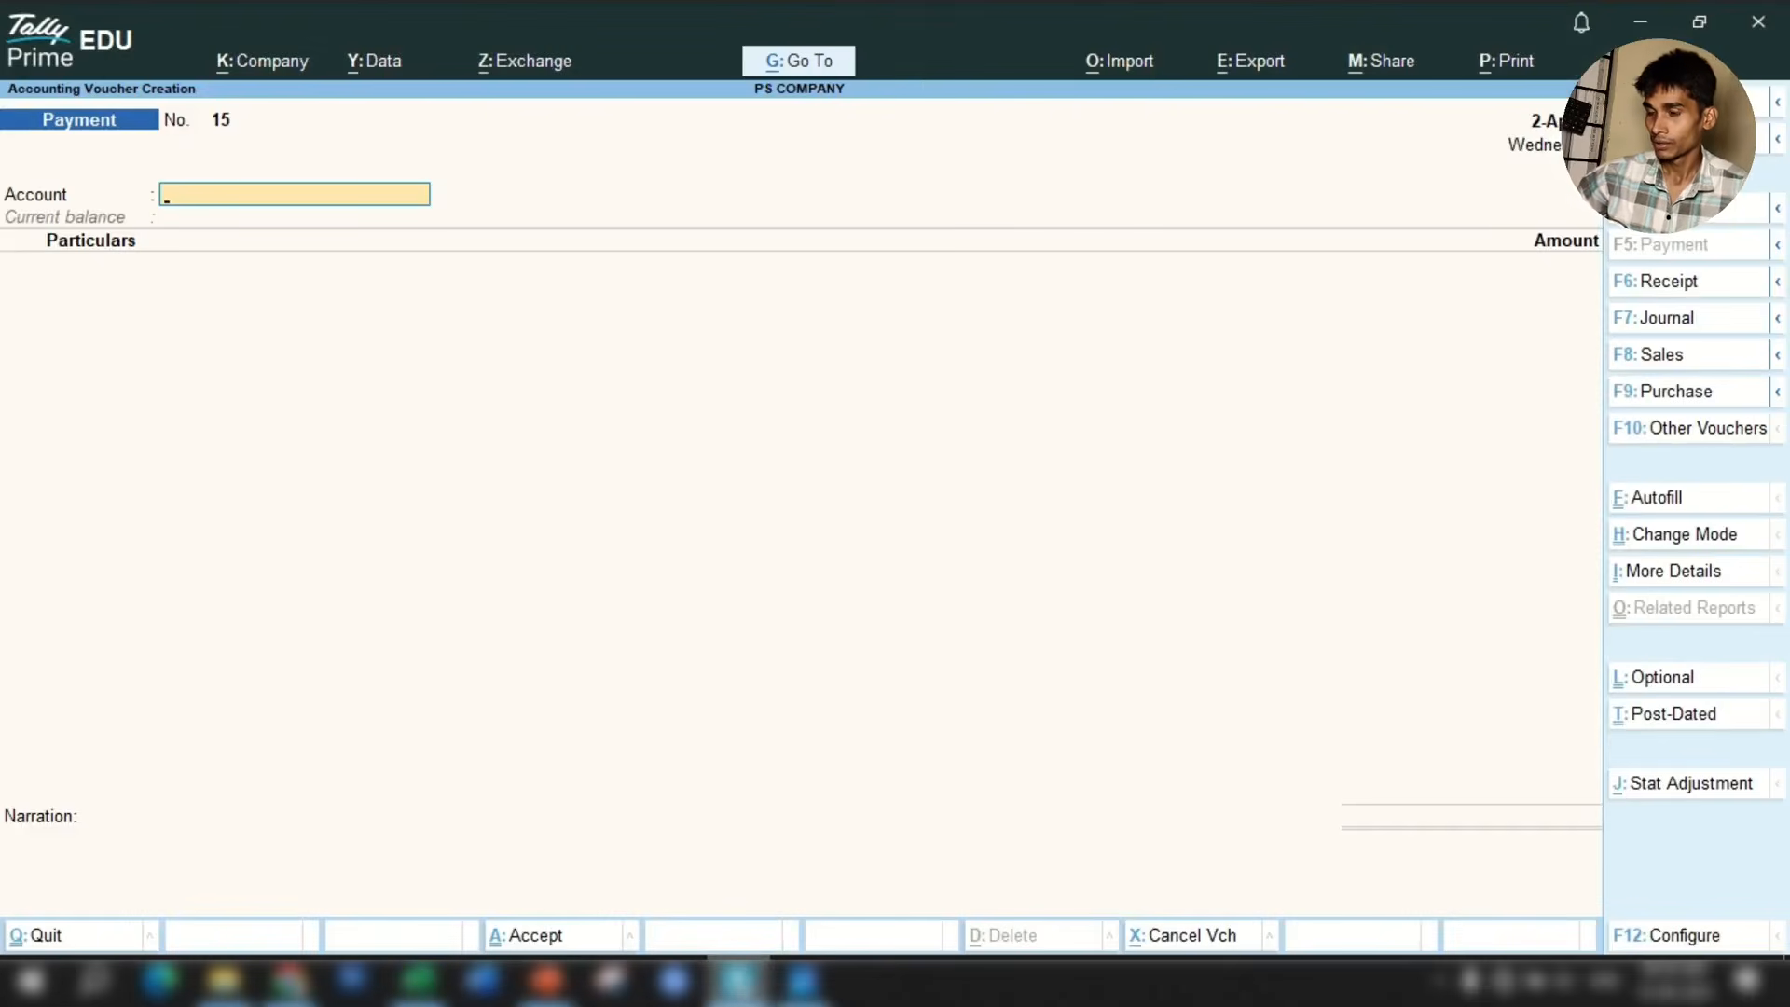
pyautogui.write('As')
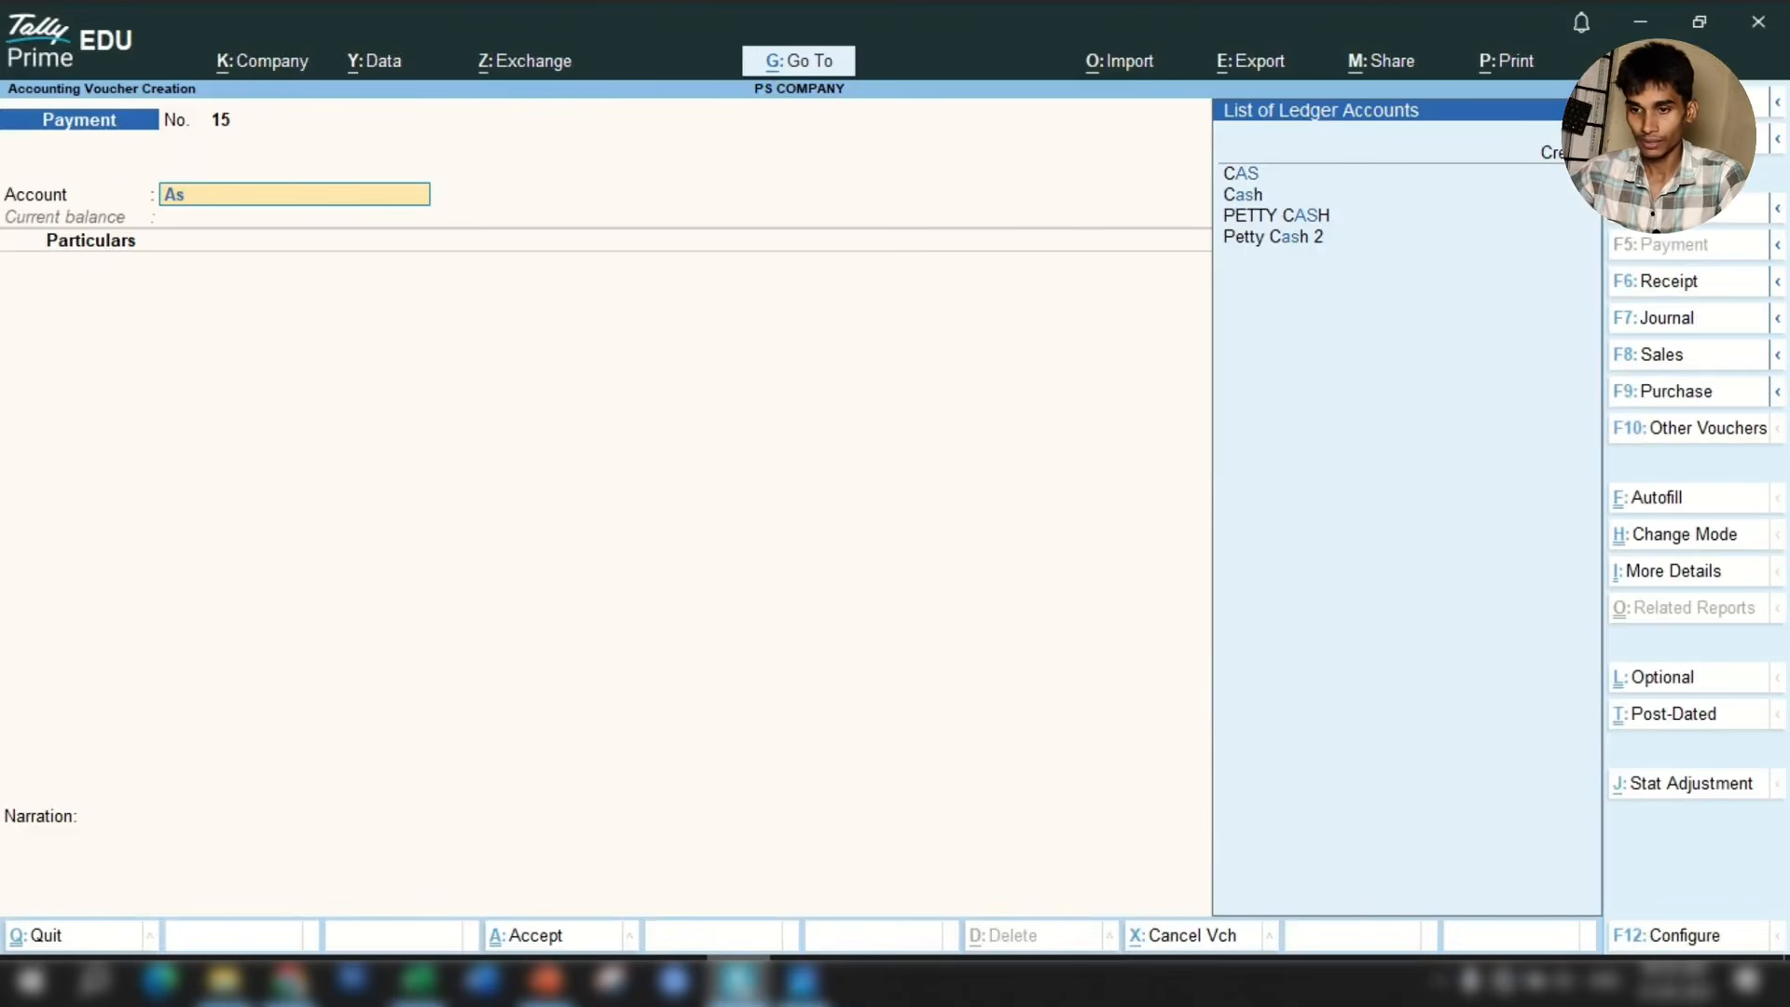
pyautogui.press('Down')
pyautogui.press('Down')
pyautogui.press('Down')
pyautogui.press('Return')
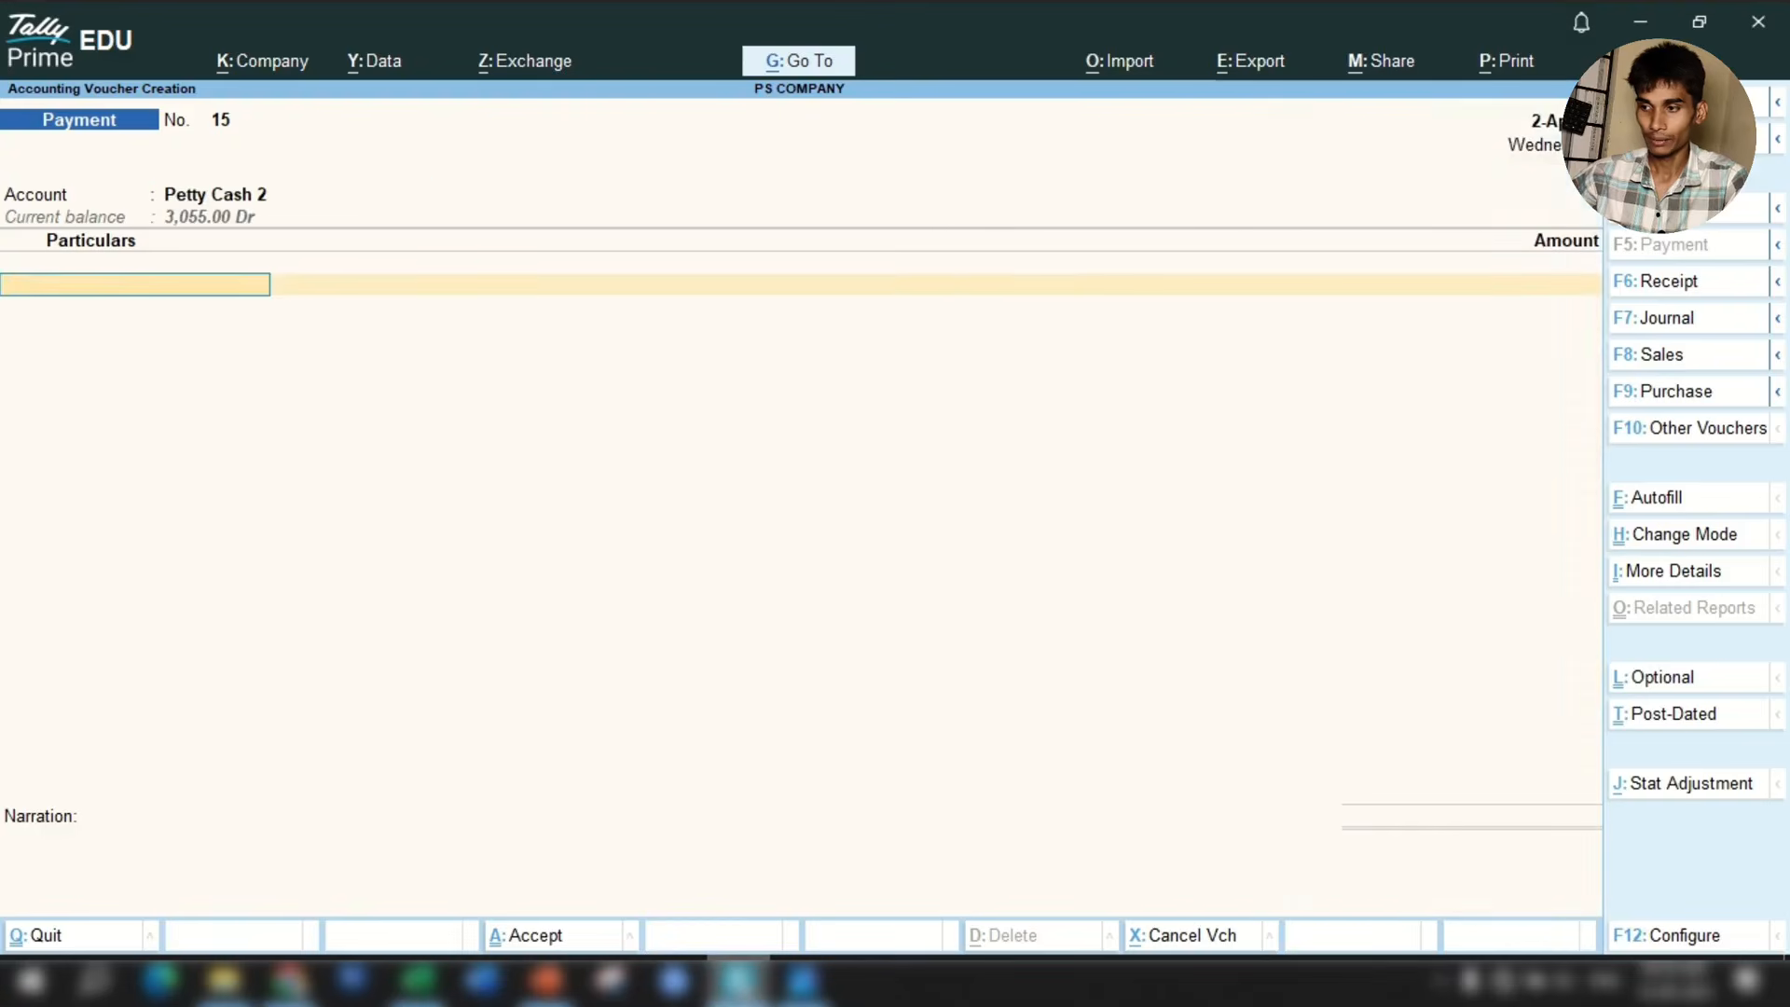
# Add Repair & Maintanance as the voucher's particular with an amount of 399.
pyautogui.write('Rep')
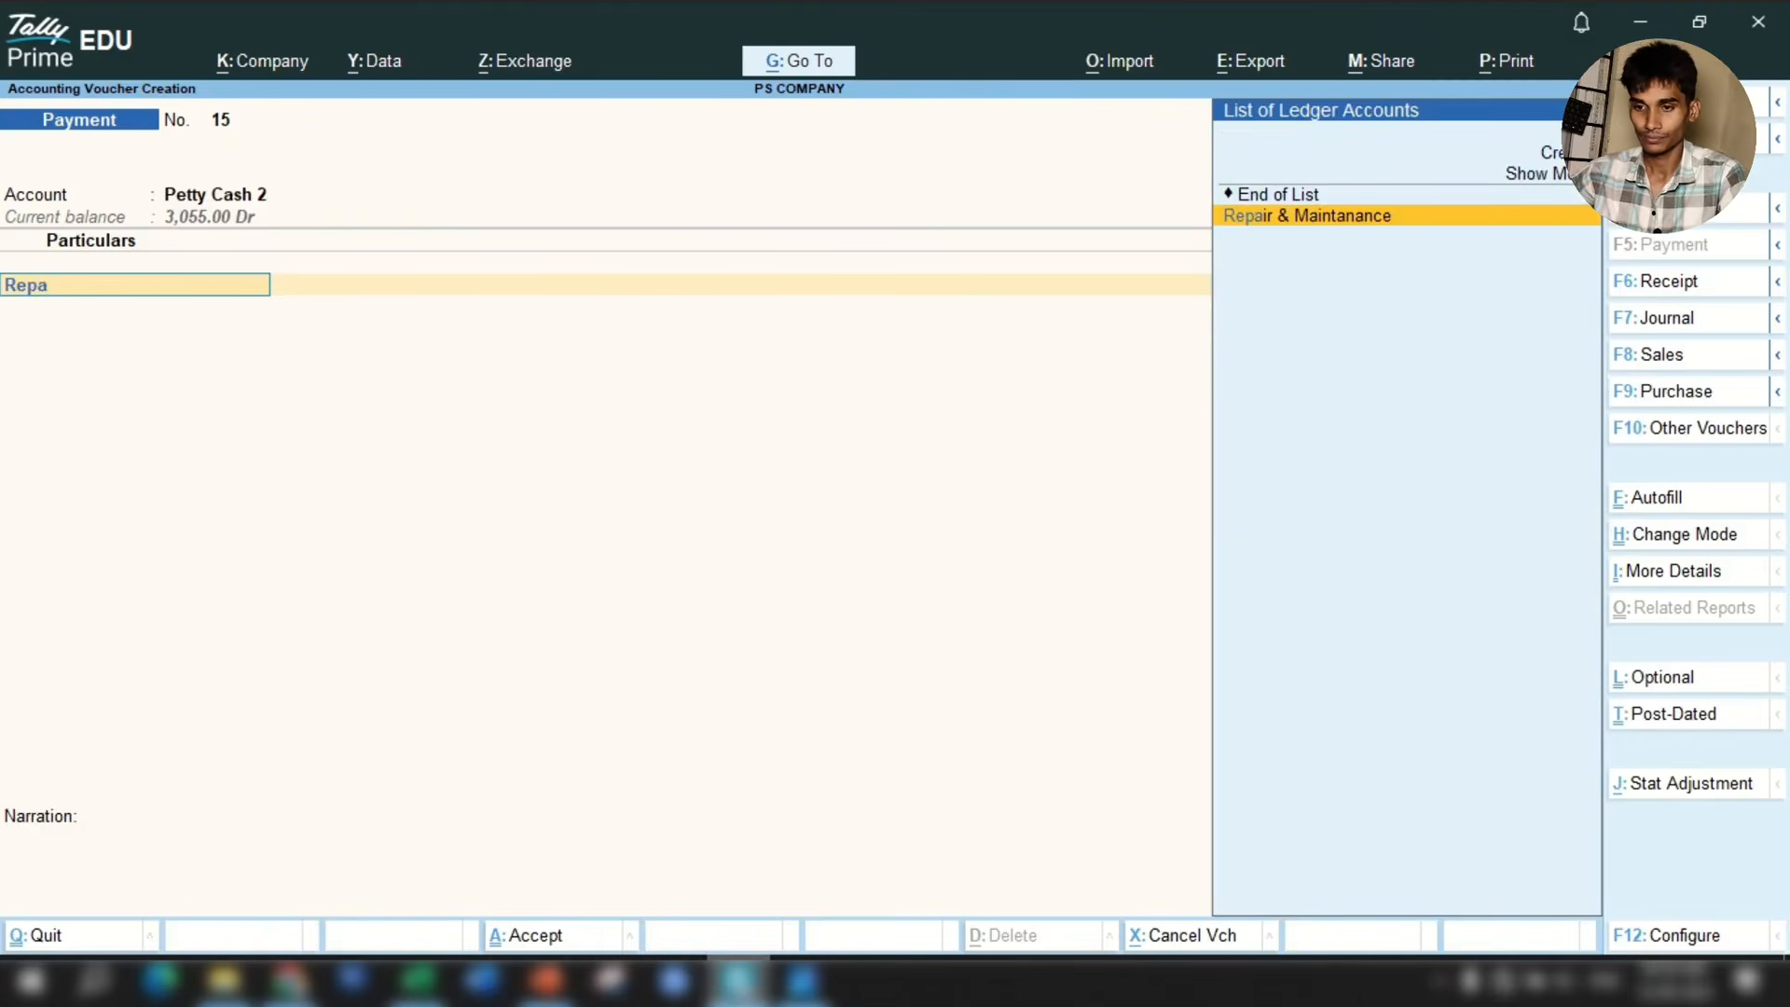
pyautogui.write('a')
pyautogui.press('Return')
pyautogui.press('Return')
# Enter the narration "gloves for employyes" for the Repair & Maintanance payment and save the voucher.
pyautogui.press('Return')
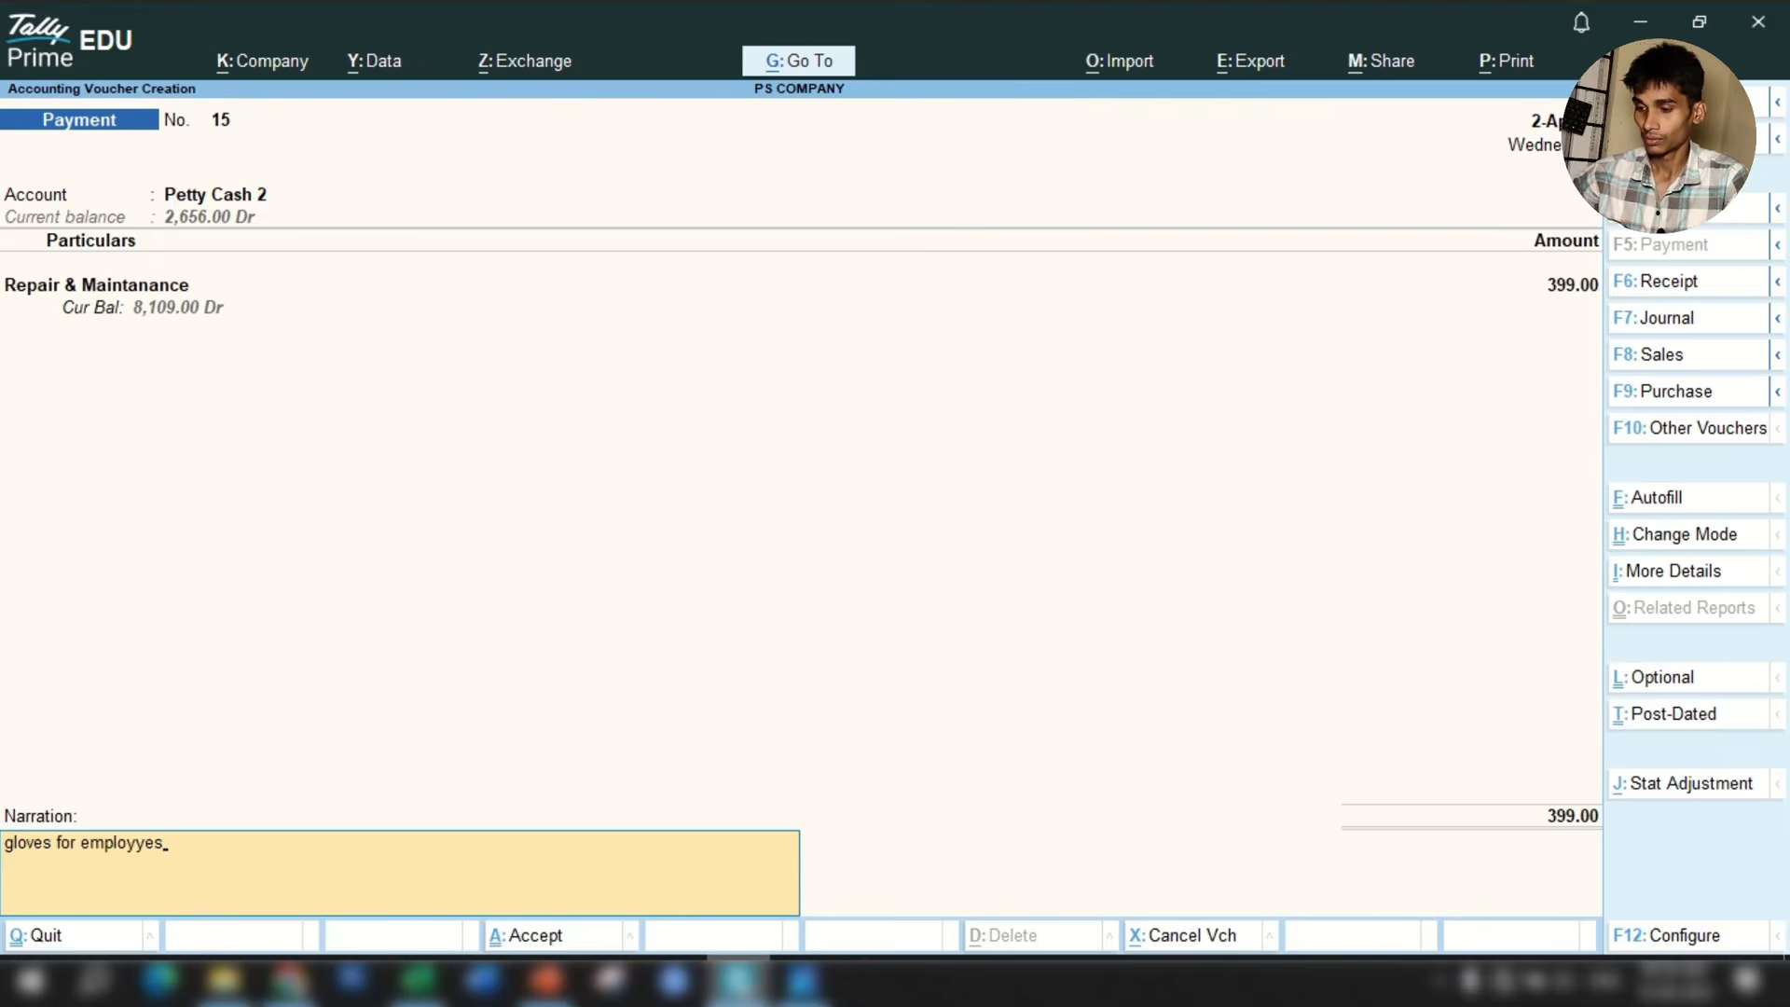
pyautogui.press('Return')
pyautogui.press('Return')
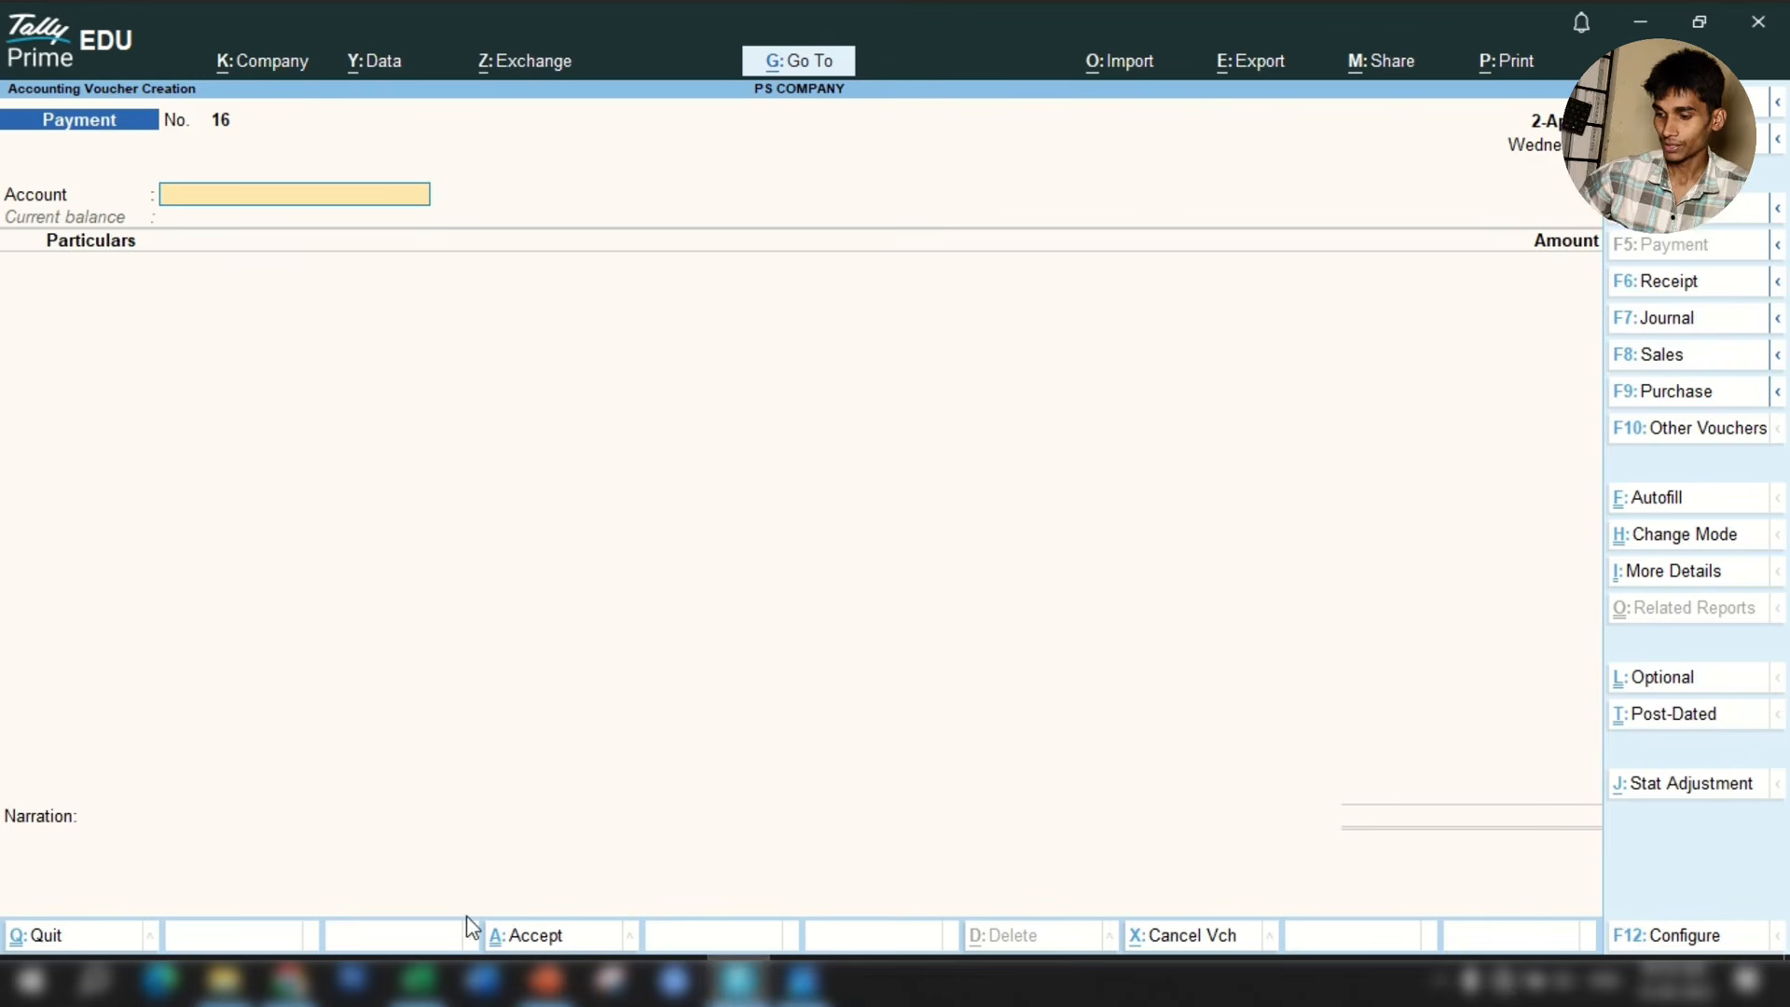
# Check the second 02-04-2025 Paid to Auto Rickshaw entry in Excel, and set the new TallyPrime payment voucher's account to Petty Cash 2.
pyautogui.click(419, 979)
pyautogui.click(396, 743)
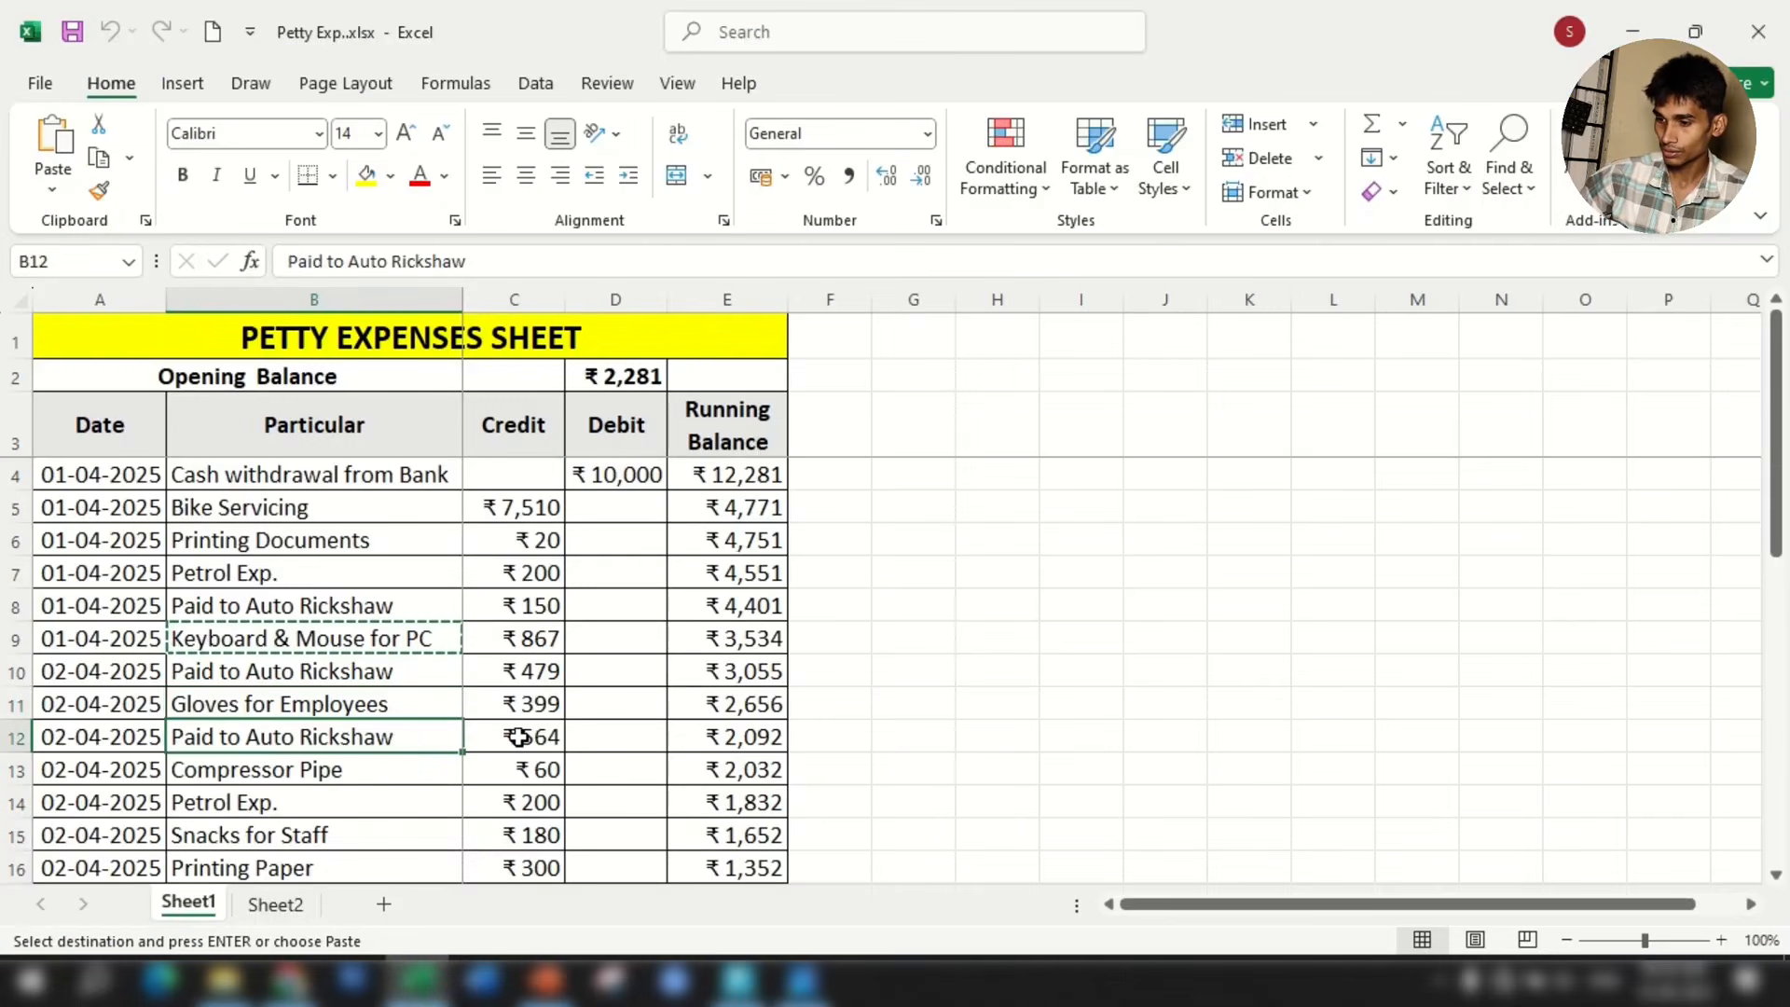
pyautogui.scroll(-2, 520, 738)
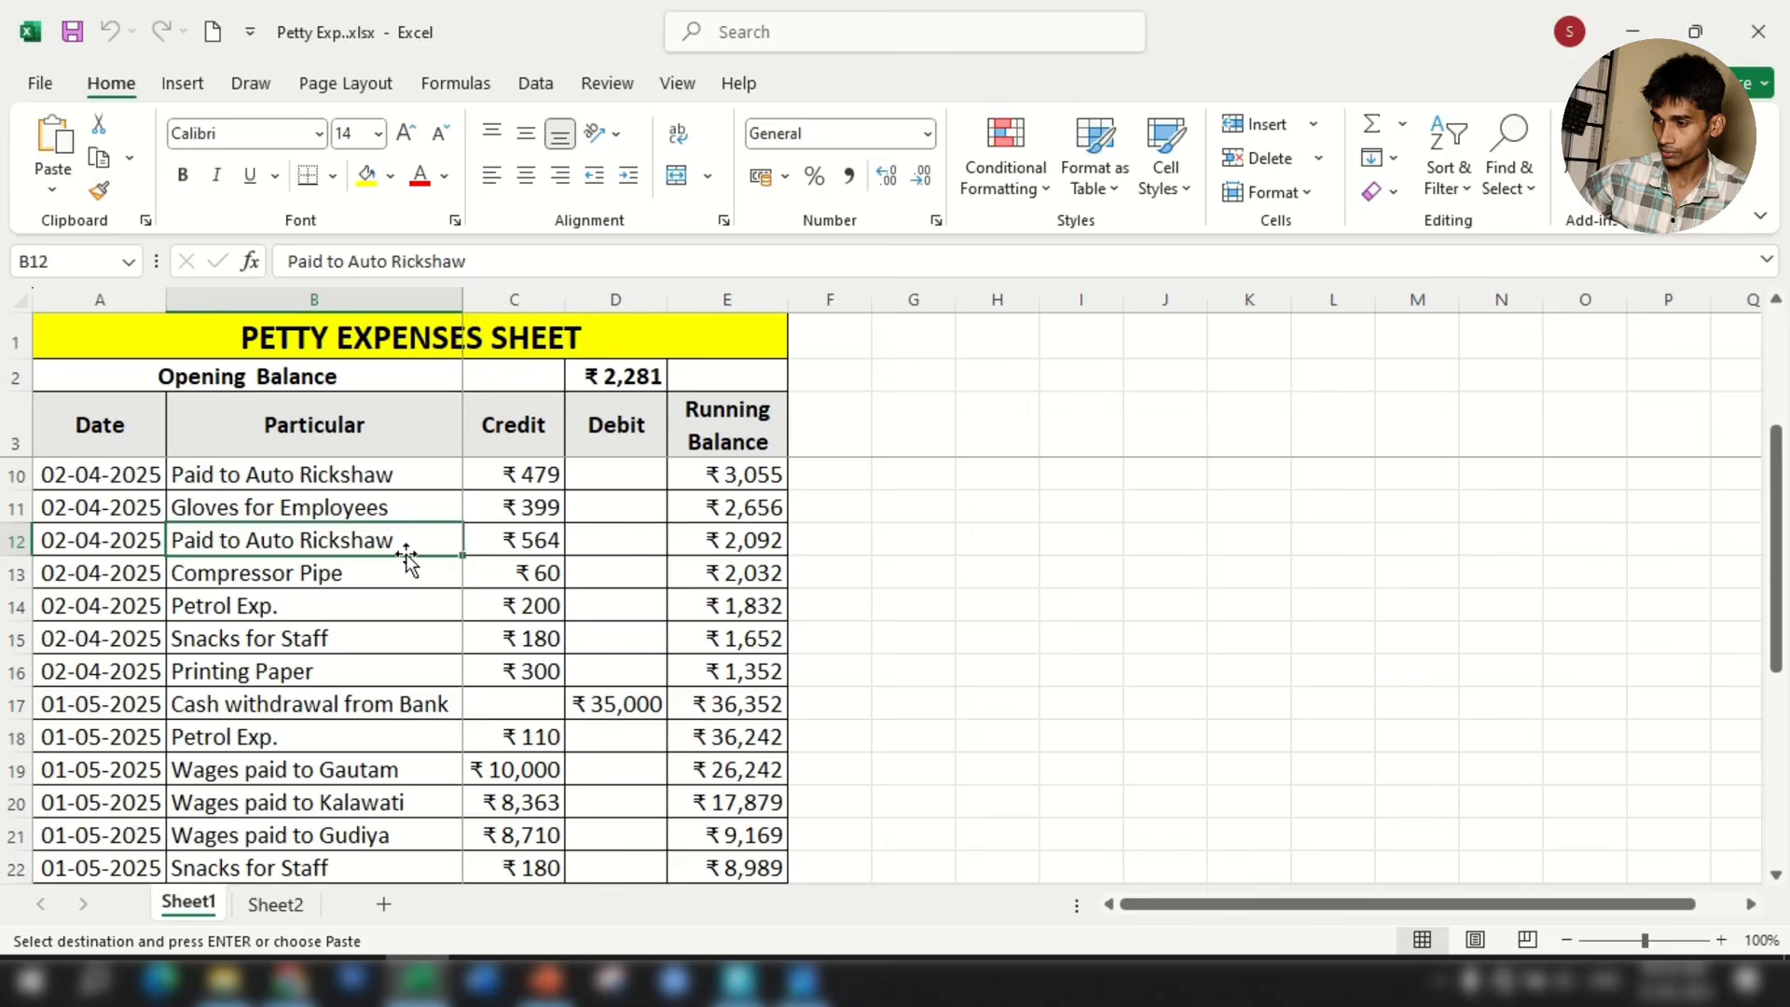
pyautogui.click(534, 539)
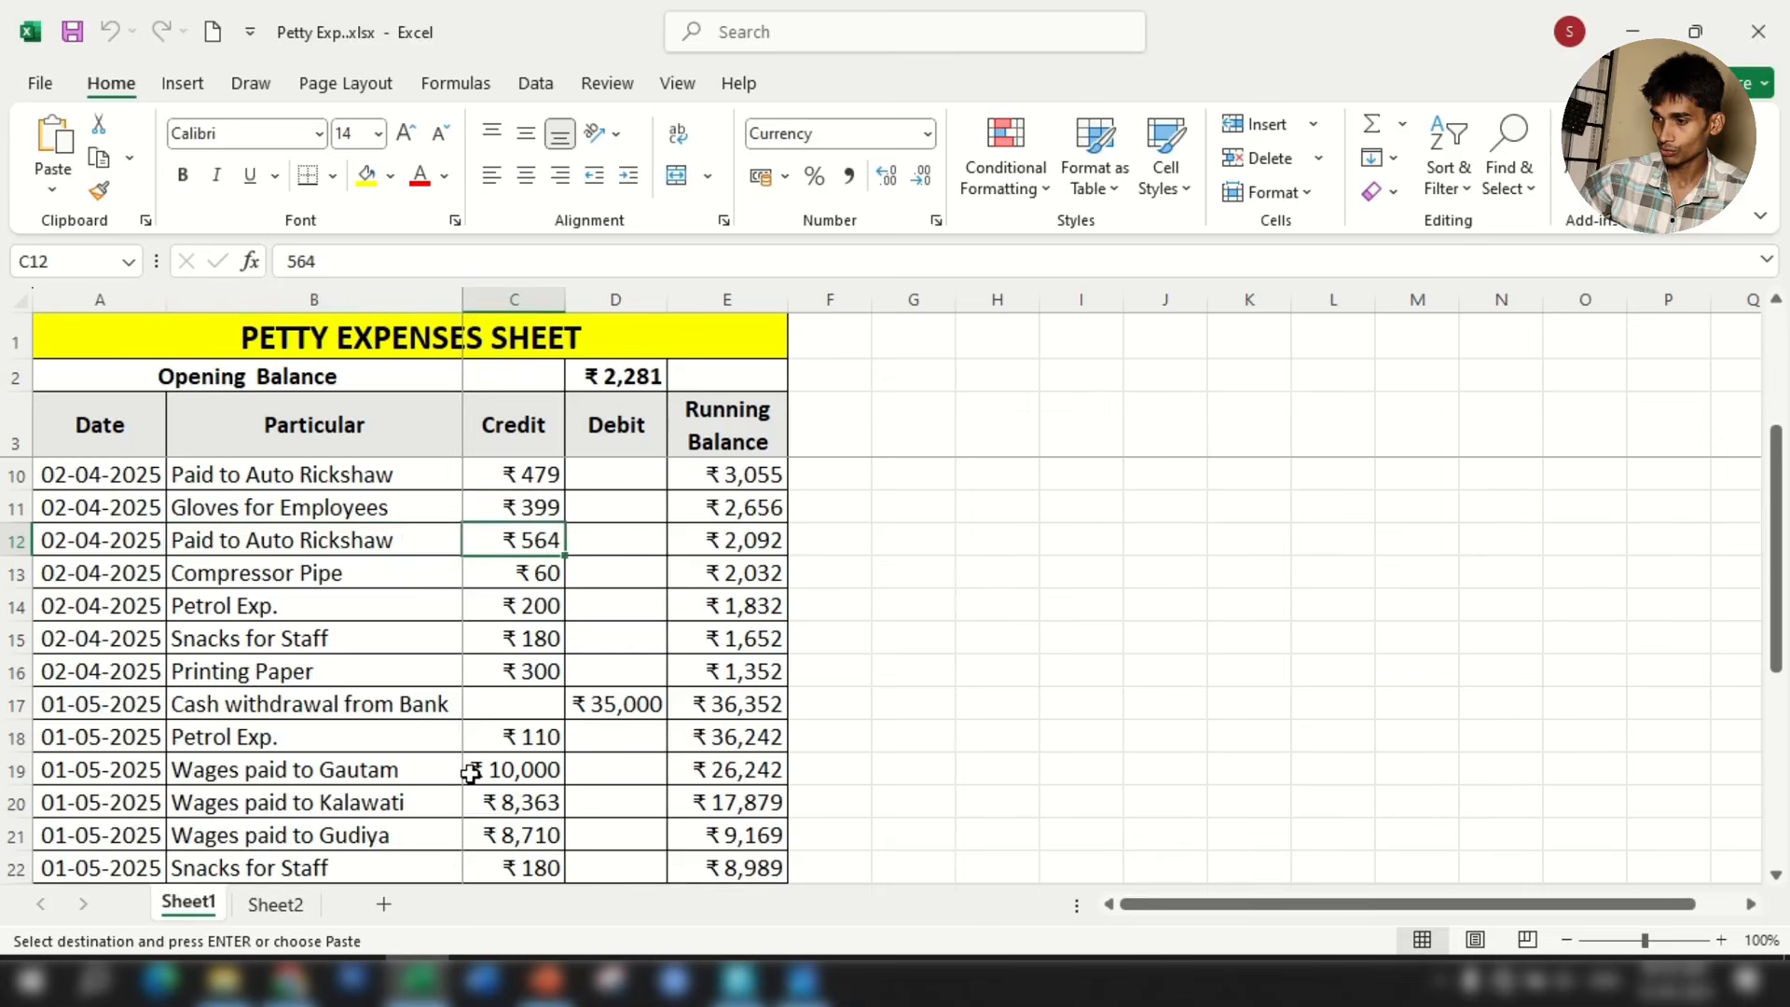
pyautogui.click(736, 979)
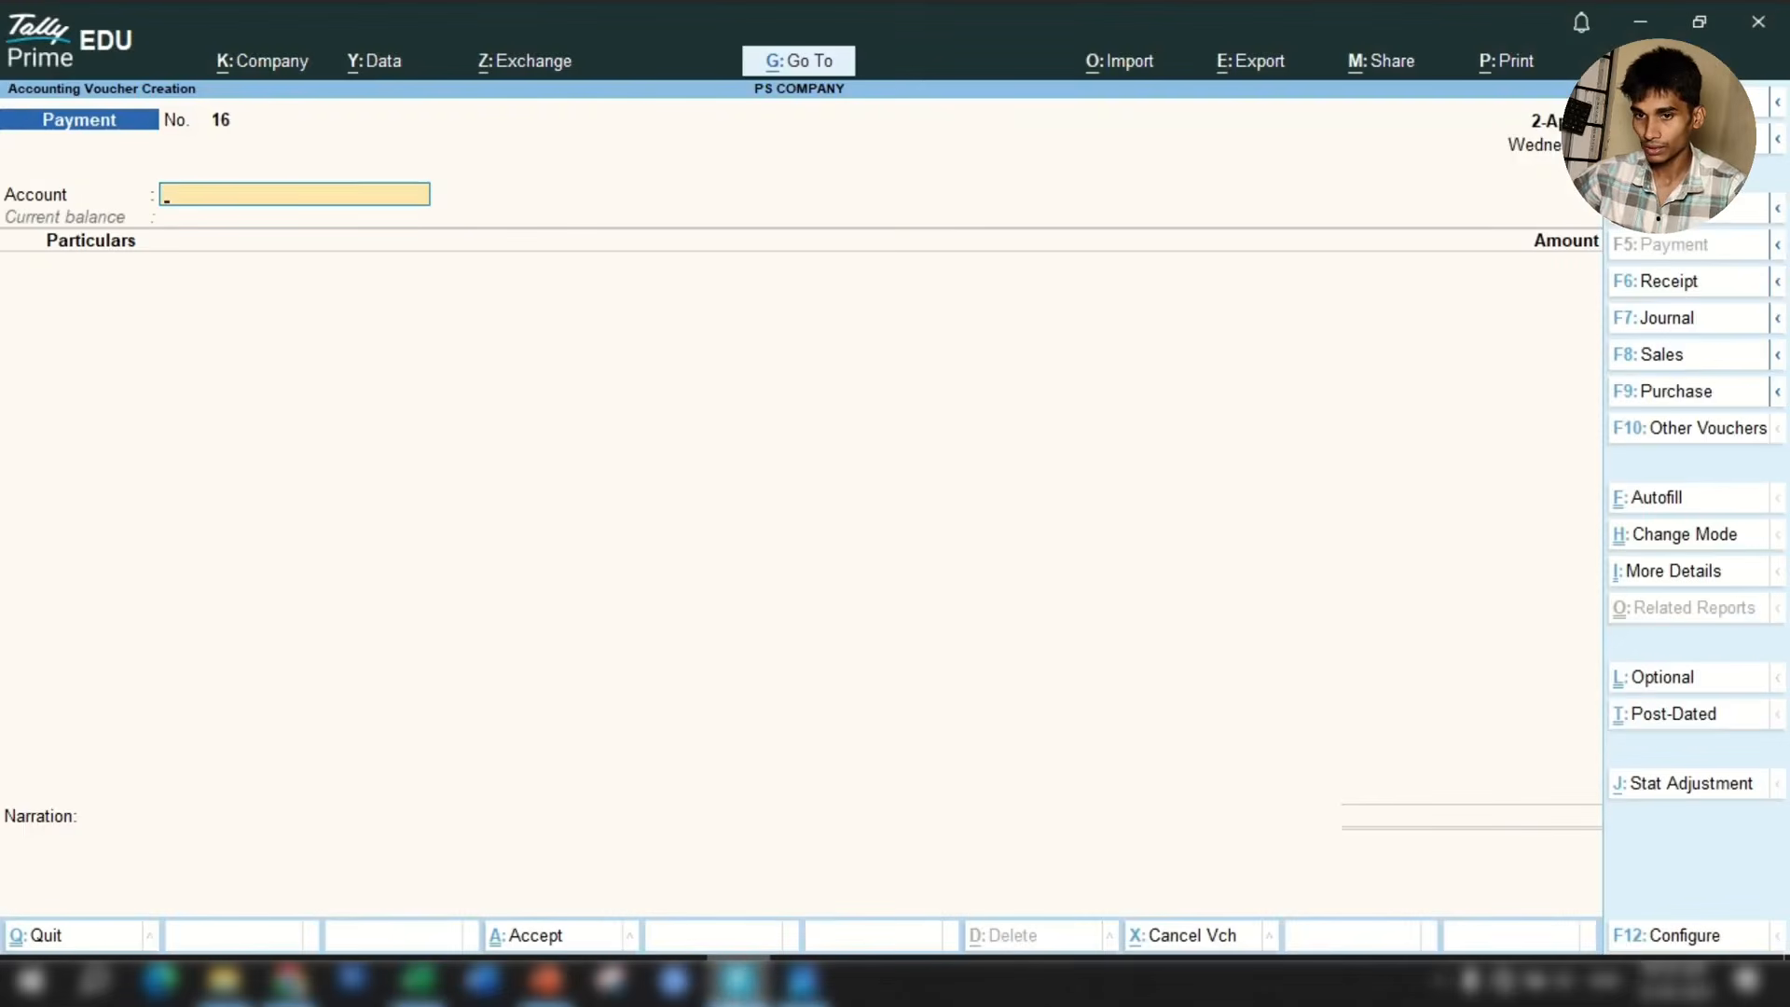
pyautogui.write('Cash')
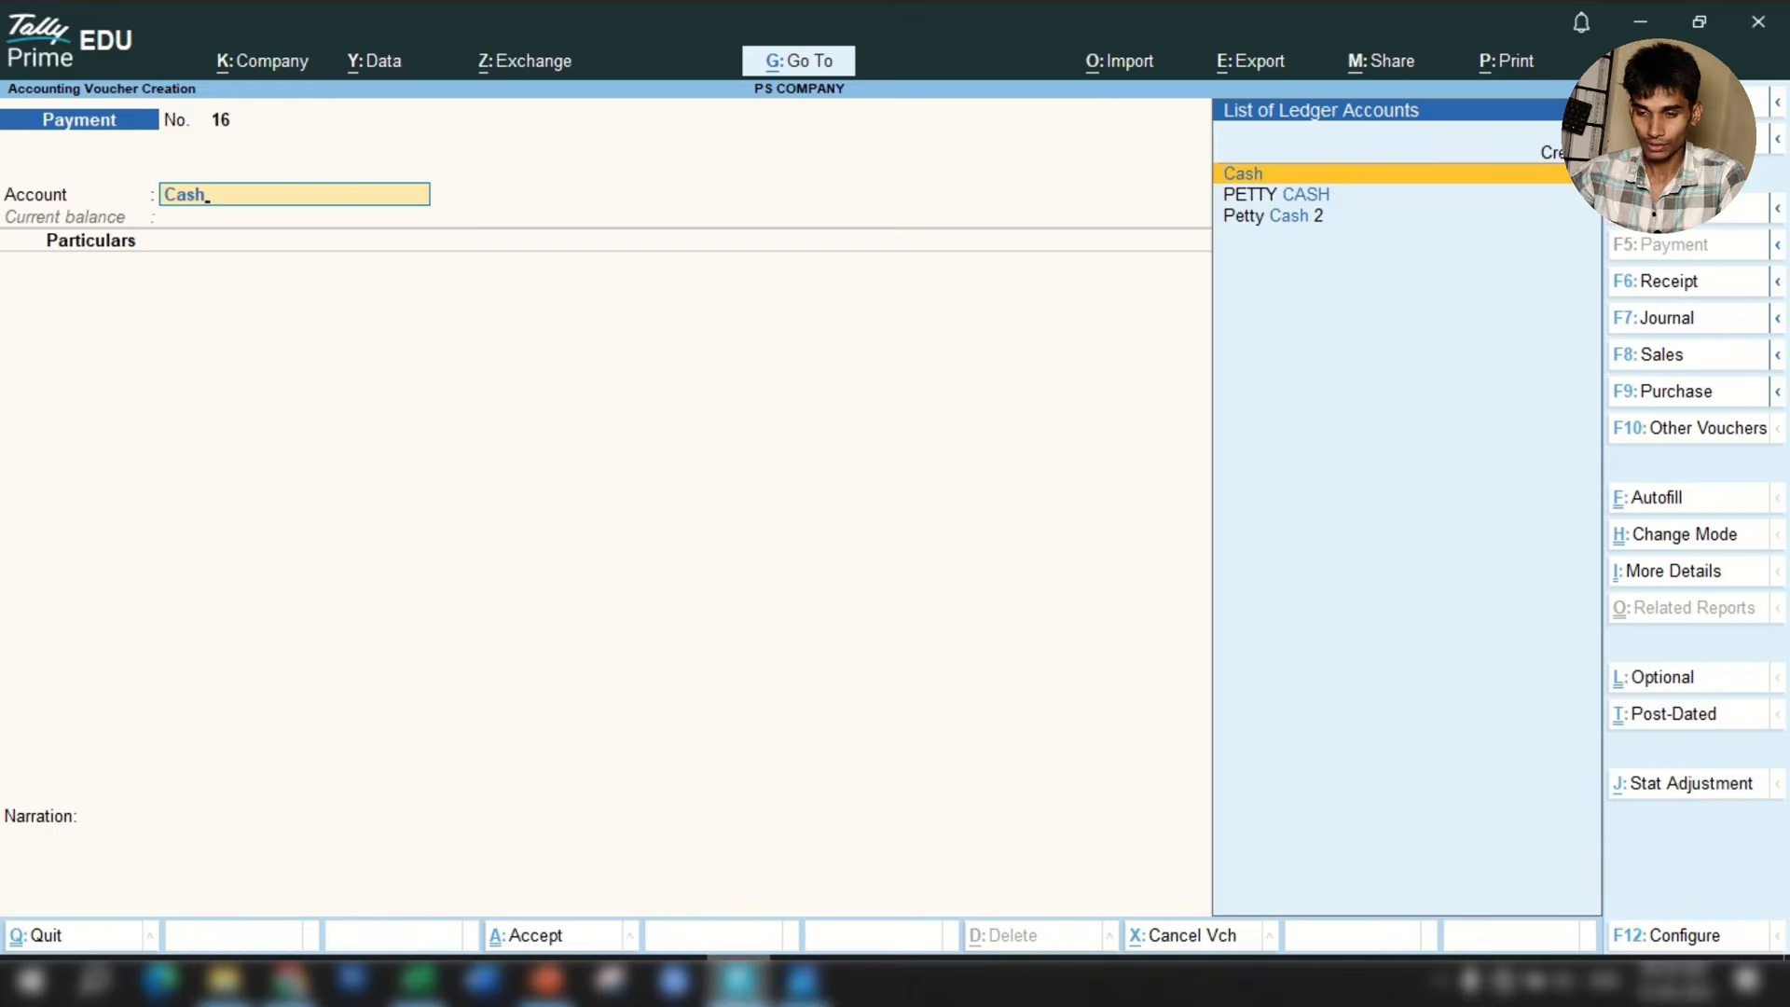
pyautogui.press('Down')
pyautogui.press('Down')
pyautogui.press('Return')
# Add DELIVERY CHARGES as the particular with an amount of 564, rechecking the auto rickshaw credit in the Excel sheet.
pyautogui.write('De')
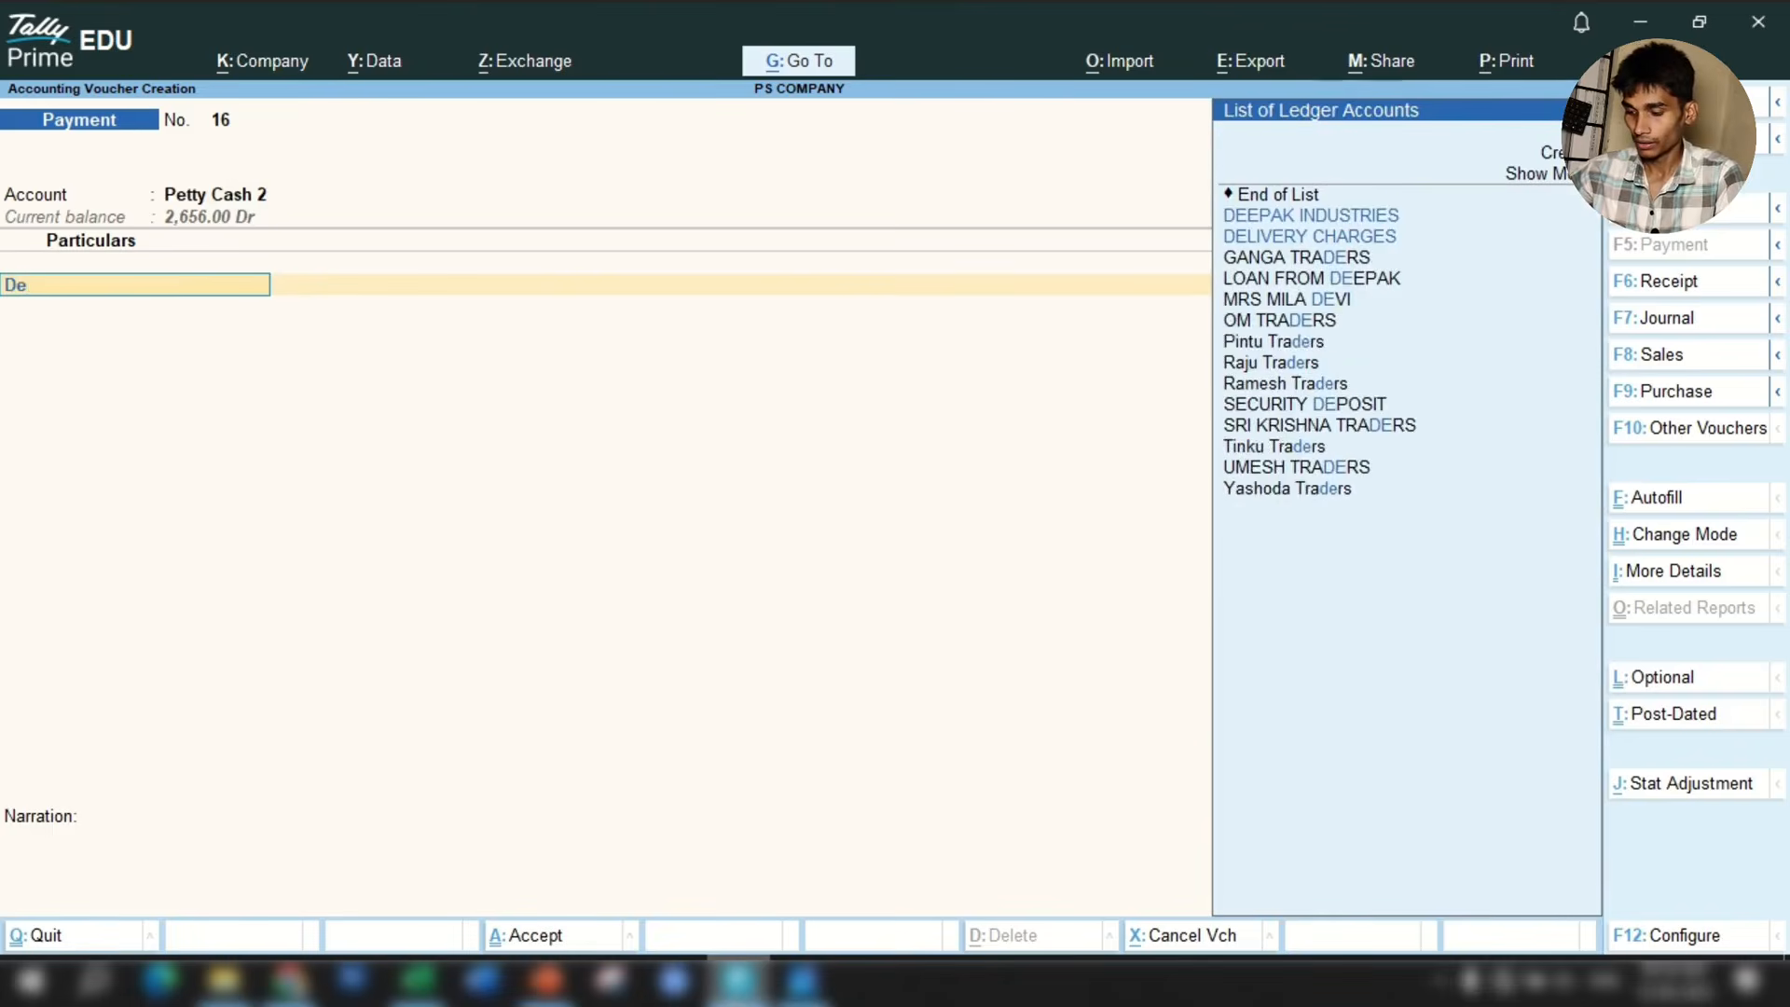
pyautogui.write('liv')
pyautogui.press('Return')
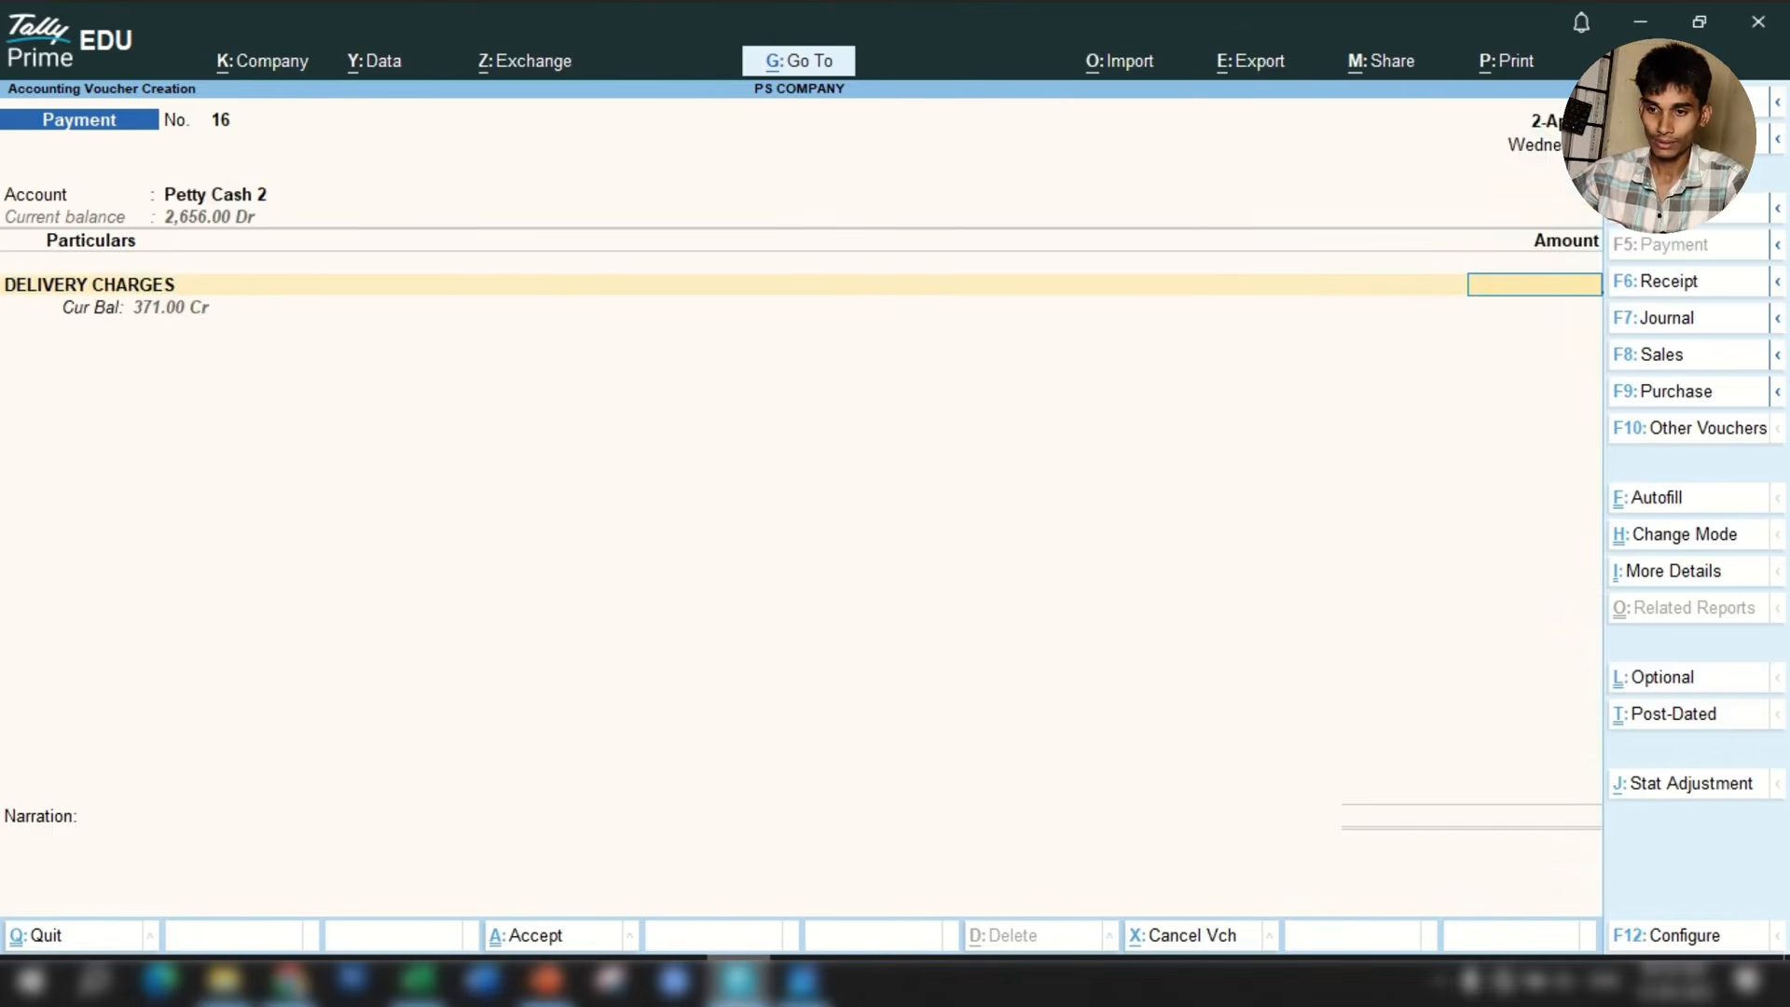
pyautogui.hotkey('alt', 'Tab')
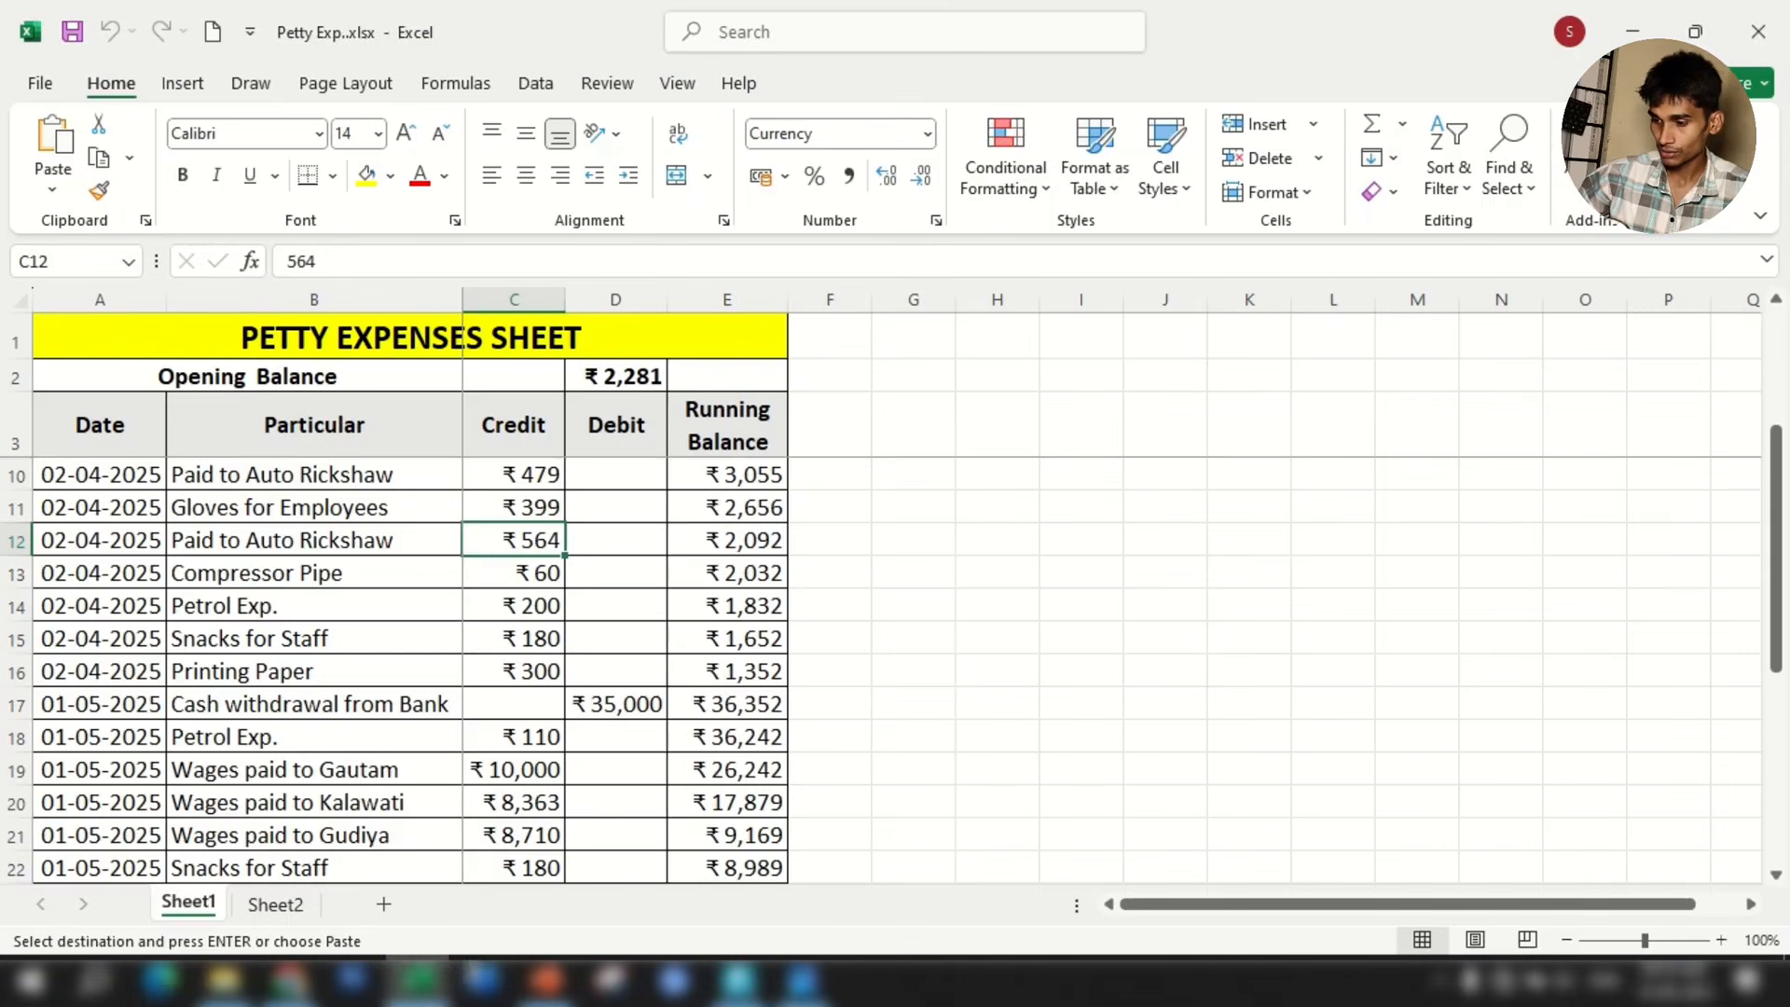
pyautogui.click(741, 982)
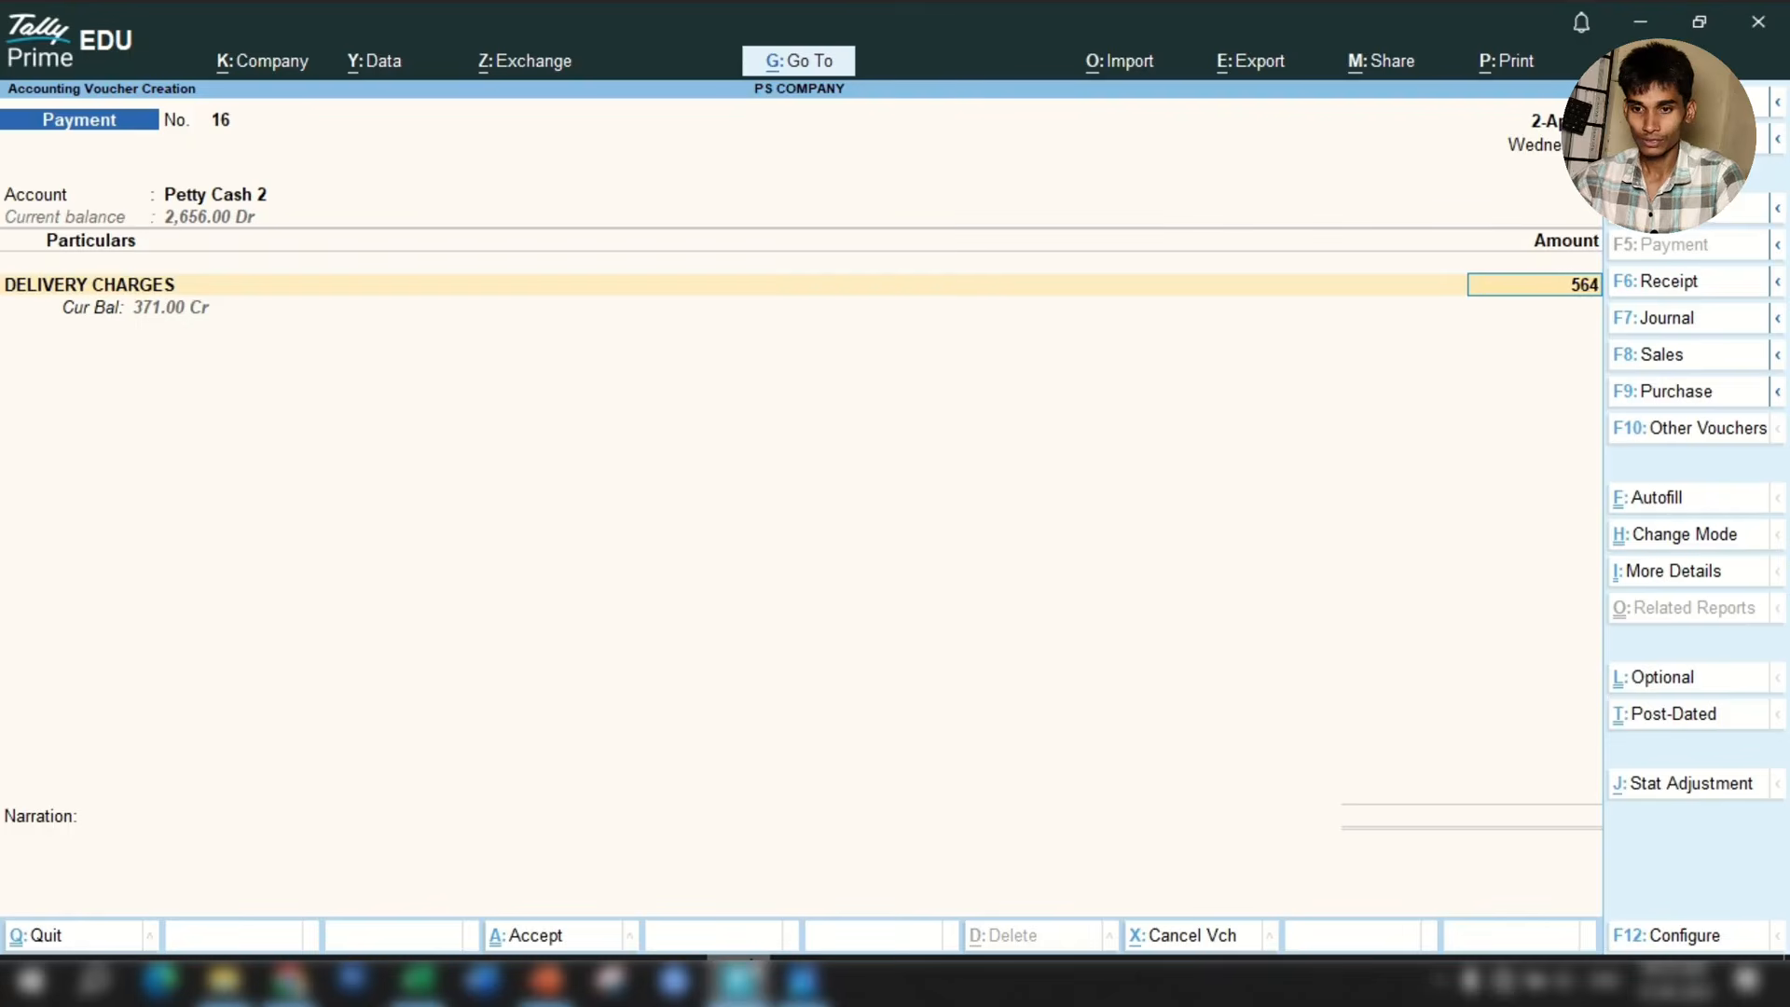
pyautogui.press('Return')
pyautogui.press('Return')
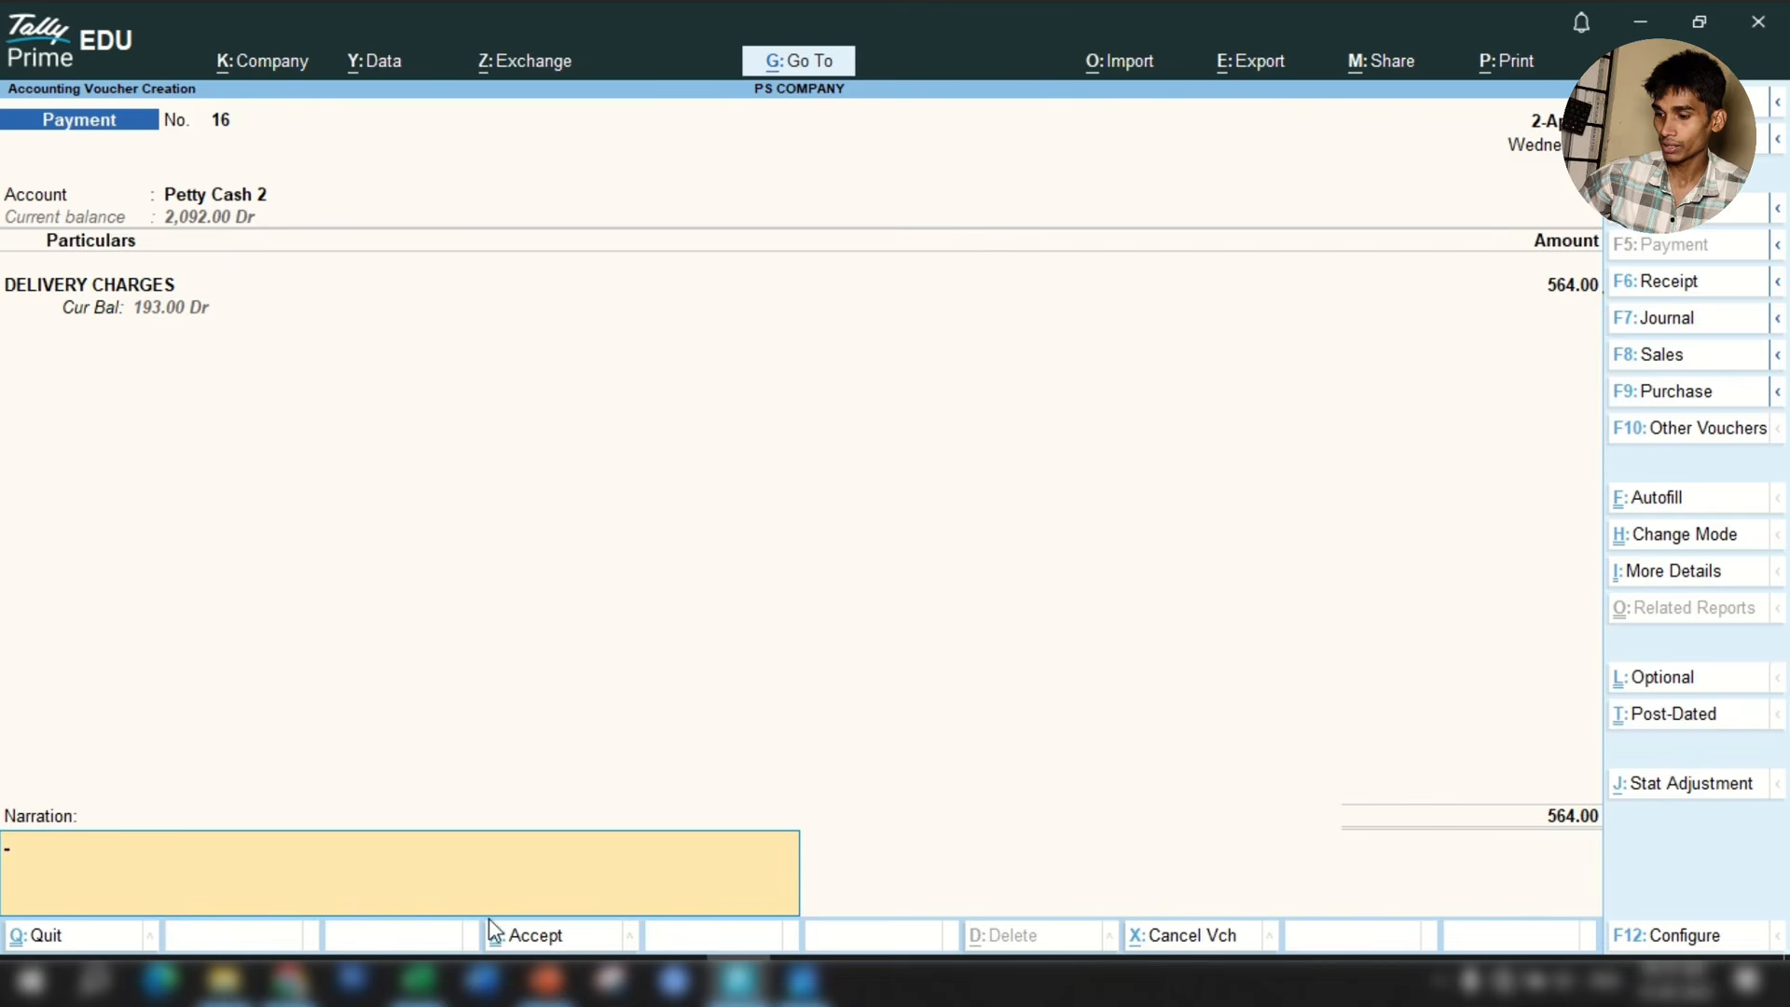
# Check the row's running balance in Excel, copy its text "Paid to Auto Rickshaw" into the TallyPrime voucher's narration and save the voucher.
pyautogui.click(418, 979)
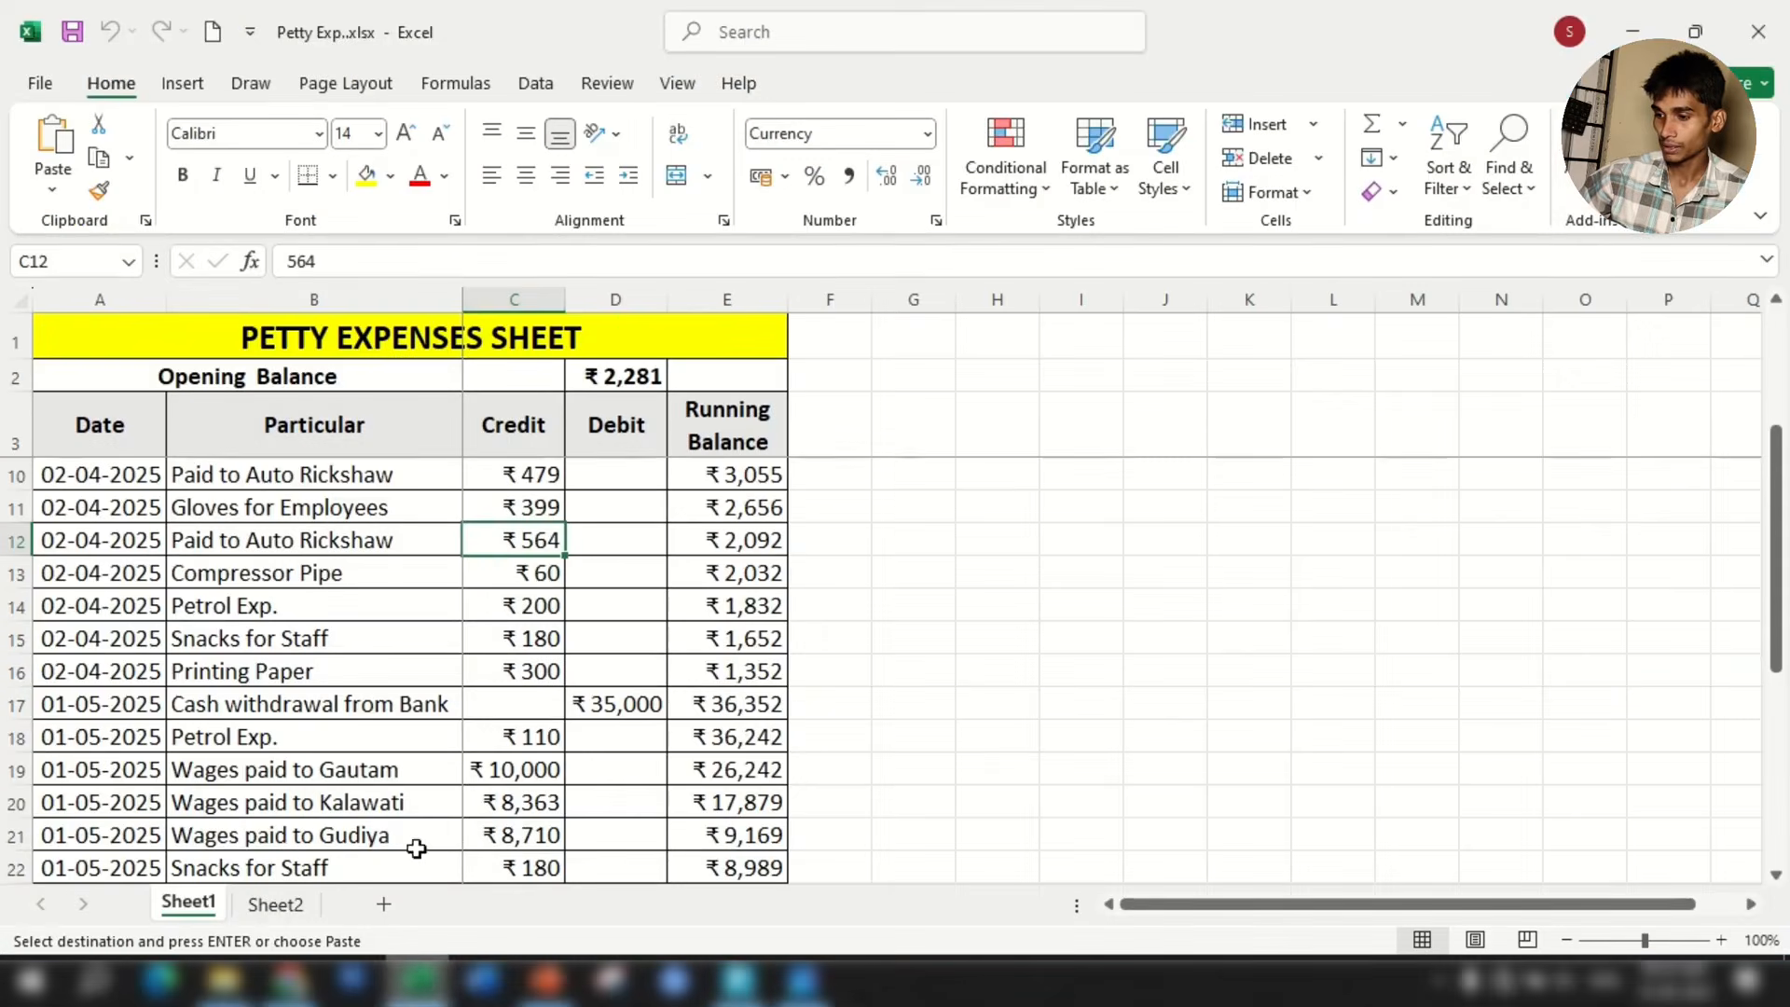
pyautogui.click(765, 541)
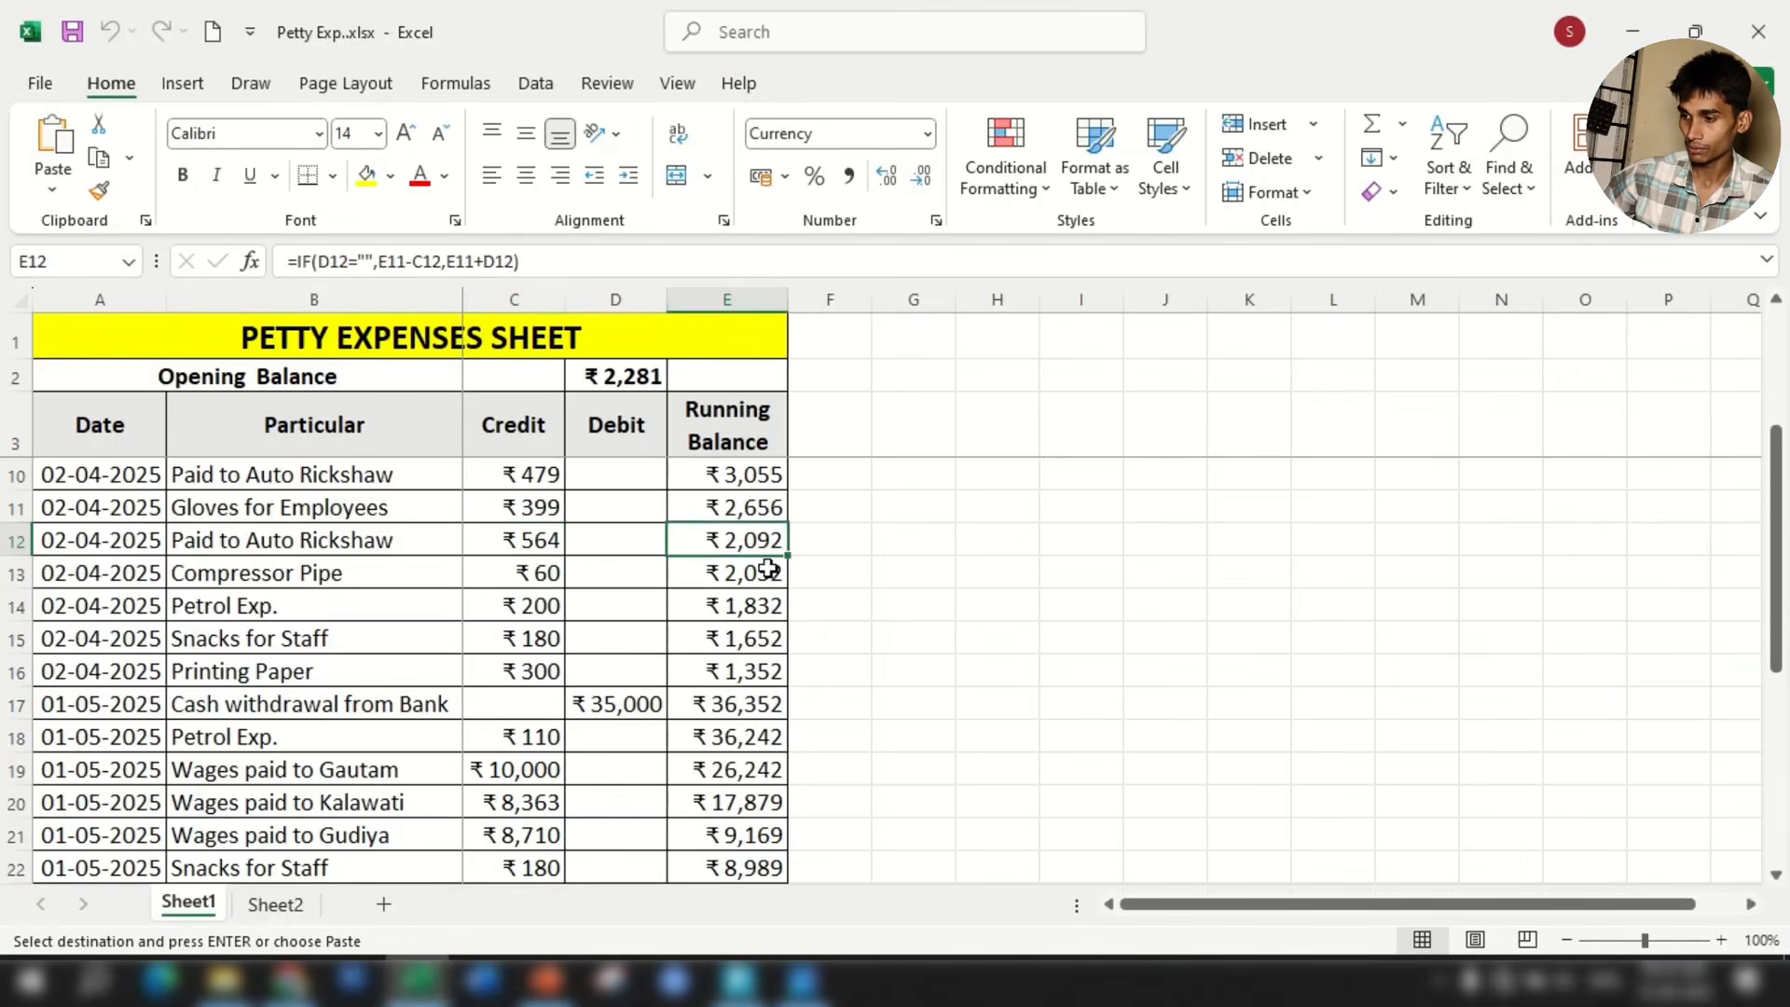
pyautogui.click(322, 543)
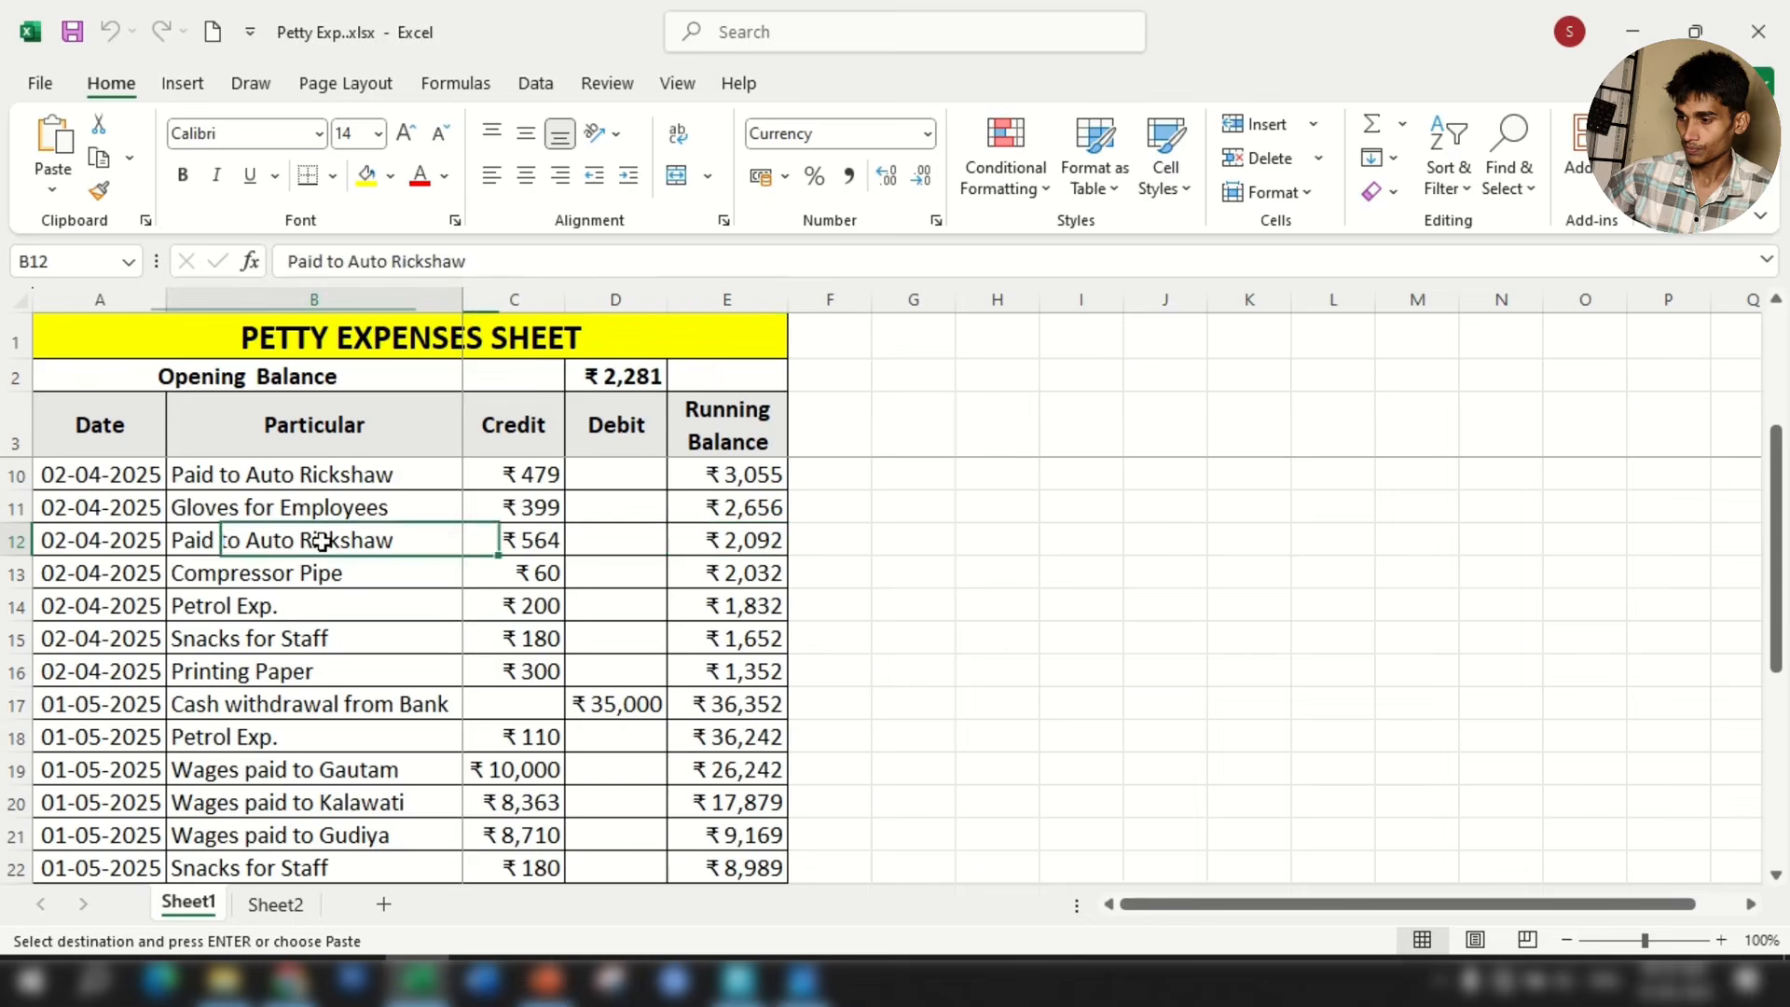
pyautogui.hotkey('ctrl', 'c')
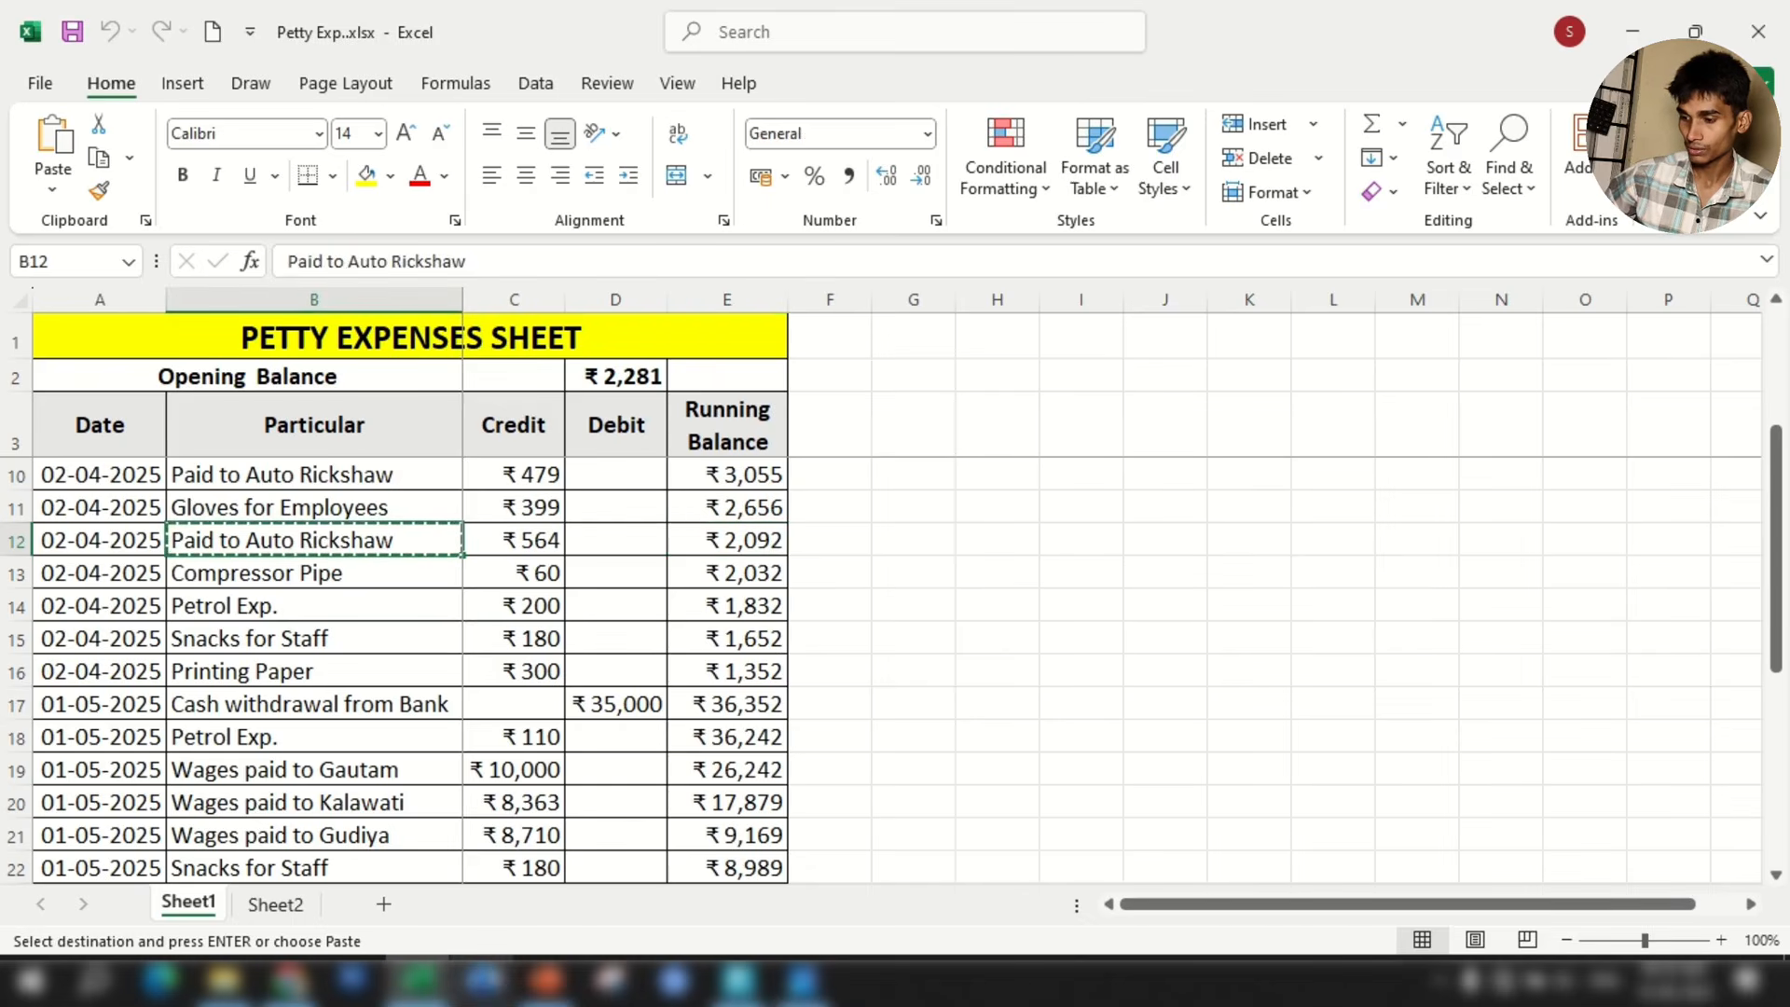
pyautogui.click(736, 981)
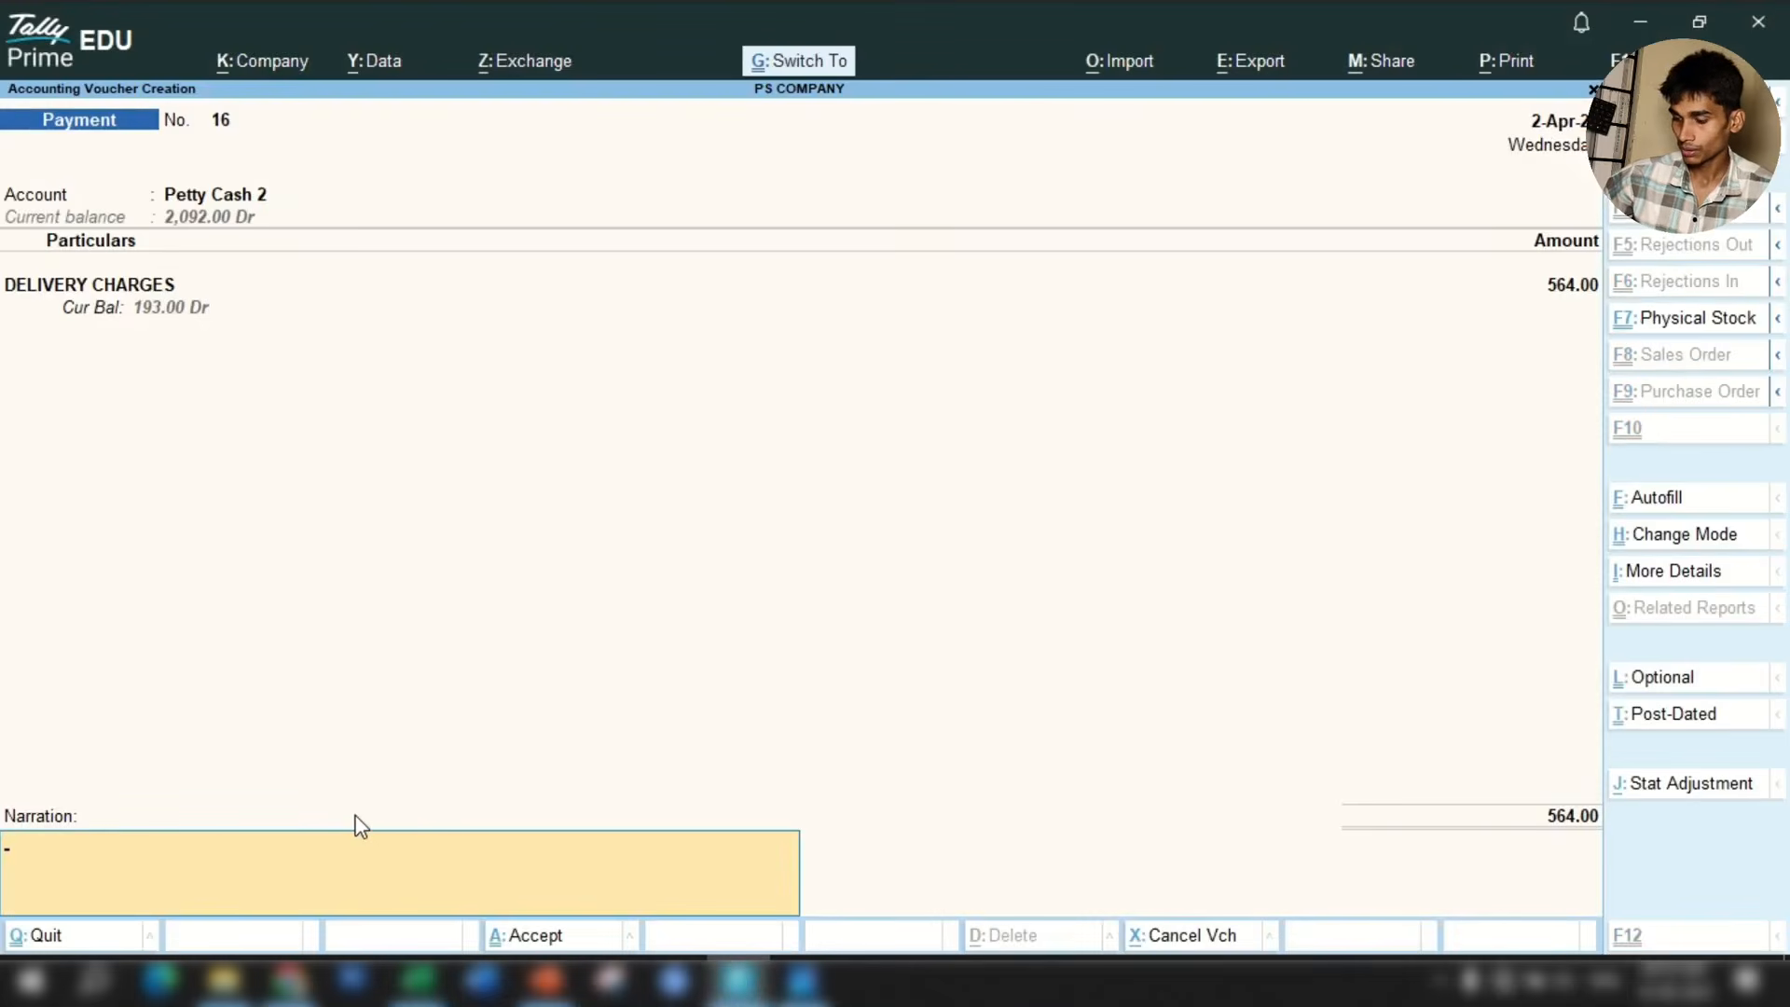
pyautogui.hotkey('ctrl', 'v')
pyautogui.press('Return')
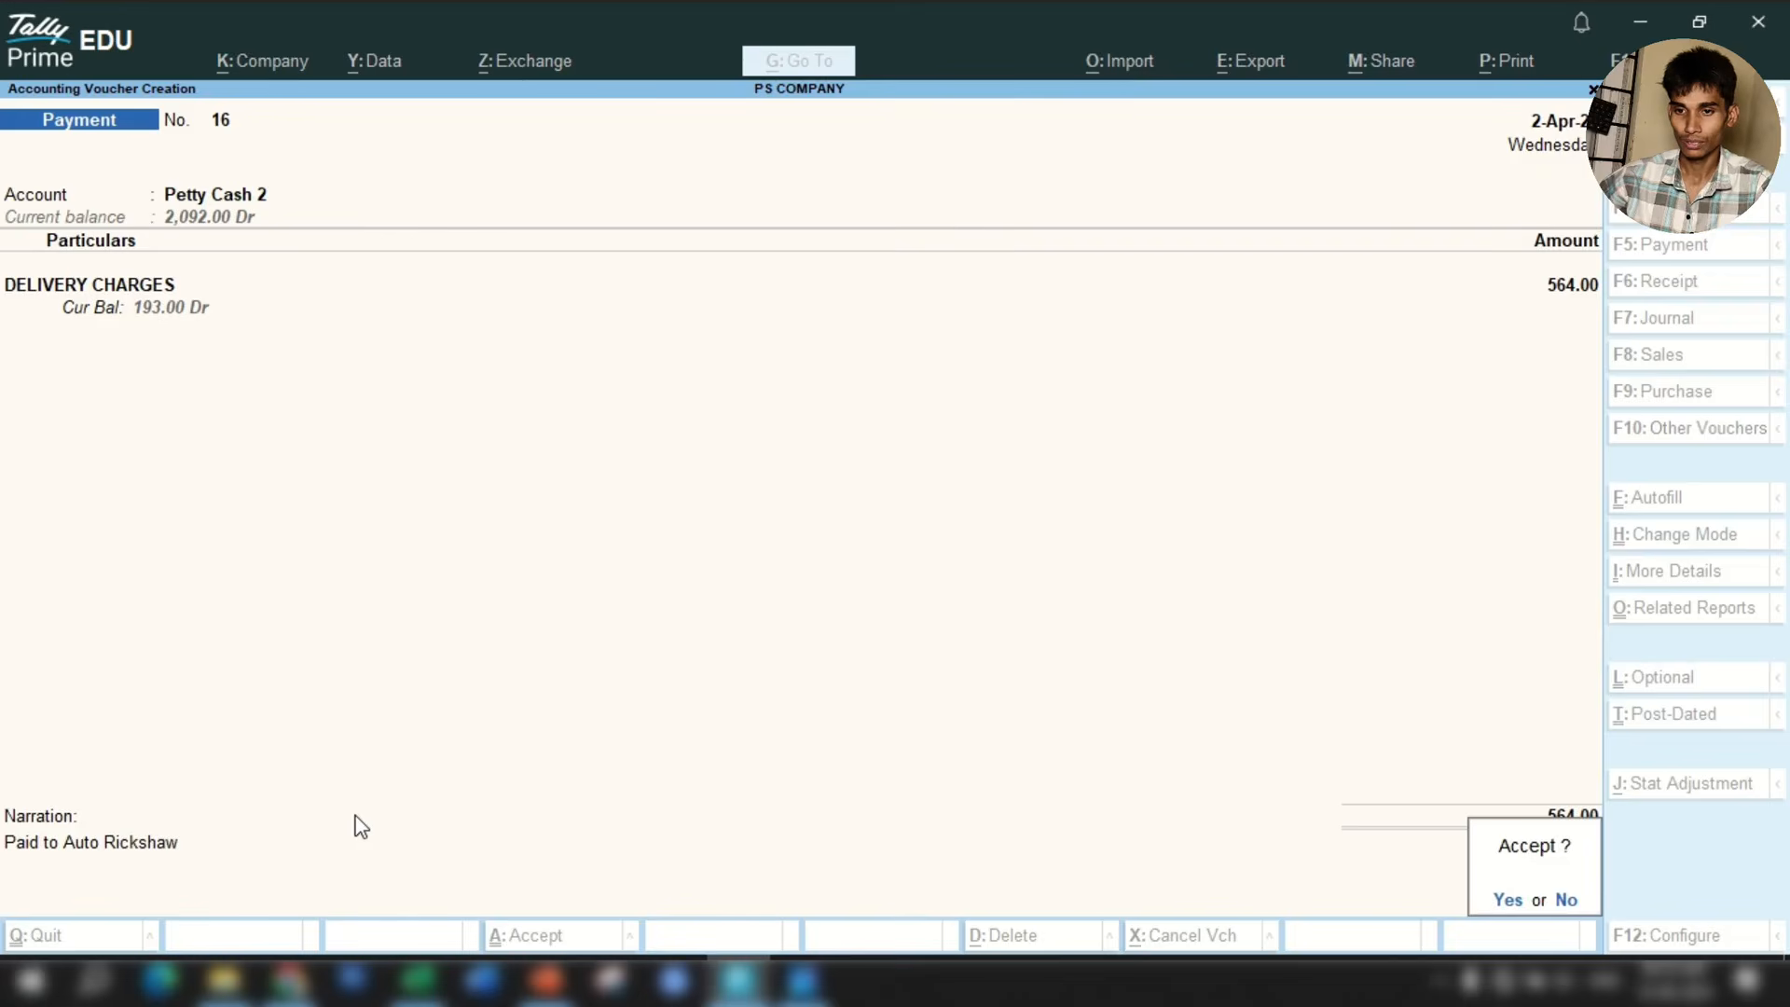
pyautogui.press('y')
# Check the Compressor Pipe entry and its credit in Excel, and choose Petty Cash 2 as the account of the next TallyPrime payment voucher.
pyautogui.click(418, 980)
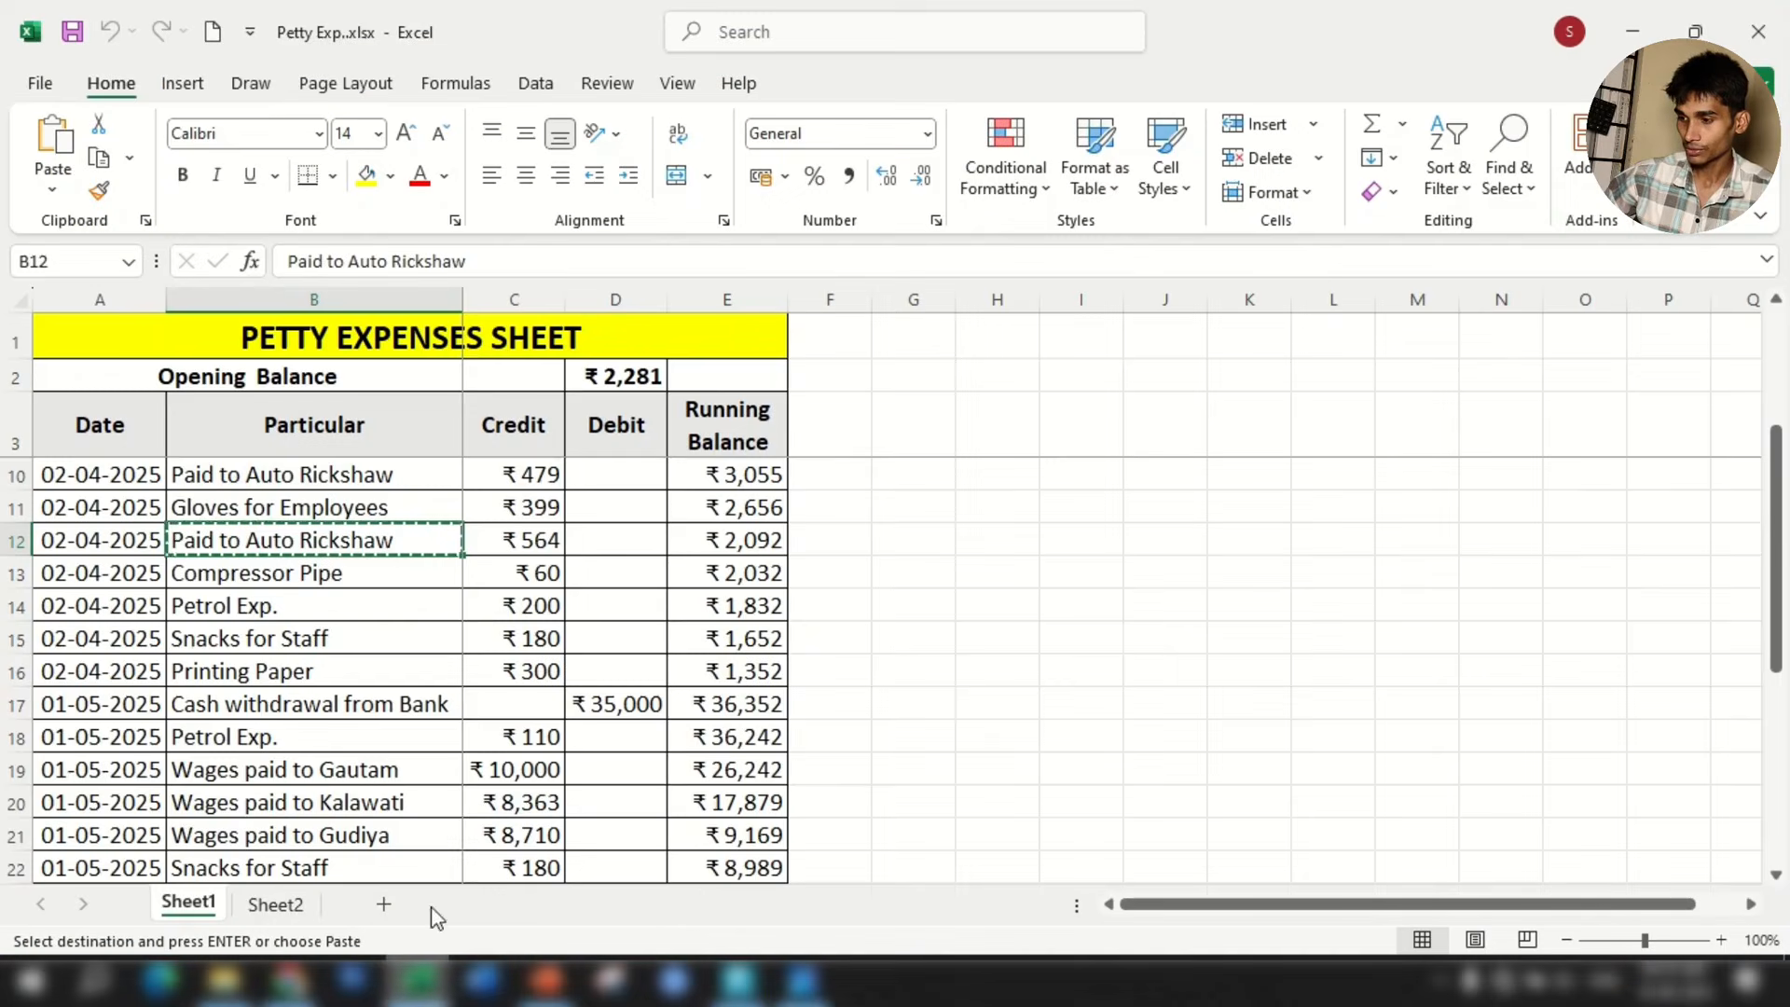
pyautogui.click(274, 576)
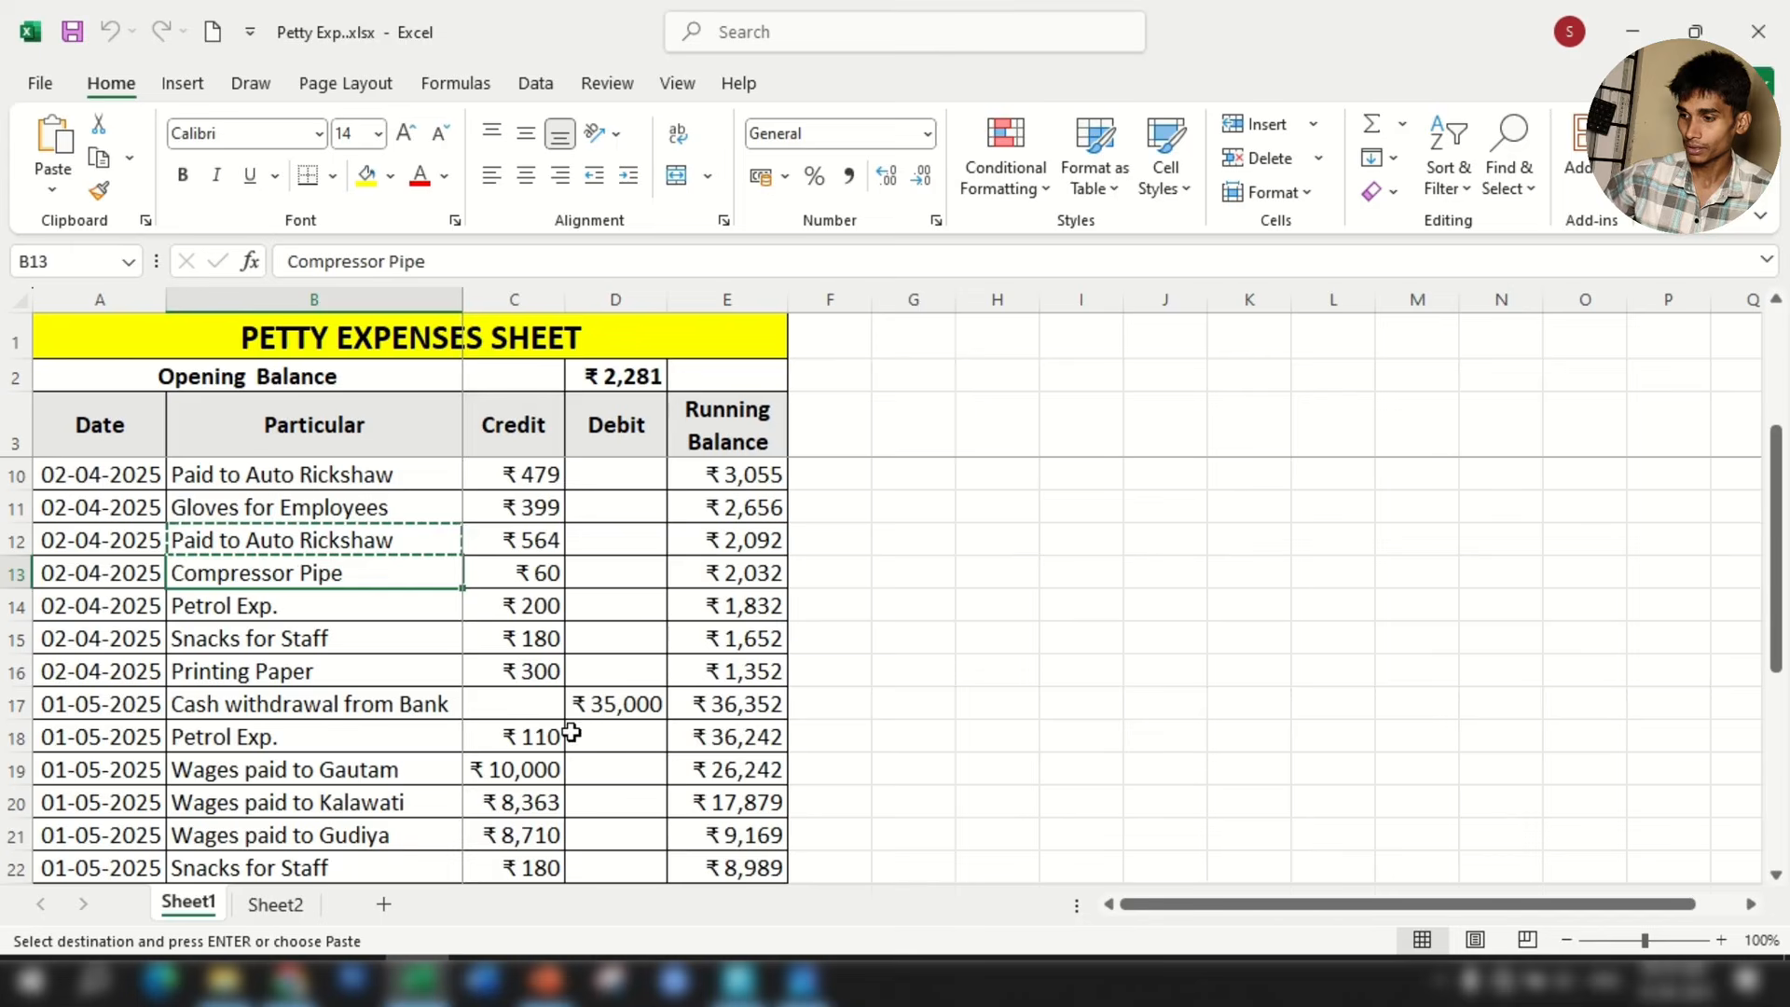
pyautogui.click(536, 573)
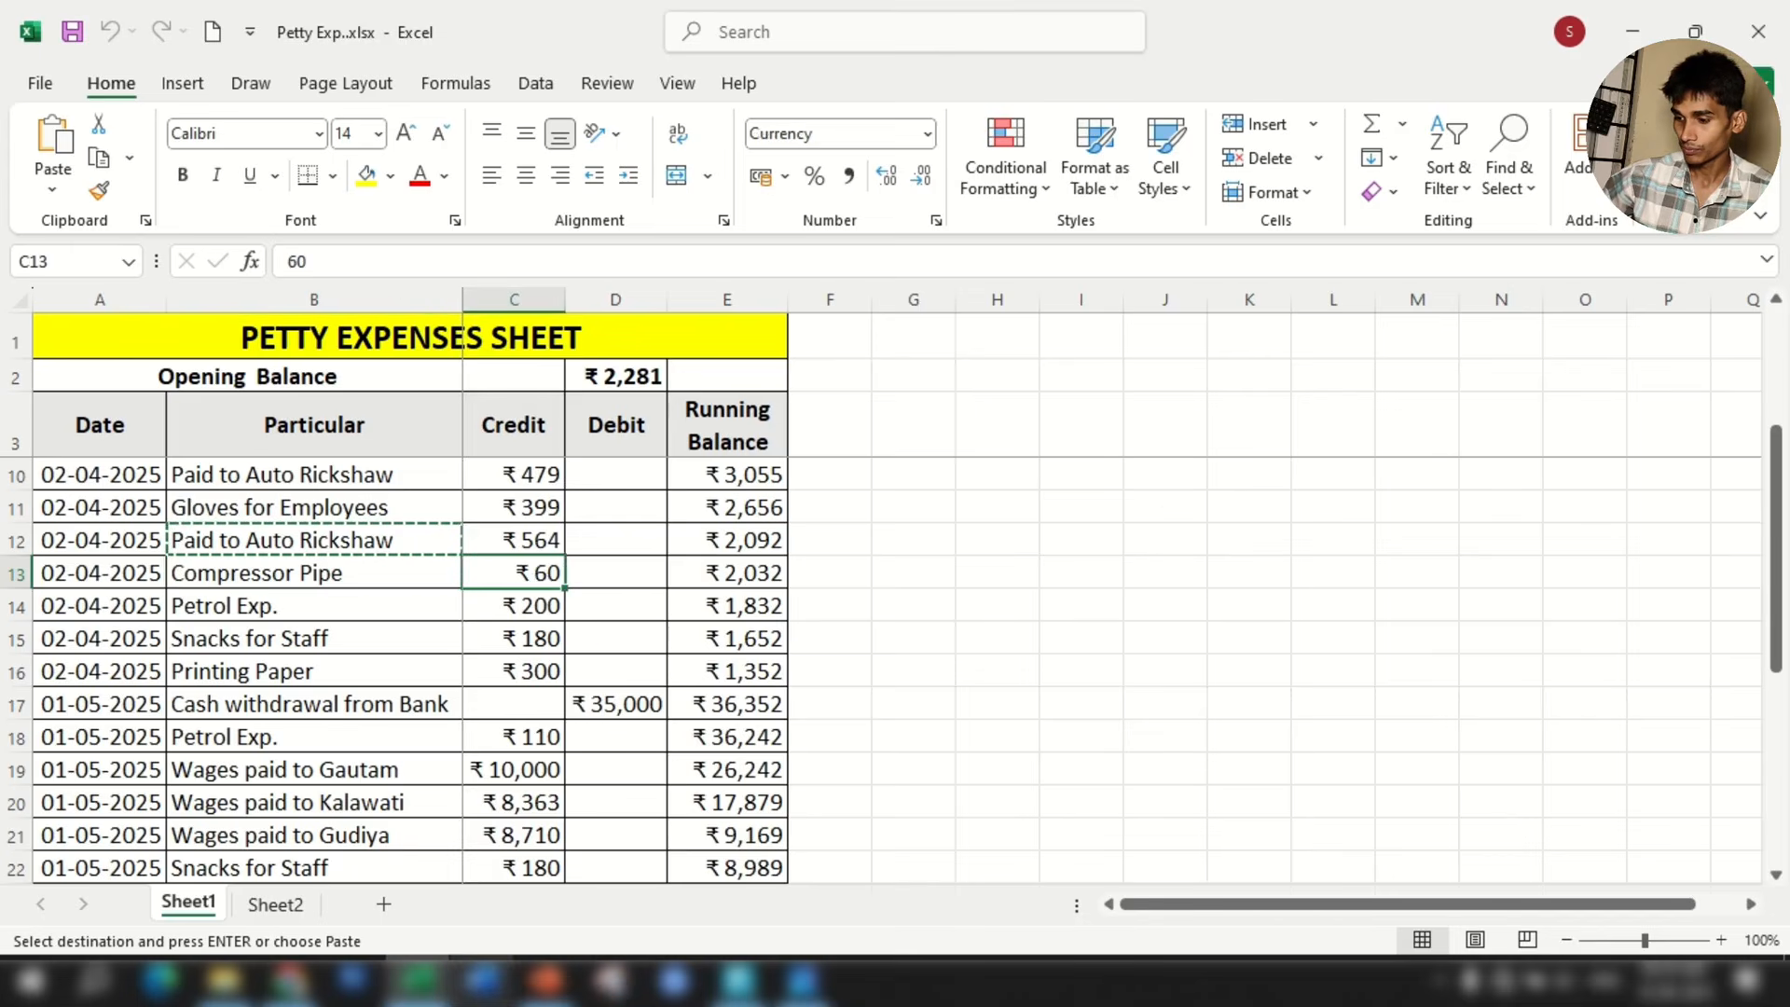
pyautogui.hotkey('alt', 'Tab')
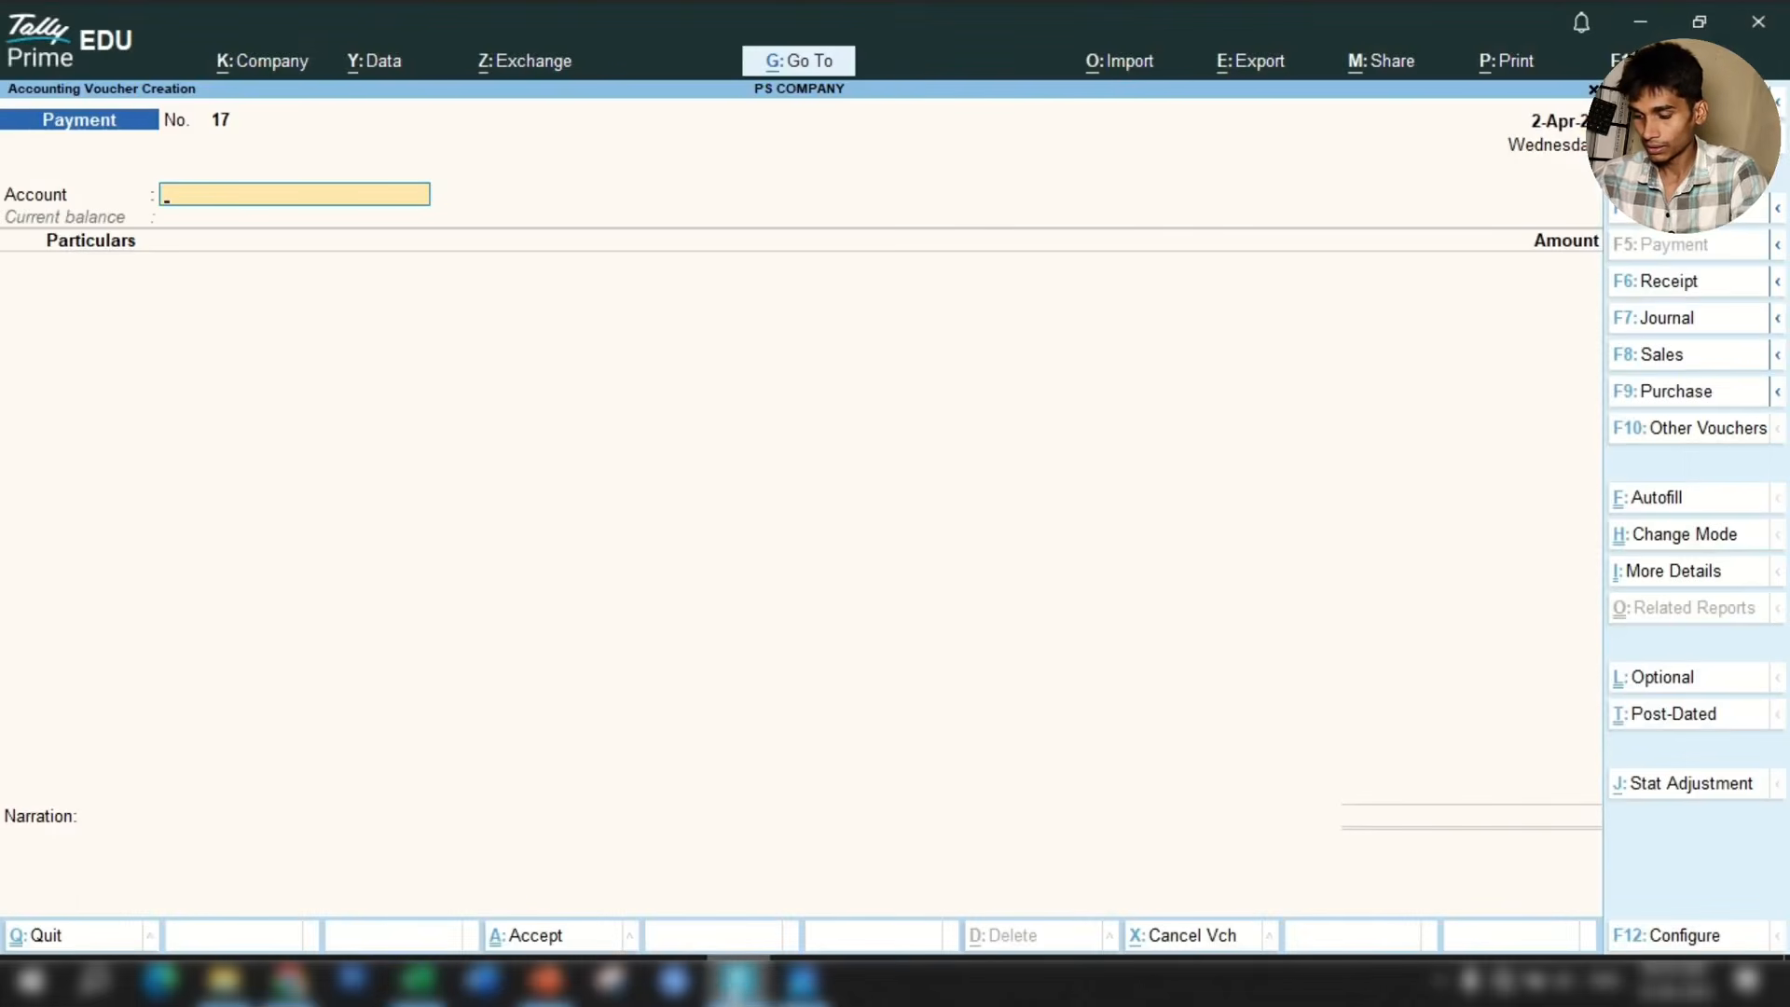
pyautogui.write('Cas')
pyautogui.press('Down')
pyautogui.press('Down')
pyautogui.press('Down')
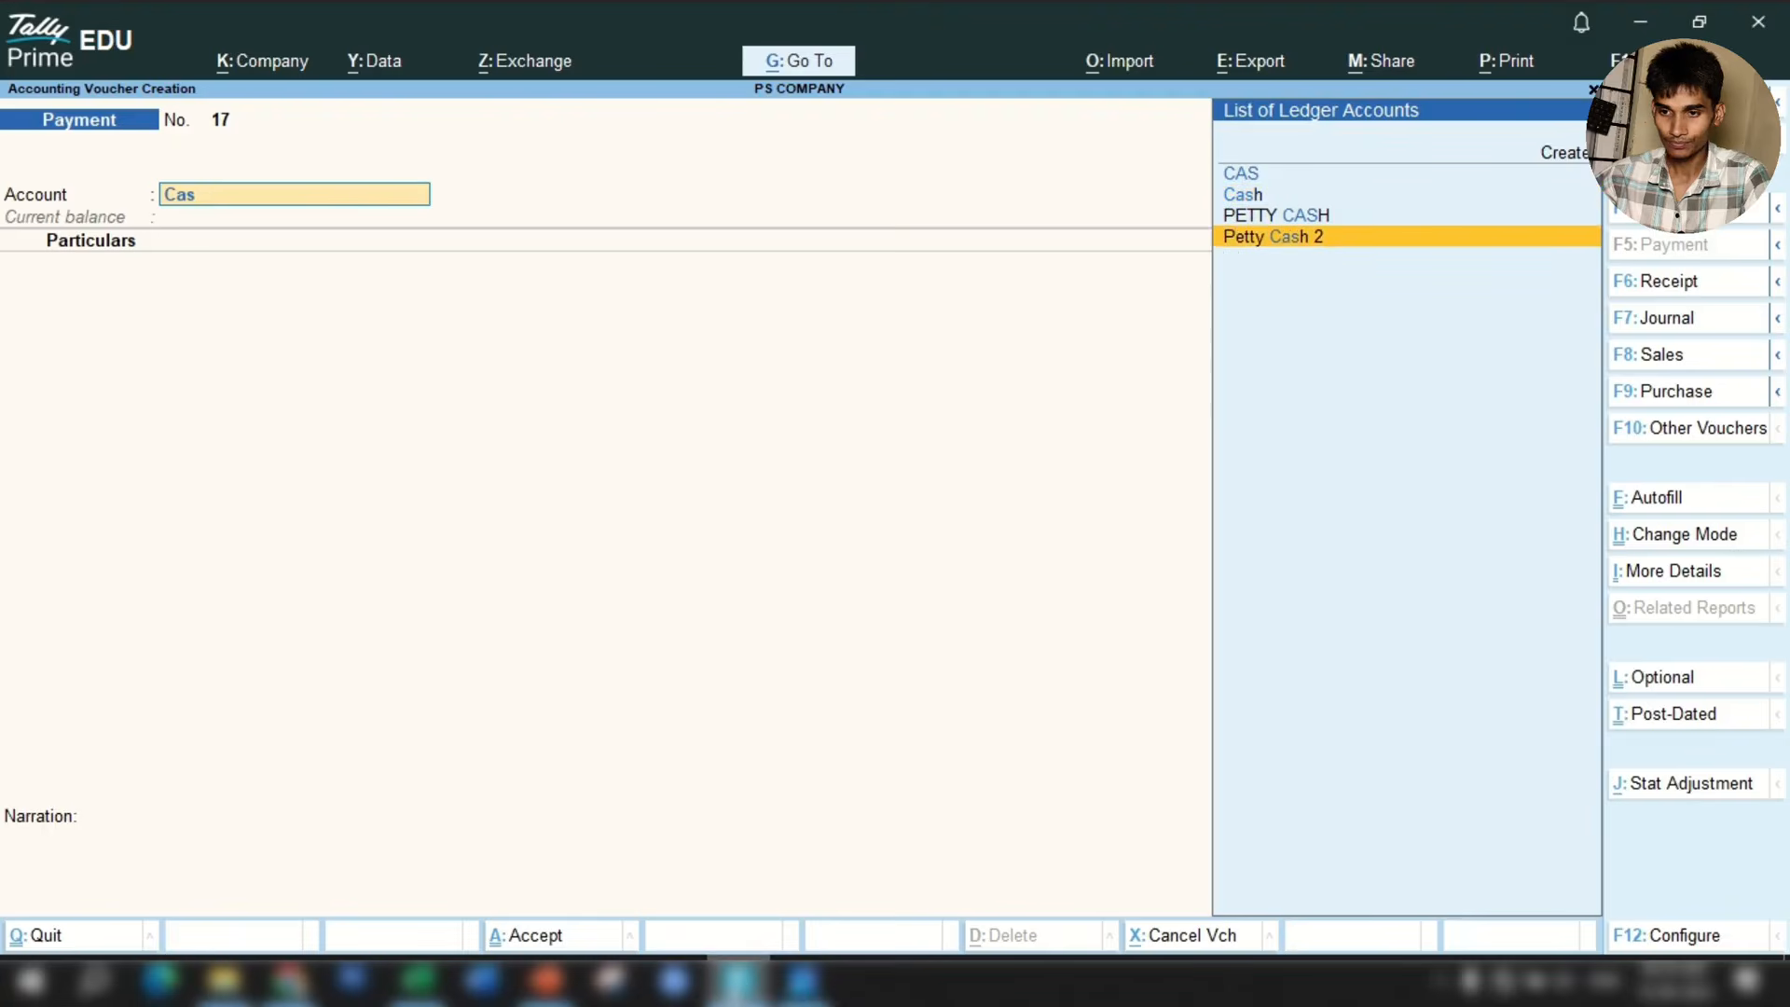
pyautogui.press('Return')
# Add Repair & Maintanance as the particular with an amount of 60 and move on to the narration.
pyautogui.write('Rep')
pyautogui.press('Return')
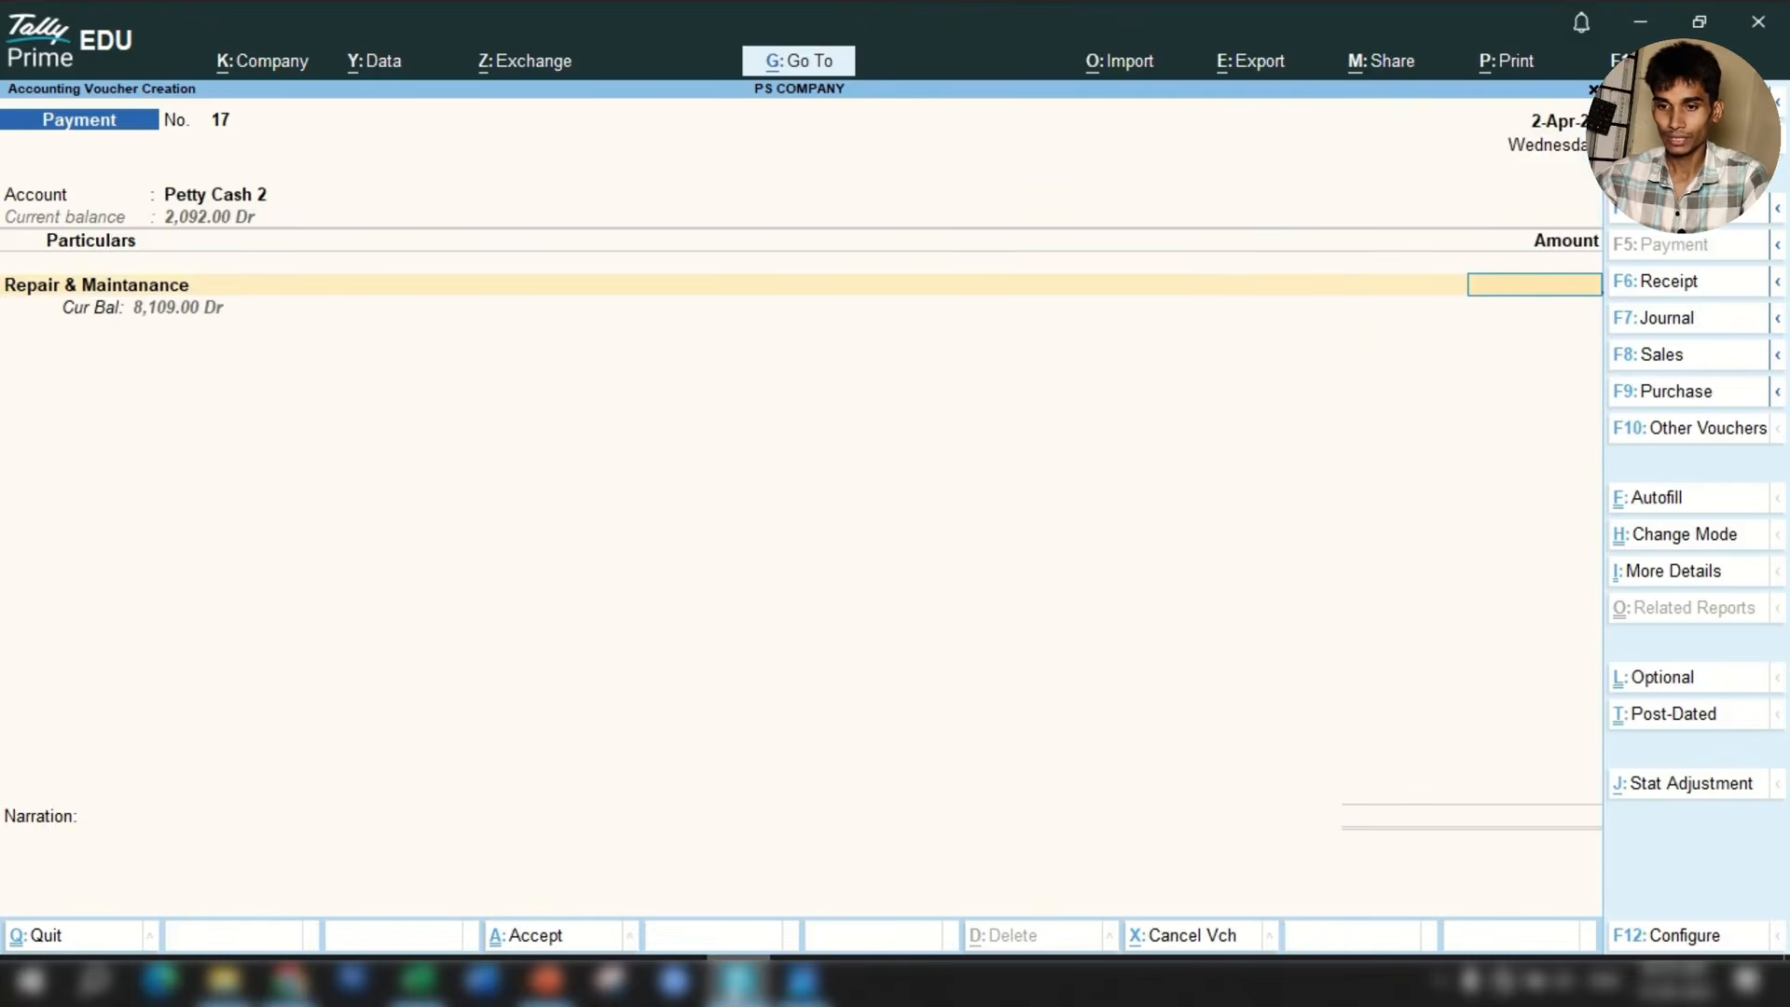
pyautogui.write('60')
pyautogui.press('Return')
pyautogui.press('Return')
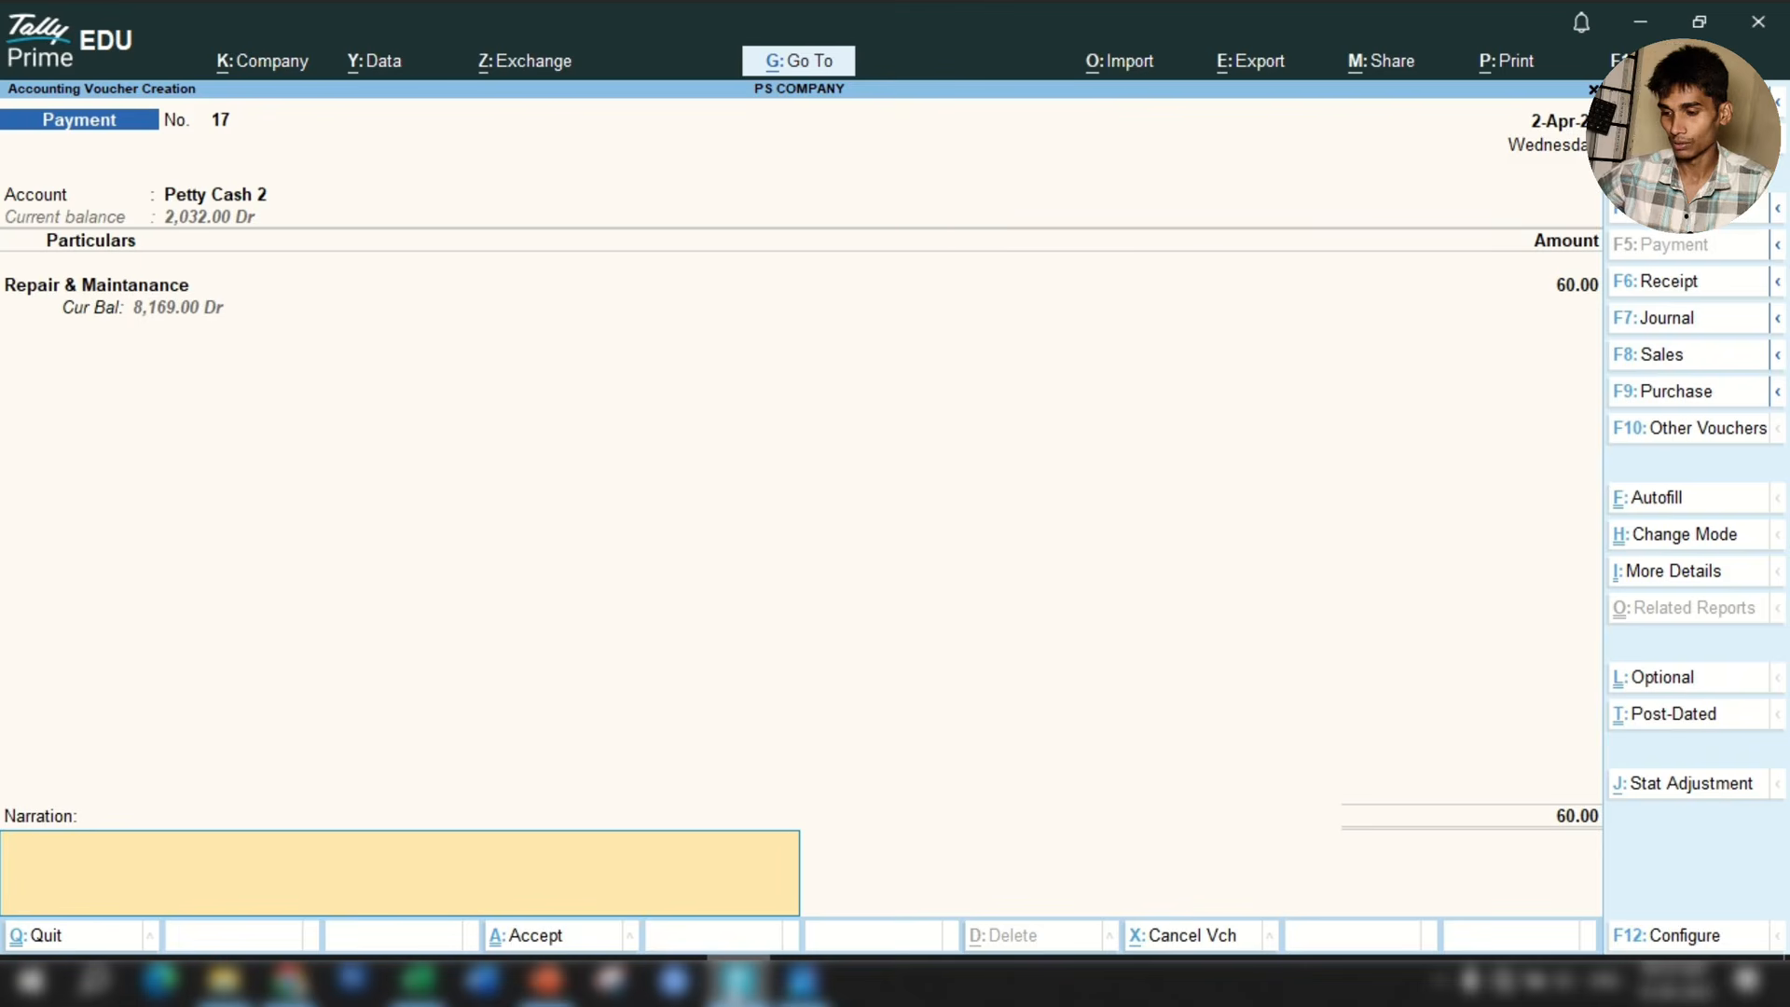
# Copy the text "Compressor Pipe" from the Excel sheet into the TallyPrime voucher's narration and save the voucher.
pyautogui.hotkey('alt', 'Tab')
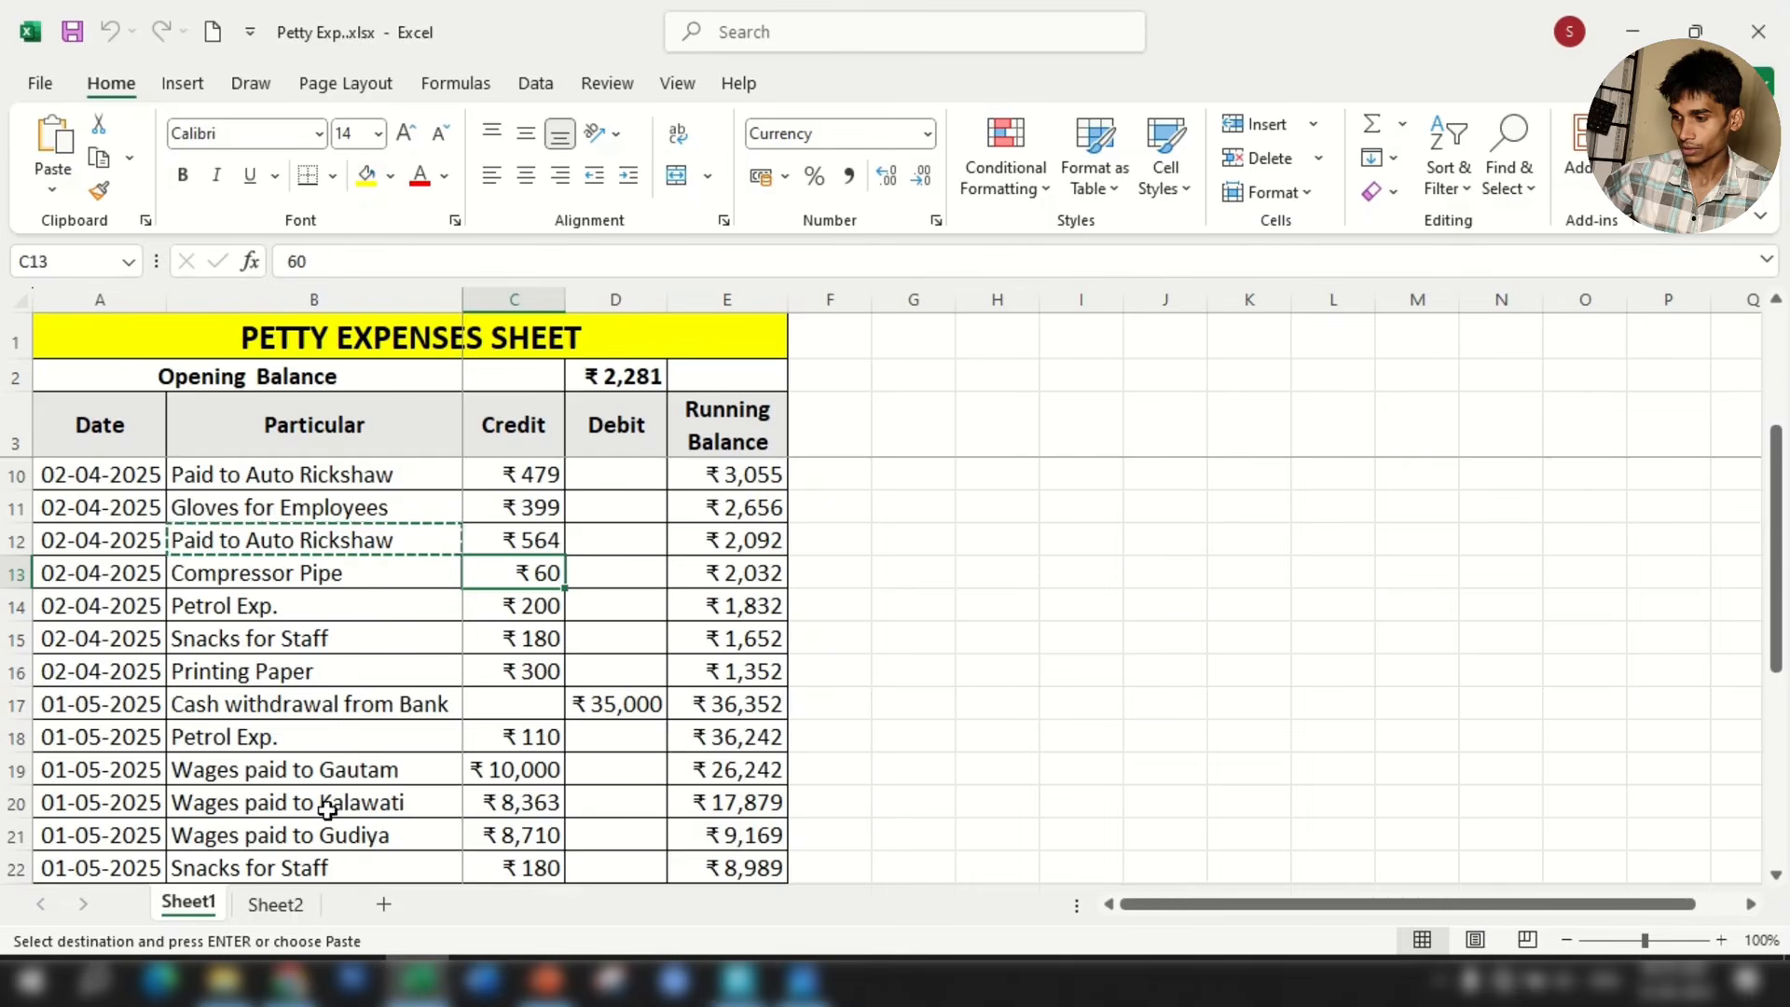
pyautogui.click(263, 571)
pyautogui.hotkey('ctrl', 'c')
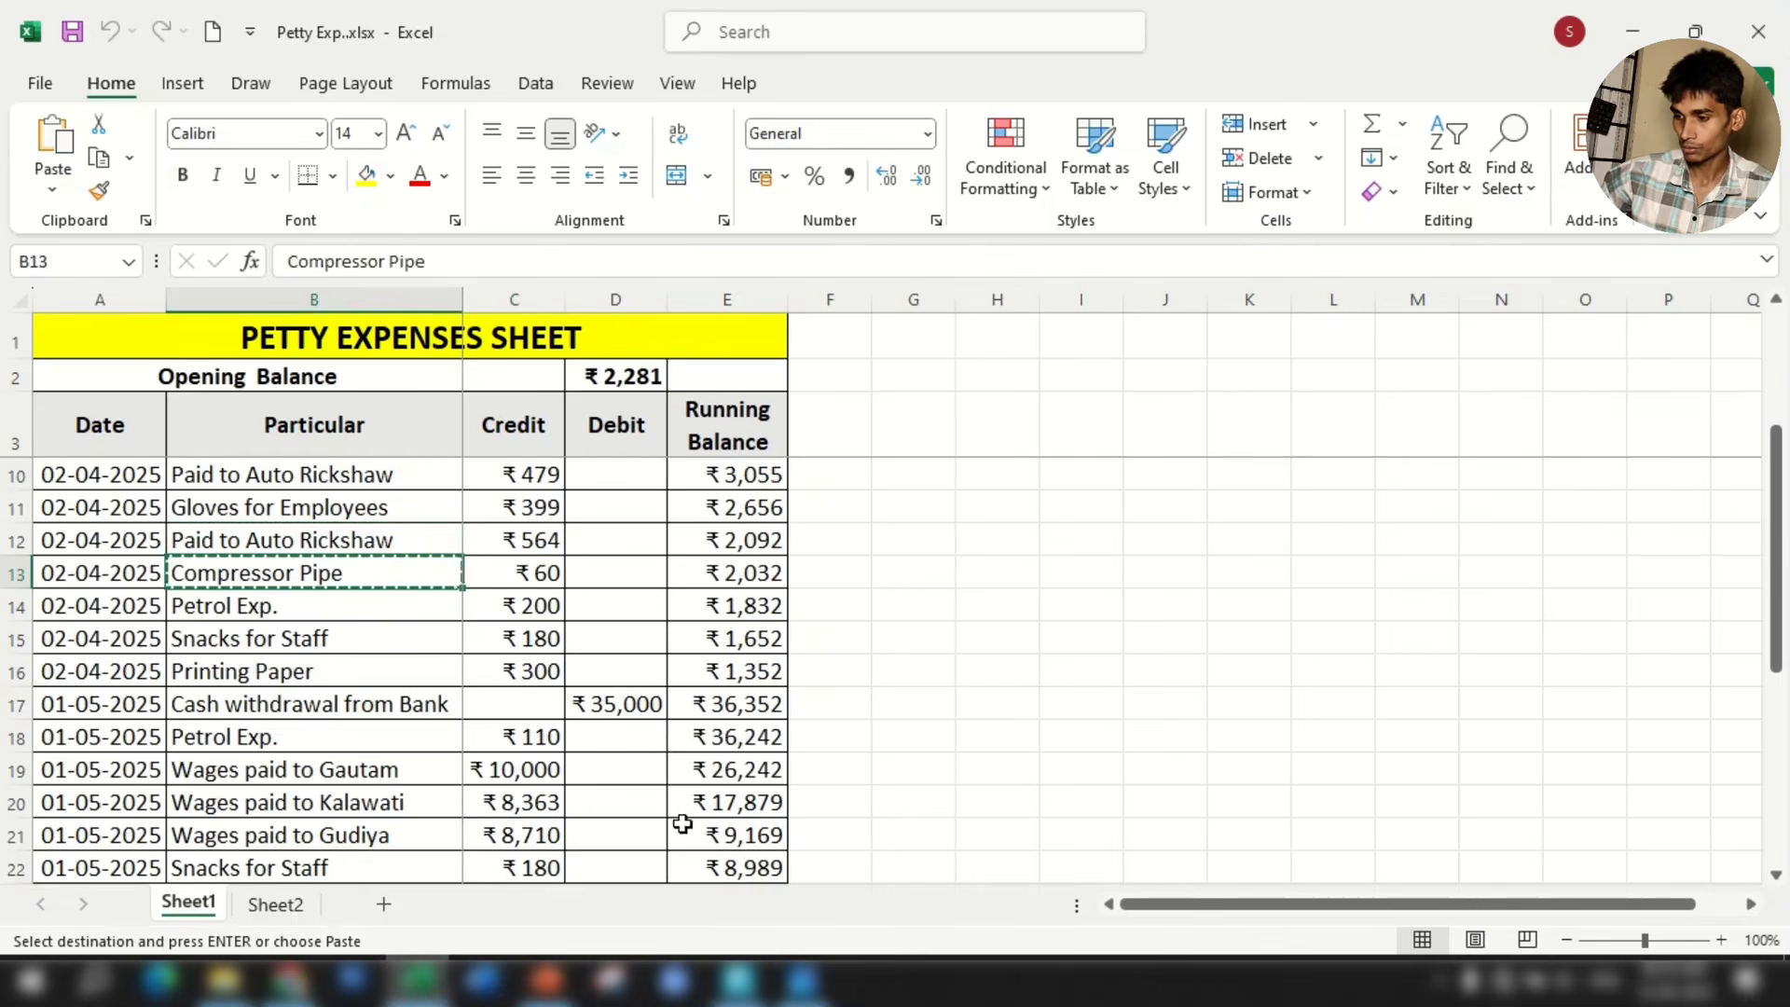
pyautogui.click(737, 979)
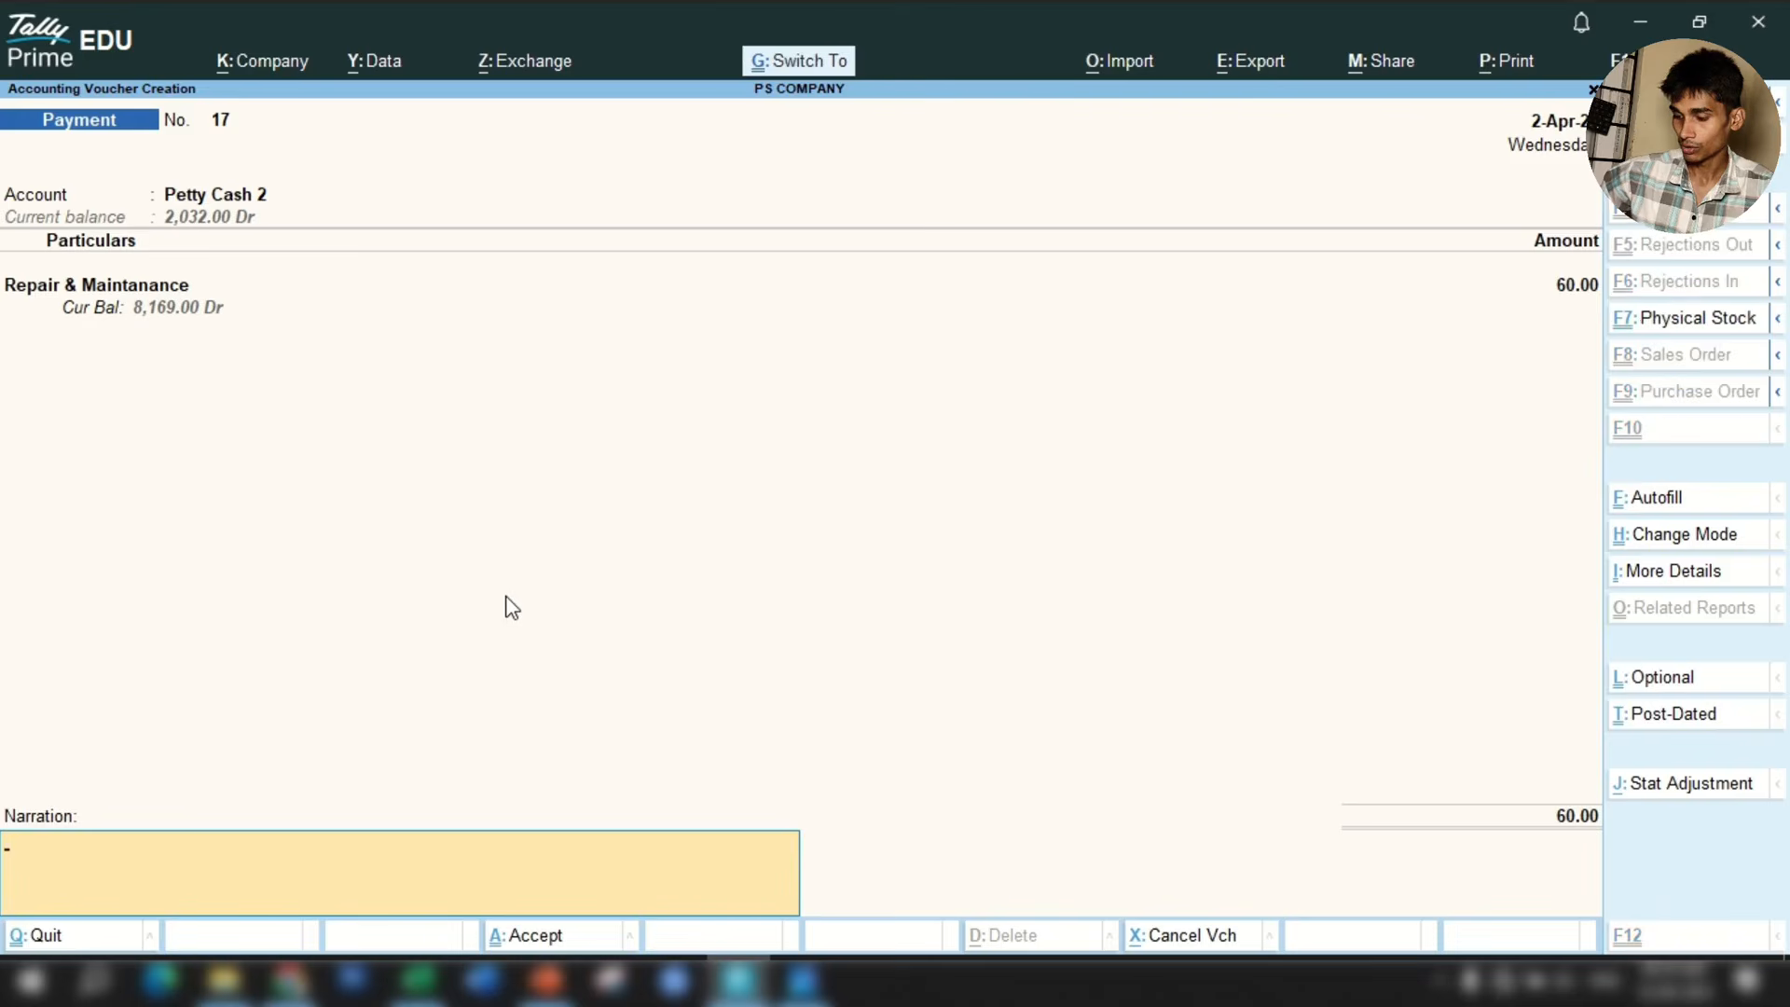
pyautogui.hotkey('ctrl', 'v')
pyautogui.press('Return')
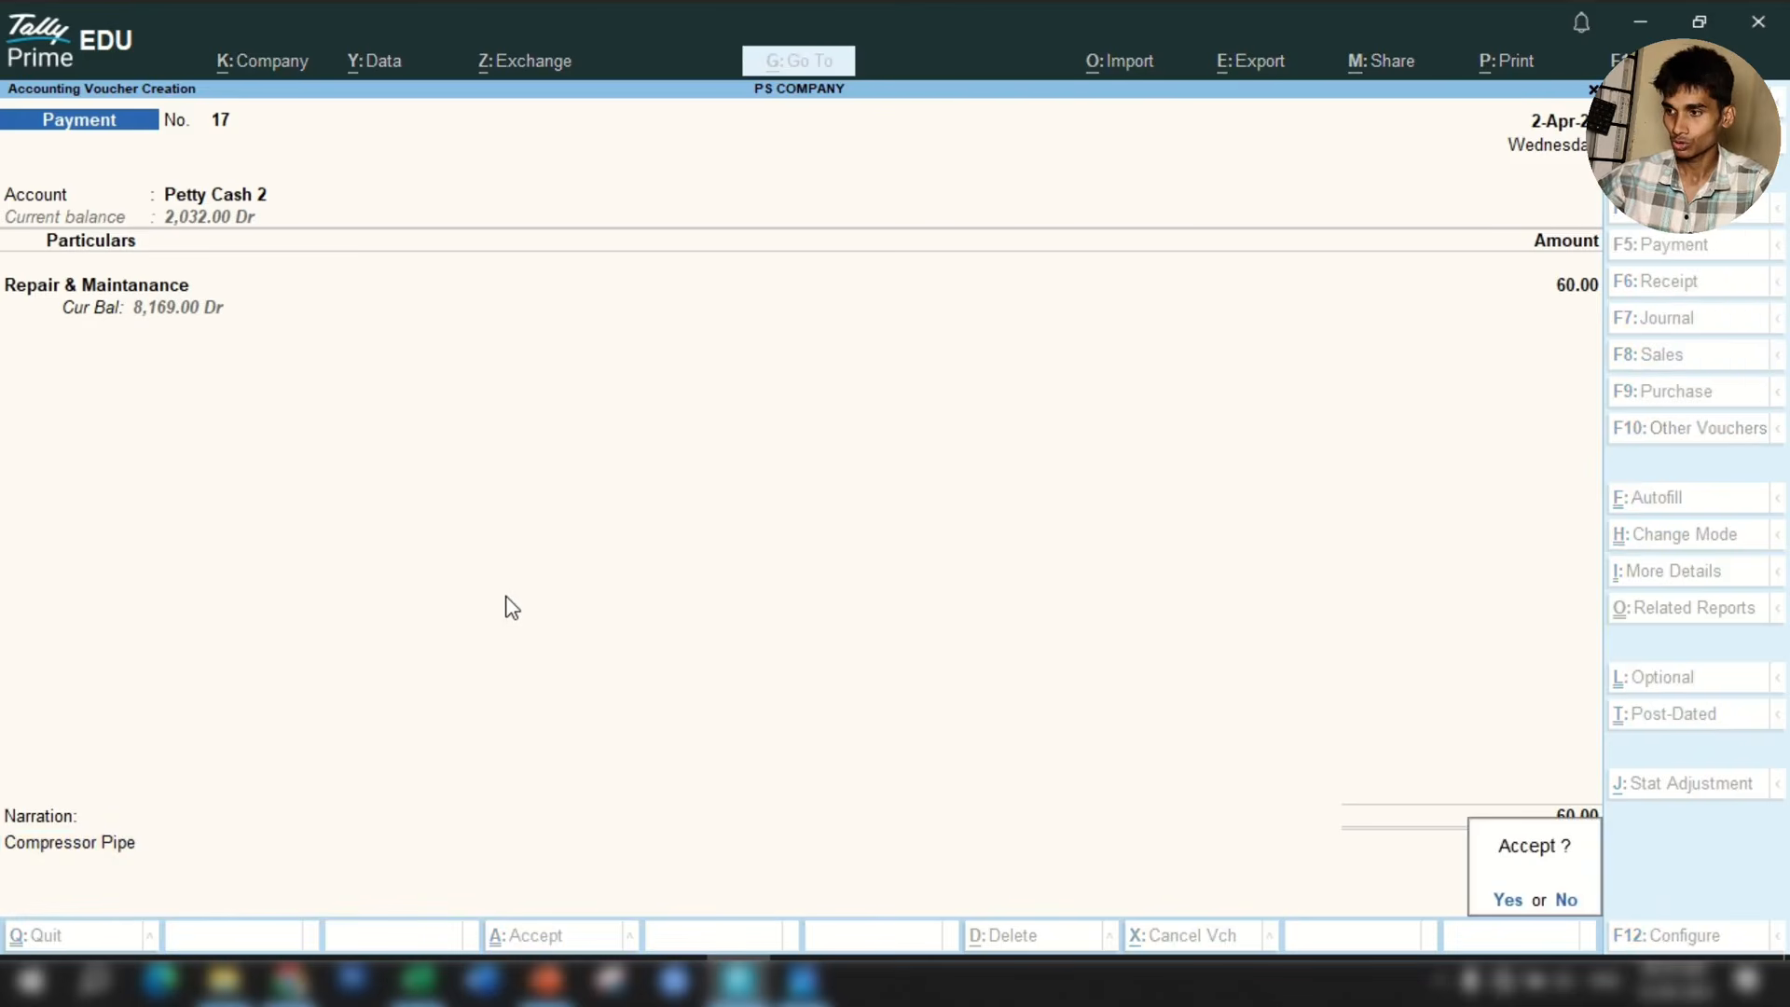
pyautogui.press('y')
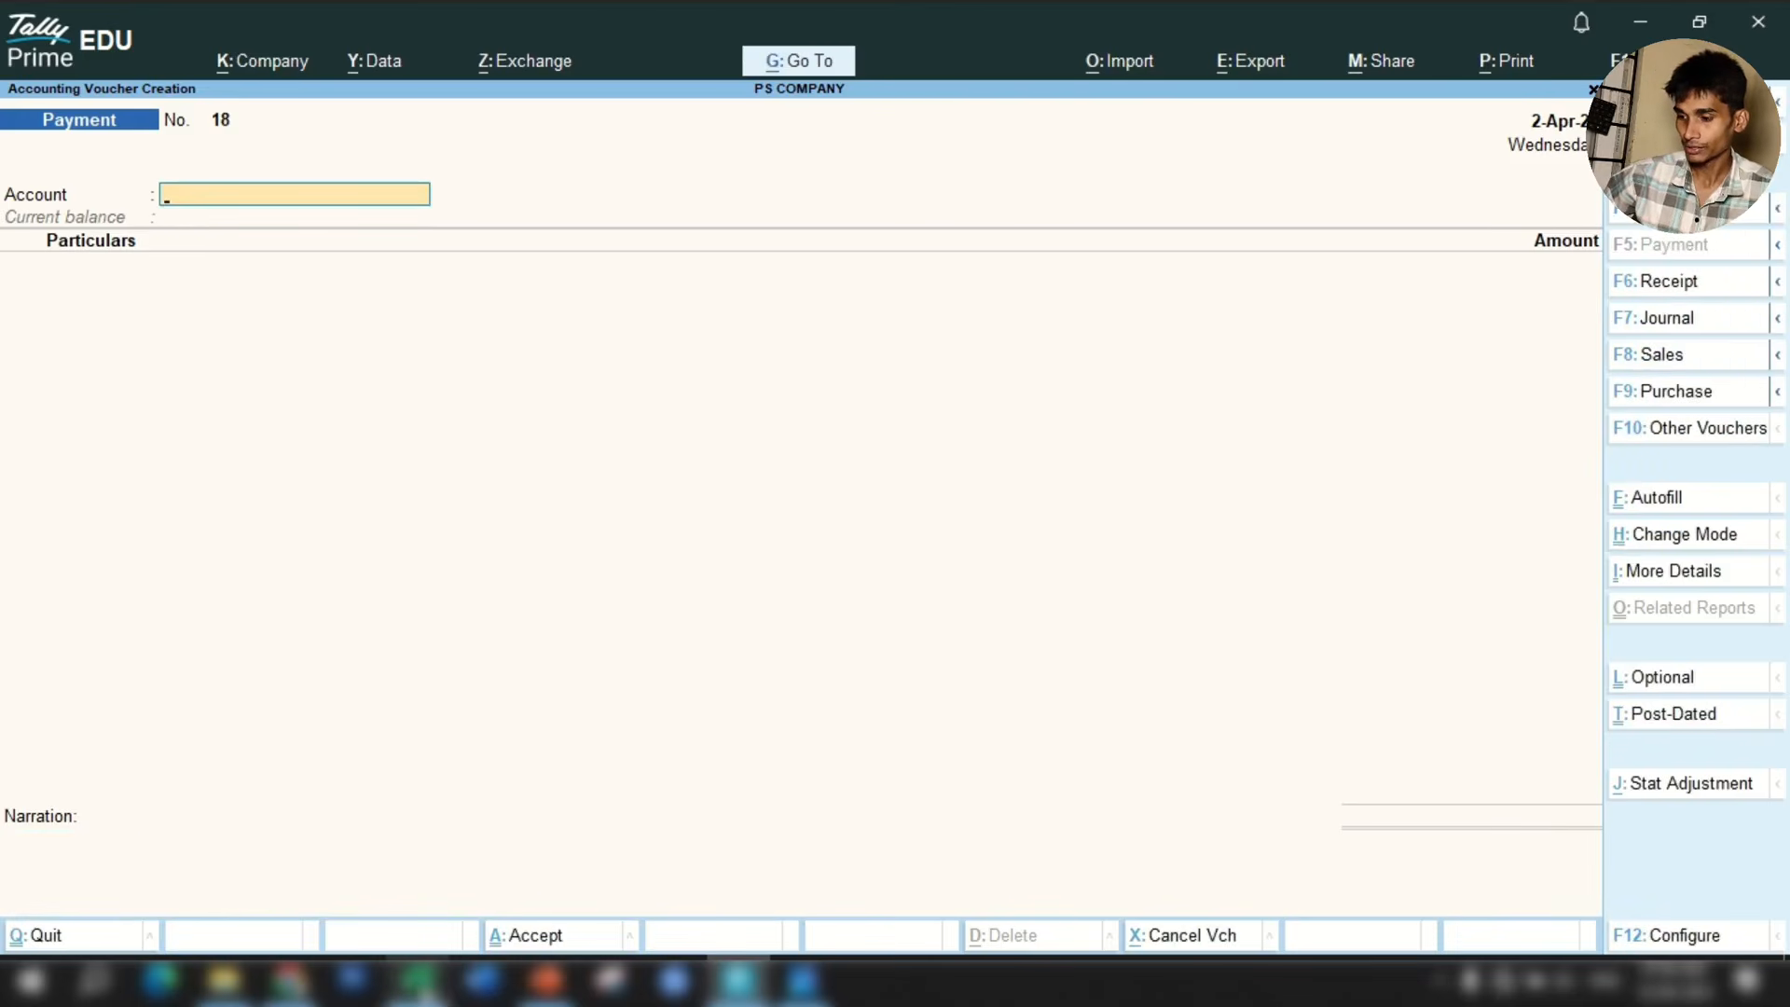
# Check the first Petrol Exp. entry dated 02-04-2025 in Excel and choose Petty Cash 2 as the account of the next TallyPrime payment voucher.
pyautogui.click(418, 979)
pyautogui.click(277, 612)
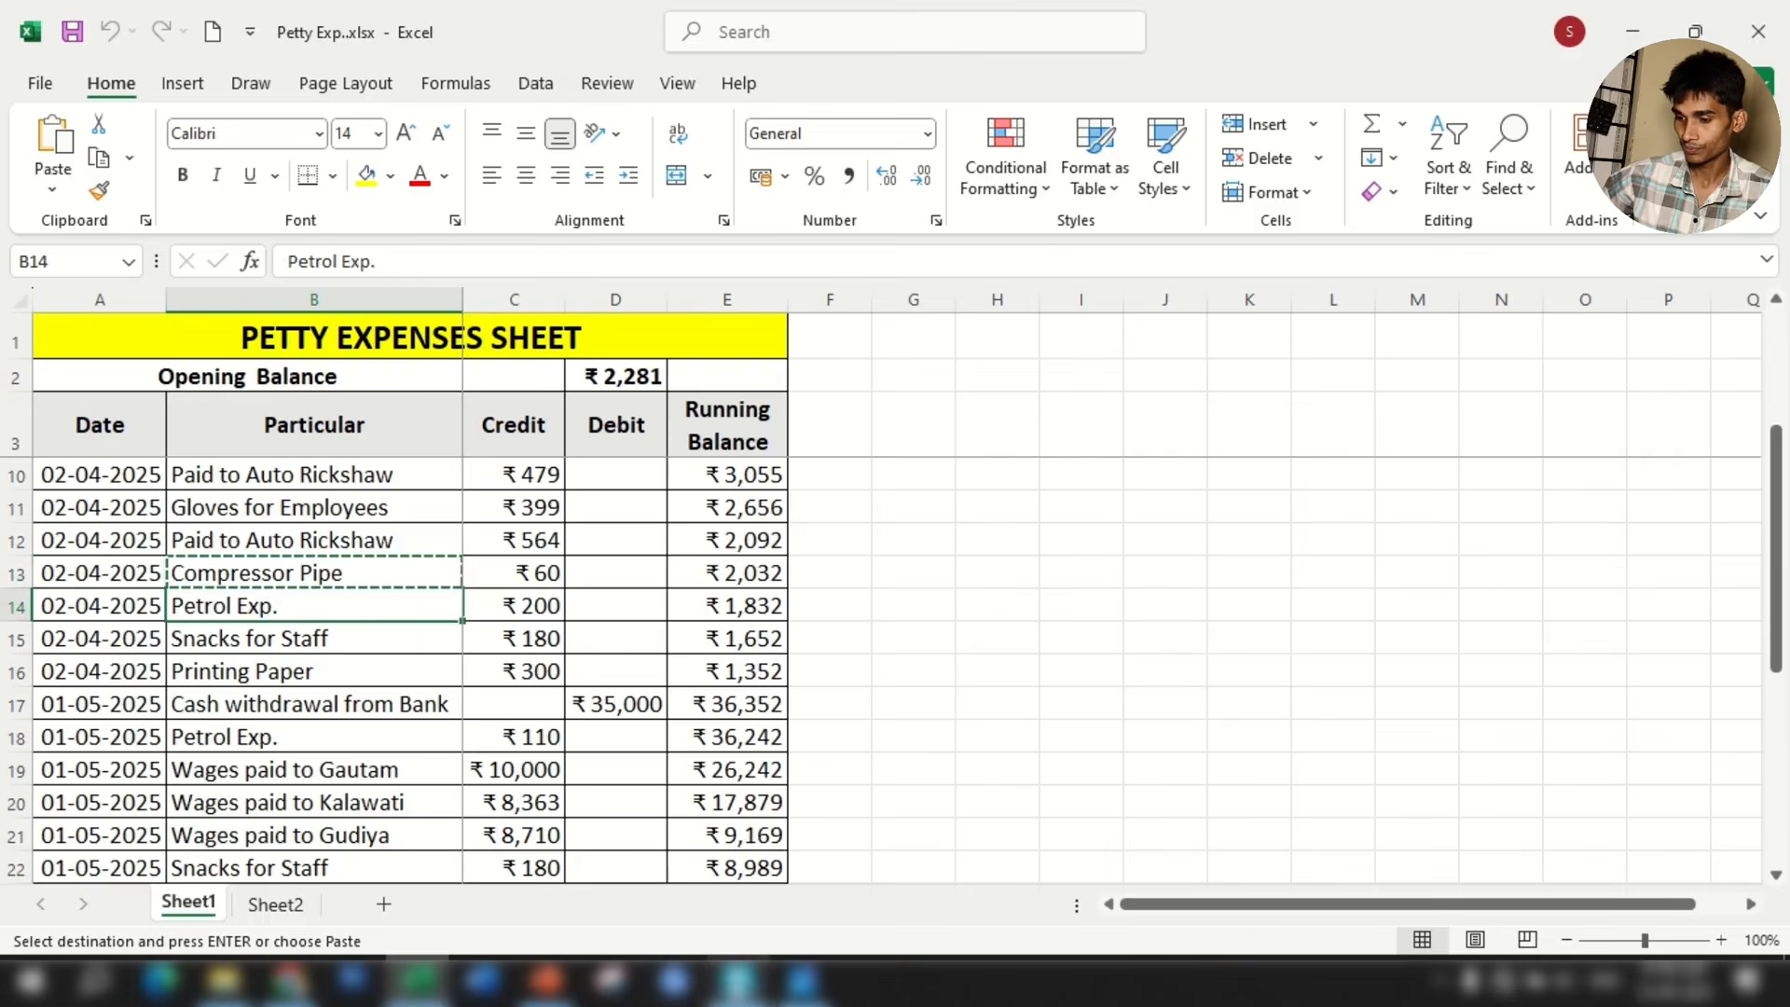
pyautogui.click(737, 979)
pyautogui.write('Cas')
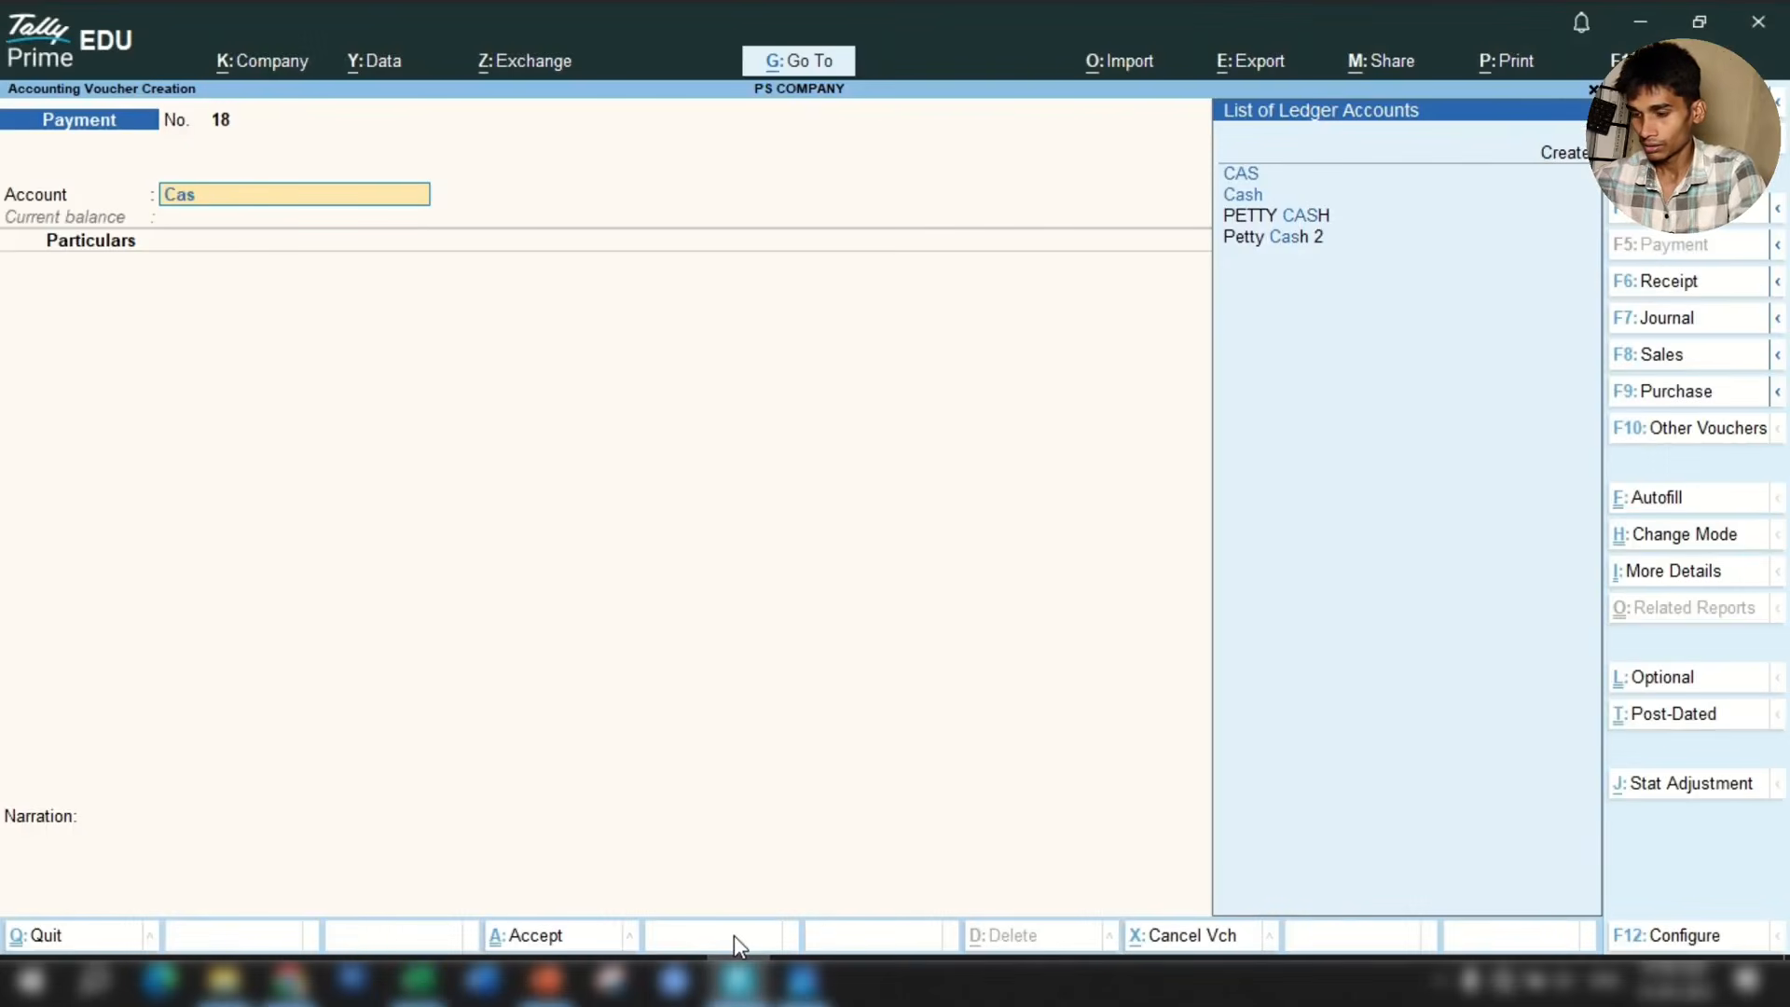
pyautogui.press('Down')
pyautogui.press('Down')
pyautogui.press('Down')
pyautogui.press('Return')
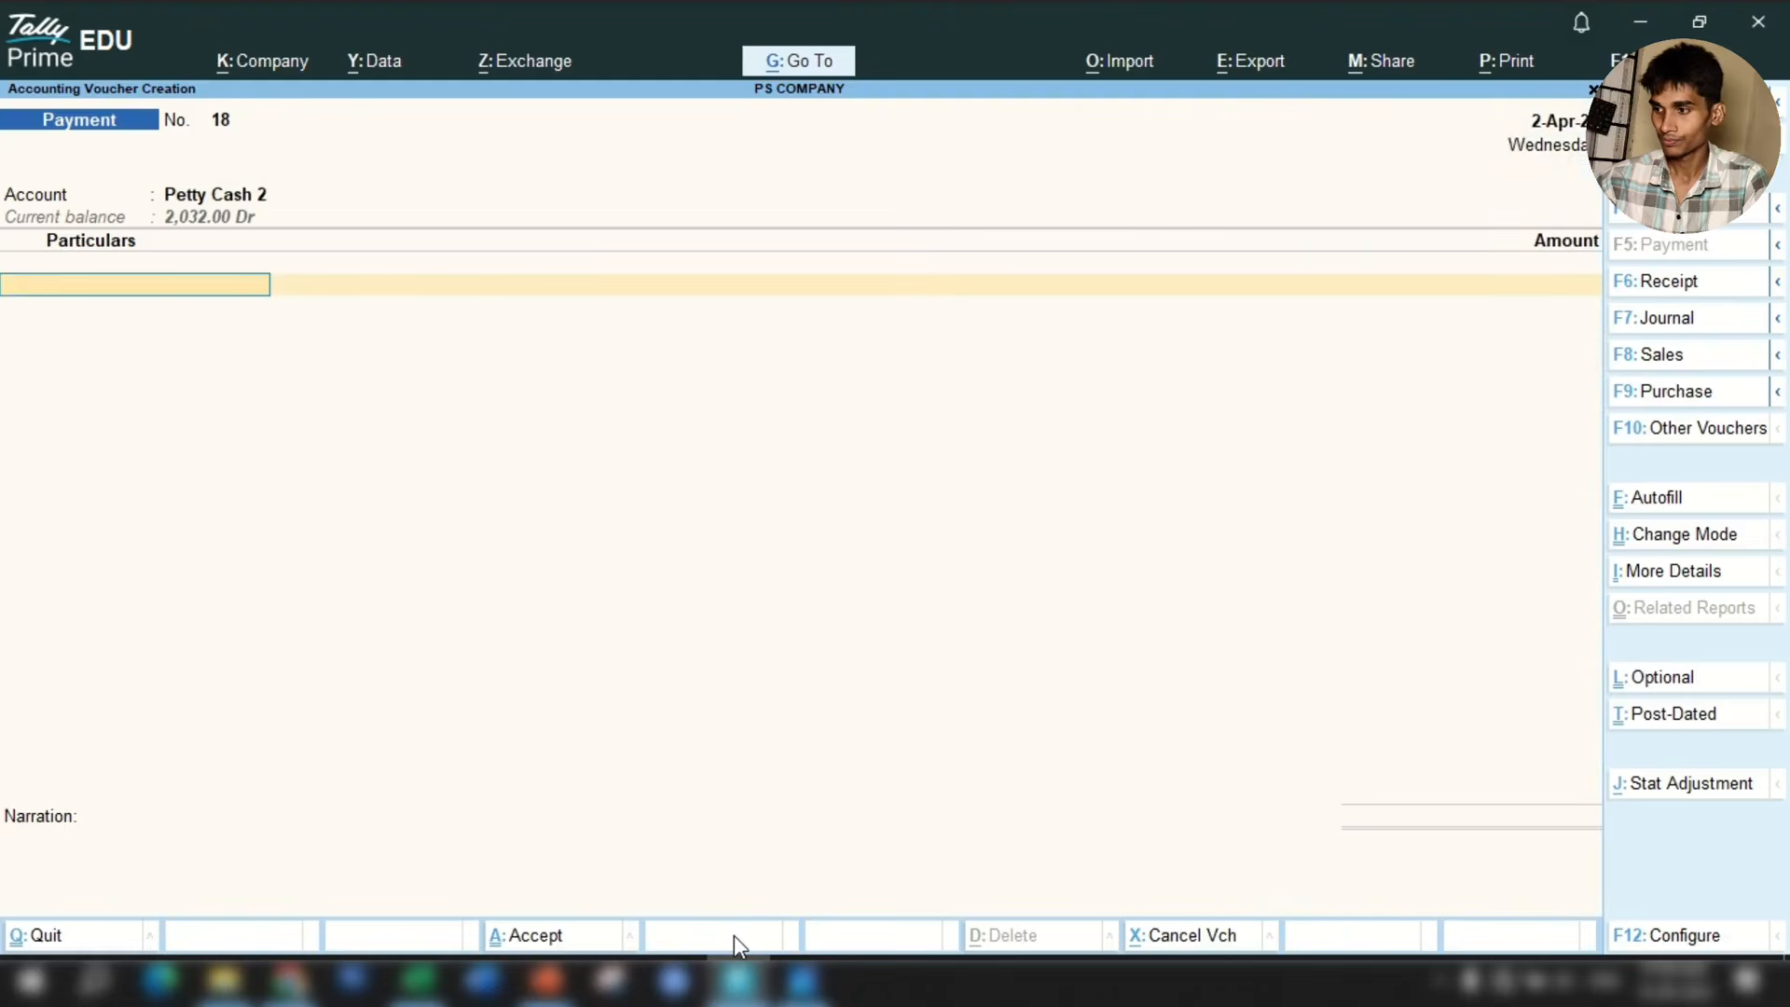
pyautogui.write('O')
pyautogui.press('BackSpace')
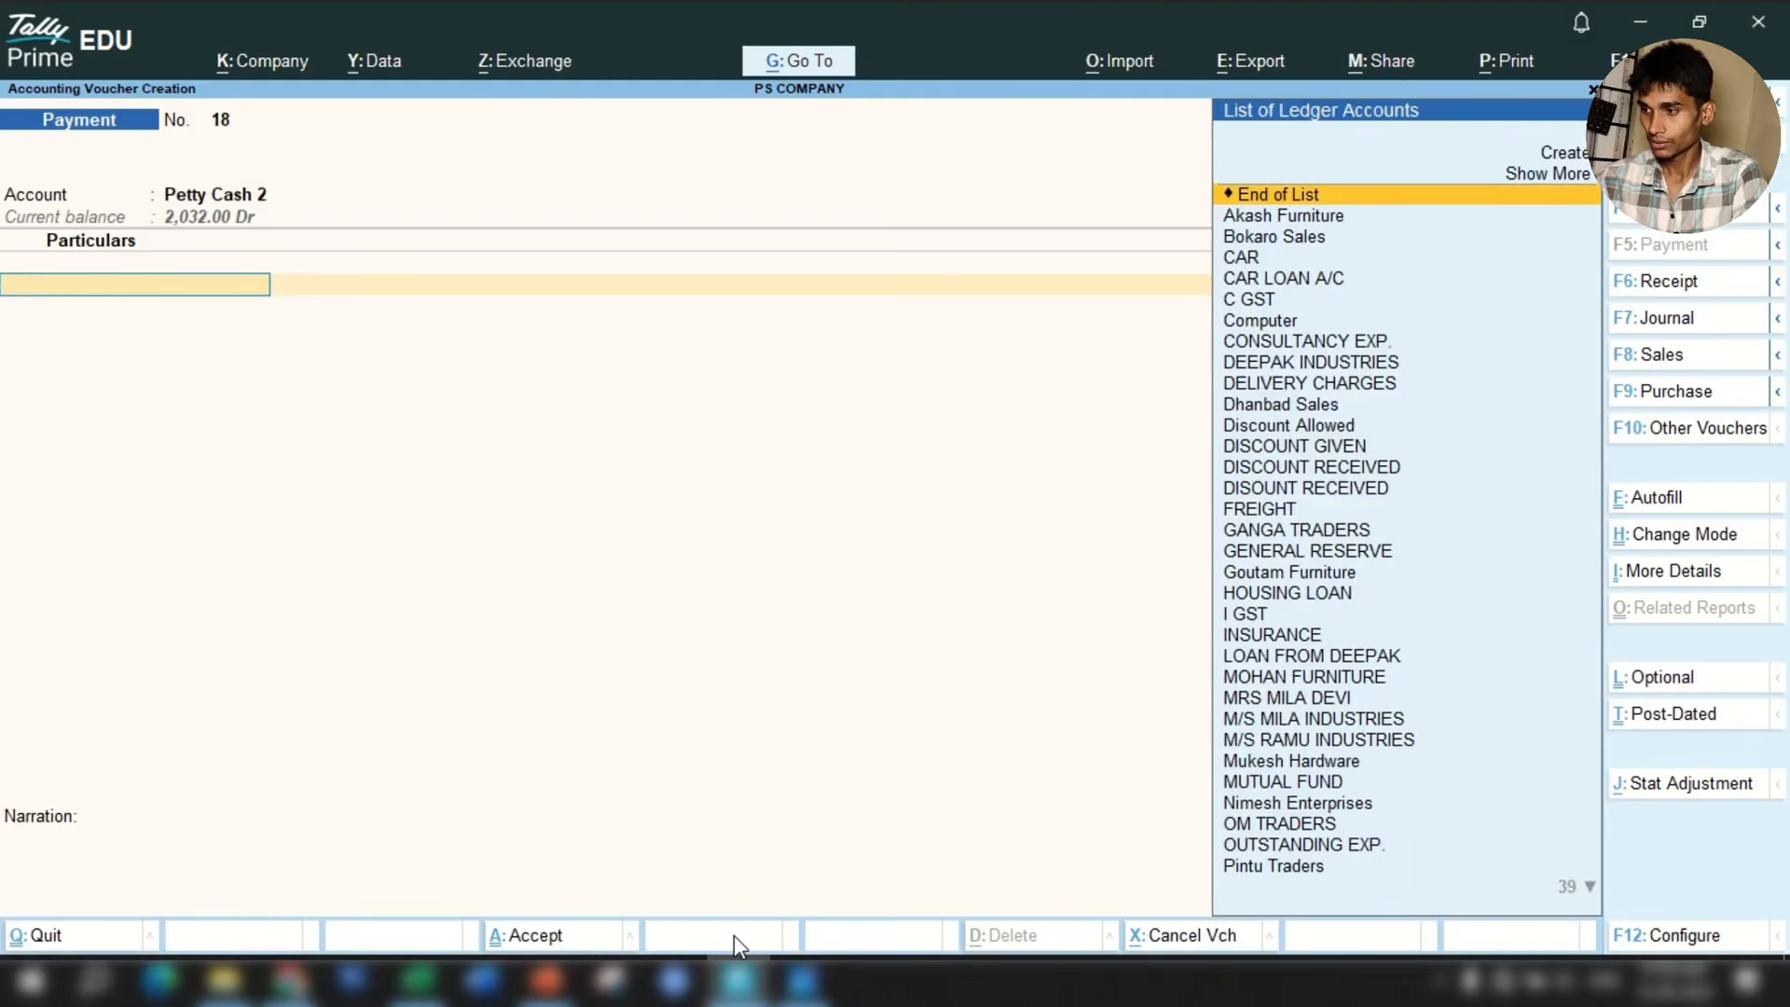
pyautogui.write('Pet')
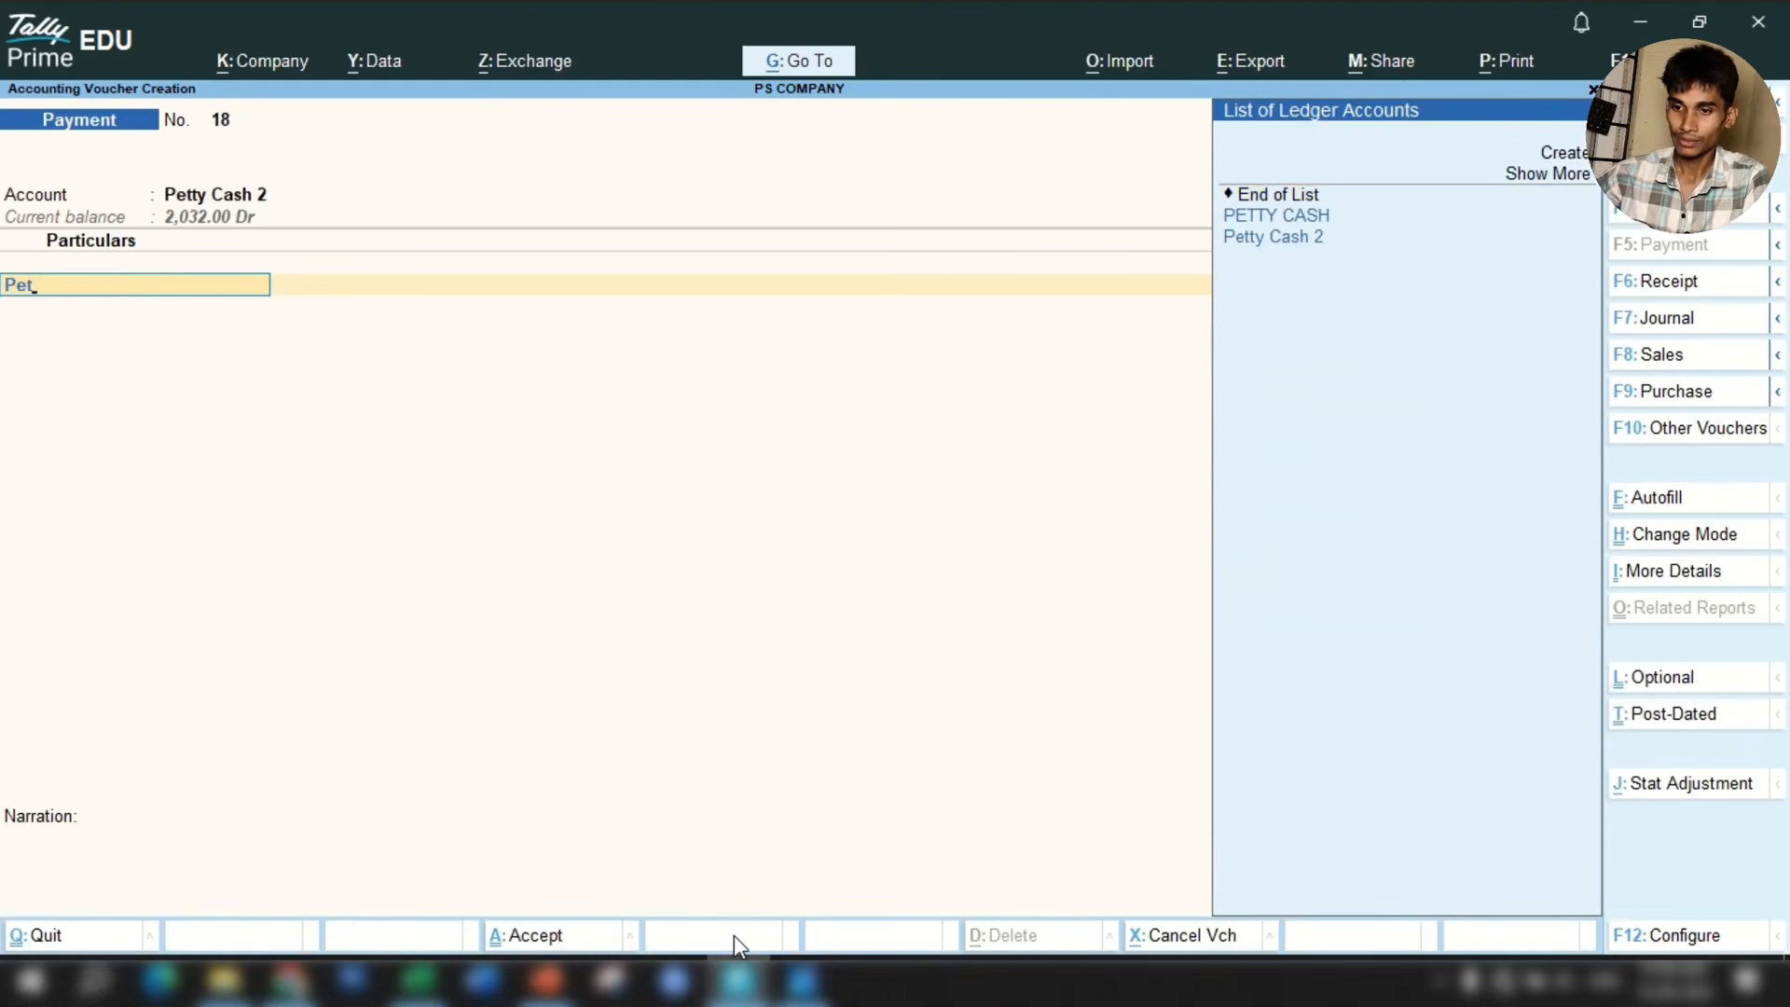
pyautogui.press('BackSpace')
pyautogui.press('BackSpace')
pyautogui.press('BackSpace')
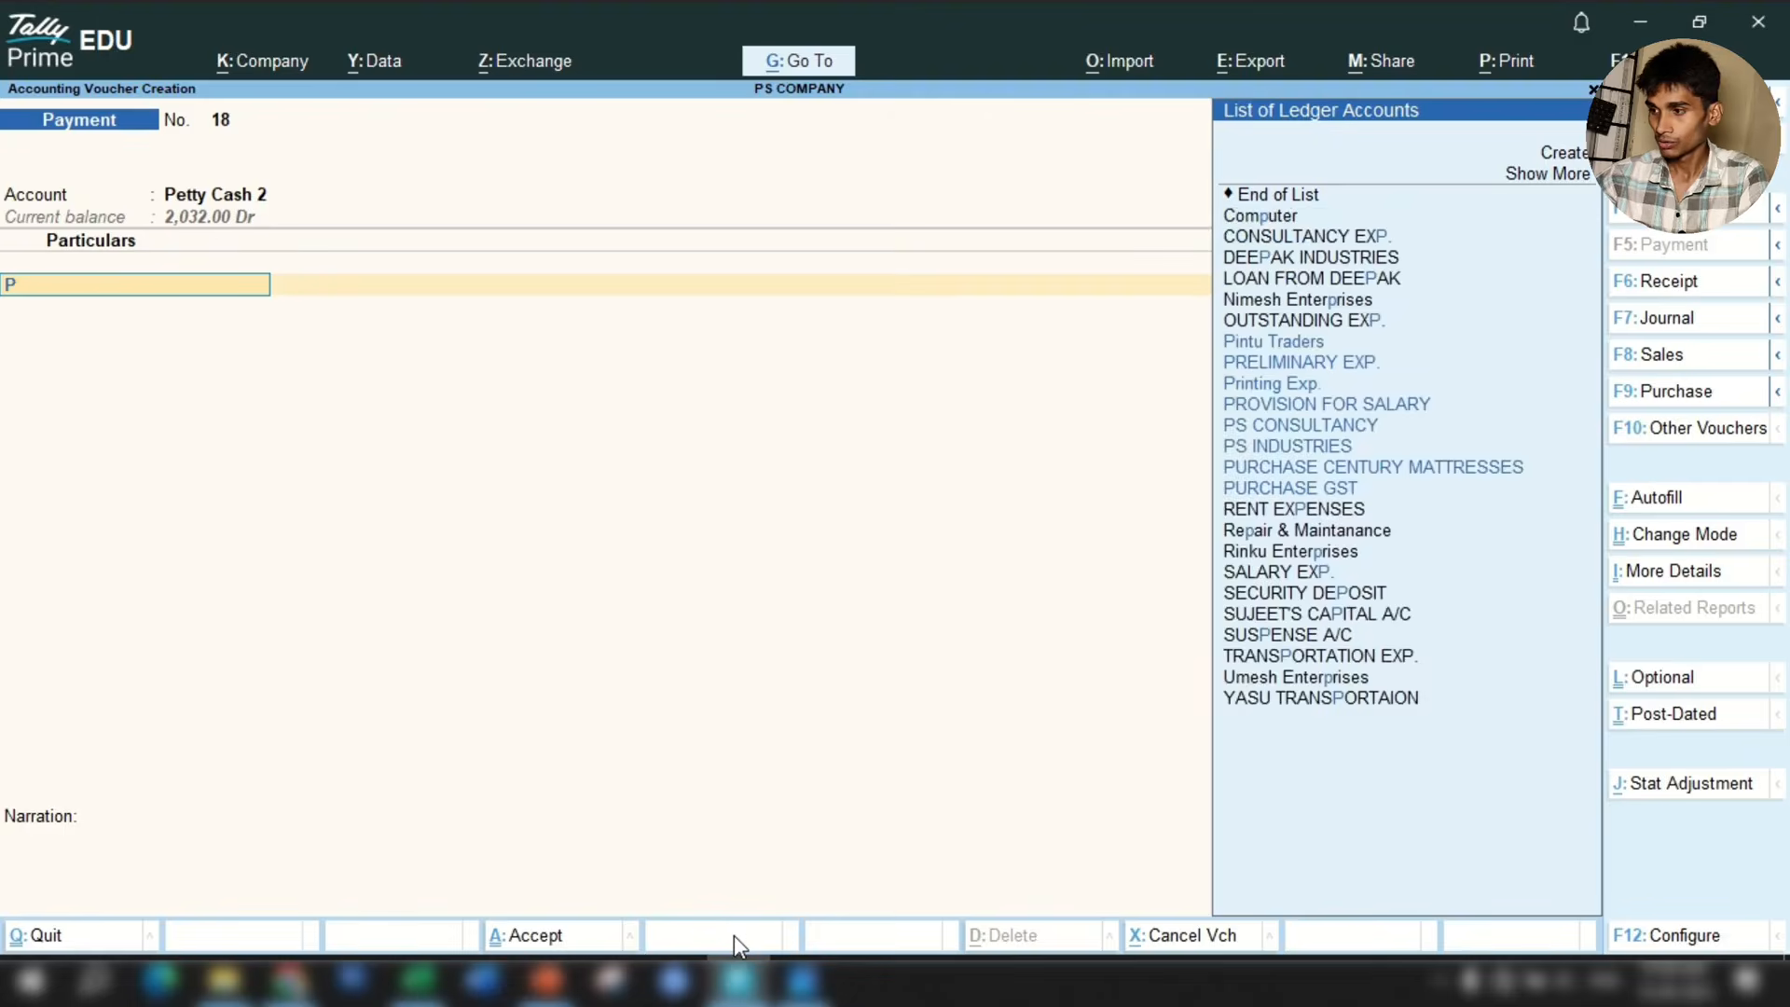
# Add Repair & Maintanance as the particular with an amount of 200, checking the petrol credit in the Excel sheet.
pyautogui.write('Rep')
pyautogui.press('Return')
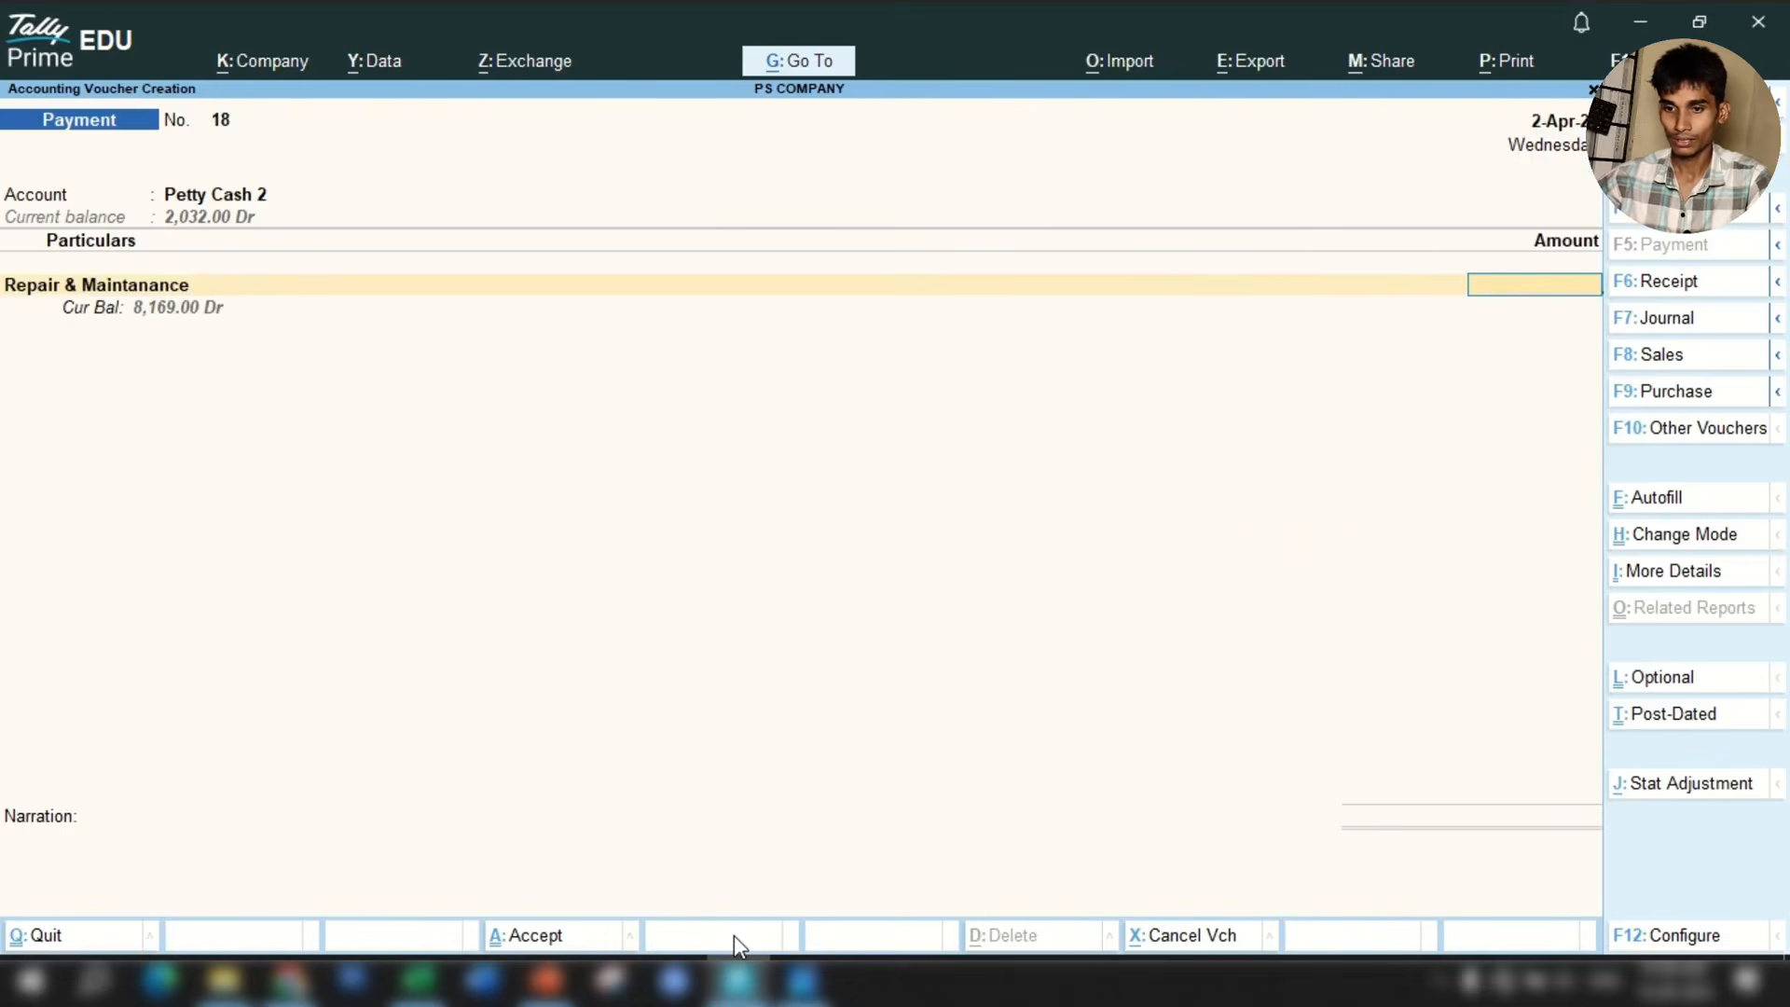
pyautogui.click(419, 979)
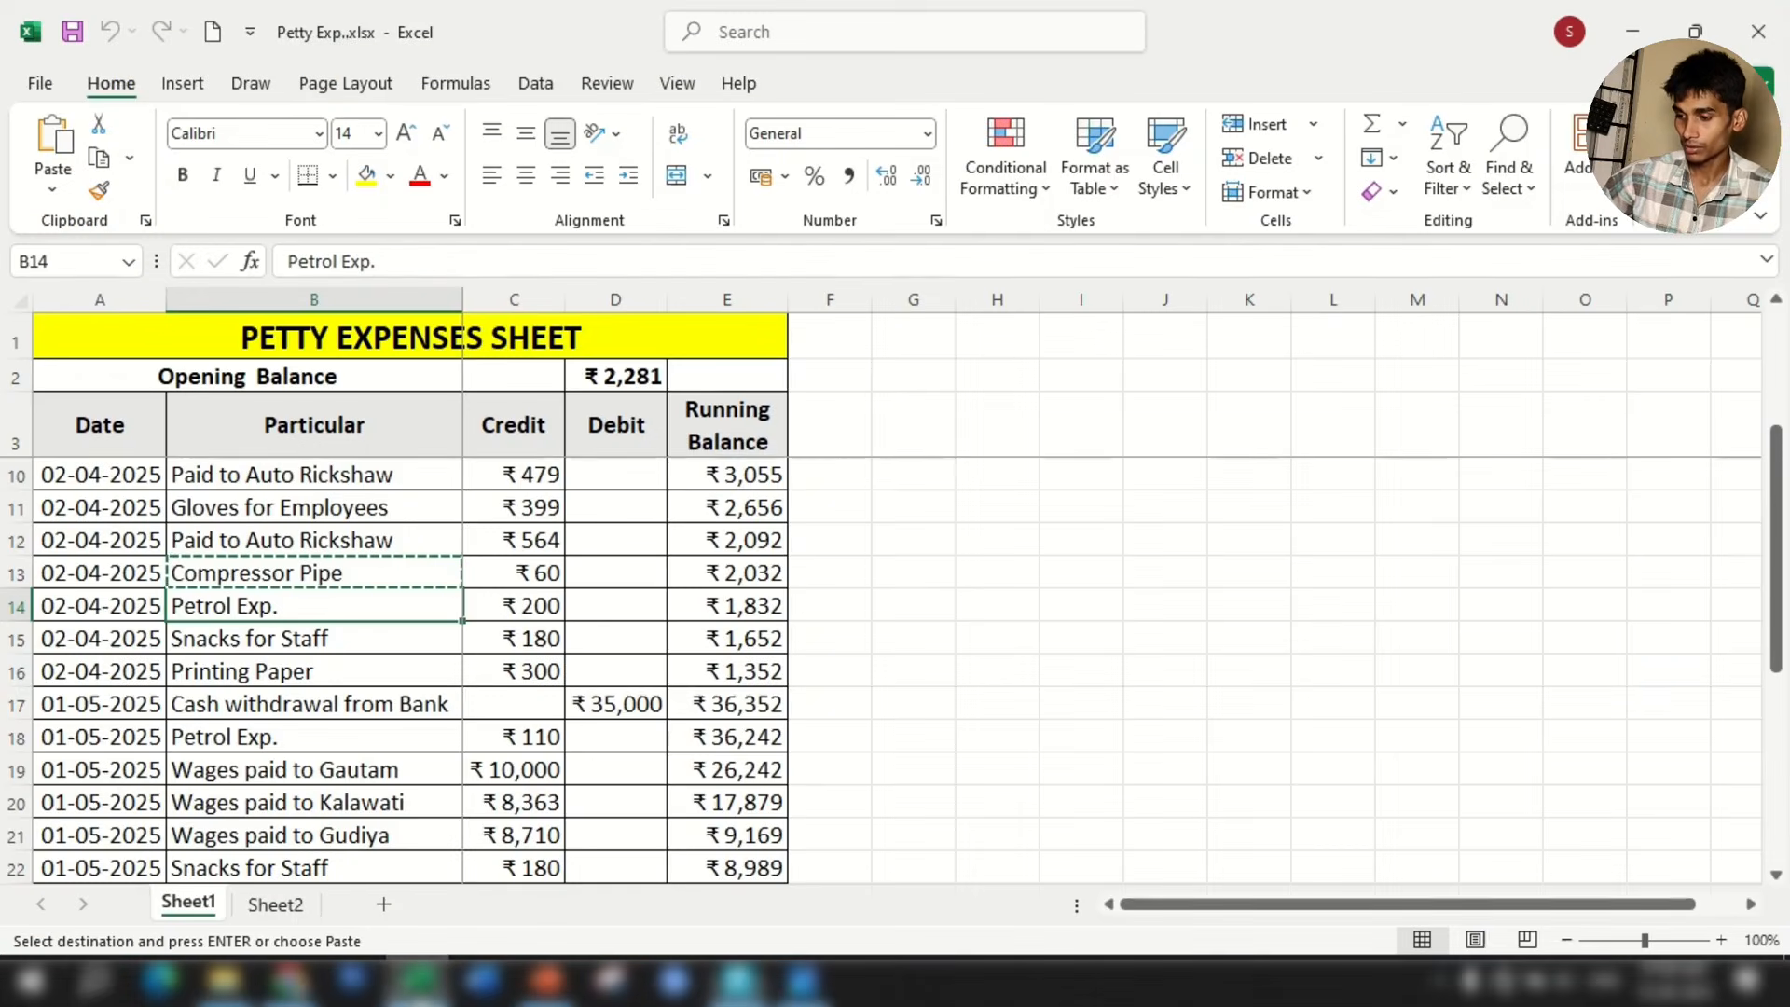
pyautogui.click(514, 610)
pyautogui.hotkey('alt', 'Tab')
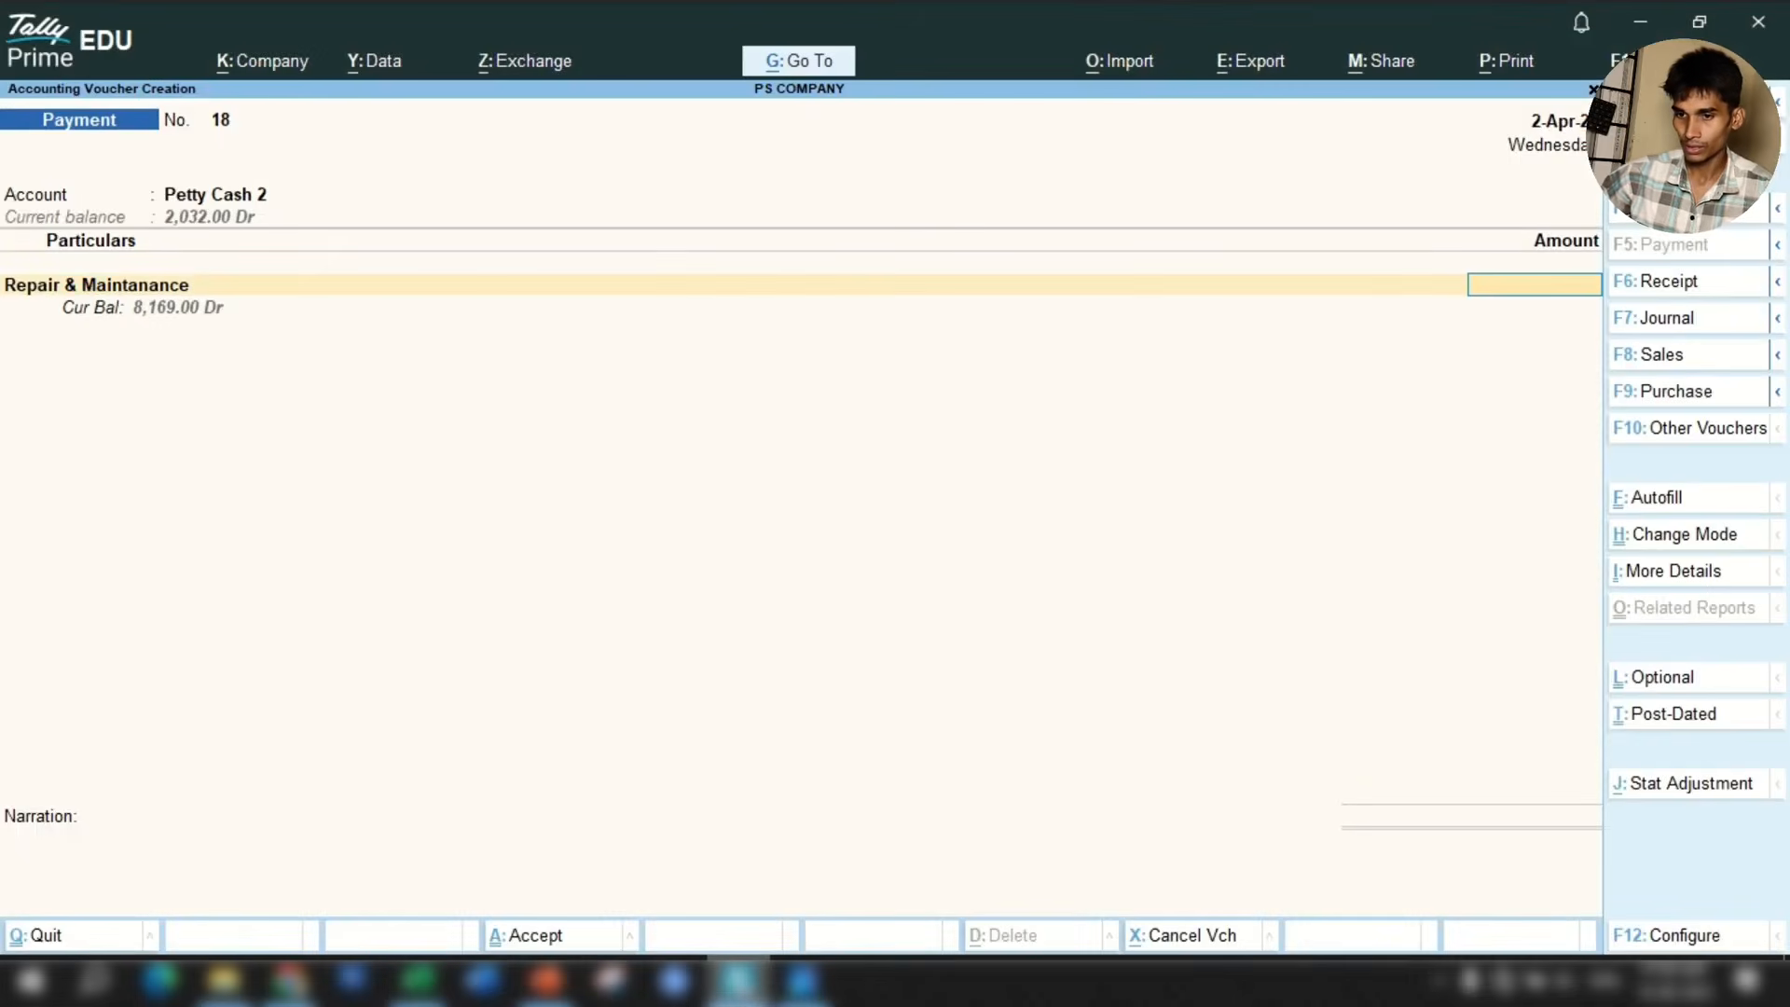
pyautogui.write('200')
pyautogui.press('Return')
pyautogui.press('Return')
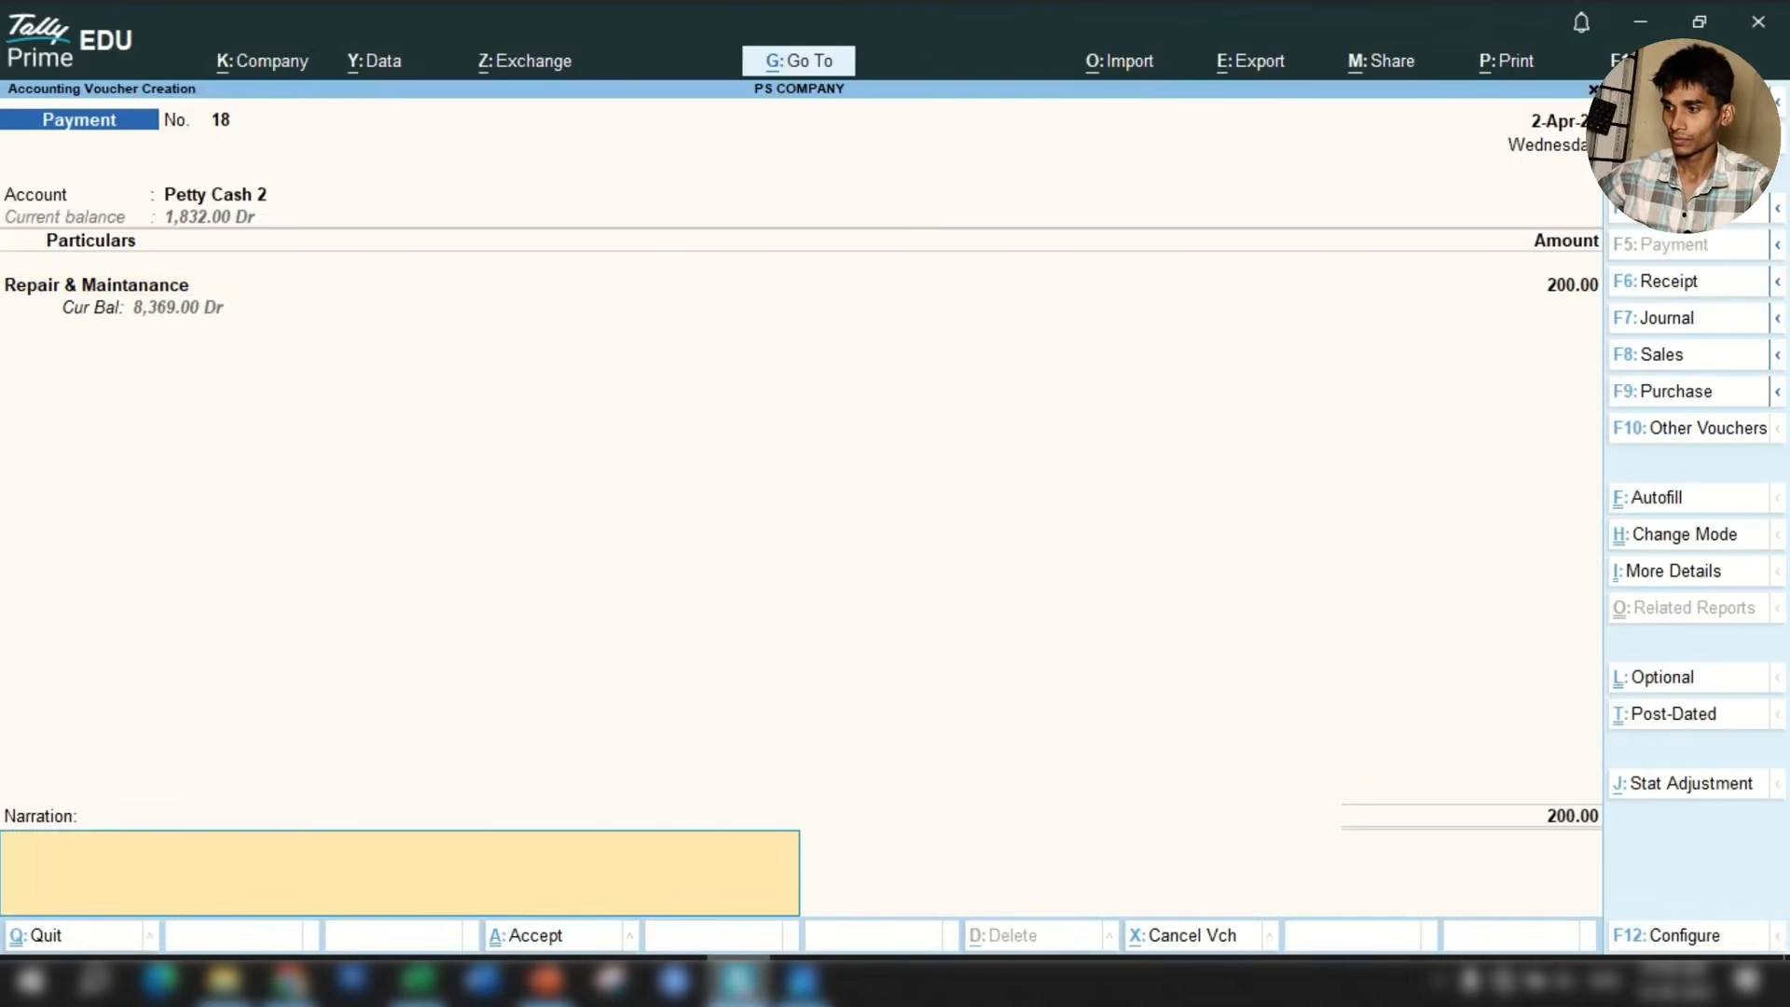
# Enter "petrol exp." as the voucher's narration and save the payment voucher.
pyautogui.write('petrol exp.')
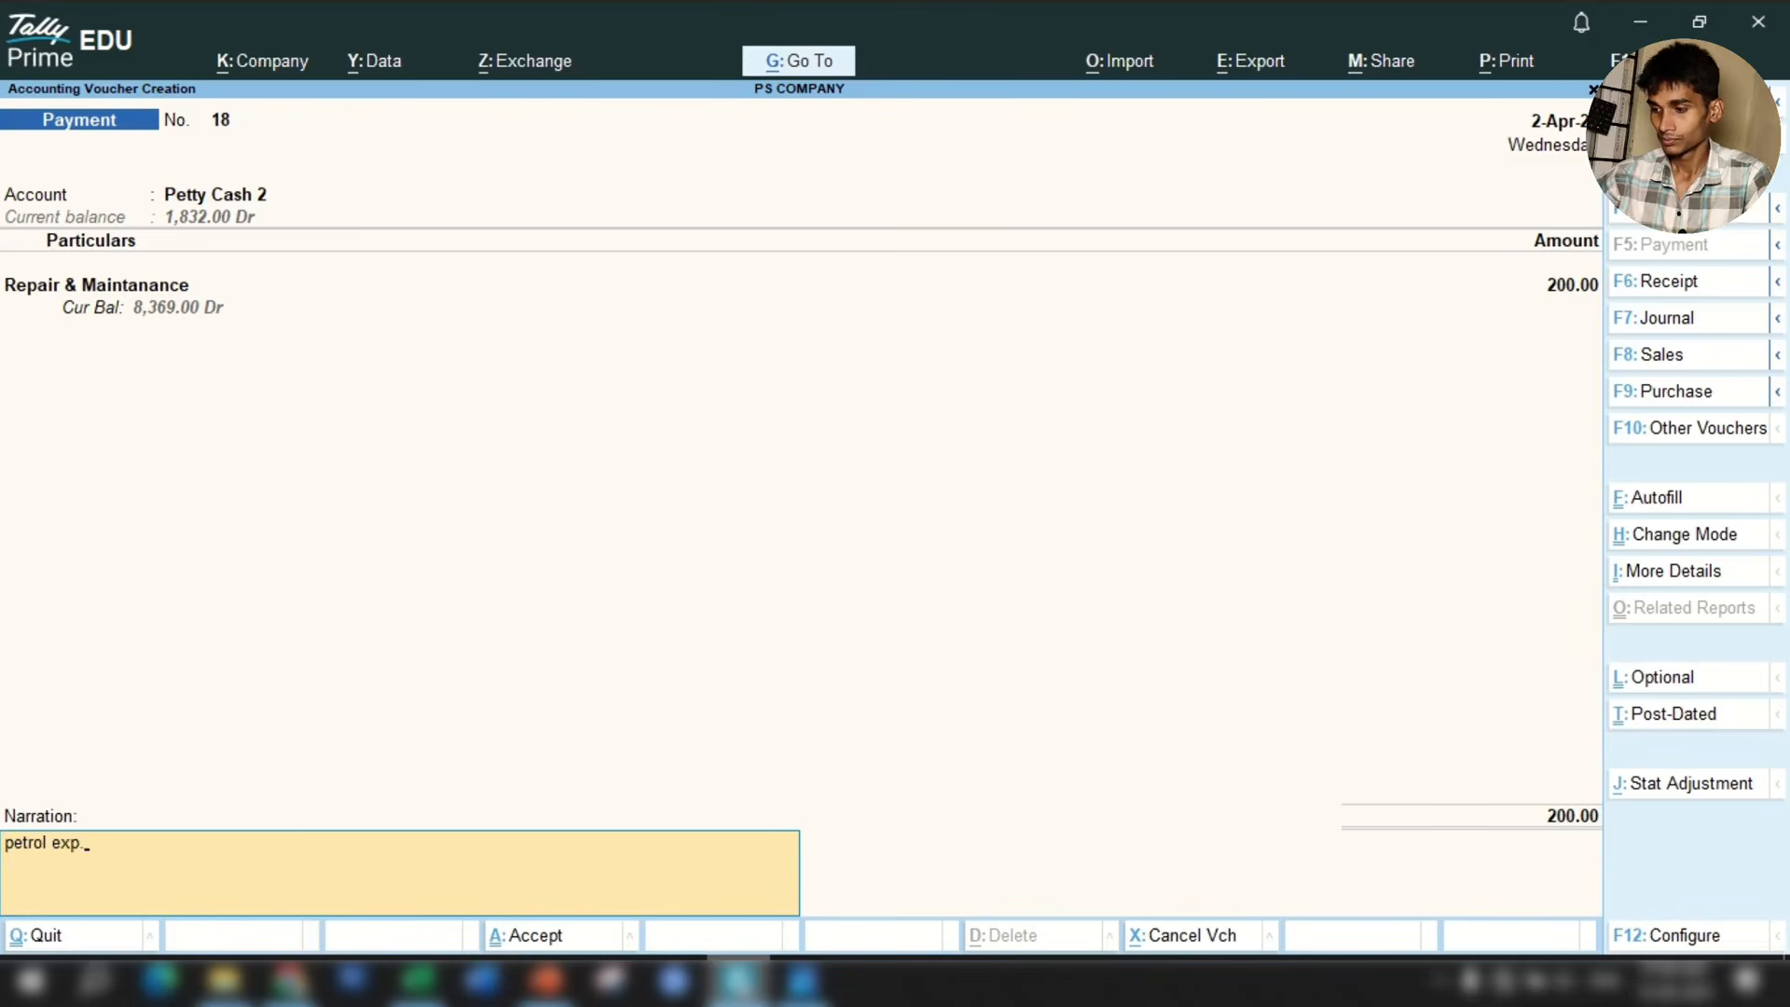
pyautogui.press('Return')
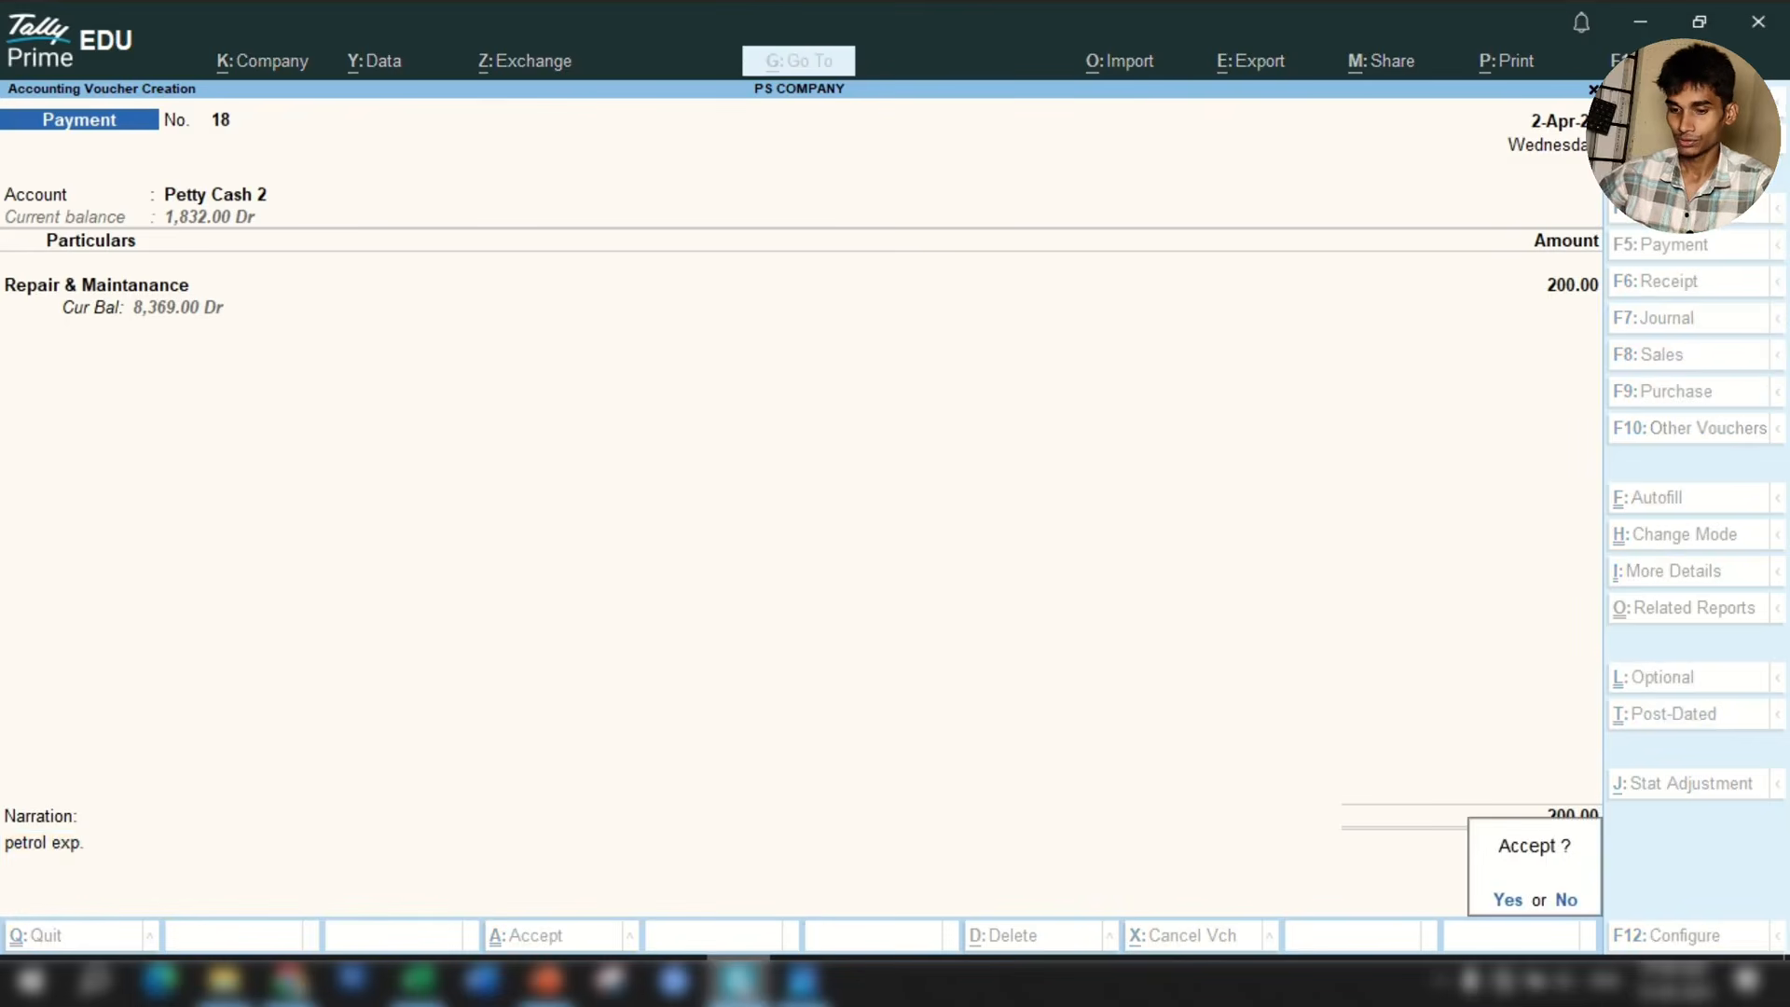
pyautogui.press('Return')
# Check the Snacks for Staff credit dated 02-04-2025 in Excel and choose Petty Cash 2 as the account of the next TallyPrime payment voucher.
pyautogui.hotkey('alt', 'Tab')
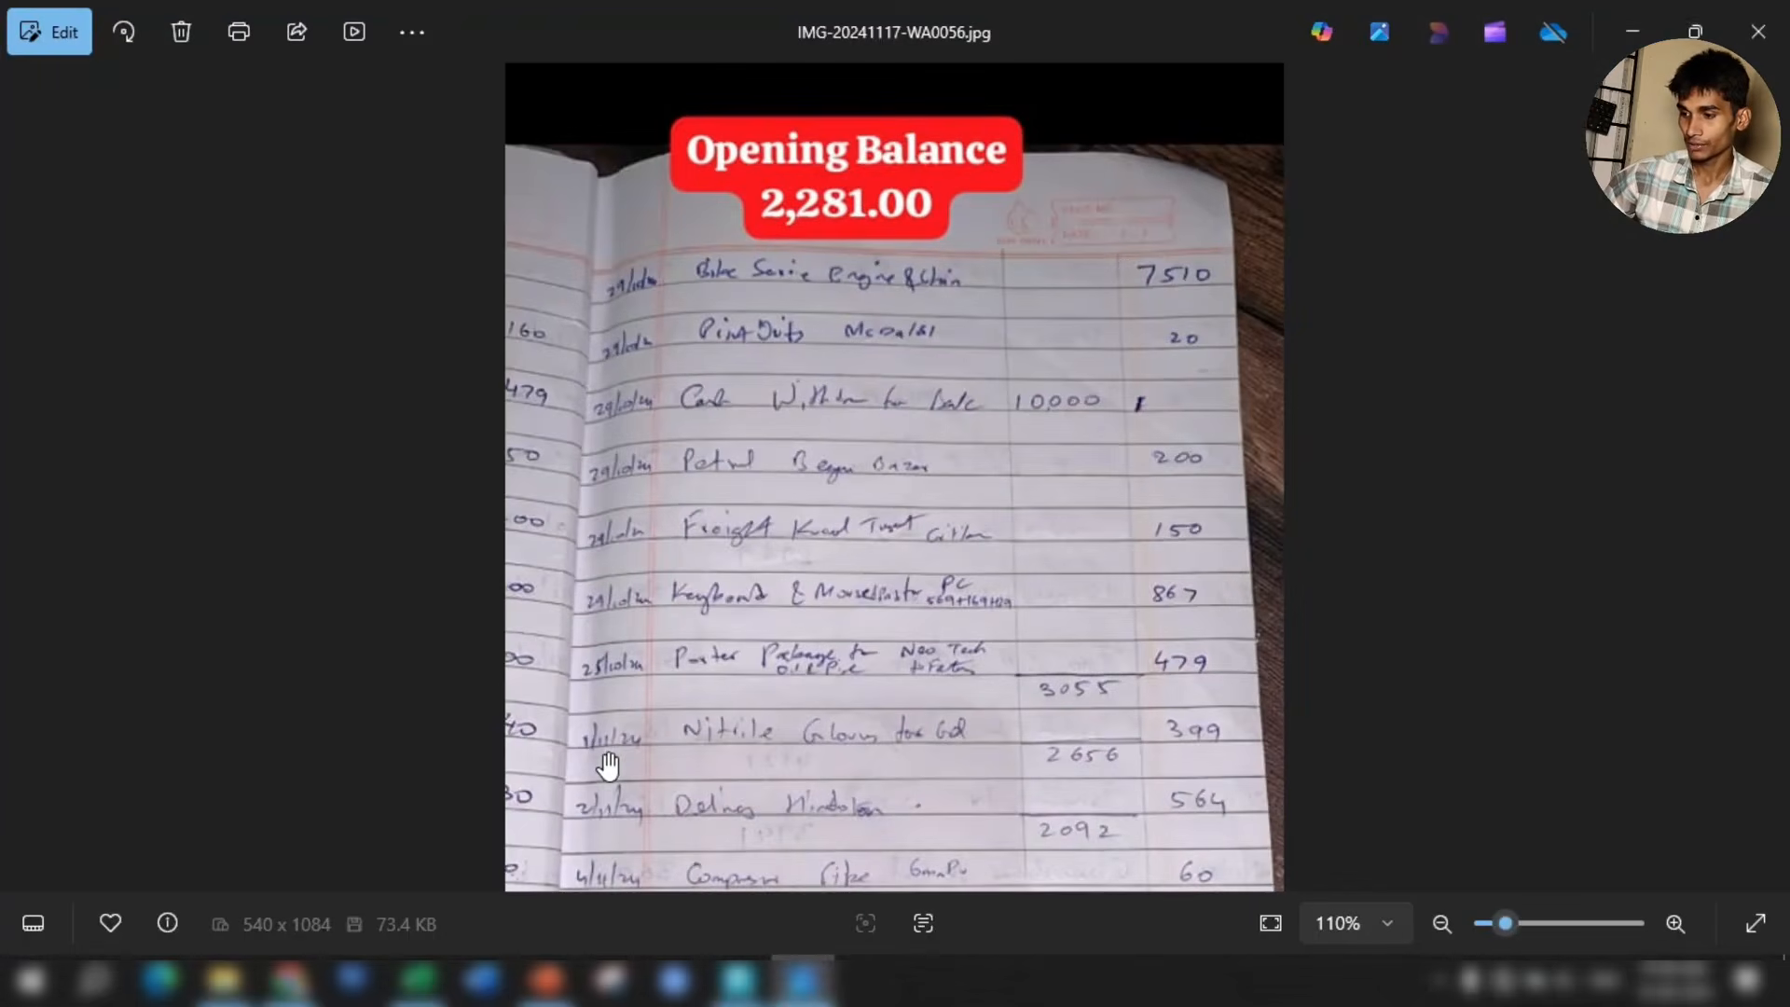
pyautogui.click(1631, 31)
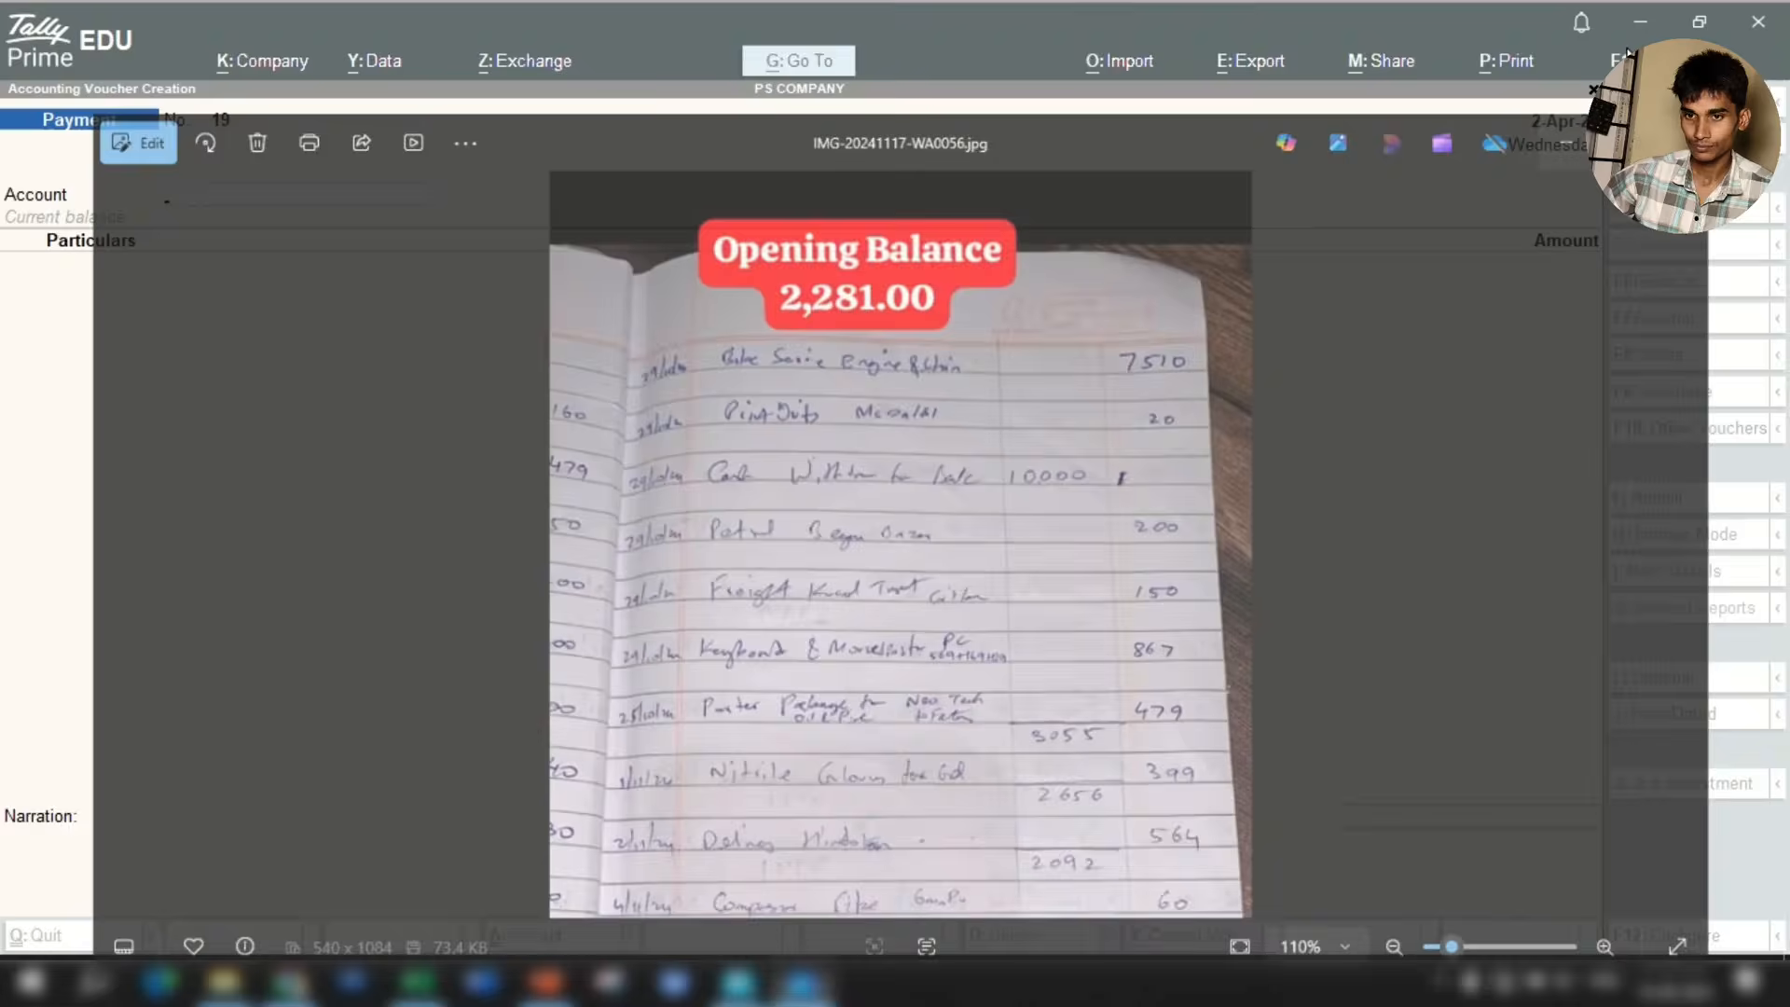
pyautogui.click(418, 979)
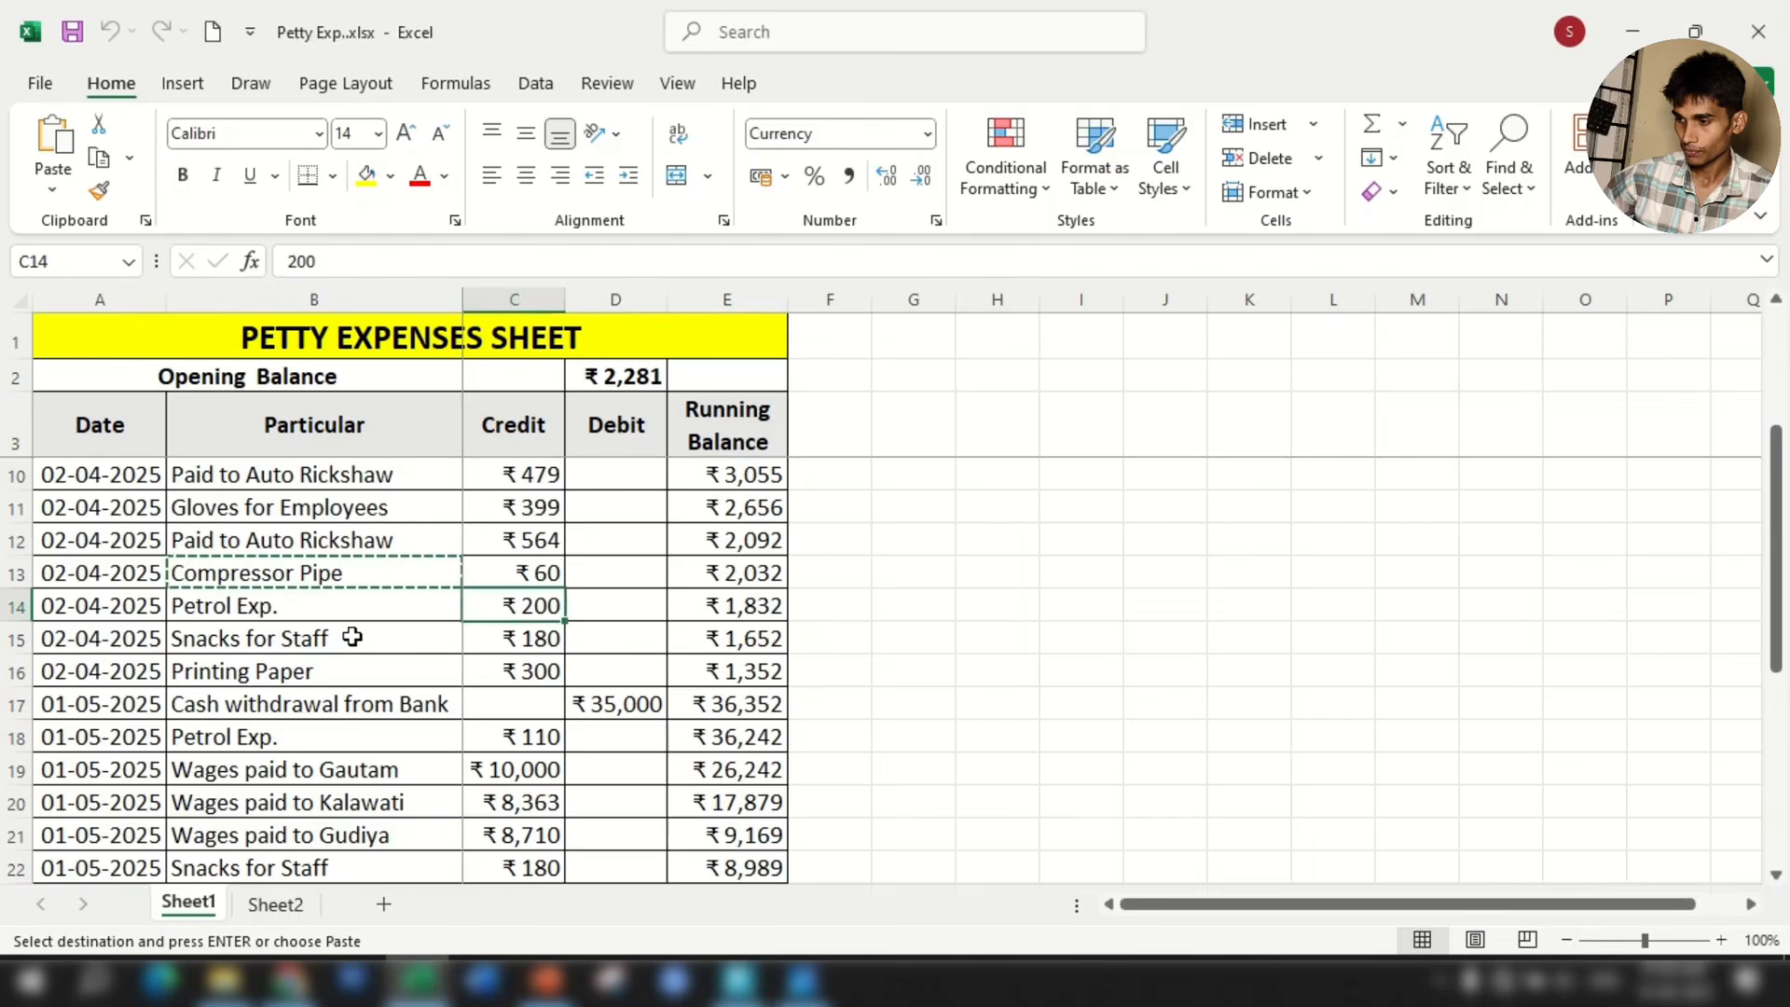
pyautogui.click(522, 639)
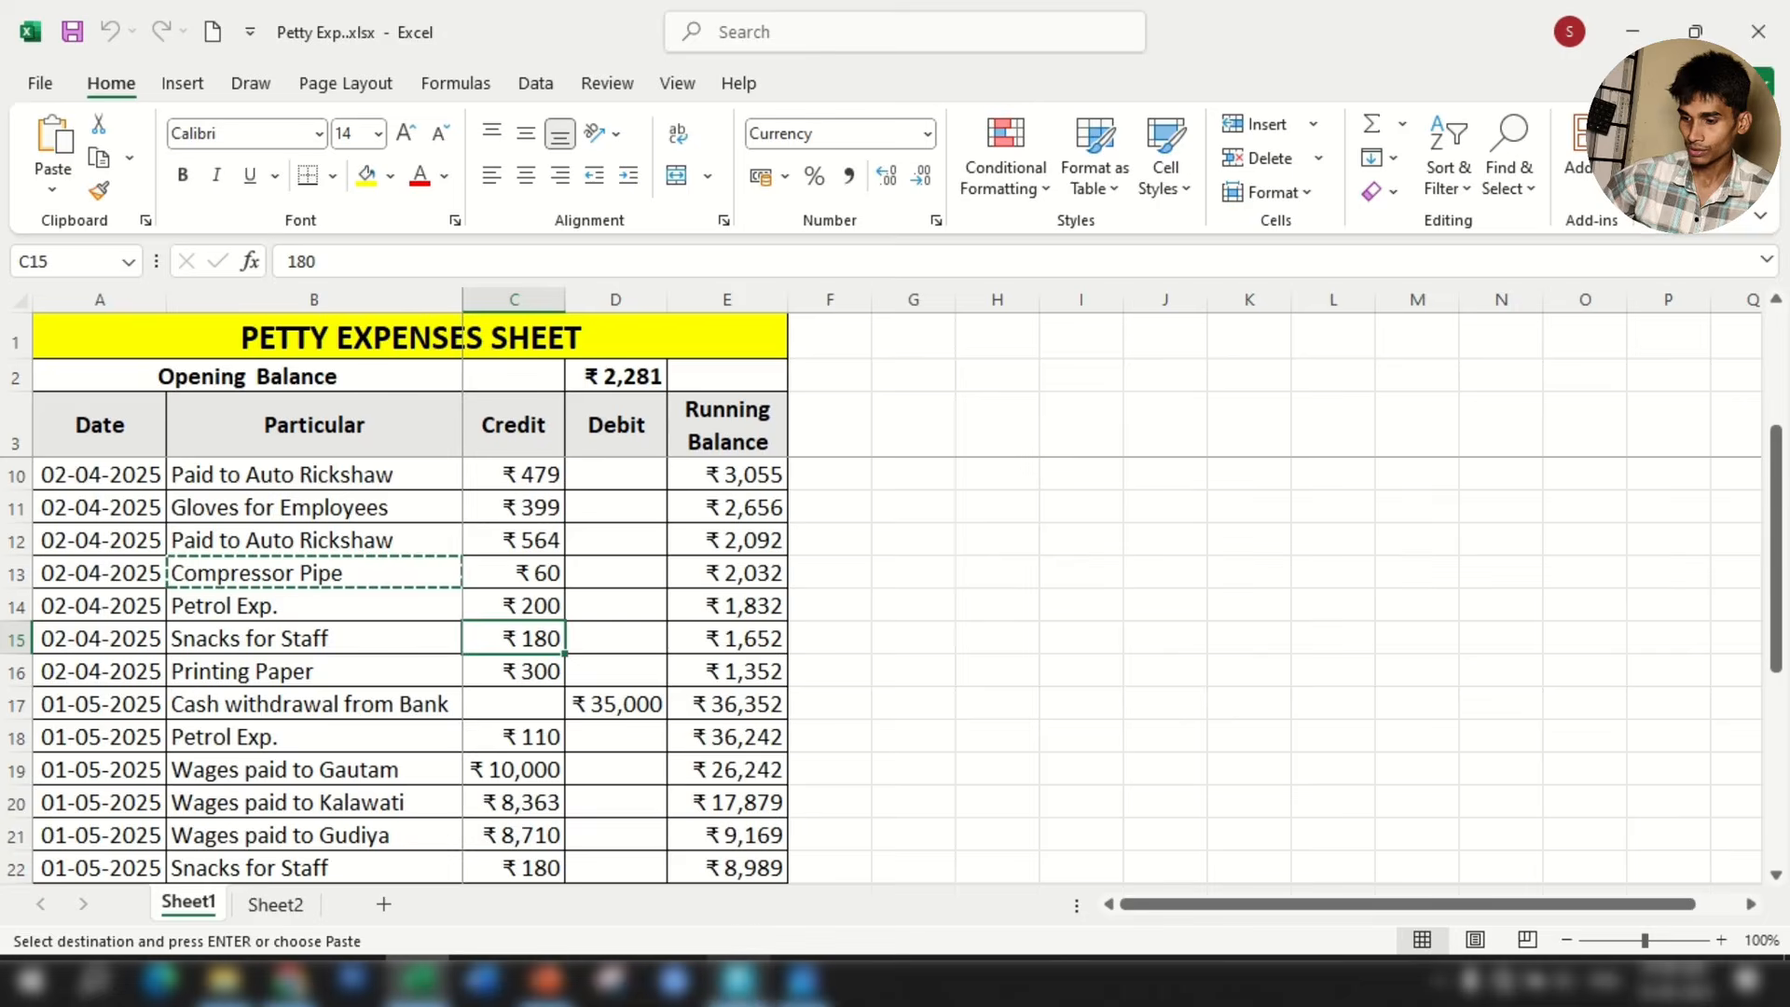
pyautogui.click(737, 979)
pyautogui.write('Cash')
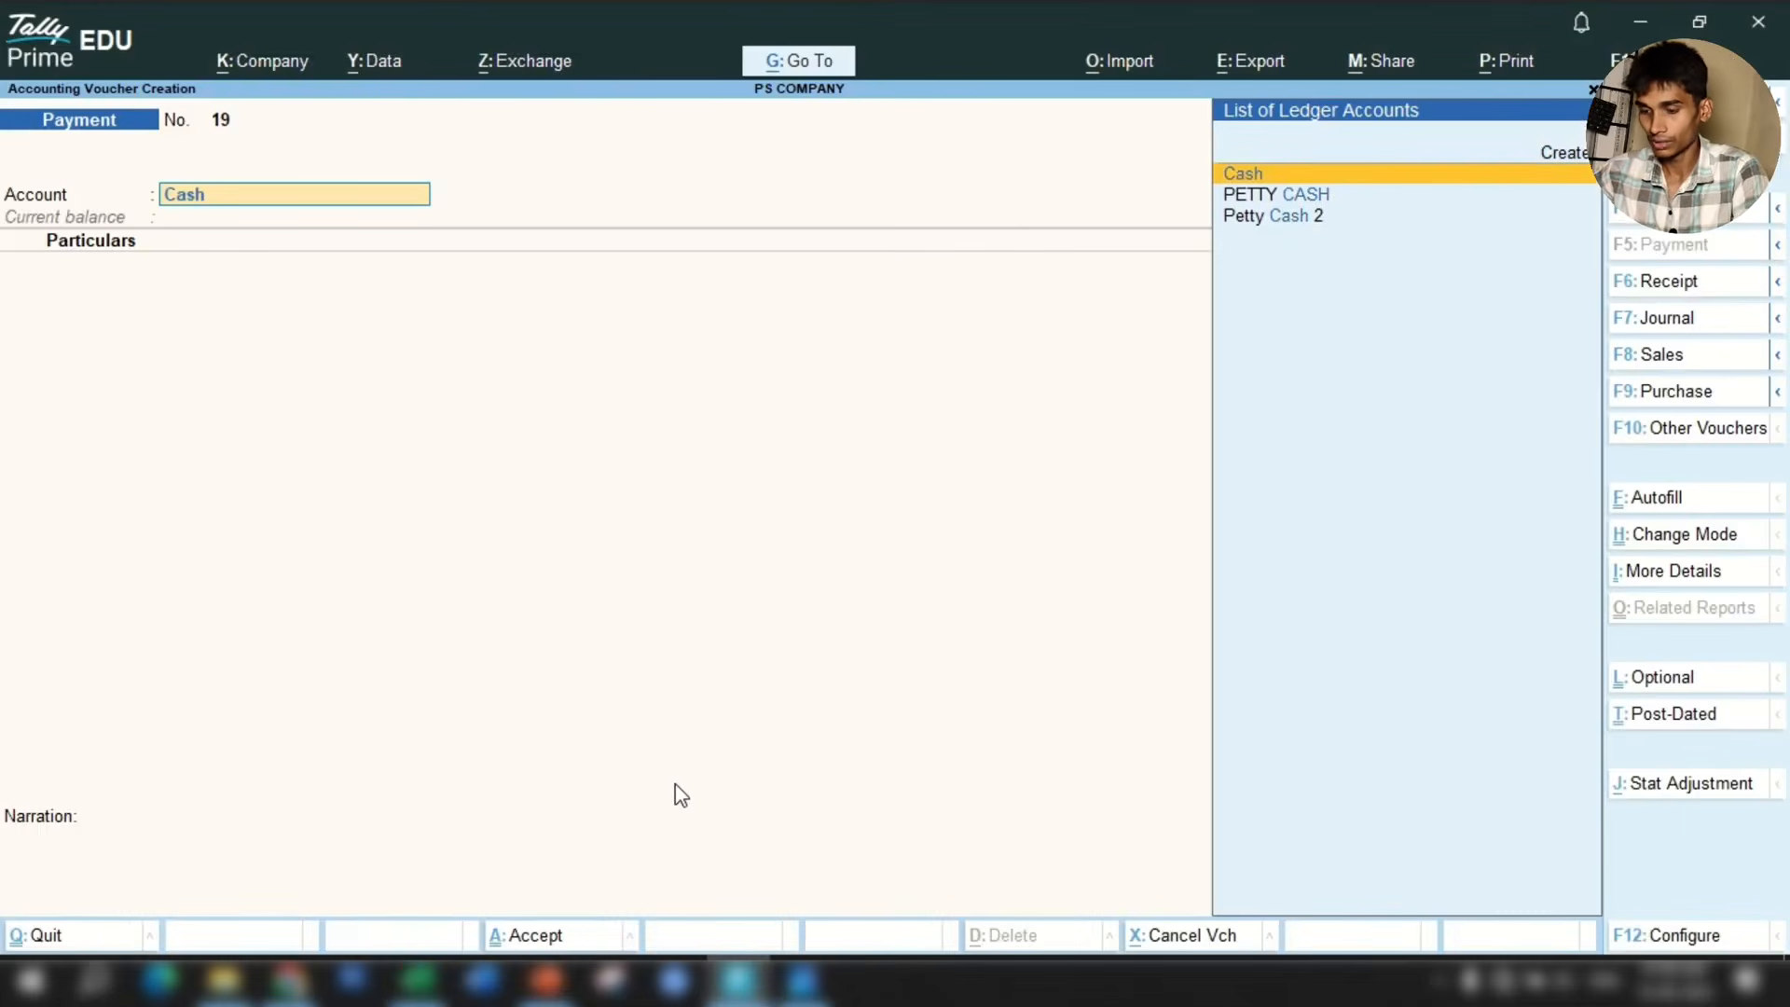
pyautogui.press('Down')
pyautogui.press('Down')
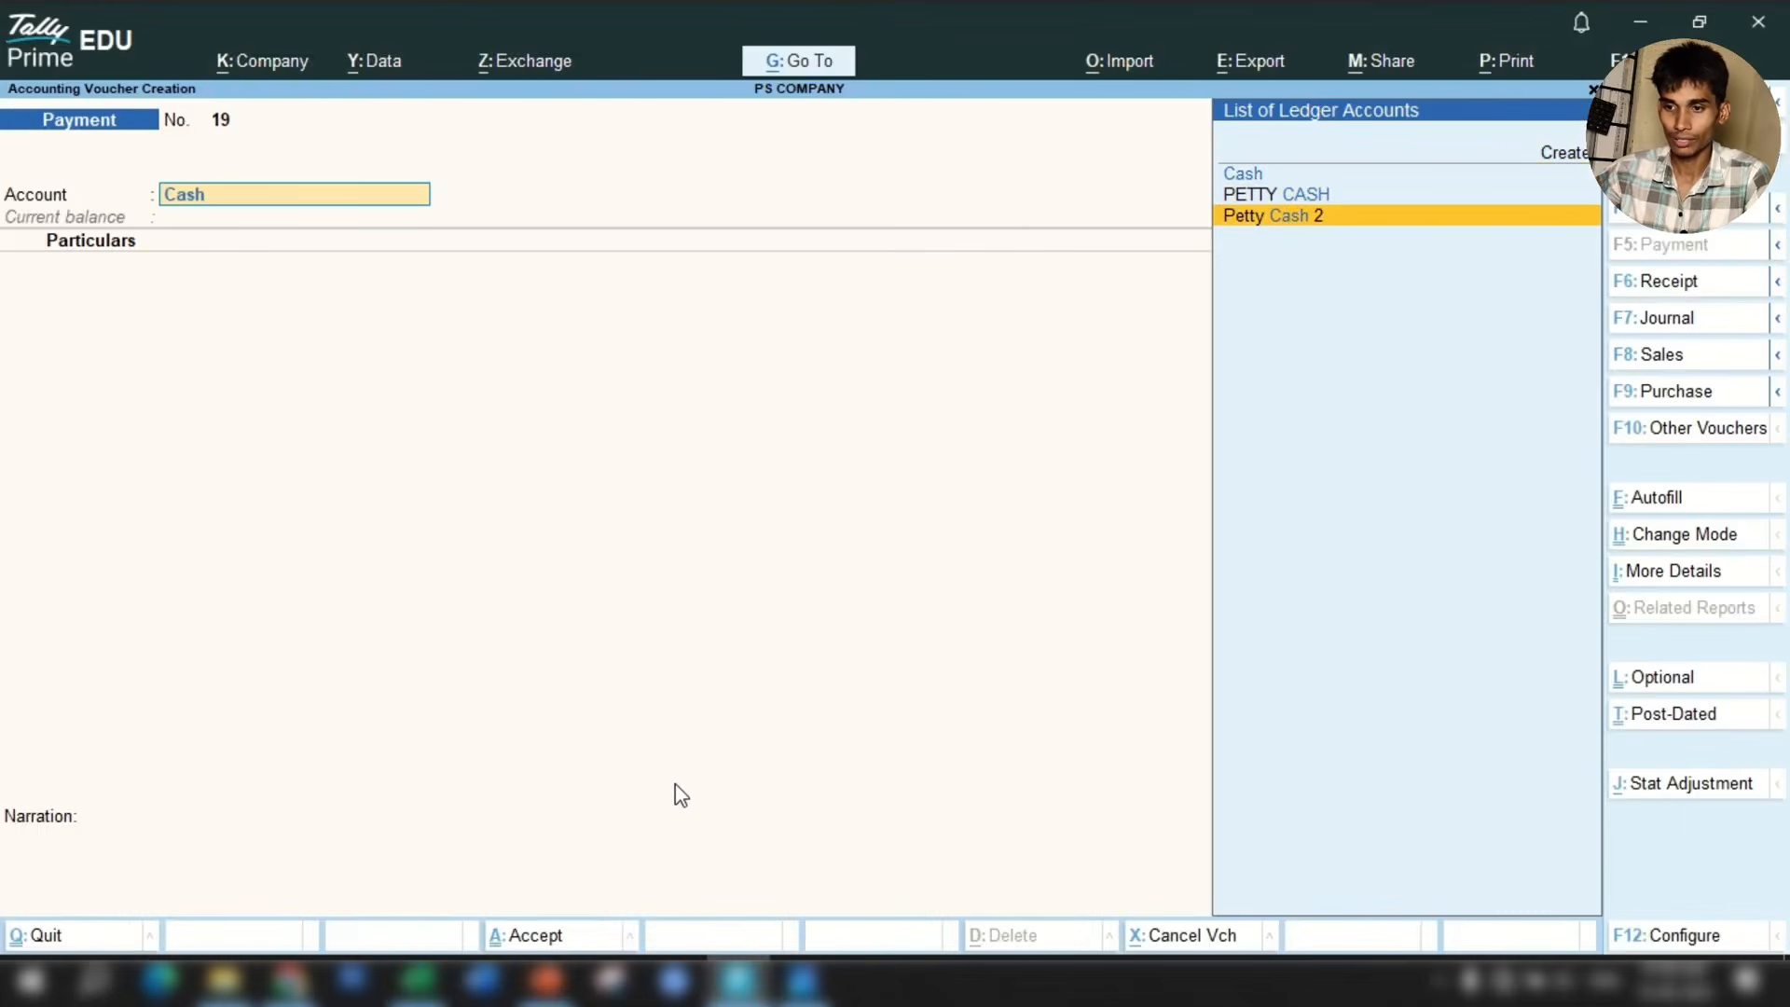
pyautogui.press('Return')
# Create a ledger named "Staff and Welfare" under Indirect Expenses from the voucher, keeping its ledger type Not Applicable.
pyautogui.hotkey('alt', 'c')
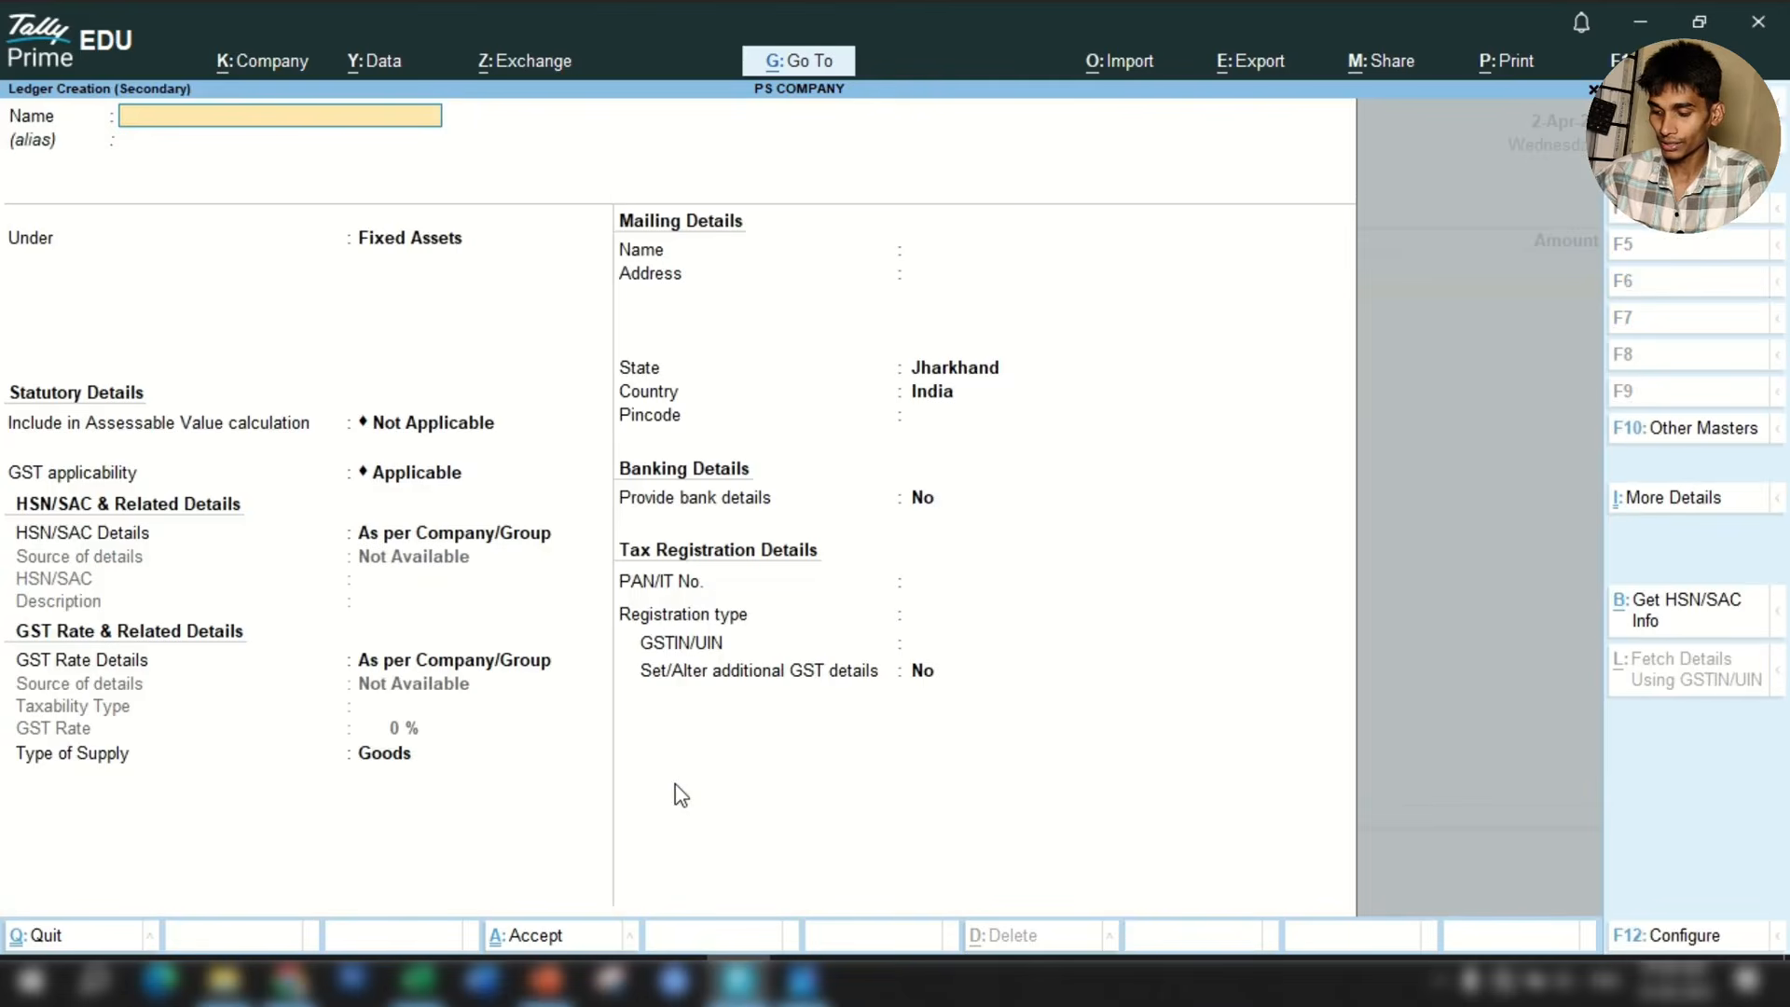
pyautogui.write('Staff and Welfare')
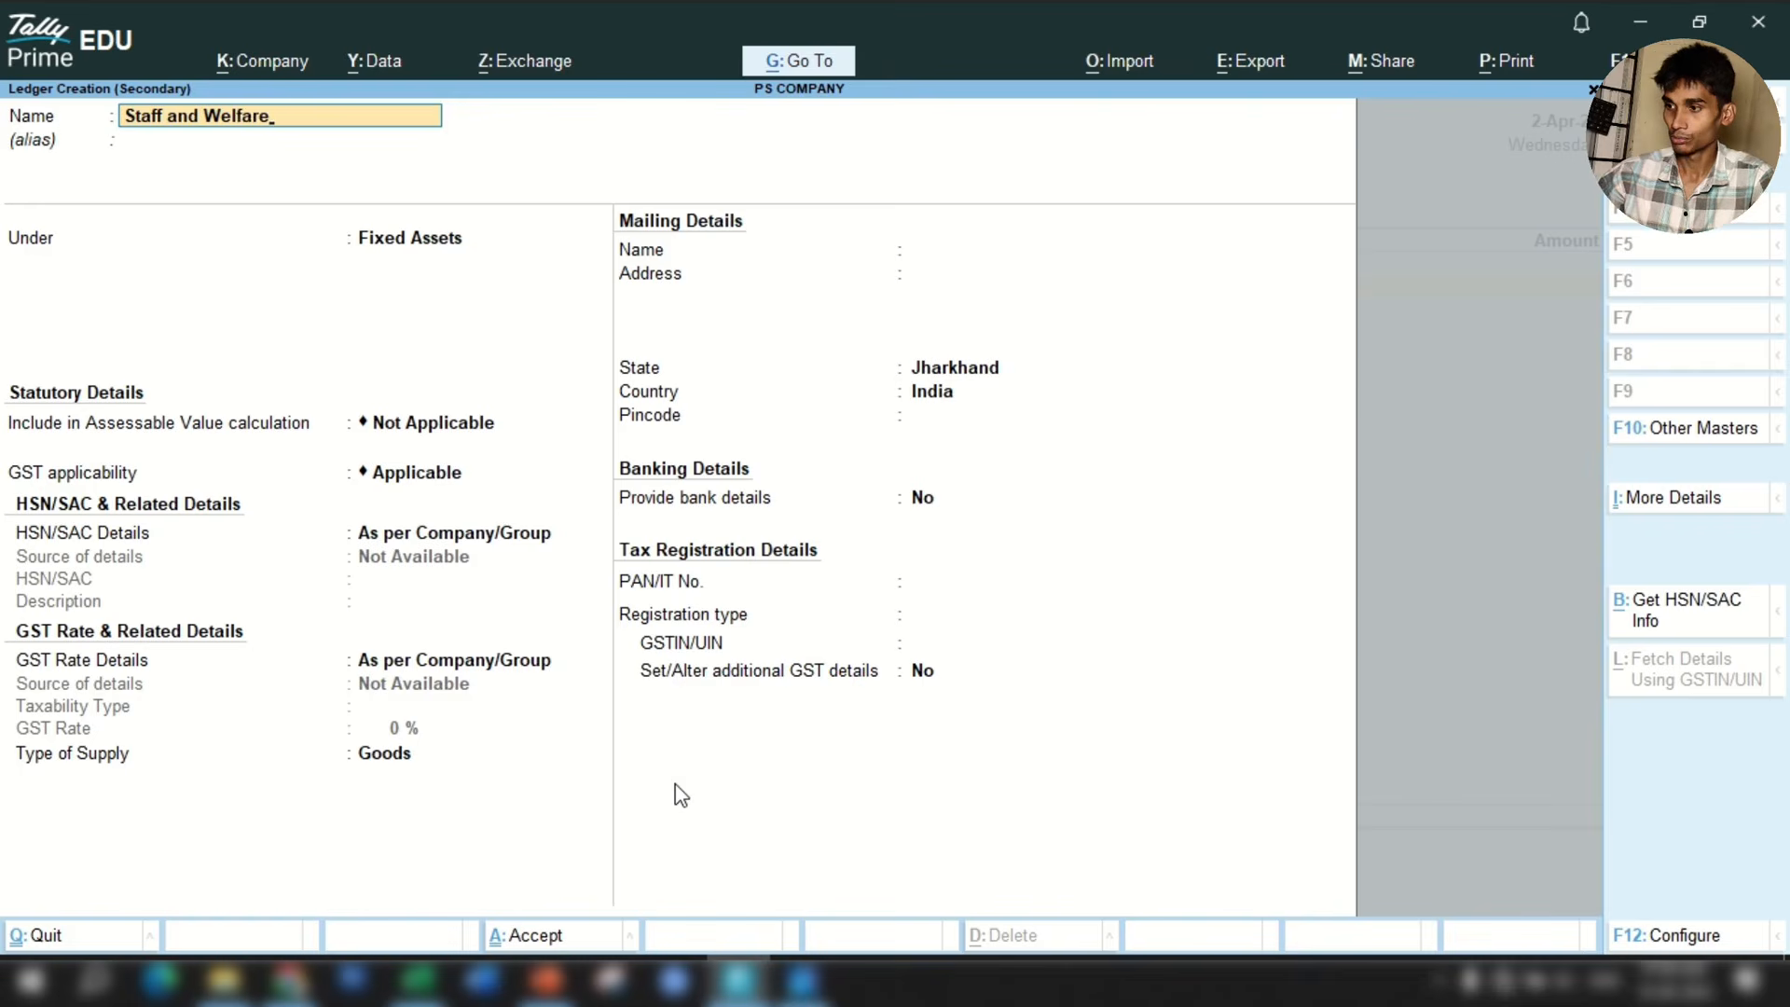
pyautogui.press('Return')
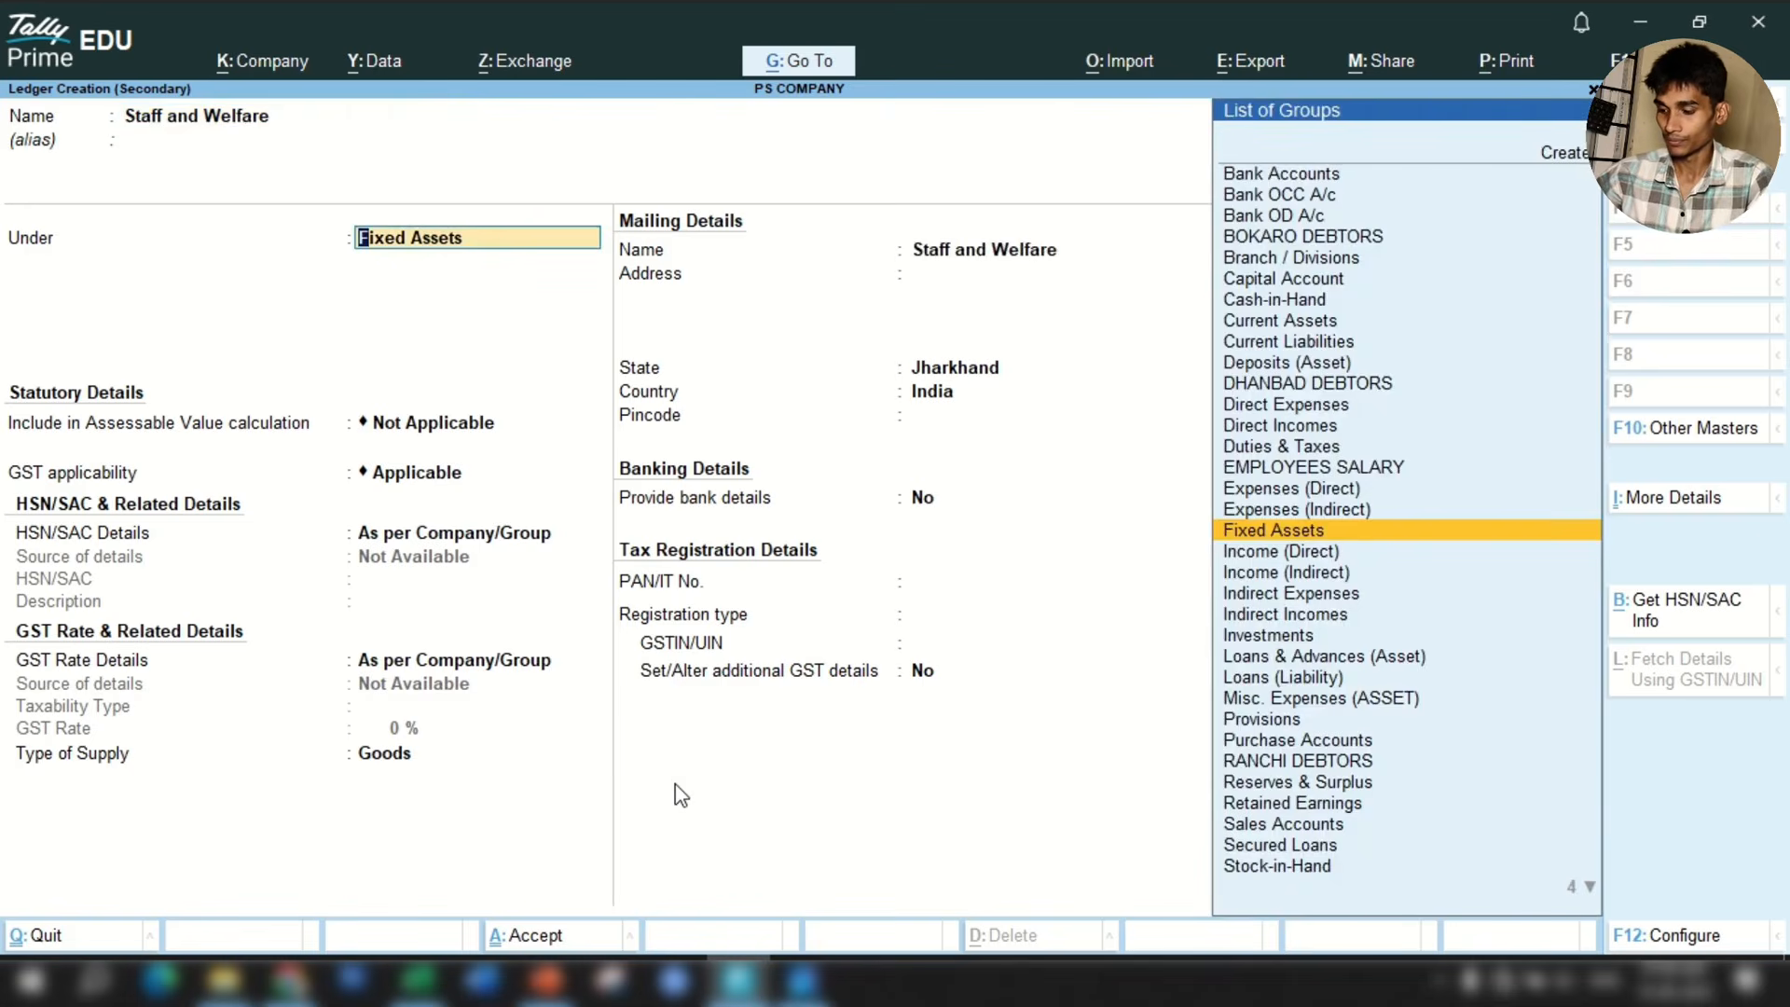
pyautogui.write('Ind')
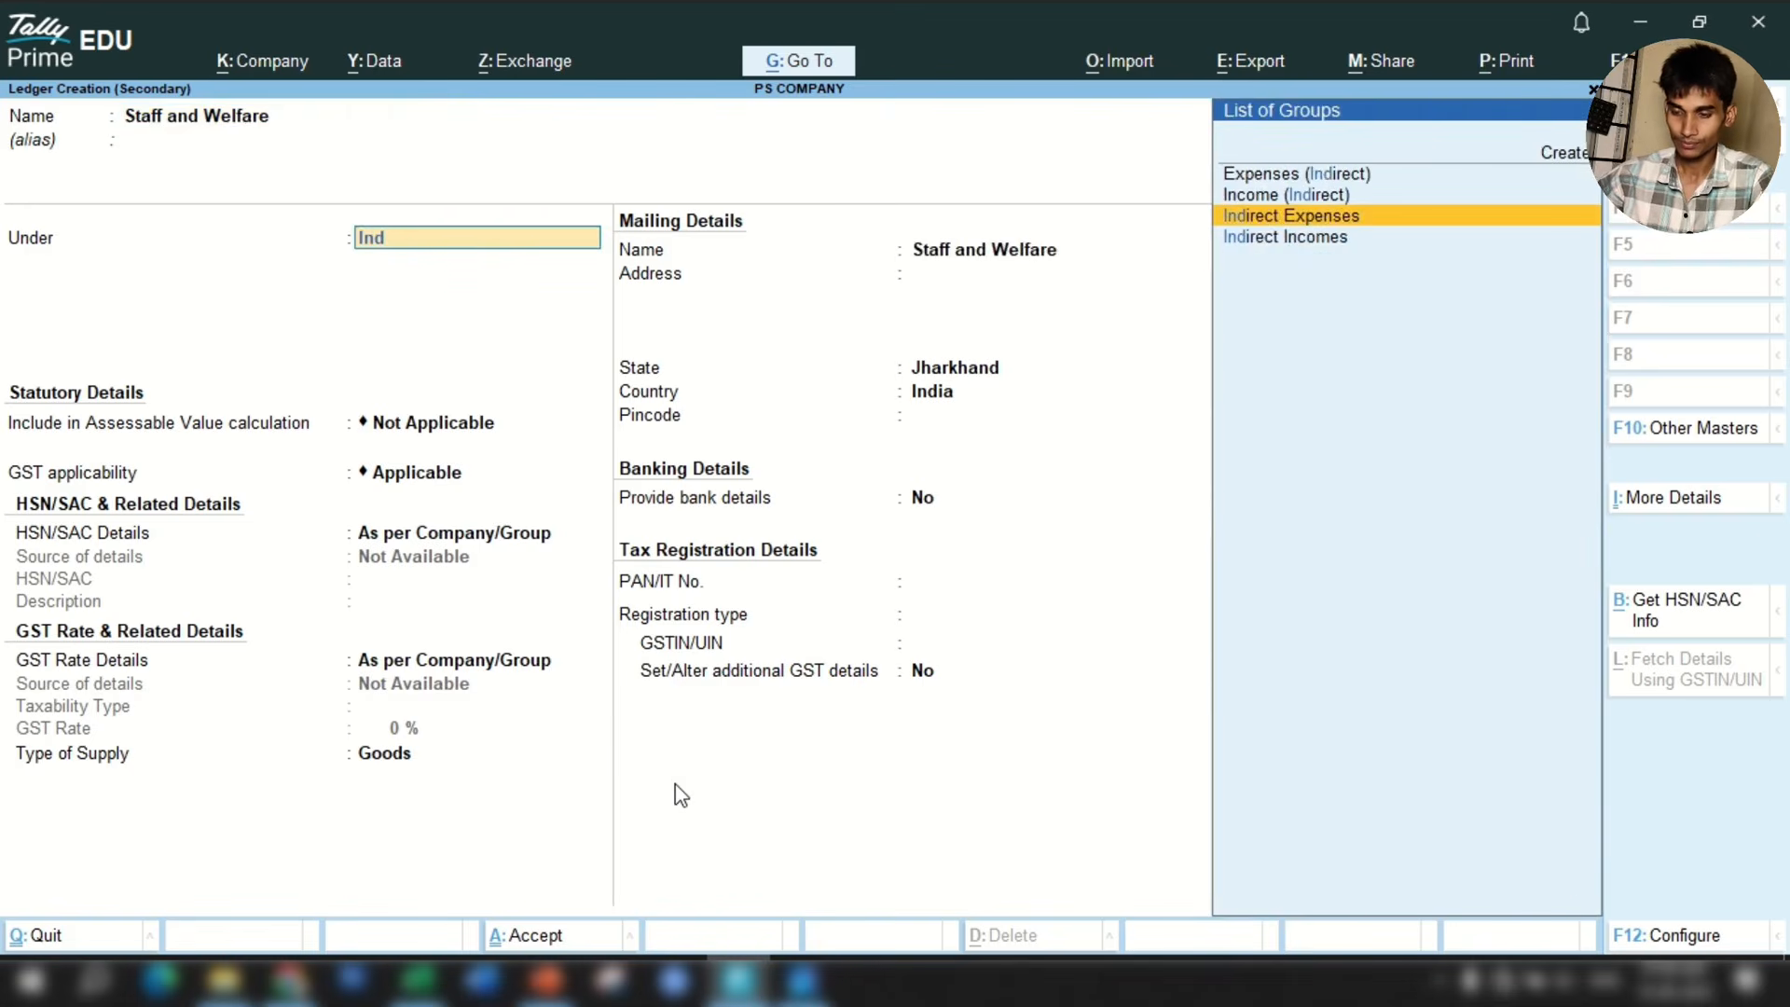
pyautogui.press('Return')
pyautogui.press('Return')
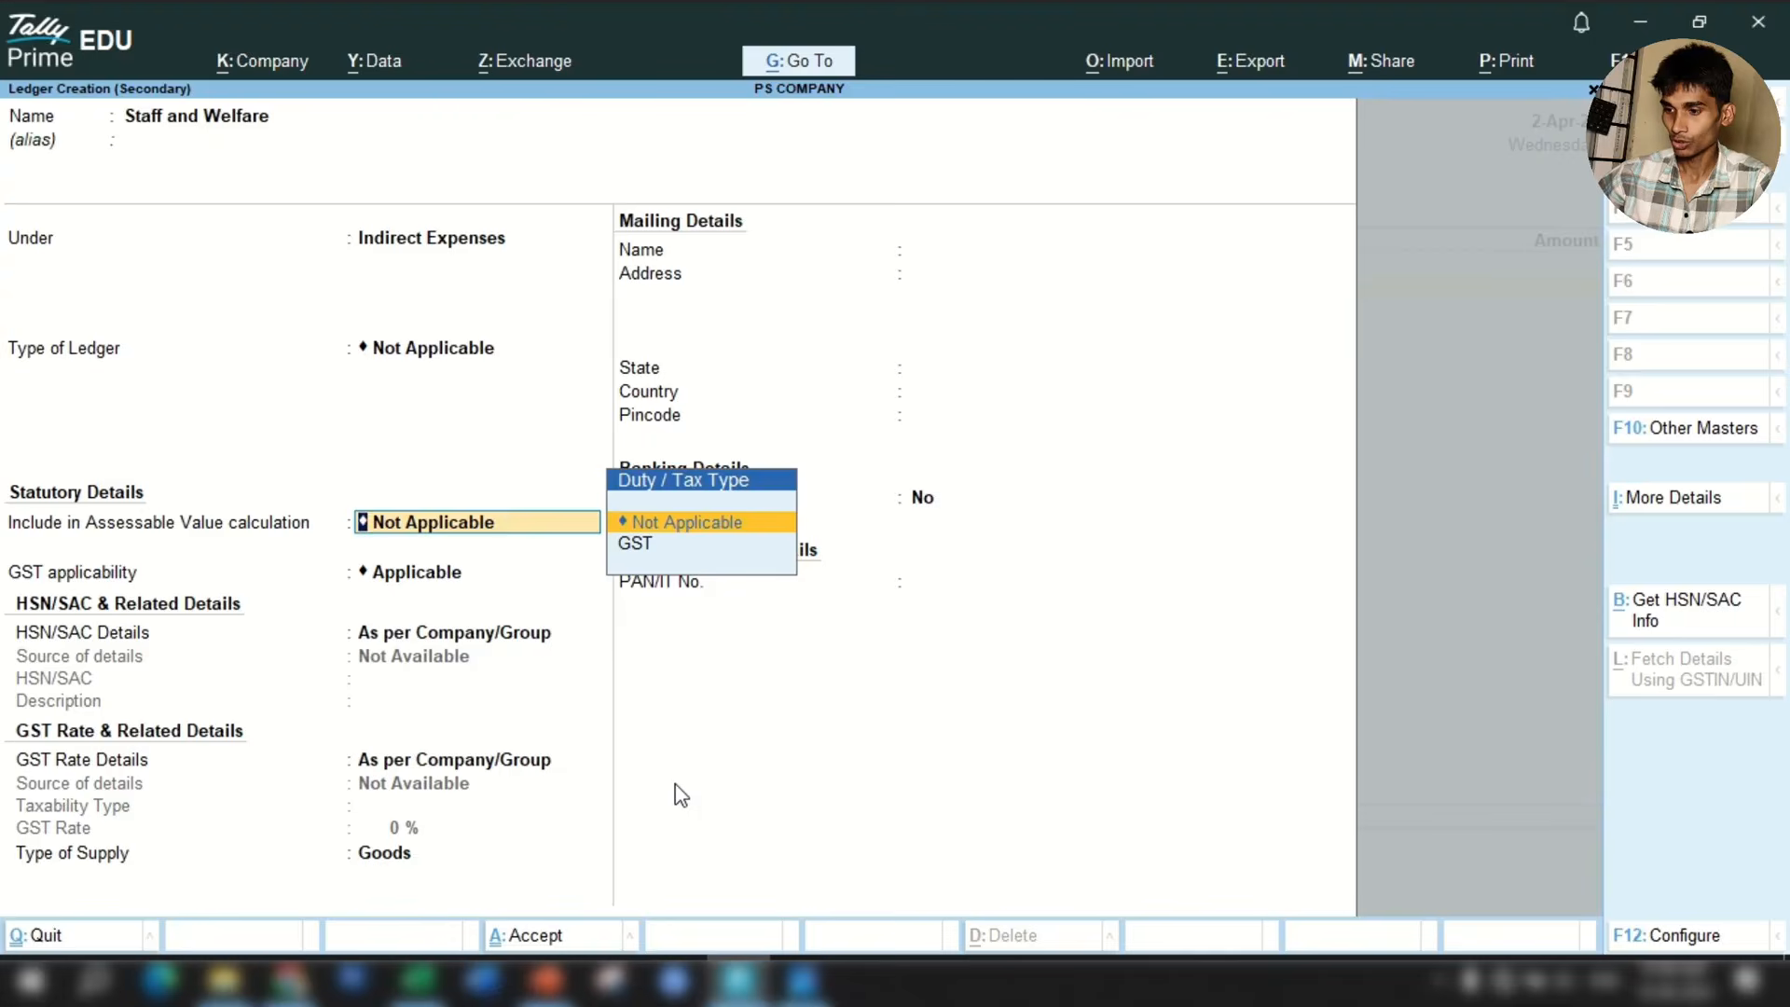
# Set GST applicability to Not Applicable for the Staff and Welfare ledger and save the ledger.
pyautogui.press('Return')
pyautogui.write('n')
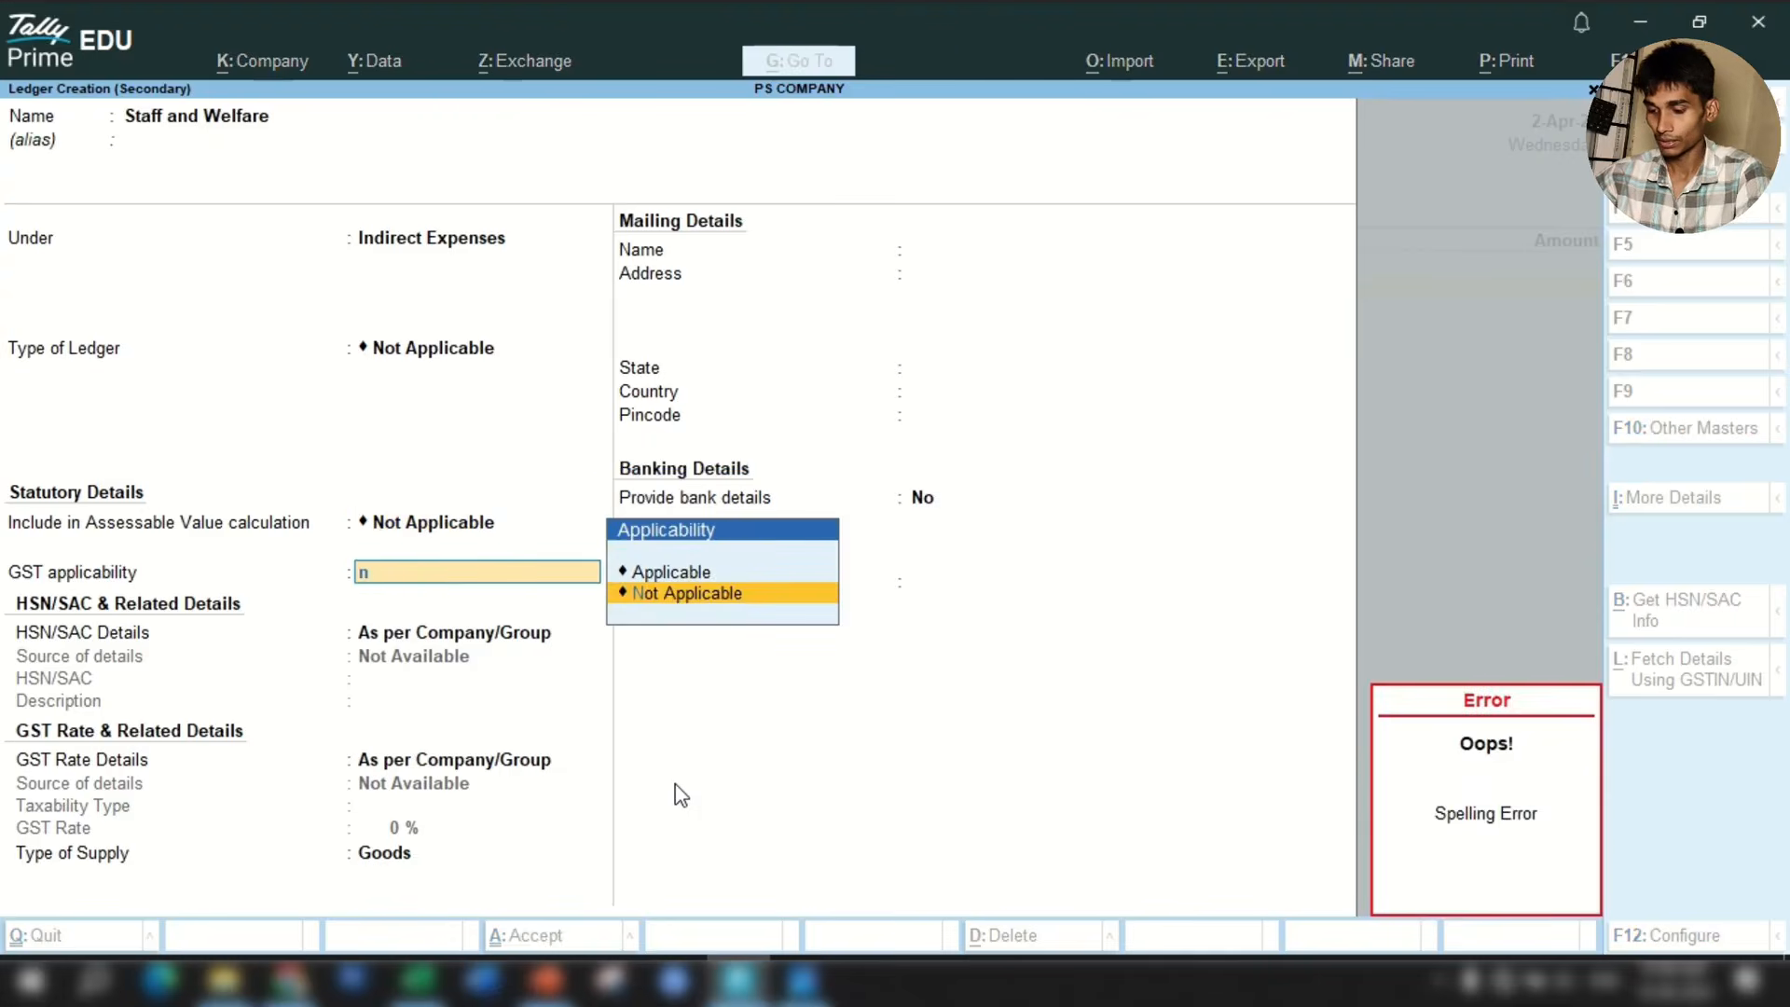
pyautogui.press('Return')
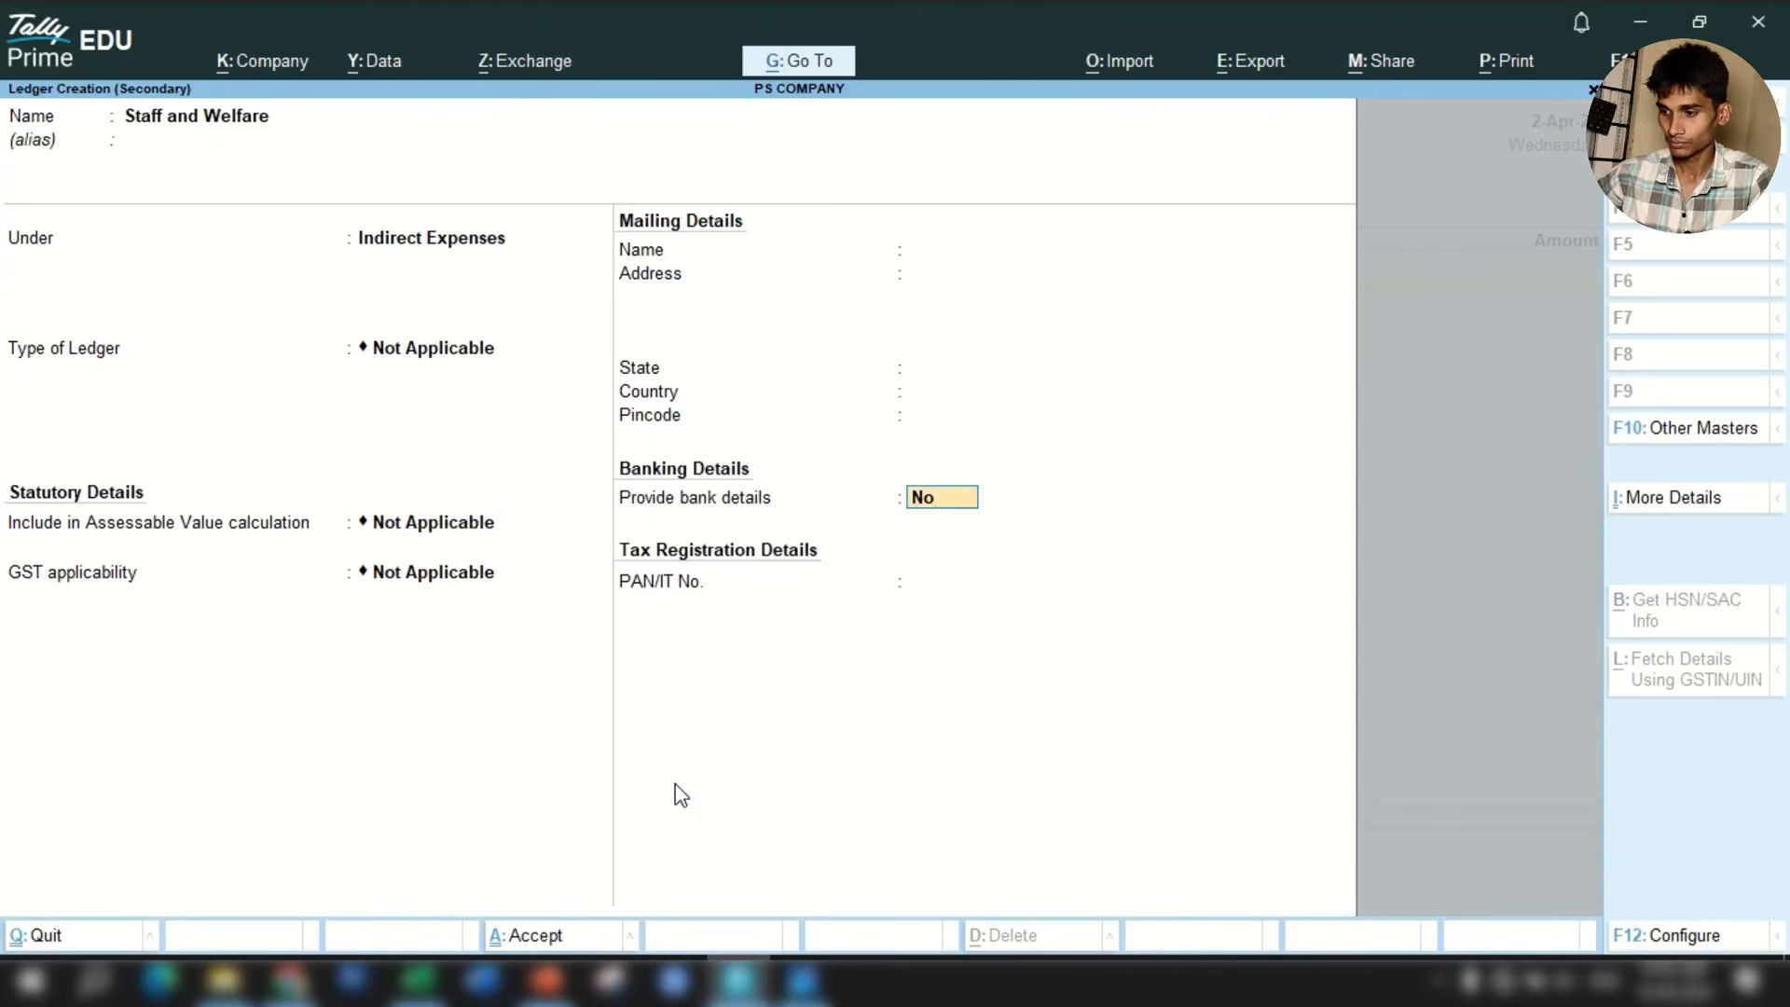
pyautogui.press('Return')
pyautogui.press('Return')
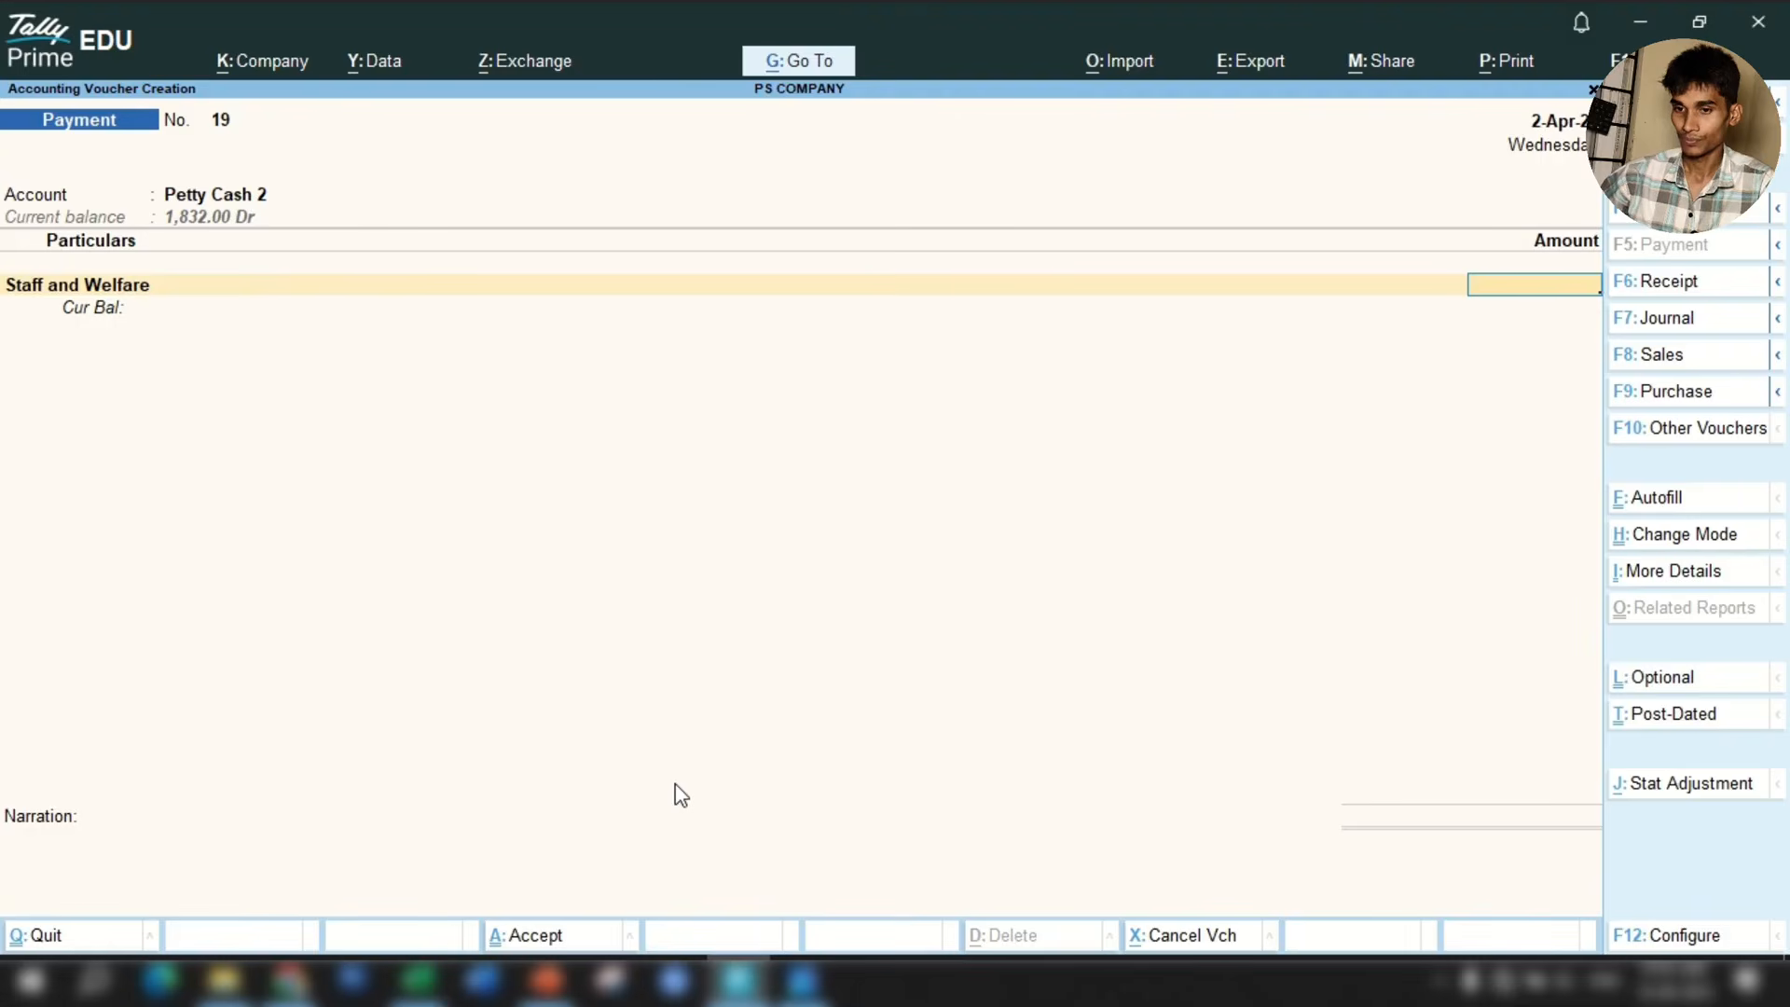
# Look up the snacks expense in the Excel petty expenses sheet and enter 180 for Staff and Welfare in the TallyPrime payment voucher.
pyautogui.click(419, 979)
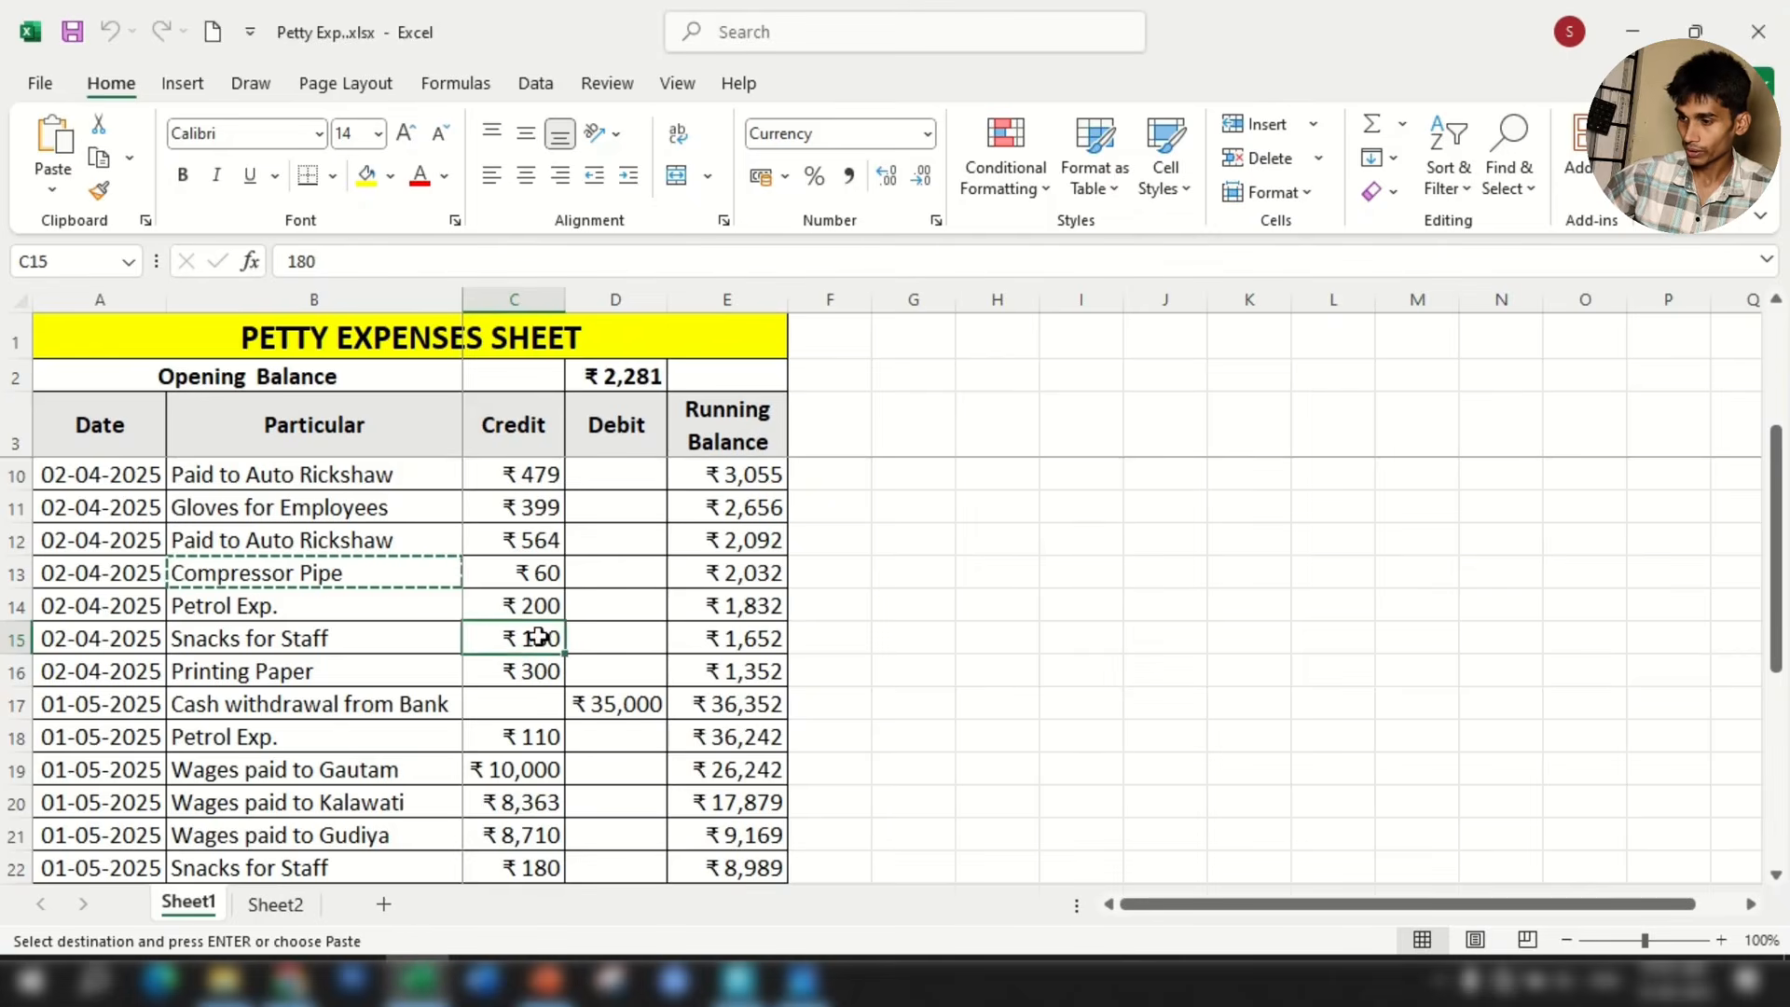
pyautogui.click(737, 979)
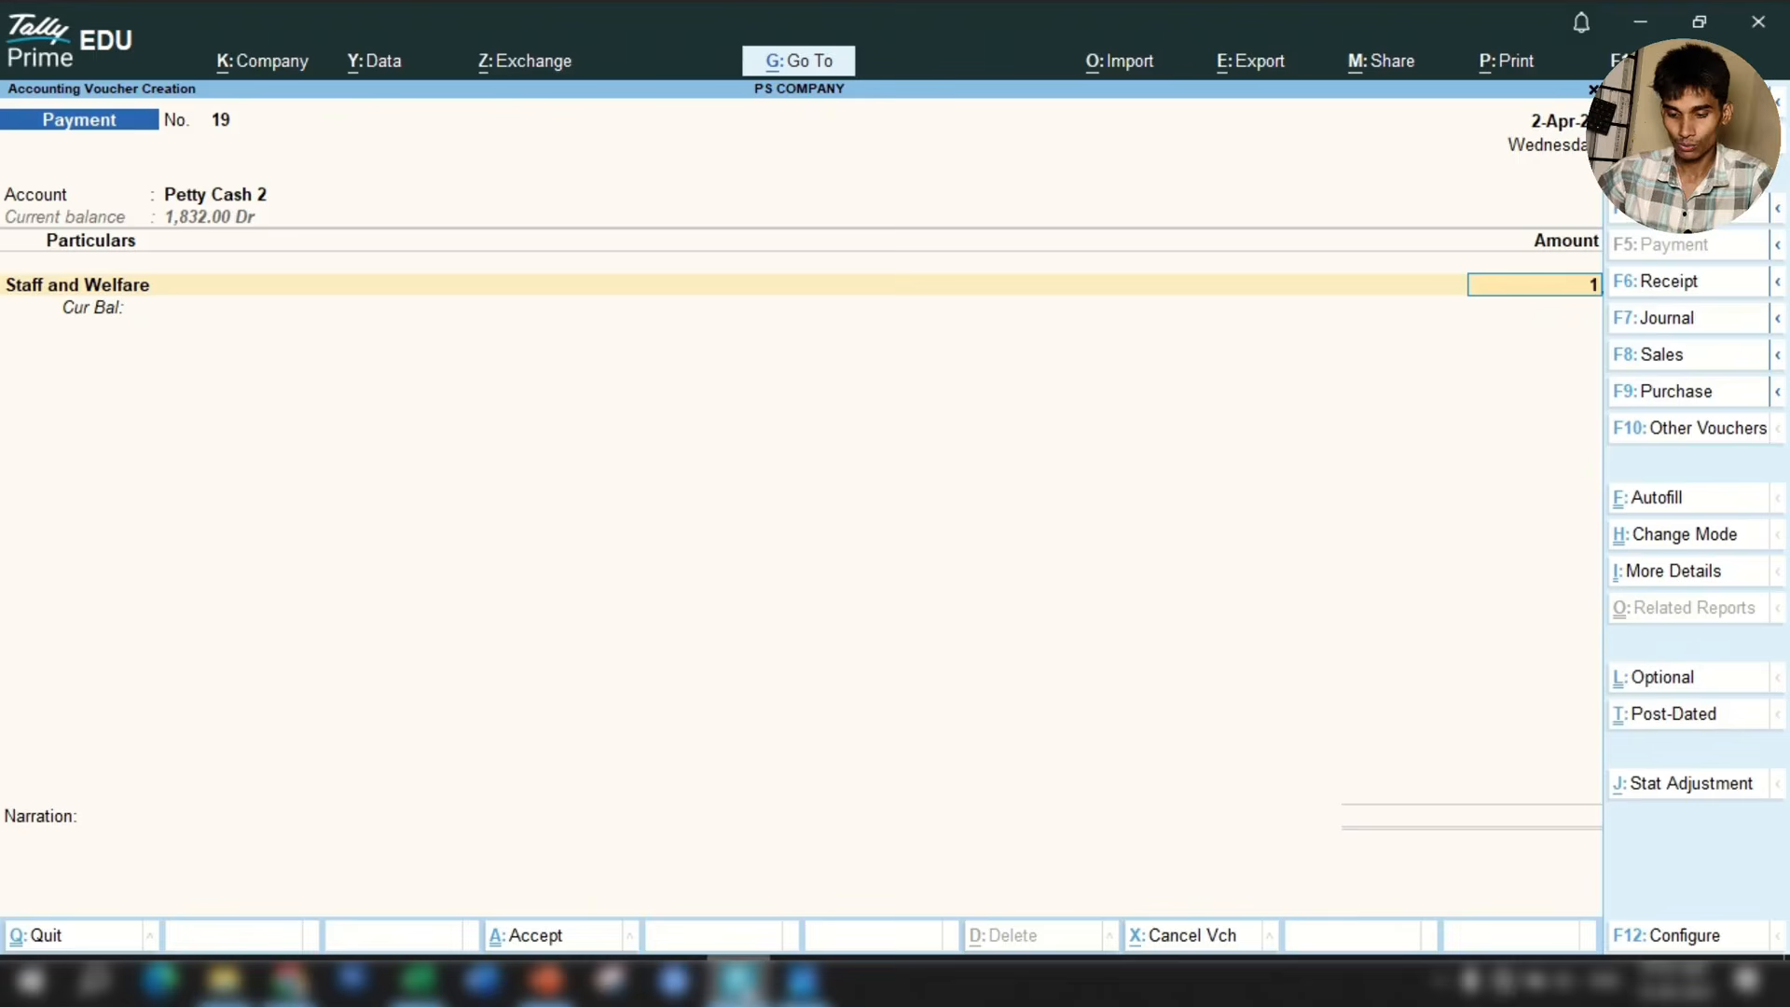
pyautogui.press('Return')
pyautogui.press('Return')
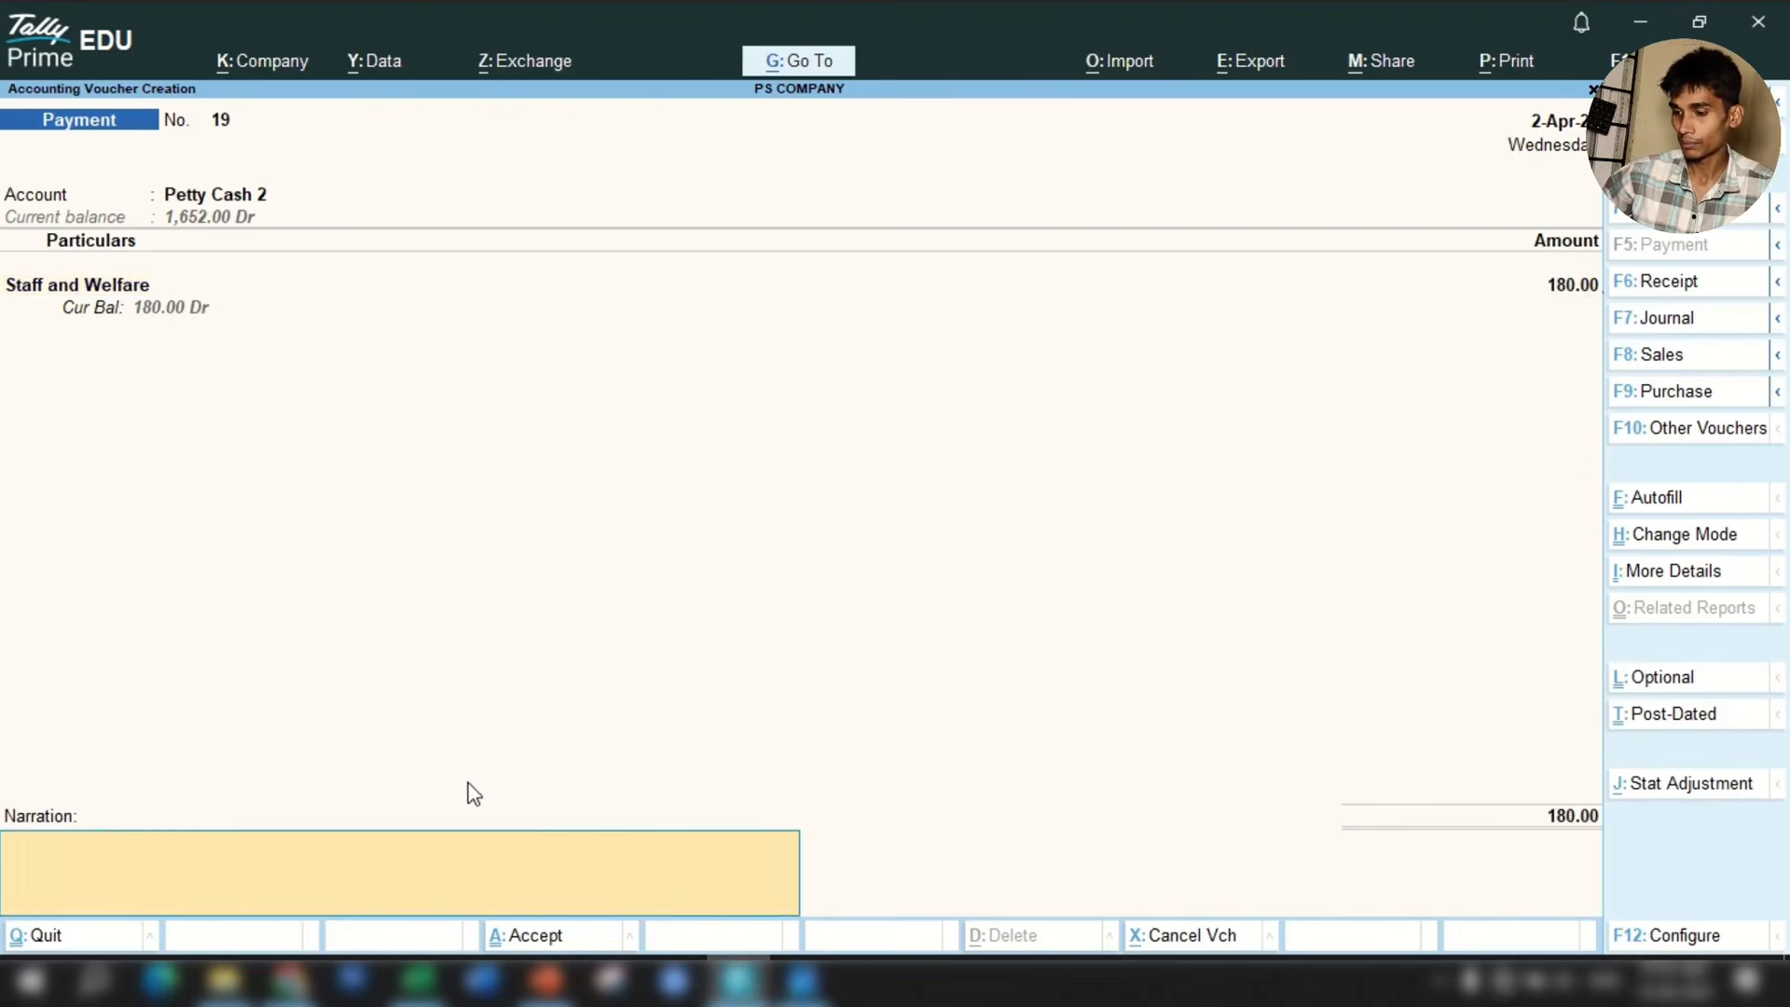
# Check the running balance for the snacks row in Excel, then add the narration "snacks for staff" in TallyPrime and save the payment voucher.
pyautogui.click(418, 979)
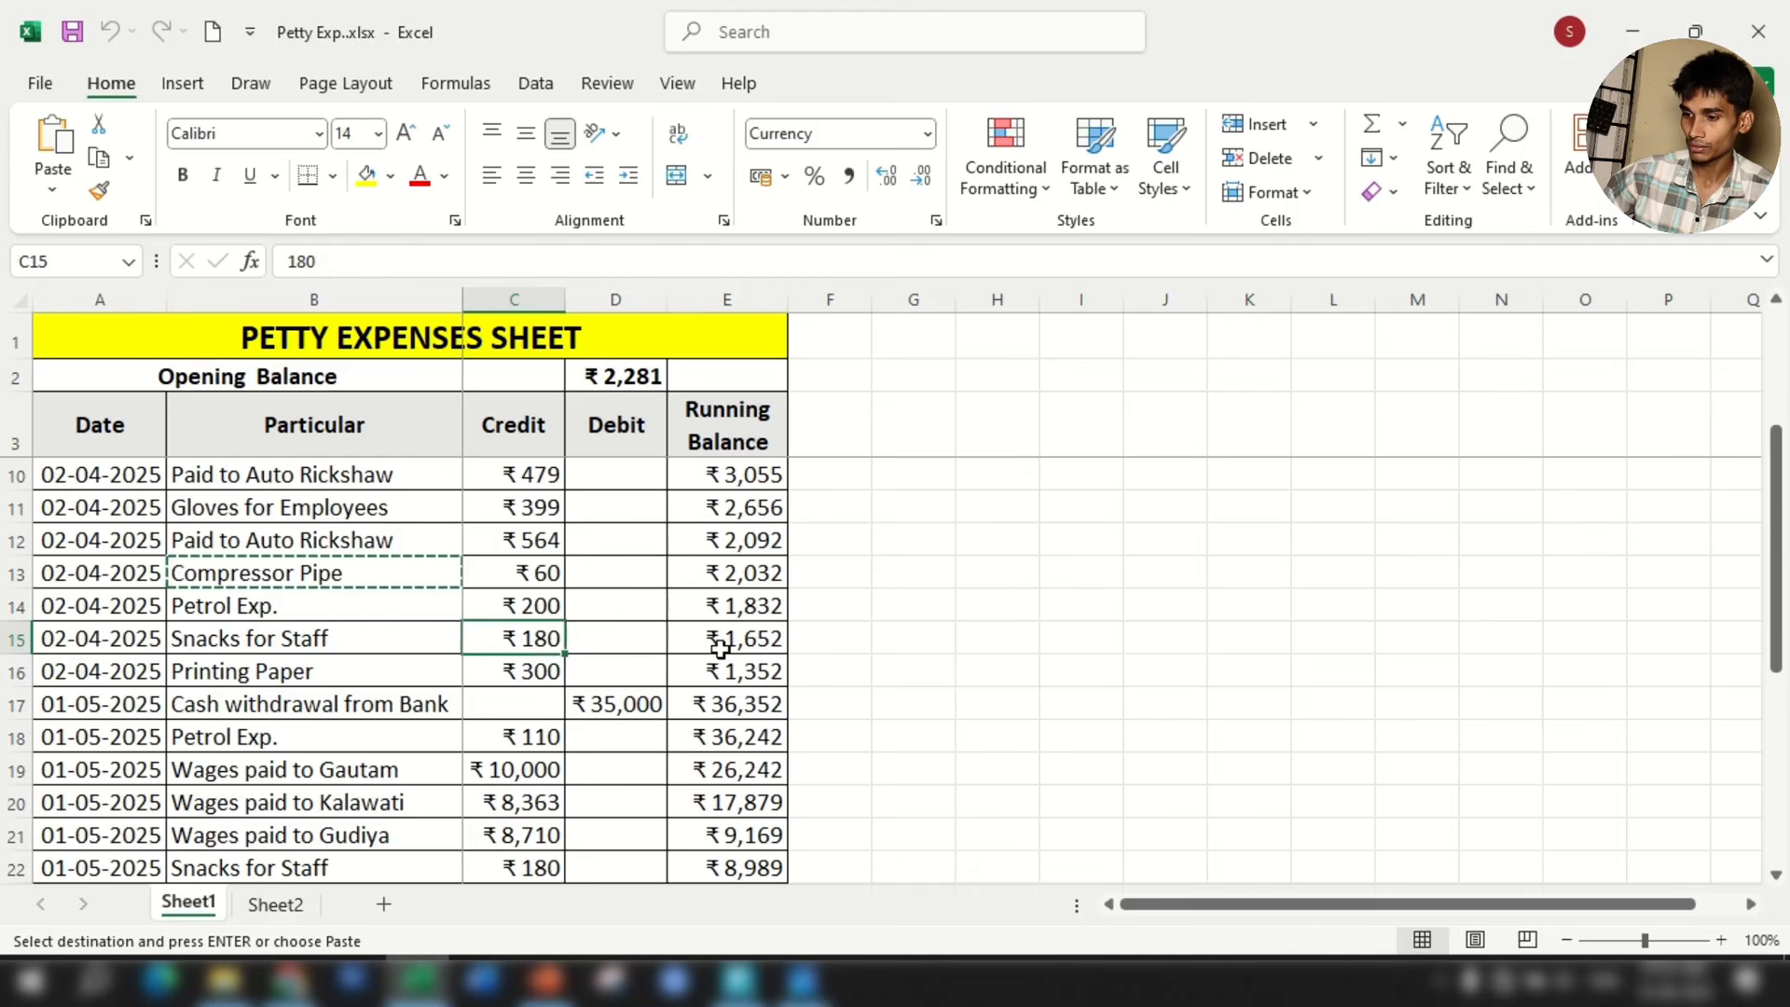
pyautogui.click(756, 640)
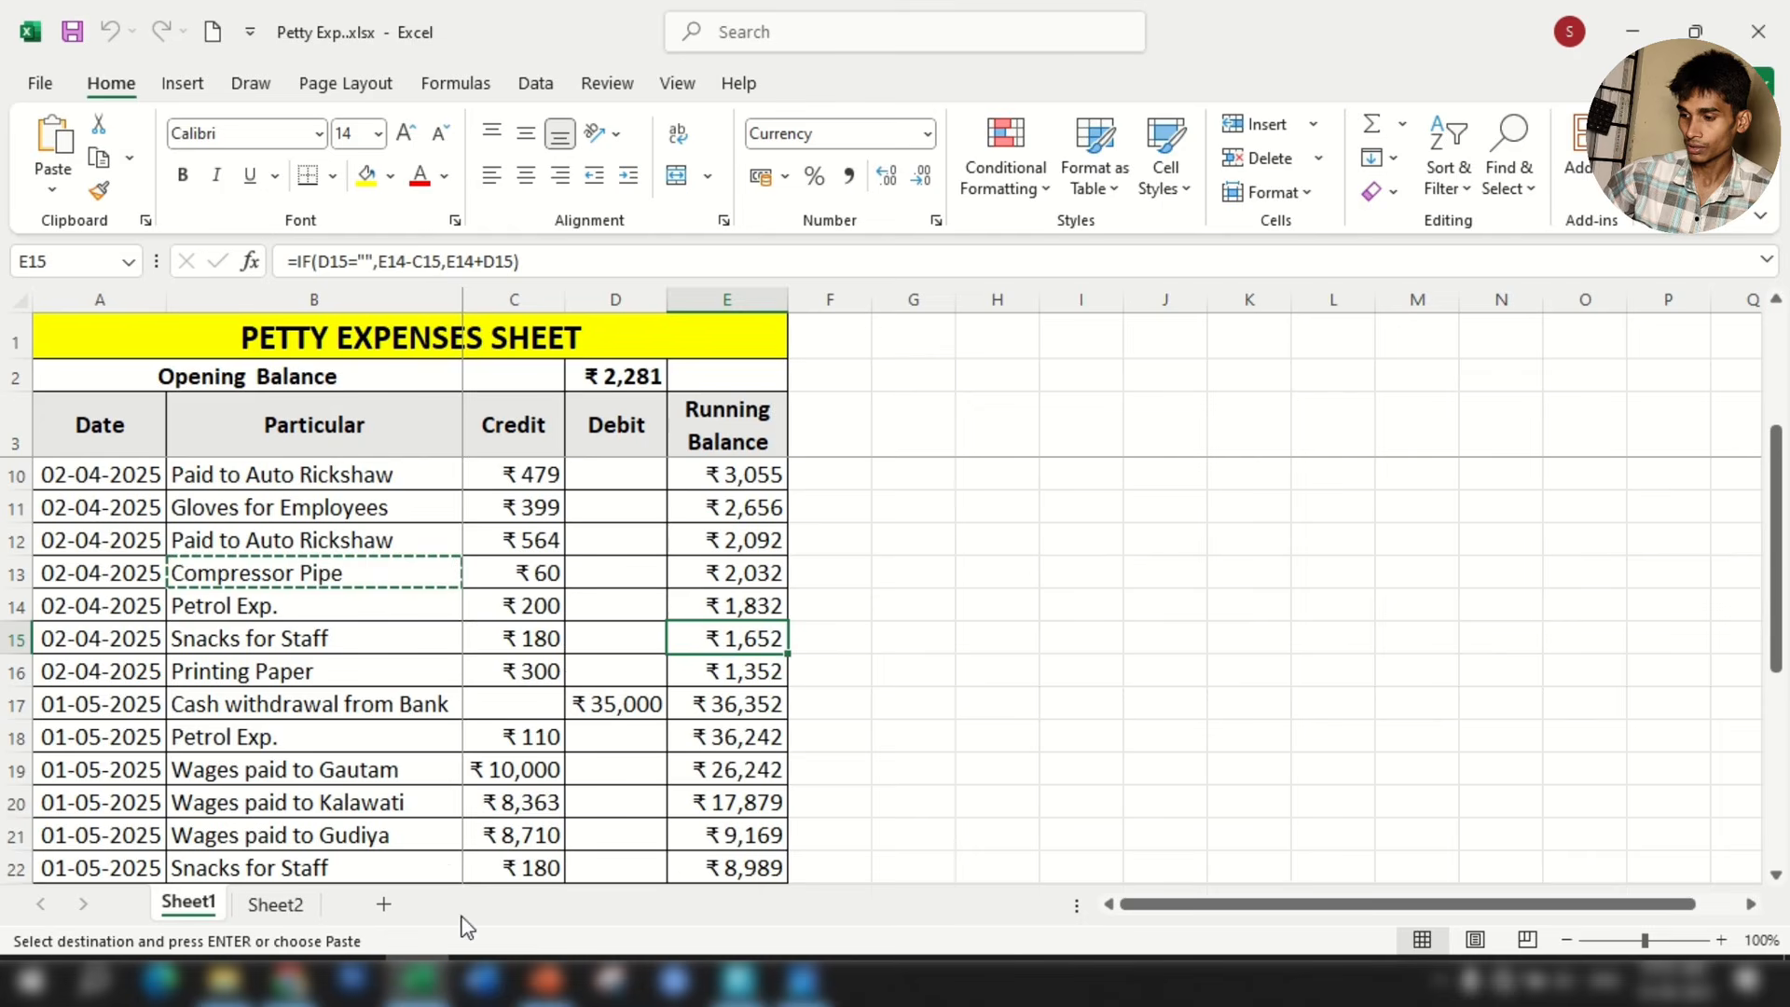
pyautogui.click(736, 981)
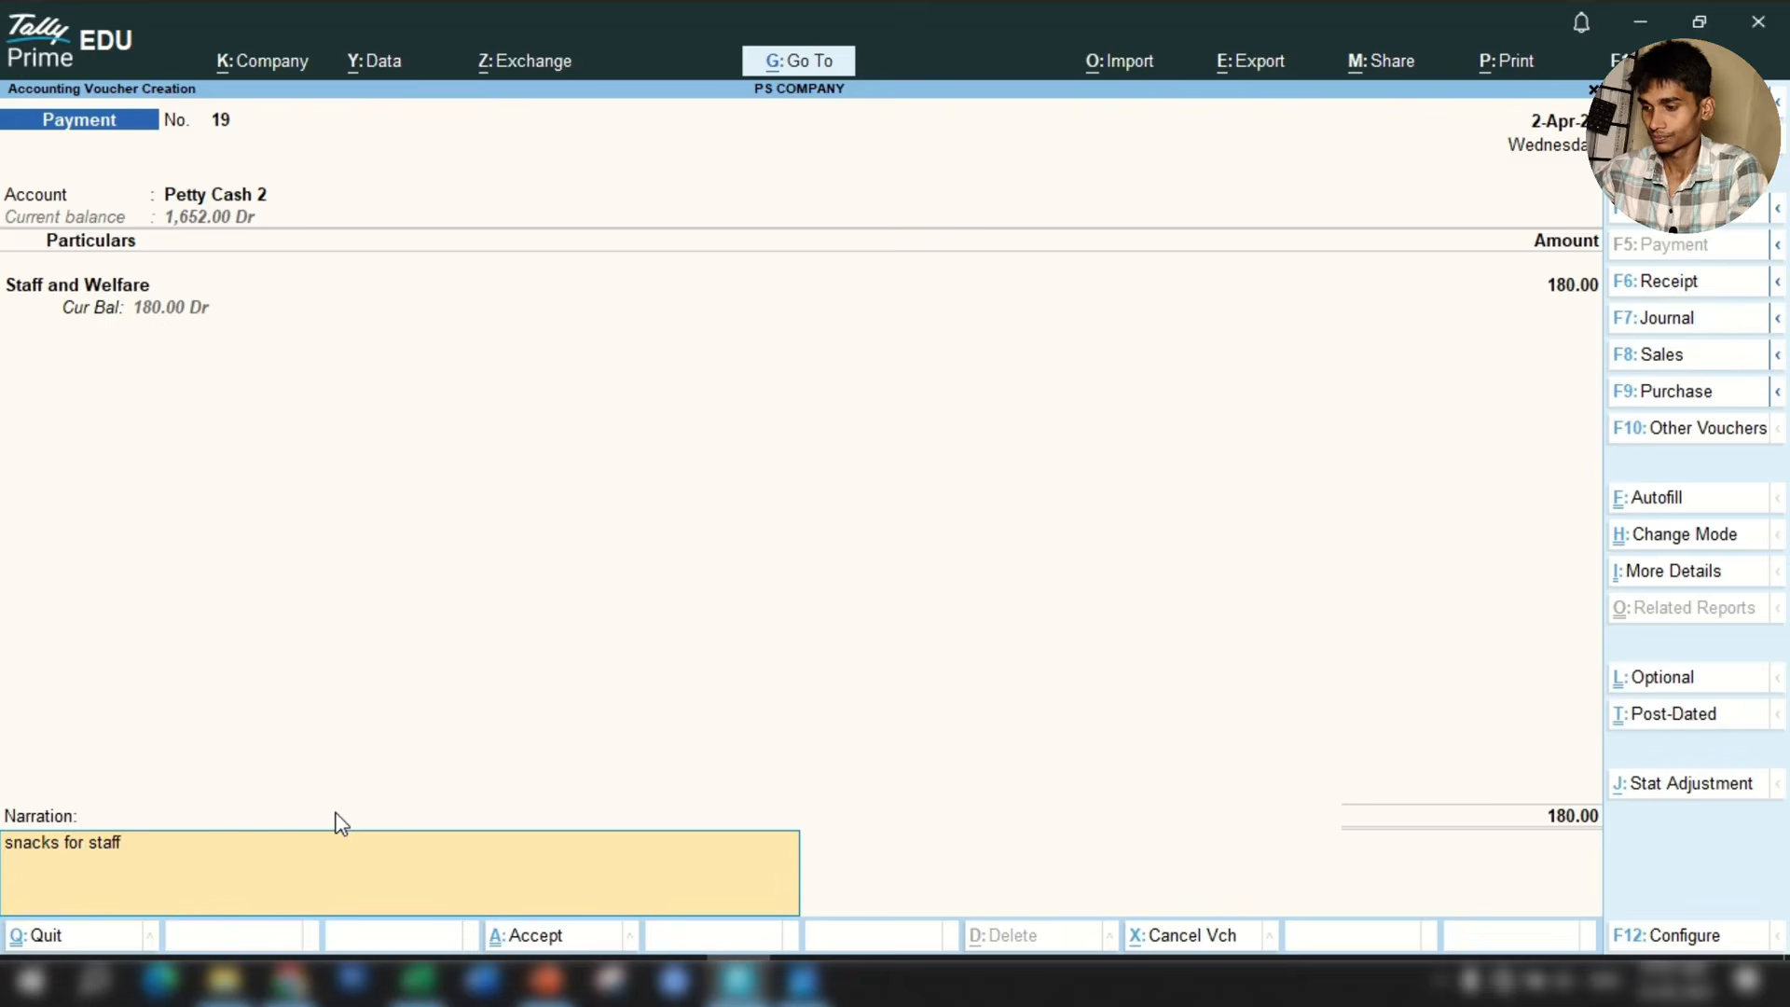
pyautogui.press('Return')
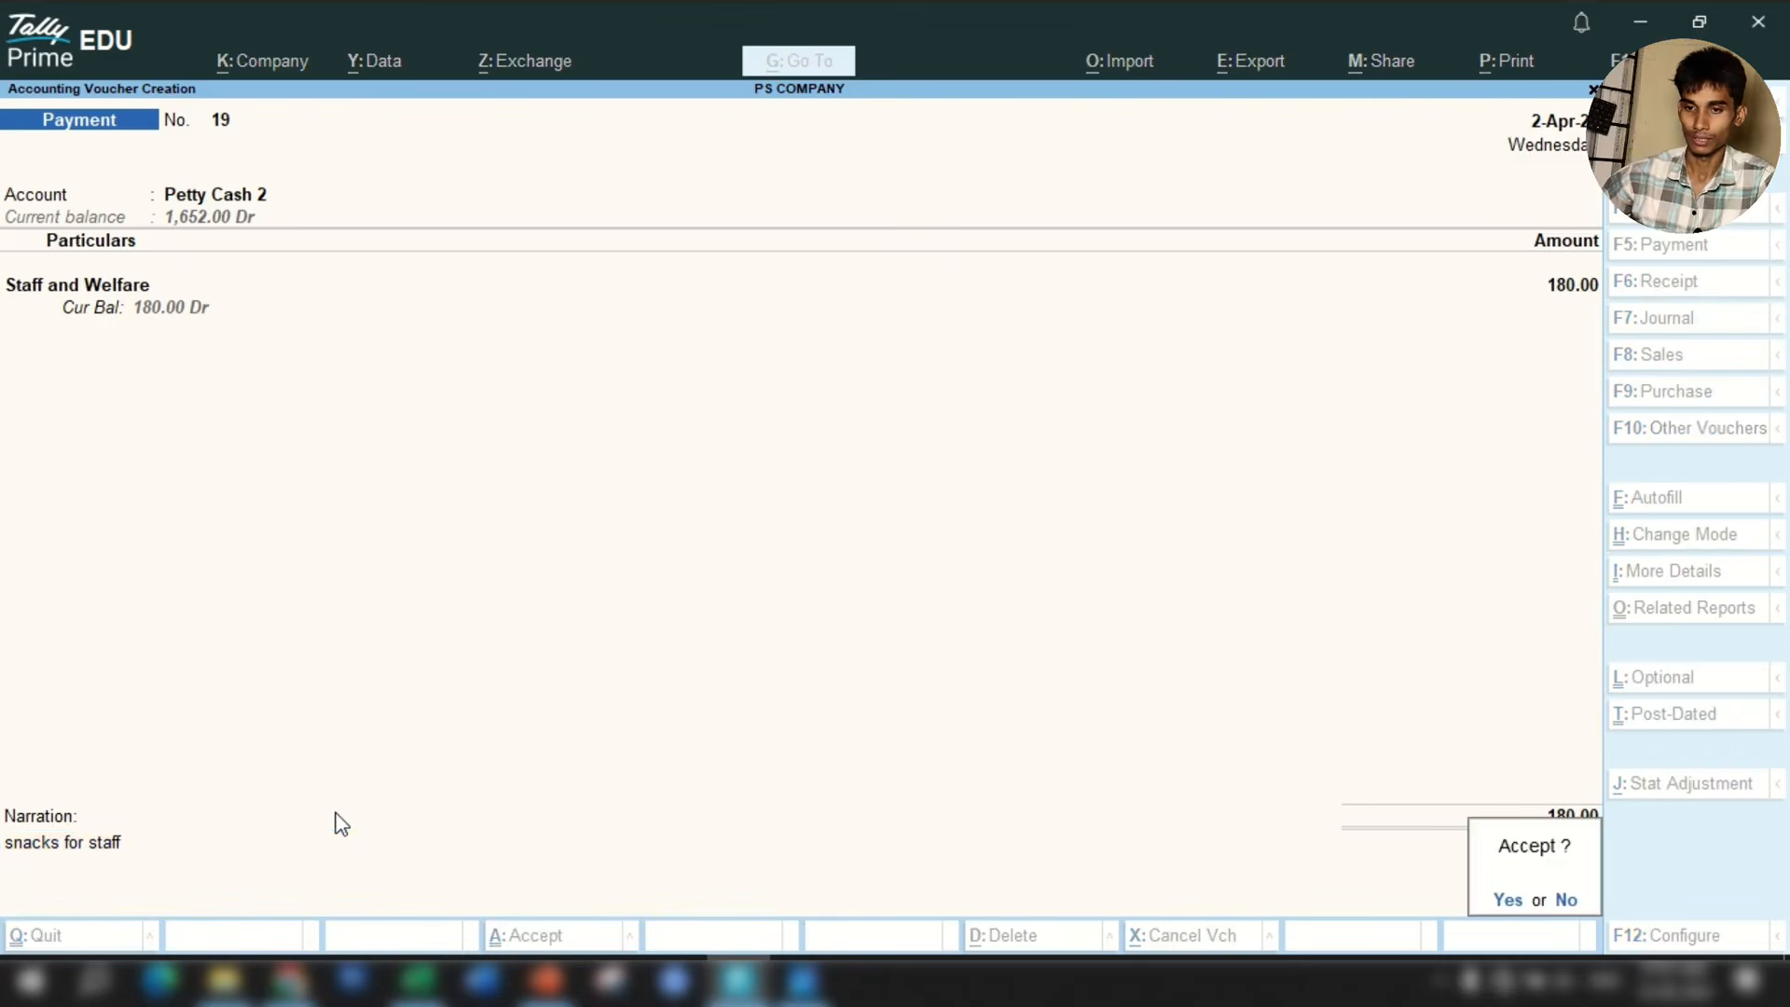
pyautogui.press('Return')
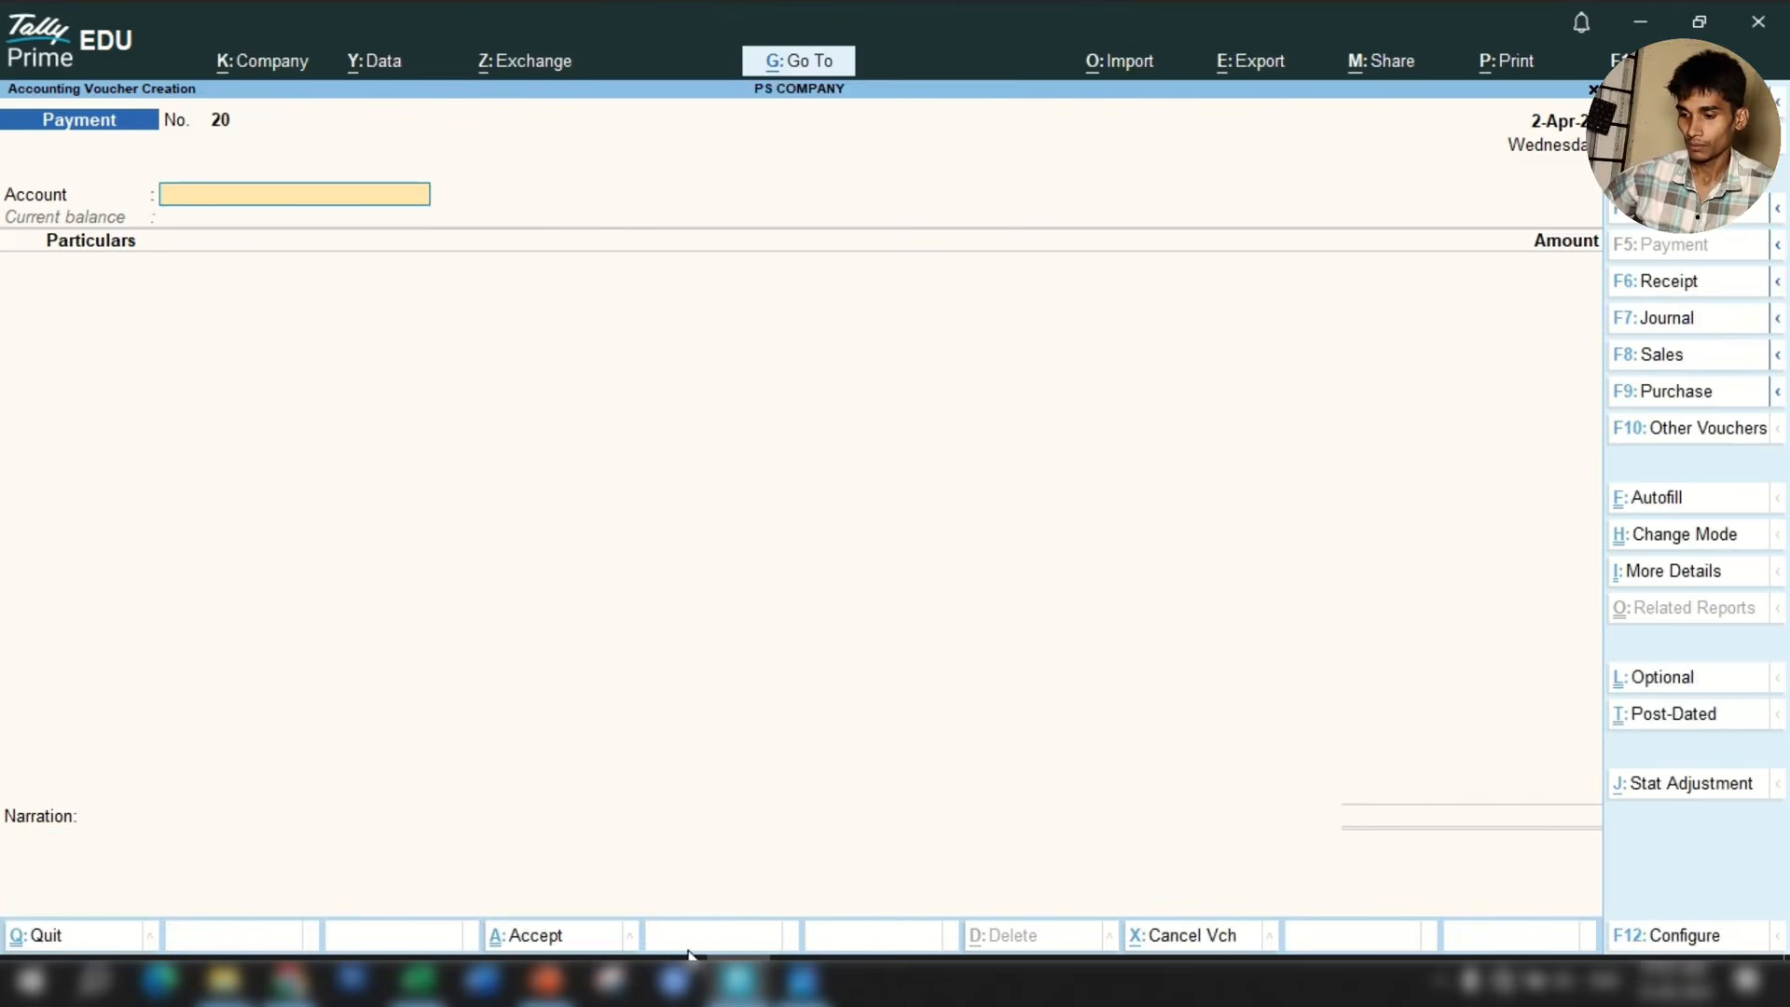
# Look up the printing paper row in Excel and fill the new TallyPrime payment voucher with account Petty Cash 2 and particular Printing Exp.
pyautogui.click(419, 979)
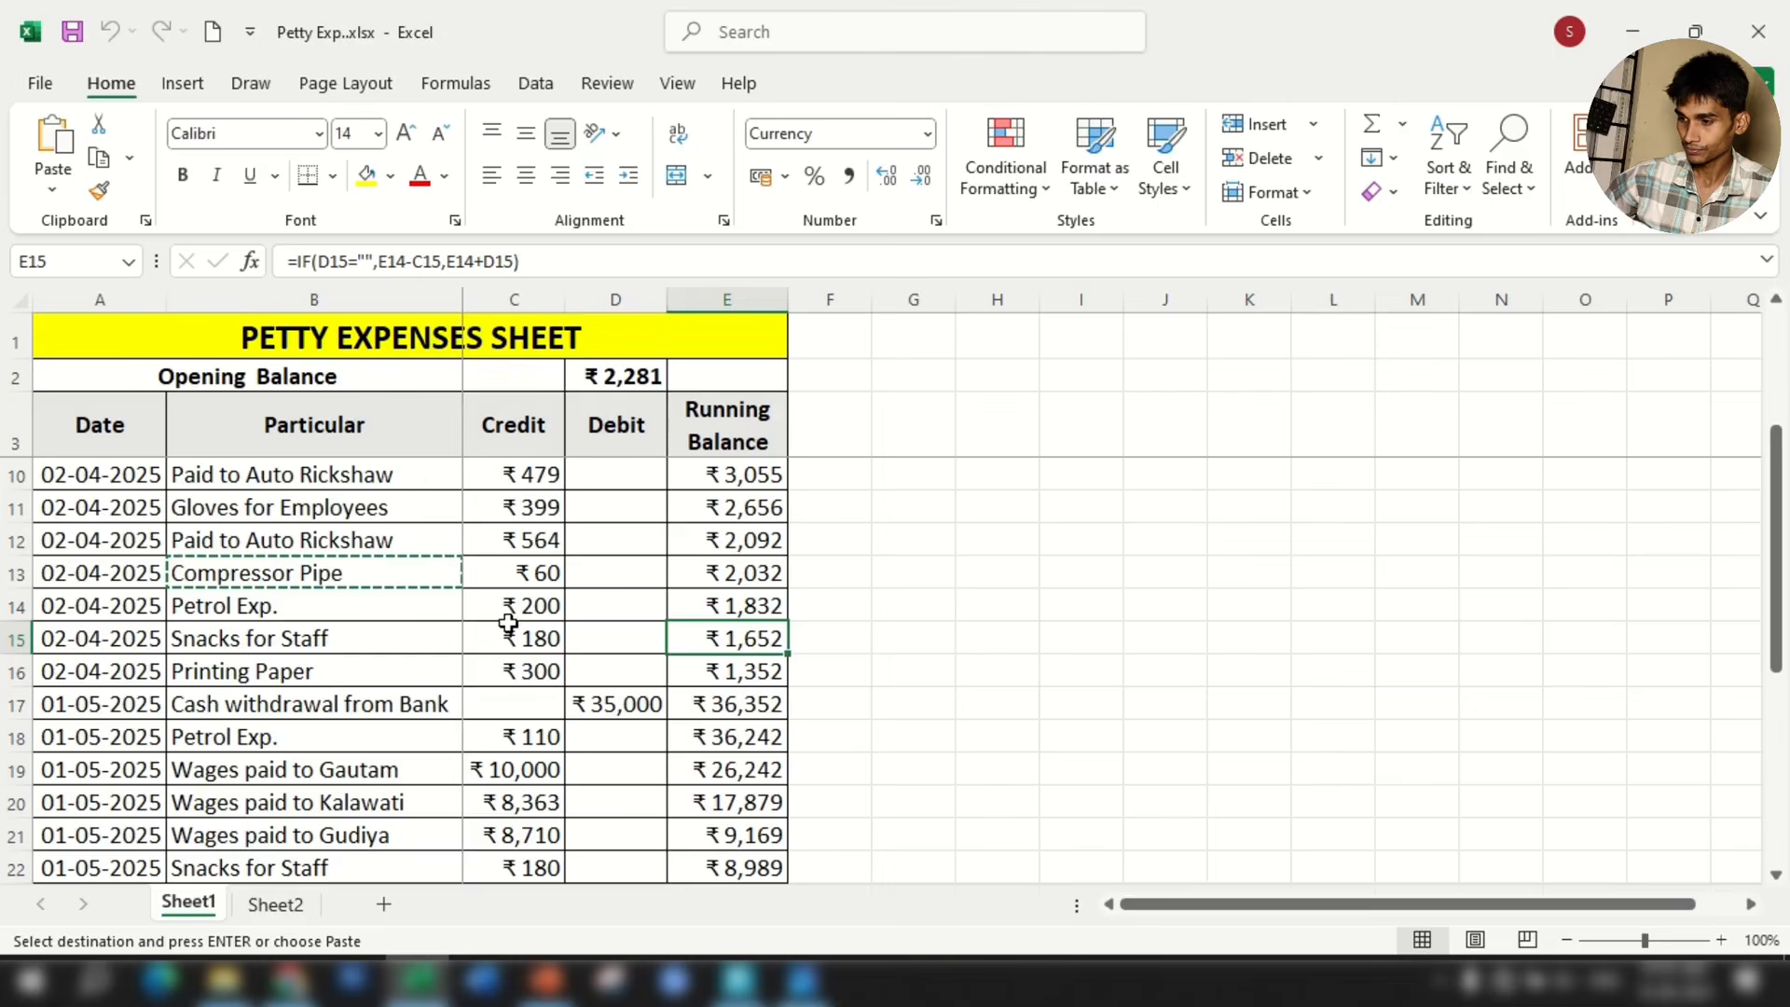
pyautogui.click(540, 672)
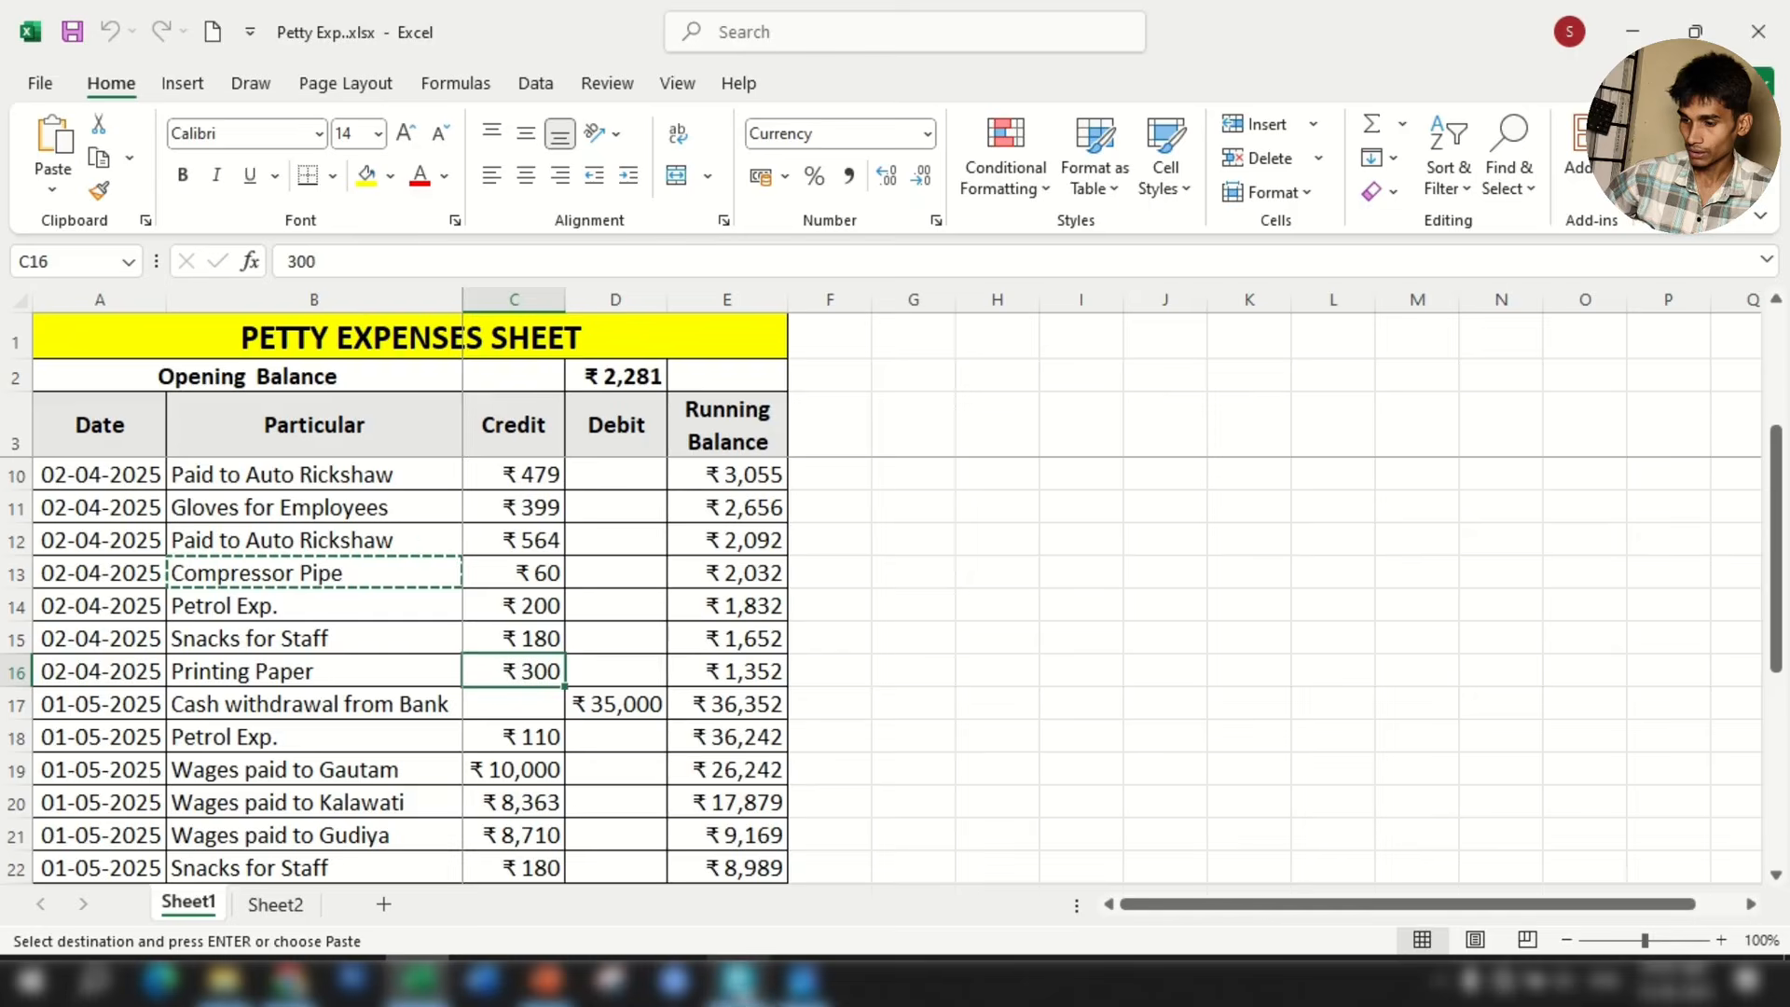
pyautogui.click(737, 979)
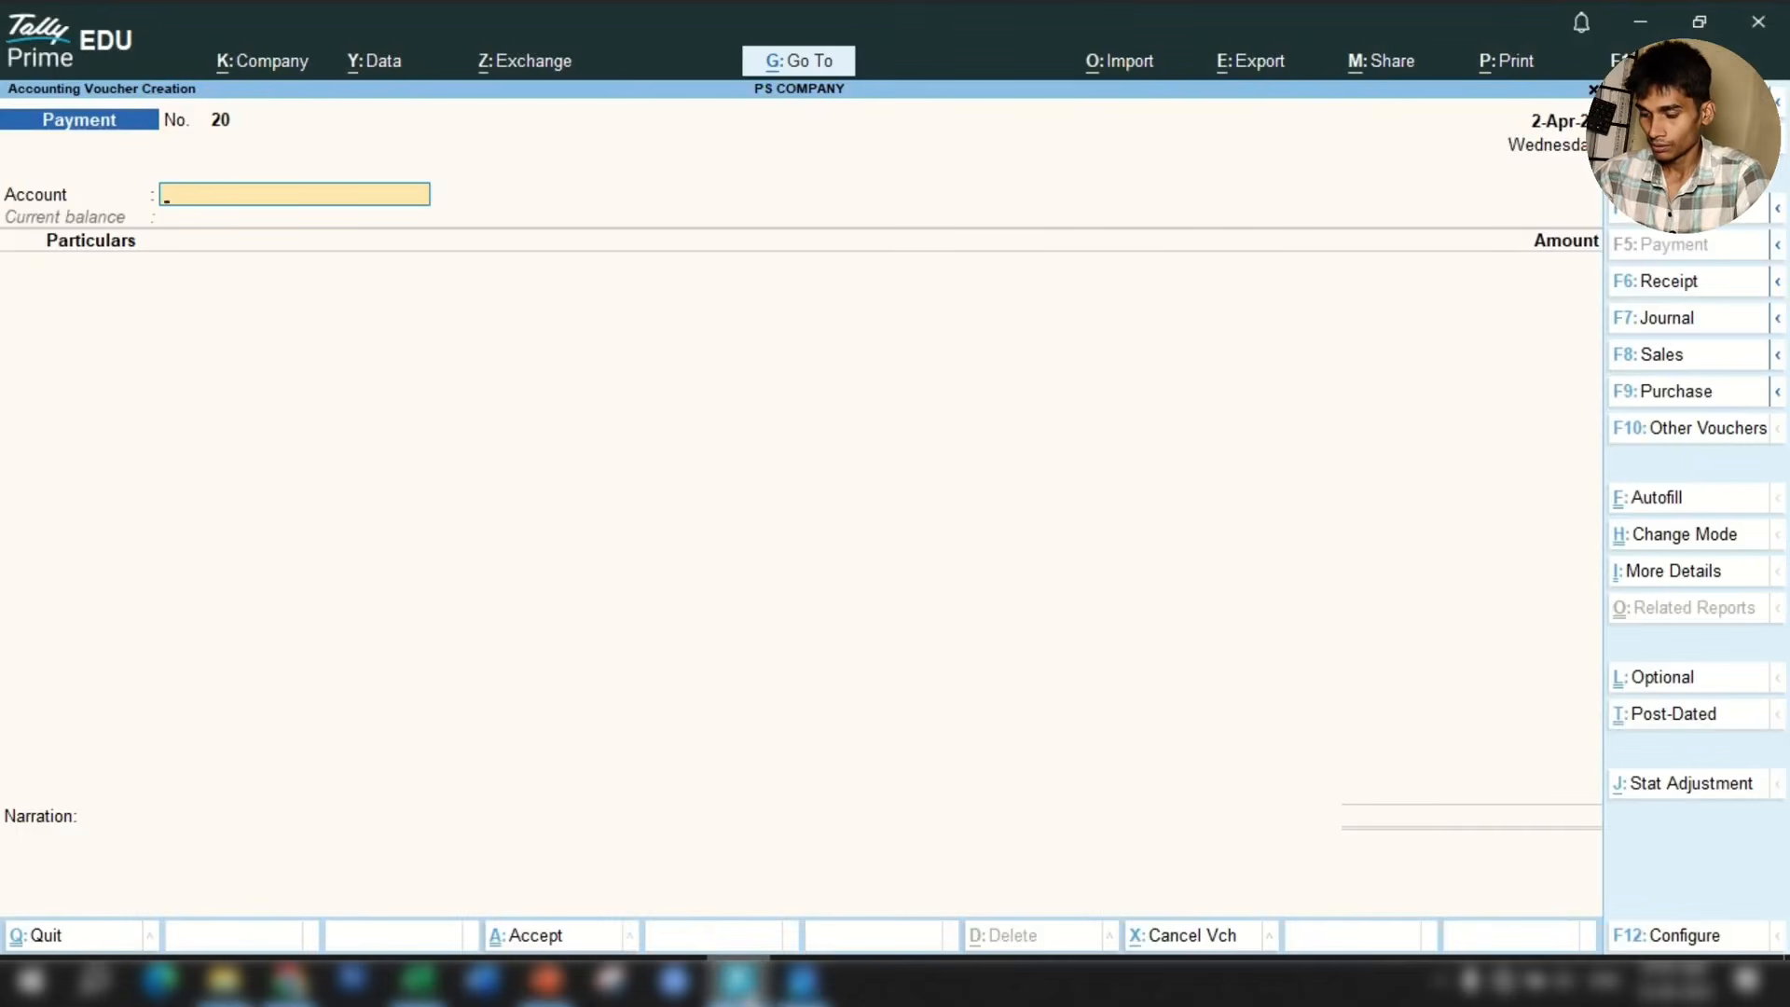
pyautogui.write('Cas')
pyautogui.press('Down')
pyautogui.press('Down')
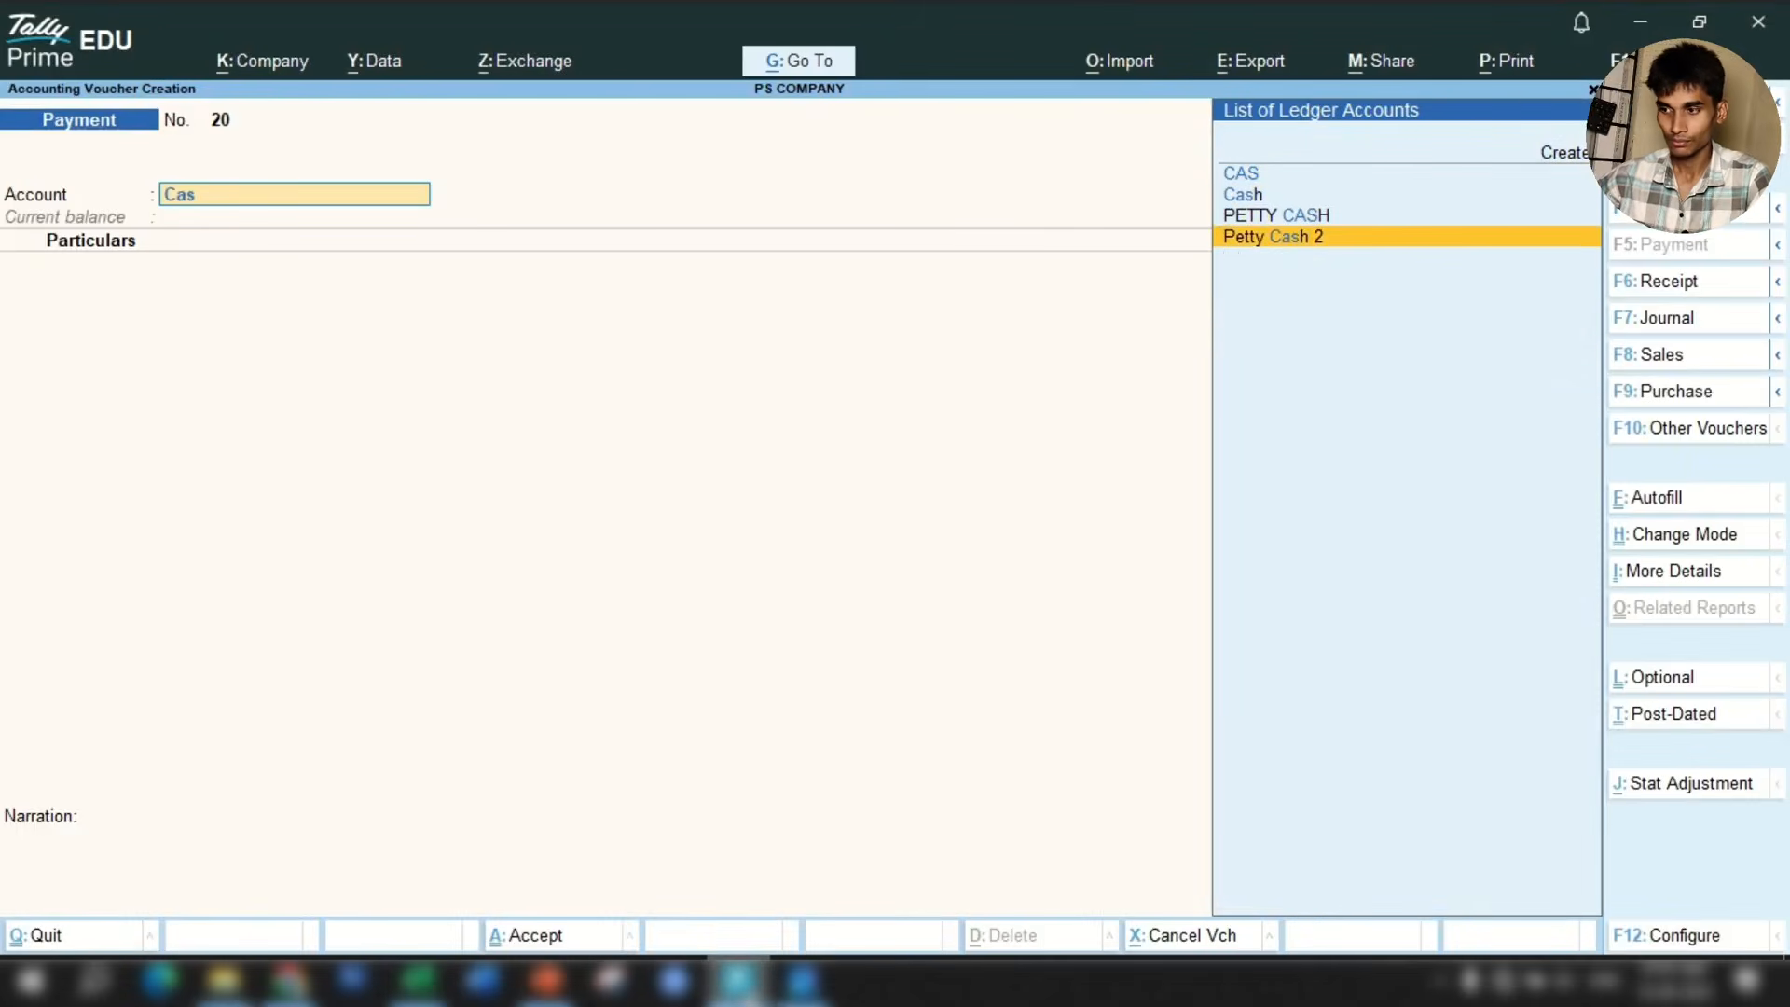
pyautogui.press('Return')
pyautogui.write('Prin')
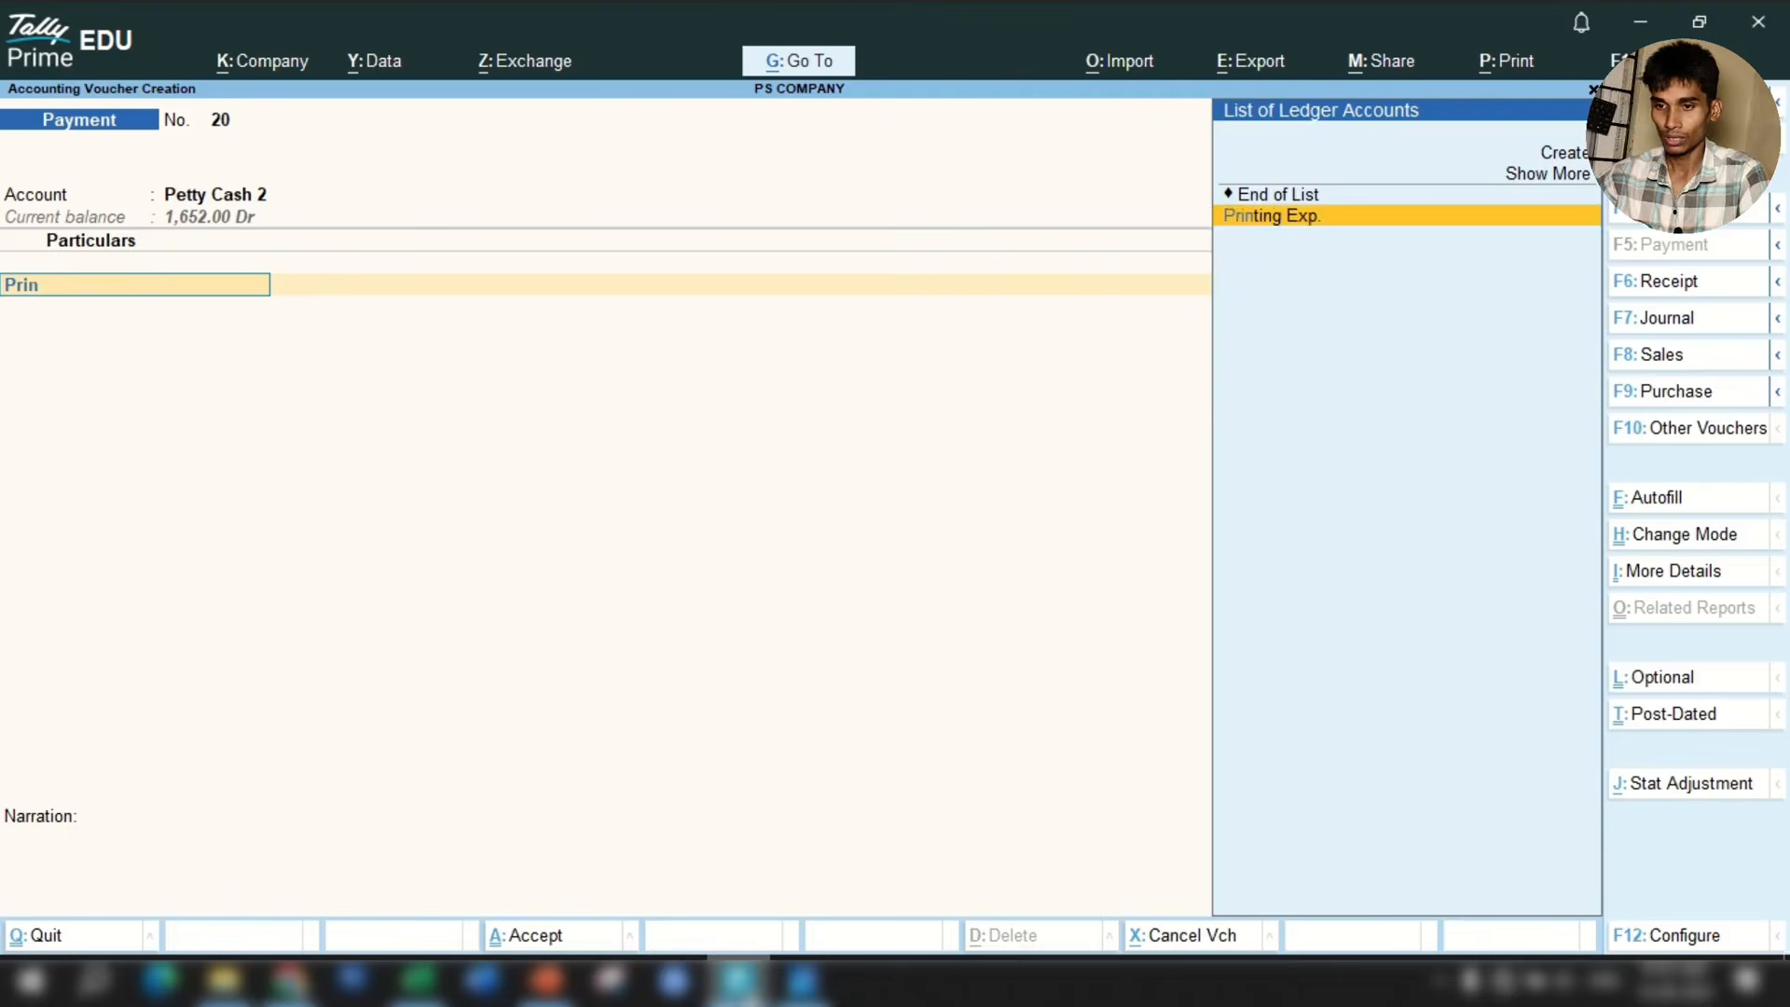
pyautogui.press('Return')
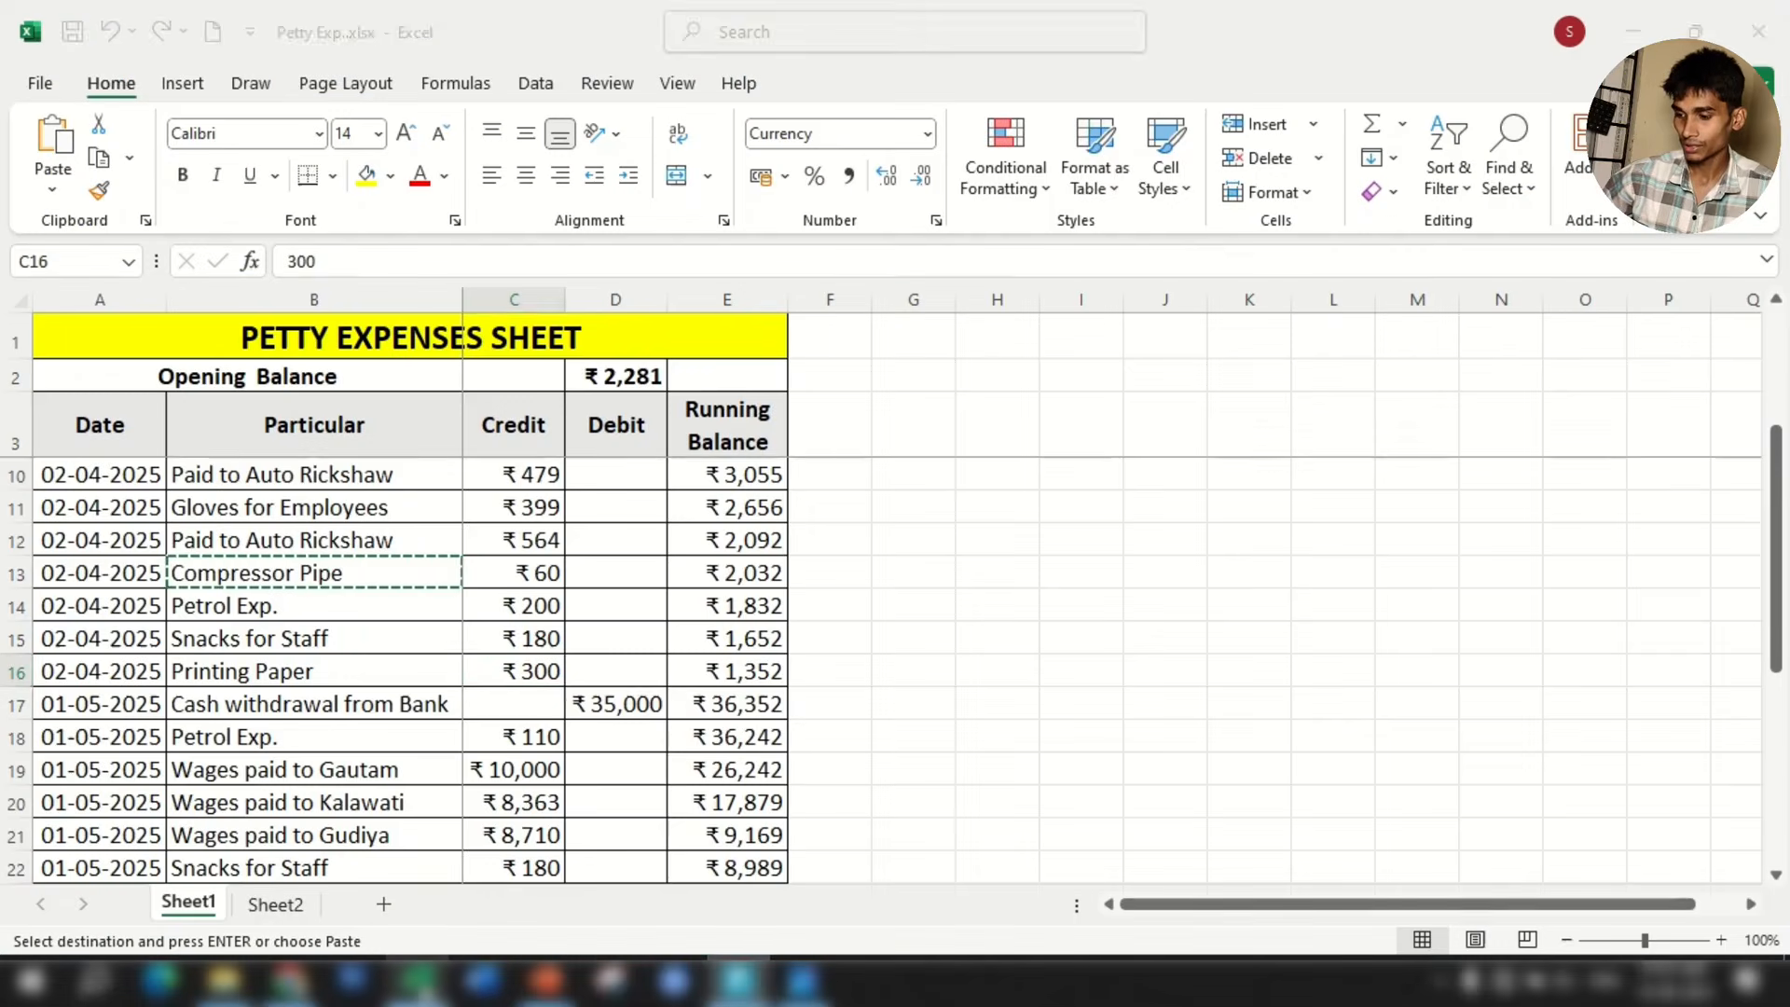
# Recheck the printing paper amount in Excel and enter 300 for Printing Exp. in the TallyPrime voucher.
pyautogui.click(418, 978)
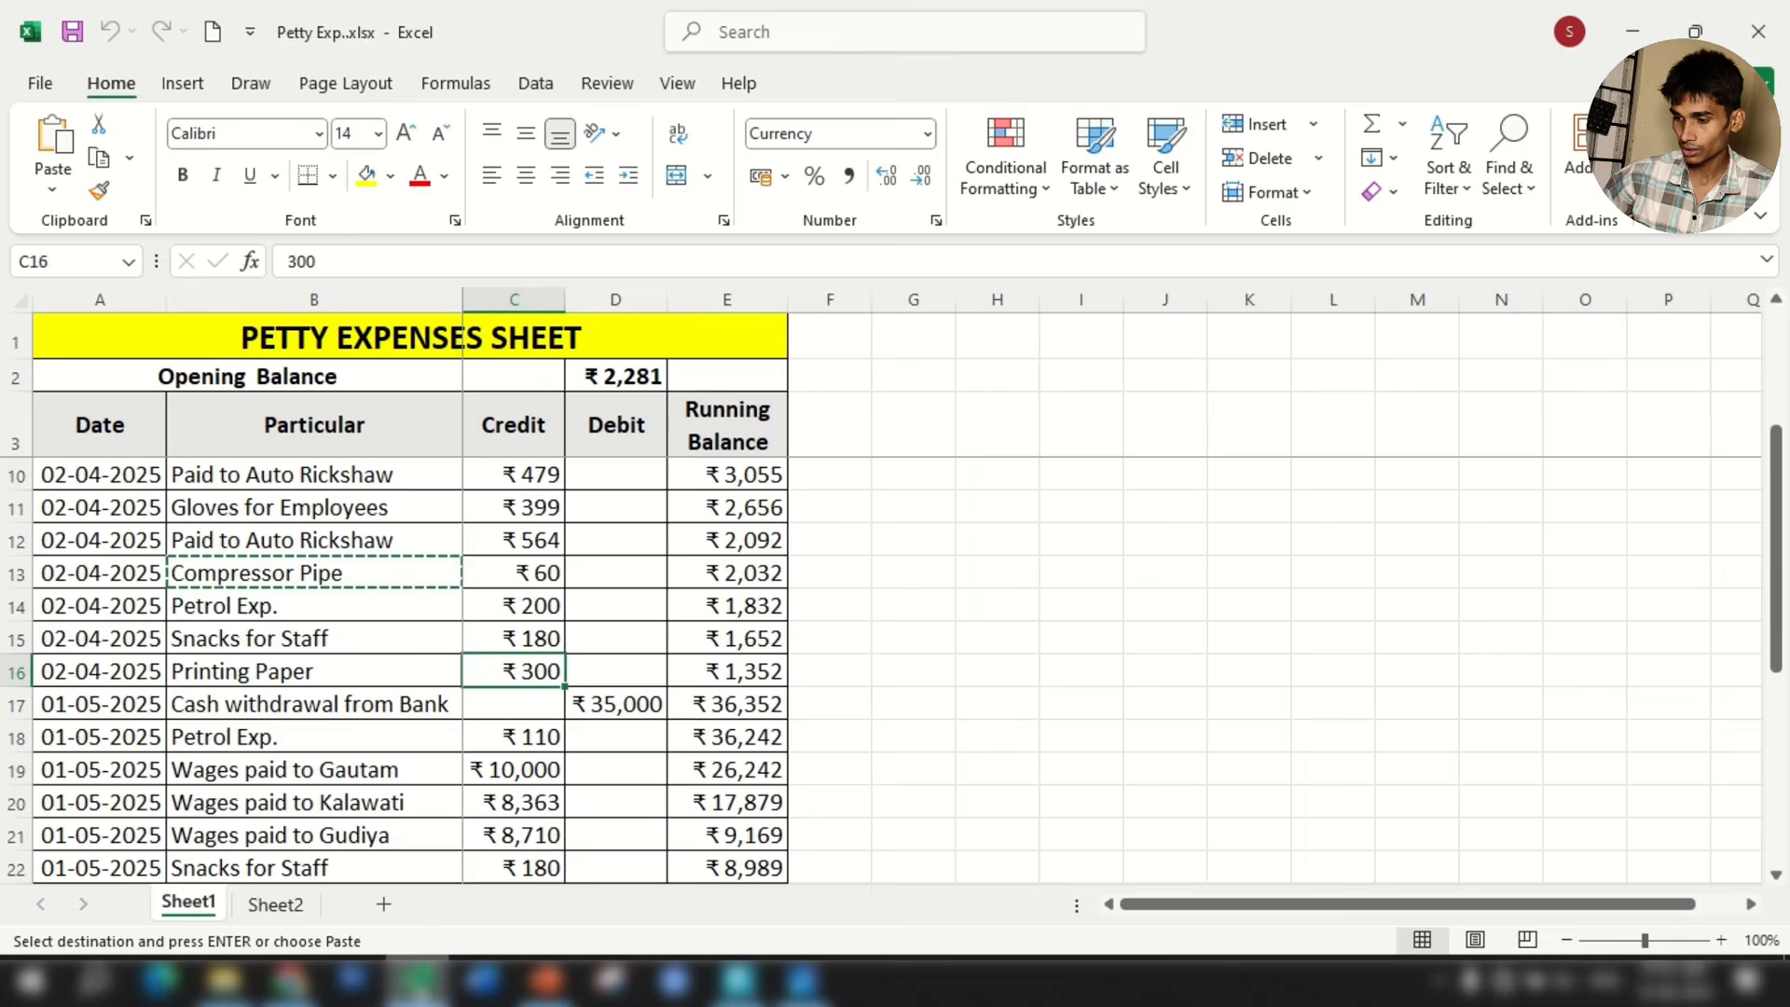
pyautogui.click(738, 979)
pyautogui.press('Return')
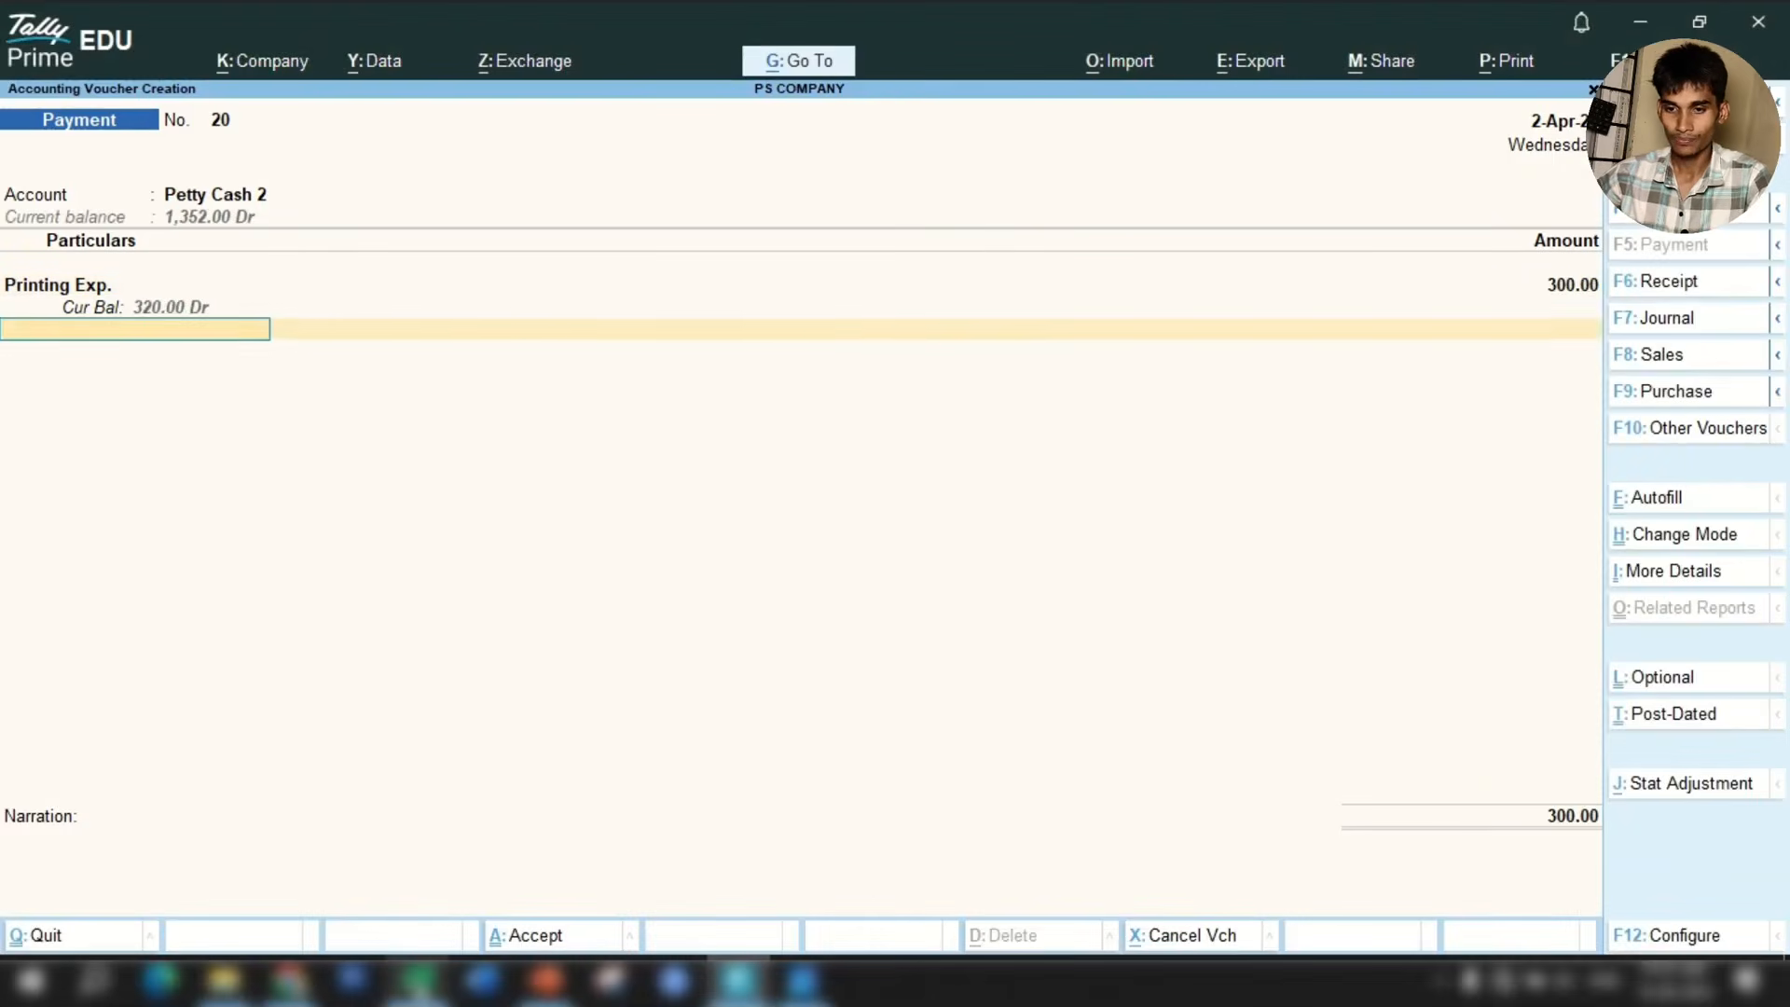
pyautogui.press('Return')
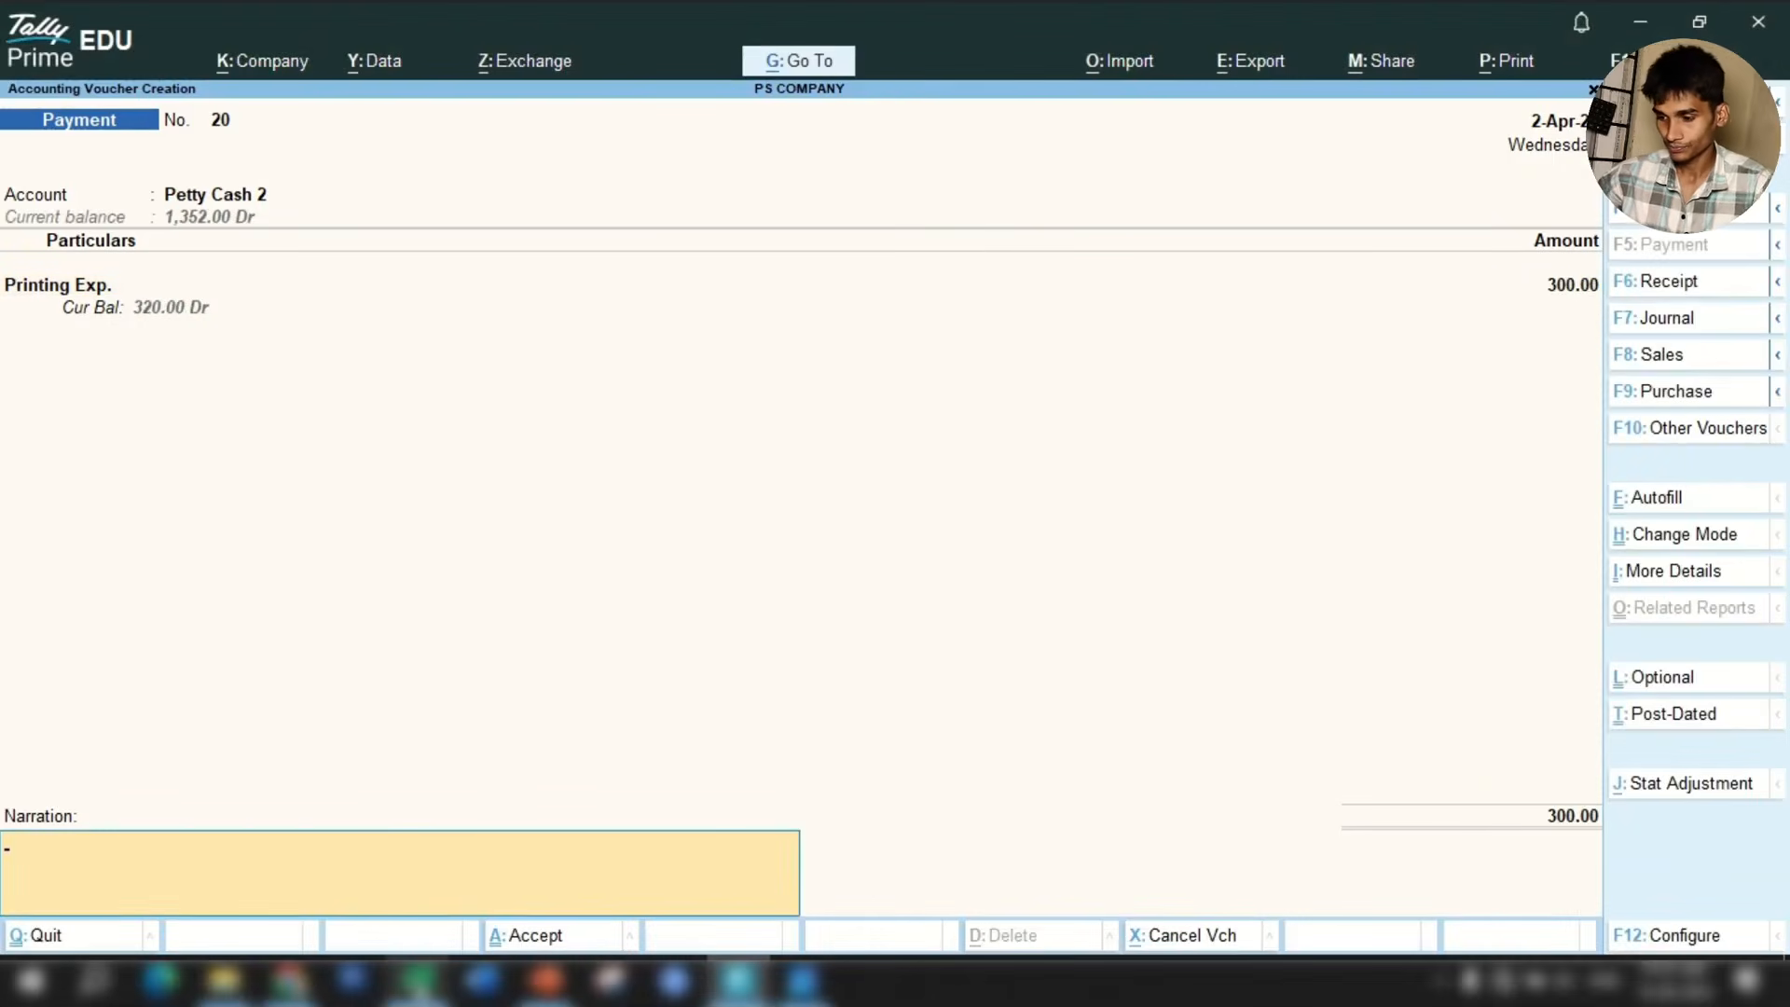
# Check the expense description in Excel, then enter the narration "printing paper" in TallyPrime and save the payment voucher.
pyautogui.hotkey('alt', 'Tab')
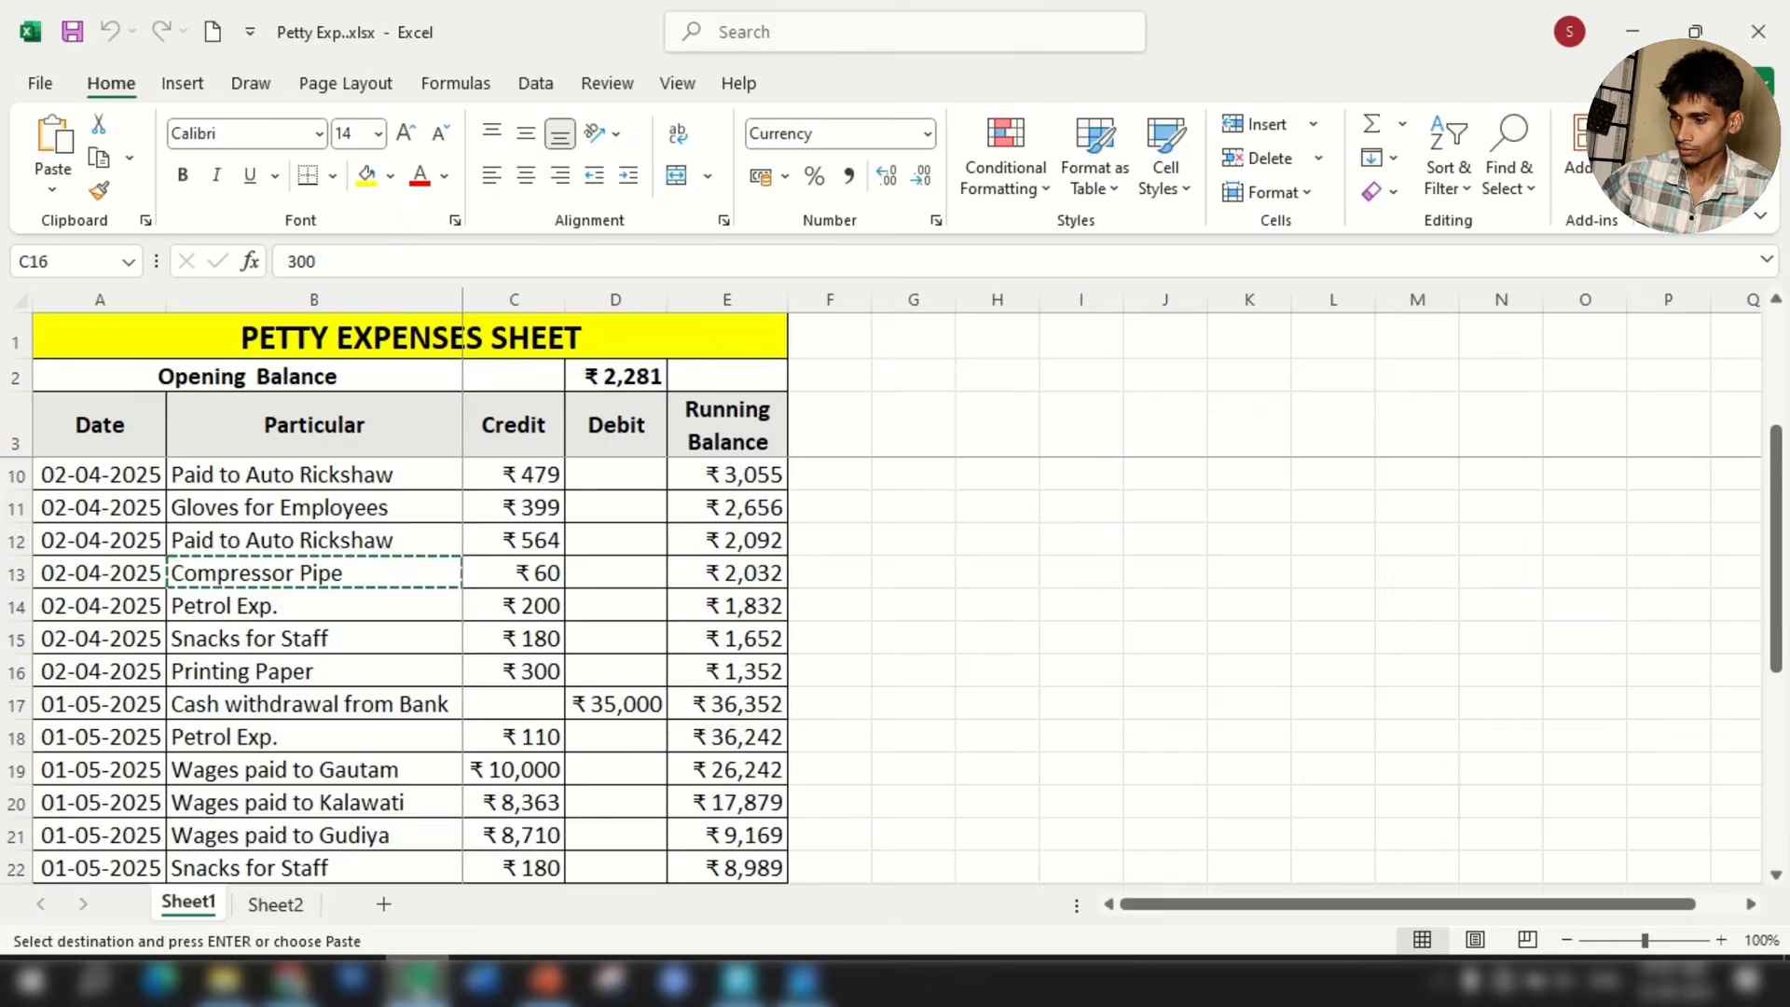
pyautogui.hotkey('alt', 'Tab')
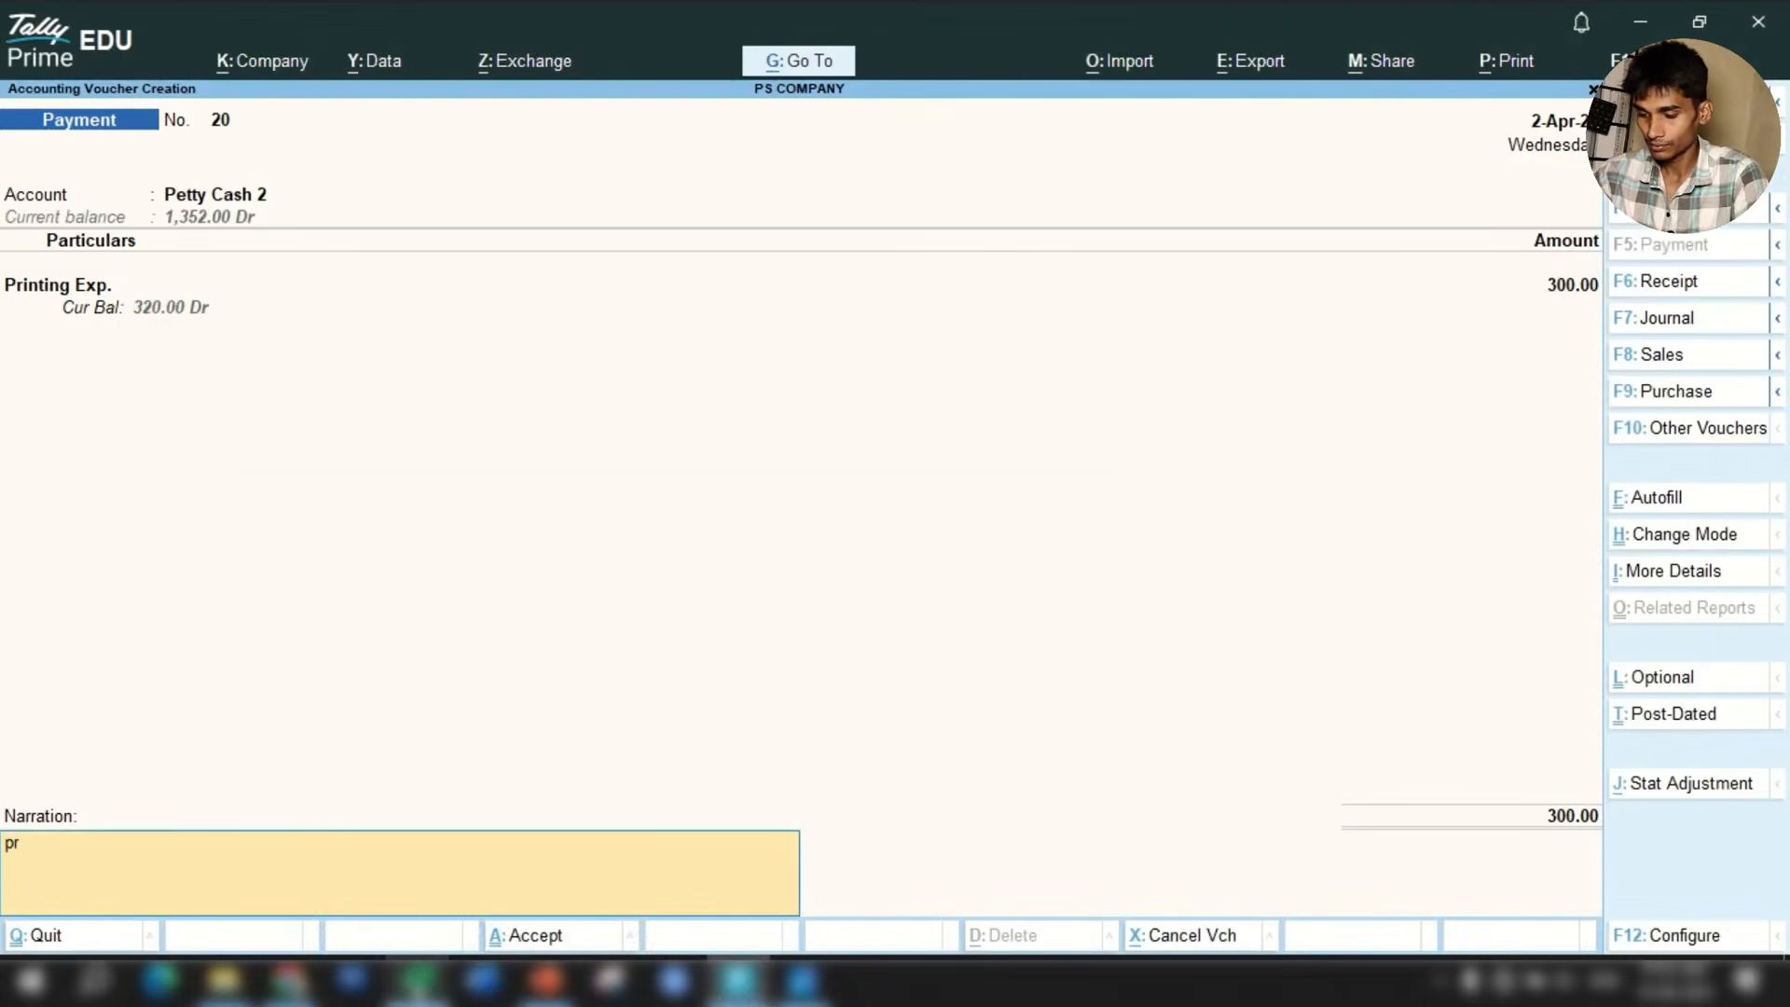
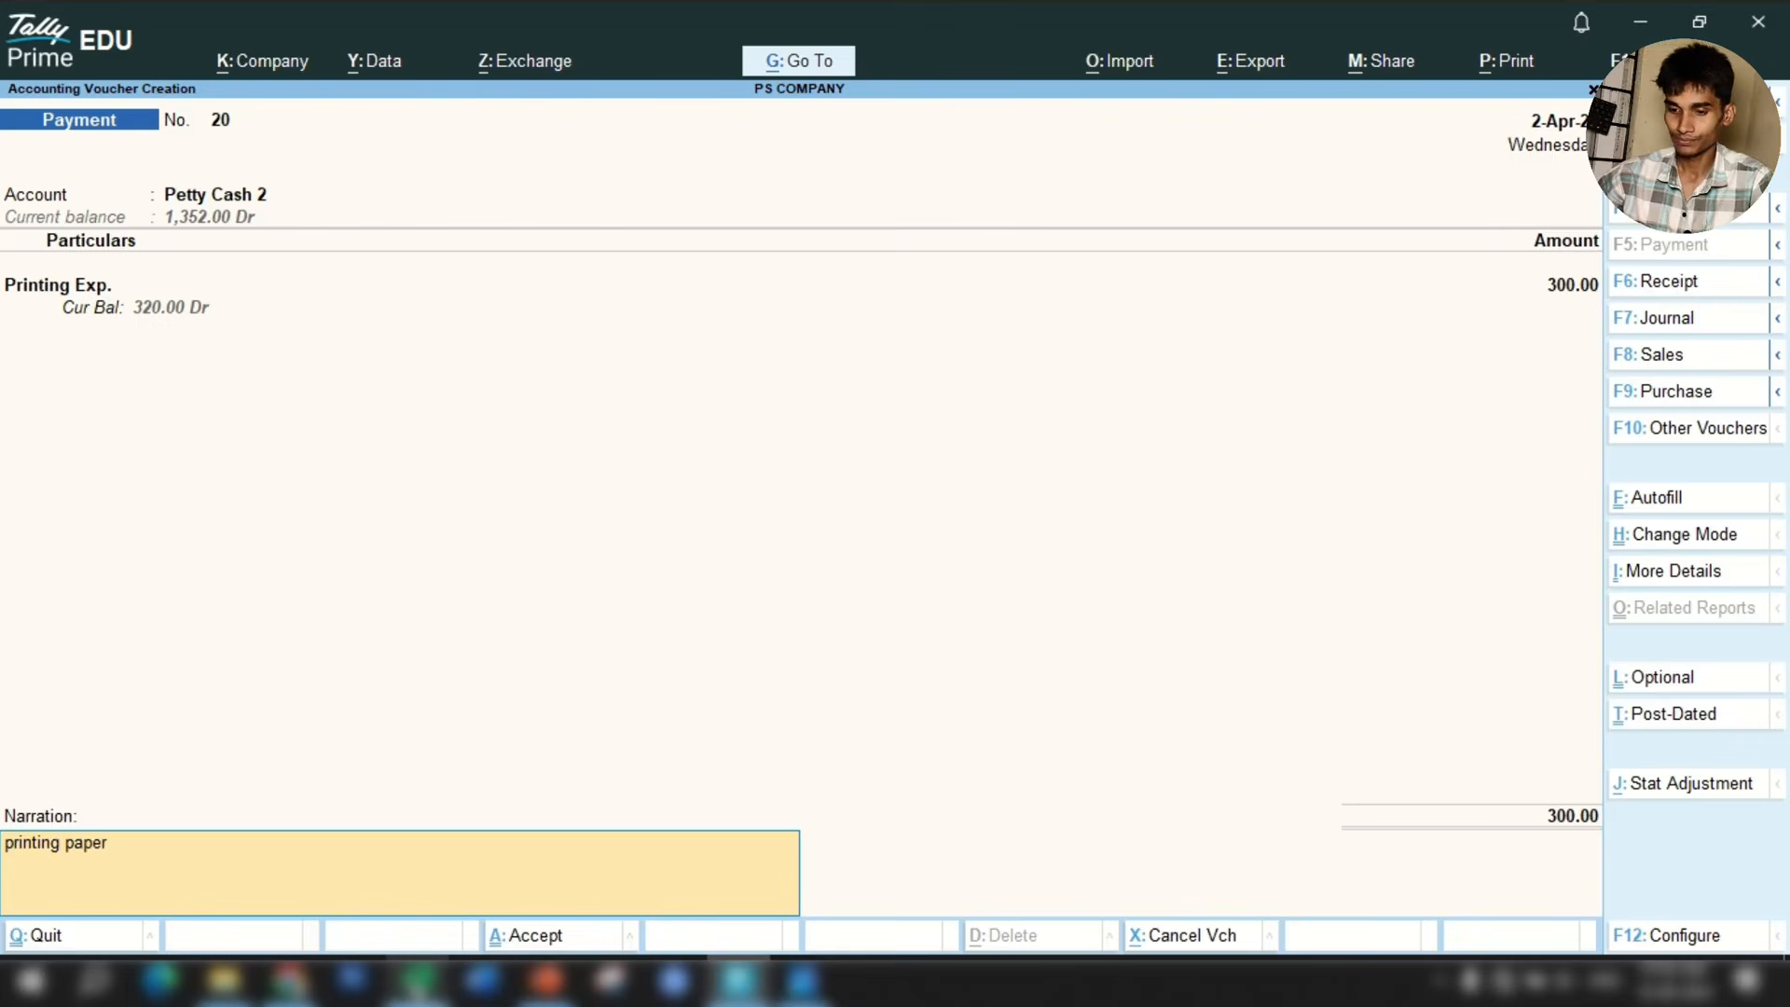
pyautogui.press('Return')
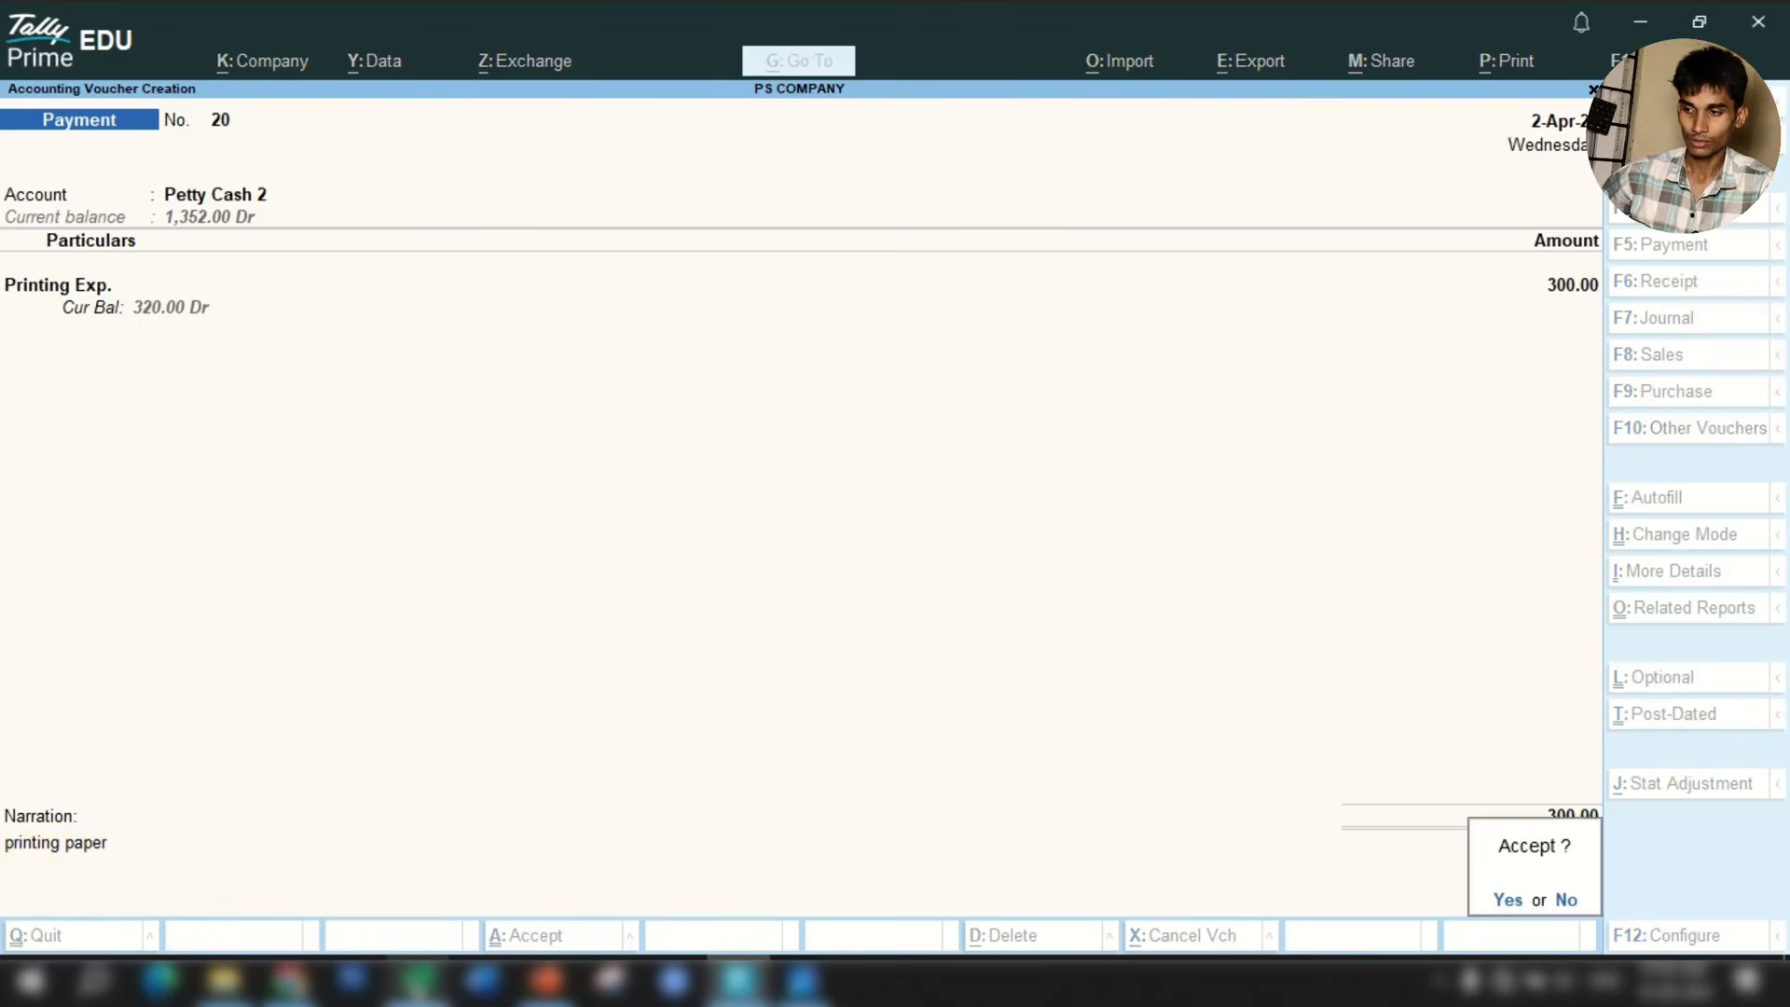
pyautogui.press('Return')
# Look up the date of the bank cash withdrawal in Excel and set the TallyPrime voucher date to 1-5-2025.
pyautogui.click(418, 980)
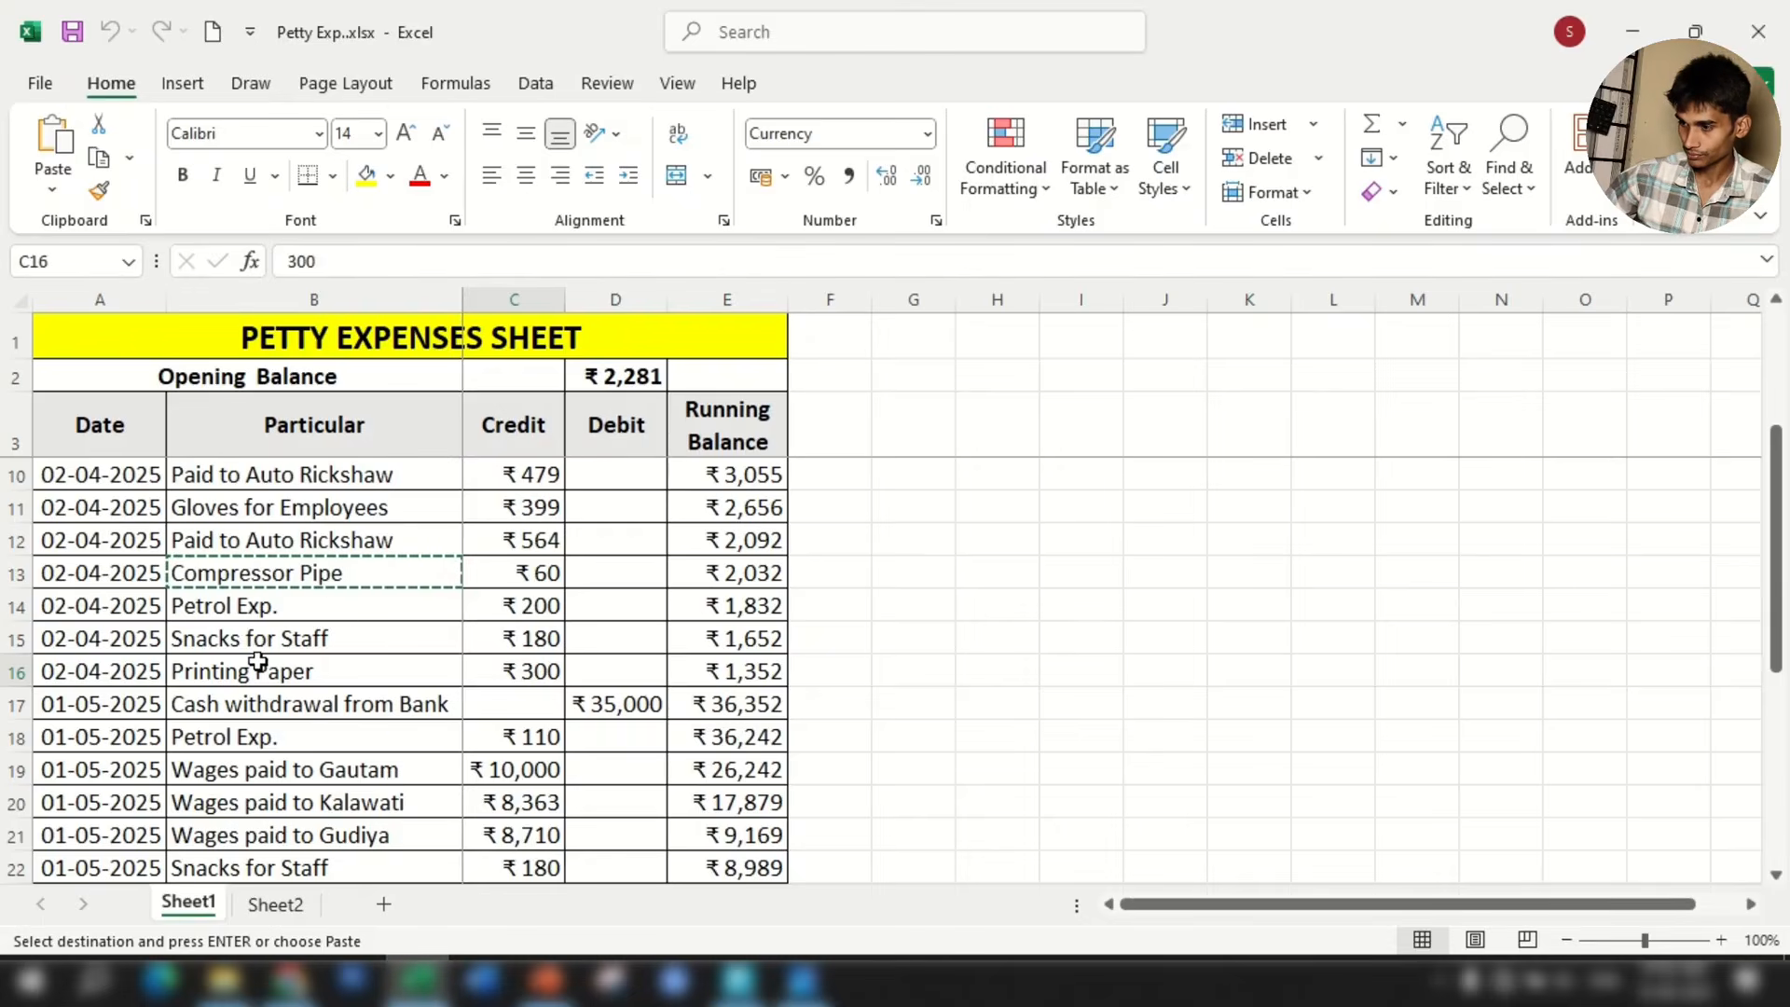
pyautogui.click(545, 671)
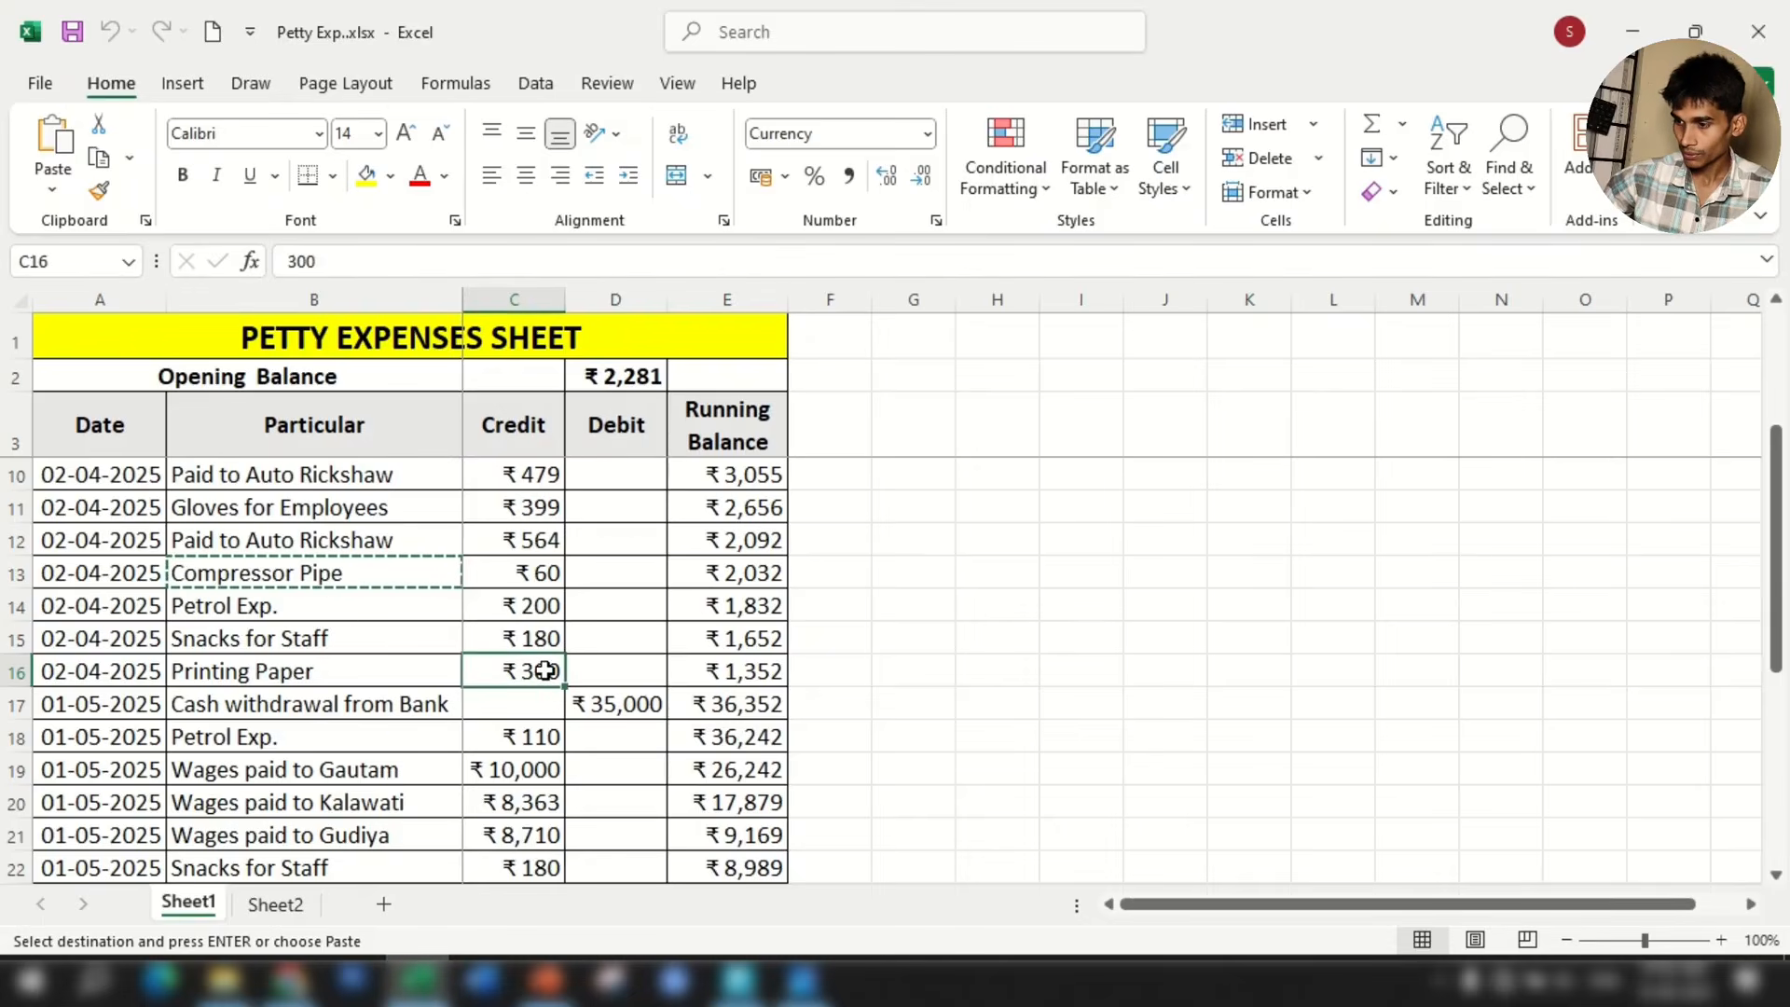
pyautogui.click(112, 702)
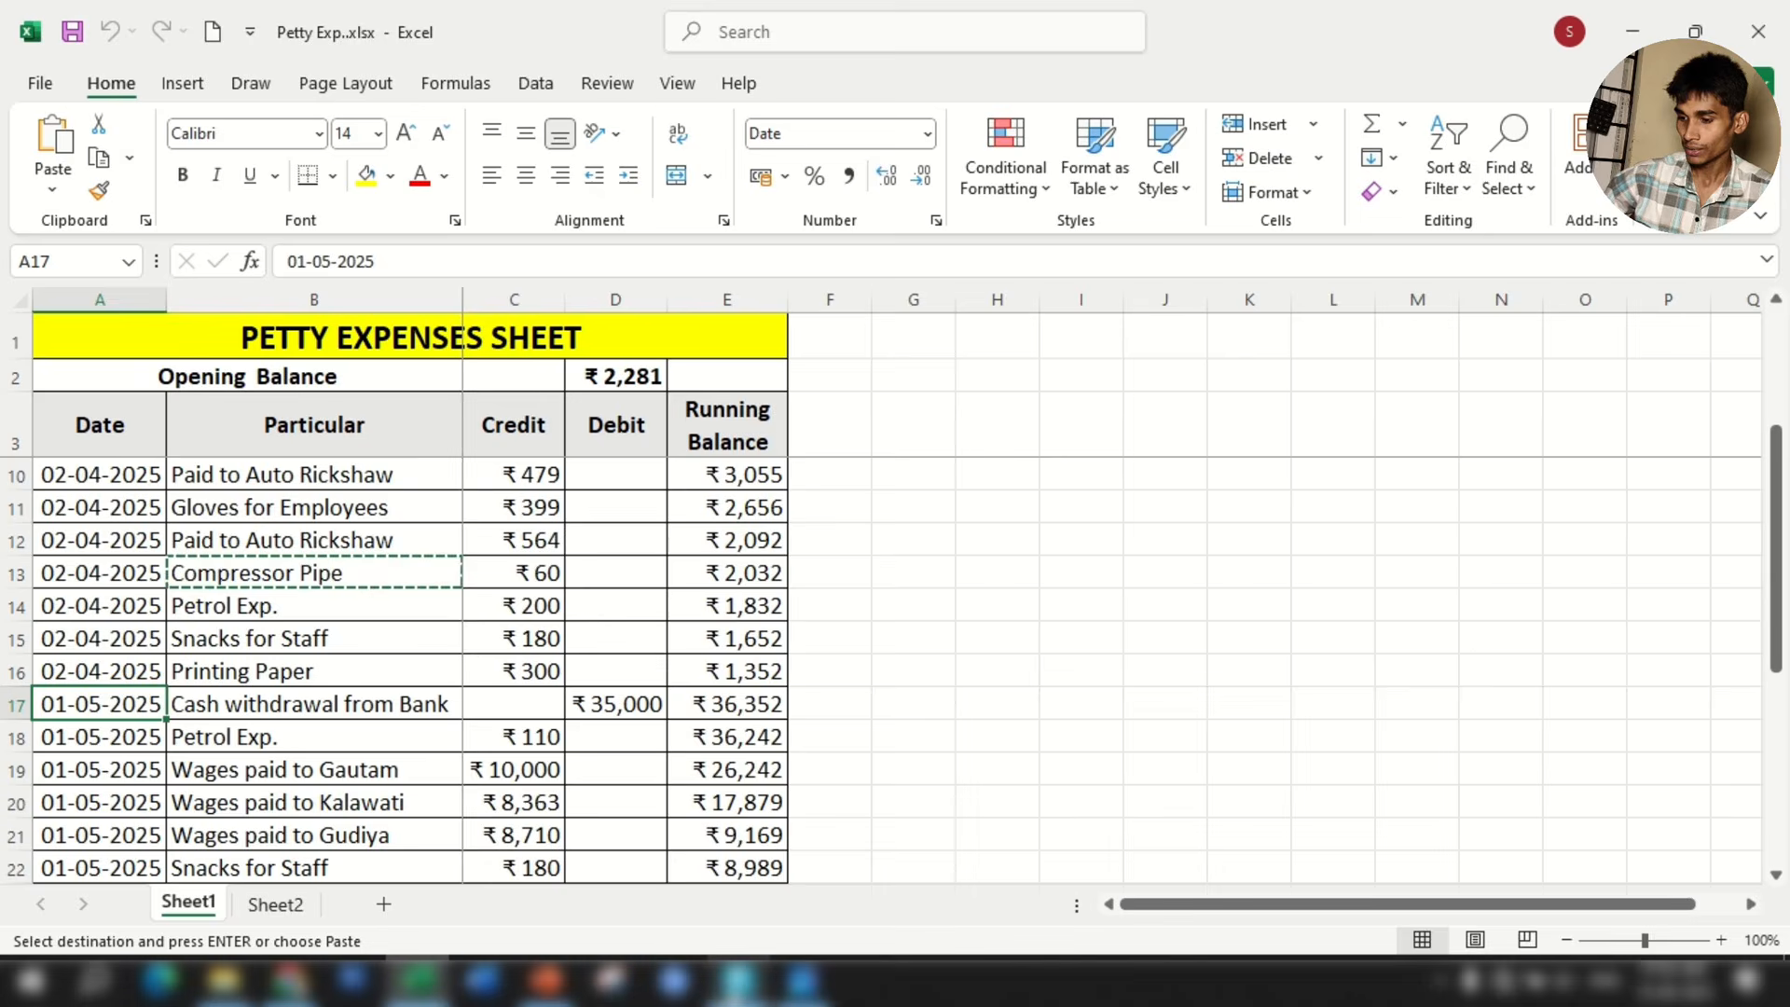
pyautogui.click(738, 979)
pyautogui.press('F2')
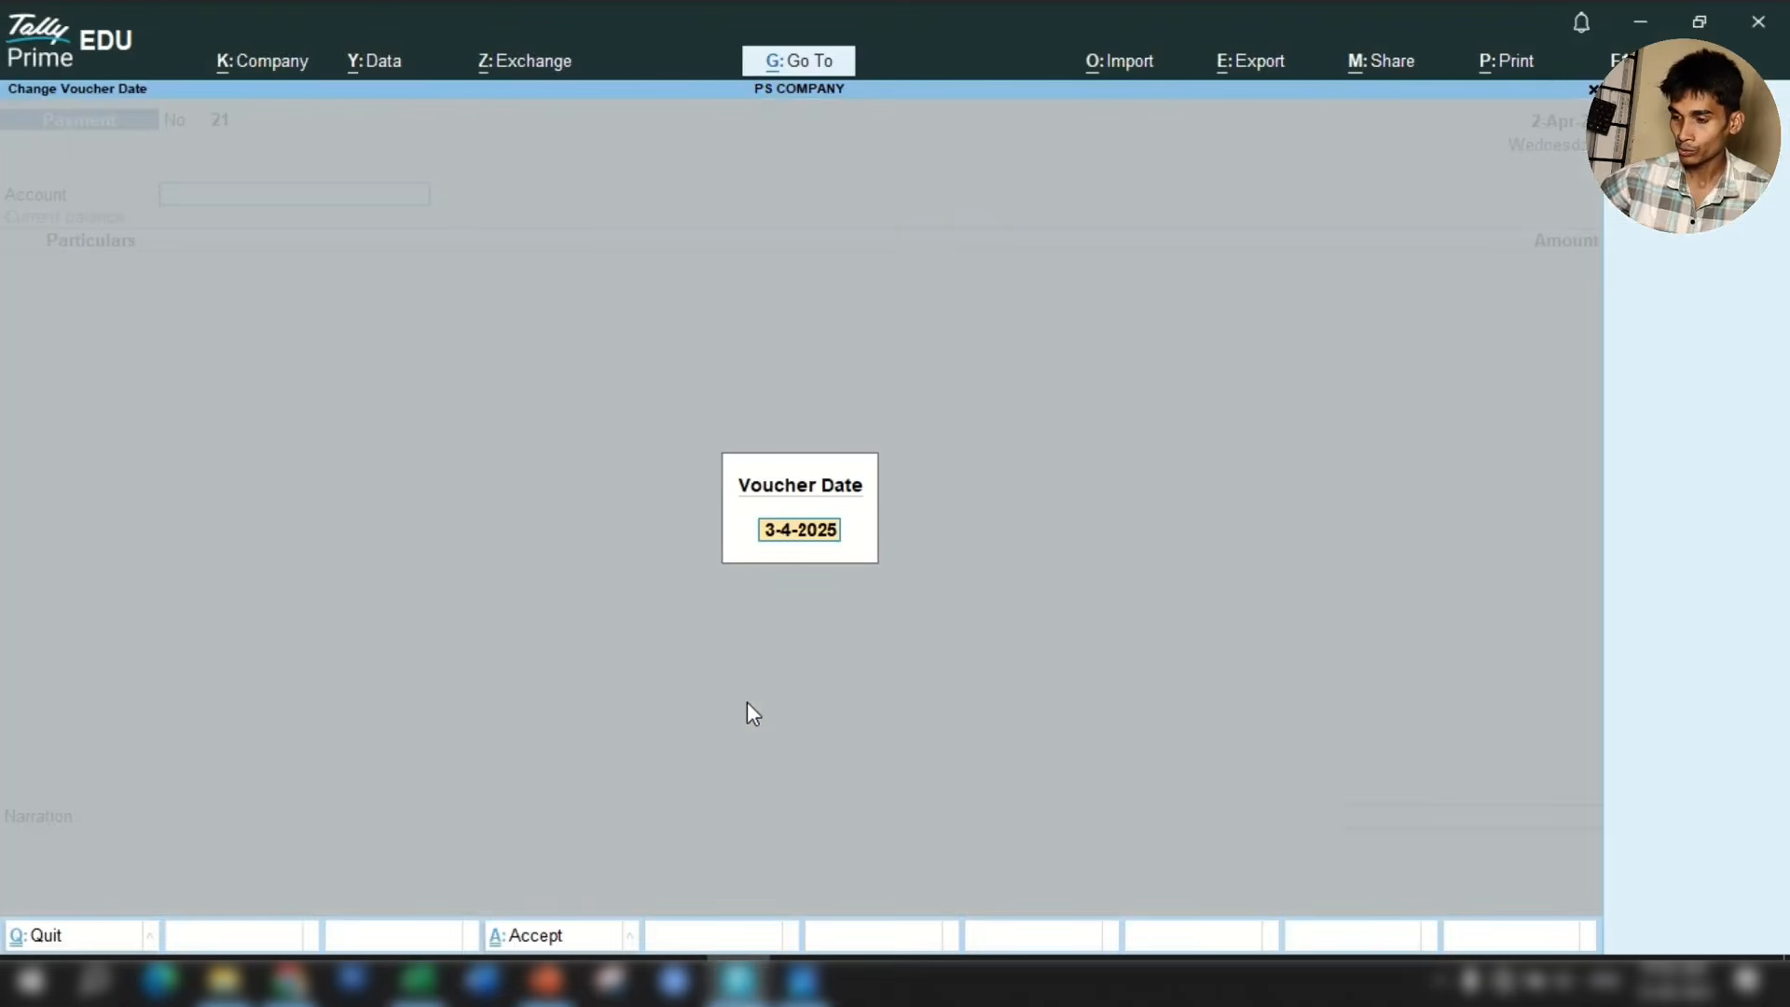
pyautogui.write('1-5')
pyautogui.press('Return')
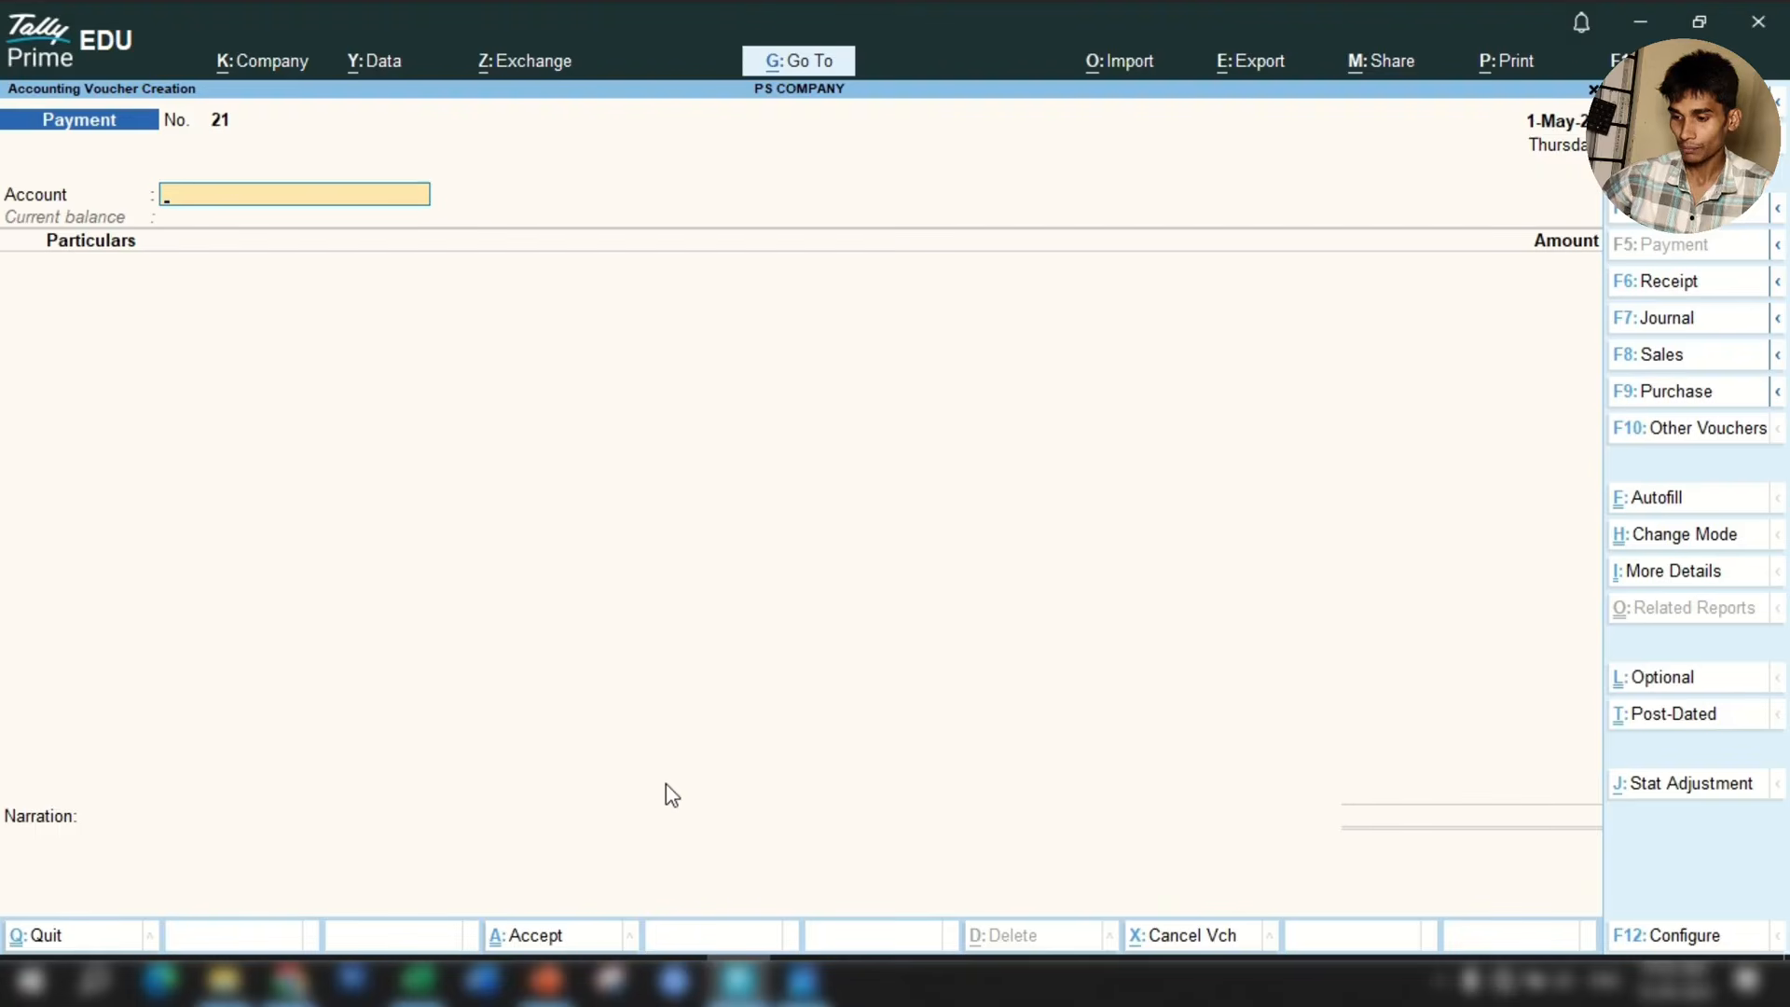
# Review the bank cash withdrawal row in Excel and start a contra voucher in TallyPrime with Petty Cash 2 as the account.
pyautogui.click(418, 978)
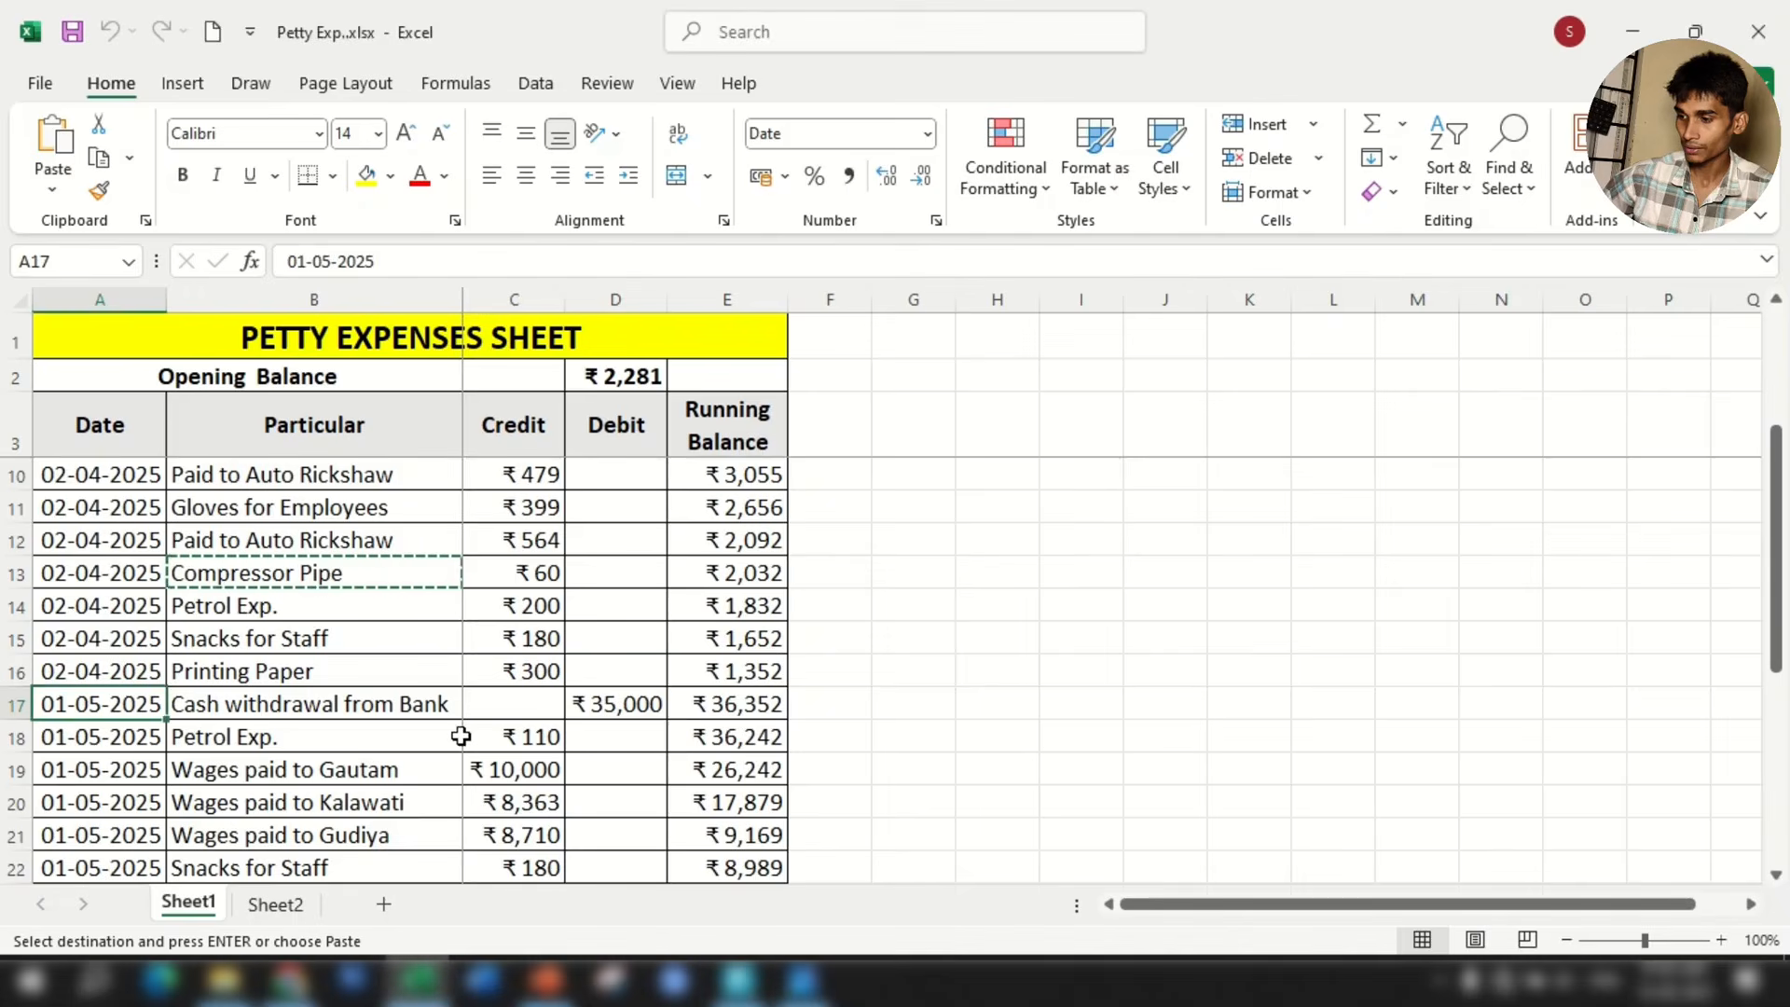
pyautogui.click(368, 705)
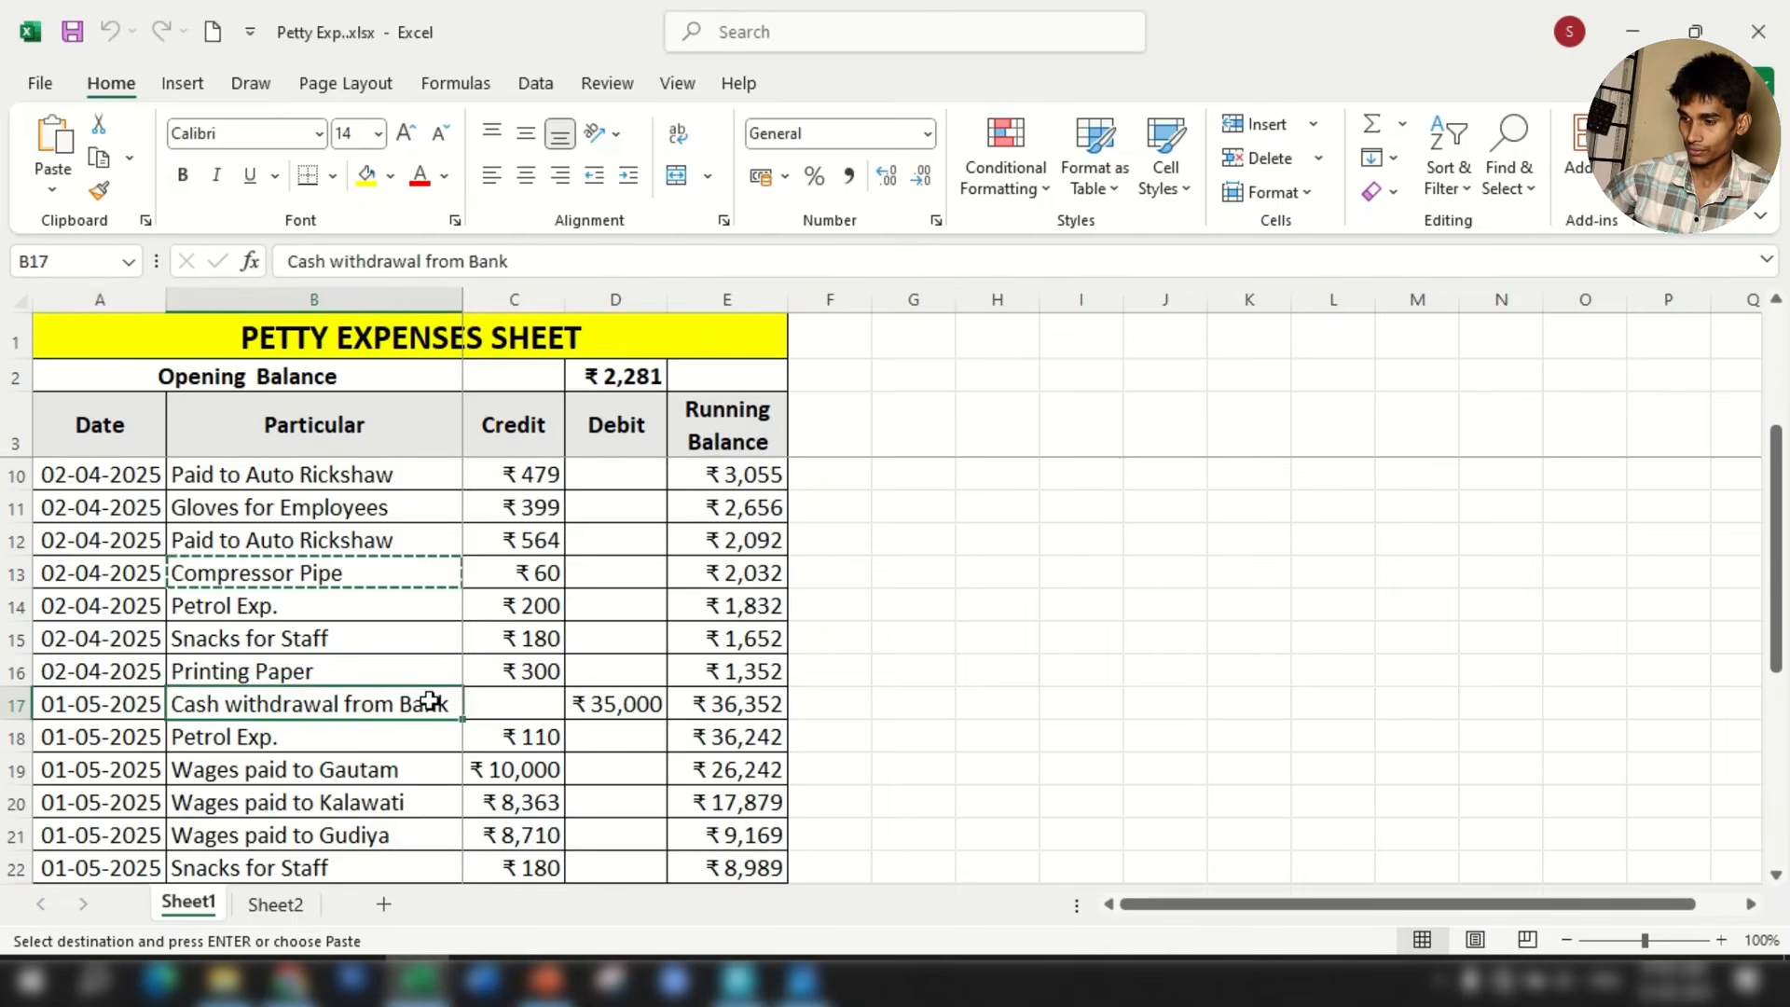
pyautogui.click(622, 708)
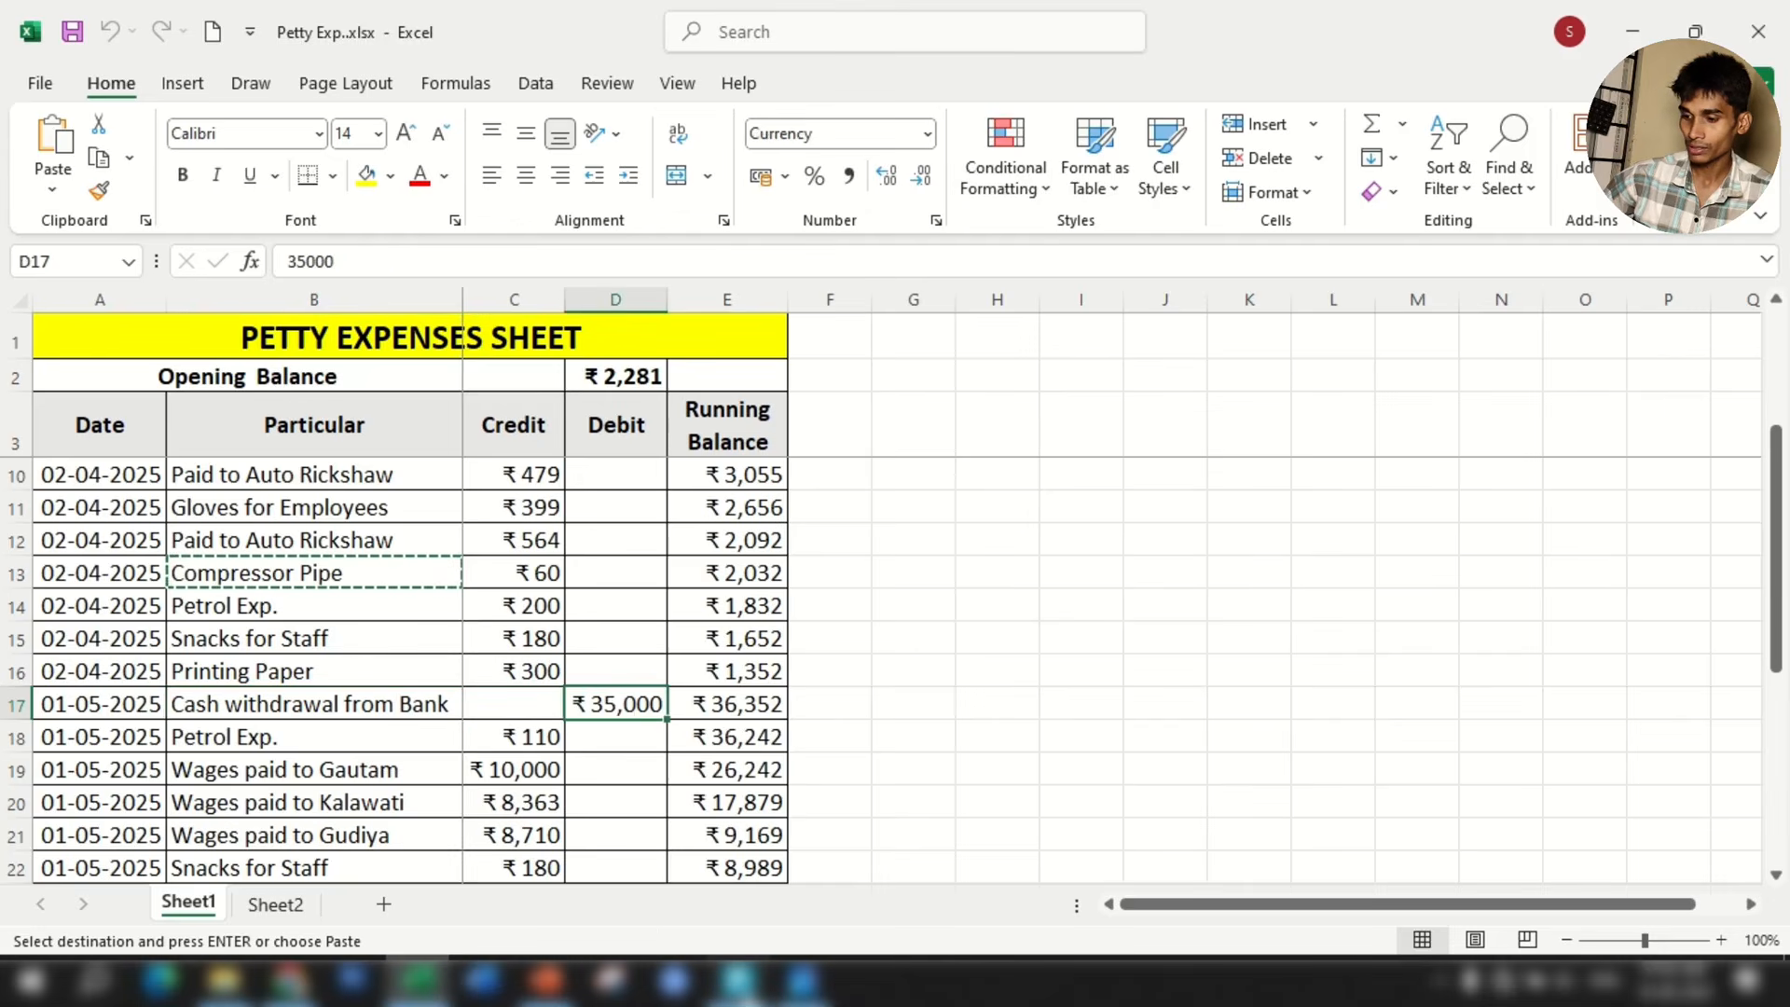
pyautogui.click(736, 979)
pyautogui.press('F4')
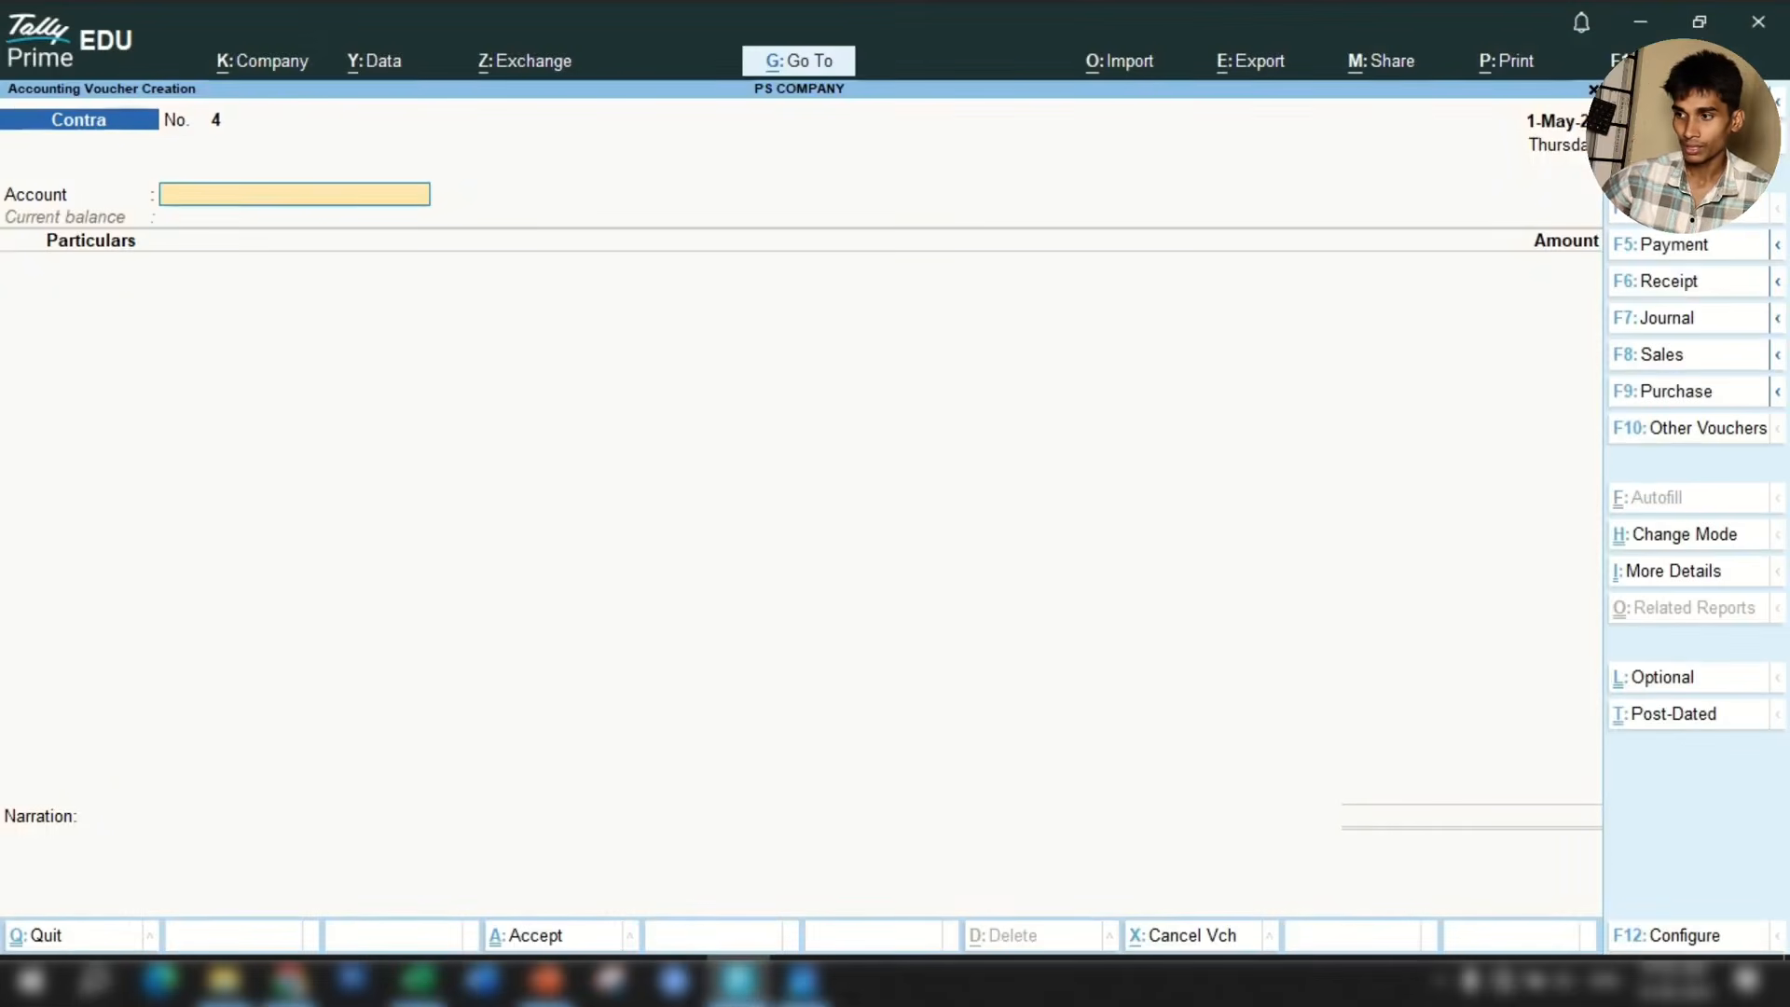
pyautogui.write('Cas')
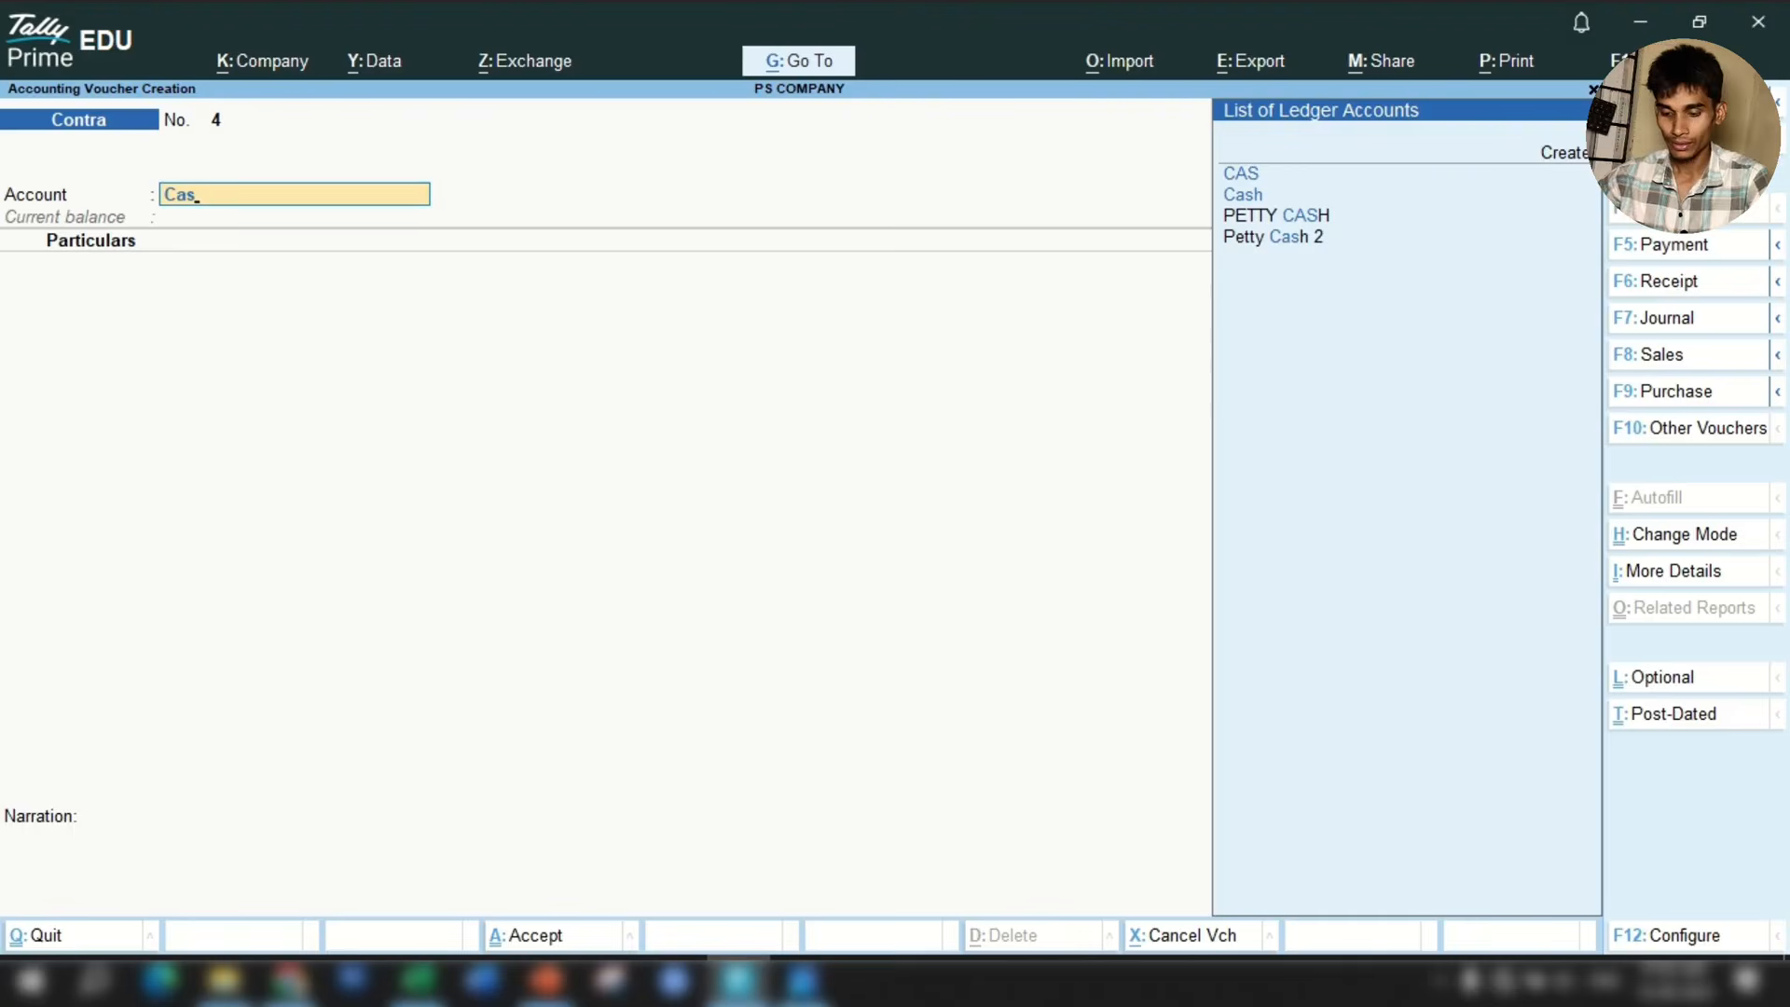
pyautogui.press('Down')
pyautogui.press('Down')
pyautogui.press('Down')
pyautogui.press('Return')
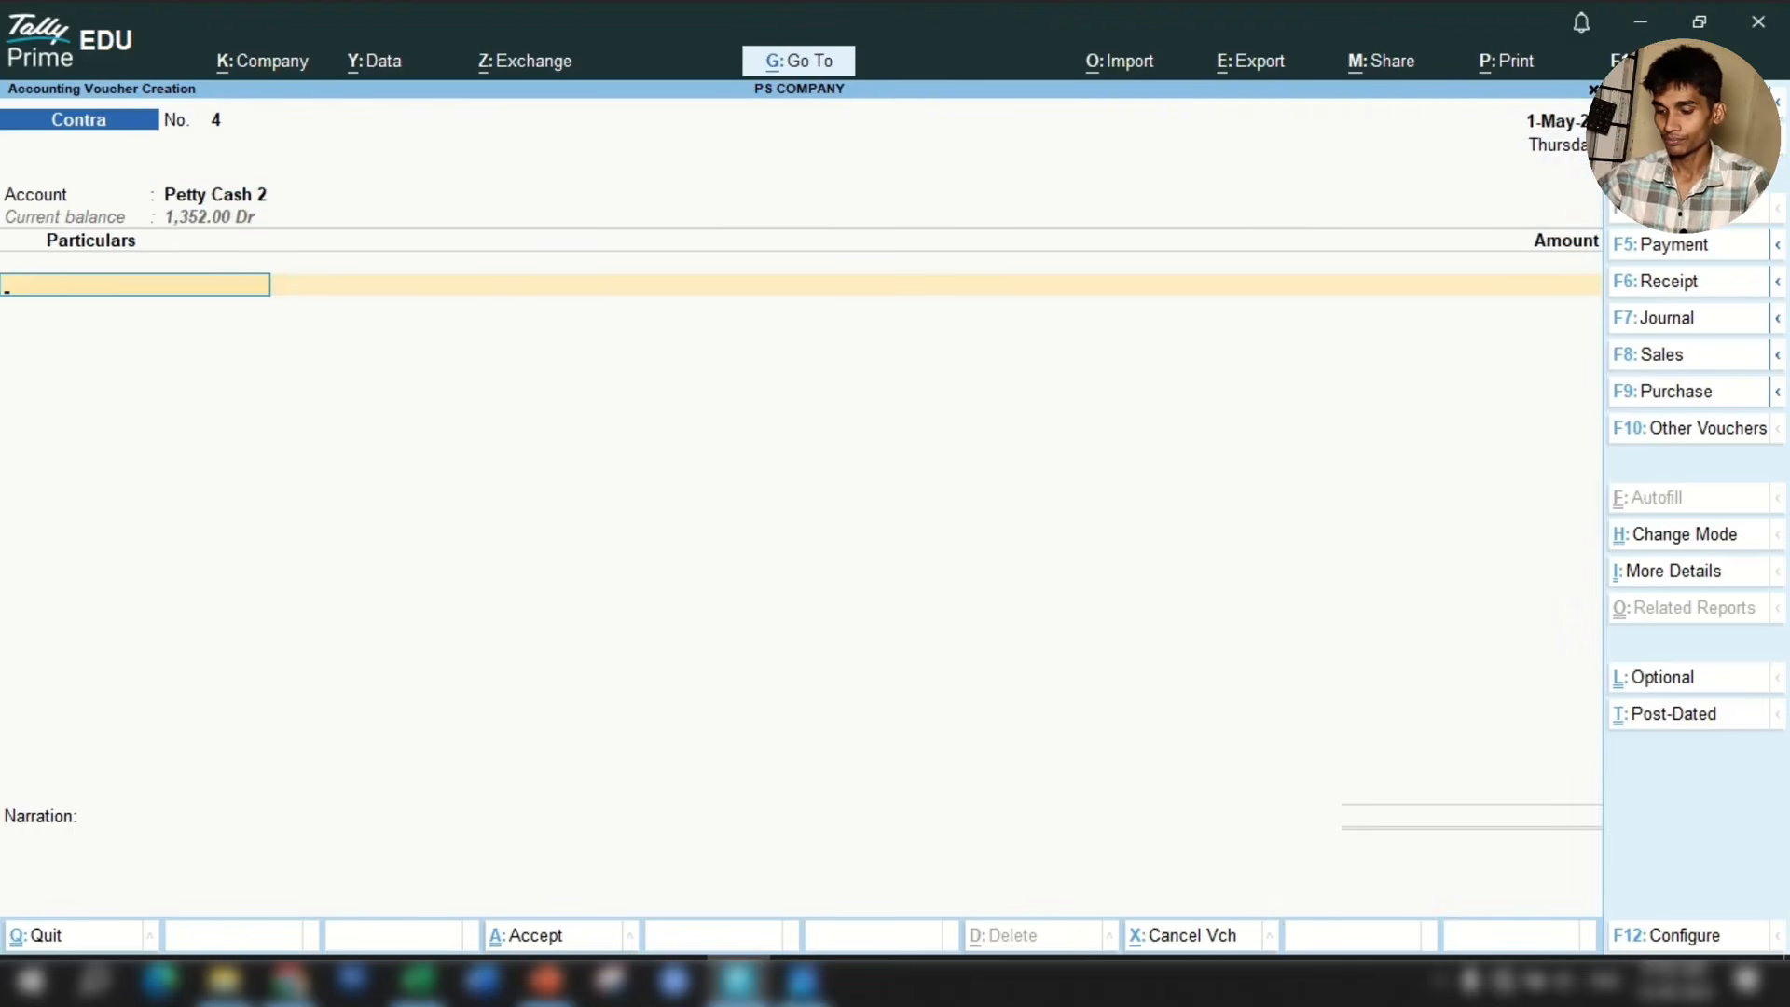
# Enter HDFC BANK with an amount of 35,000 in the contra voucher and accept the cheque bank allocation.
pyautogui.write('Hd')
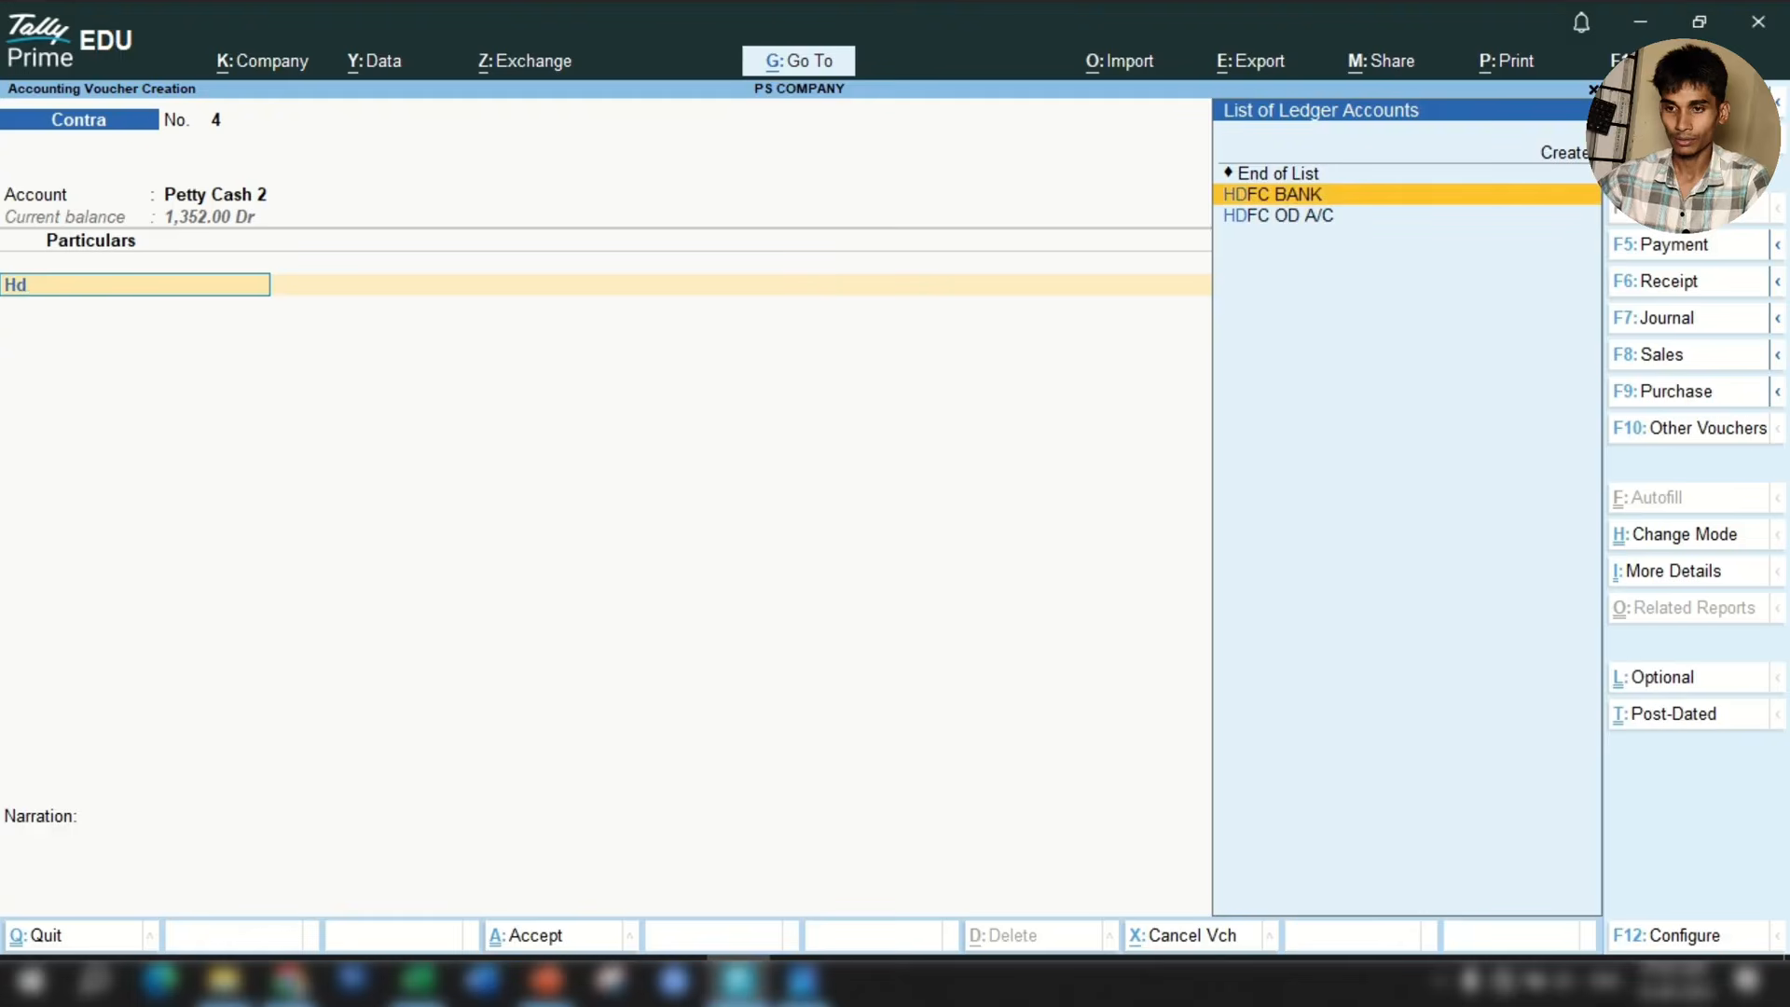
pyautogui.press('Return')
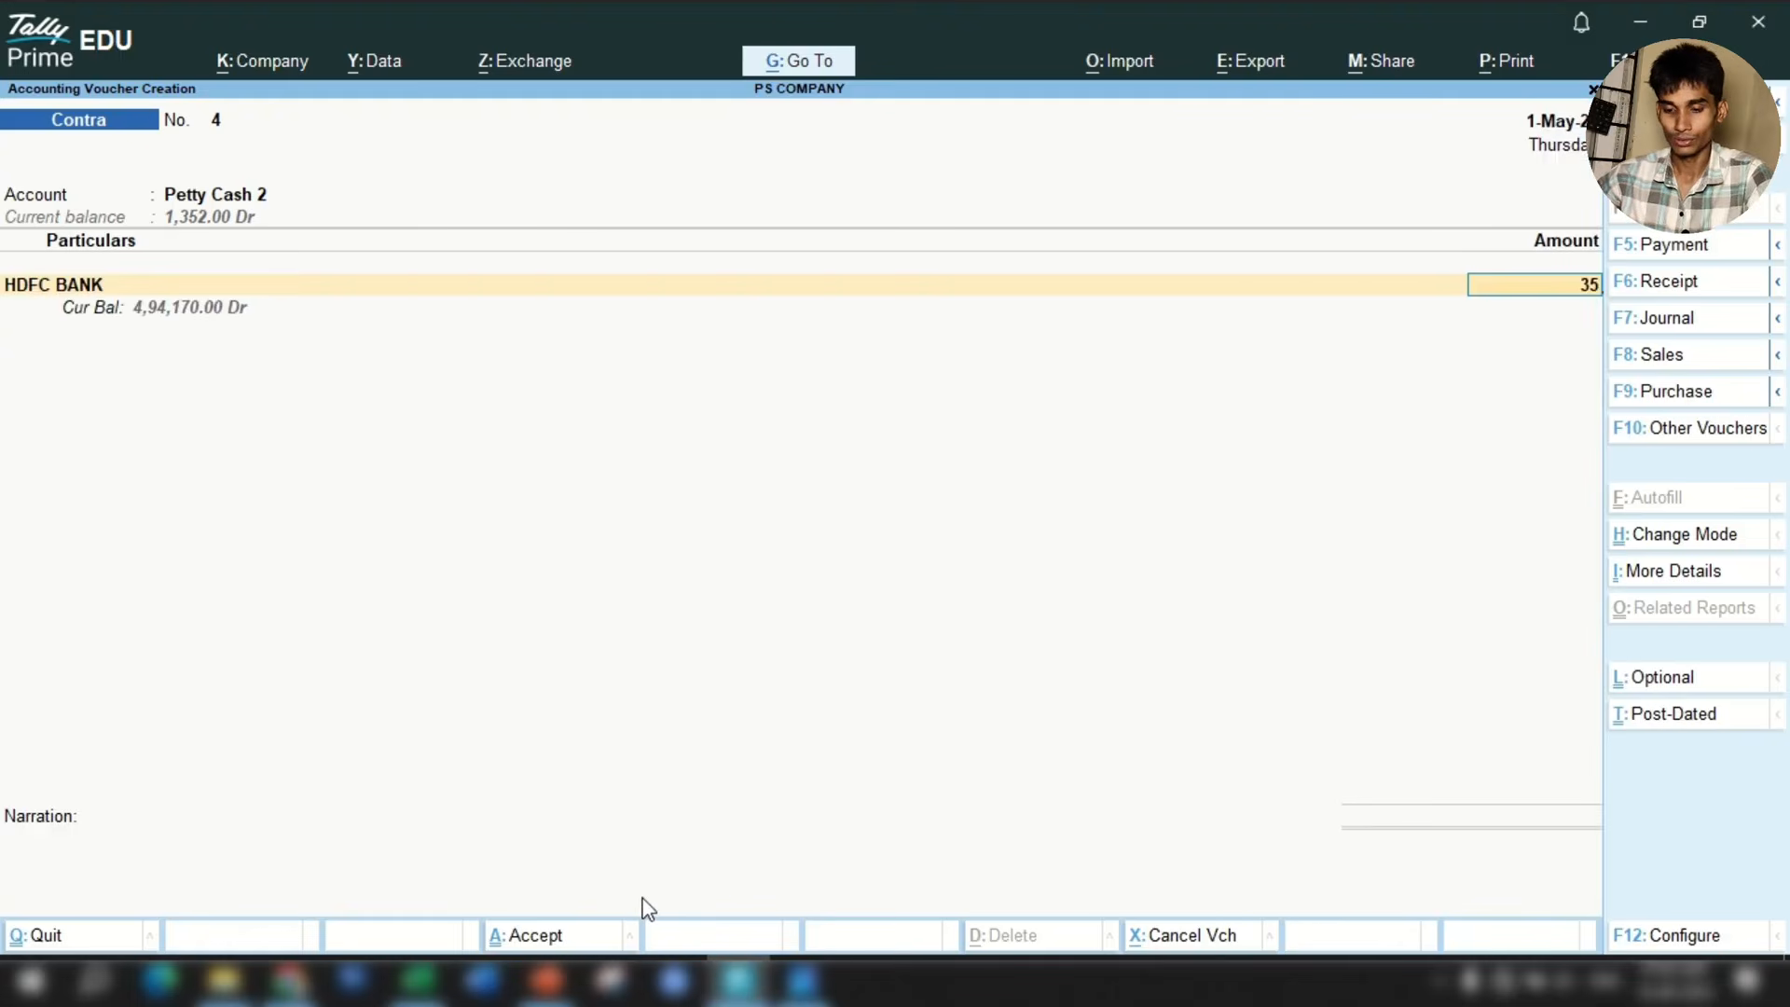
pyautogui.press('Return')
pyautogui.press('Return')
pyautogui.press('Return')
pyautogui.press('Return')
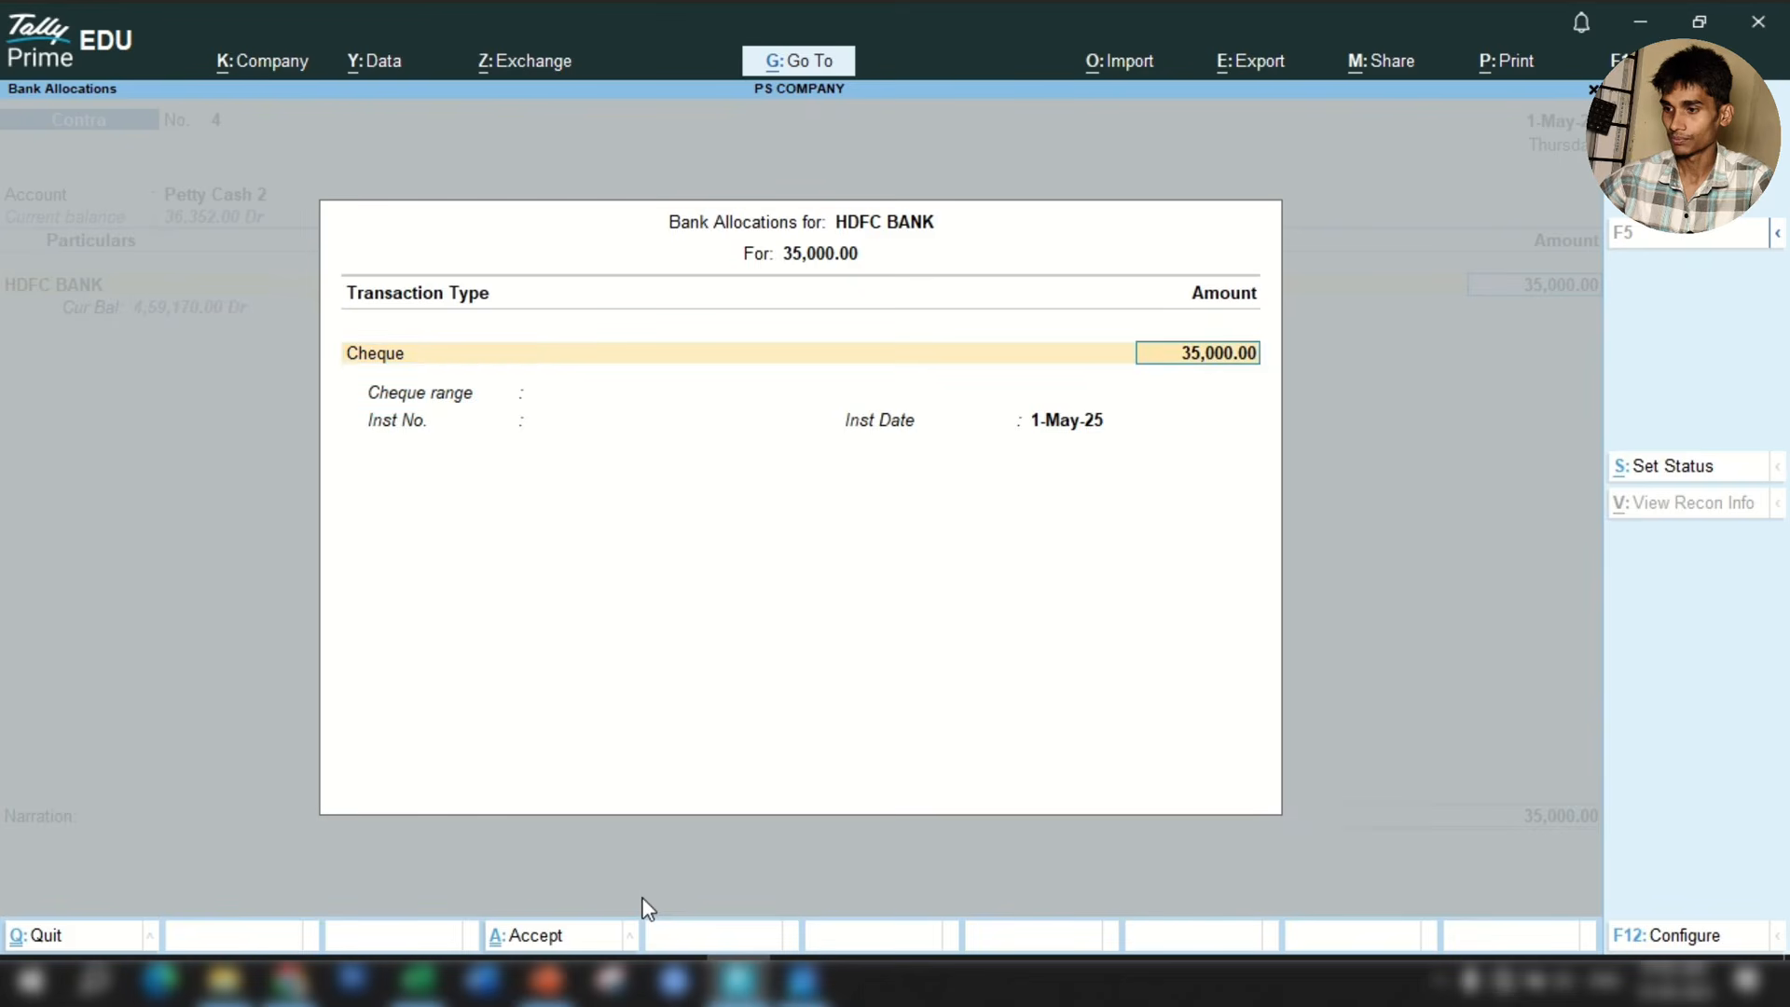
pyautogui.press('Return')
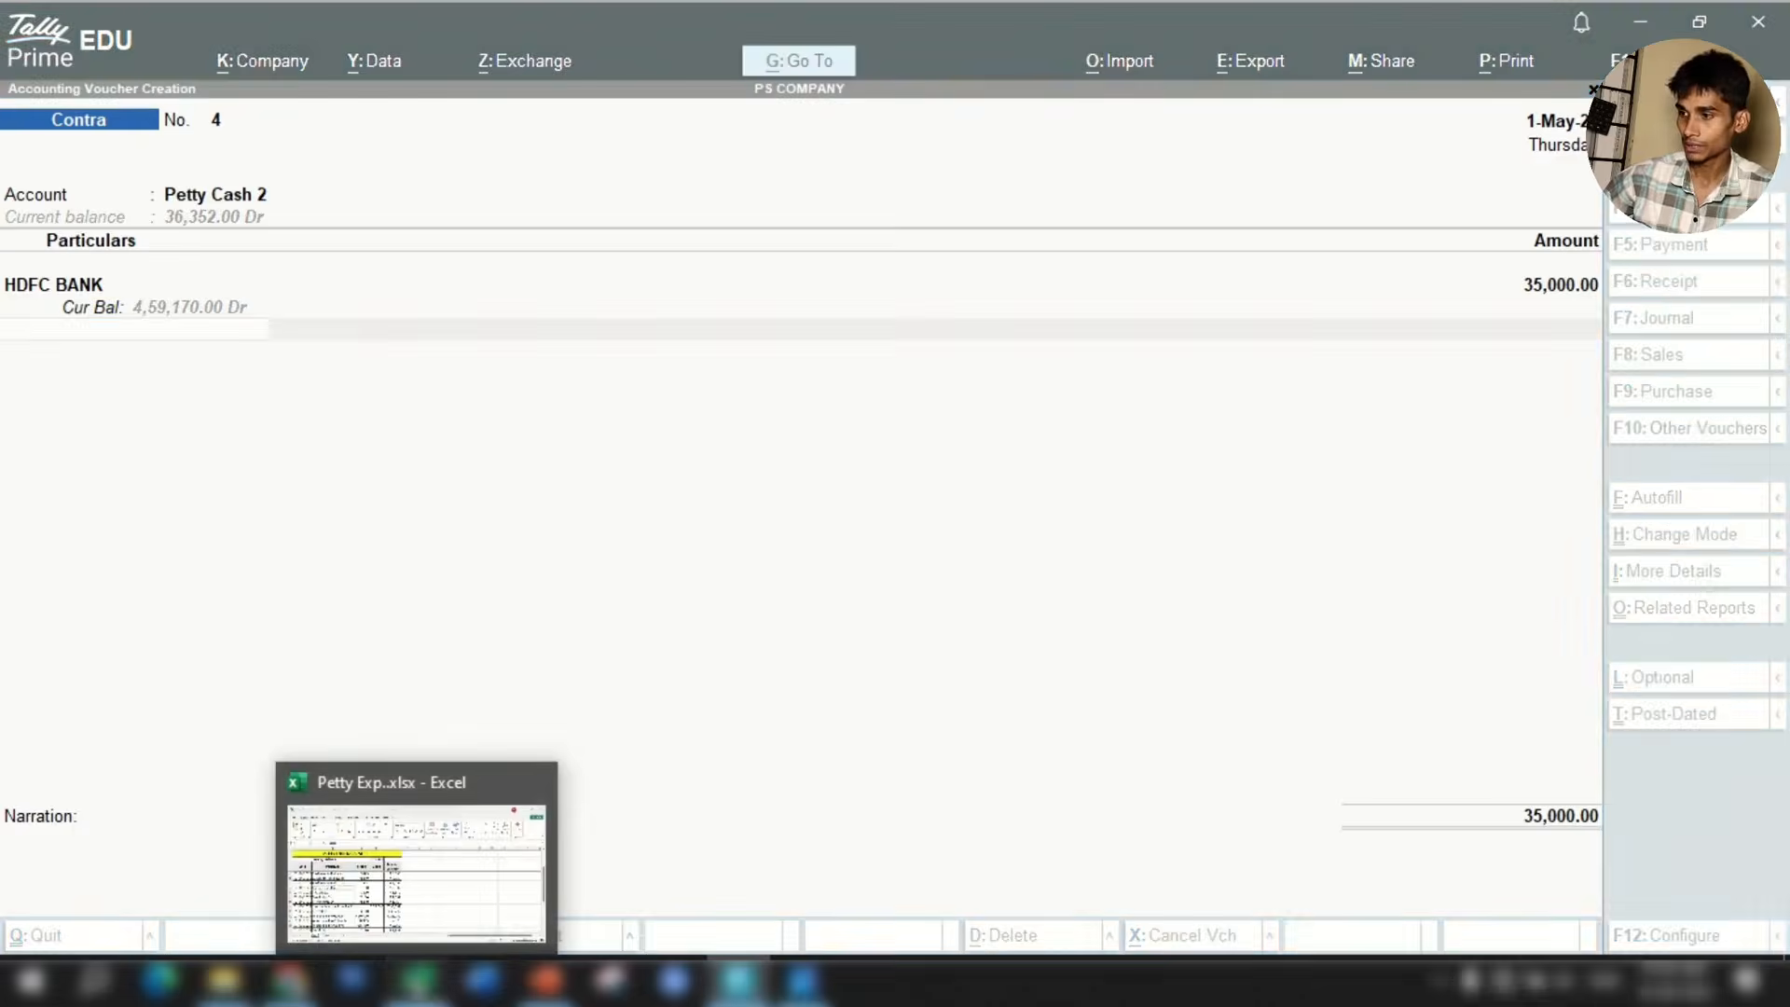
# Check the running balance of the bank withdrawal in Excel, then enter the narration "fo peety exp." in TallyPrime and save the contra voucher.
pyautogui.click(417, 979)
pyautogui.click(725, 708)
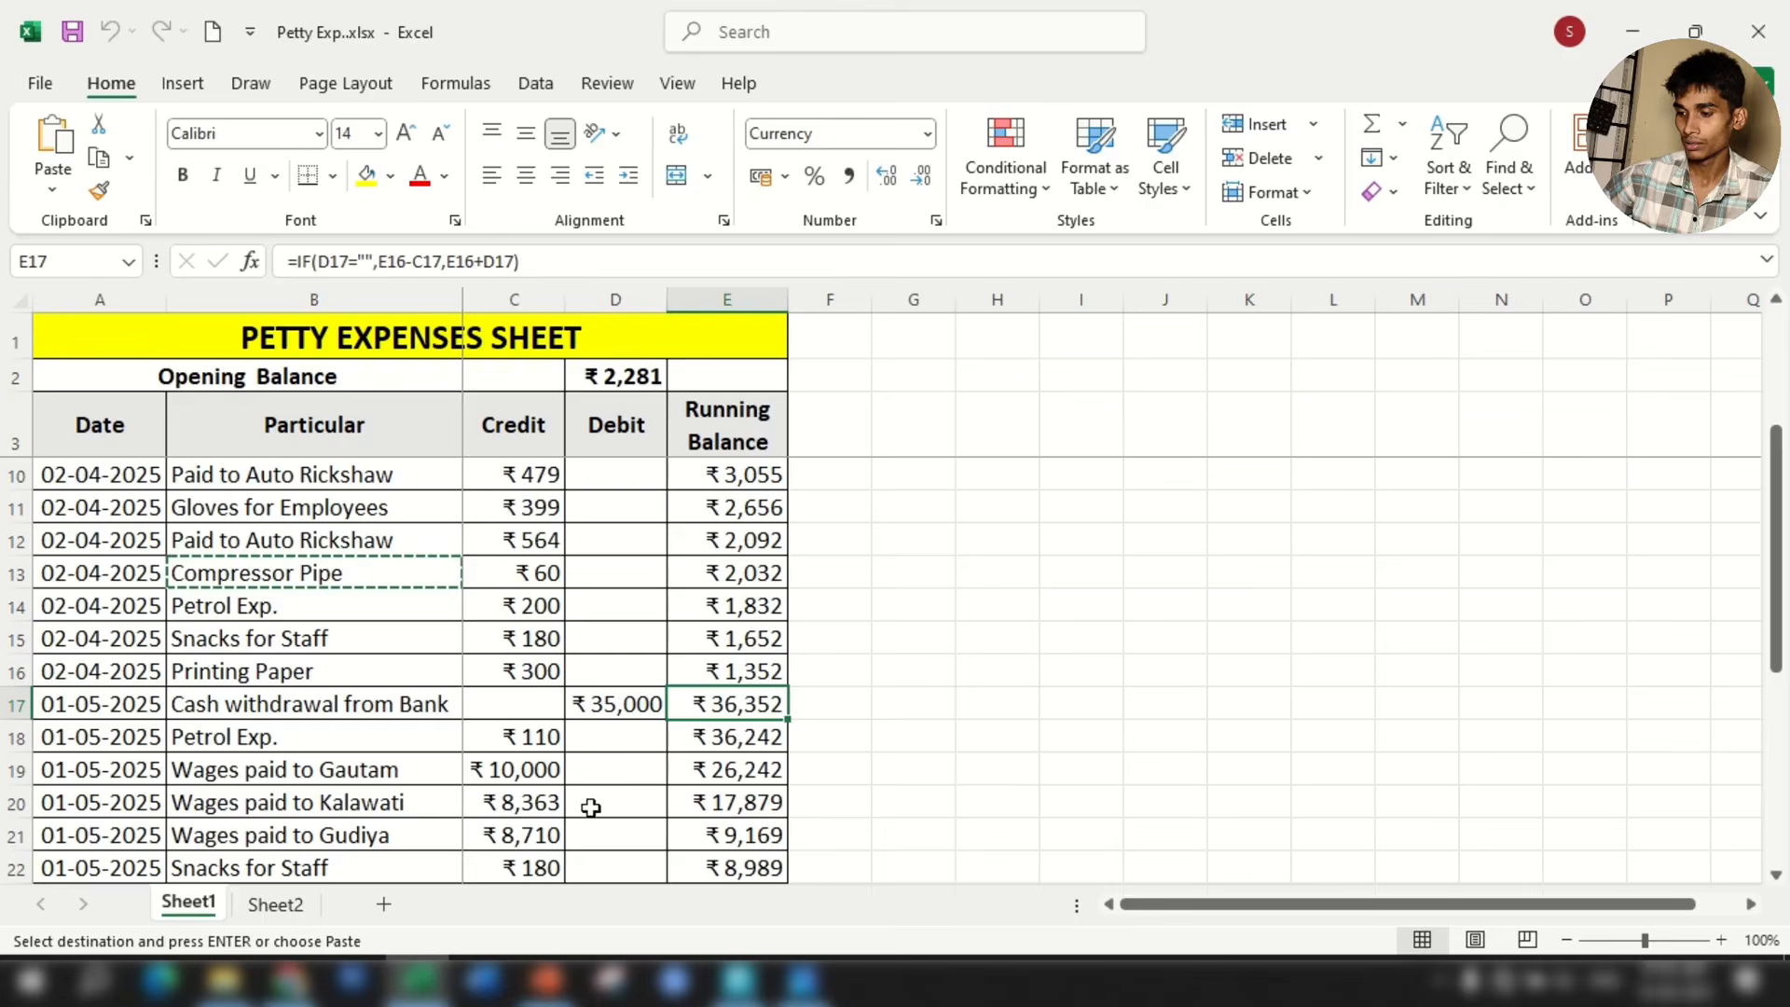
pyautogui.click(737, 978)
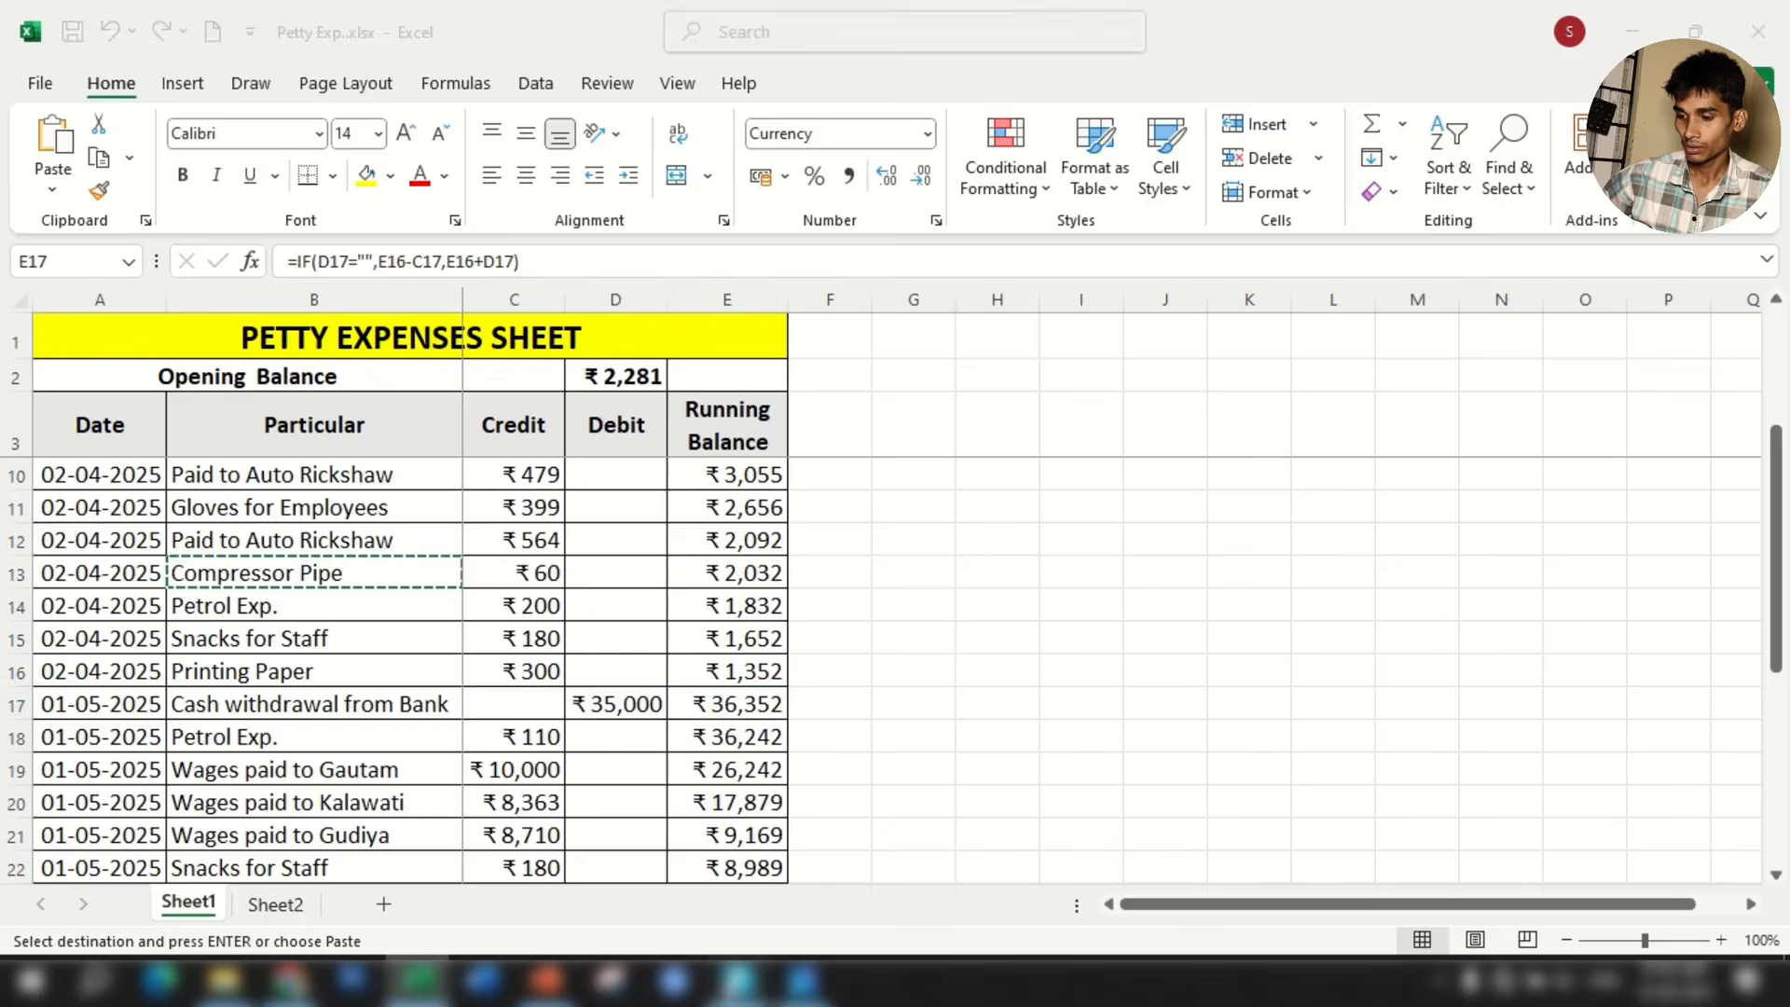
pyautogui.press('Return')
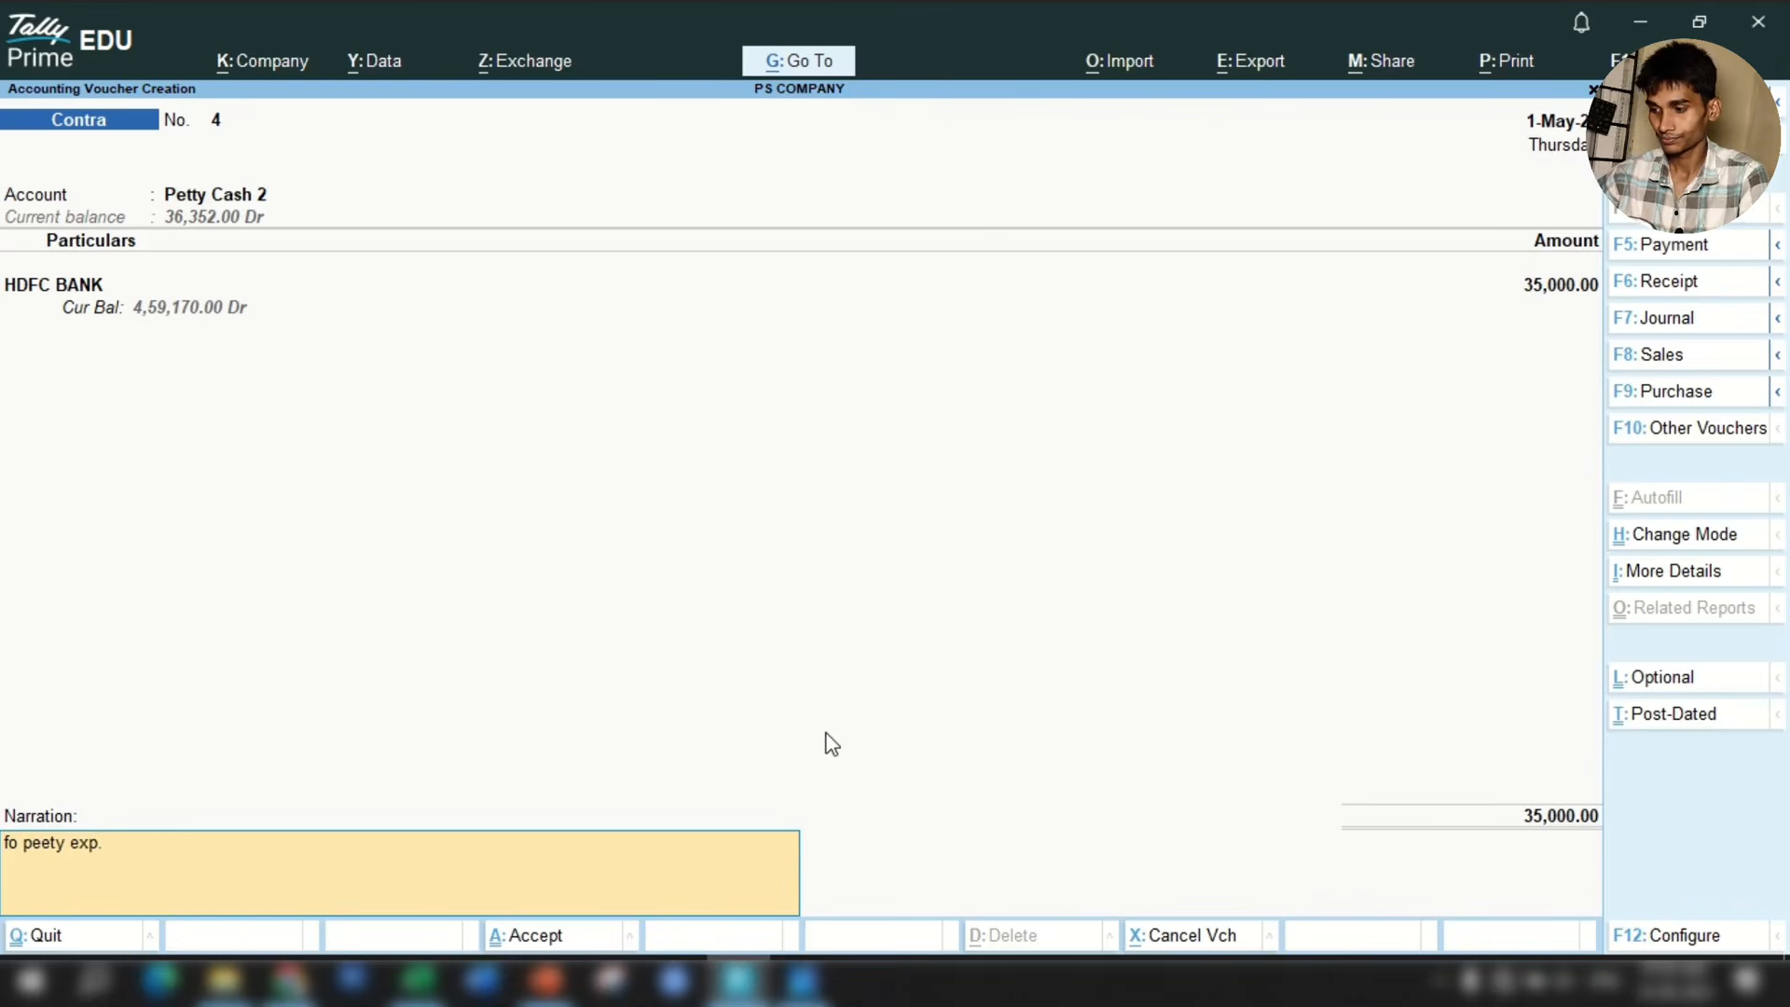
pyautogui.press('Return')
pyautogui.press('Return')
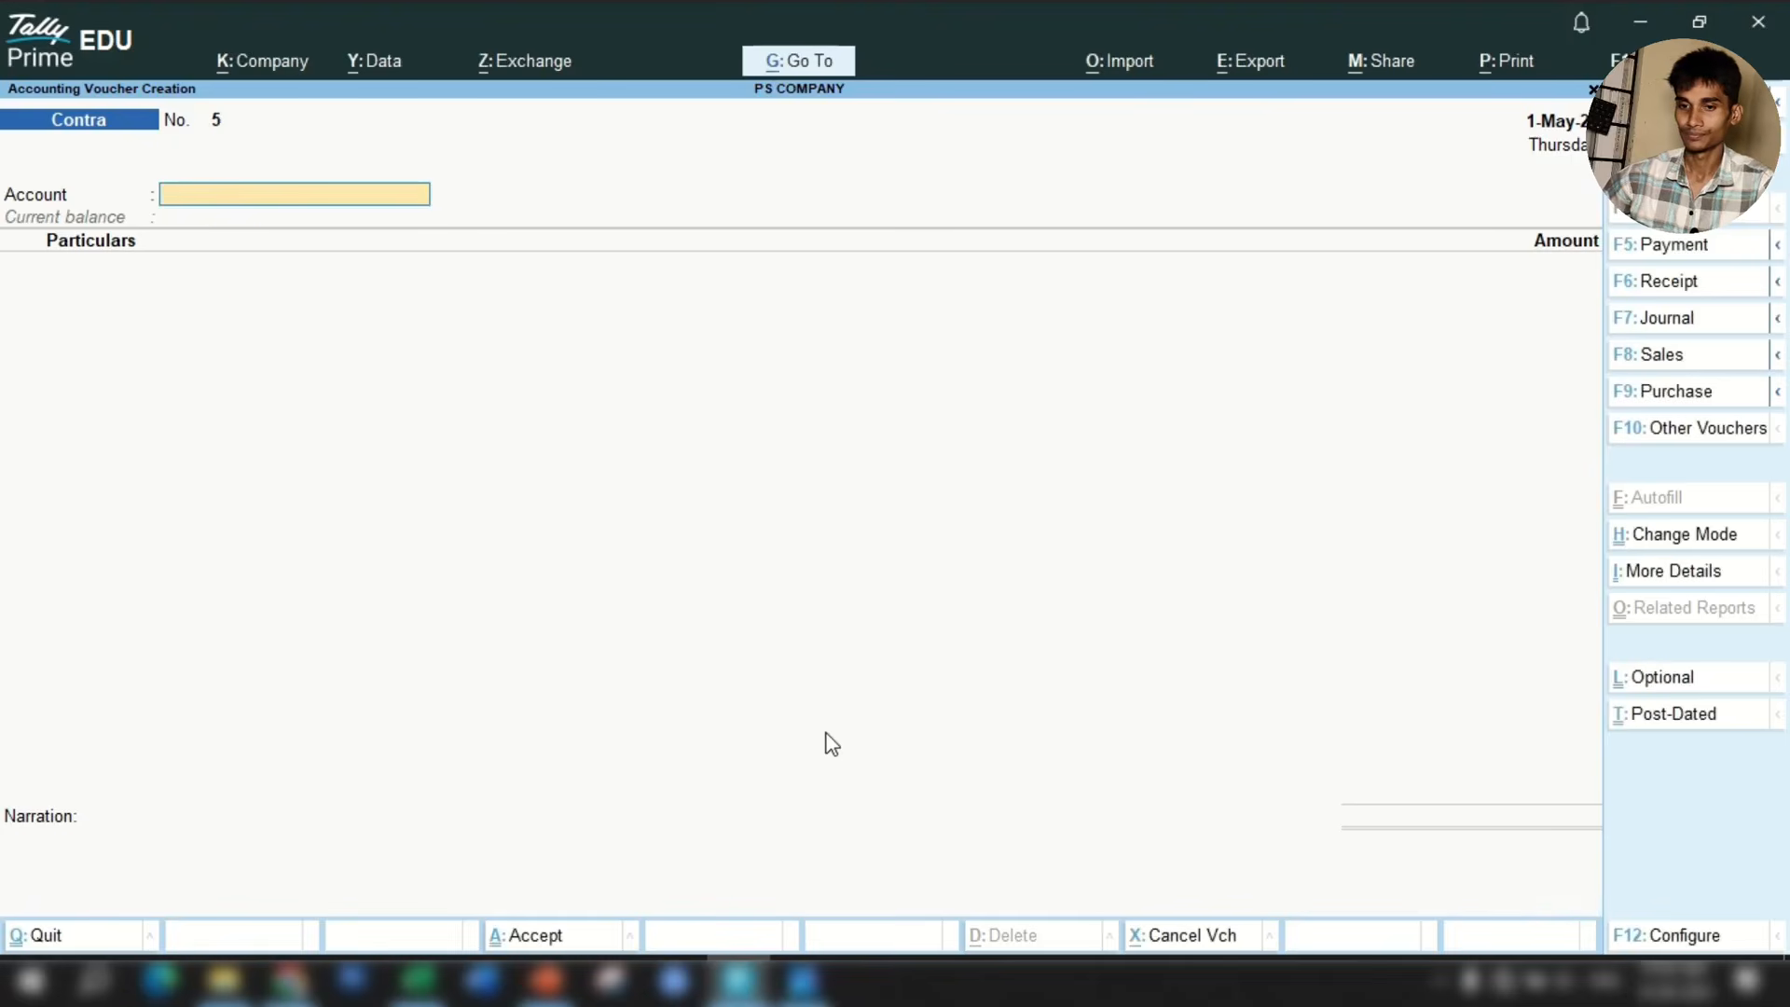
# Review the 01-05-2025 petrol expense row in Excel and start a payment voucher in TallyPrime with Petty Cash 2 as the account.
pyautogui.click(418, 979)
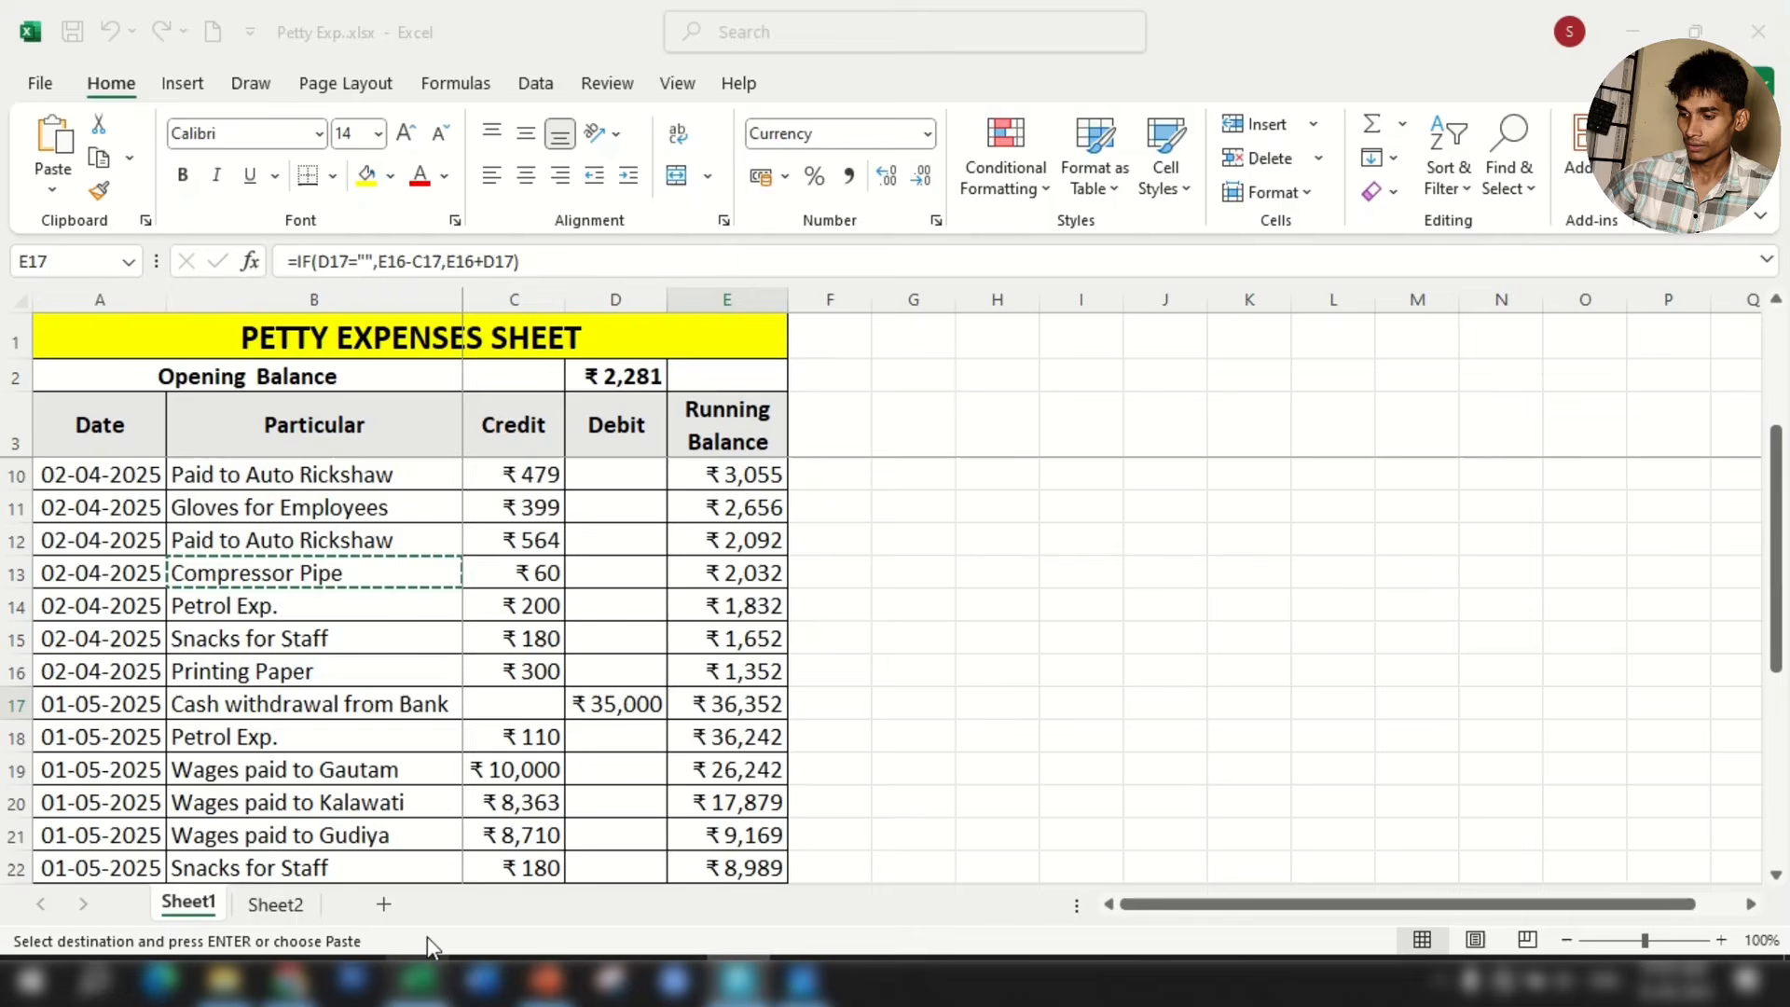
pyautogui.click(536, 741)
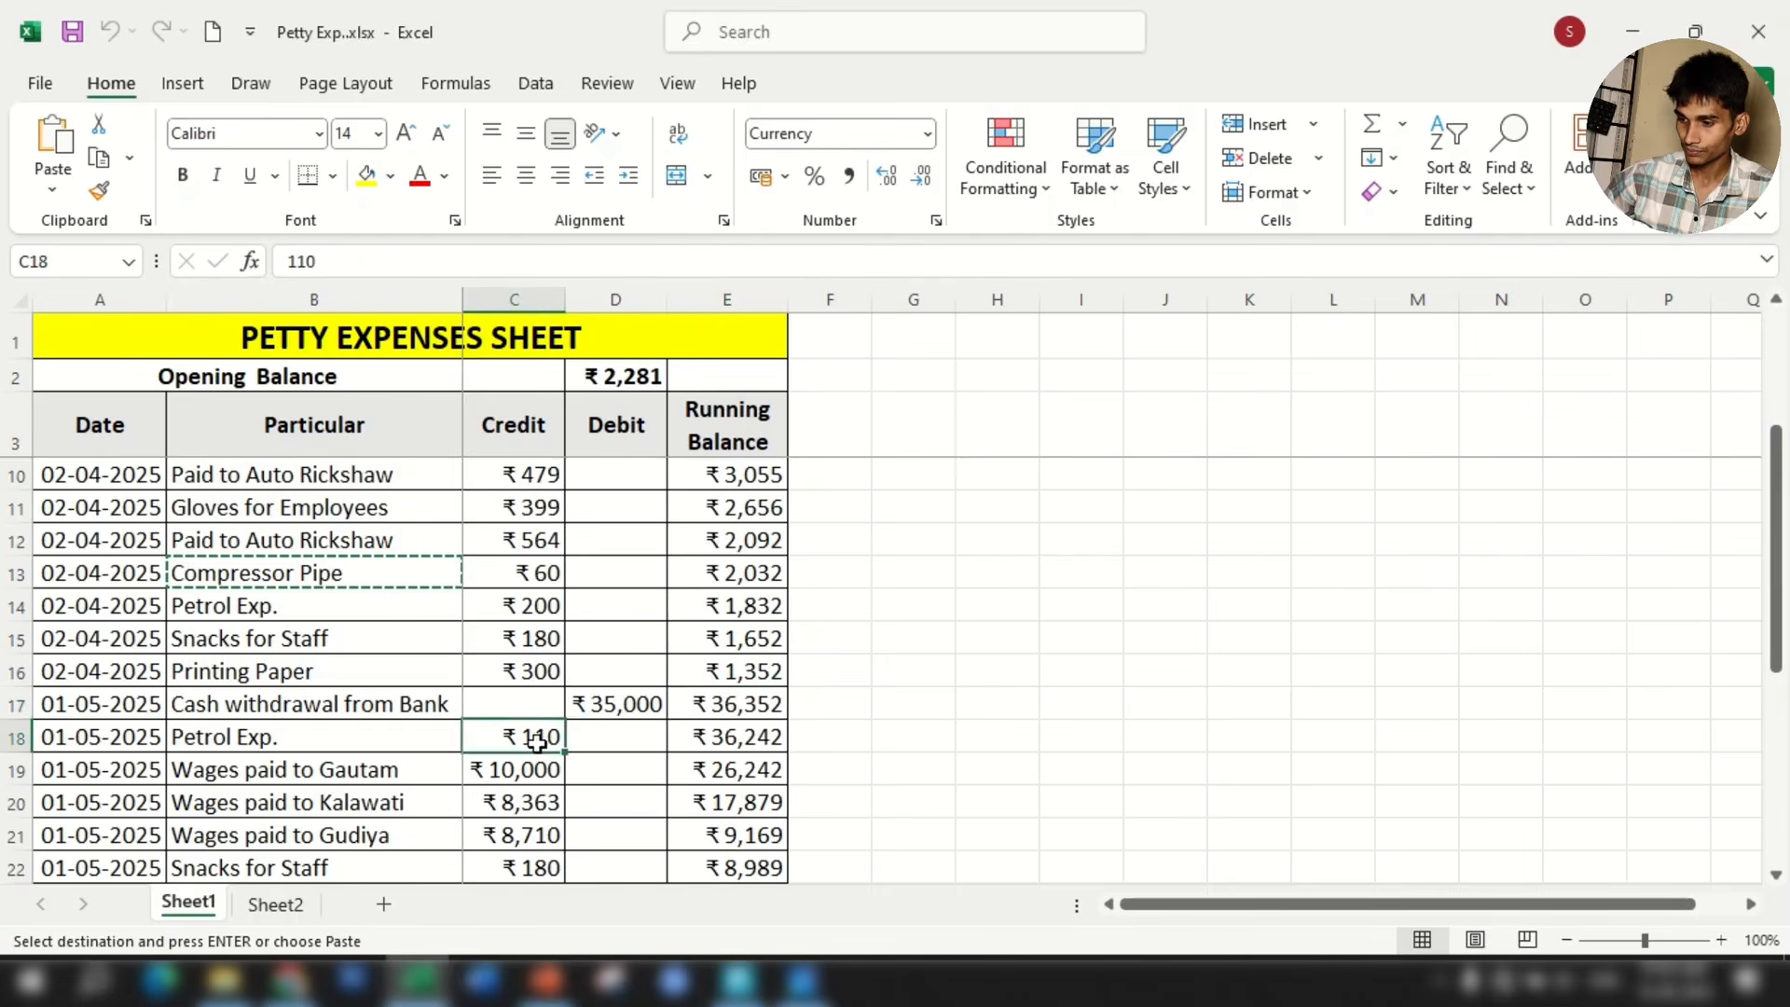
pyautogui.click(122, 746)
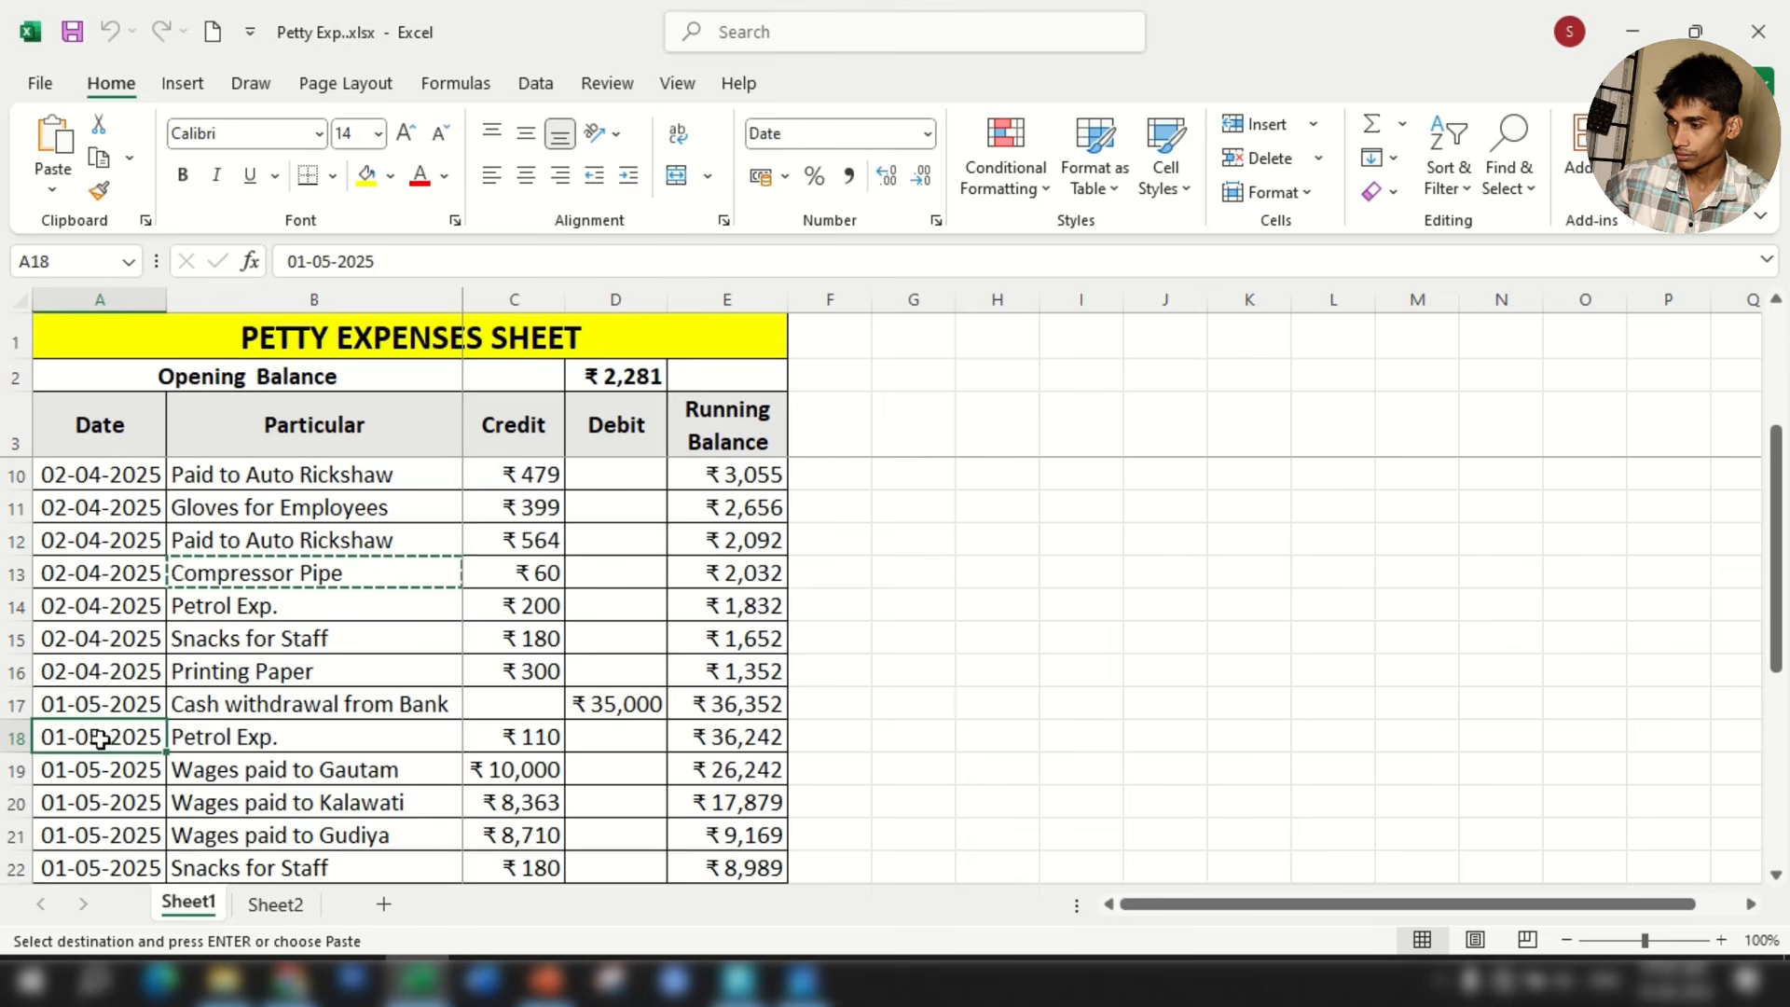
pyautogui.click(557, 741)
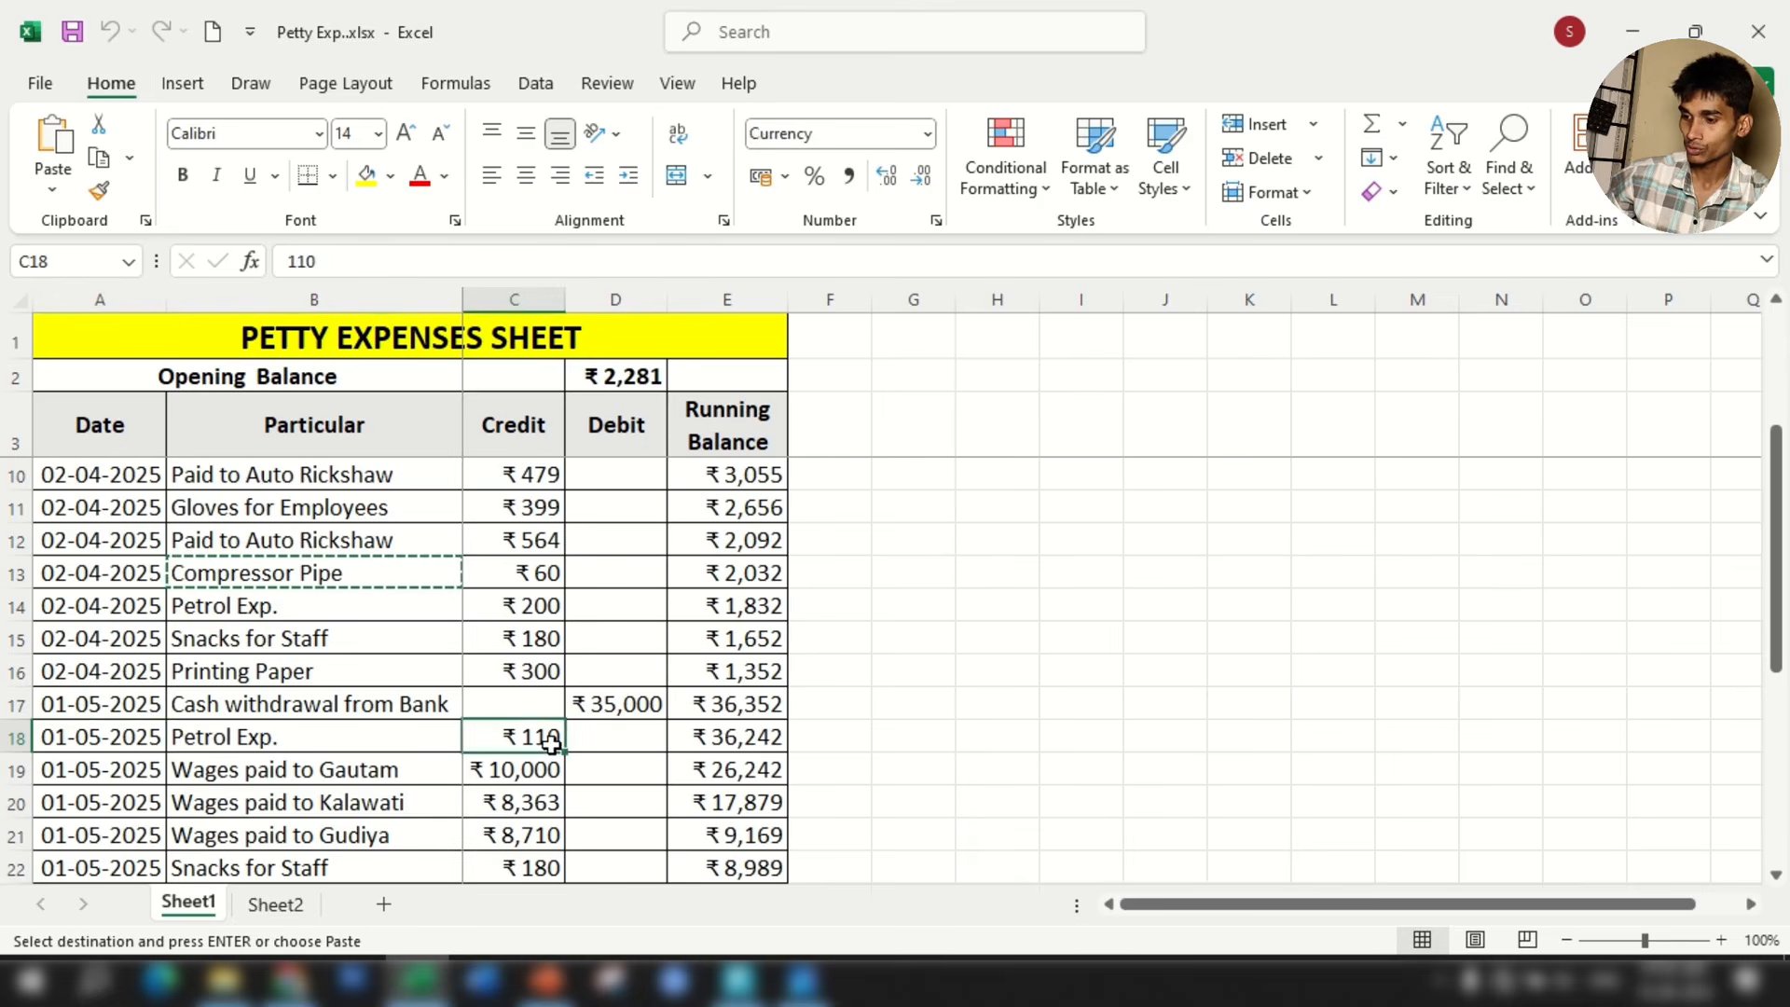
pyautogui.scroll(-2, 550, 751)
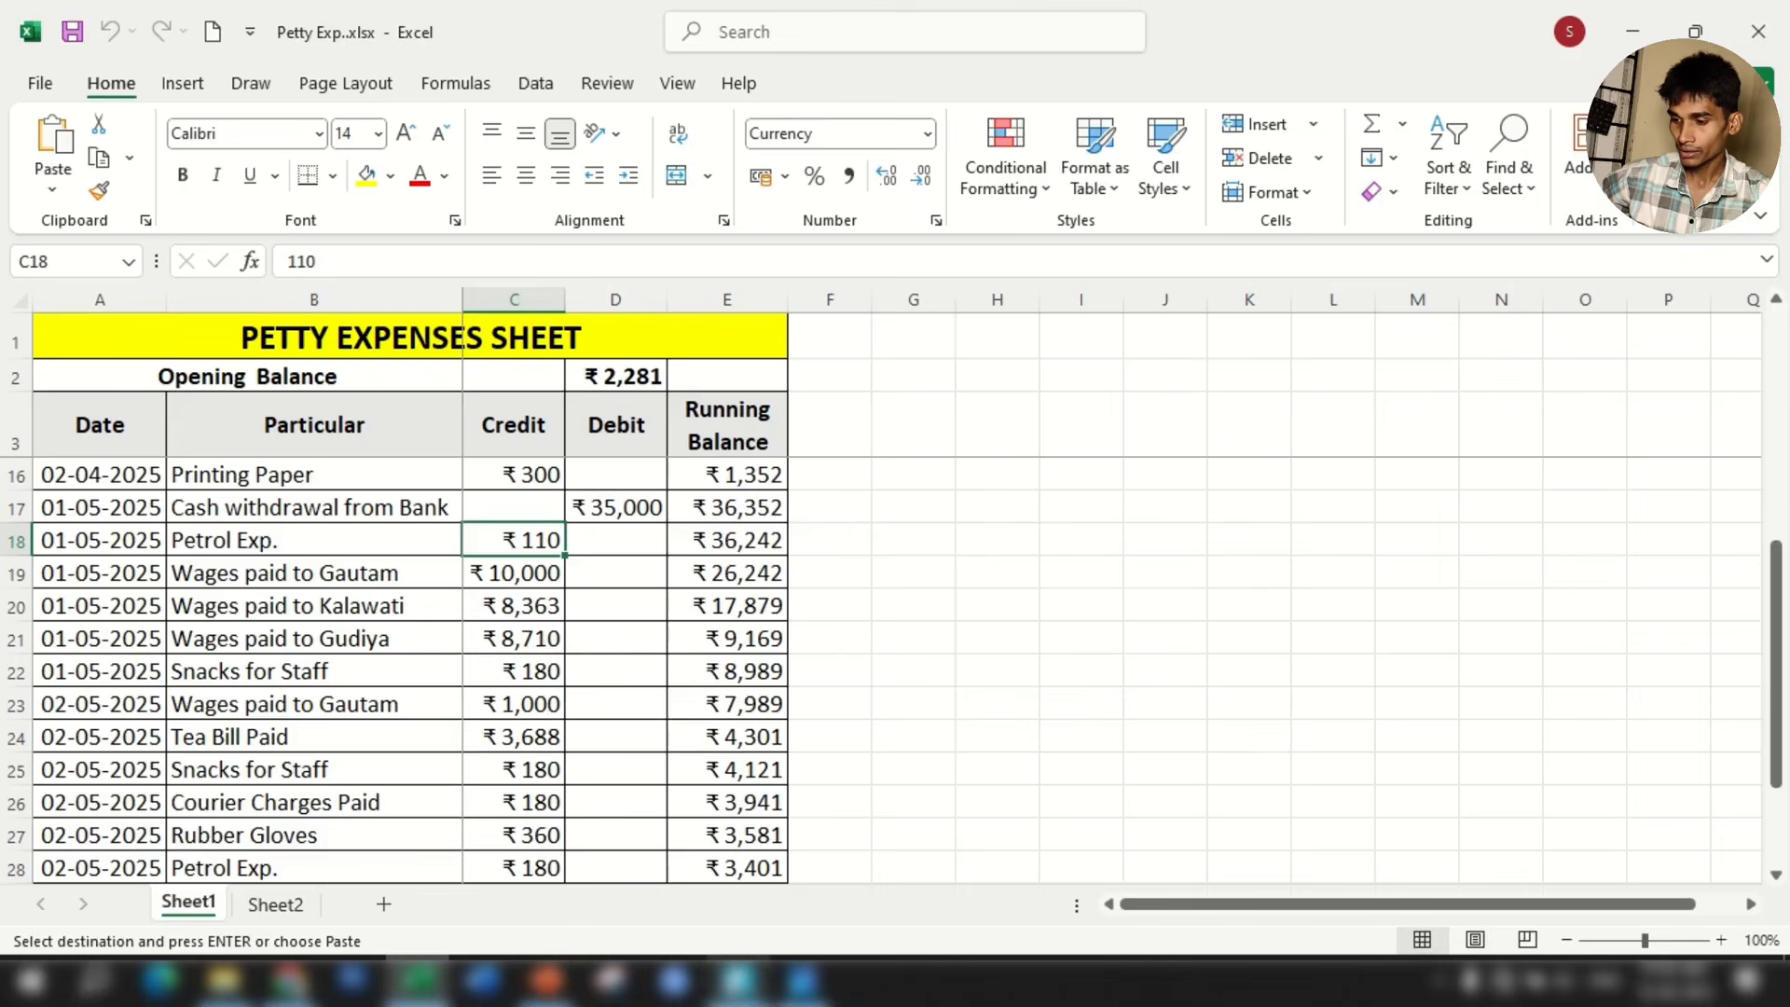
pyautogui.click(737, 979)
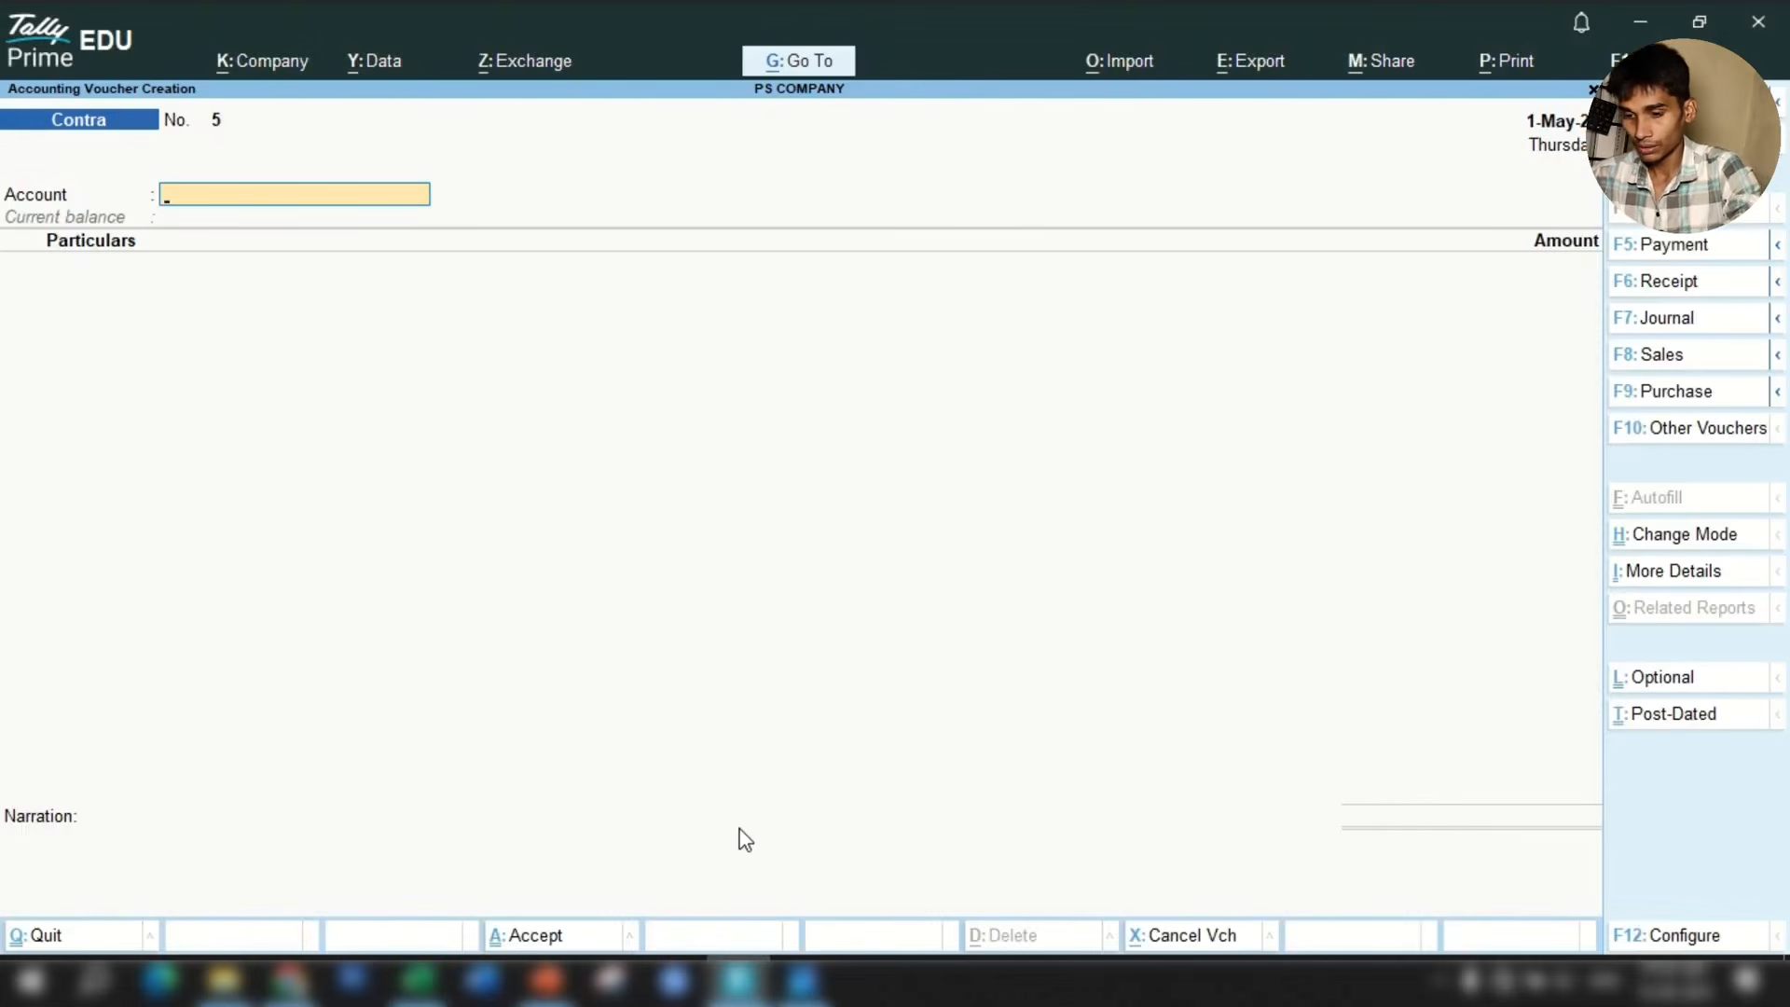
pyautogui.click(1694, 250)
pyautogui.write('Cas')
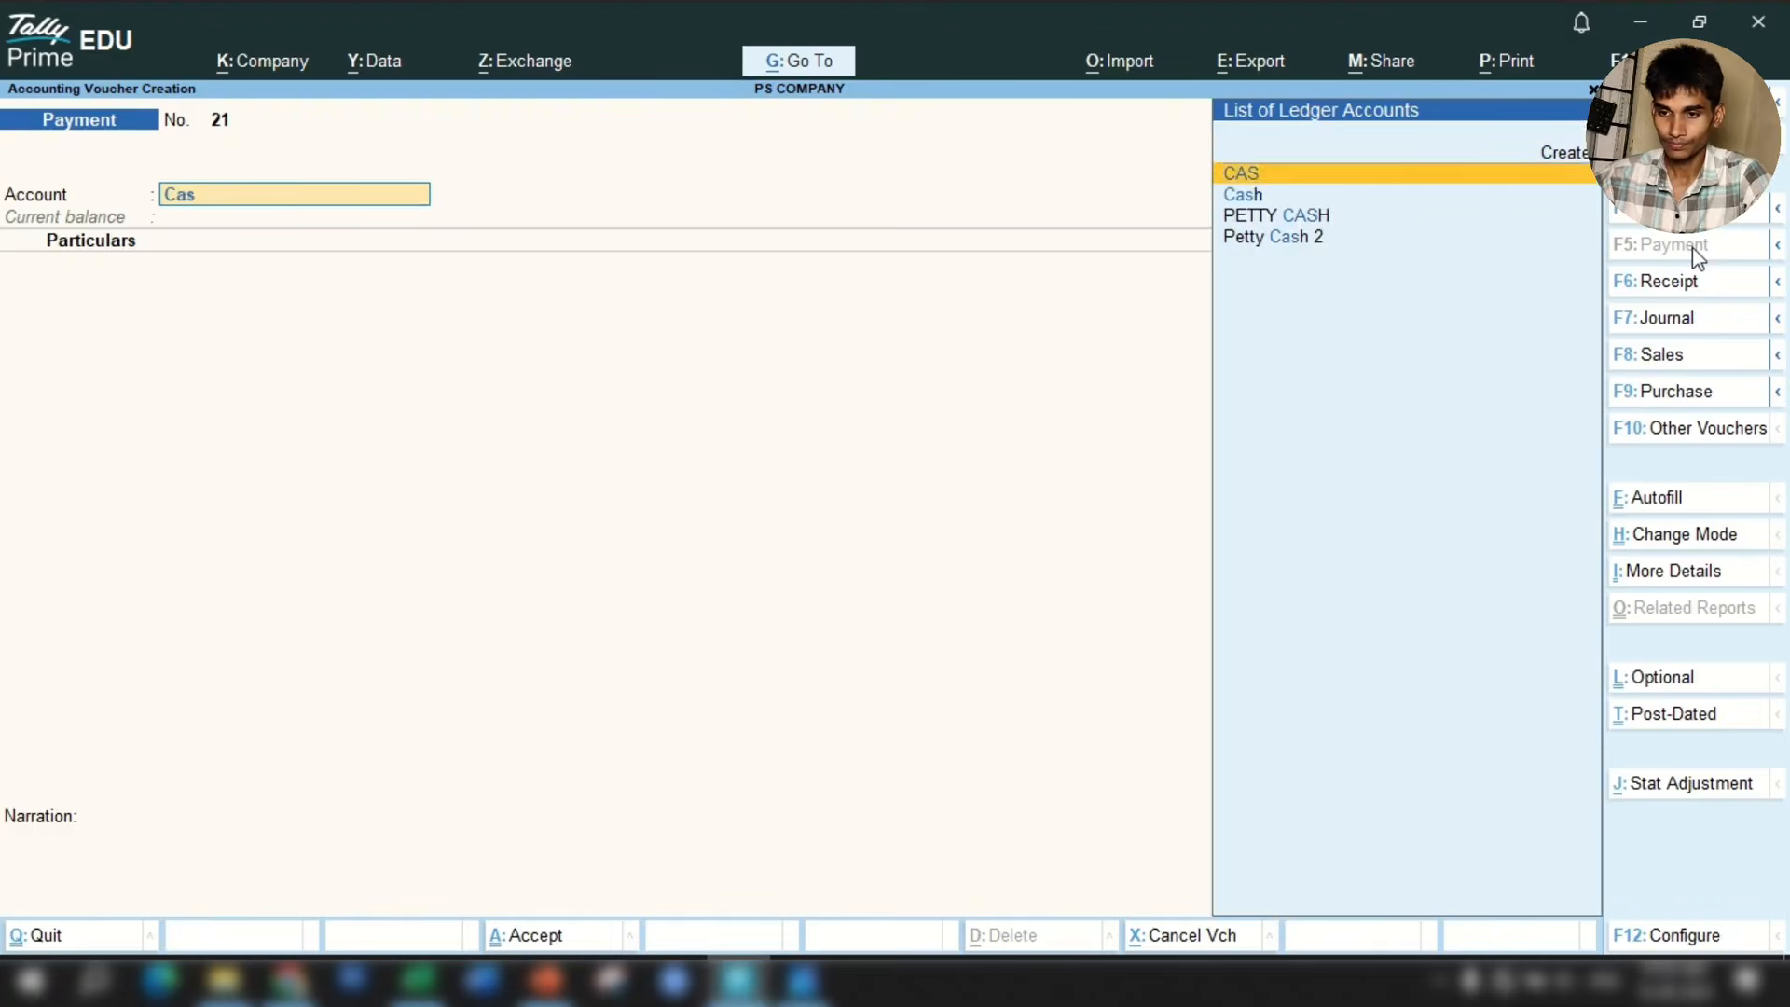
pyautogui.press('Down')
pyautogui.press('Down')
pyautogui.press('Down')
pyautogui.press('Return')
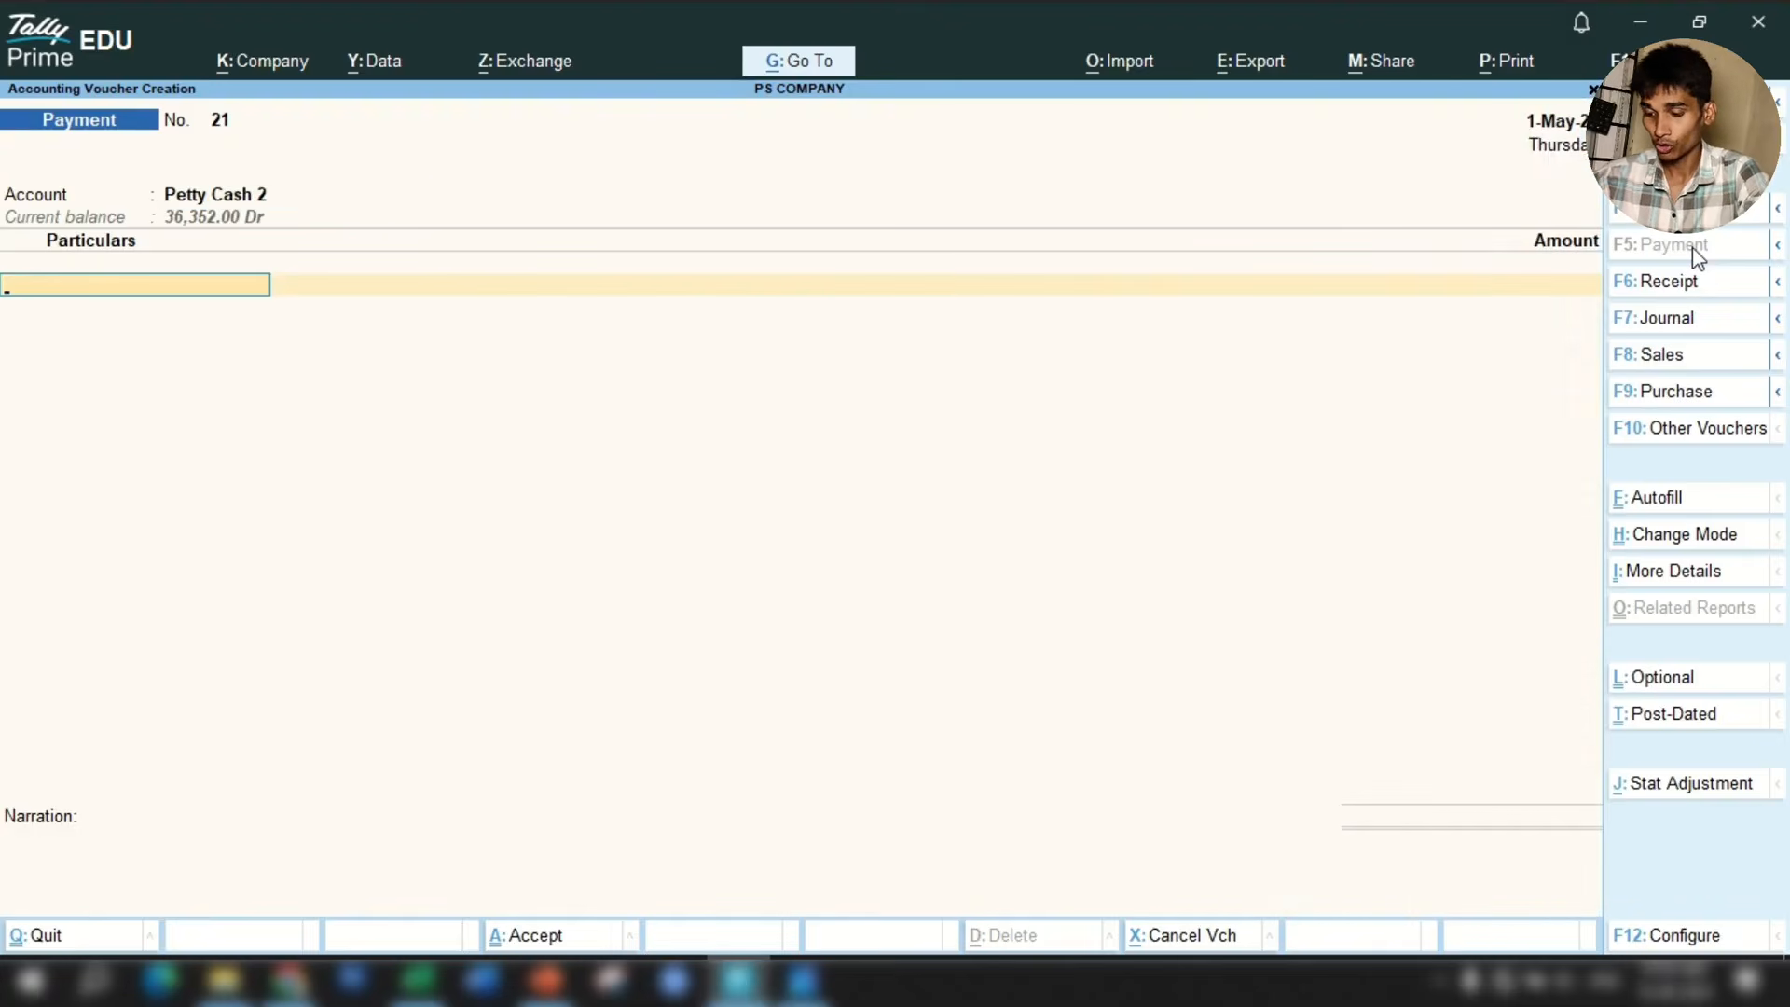
# Select the Repair & Maintanance ledger, recheck the petrol amount in Excel, and enter 110 in the TallyPrime payment voucher.
pyautogui.write('Rep')
pyautogui.press('Return')
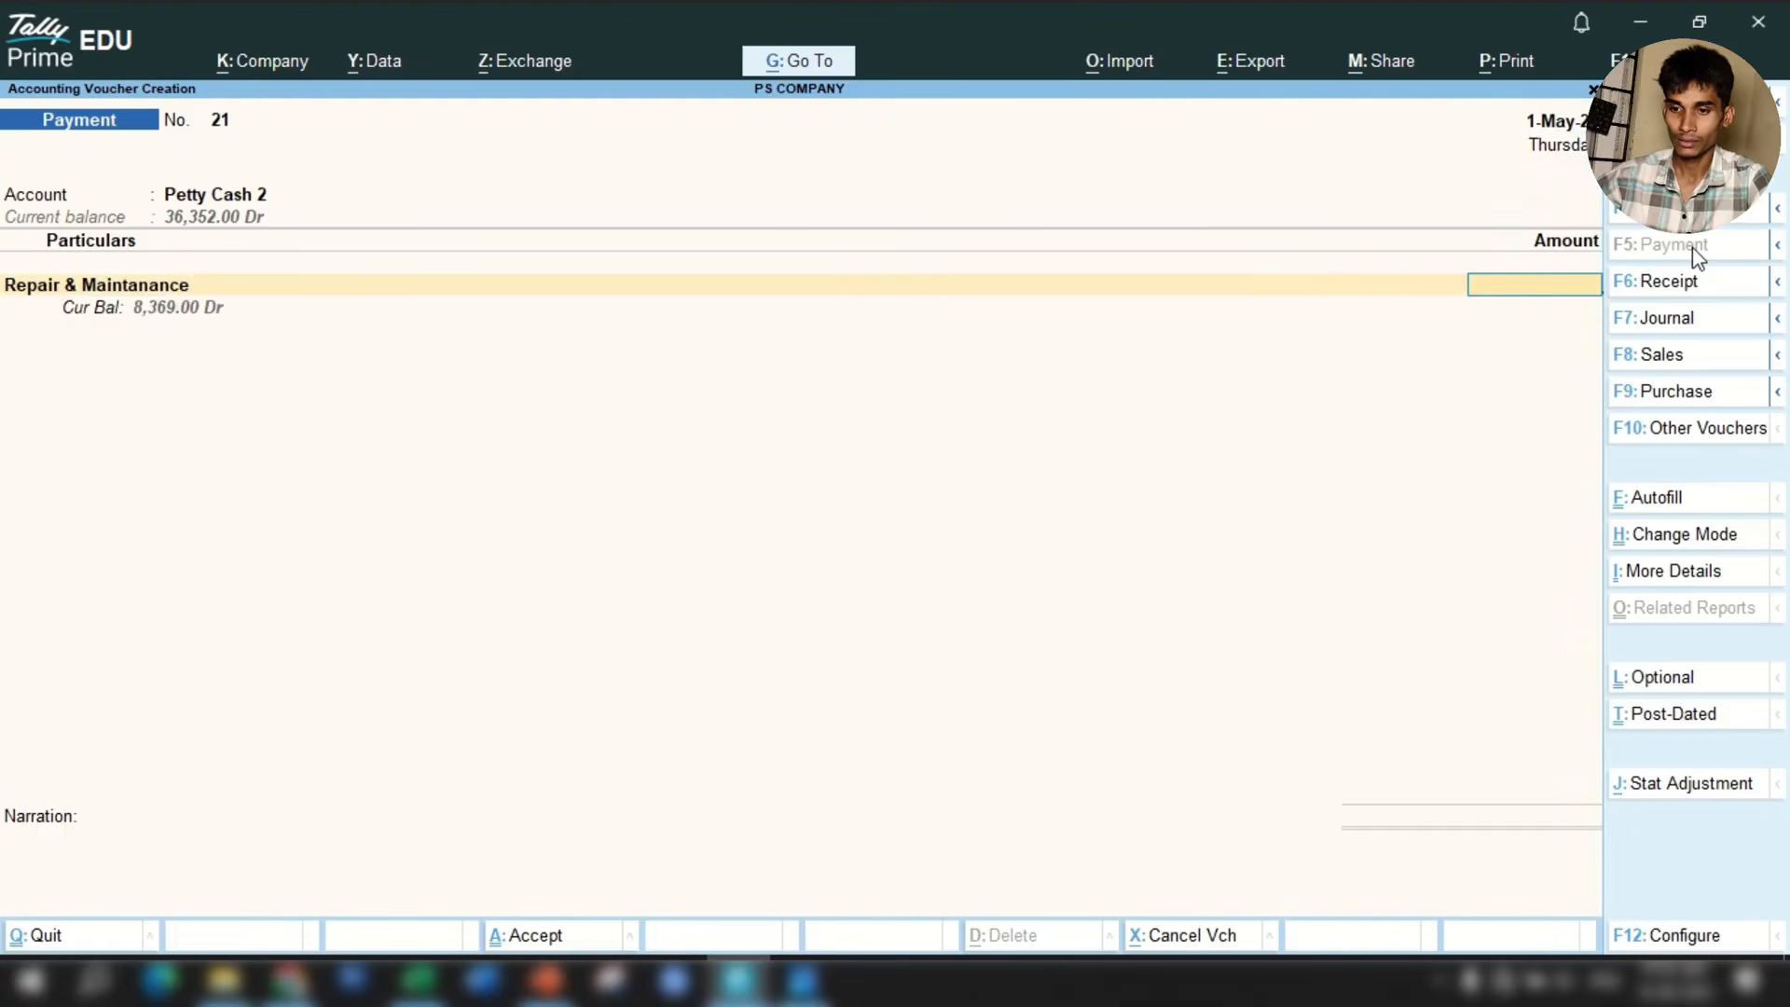
pyautogui.click(419, 979)
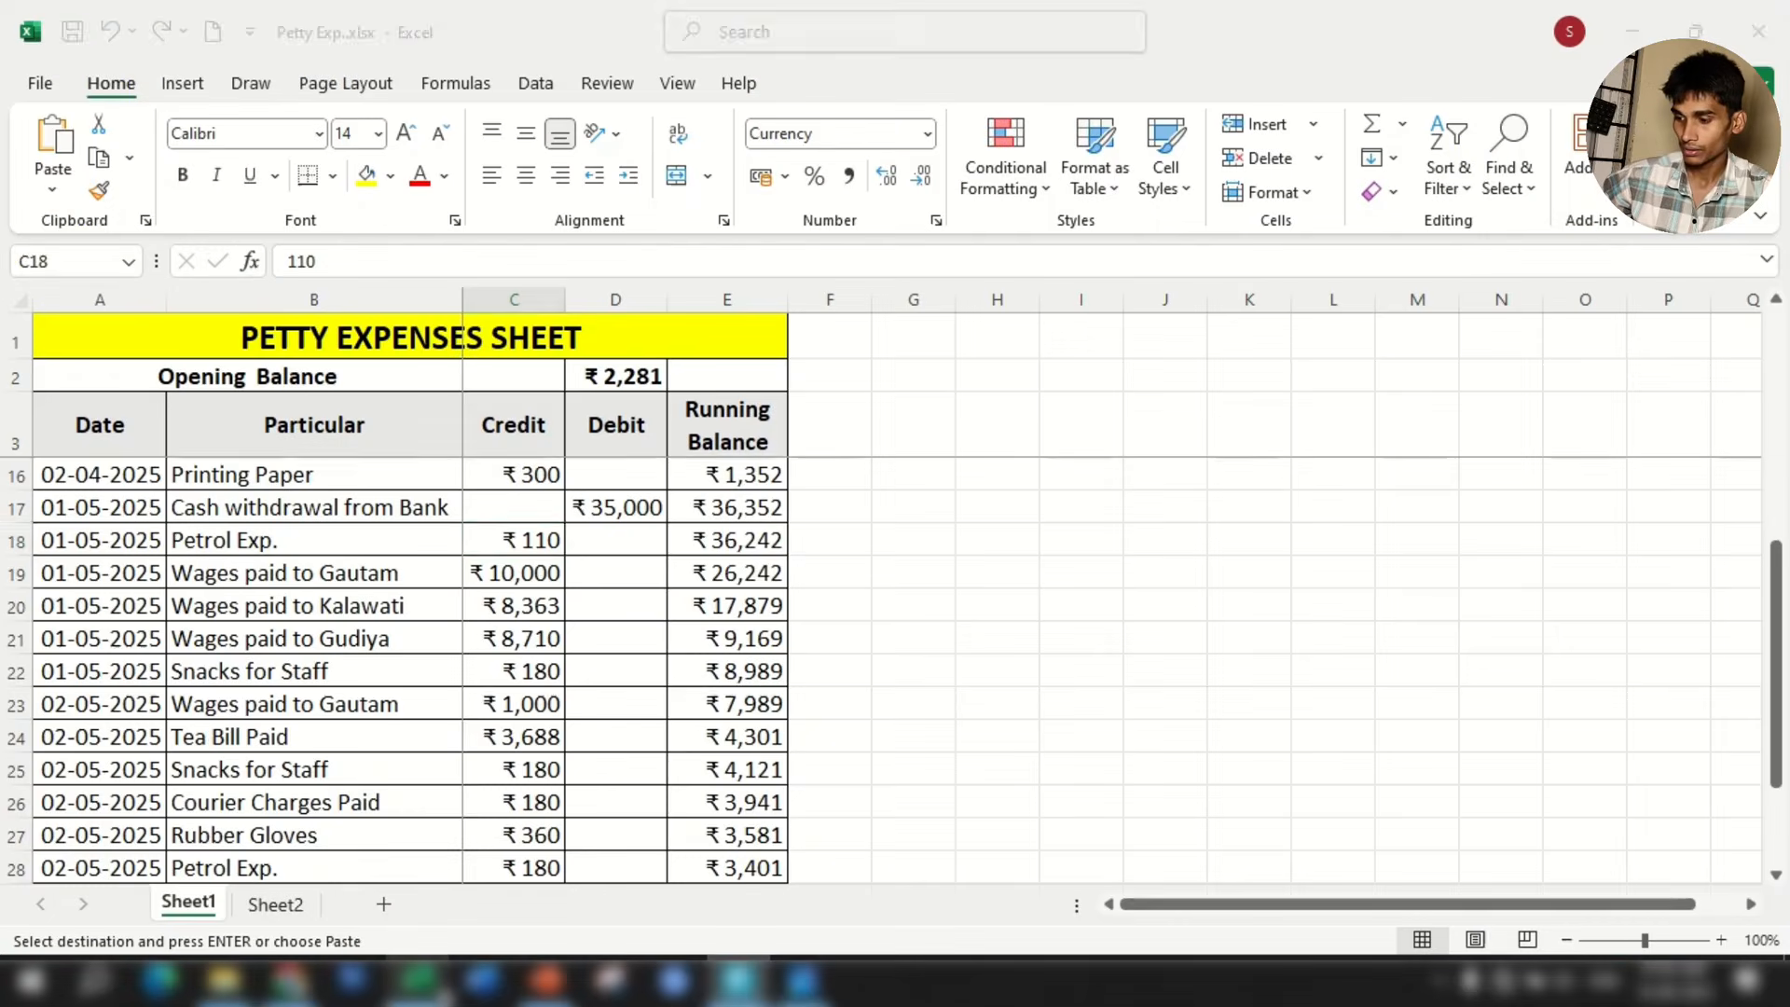
pyautogui.hotkey('alt', 'Tab')
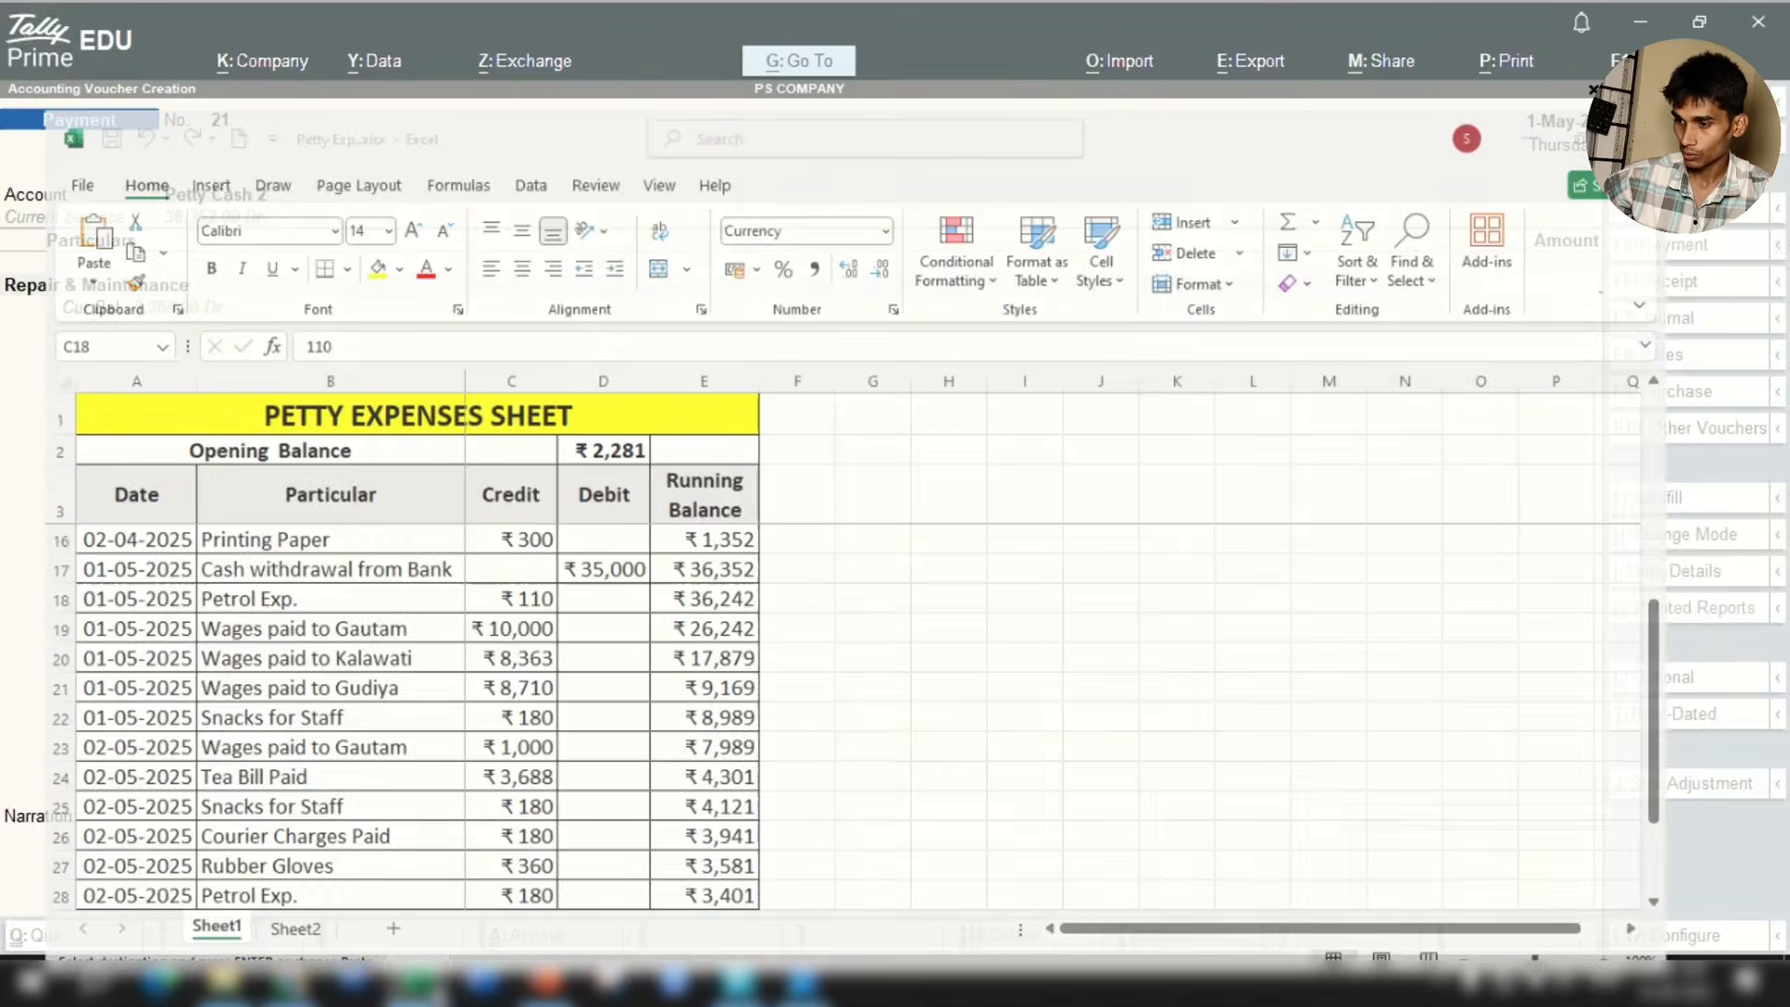
pyautogui.write('110')
pyautogui.press('Return')
pyautogui.press('Return')
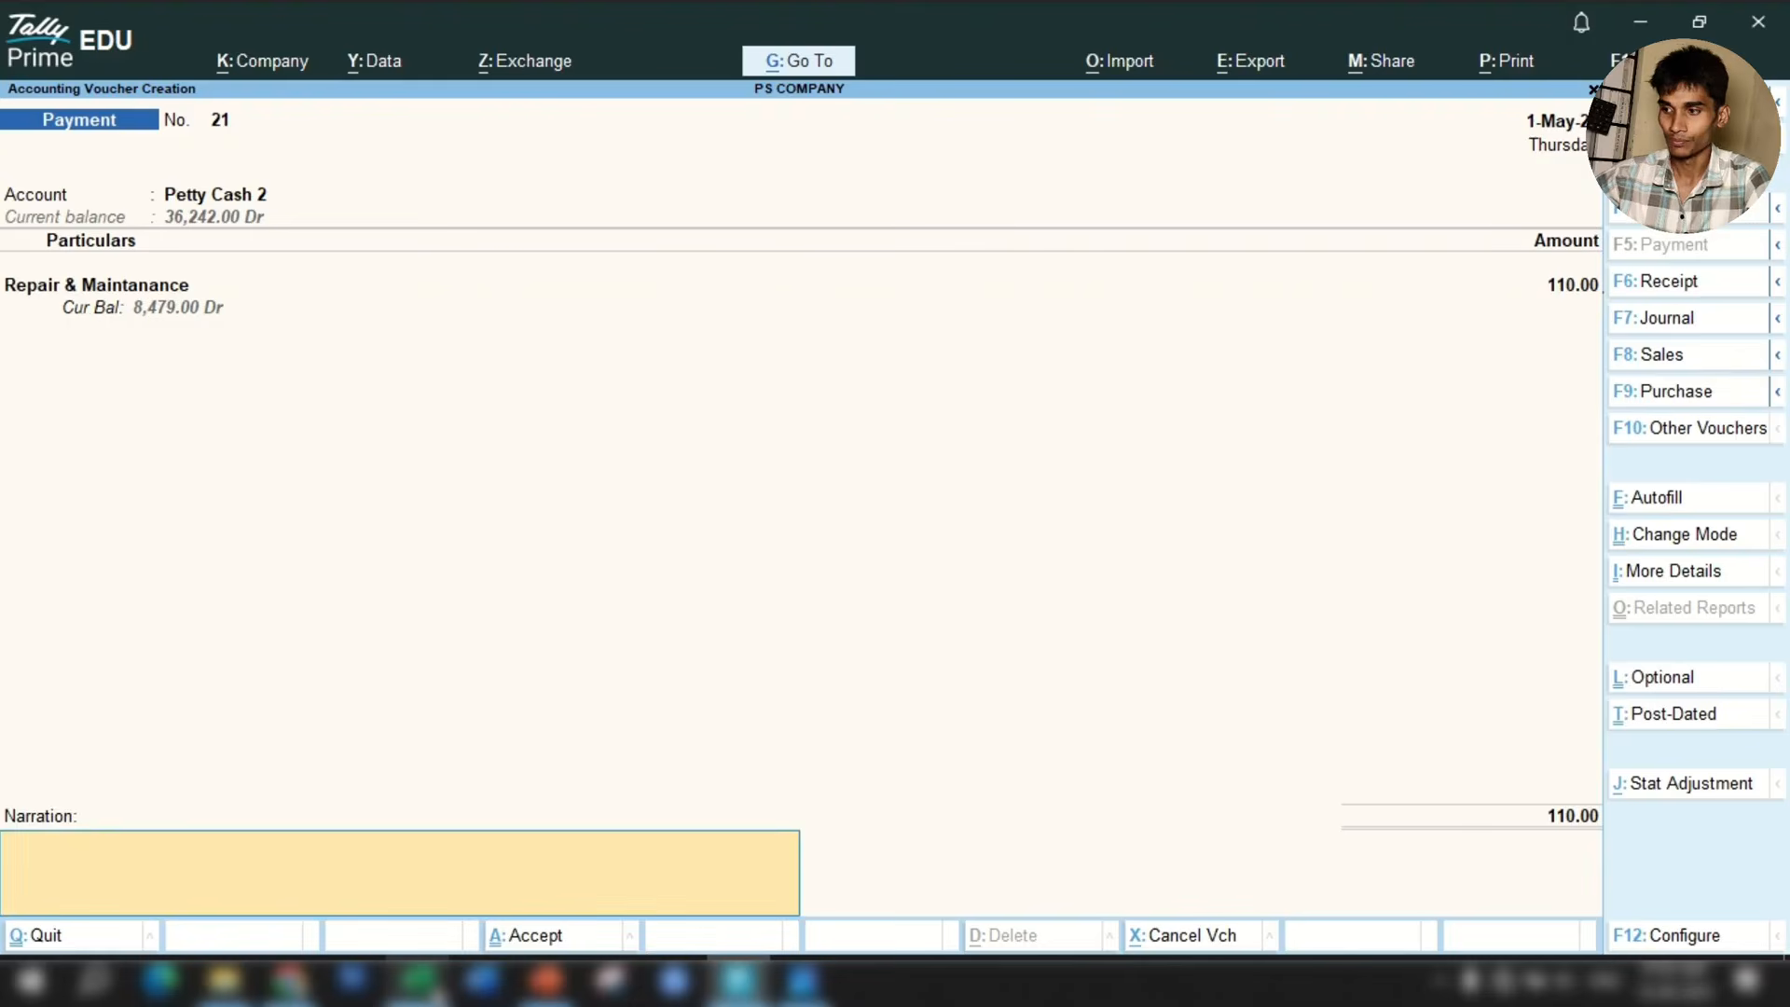
# Enter the narration "petrol xp." and save the payment voucher.
pyautogui.write('pe')
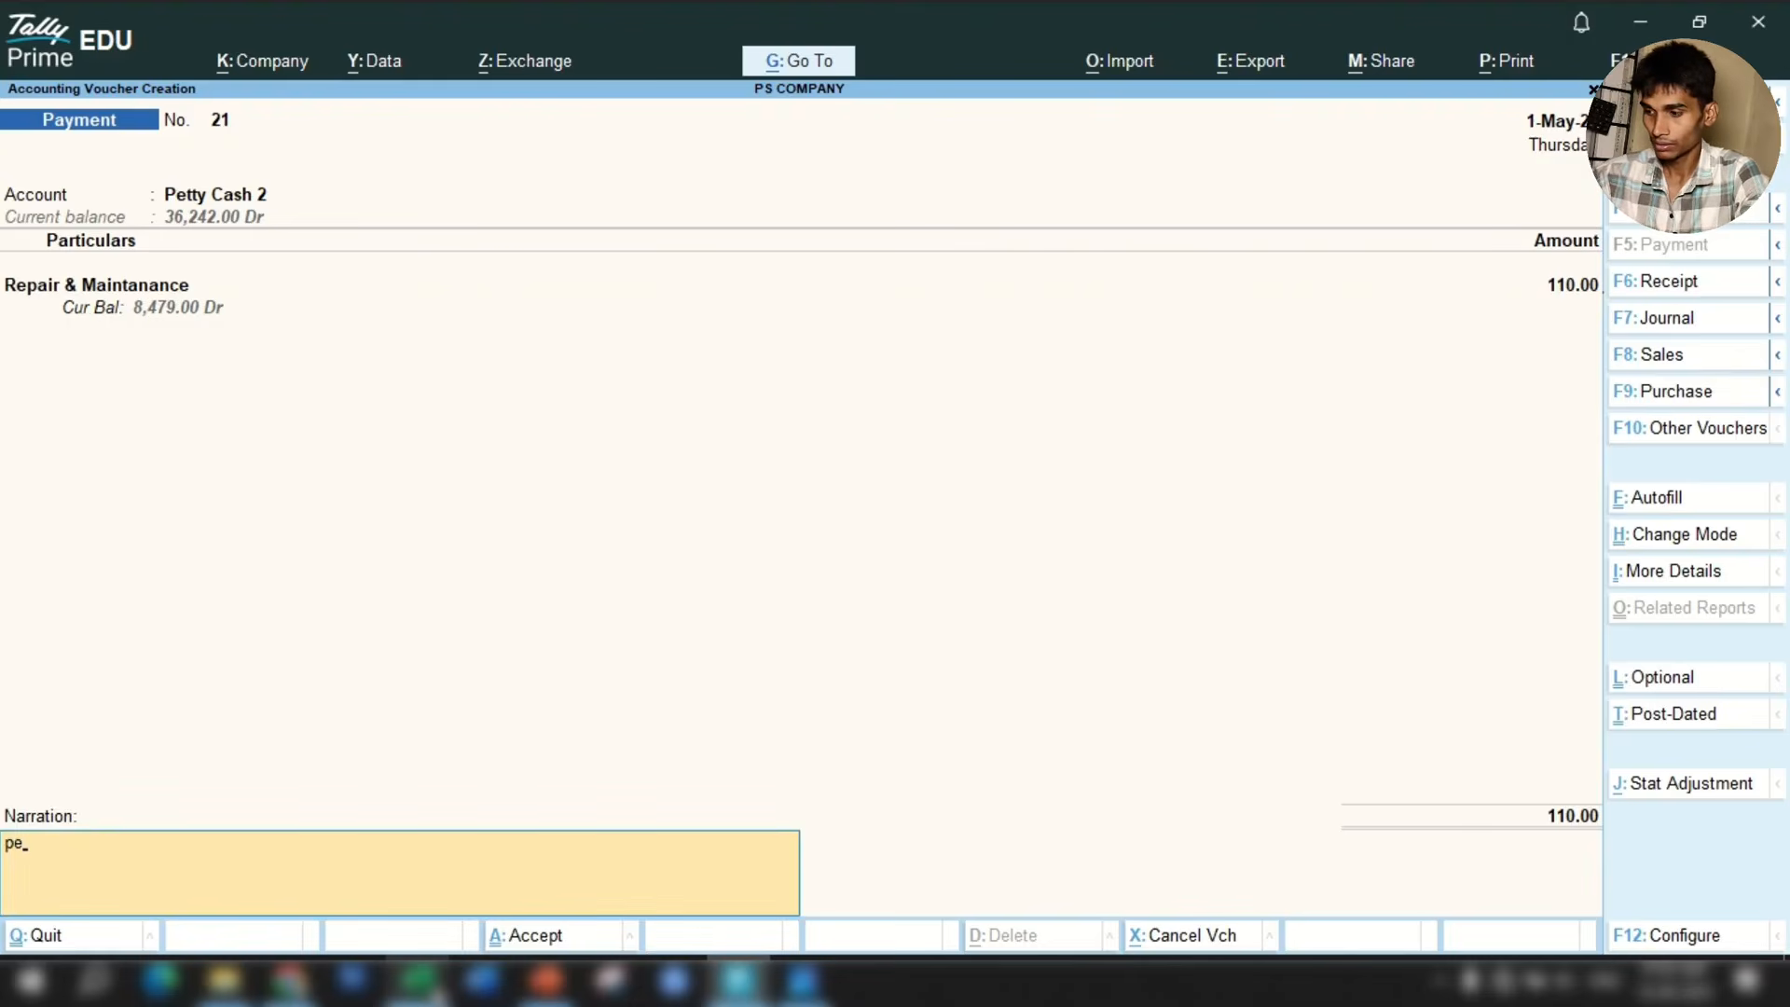
pyautogui.write('trol xp.')
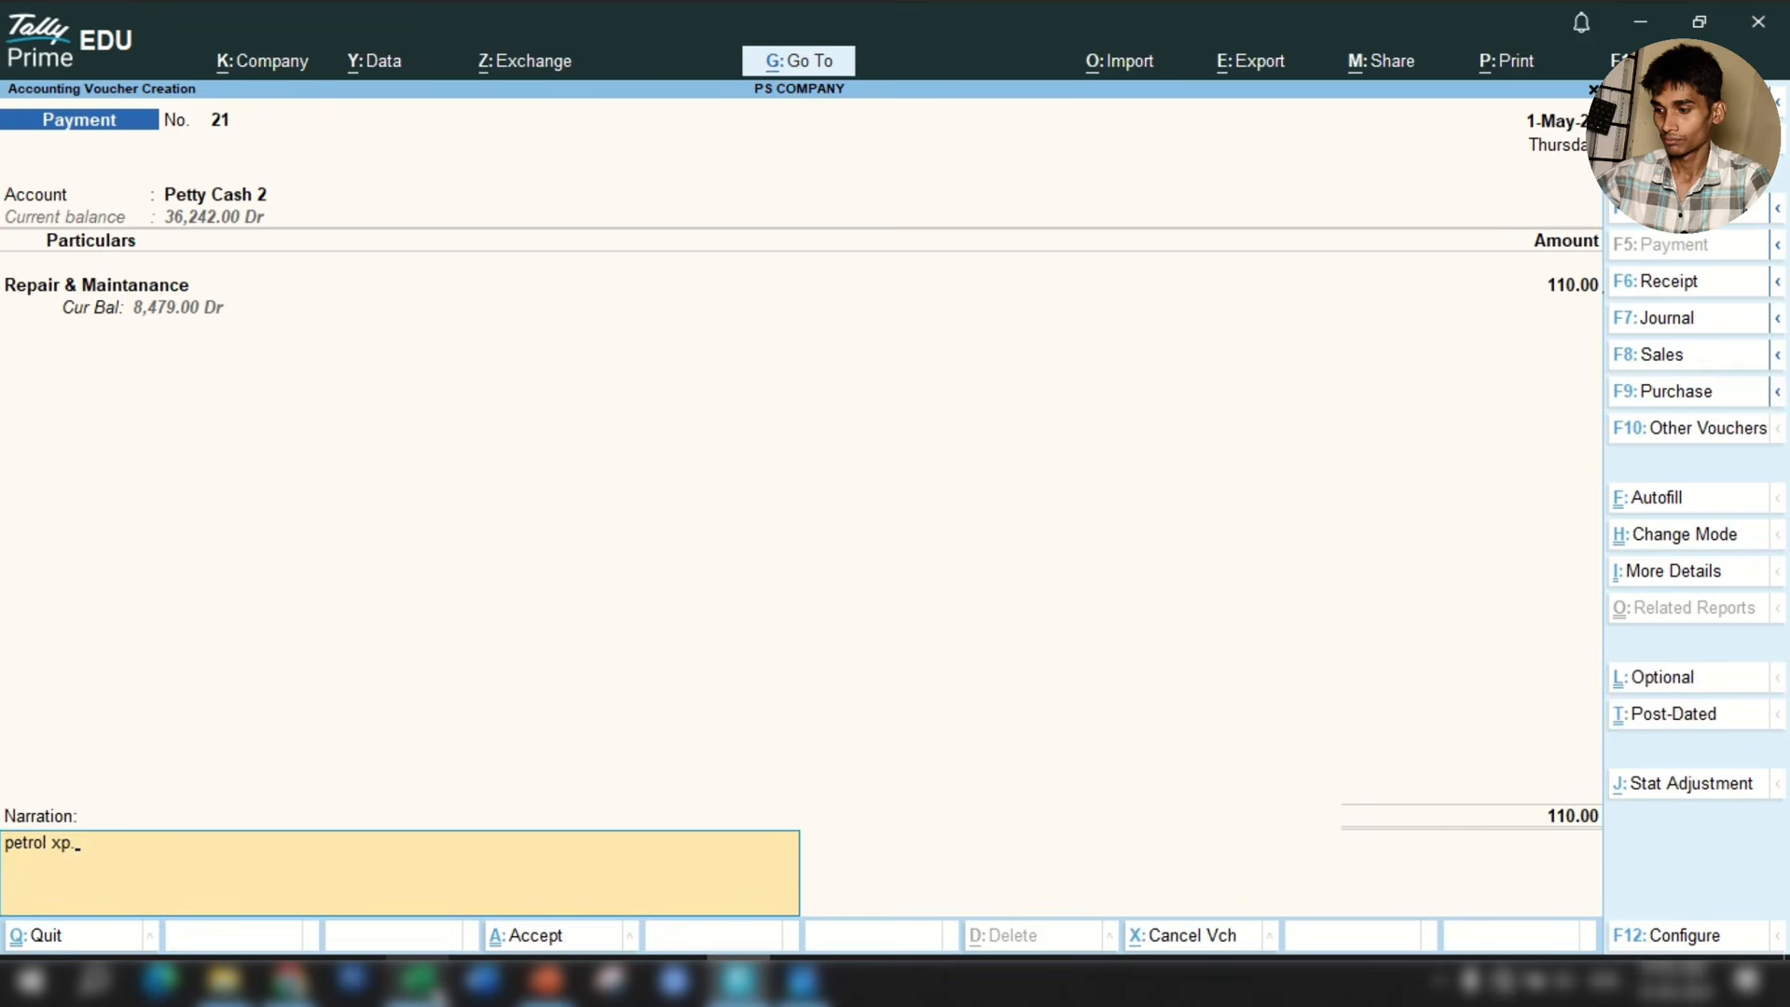
pyautogui.press('Return')
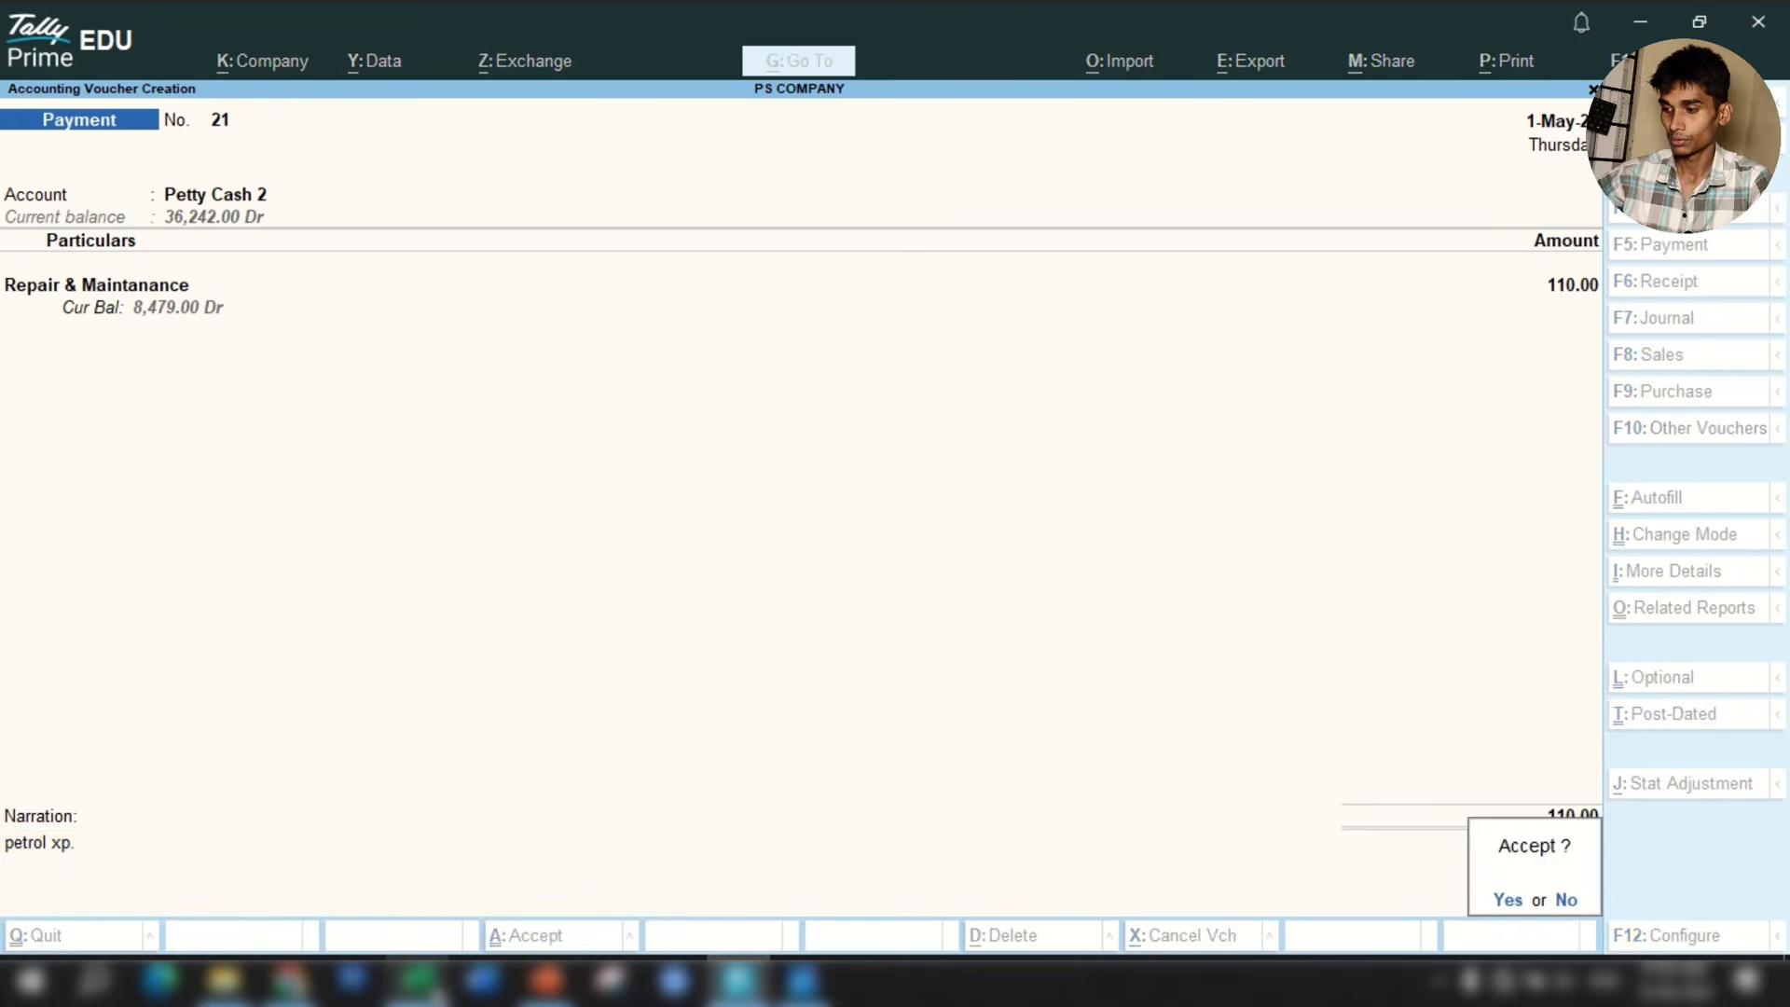
pyautogui.press('Return')
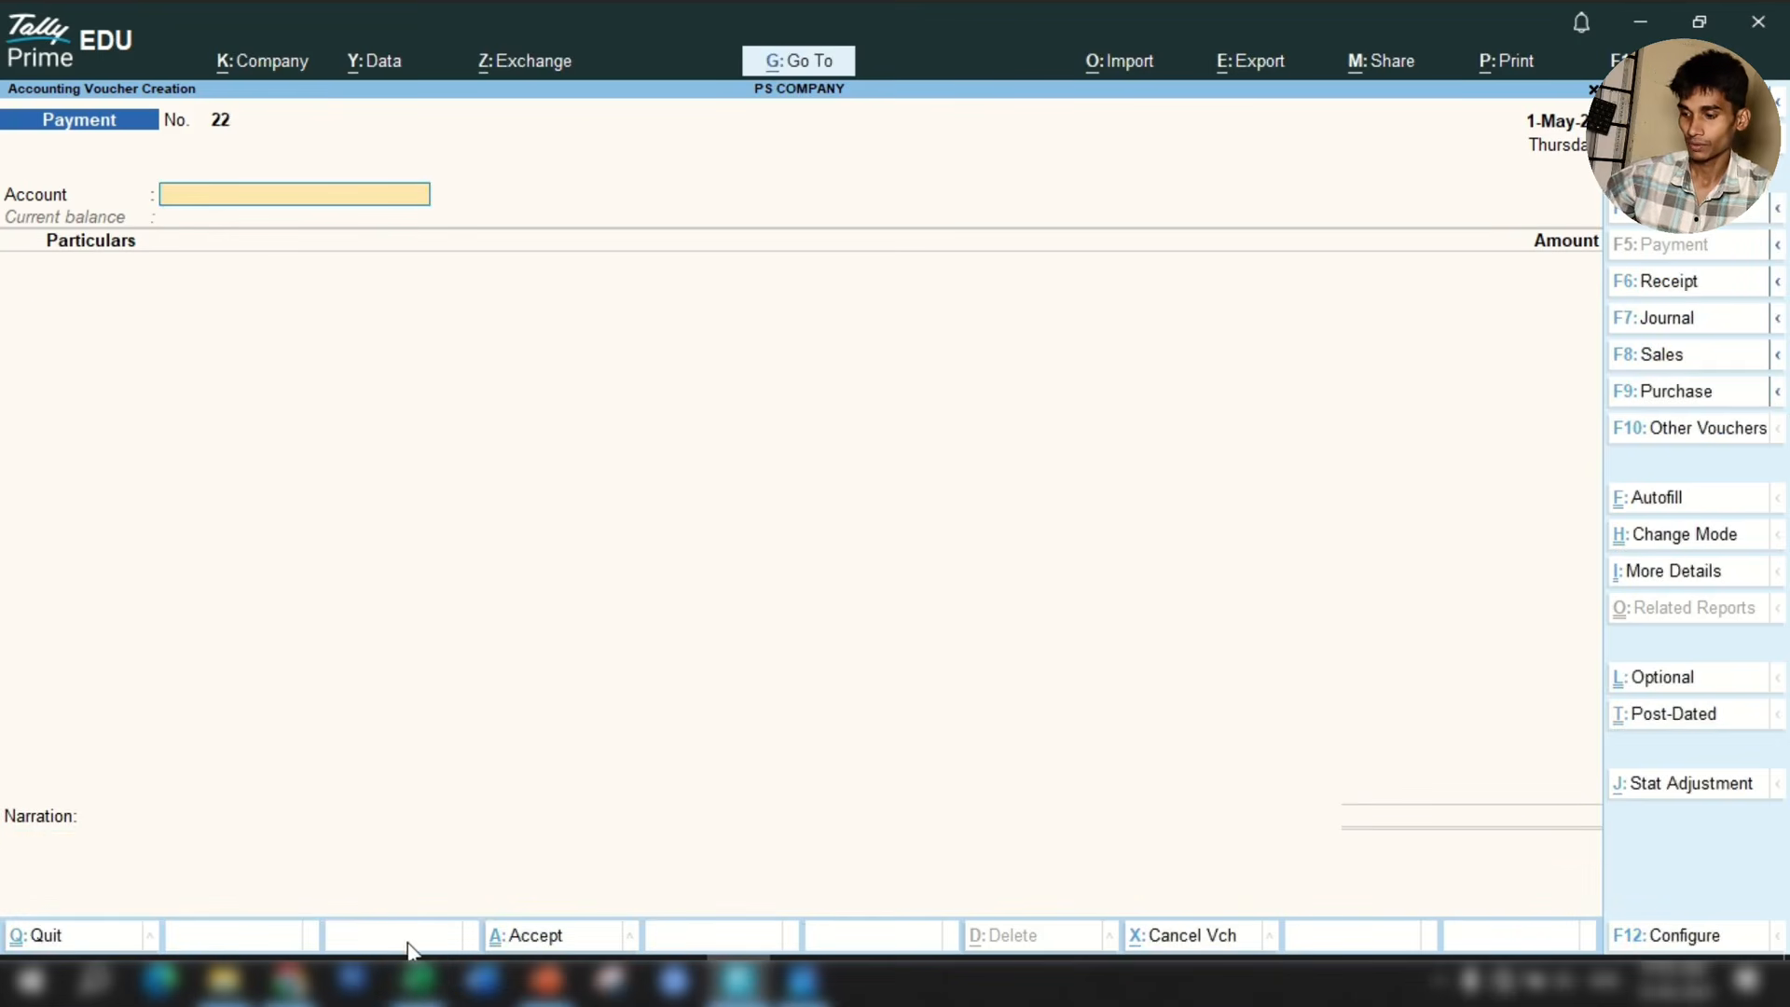
# Examine in Excel the descriptions and amounts of the two wage payments made to the same worker on 01-05-2025 and 02-05-2025.
pyautogui.click(429, 993)
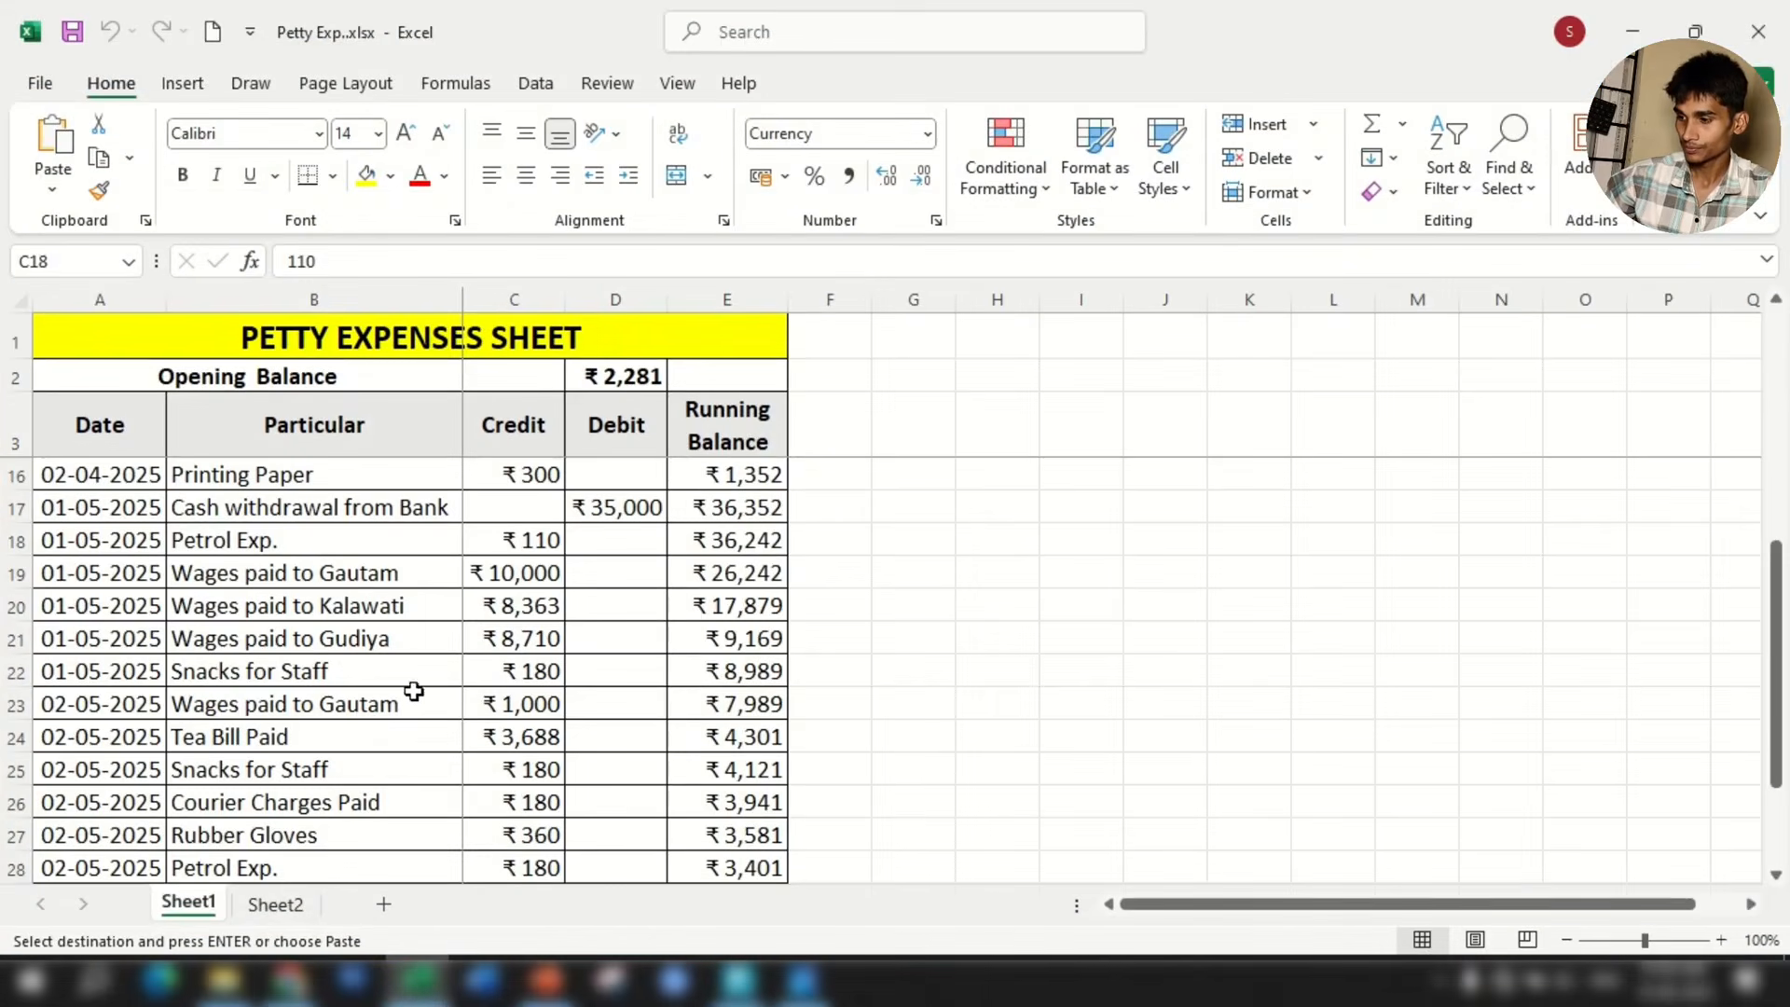
pyautogui.click(349, 572)
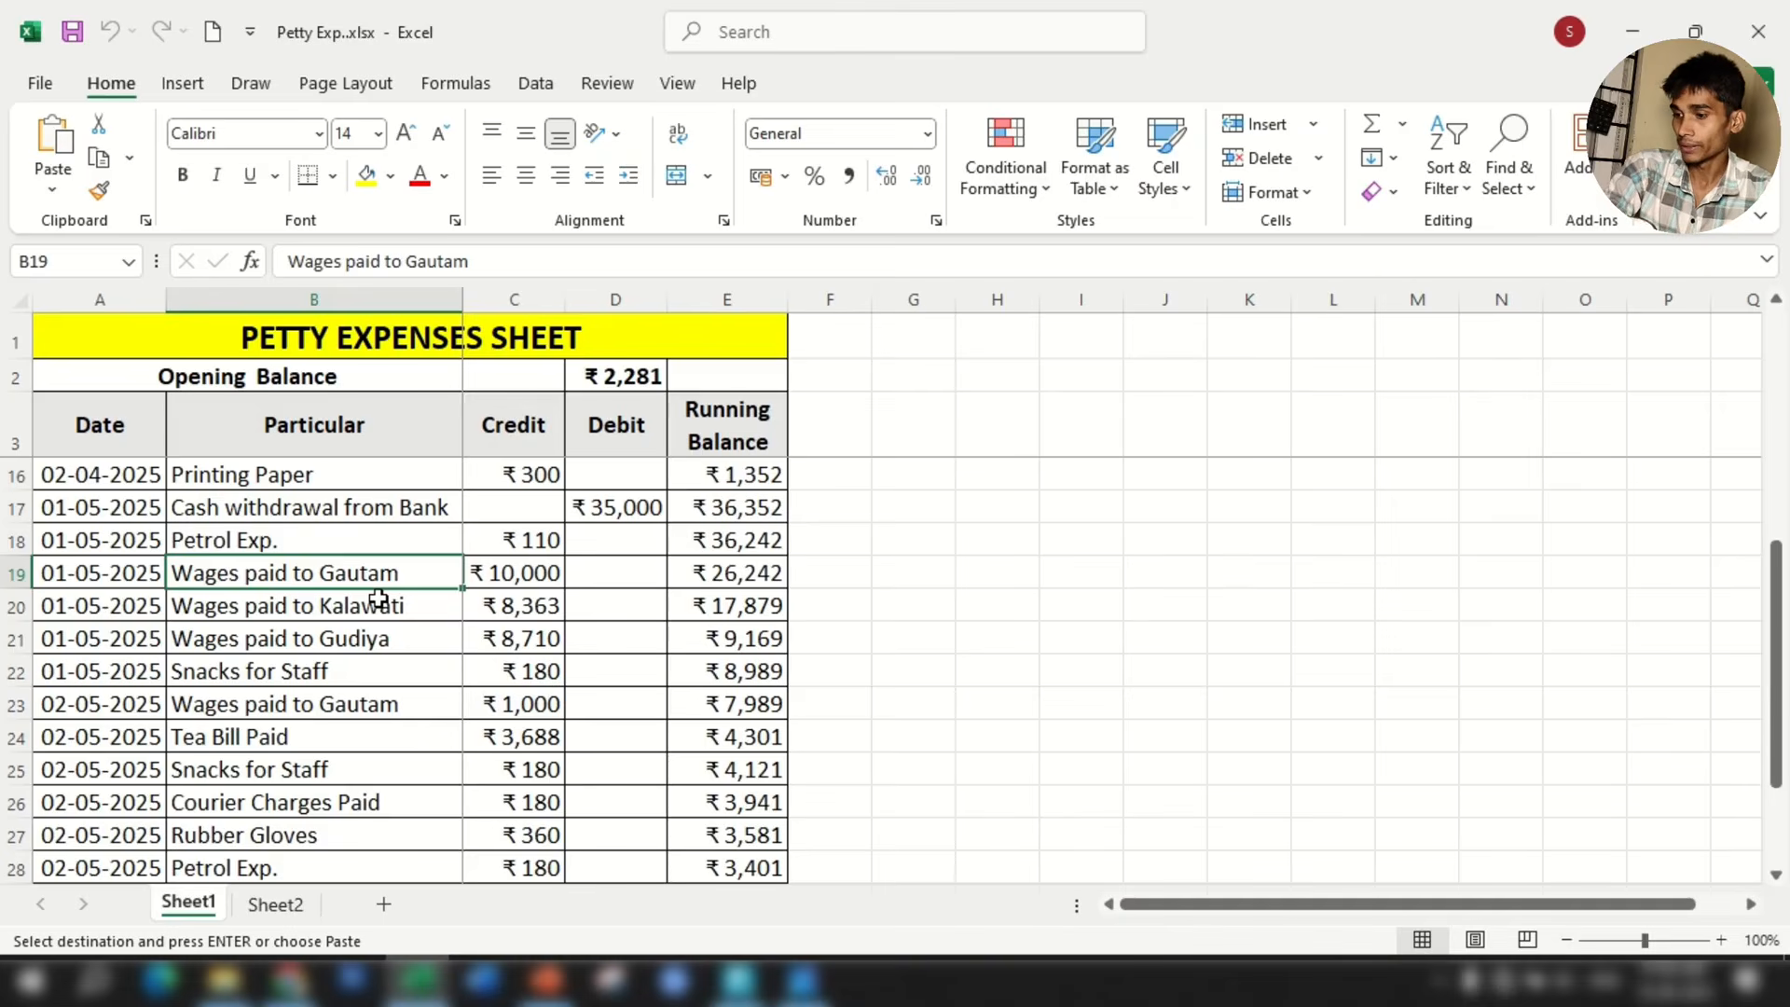
pyautogui.click(500, 575)
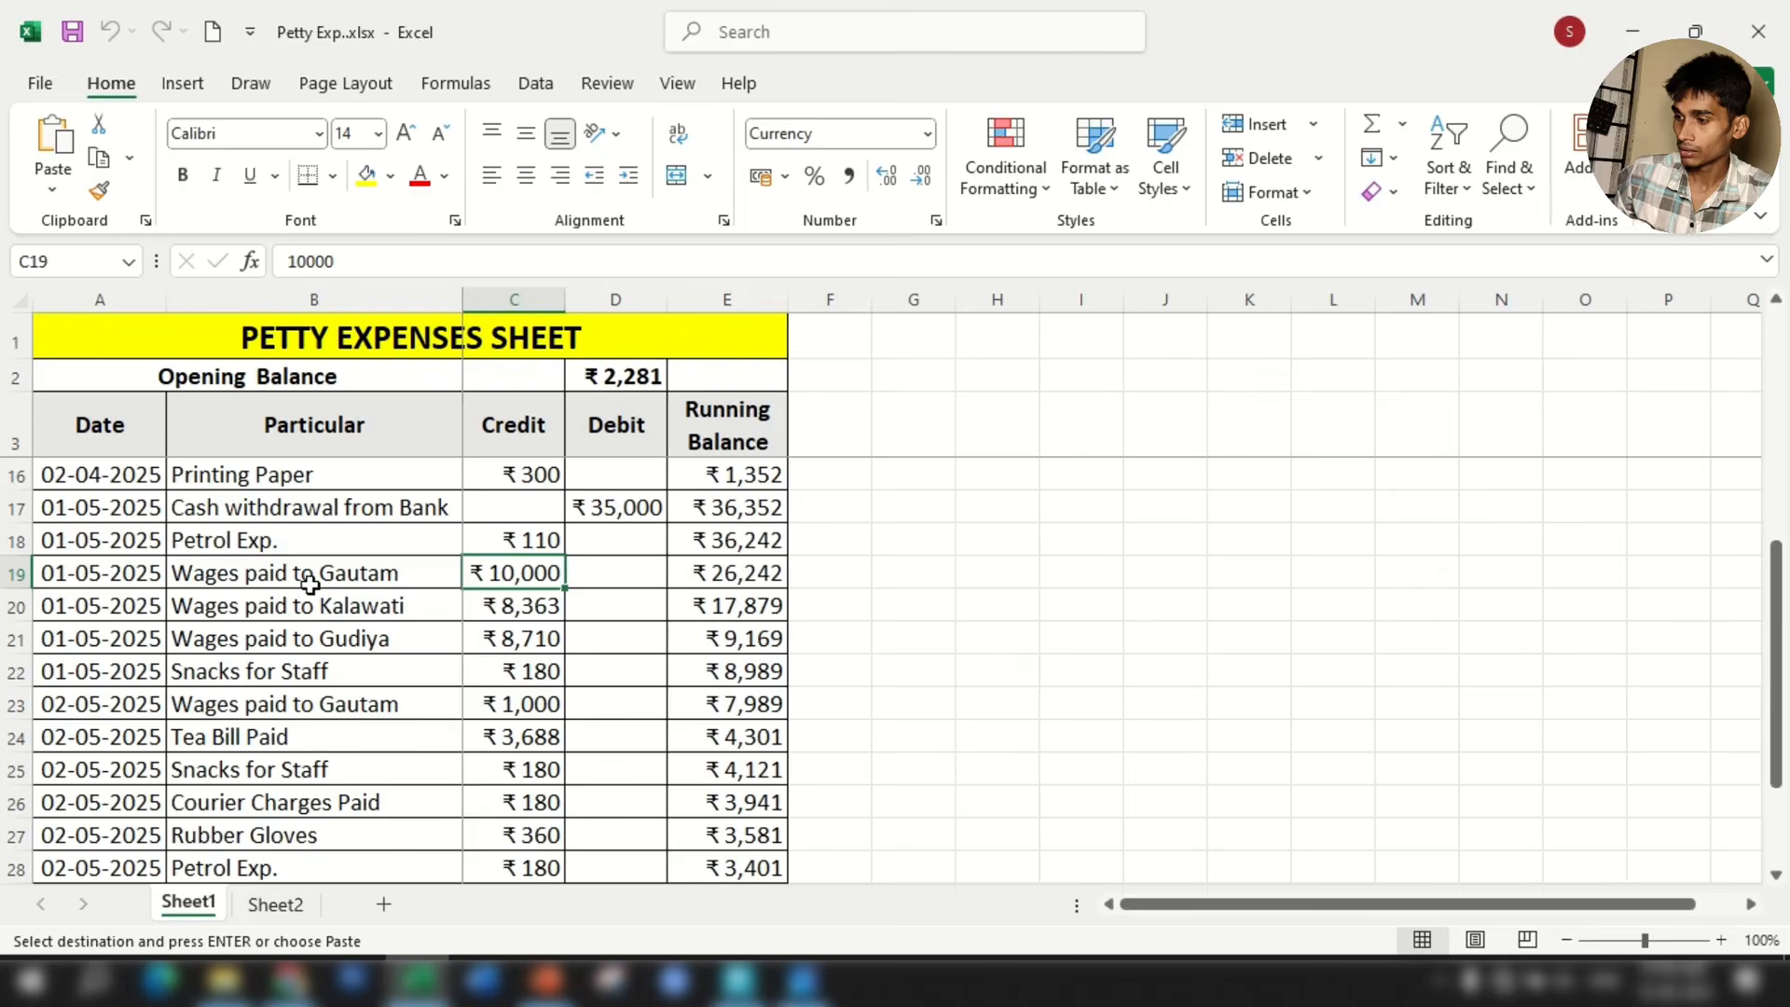
pyautogui.click(312, 579)
pyautogui.click(479, 583)
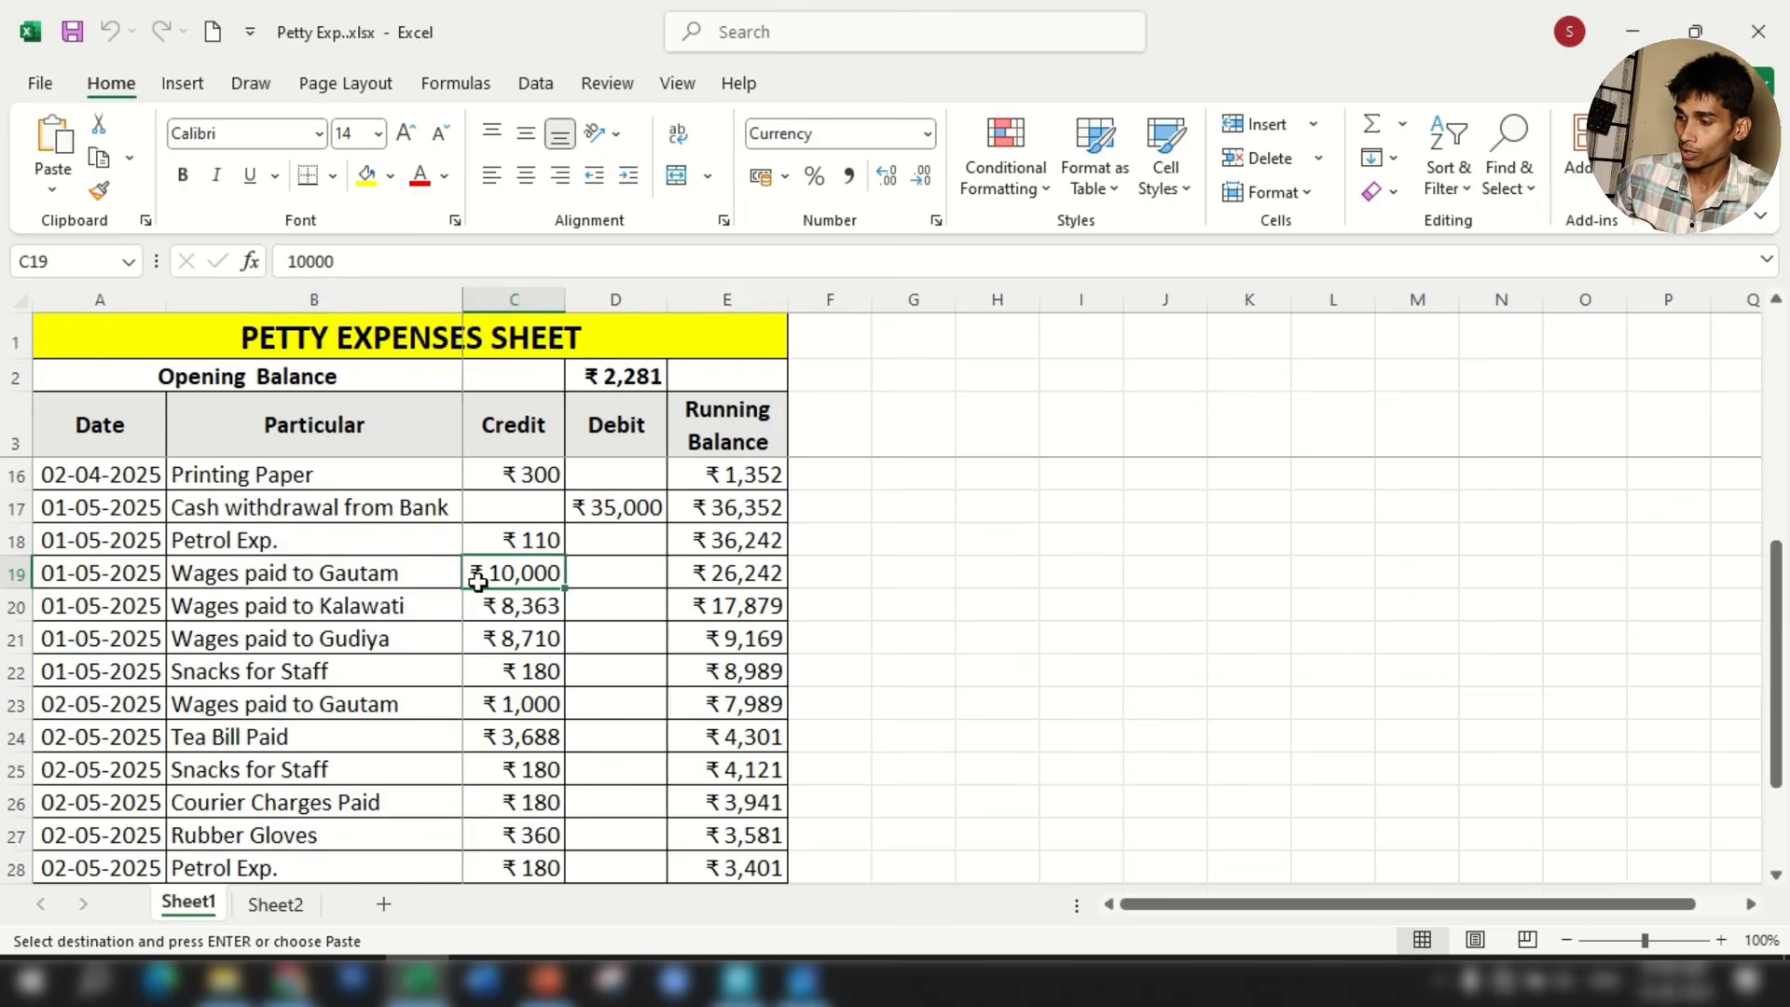
pyautogui.click(336, 703)
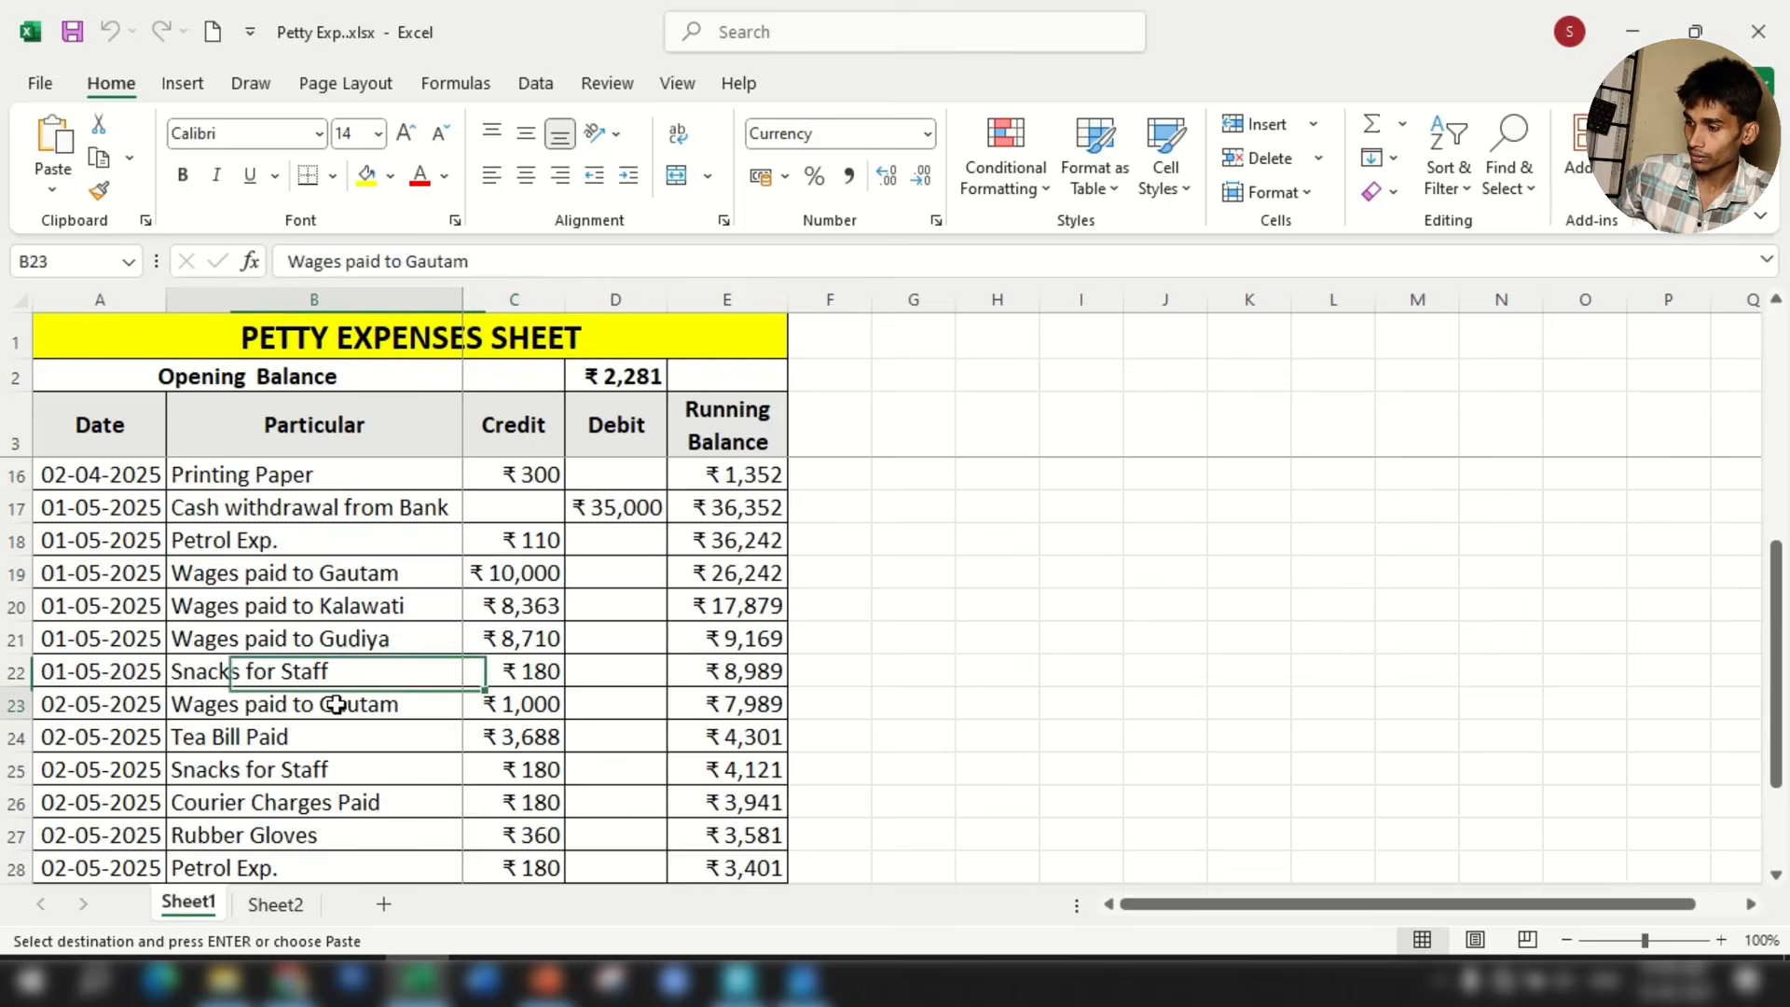
pyautogui.click(492, 704)
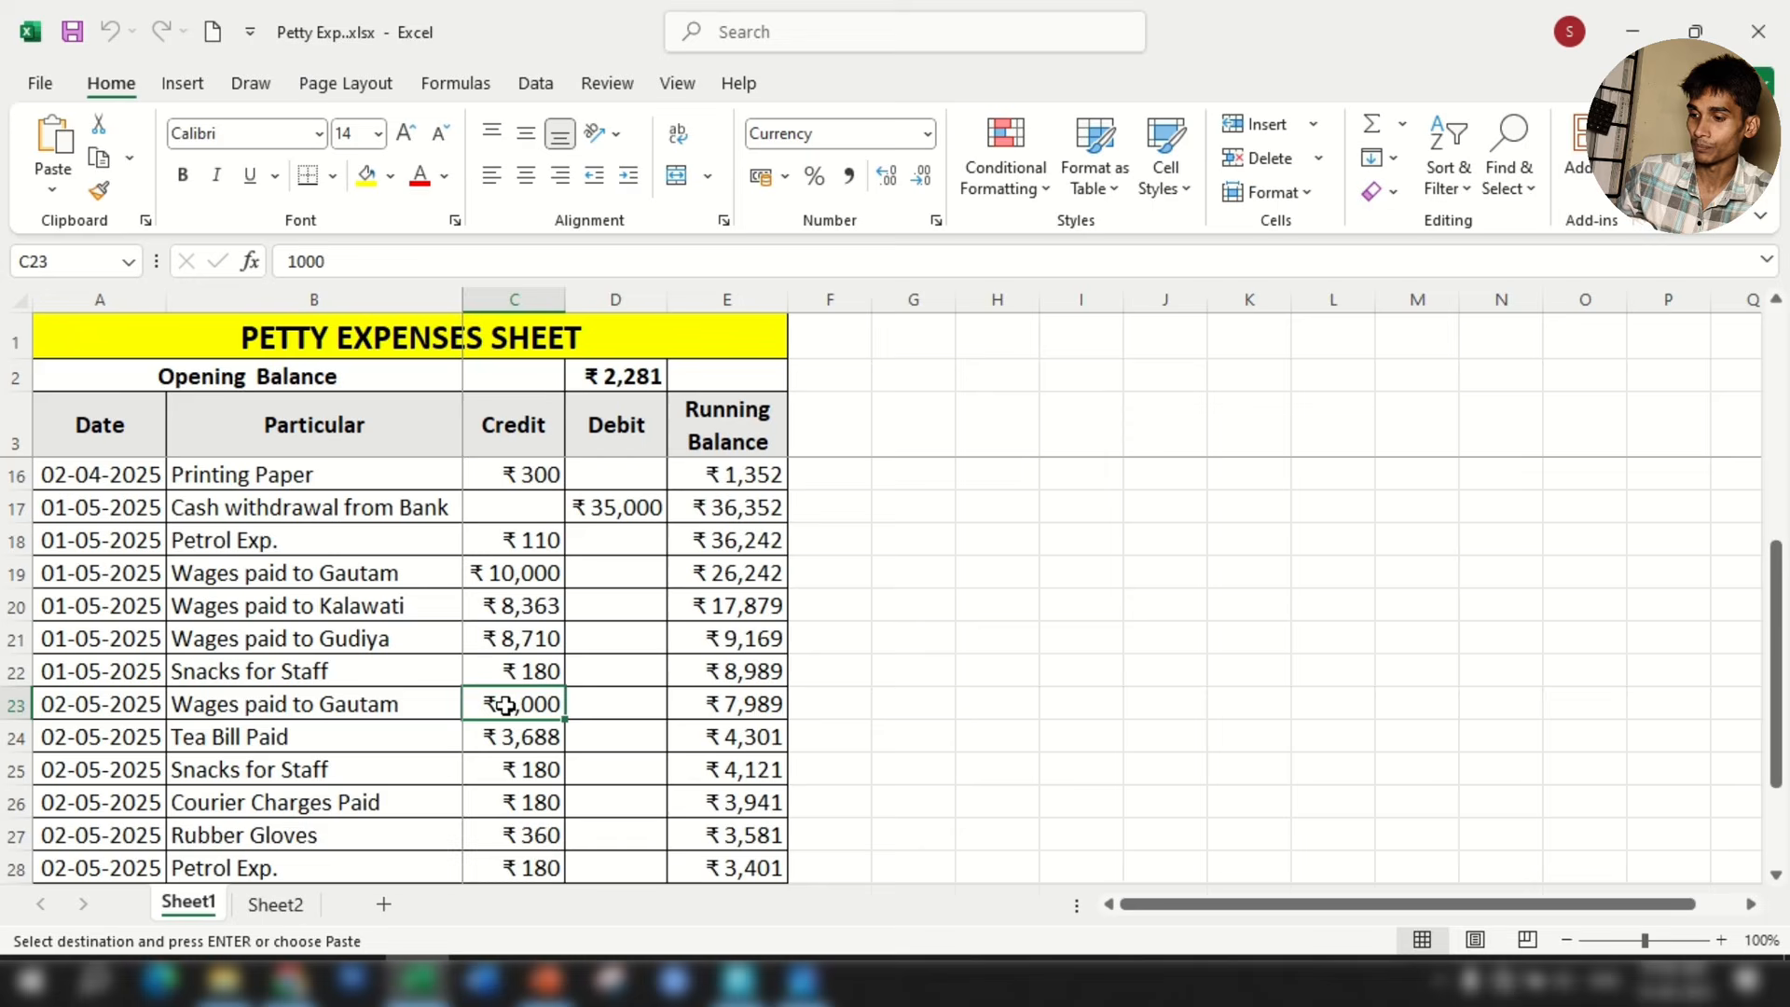
pyautogui.click(518, 572)
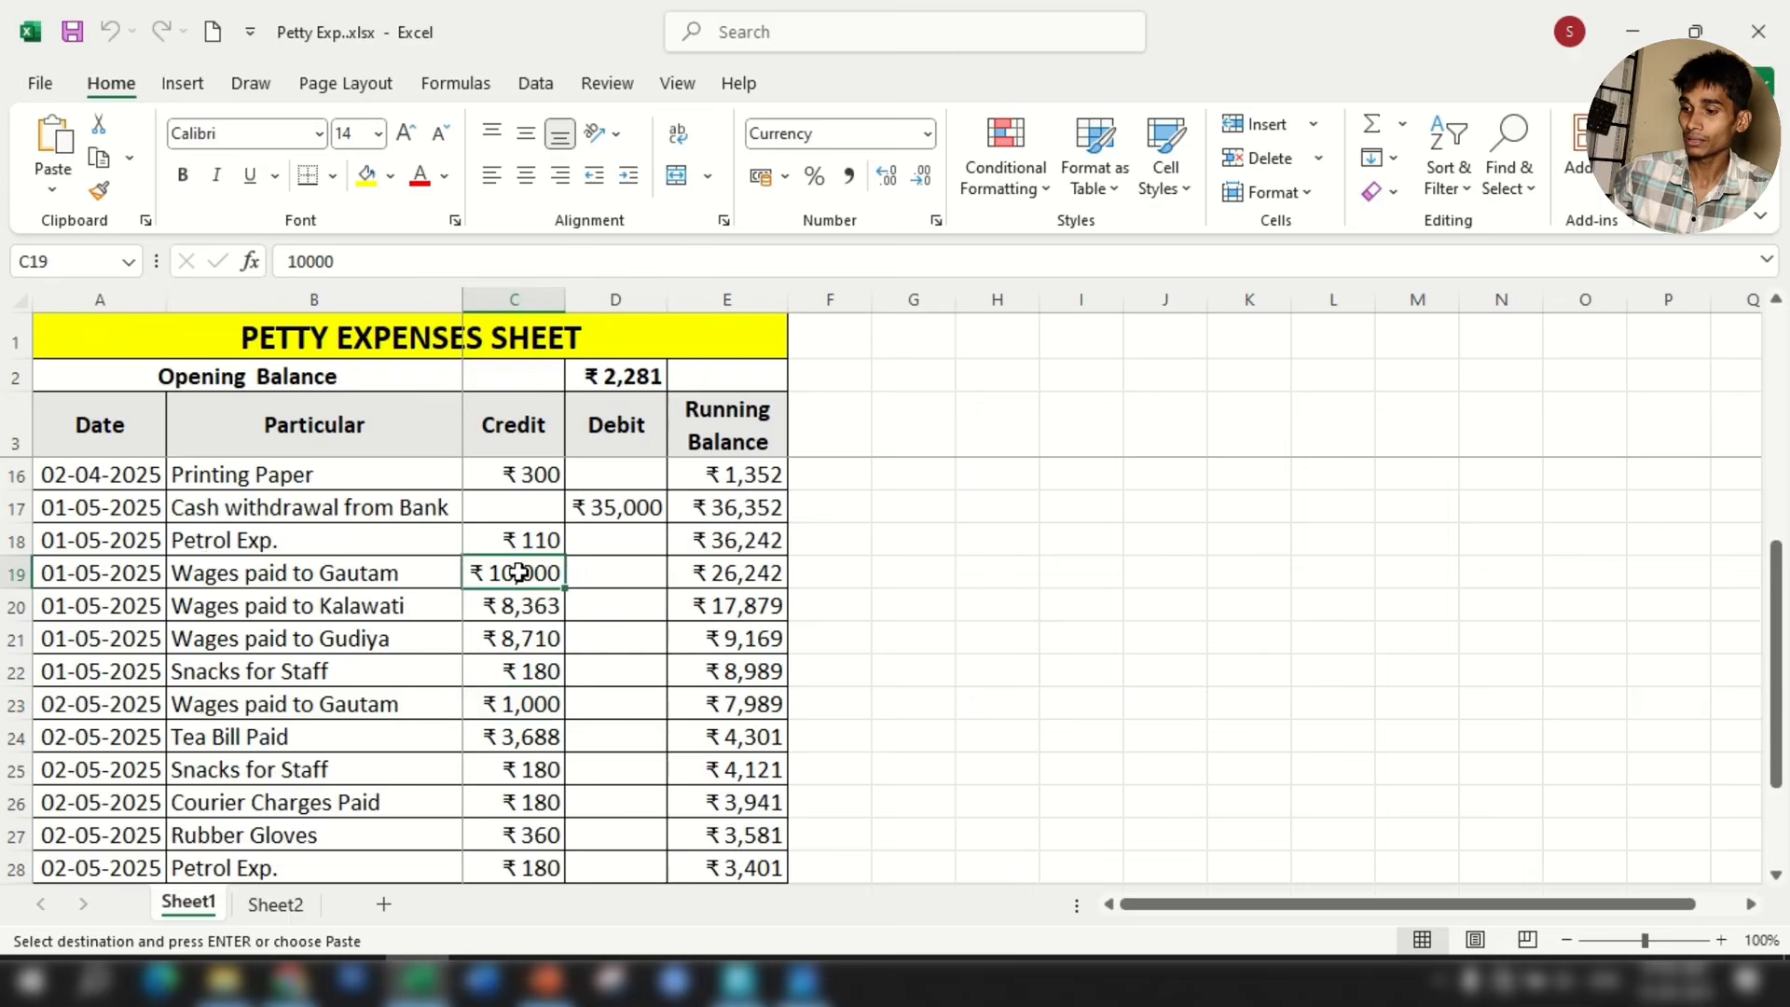
pyautogui.click(520, 701)
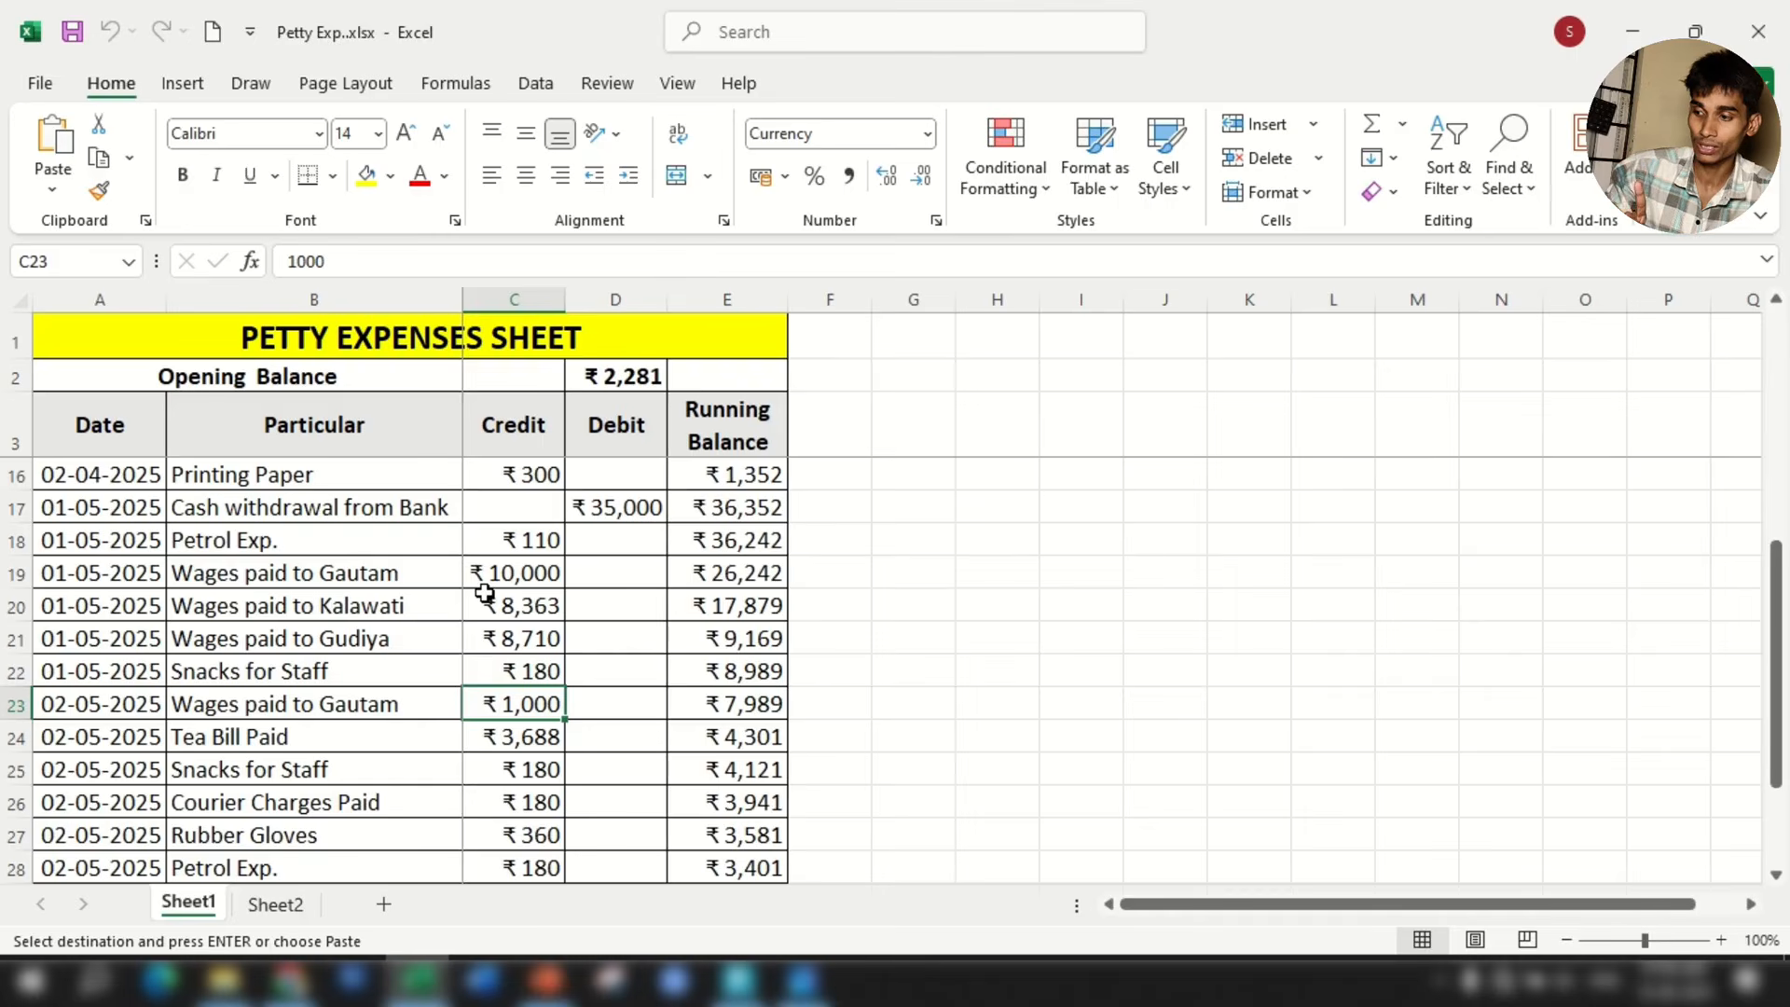
pyautogui.click(228, 578)
pyautogui.click(473, 573)
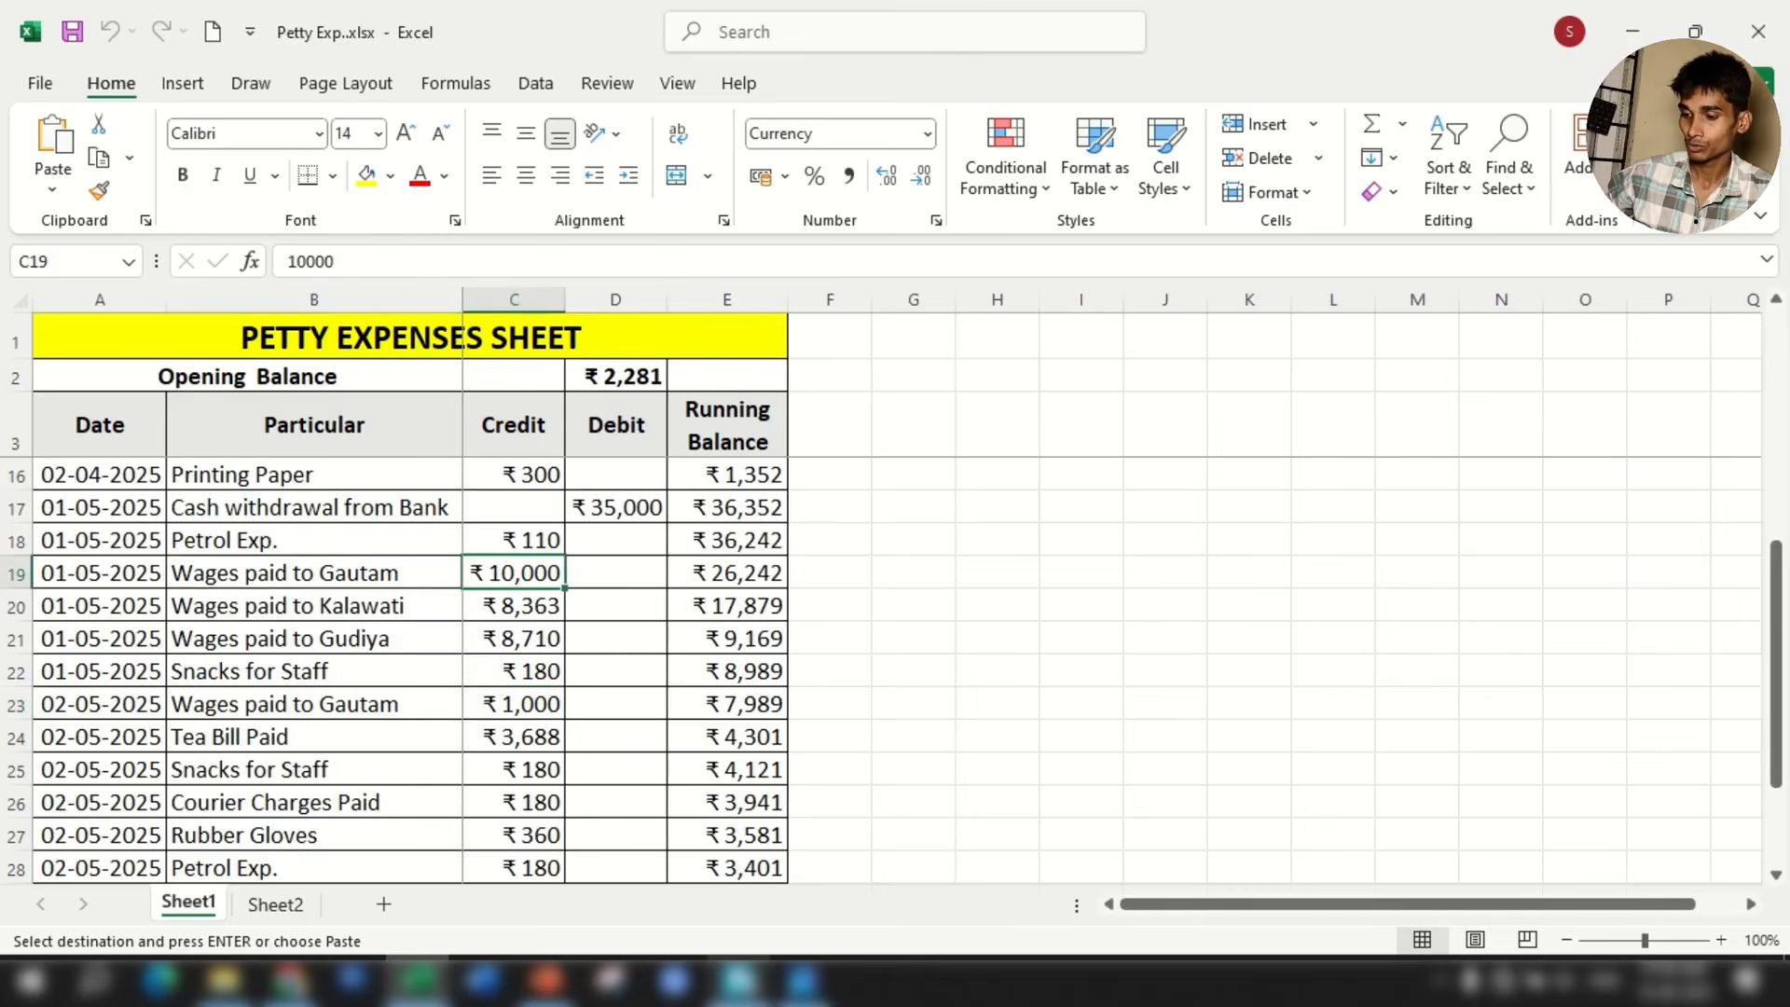
# Switch to TallyPrime and set Petty Cash 2 as the account of the new payment voucher.
pyautogui.click(738, 979)
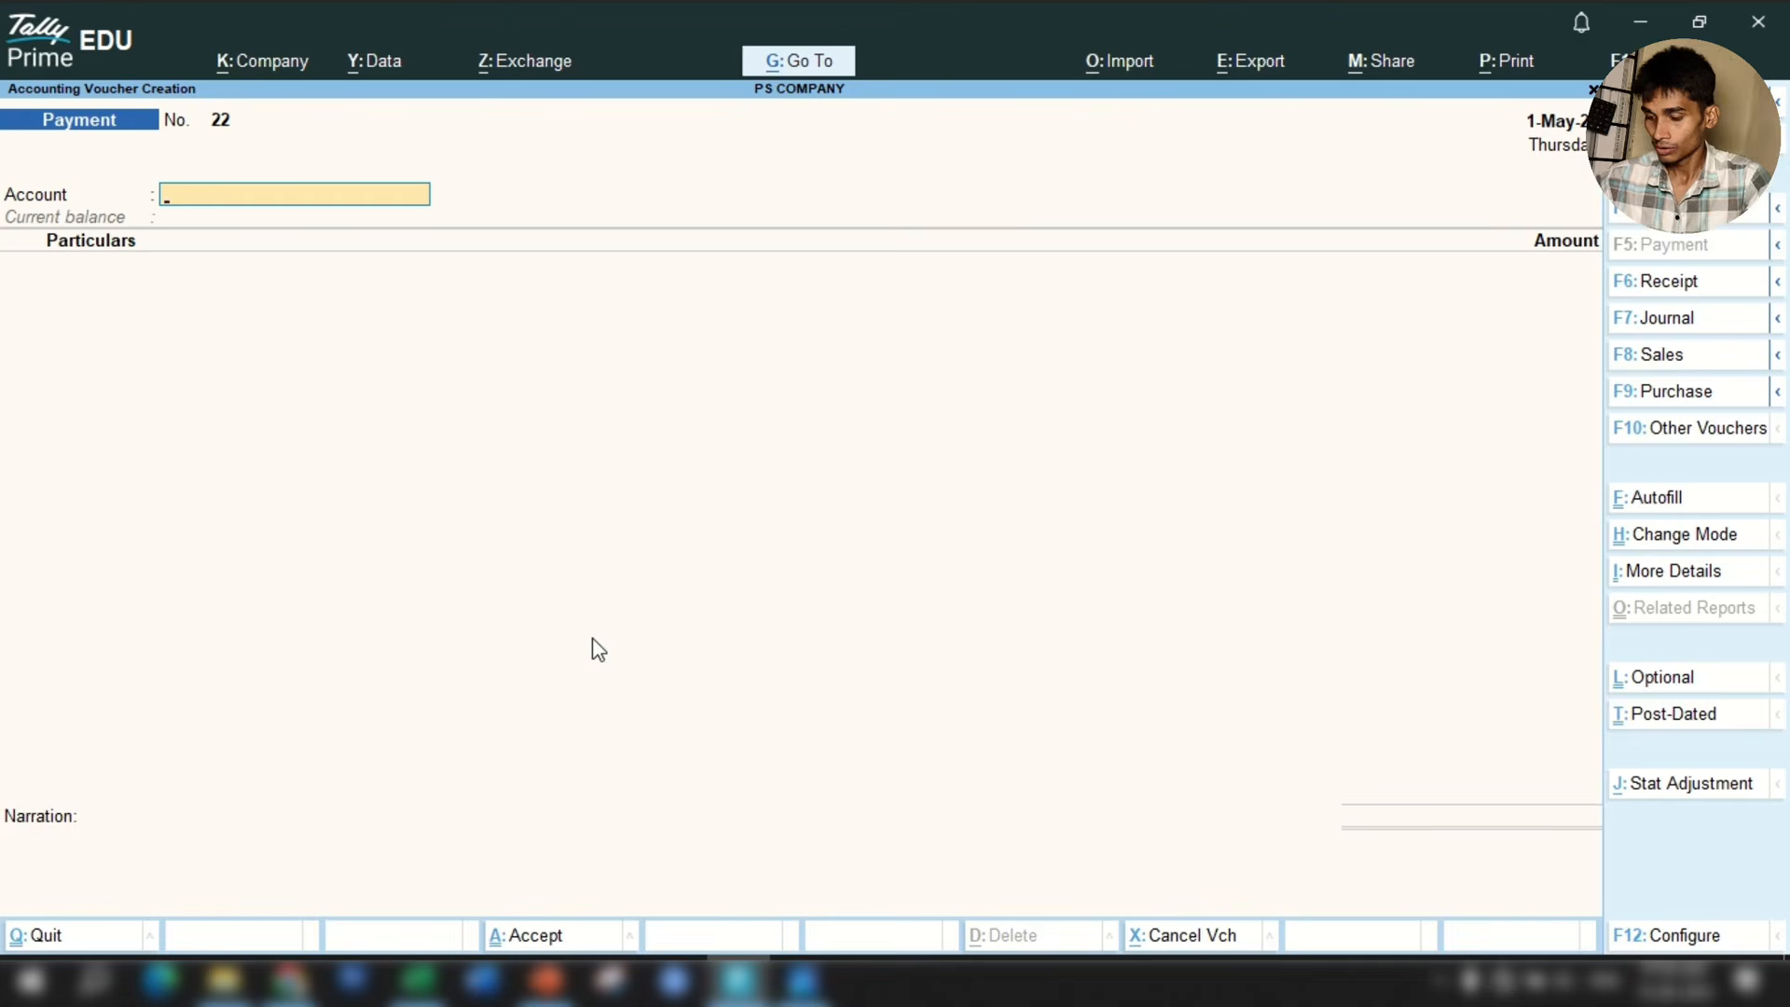
pyautogui.write('Cas')
pyautogui.press('Down')
pyautogui.press('Down')
pyautogui.press('Down')
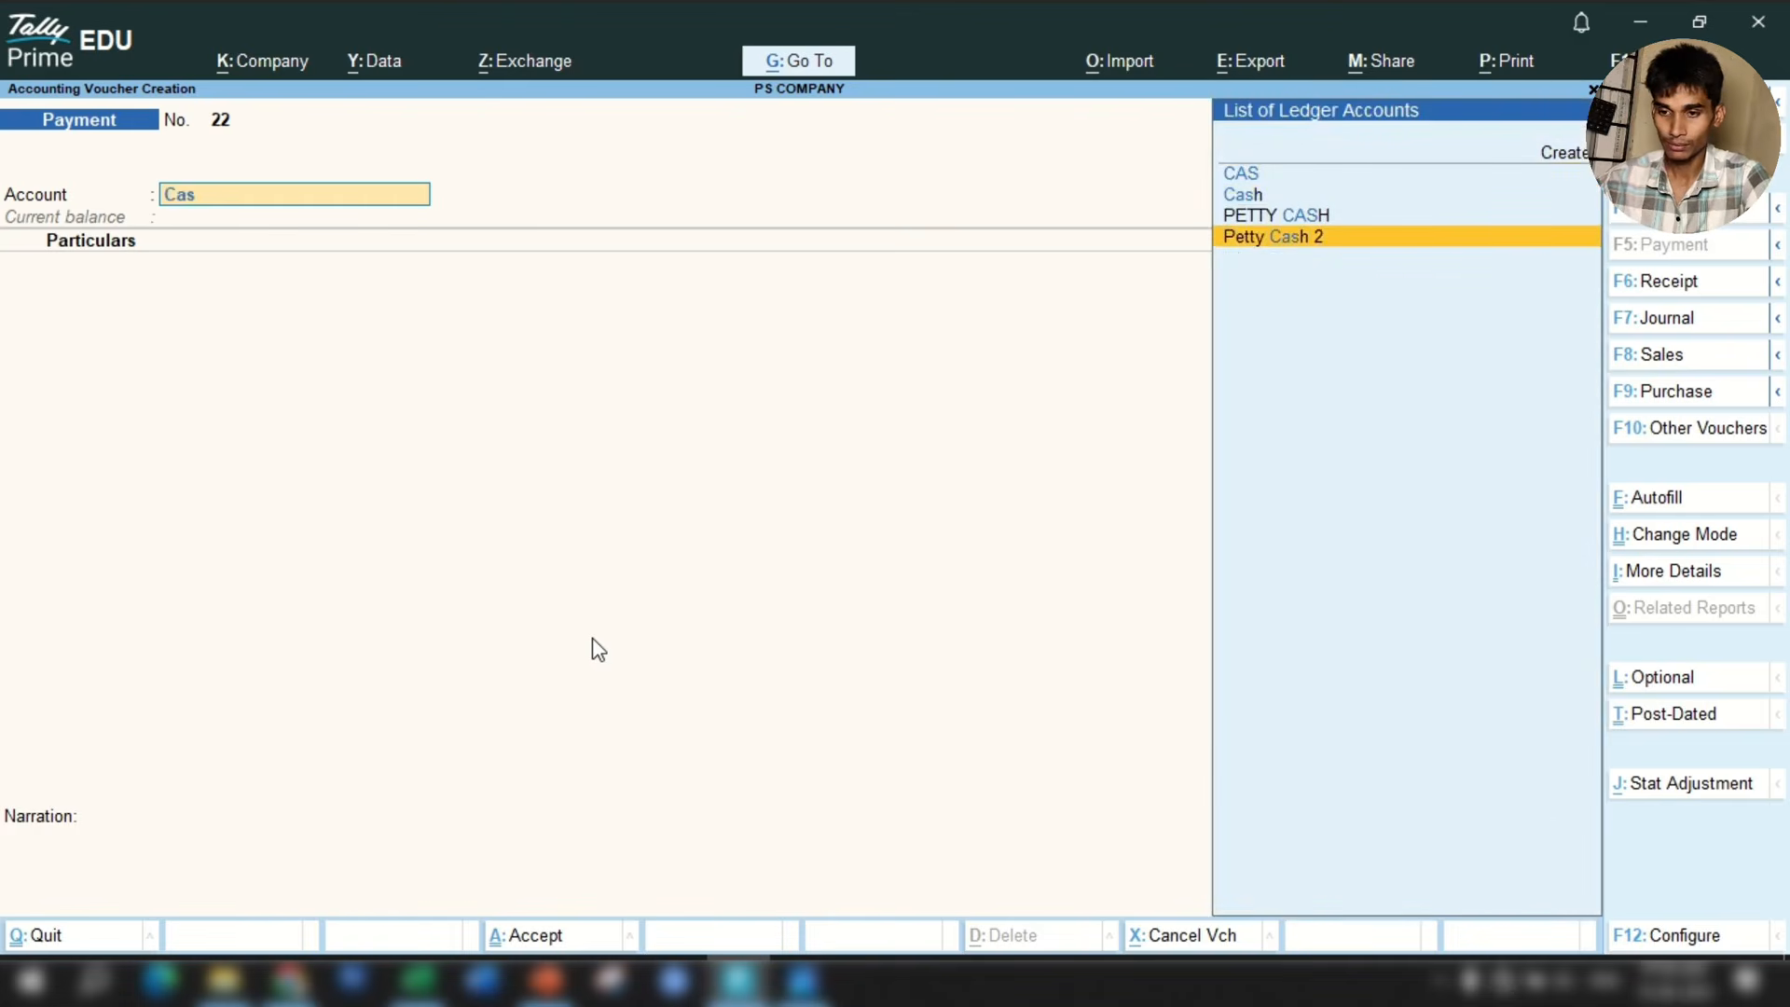
pyautogui.press('Return')
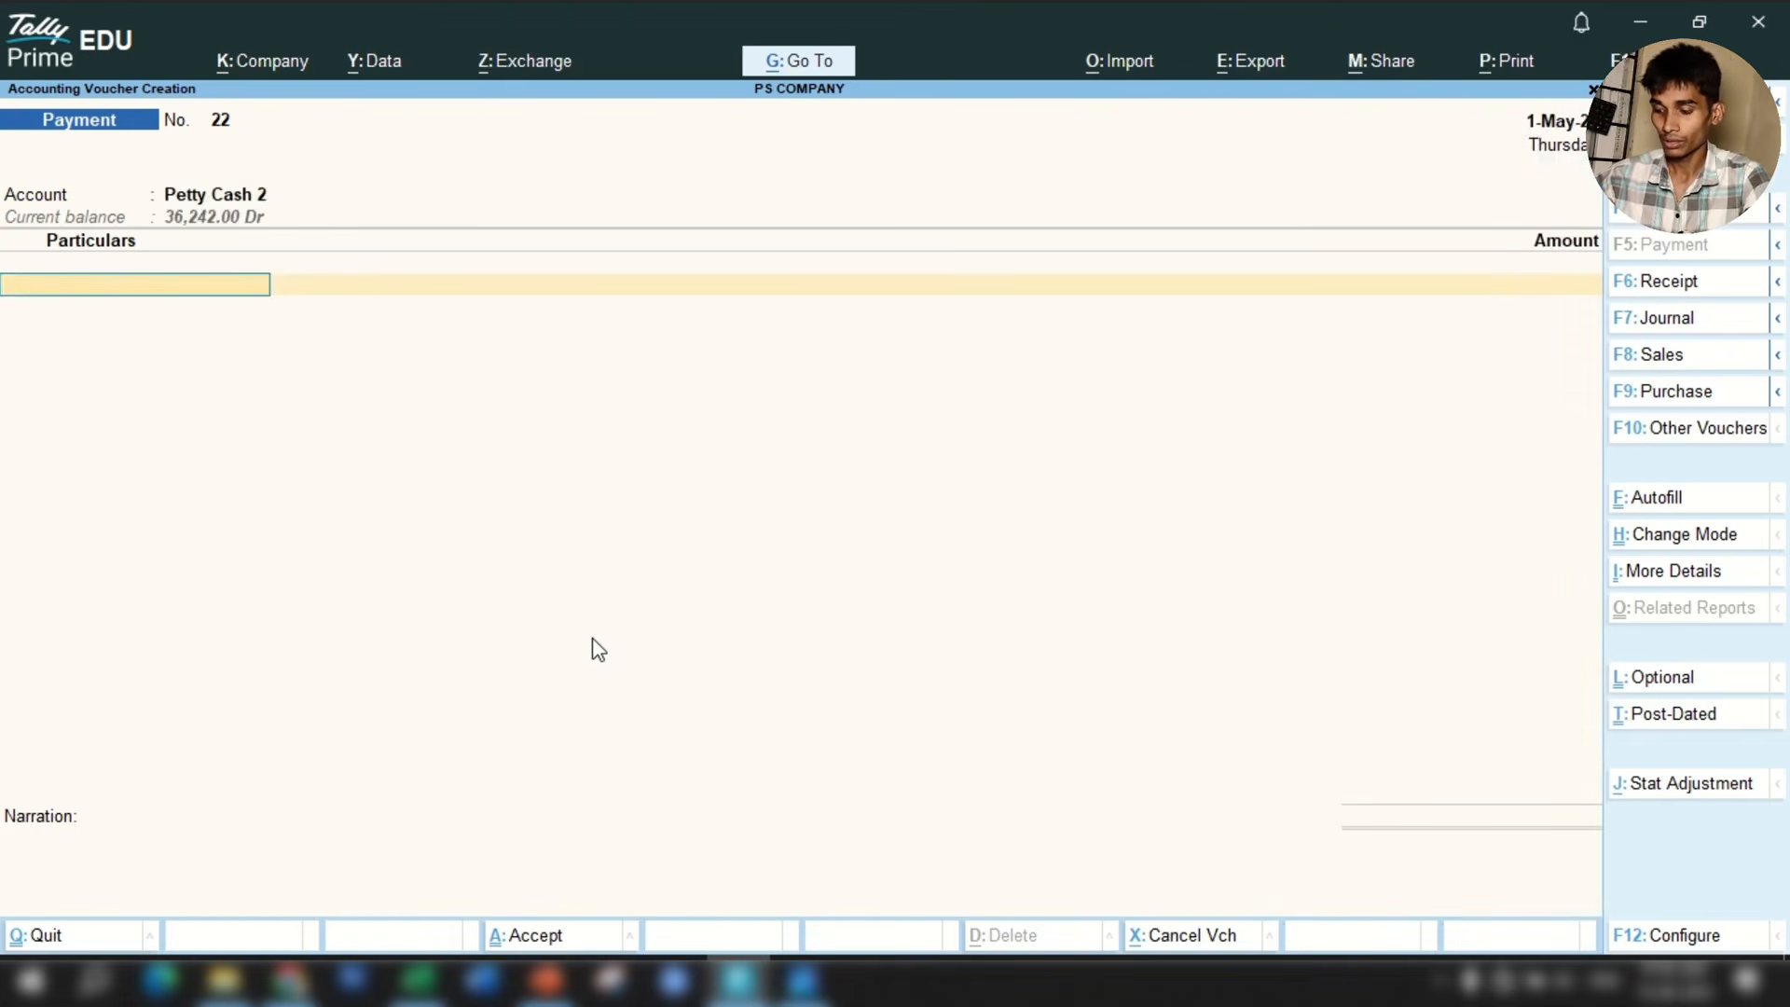
# Start creating a ledger named Wages from the payment voucher and place it under the Direct Expenses group.
pyautogui.write('wa')
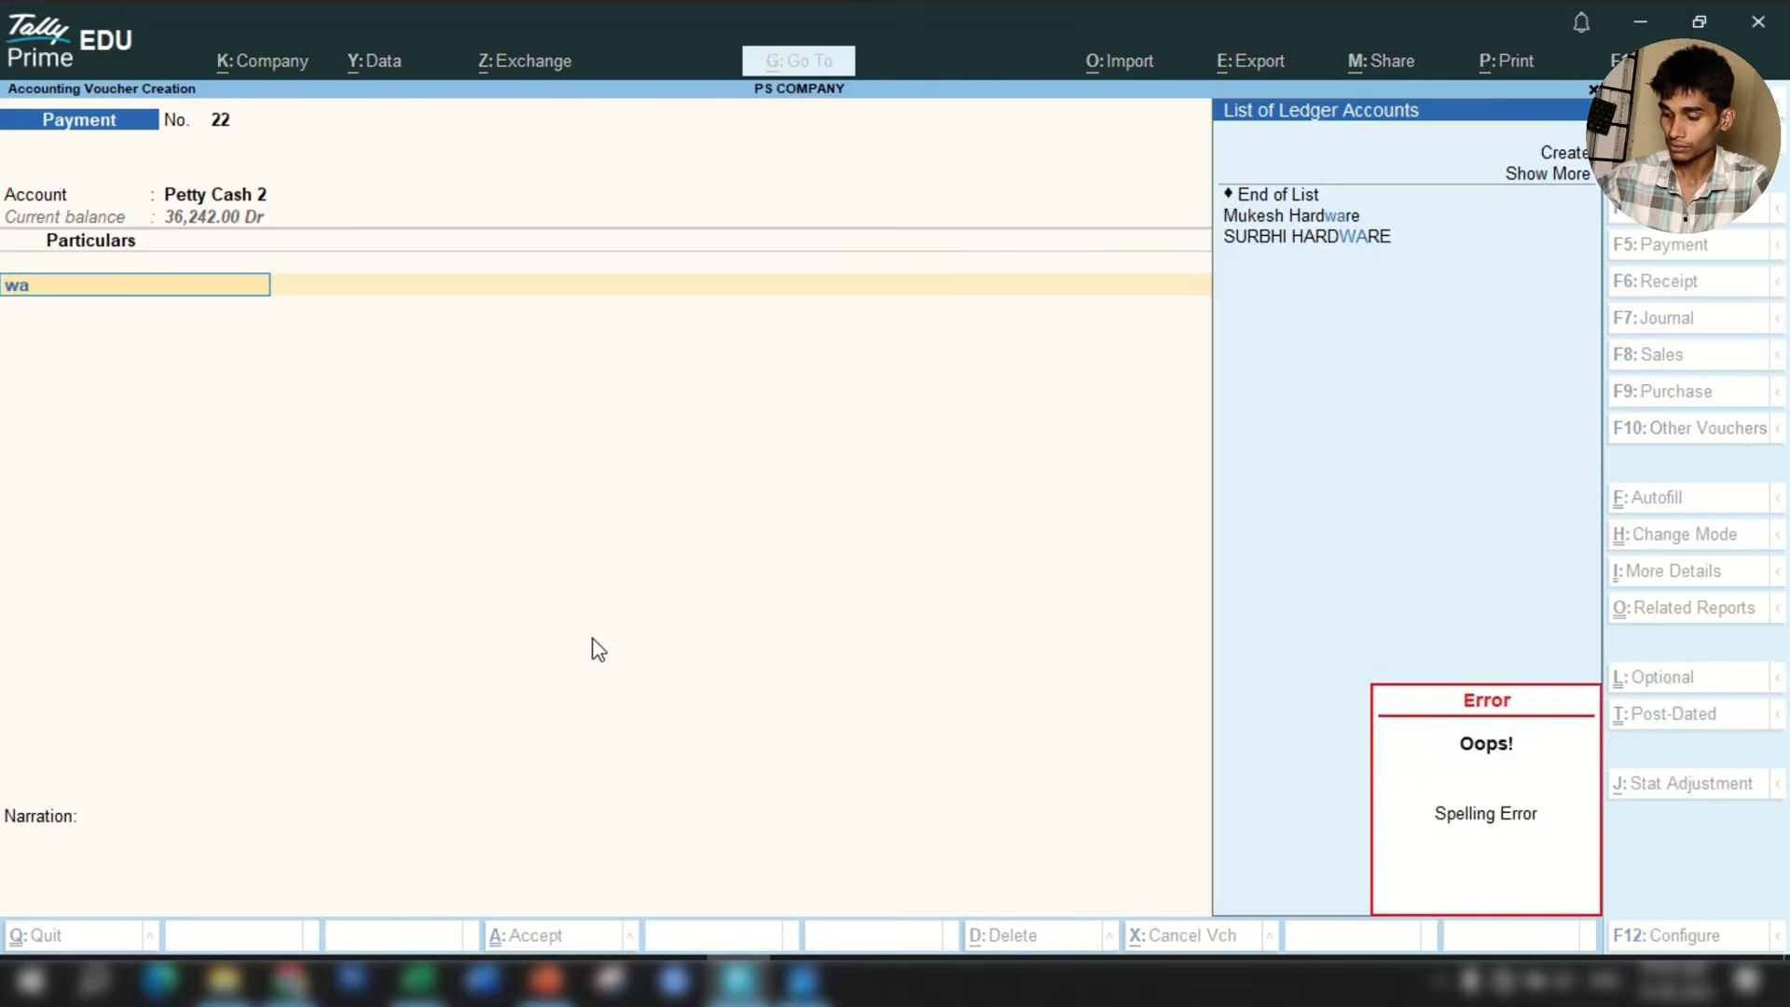
pyautogui.hotkey('alt', 'c')
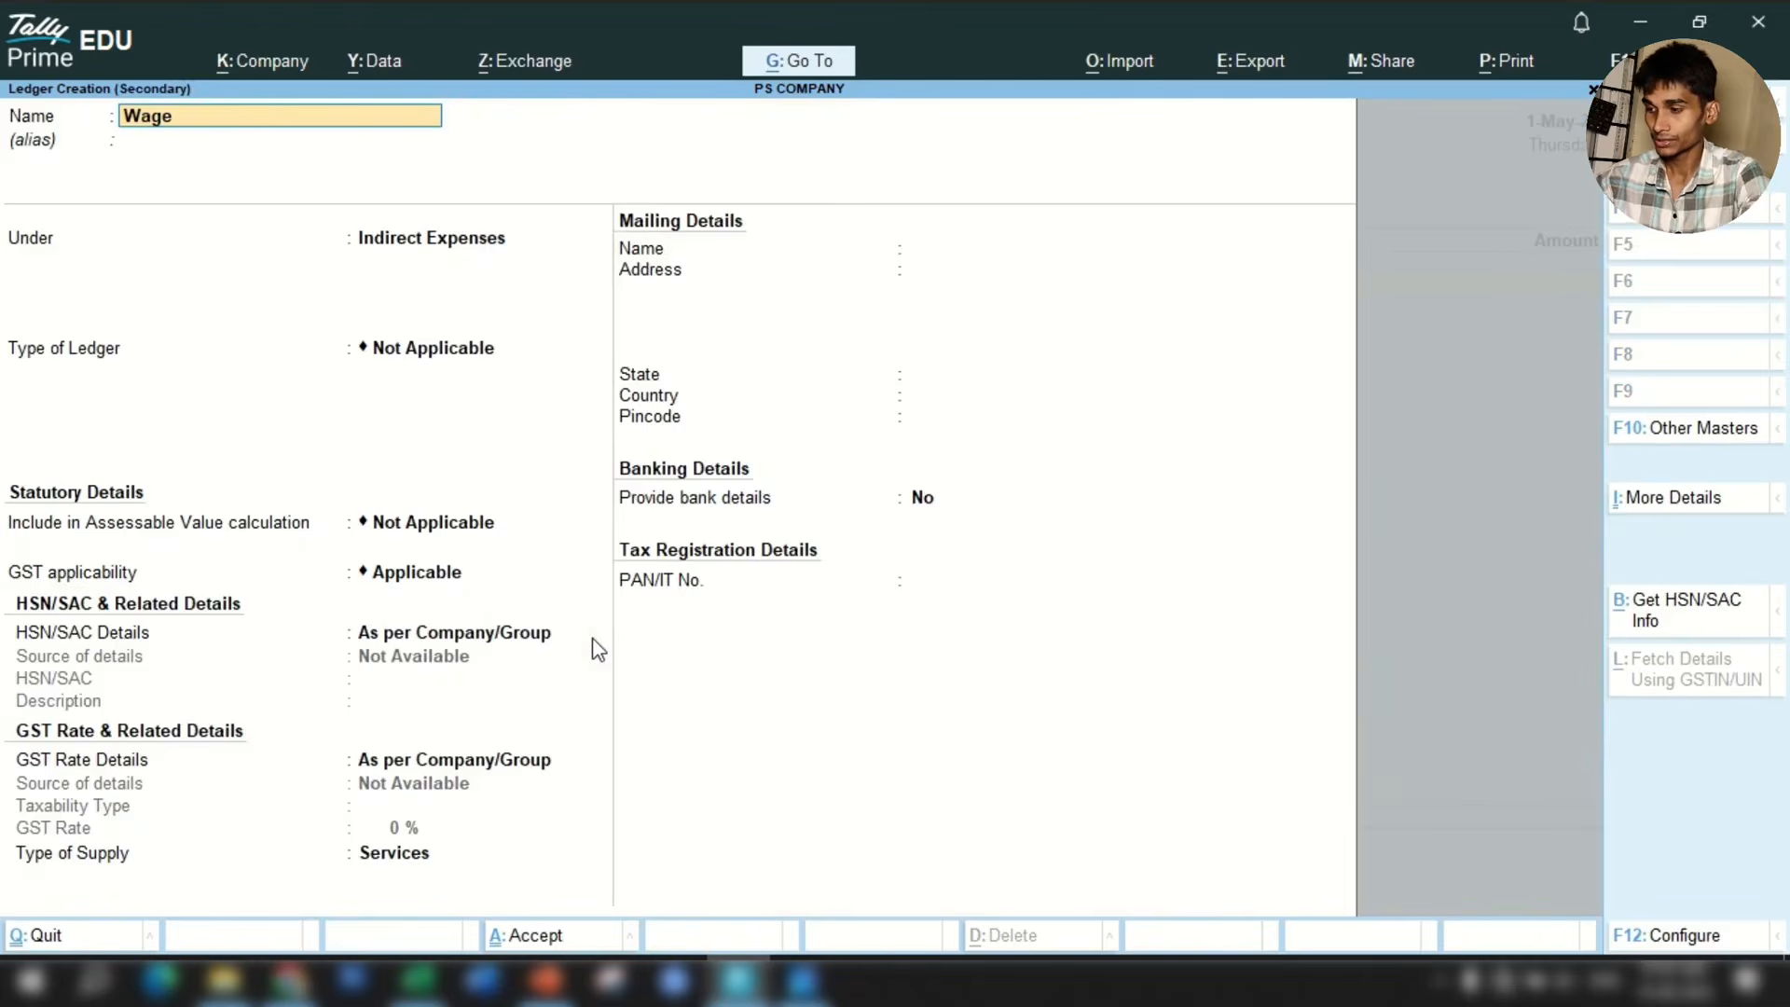
pyautogui.press('Return')
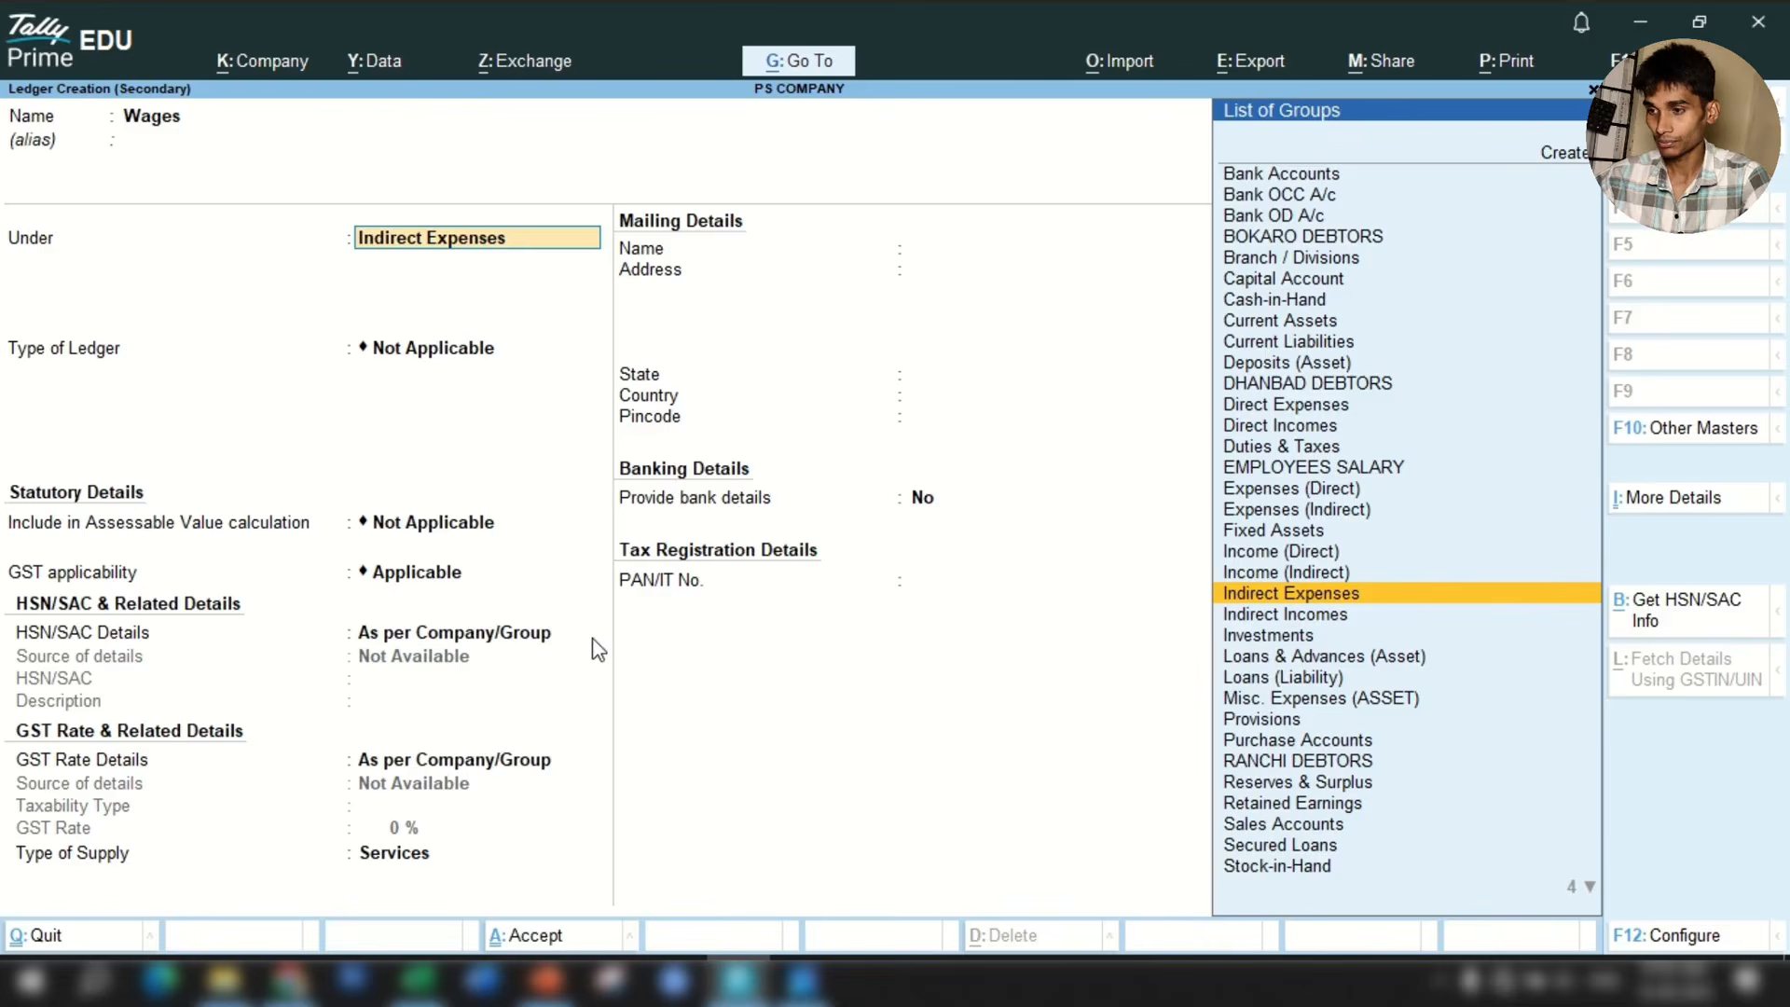
pyautogui.write('Dire')
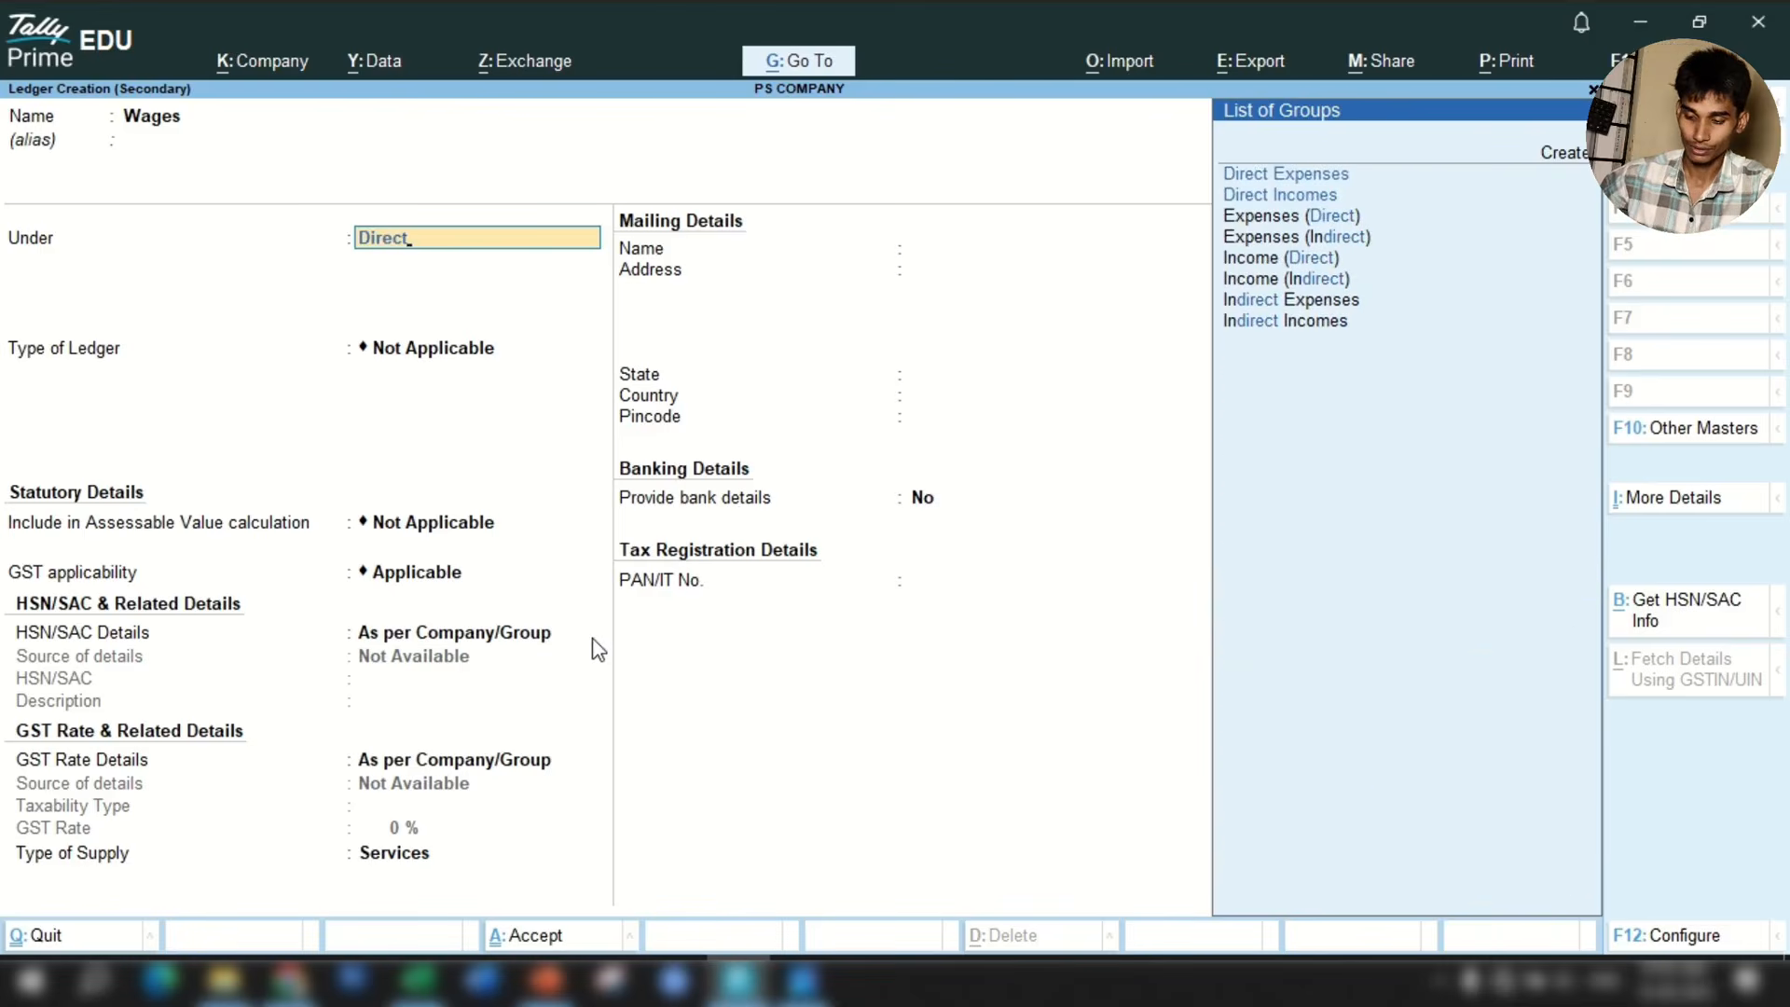
pyautogui.write('ct')
pyautogui.press('Down')
pyautogui.press('Down')
pyautogui.press('Down')
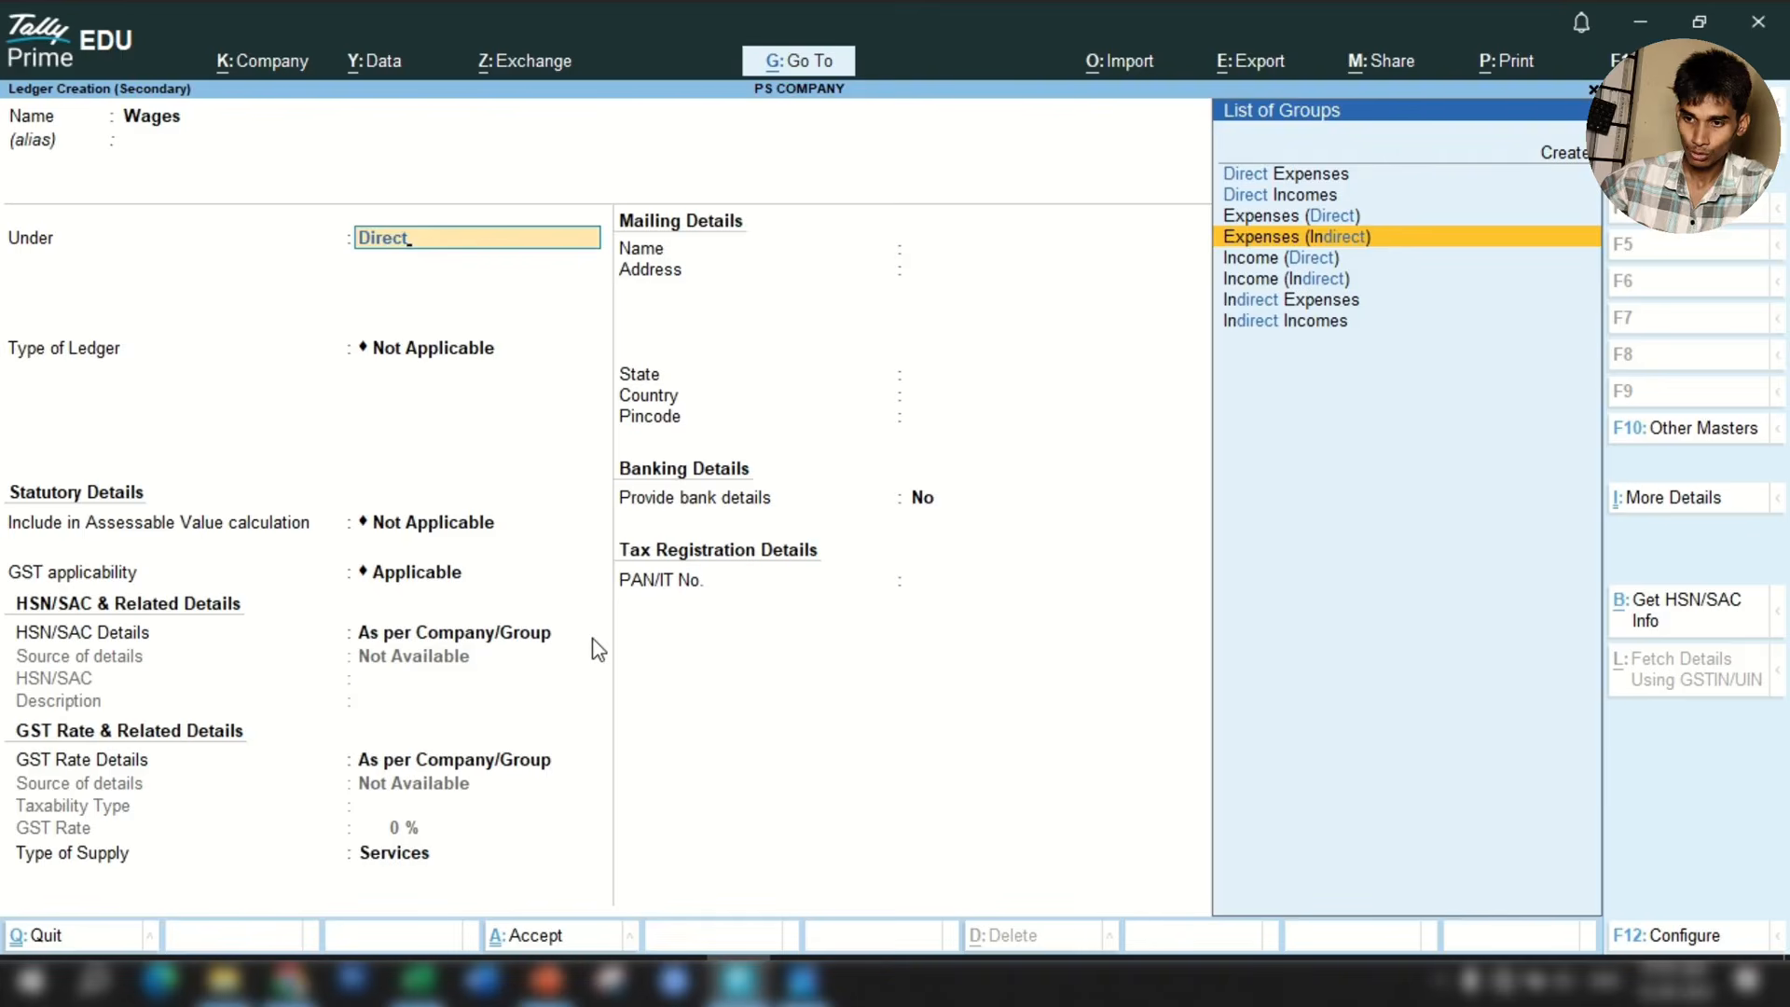
pyautogui.press('Down')
pyautogui.press('Down')
pyautogui.press('Up')
pyautogui.press('Up')
pyautogui.press('Up')
pyautogui.press('Up')
pyautogui.press('Up')
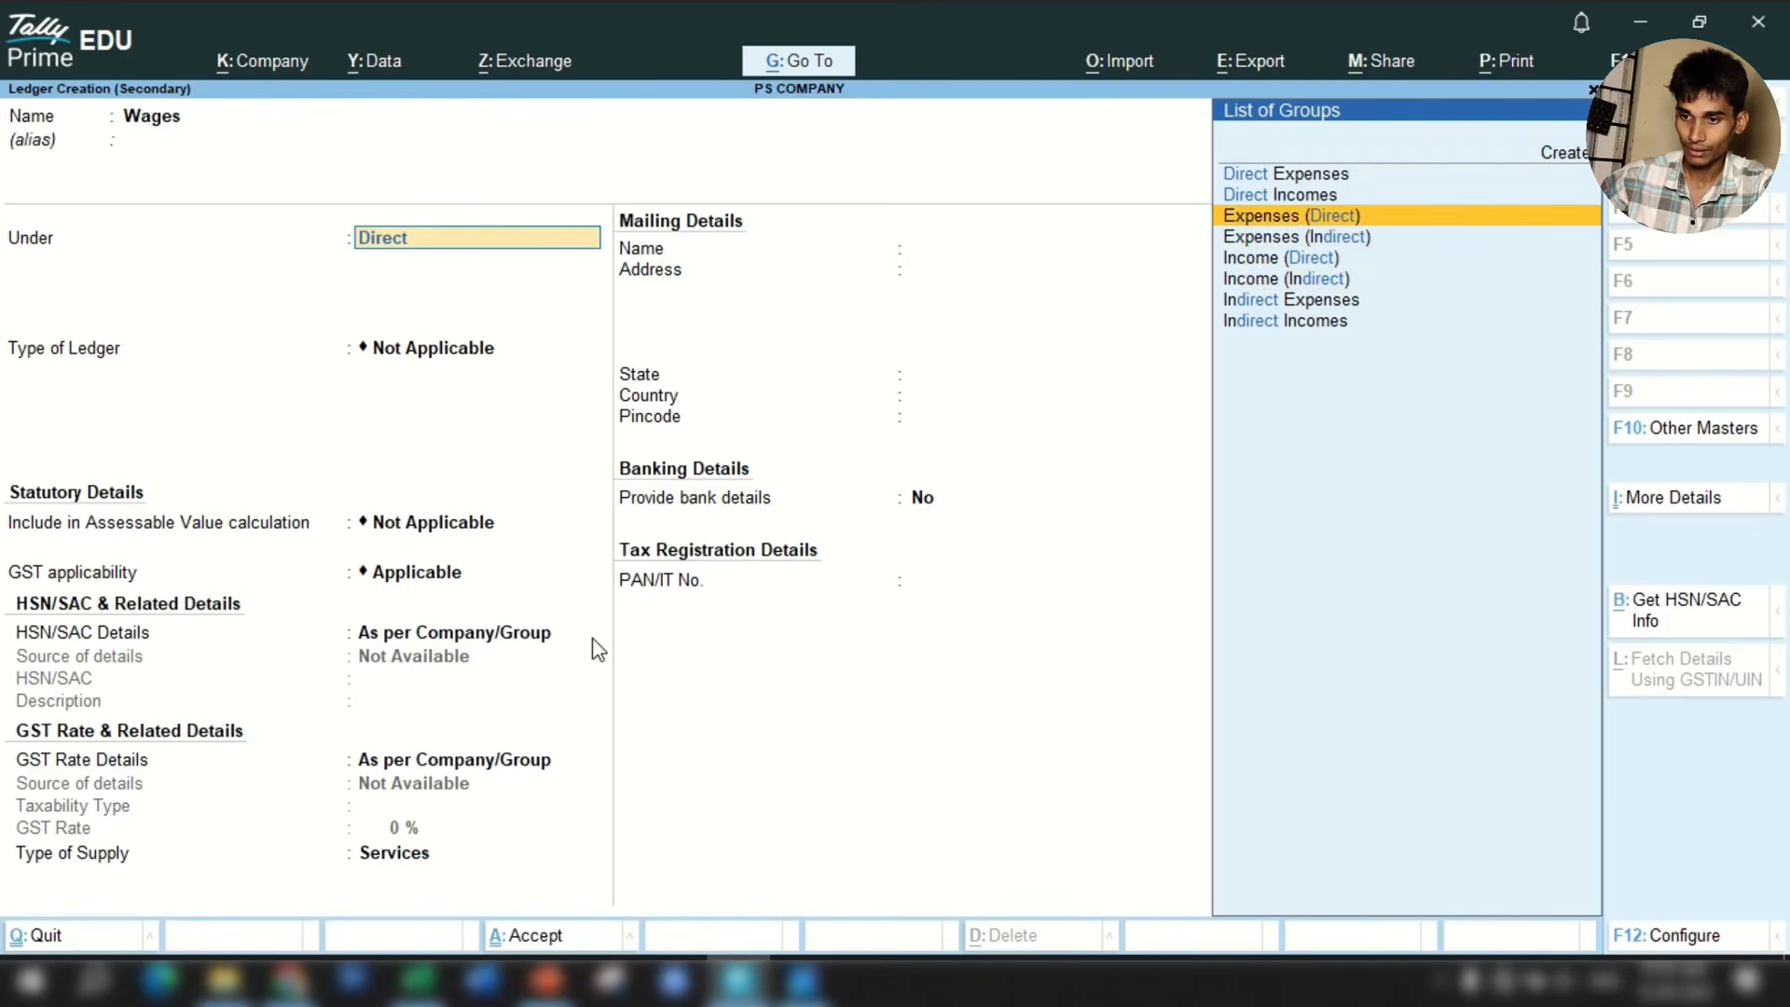
pyautogui.press('Return')
pyautogui.press('Return')
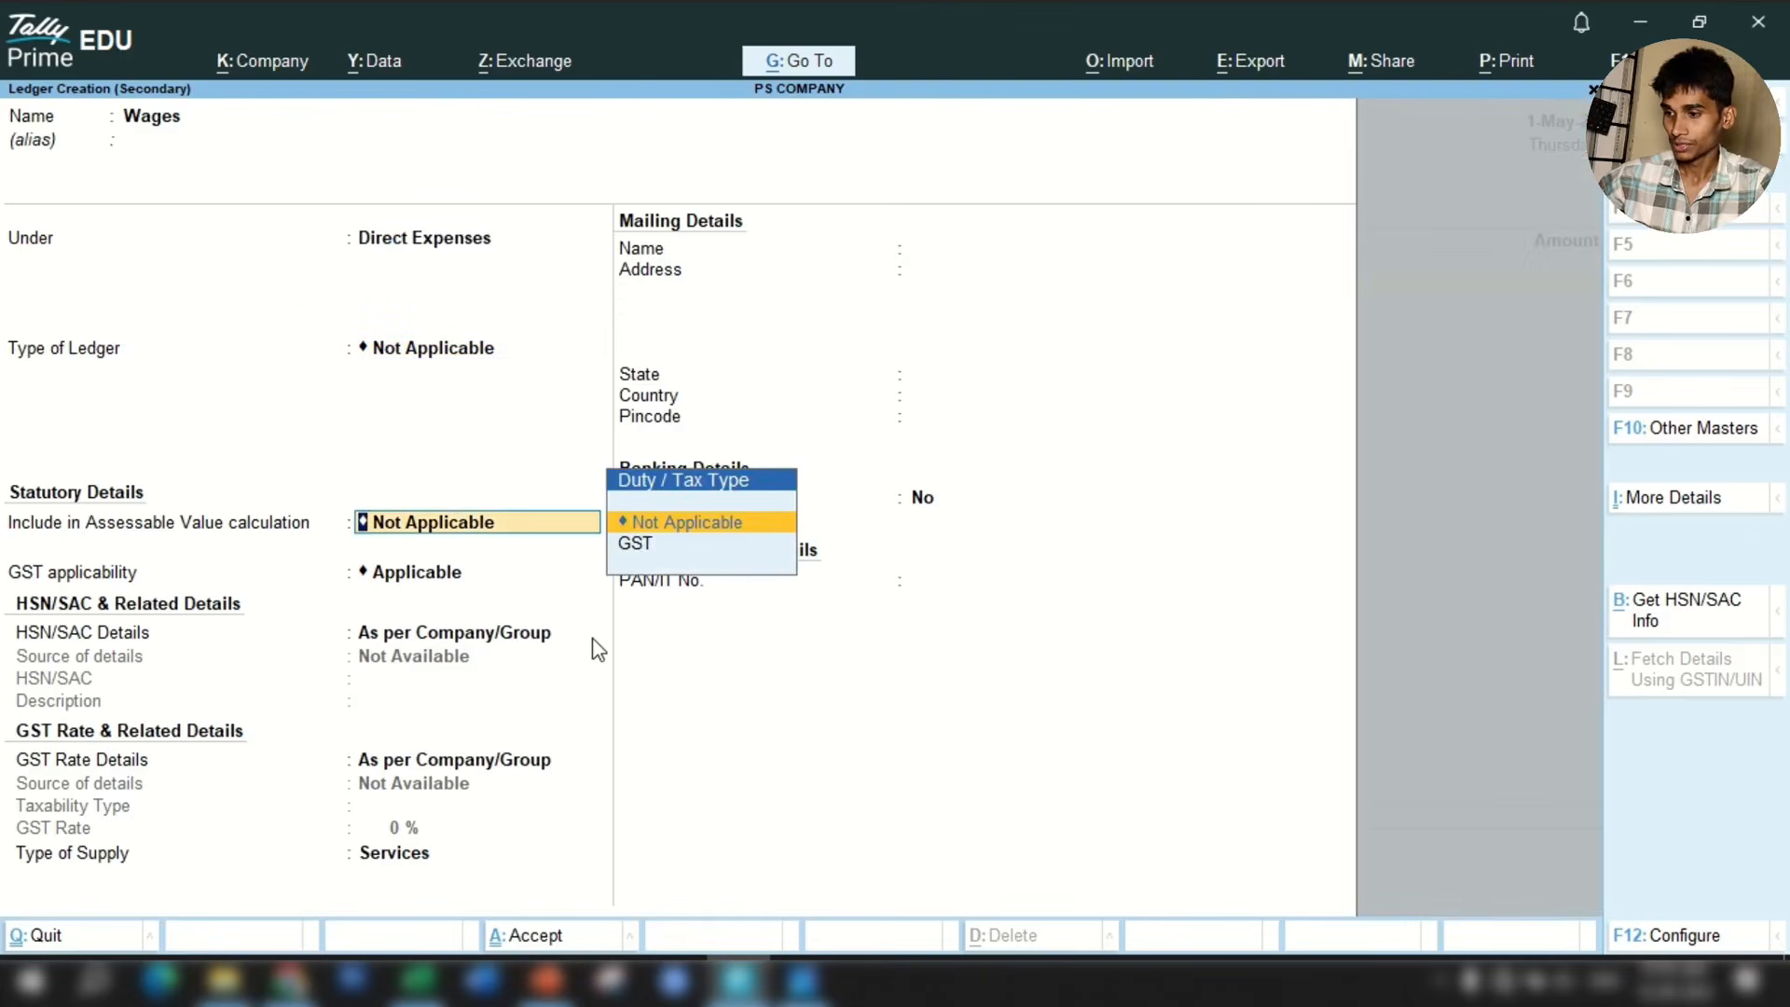
# Set GST applicability to Not Applicable for the Wages ledger and save the ledger.
pyautogui.press('Return')
pyautogui.write('No')
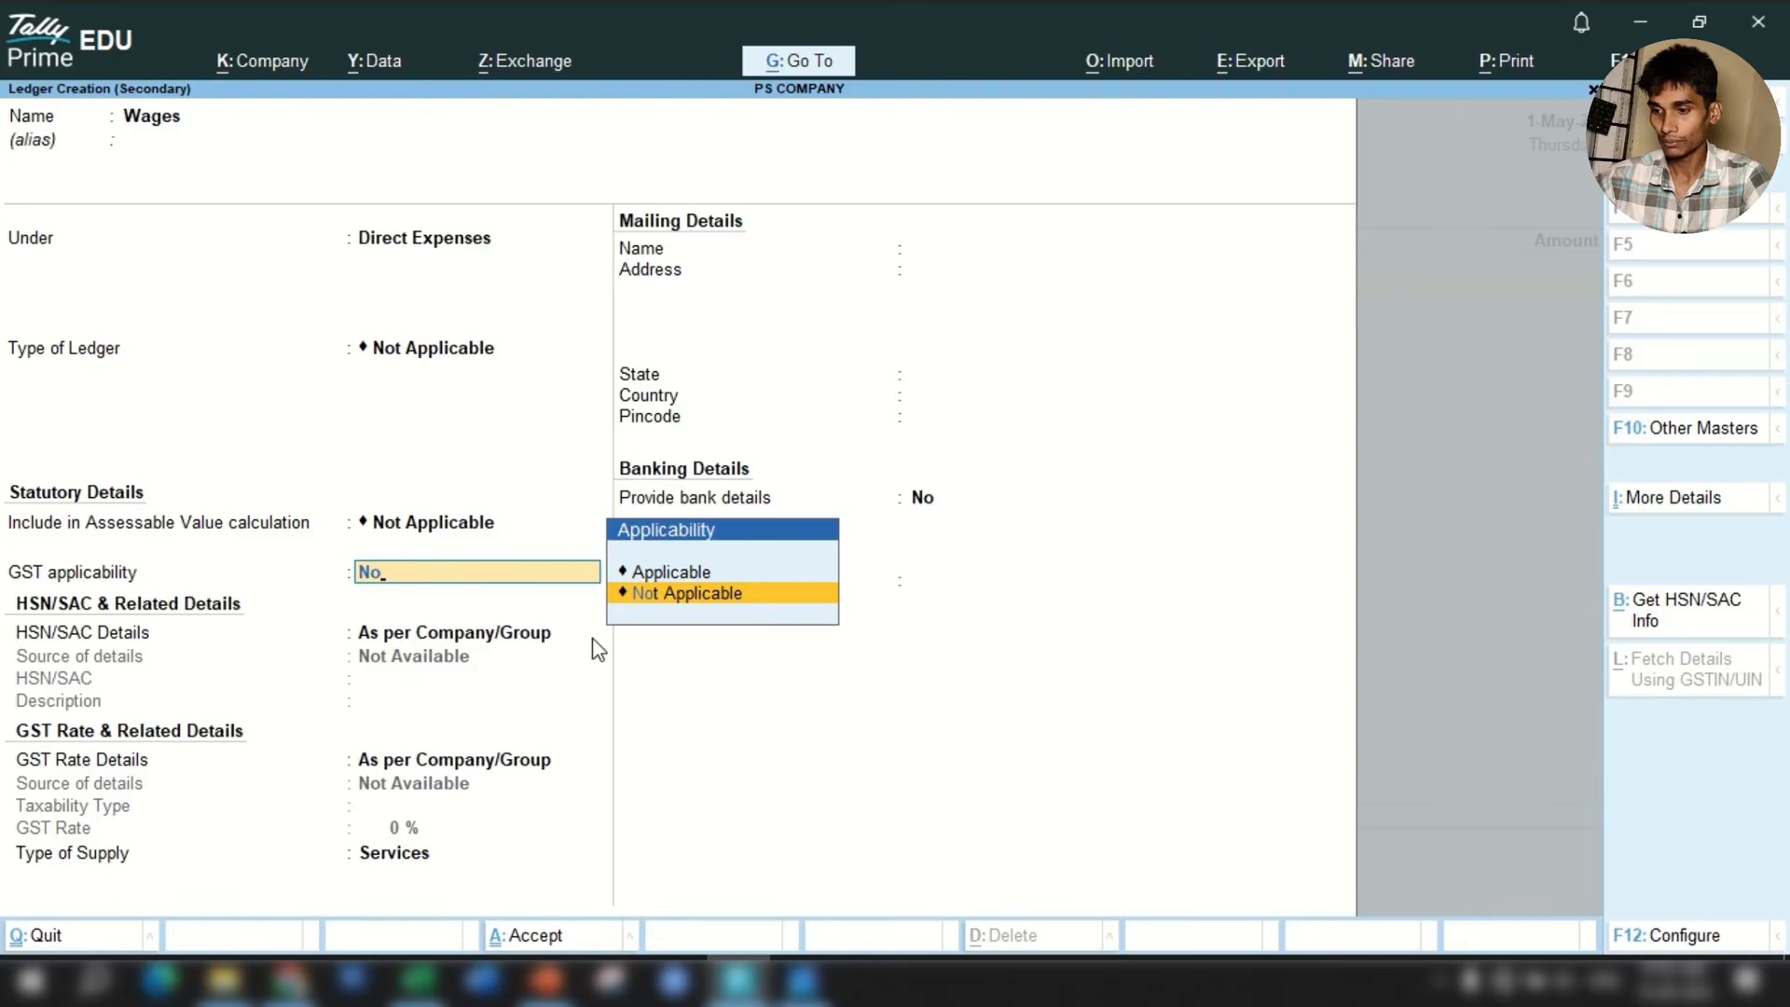
pyautogui.press('Return')
pyautogui.press('Return')
pyautogui.press('Return')
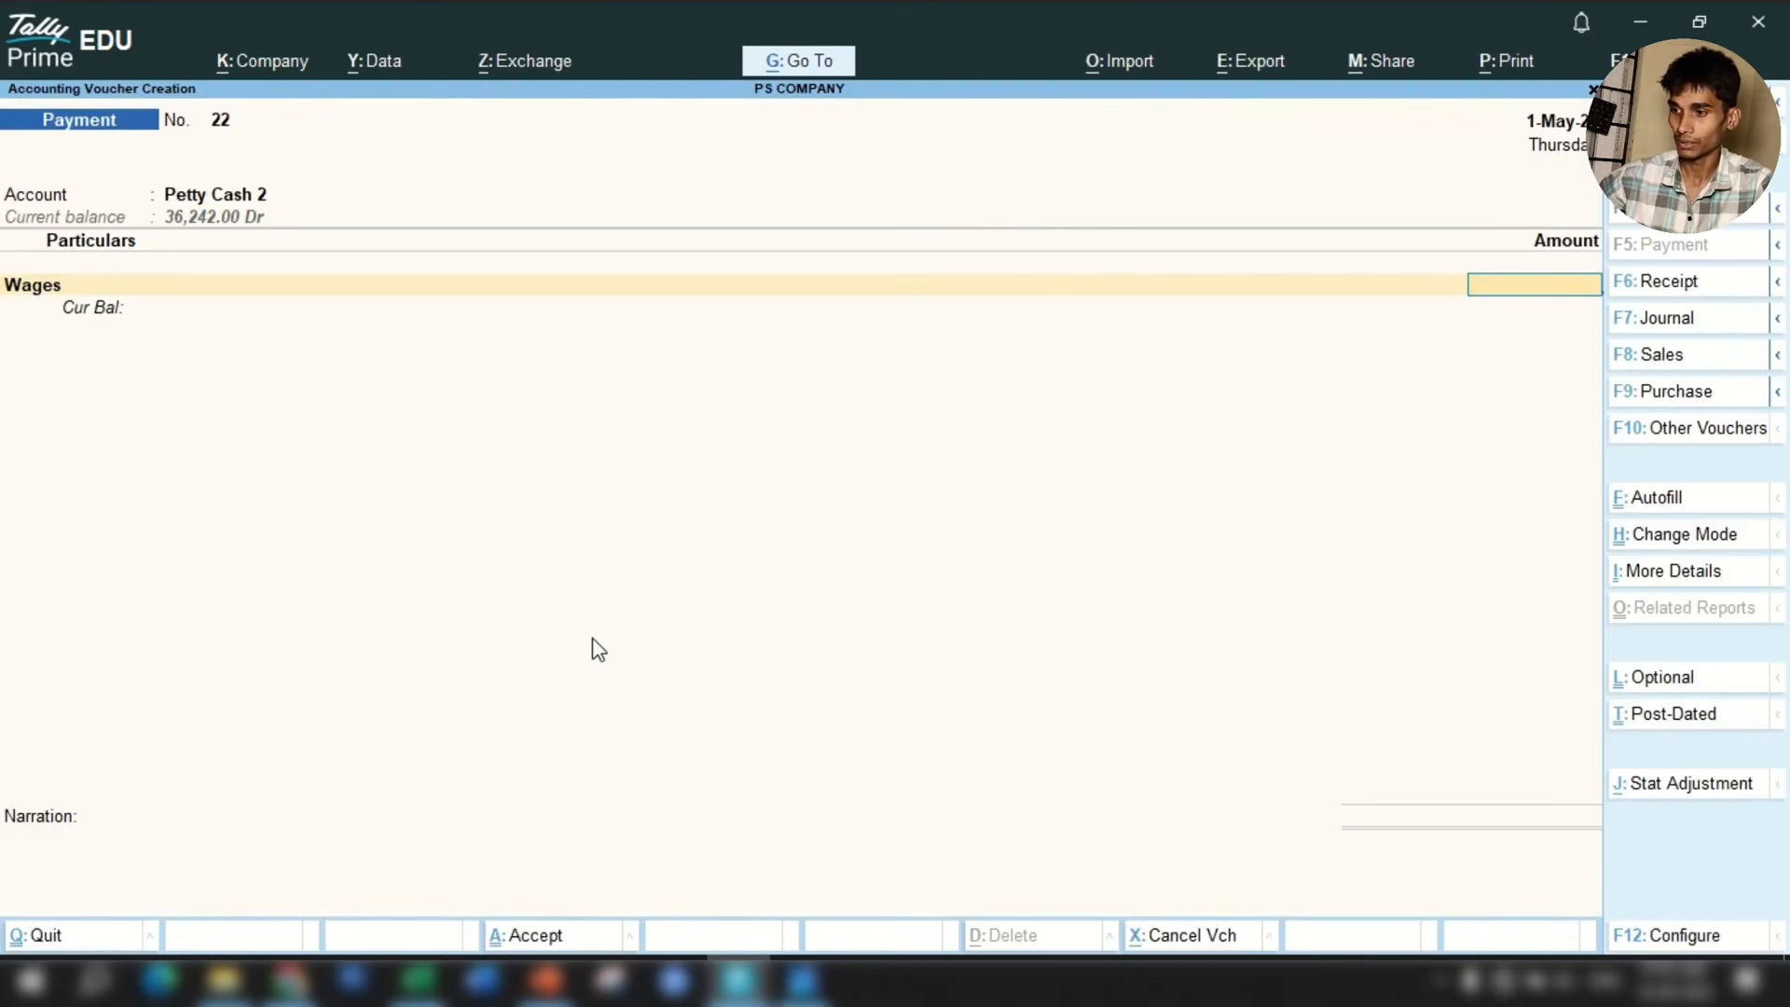
# Enter 10000 as the Wages amount, add a "wages paid to" narration with the worker's name, and save the payment voucher.
pyautogui.write('1')
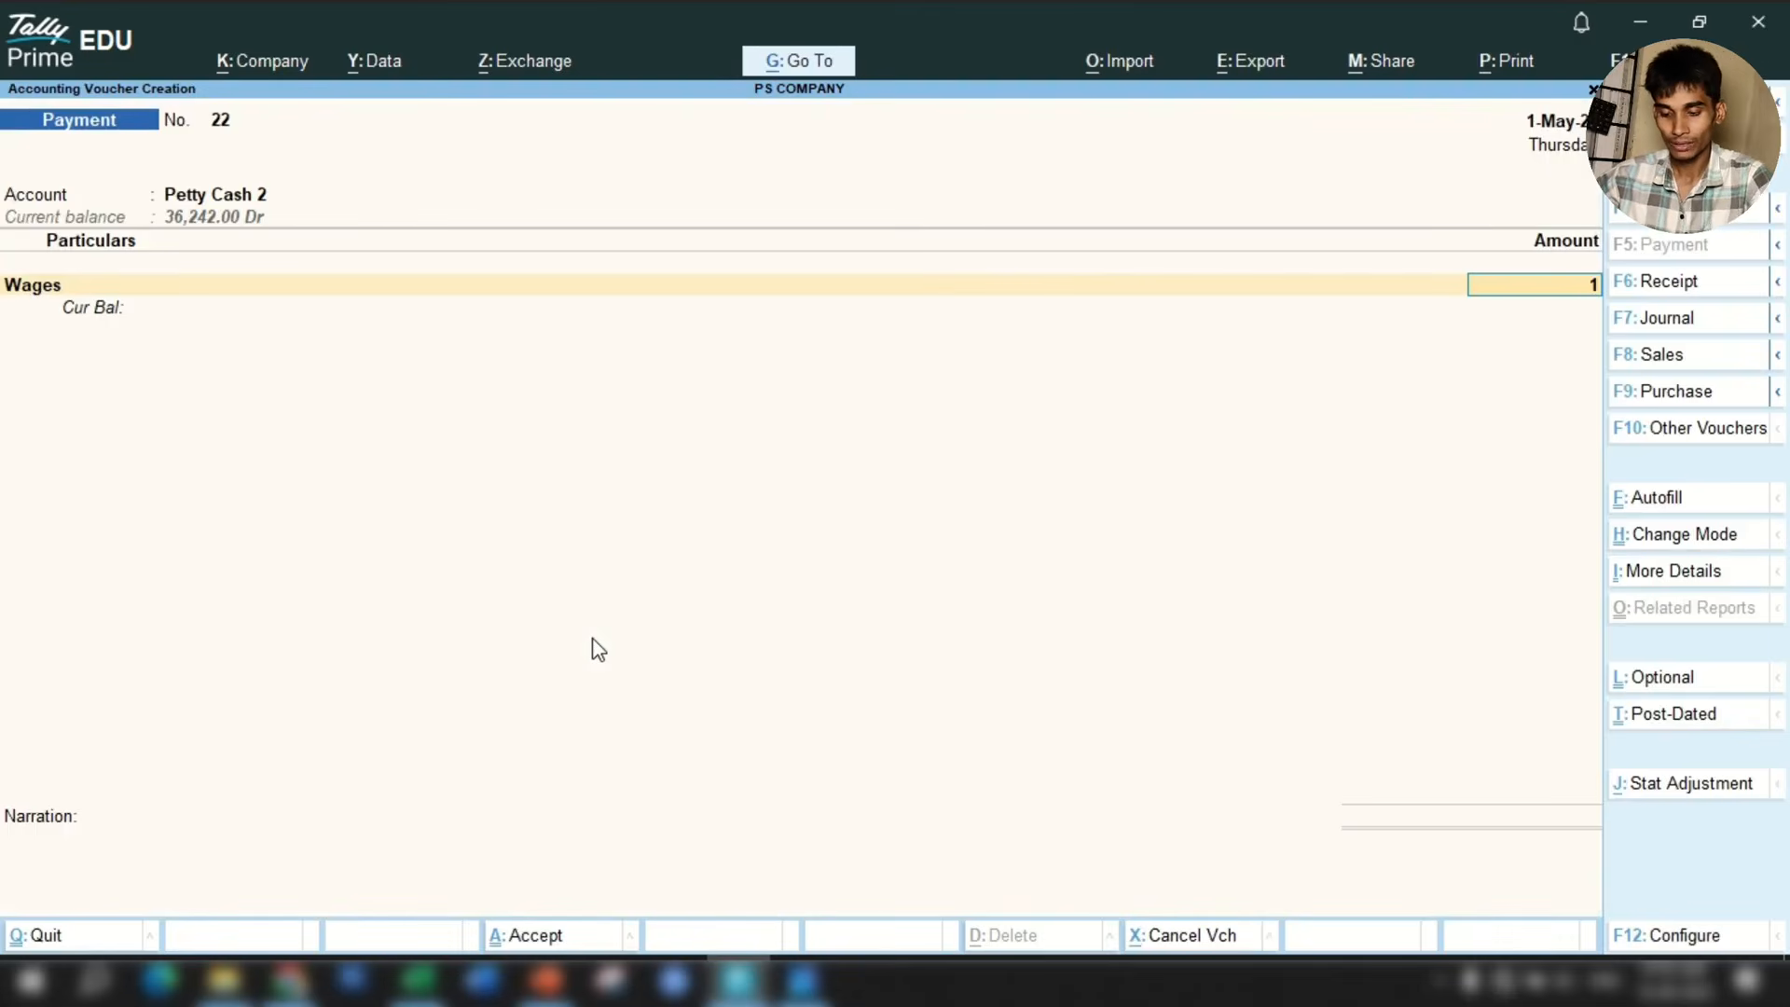
pyautogui.write('0000')
pyautogui.press('Return')
pyautogui.press('Return')
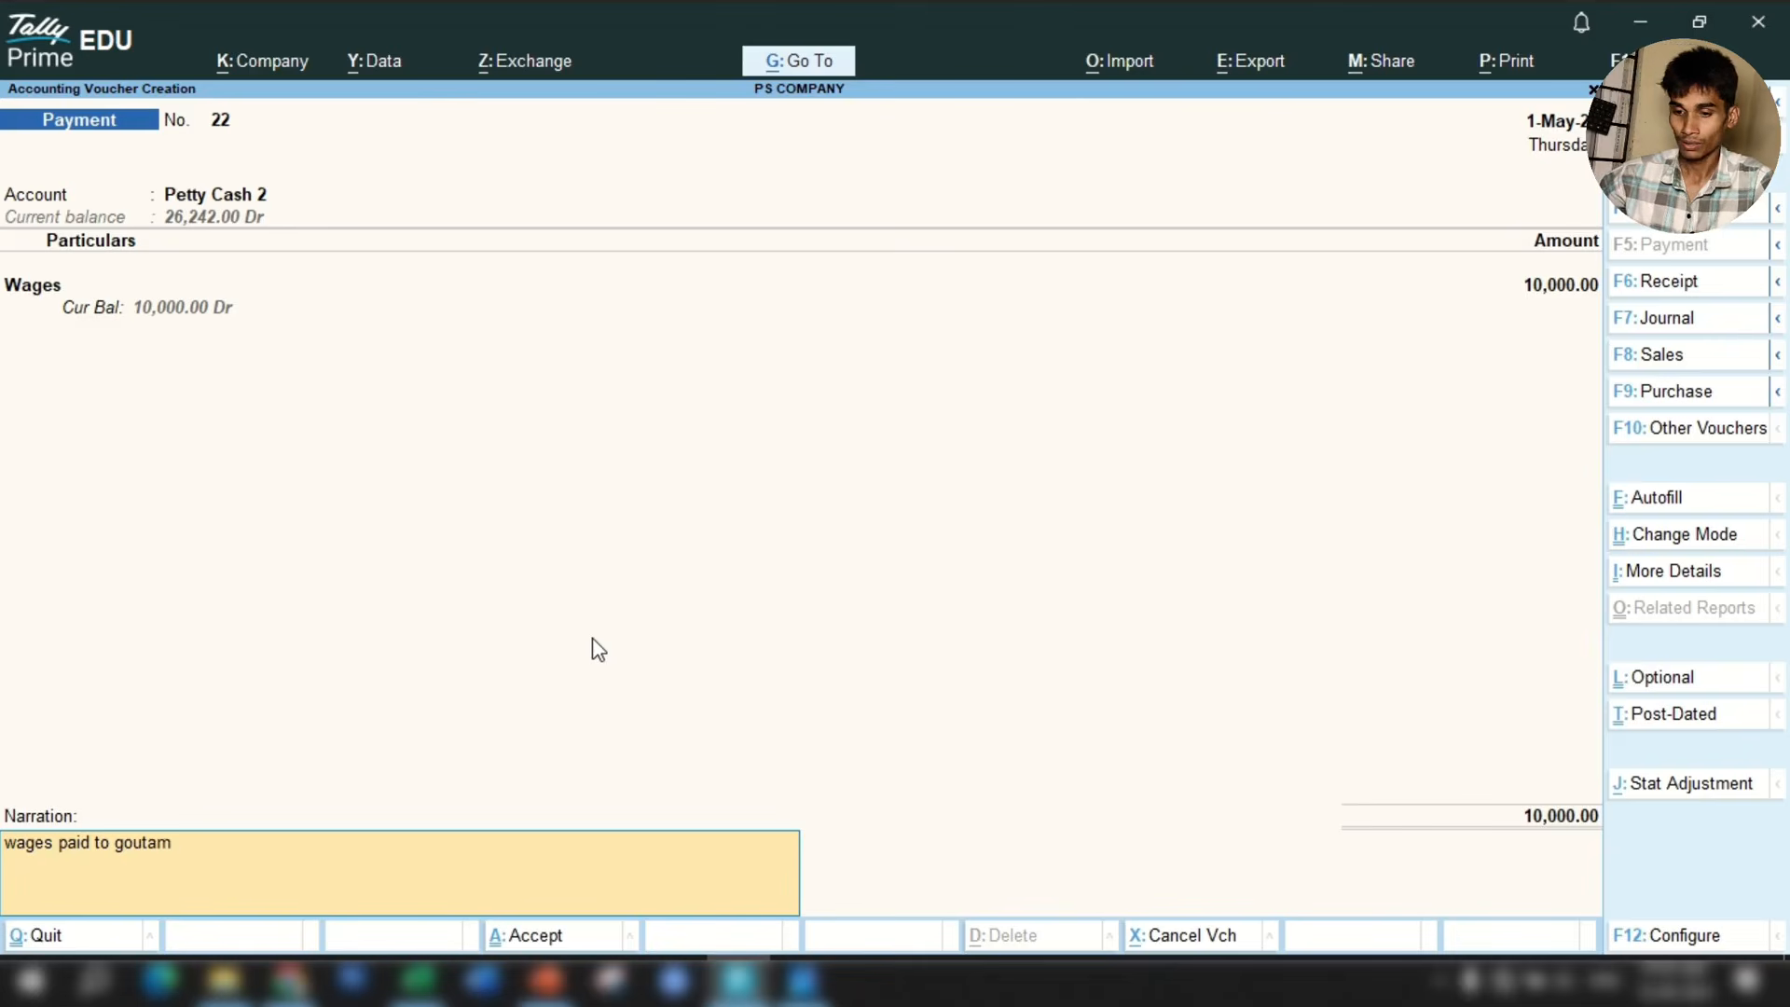
pyautogui.press('Return')
pyautogui.press('Return')
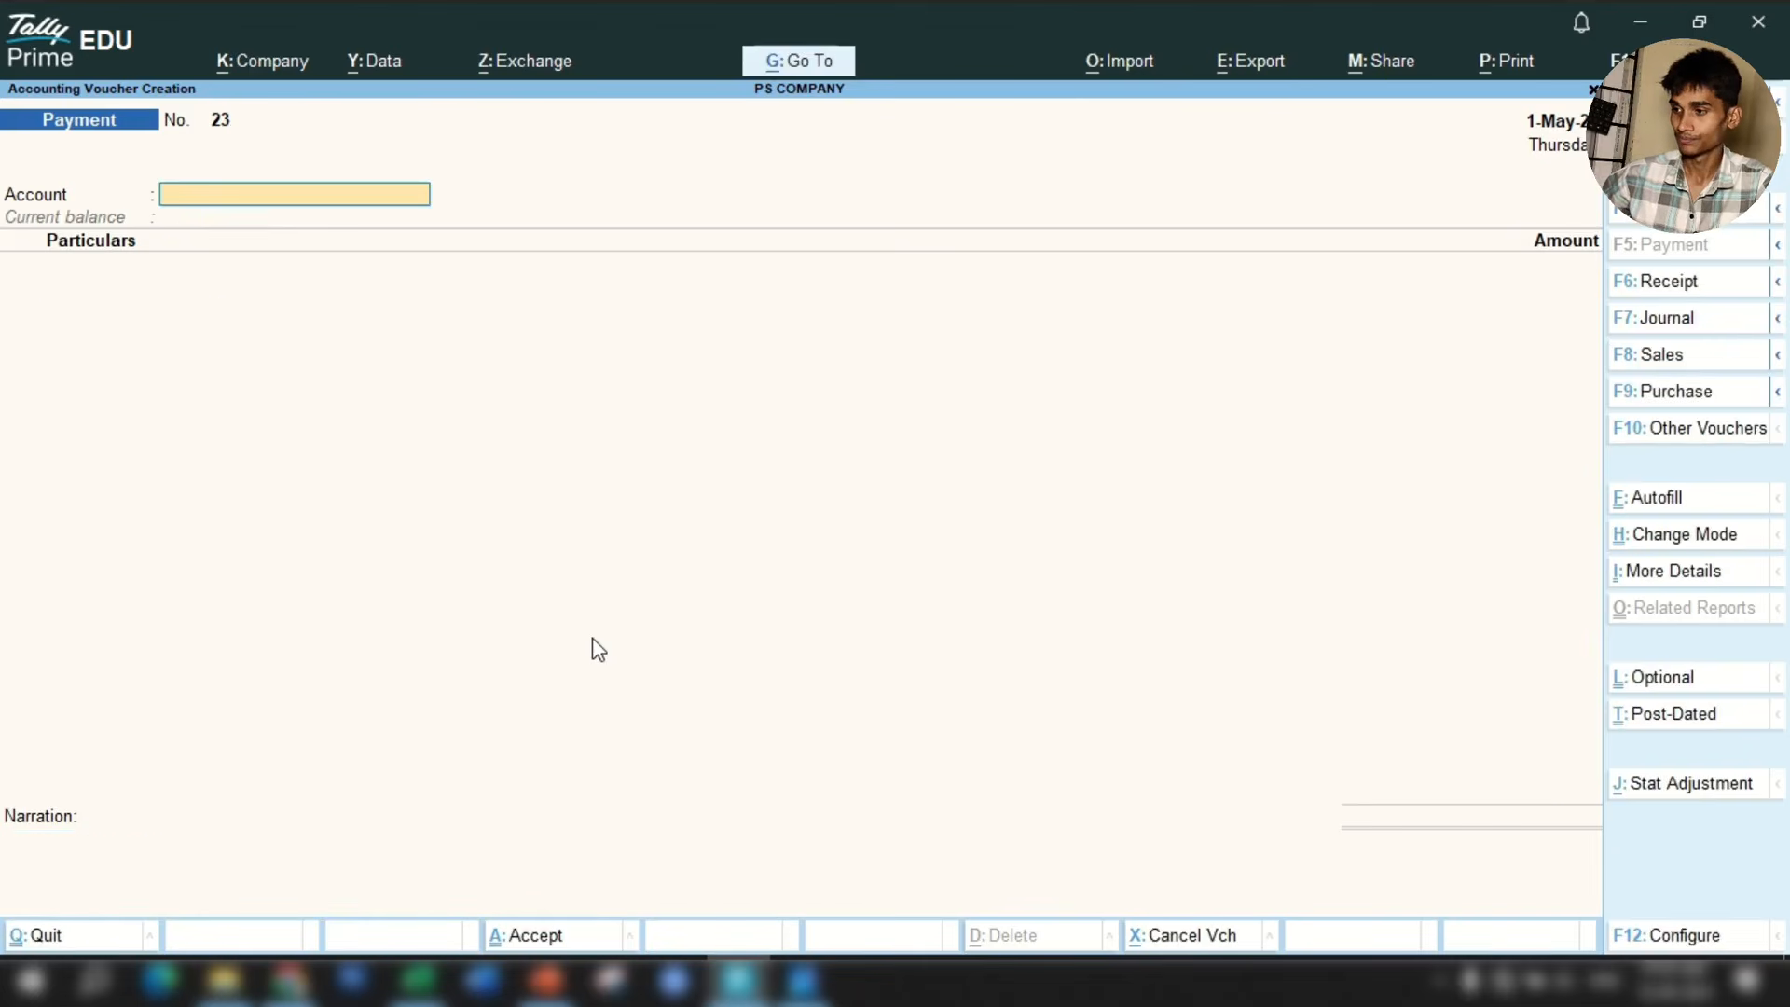
# Check the second 01-05-2025 wage payment row in Excel and set Petty Cash 2 as the account of the next TallyPrime payment voucher.
pyautogui.click(418, 979)
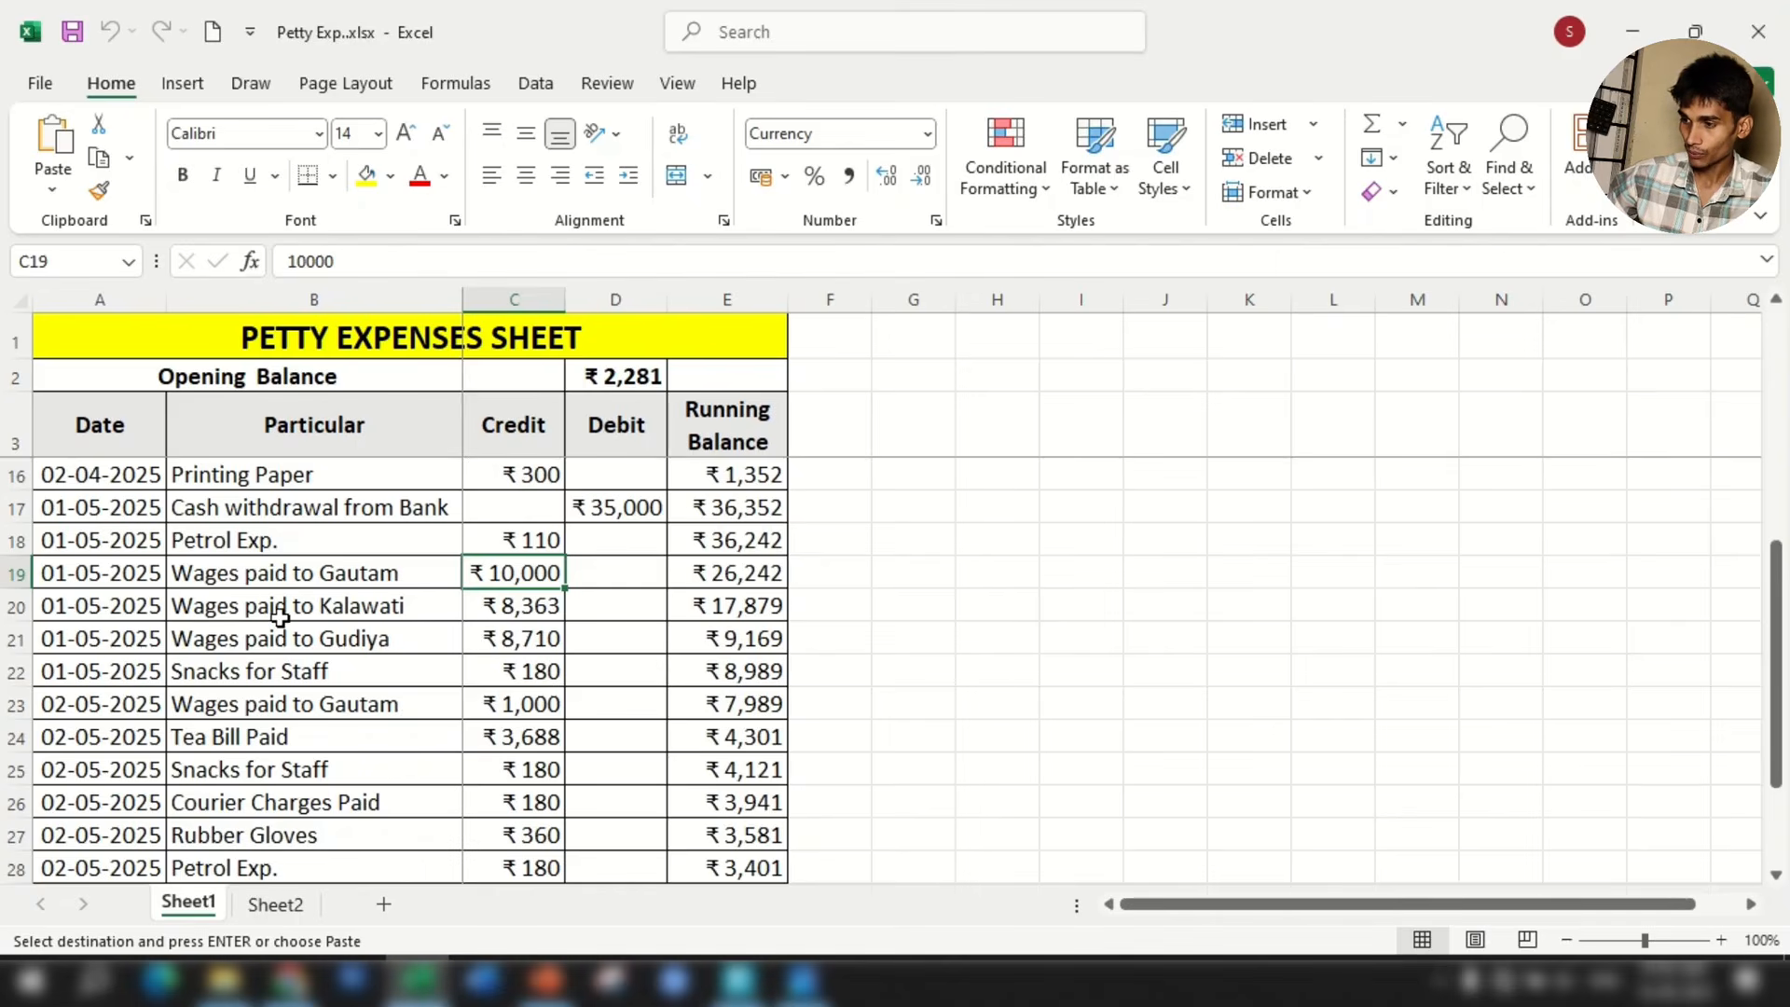
pyautogui.click(410, 607)
pyautogui.click(524, 605)
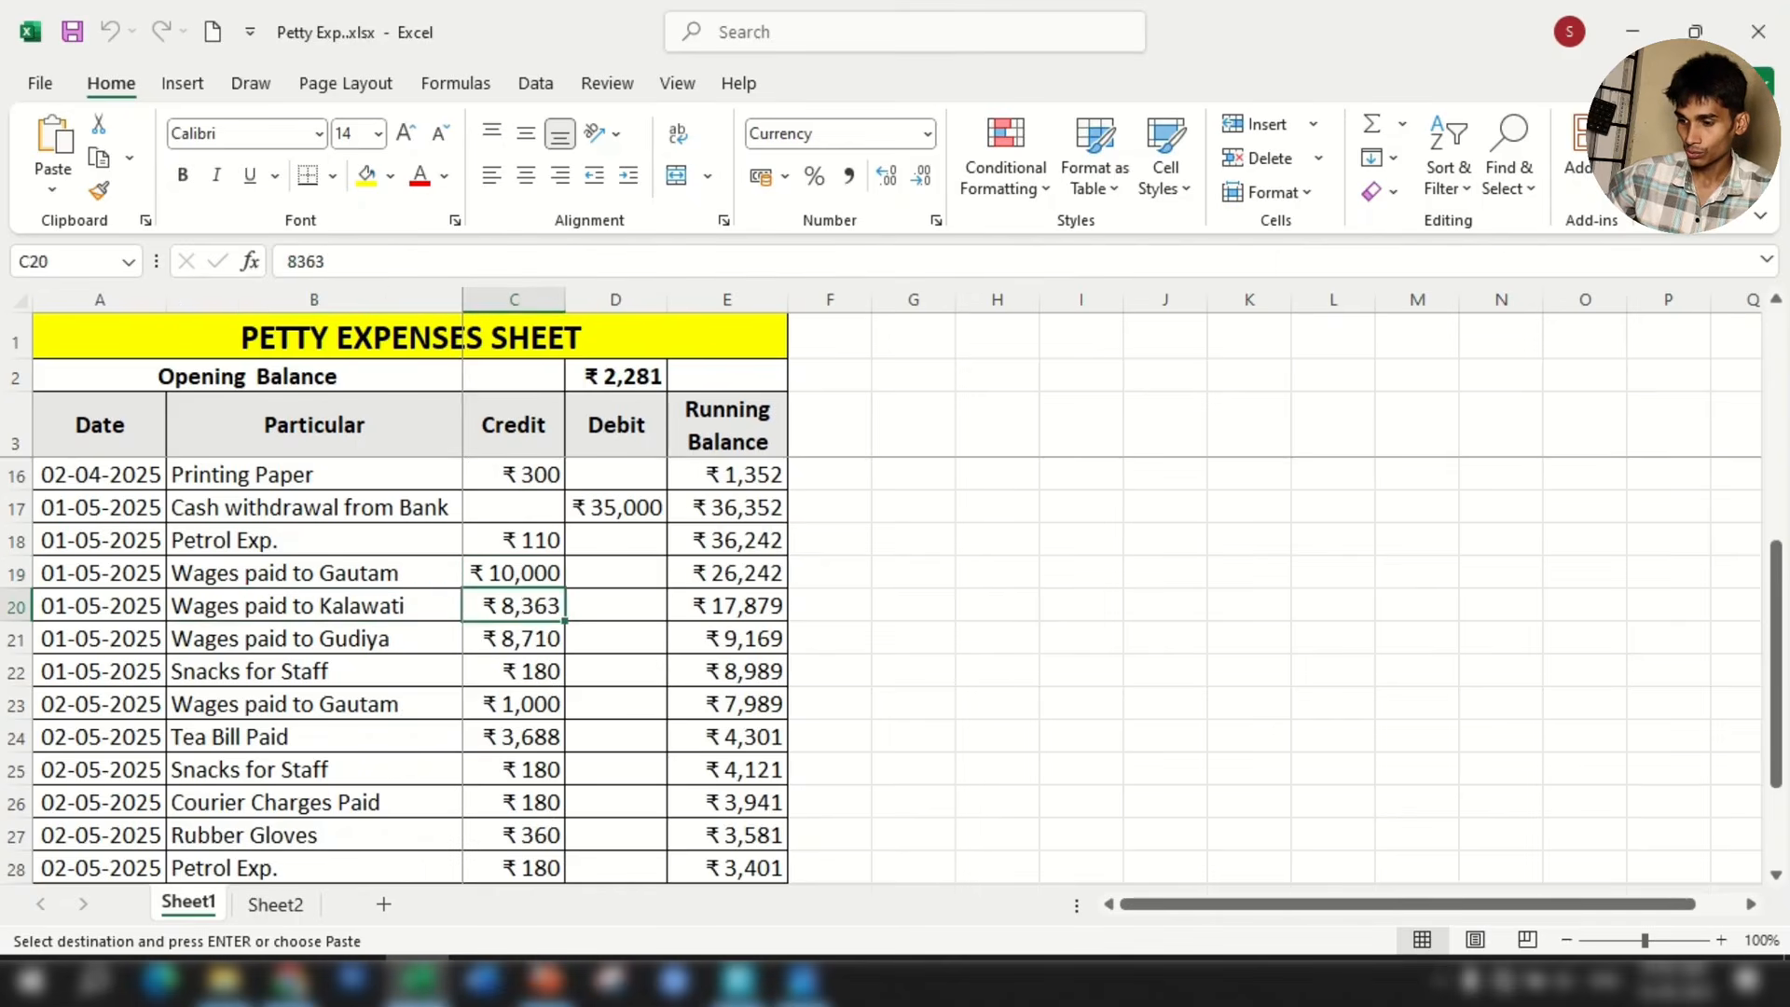
pyautogui.click(736, 979)
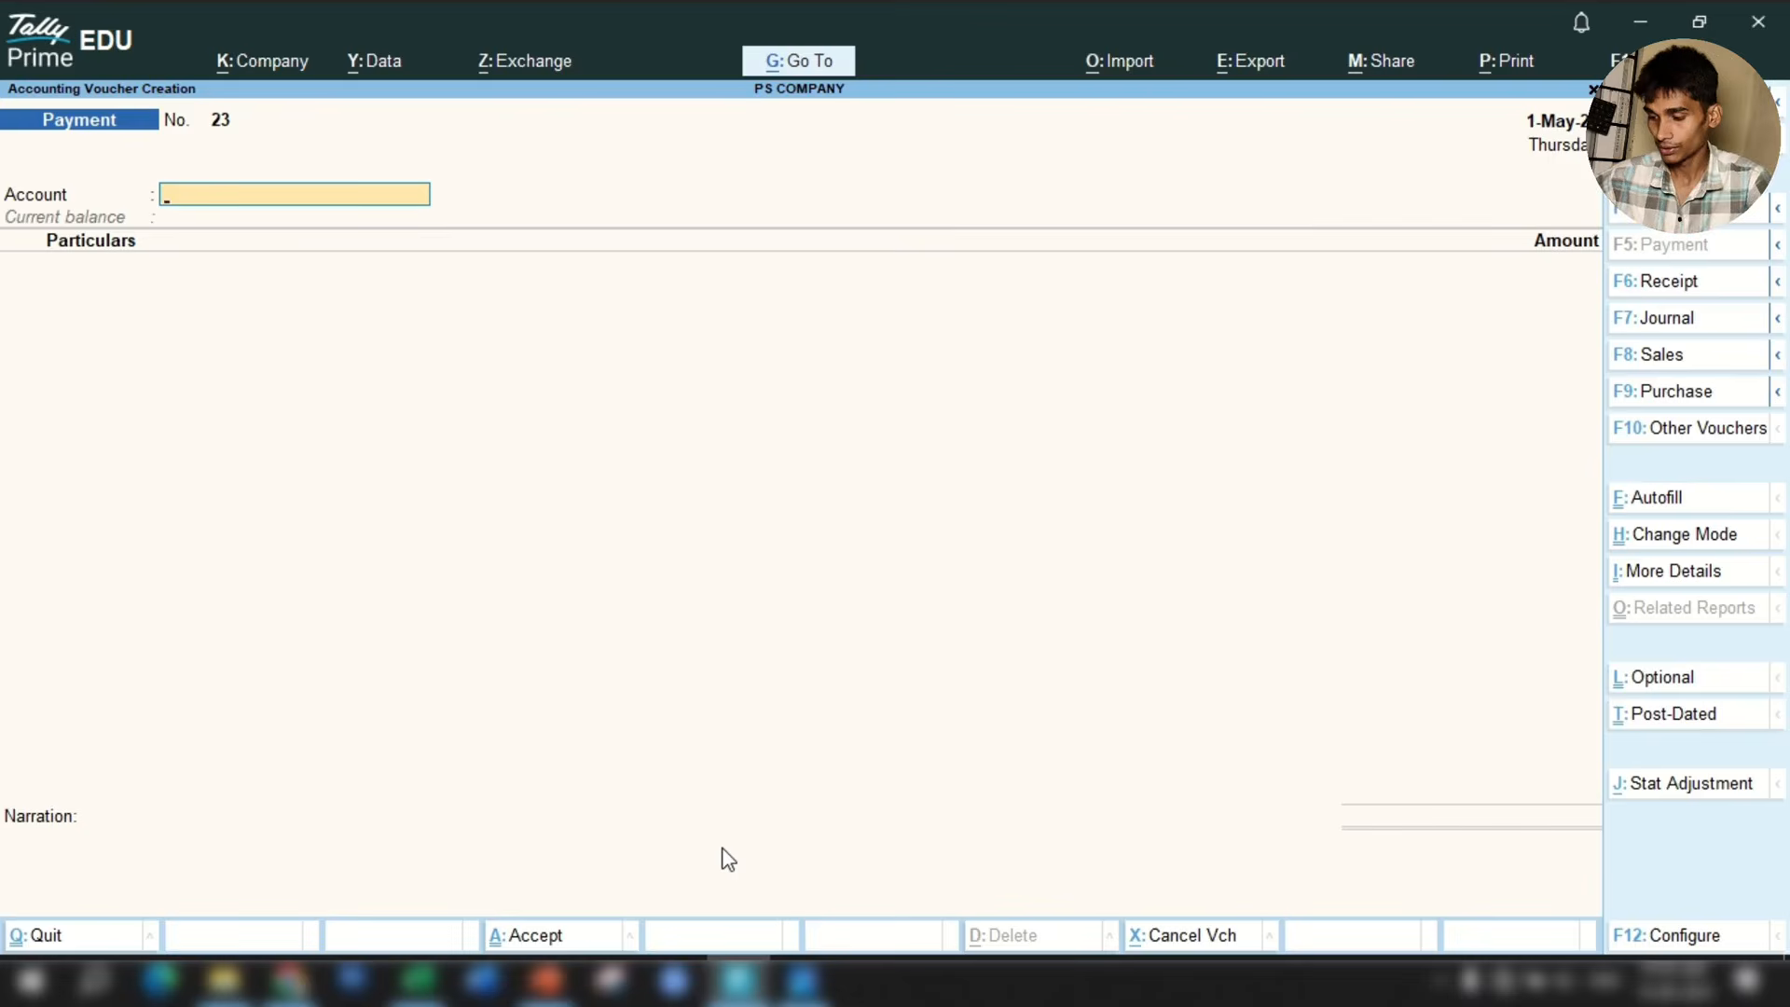
pyautogui.write('Cas')
pyautogui.press('Down')
pyautogui.press('Down')
pyautogui.press('Down')
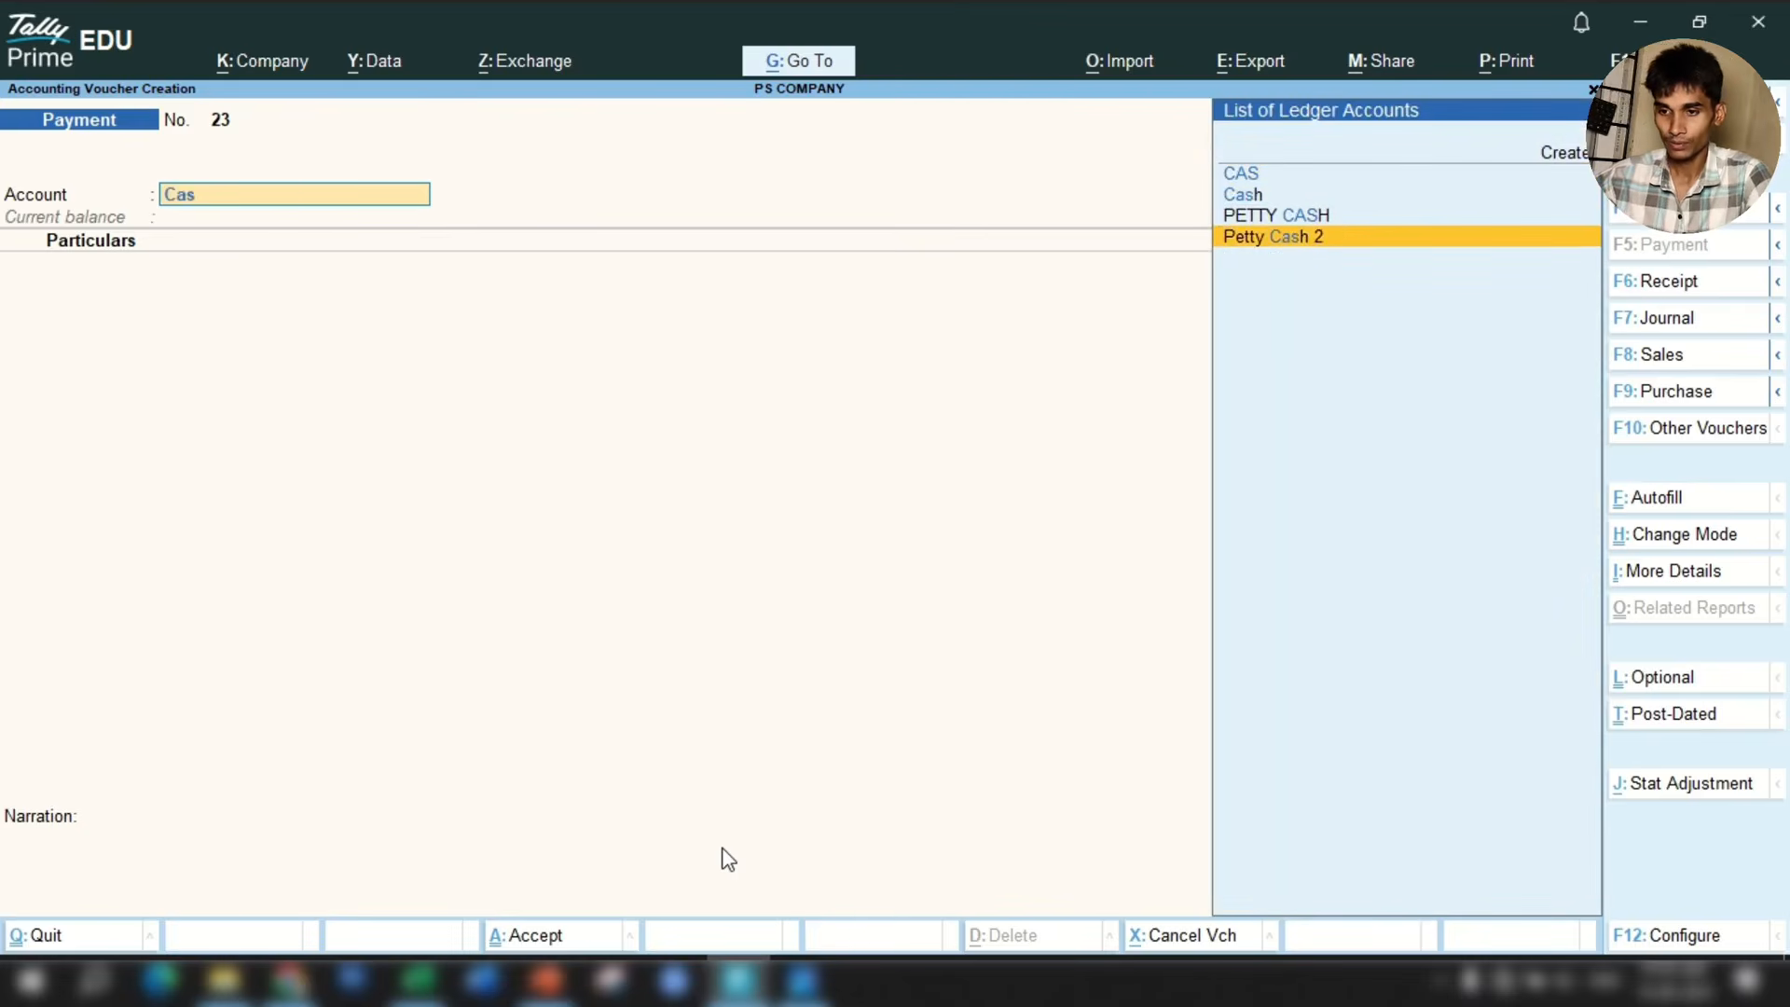
pyautogui.press('Return')
# Select the Wages ledger, recheck the wage amount in Excel, and enter 8363 in the TallyPrime payment voucher.
pyautogui.write('wa')
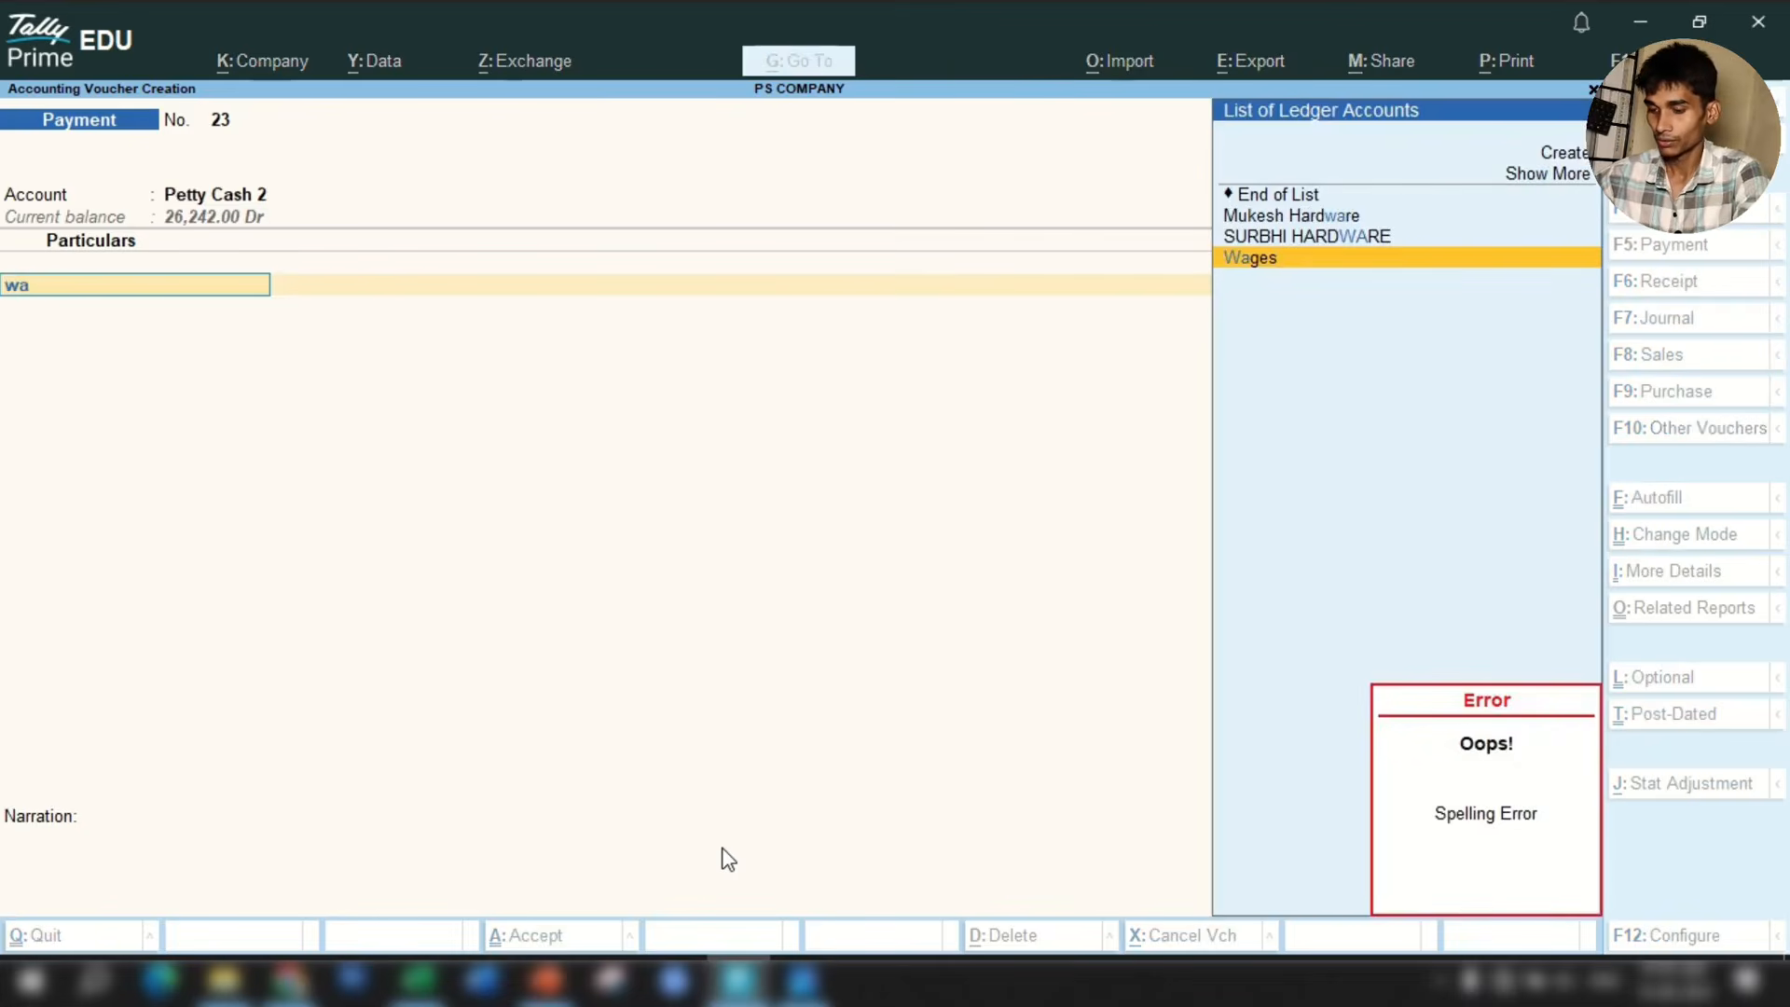
pyautogui.press('Return')
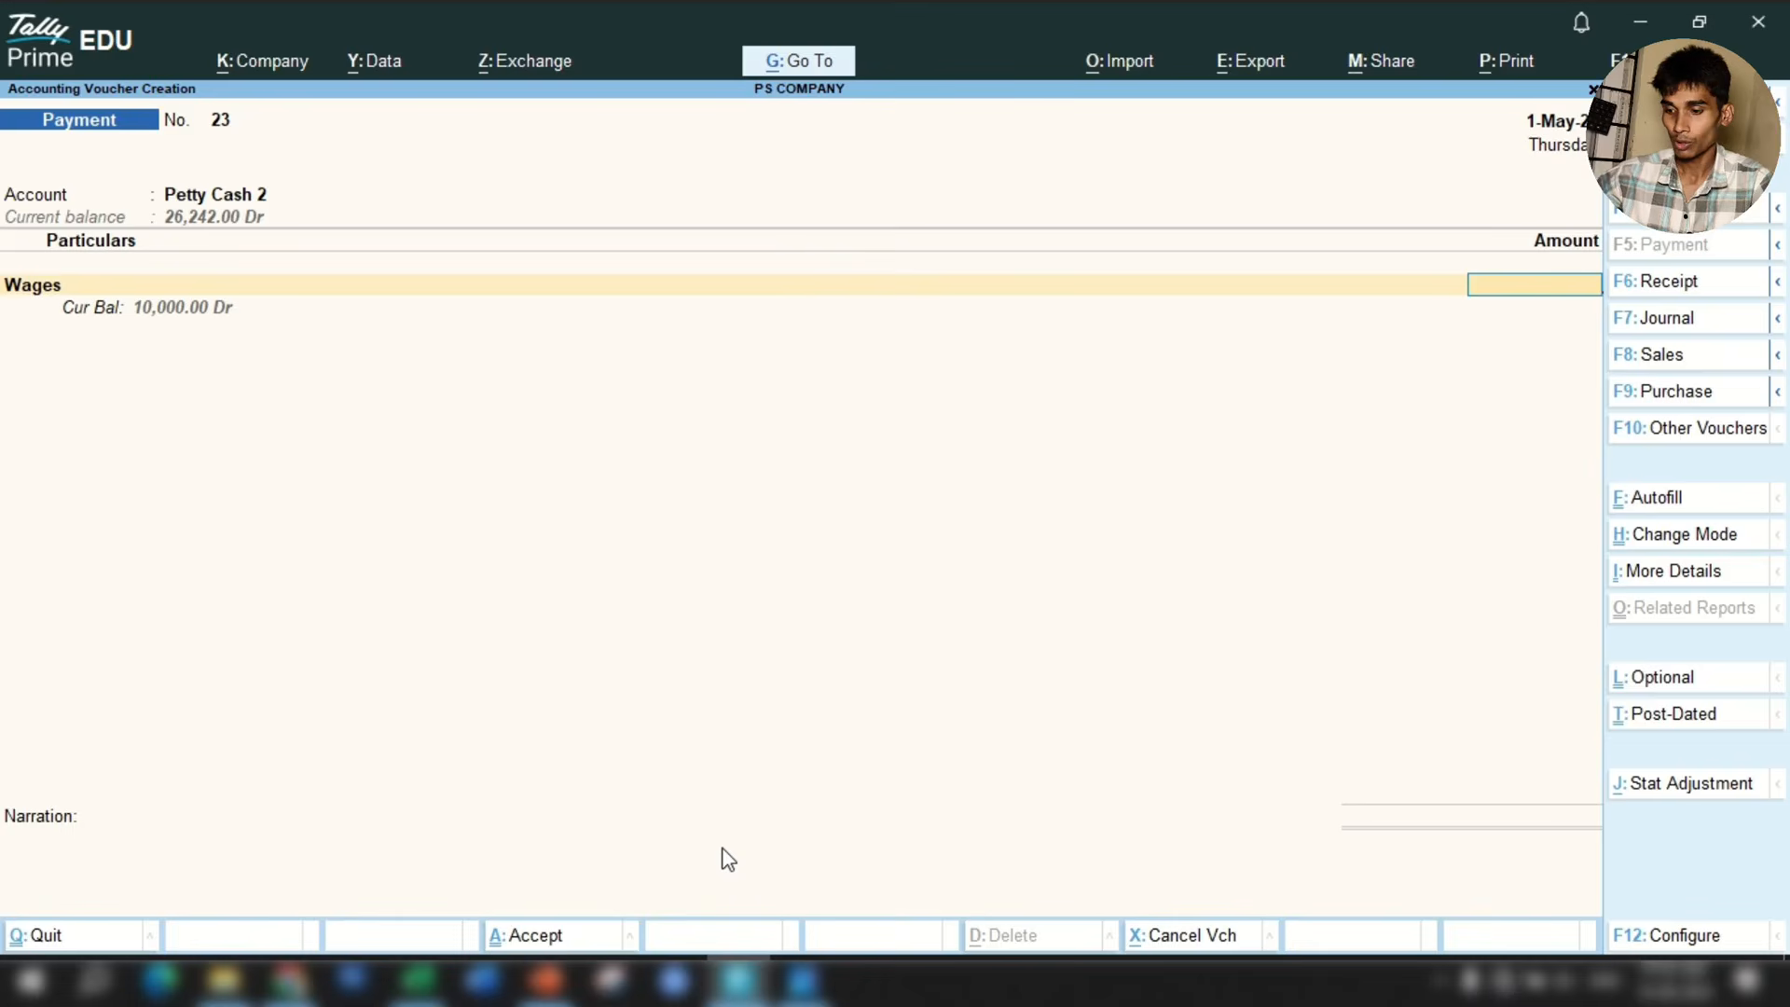
pyautogui.click(418, 977)
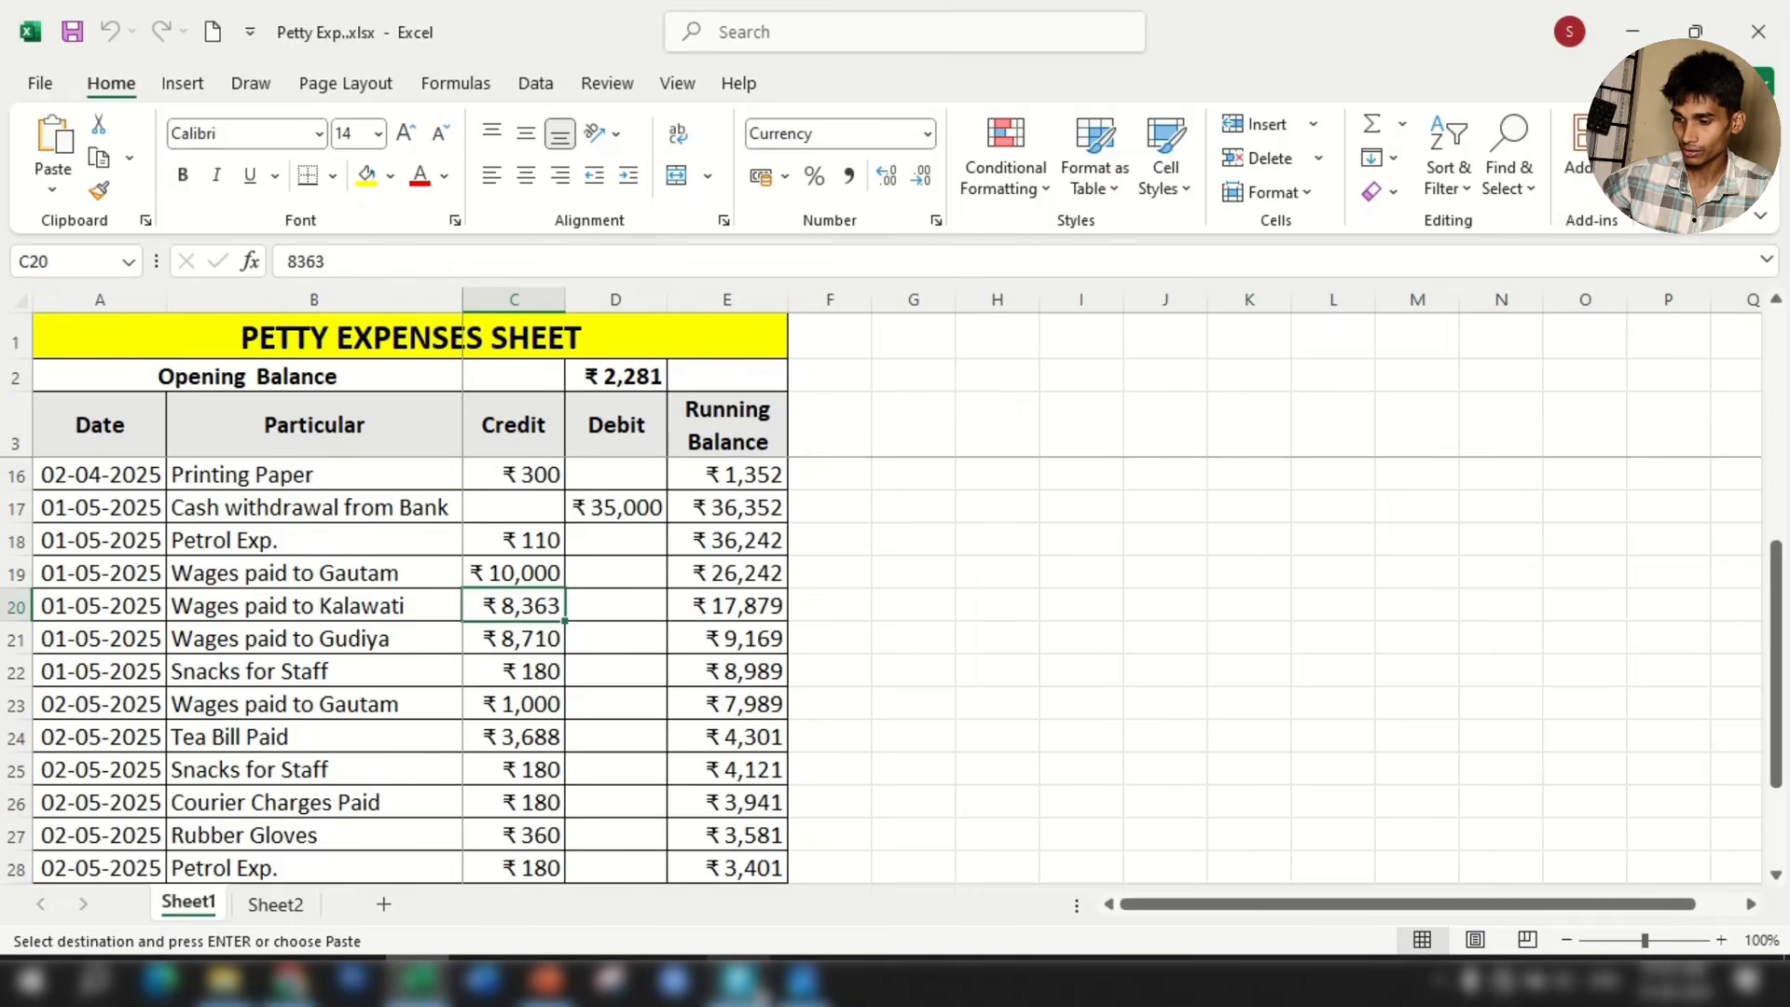
pyautogui.click(738, 978)
pyautogui.write('8,36')
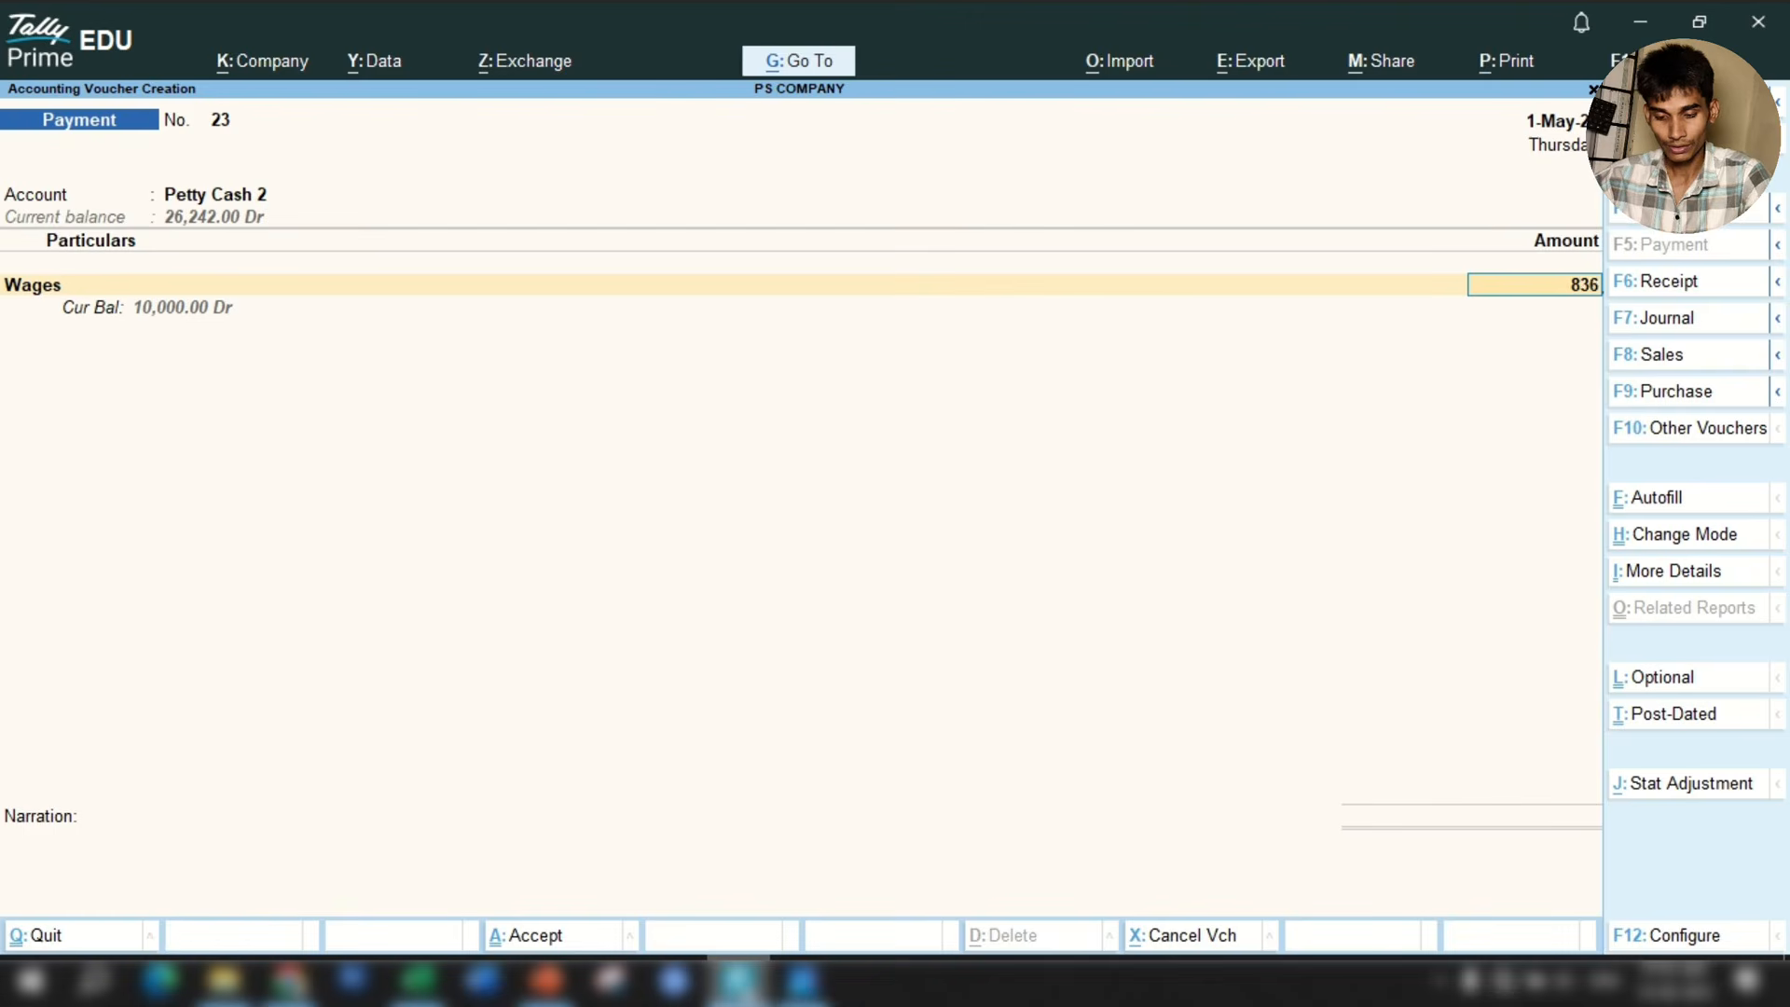
pyautogui.write('3')
pyautogui.press('Return')
# Enter a "wages paid to" narration with the second worker's name and save the 8,363 payment voucher.
pyautogui.press('Return')
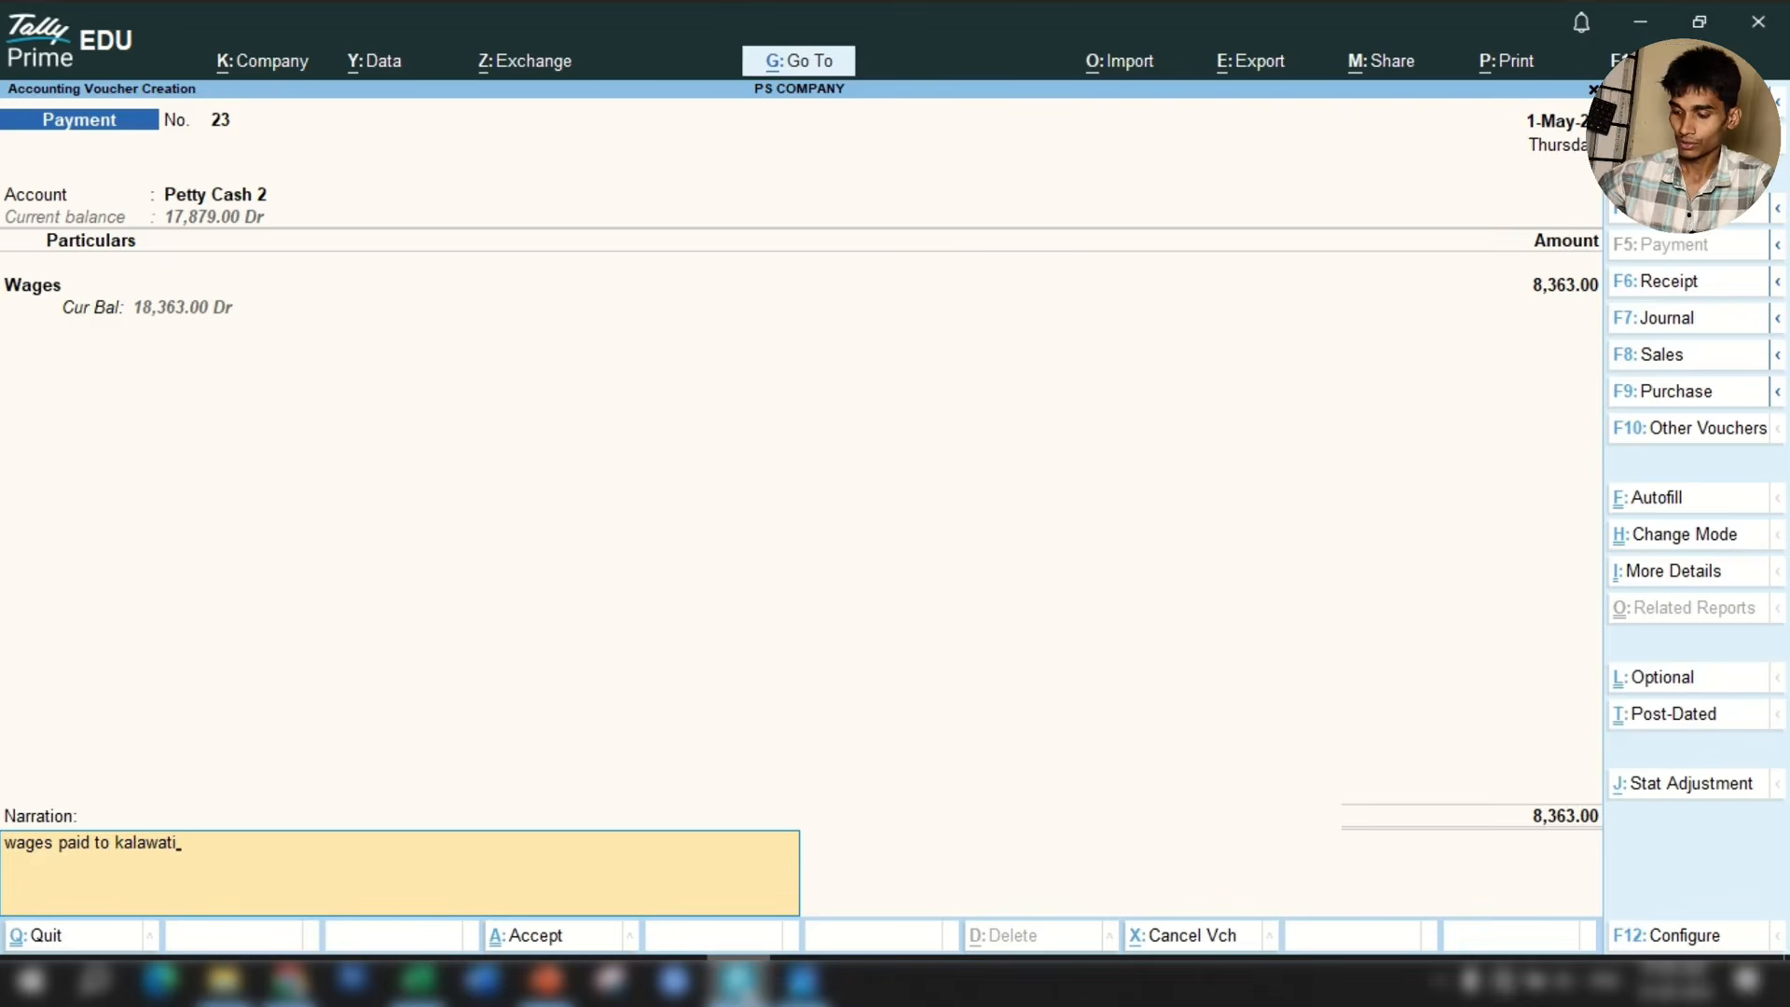
pyautogui.press('ctrl')
pyautogui.press('Return')
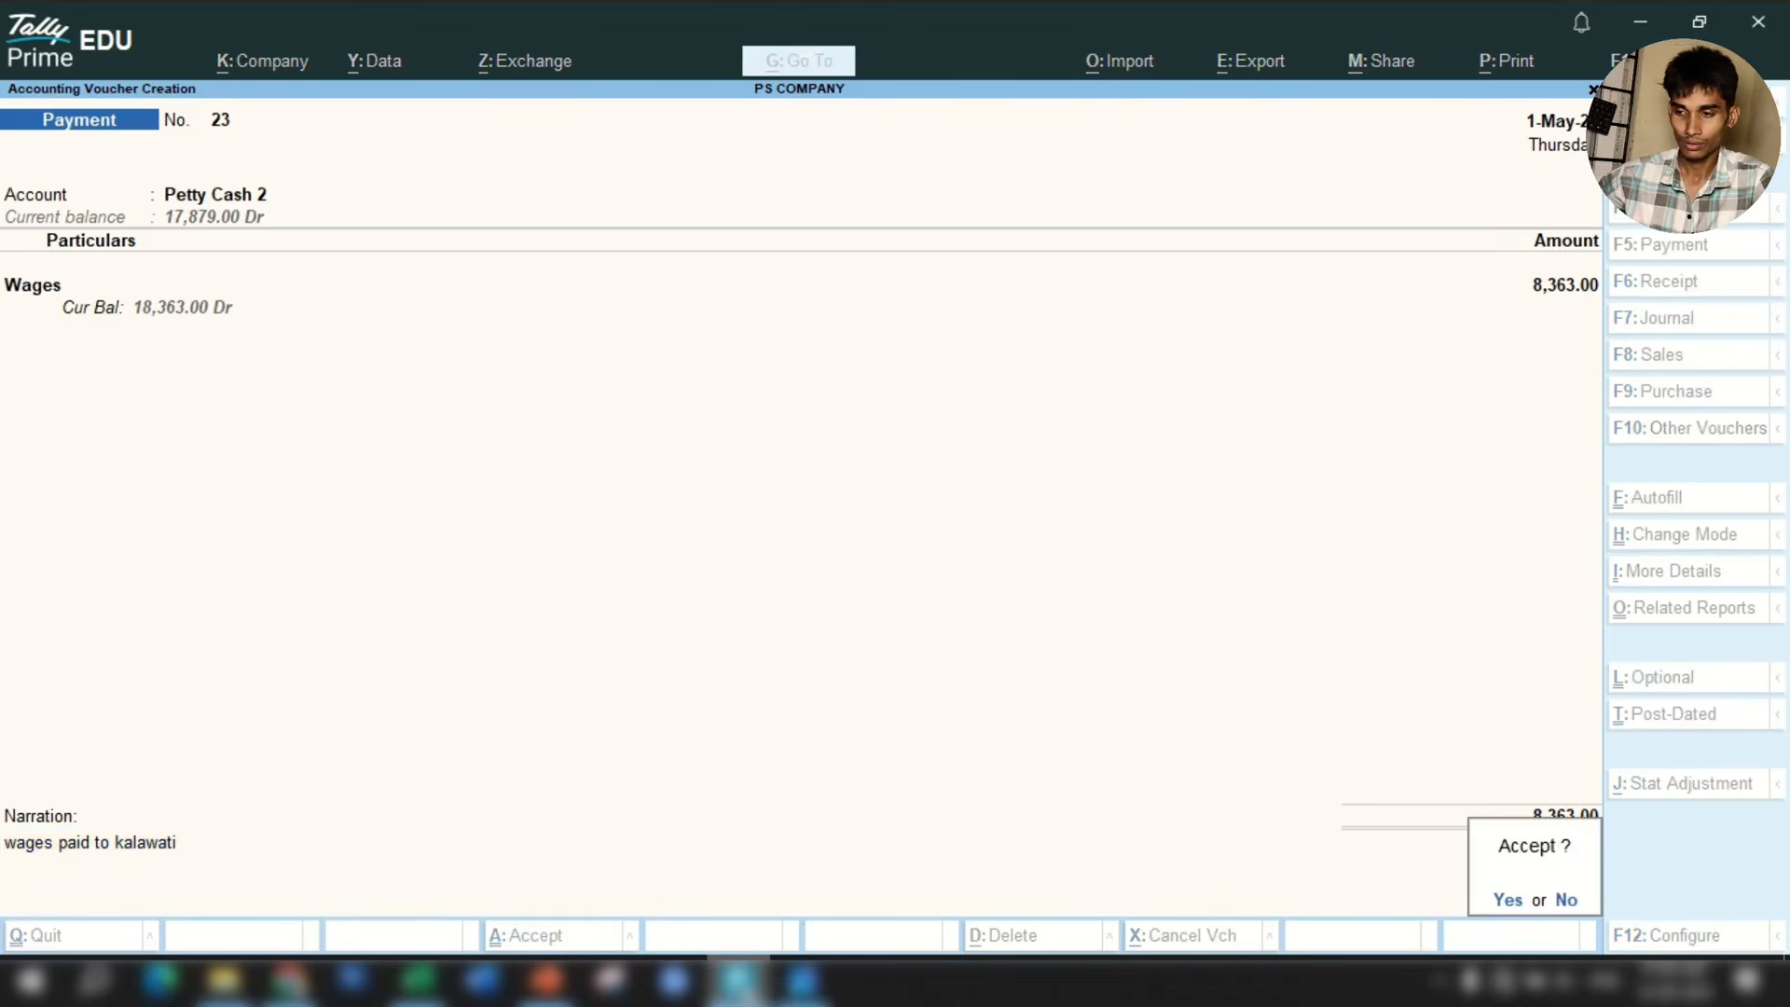
pyautogui.press('Return')
# Check the third 01-05-2025 wage payment row in Excel and set Petty Cash 2 as the account of a new TallyPrime payment voucher.
pyautogui.hotkey('alt', 'Tab')
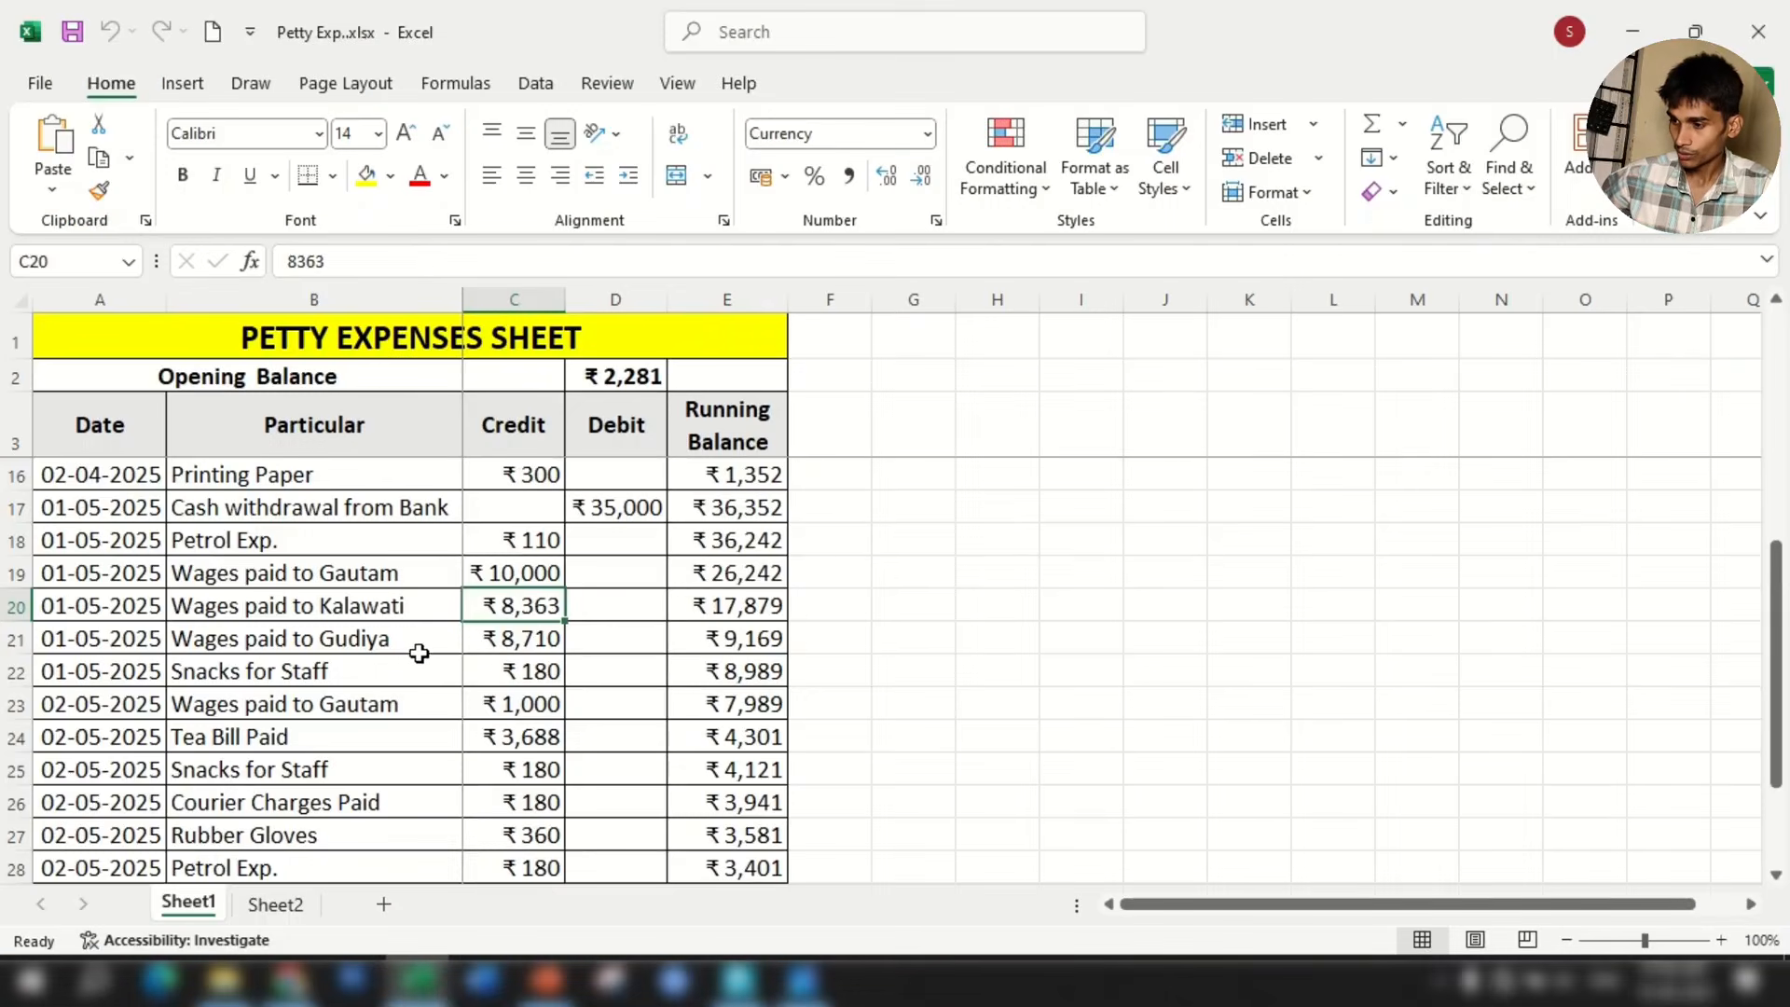
pyautogui.click(497, 635)
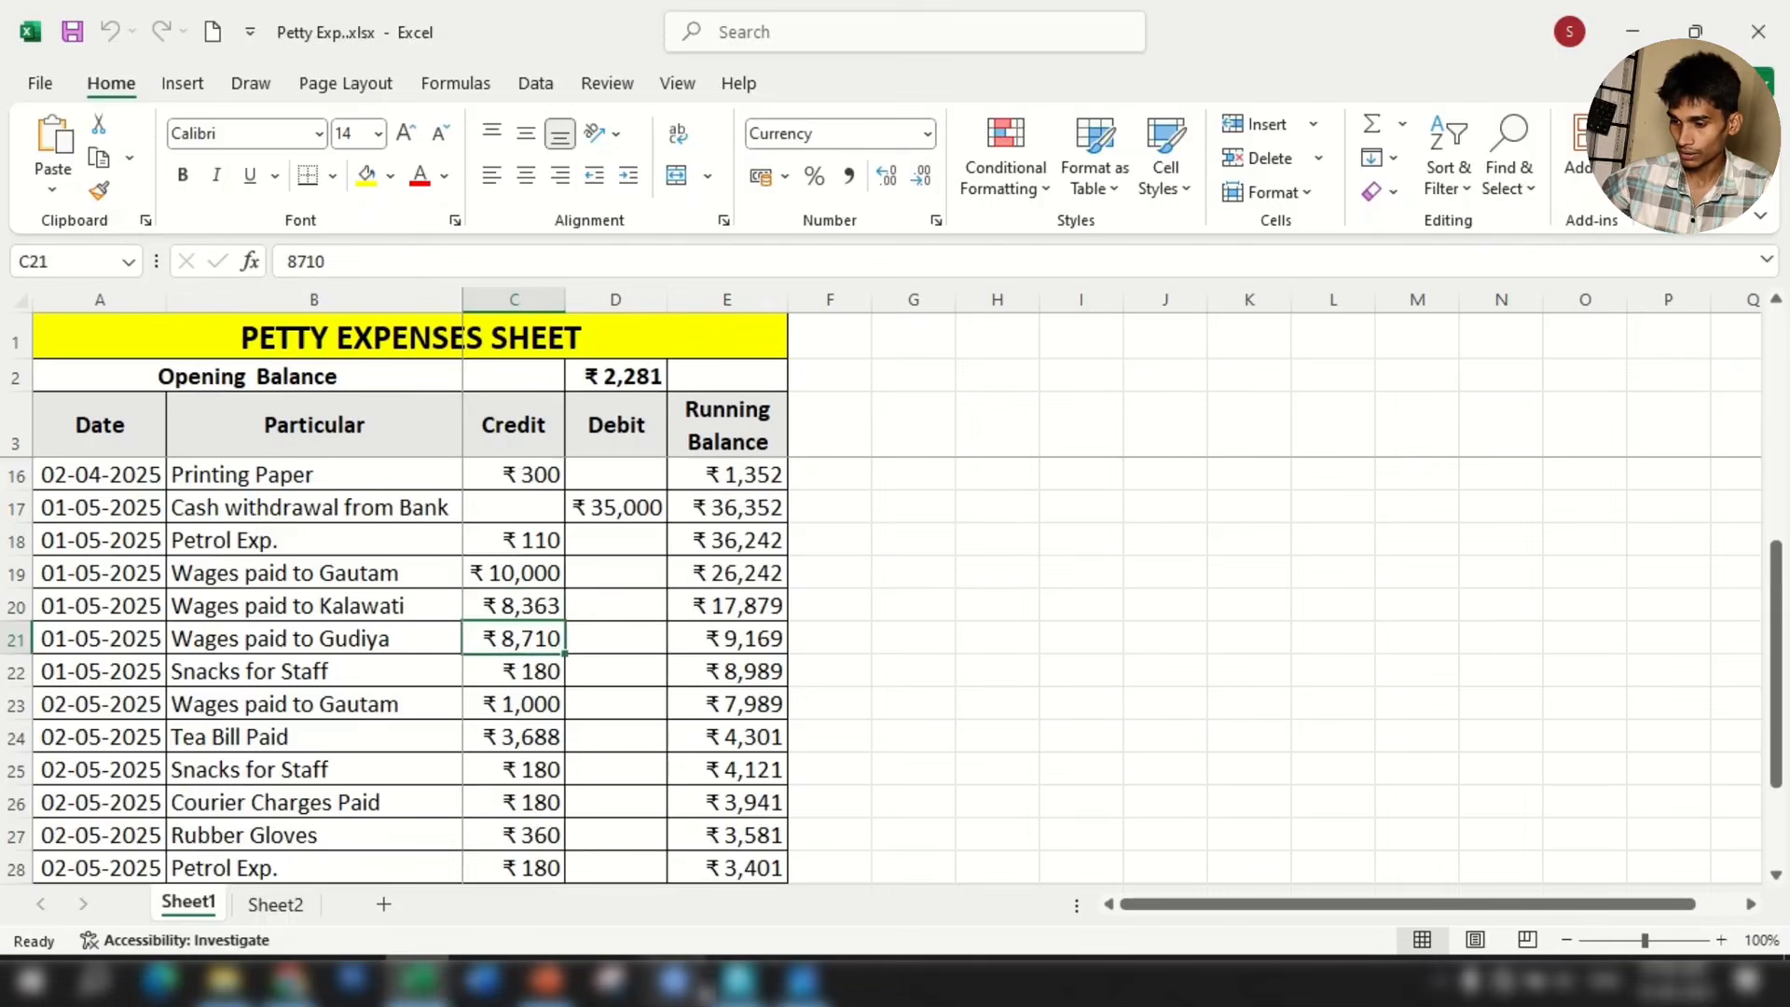
pyautogui.hotkey('alt', 'Tab')
pyautogui.write('Cas')
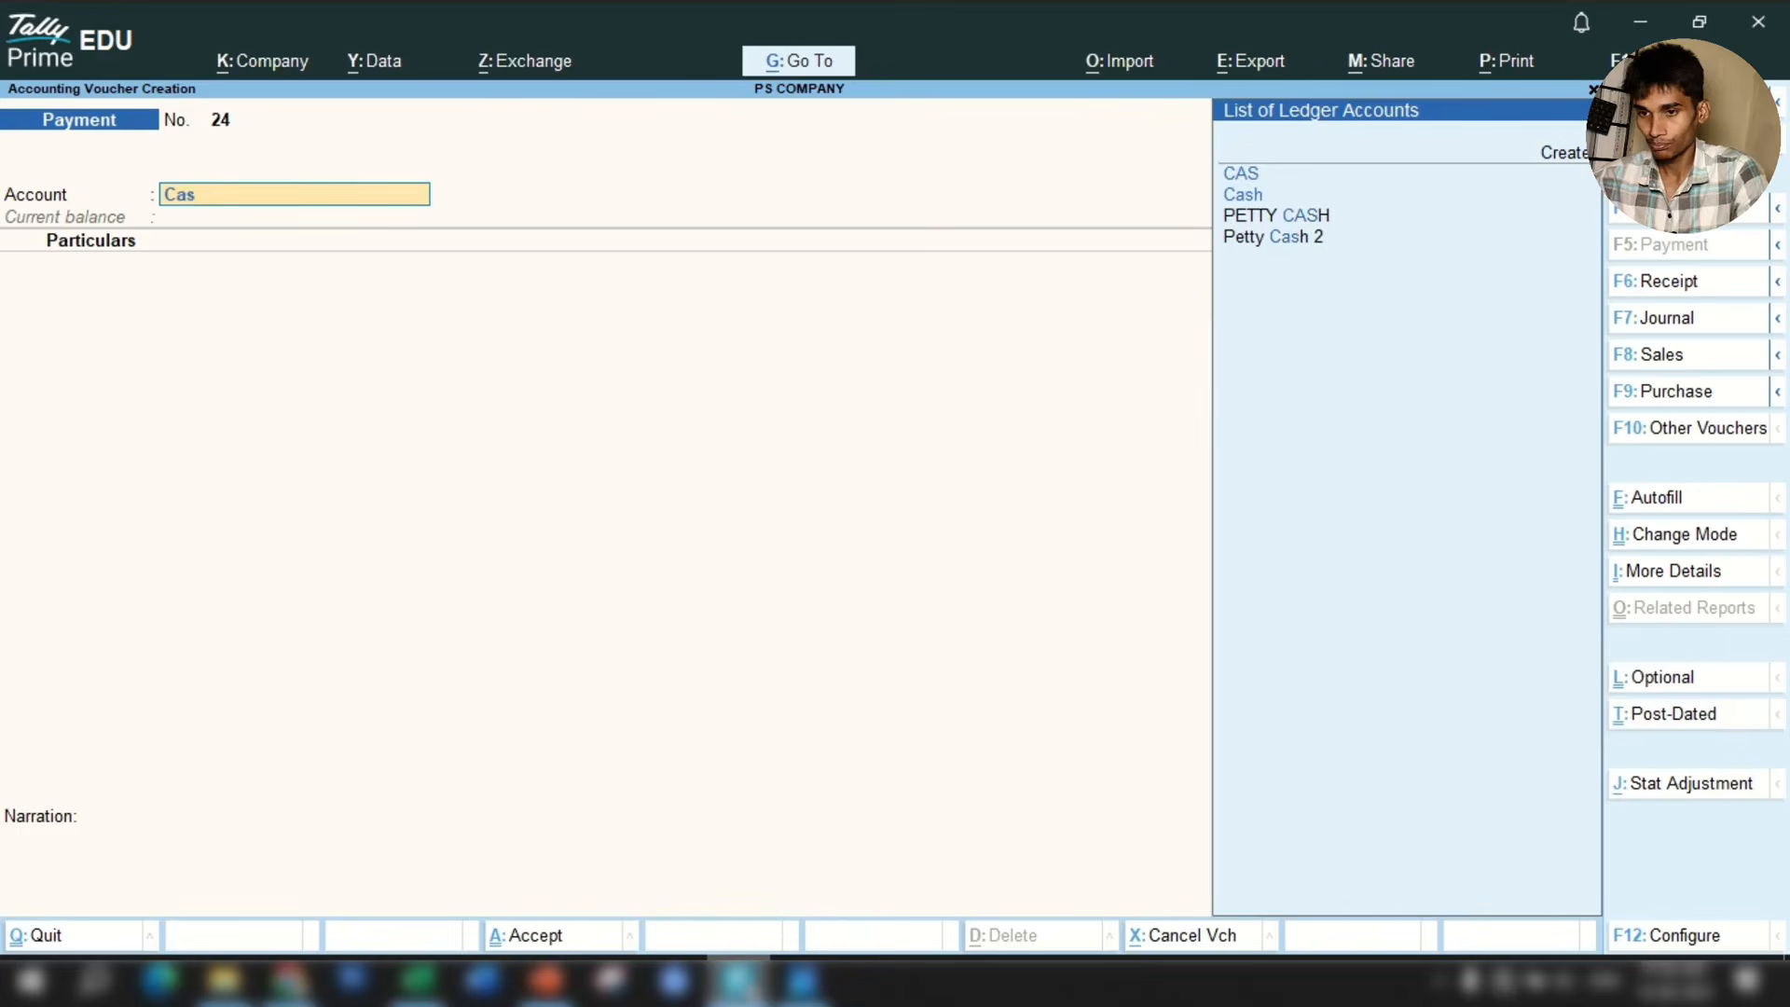
pyautogui.press('Down')
pyautogui.press('Down')
pyautogui.press('Down')
pyautogui.press('Down')
pyautogui.press('Return')
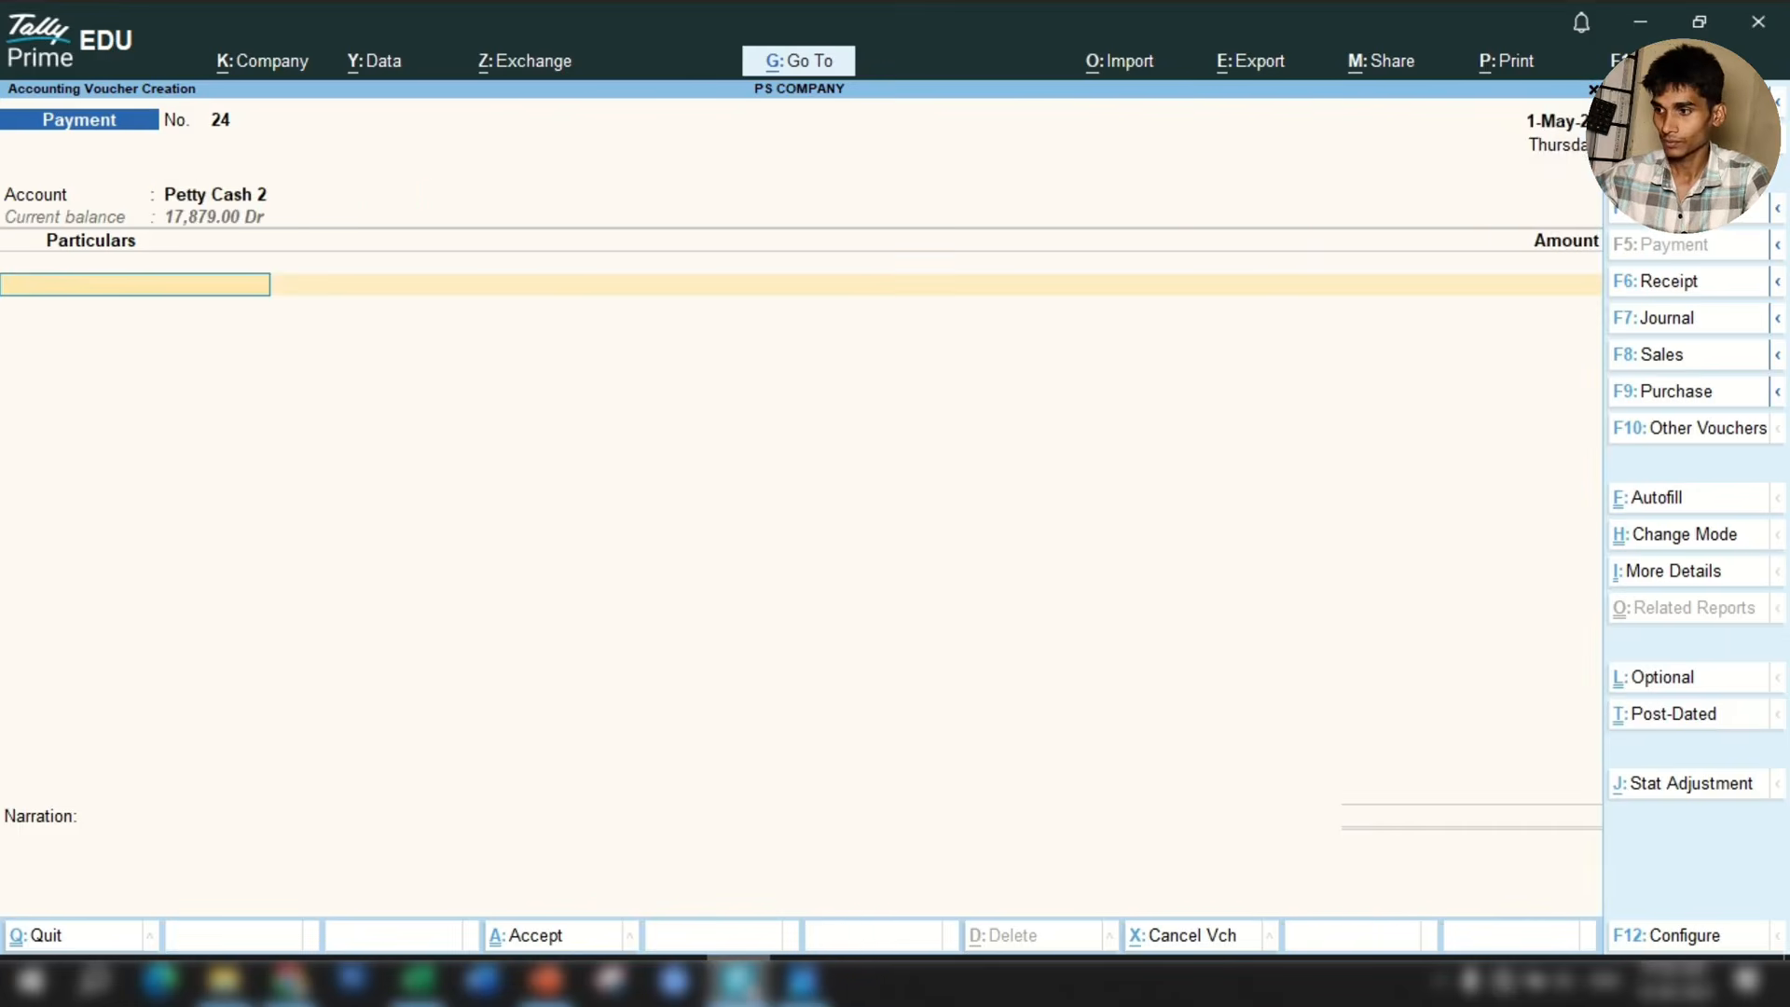
# Select the Wages ledger, recheck the third worker's amount in Excel, and enter 8710 in the TallyPrime payment voucher.
pyautogui.write('Wages')
pyautogui.press('Return')
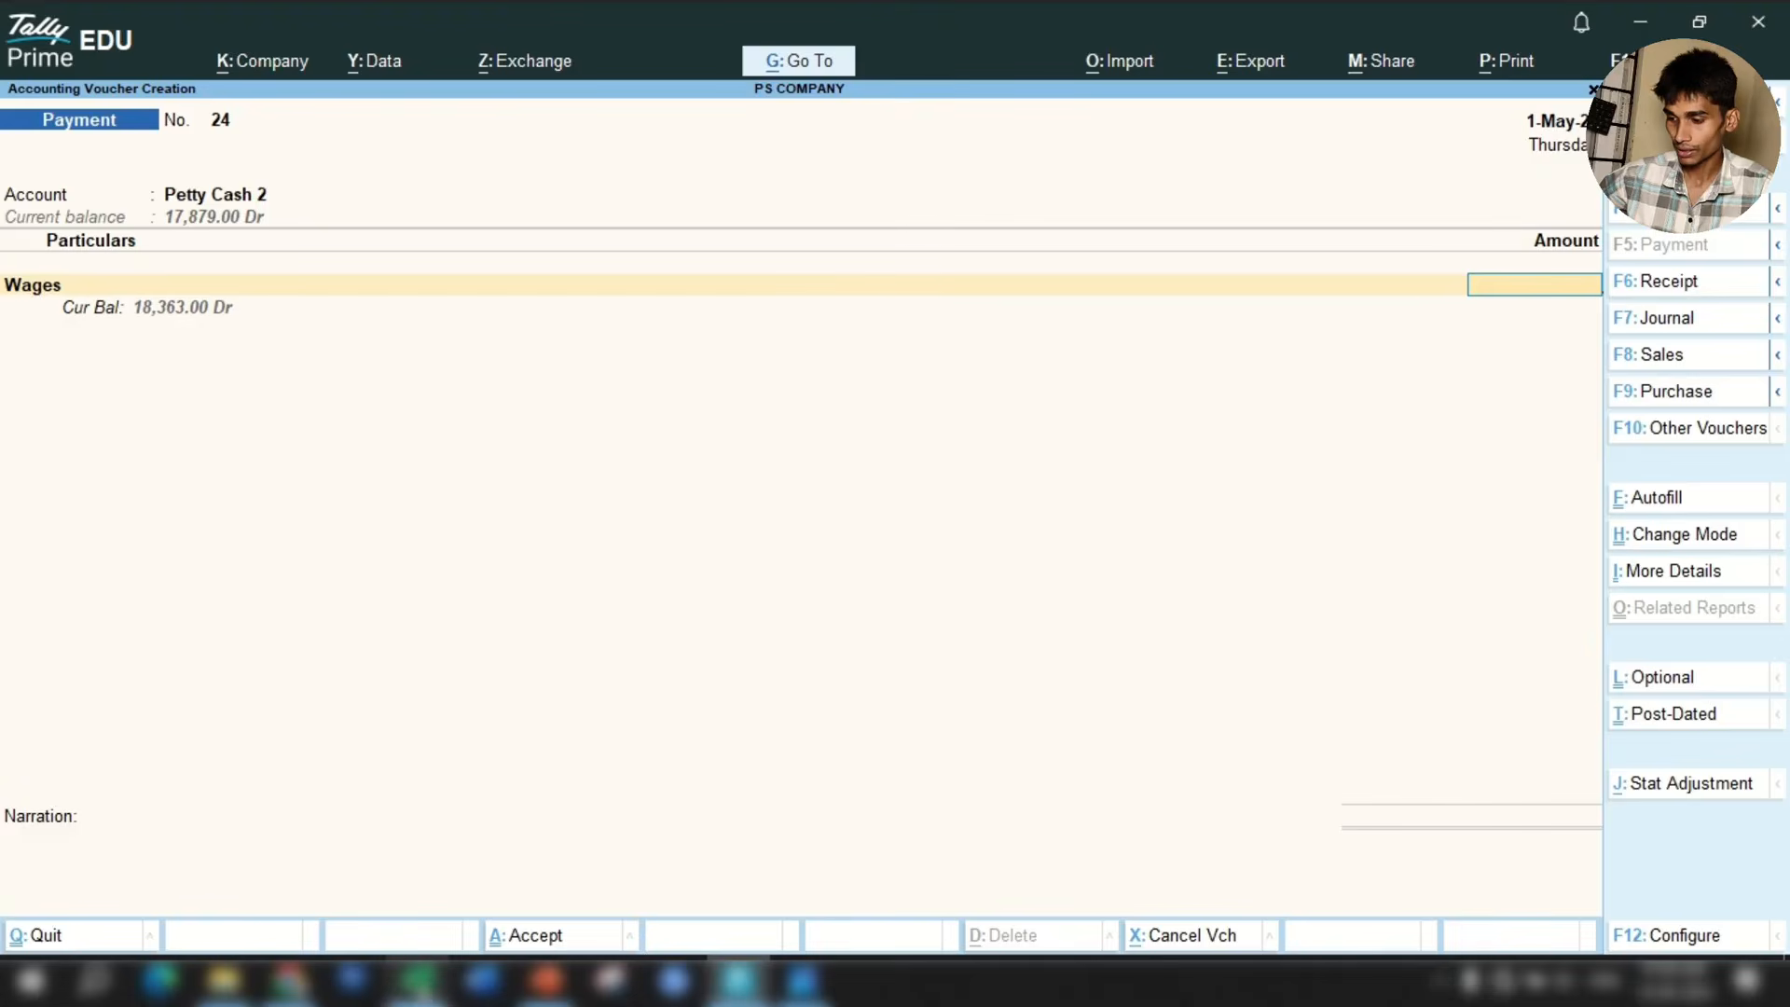
pyautogui.click(418, 979)
pyautogui.hotkey('alt', 'Tab')
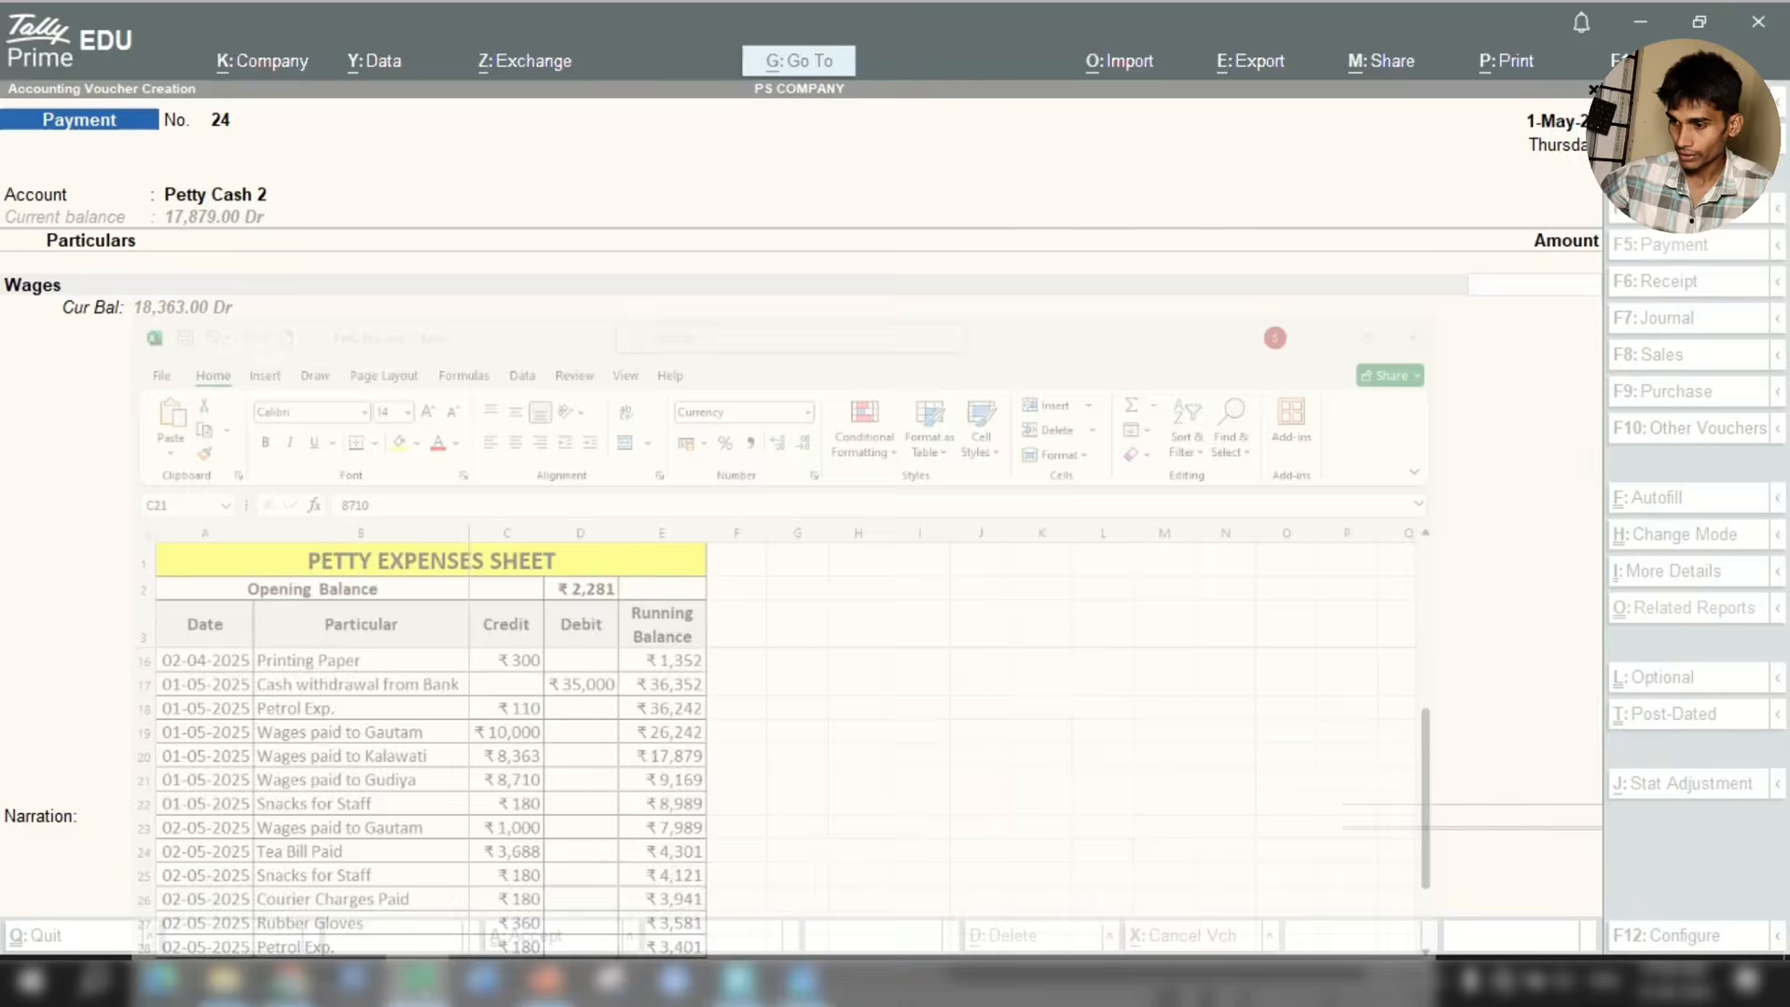
pyautogui.write('8,710')
pyautogui.press('Return')
# Enter a "wages paid to" narration with the third worker's name, save the payment voucher, and return to the Excel sheet.
pyautogui.press('Return')
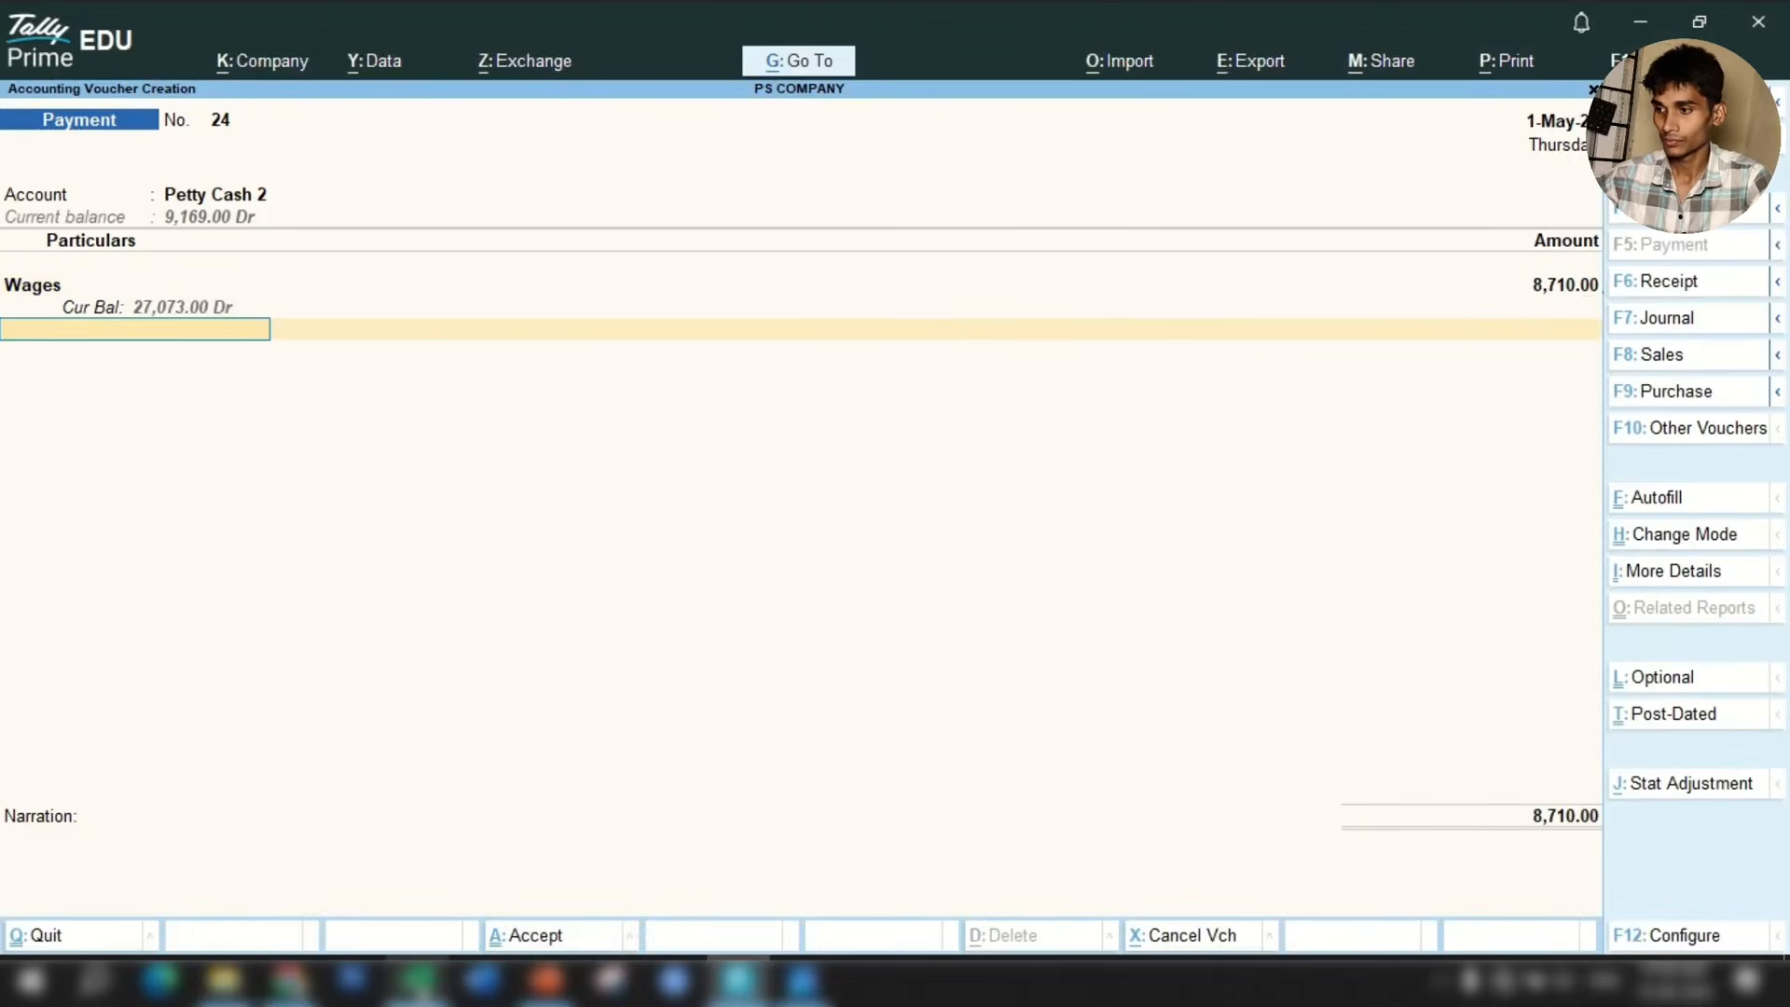
pyautogui.write('wages paid to kalawati')
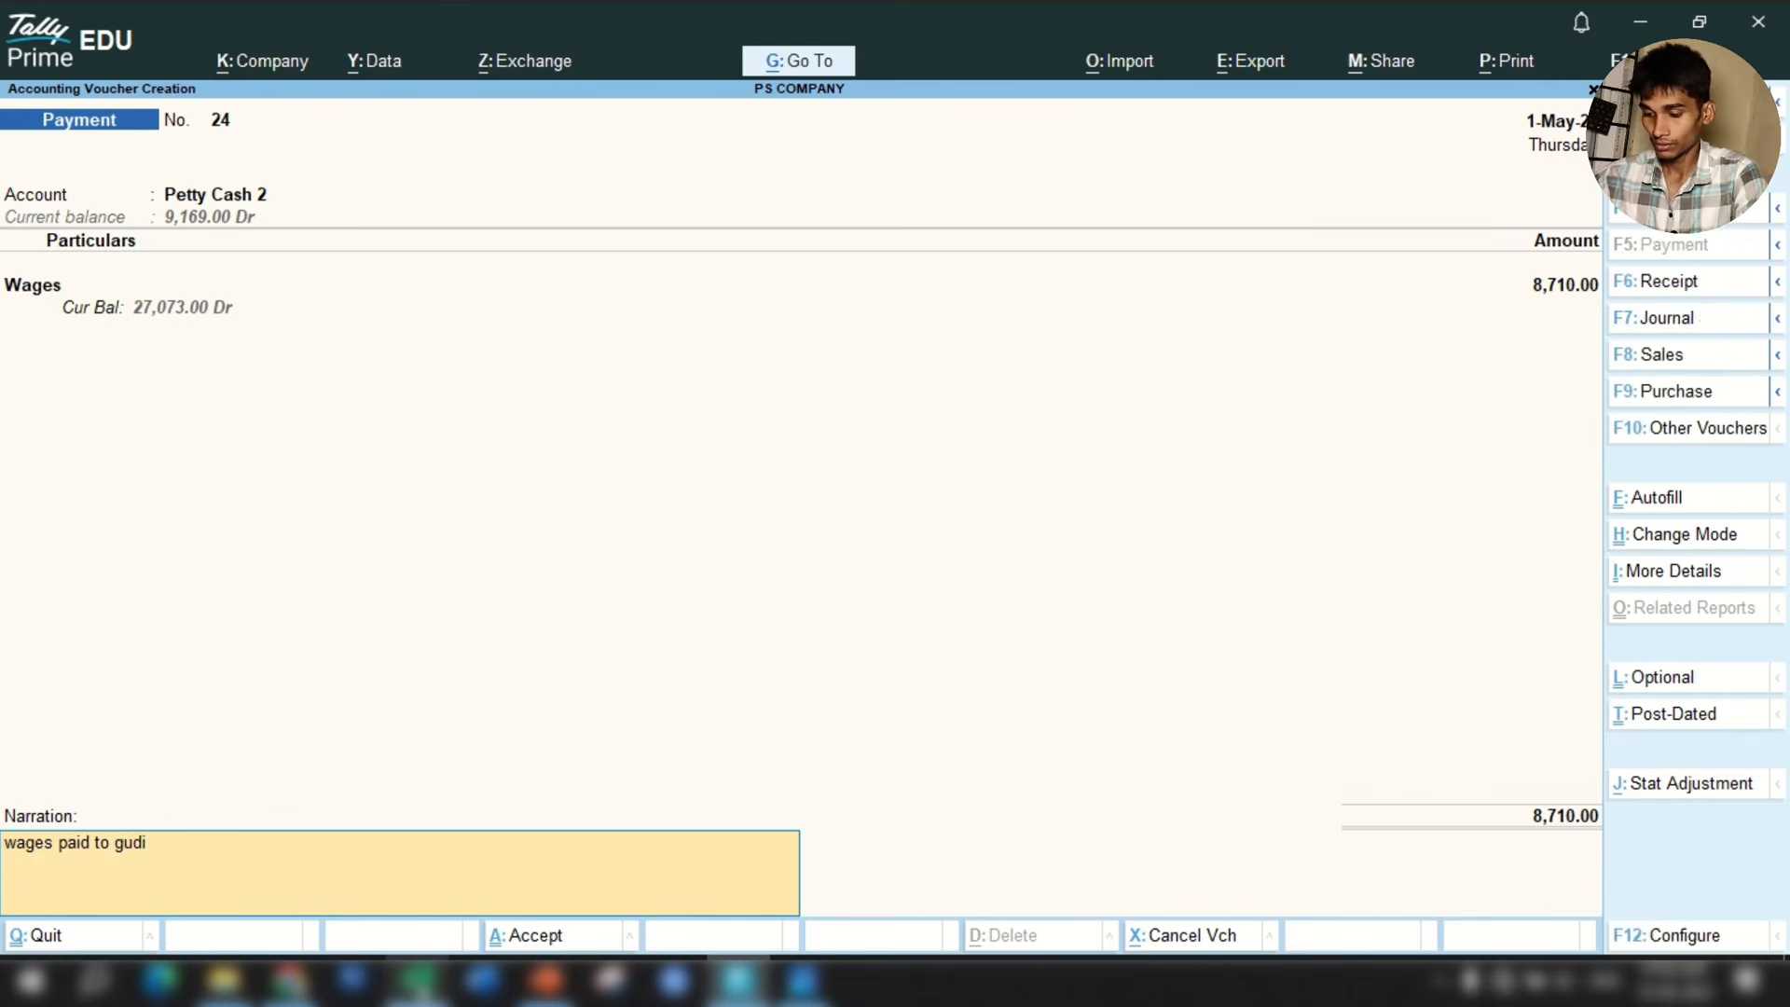
pyautogui.press('Return')
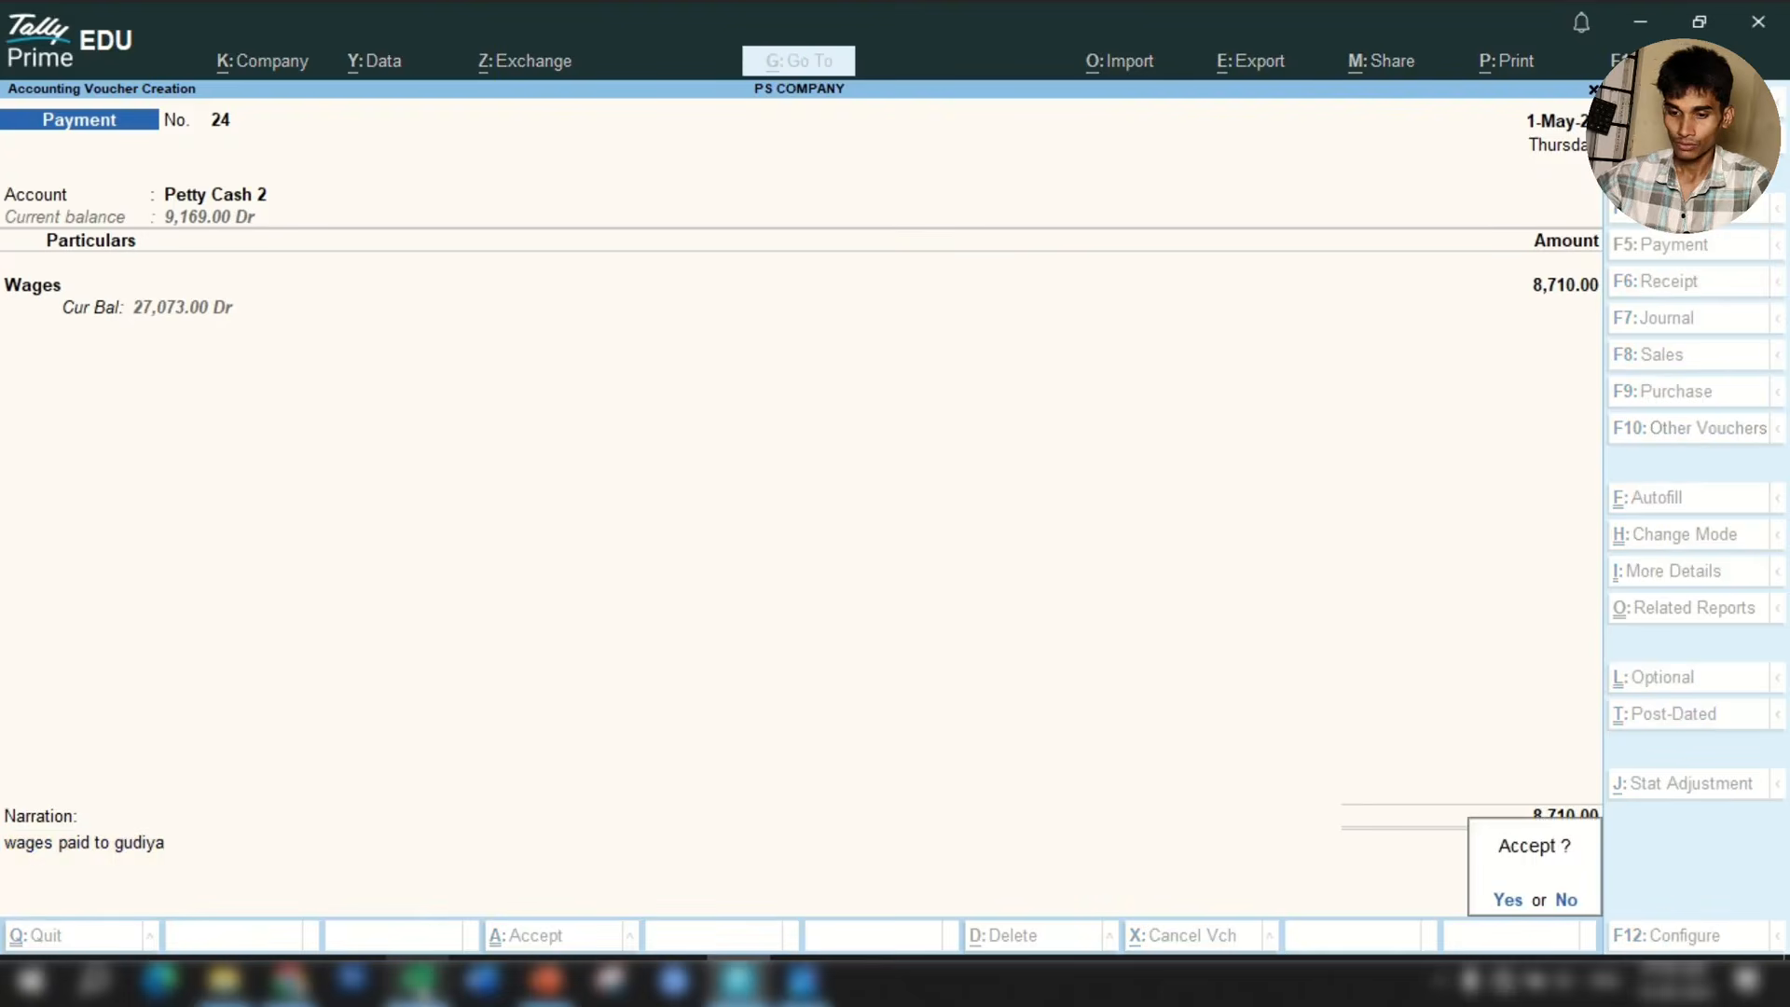
pyautogui.press('Return')
pyautogui.hotkey('alt', 'Tab')
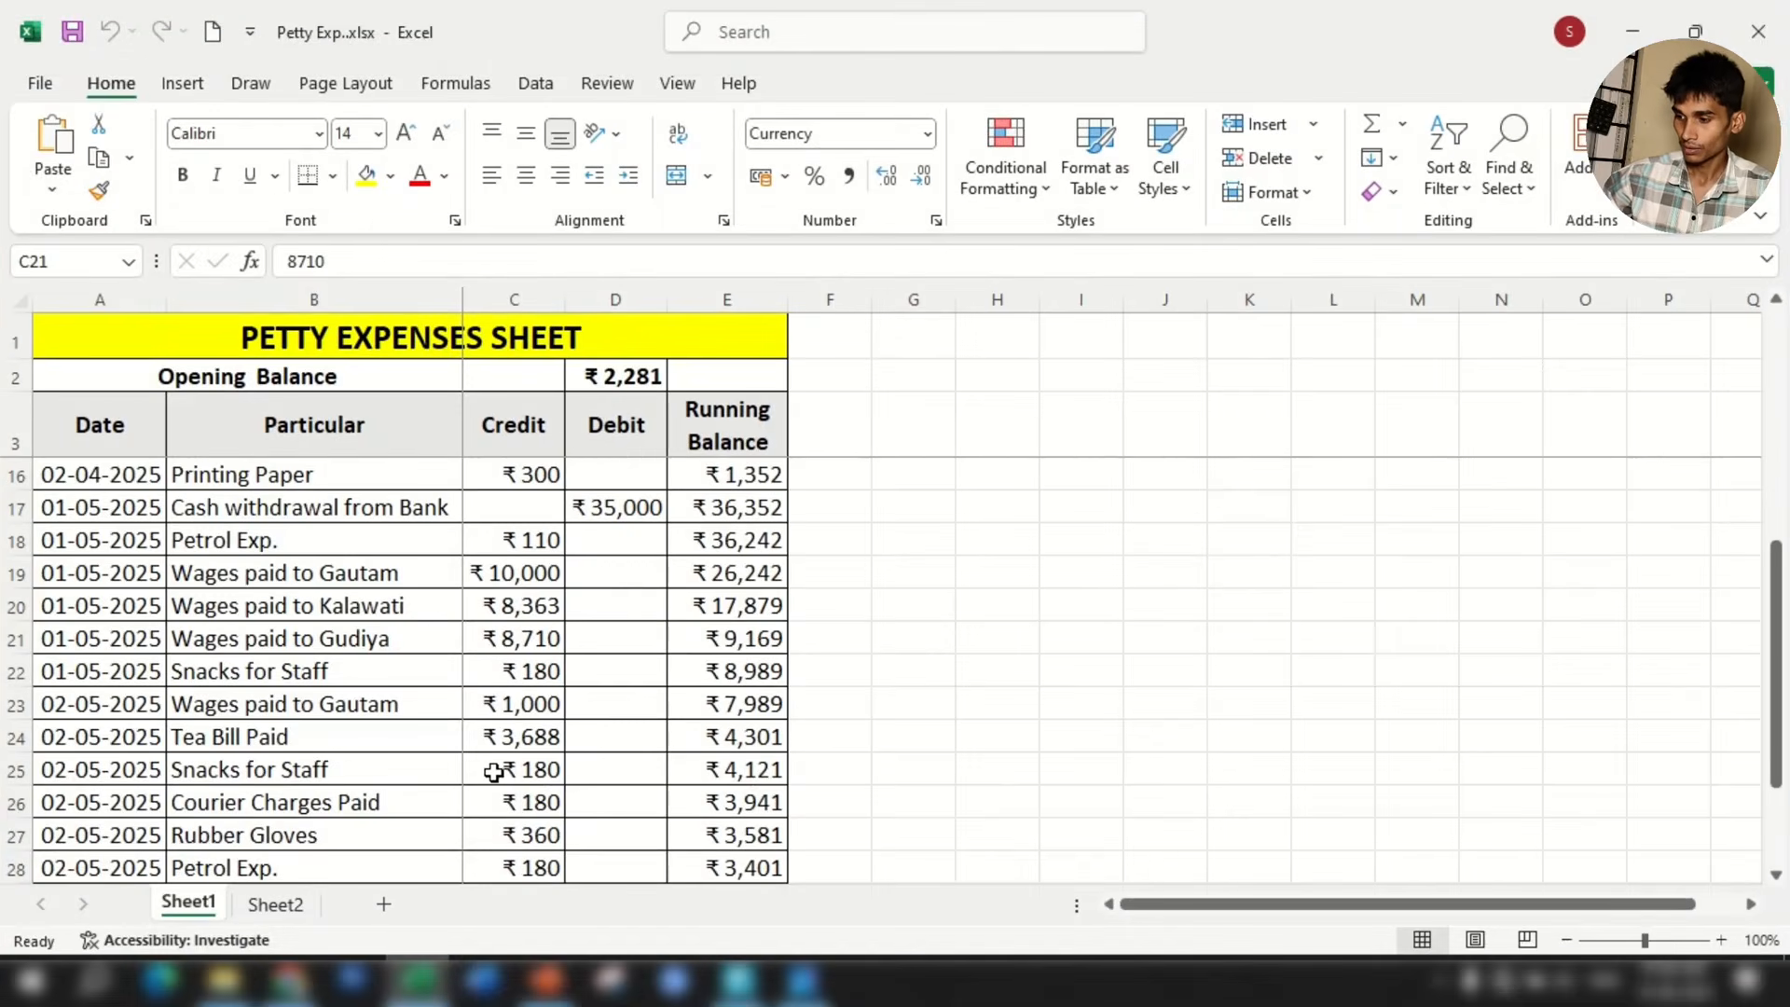
# Check the Tea Bill Paid amount in the Excel sheet and set Petty Cash 2 as the account of the new TallyPrime payment voucher.
pyautogui.click(530, 735)
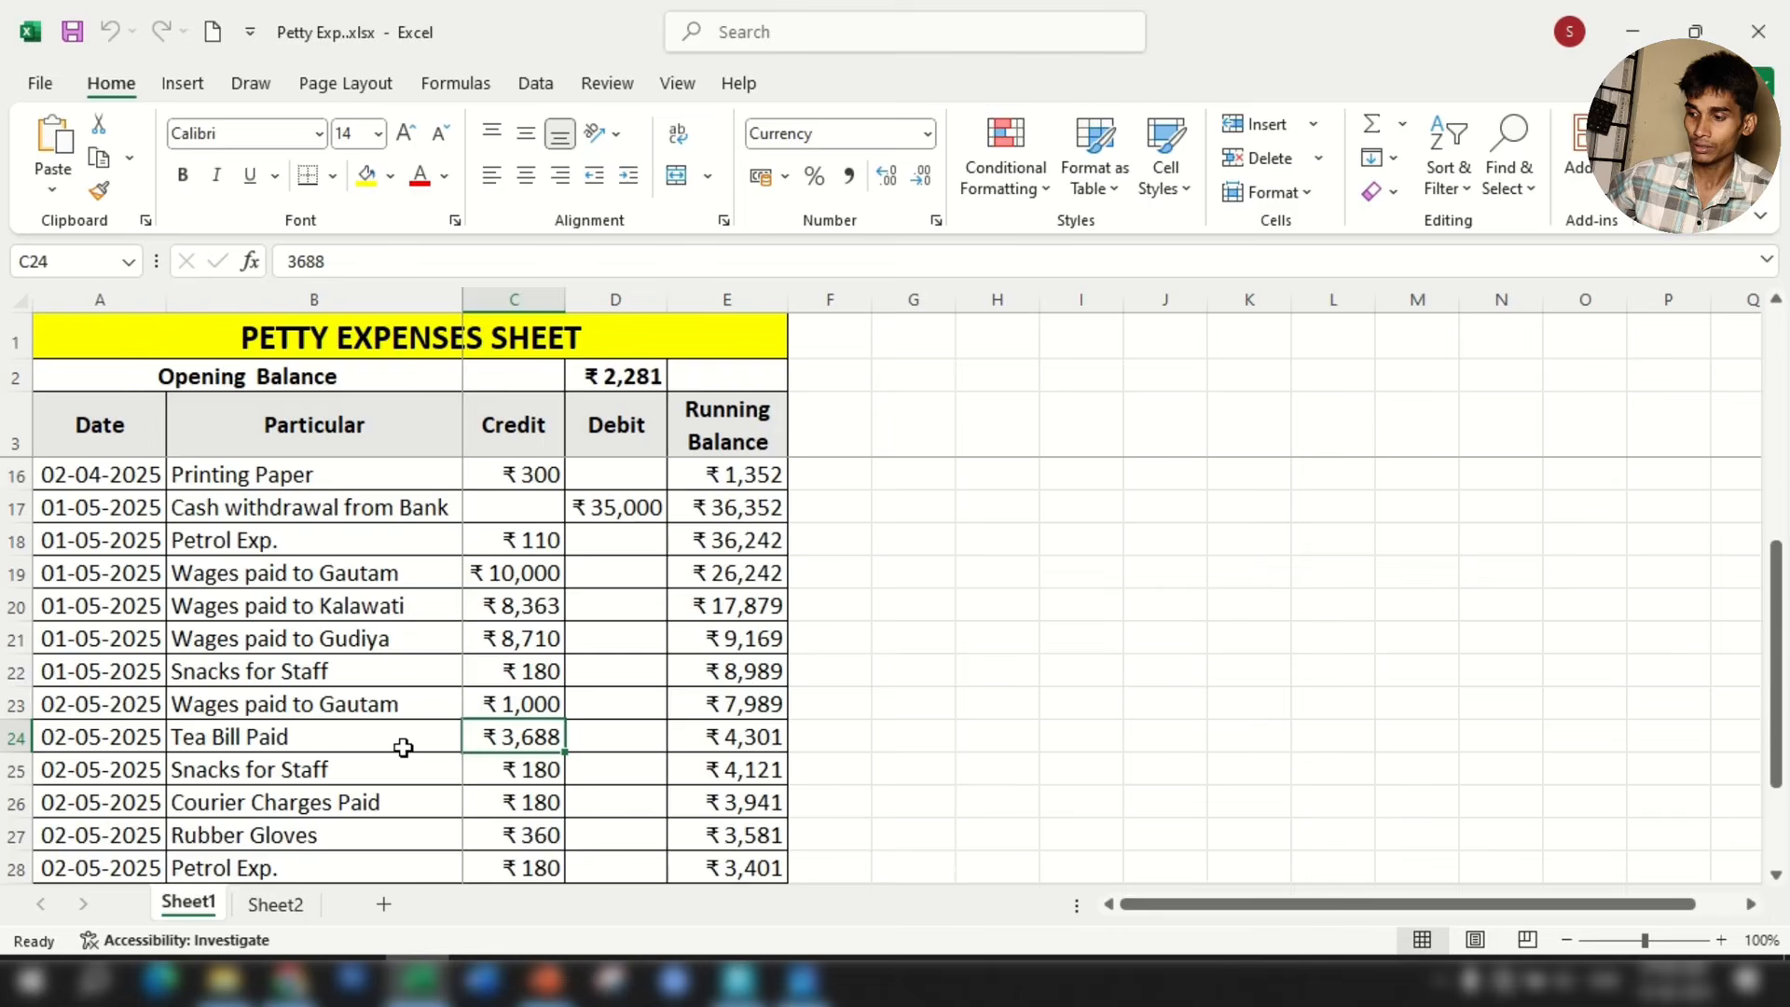
pyautogui.click(738, 979)
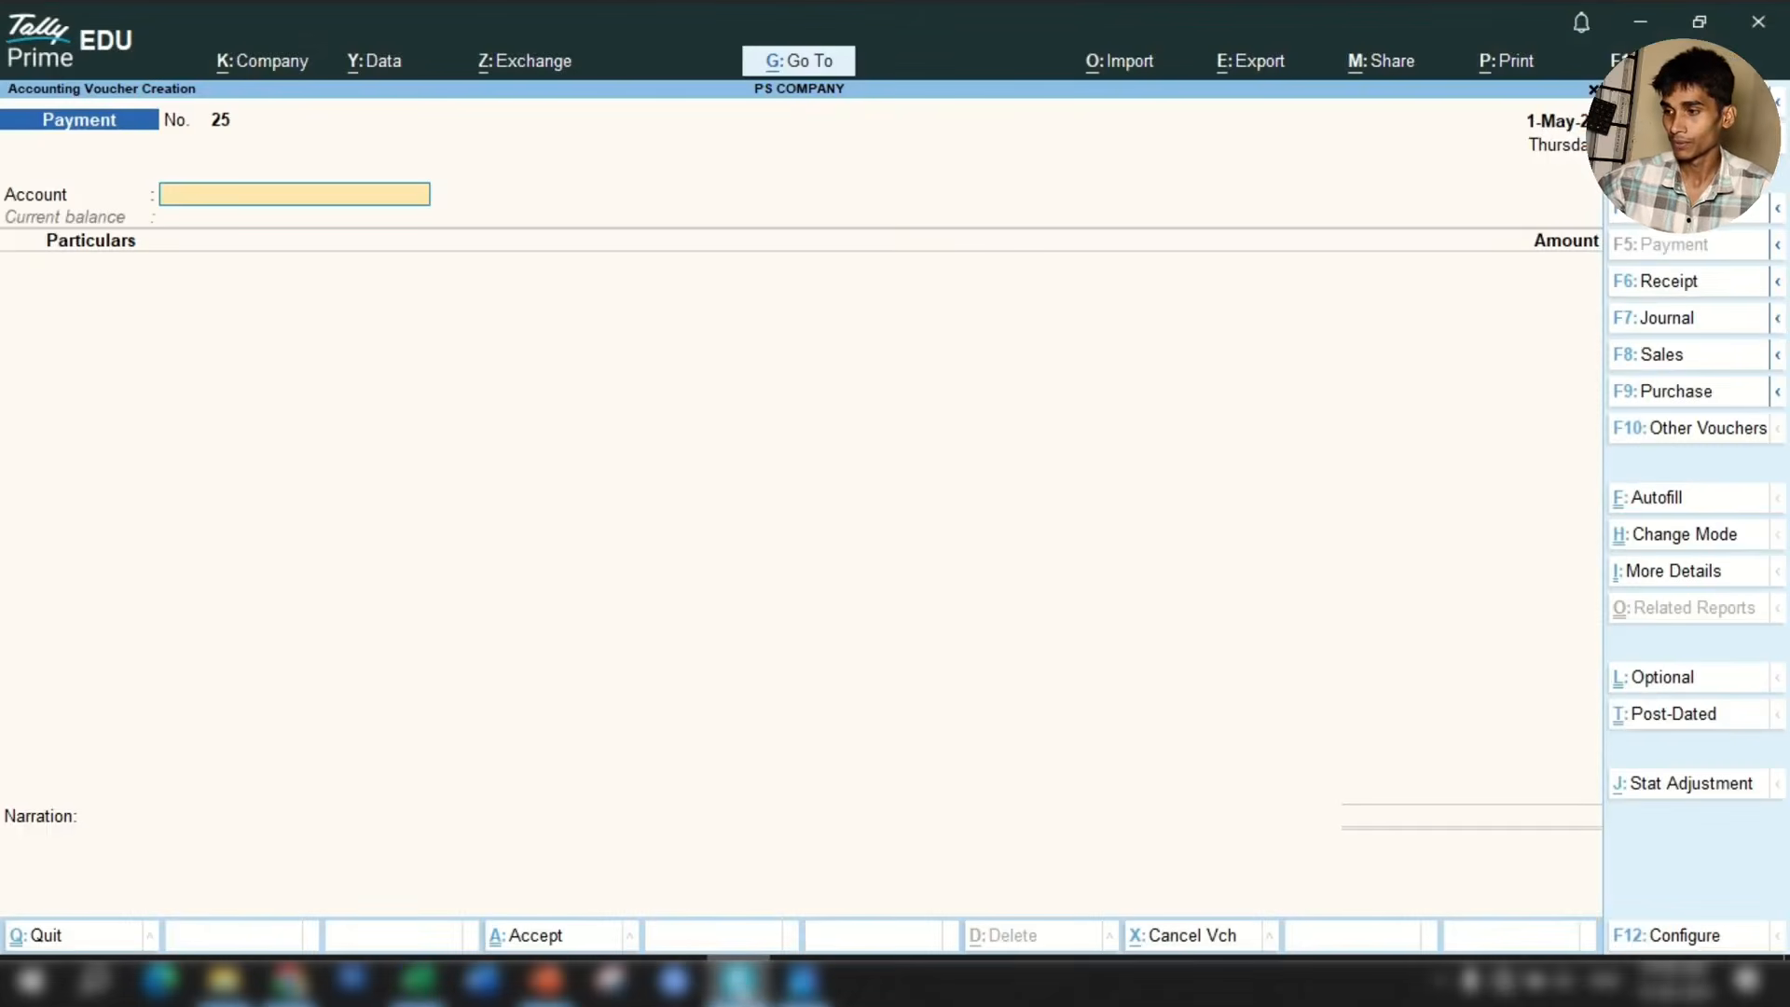
pyautogui.write('Cas')
pyautogui.press('Down')
pyautogui.press('Down')
pyautogui.press('Down')
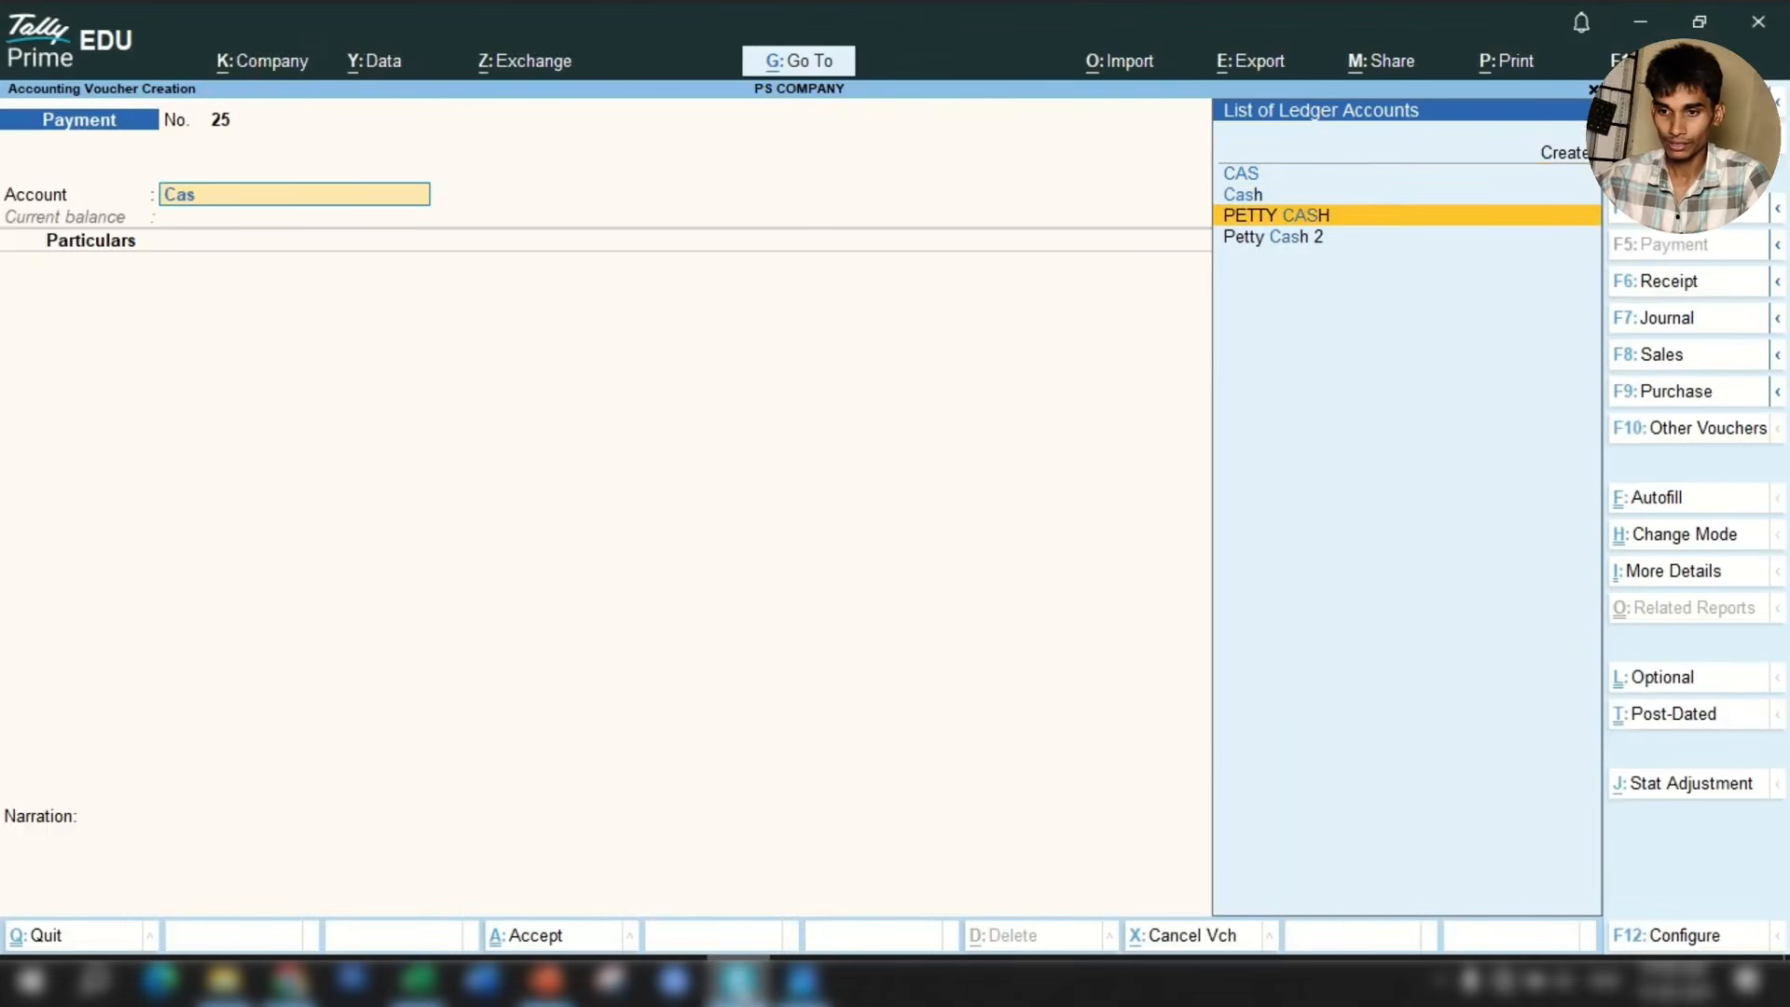
pyautogui.press('Return')
# Select the Staff and Welfare ledger, recheck the tea bill amount in Excel, and enter 3688 in the TallyPrime payment voucher.
pyautogui.write('Staf')
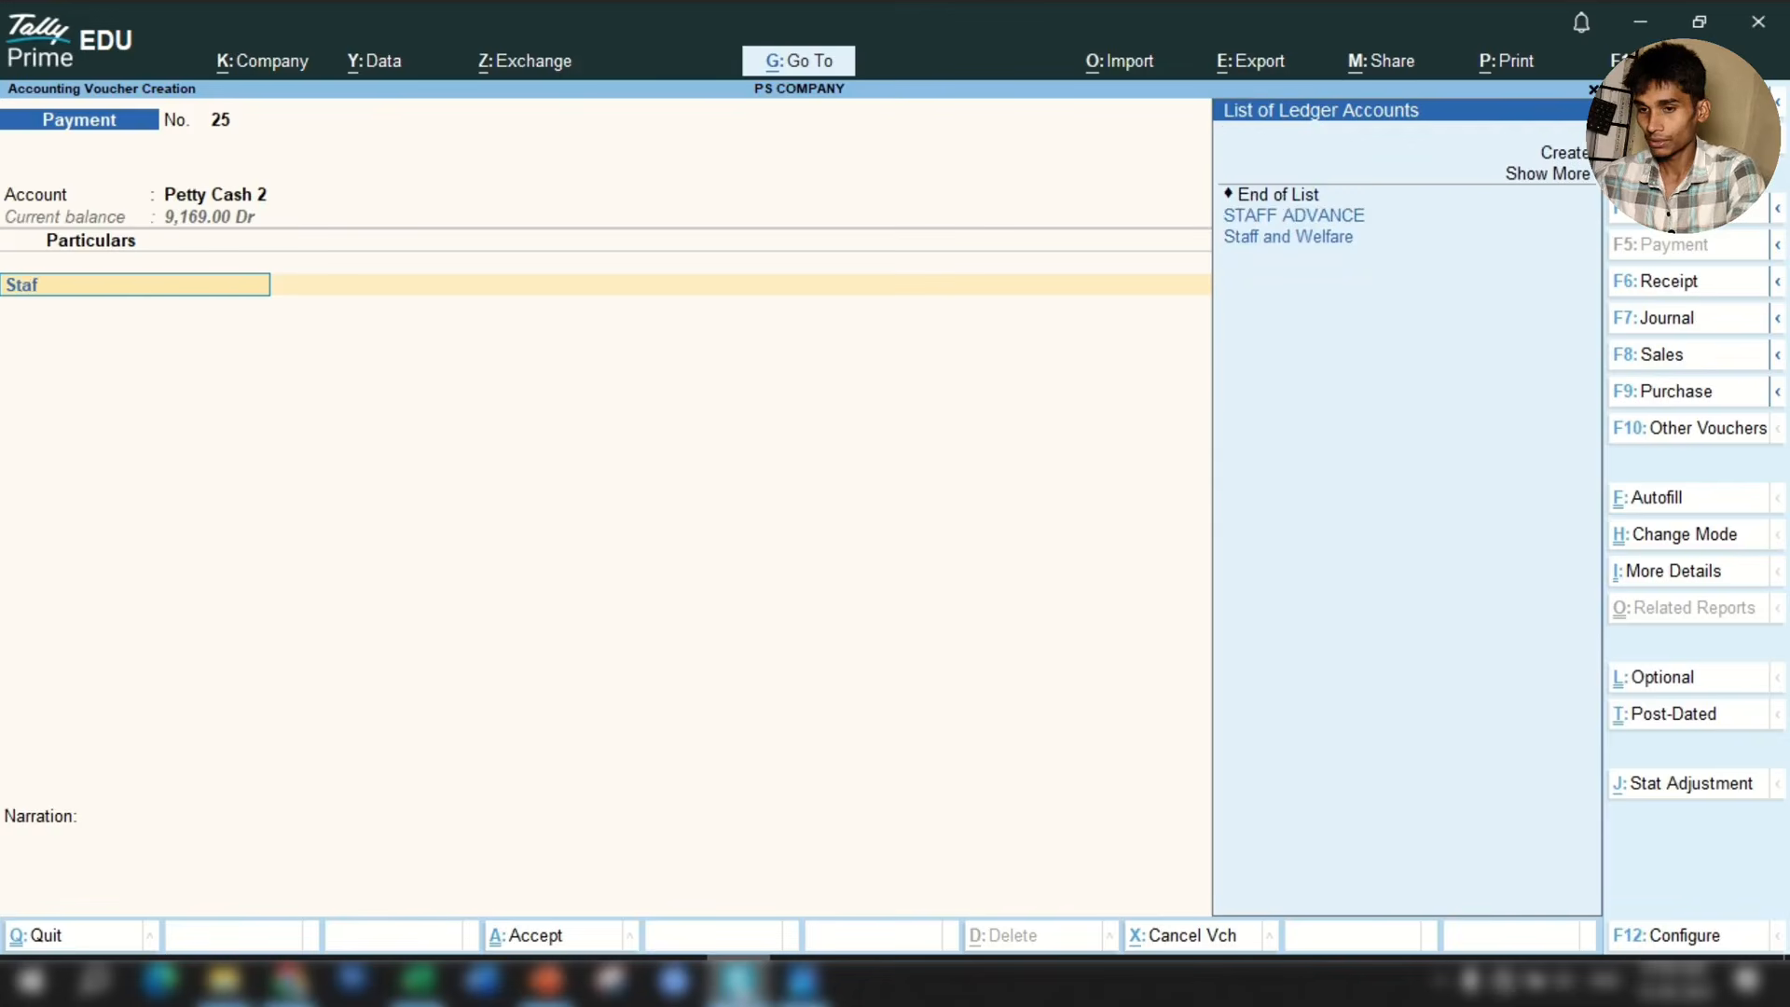
pyautogui.press('Down')
pyautogui.press('Return')
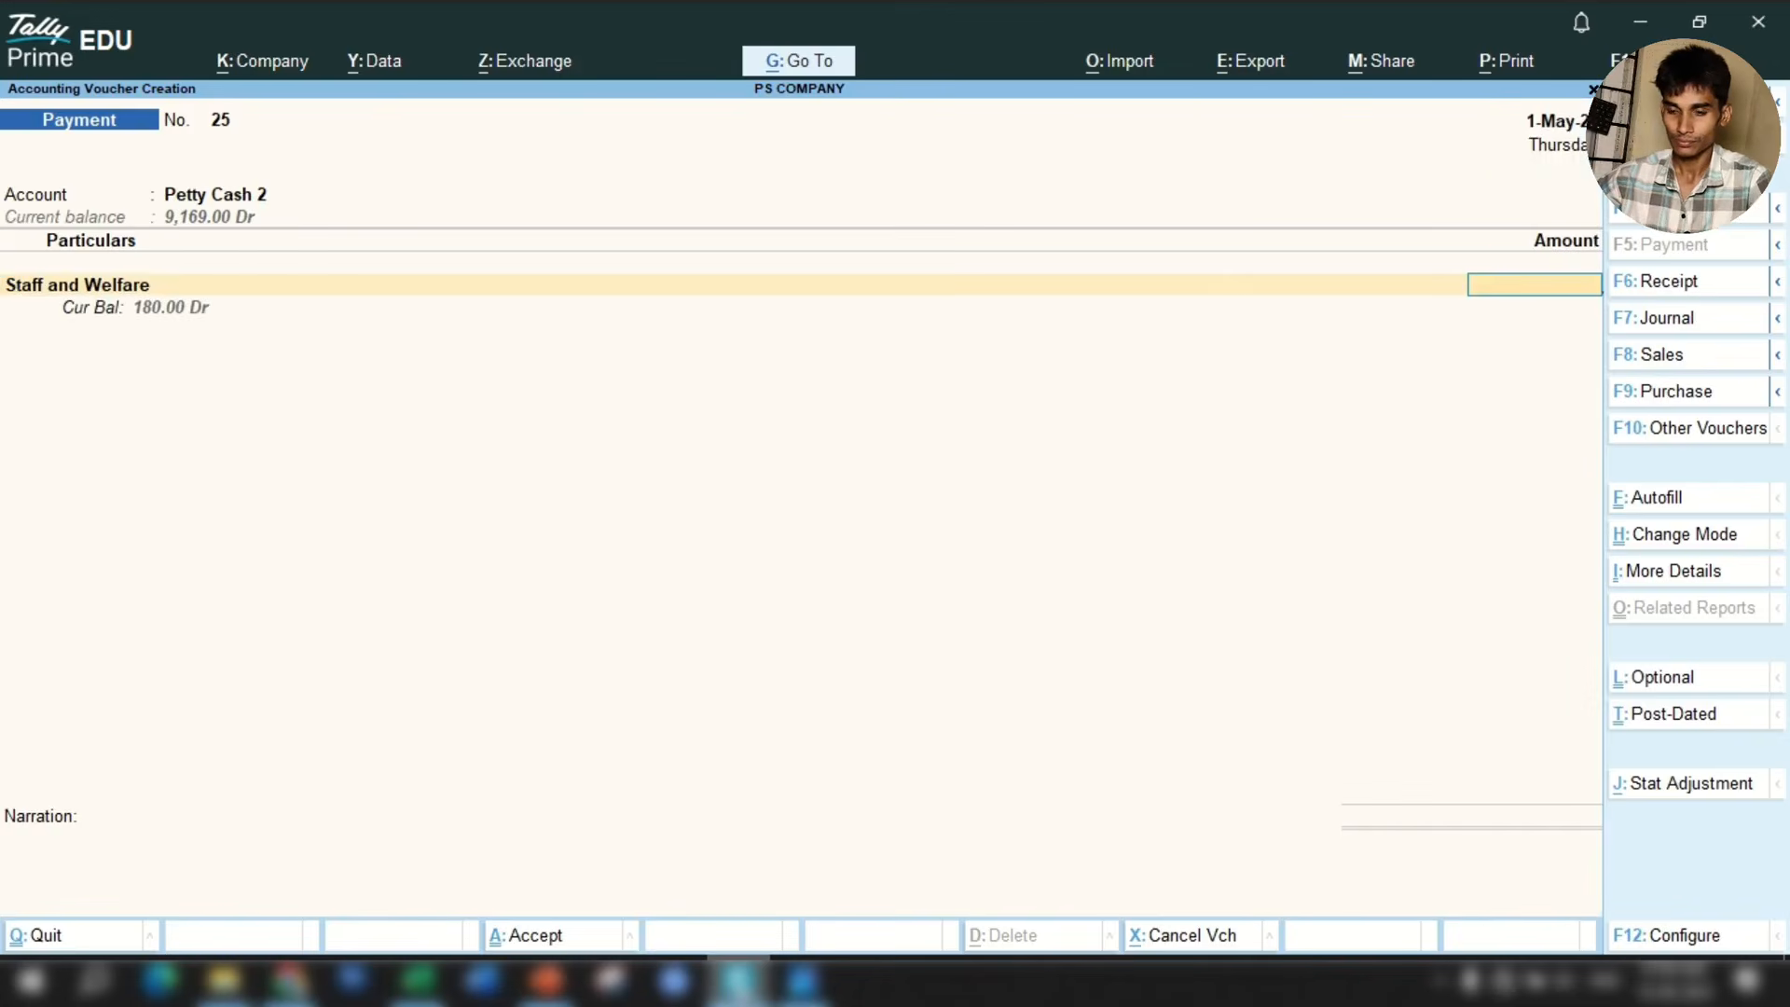
pyautogui.click(418, 979)
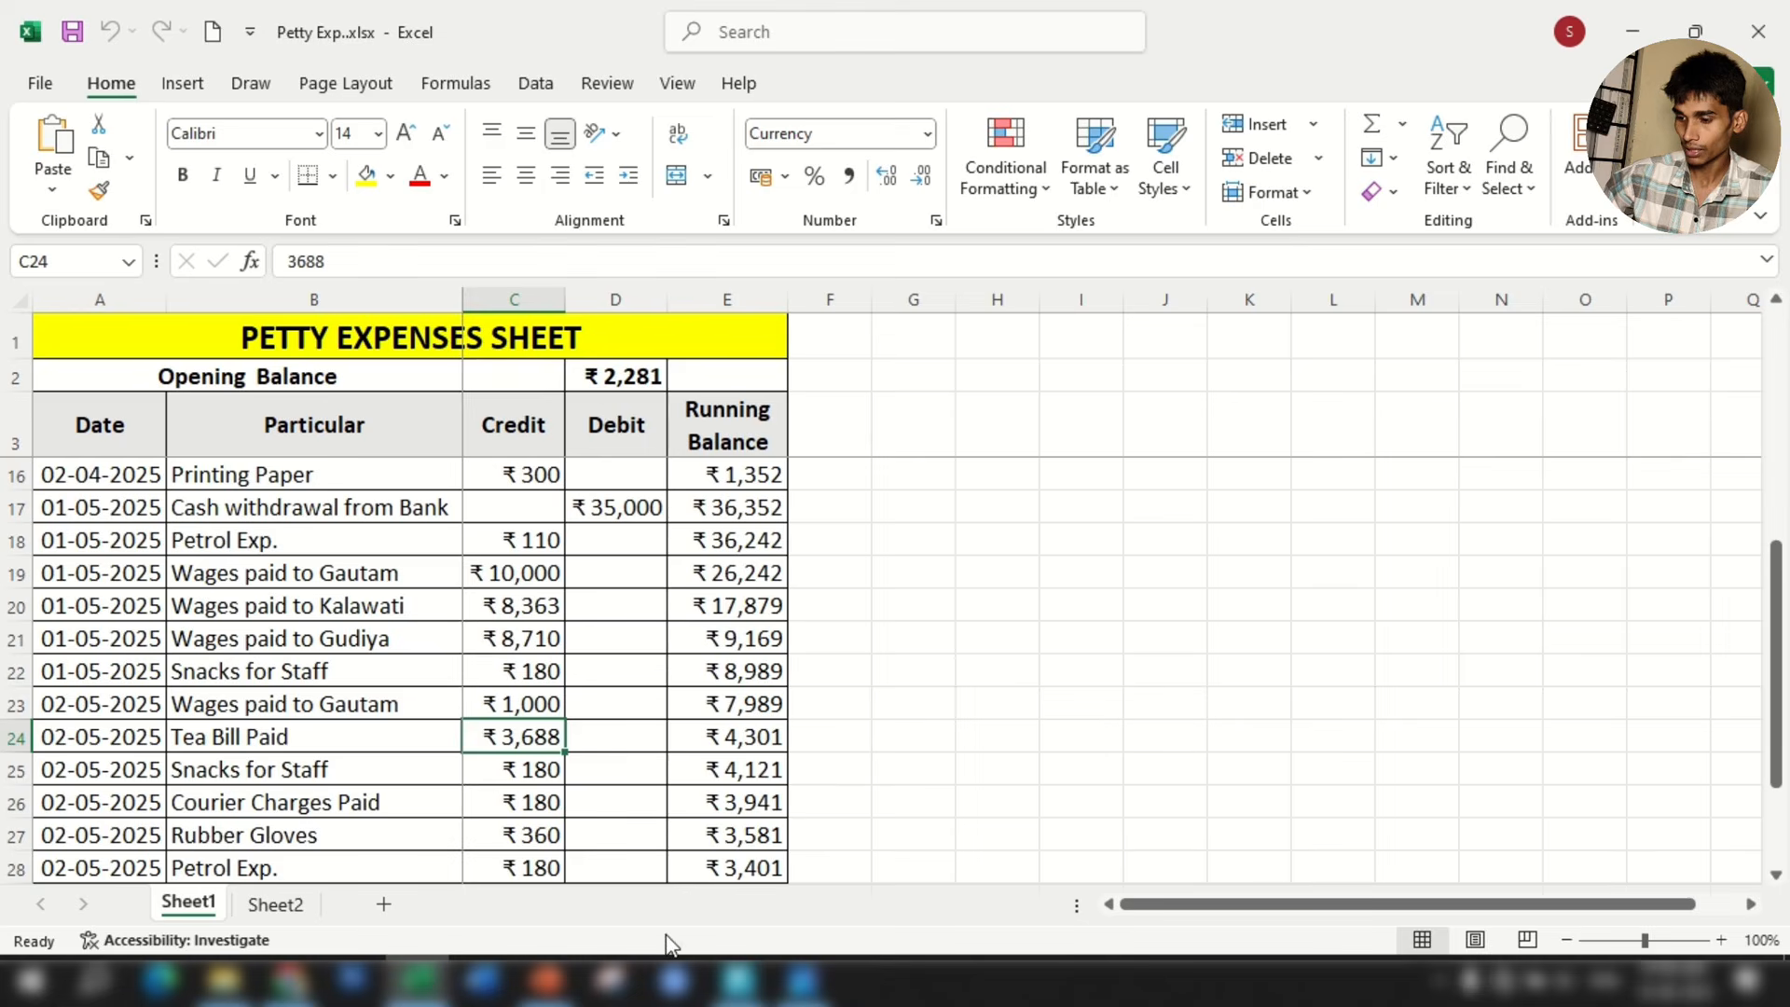
pyautogui.click(736, 979)
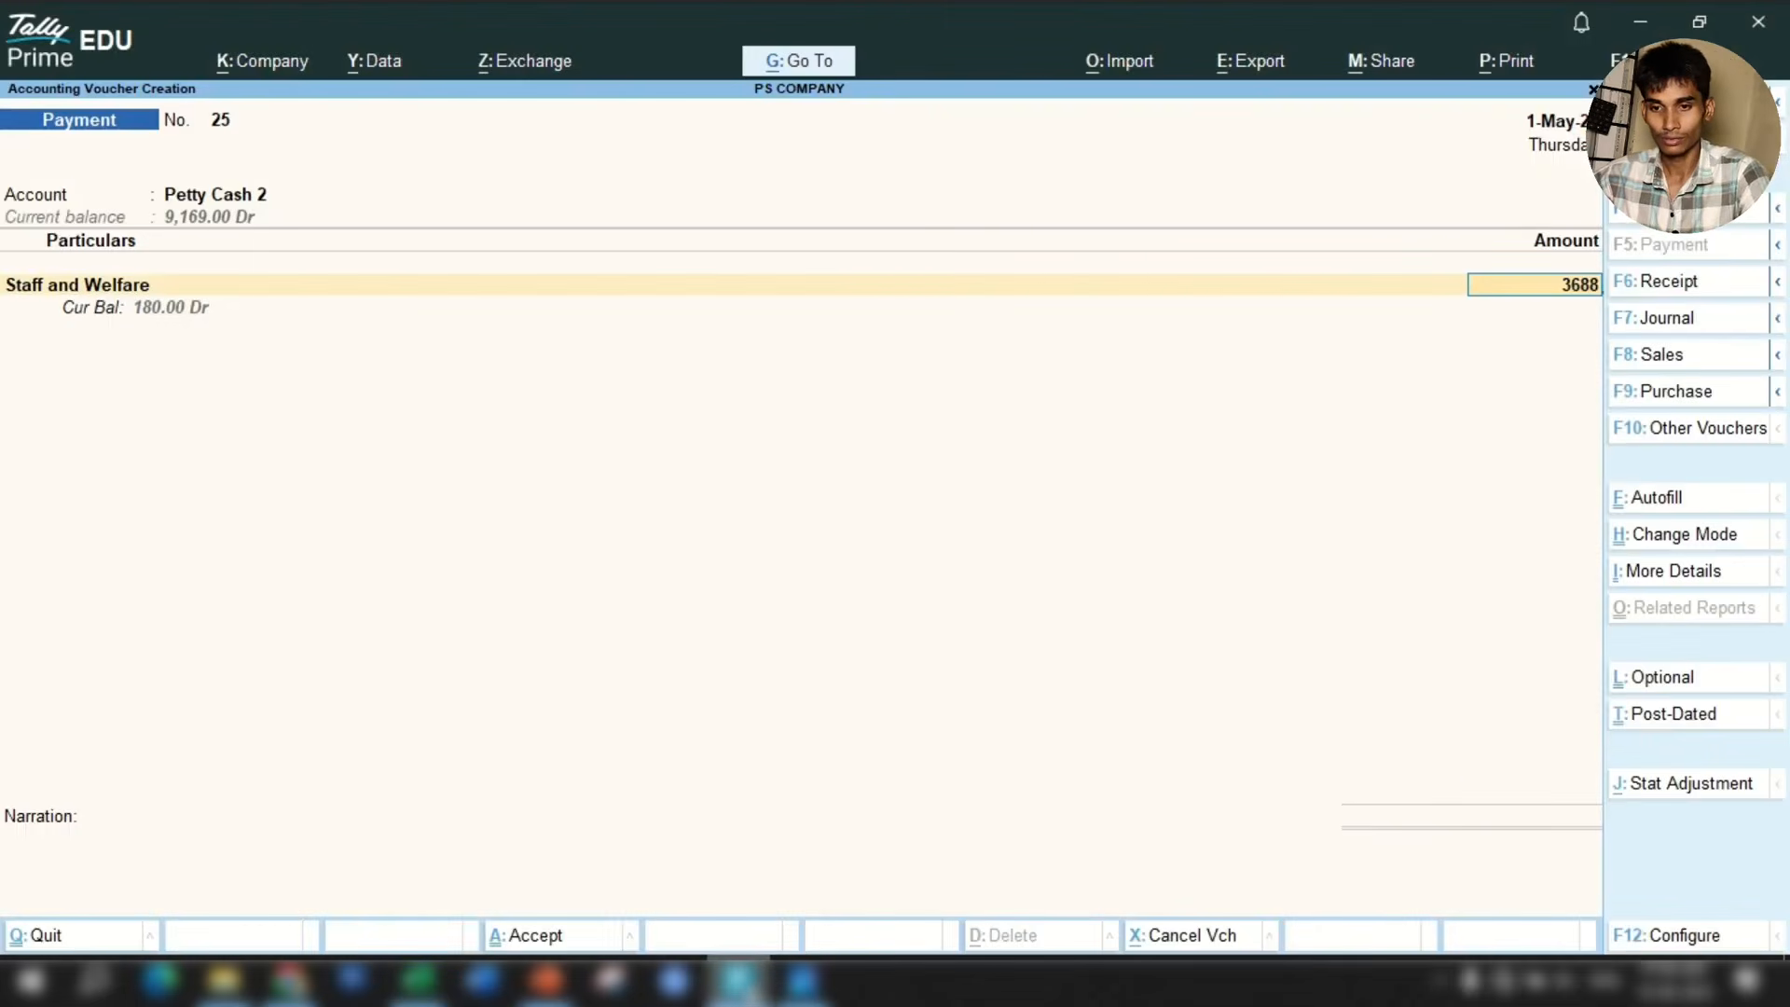
pyautogui.write('3688')
pyautogui.press('Return')
# Enter the narration "for tea bill paid" and save the payment voucher.
pyautogui.press('Return')
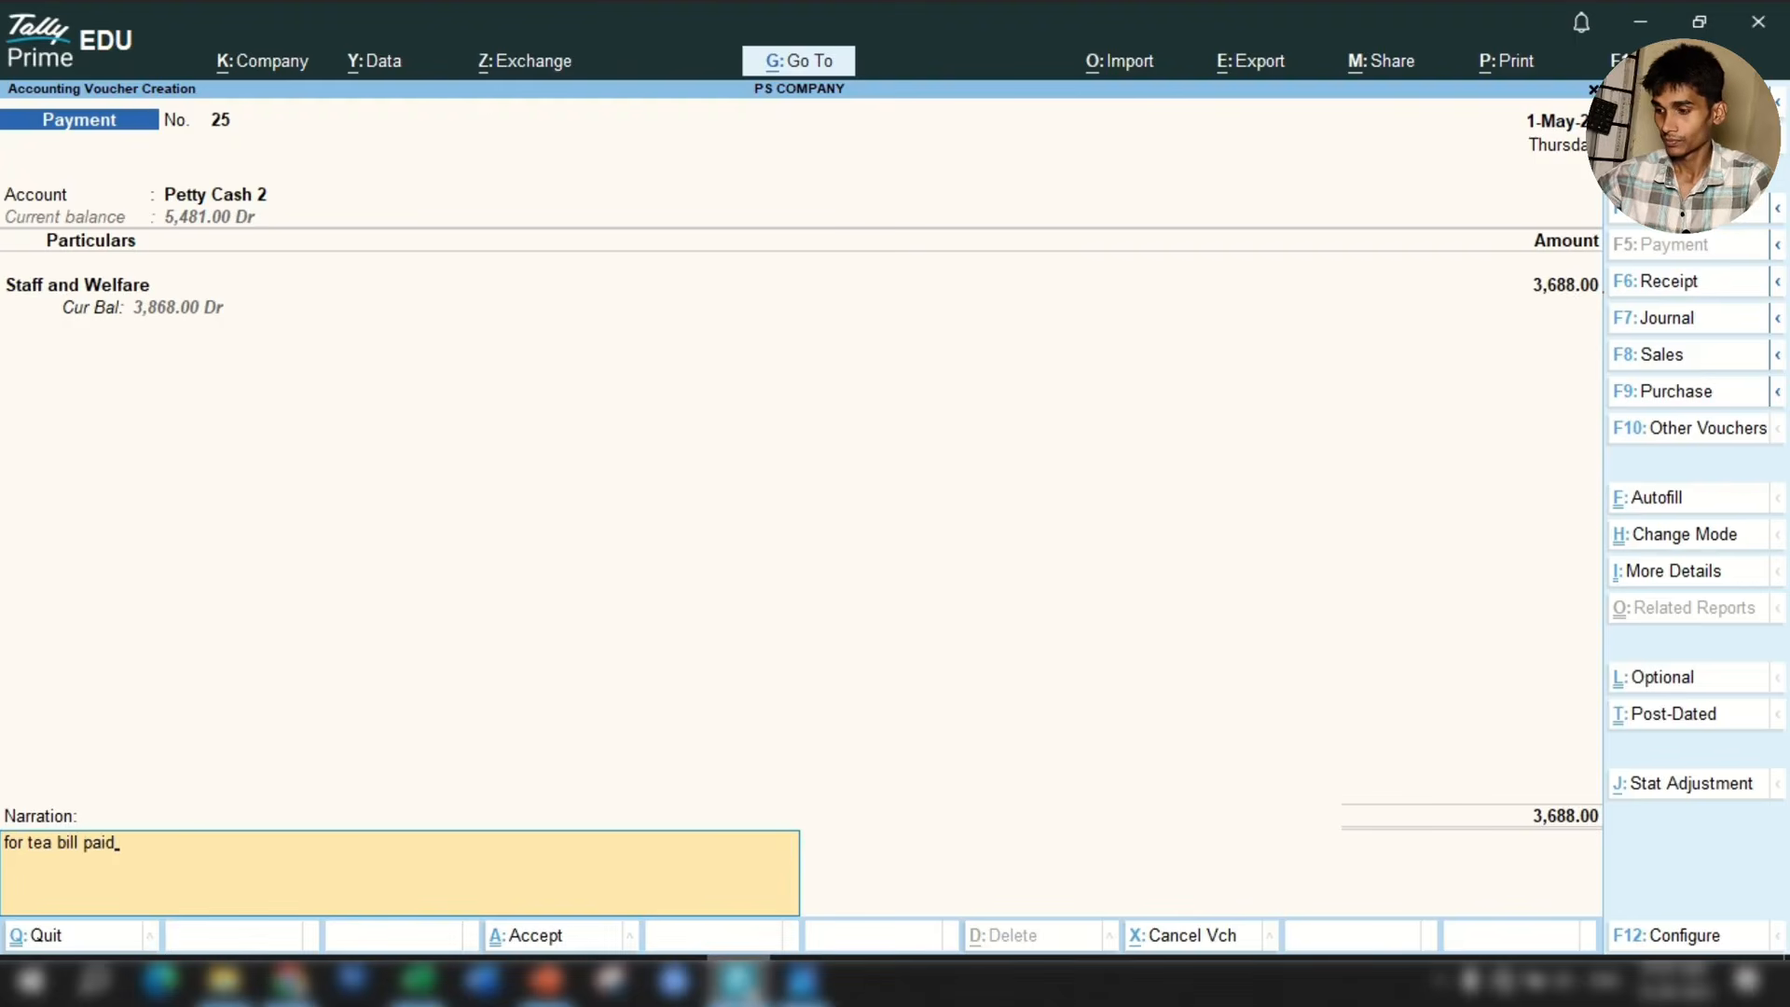
pyautogui.press('Return')
pyautogui.press('Return')
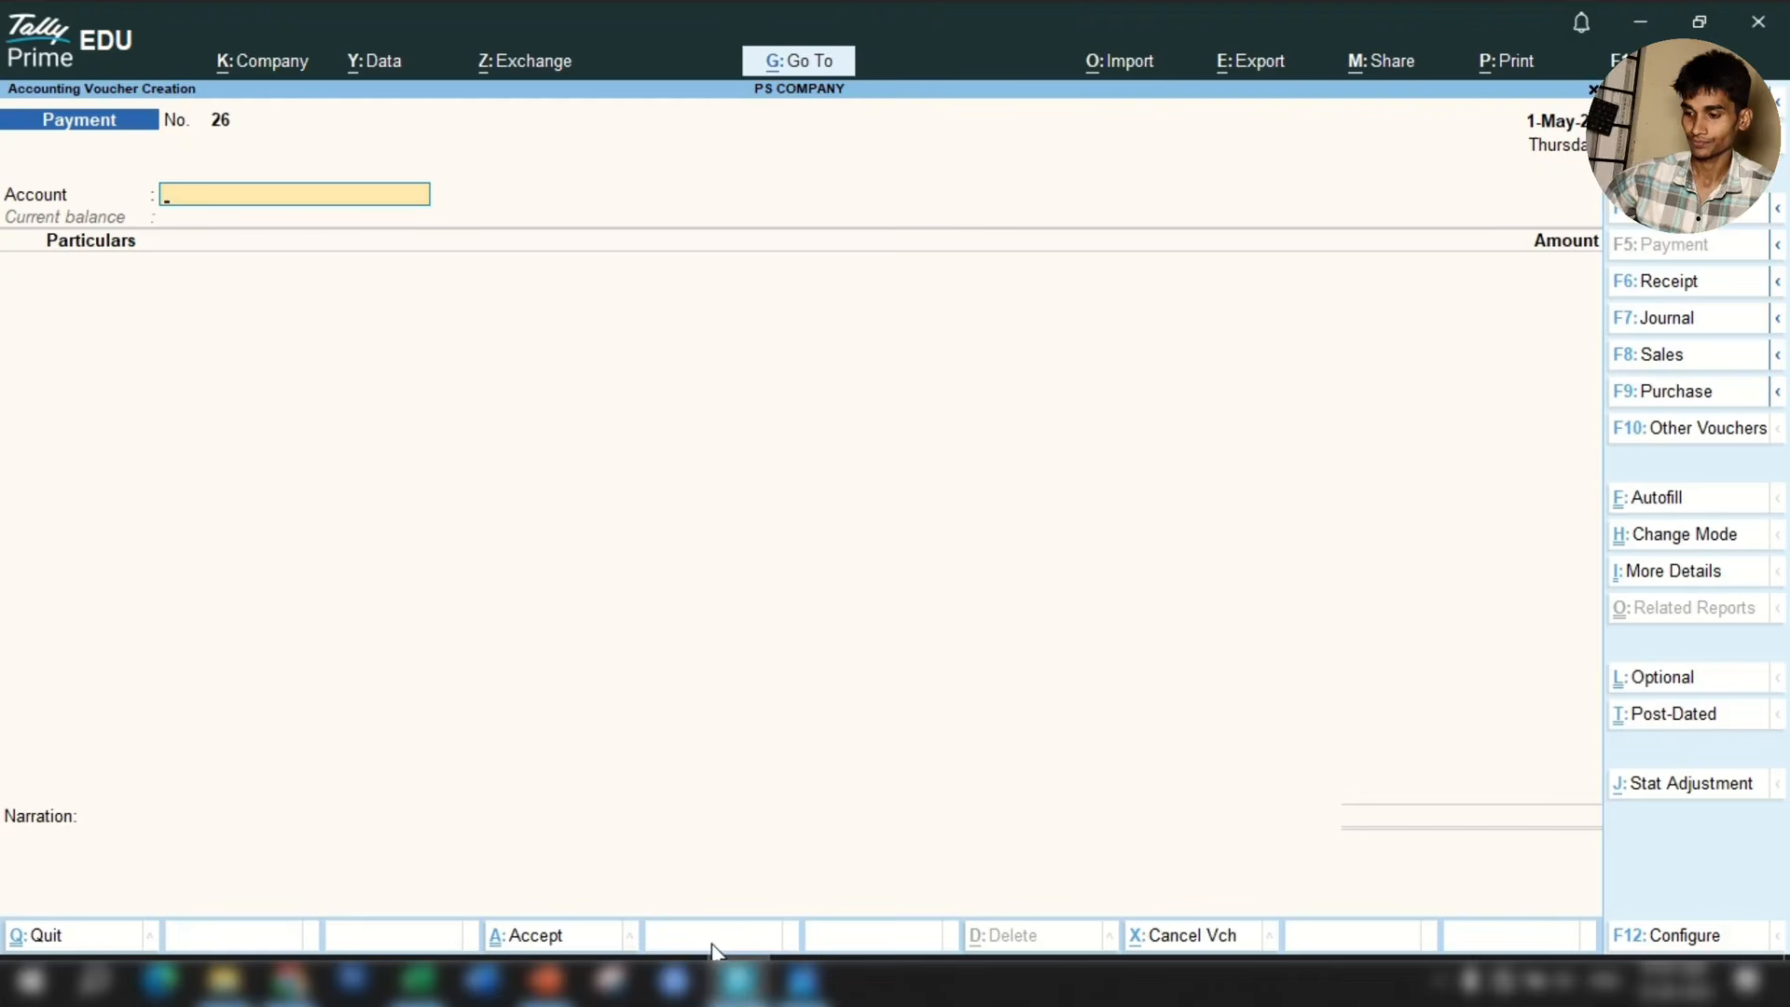
# Compare the 02-05-2025 wages, tea bill and snacks rows in Excel with the last two saved payment vouchers in TallyPrime.
pyautogui.click(419, 981)
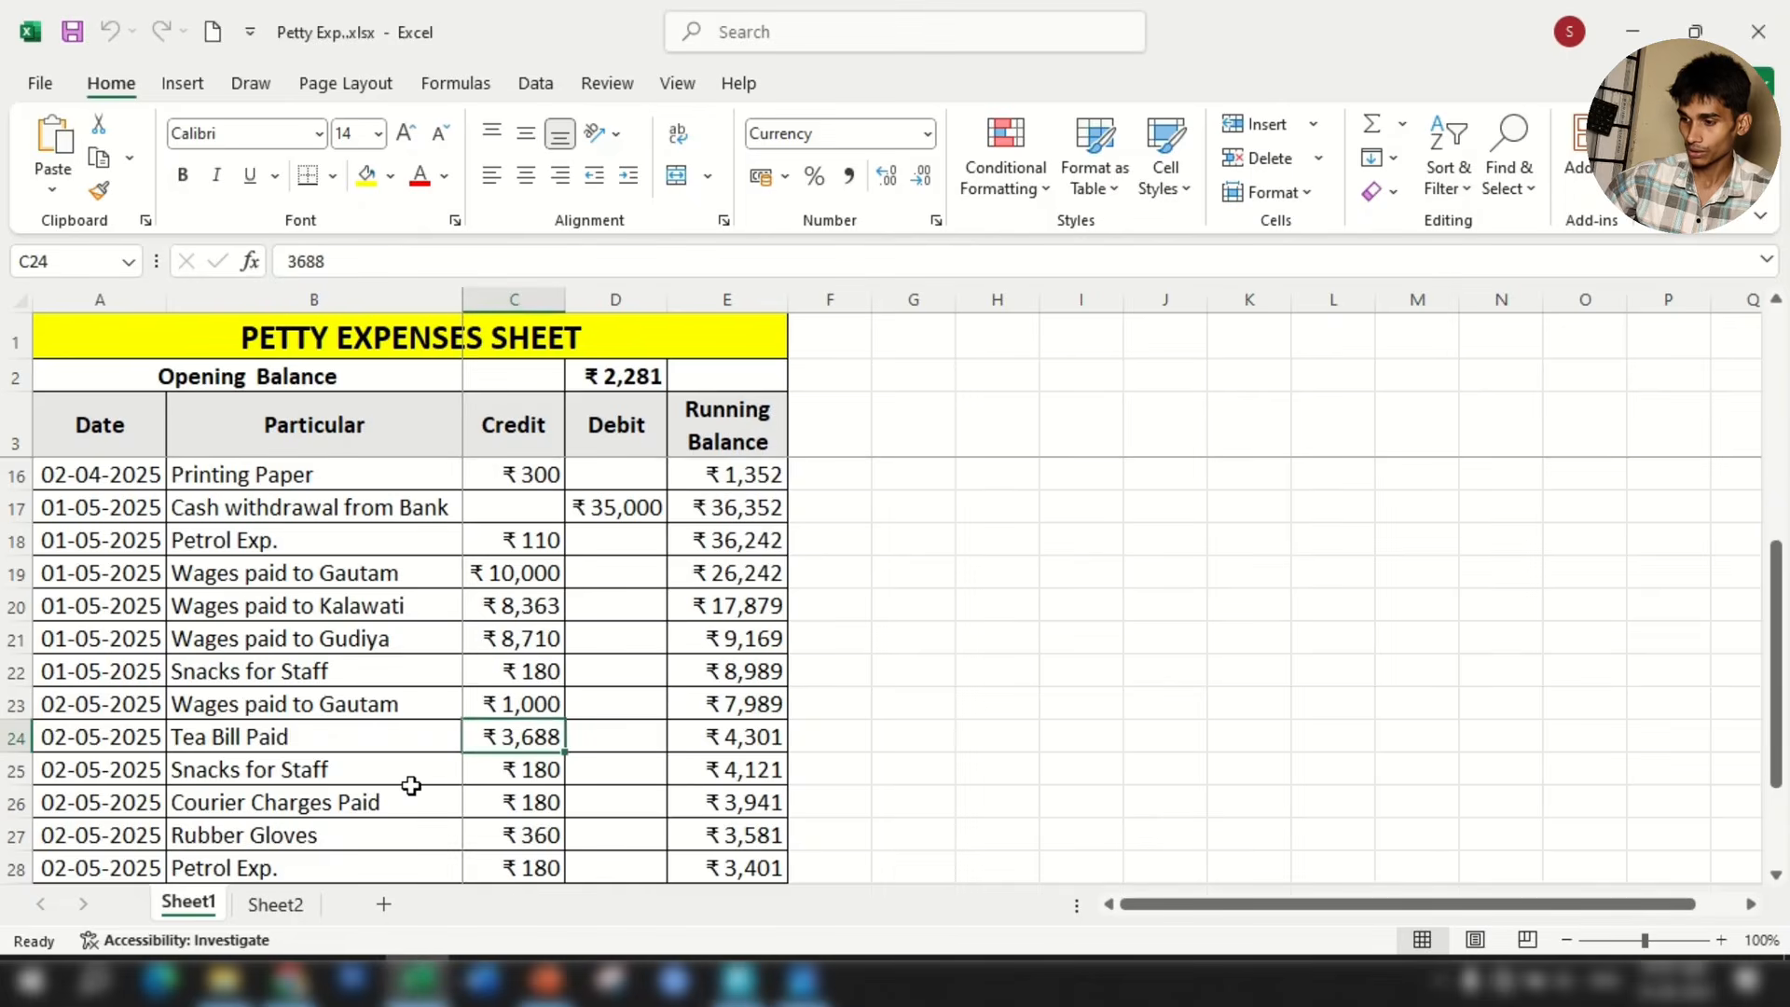
pyautogui.click(541, 782)
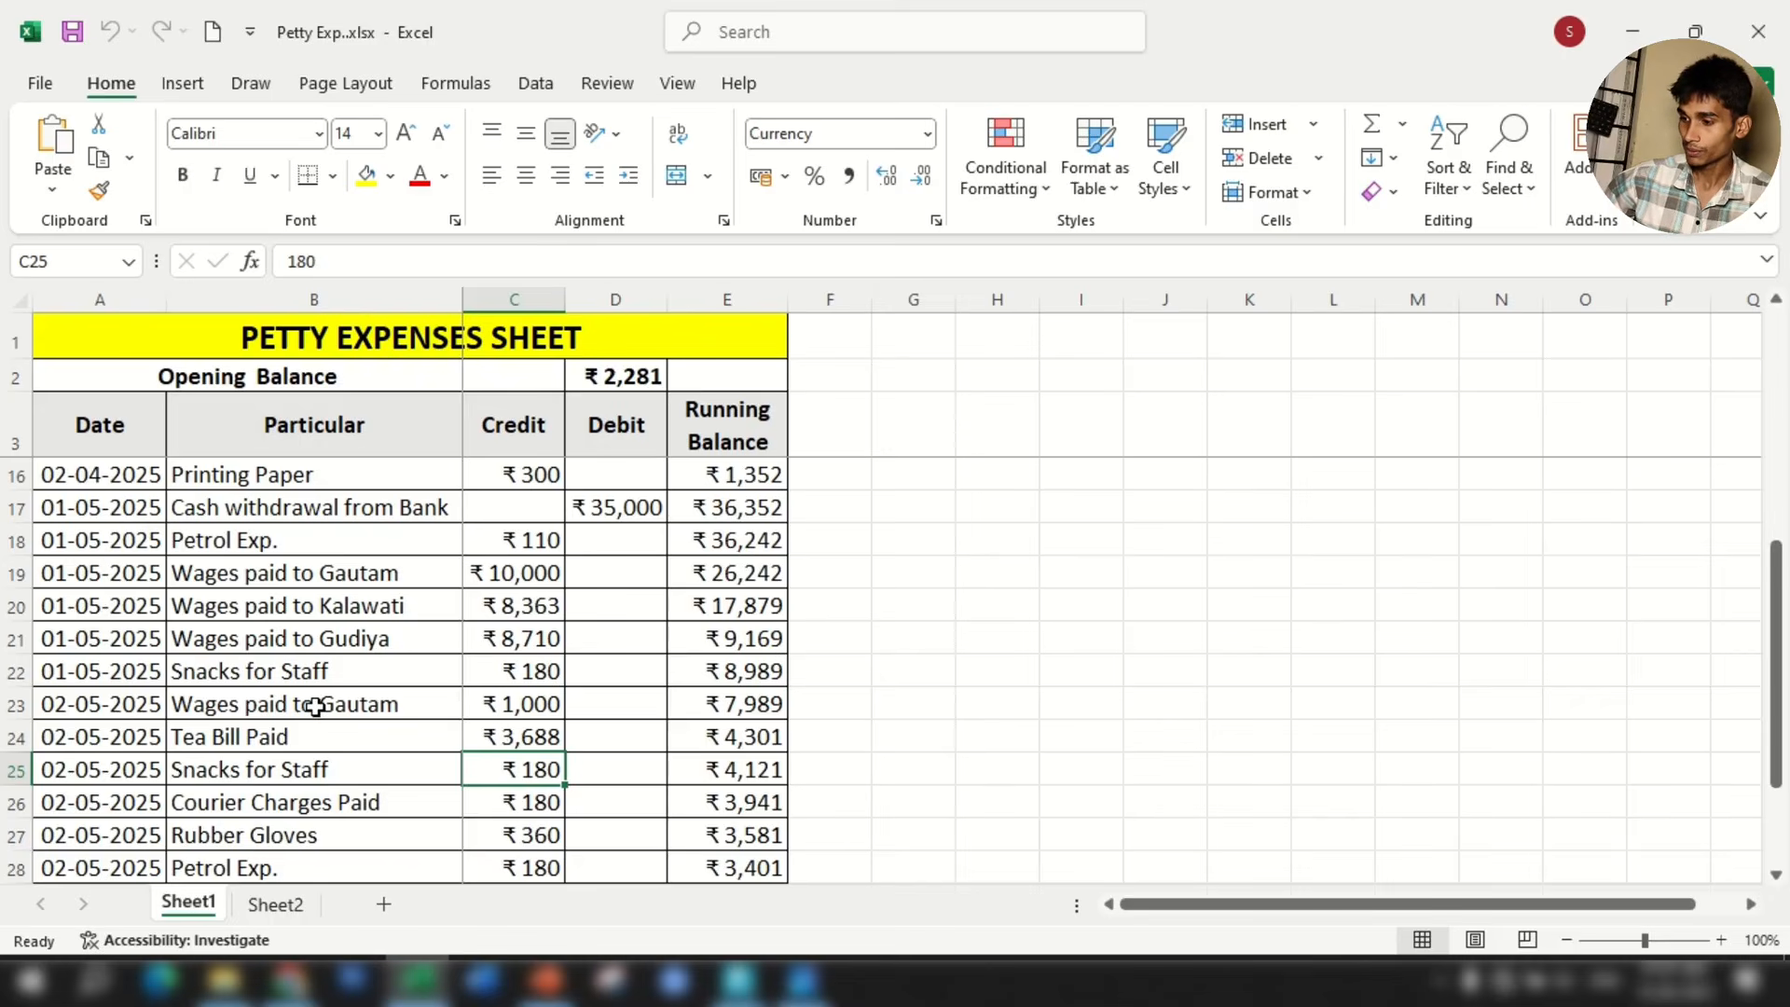
pyautogui.click(396, 708)
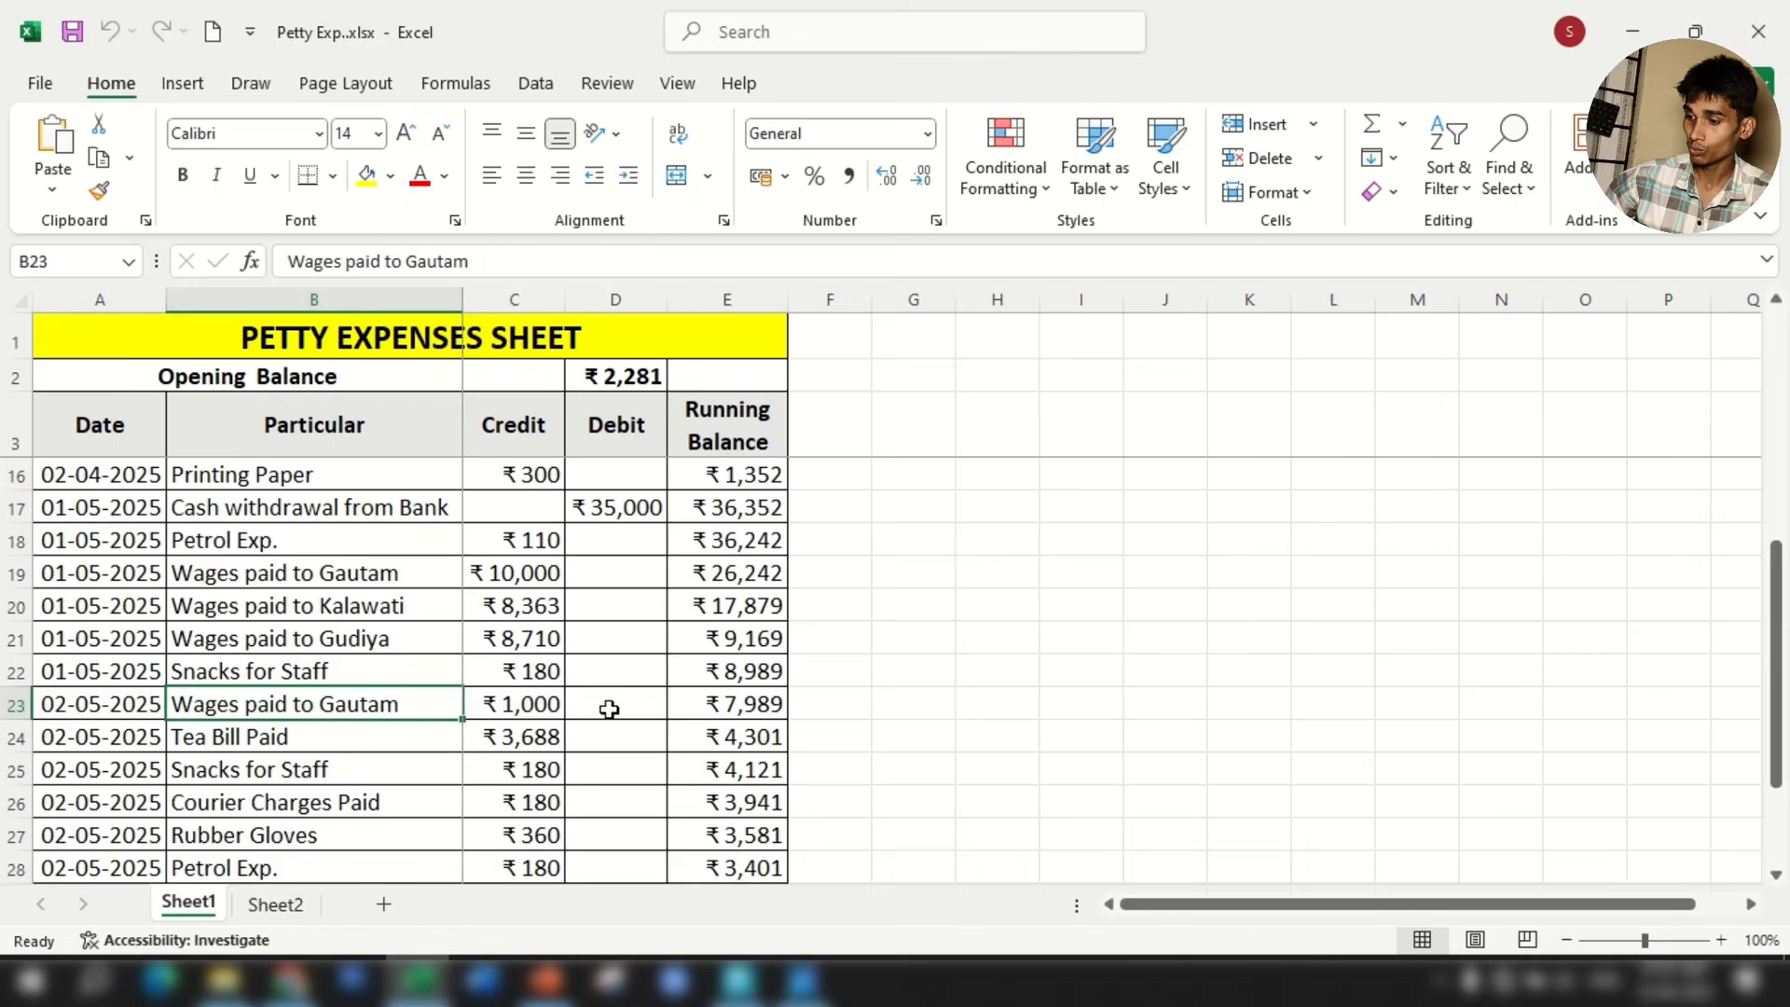
pyautogui.click(737, 979)
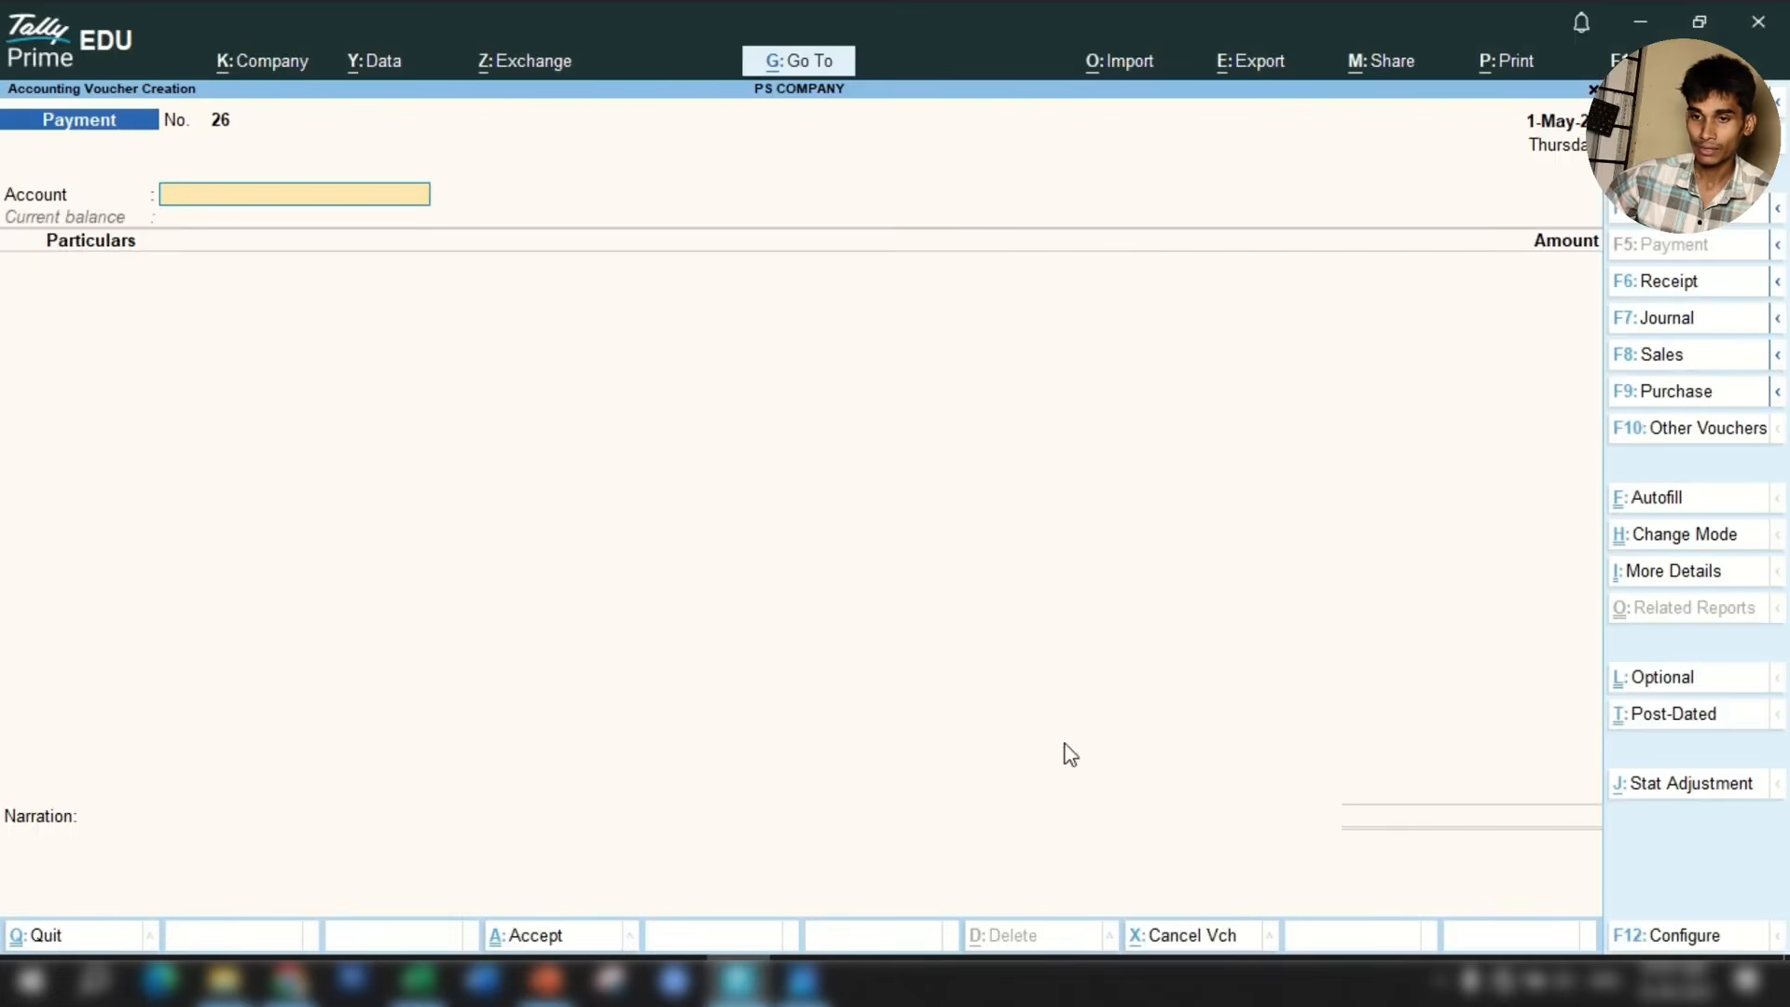
pyautogui.press('pageup')
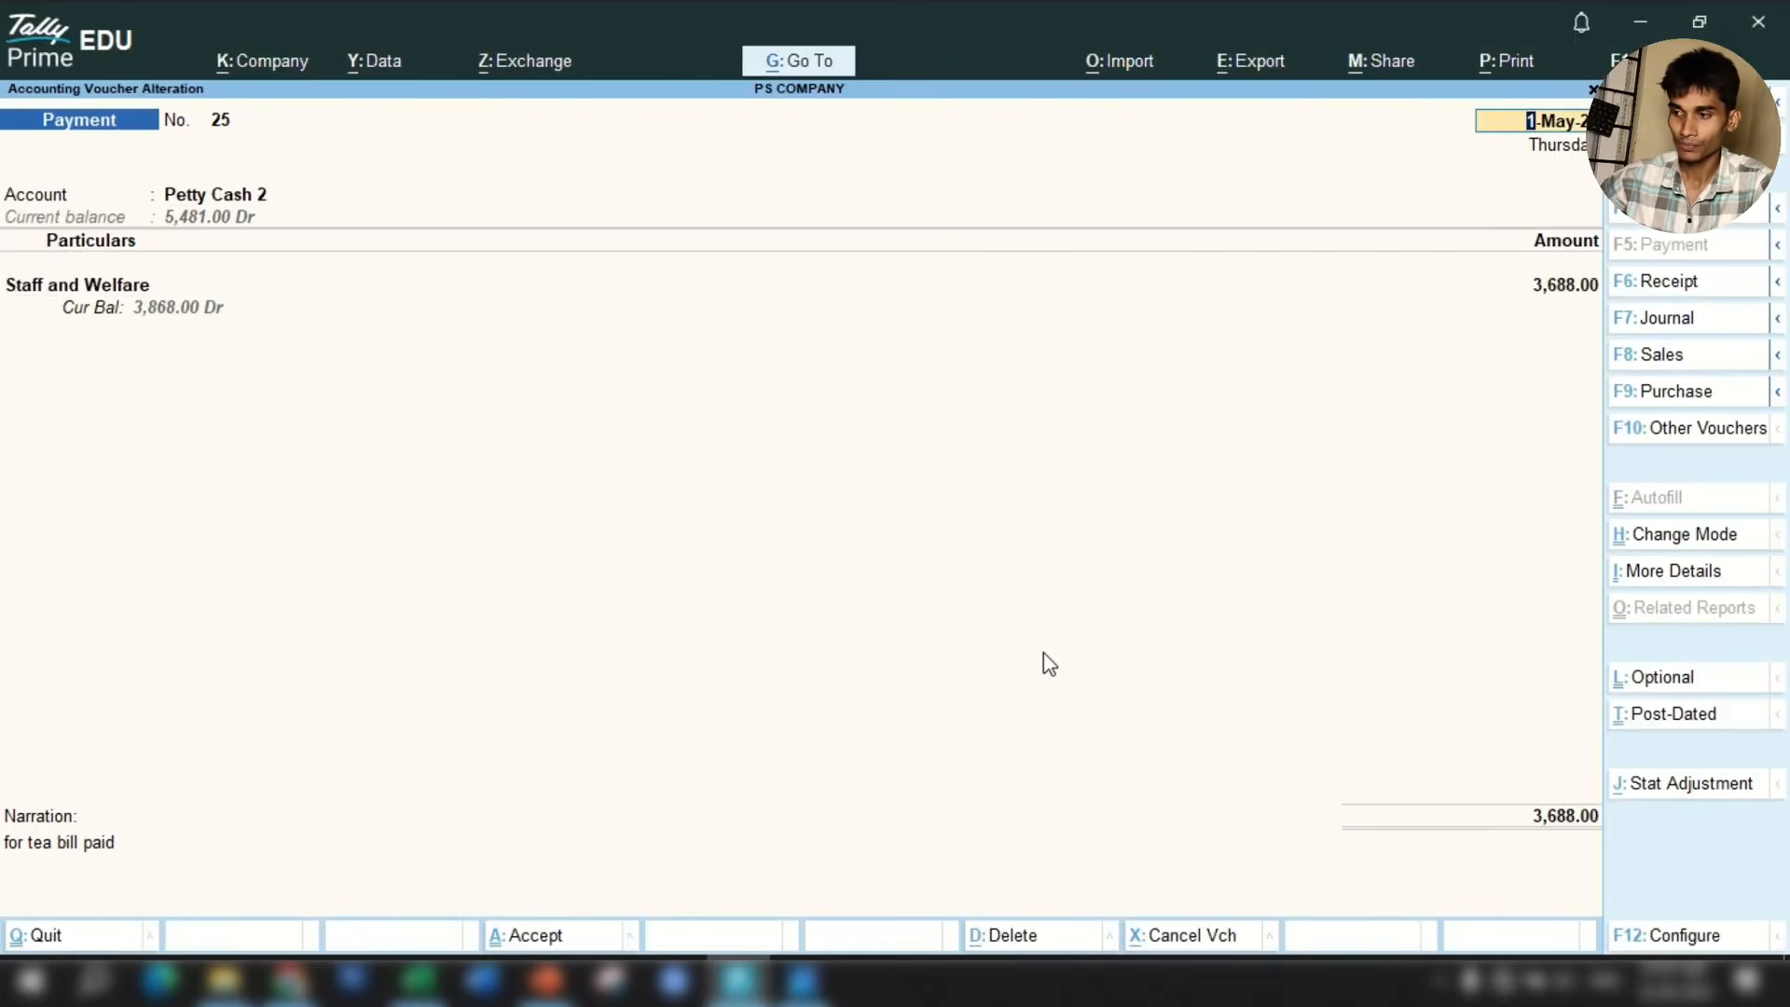
pyautogui.press('pageup')
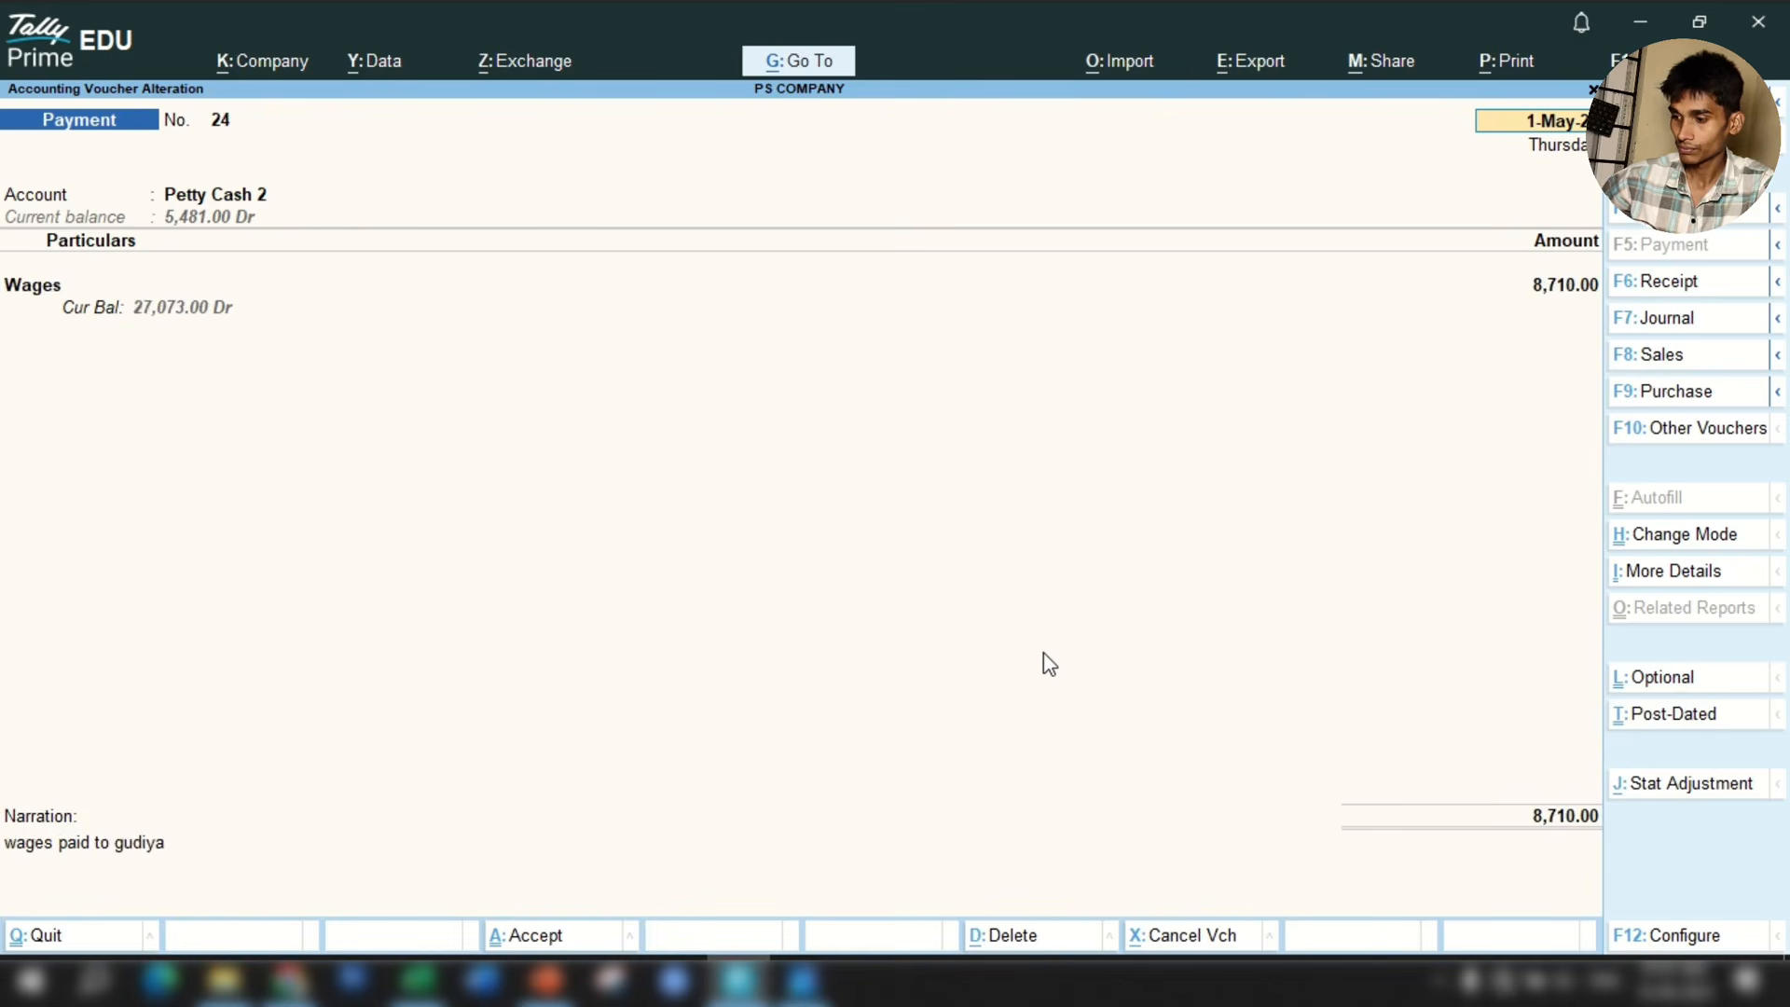
pyautogui.press('pagedown')
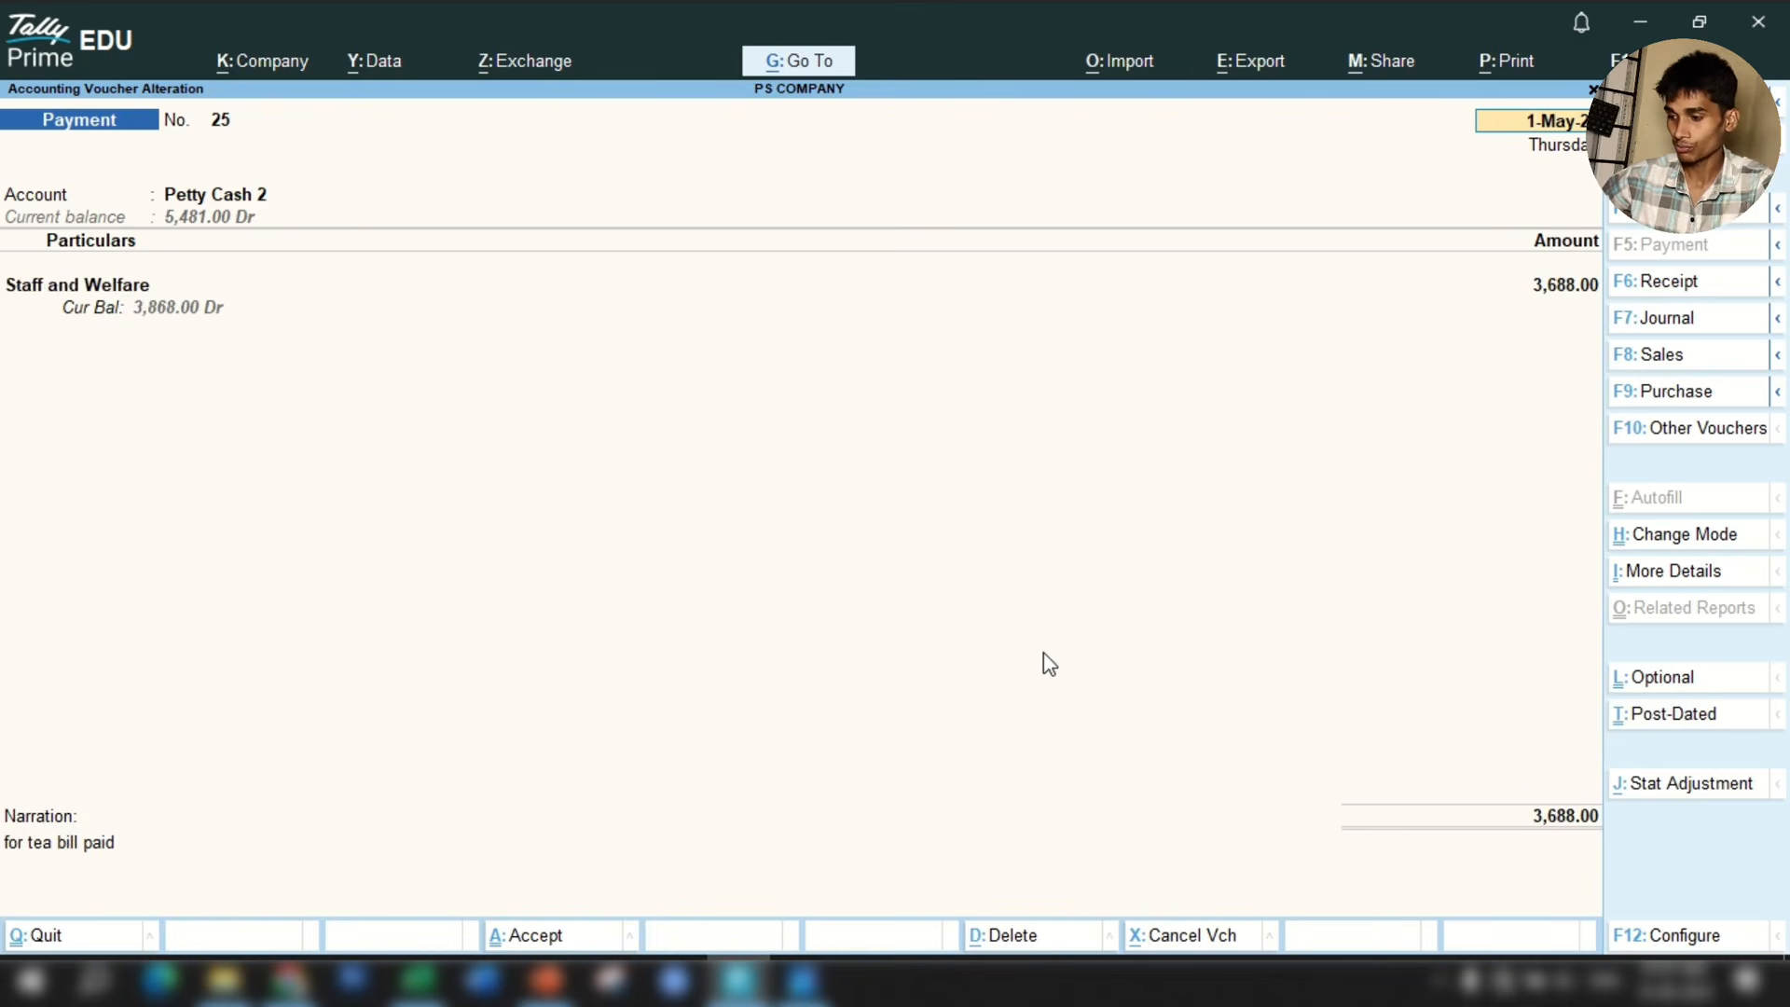
pyautogui.press('pagedown')
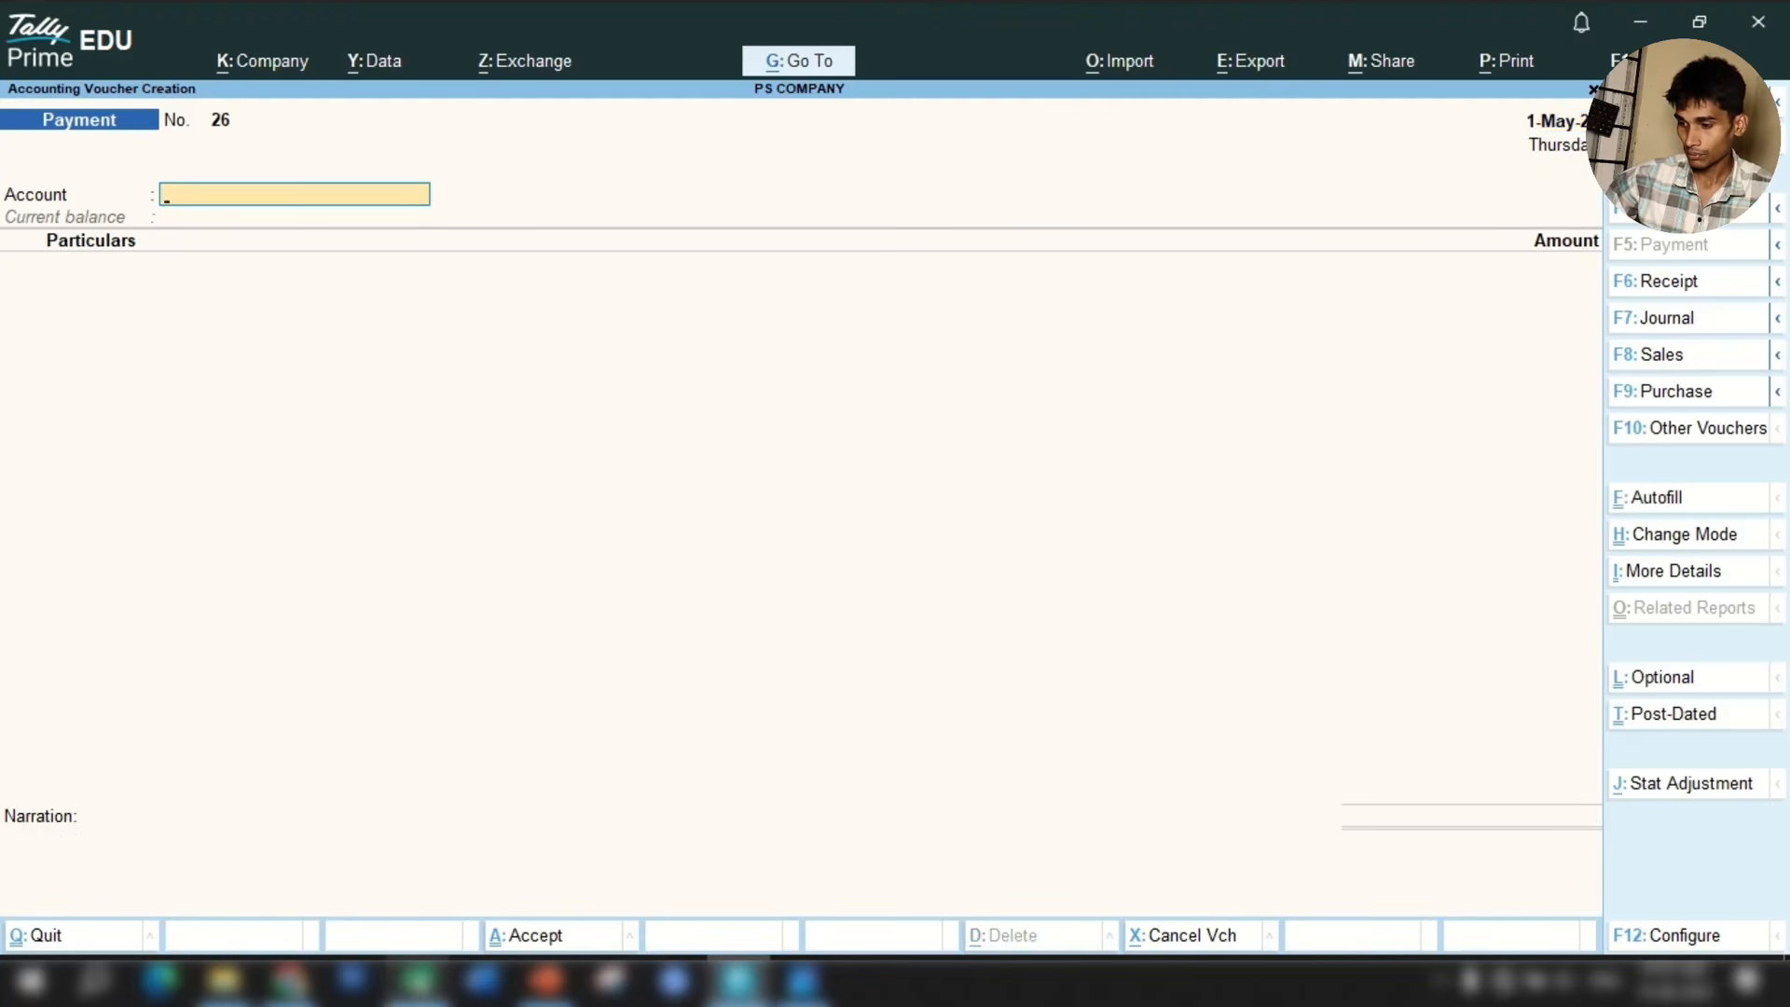
# Recheck the Tea Bill Paid row in Excel, change the date of the tea bill payment voucher in TallyPrime to 2 May, and save it.
pyautogui.click(417, 978)
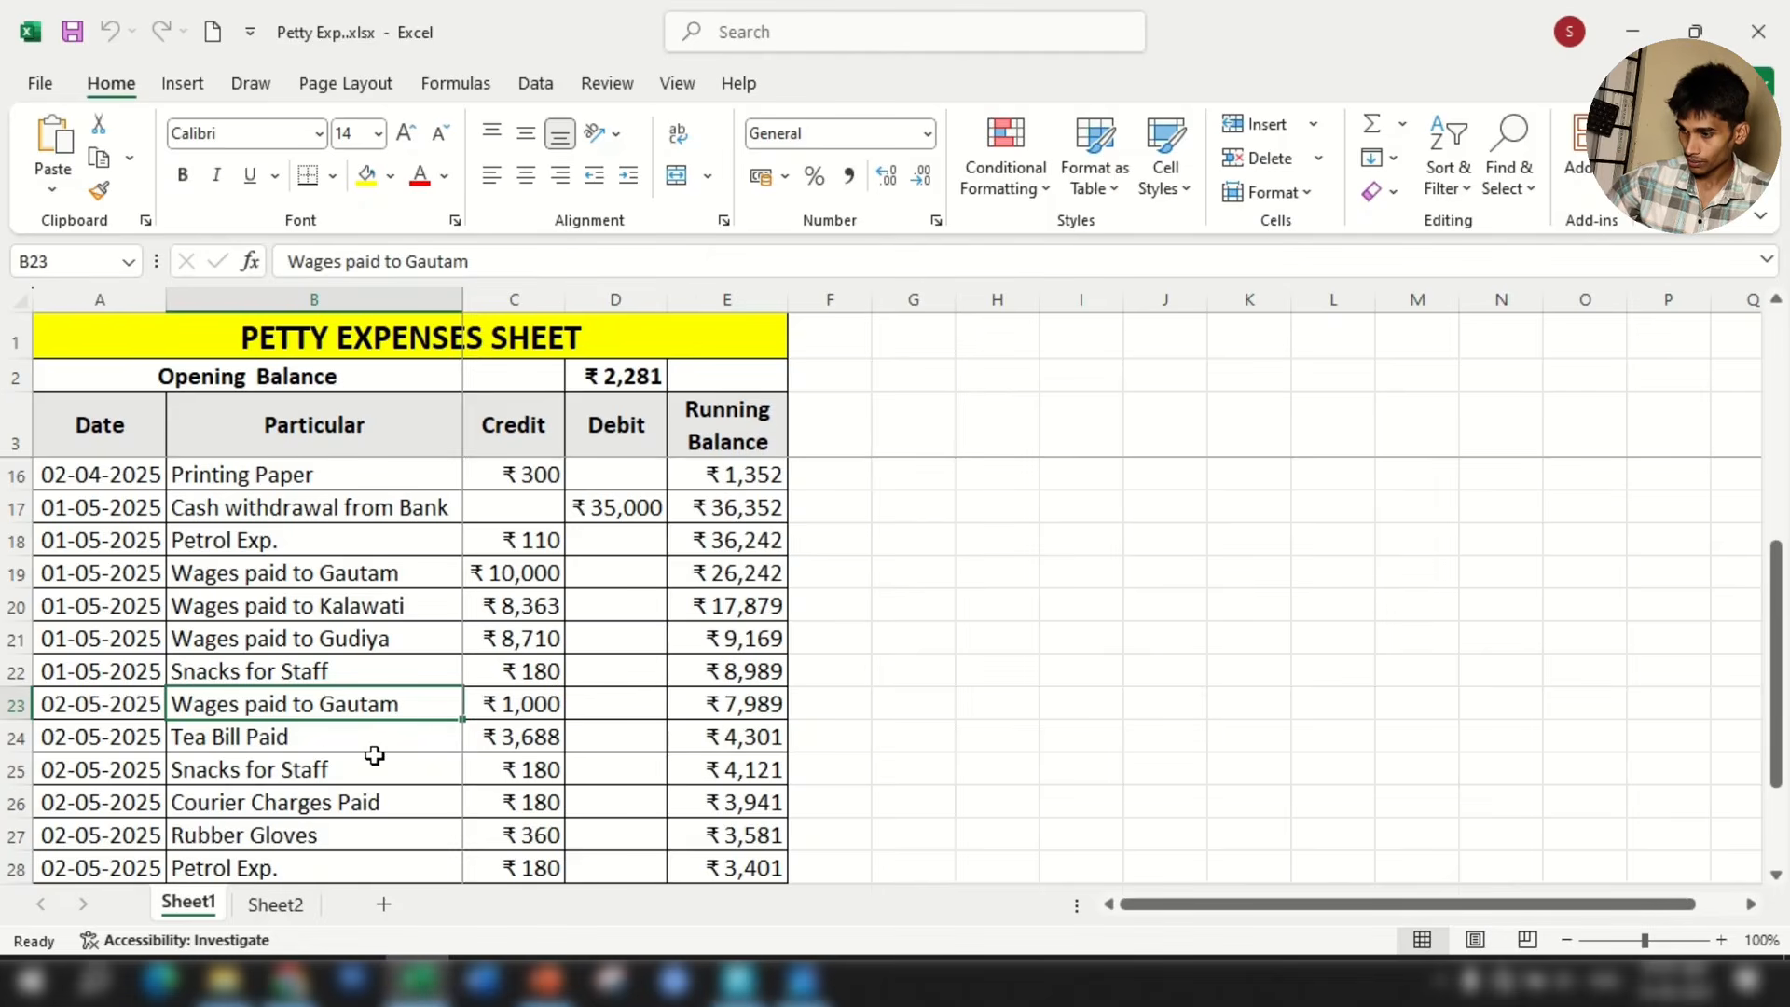
pyautogui.click(270, 738)
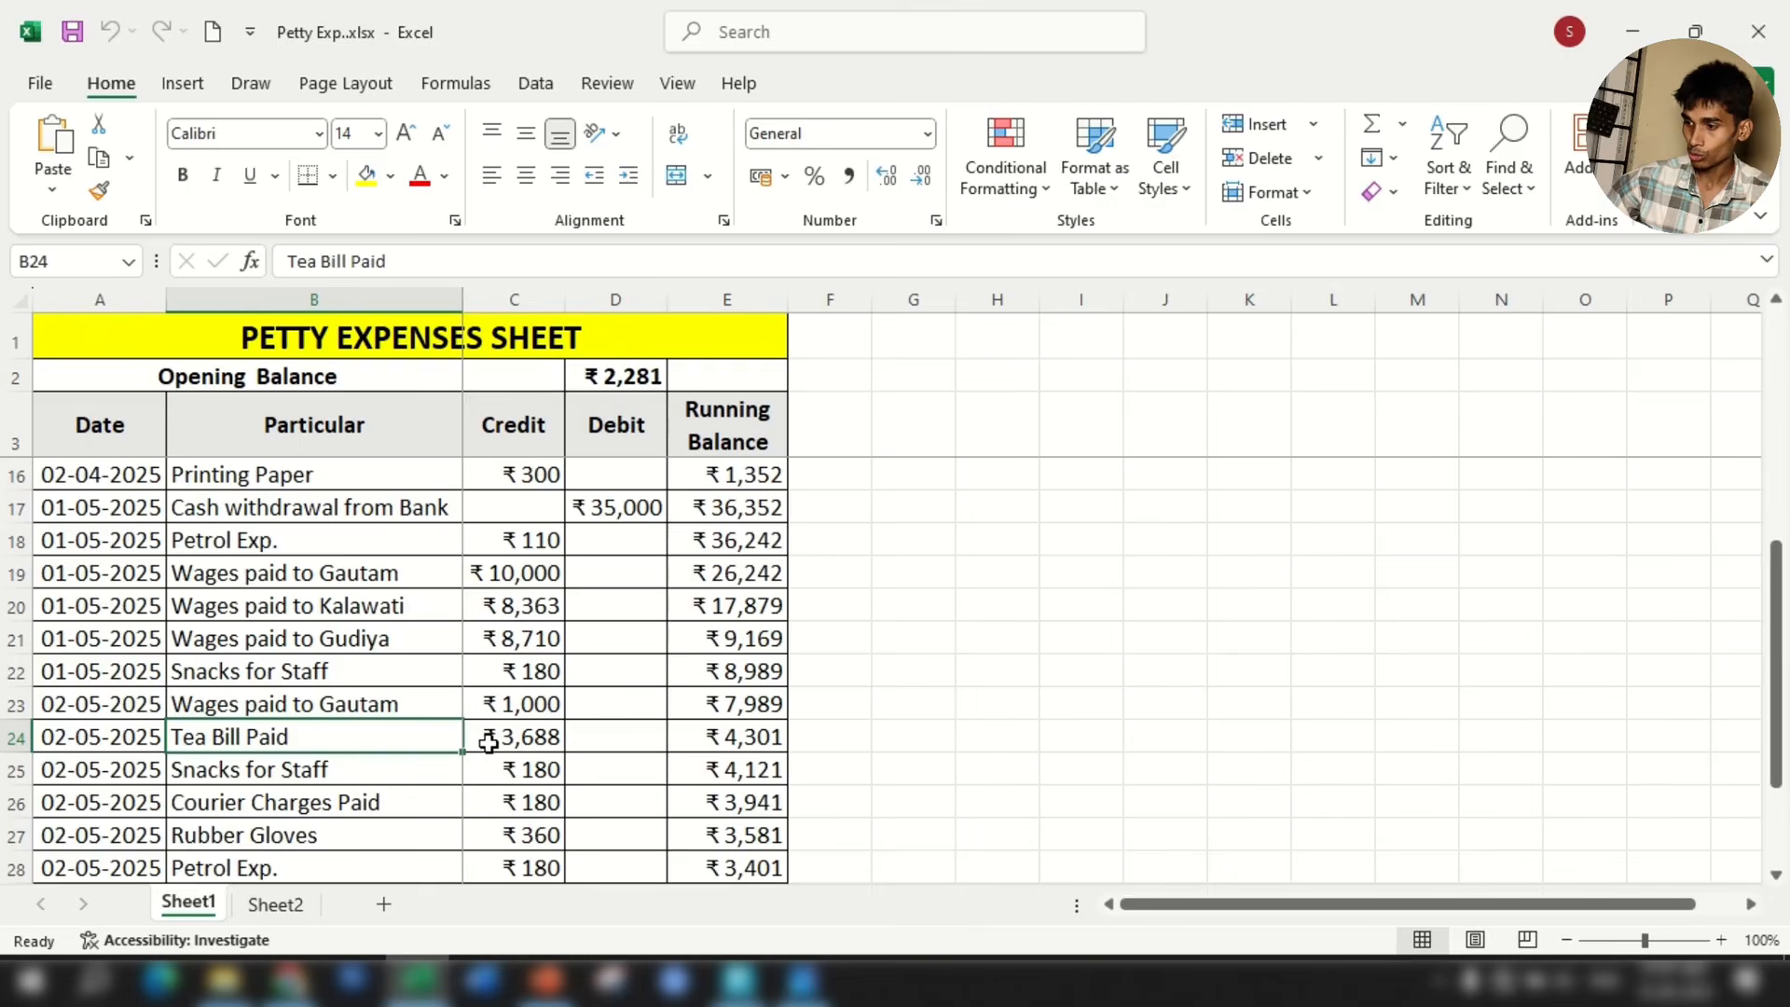
pyautogui.click(737, 978)
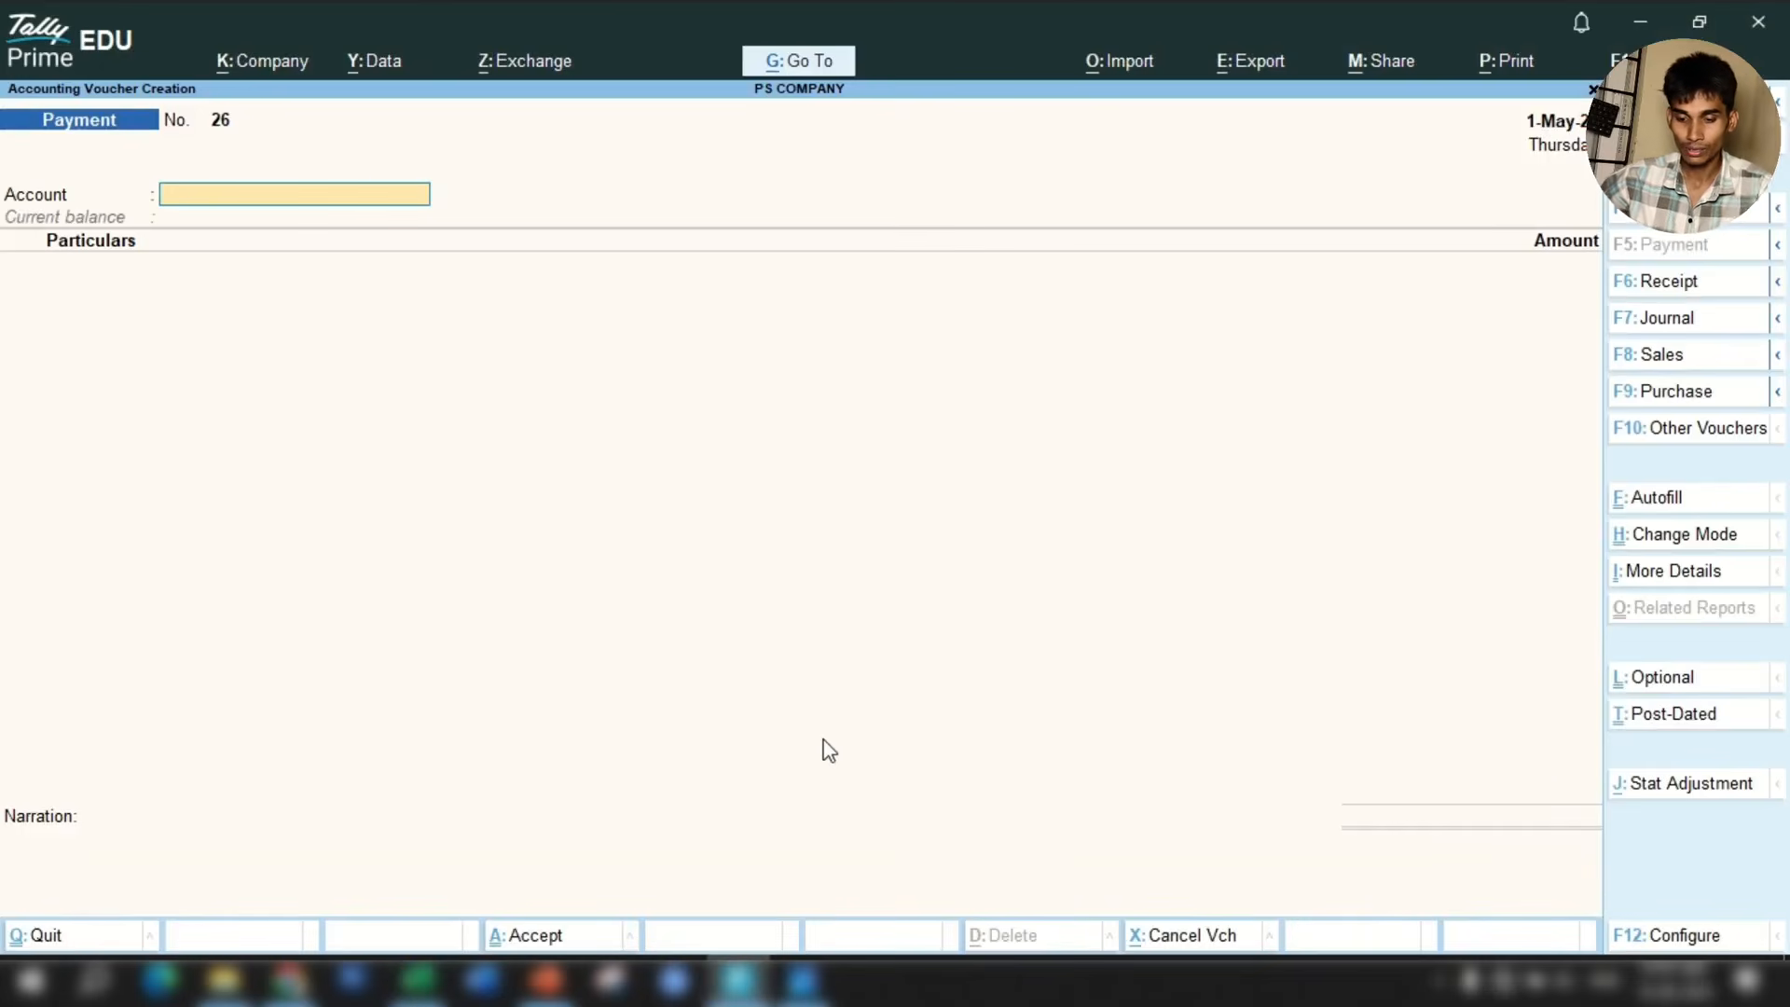
pyautogui.press('pageup')
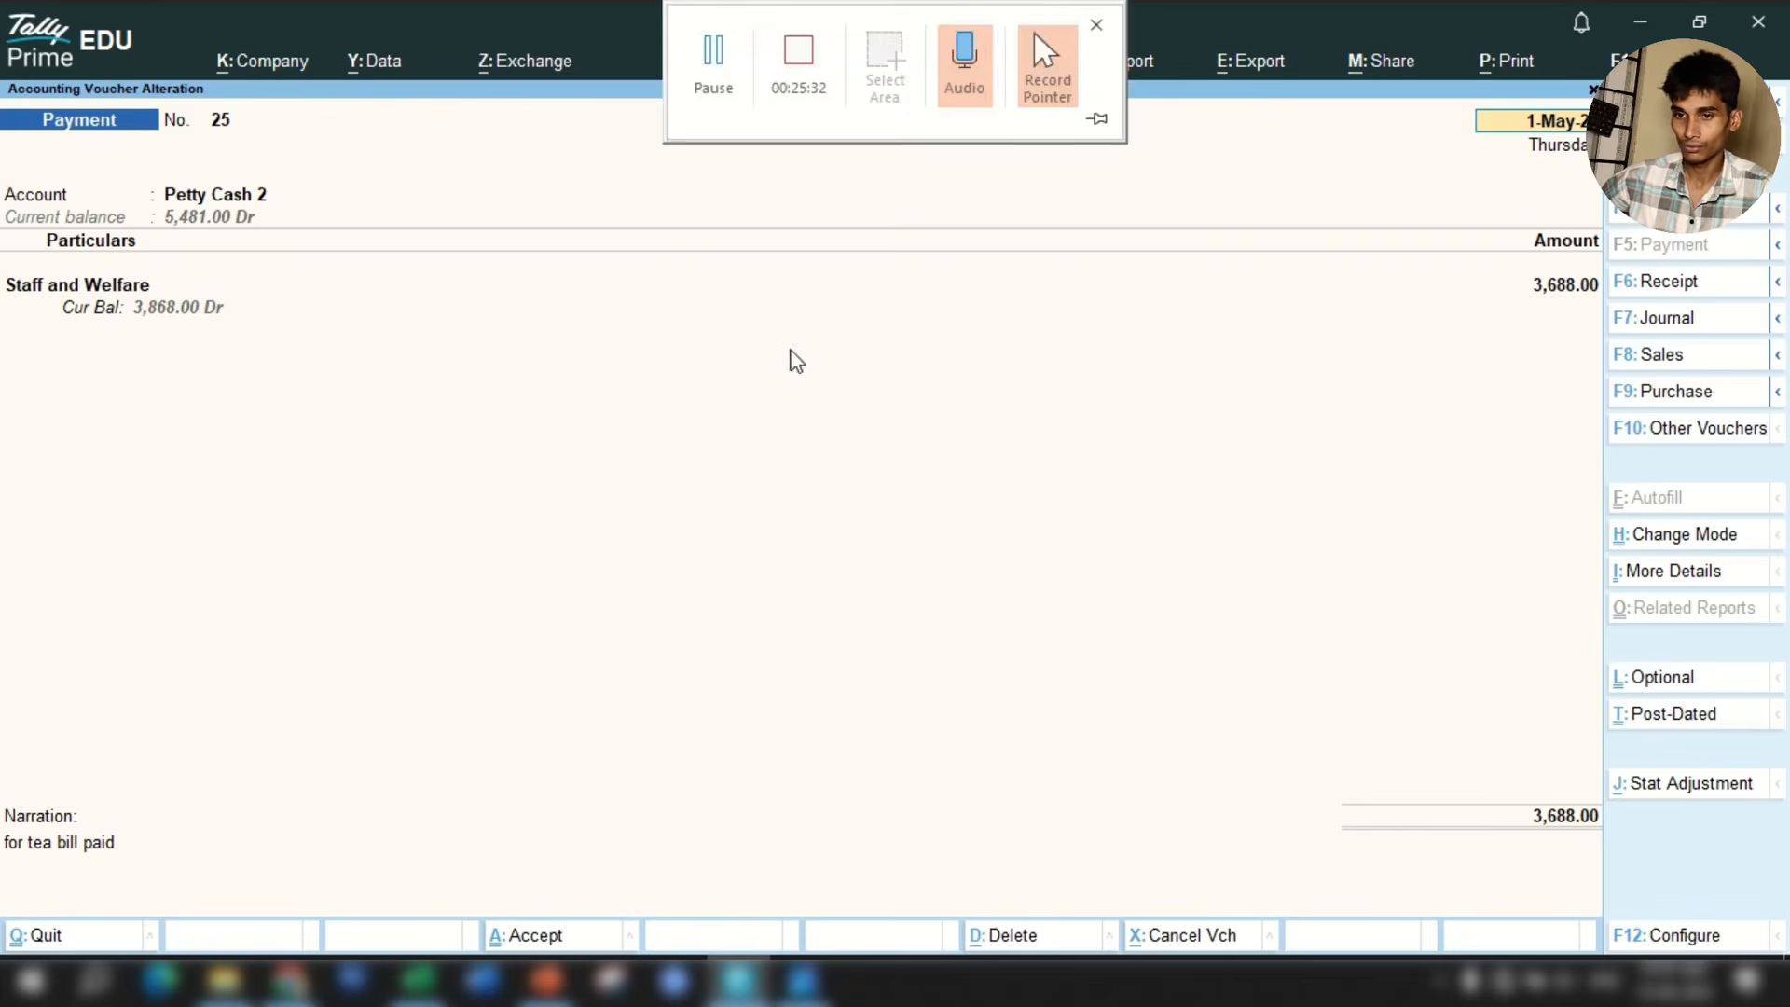
pyautogui.write('2-')
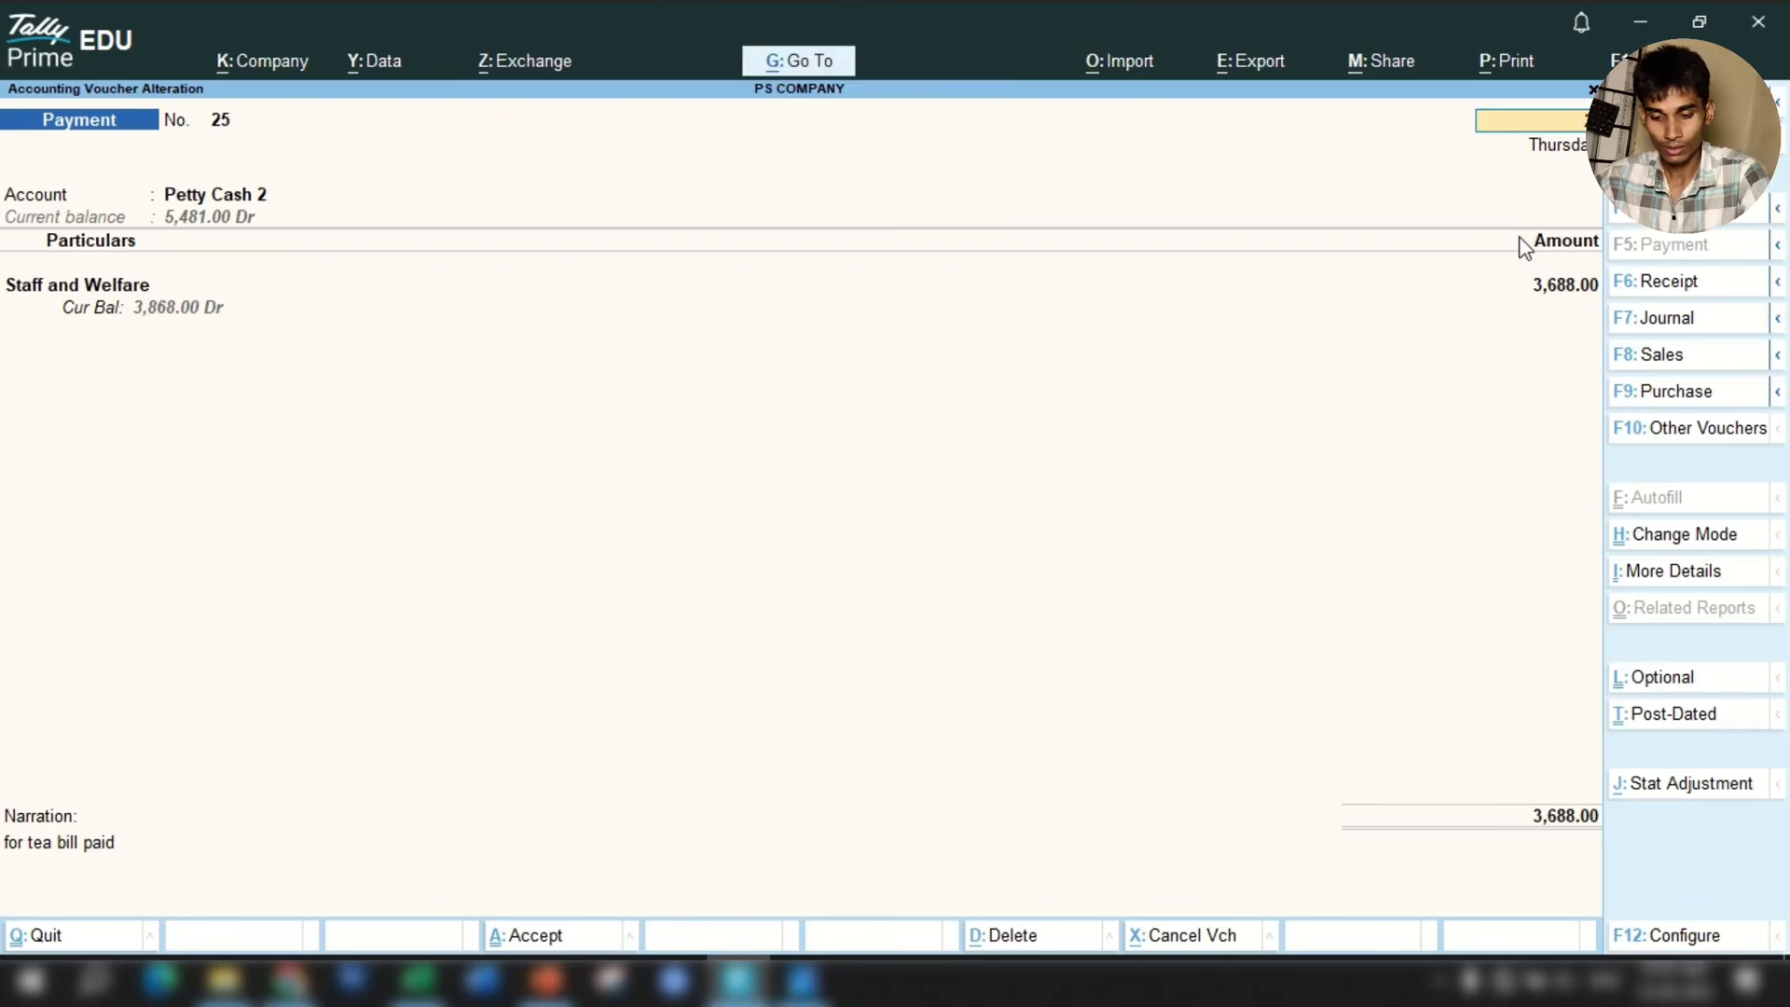
pyautogui.press('Return')
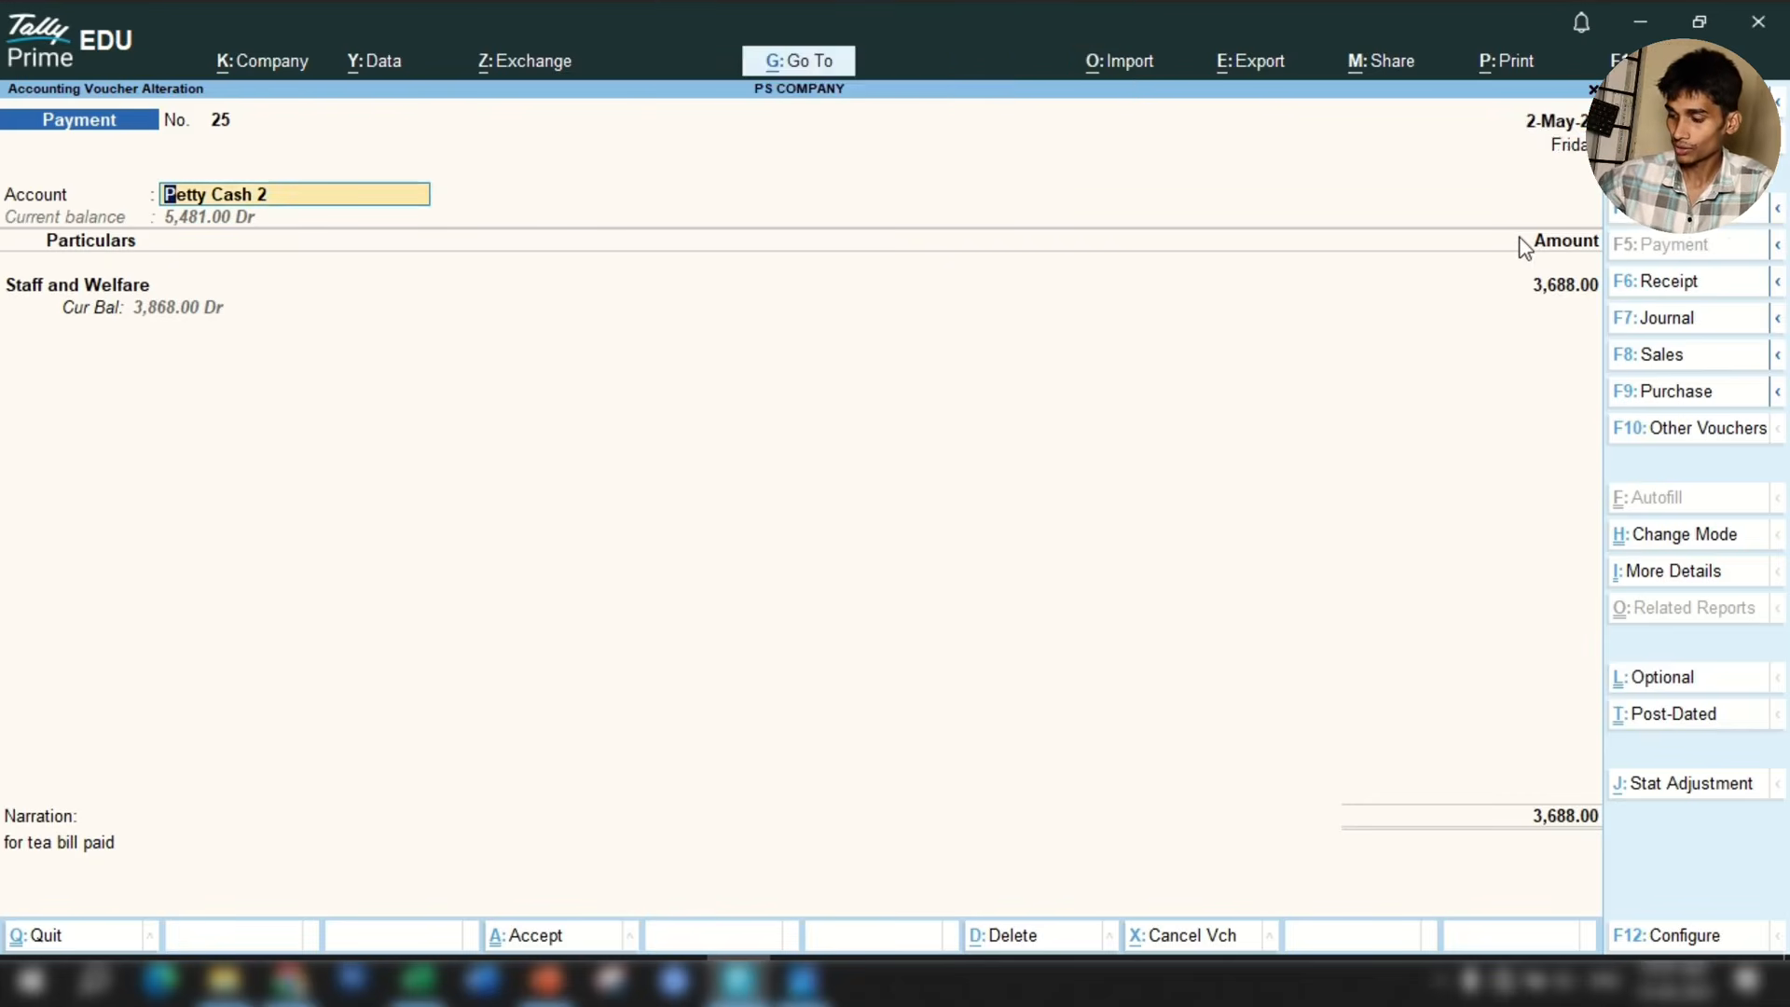
pyautogui.press('ctrl')
pyautogui.hotkey('ctrl', 'a')
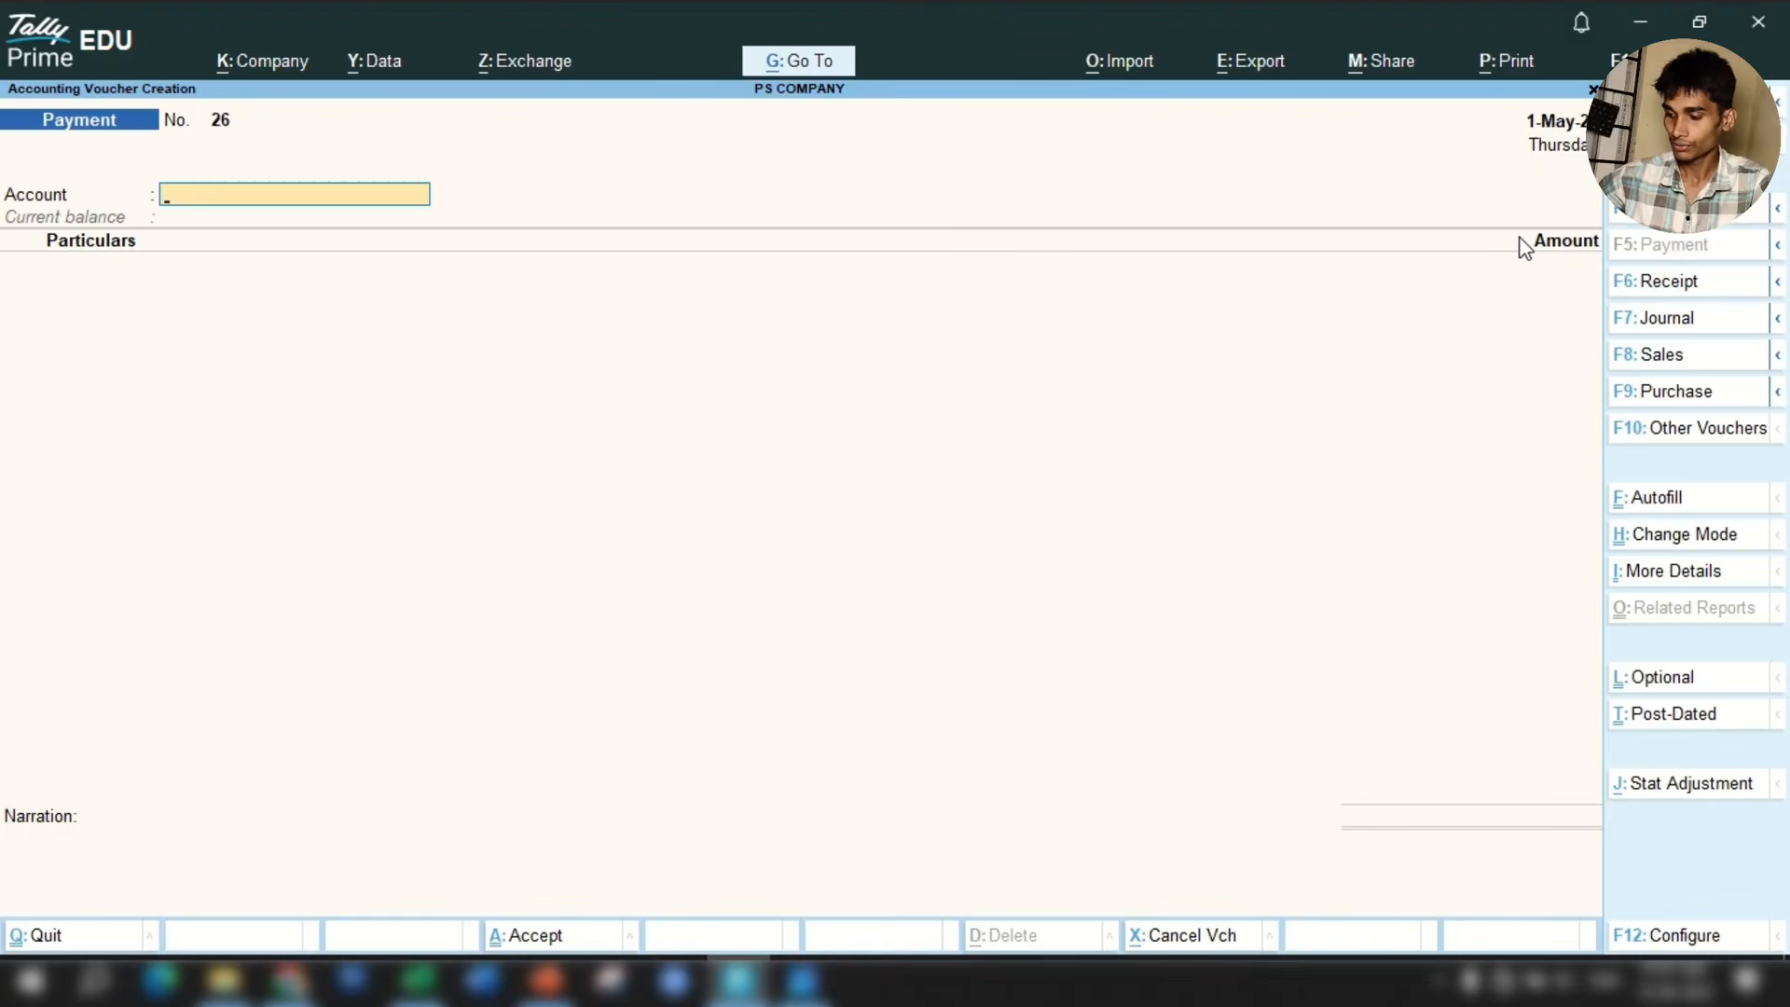
# Set the date of the new payment voucher to 2 May and check the 02-05-2025 wages row in Excel.
pyautogui.press('F2')
pyautogui.press('Return')
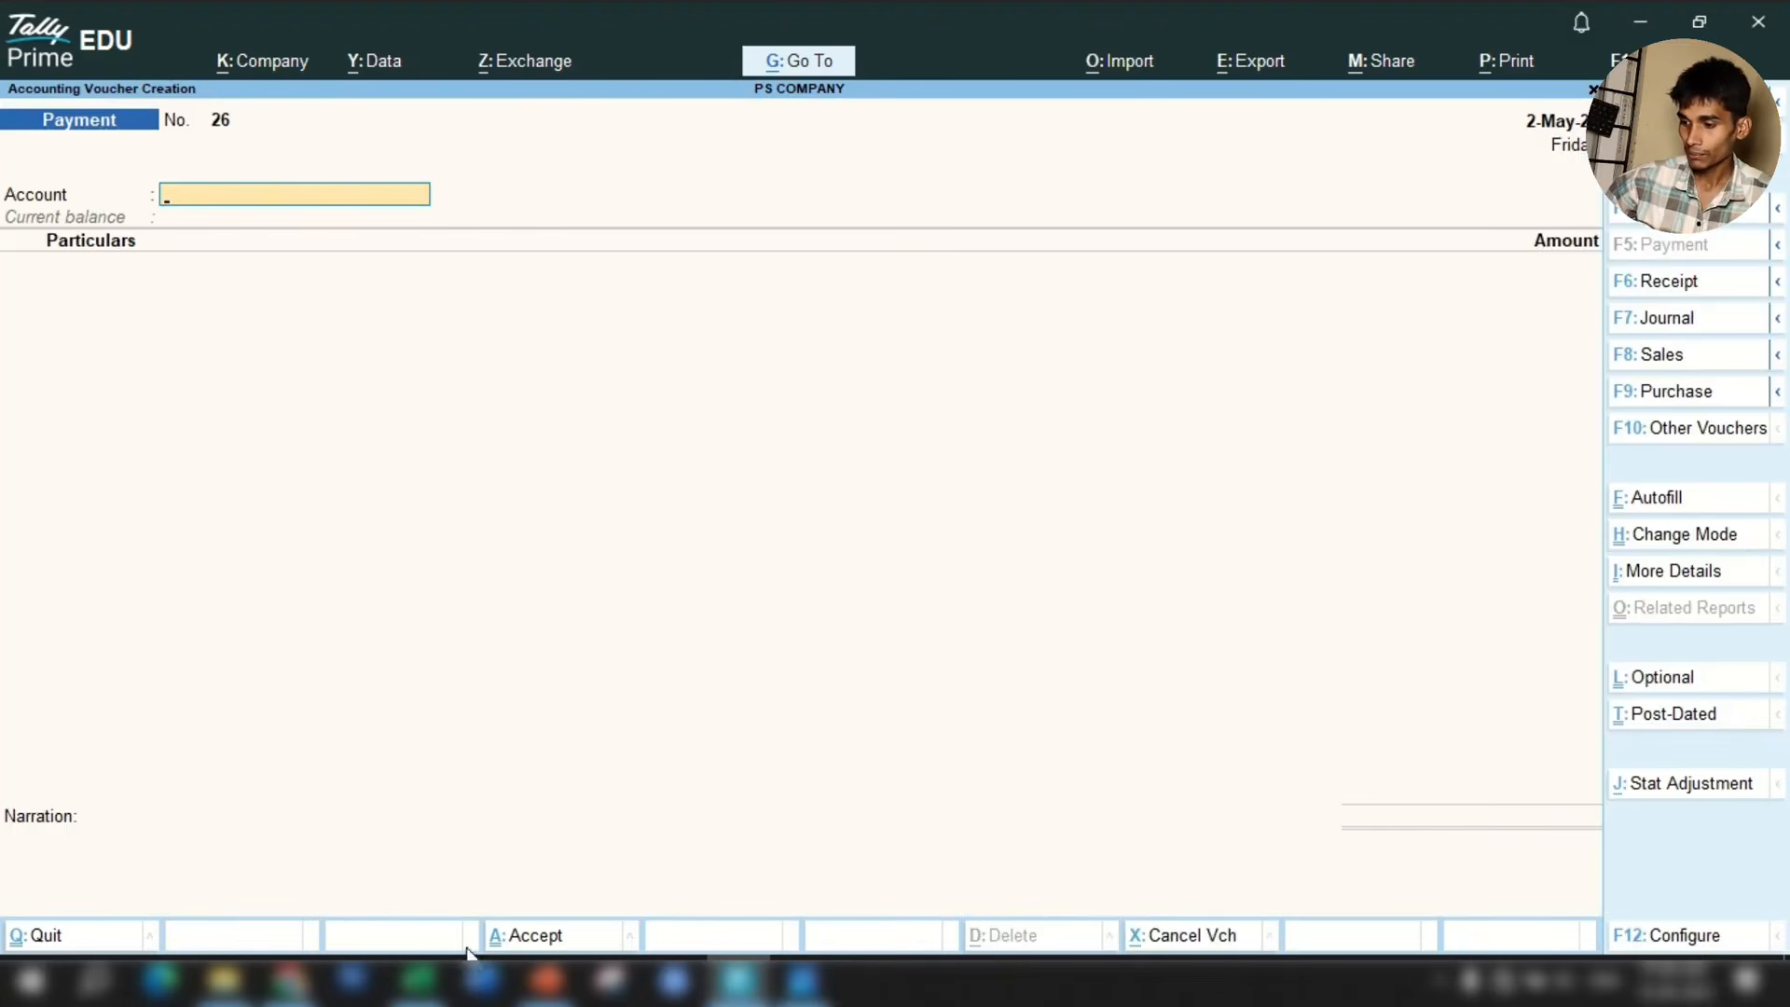
pyautogui.hotkey('alt', 'Tab')
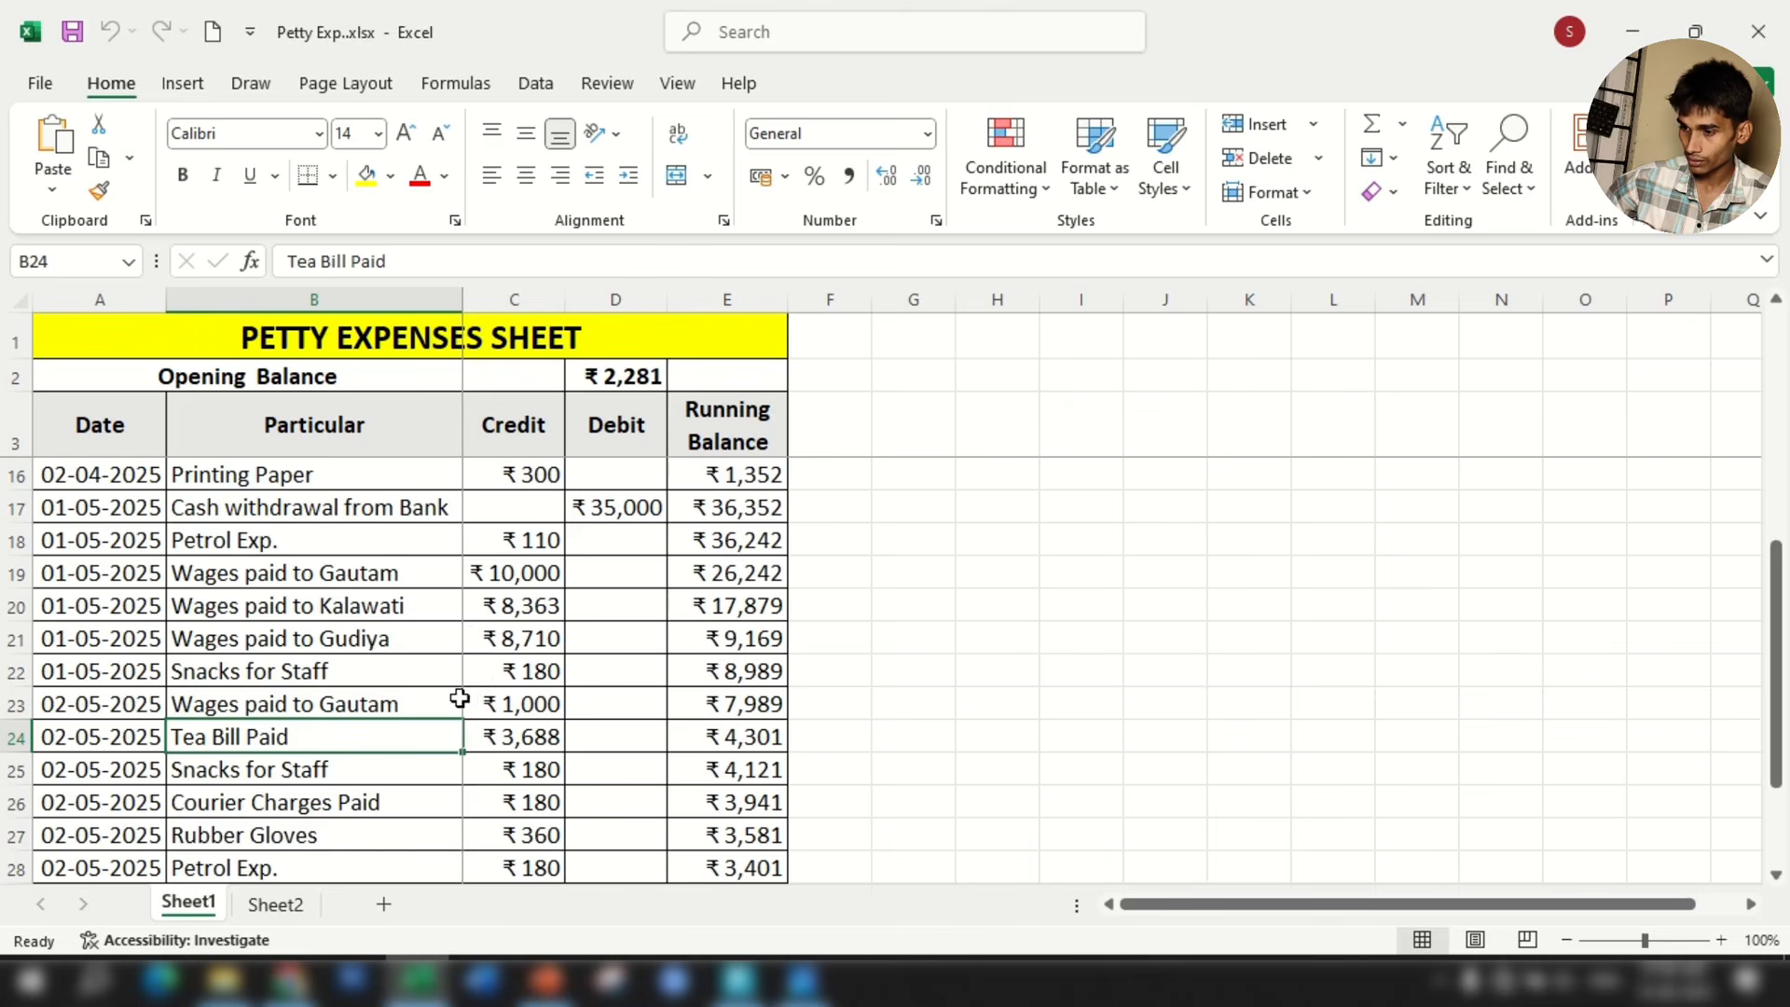
pyautogui.click(409, 705)
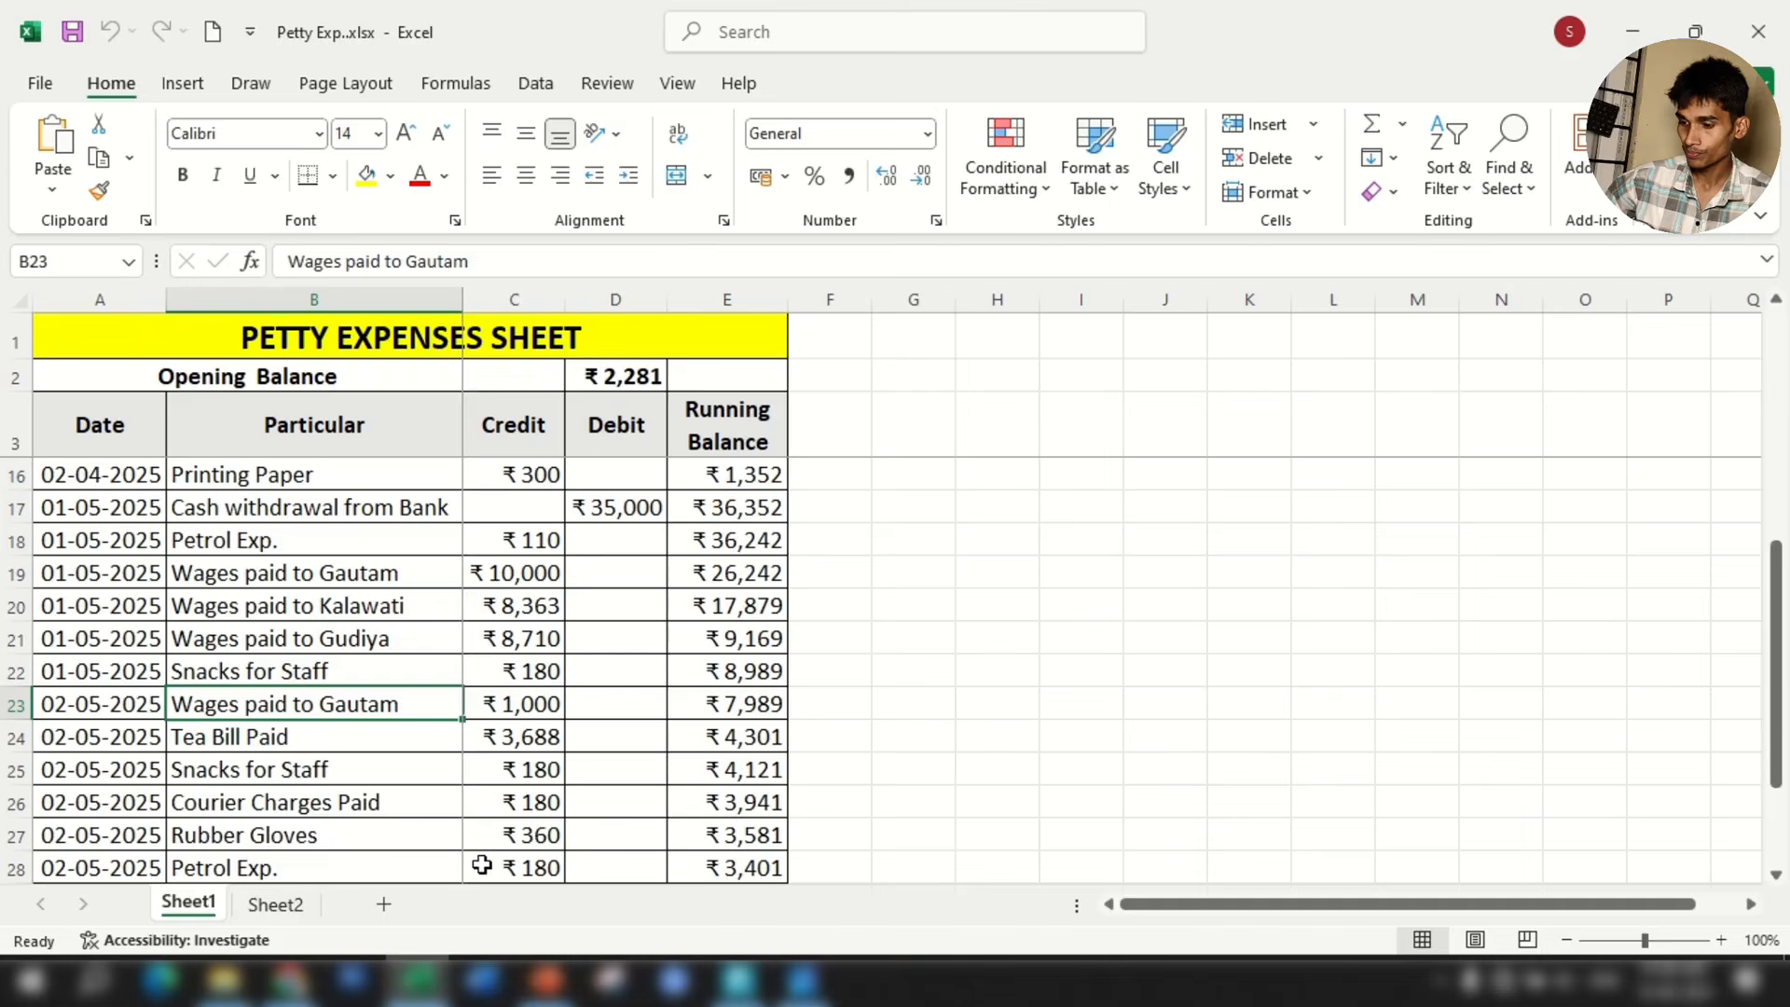
pyautogui.click(739, 981)
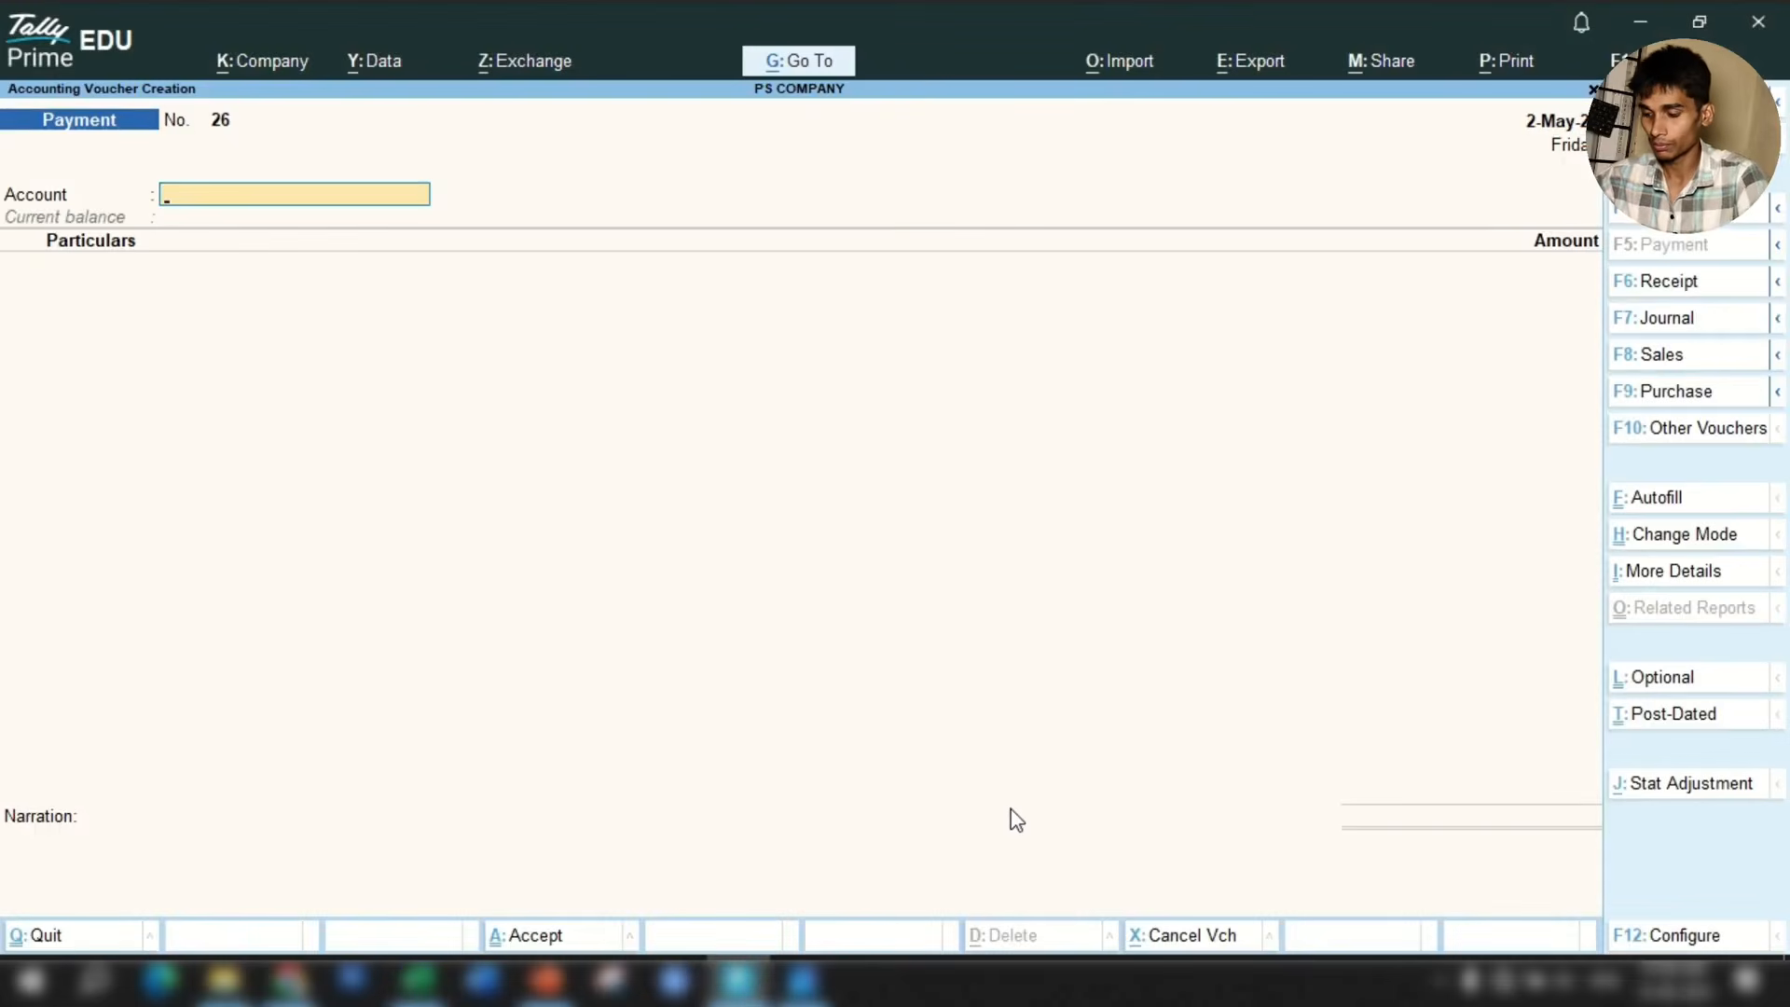
# Set Petty Cash 2 as the payment voucher's account and add the Wages ledger with an amount of 1000.
pyautogui.write('Cas')
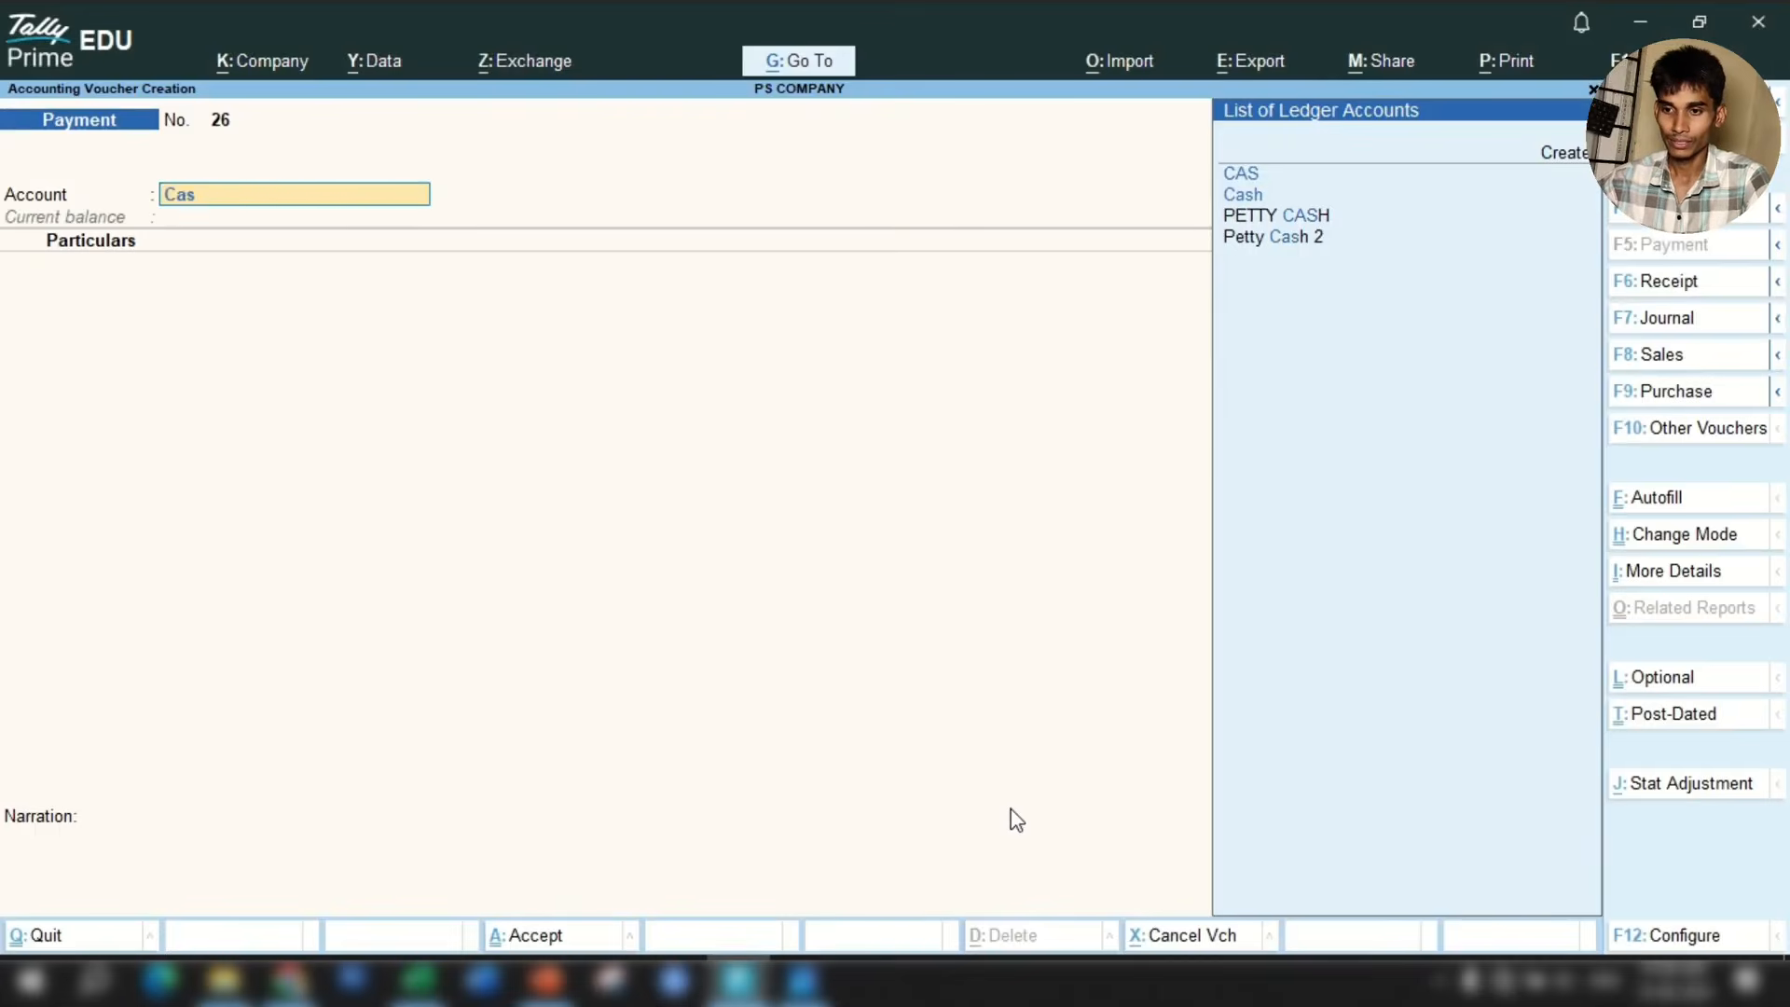
pyautogui.press('Down')
pyautogui.press('Down')
pyautogui.press('Down')
pyautogui.press('Return')
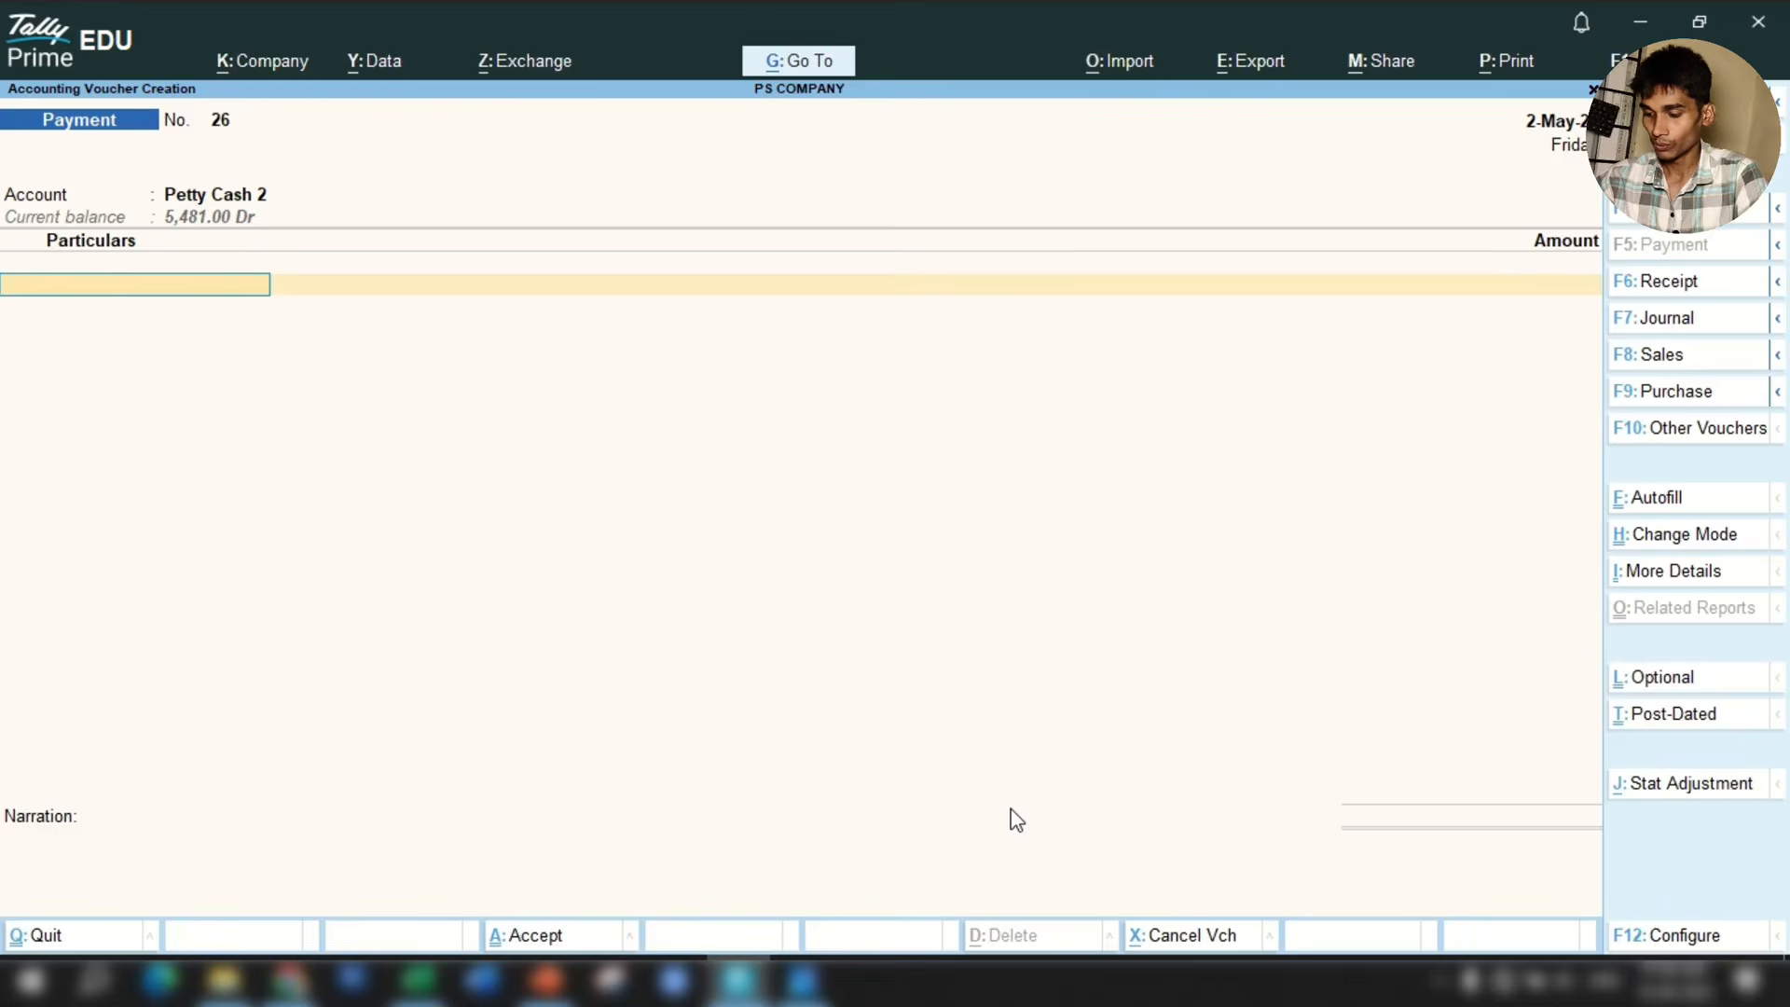
pyautogui.write('Wag')
pyautogui.press('Return')
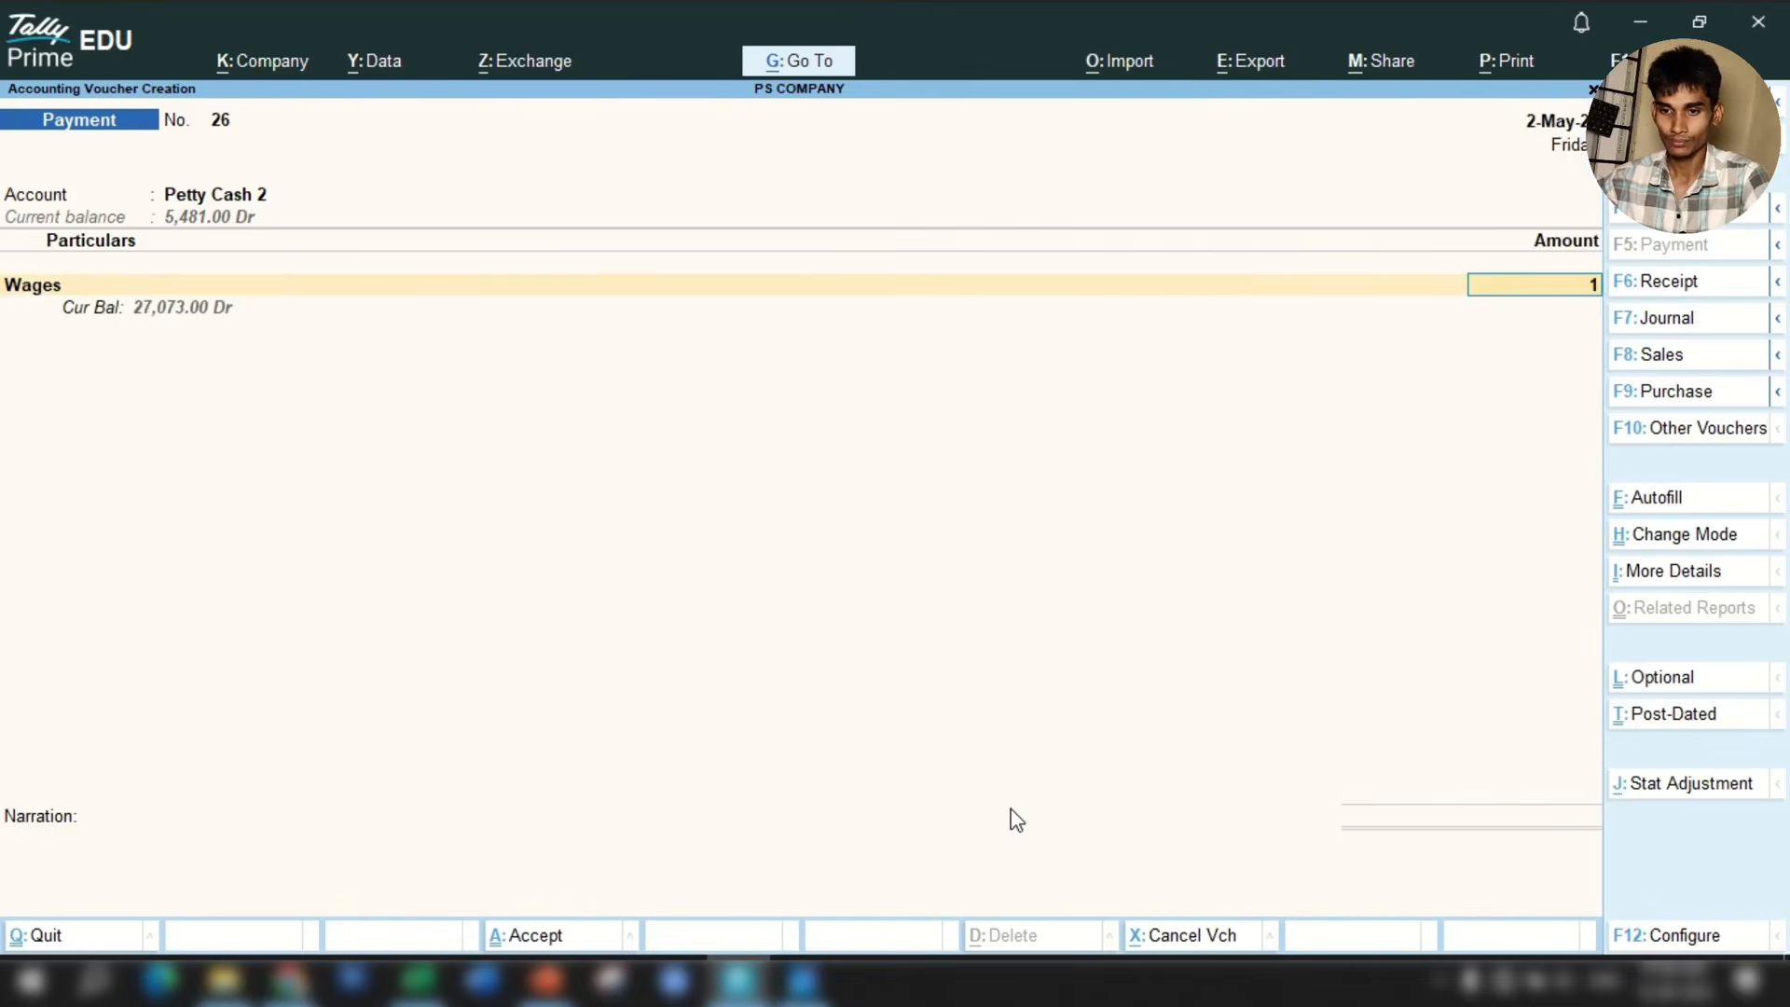
pyautogui.write('1000')
pyautogui.press('Return')
# Enter a "wages paid to" narration with the worker's name and check the running balance on the tea bill row in Excel.
pyautogui.press('Return')
pyautogui.write('wages paid to kalawati')
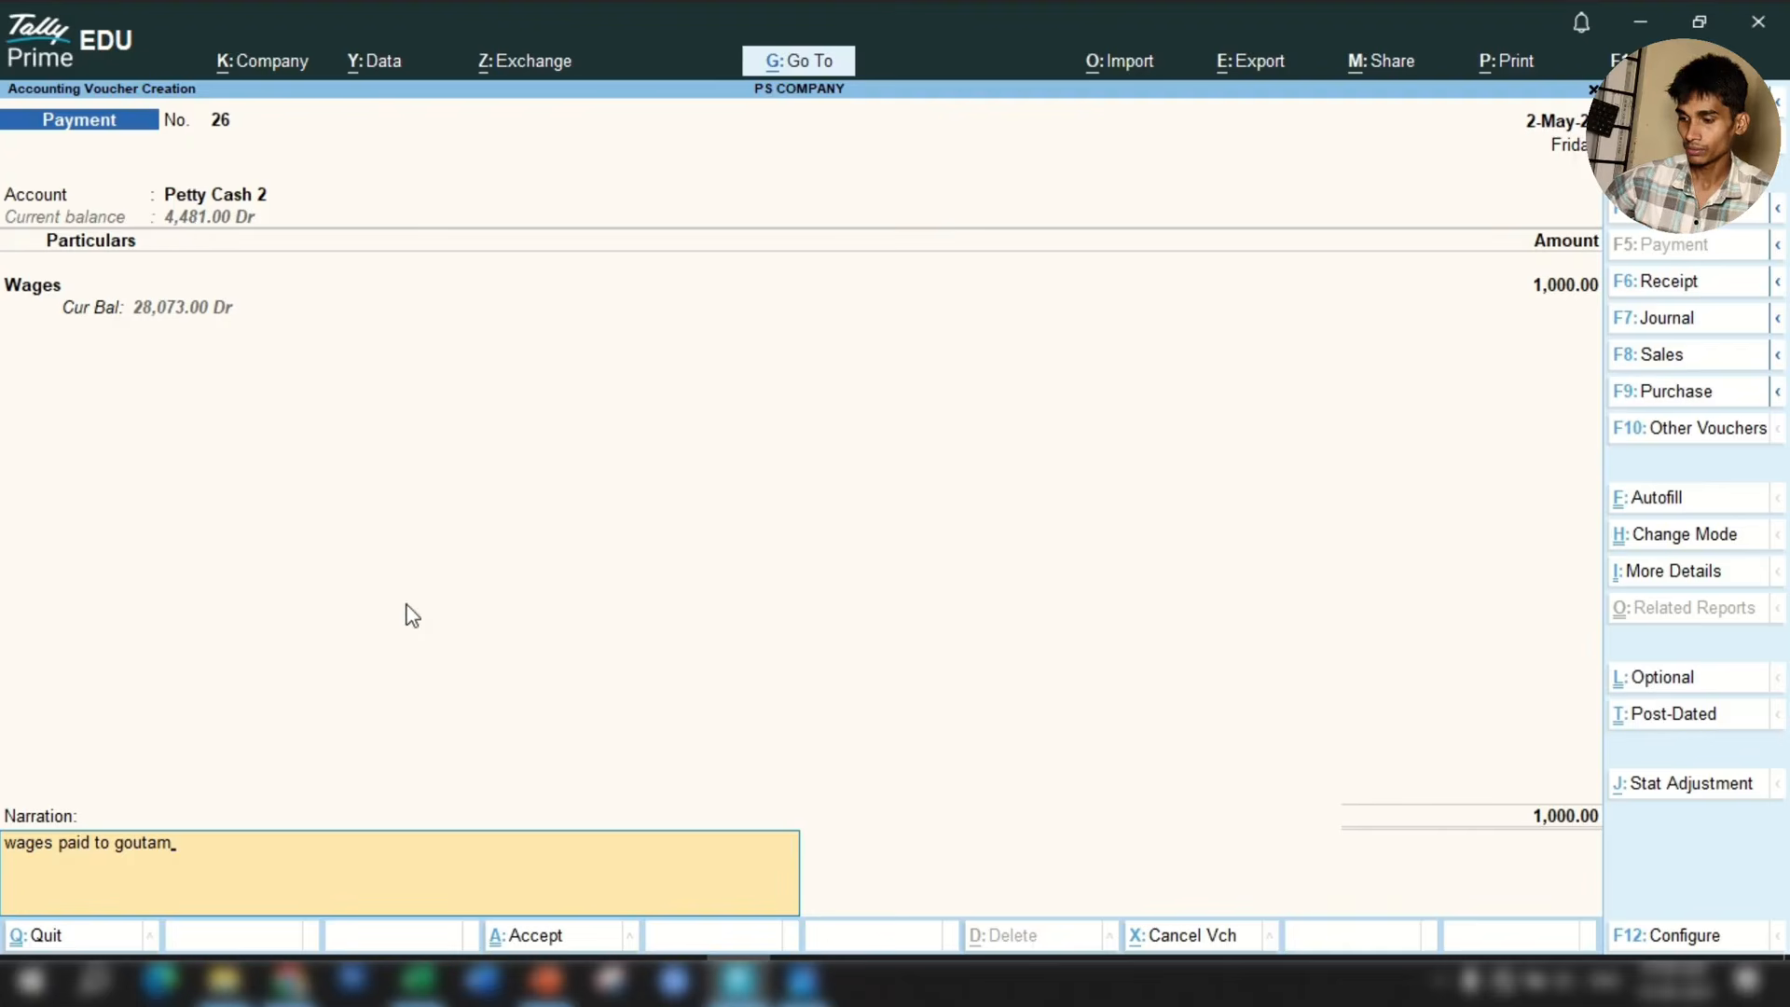
pyautogui.click(419, 978)
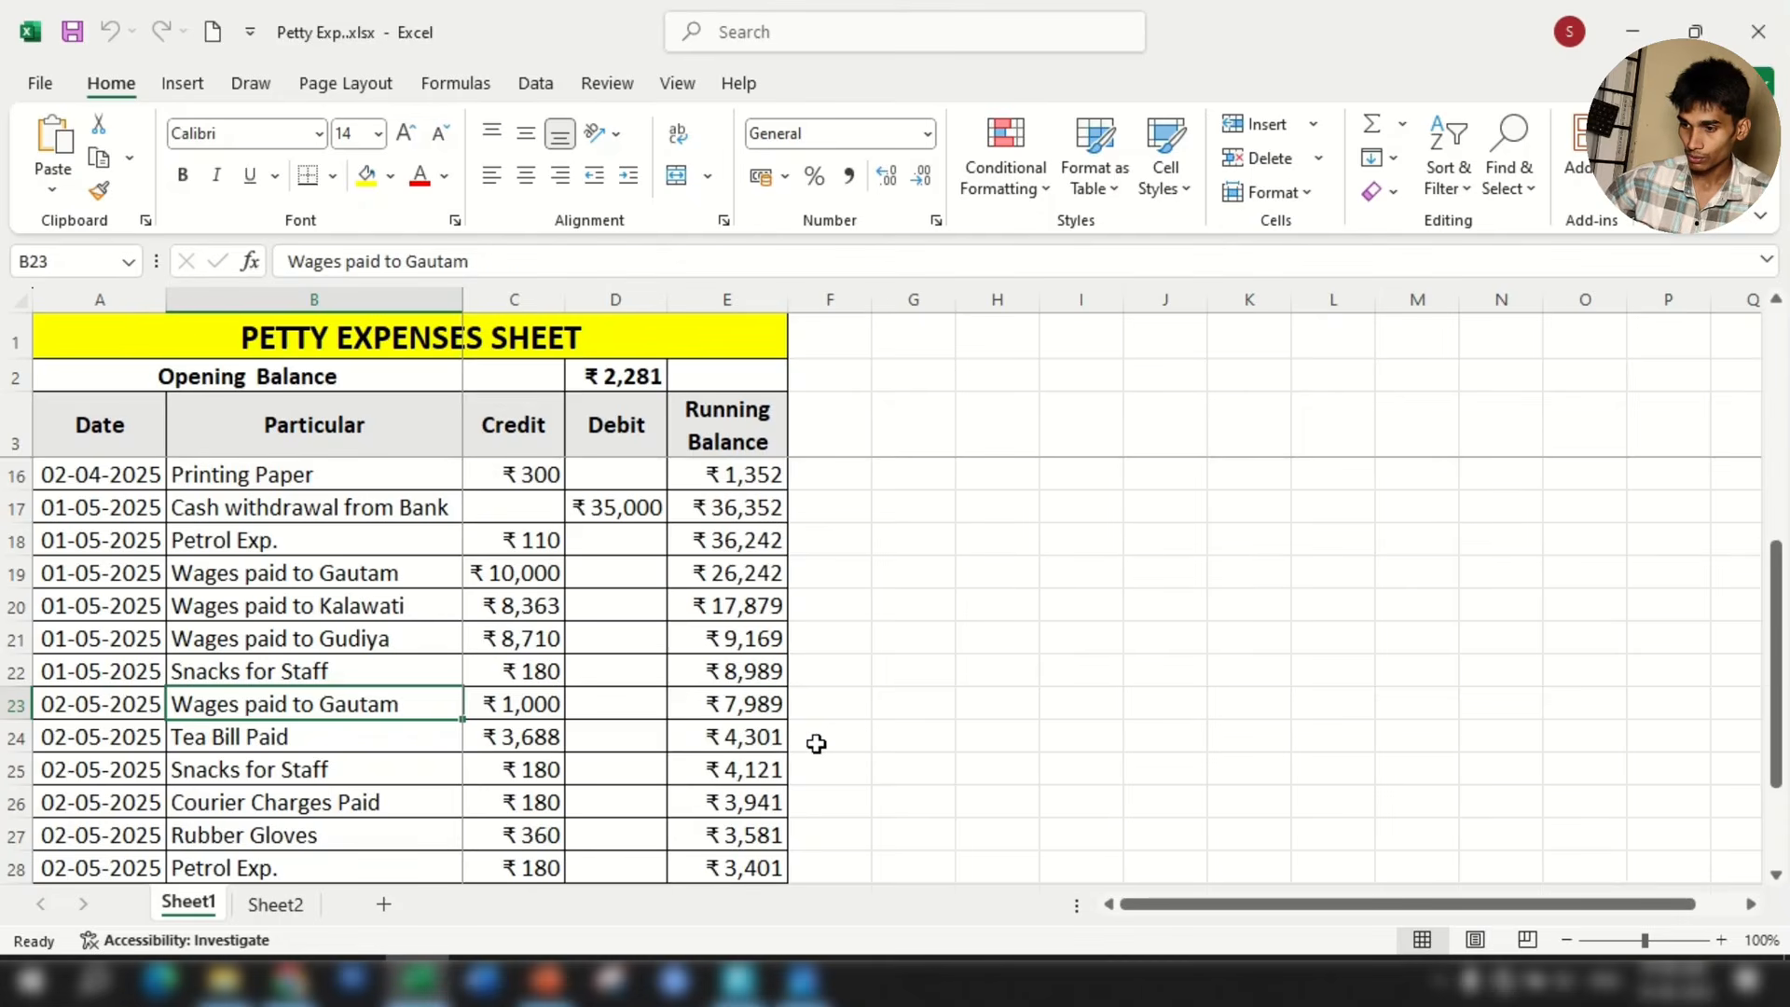
pyautogui.click(746, 739)
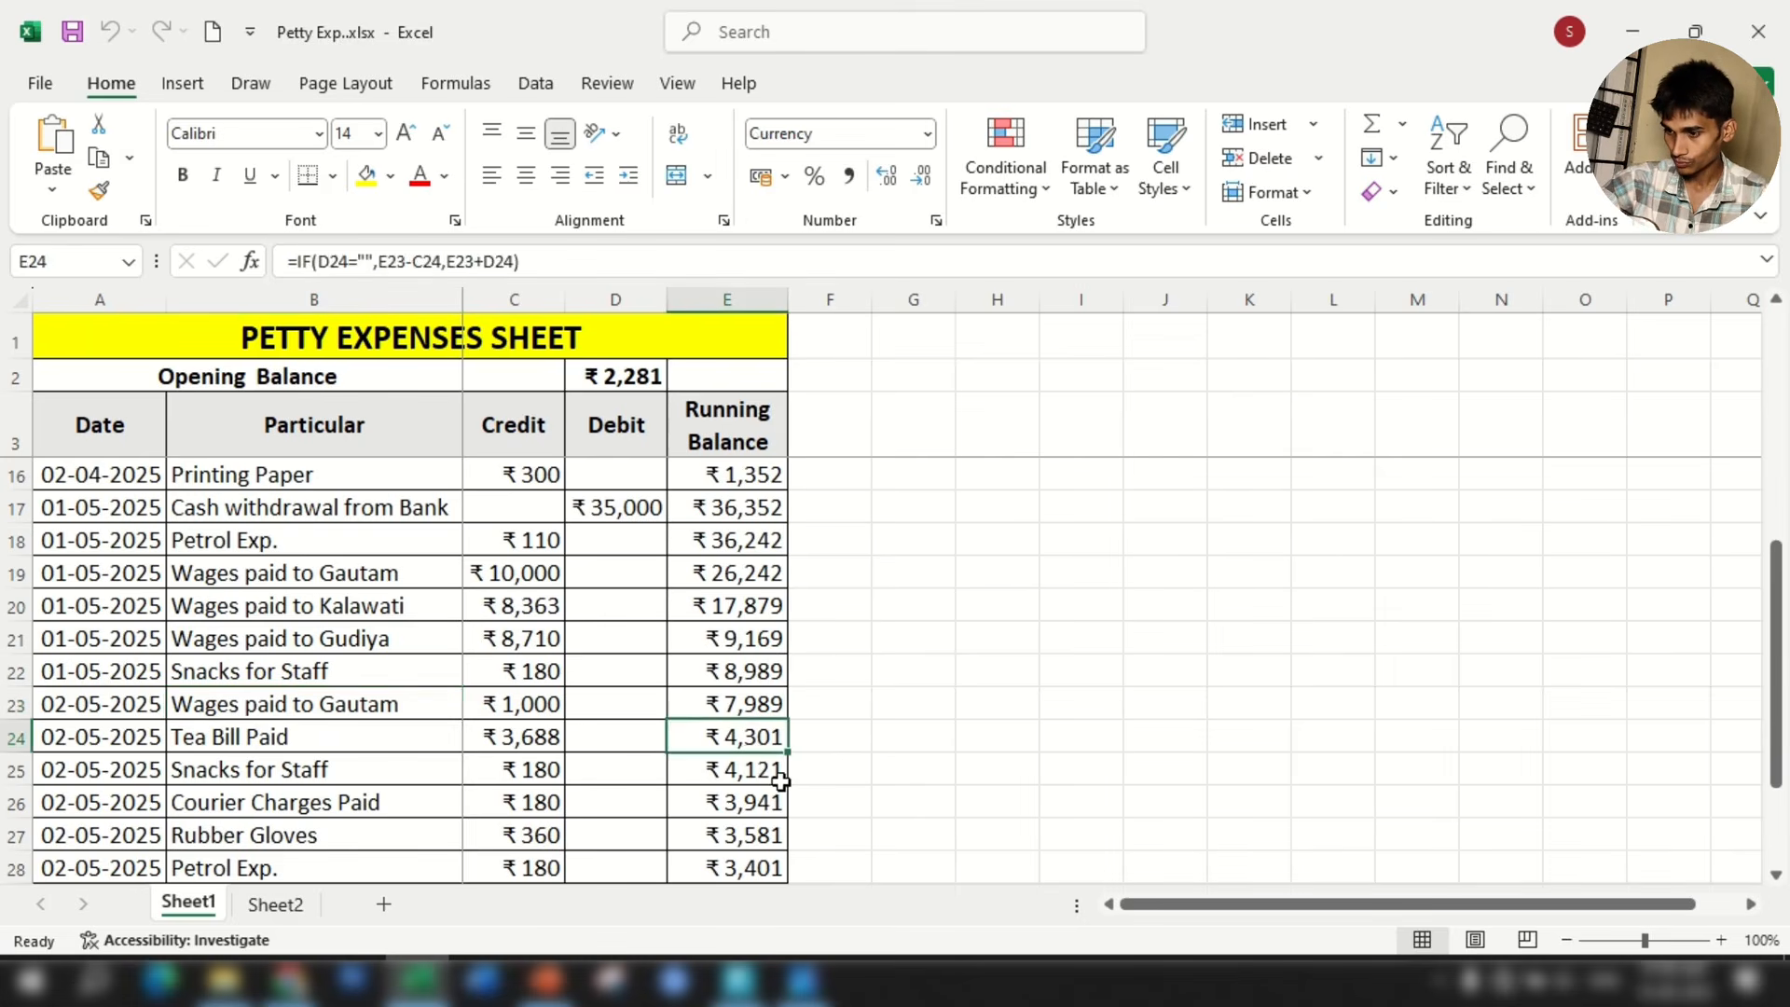
pyautogui.click(738, 979)
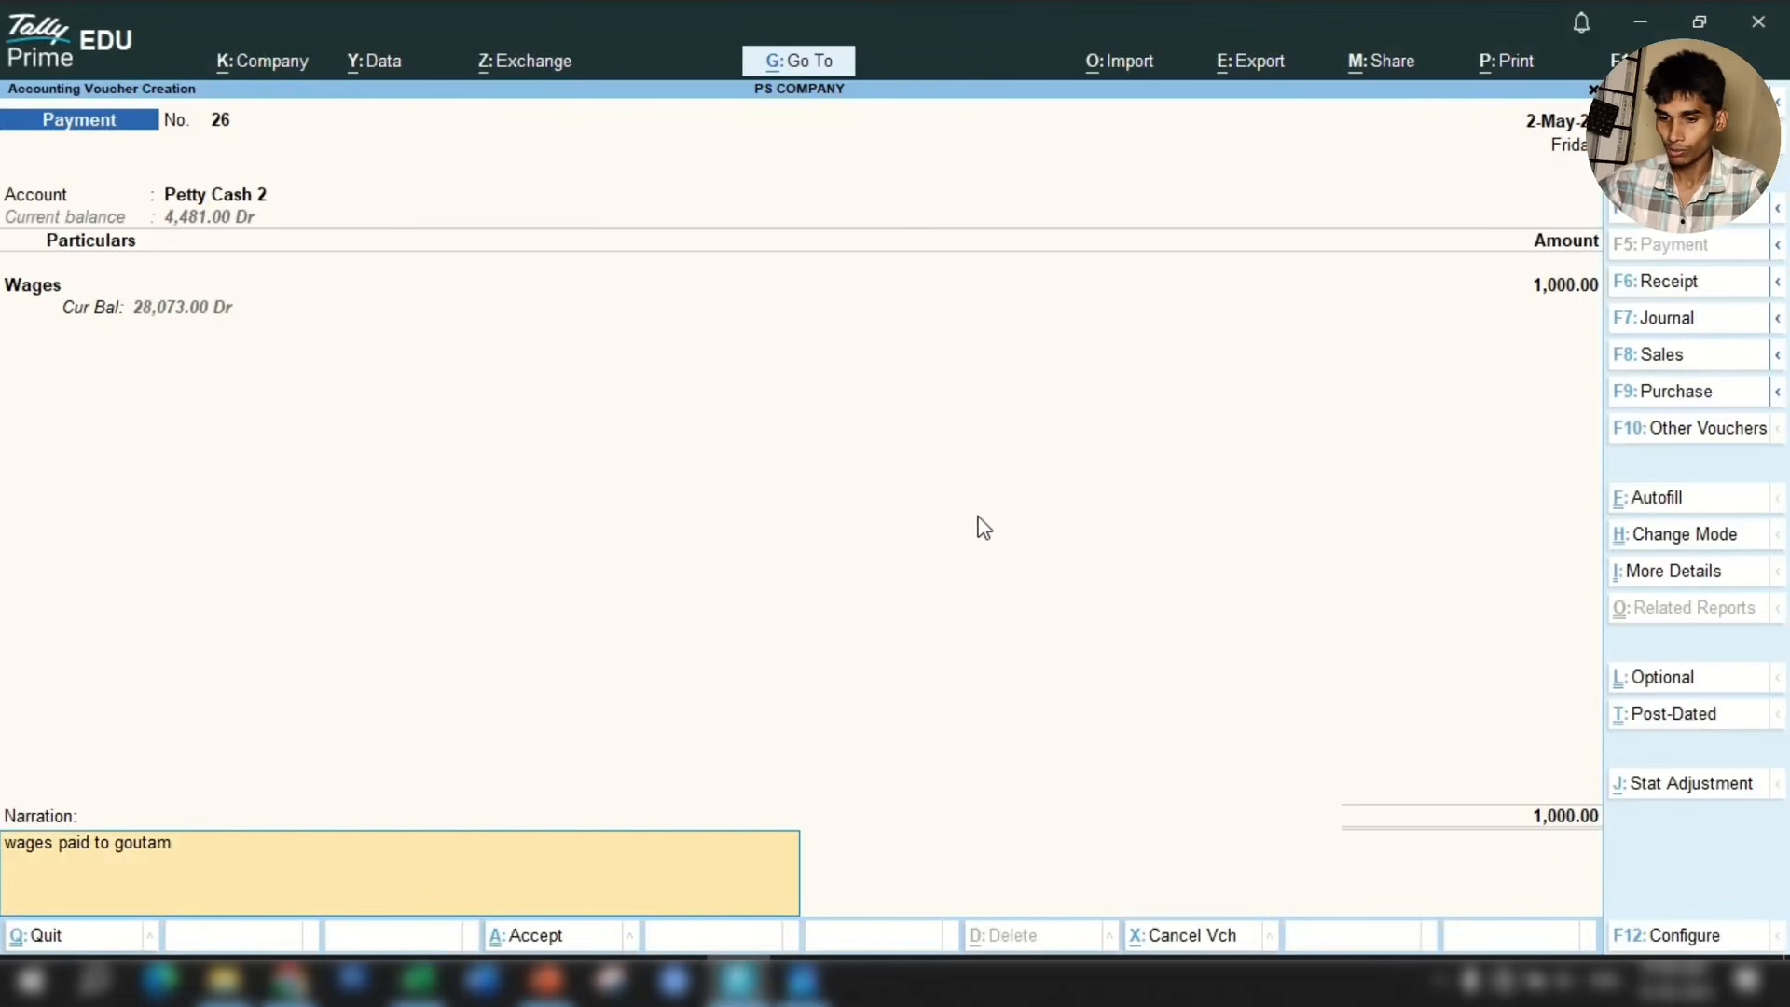
# Save the wages payment voucher and open the ledger vouchers report for Petty Cash 2.
pyautogui.press('Return')
pyautogui.press('Return')
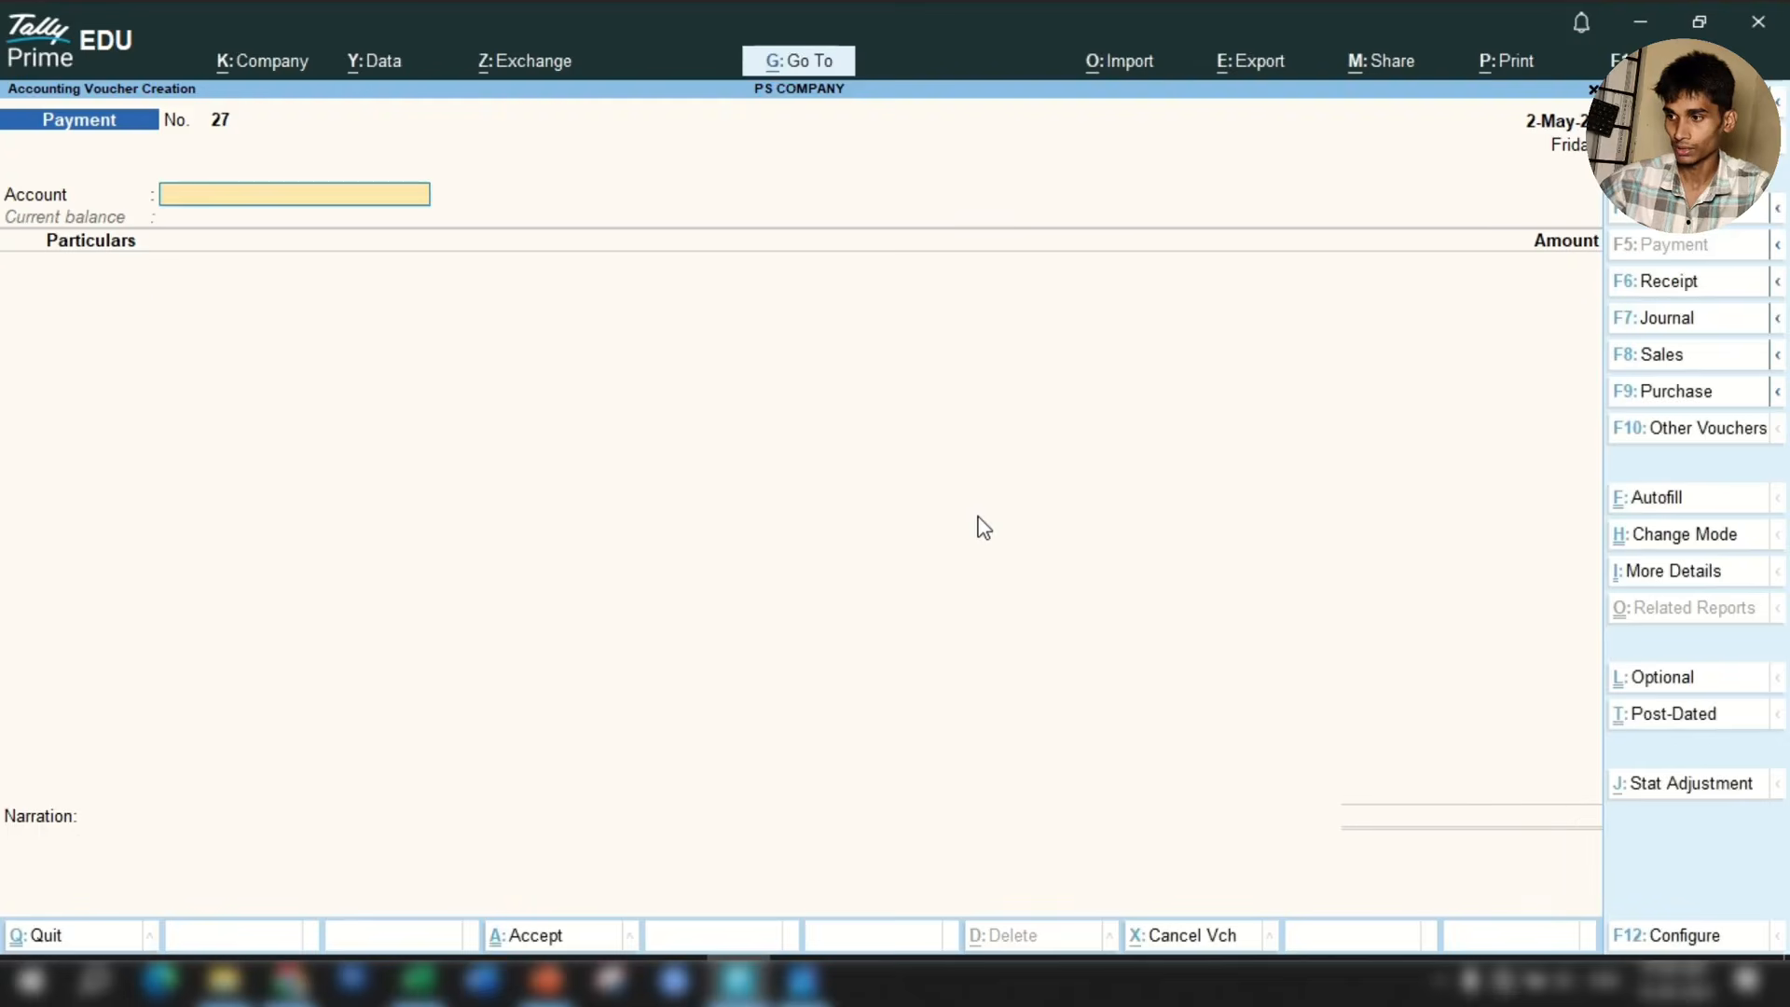
pyautogui.press('Escape')
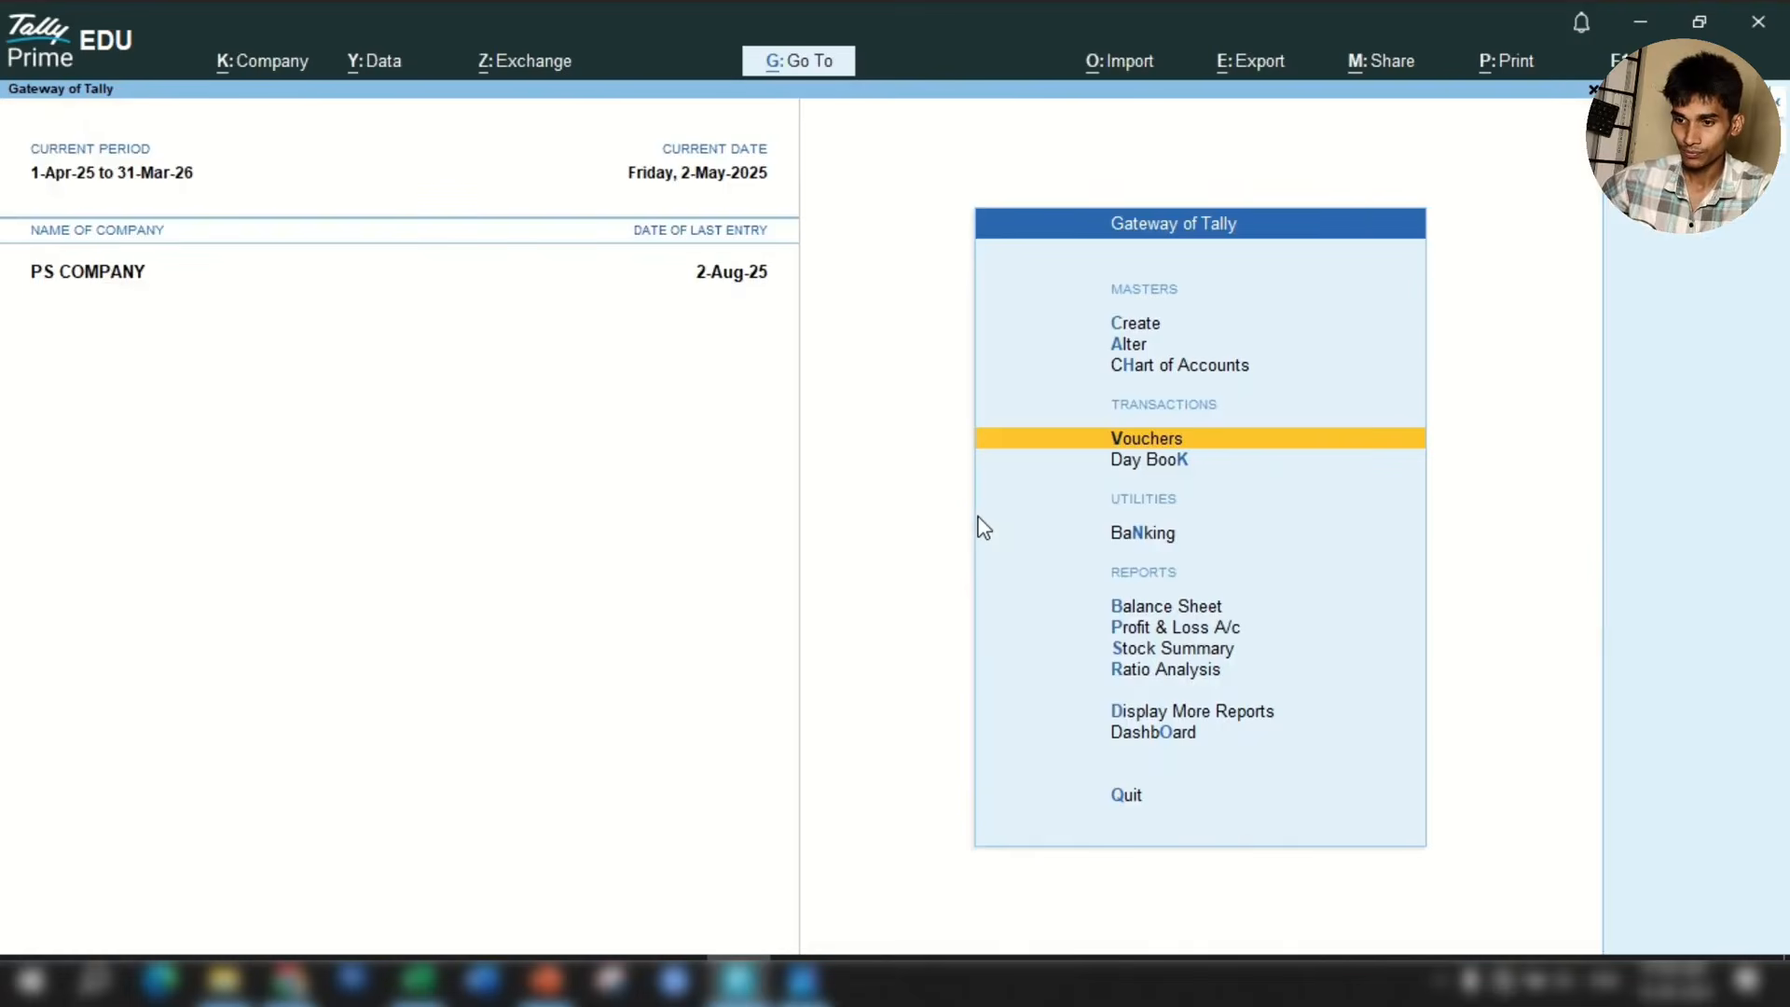
pyautogui.write('dal')
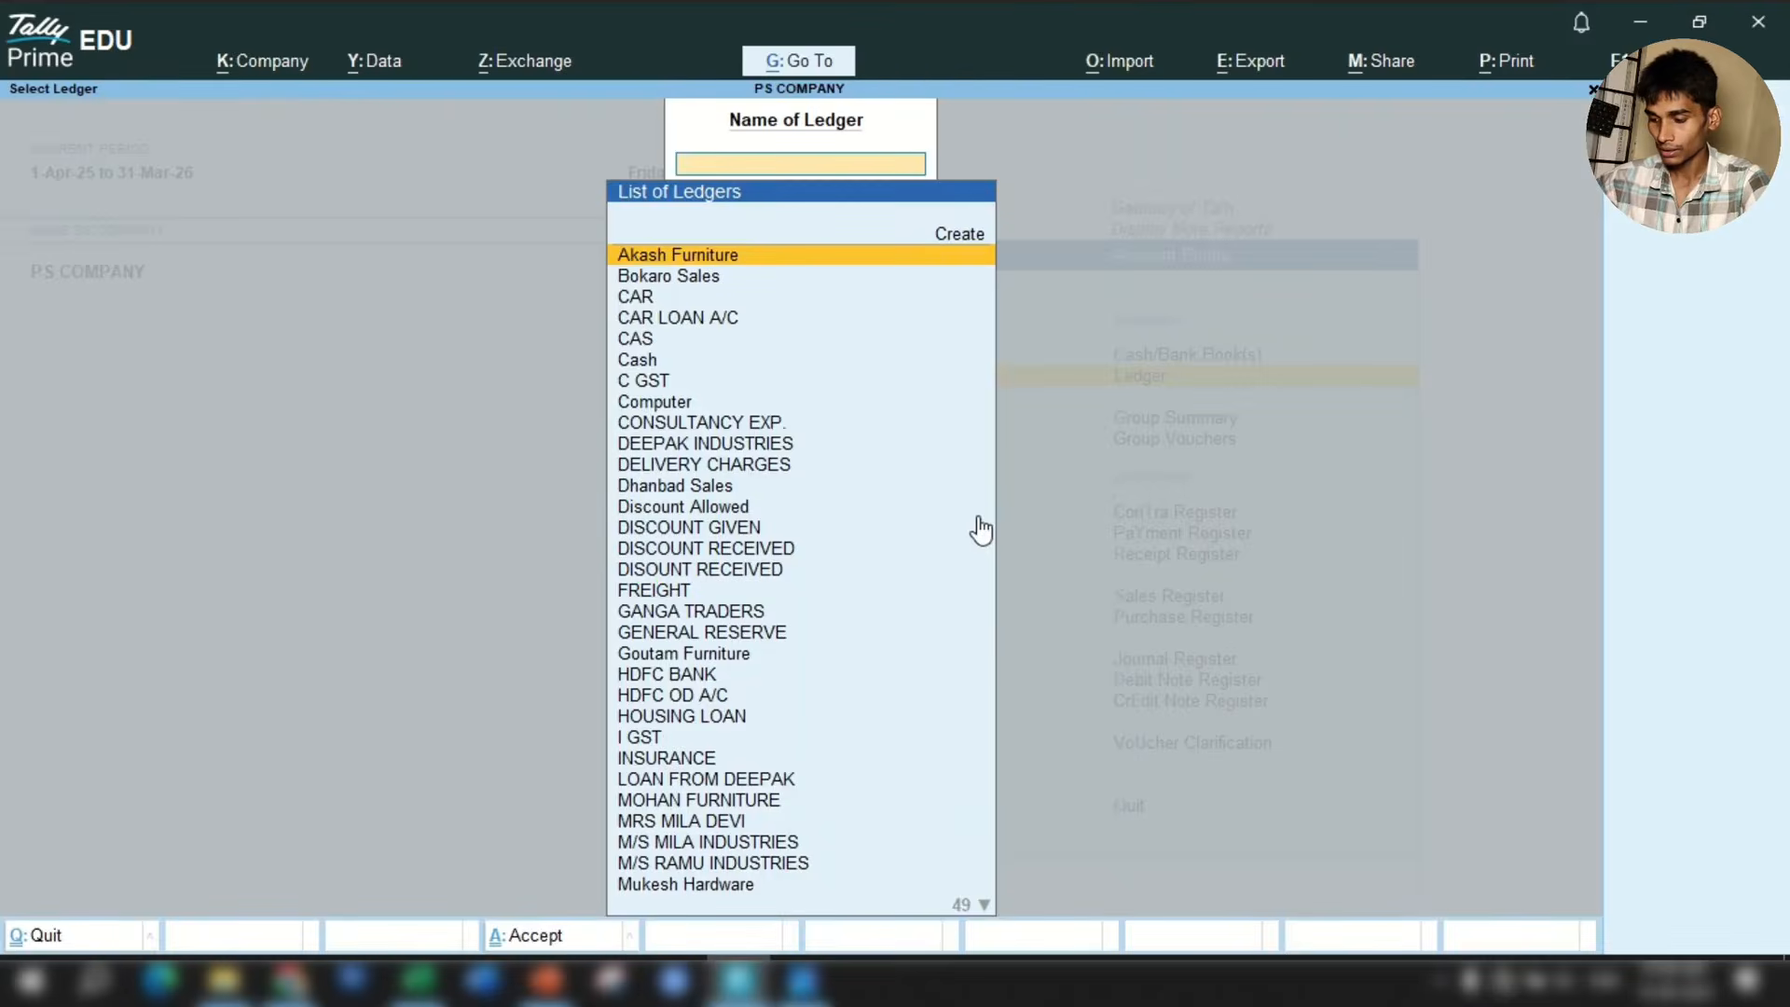
pyautogui.write('Pet')
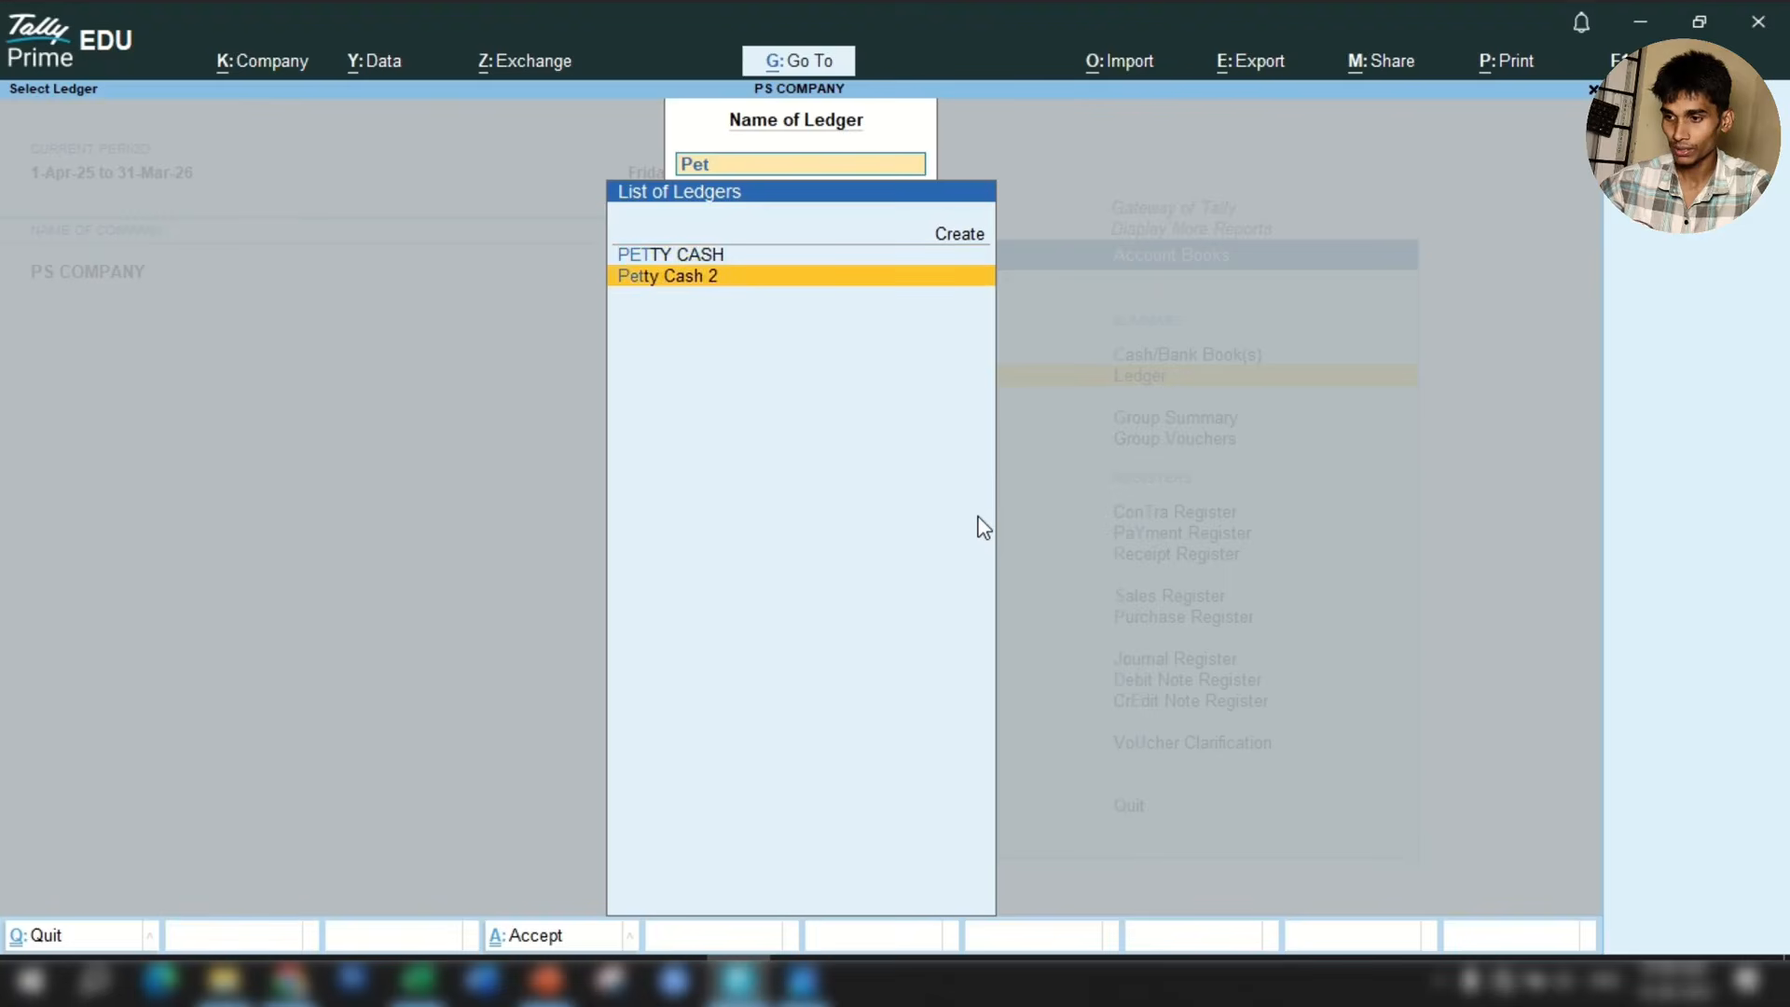
pyautogui.press('Return')
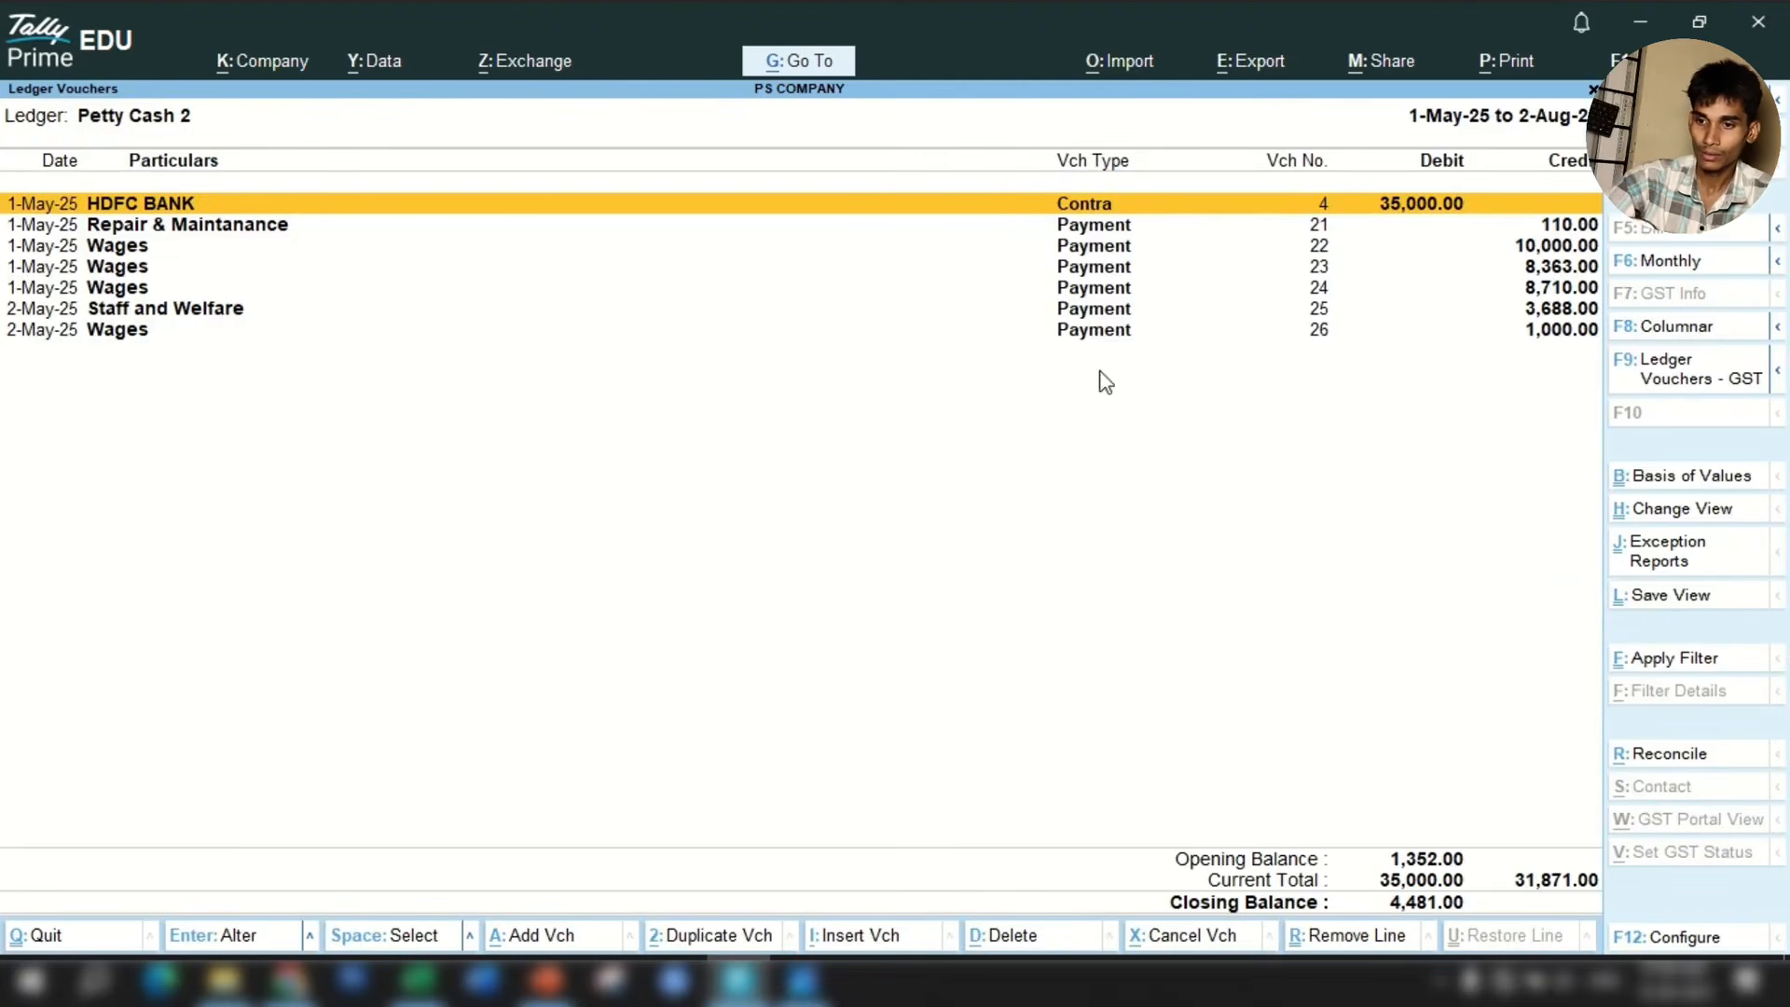
# Switch to Excel, shrink its window and place it over the Petty Cash 2 ledger so both lists of amounts can be compared.
pyautogui.click(419, 980)
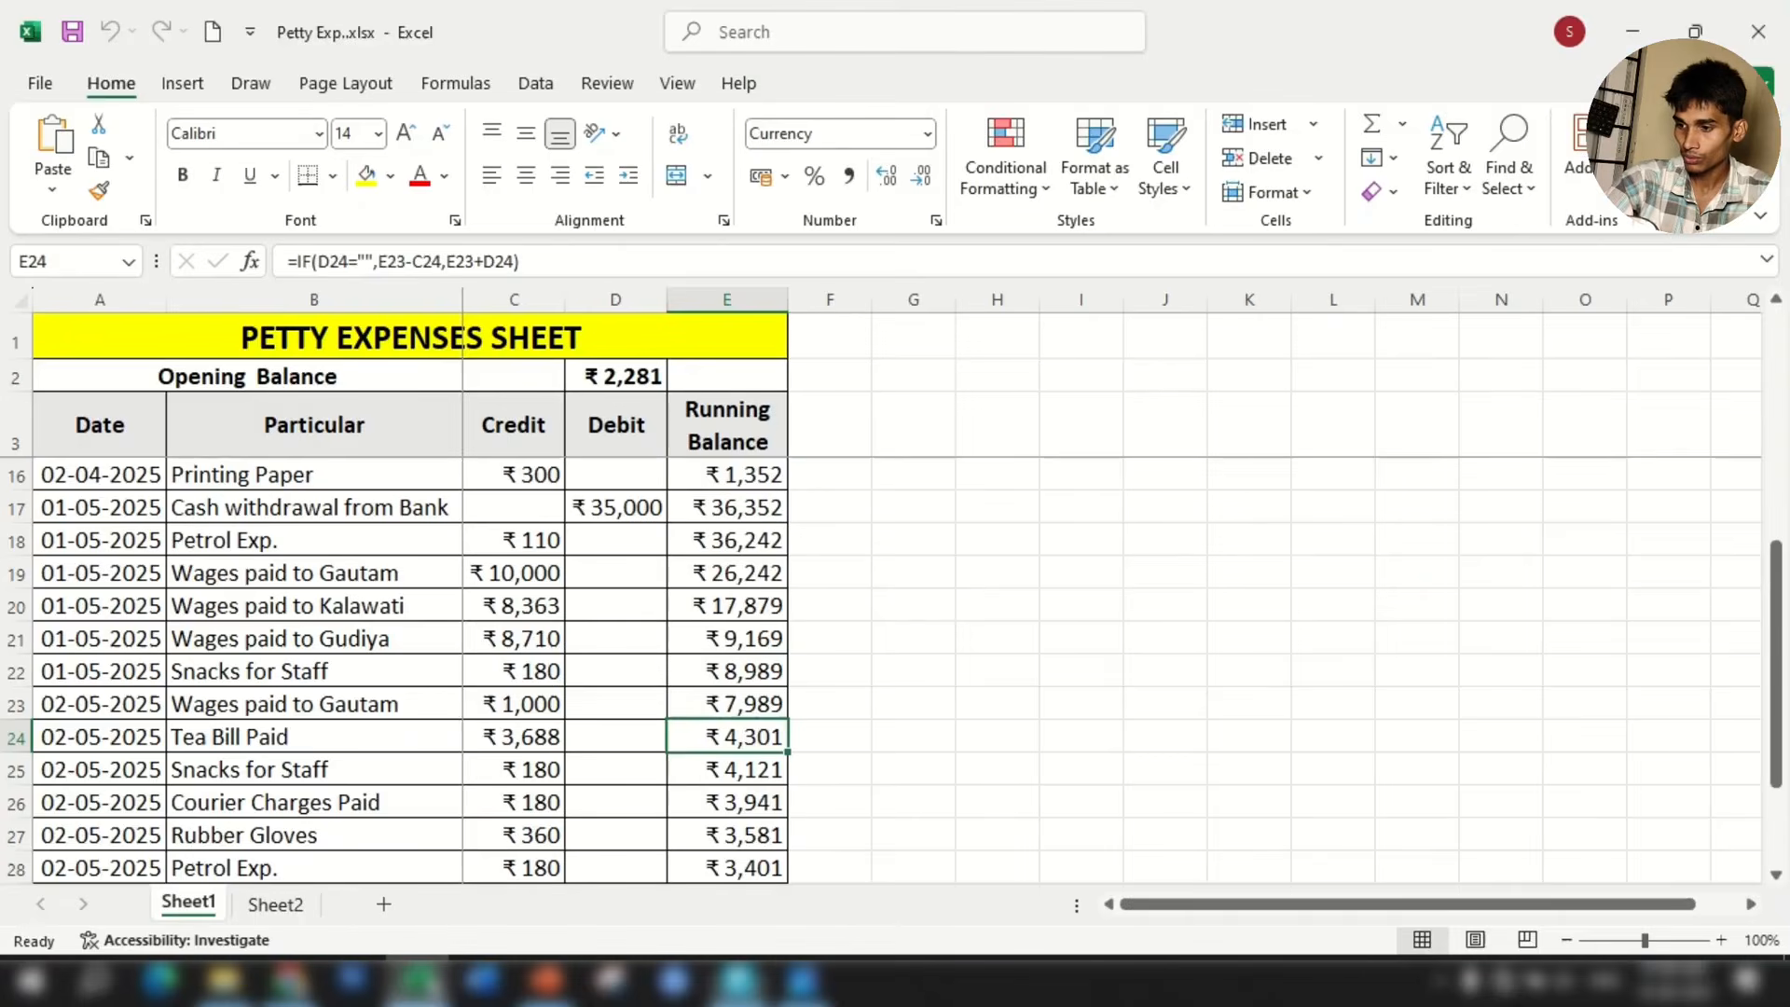
pyautogui.click(1699, 20)
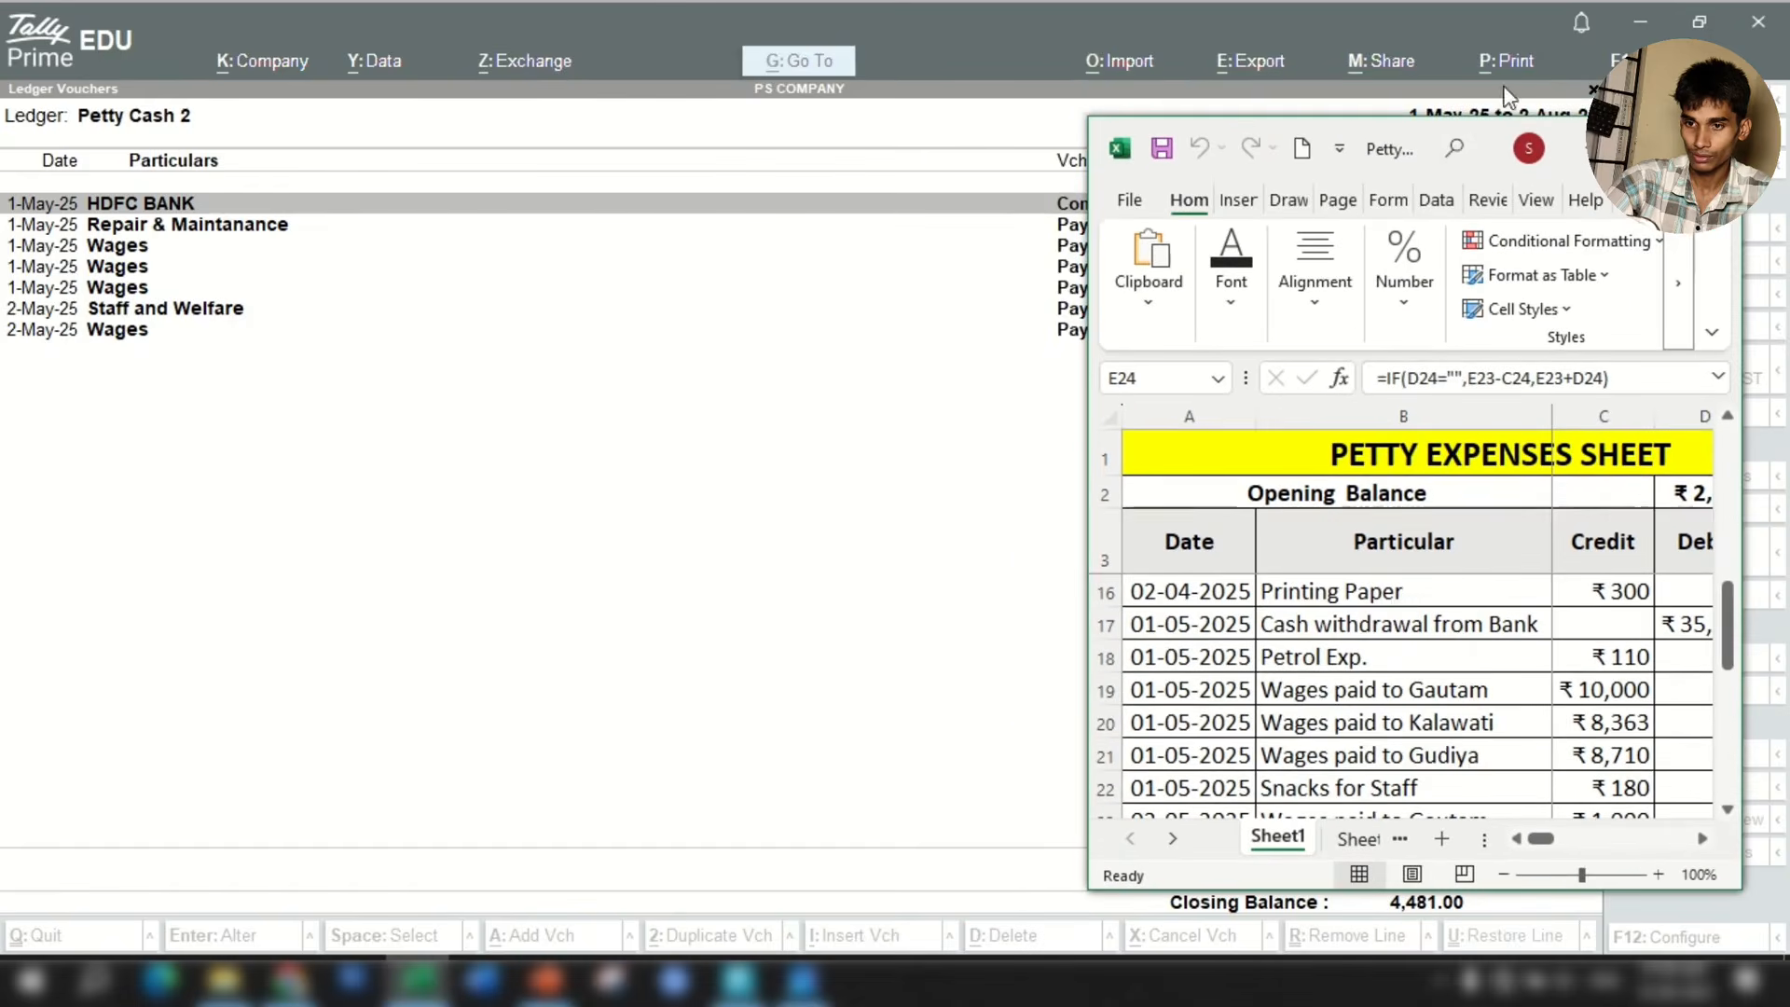
pyautogui.moveTo(1473, 139); pyautogui.dragTo(689, 74)
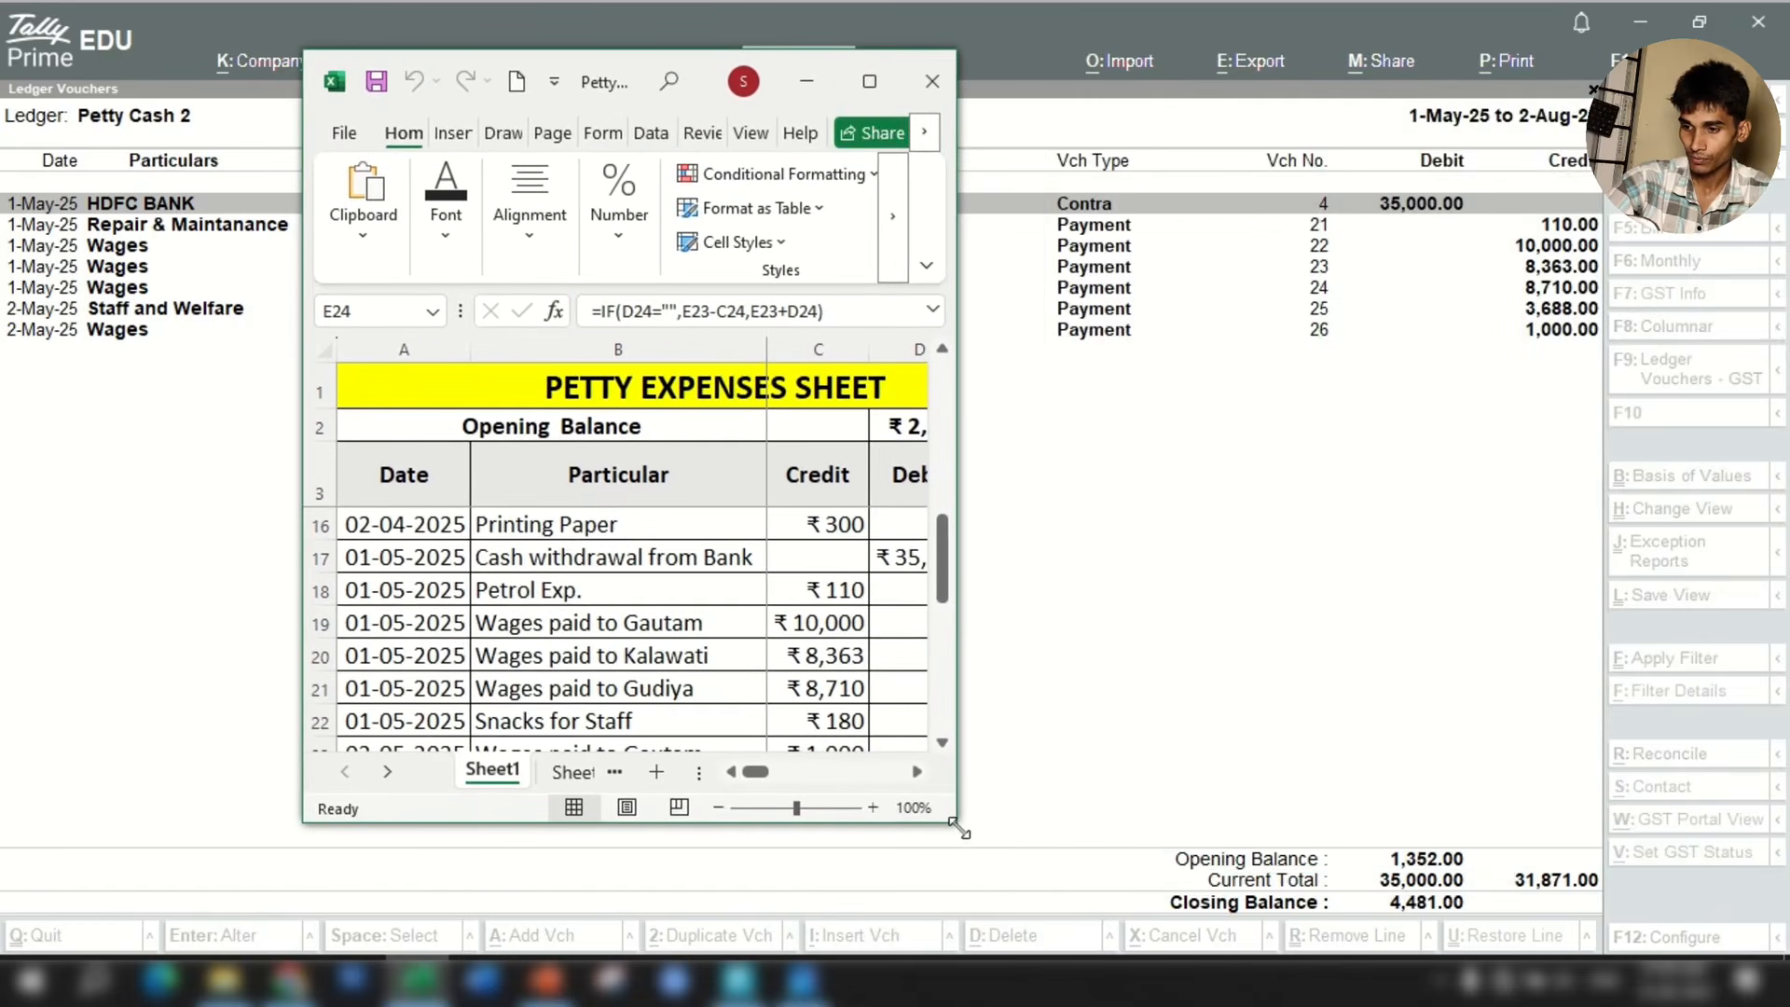
pyautogui.moveTo(958, 824); pyautogui.dragTo(1118, 891)
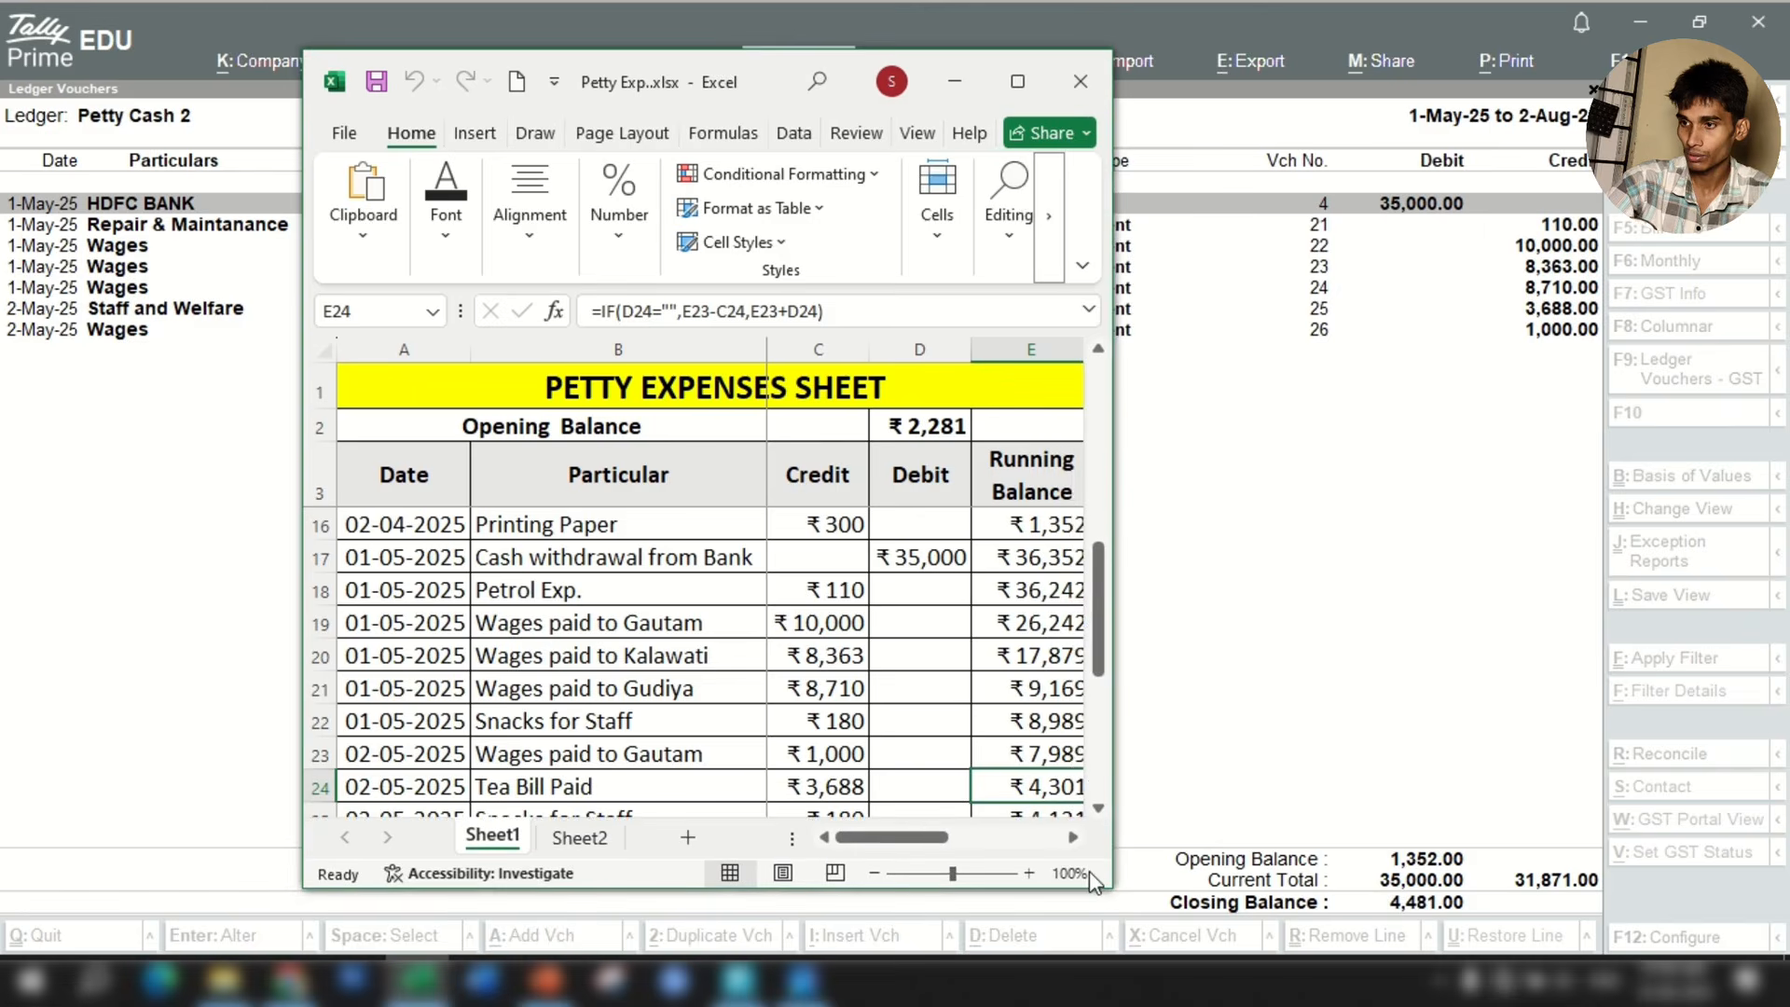
pyautogui.moveTo(721, 90); pyautogui.dragTo(643, 81)
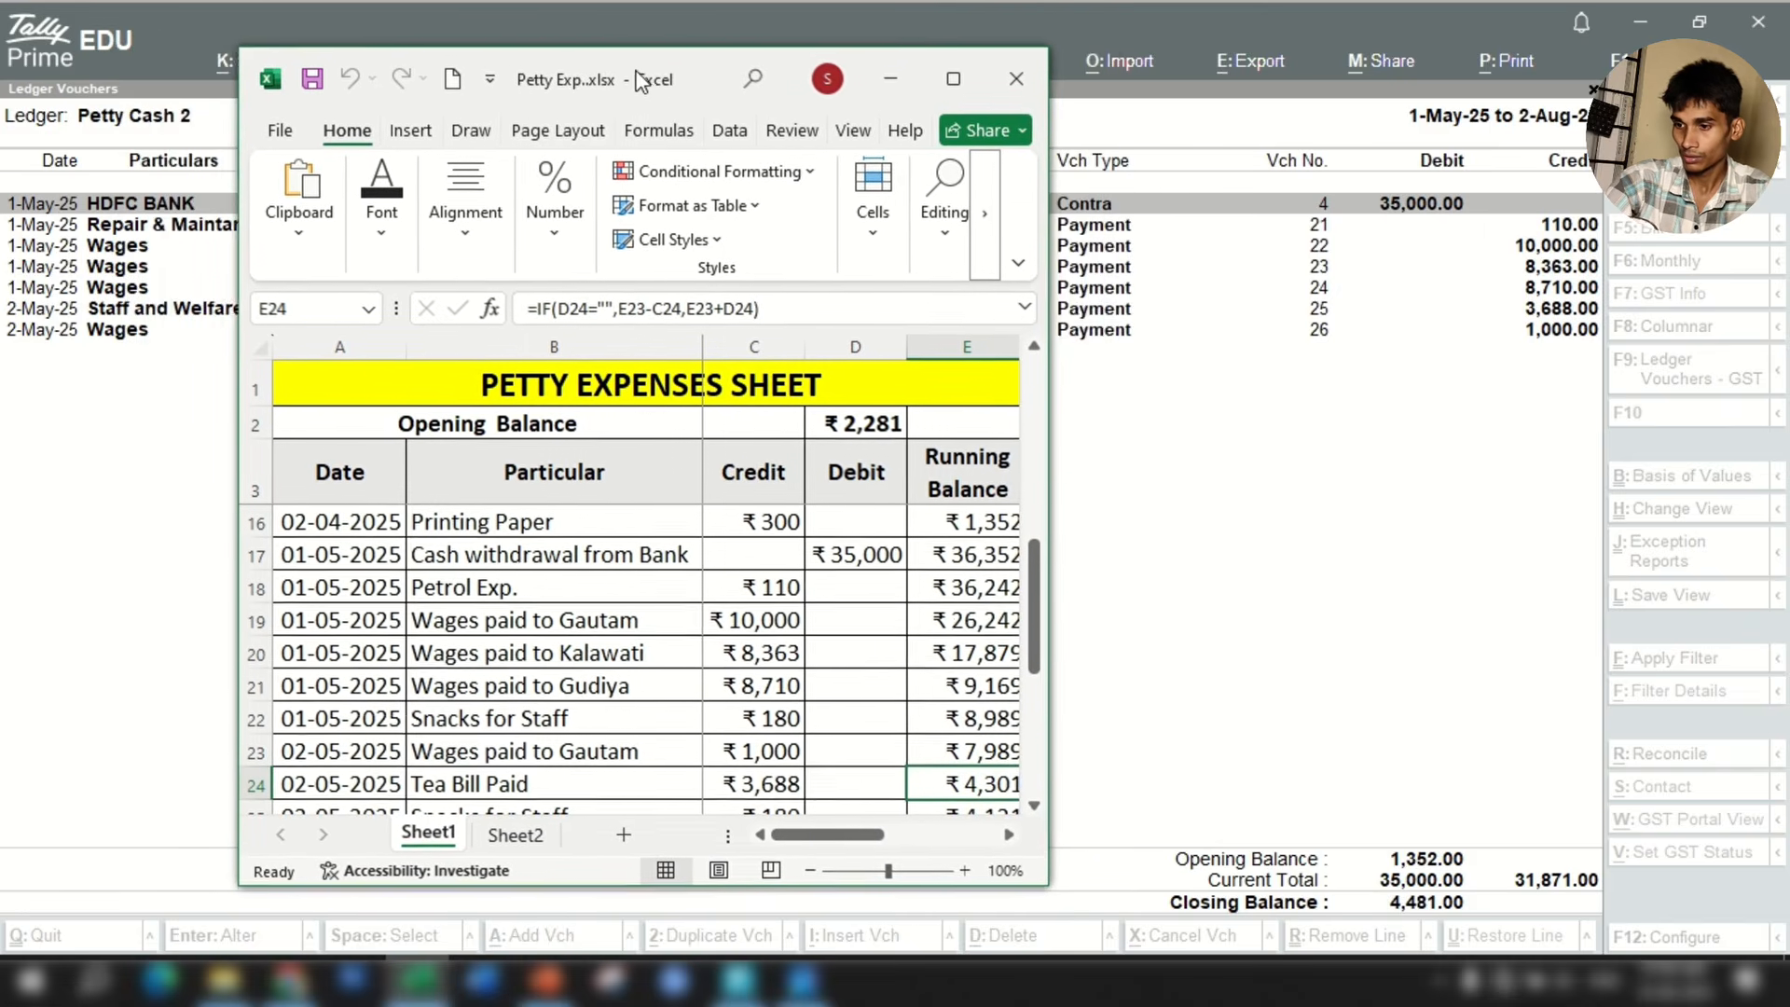
pyautogui.moveTo(1041, 366); pyautogui.dragTo(1056, 382)
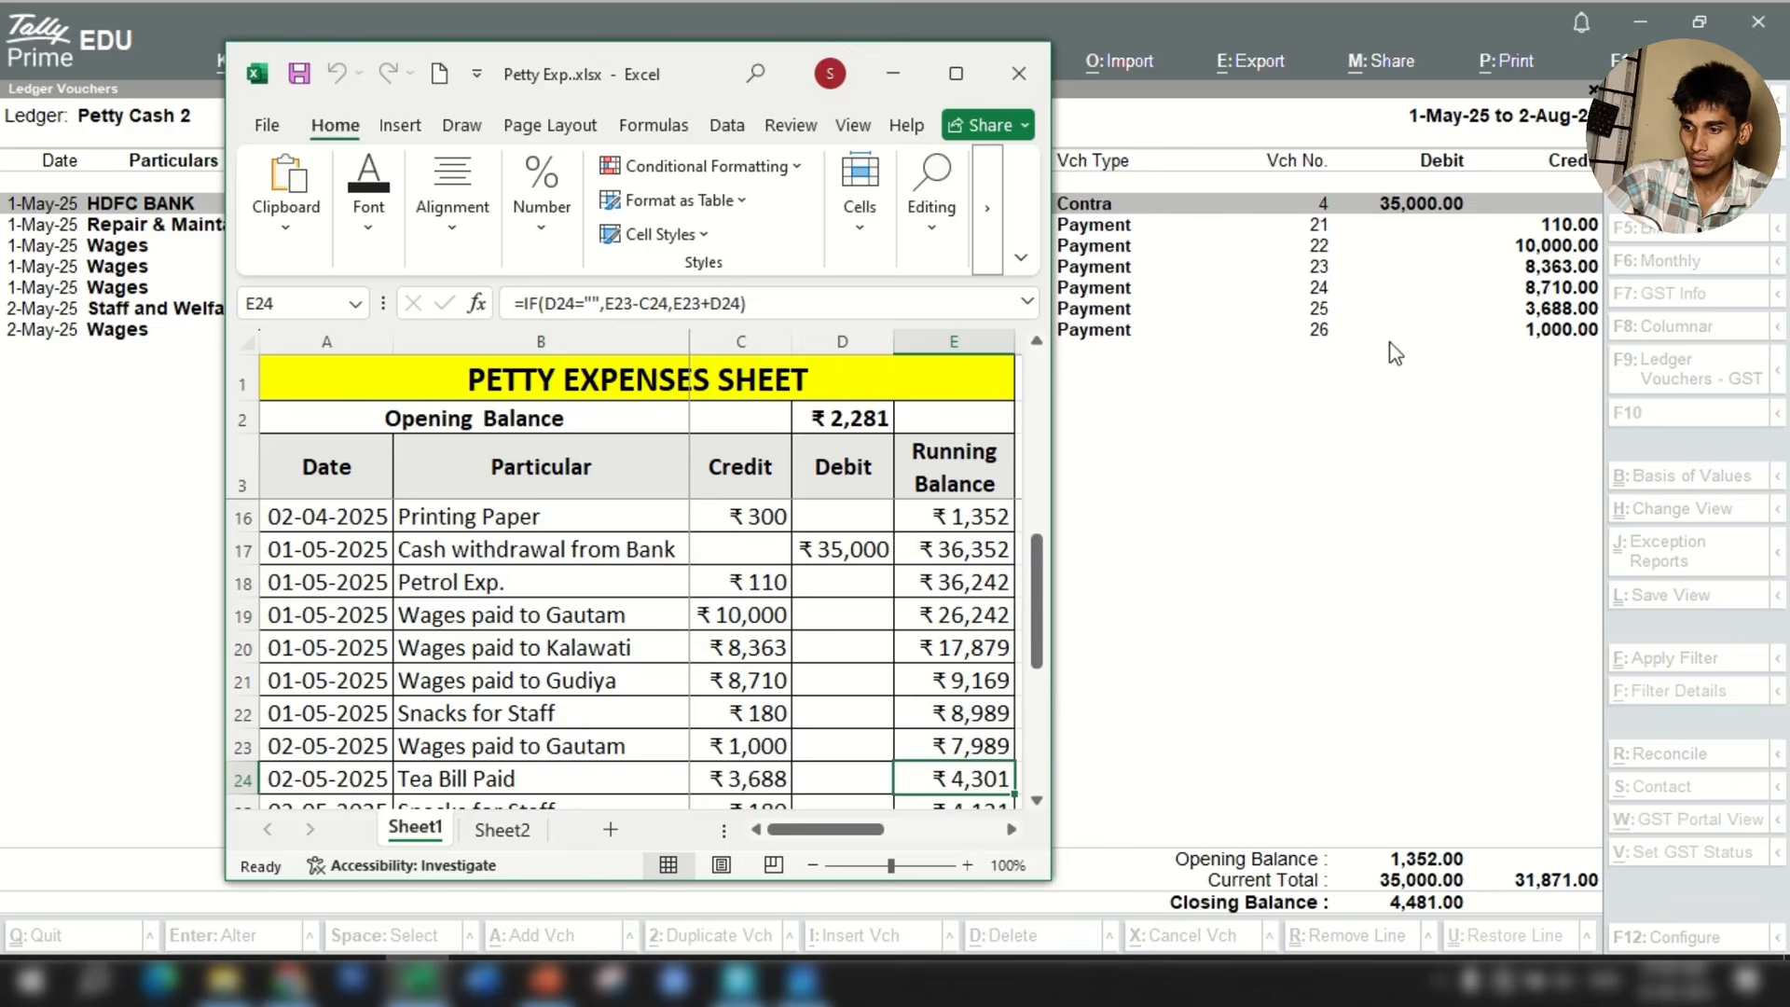
# Compare the wages and snacks credit amounts in rows 19 to 22 with the TallyPrime ledger, then minimize the Excel window.
pyautogui.click(772, 619)
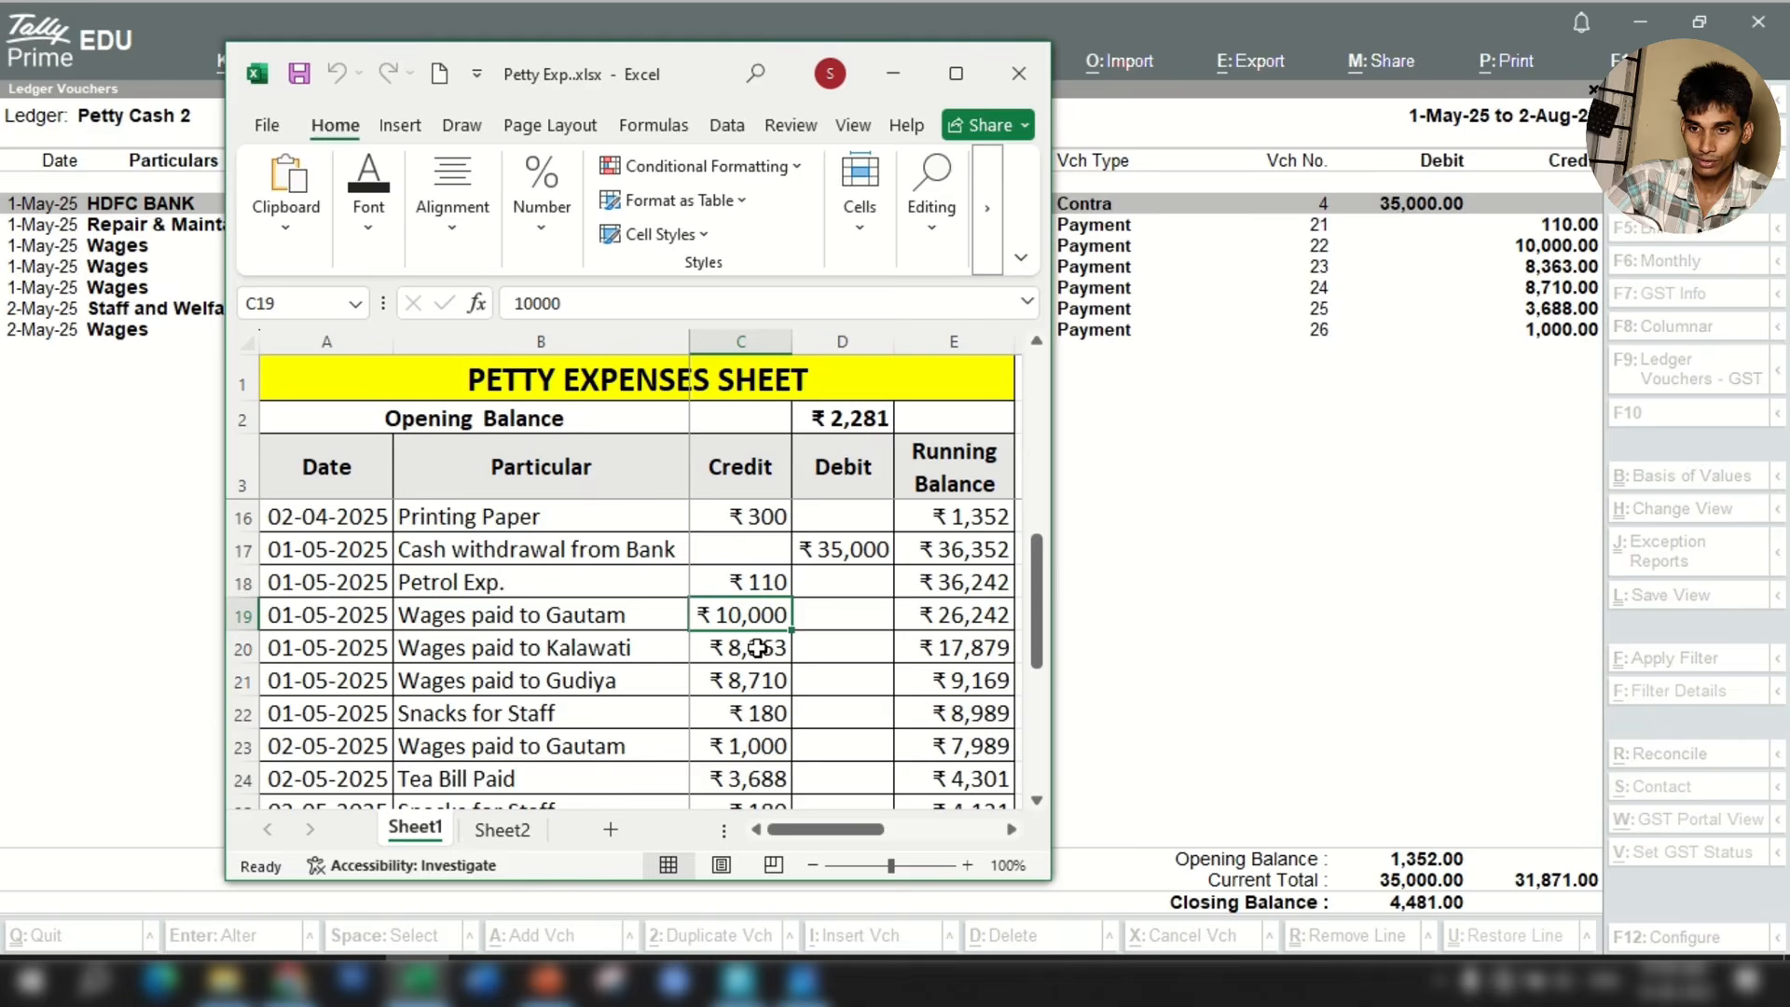
pyautogui.click(756, 647)
pyautogui.click(751, 680)
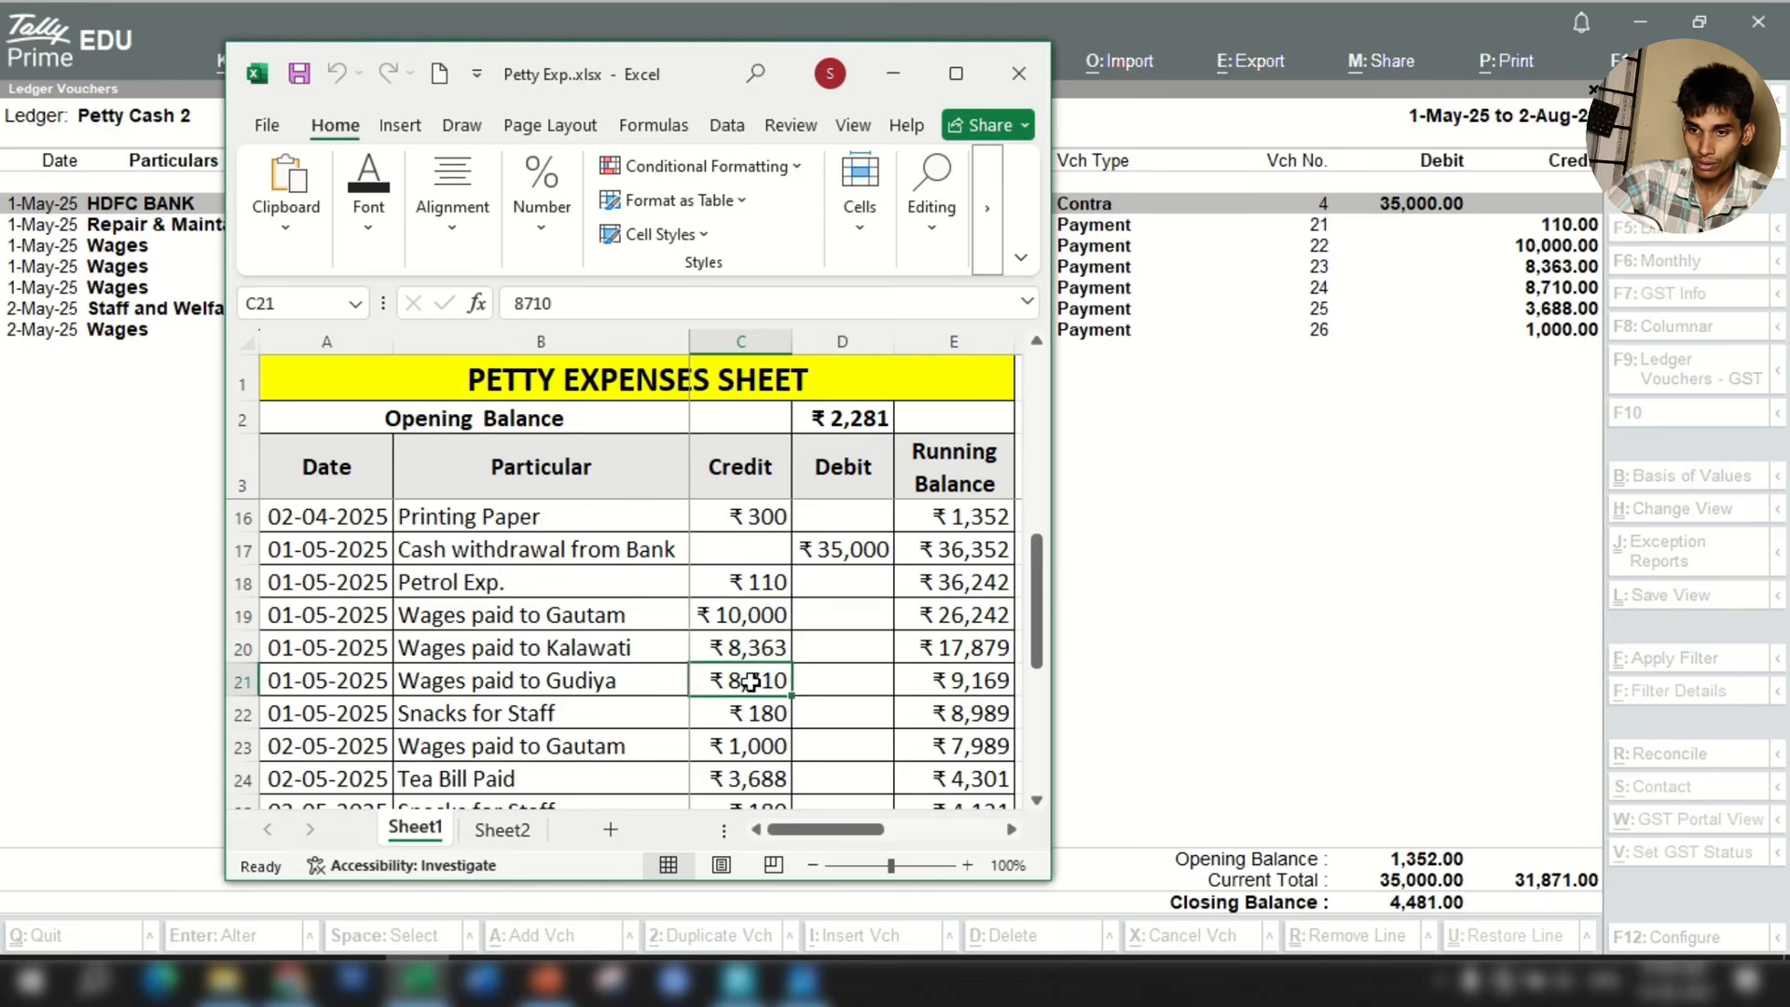
pyautogui.click(757, 714)
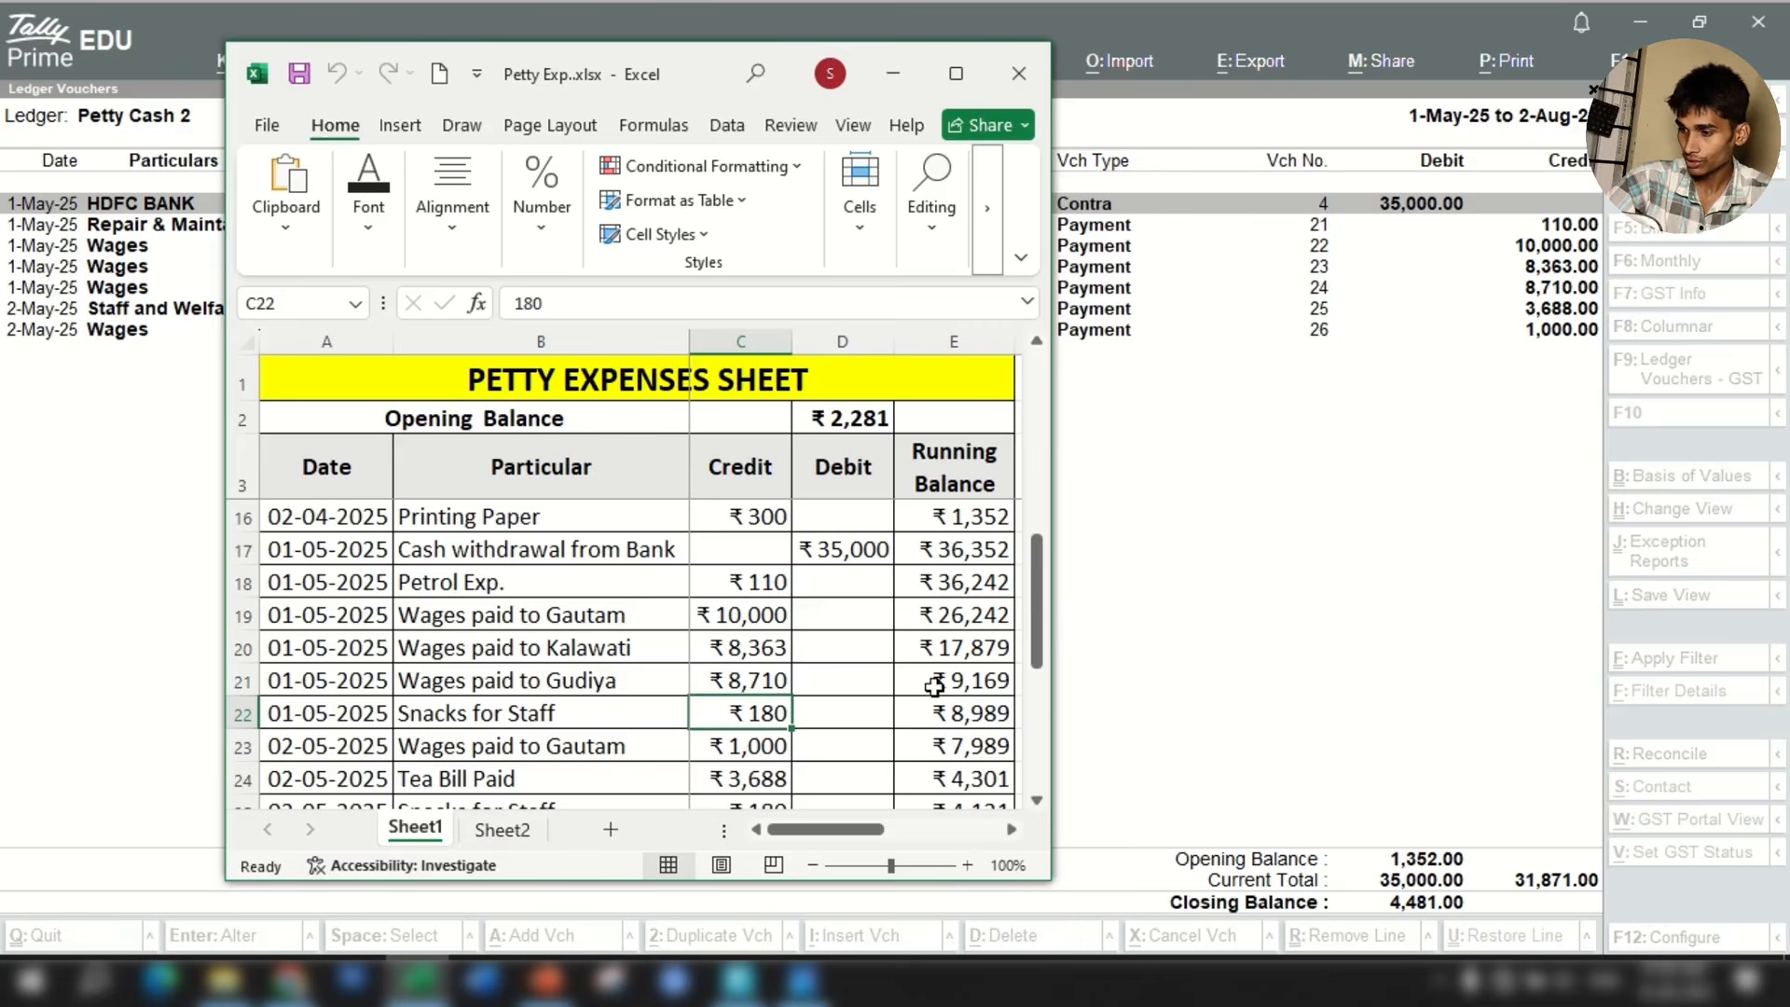
pyautogui.click(894, 75)
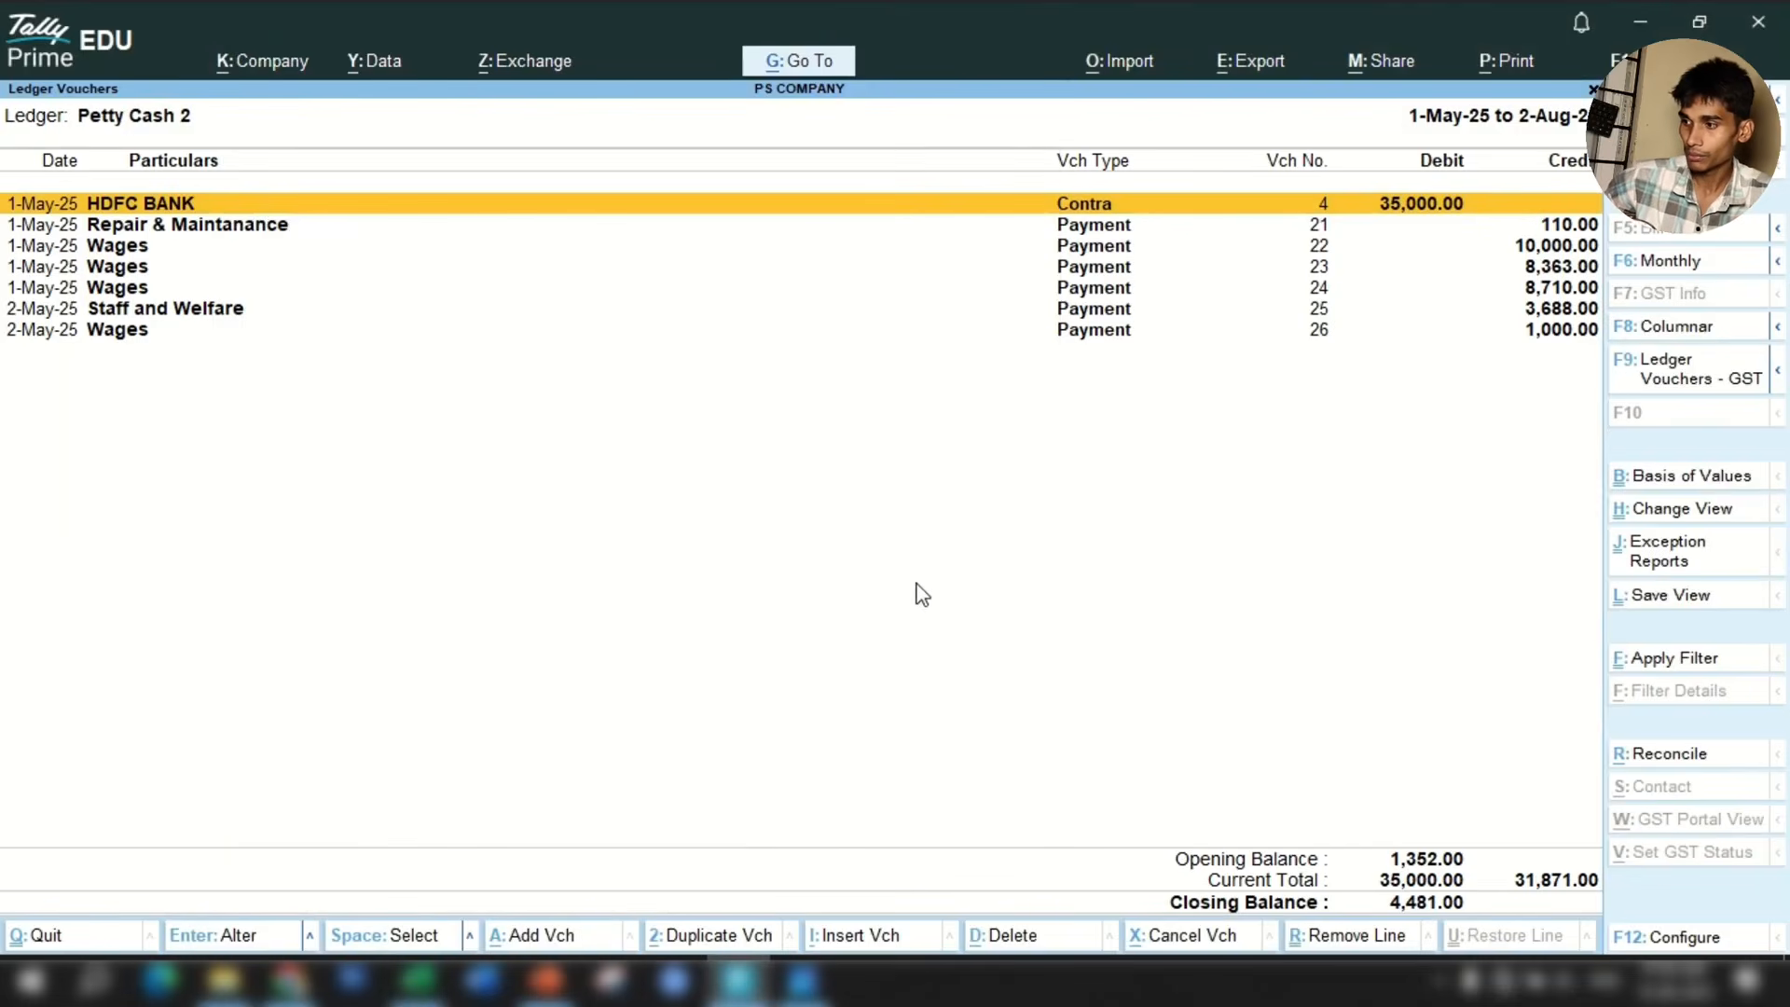
# Leave the ledger report, set TallyPrime's current date to 1-5 and start a new payment voucher.
pyautogui.press('Escape')
pyautogui.press('Escape')
pyautogui.press('Escape')
pyautogui.press('Escape')
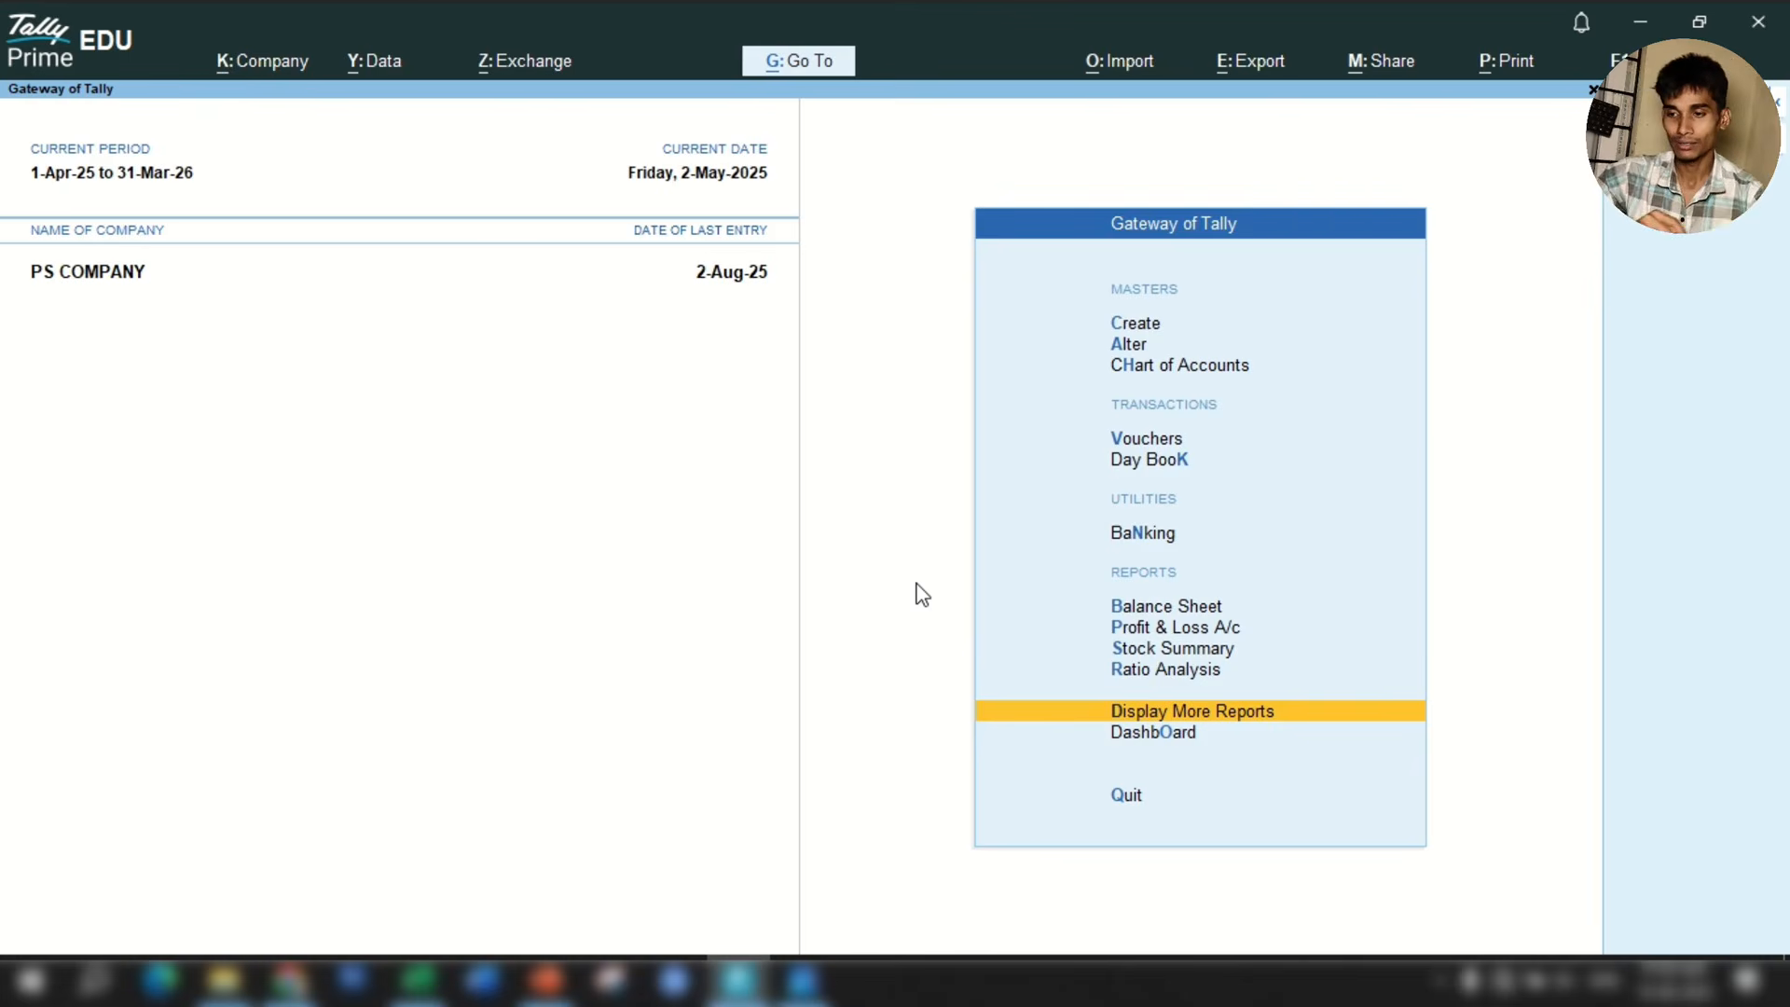
pyautogui.press('F2')
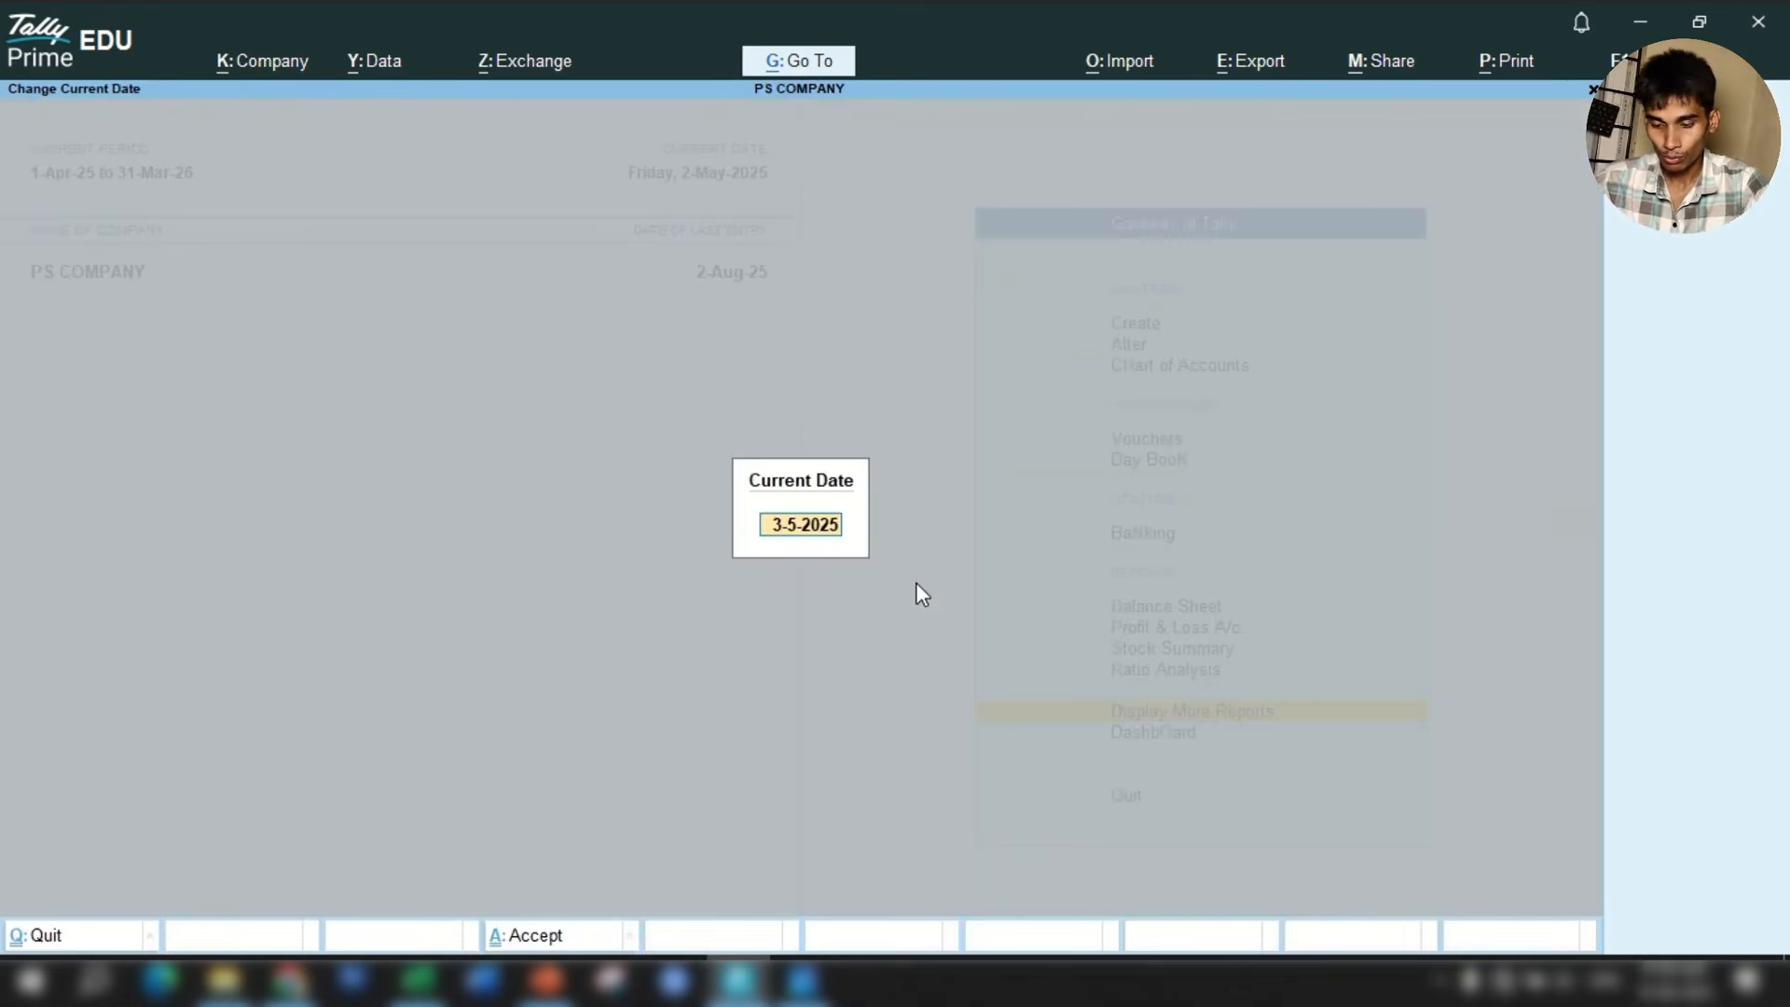
pyautogui.write('1-5')
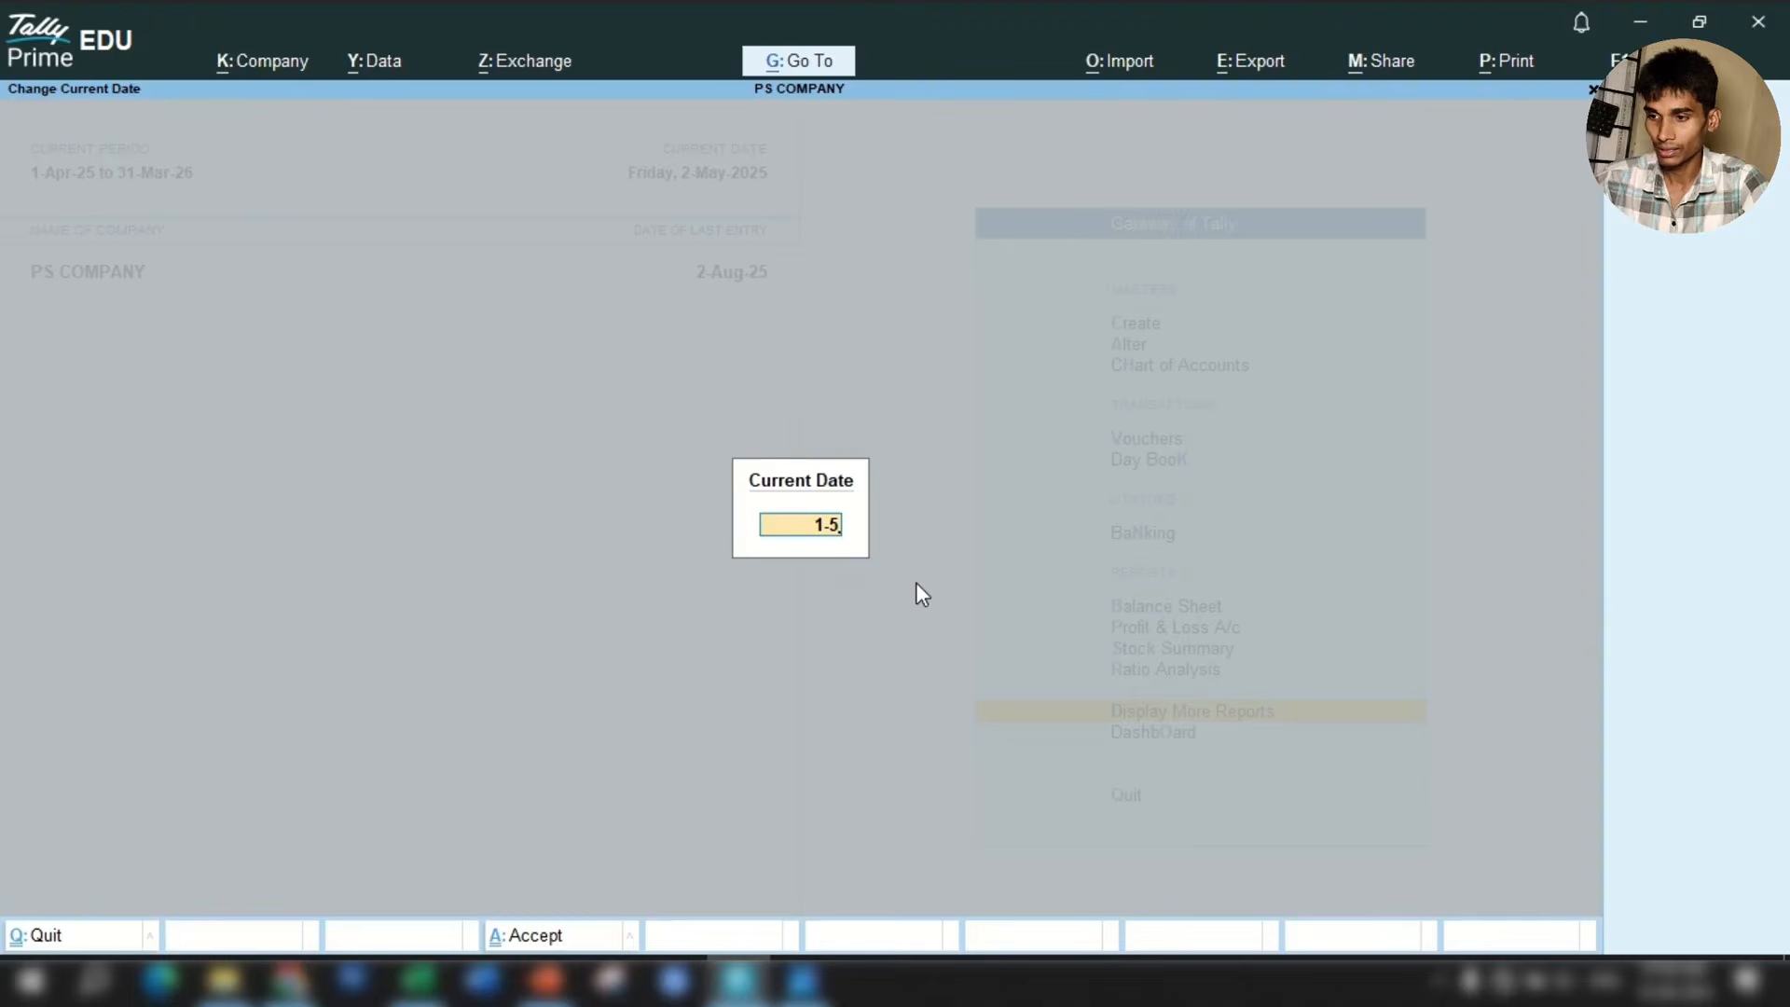
pyautogui.press('Return')
pyautogui.write('v')
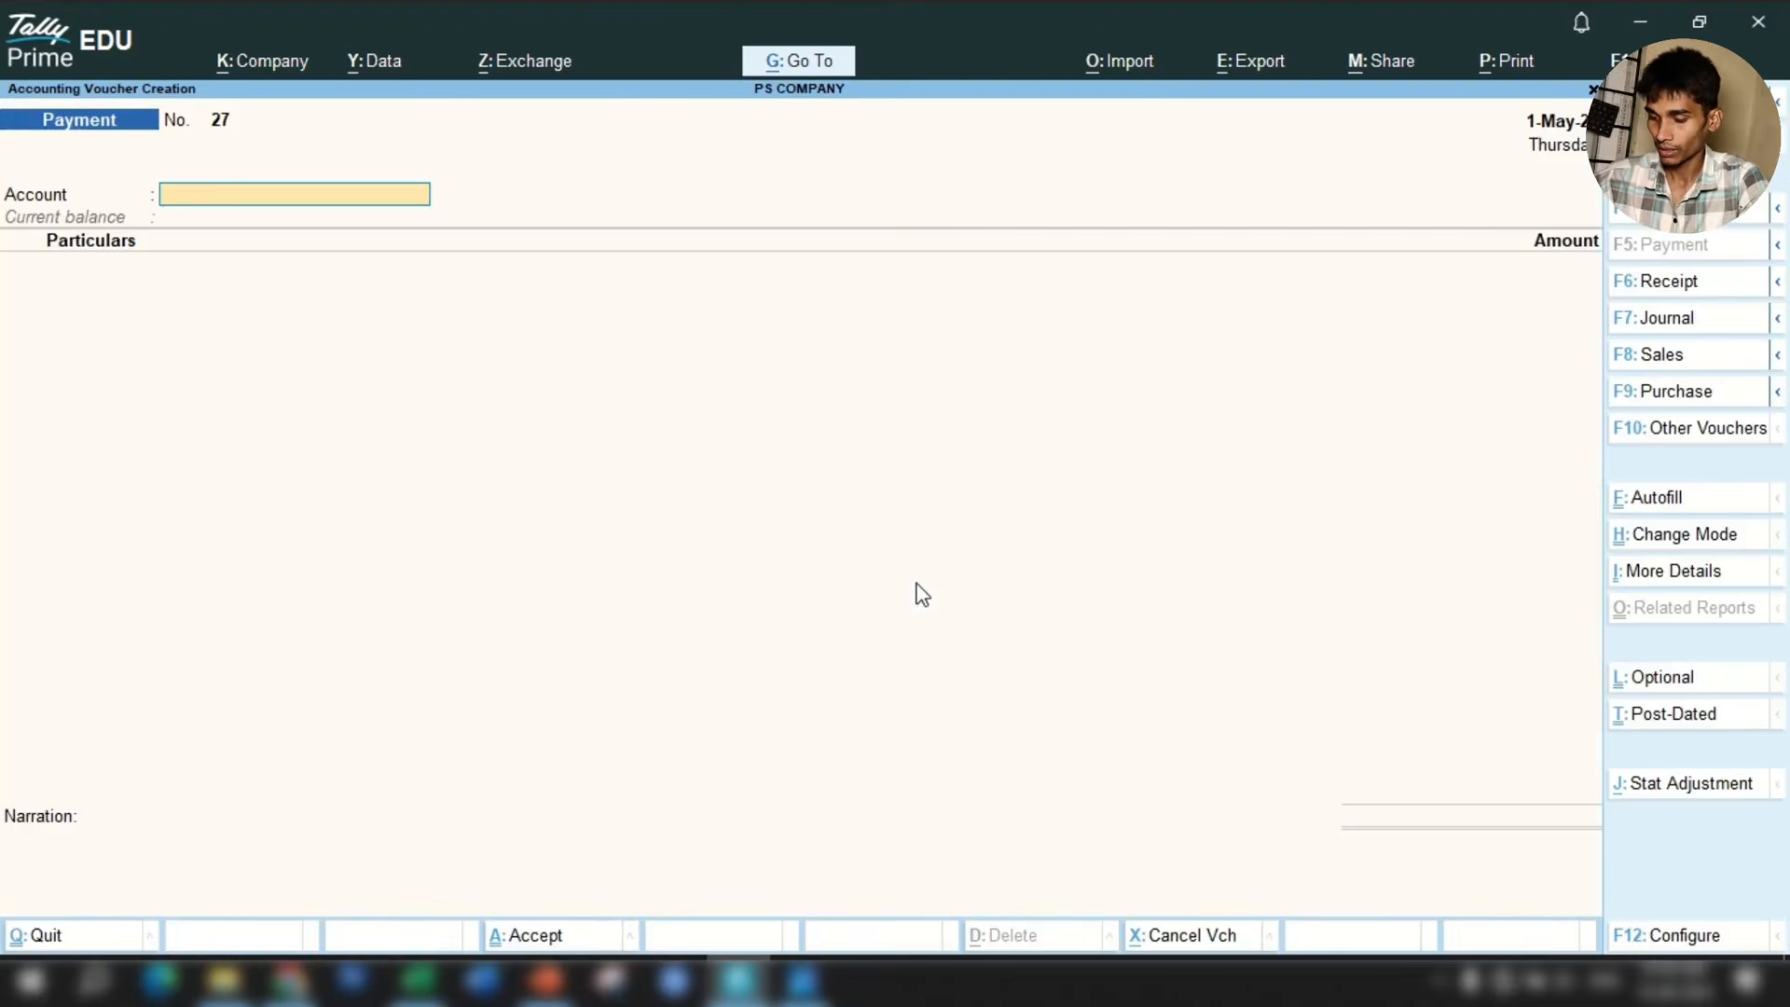
# Set Petty Cash 2 as the payment voucher's account and check the 01-05-2025 Snacks for Staff row in the maximized Excel sheet.
pyautogui.write('Cas')
pyautogui.press('Down')
pyautogui.press('Down')
pyautogui.press('Down')
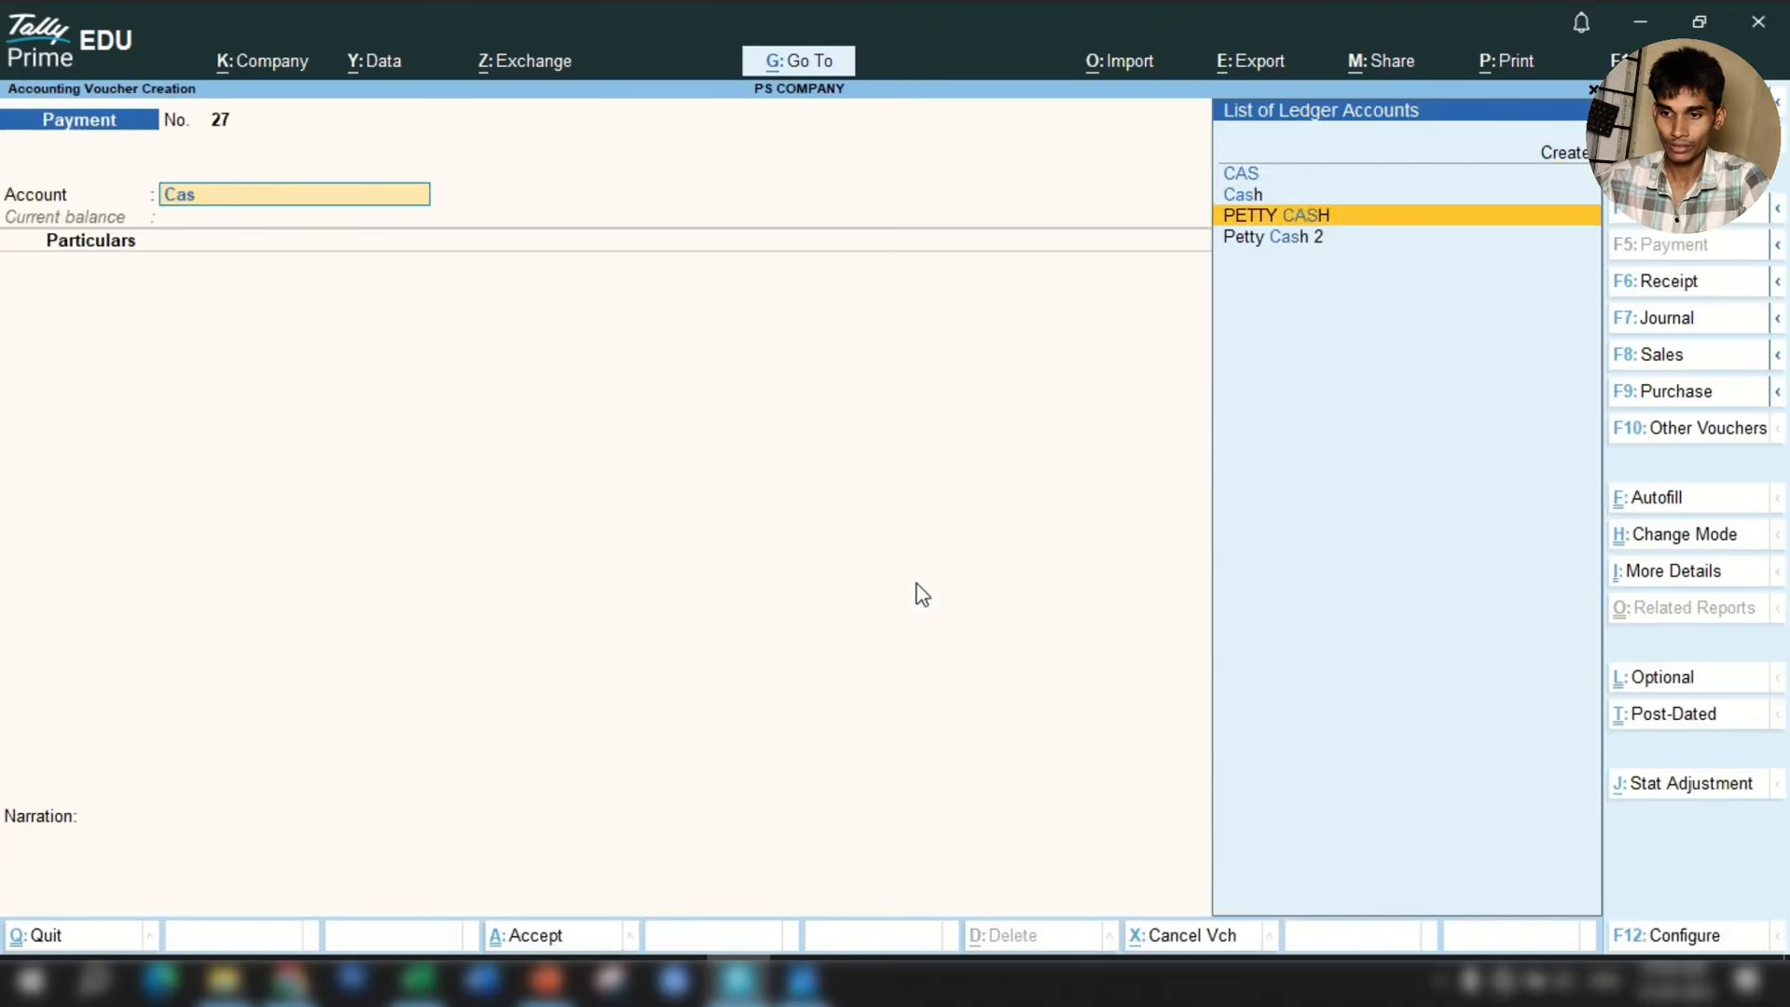
pyautogui.press('Return')
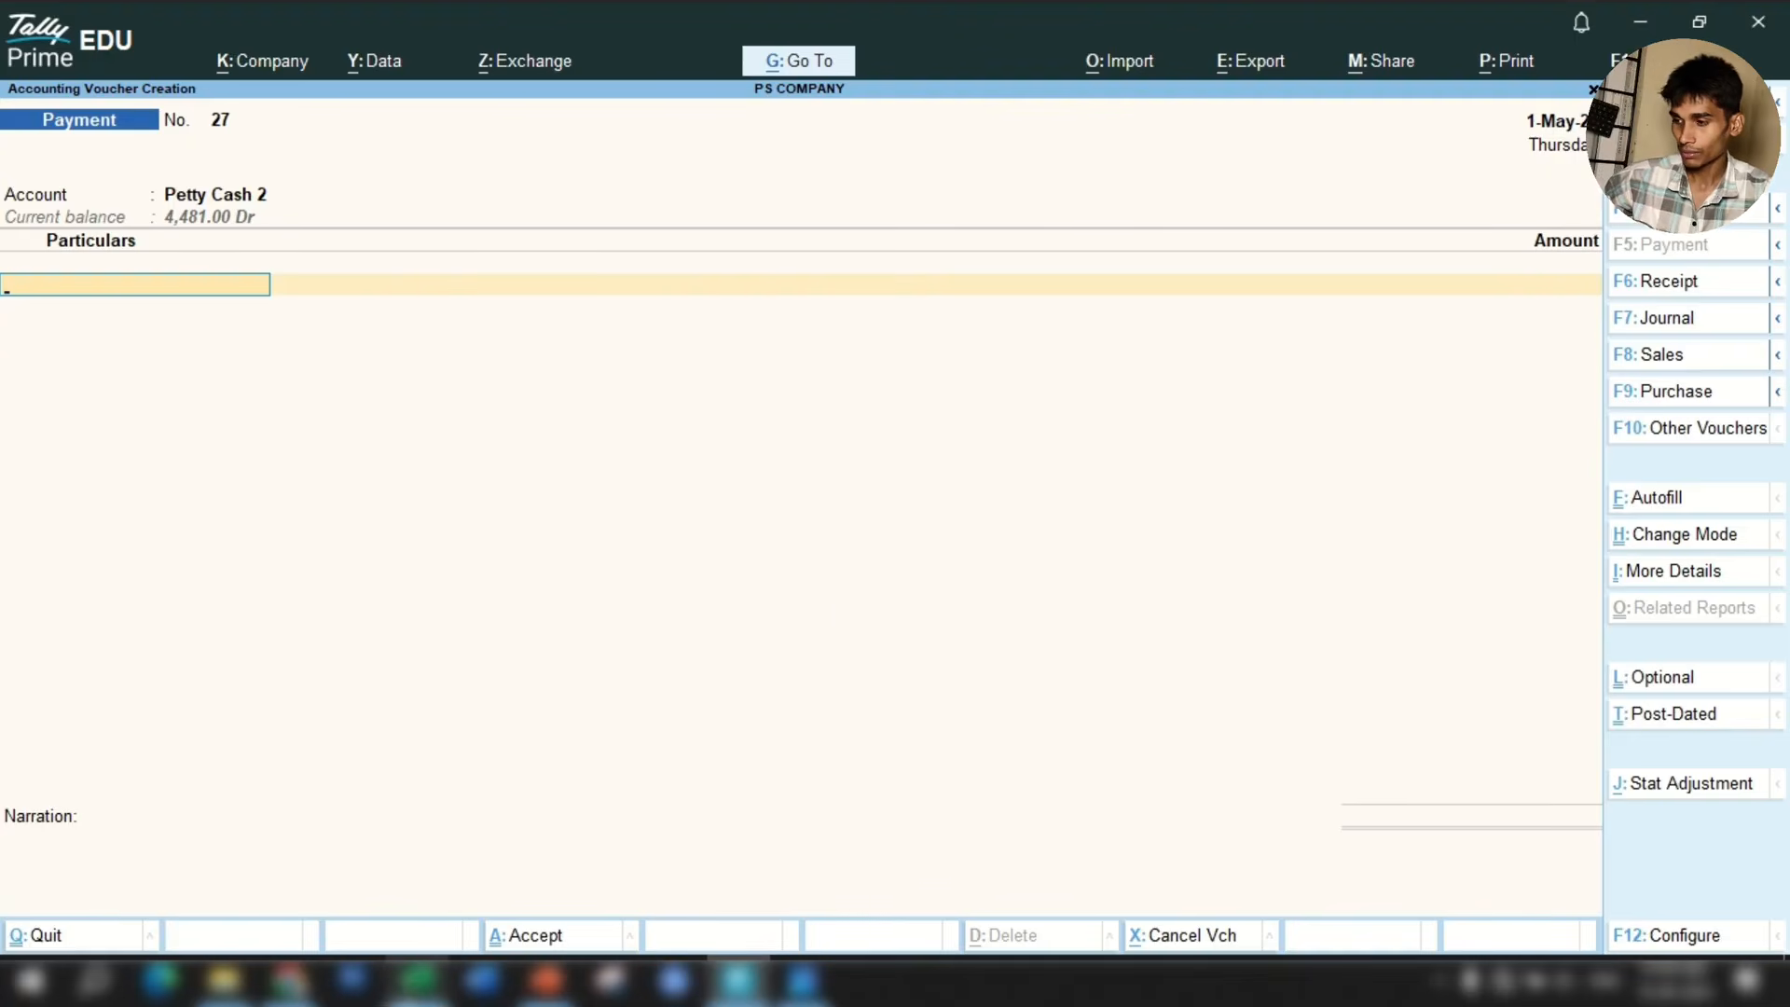
pyautogui.click(418, 979)
pyautogui.click(955, 73)
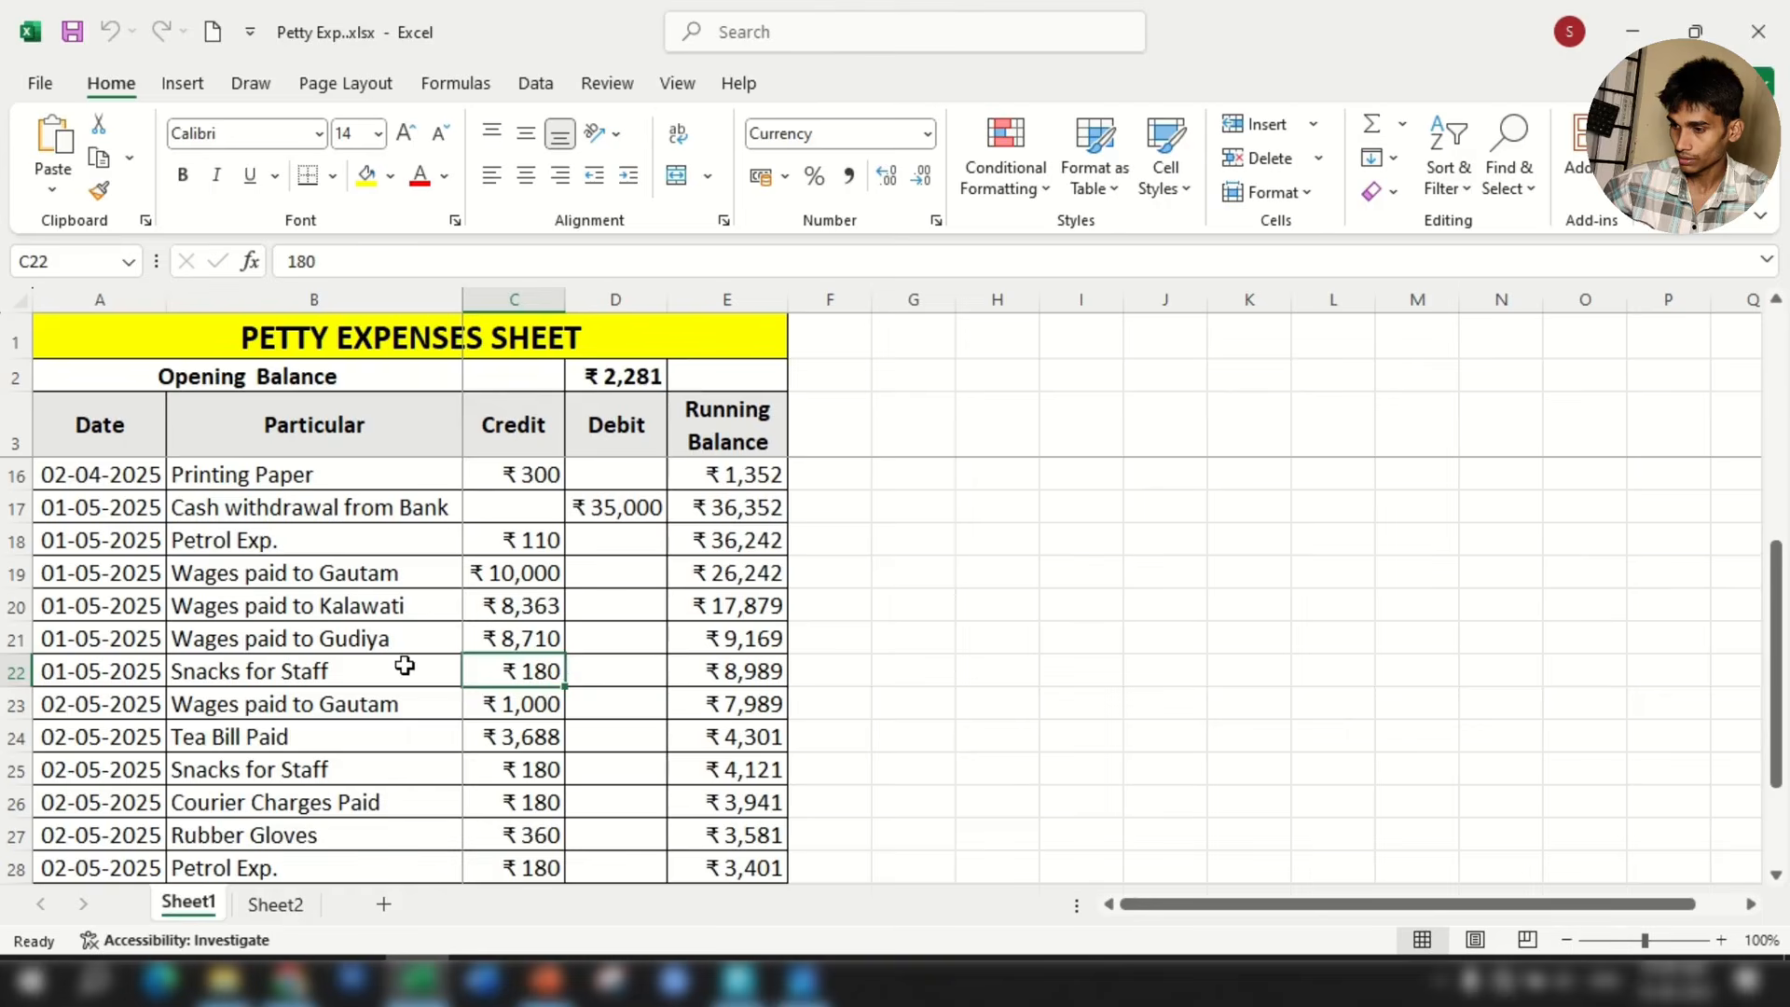
pyautogui.click(346, 670)
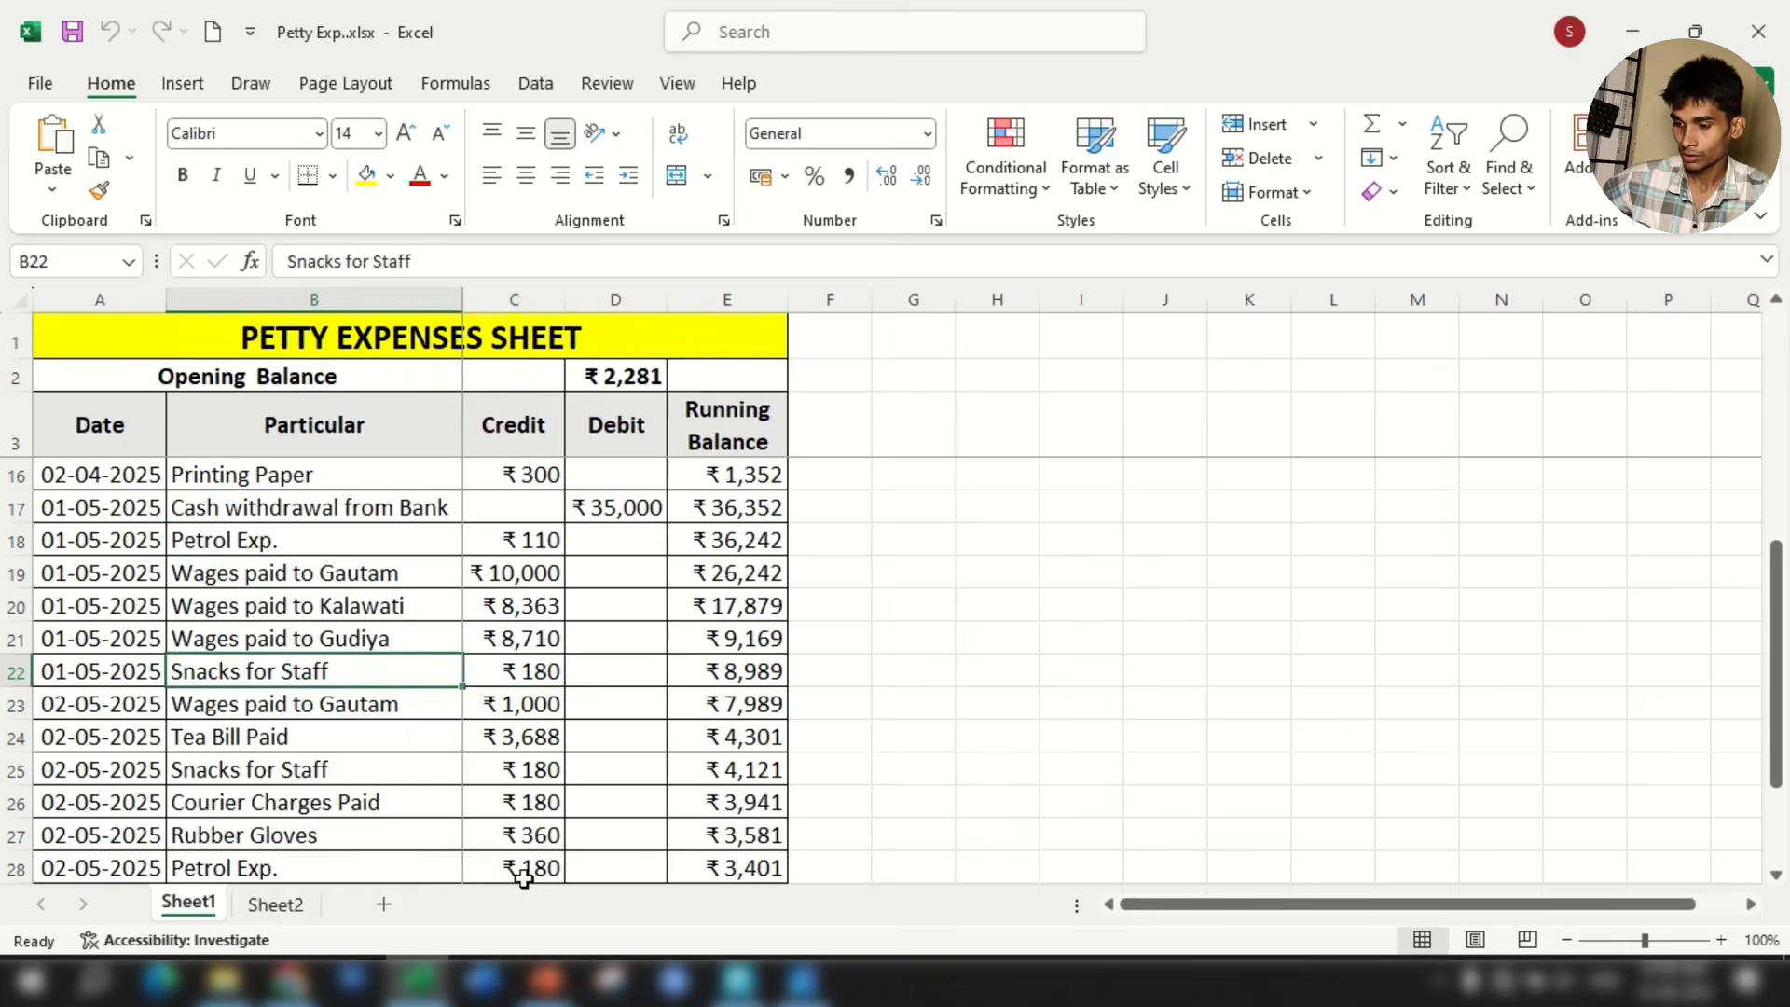
# Return to TallyPrime and add the Staff and Welfare ledger to the payment voucher with an amount of 180.
pyautogui.click(738, 979)
pyautogui.write('St')
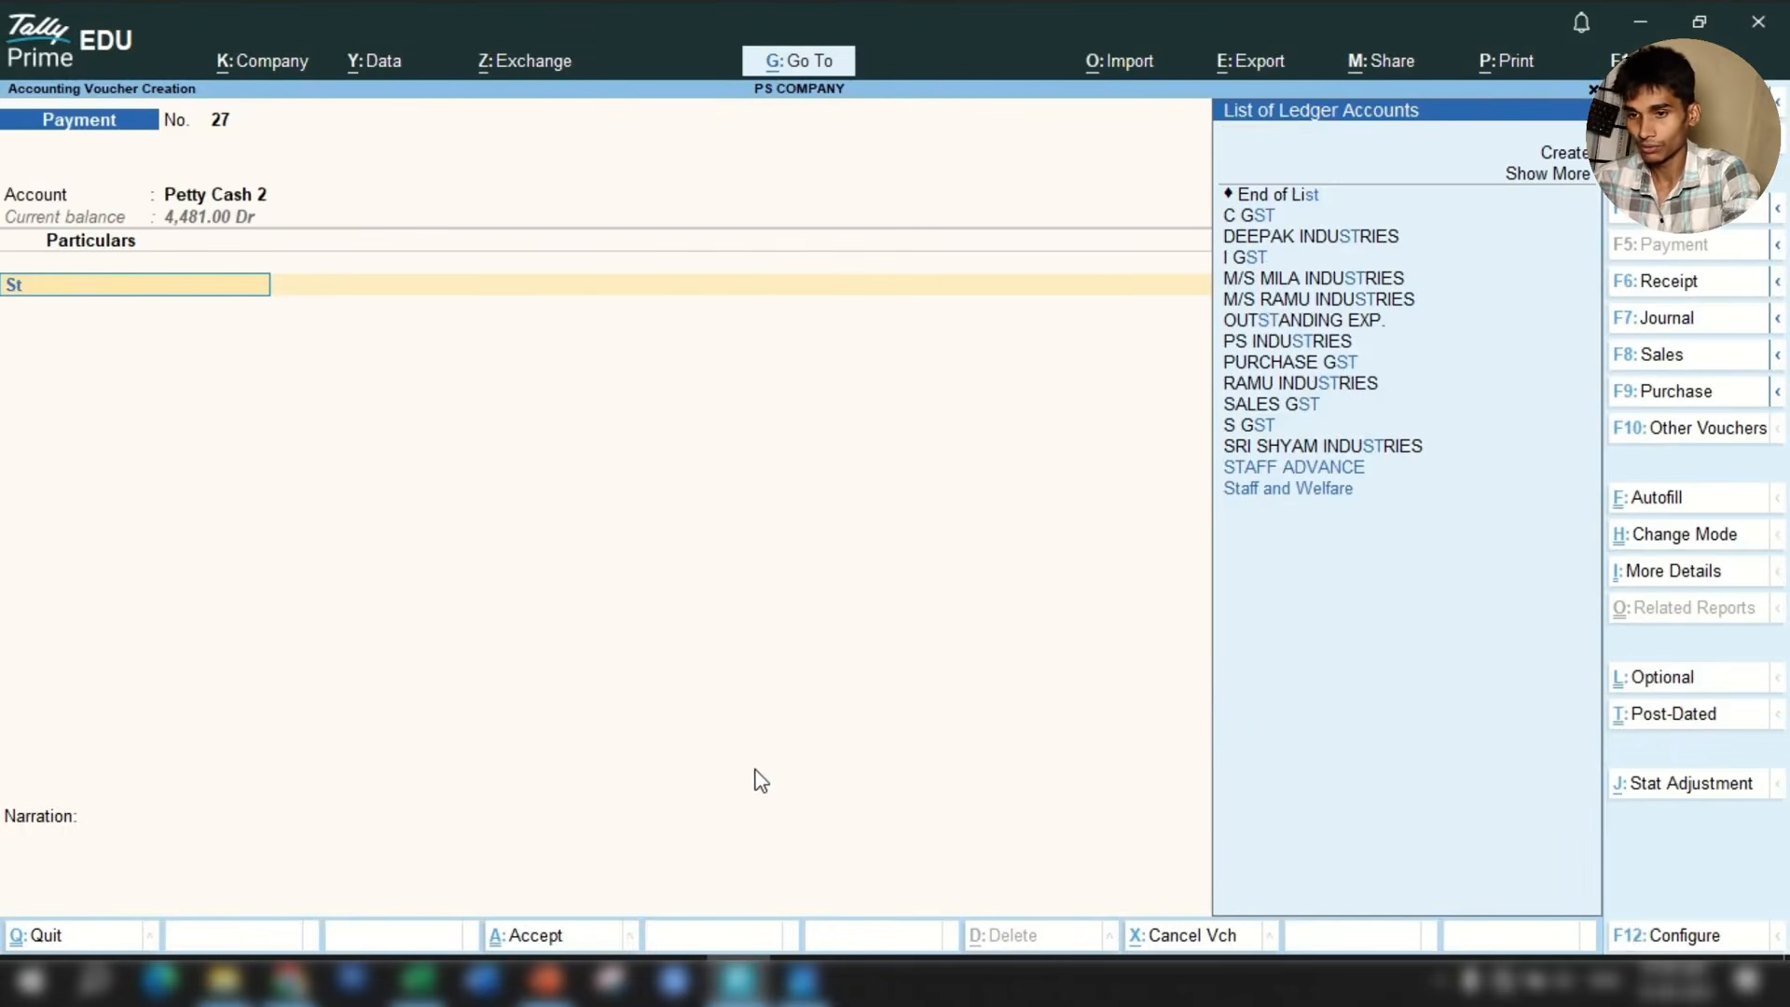
pyautogui.press('Return')
pyautogui.write('aff')
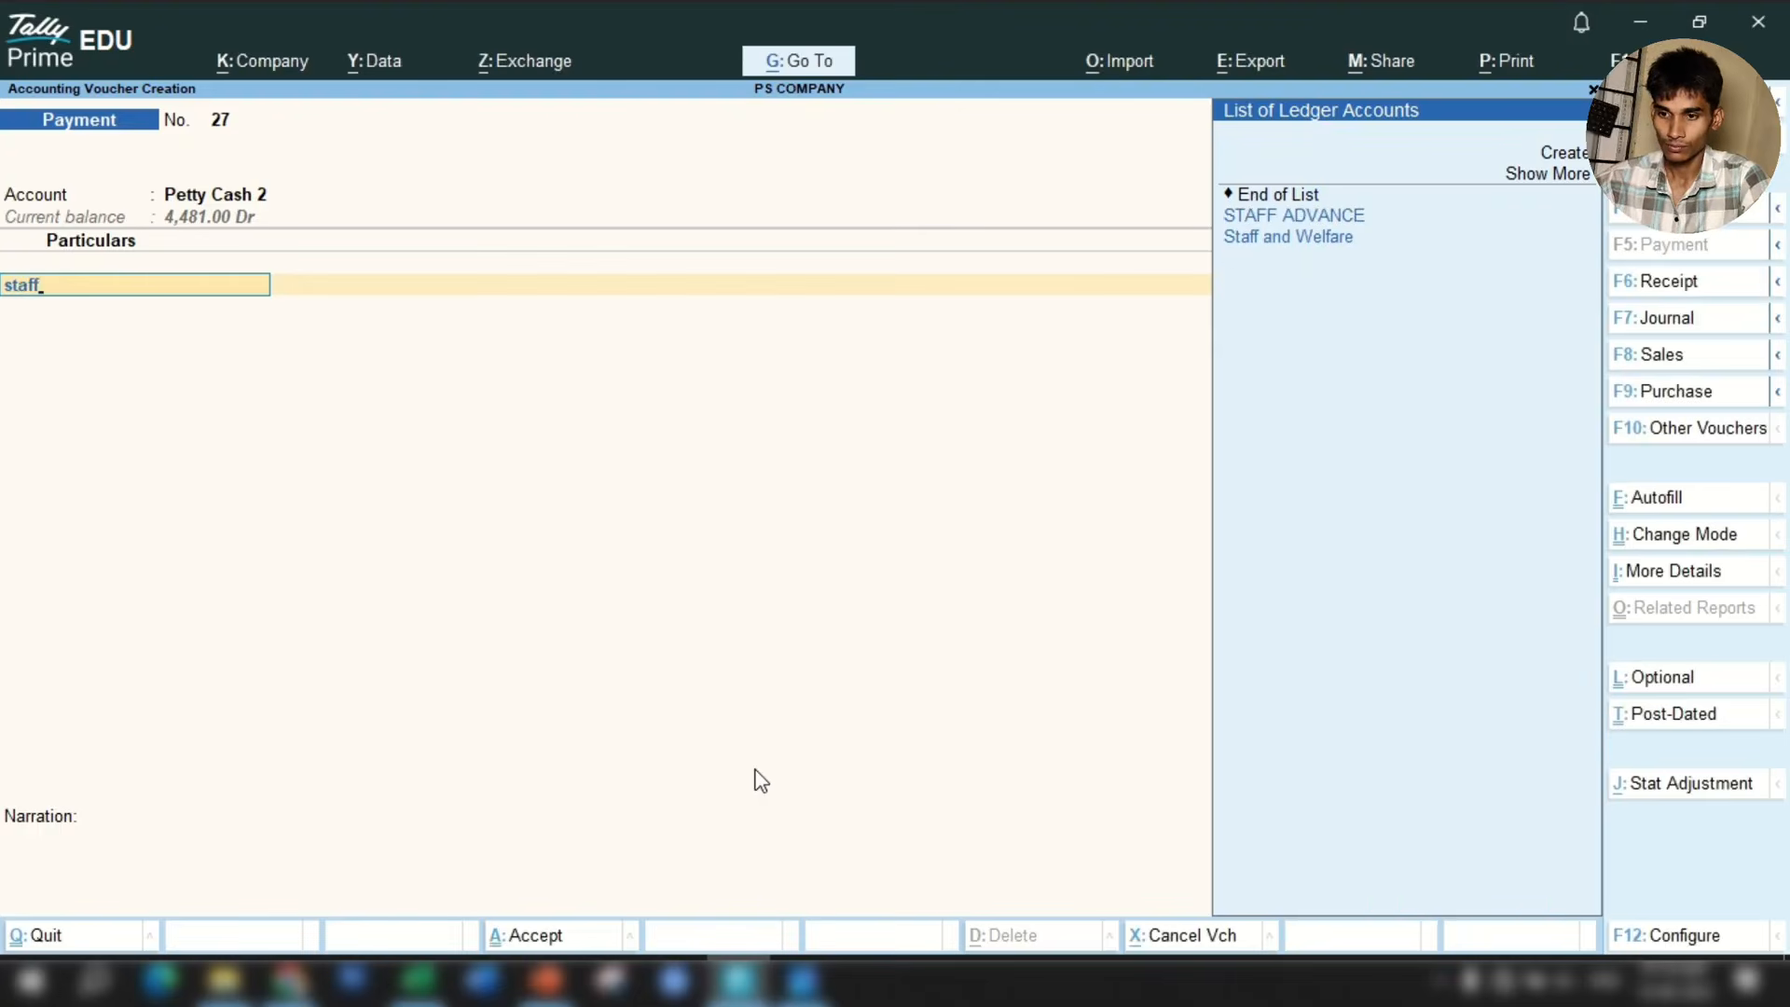
pyautogui.press('Down')
pyautogui.press('Return')
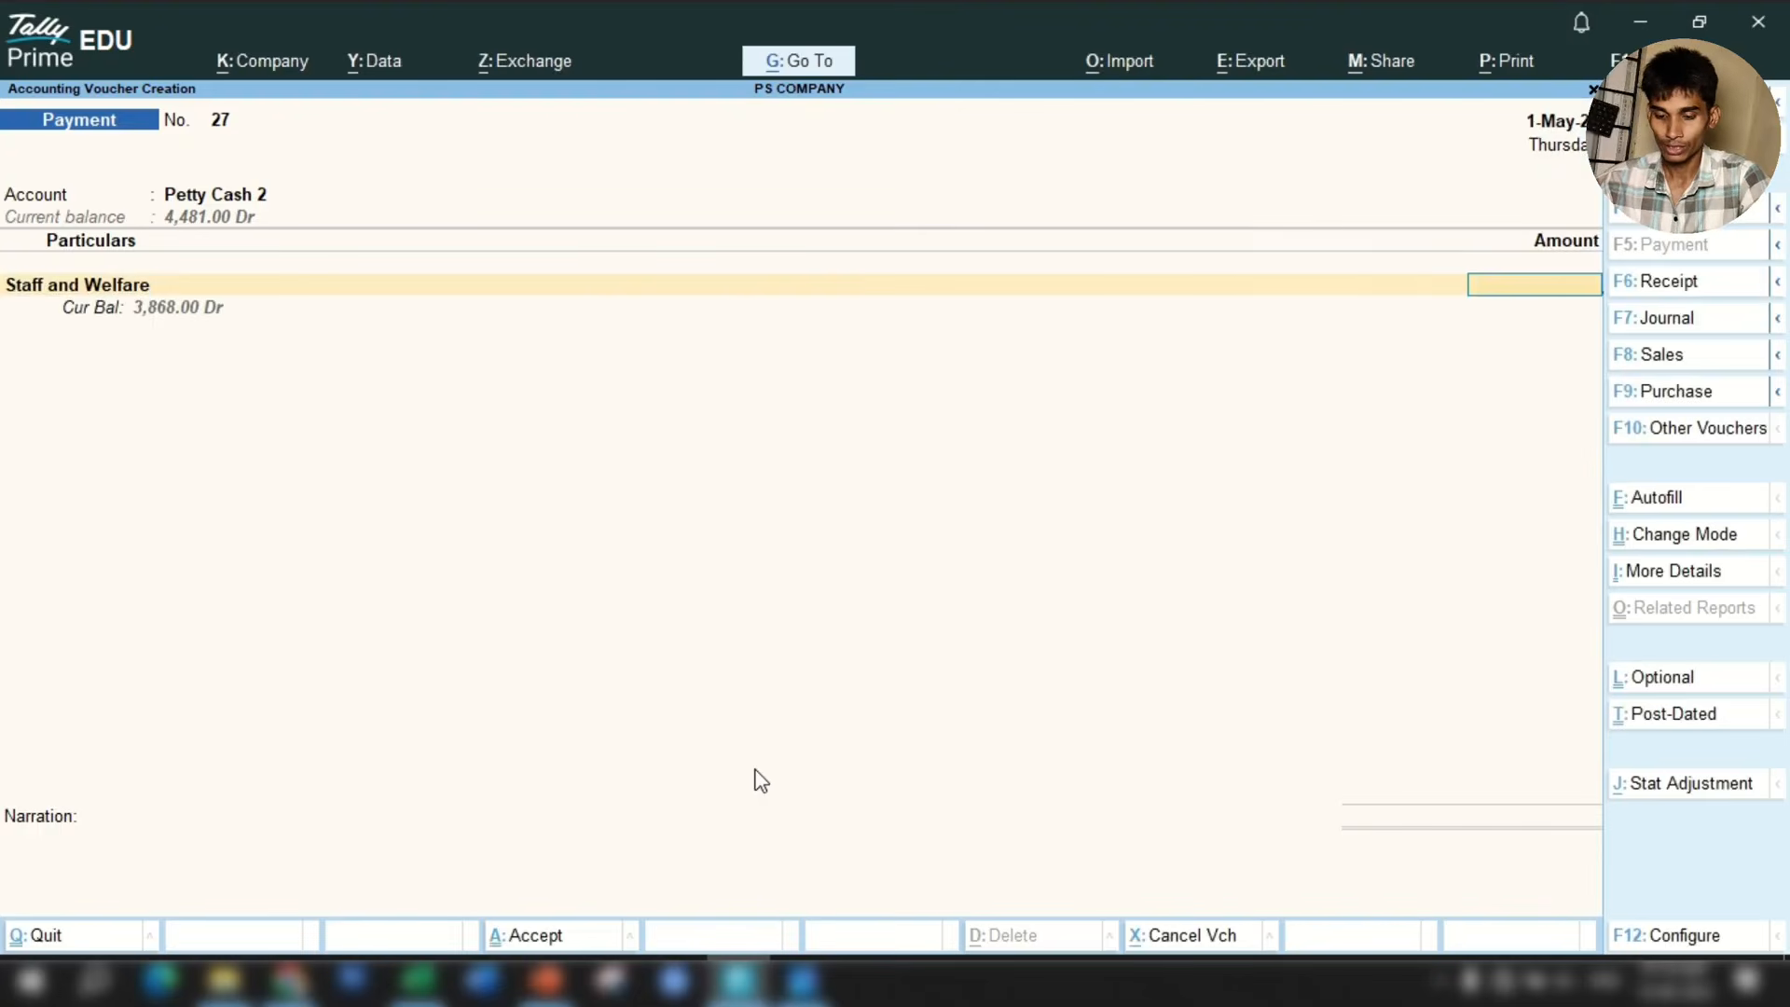
pyautogui.press('Return')
pyautogui.press('Return')
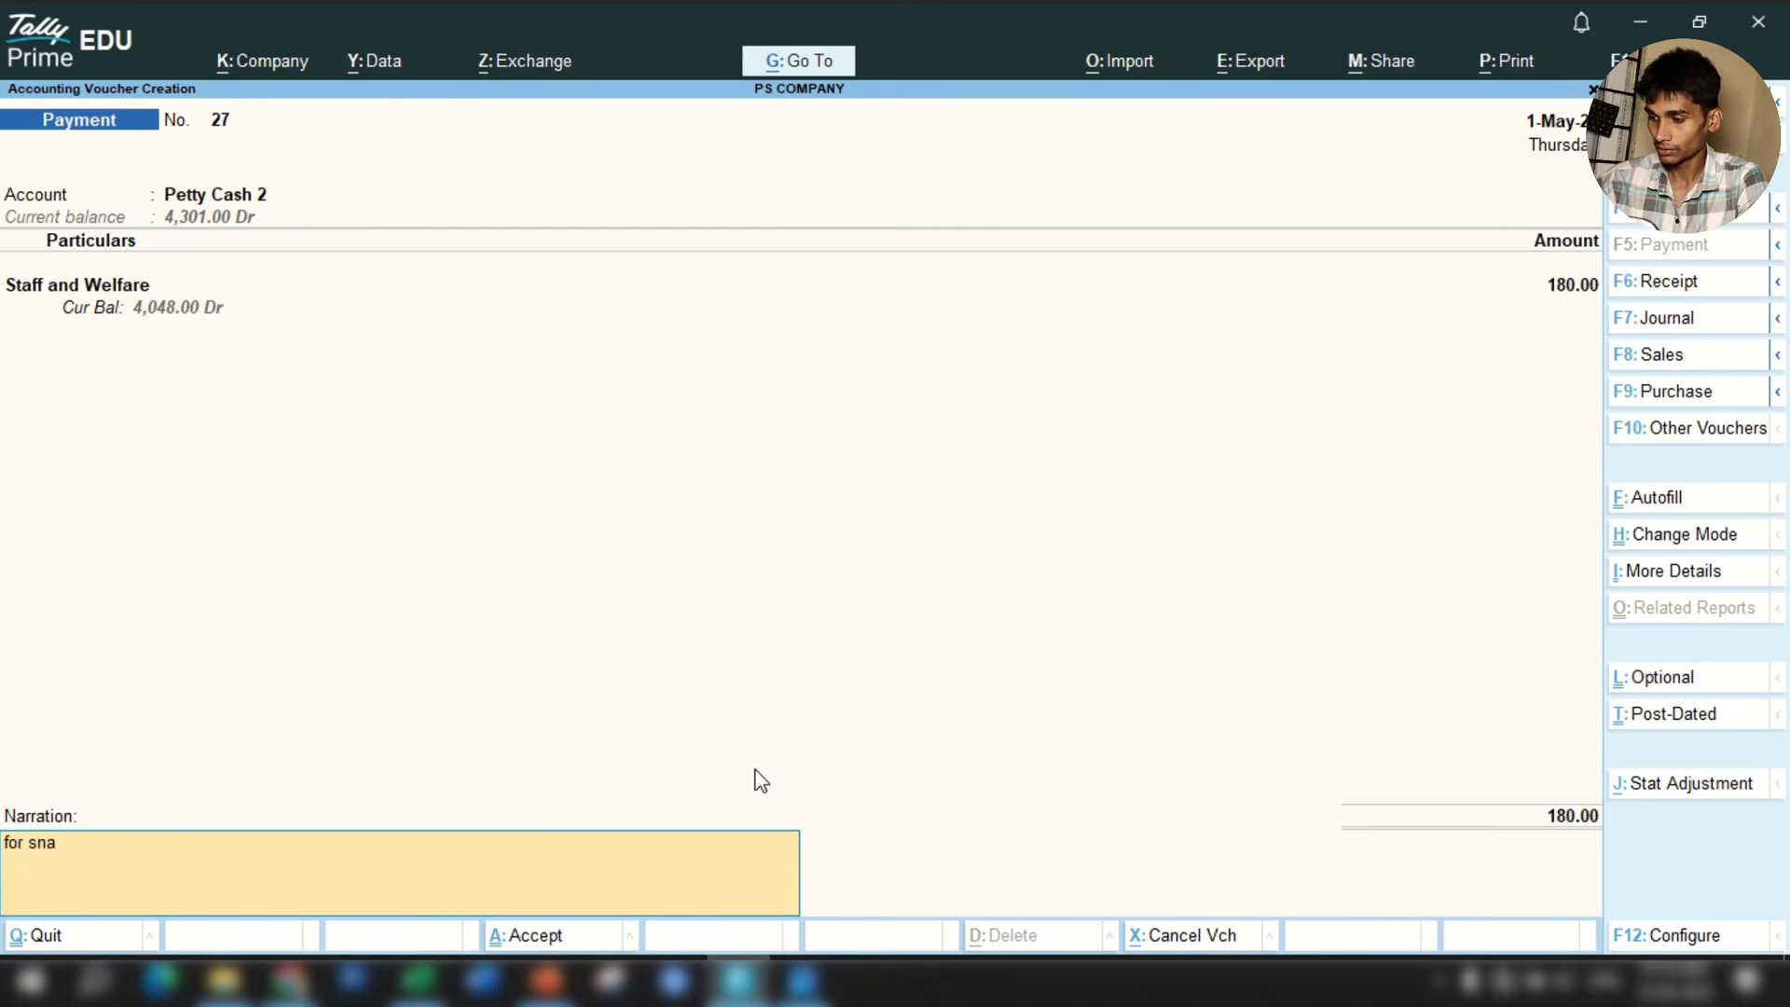
# Enter the narration "for snacks" and save the Staff and Welfare payment voucher.
pyautogui.write('ks')
pyautogui.press('Return')
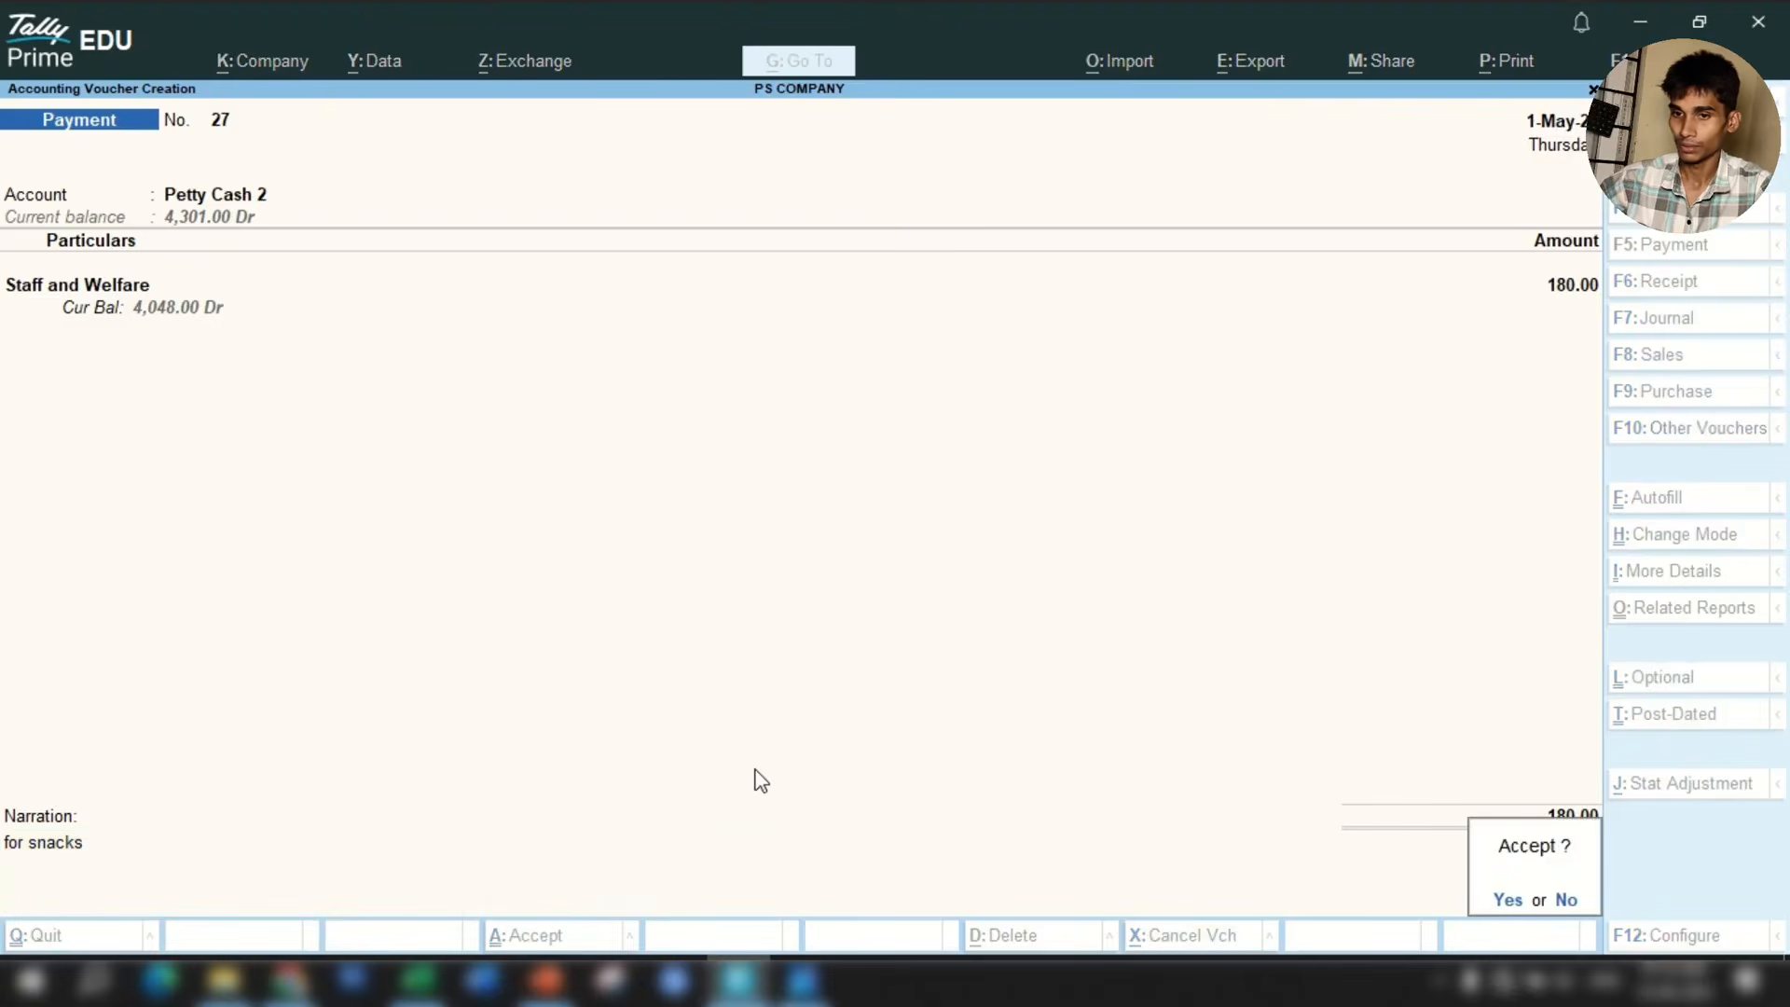
pyautogui.press('Return')
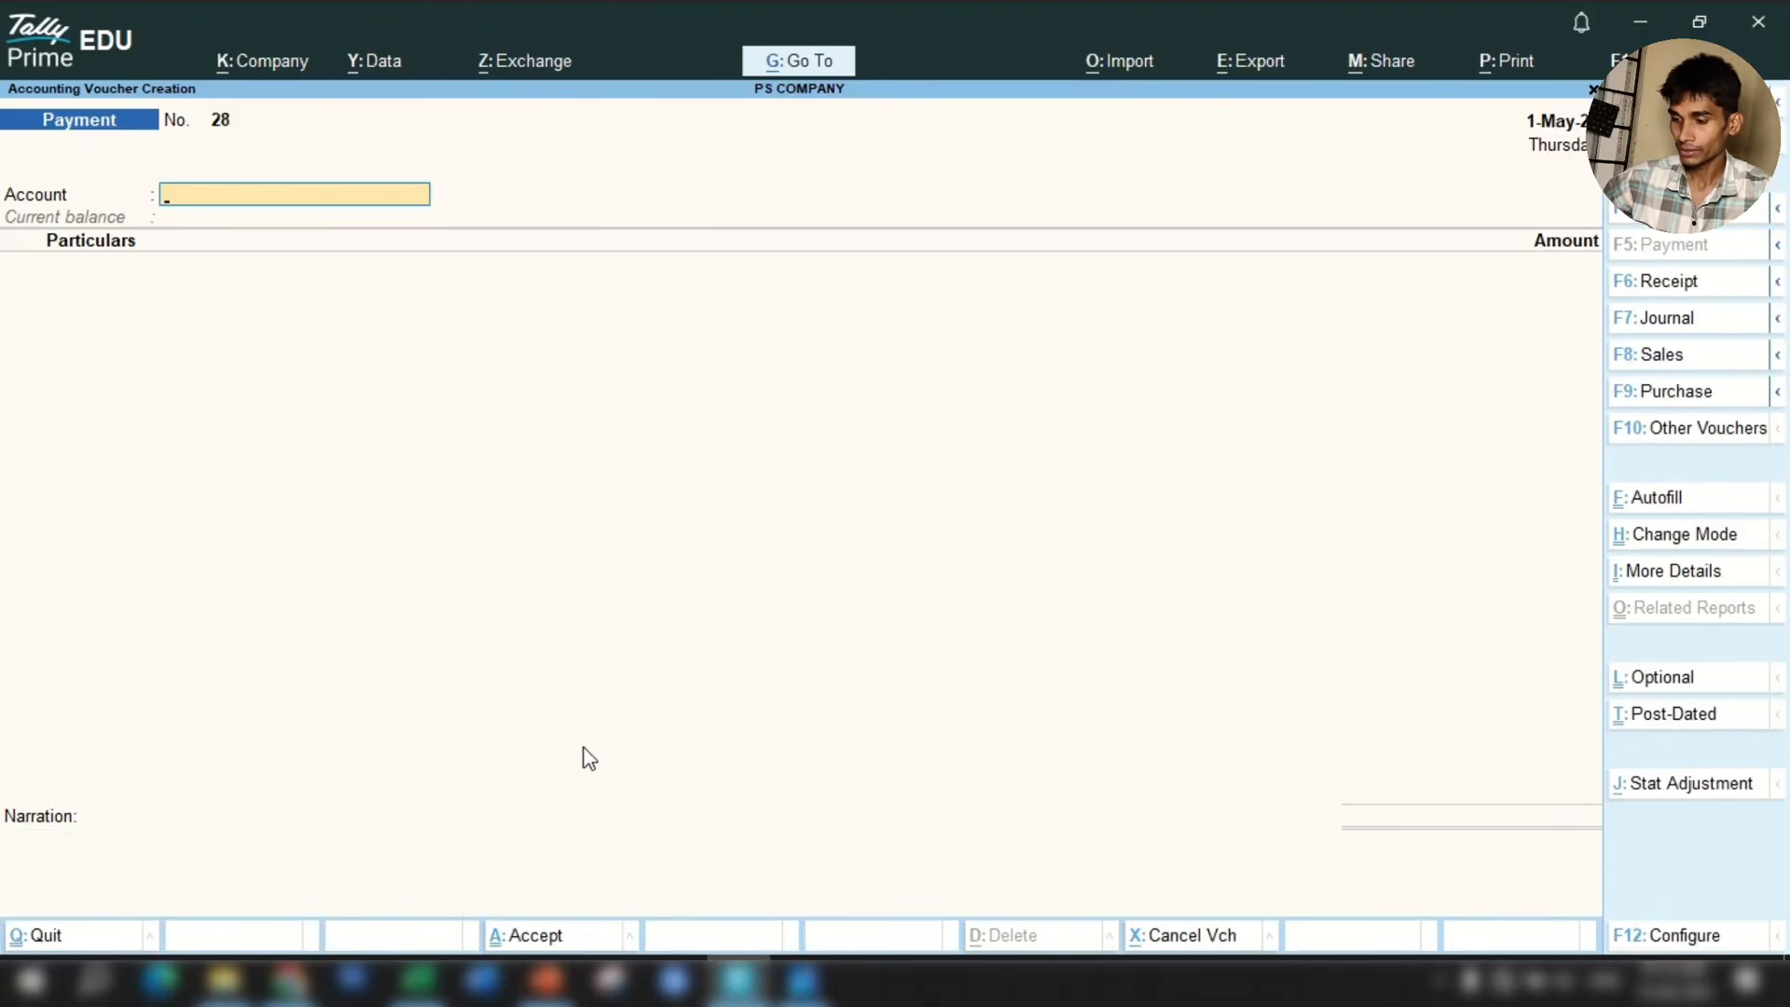
# Open the Petty Cash 2 ledger vouchers report and compare its closing balance with the running balance on Excel's Tea Bill Paid row.
pyautogui.press('Escape')
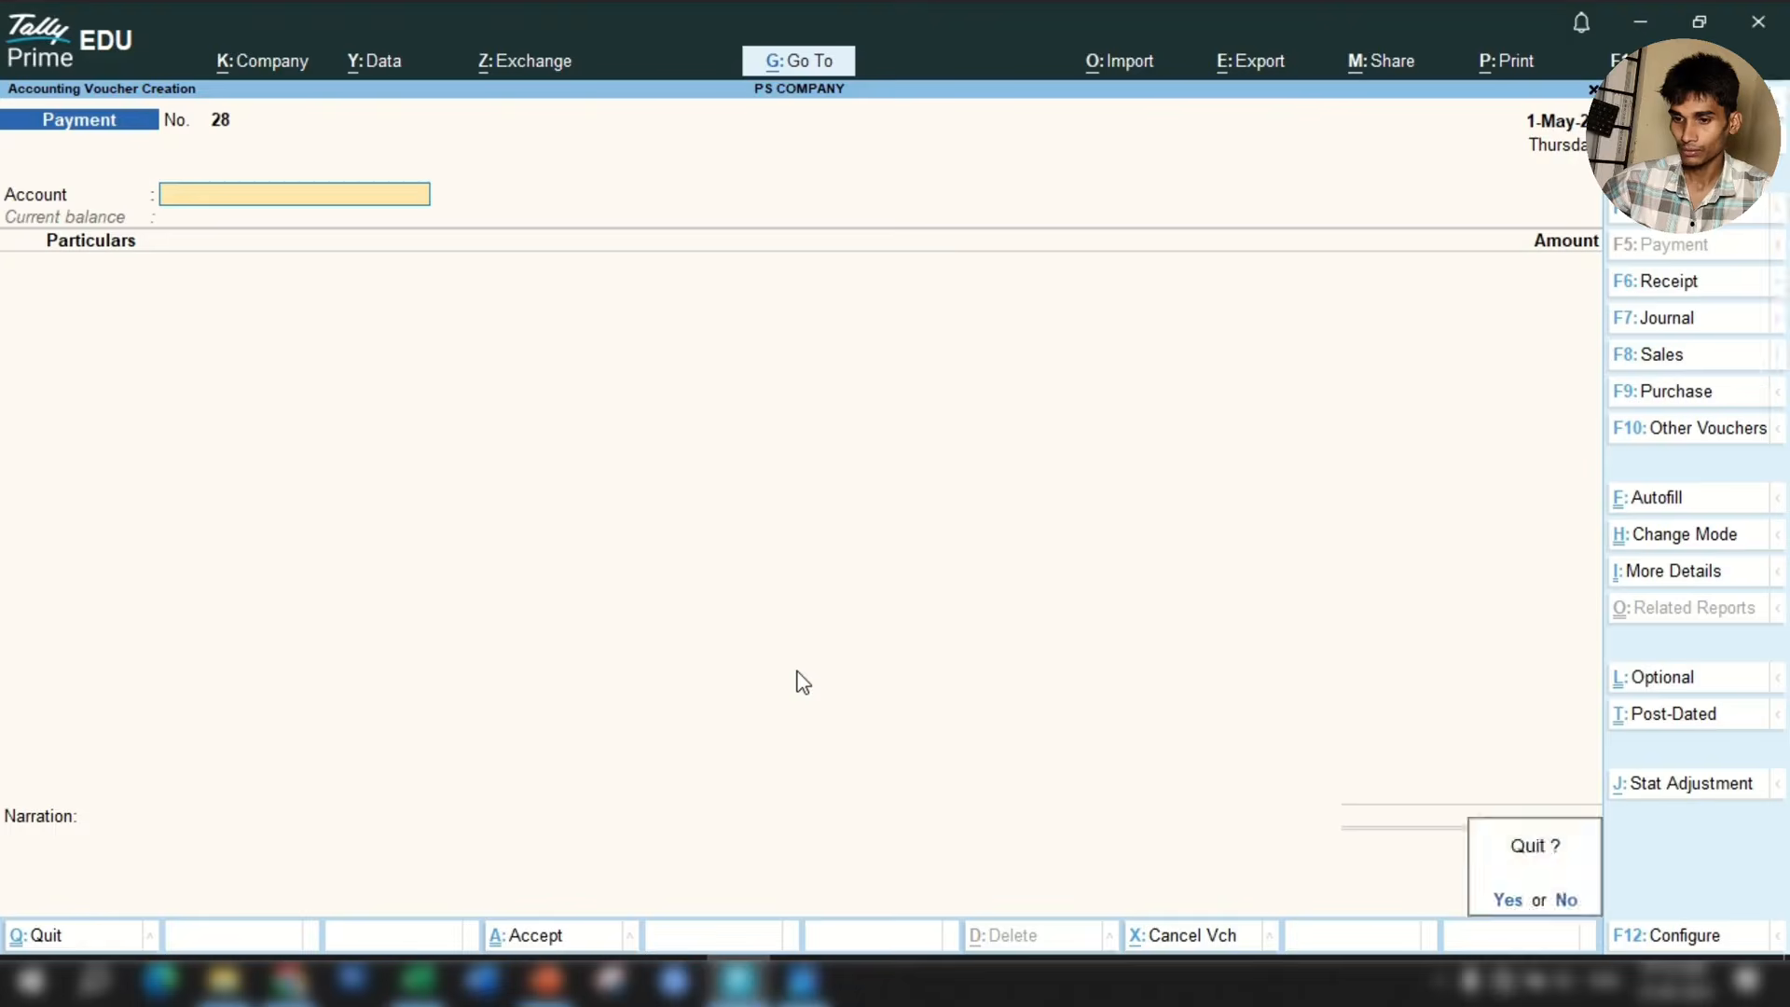
pyautogui.press('Return')
pyautogui.press('d')
pyautogui.press('a')
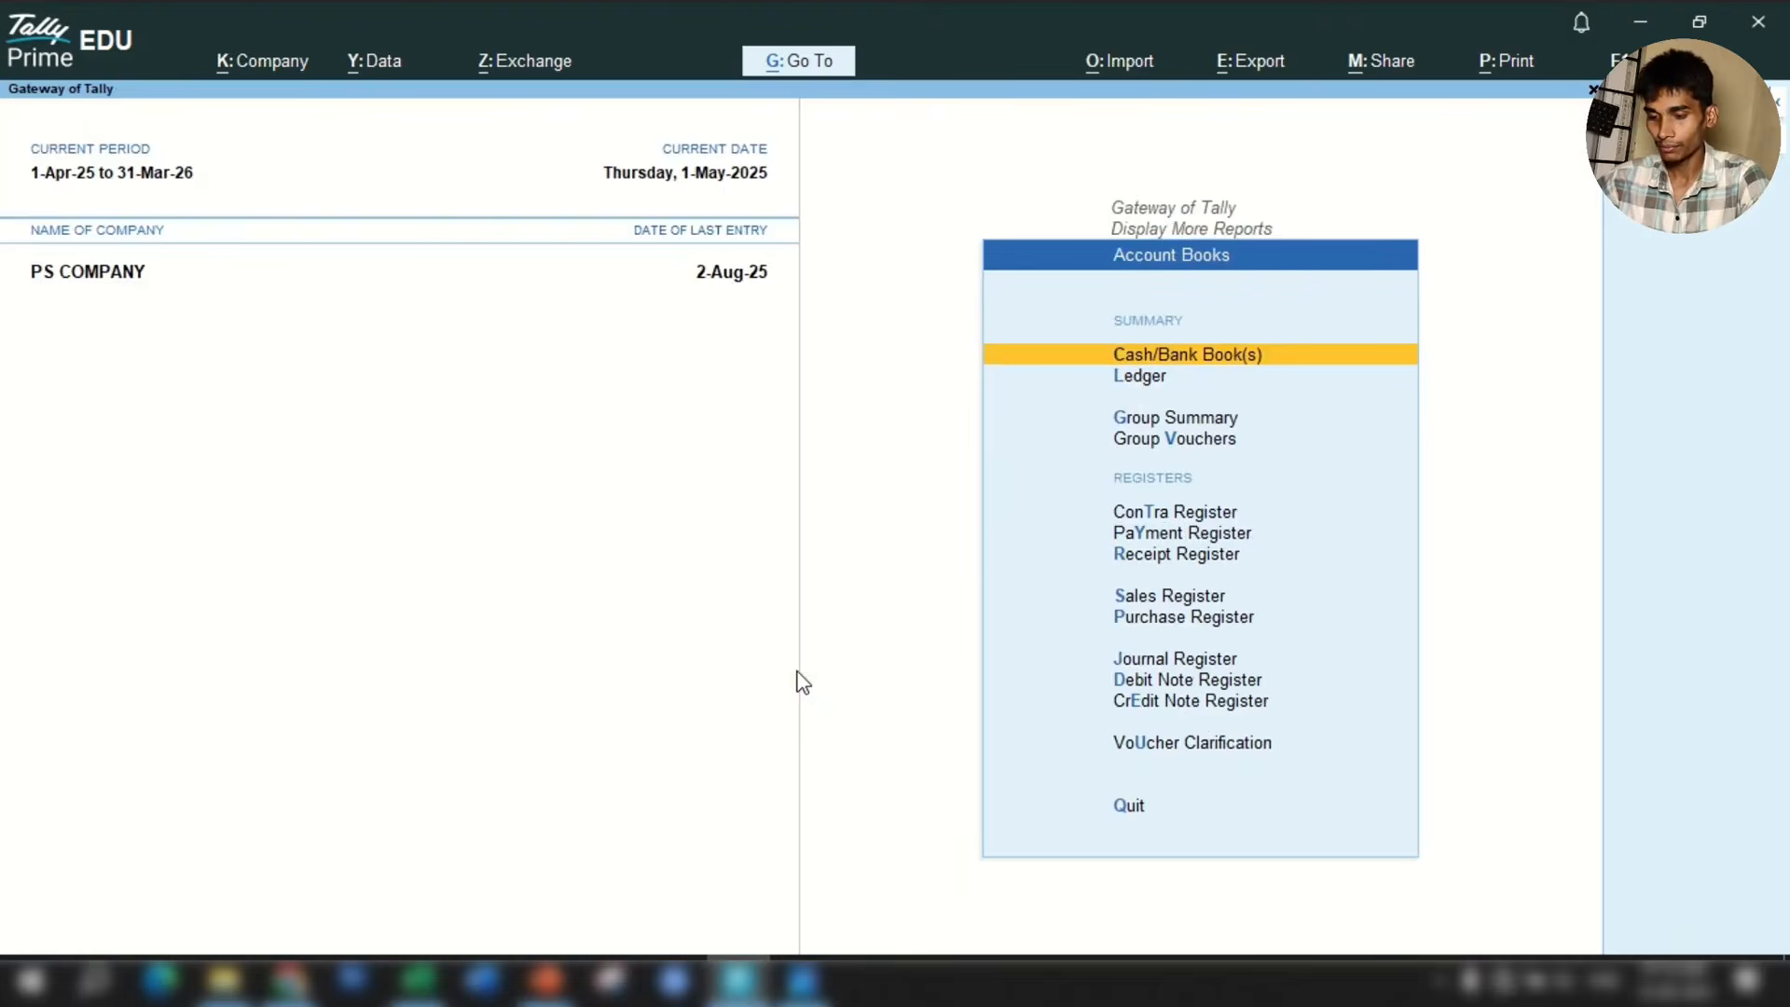
pyautogui.press('l')
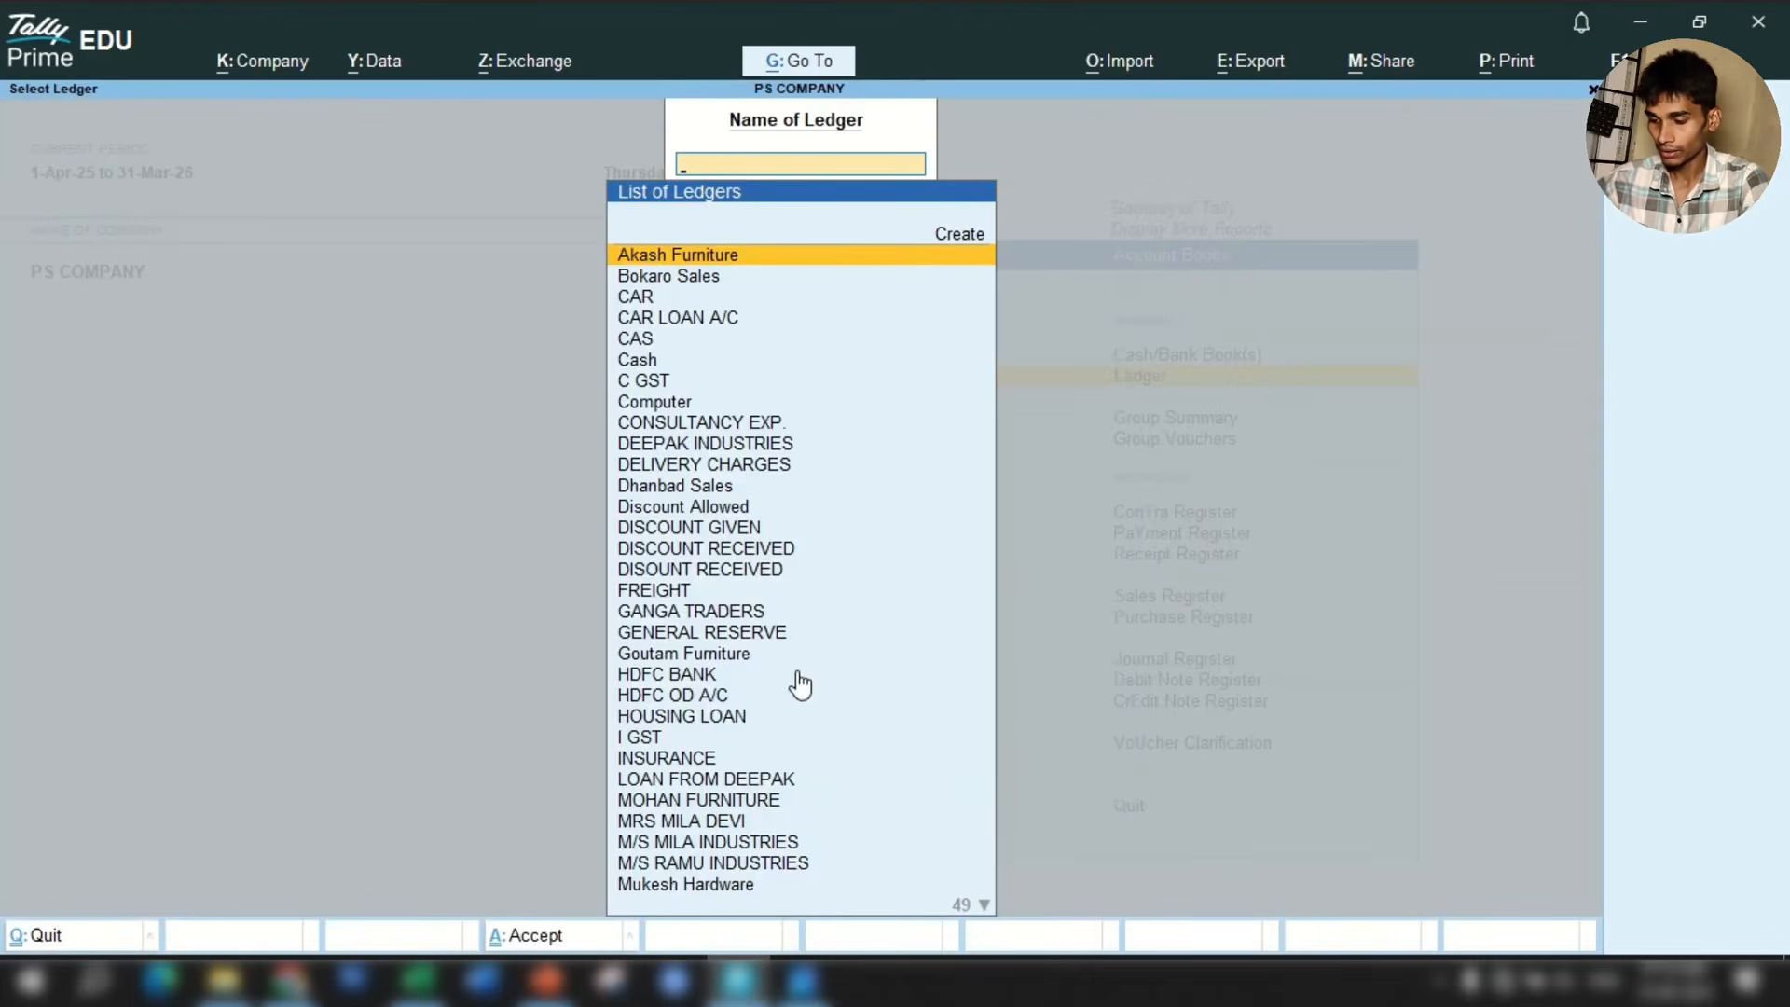
pyautogui.write('Pet')
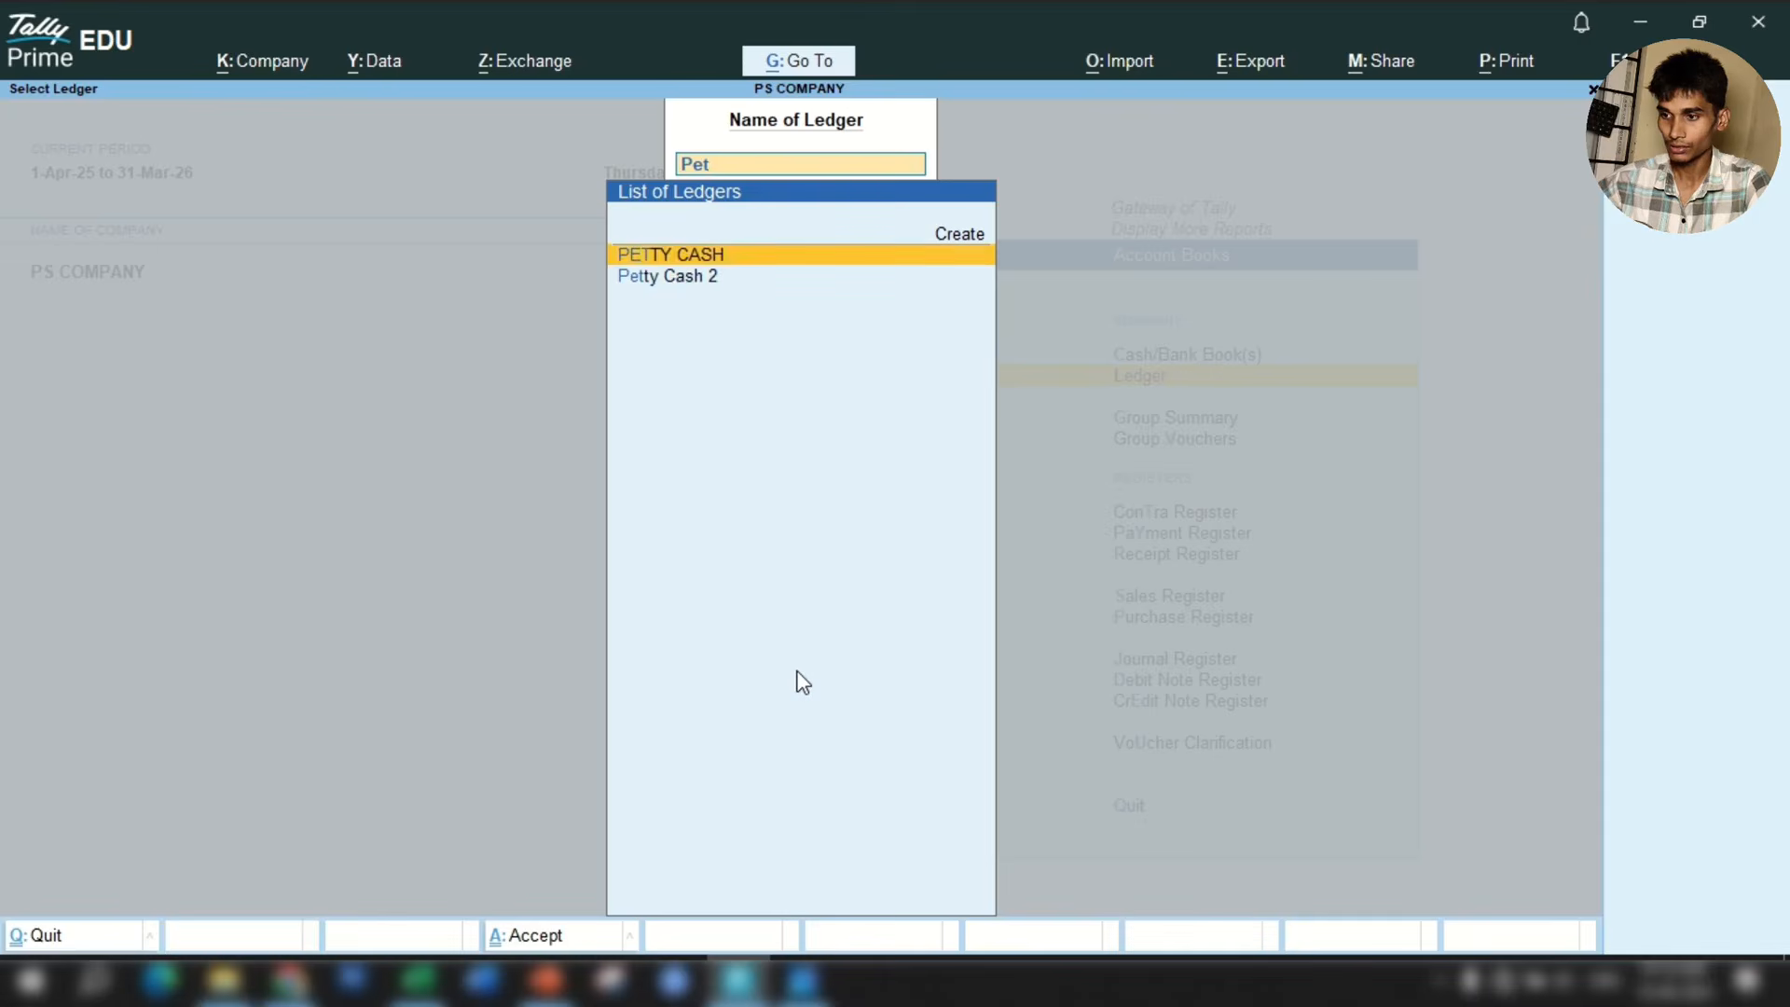
pyautogui.press('Down')
pyautogui.press('Return')
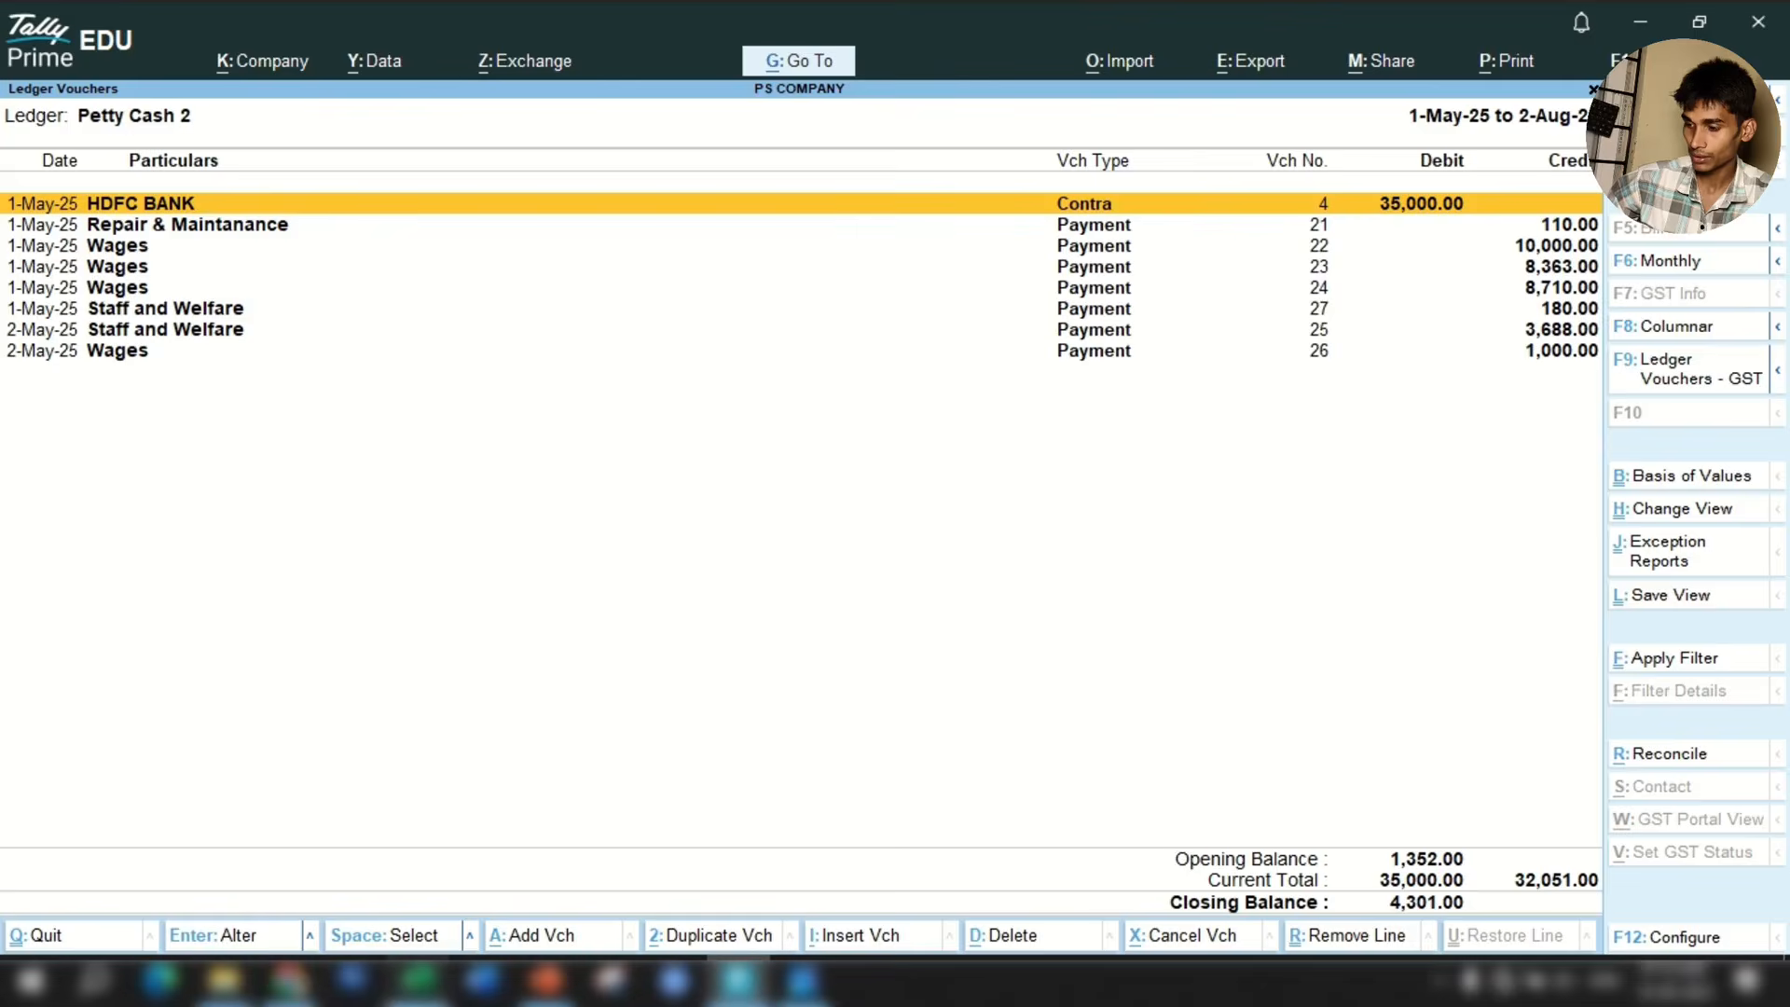
pyautogui.click(416, 978)
pyautogui.click(762, 736)
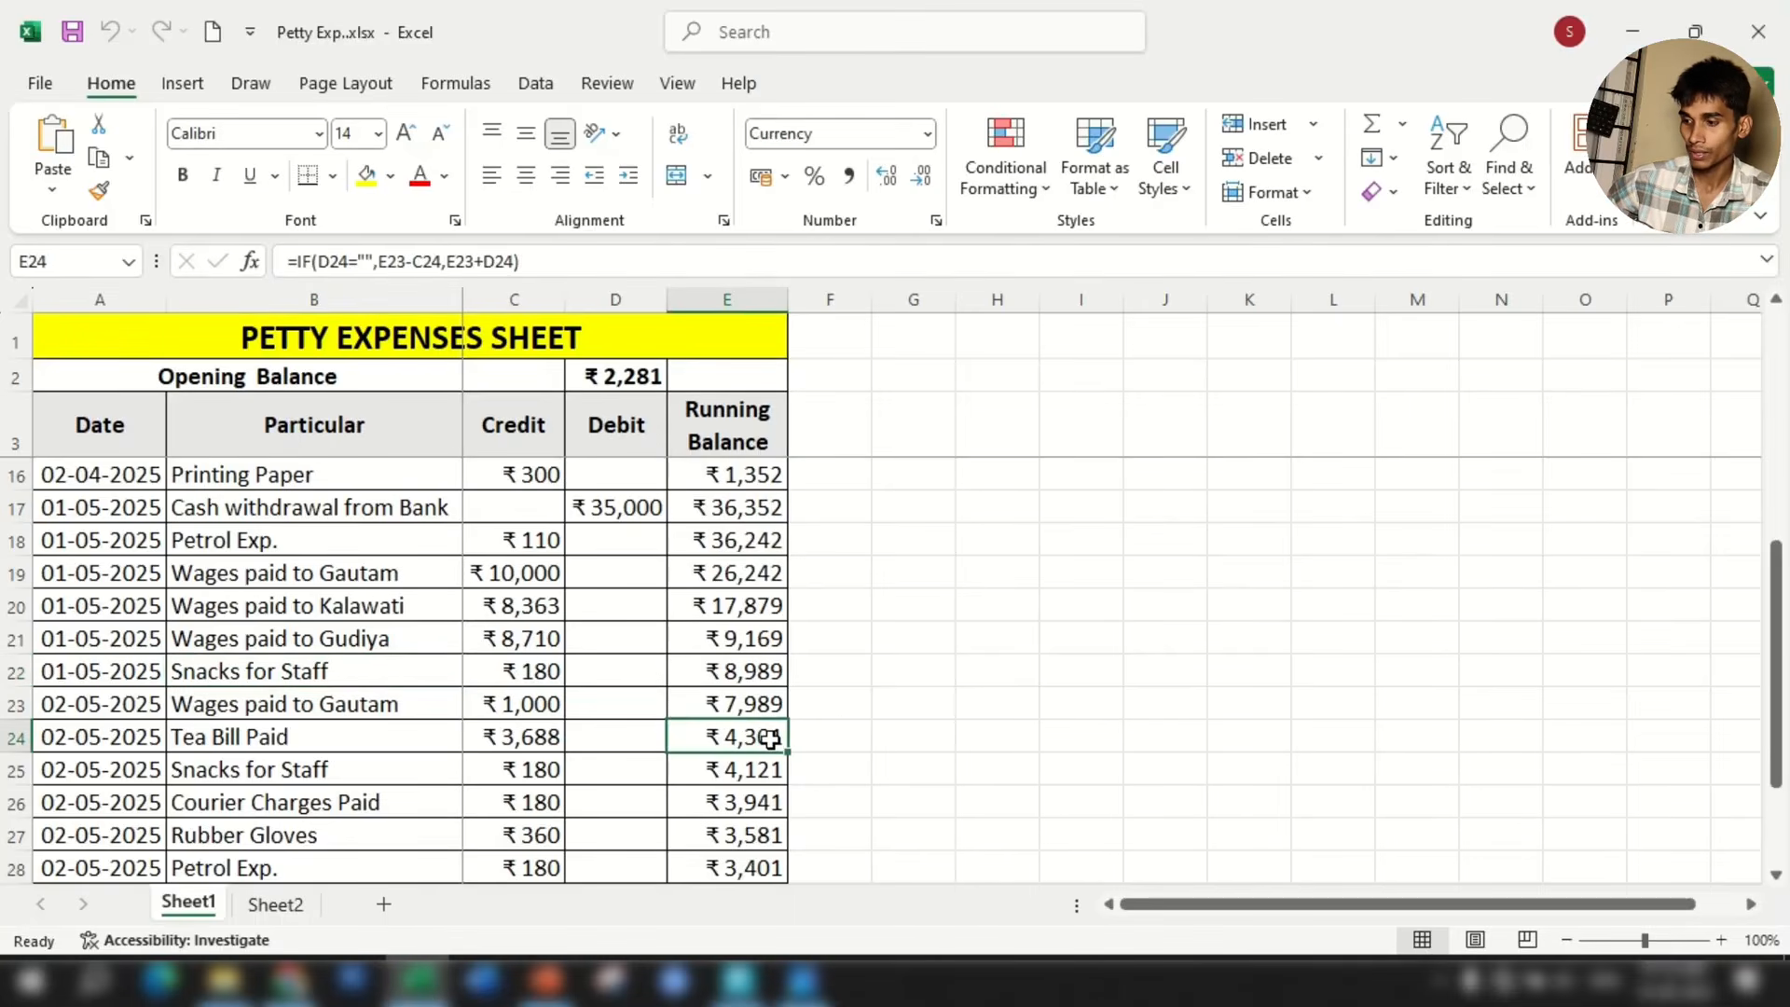
# Examine the credit and running balance of Excel's Tea Bill Paid row and recheck the Petty Cash 2 closing balance in TallyPrime.
pyautogui.click(536, 738)
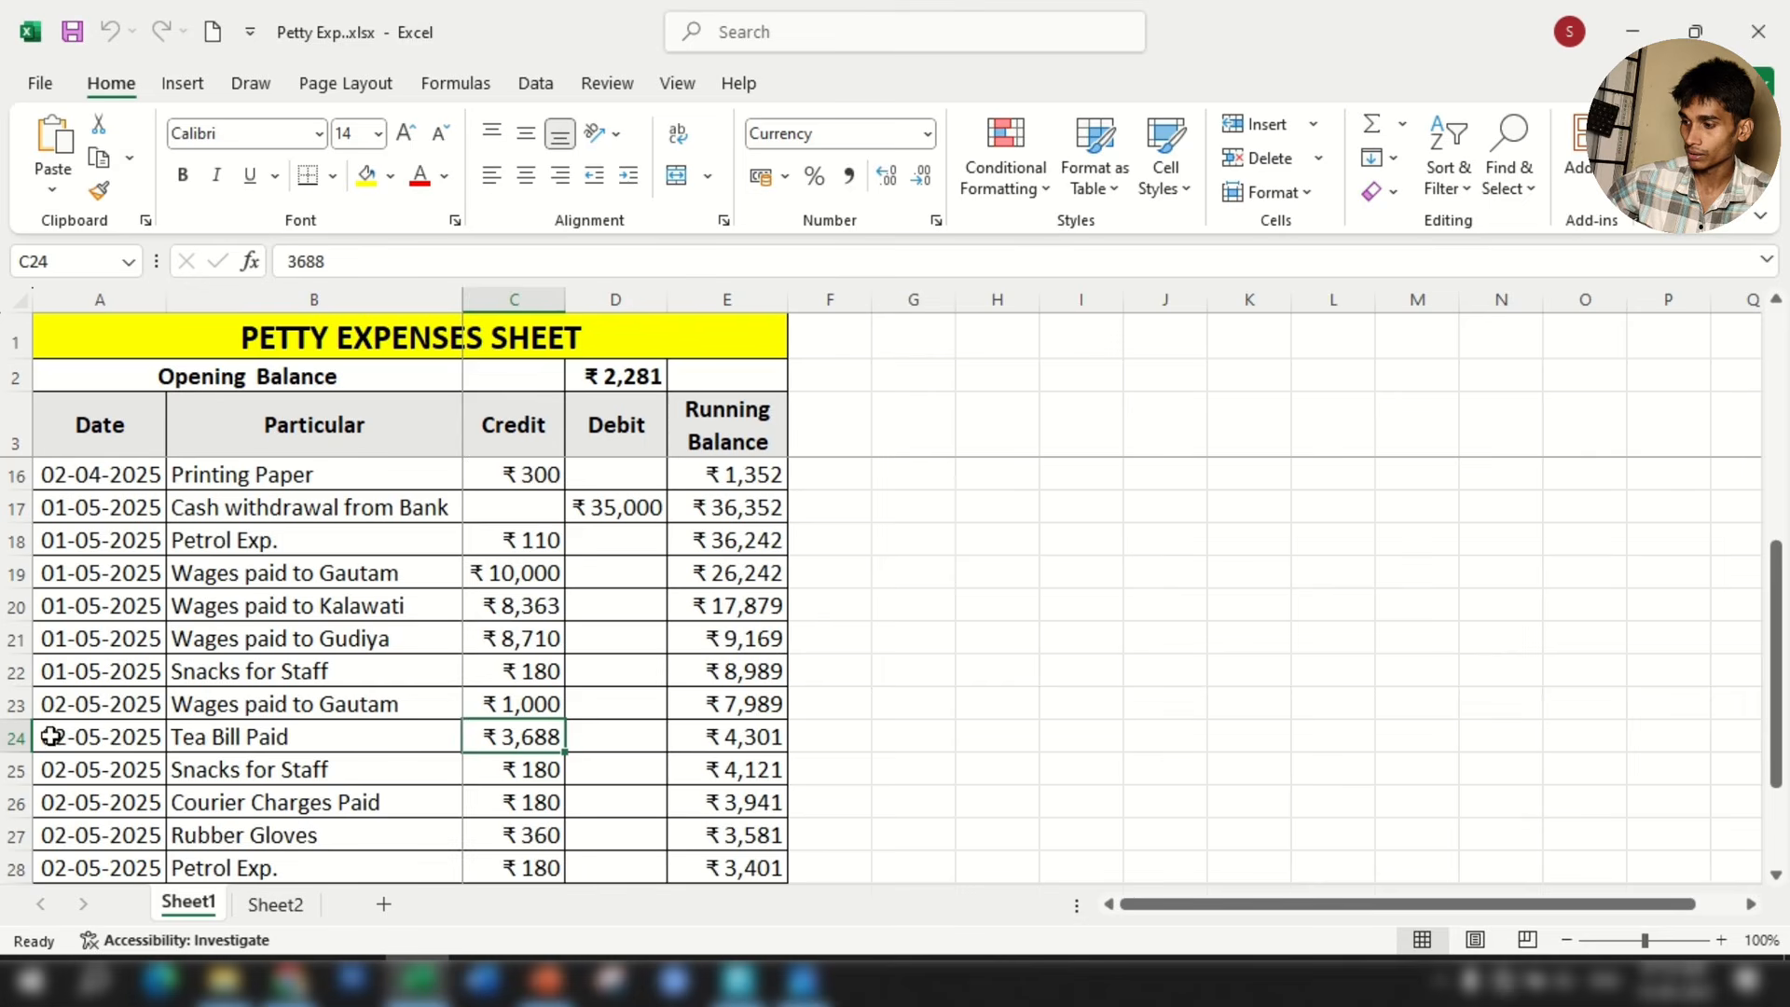
pyautogui.click(17, 736)
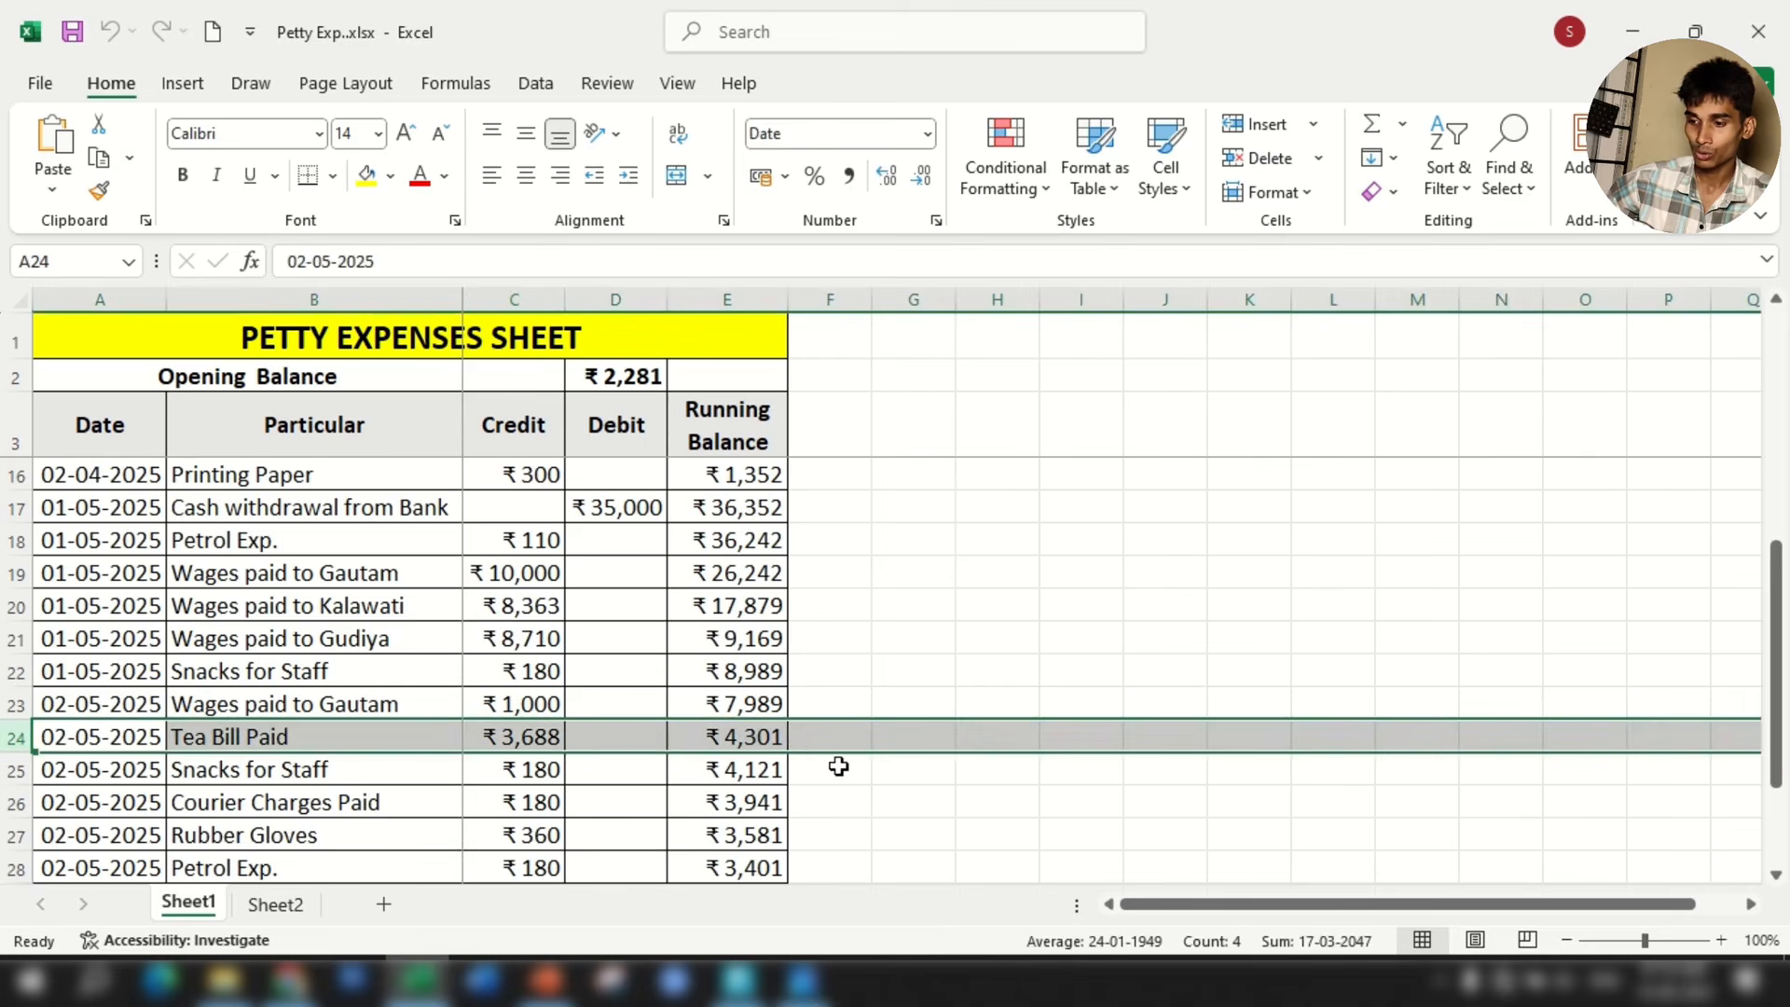
pyautogui.click(743, 737)
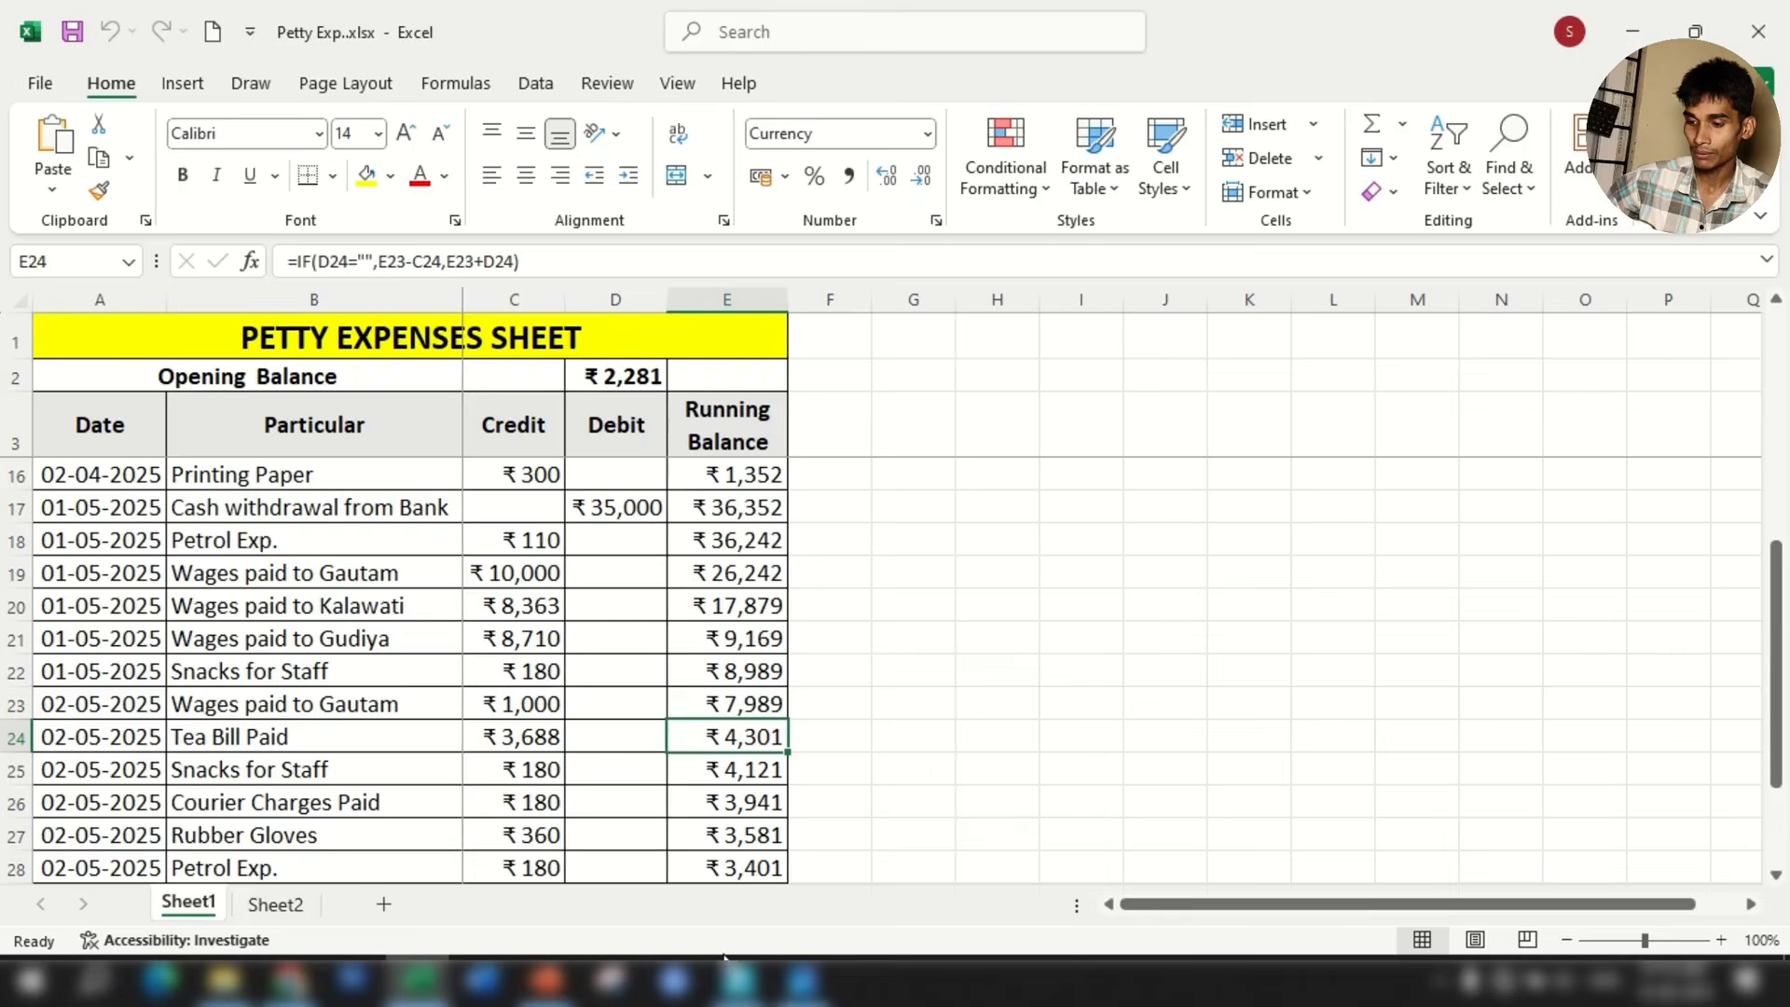
pyautogui.click(736, 978)
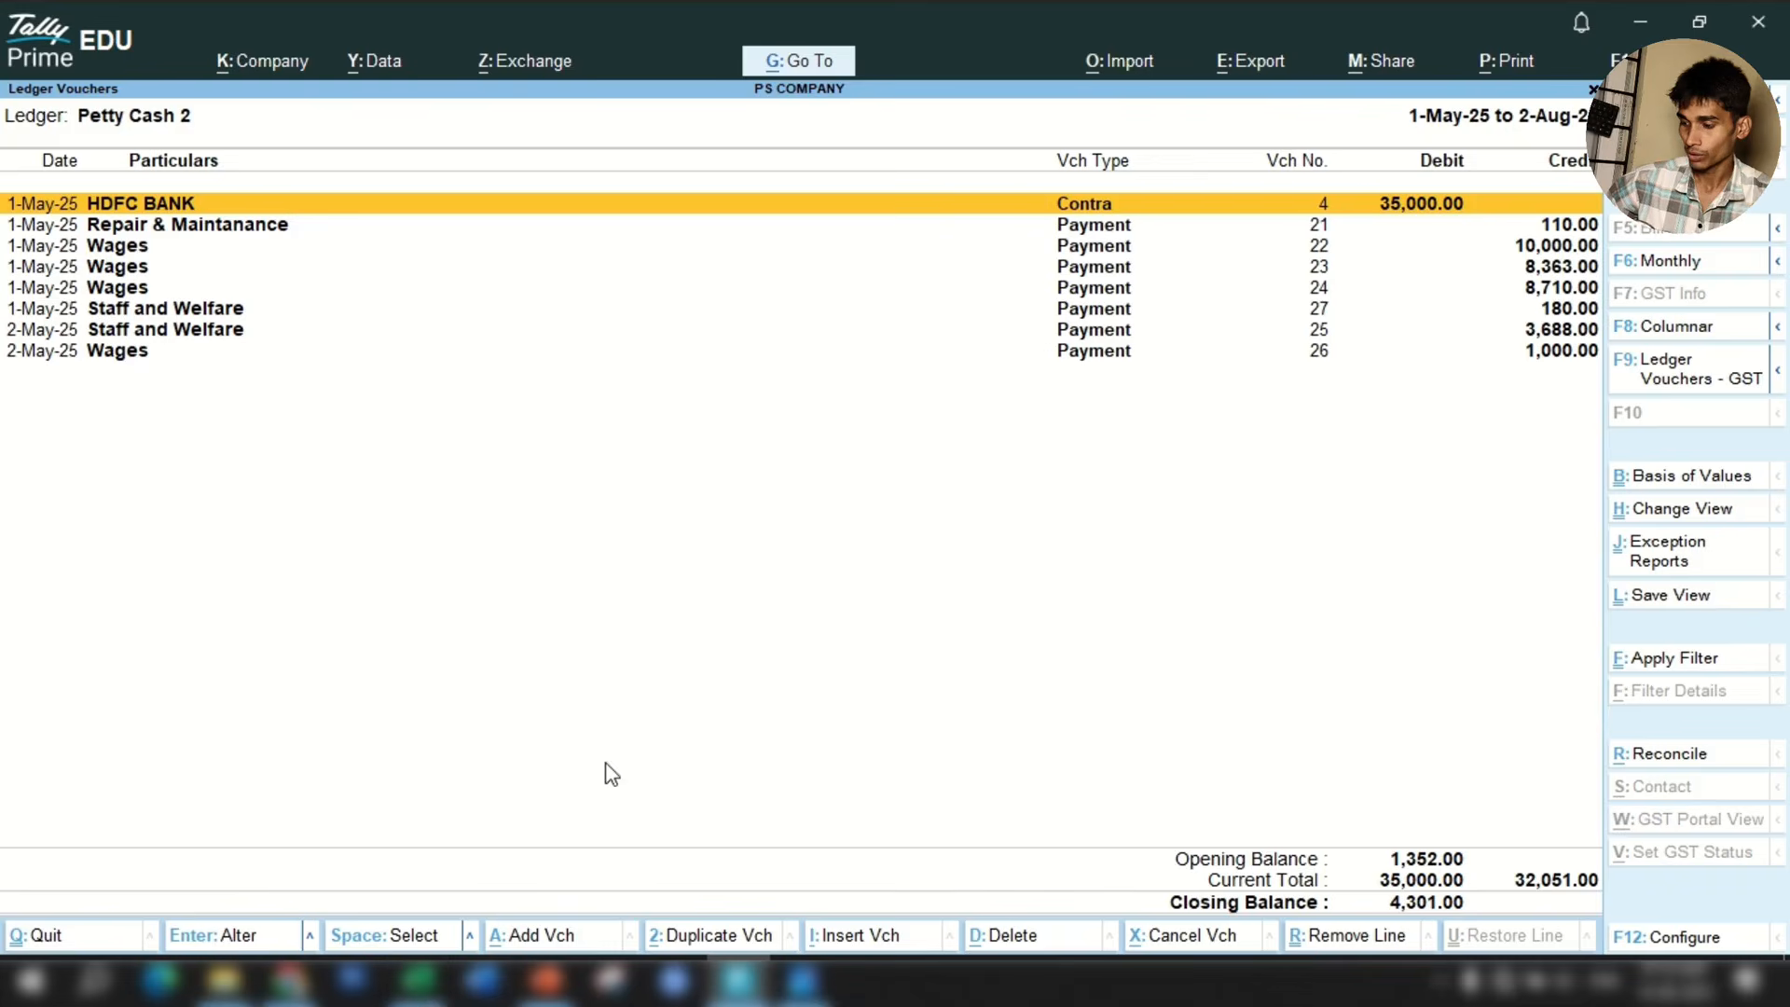
# Close the ledger report, start a new payment voucher, and check the 02-05-2025 Snacks for Staff row in Excel.
pyautogui.press('Escape')
pyautogui.press('Escape')
pyautogui.press('Escape')
pyautogui.press('Escape')
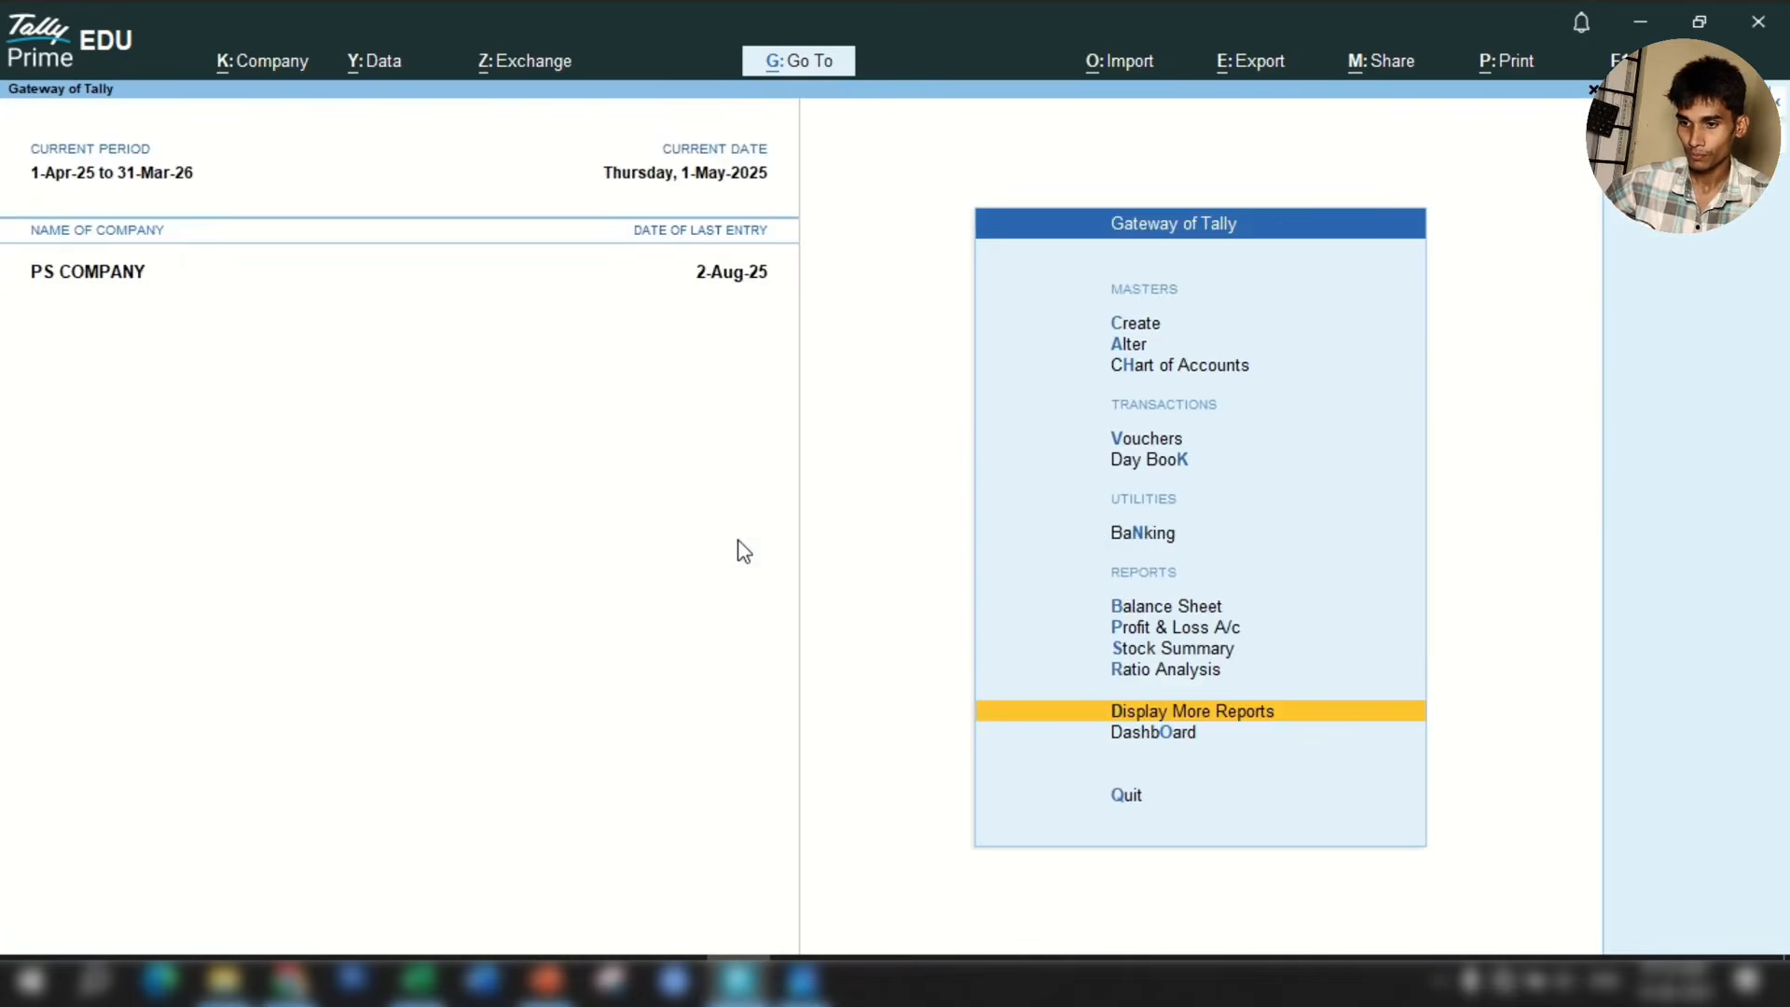
pyautogui.press('v')
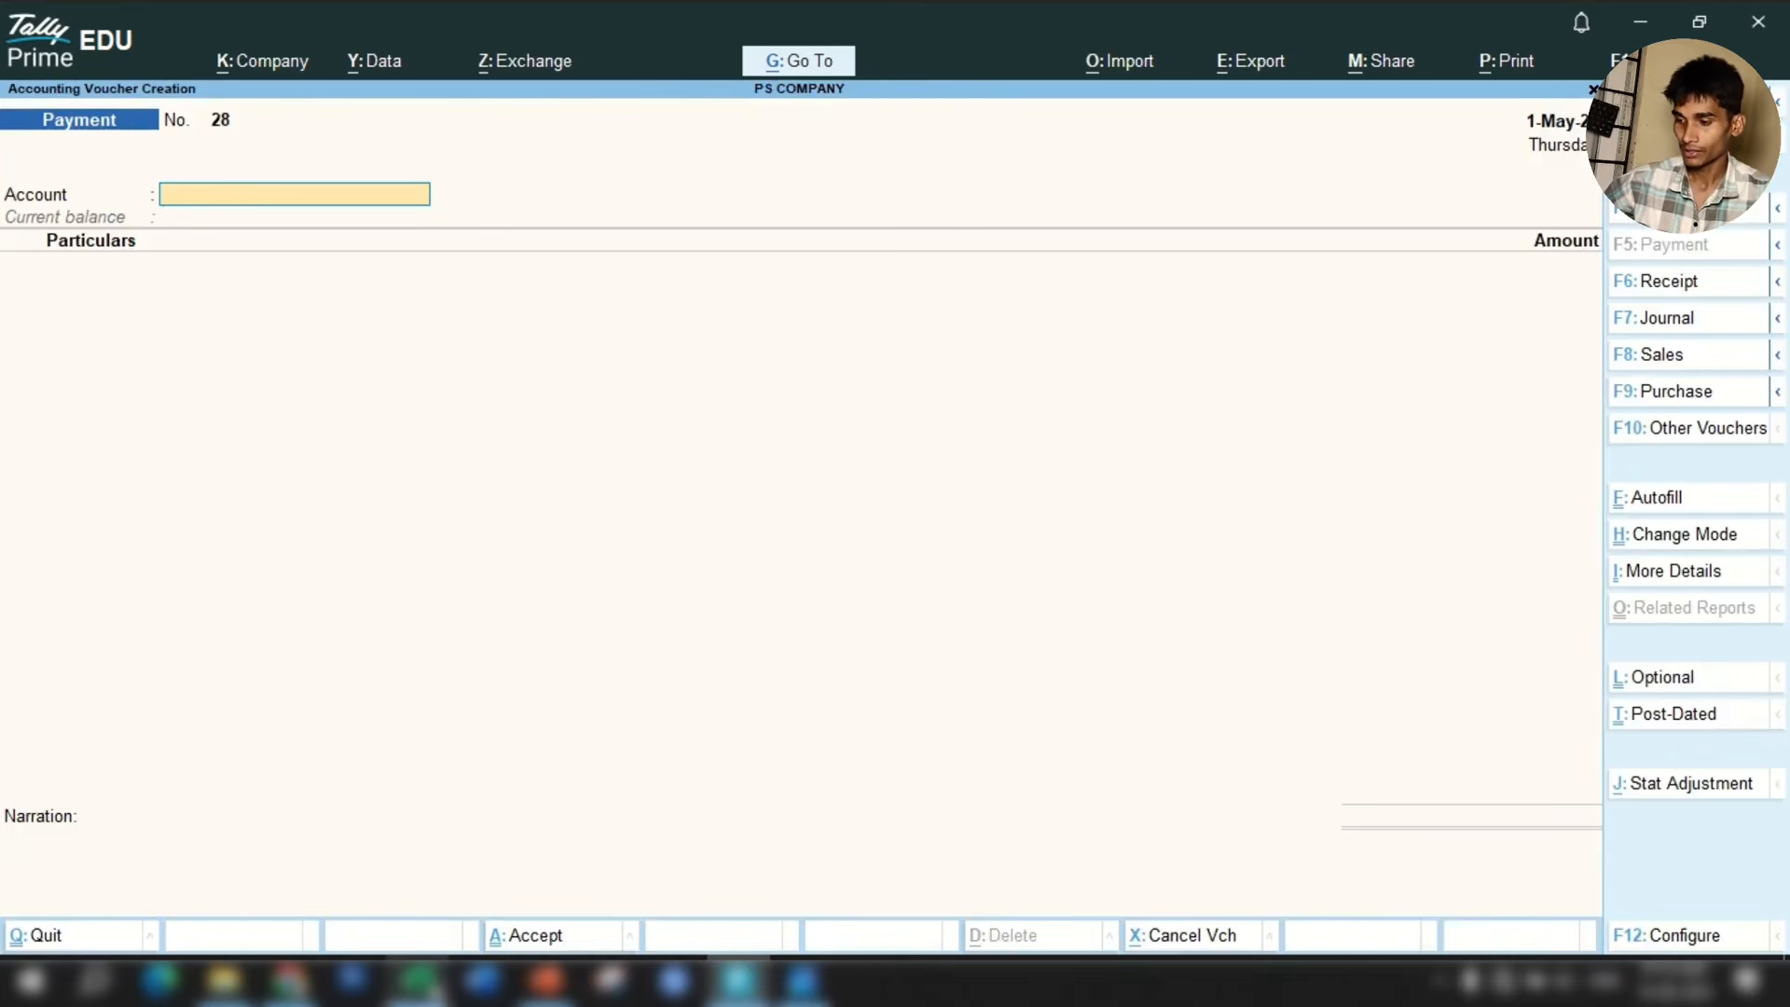
pyautogui.click(424, 979)
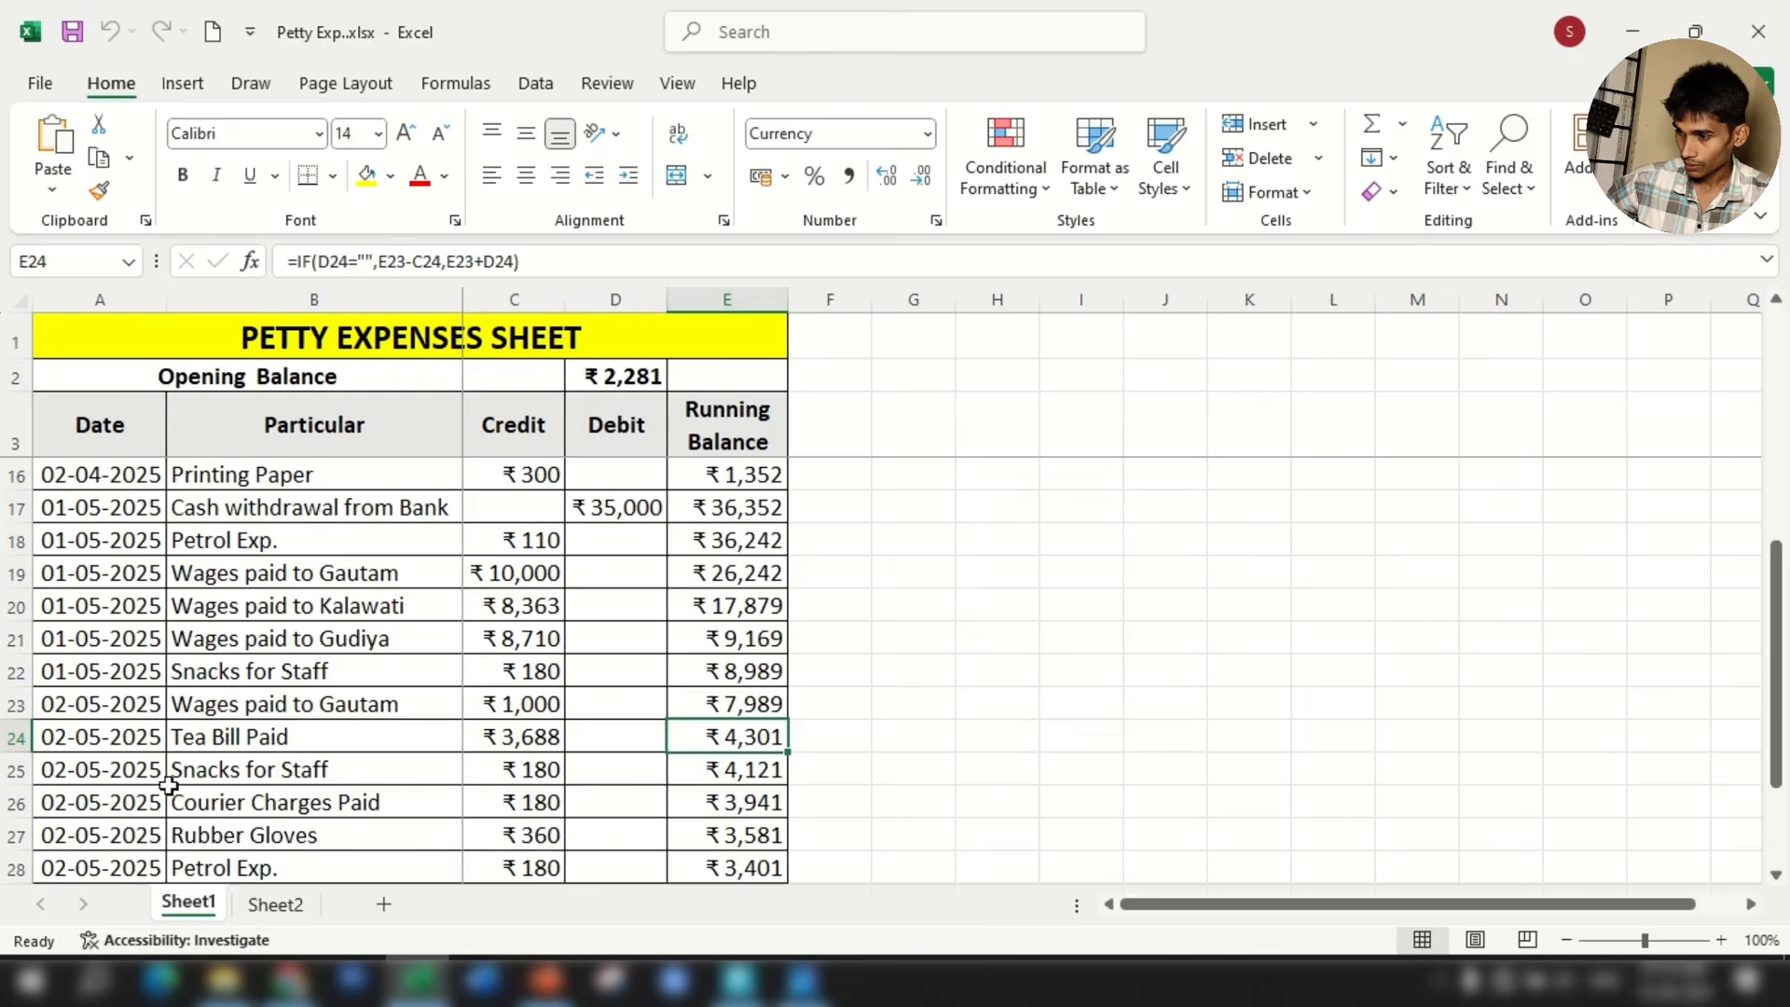
pyautogui.click(245, 780)
pyautogui.click(526, 782)
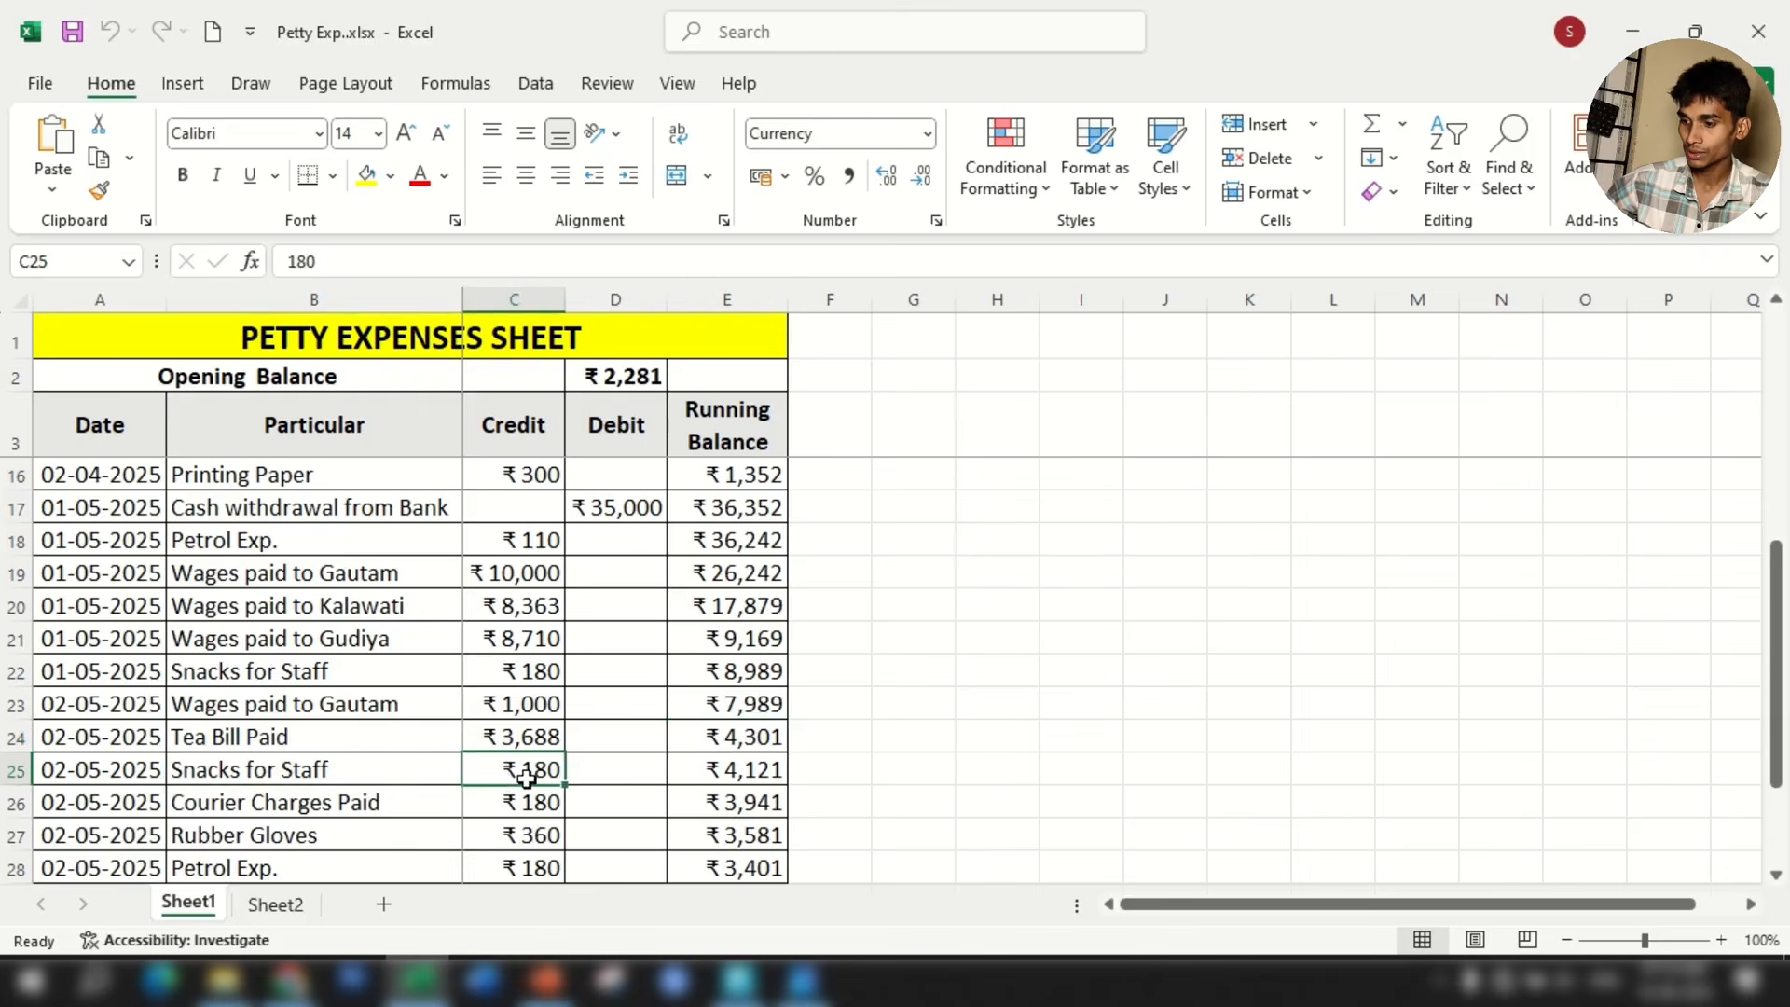
# Return to TallyPrime, date the payment voucher 2-May-25 and set Petty Cash 2 as its account.
pyautogui.click(738, 978)
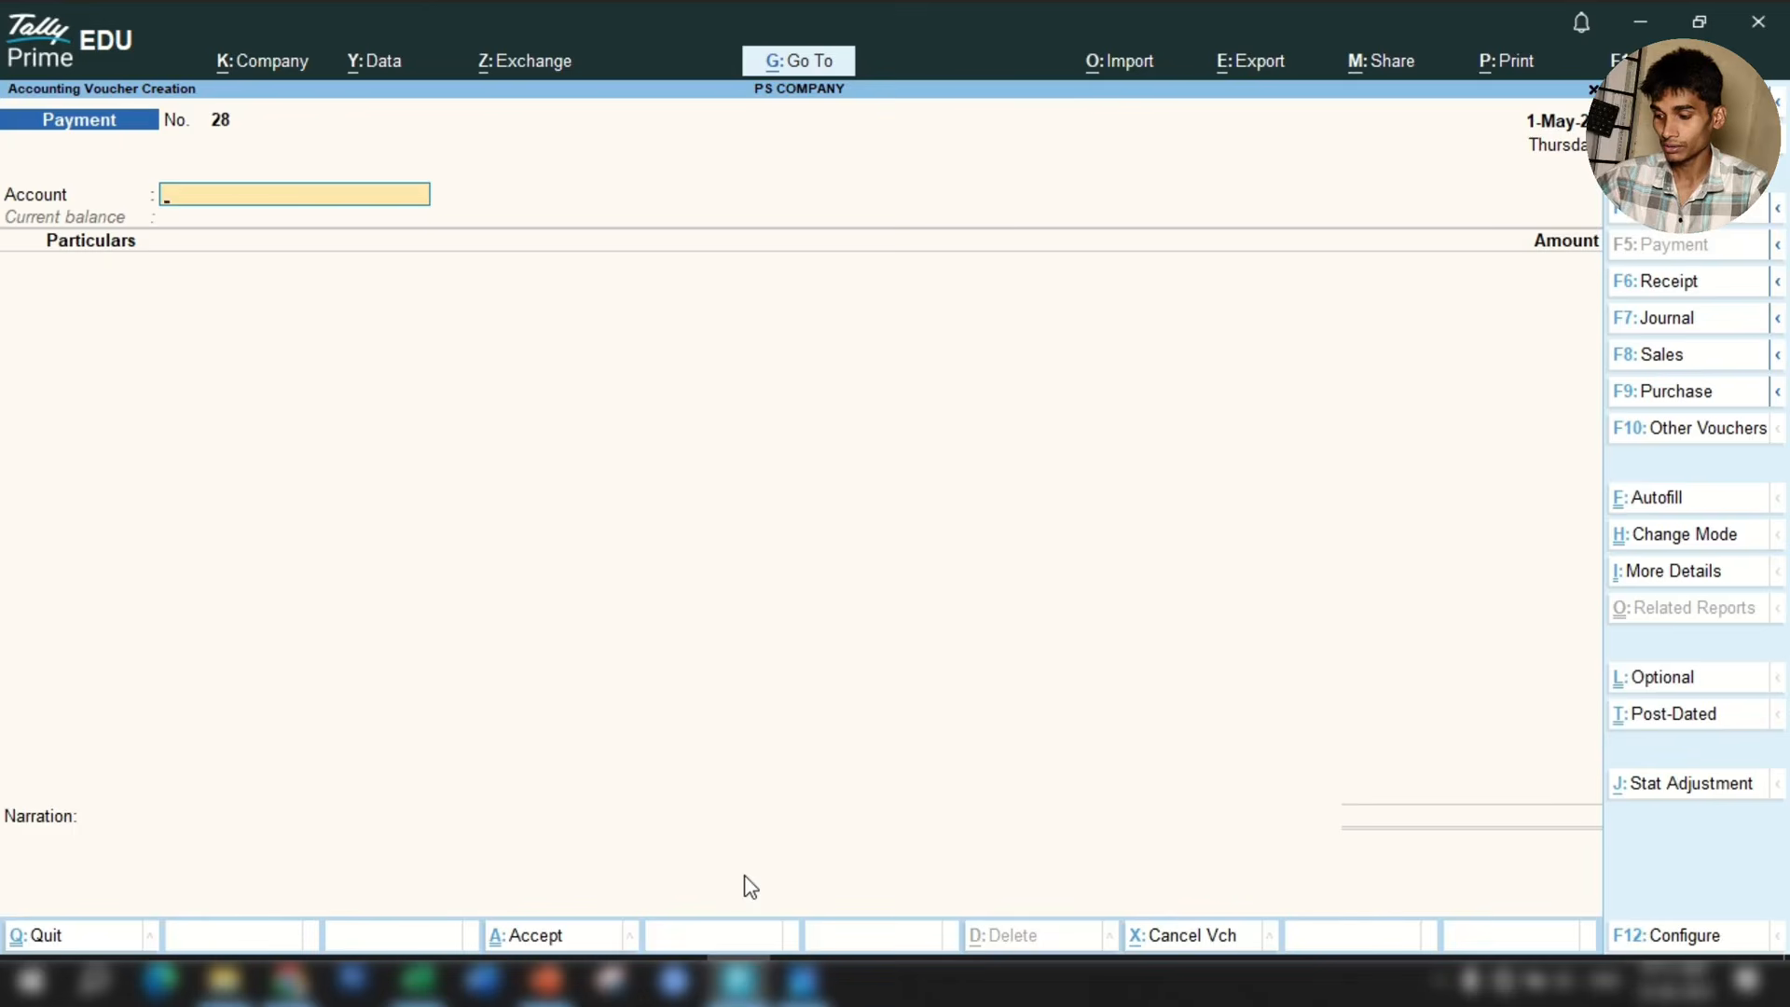
pyautogui.press('F2')
pyautogui.press('Return')
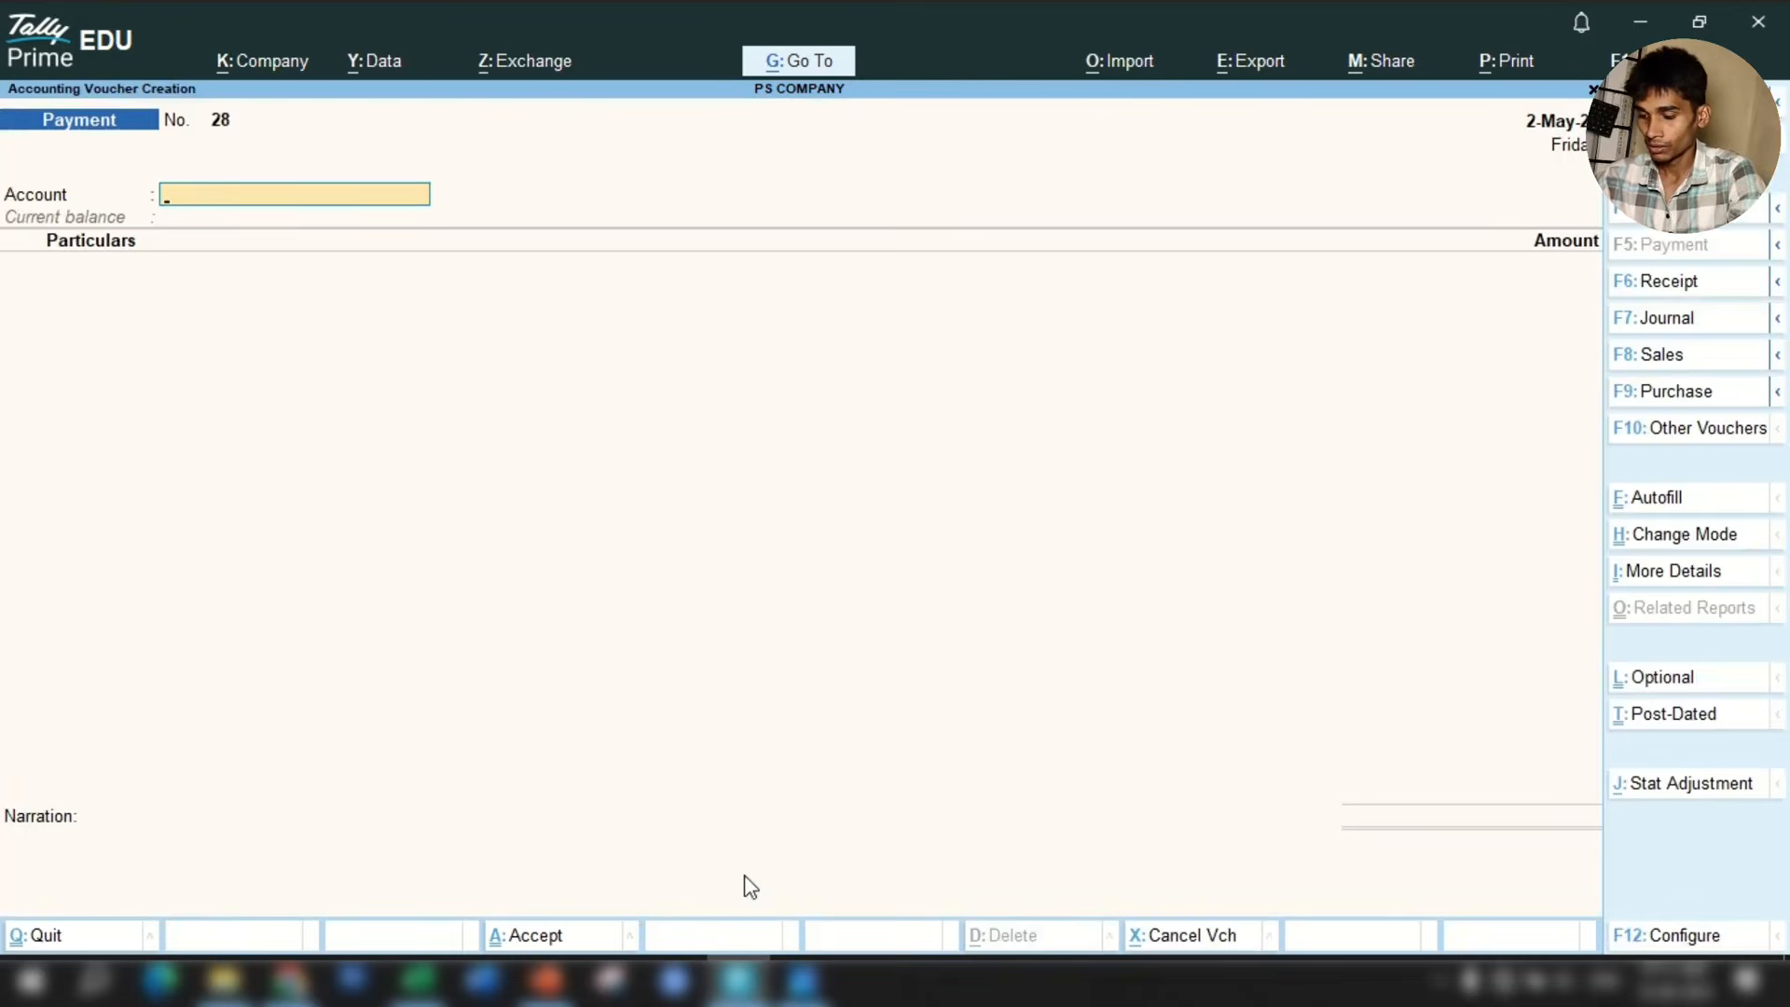
pyautogui.write('Cas')
pyautogui.press('Down')
pyautogui.press('Down')
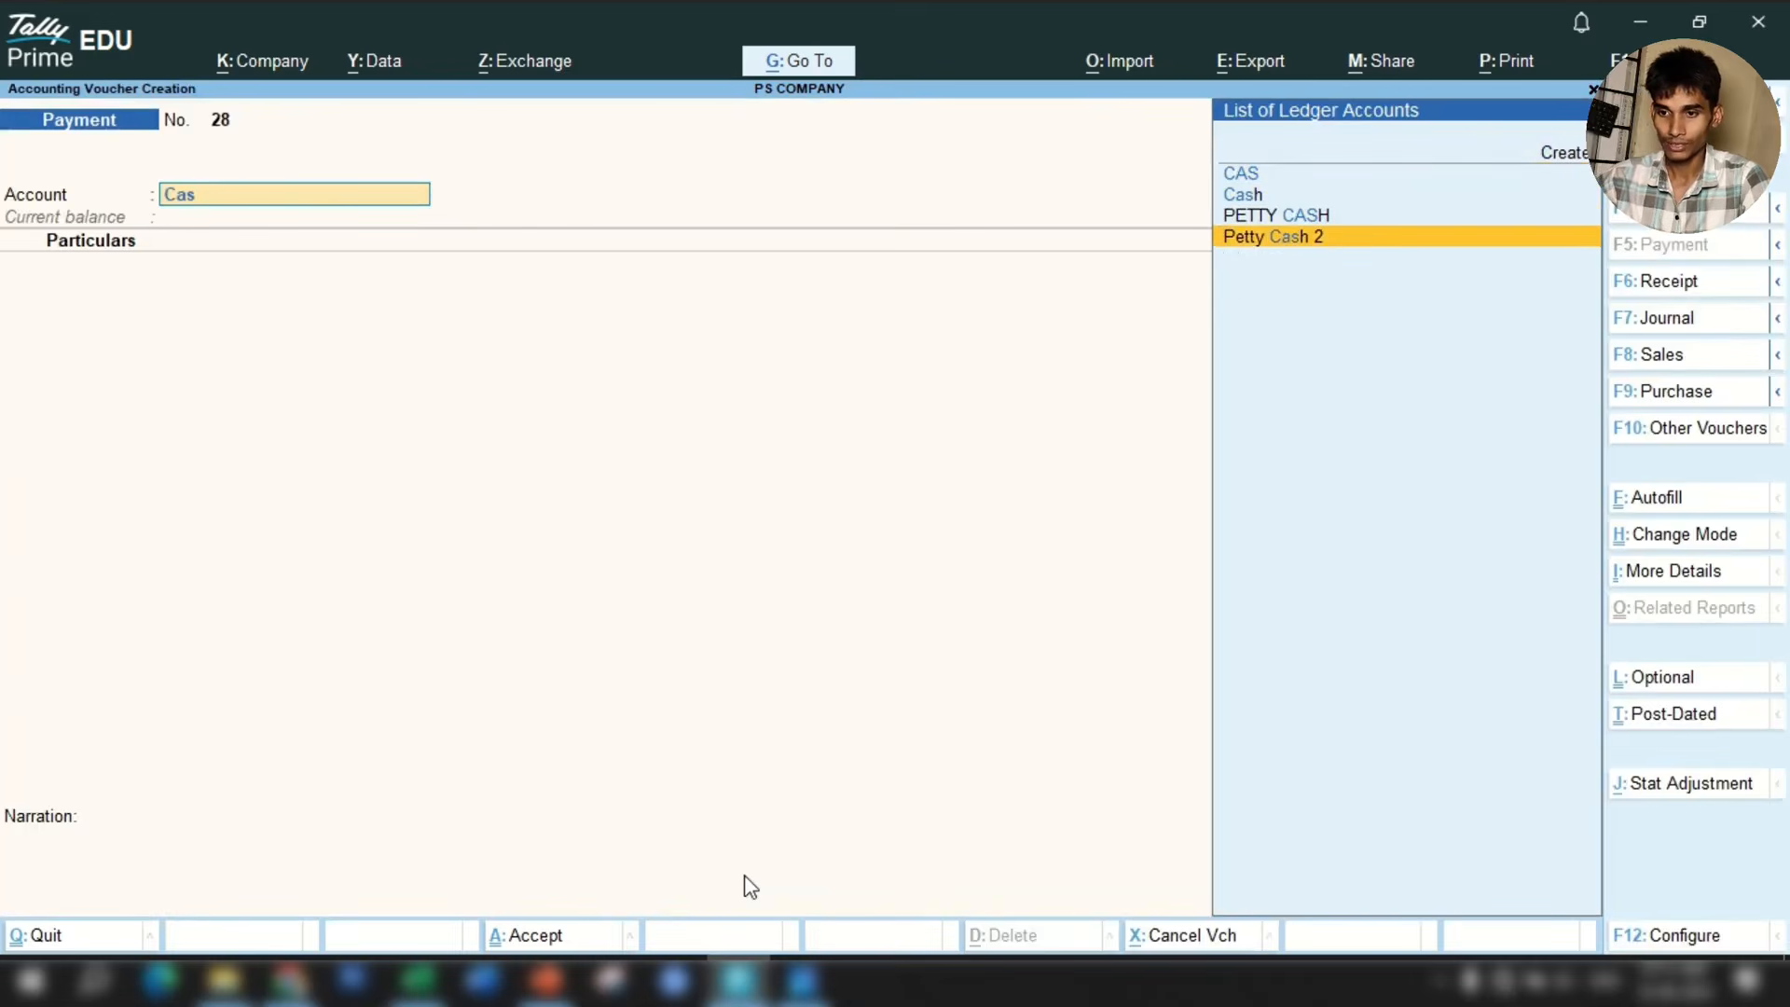
pyautogui.press('Return')
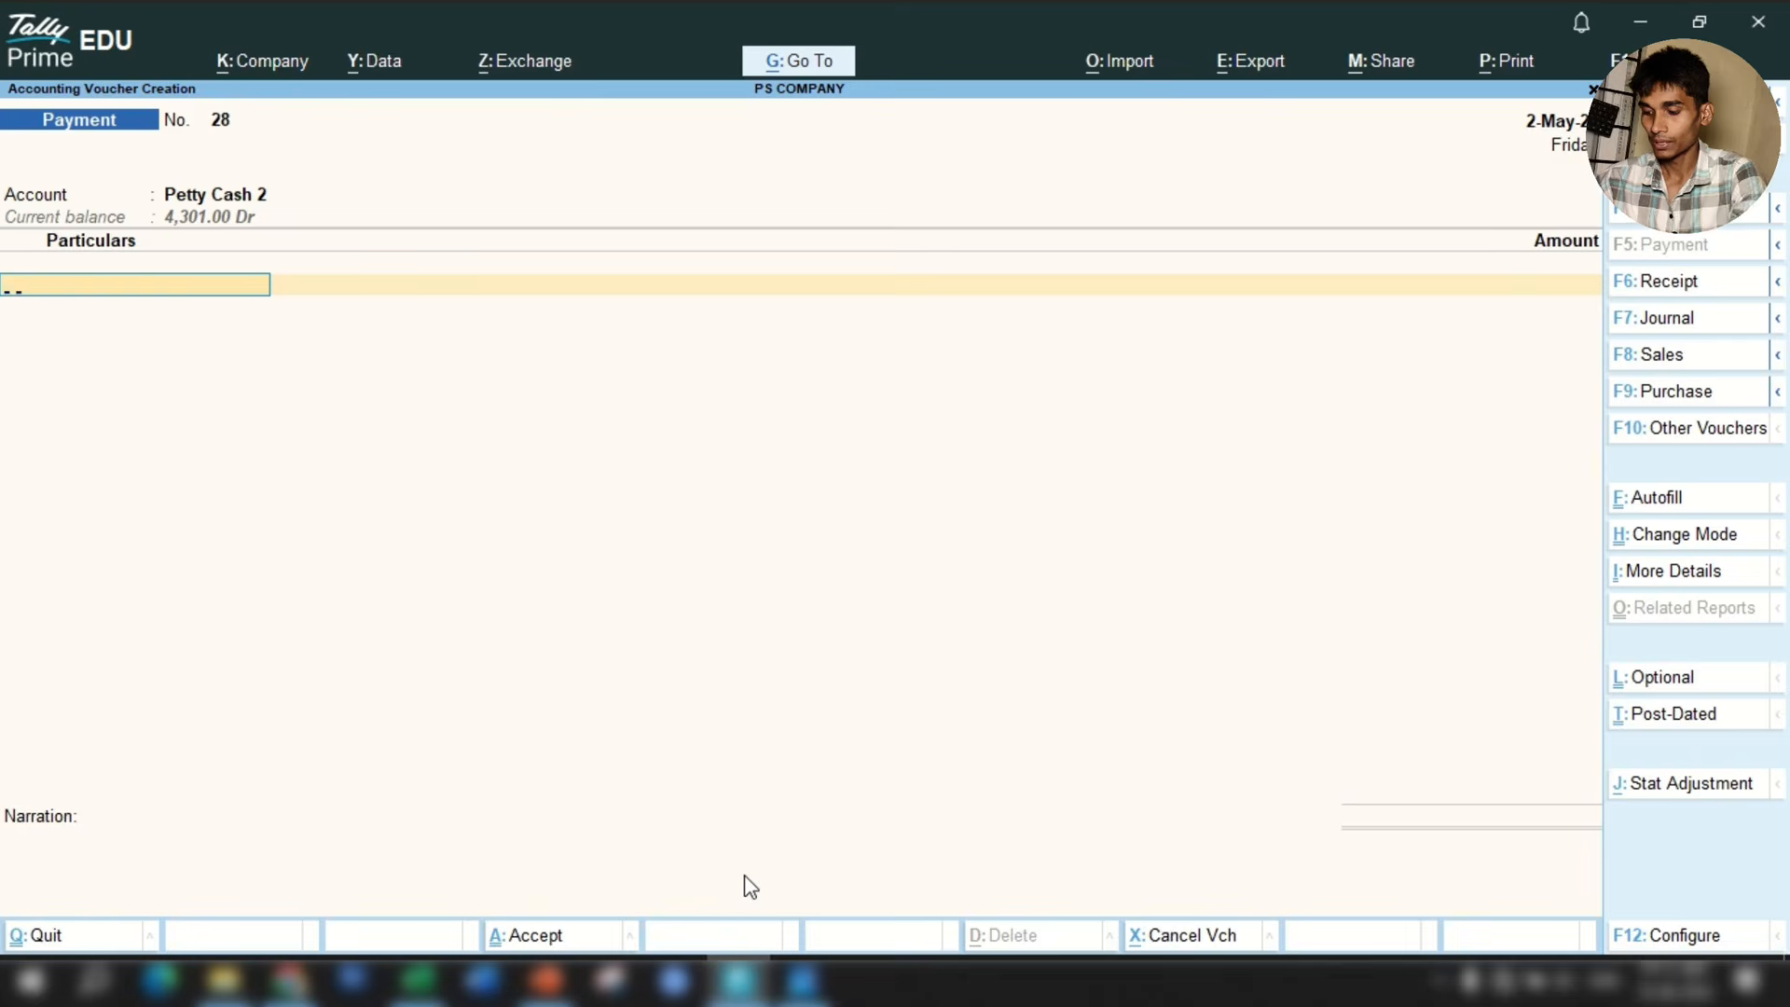
# Add the Staff and Welfare ledger to the payment voucher with an amount of 180, checked against the Excel sheet.
pyautogui.write('Staf')
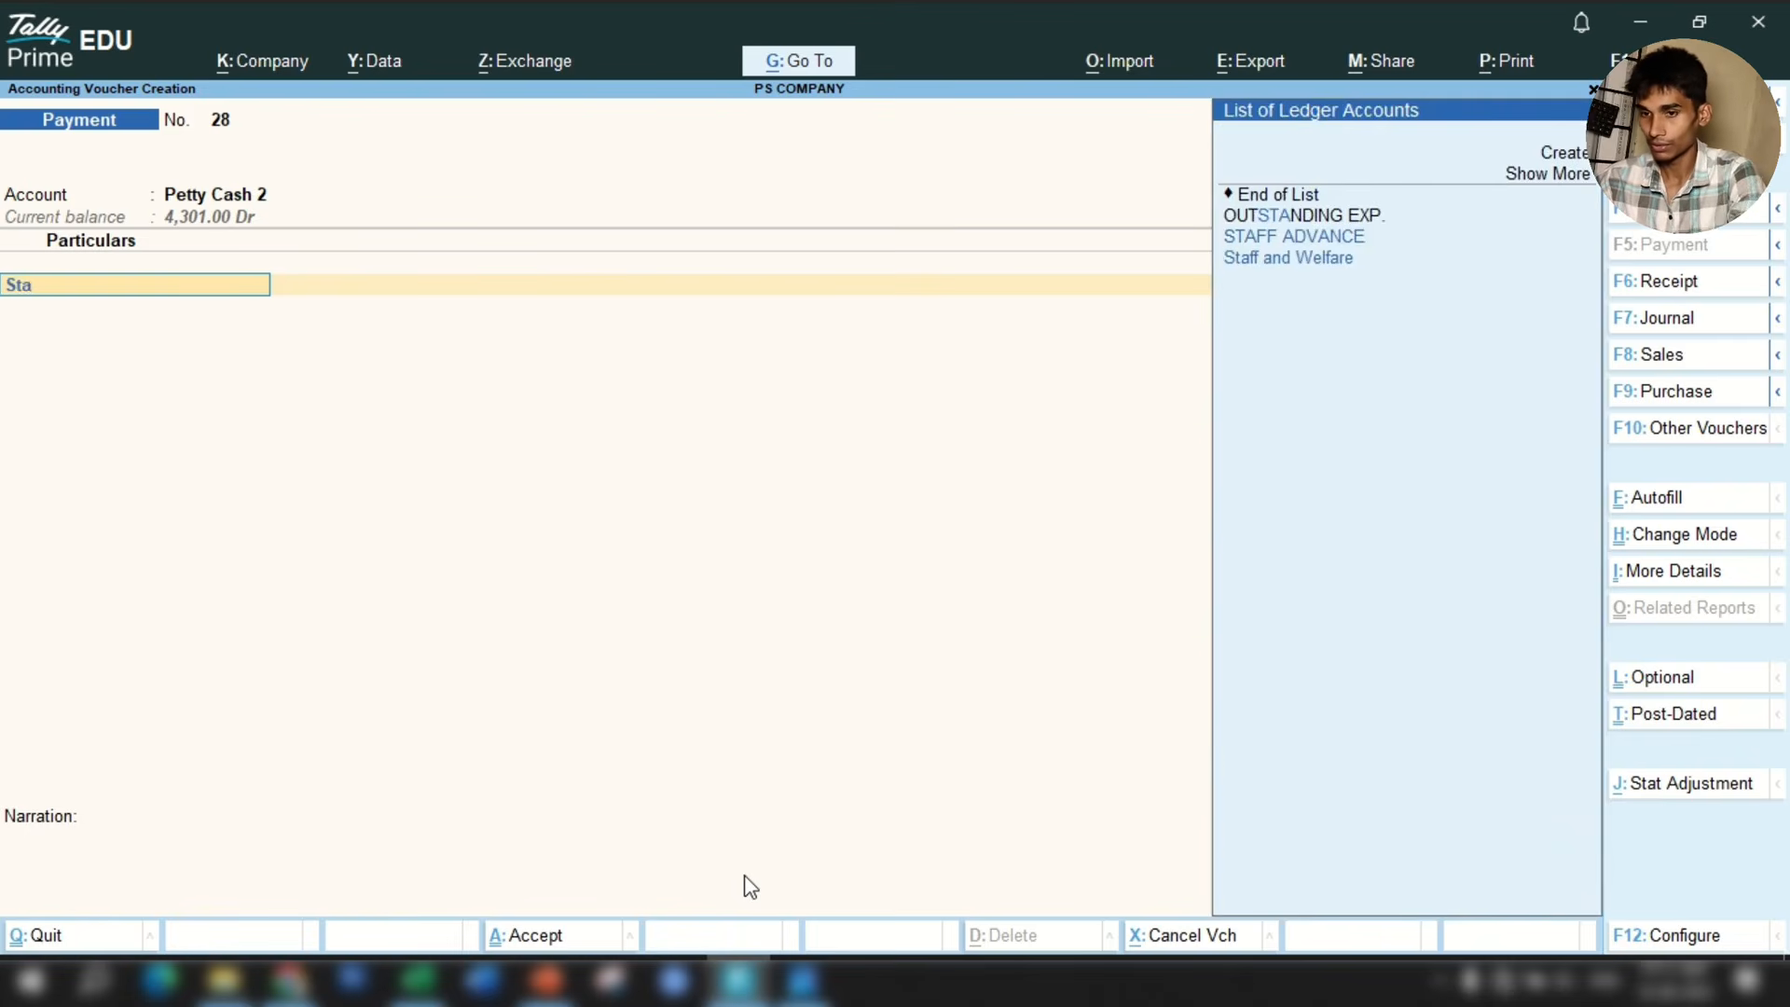
pyautogui.press('Down')
pyautogui.press('Down')
pyautogui.press('Return')
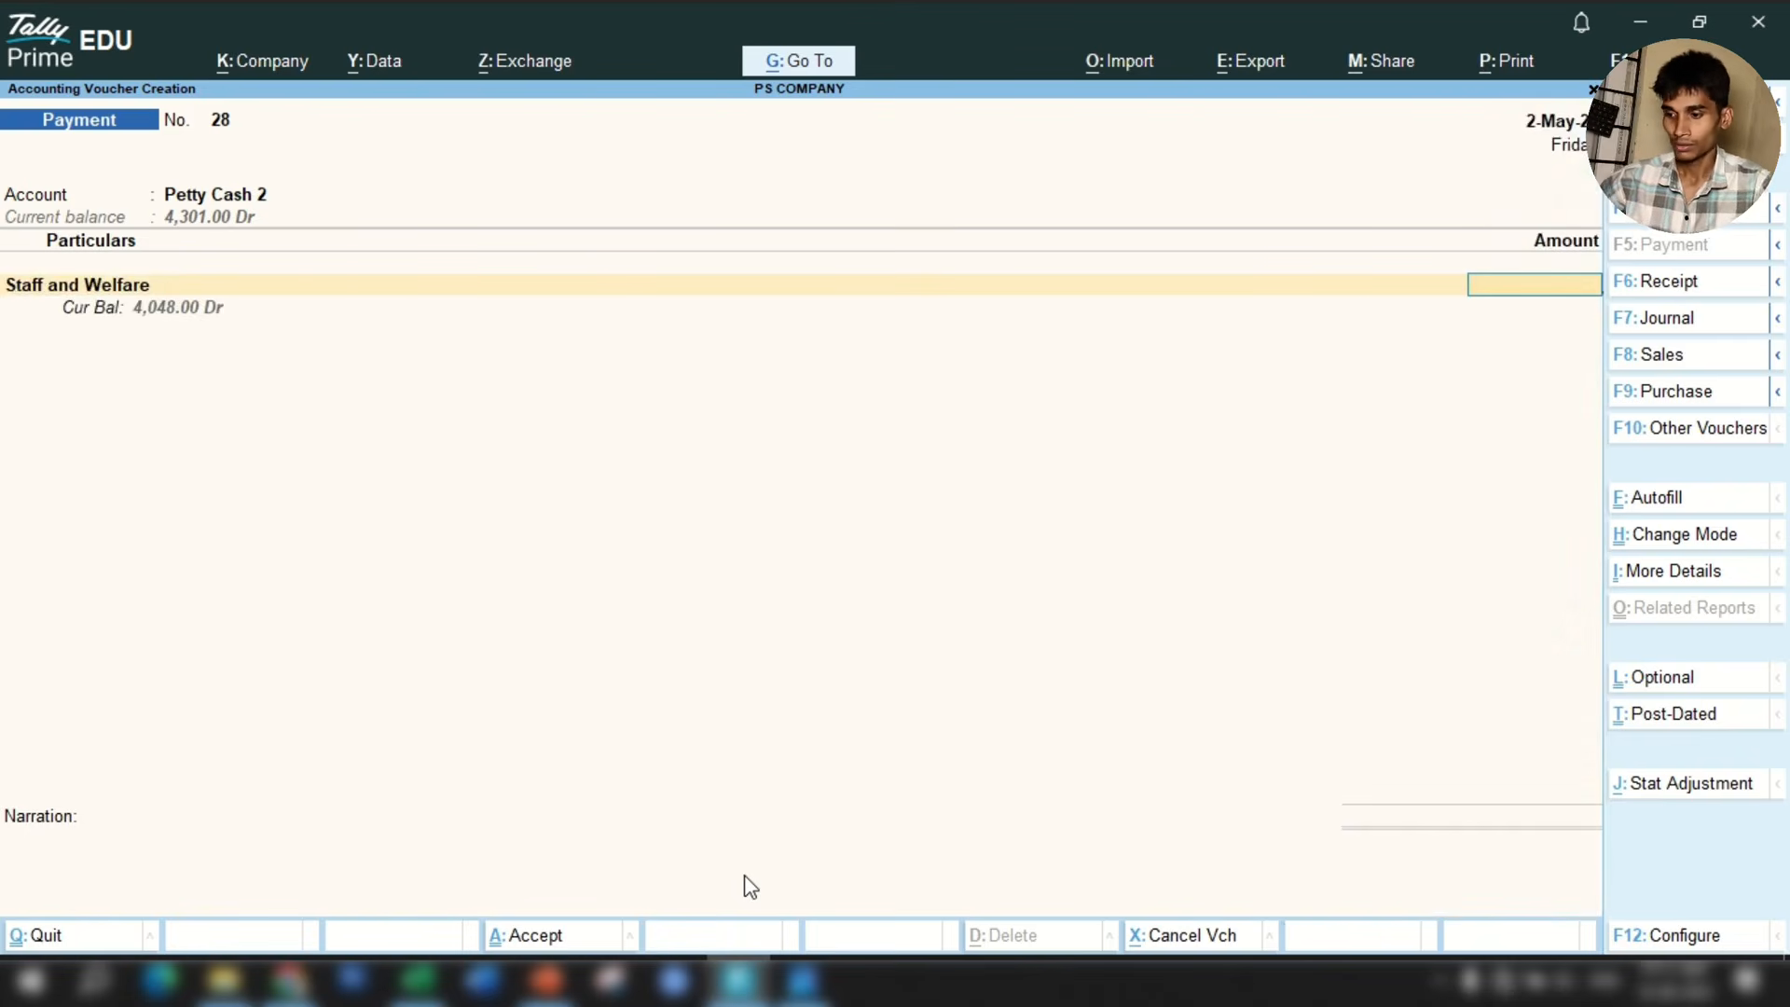
pyautogui.click(419, 979)
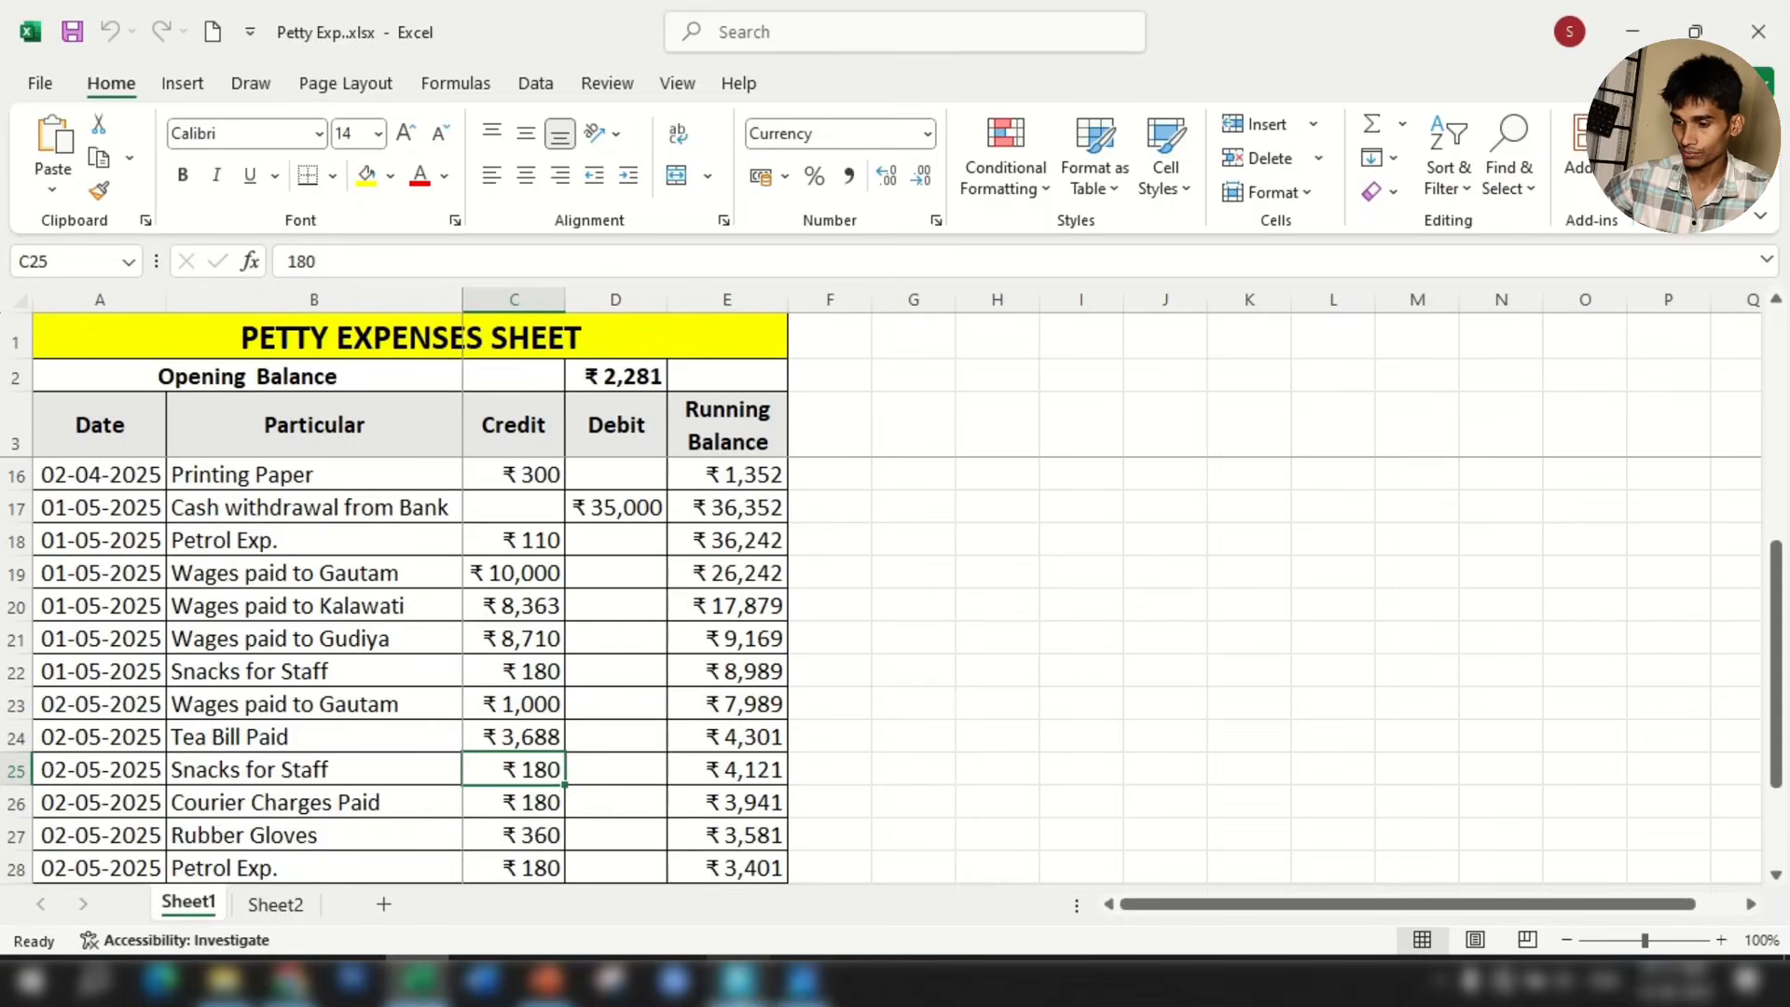
pyautogui.click(737, 979)
pyautogui.write('180')
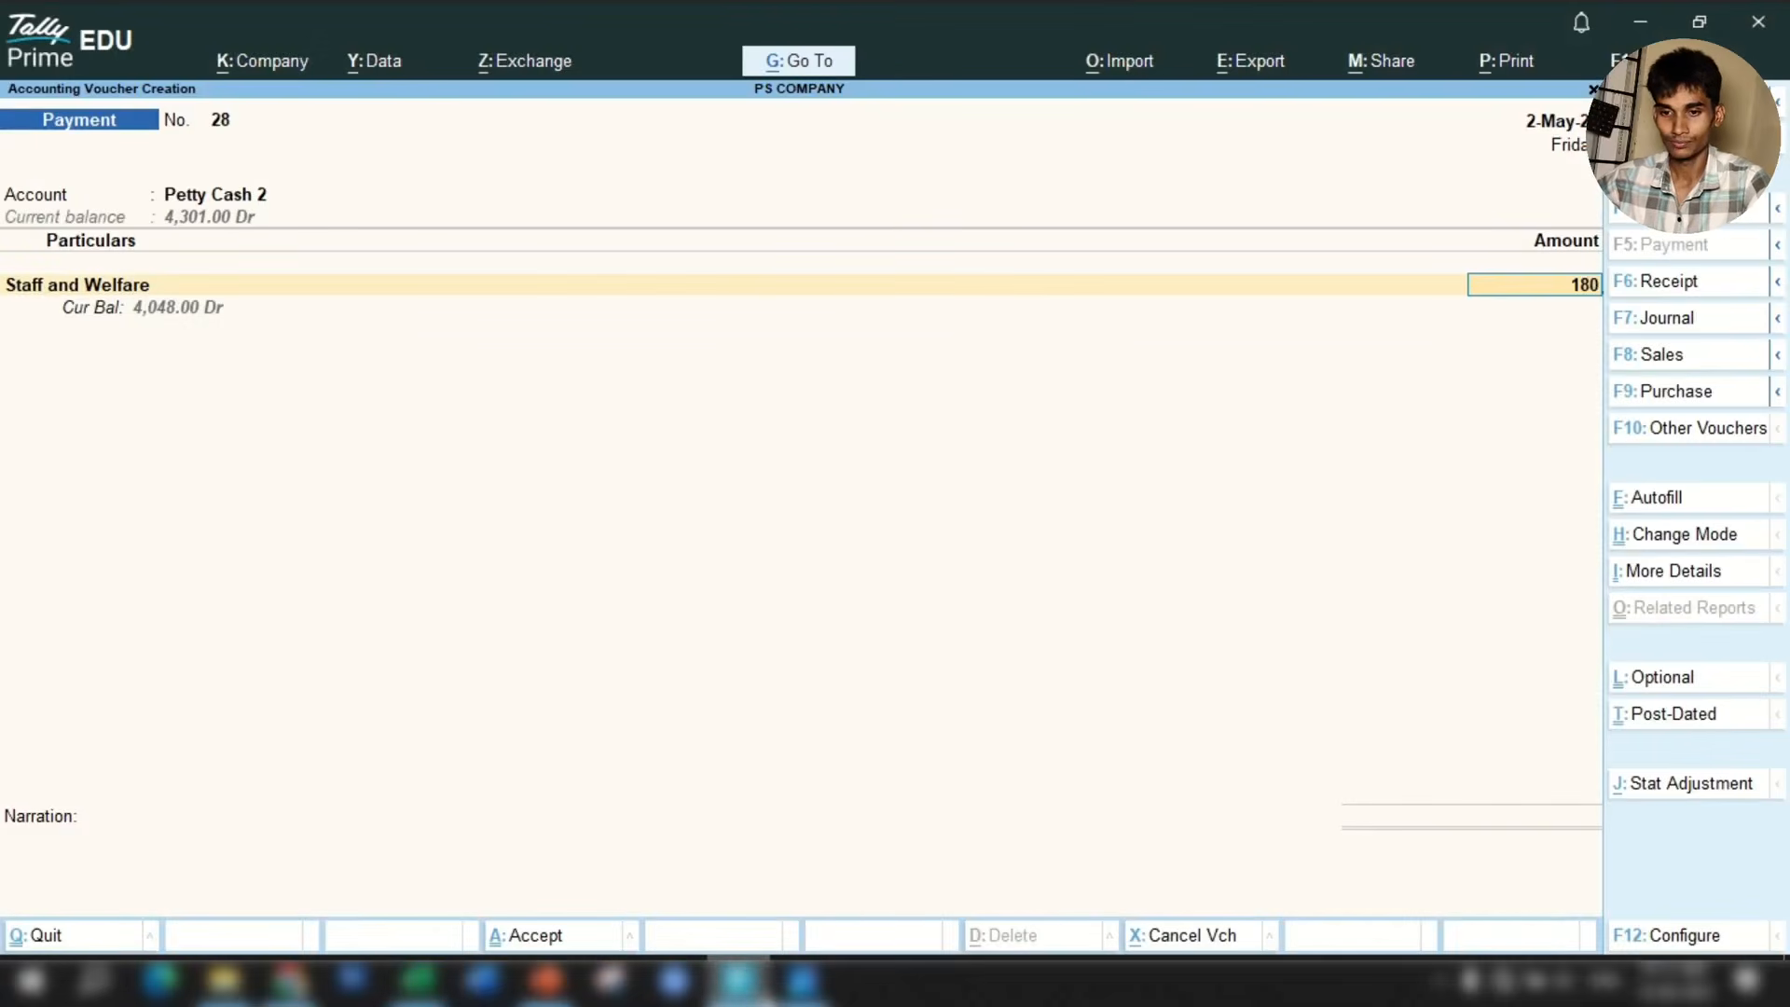
pyautogui.press('Return')
pyautogui.press('Return')
# Enter the narration "snacks for staff" and save the Staff and Welfare payment voucher.
pyautogui.write('snacks for')
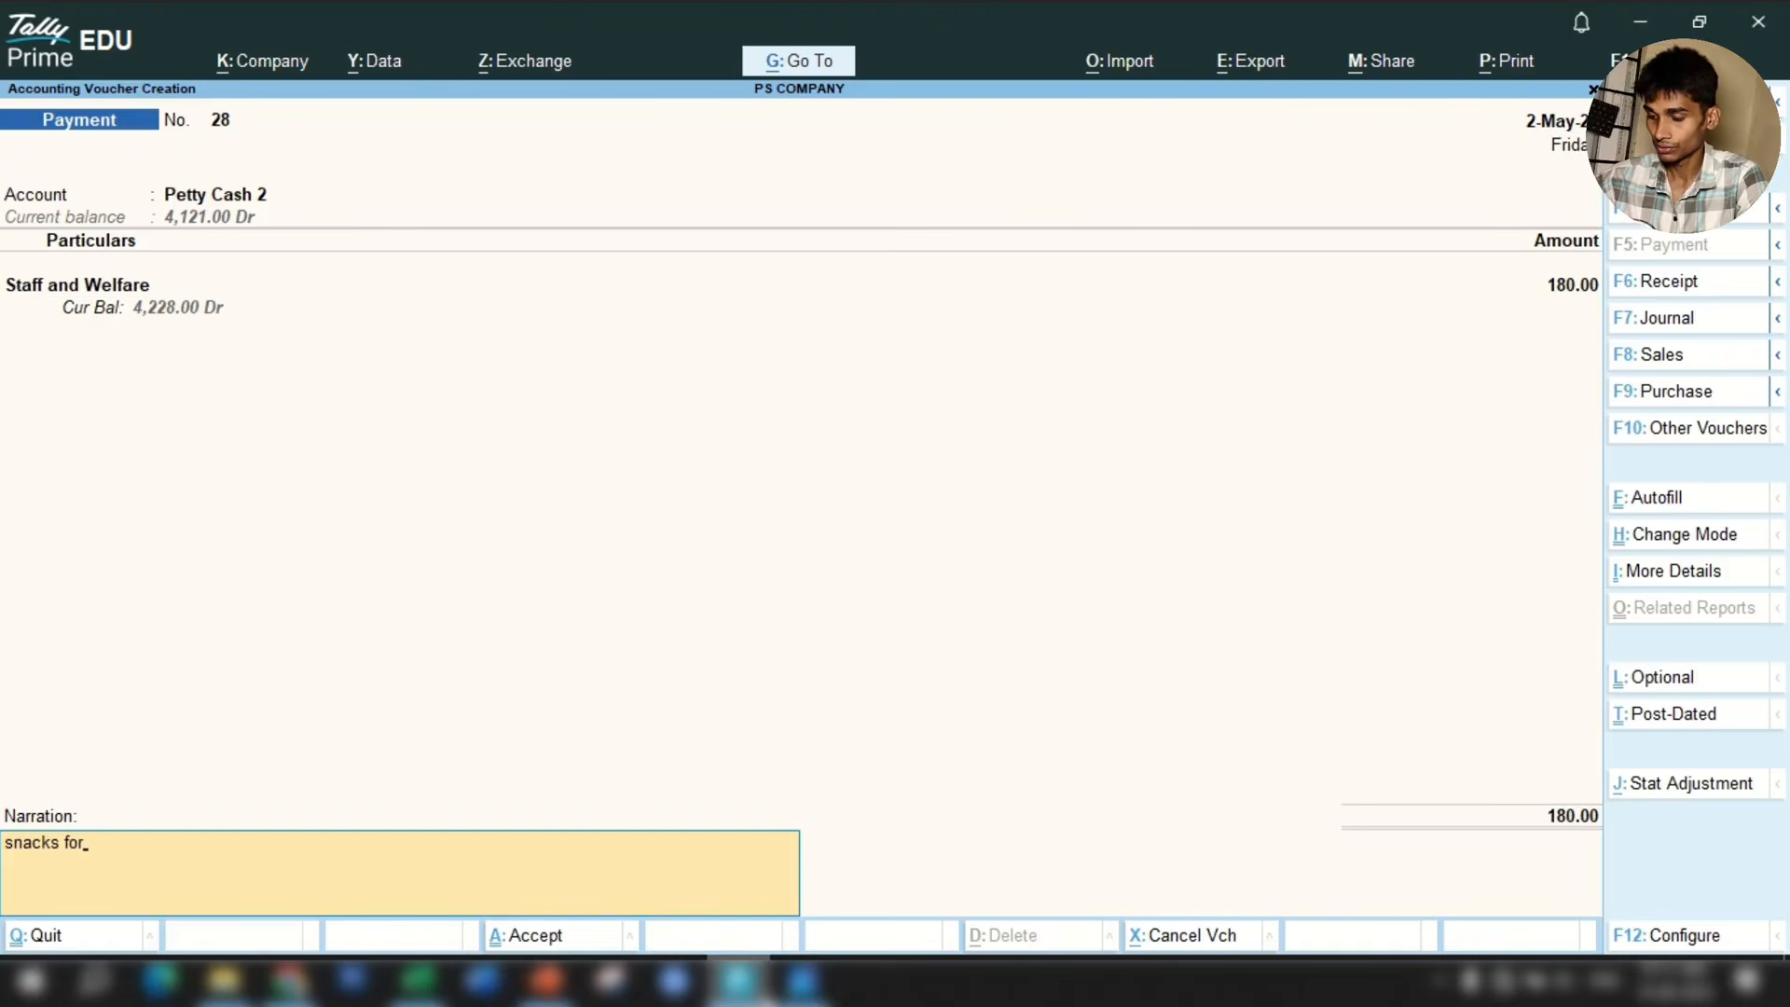
pyautogui.write(' staff')
pyautogui.press('Return')
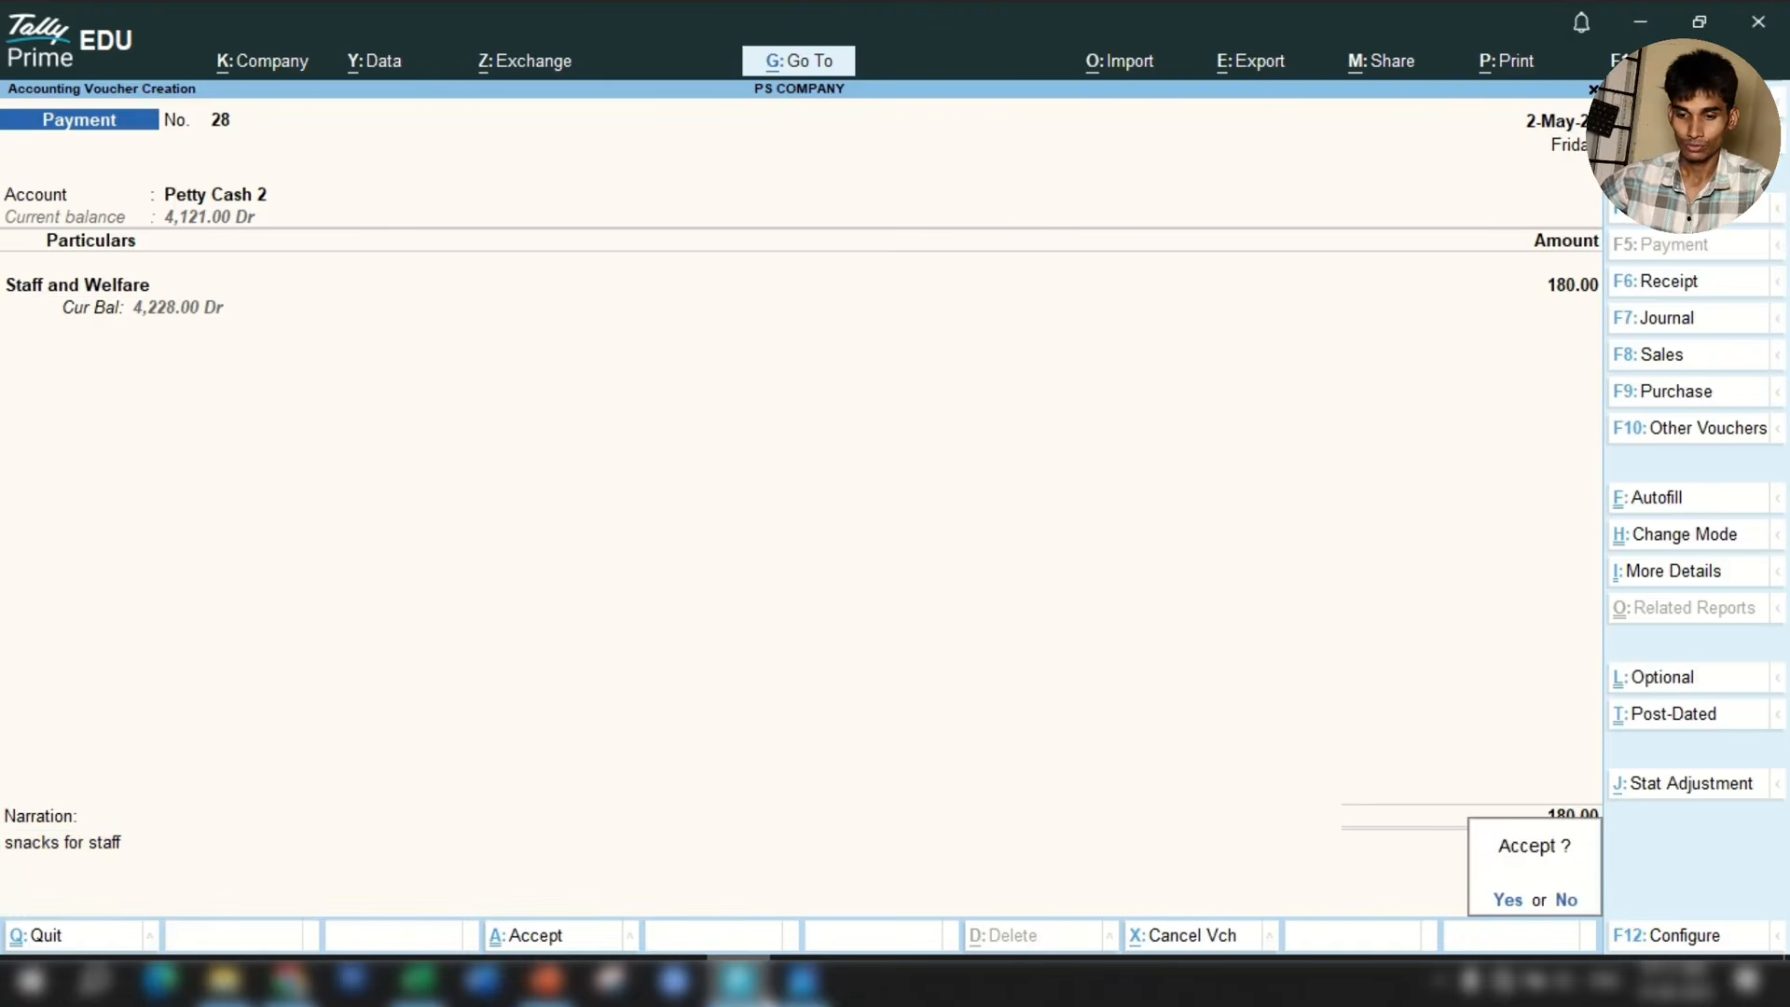
pyautogui.press('Return')
# Check Excel's Courier Charges Paid row and set Petty Cash 2 as the account of the new TallyPrime payment voucher.
pyautogui.click(411, 998)
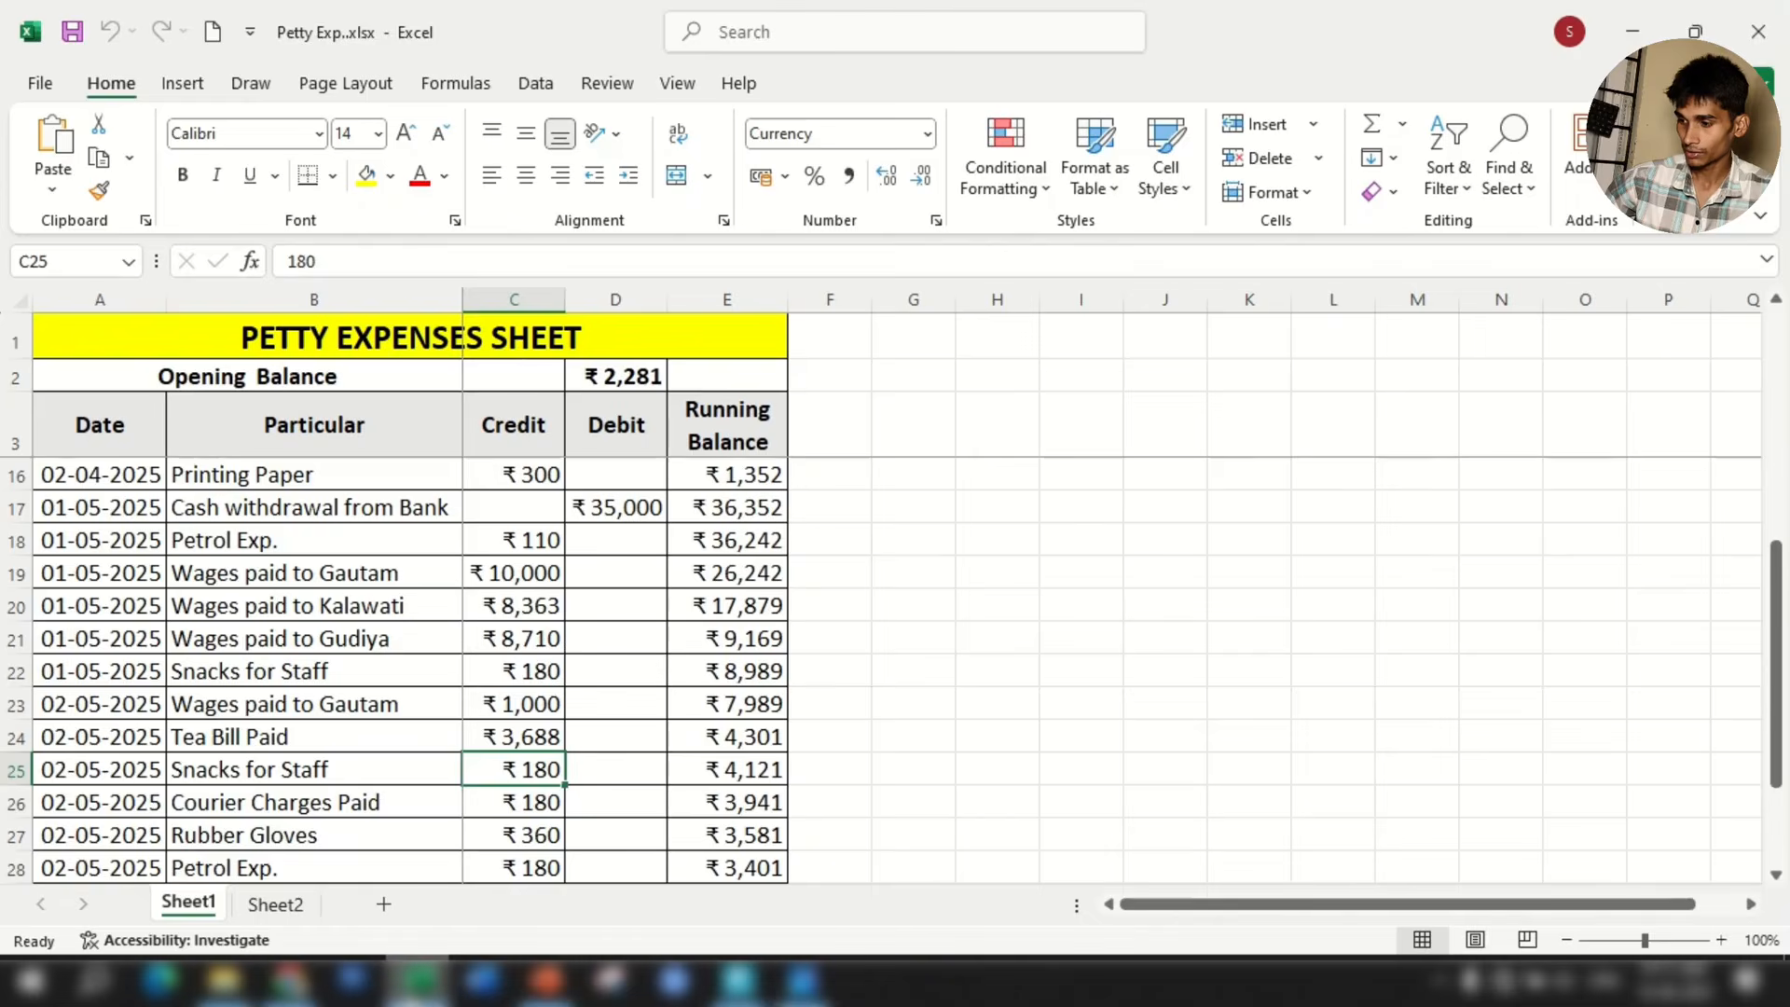
pyautogui.click(322, 815)
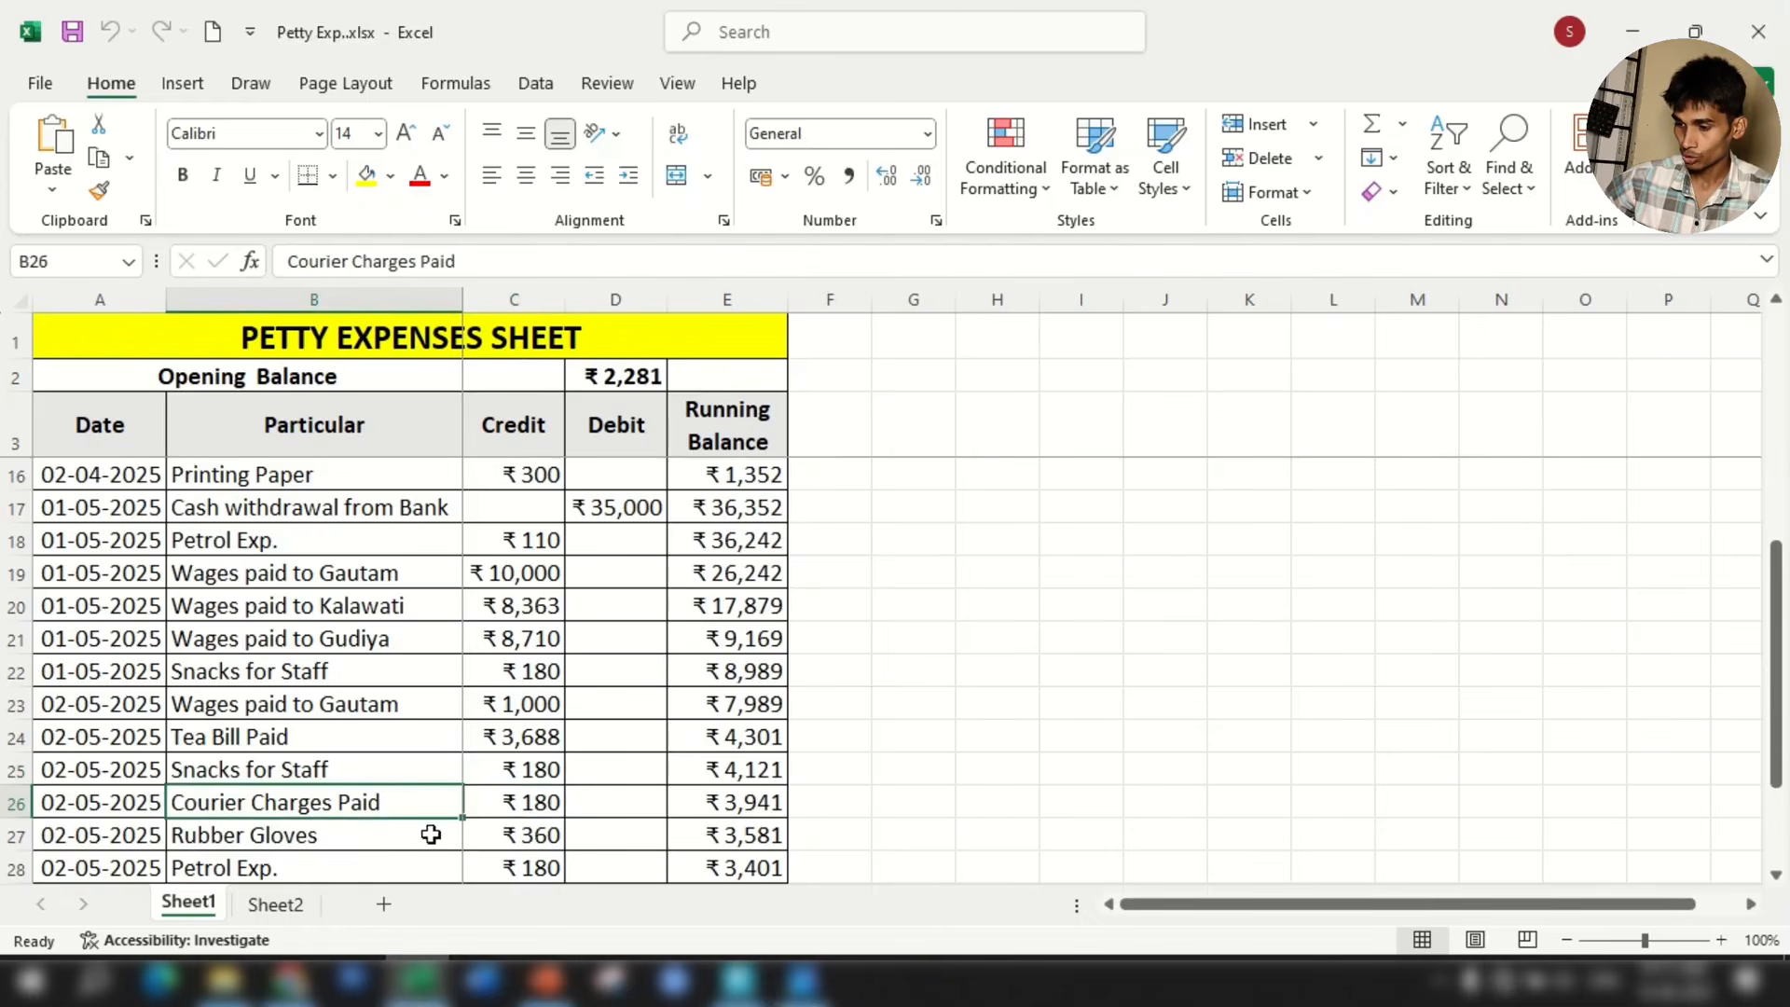
pyautogui.click(737, 981)
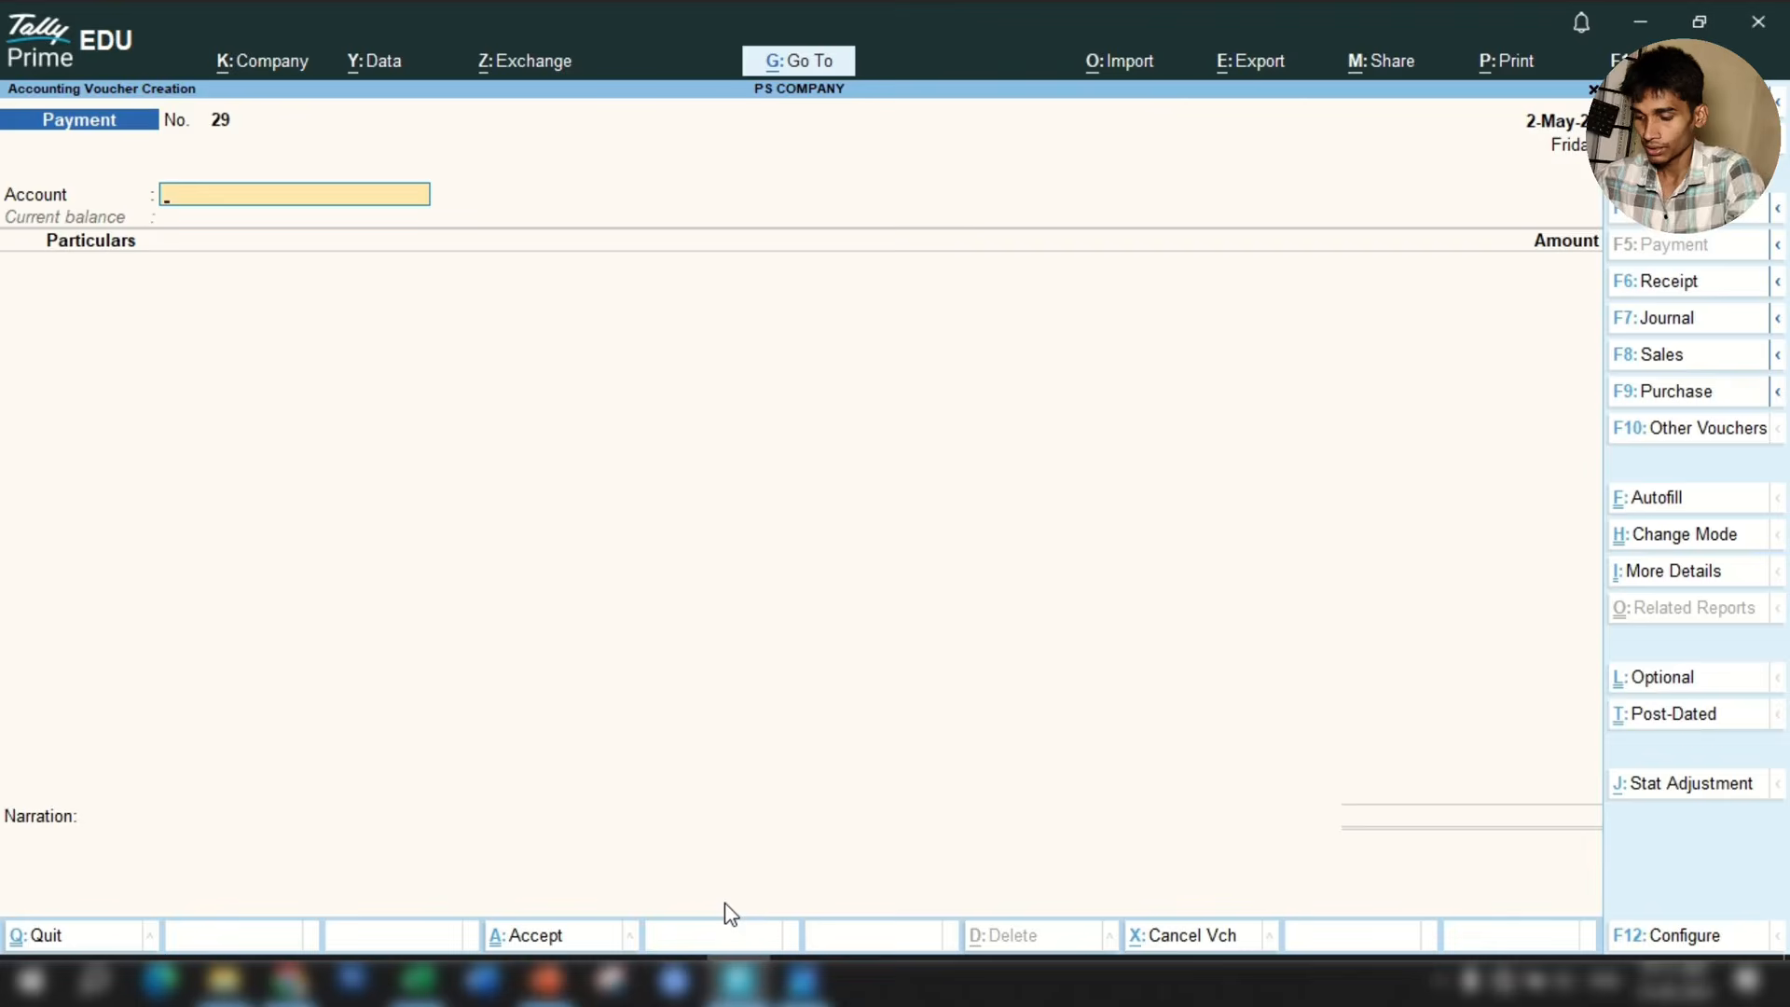
pyautogui.write('cash')
pyautogui.press('Return')
pyautogui.press('BackSpace')
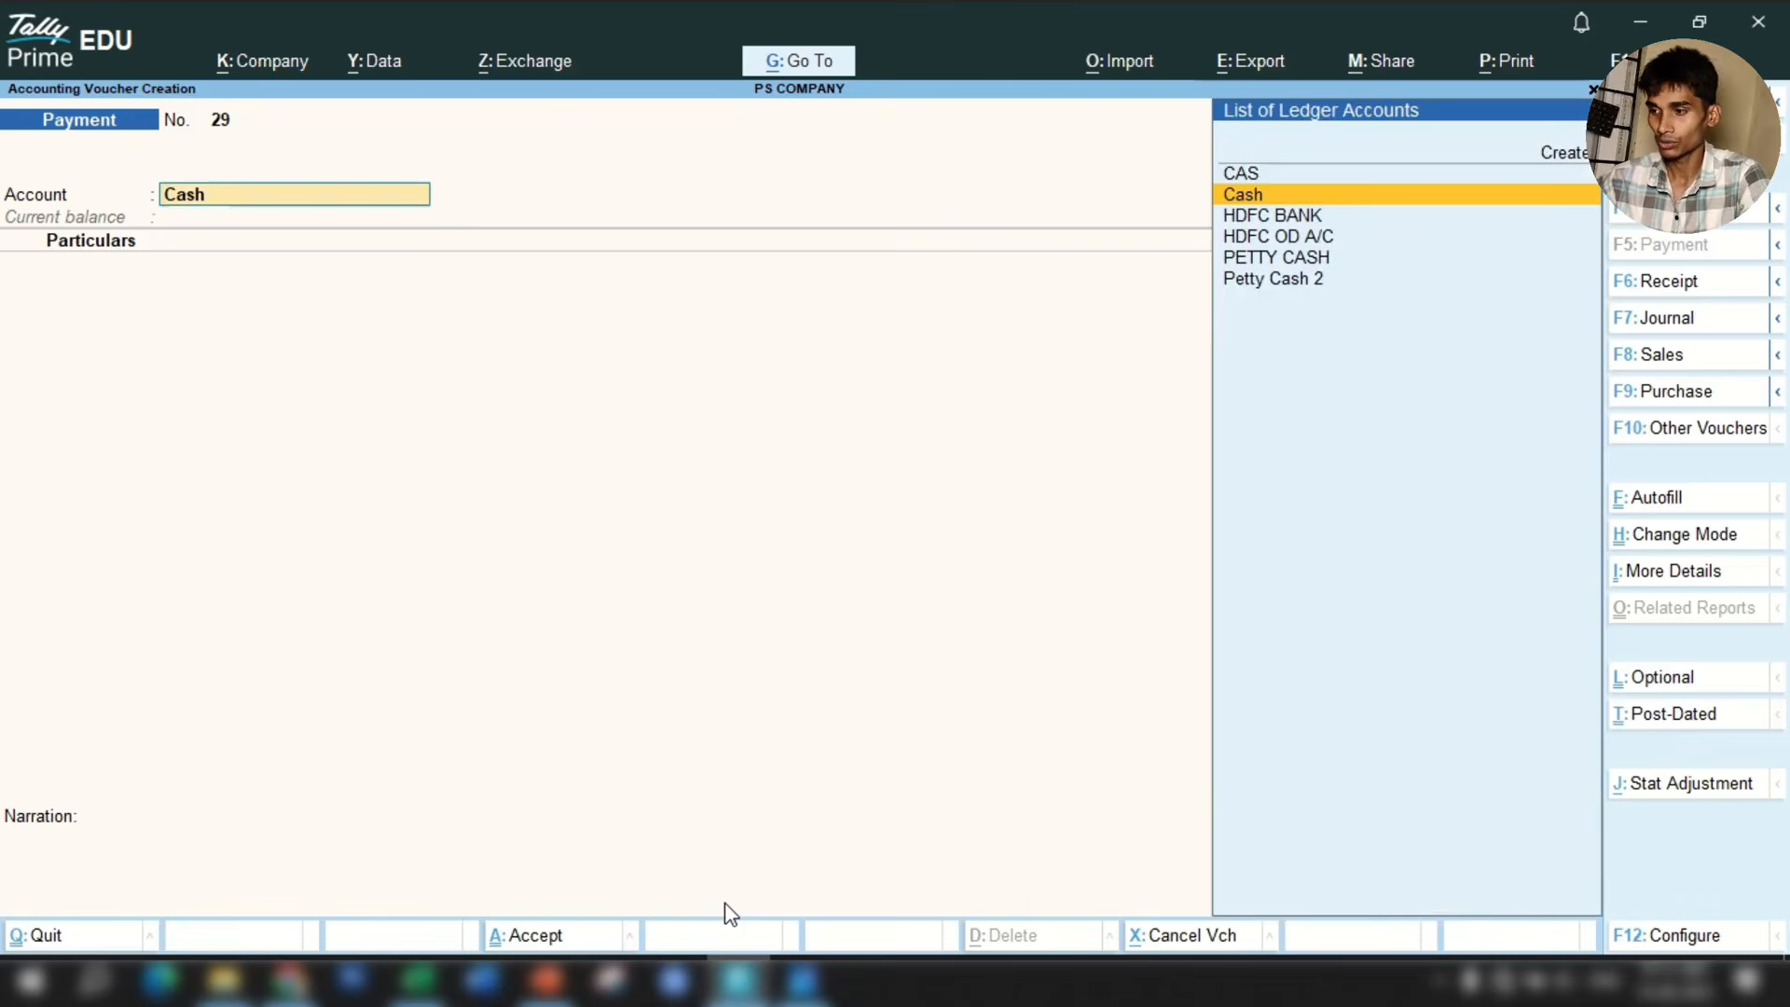
pyautogui.write('Cas')
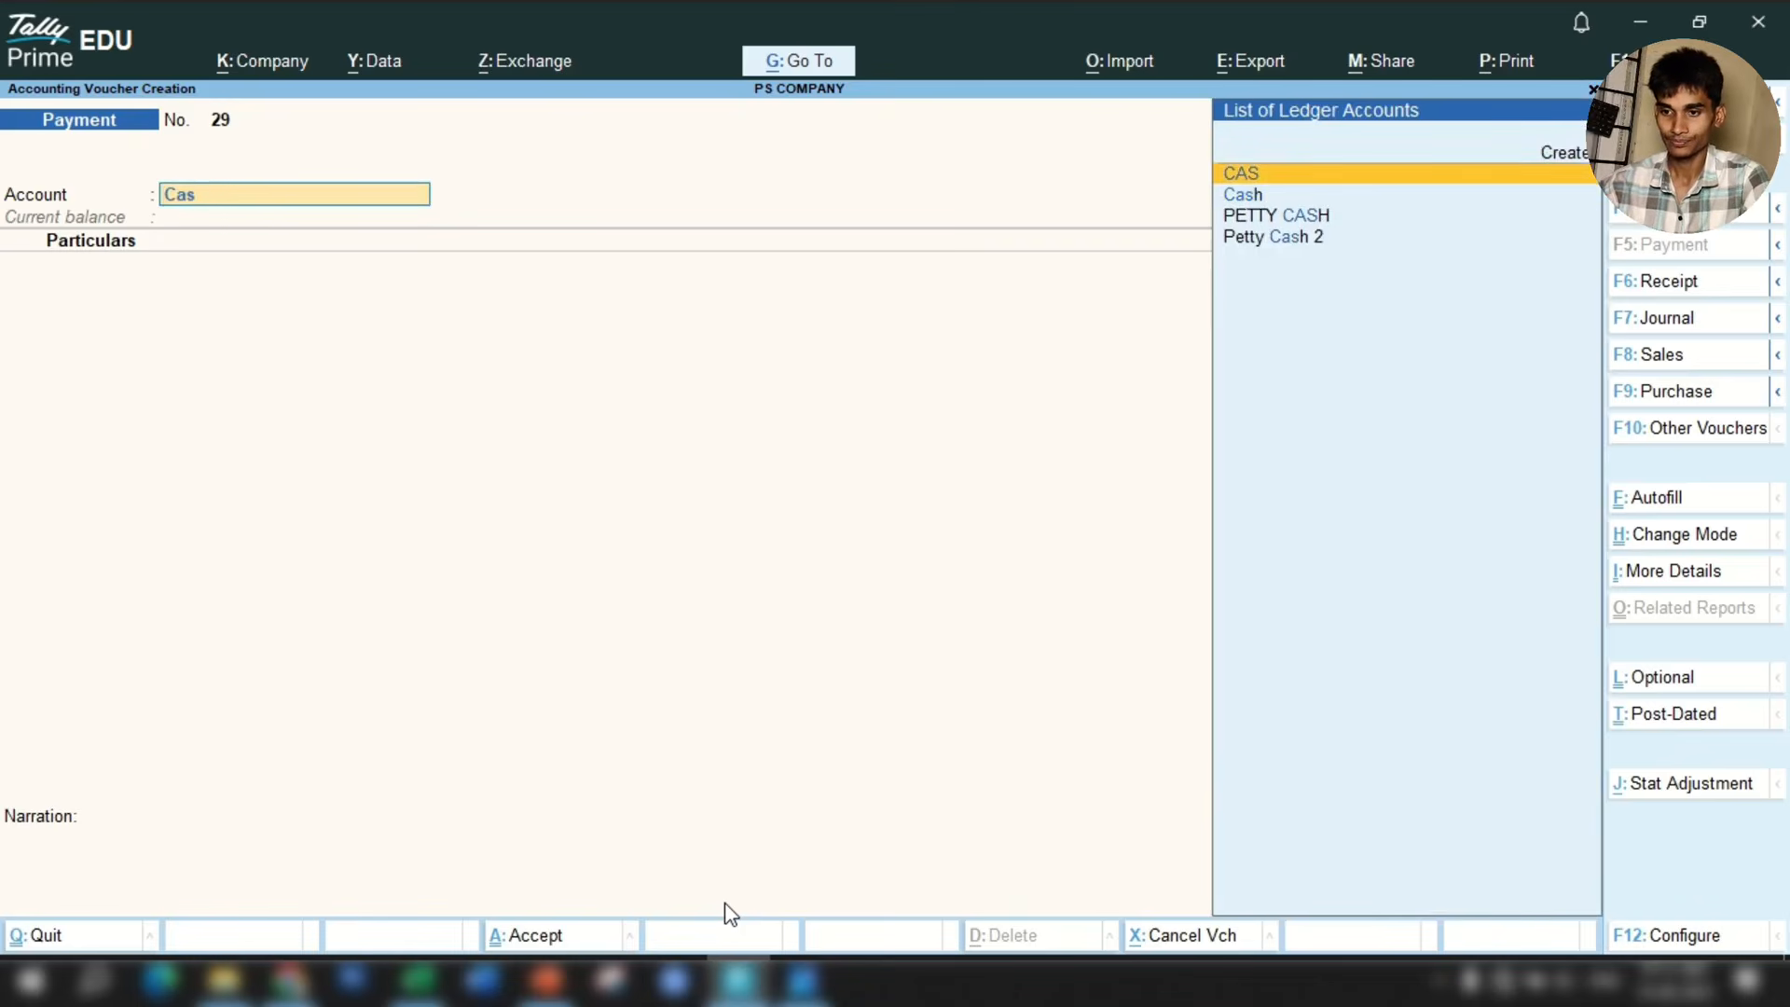
pyautogui.press('Down')
pyautogui.press('Down')
pyautogui.press('Down')
pyautogui.press('Return')
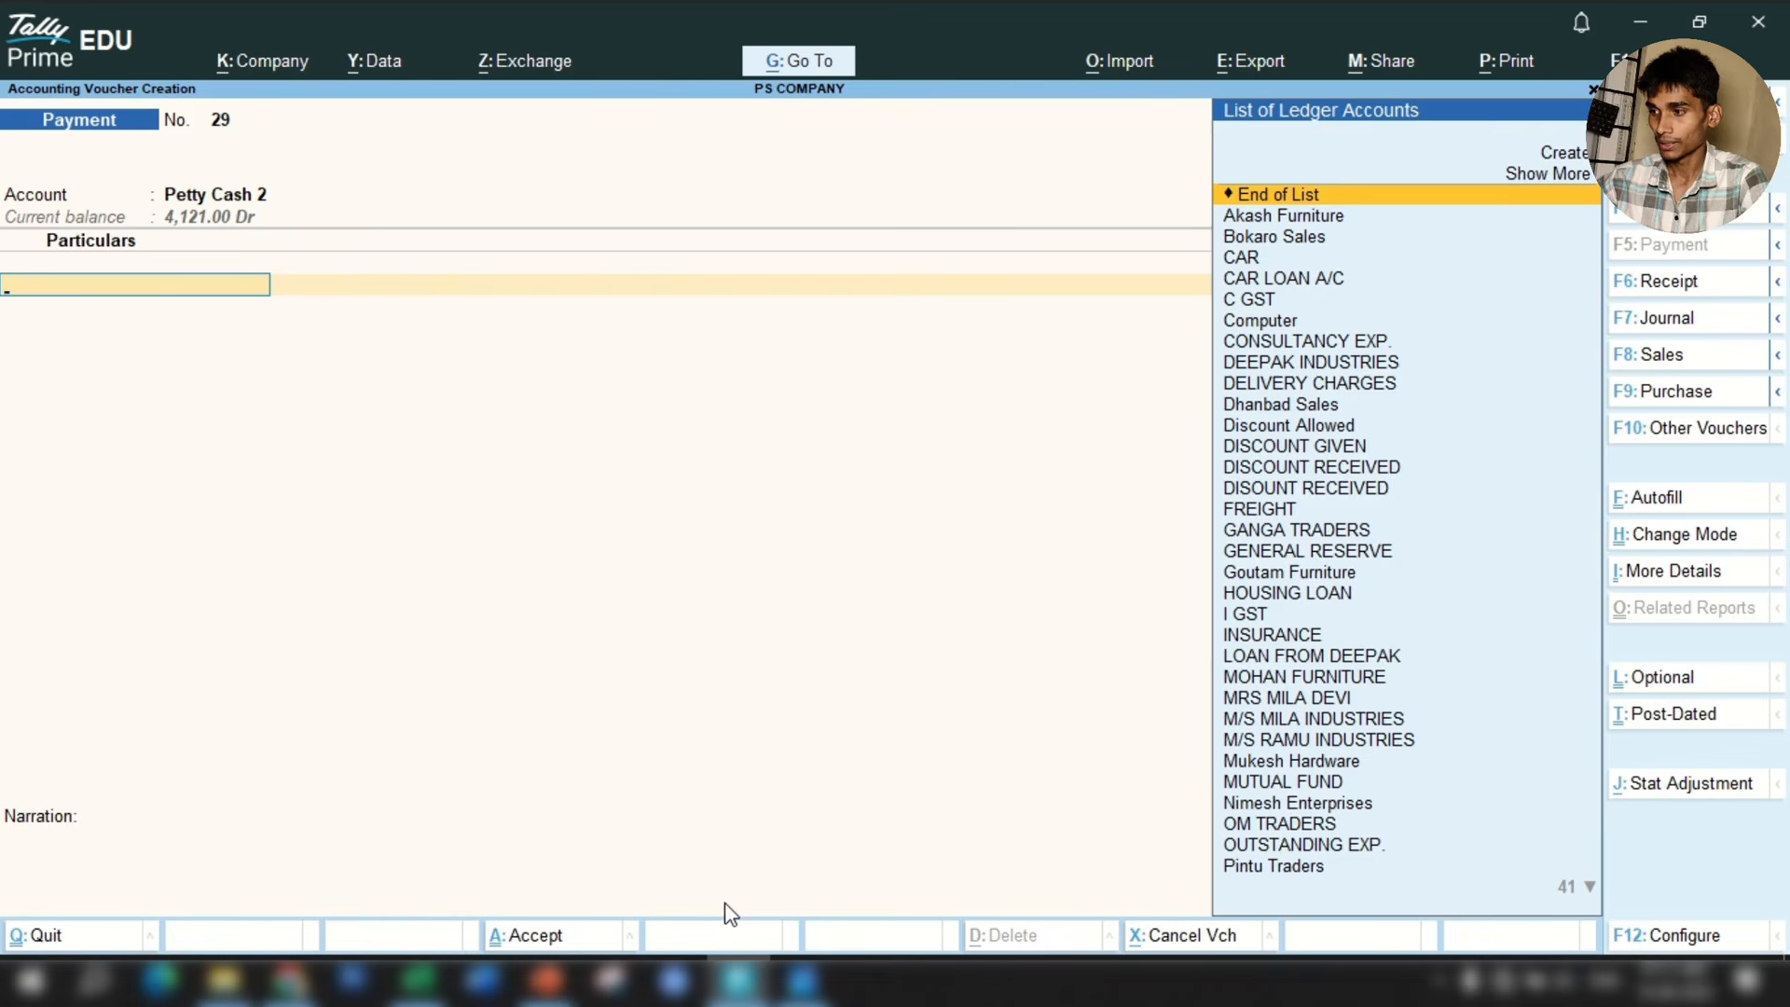
# Start creating a new ledger from the voucher's particulars and name it Courier Charges.
pyautogui.write('Cou')
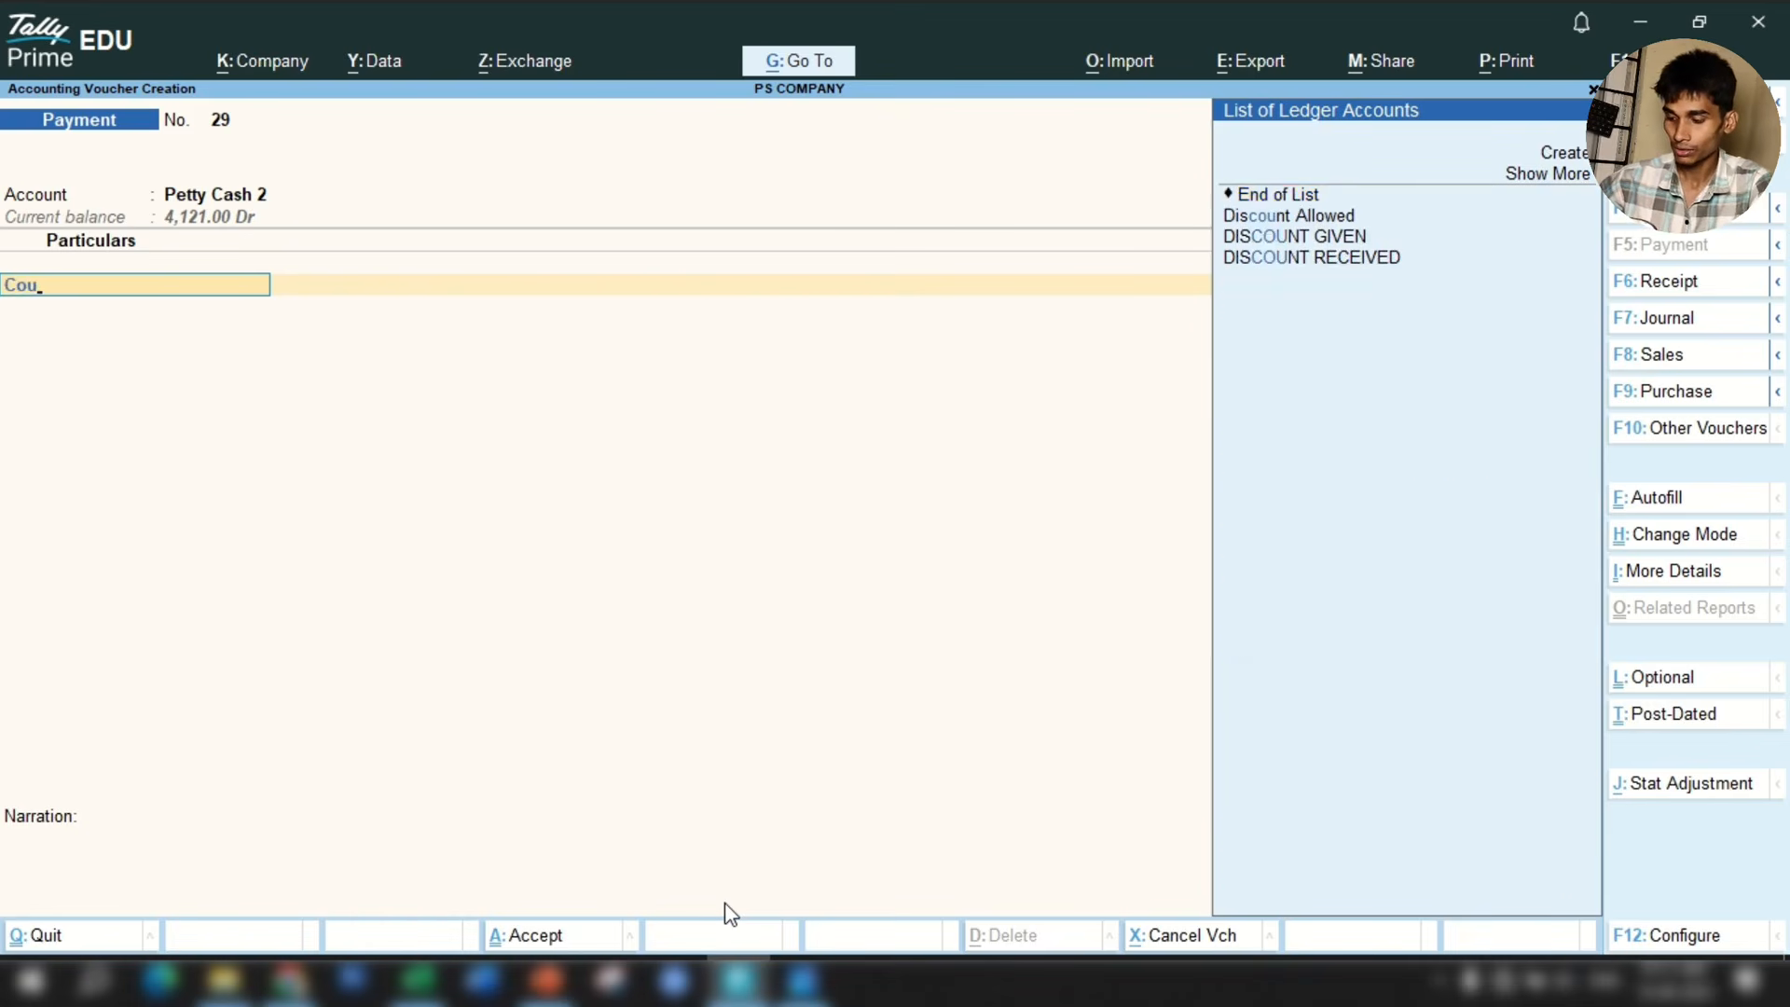
pyautogui.hotkey('alt', 'c')
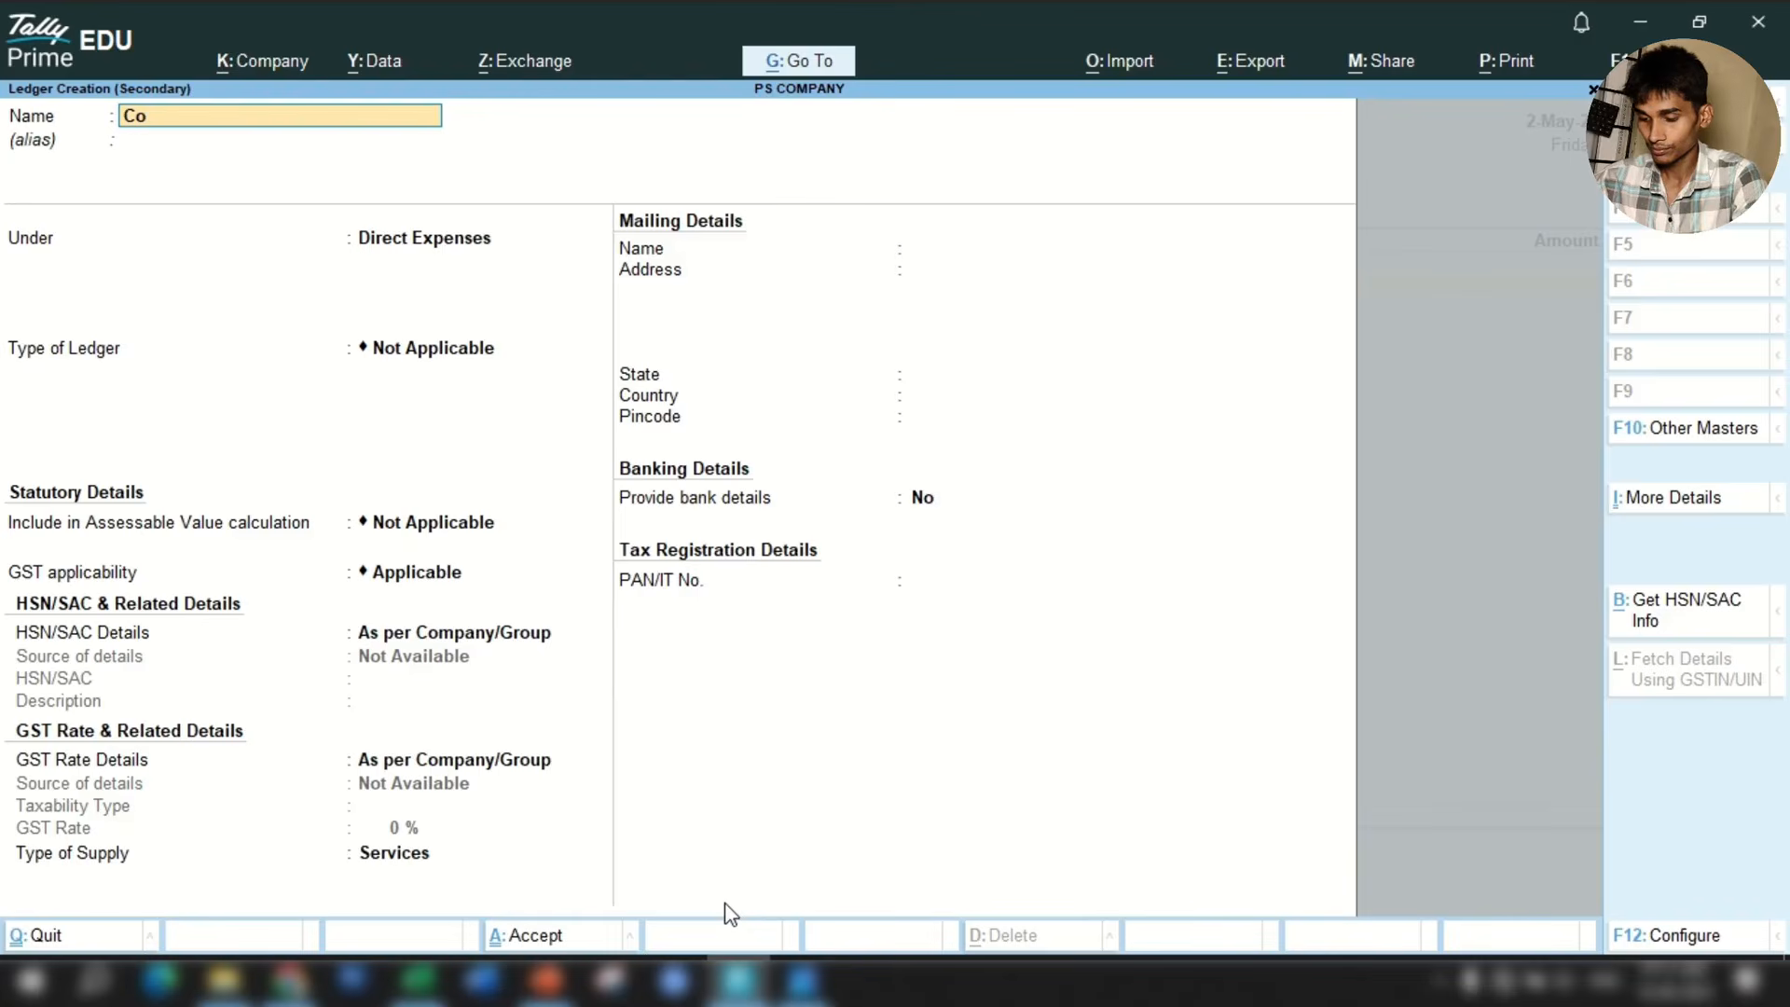
pyautogui.press('BackSpace')
pyautogui.press('BackSpace')
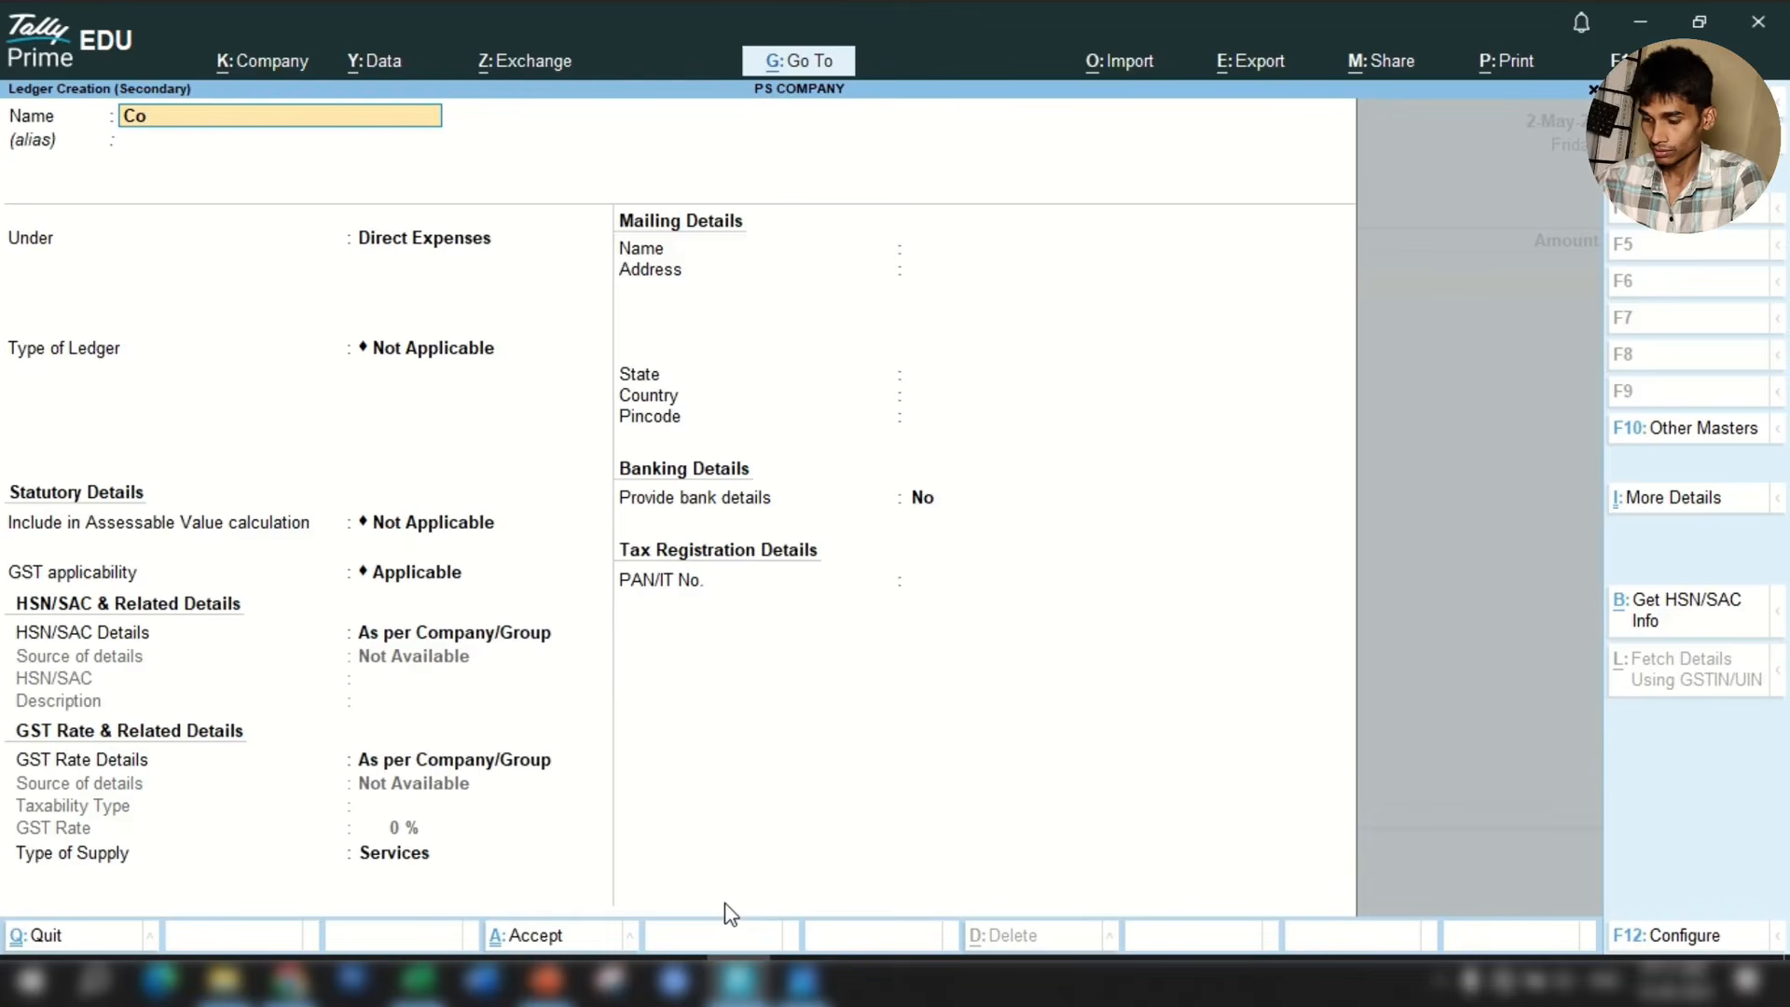
pyautogui.write('urier')
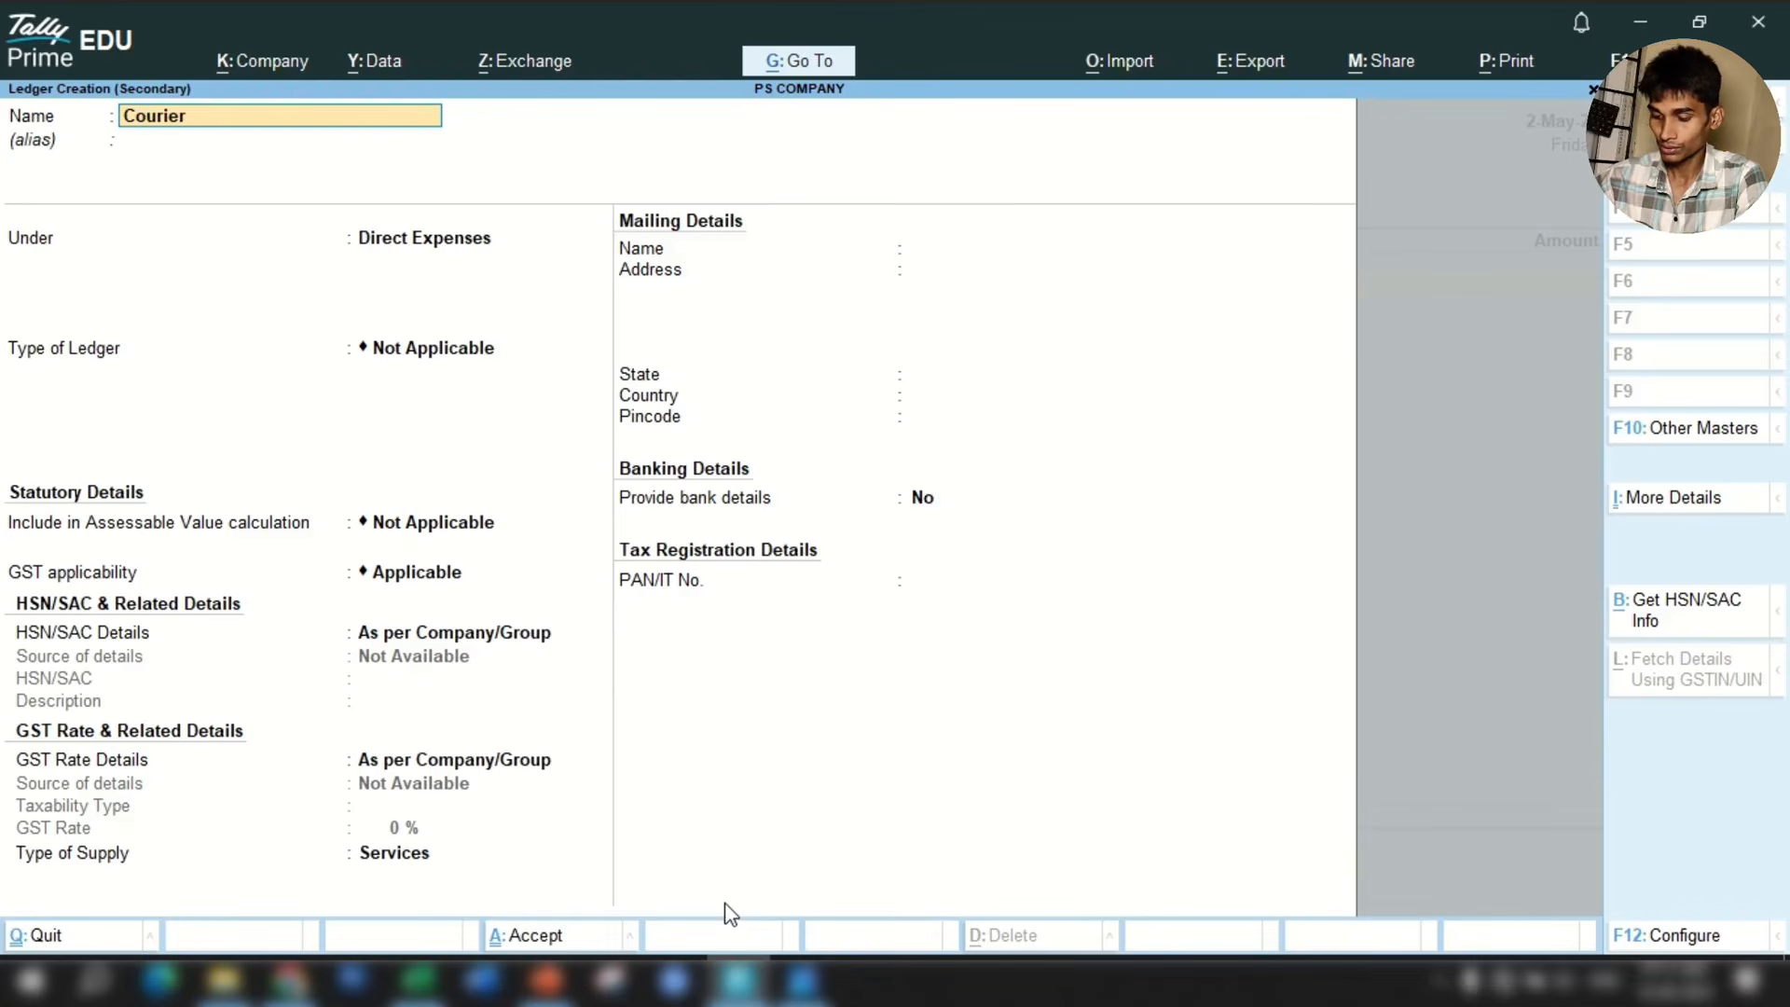
pyautogui.write(' Charges')
pyautogui.press('Return')
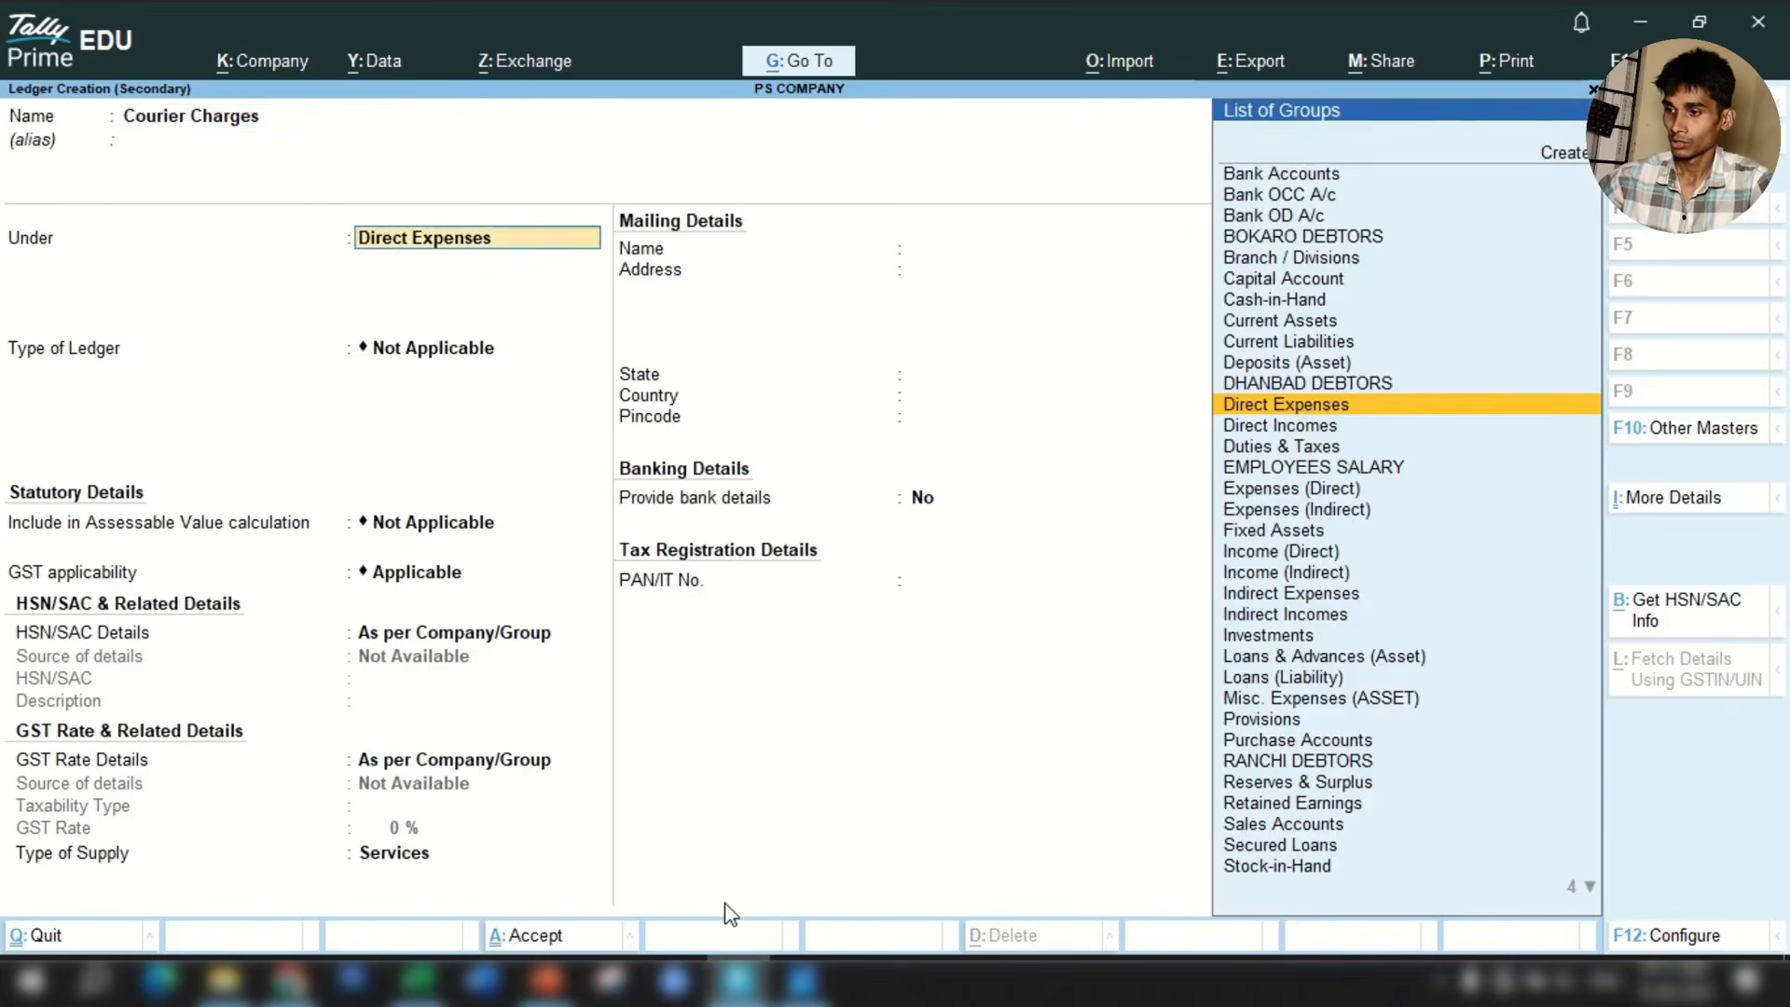
# Place the Courier Charges ledger under Indirect Expenses, set GST applicability to Not Applicable and save the ledger.
pyautogui.write('Ind')
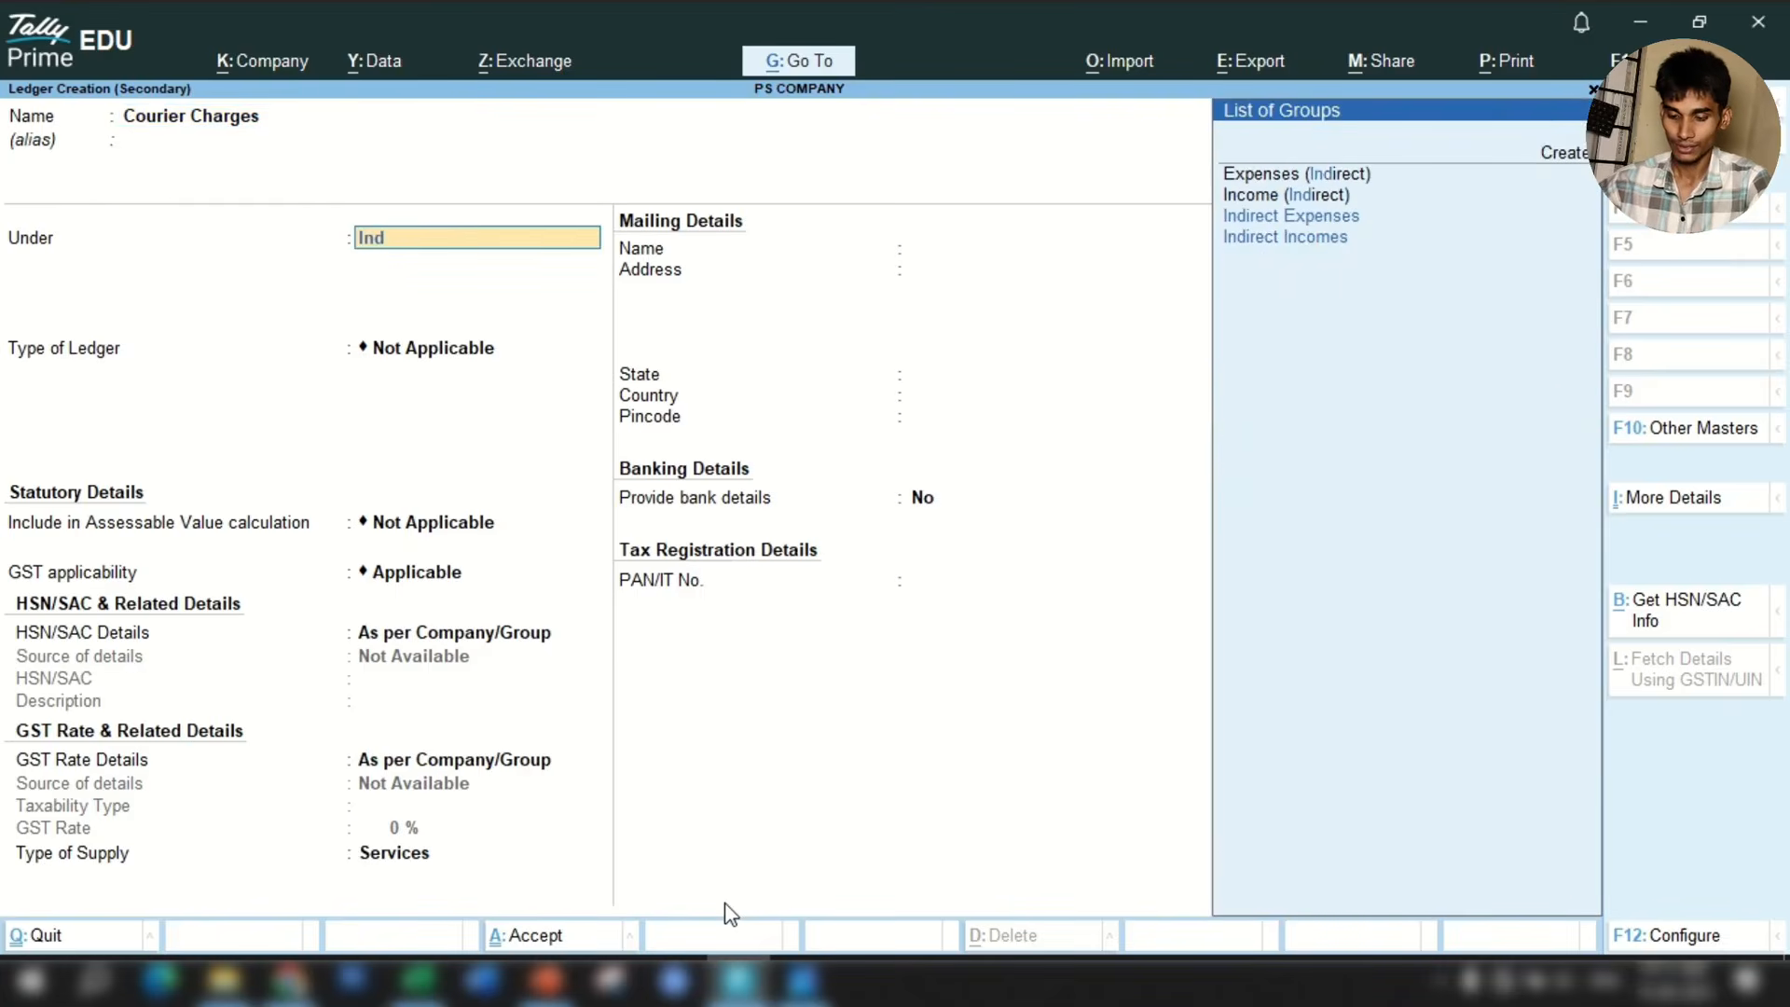
pyautogui.press('Return')
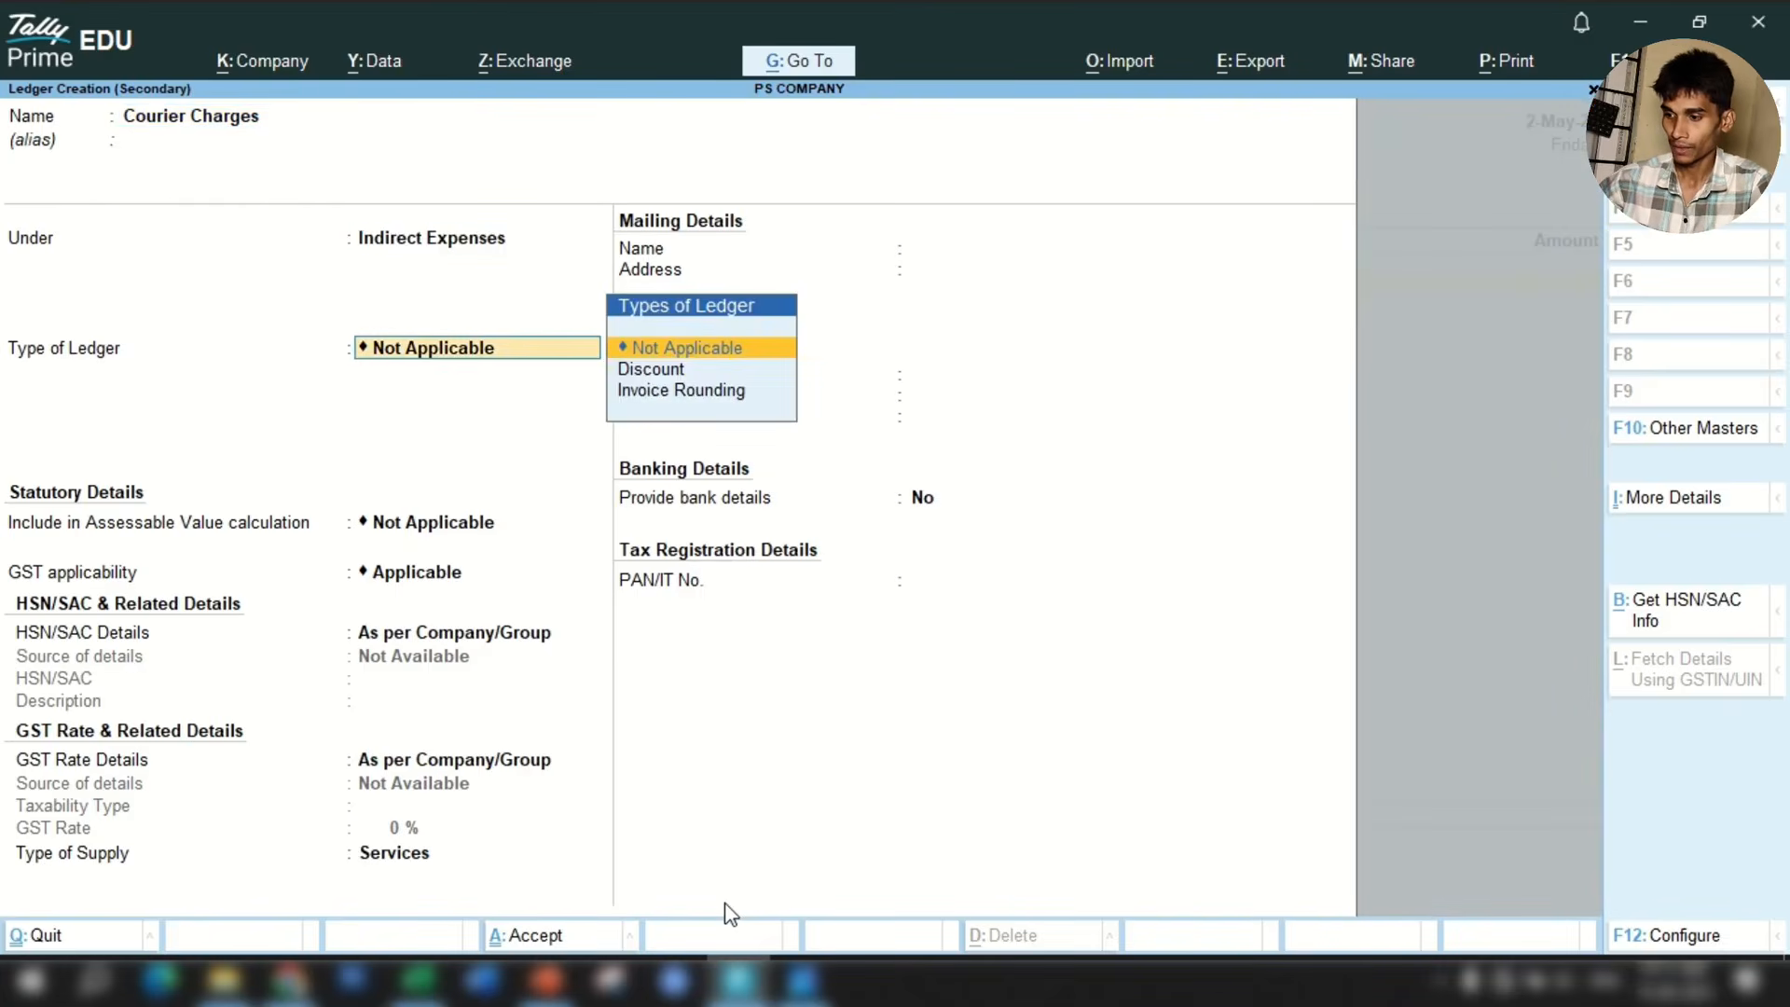
pyautogui.press('Return')
pyautogui.press('Return')
pyautogui.write('No')
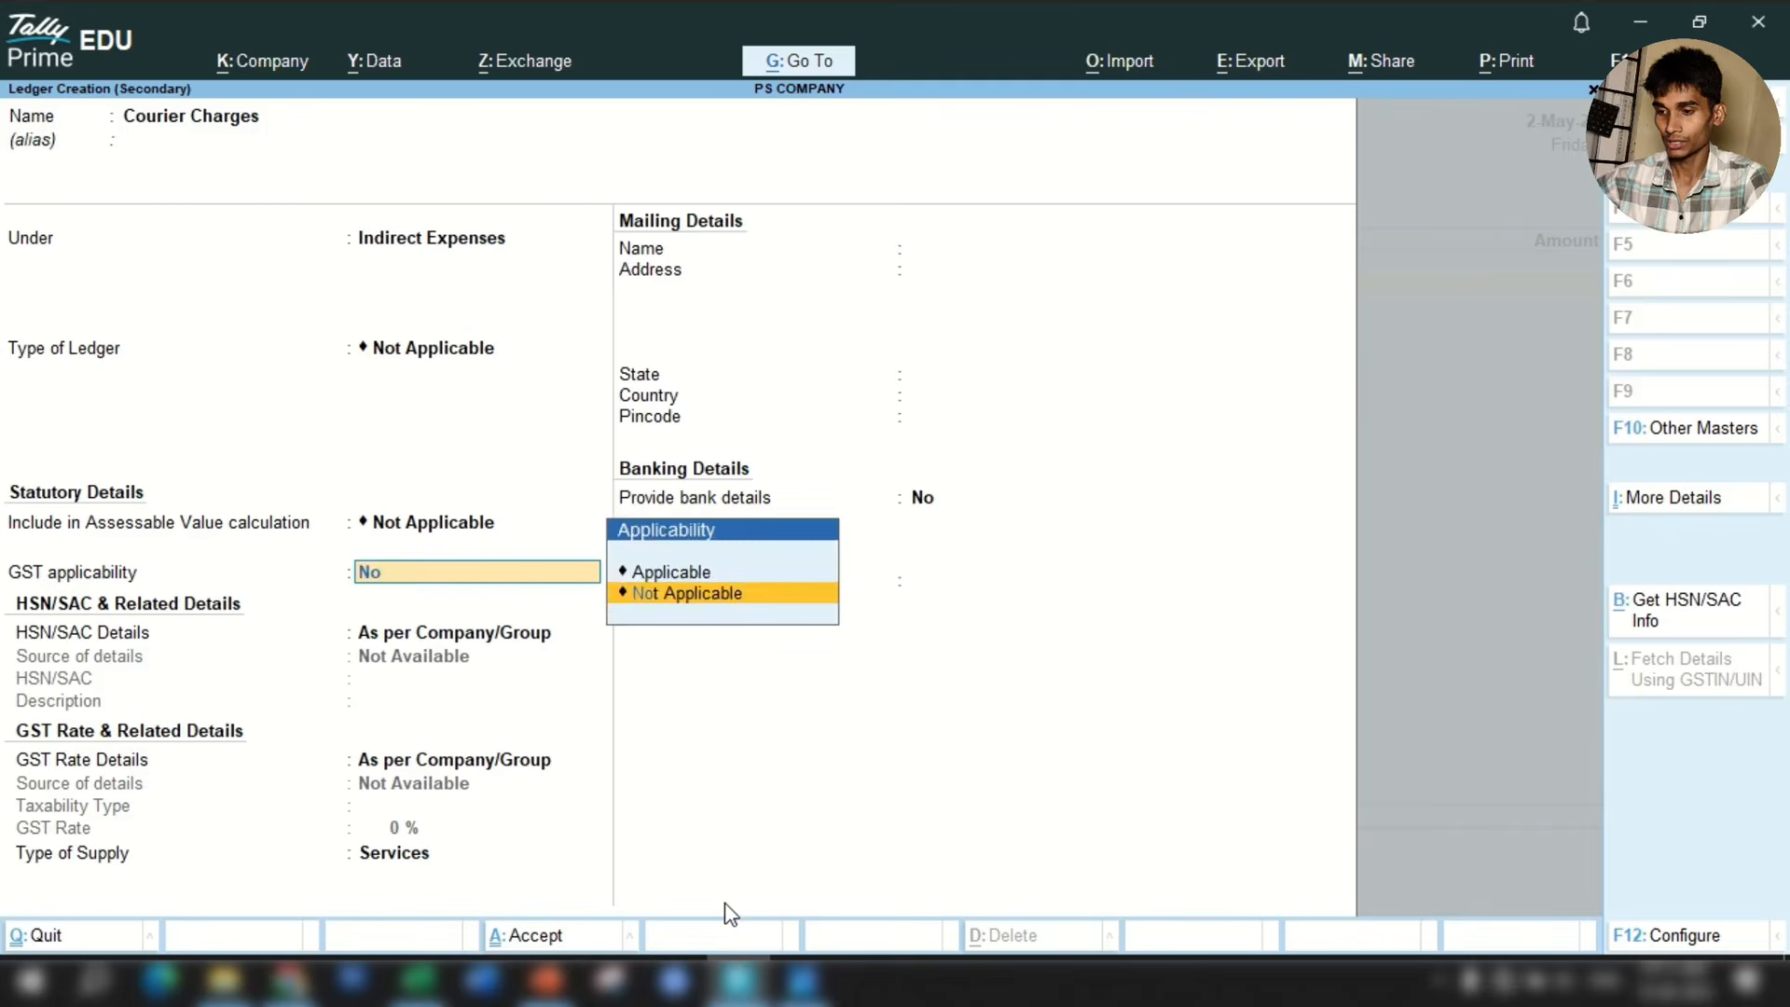
pyautogui.write('t')
pyautogui.press('Return')
pyautogui.press('Return')
pyautogui.press('Return')
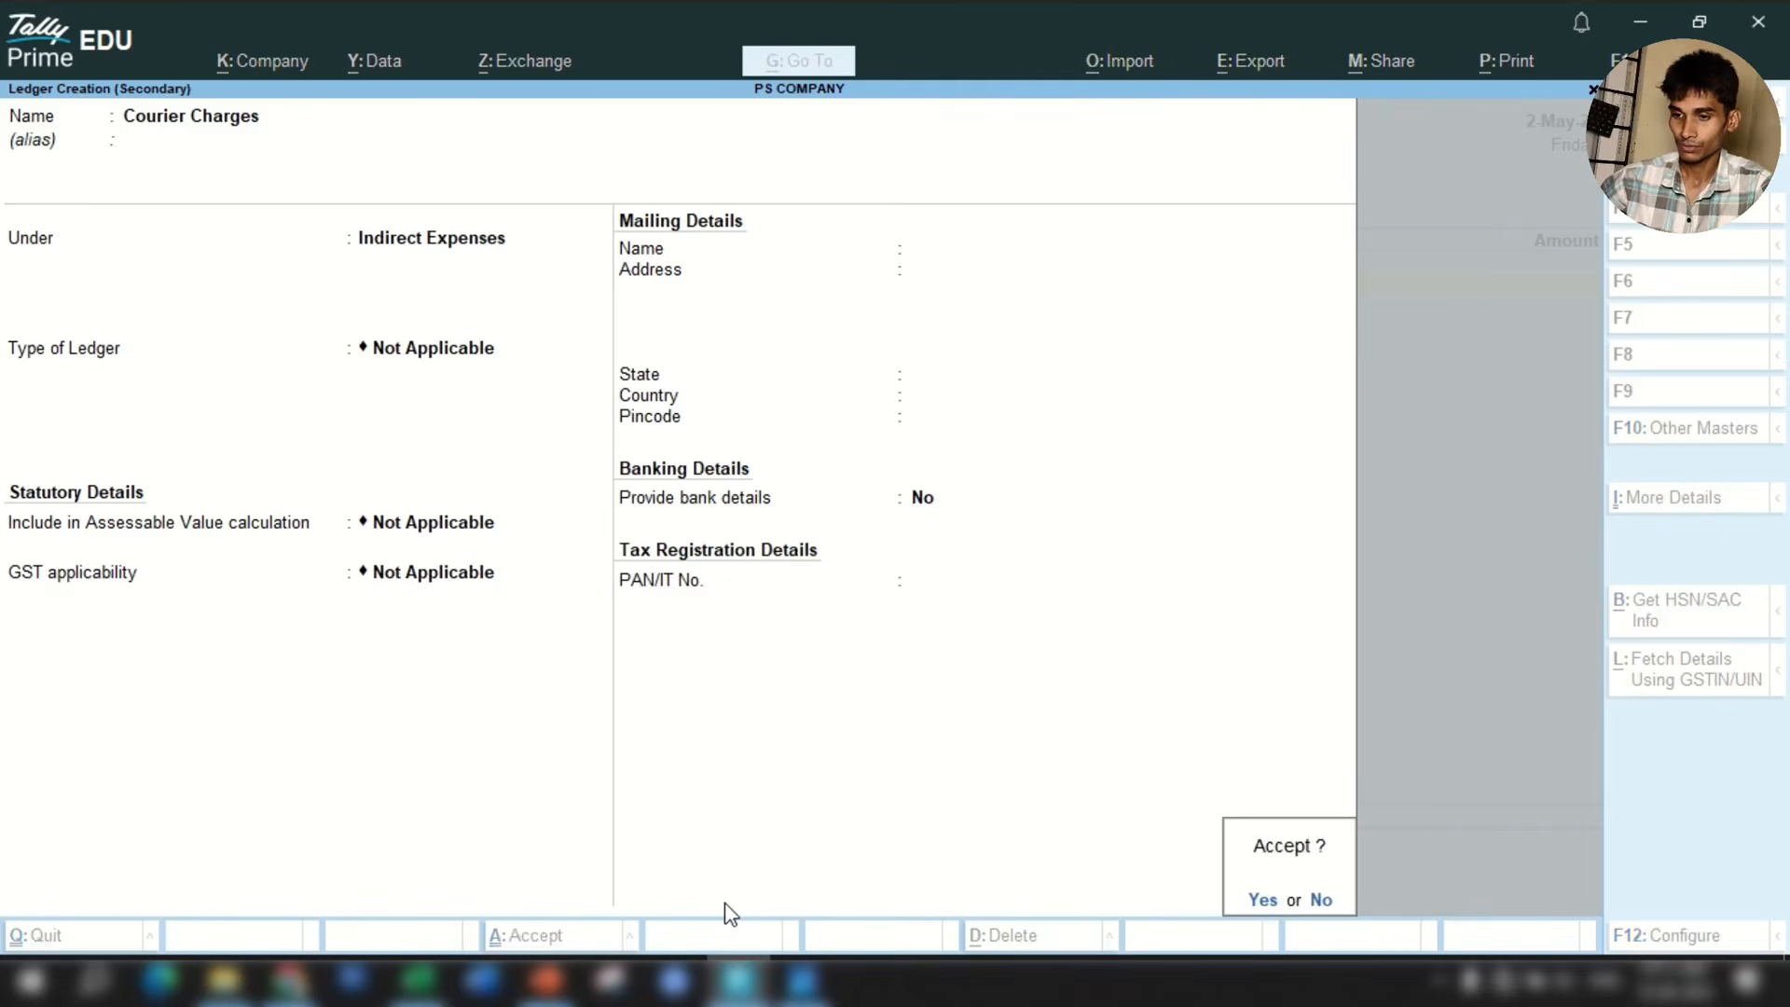
pyautogui.press('Return')
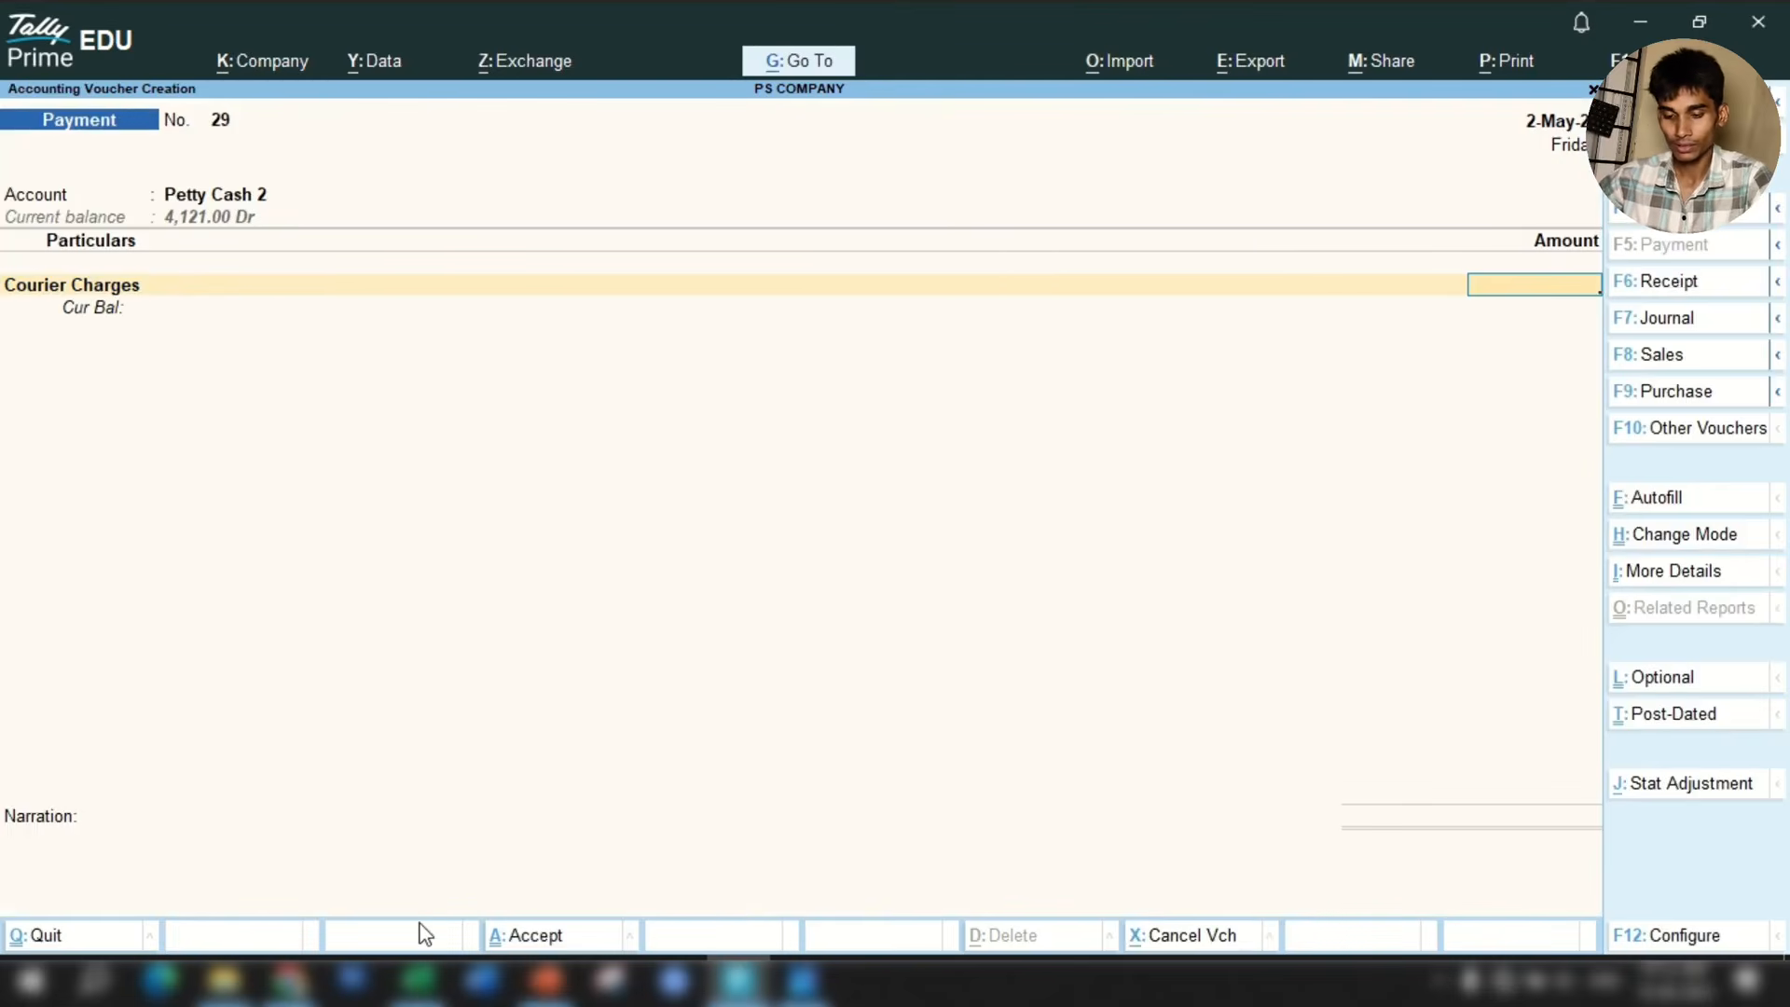
# Set the Courier Charges amount to 180 in the payment voucher and proceed to its narration.
pyautogui.write('180')
pyautogui.press('Return')
pyautogui.press('Return')
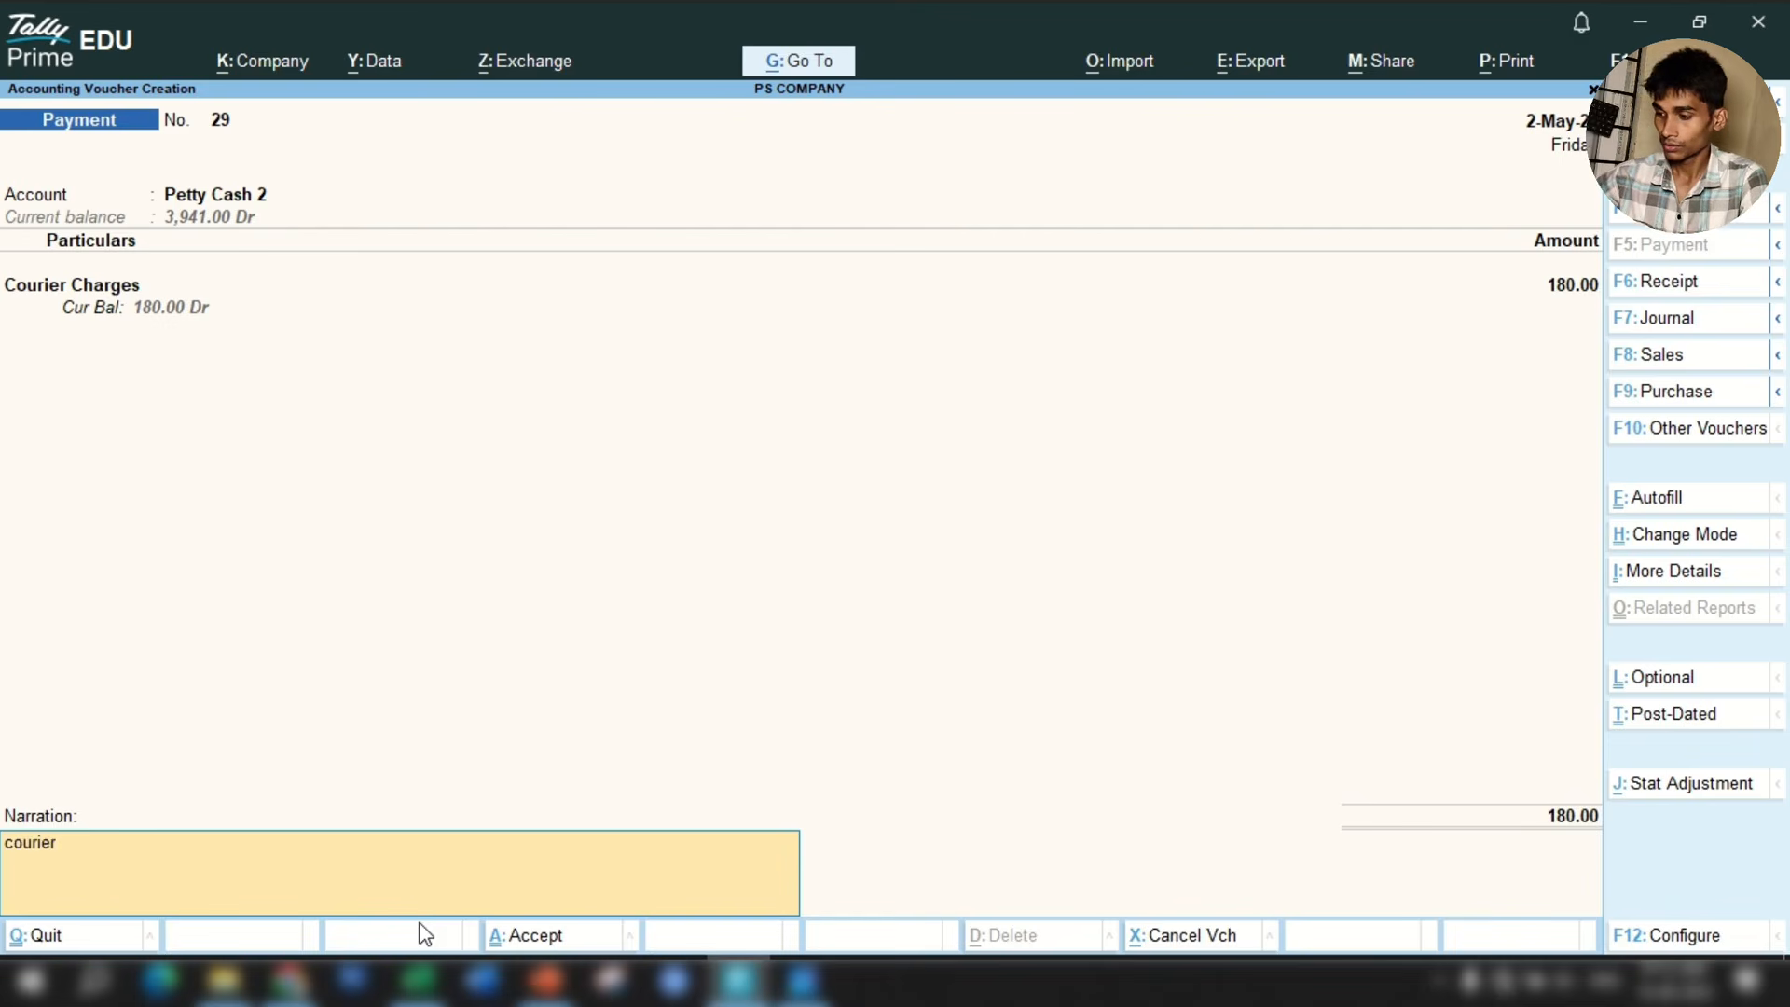
# Complete the courier voucher's narration as "courier to mohan trading our samples" and save the voucher.
pyautogui.write('to mohan')
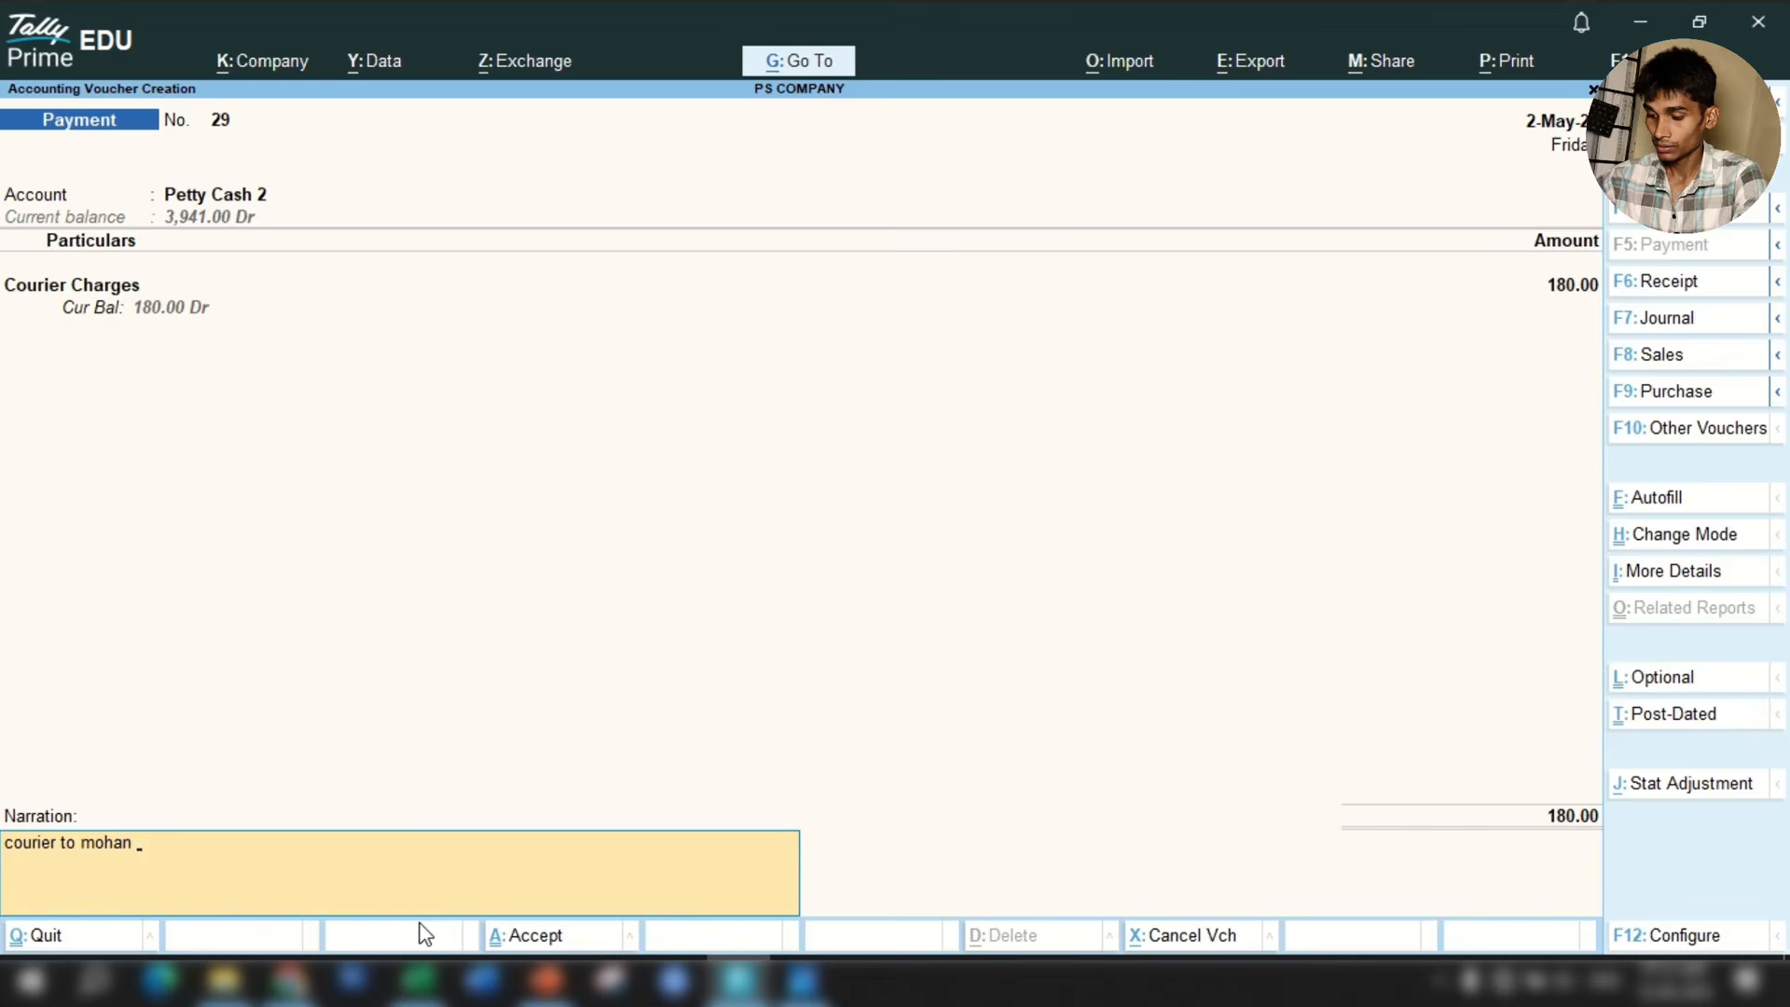
pyautogui.write(' trading')
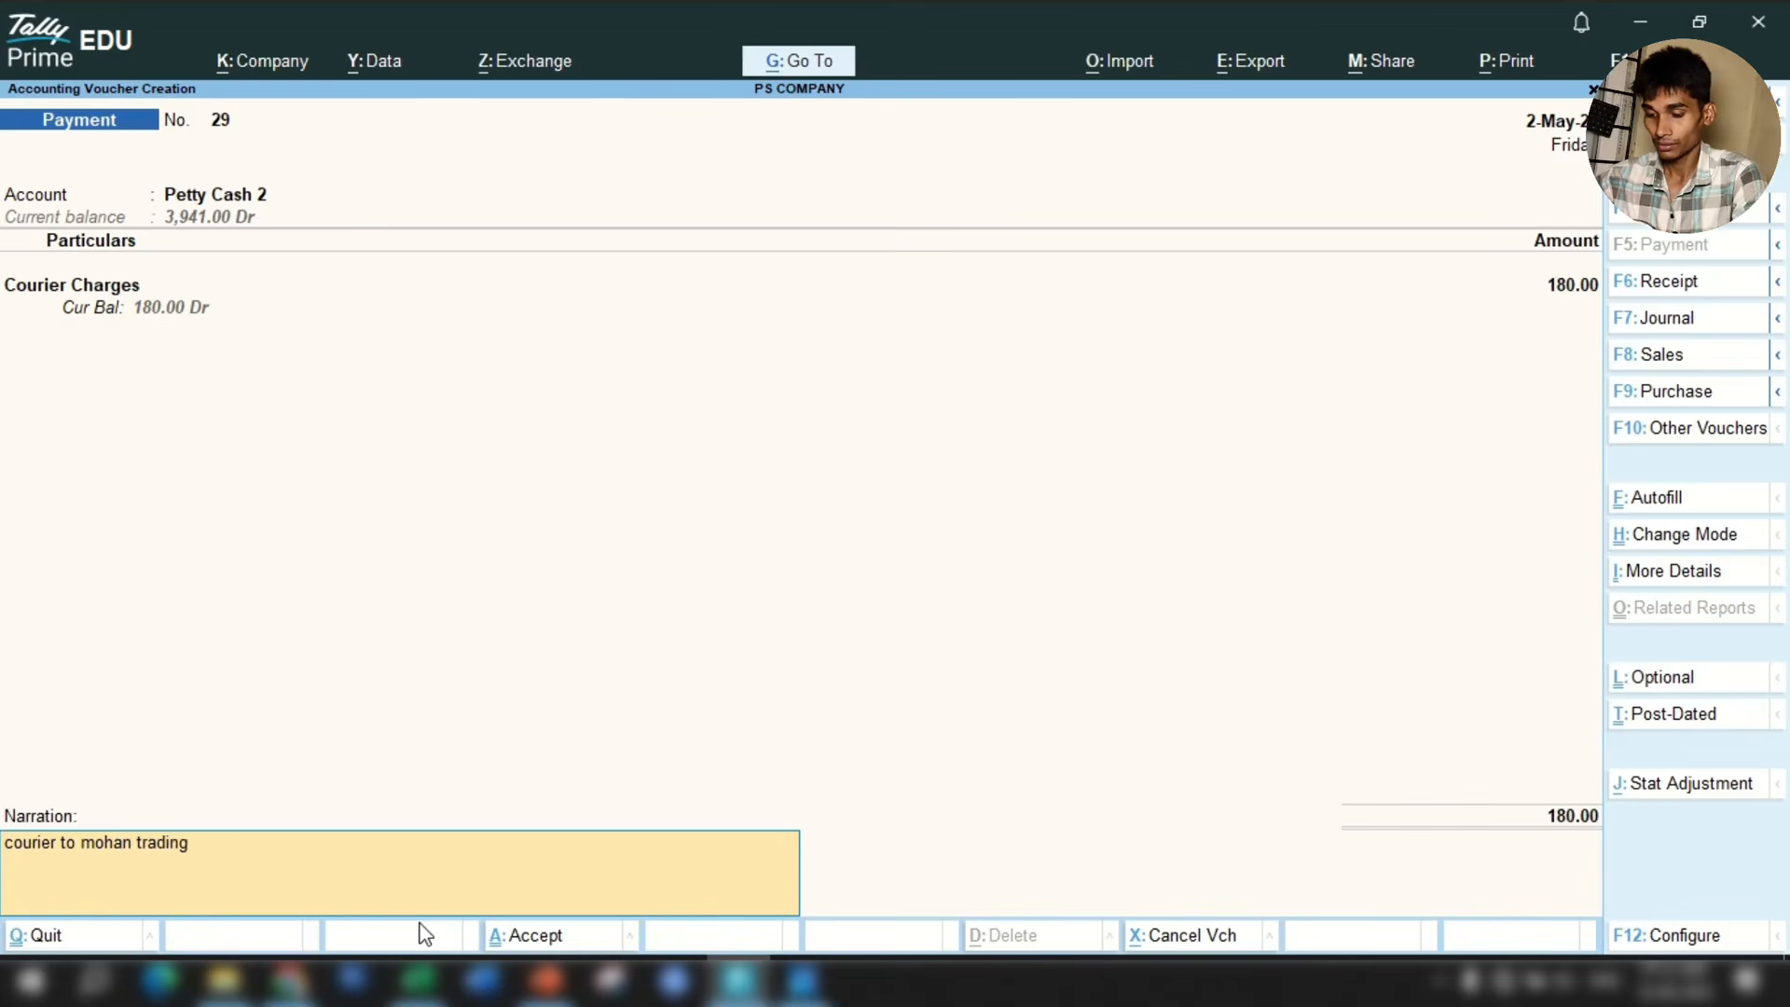
pyautogui.write(' our samples')
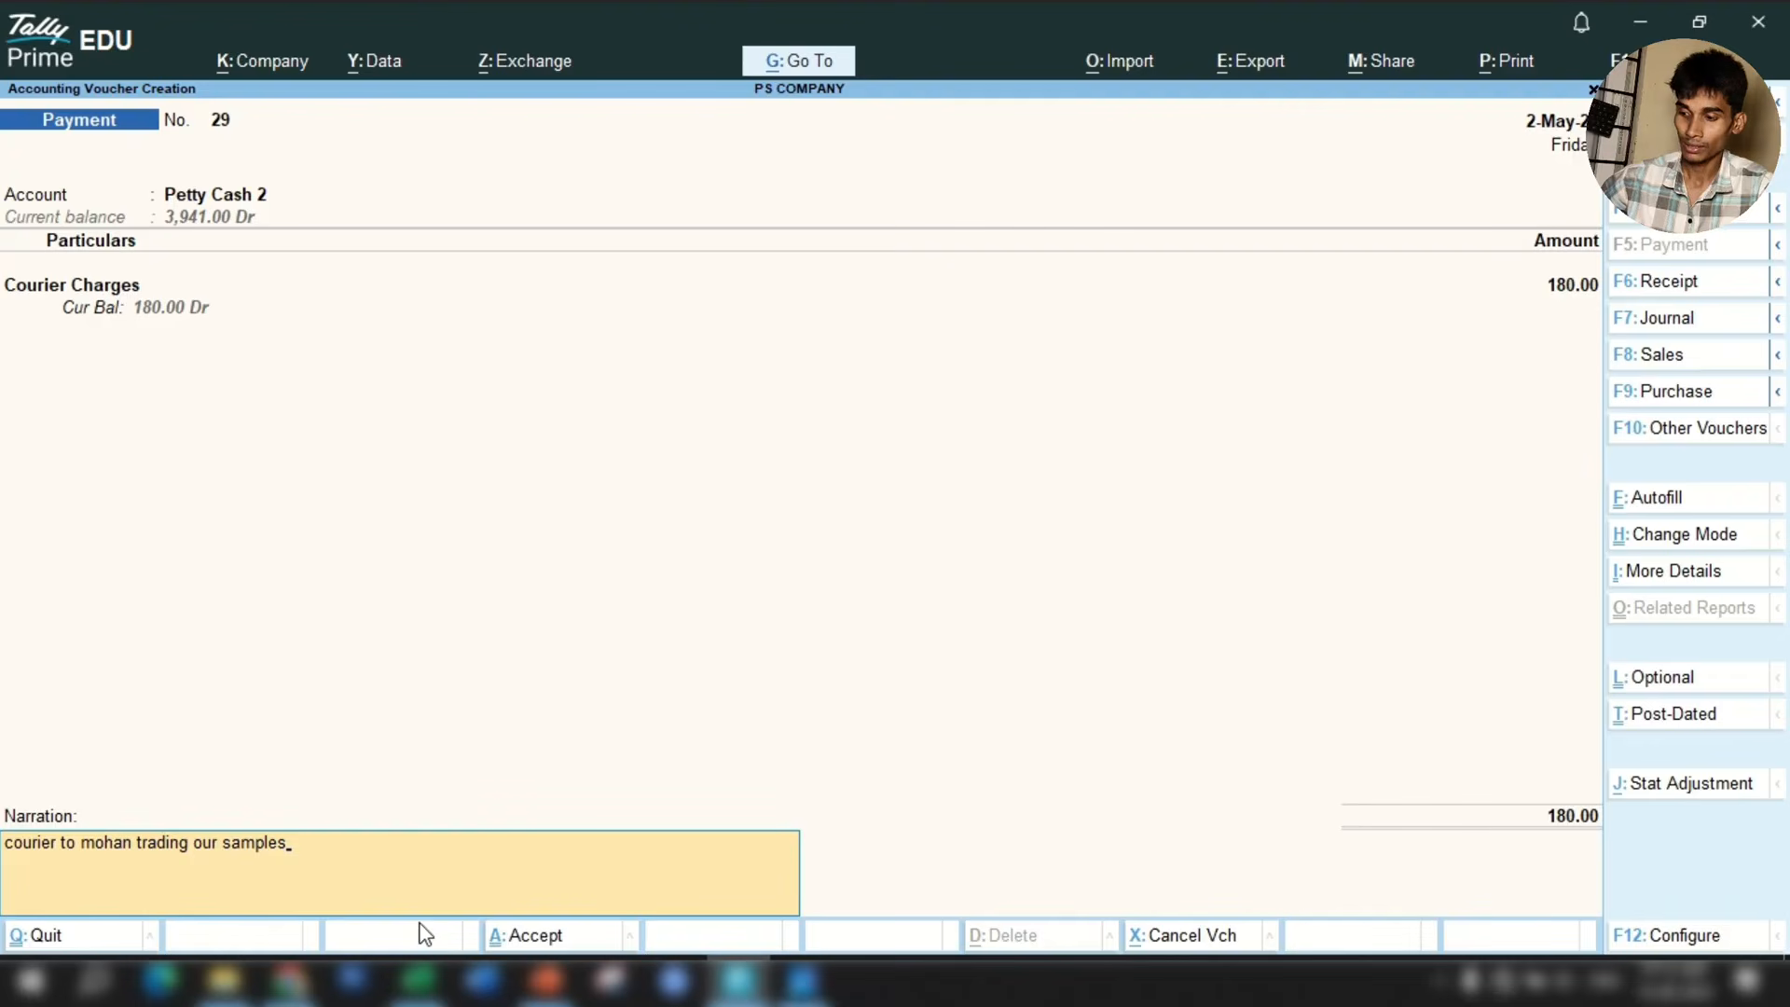
pyautogui.press('Return')
pyautogui.press('Return')
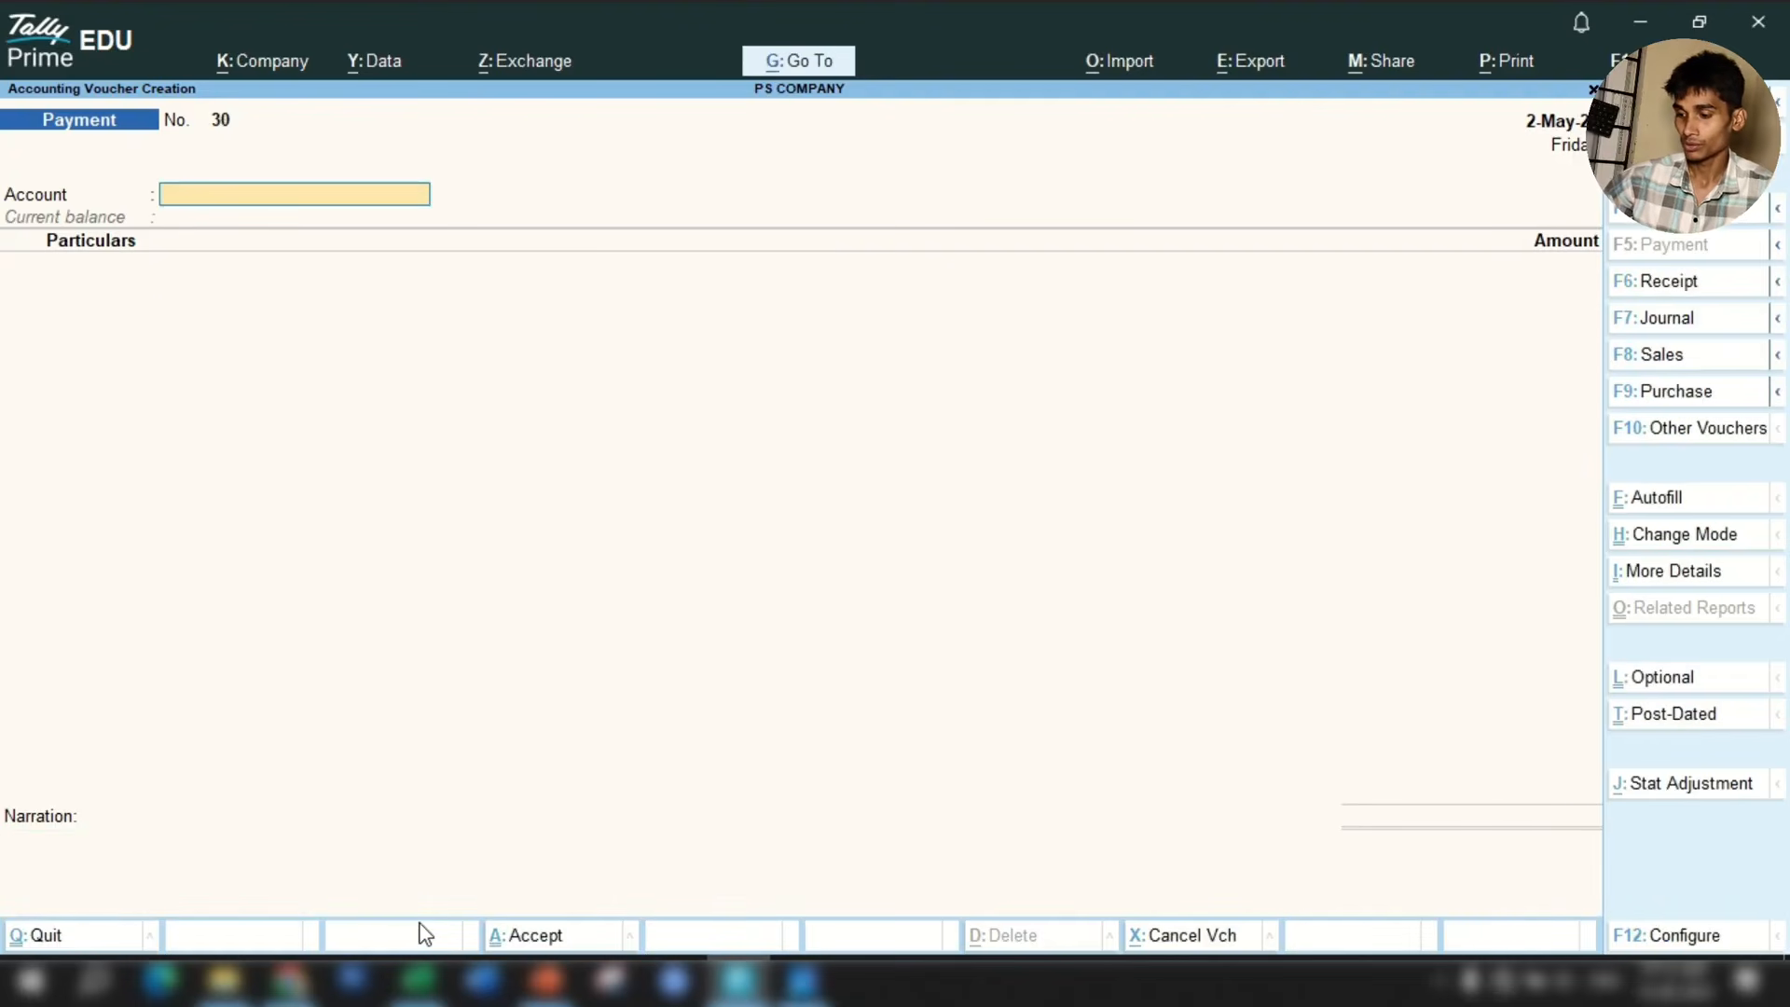
# Check Excel's Rubber Gloves row and set Petty Cash 2 as the account of the new TallyPrime payment voucher.
pyautogui.click(418, 981)
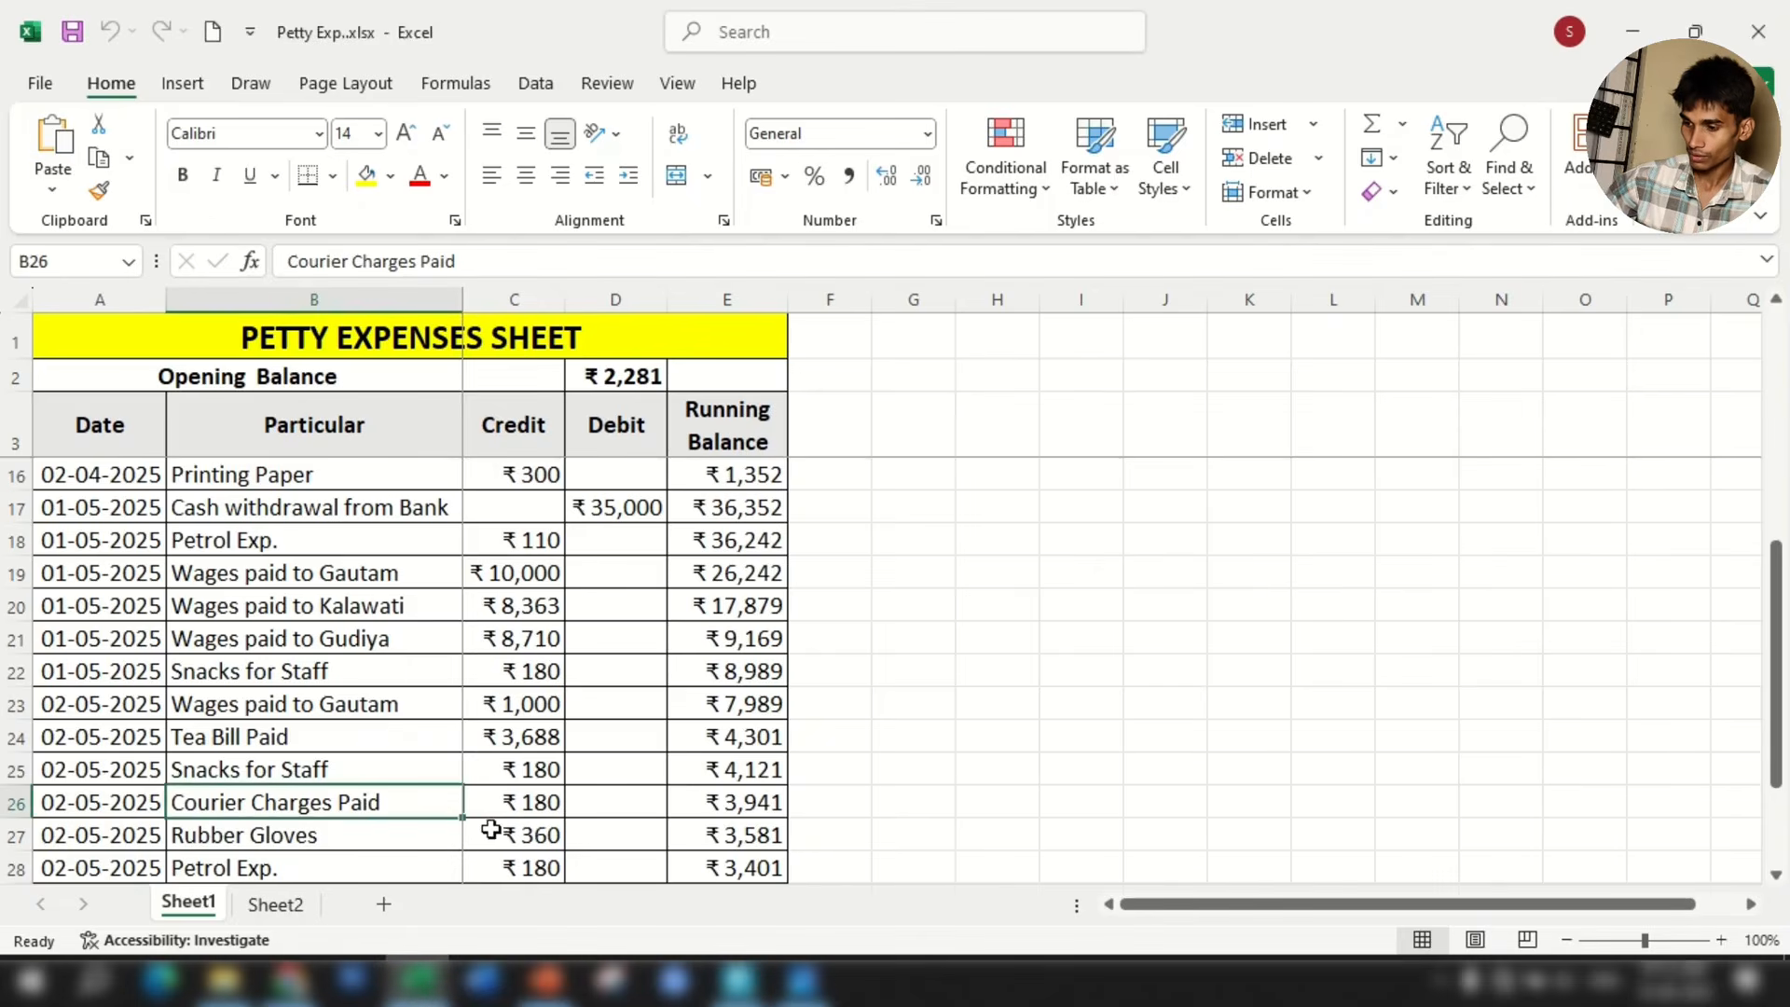
pyautogui.click(342, 839)
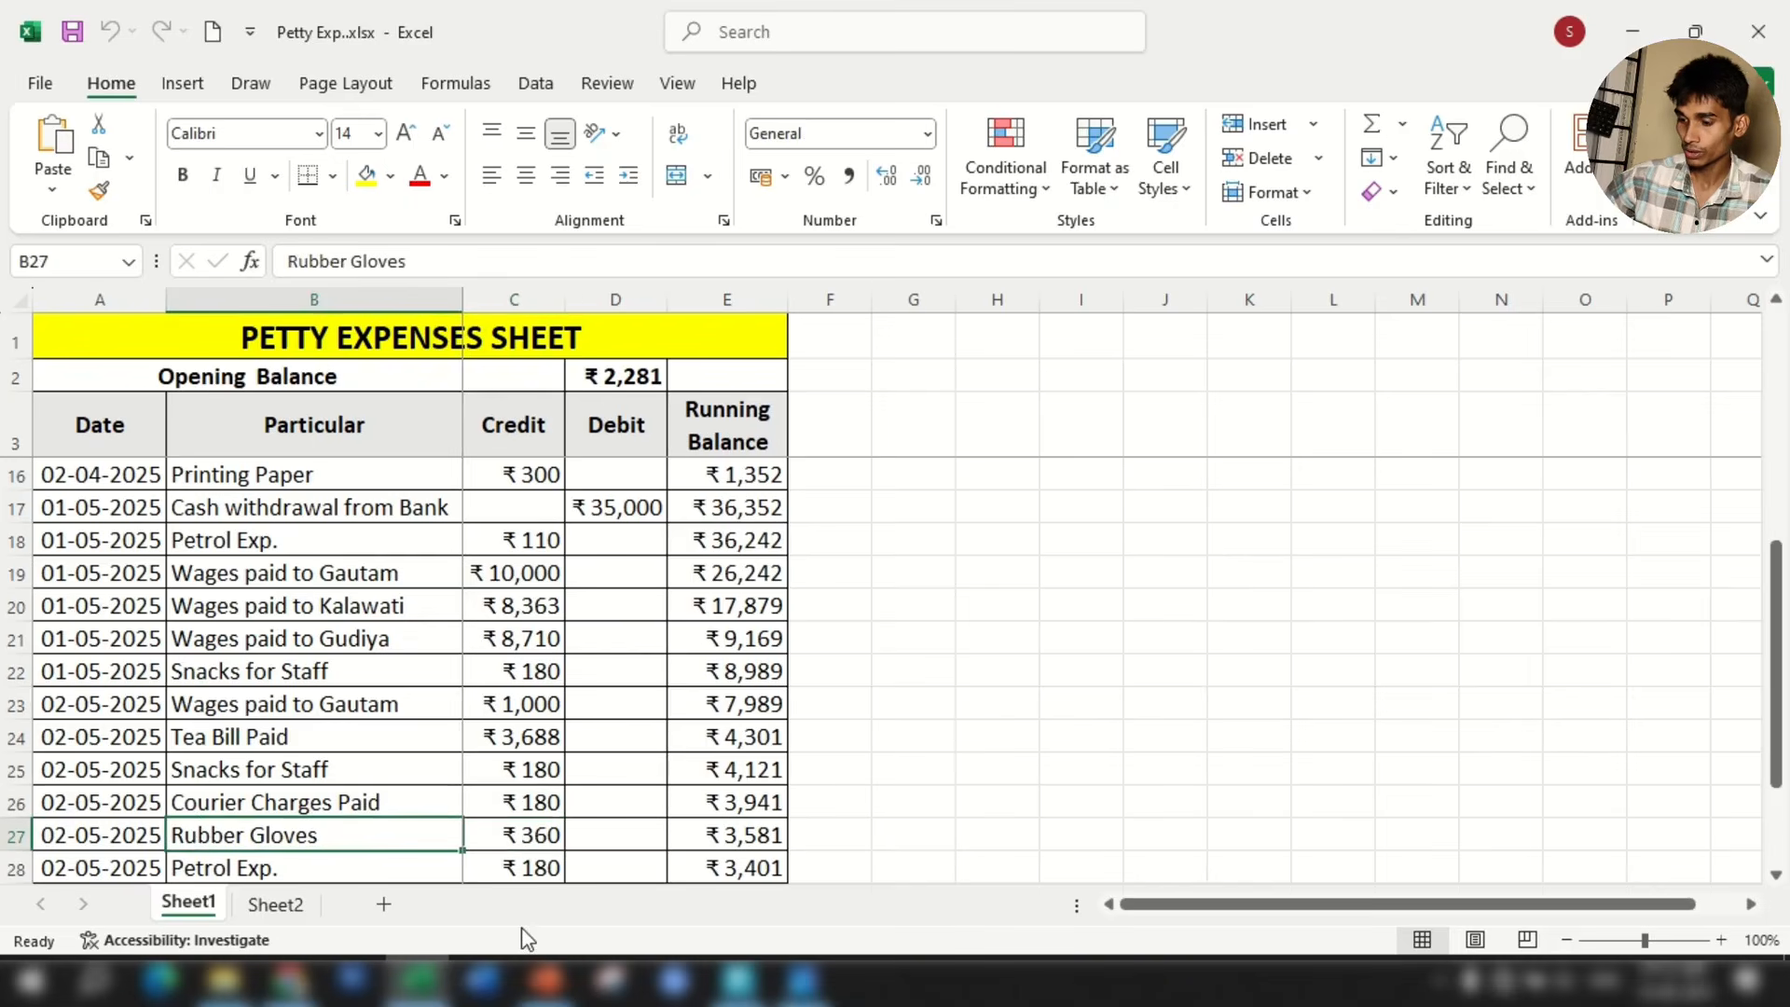
pyautogui.click(736, 981)
pyautogui.write('Cas')
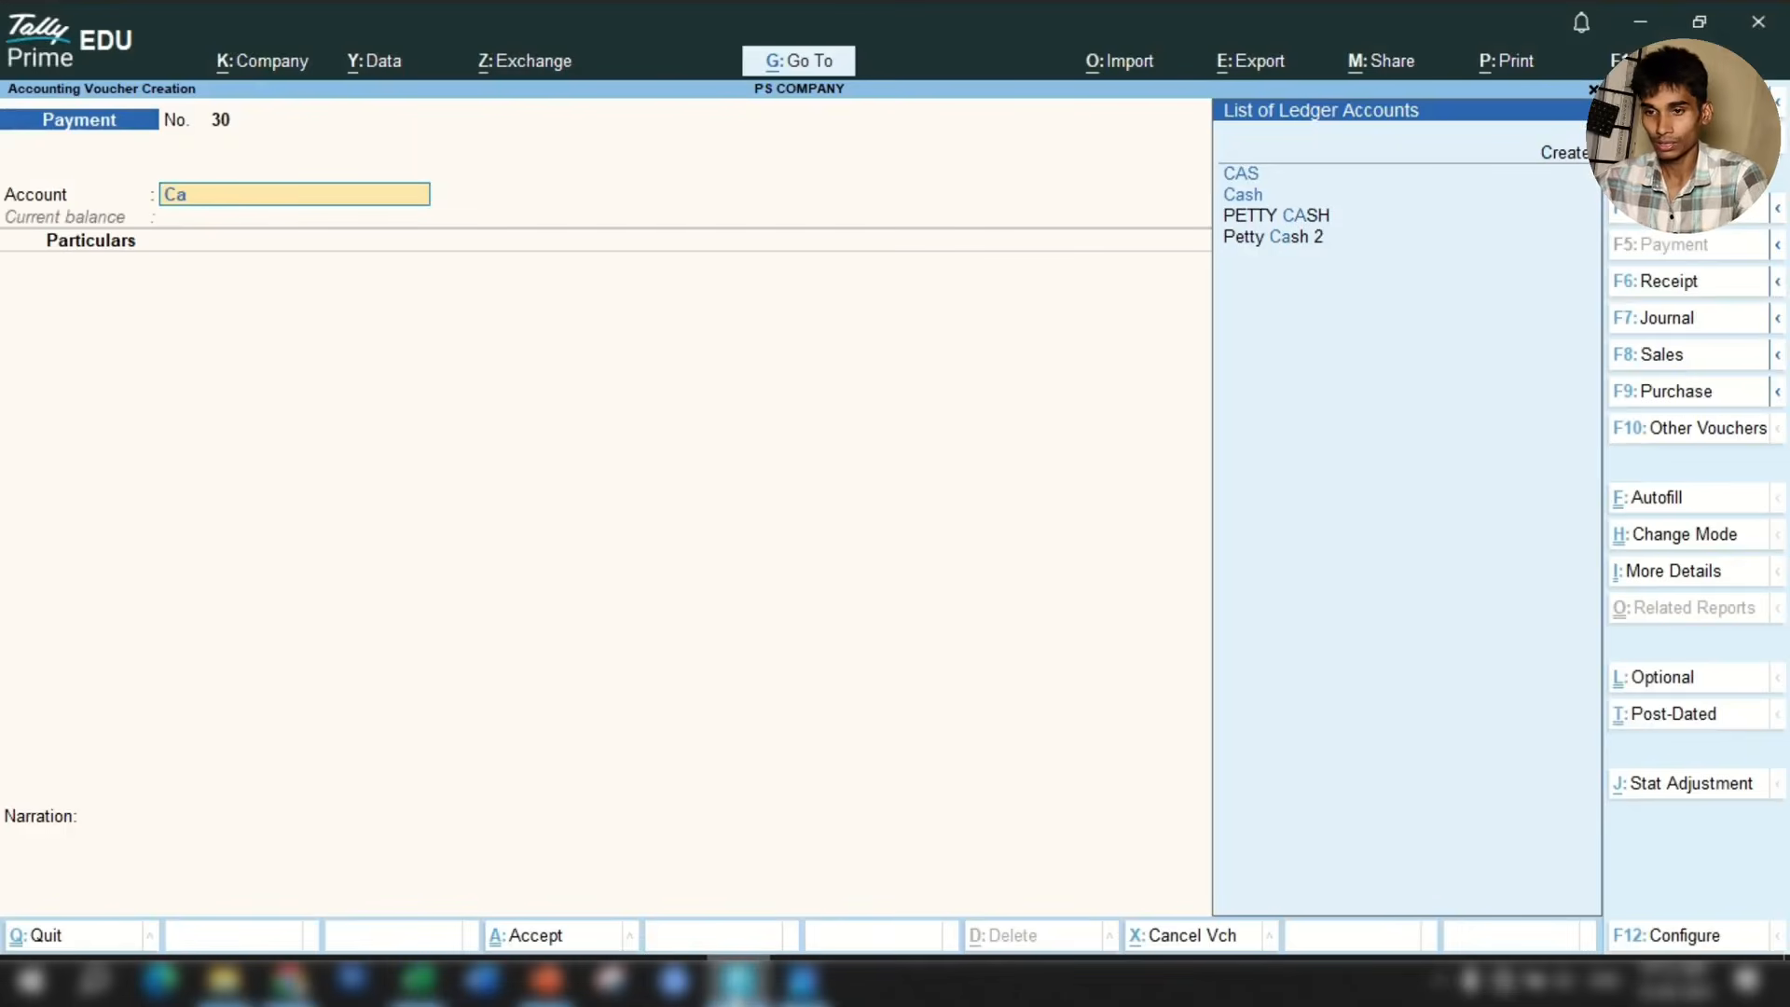
pyautogui.press('Down')
pyautogui.press('Down')
pyautogui.press('Down')
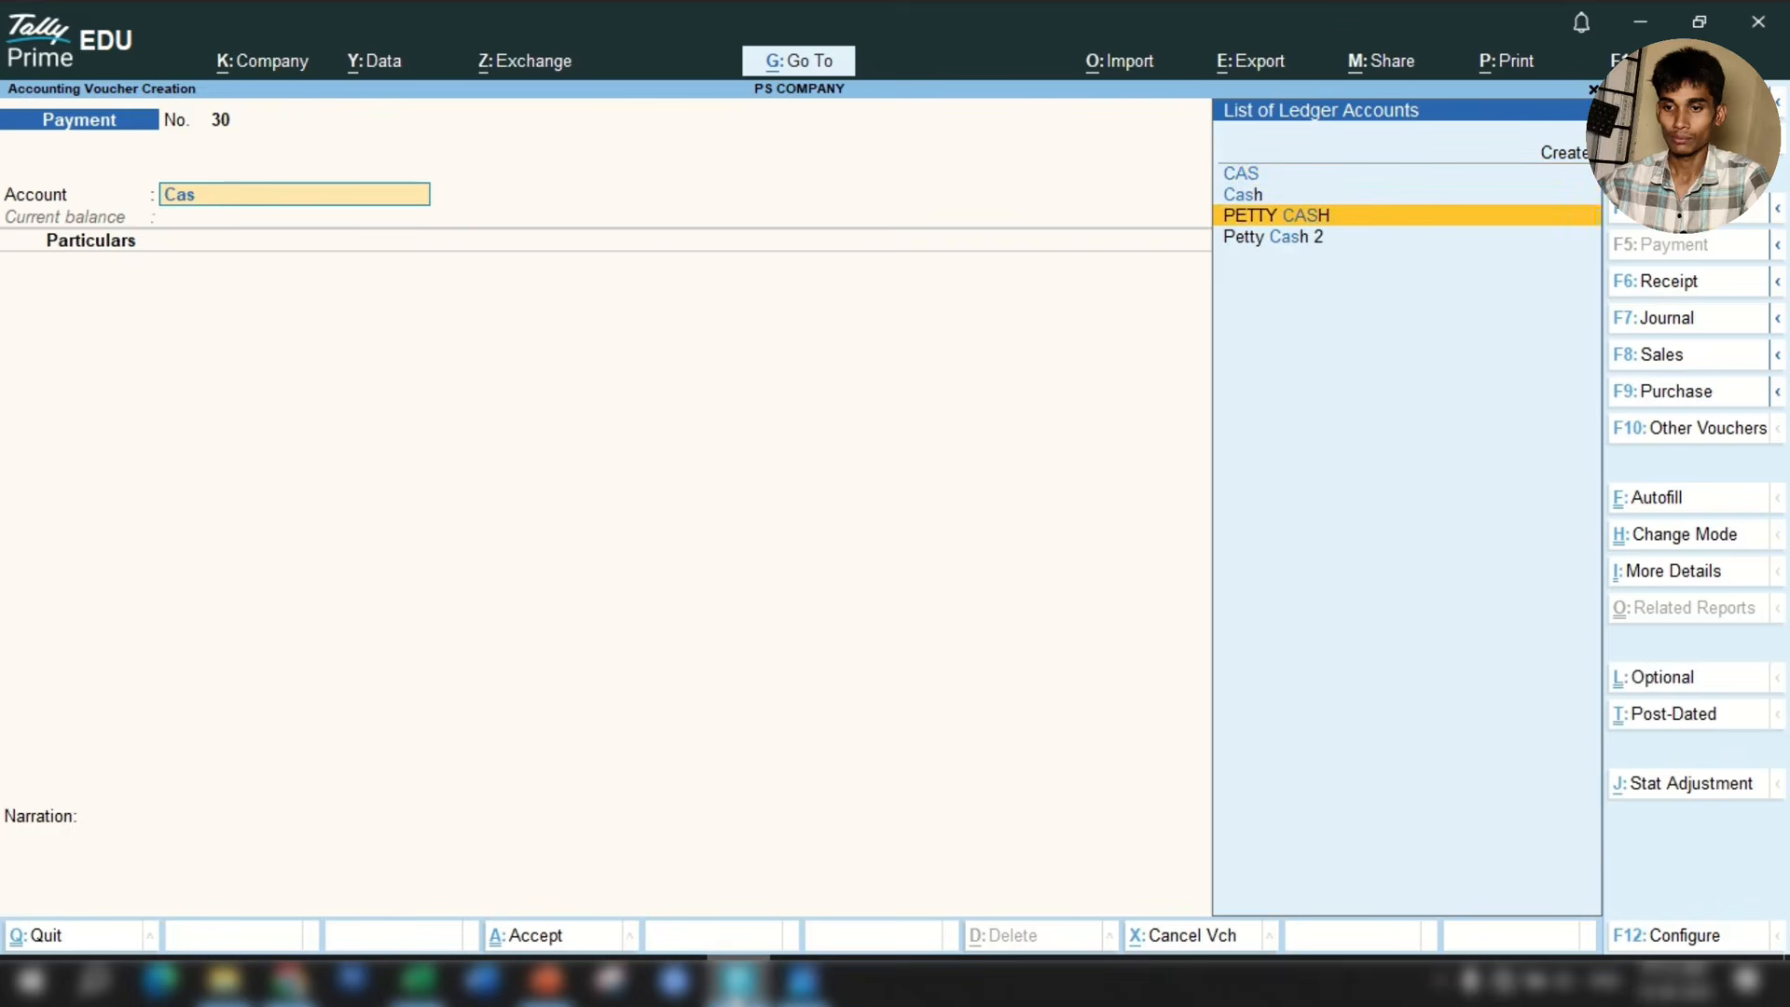
pyautogui.press('Return')
# Add the Repair & Maintanance ledger to the voucher with the Rubber Gloves amount of 360 from Excel.
pyautogui.write('Rep')
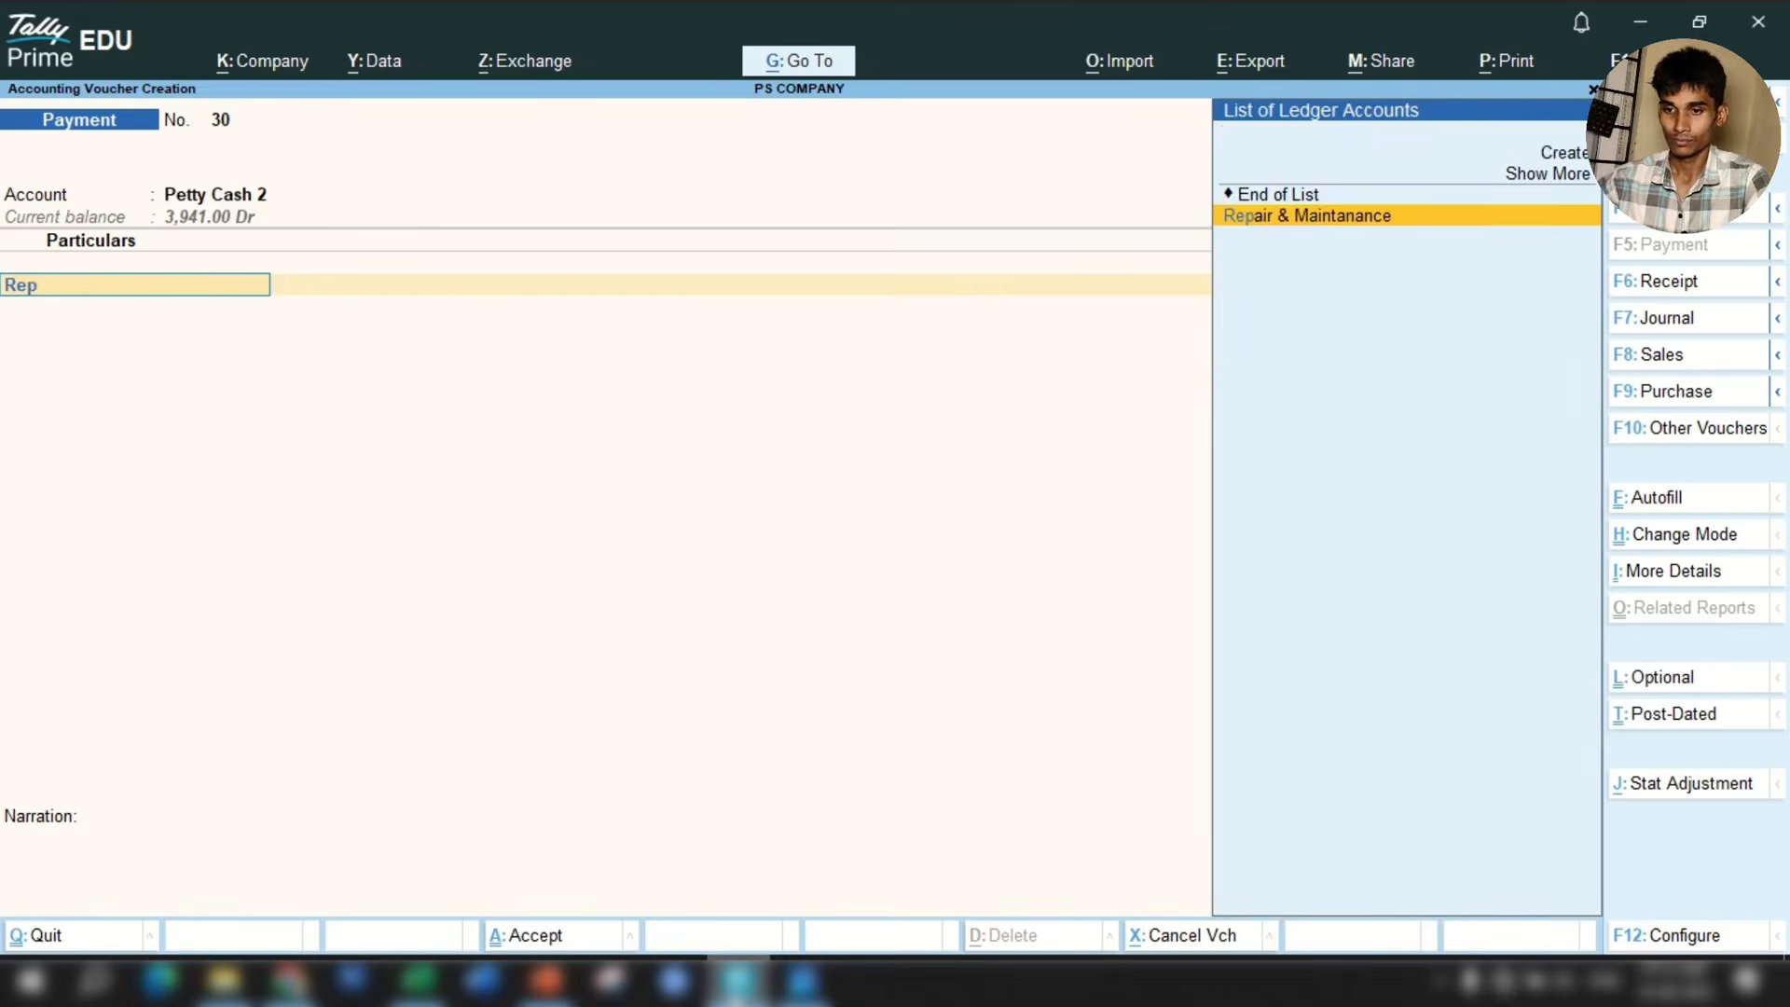
pyautogui.press('Return')
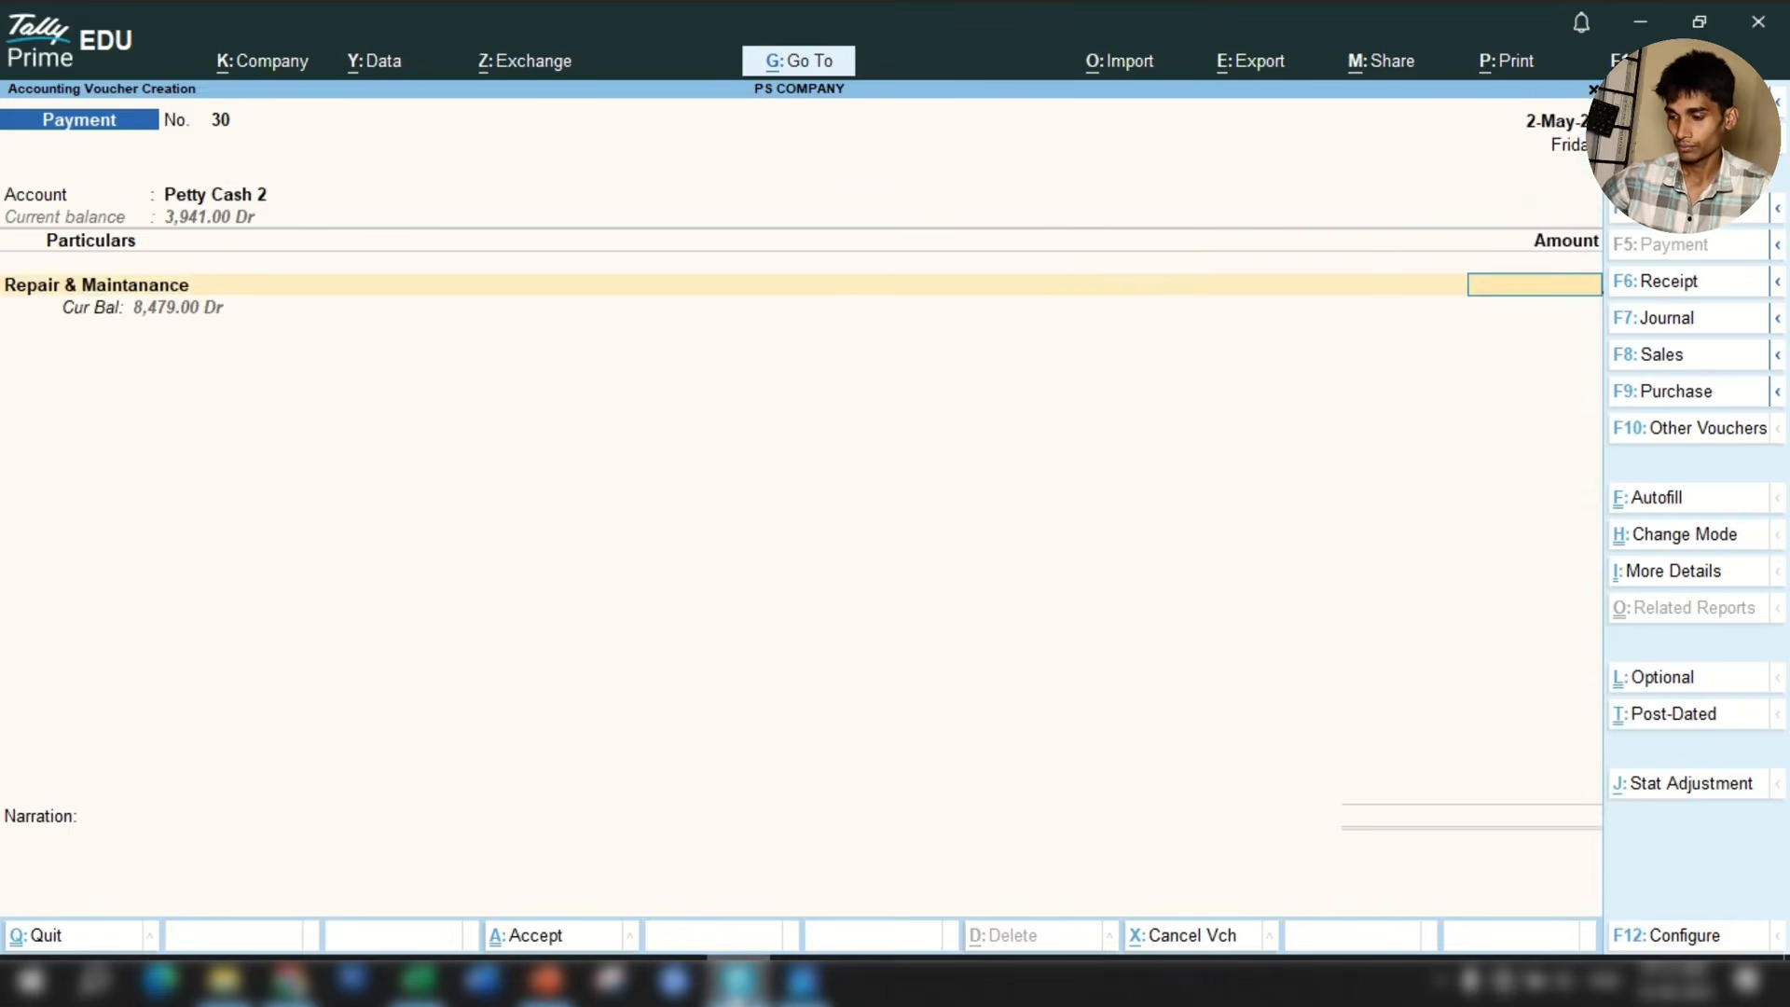
pyautogui.hotkey('alt', 'Tab')
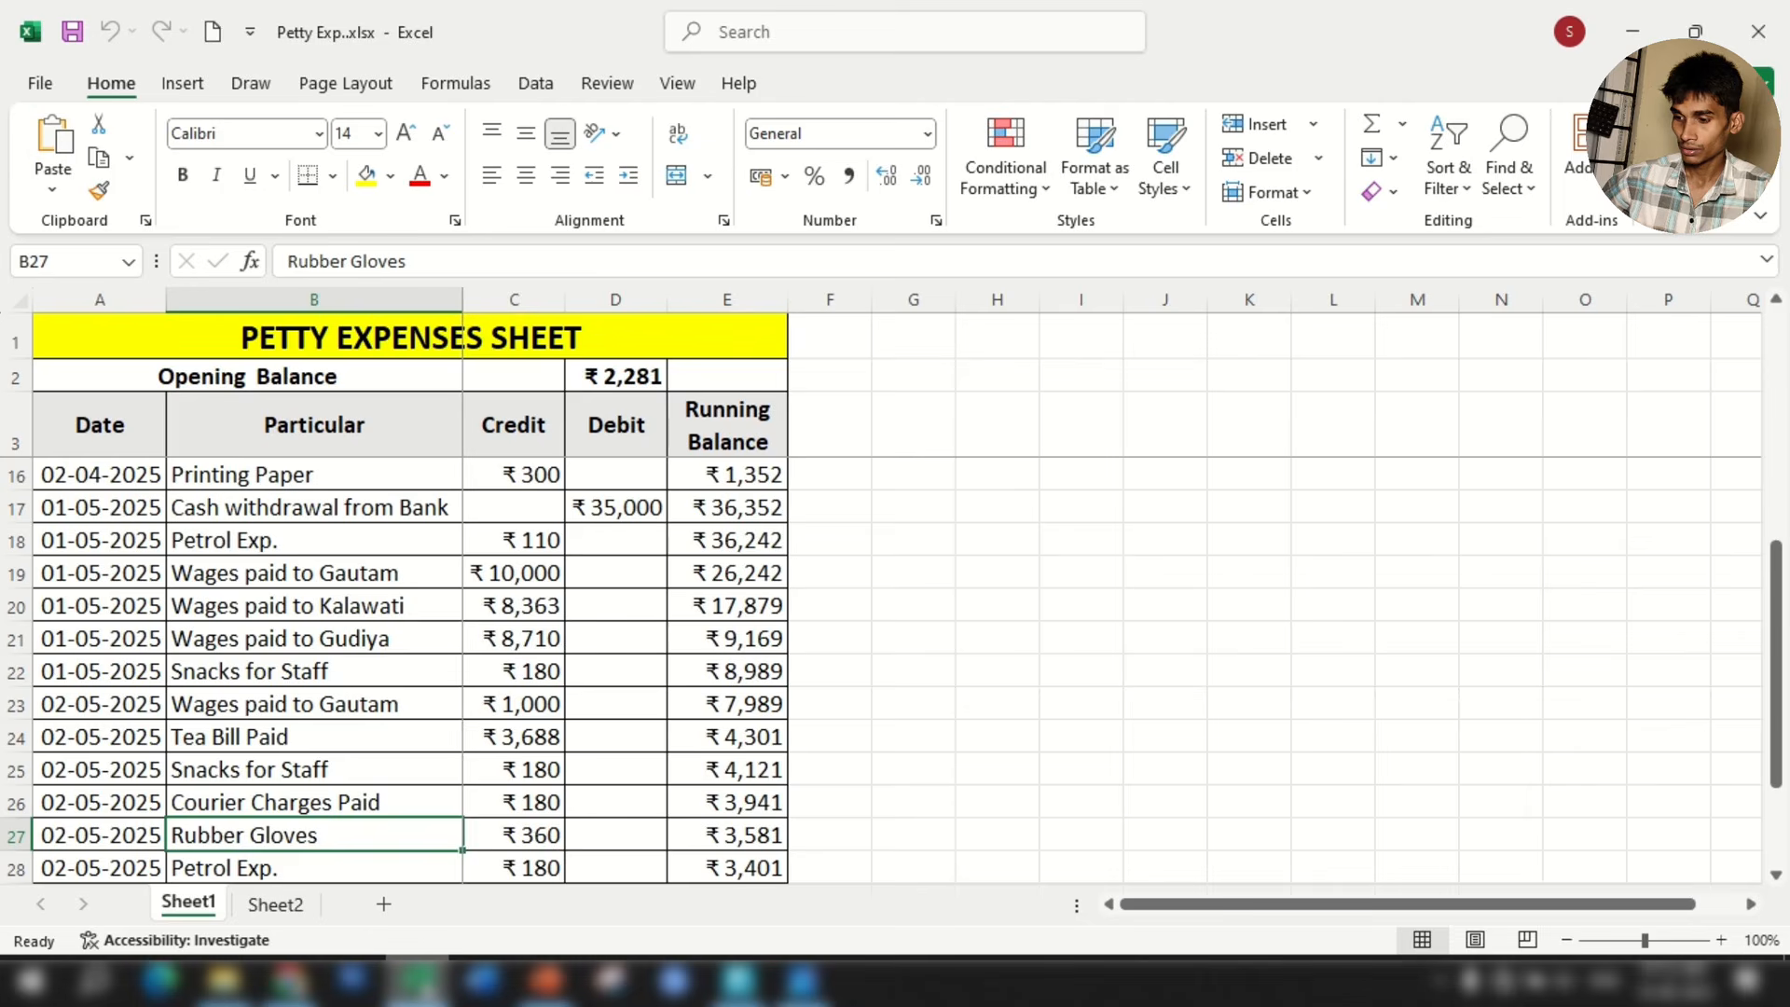
pyautogui.hotkey('alt', 'Tab')
pyautogui.write('360')
pyautogui.press('Return')
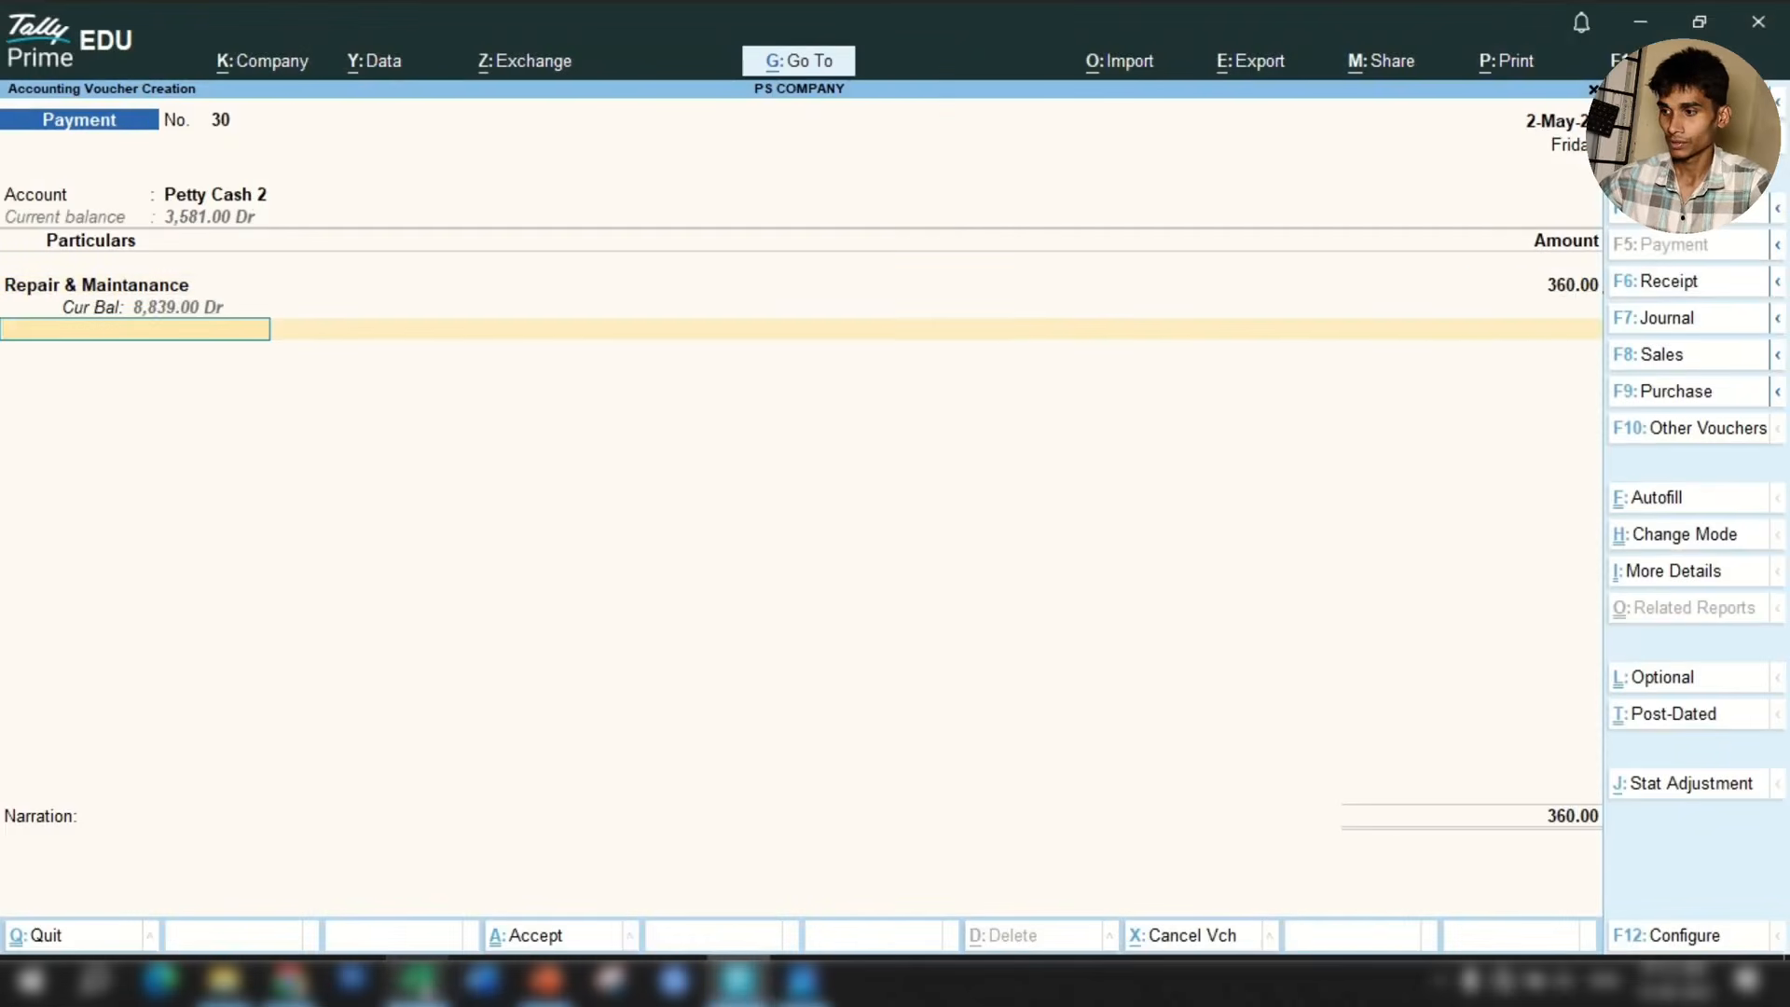
# Enter the narration "for gloves" and save the payment voucher.
pyautogui.press('Return')
pyautogui.write('for')
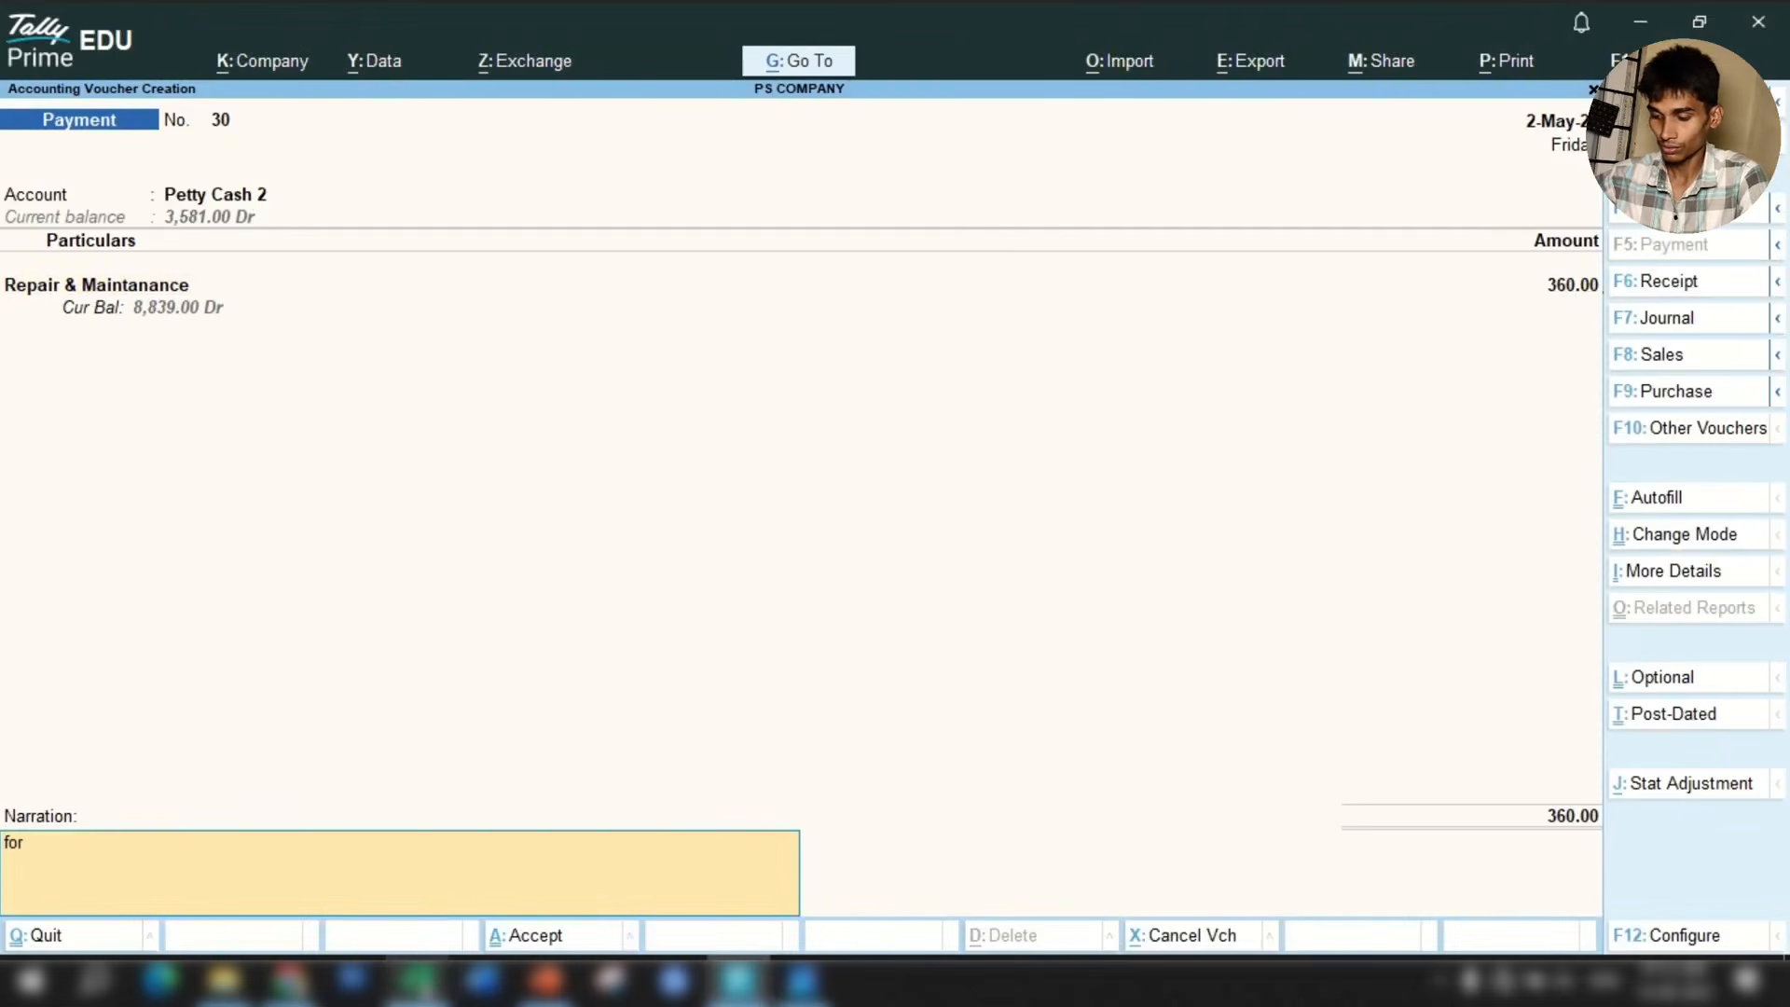
pyautogui.write(' f')
pyautogui.press('BackSpace')
pyautogui.write('gloves')
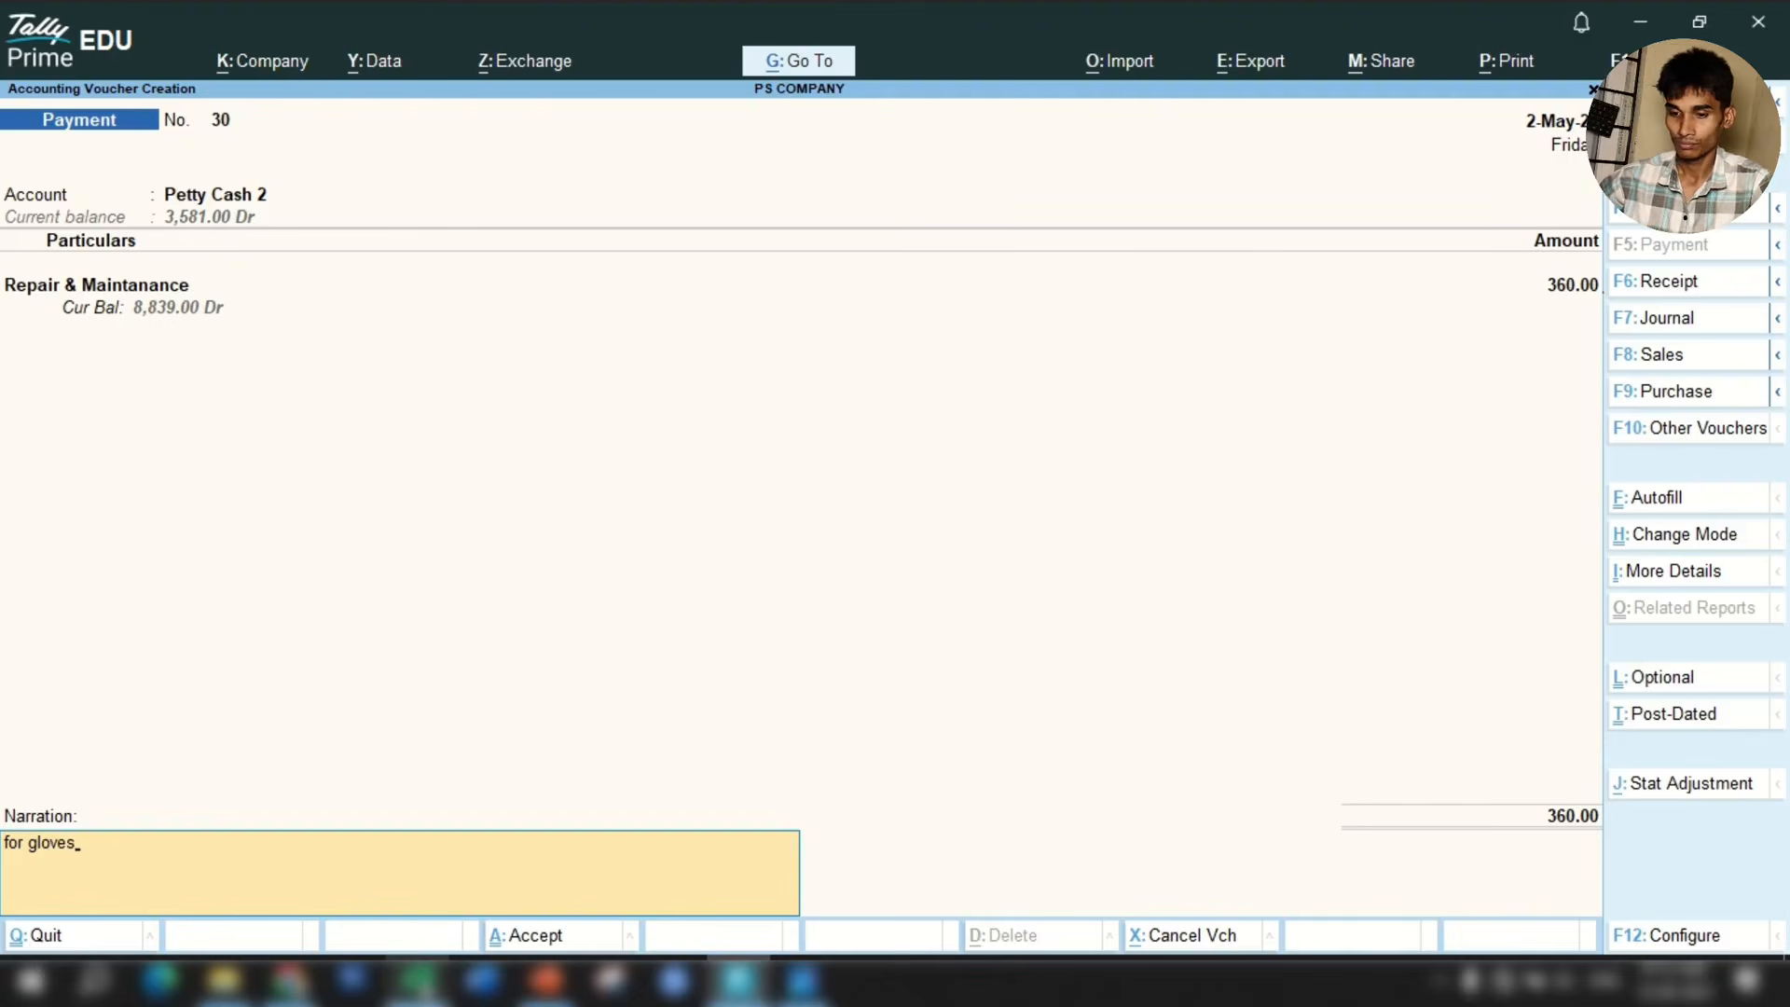
pyautogui.press('Return')
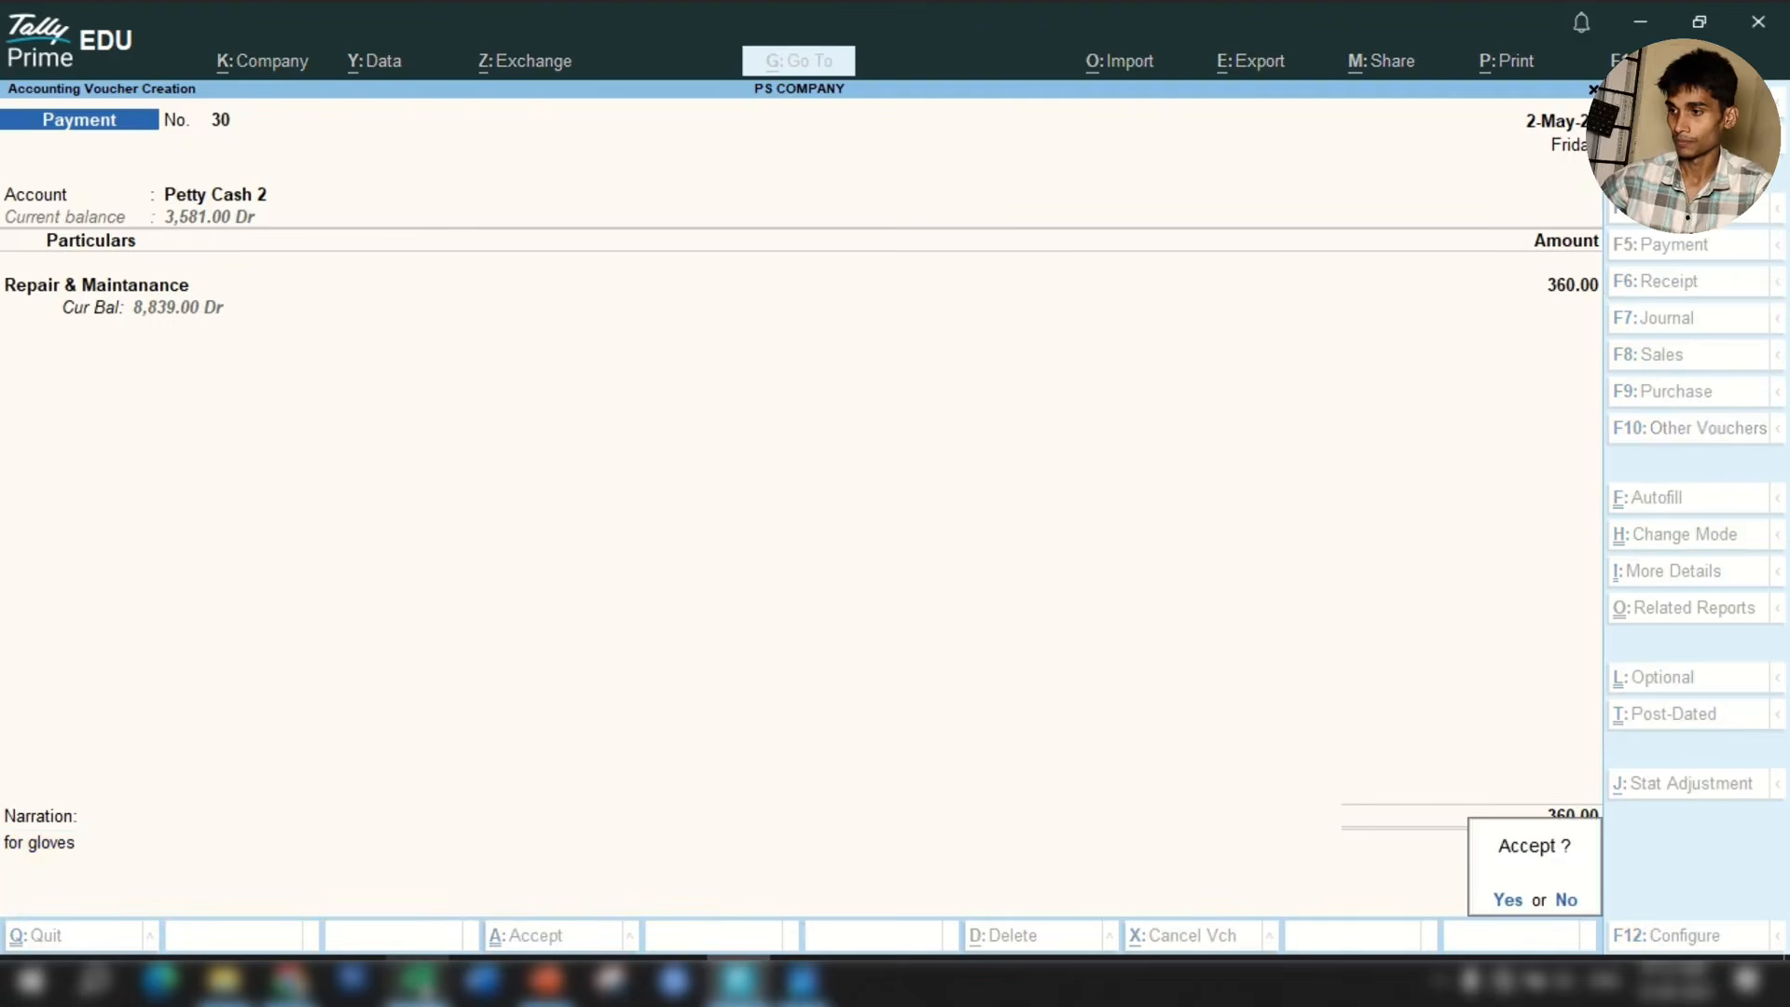
pyautogui.press('Return')
# Set Petty Cash 2 as the account of the next payment voucher and check the Petrol Exp. row of 02-05-2025 in Excel.
pyautogui.write('Pet')
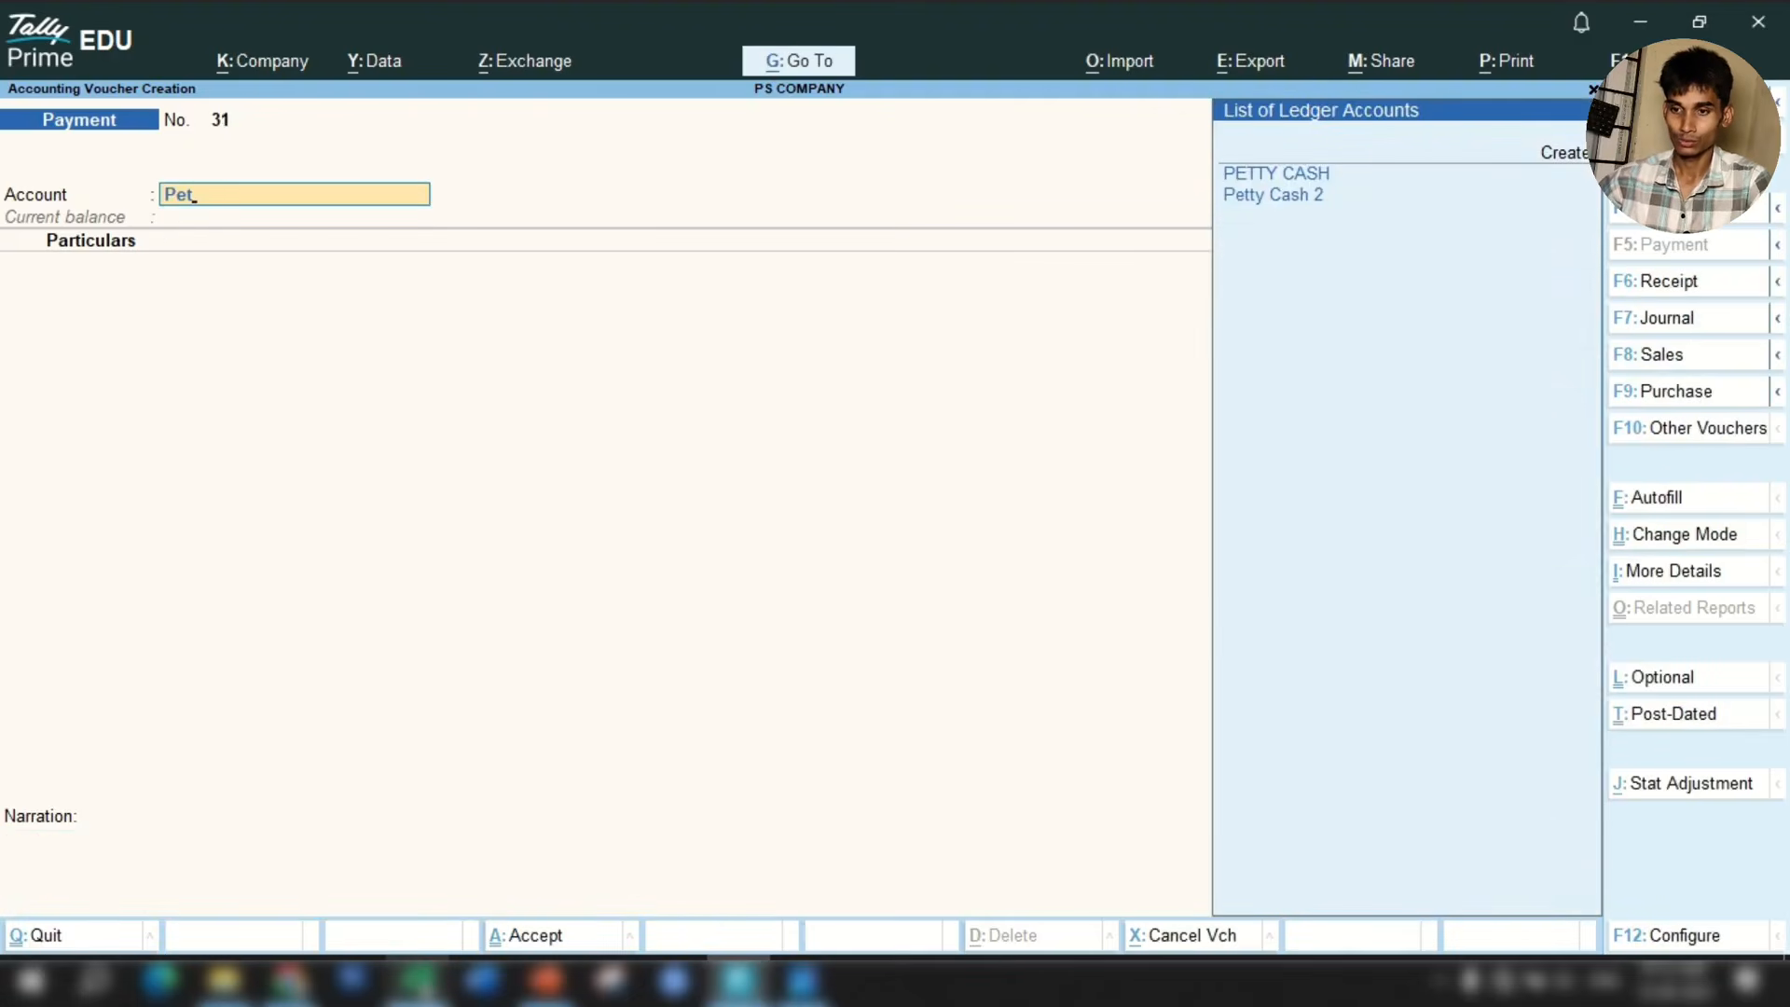
pyautogui.press('Down')
pyautogui.press('Return')
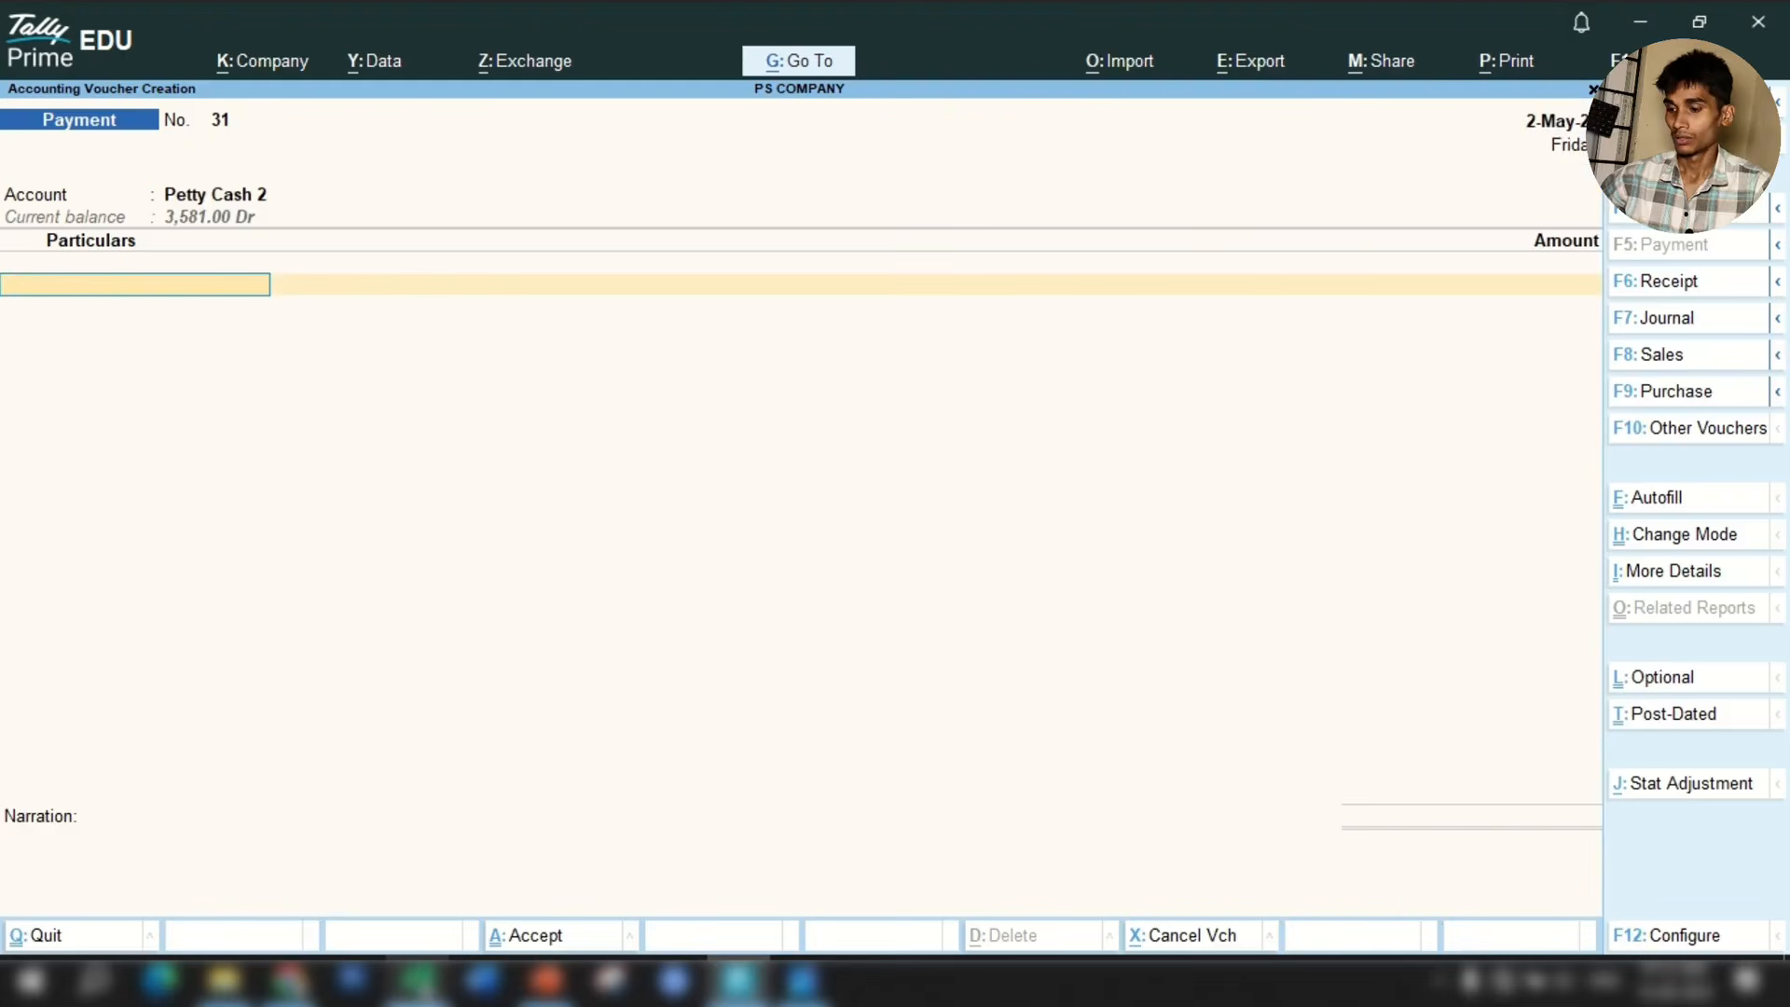
pyautogui.hotkey('alt', 'Tab')
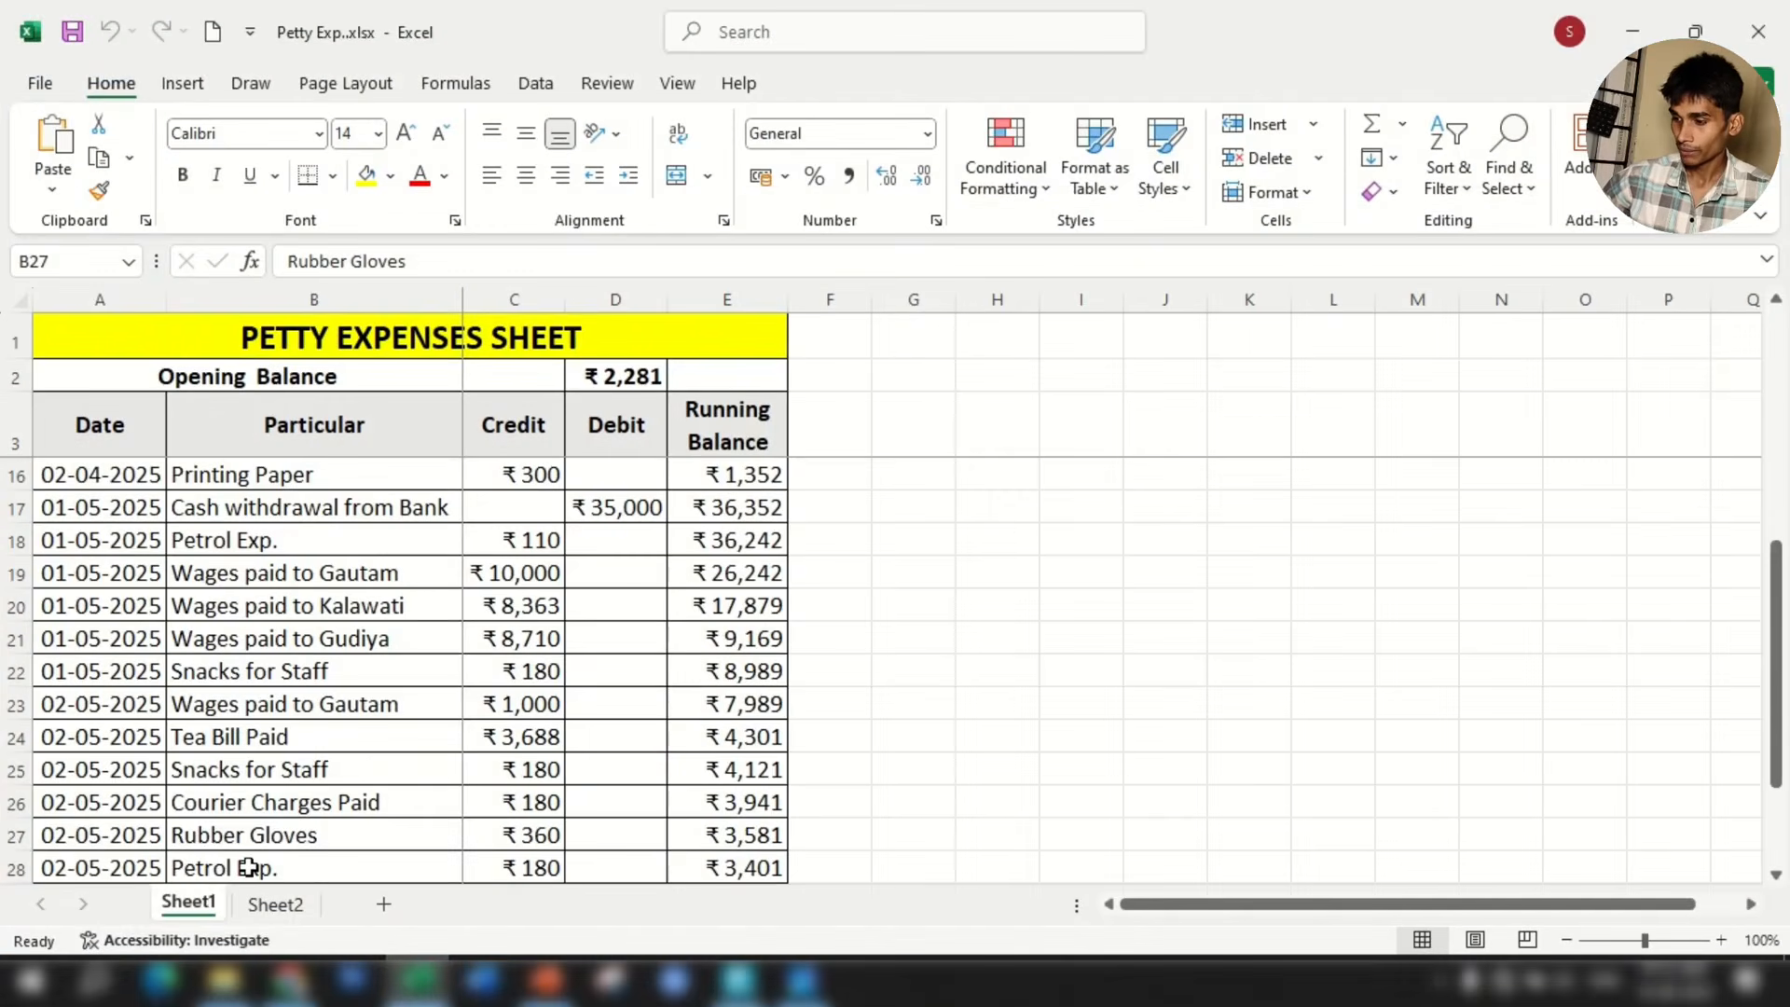
pyautogui.click(244, 867)
pyautogui.scroll(-2, 474, 830)
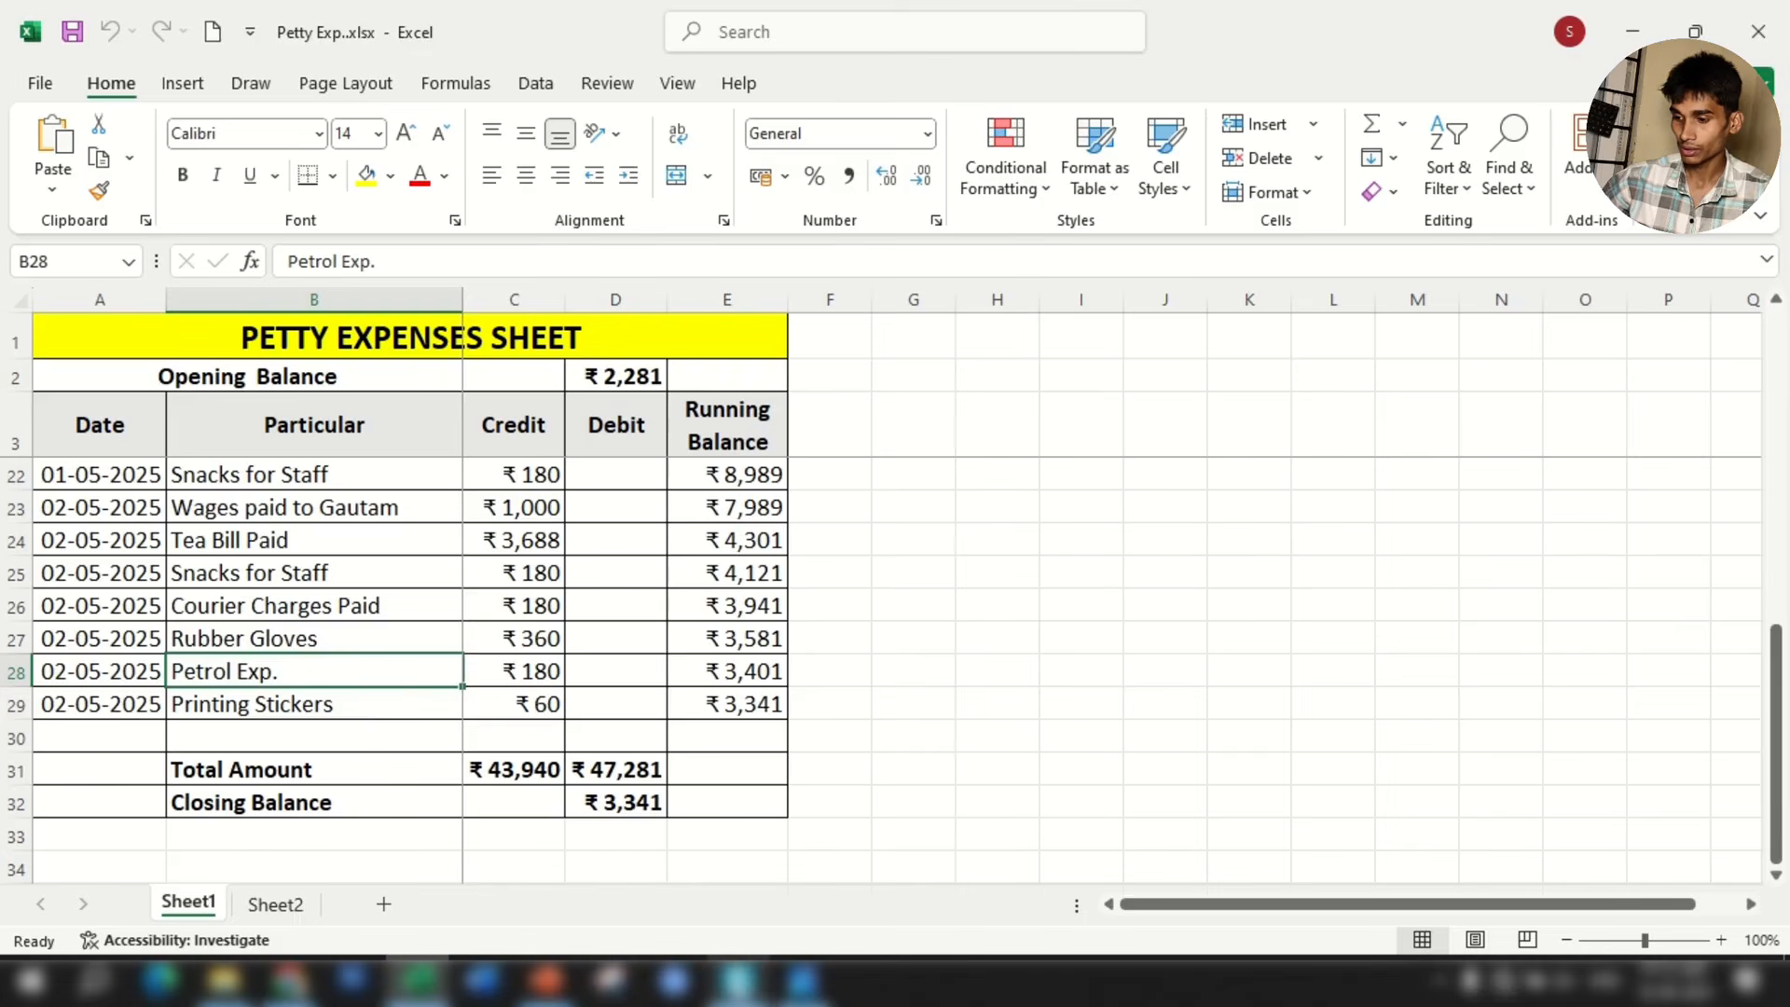
pyautogui.moveTo(737, 979)
pyautogui.click(793, 907)
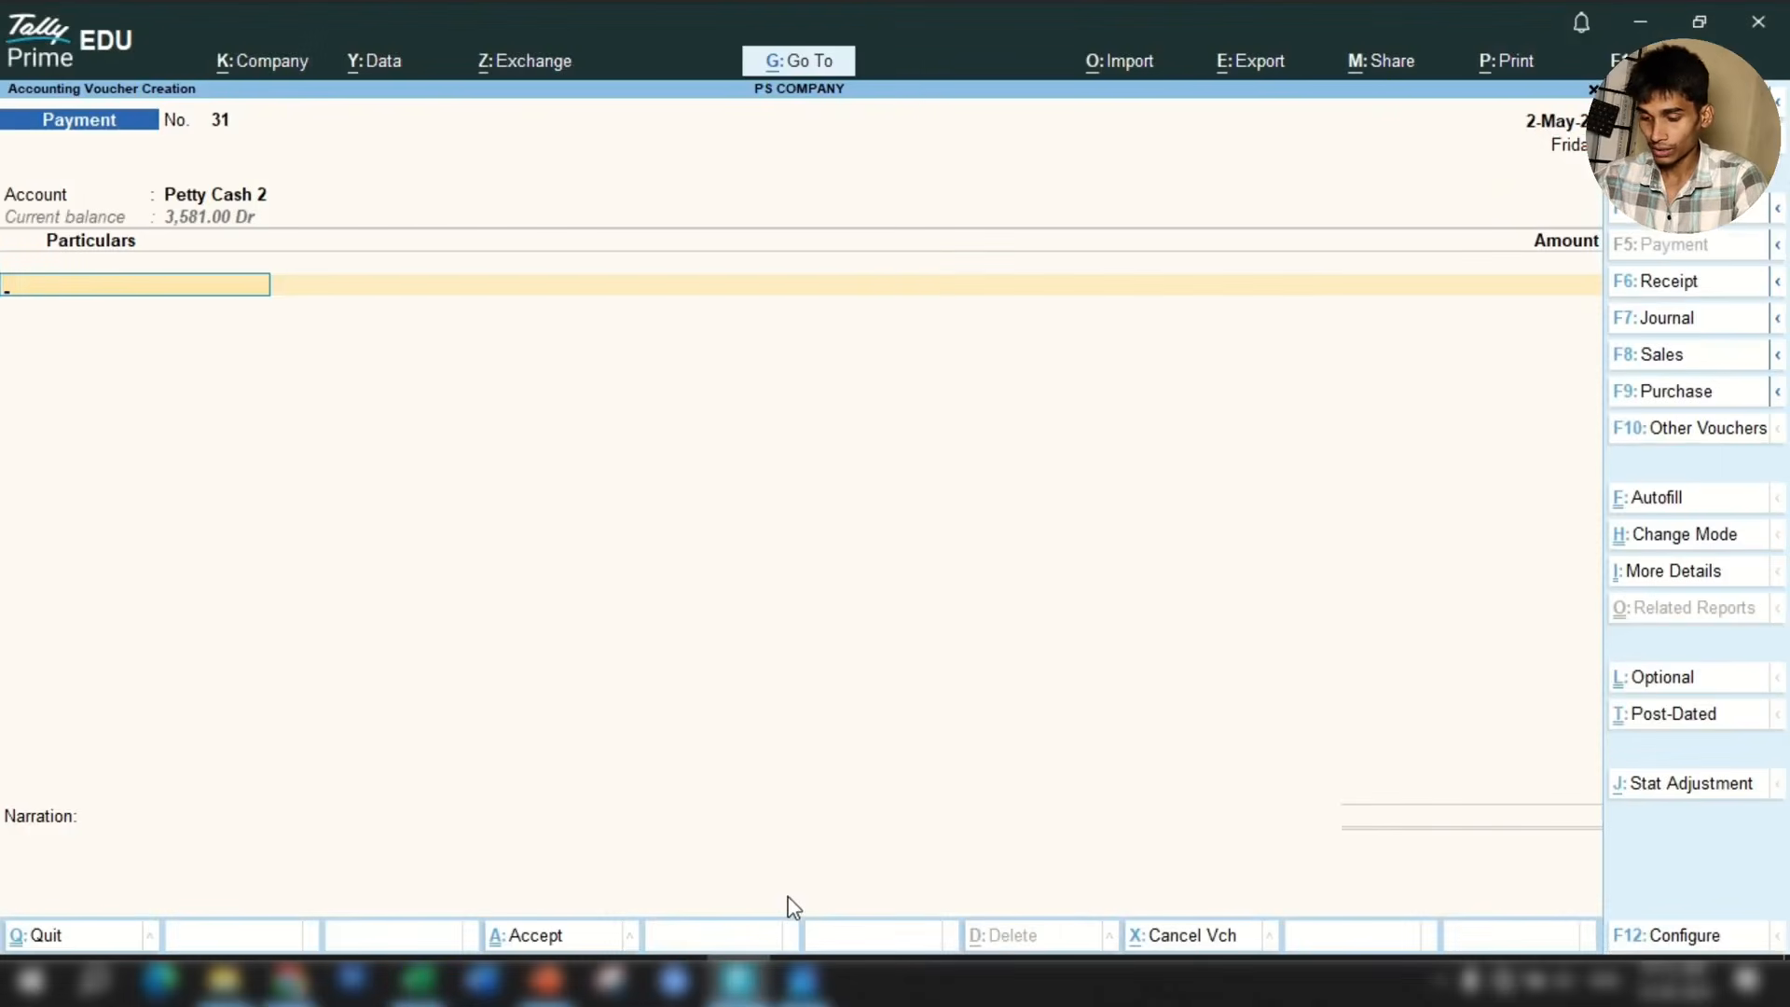
# Add the Repair & Maintanance ledger to the TallyPrime voucher with an amount of 180 and recheck the Excel sheet.
pyautogui.write('Rep')
pyautogui.press('Return')
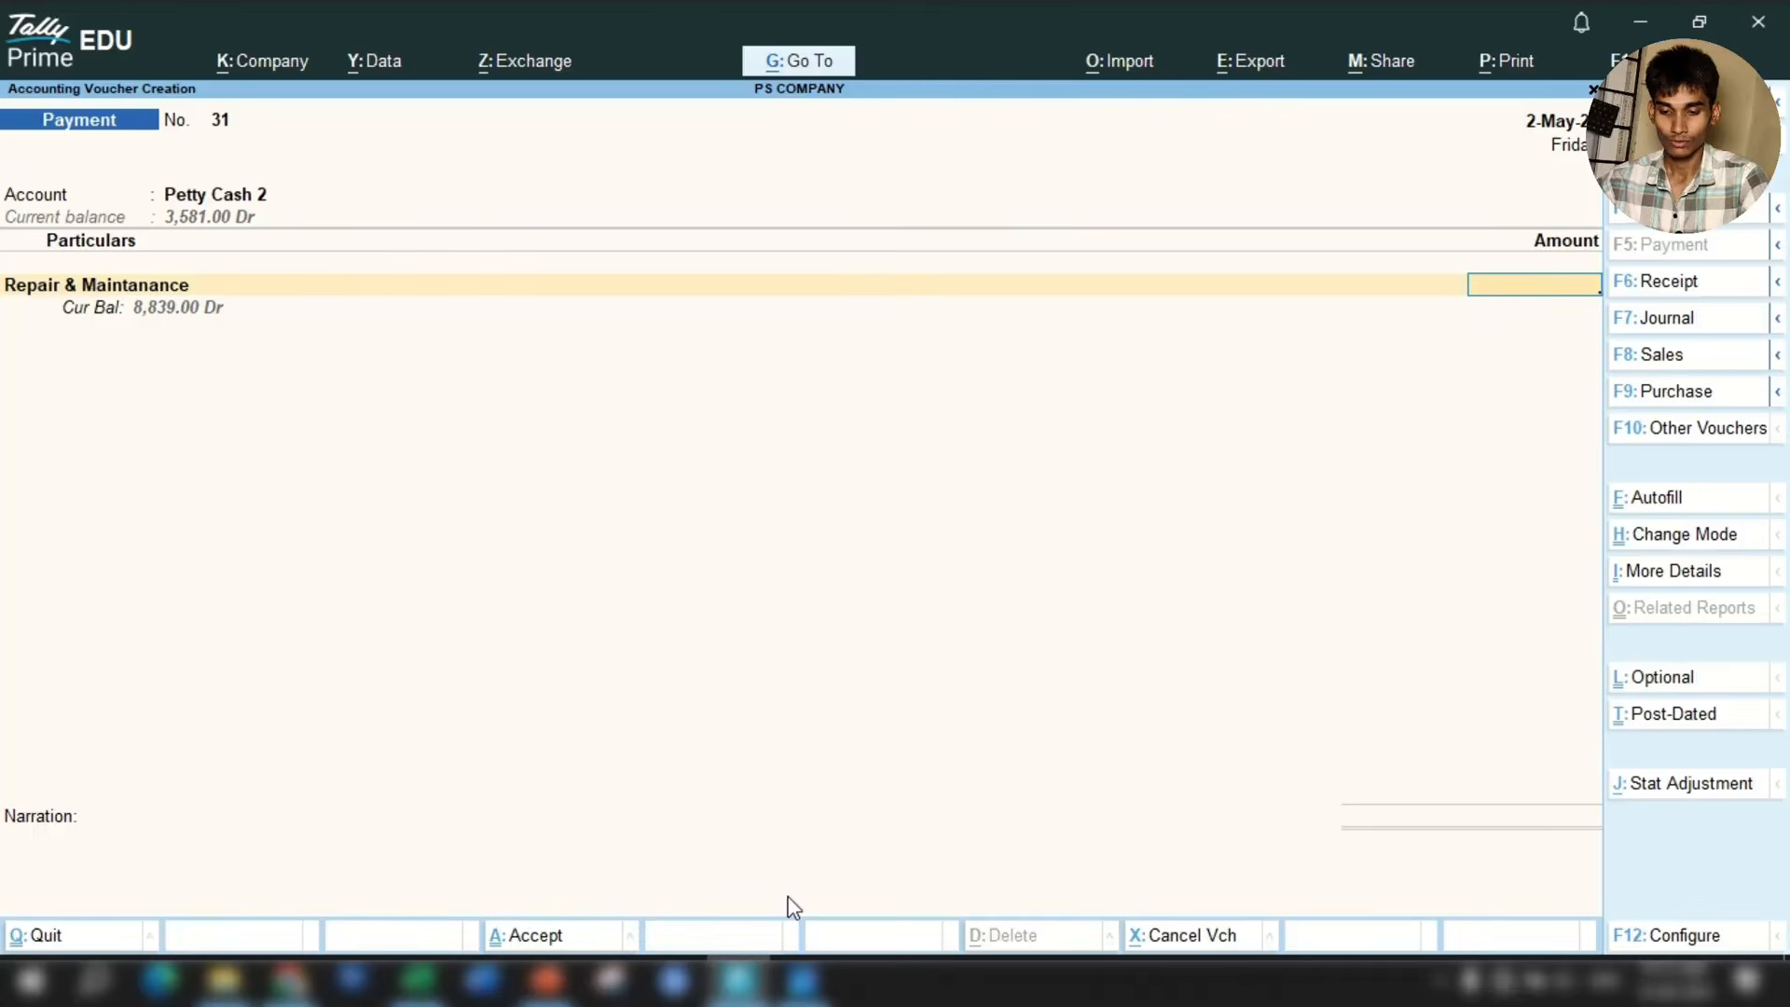
pyautogui.write('180')
pyautogui.press('Return')
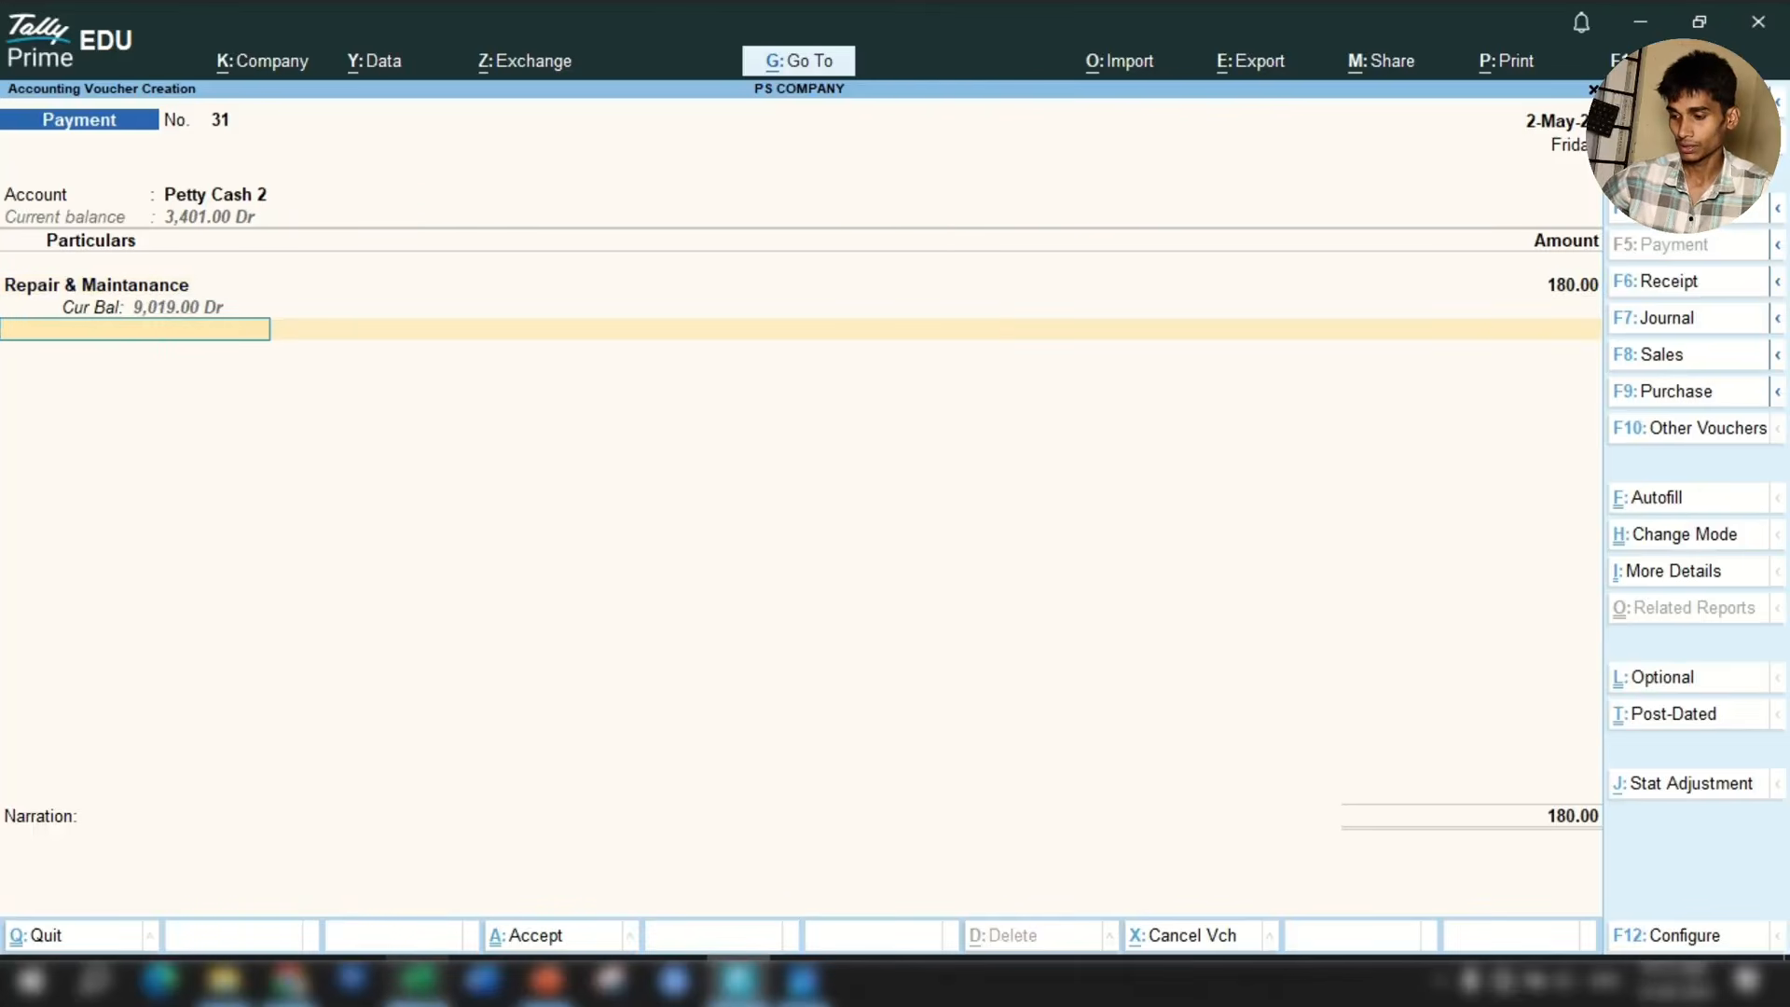
pyautogui.hotkey('alt', 'Tab')
pyautogui.hotkey('alt', 'Tab')
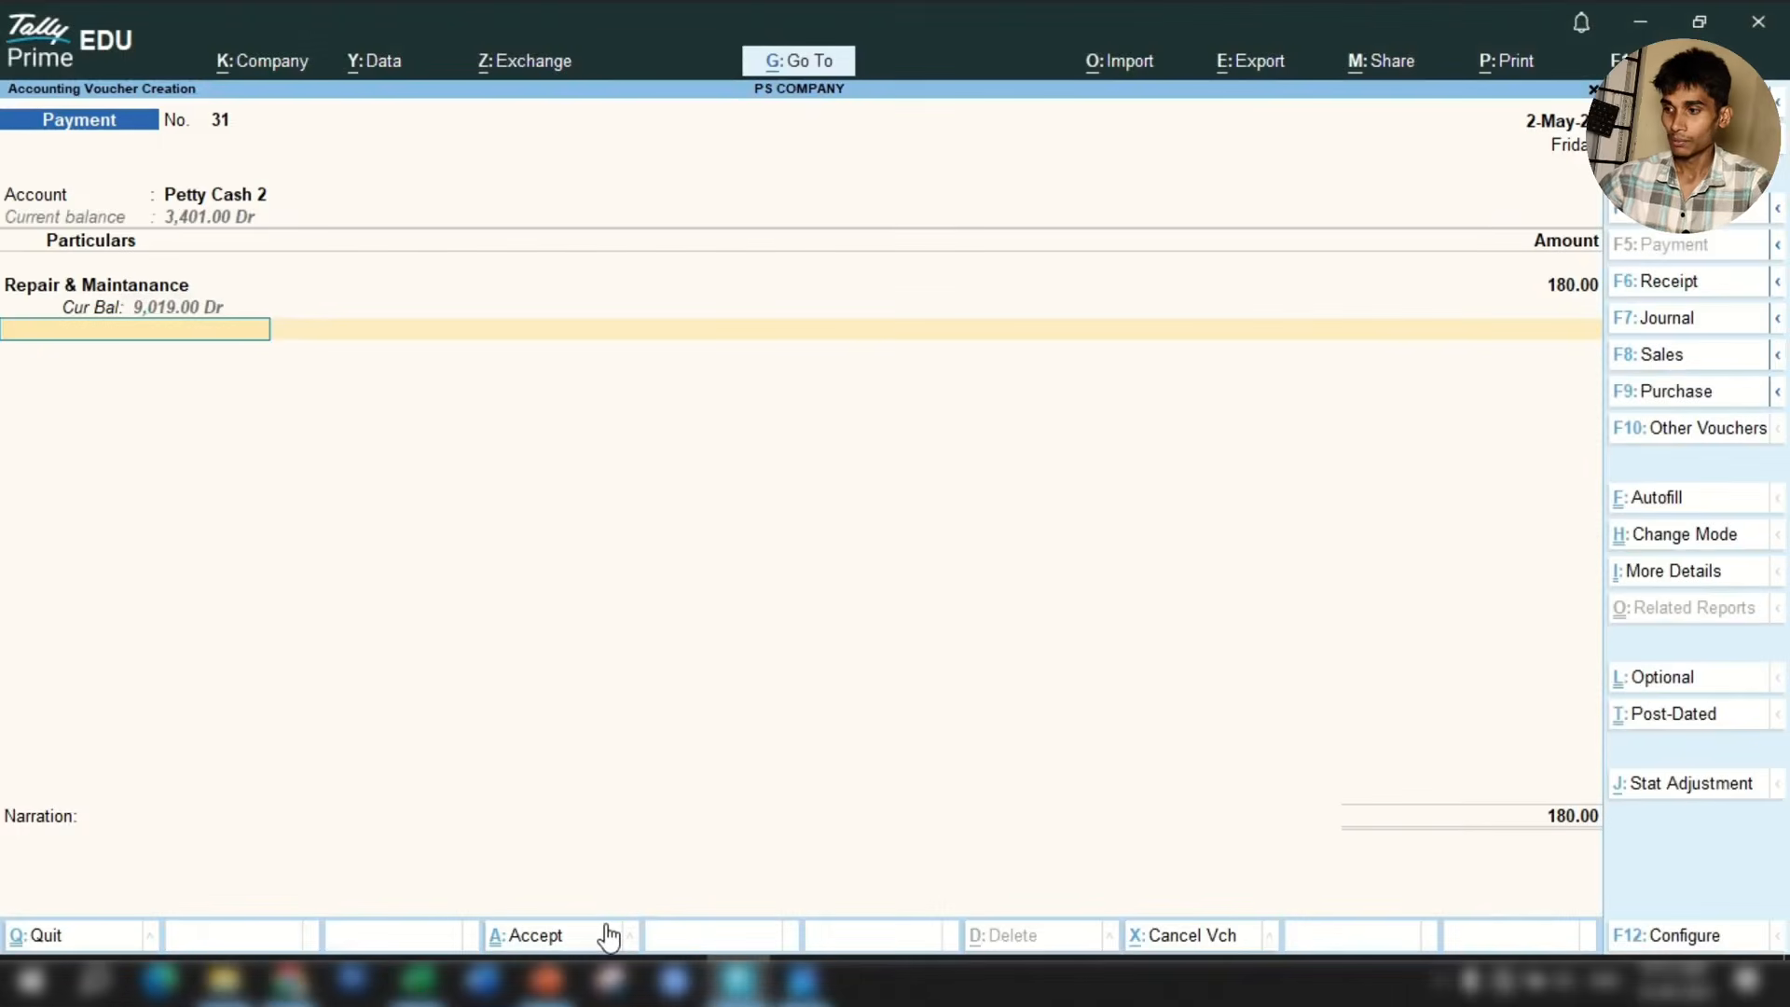
# Enter the narration "for petrol exp." and save the payment voucher.
pyautogui.press('Return')
pyautogui.write('for petrol')
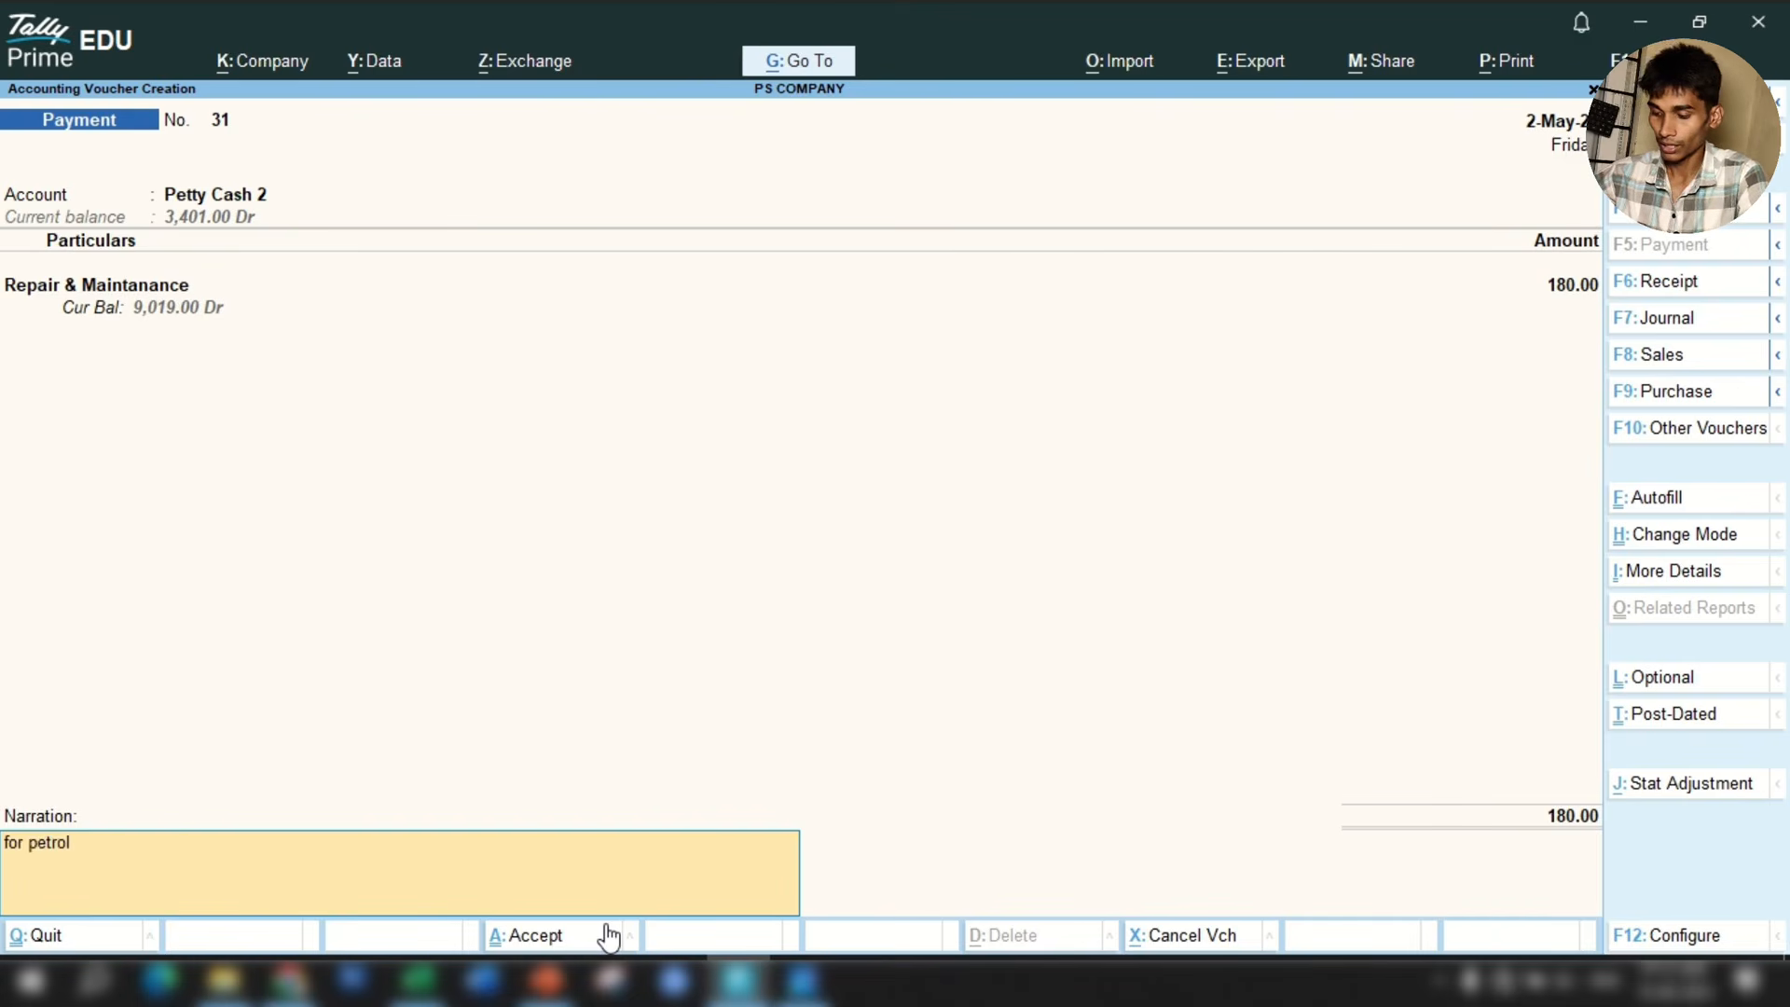
pyautogui.write(' exp.')
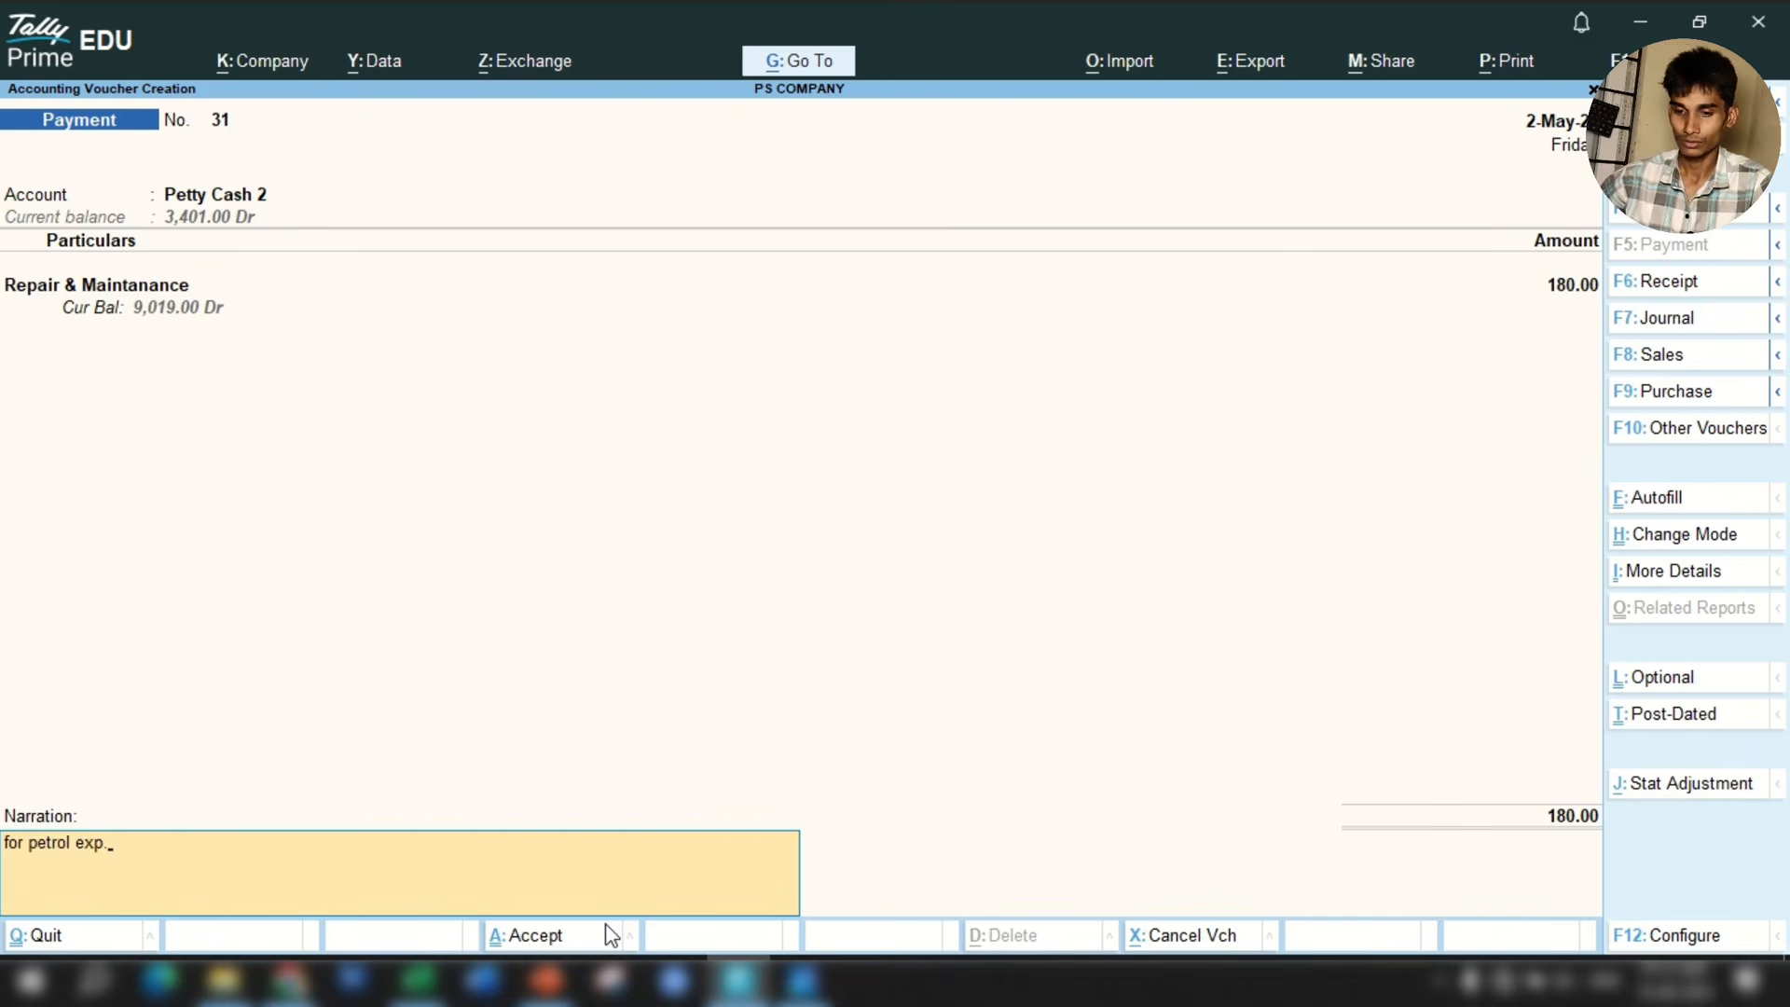
pyautogui.click(608, 935)
pyautogui.press('Return')
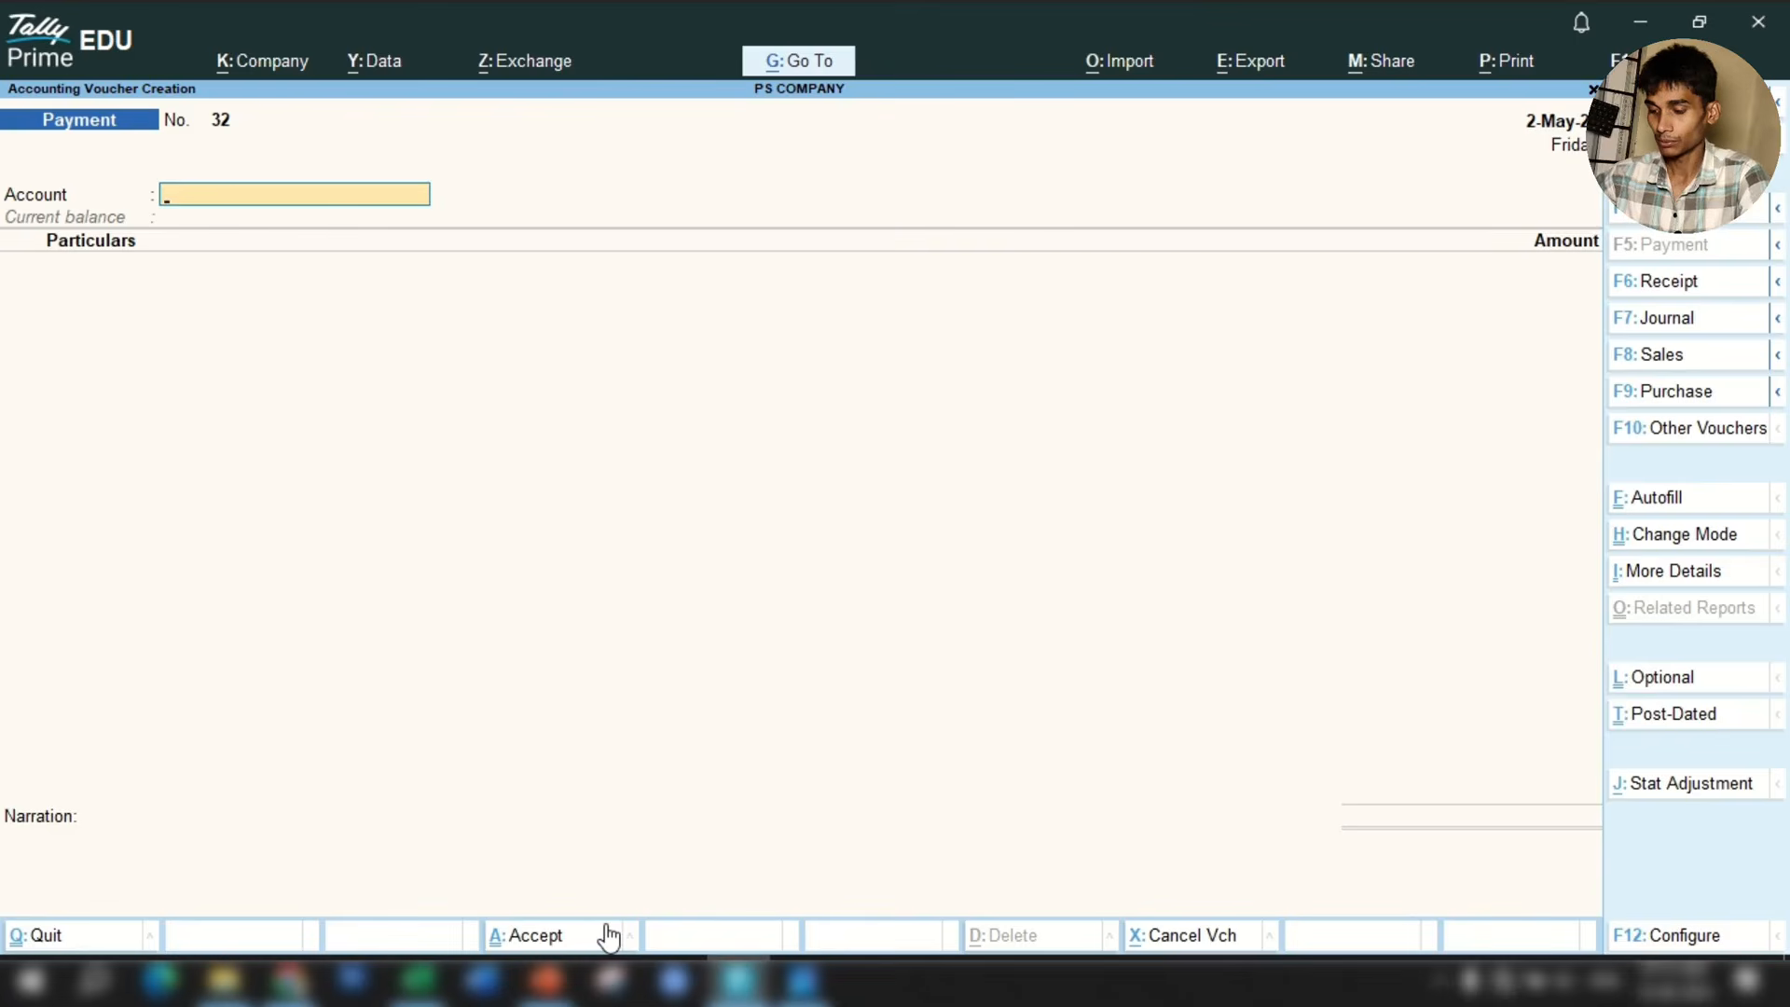
# Set Petty Cash 2 as the account of another payment voucher and check the Printing Stickers row in Excel.
pyautogui.write('Pet')
pyautogui.press('Down')
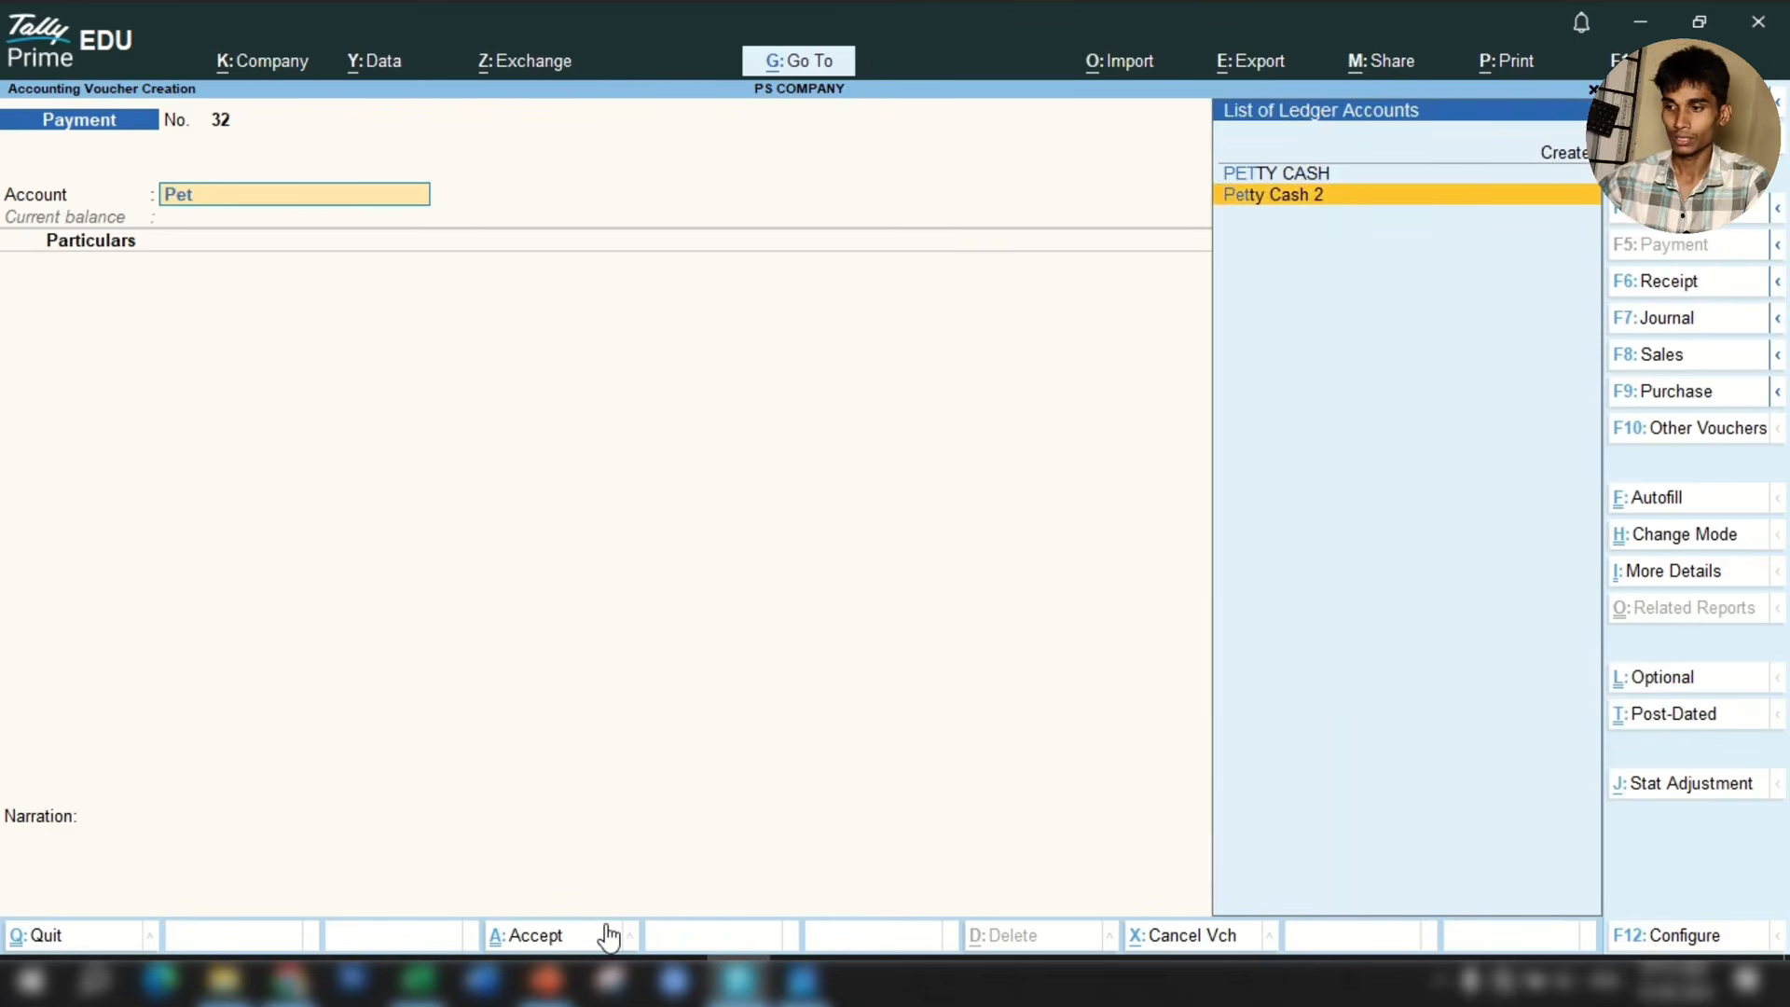
pyautogui.press('Return')
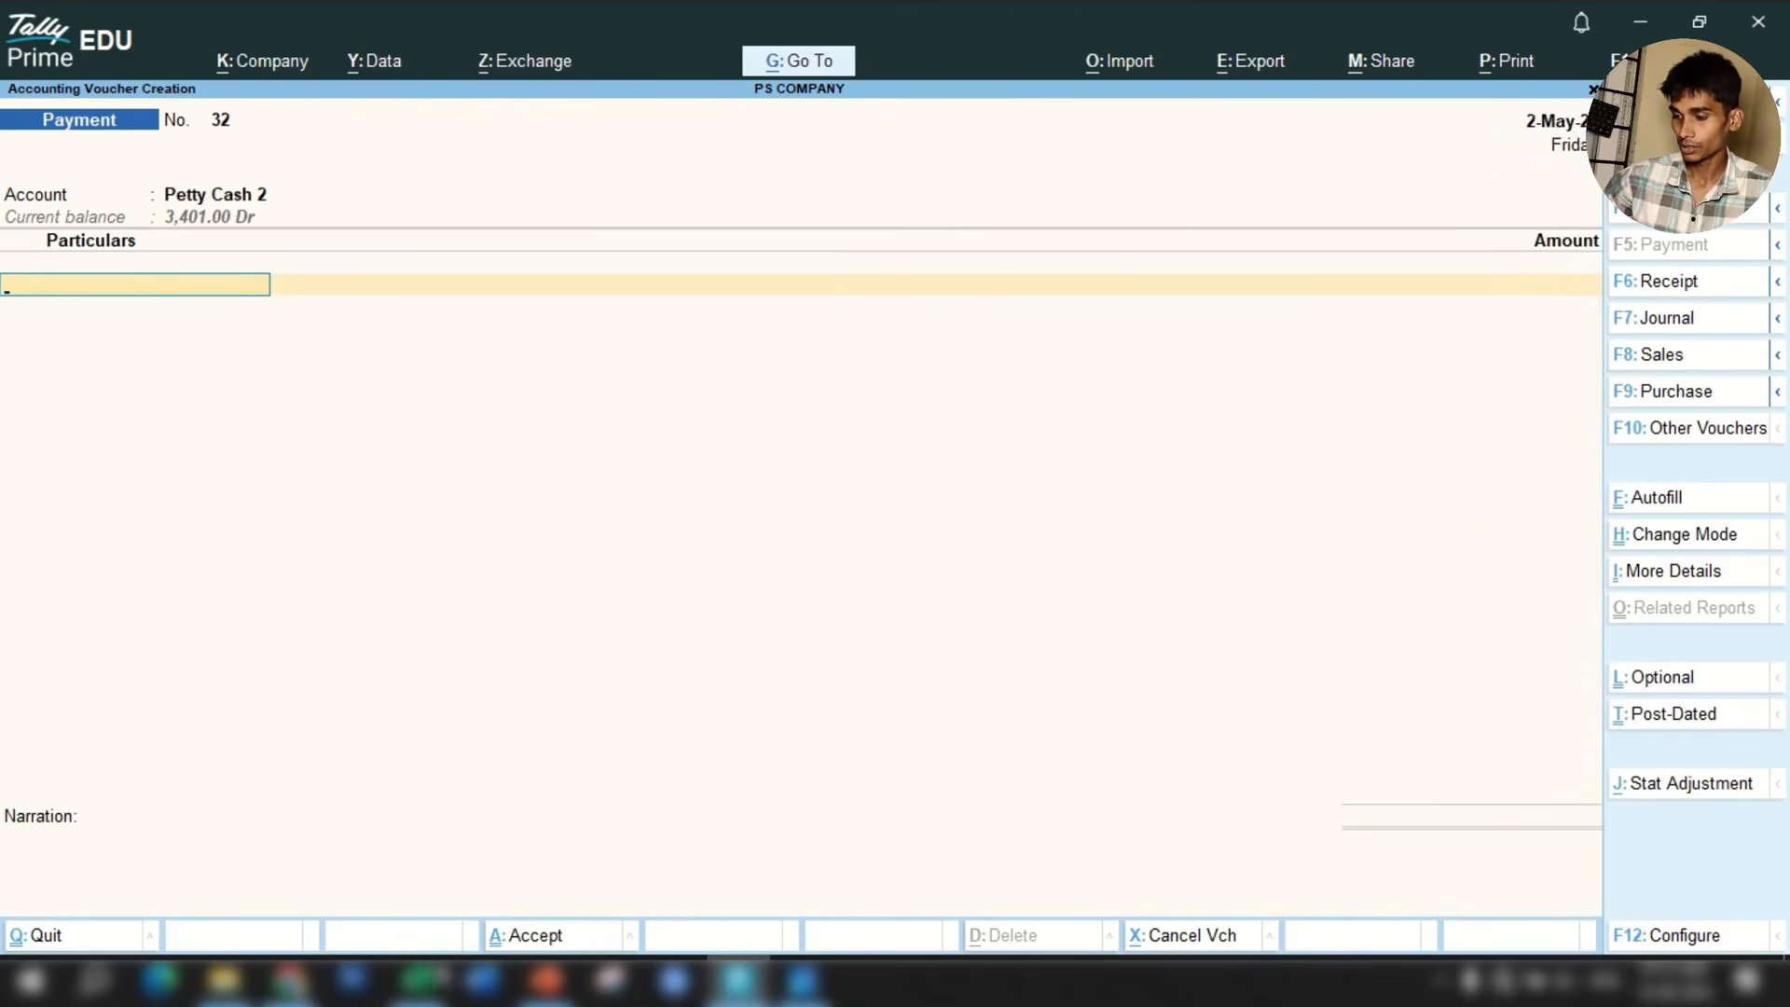
pyautogui.click(418, 979)
pyautogui.click(439, 694)
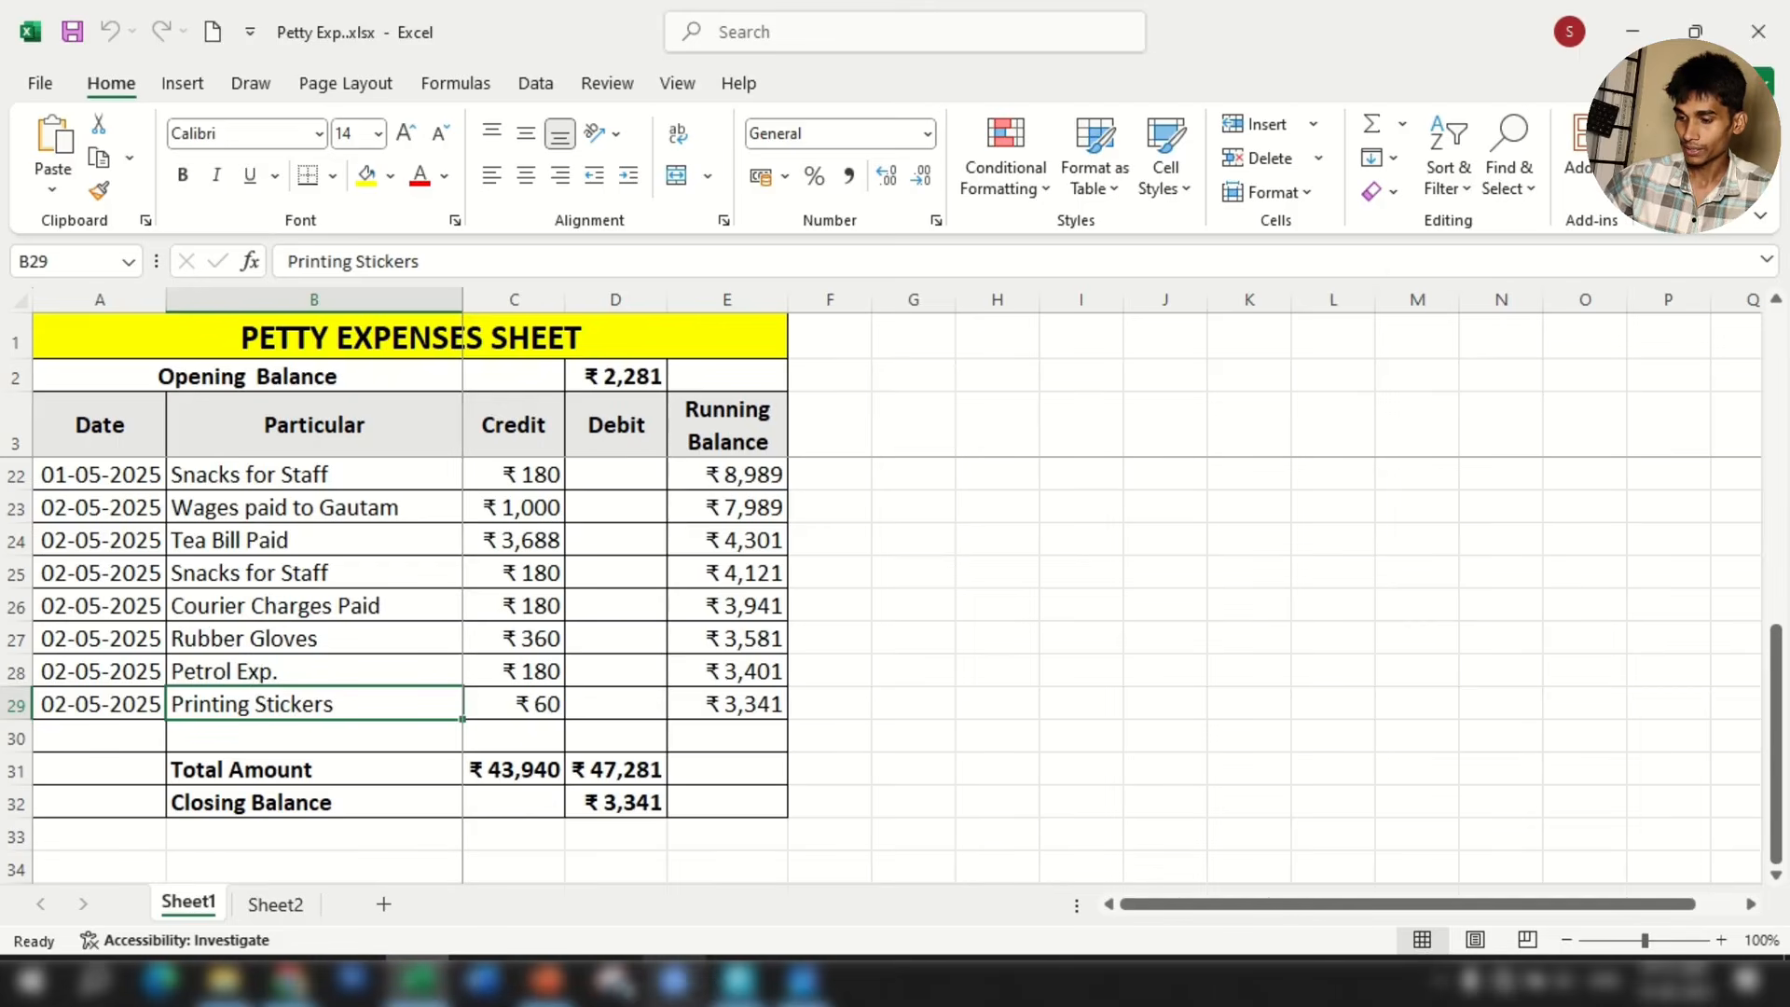
pyautogui.click(422, 979)
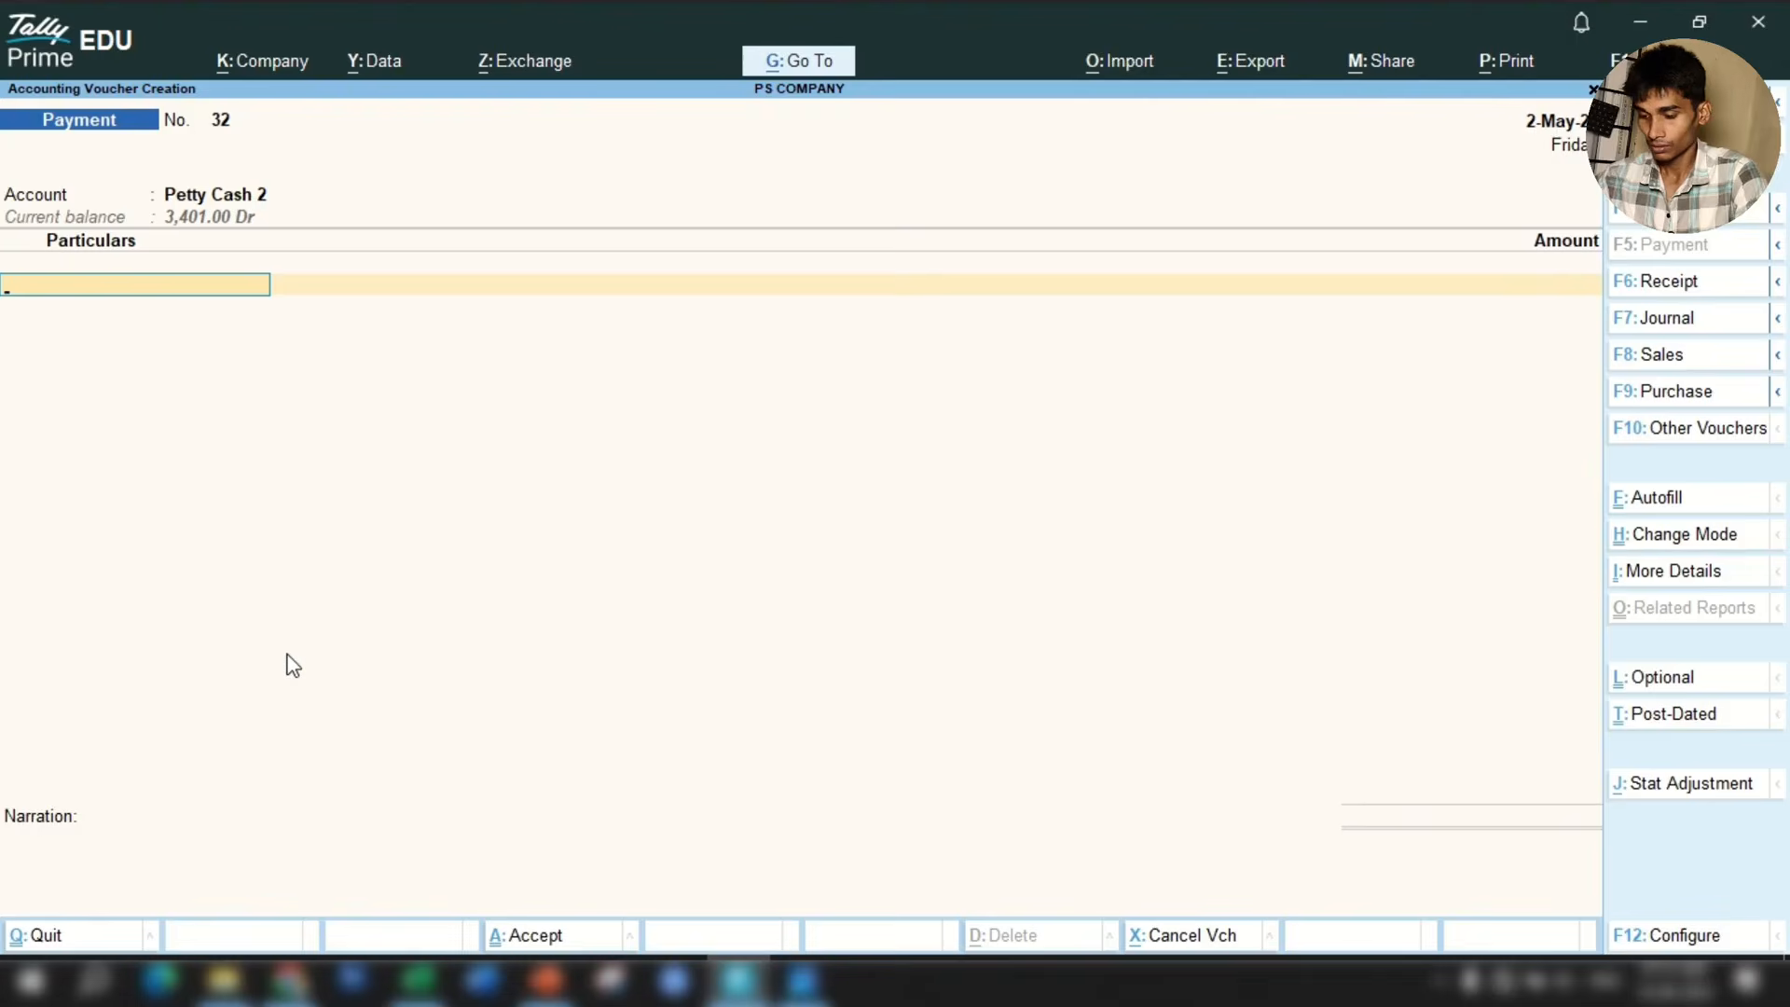
# Add the Printing Exp. ledger to the TallyPrime payment voucher with an amount of 60.
pyautogui.write('Print')
pyautogui.press('Return')
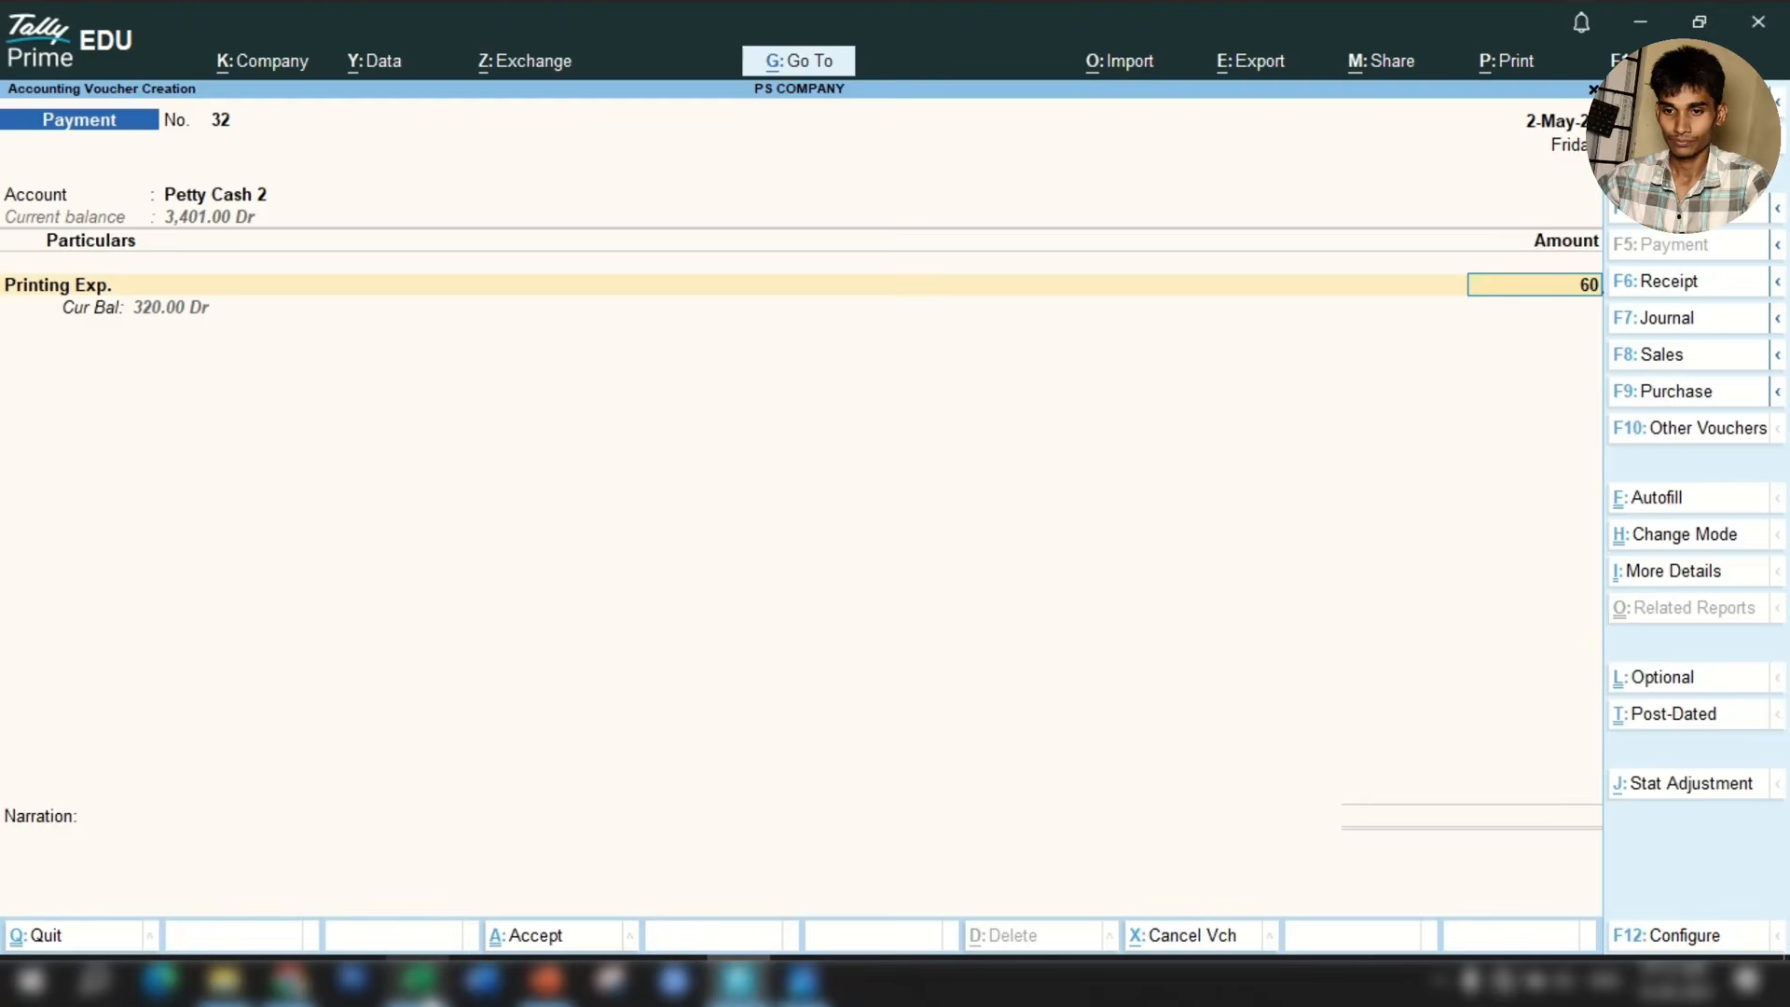
pyautogui.press('Return')
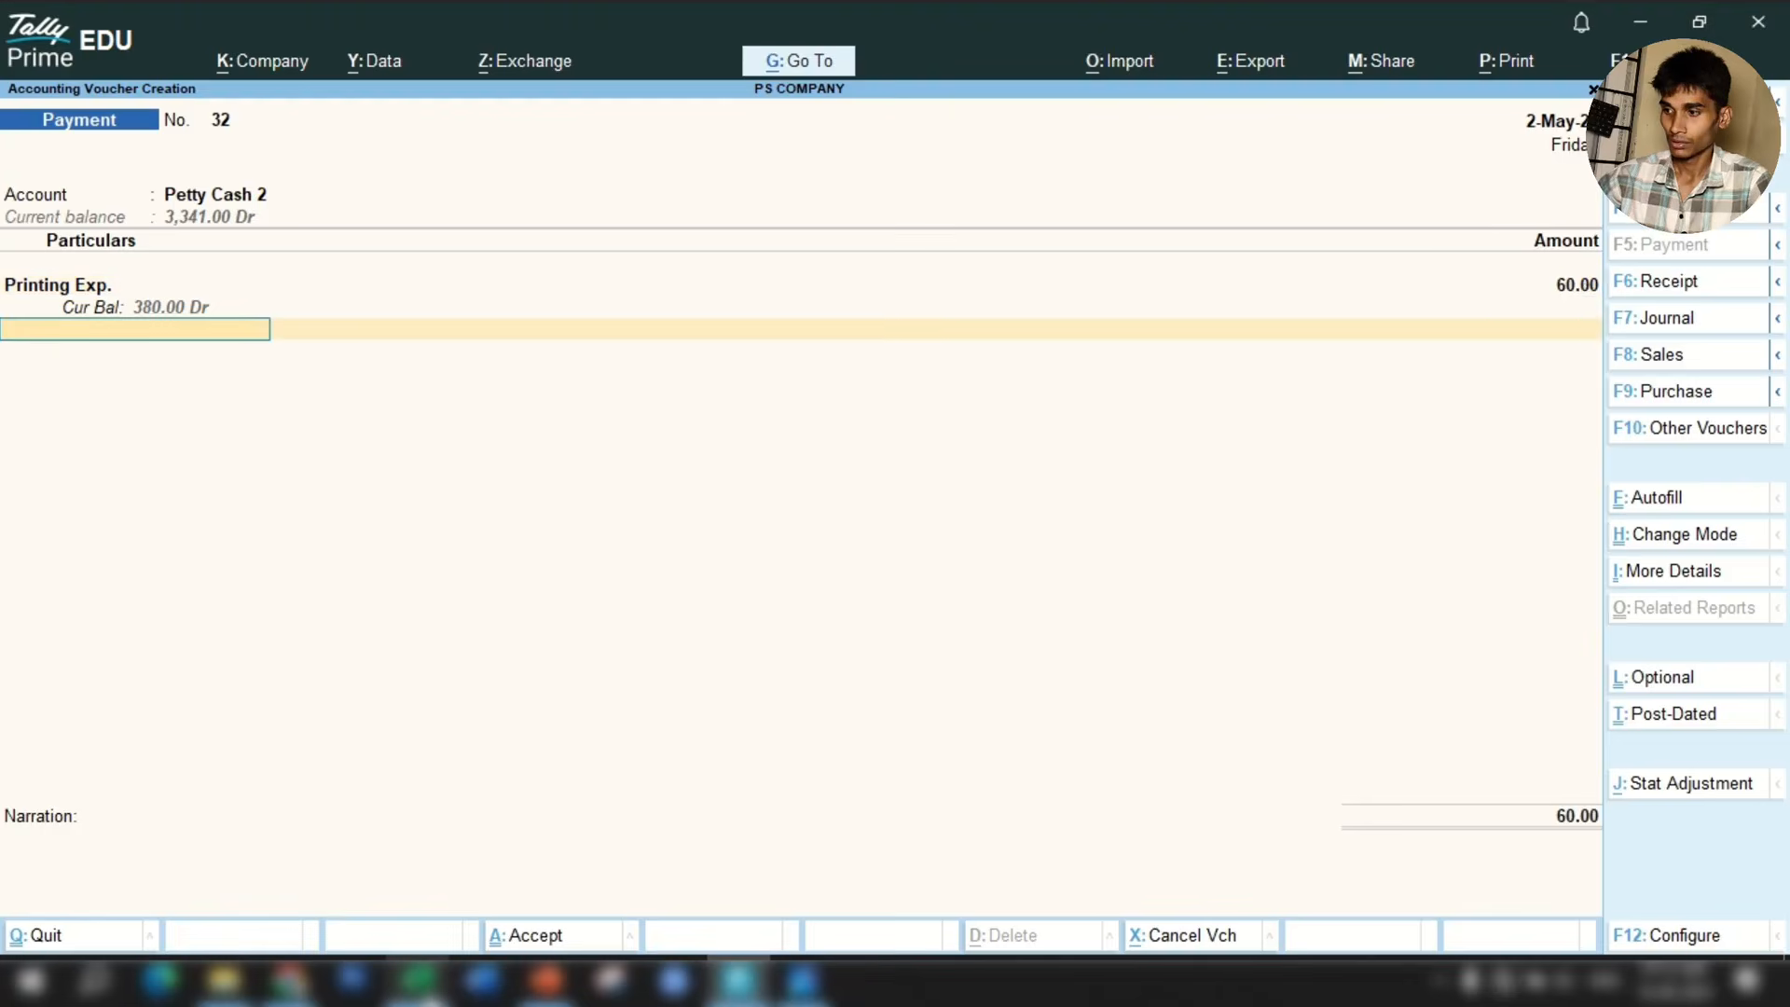
# Enter the narration "for printing papers" and save the payment voucher.
pyautogui.press('Return')
pyautogui.write('for')
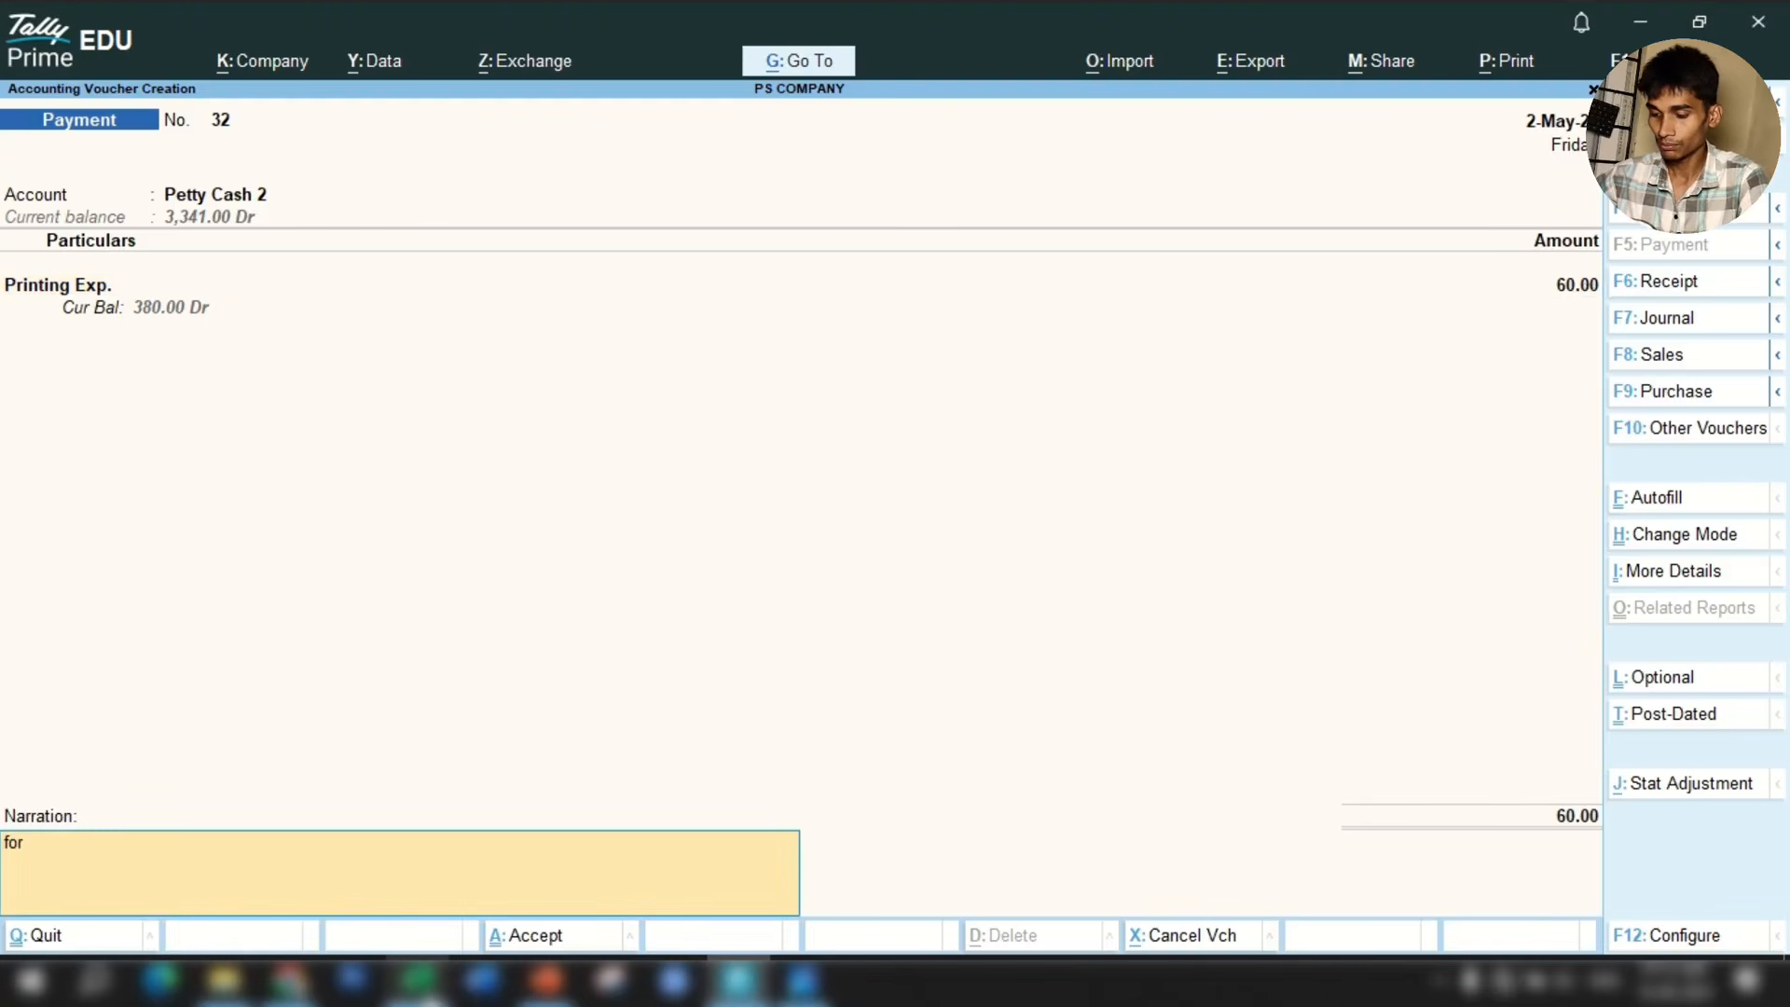
pyautogui.write(' printing')
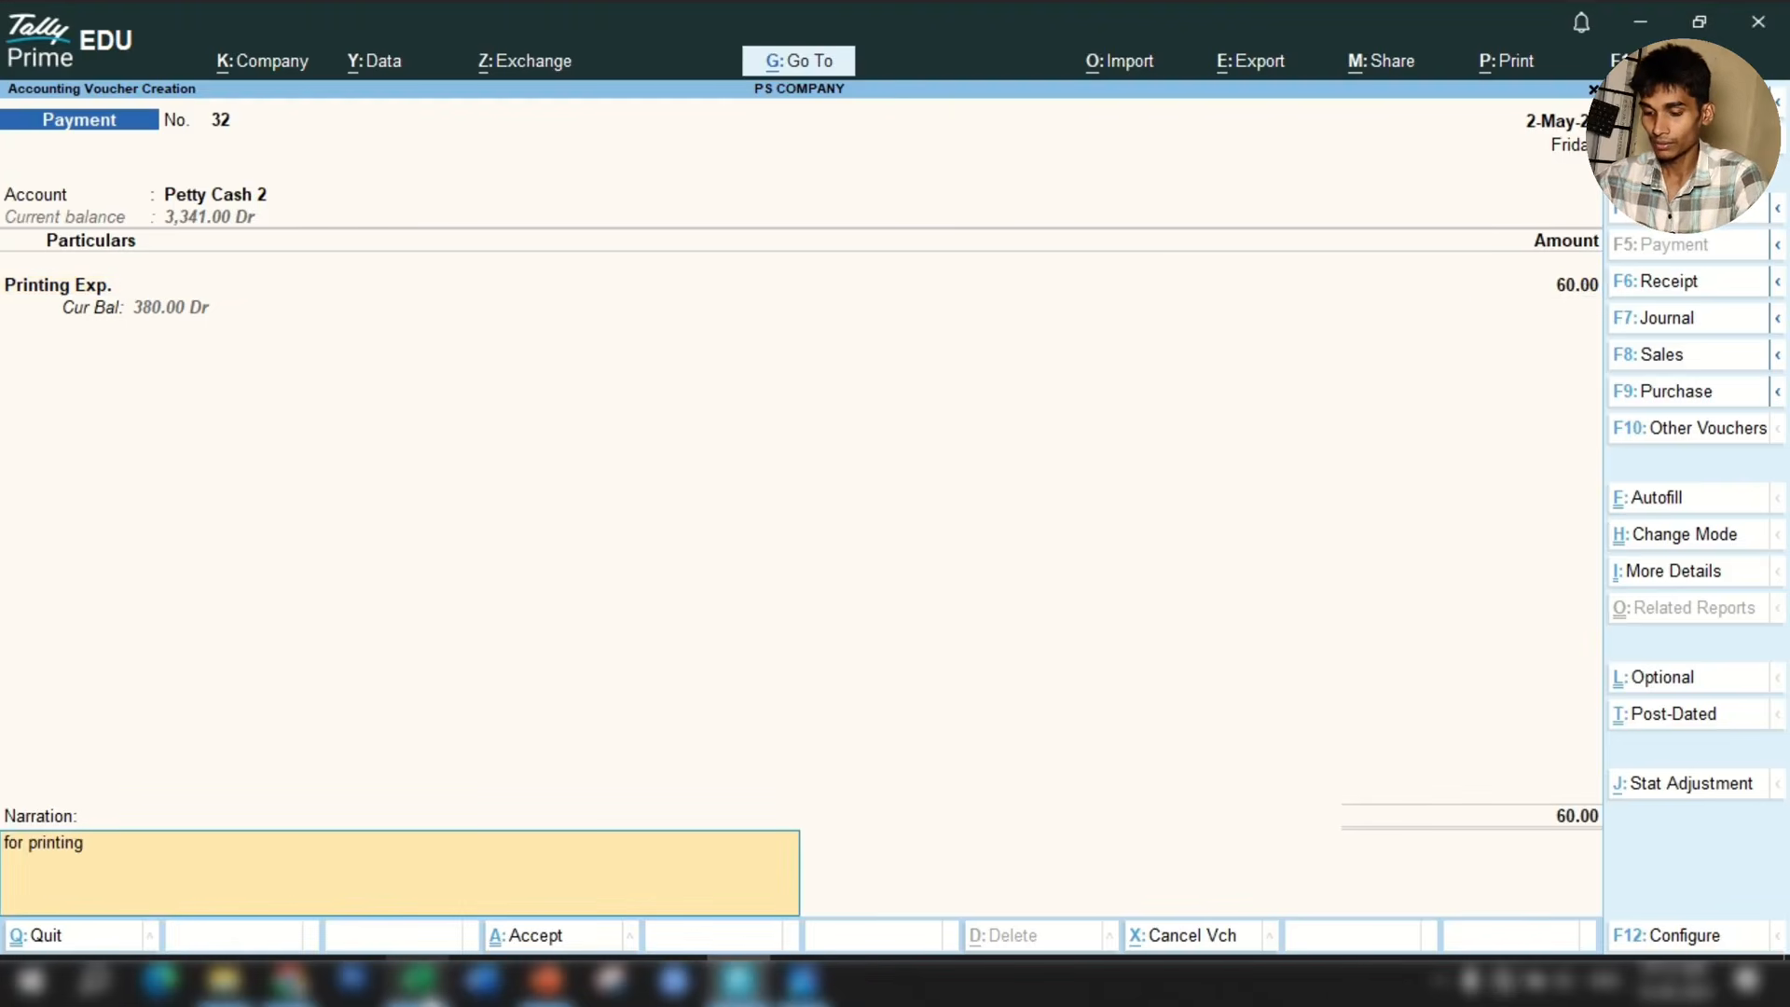
pyautogui.write(' papers')
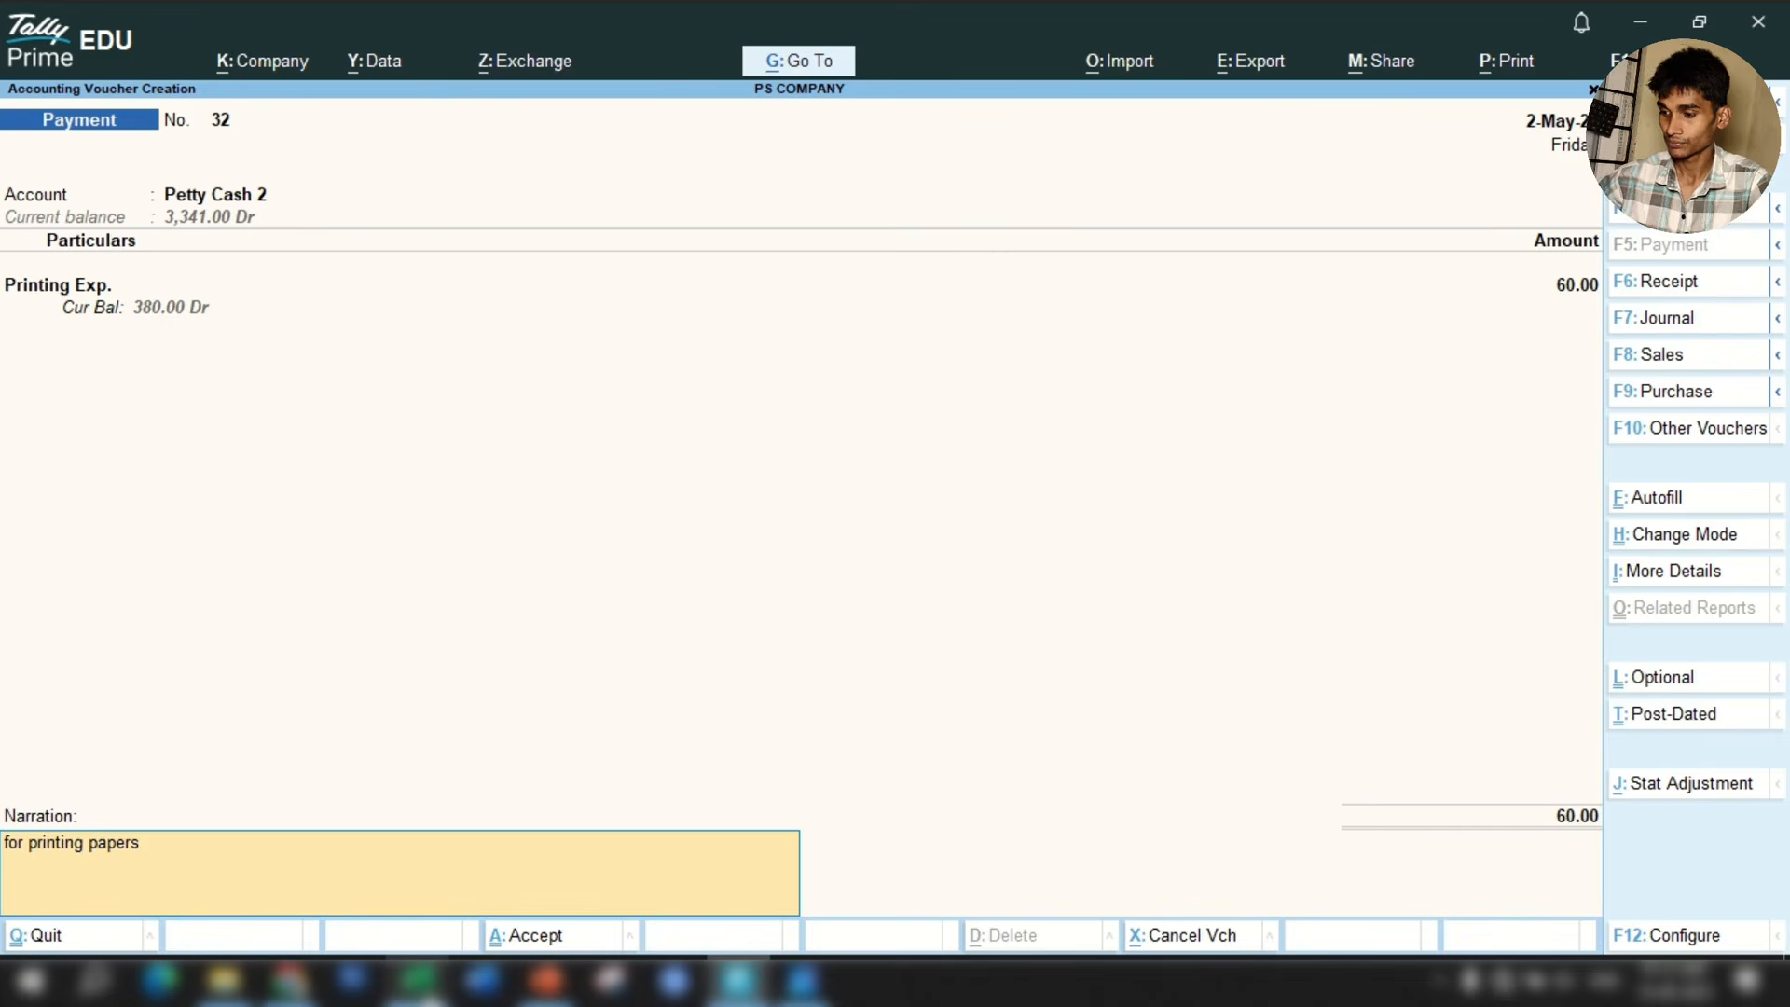
pyautogui.press('Return')
pyautogui.press('Return')
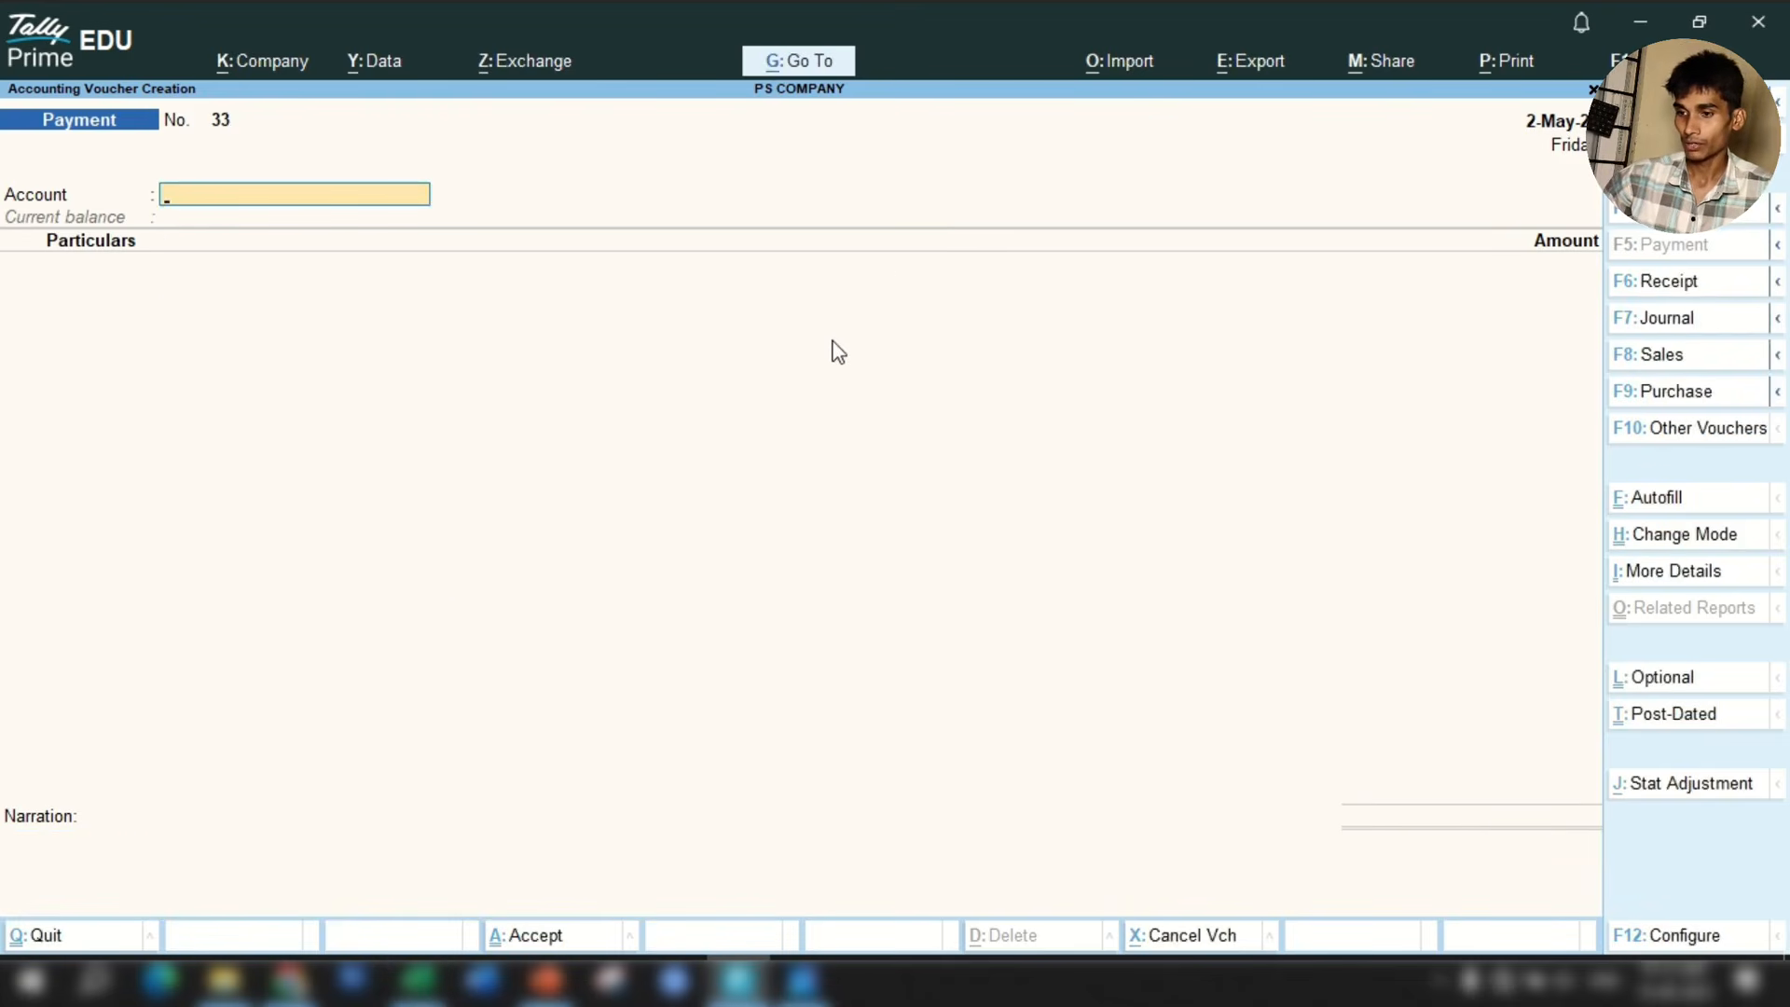
# Leave voucher entry and open the ledger vouchers report for Petty Cash 2.
pyautogui.press('Escape')
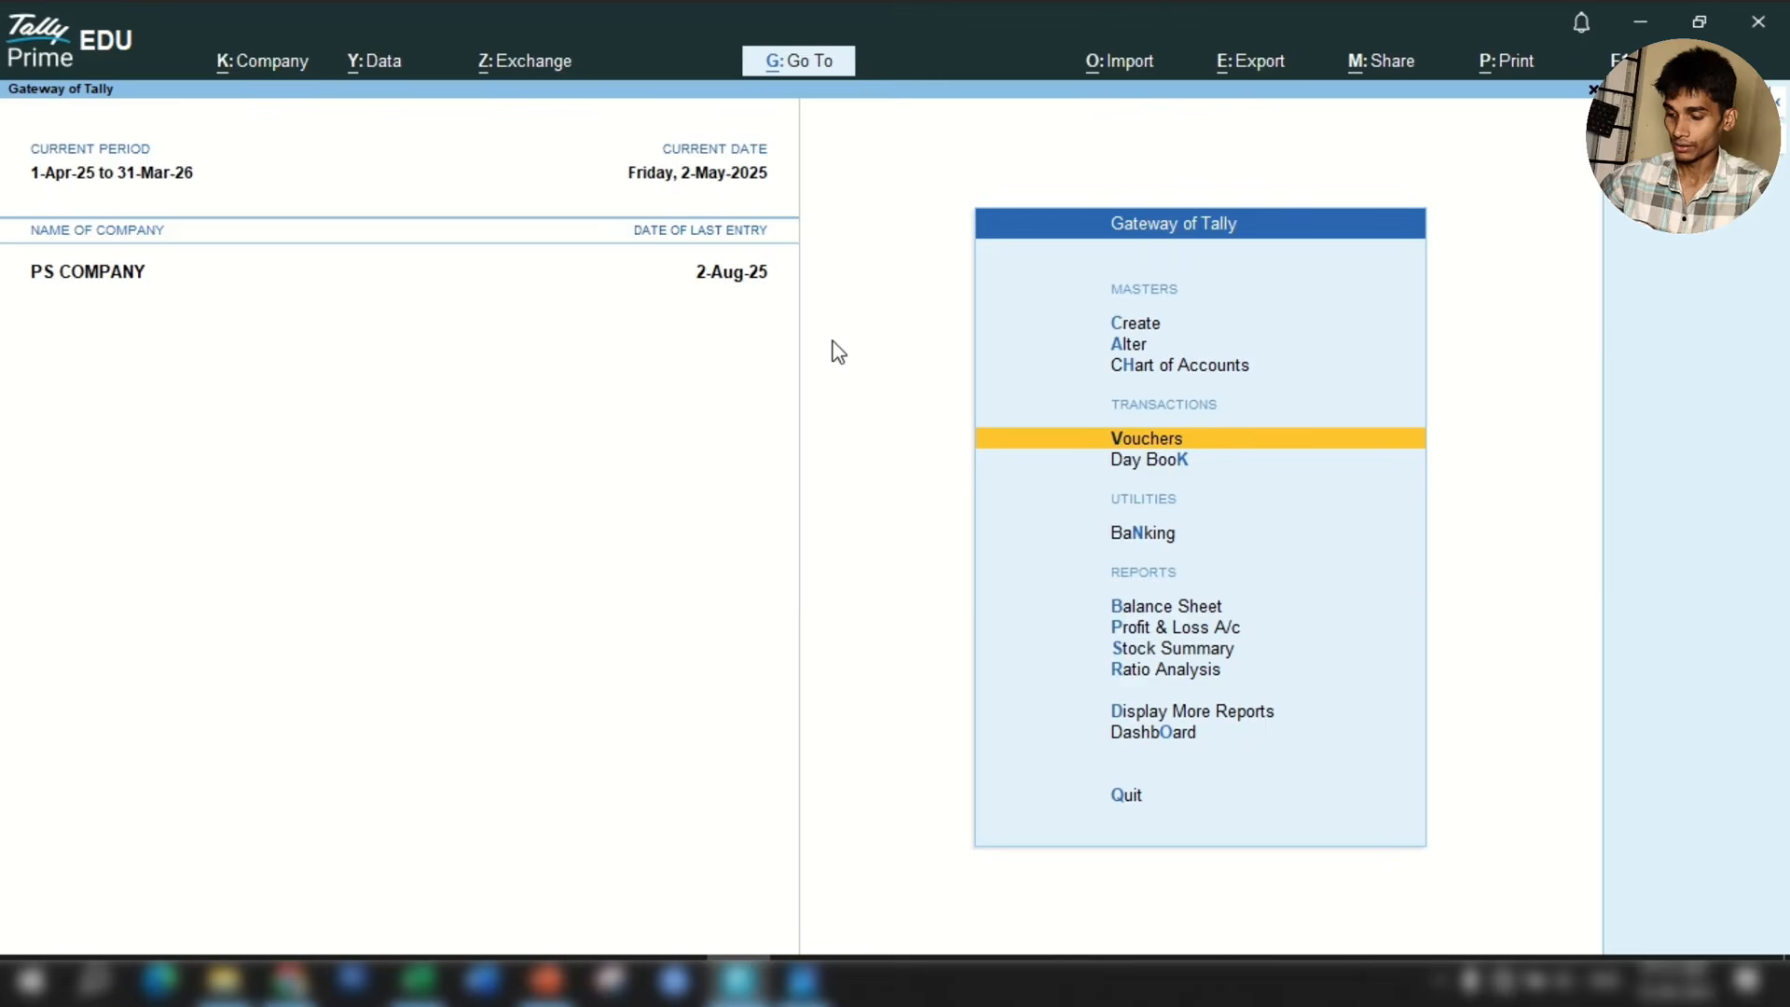
pyautogui.write('dalPe')
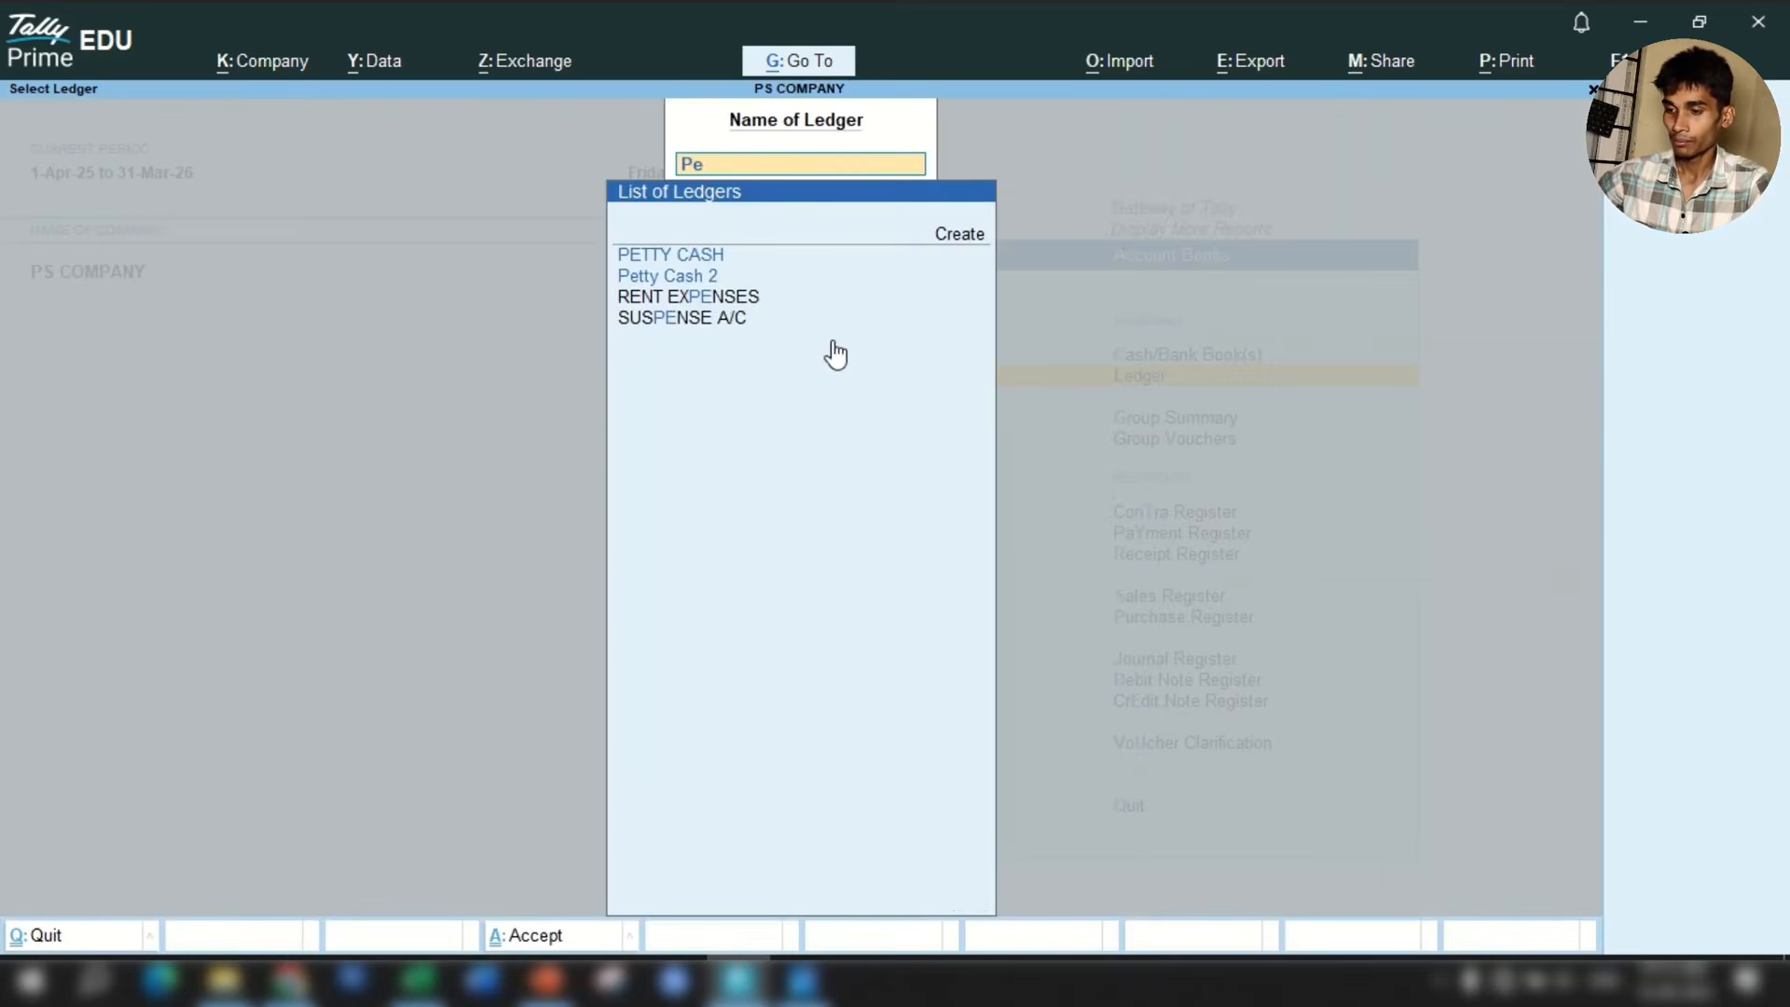
pyautogui.write('t')
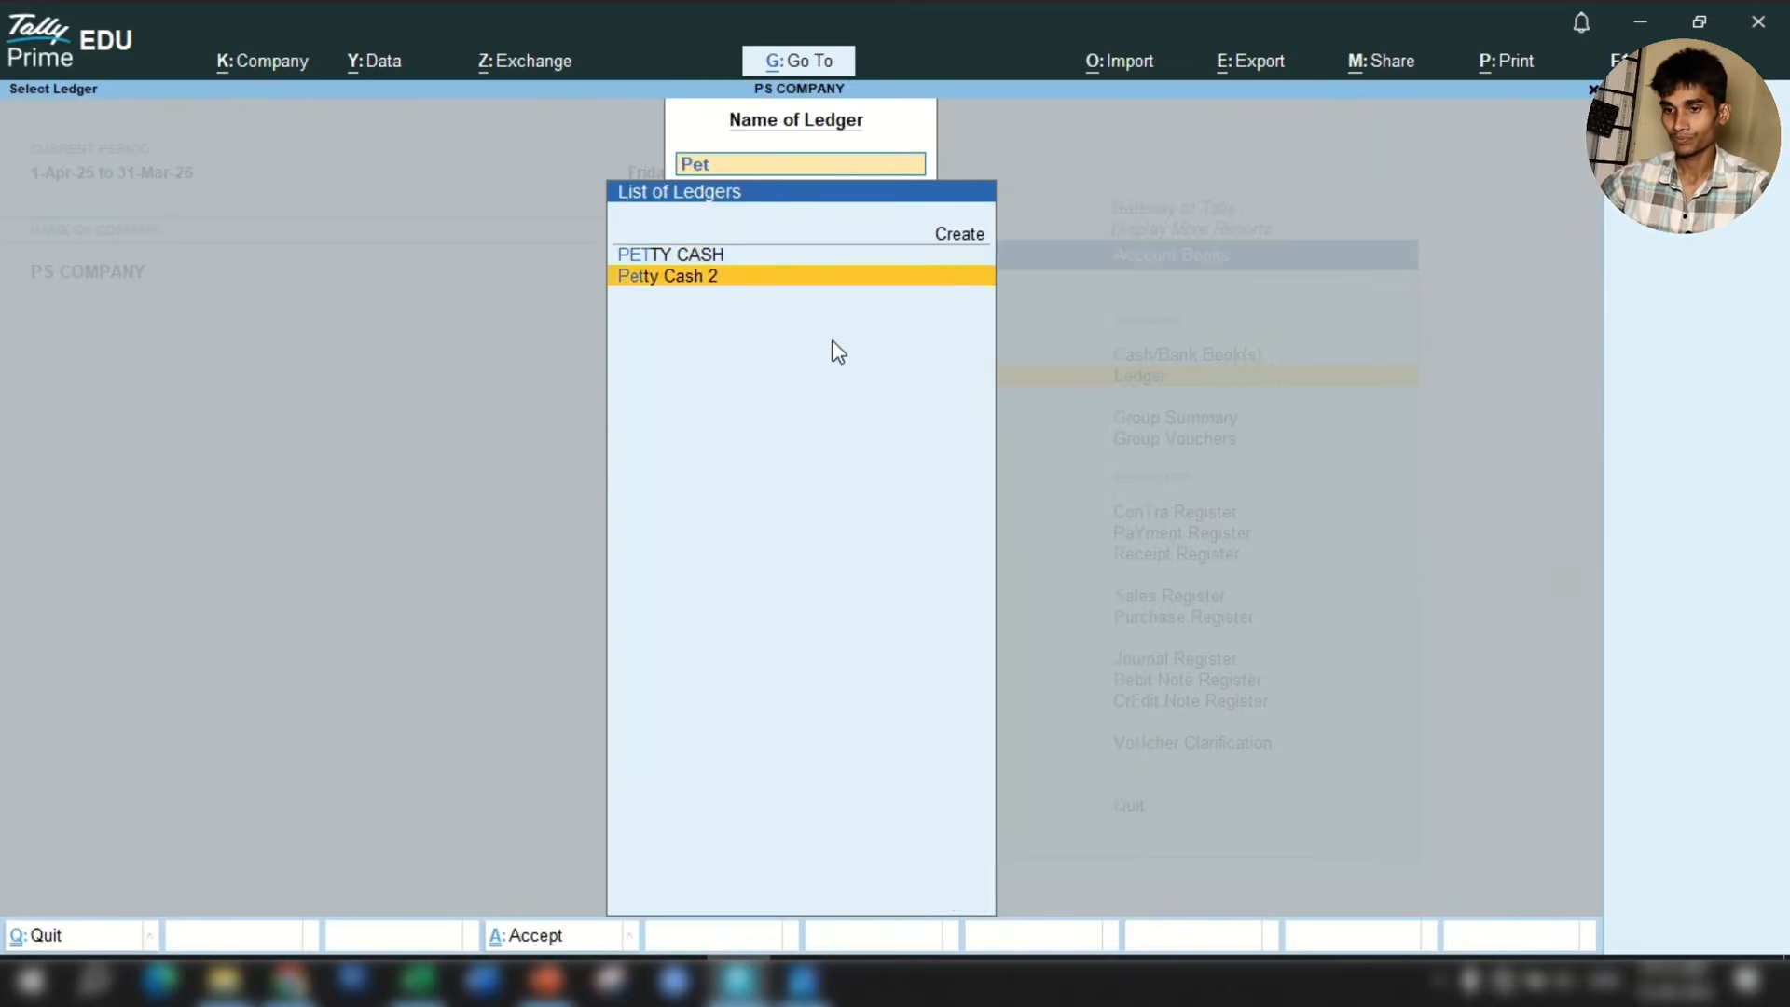
pyautogui.press('Return')
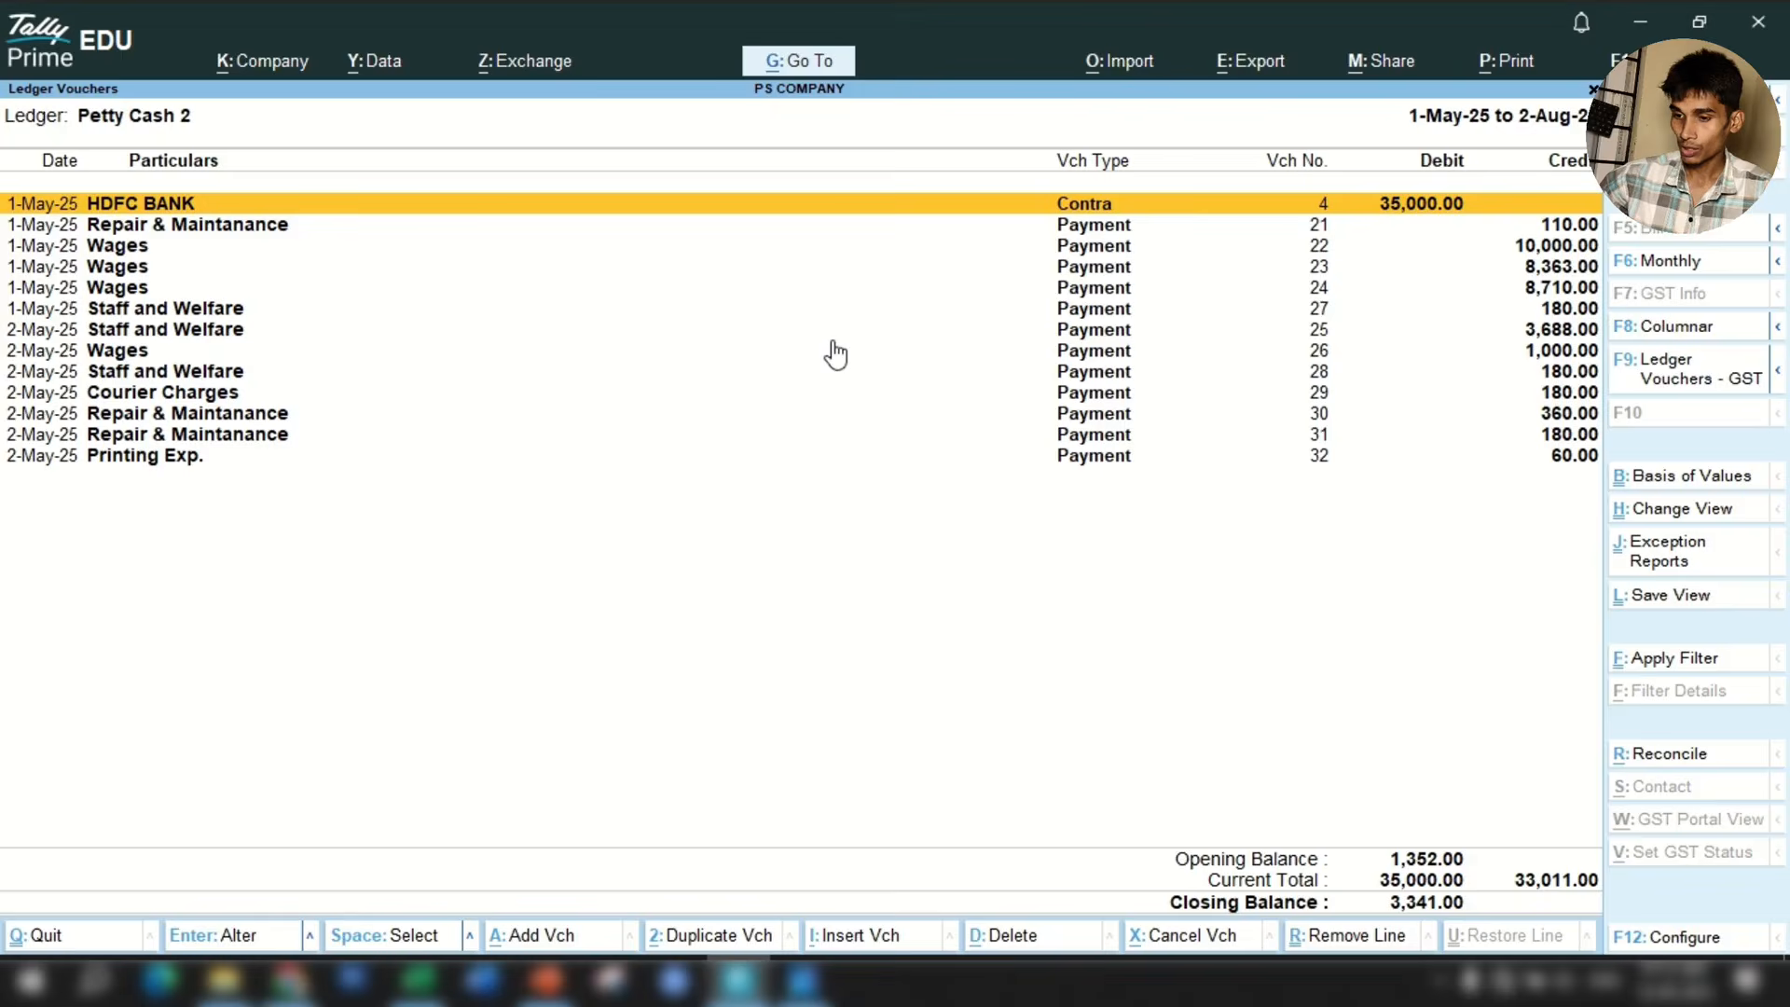
# Set the Petty Cash 2 ledger report period from 1-4-2025 to 2-5.
pyautogui.press('F2')
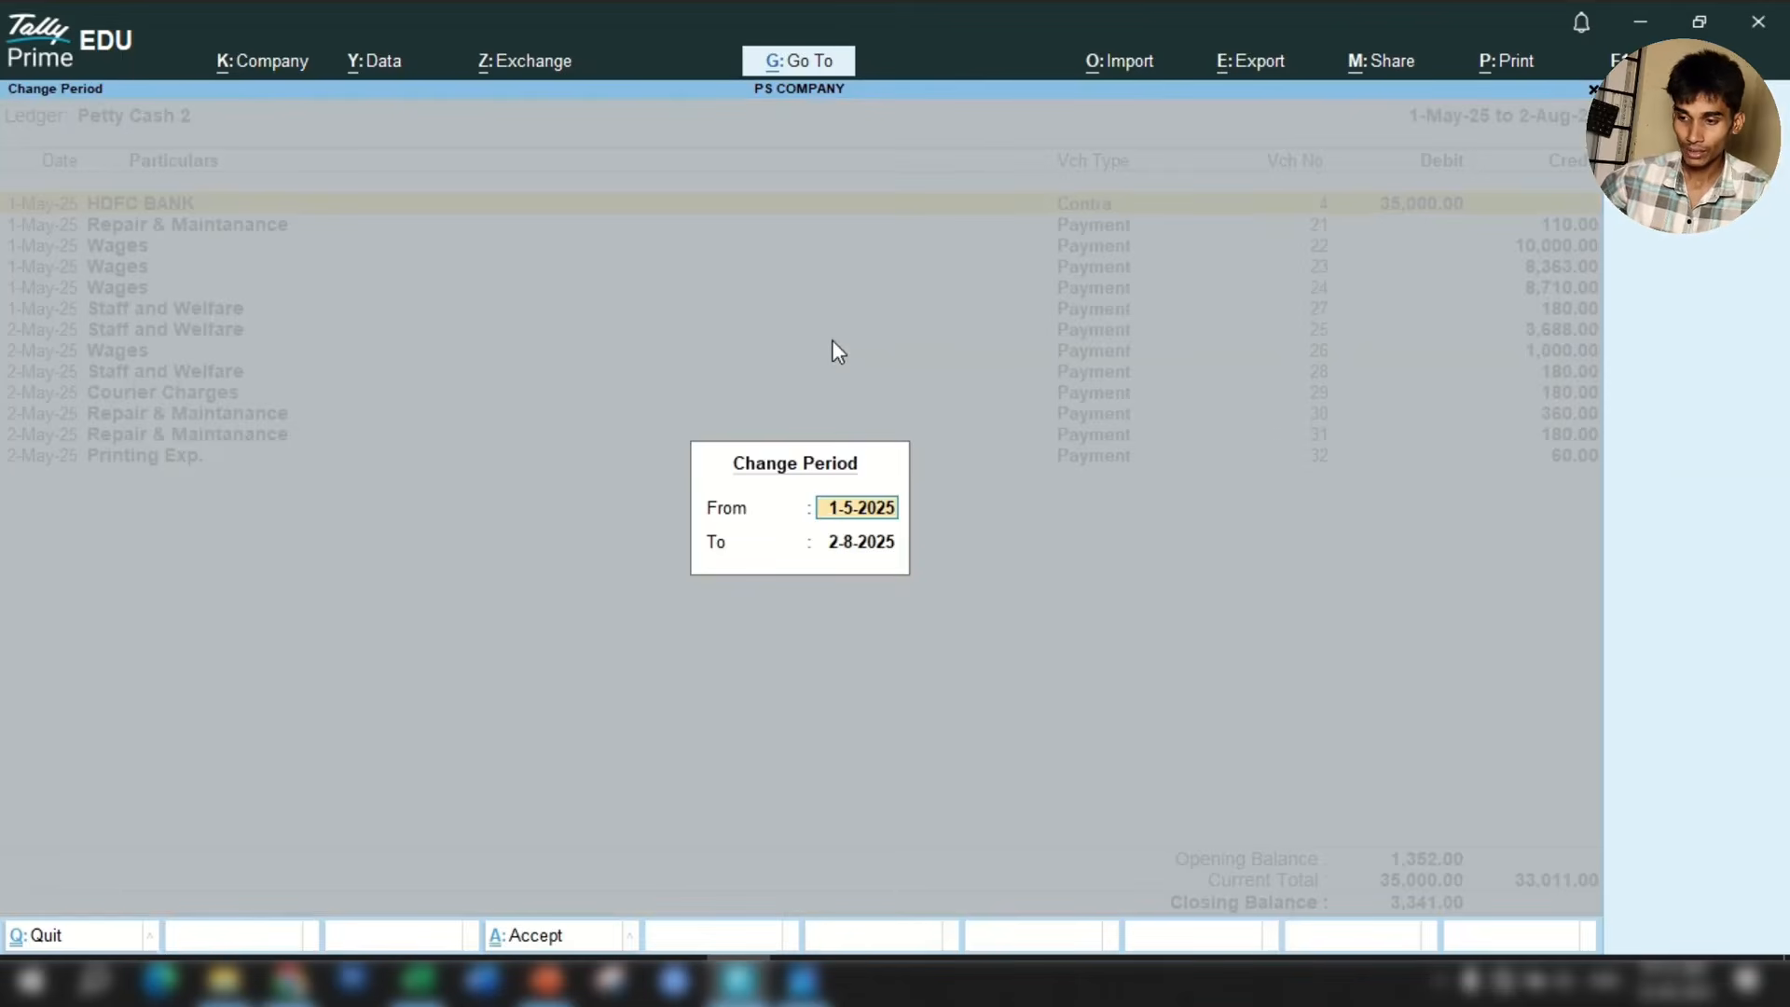
pyautogui.write('a')
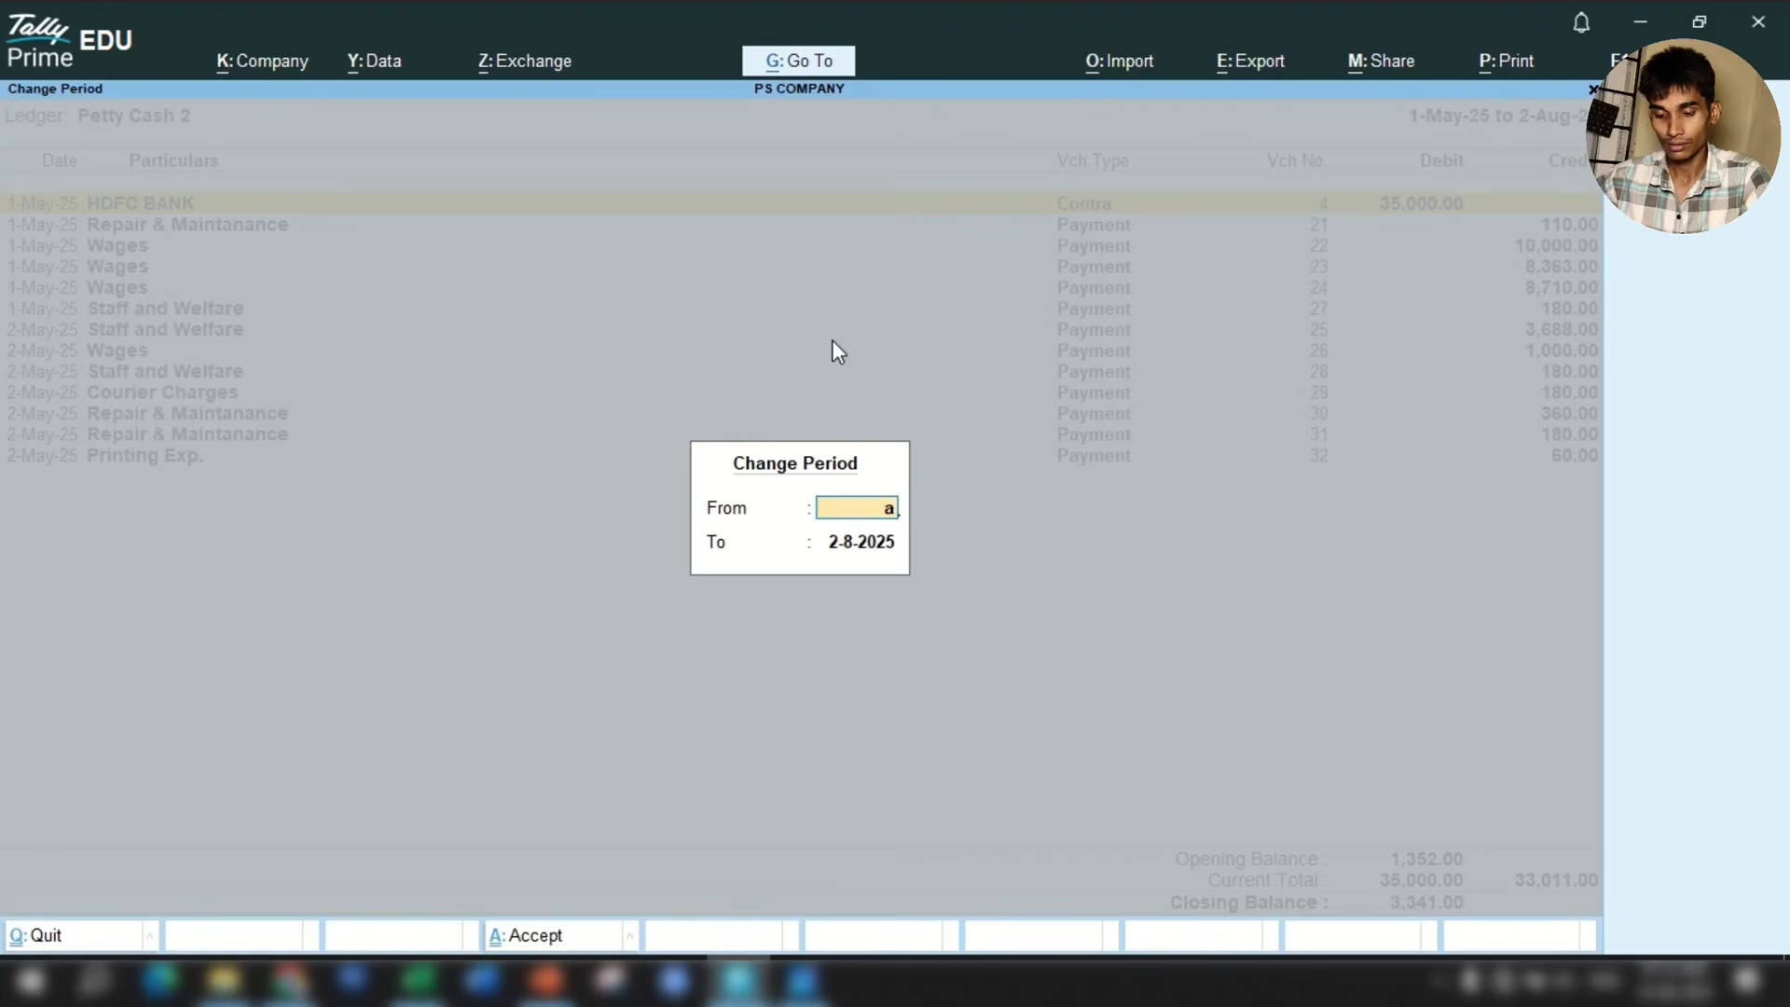
pyautogui.write('25')
pyautogui.press('Return')
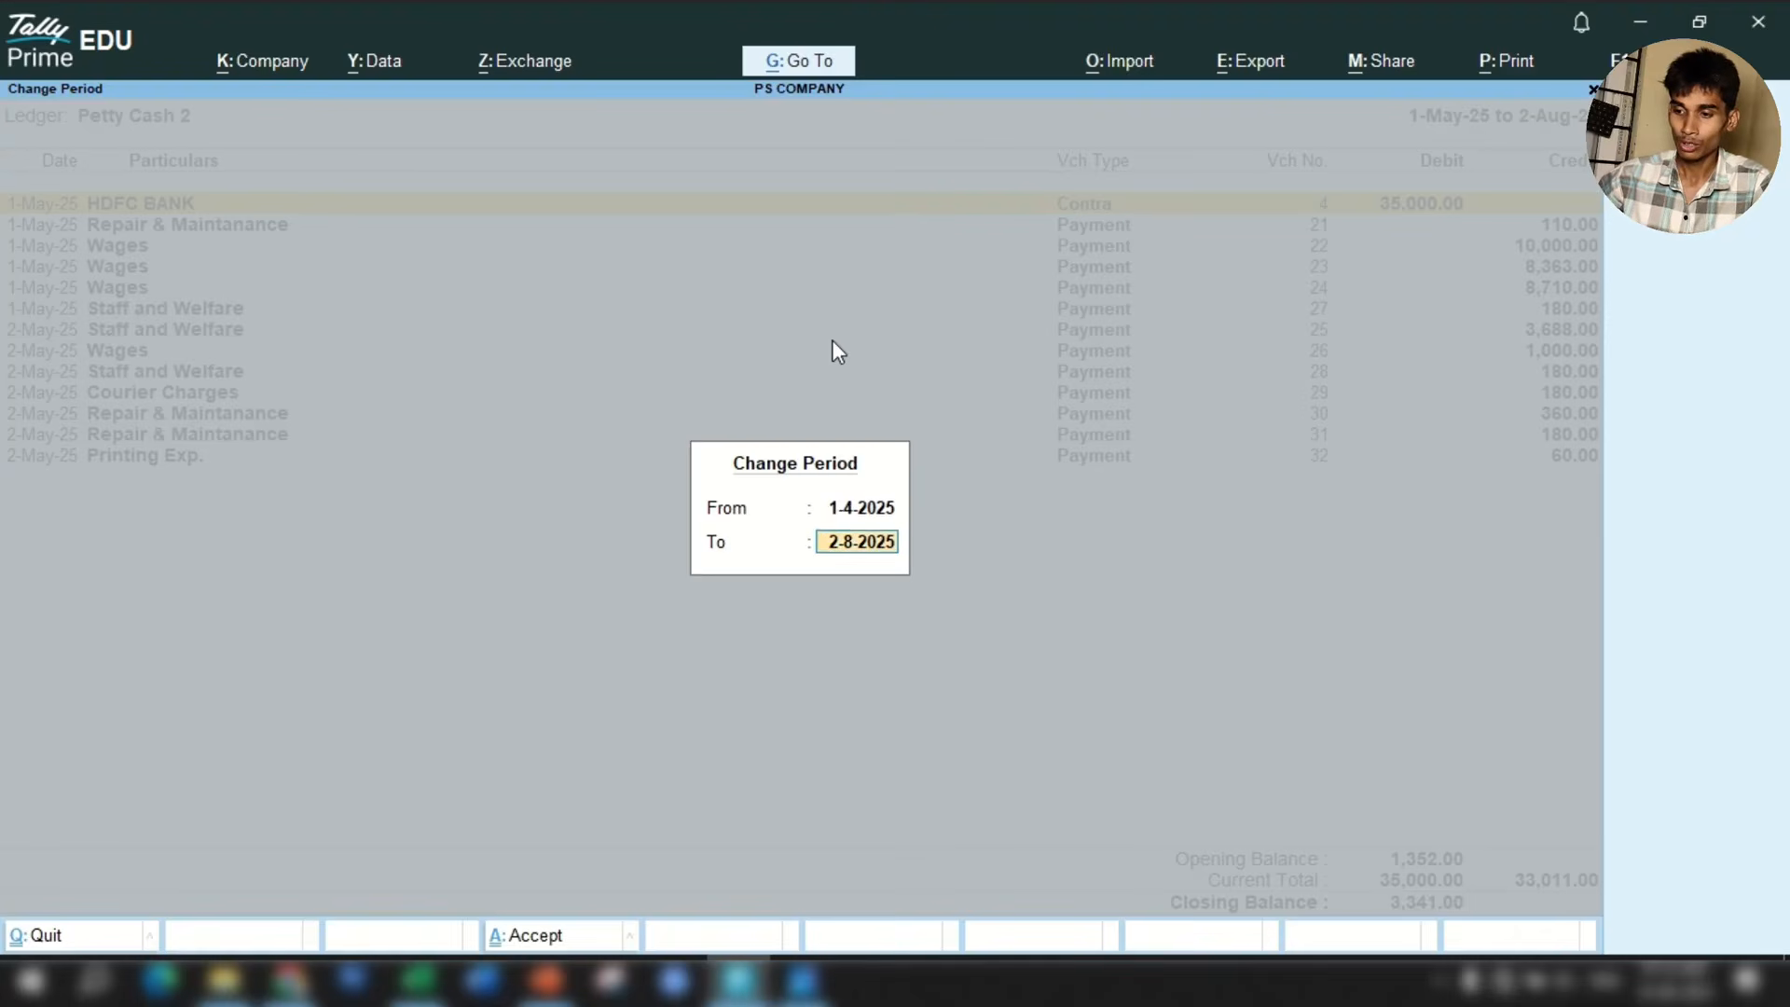
pyautogui.write('2-5')
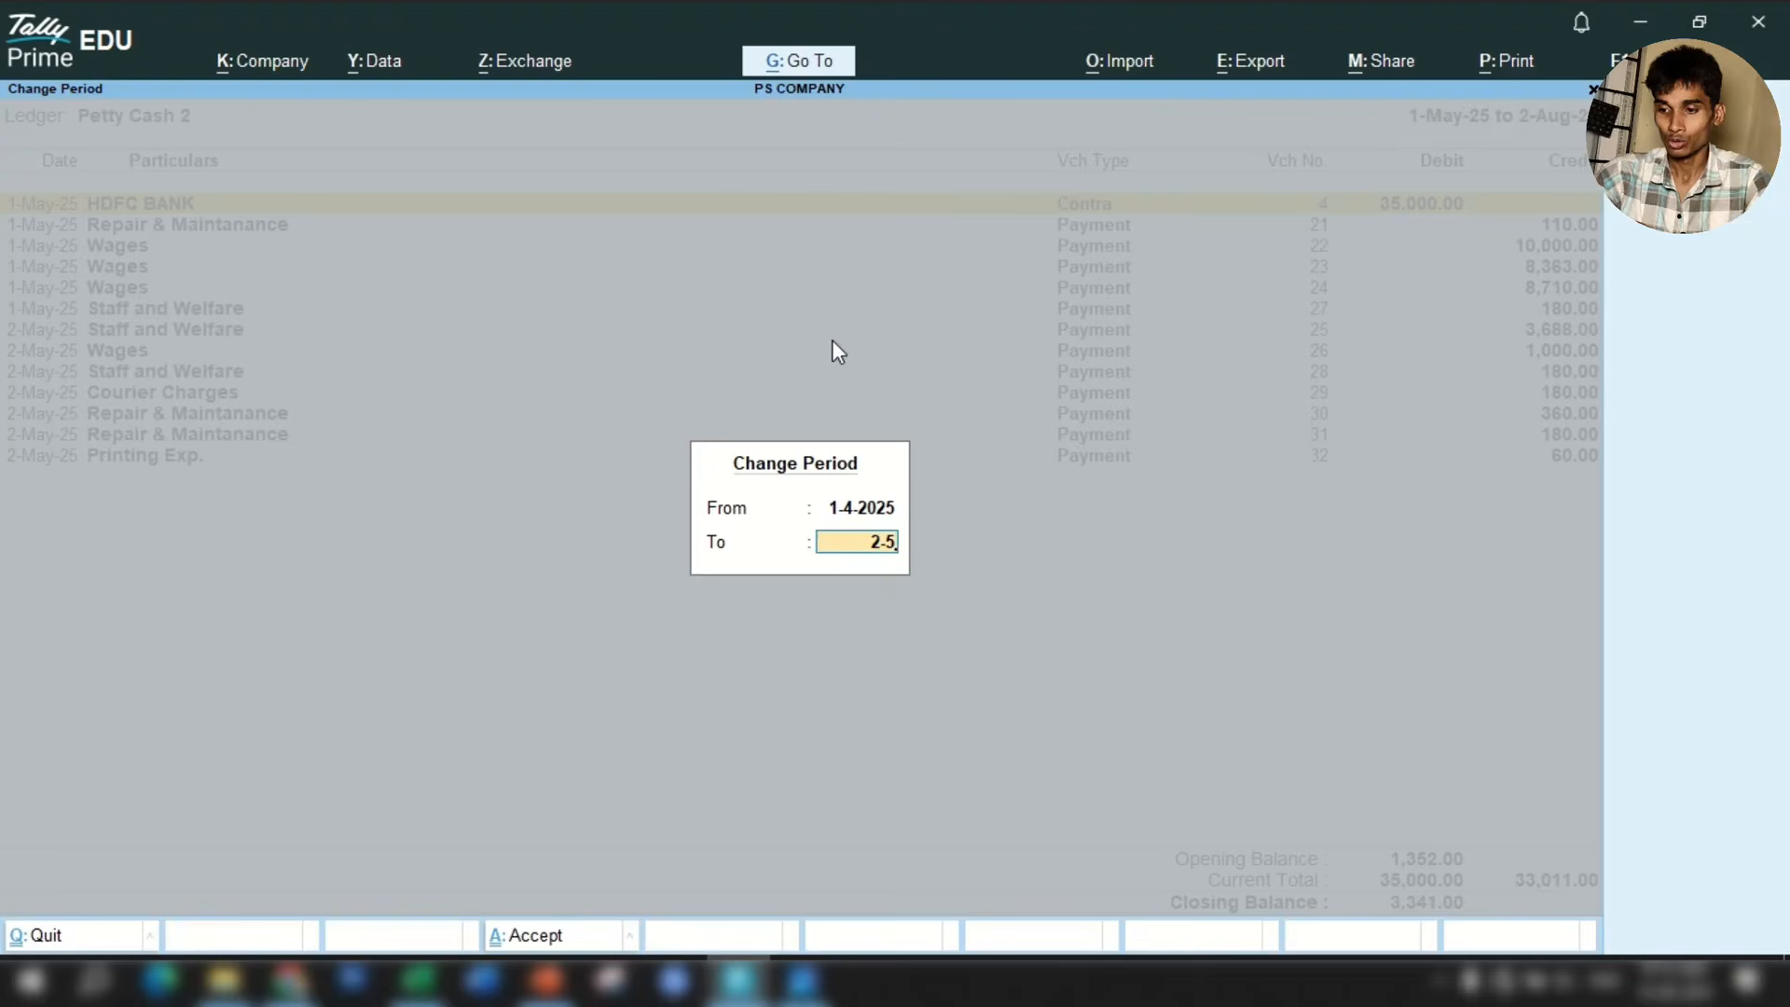
pyautogui.press('Return')
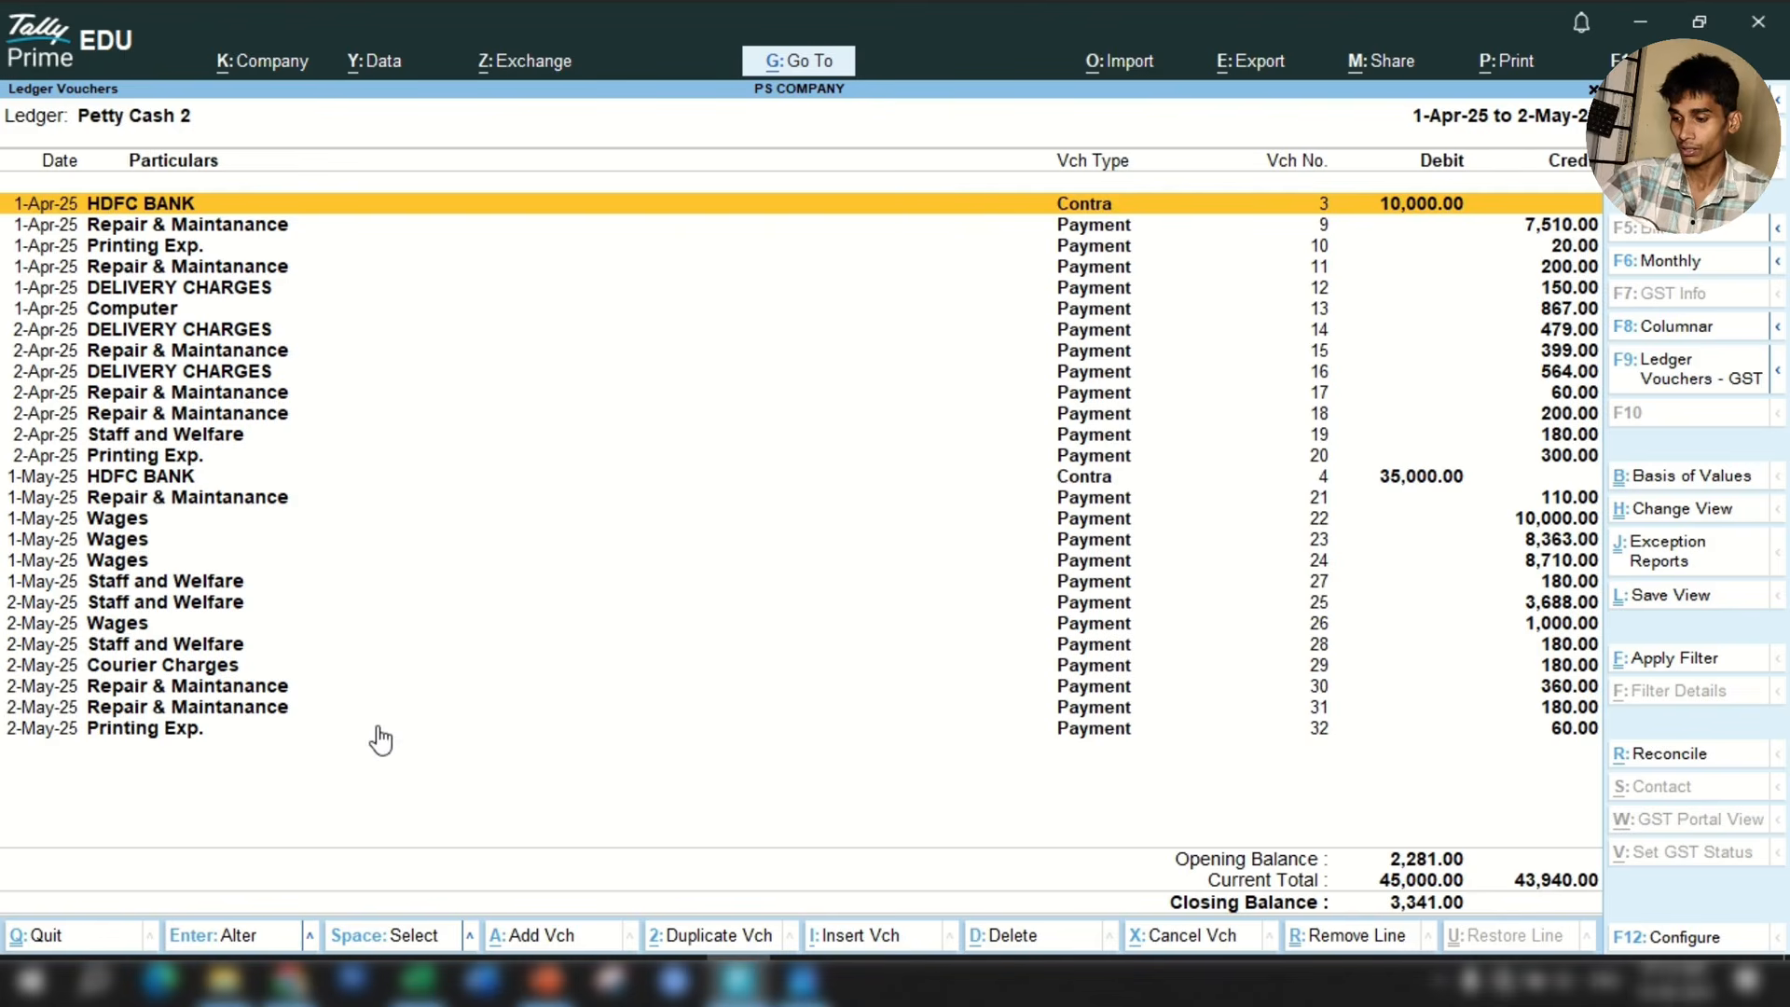
# Switch to the Excel petty expenses sheet, compare its opening balance, totals and closing balance with the Petty Cash 2 ledger, and return to TallyPrime.
pyautogui.click(418, 979)
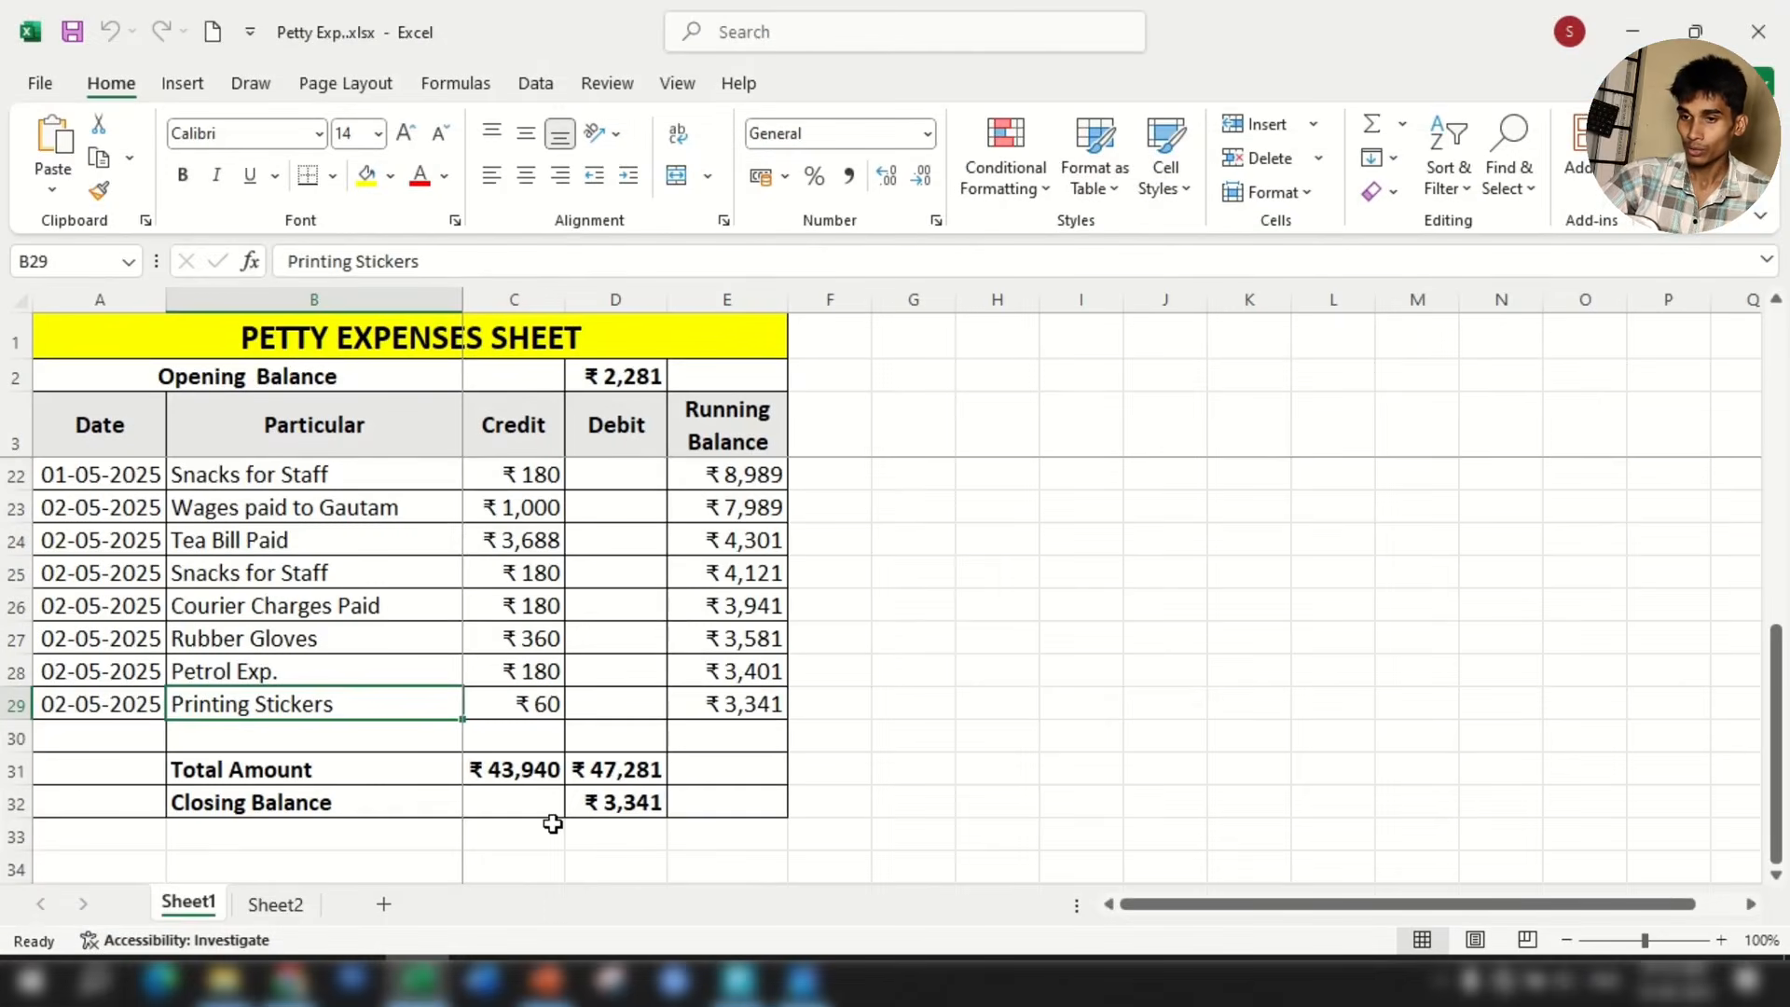
pyautogui.moveTo(1648, 40); pyautogui.dragTo(542, 55)
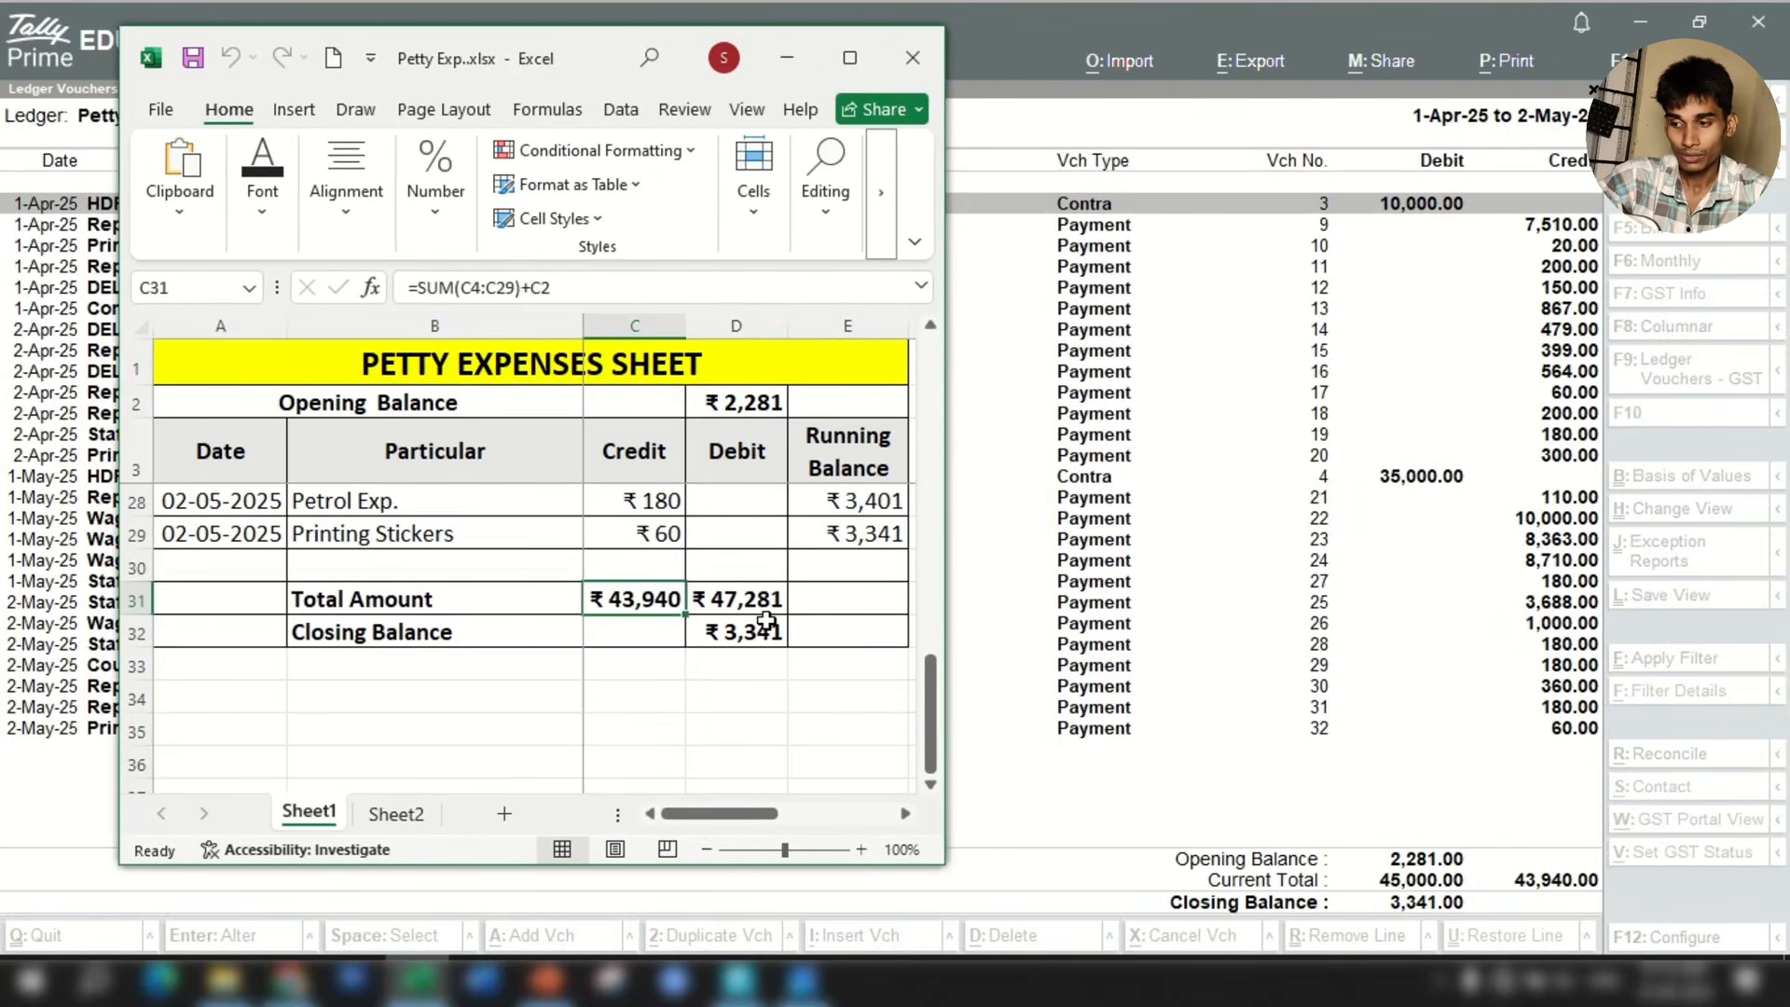
pyautogui.click(615, 664)
pyautogui.click(628, 602)
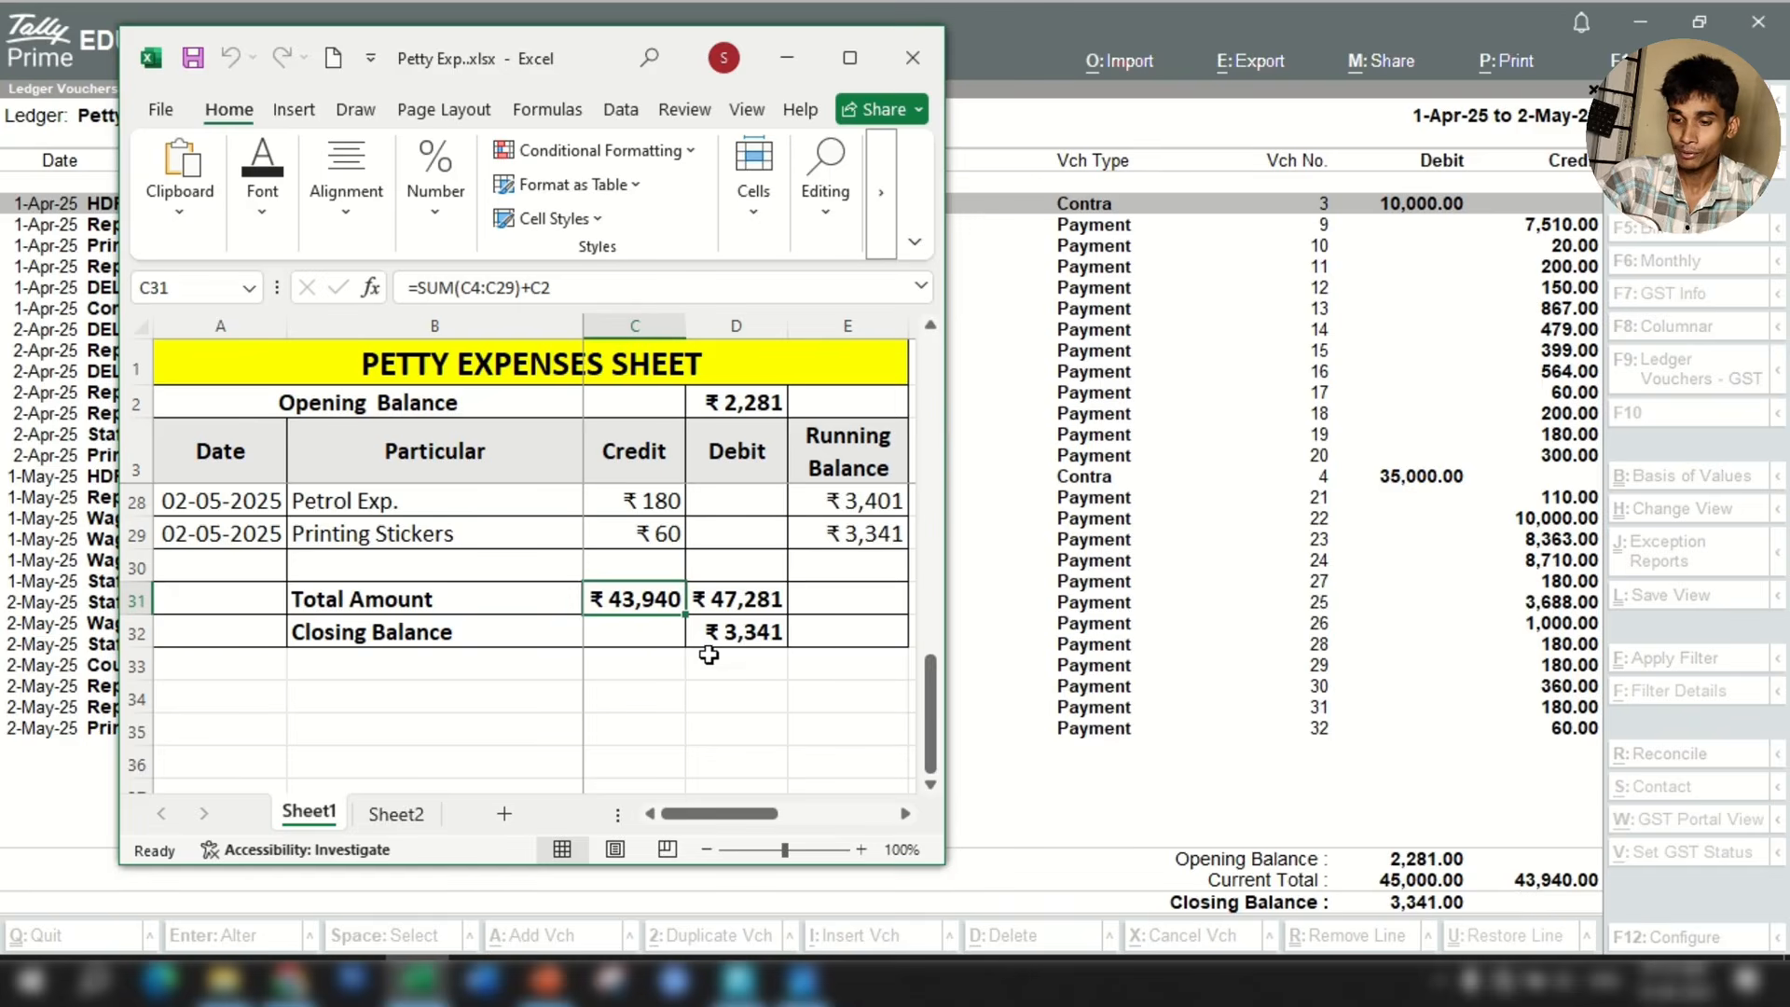
pyautogui.click(747, 604)
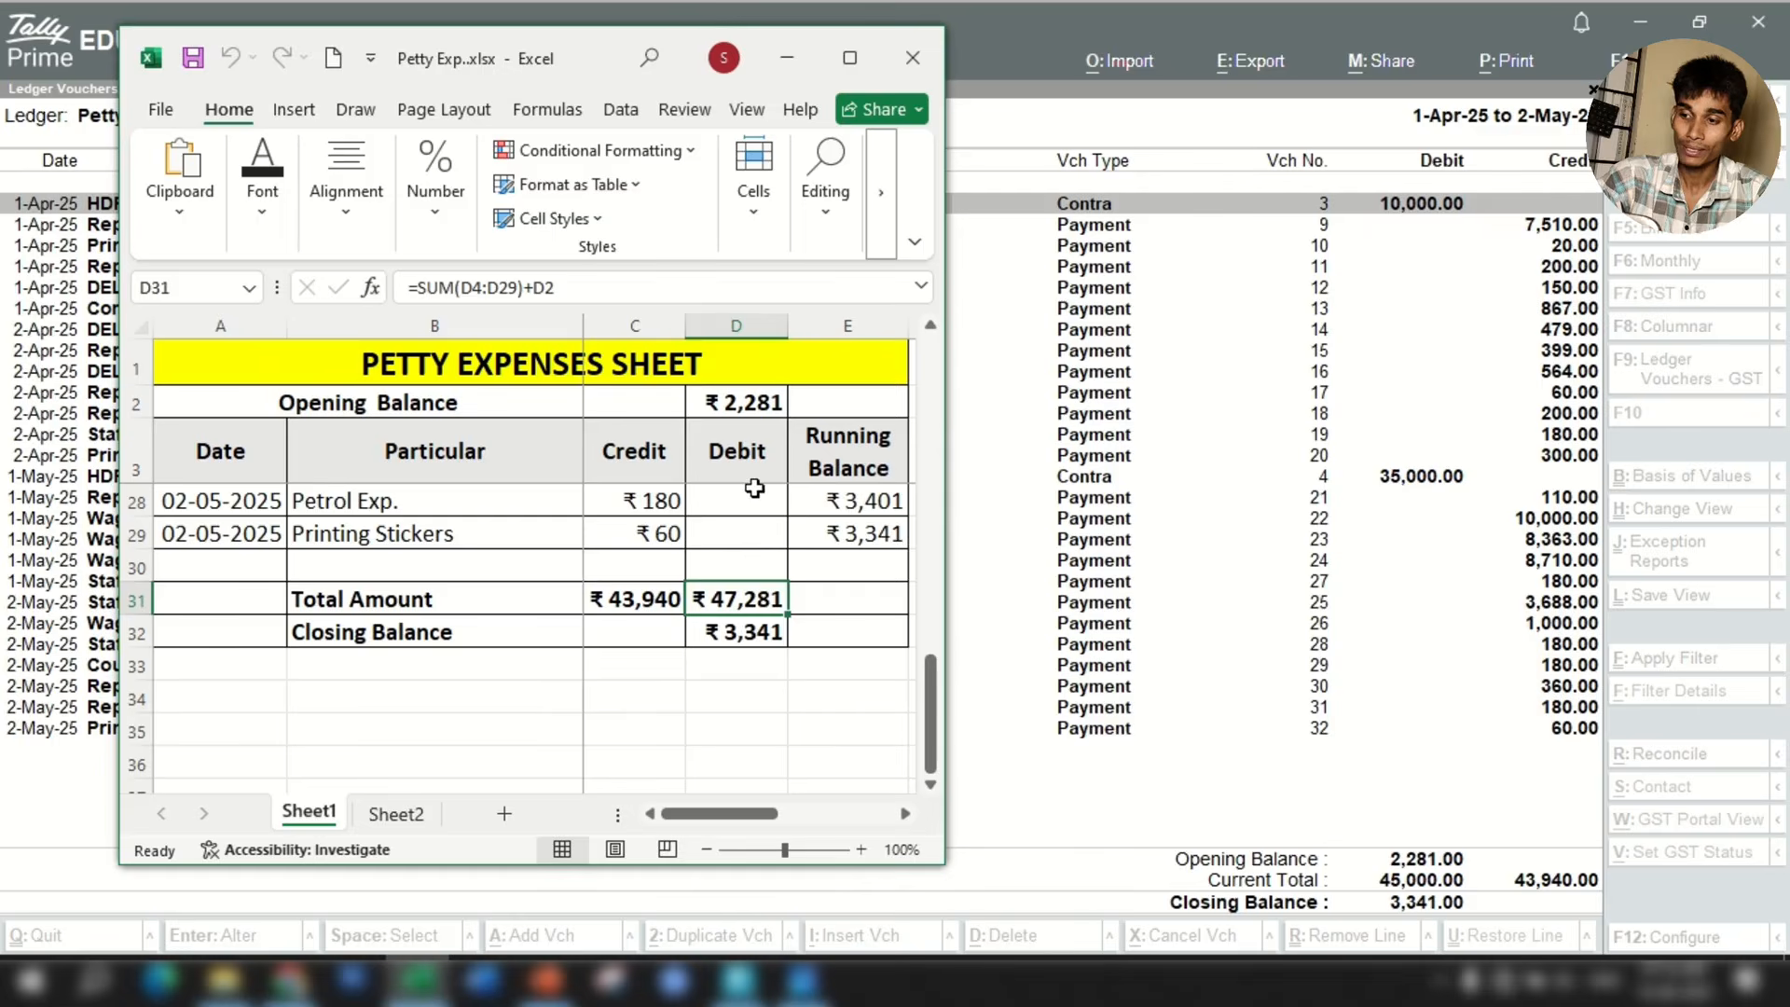
pyautogui.click(746, 406)
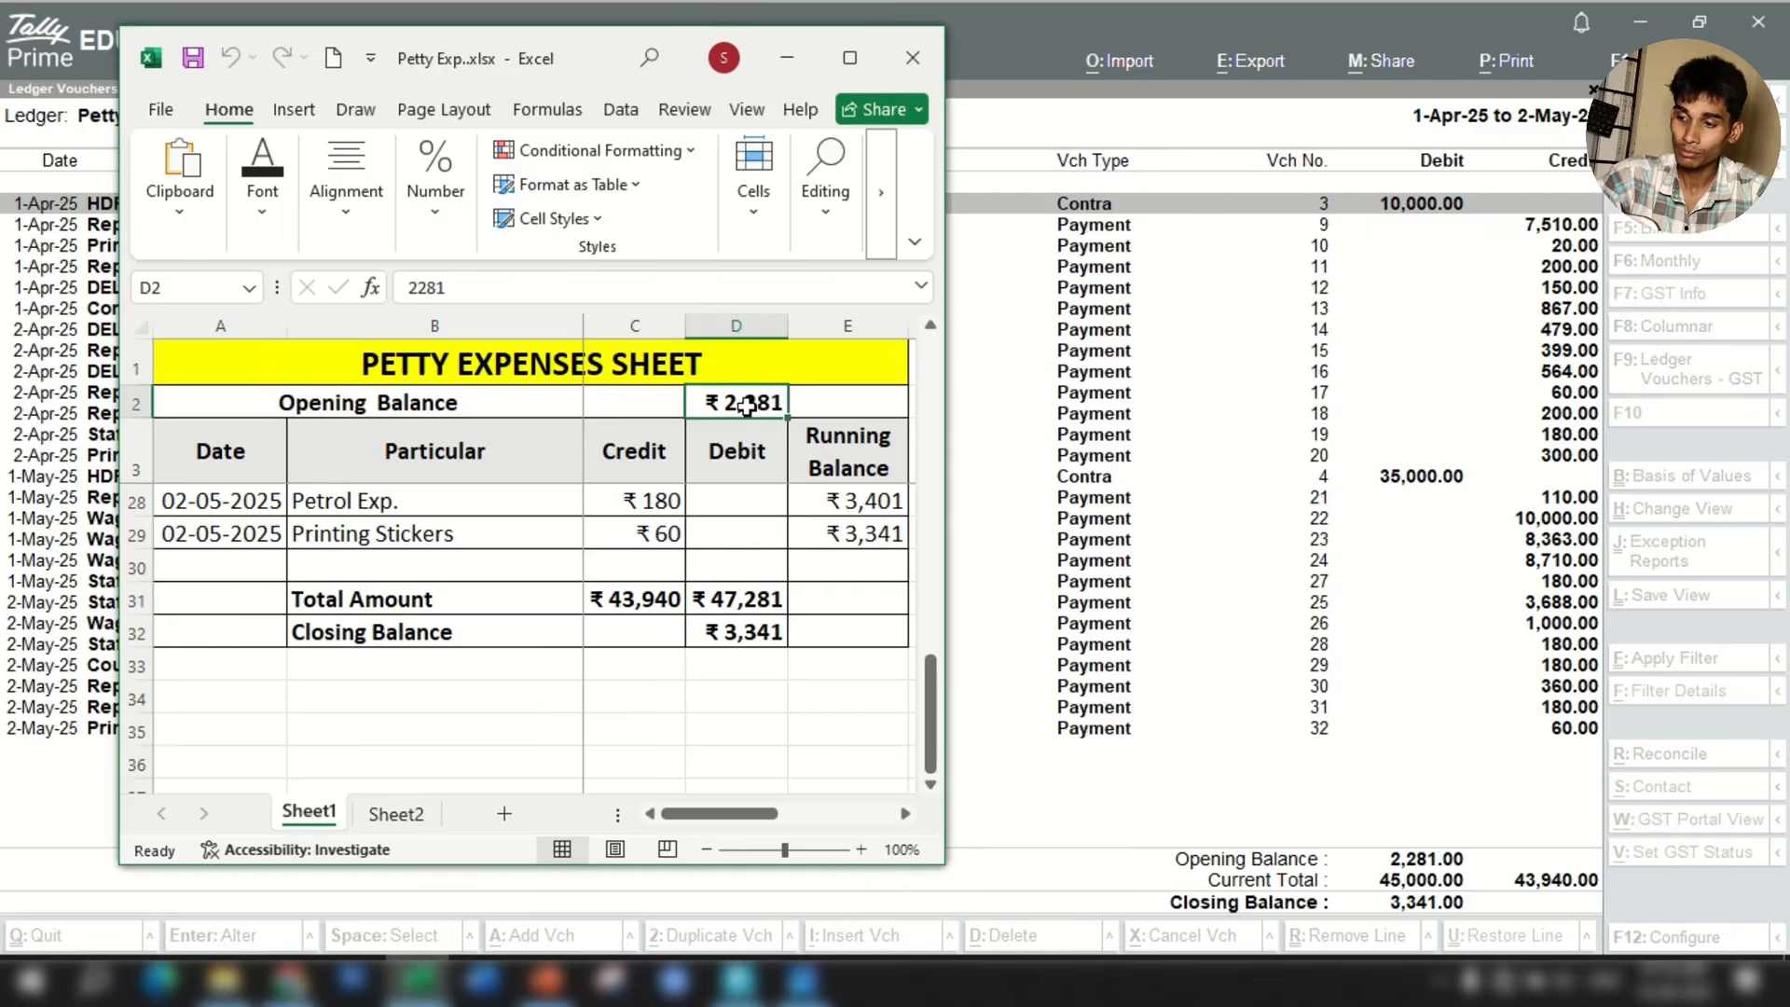
pyautogui.click(755, 598)
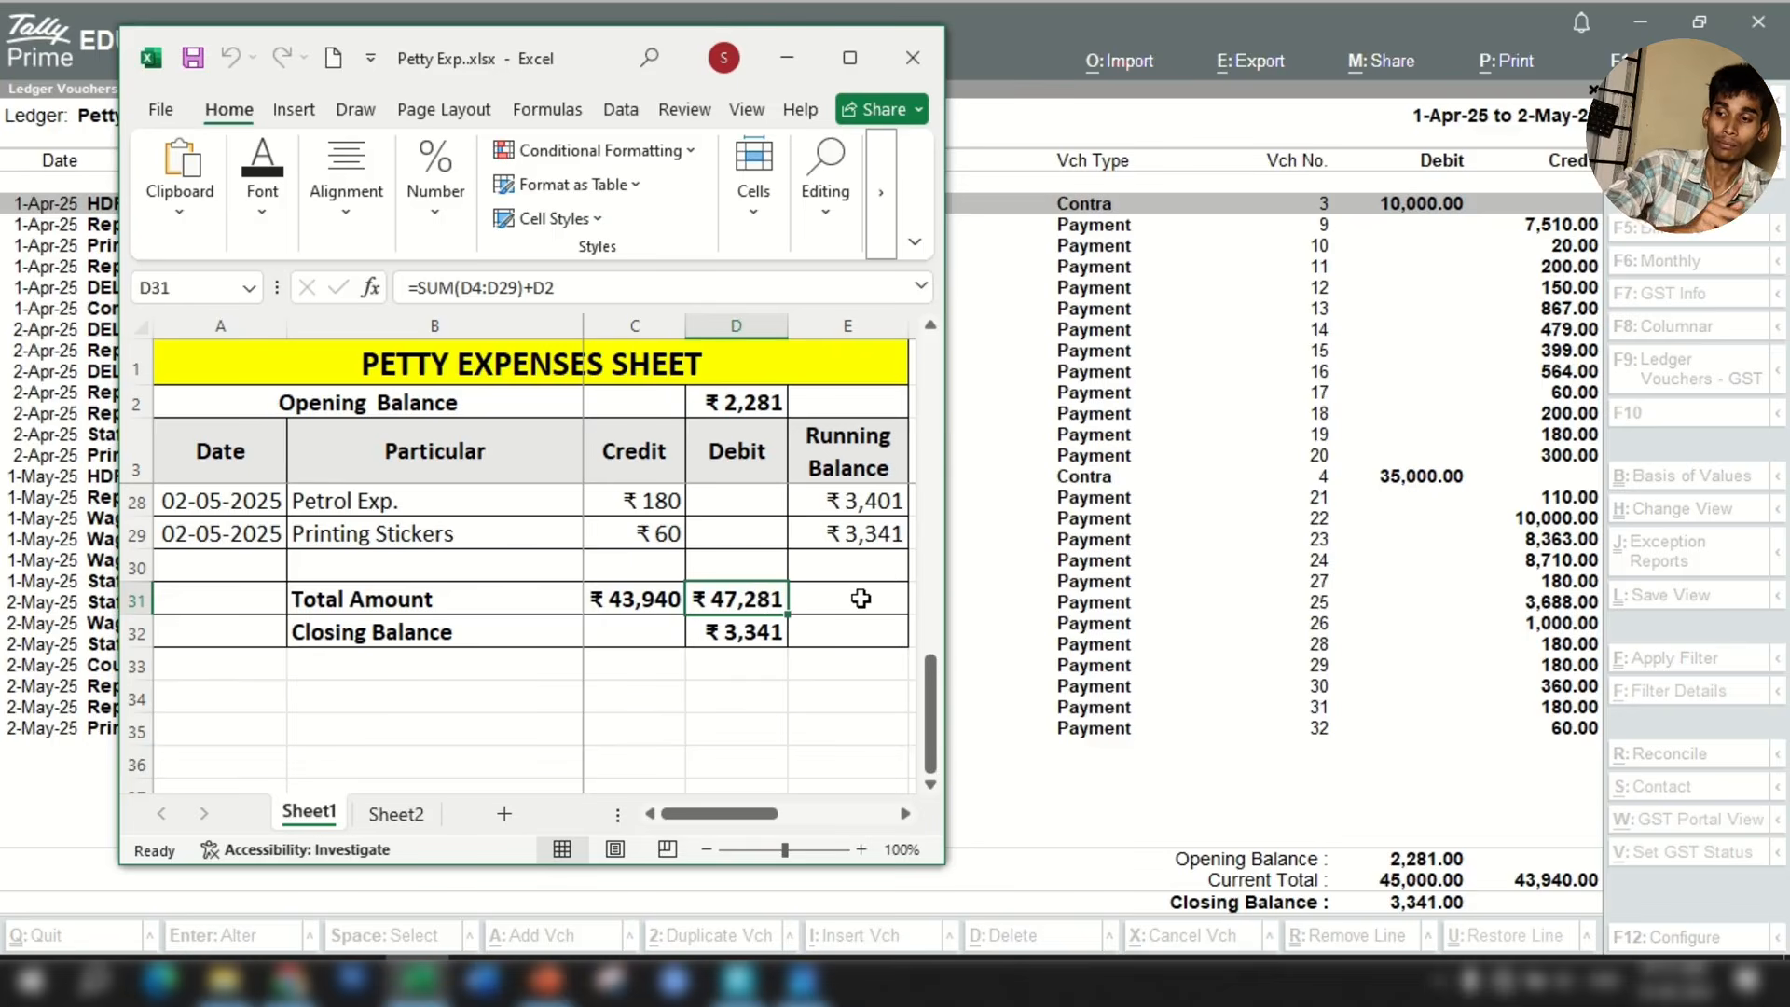
pyautogui.click(623, 599)
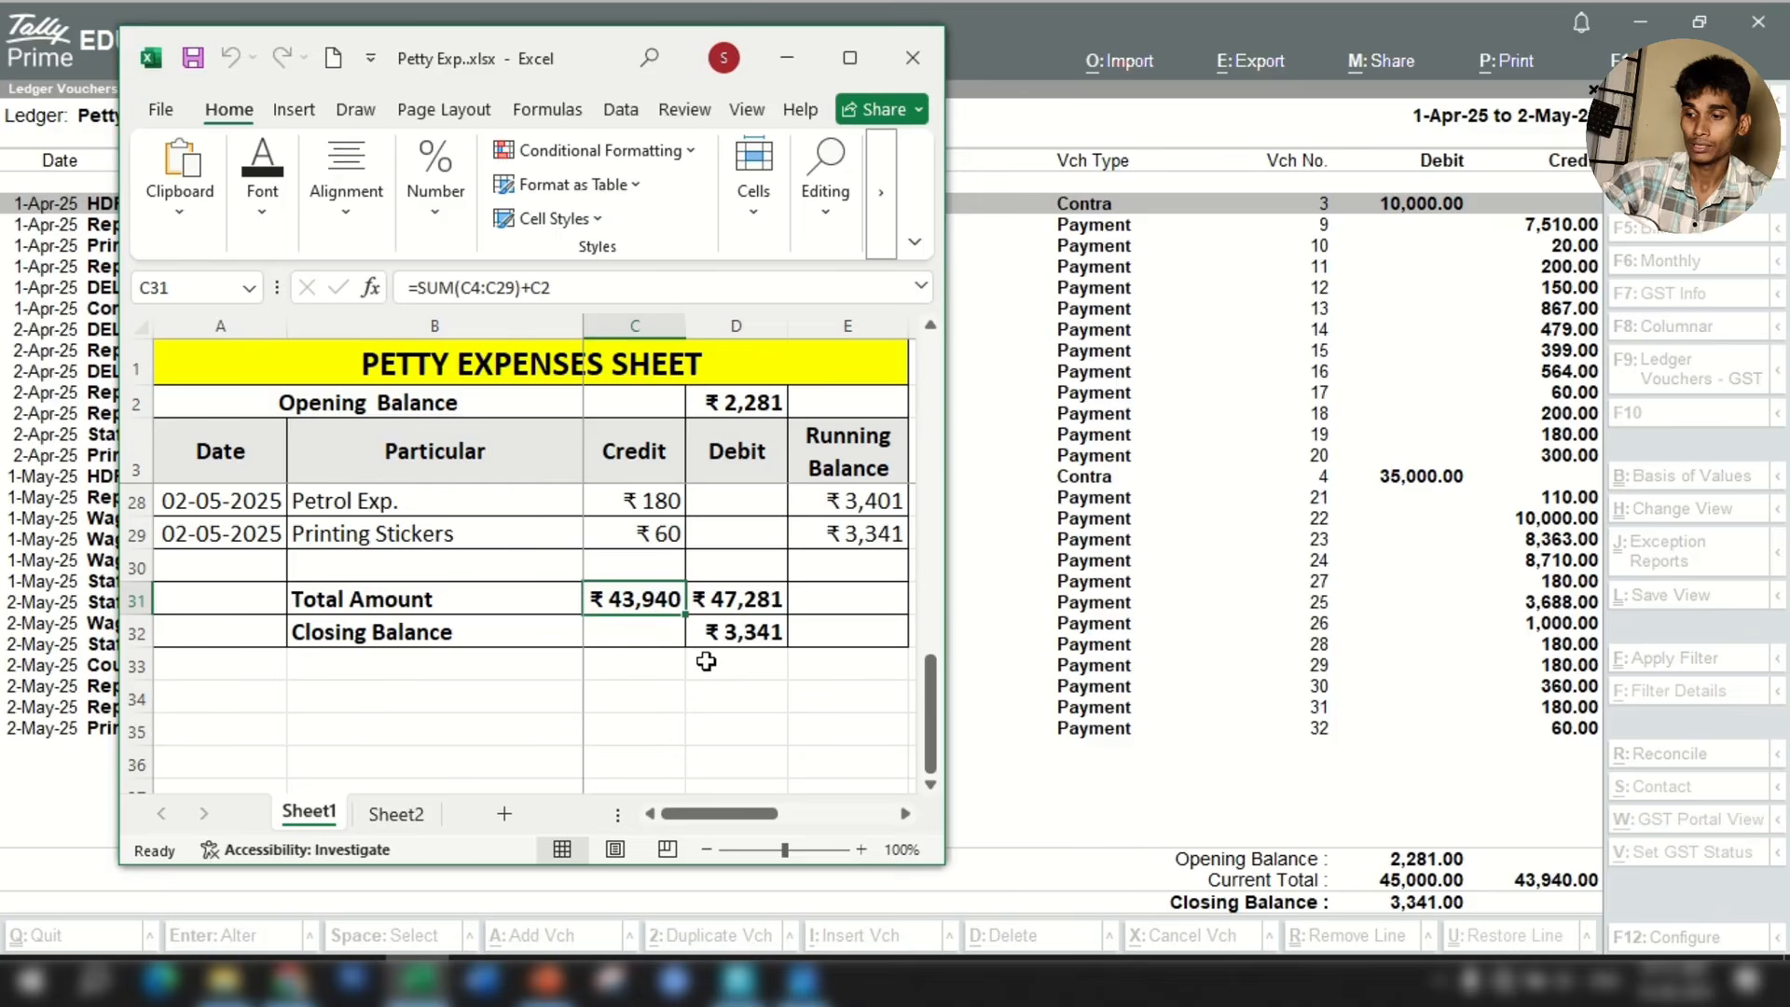
pyautogui.click(743, 633)
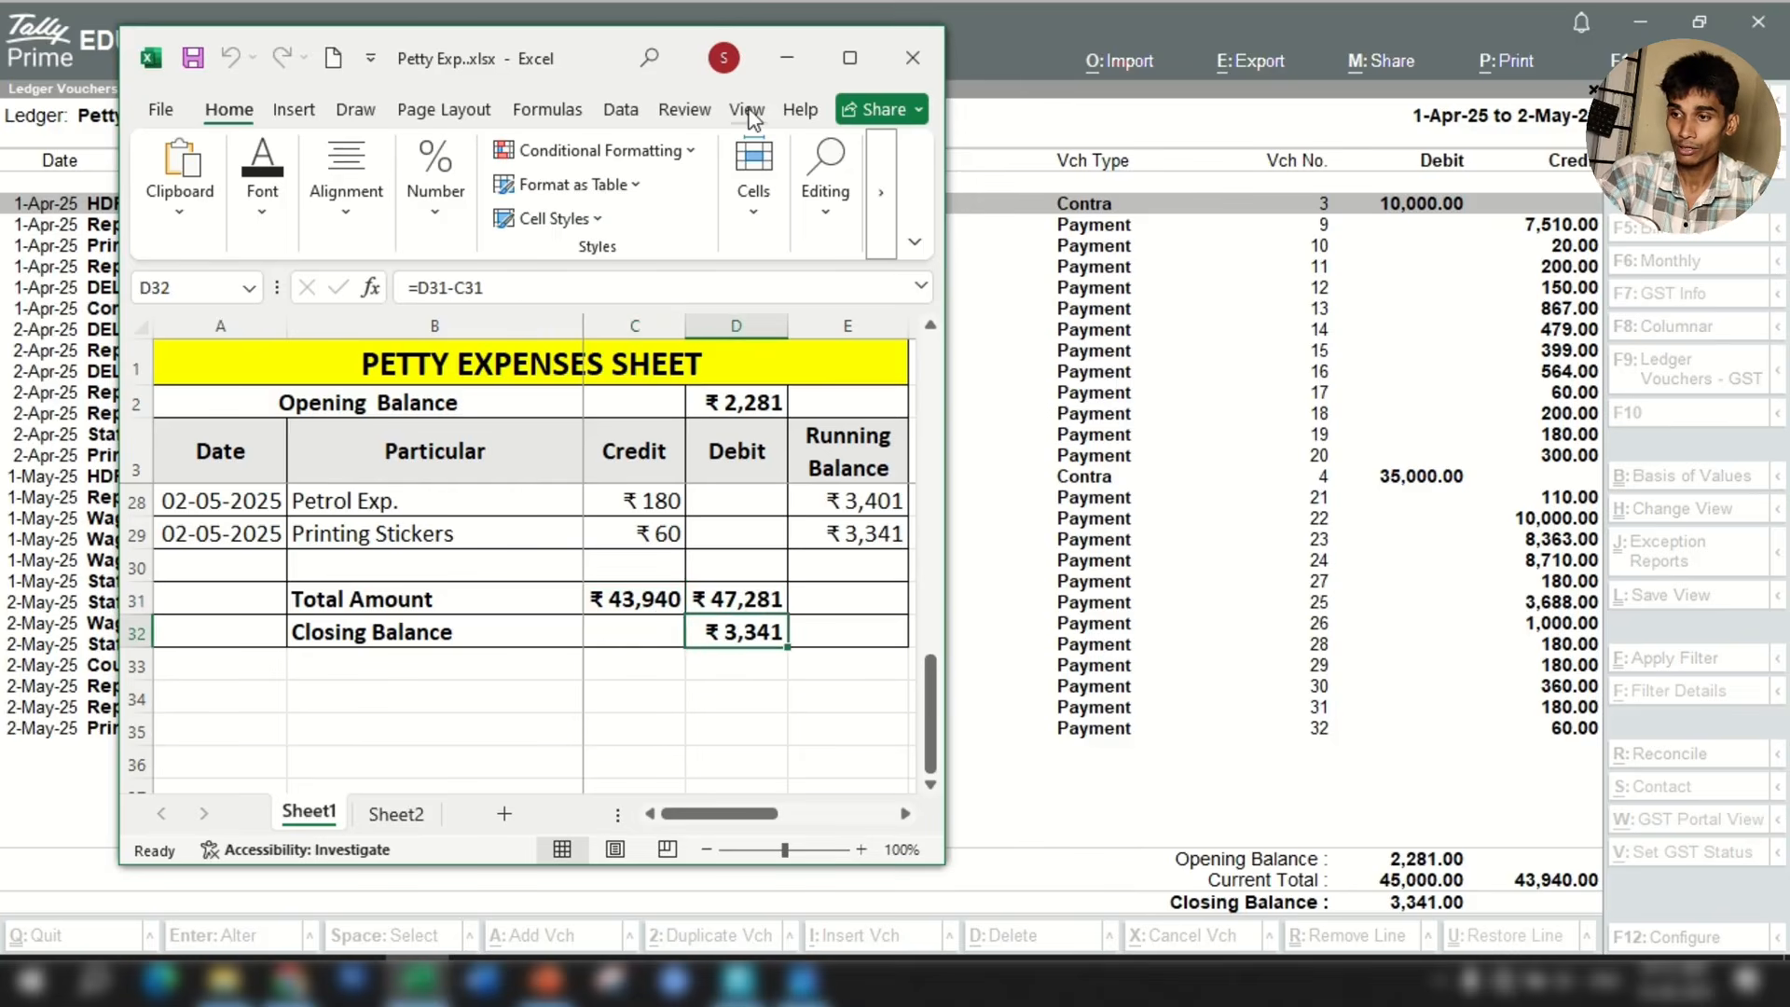
pyautogui.click(787, 57)
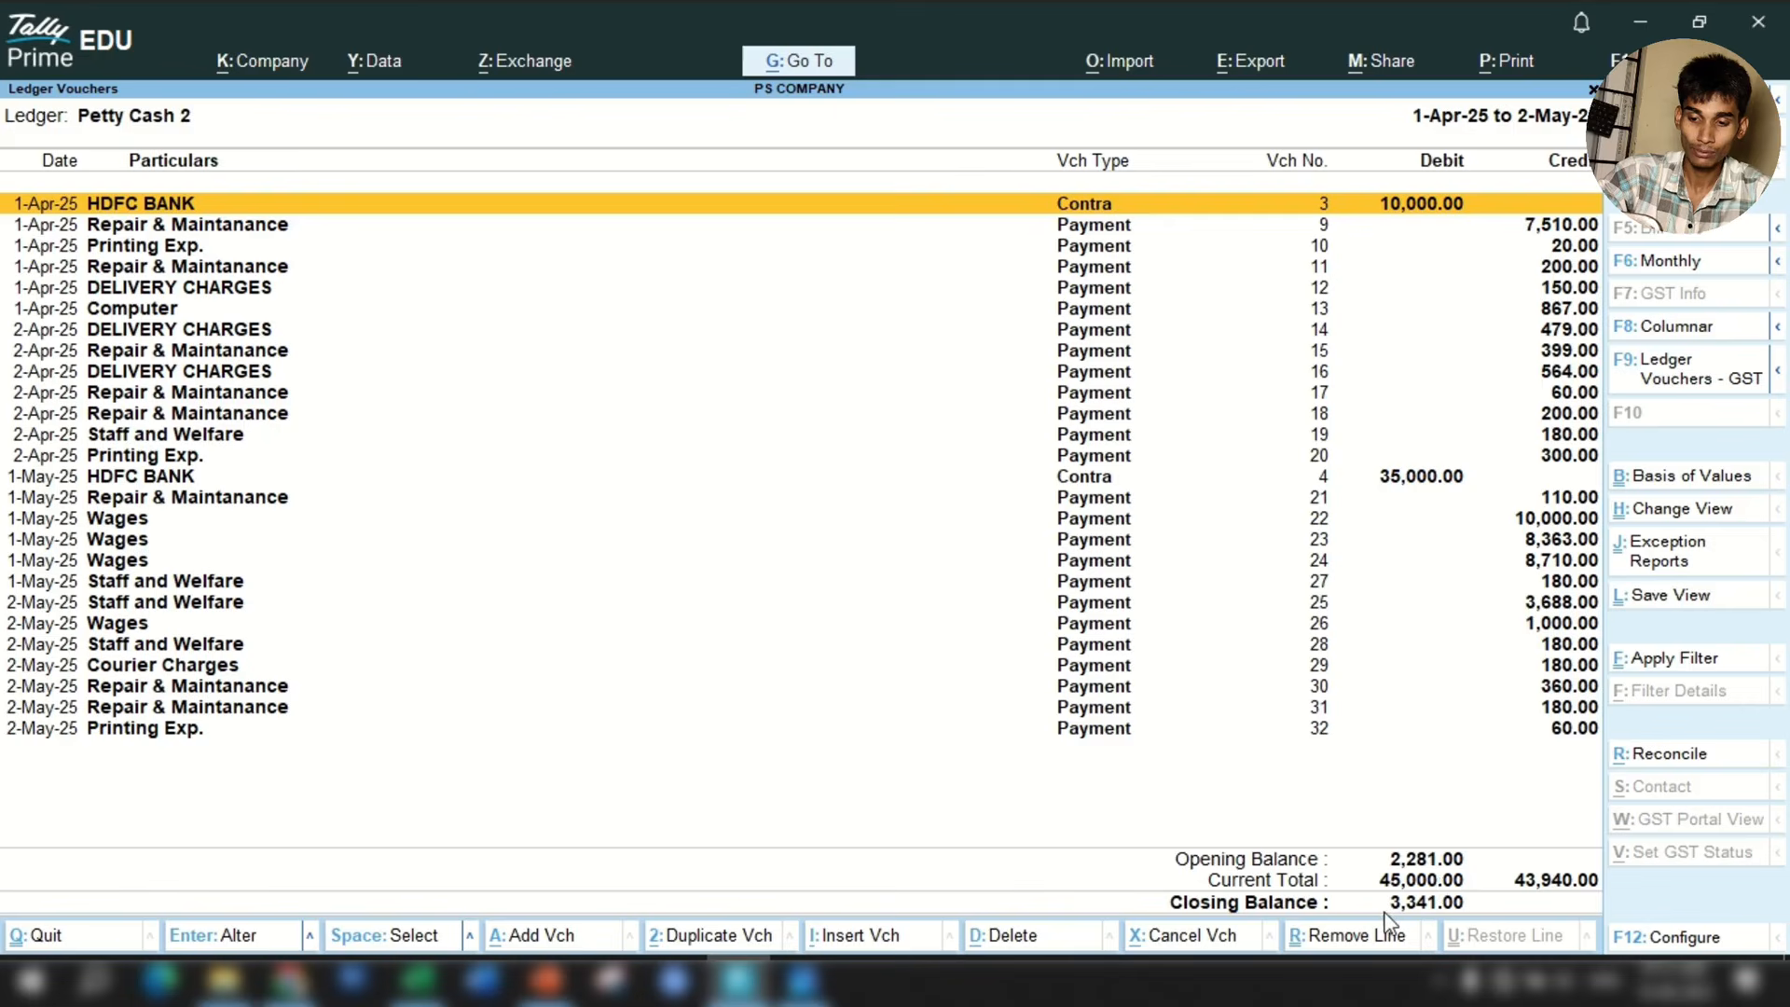